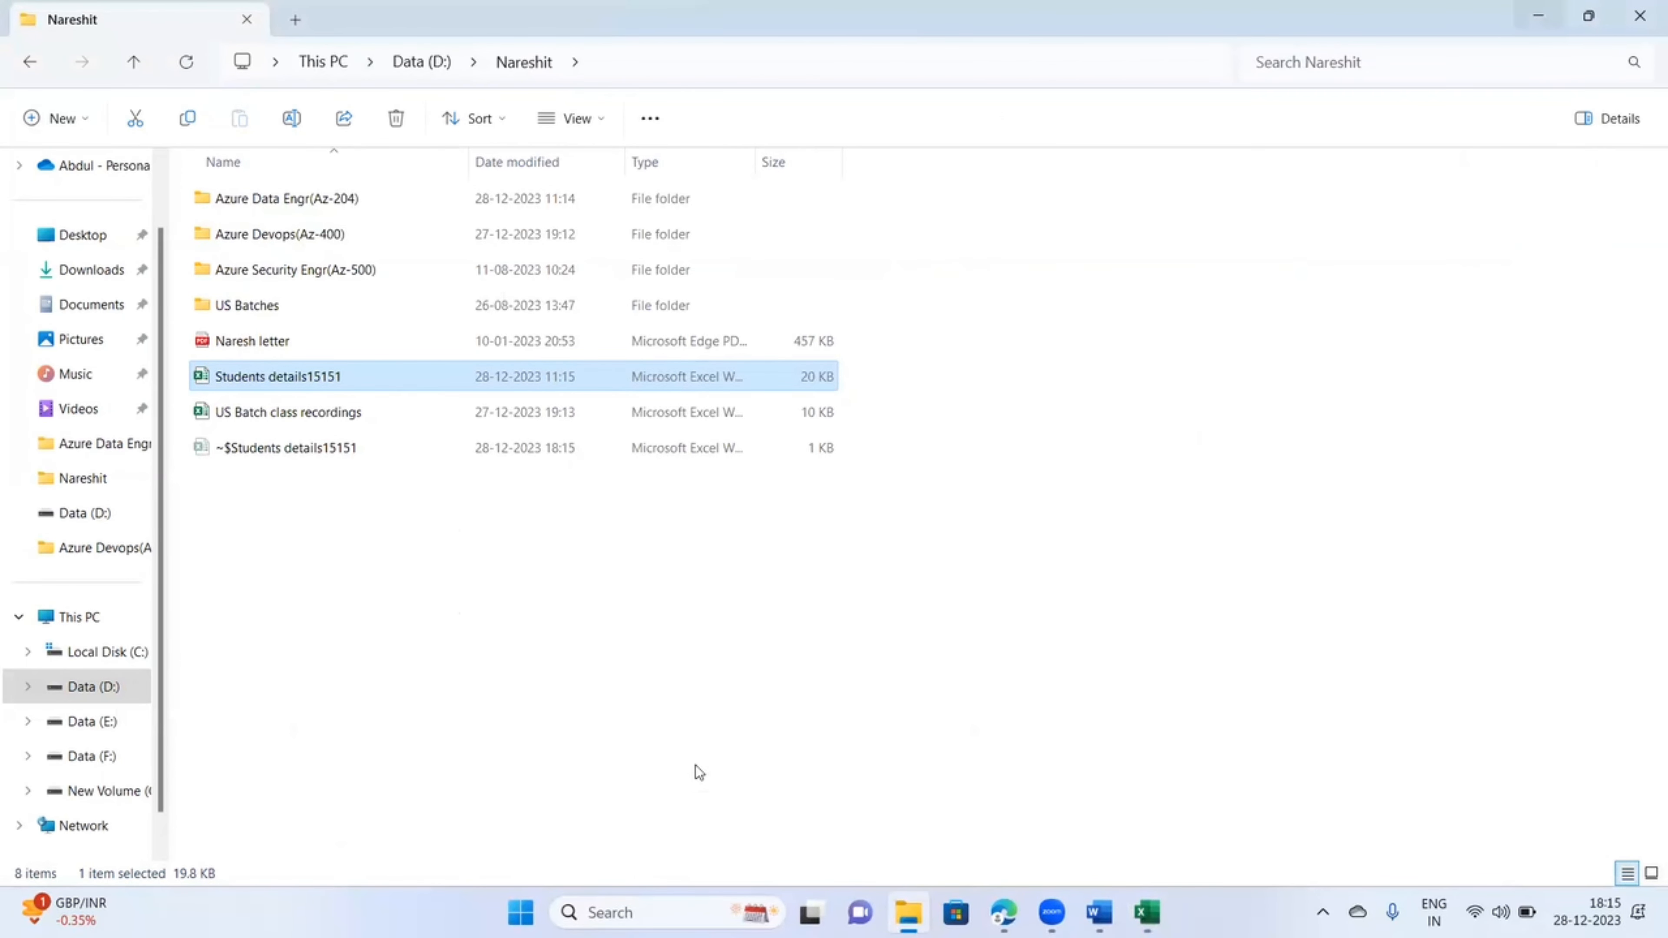
- Switch to Azure DevOps in the Edge browser and open the board of the BankOfAmerica-P1 project in the 6PMBatch organization
{"action": "left_click", "coordinate": [620, 654]}
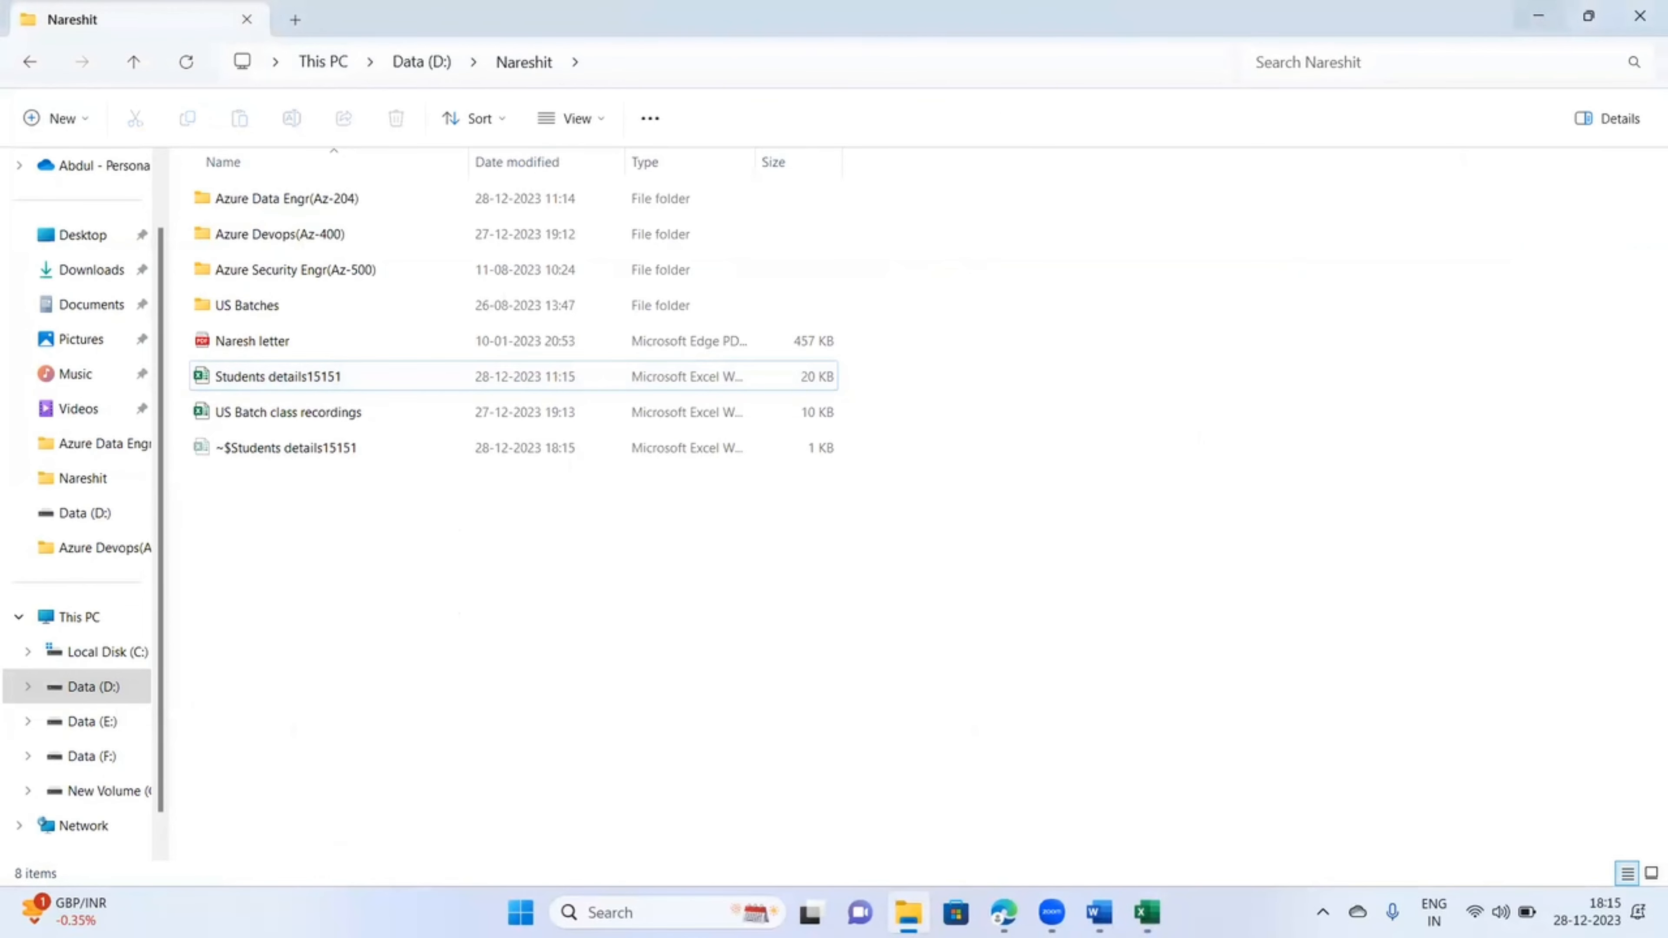
{"action": "left_click", "coordinate": [1003, 911]}
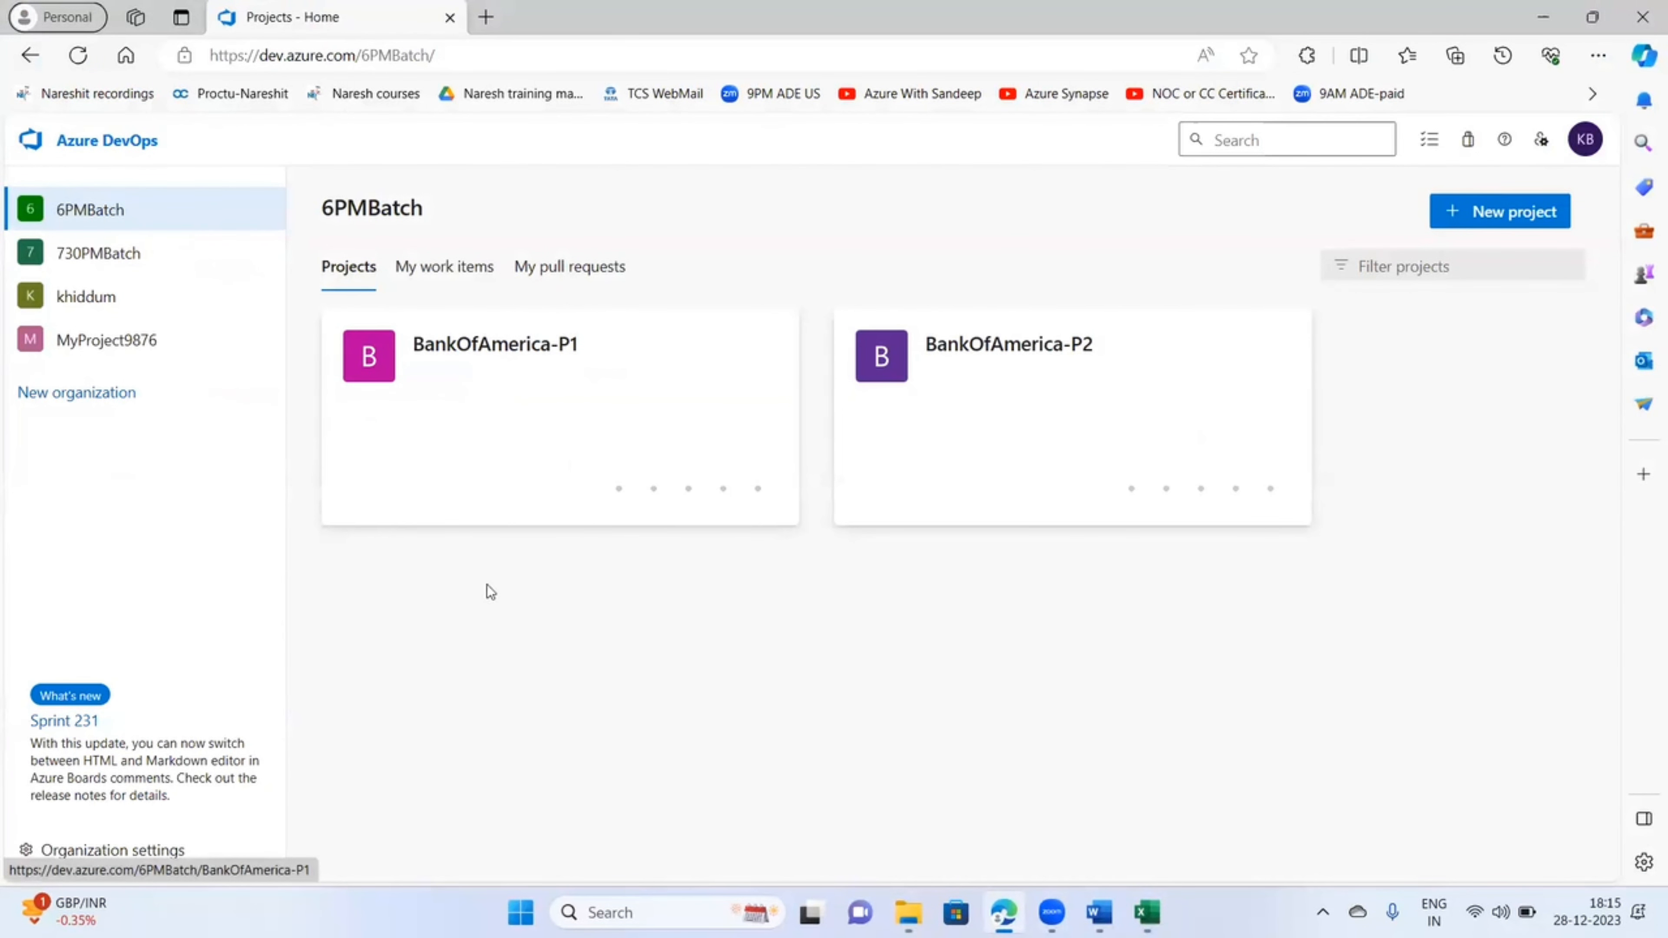
{"action": "left_click", "coordinate": [118, 141]}
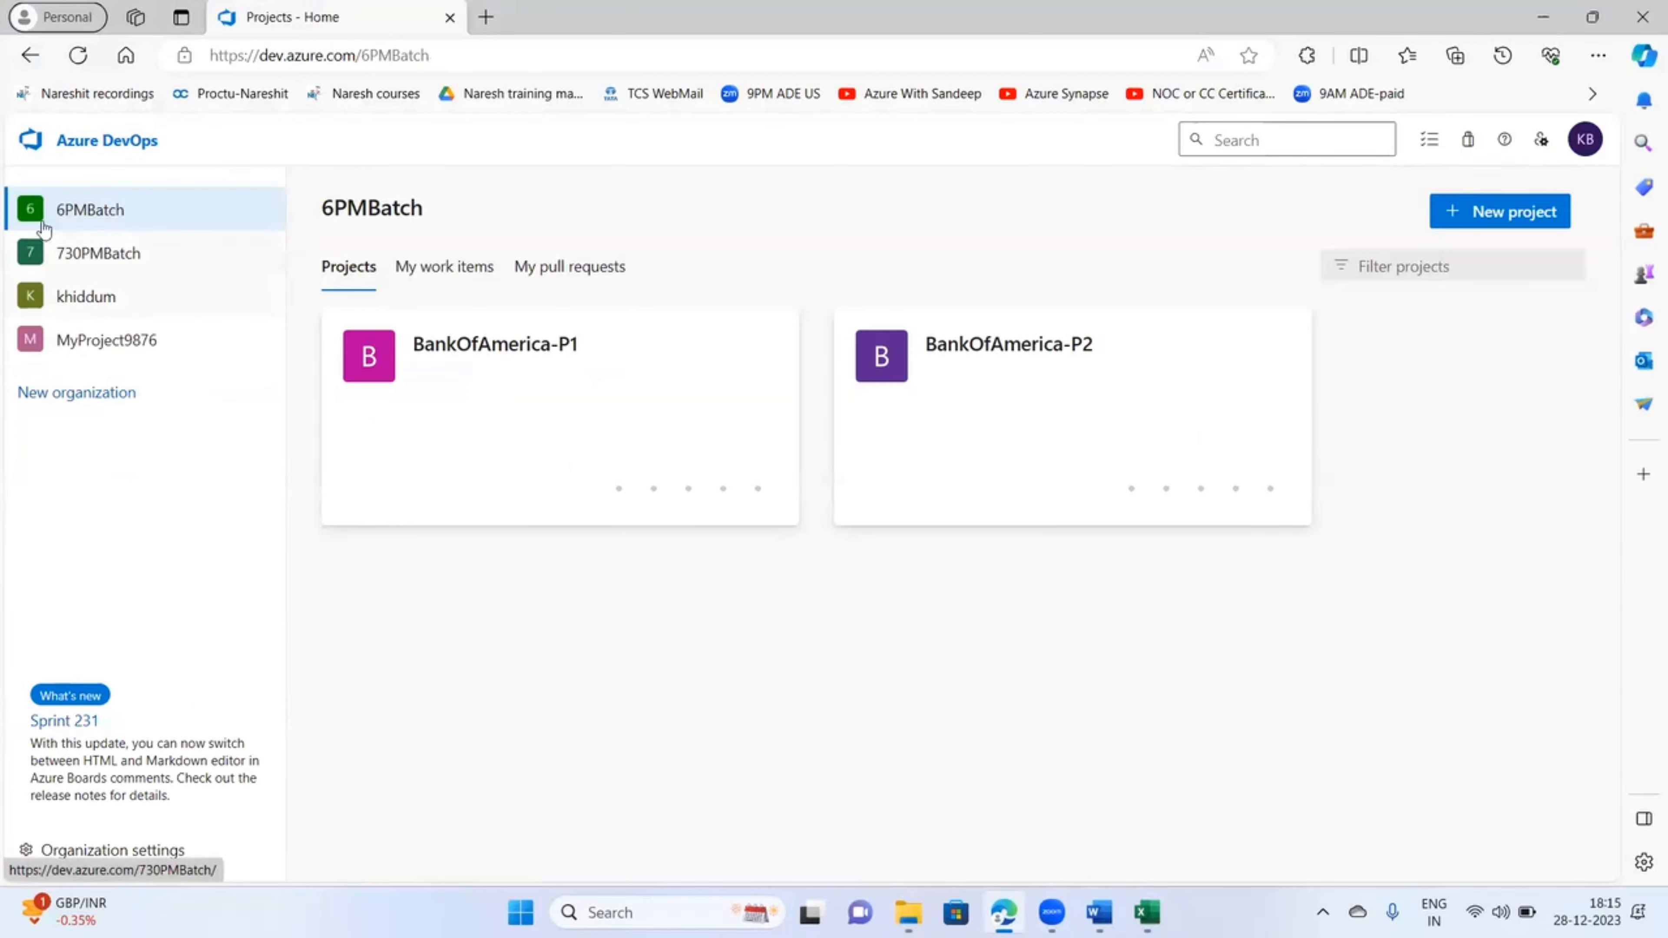
{"action": "left_click", "coordinate": [480, 360]}
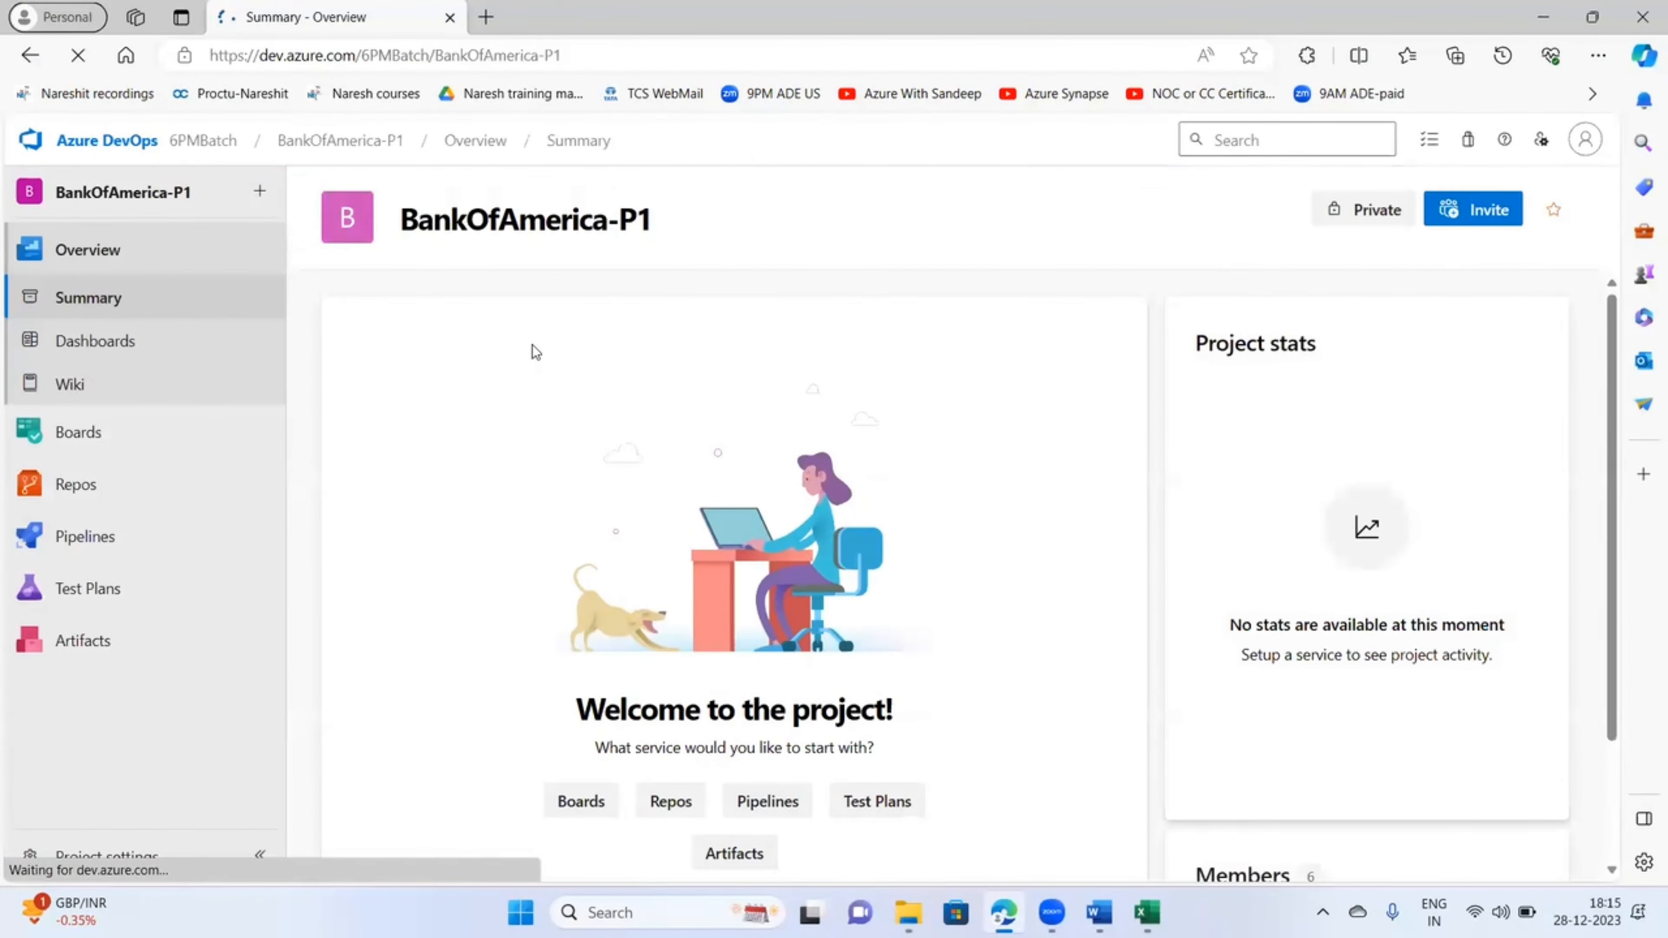
{"action": "mouse_move", "coordinate": [164, 451]}
{"action": "left_click", "coordinate": [383, 501]}
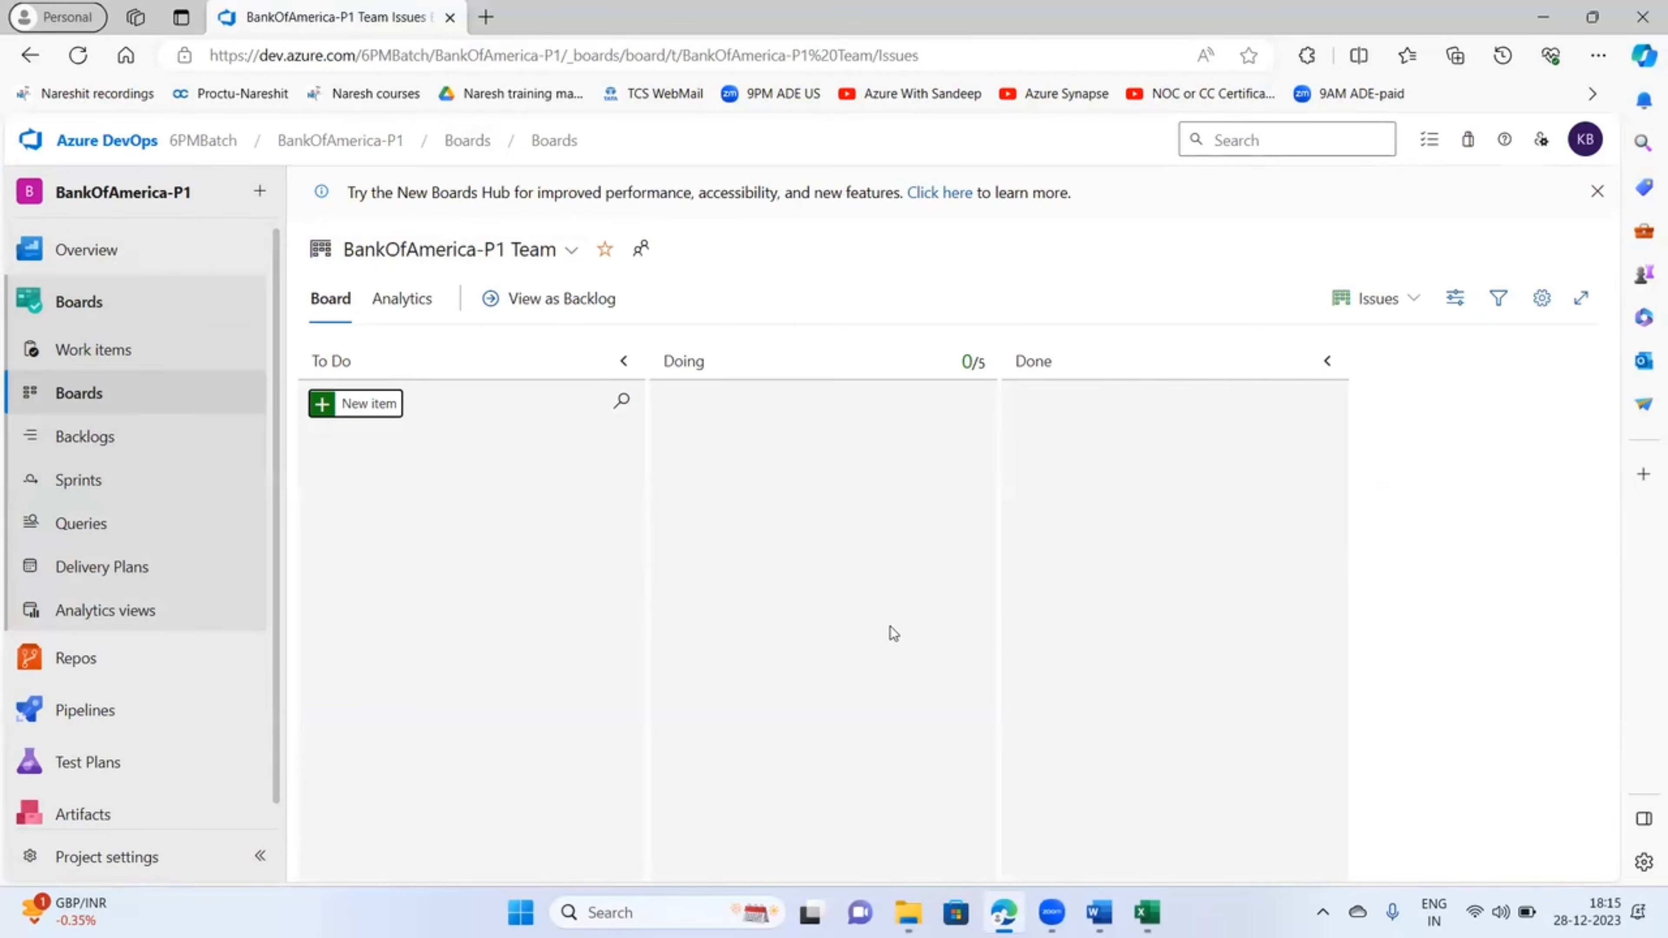
- Duplicate the browser tab with the BankOfAmerica-P1 board and close the extra blank tab
{"action": "left_click", "coordinate": [487, 17]}
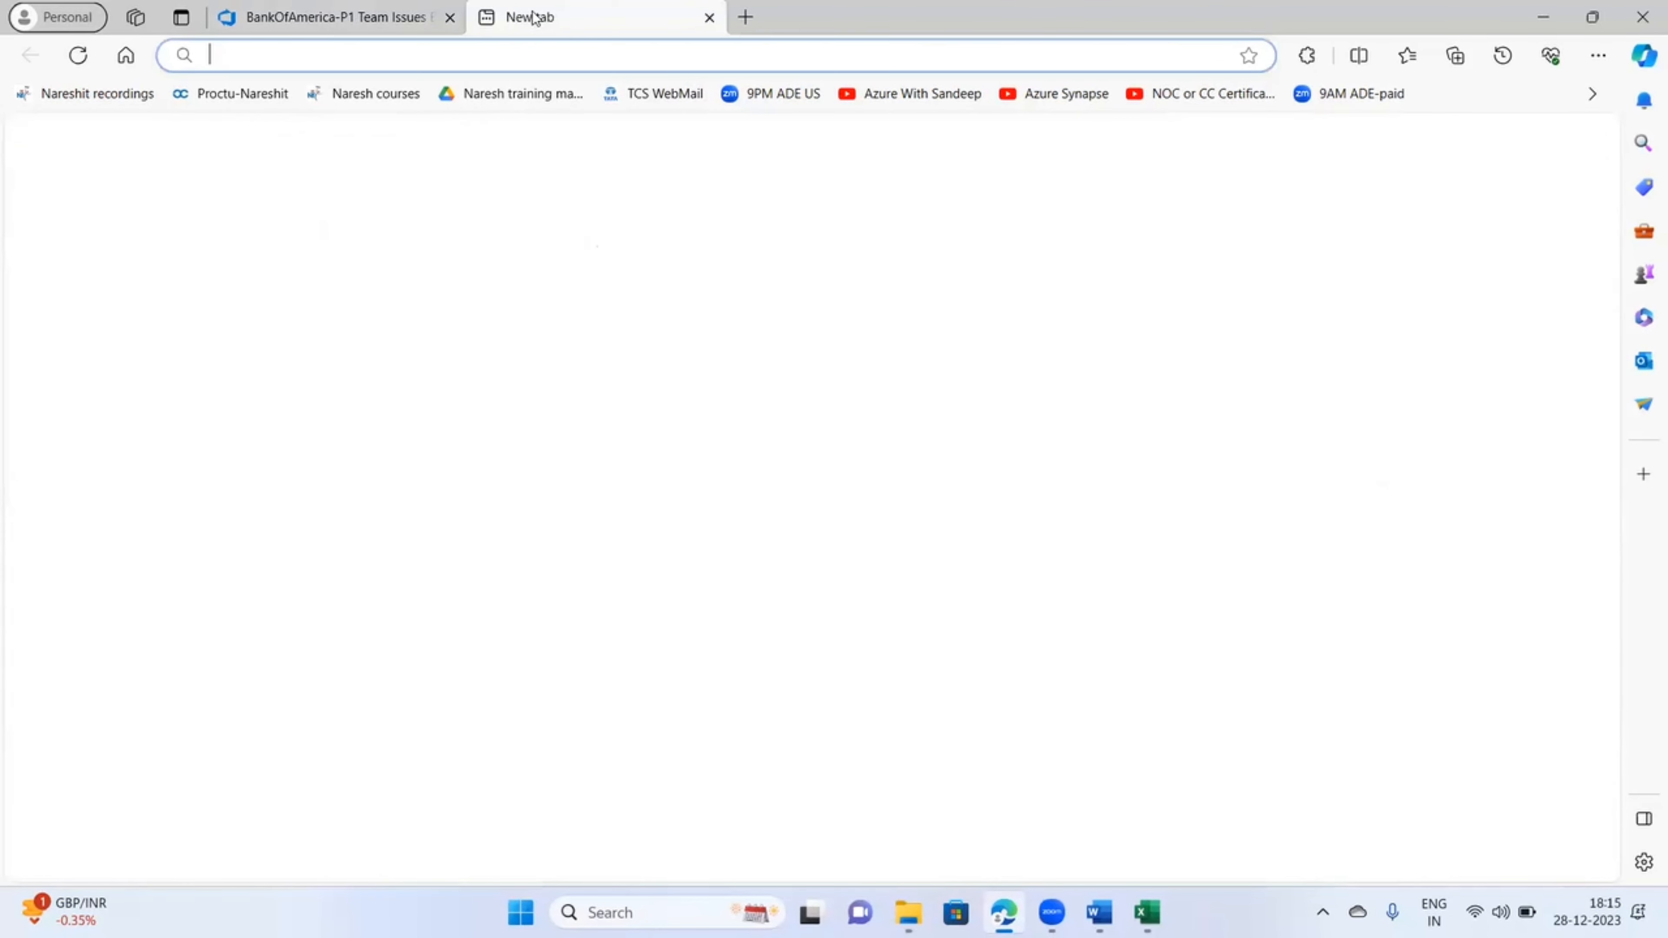
{"action": "left_click_drag", "start_coordinate": [535, 18], "coordinate": [306, 18]}
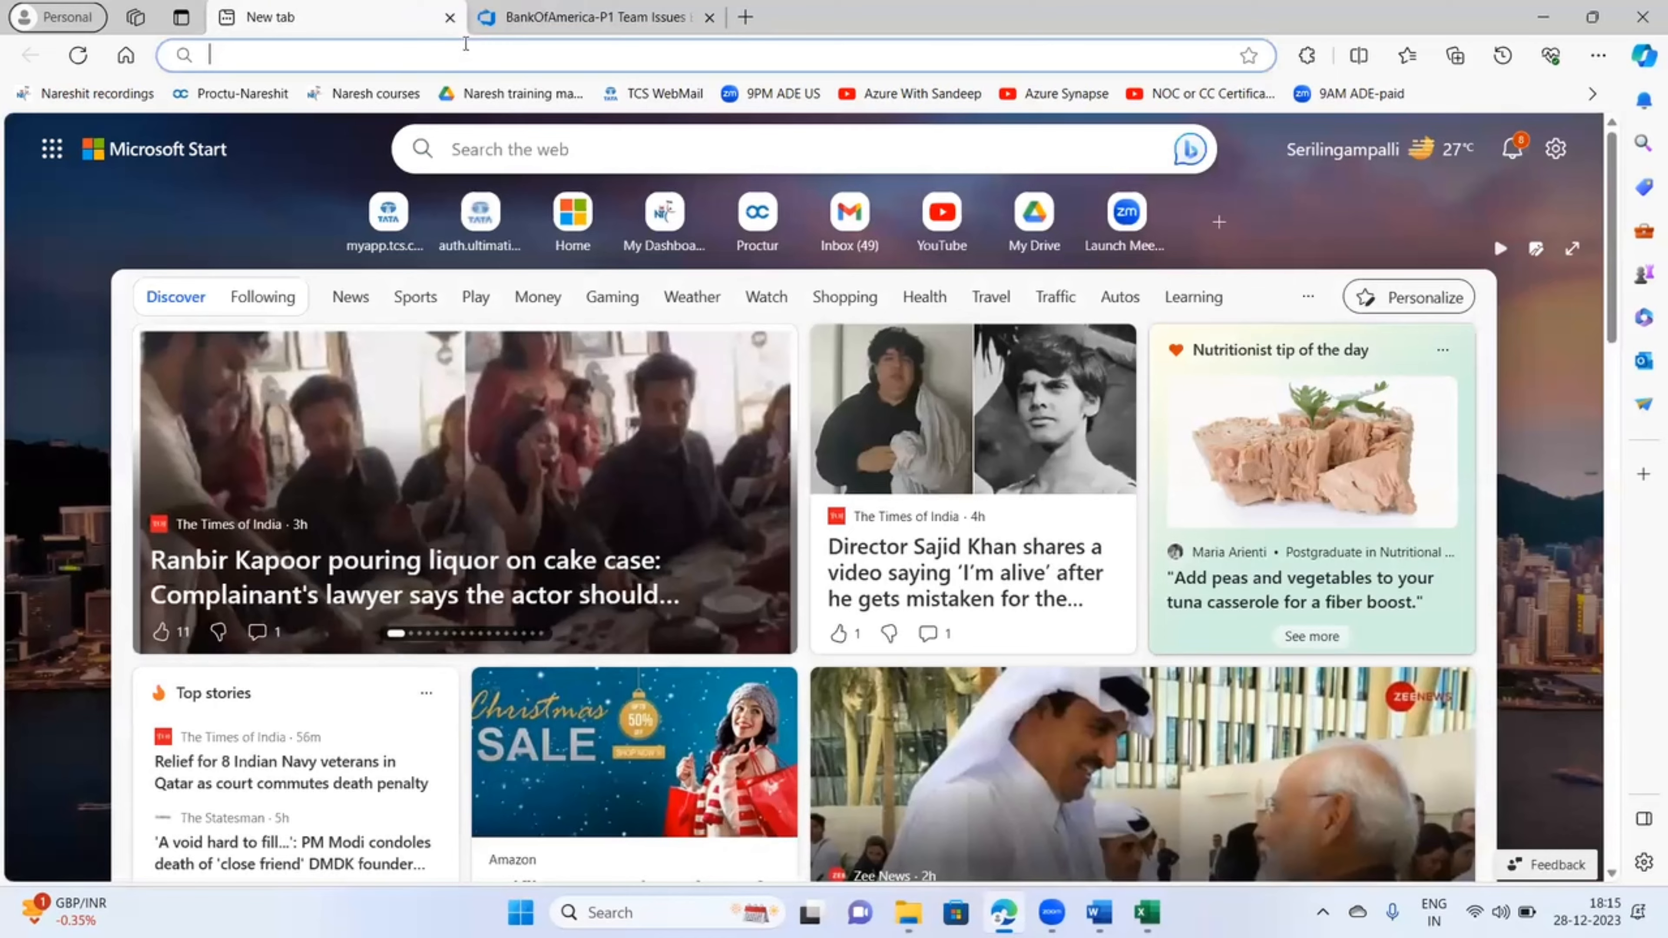
{"action": "left_click", "coordinate": [542, 10]}
{"action": "right_click", "coordinate": [560, 9]}
{"action": "key", "text": "Escape"}
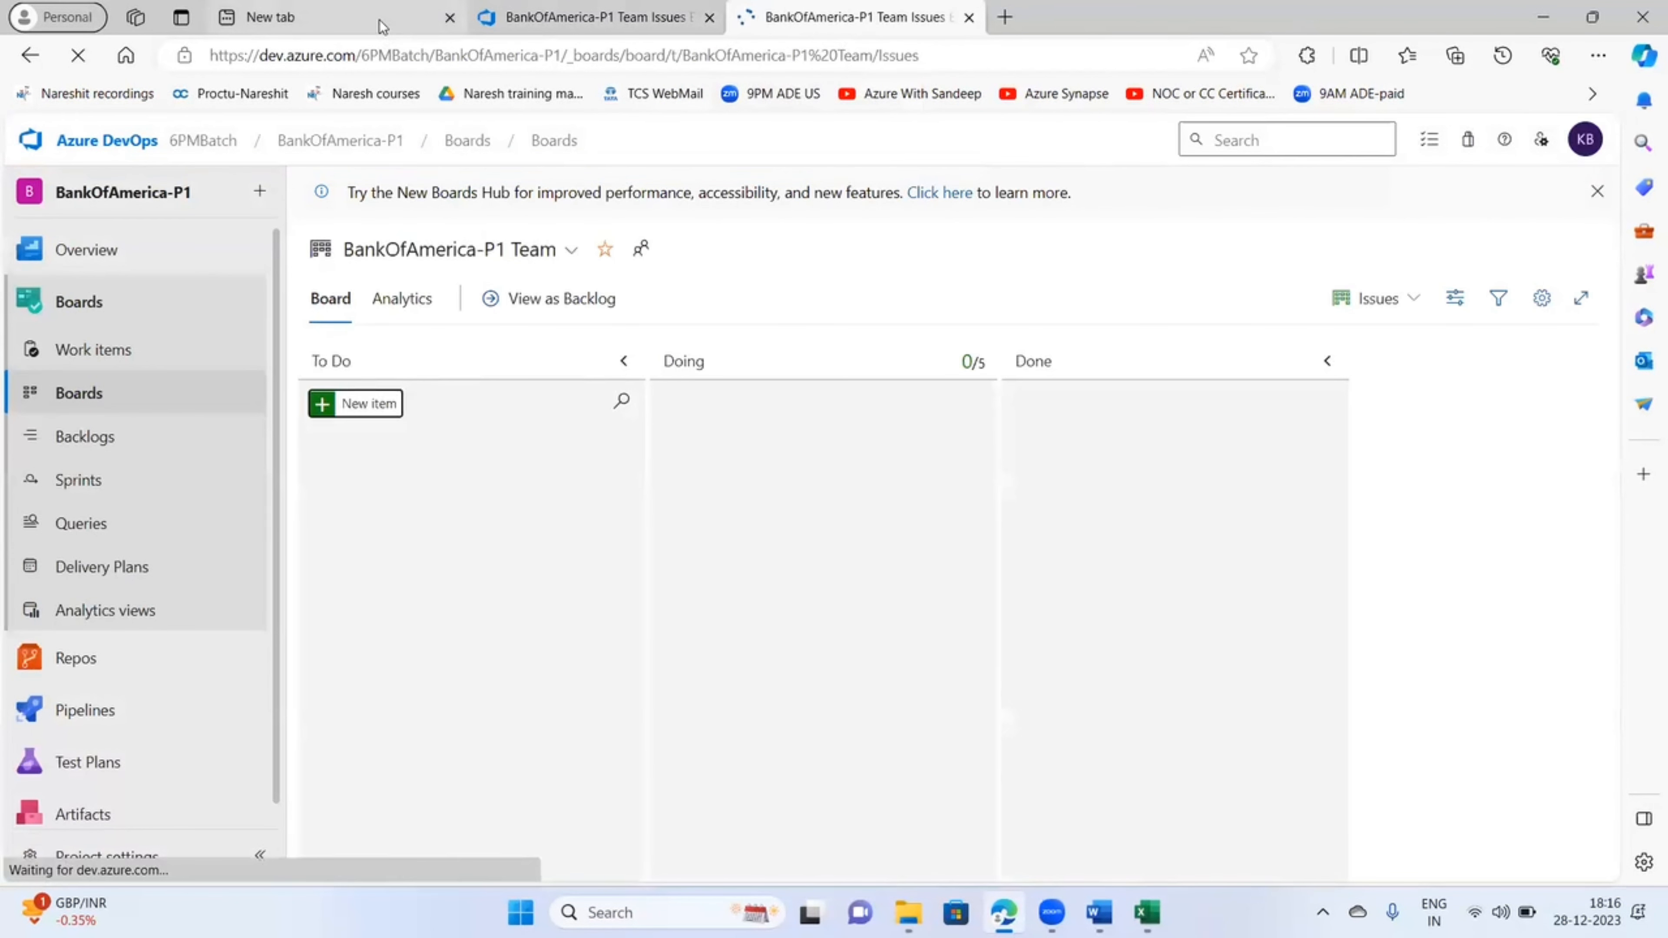
{"action": "left_click", "coordinate": [449, 17]}
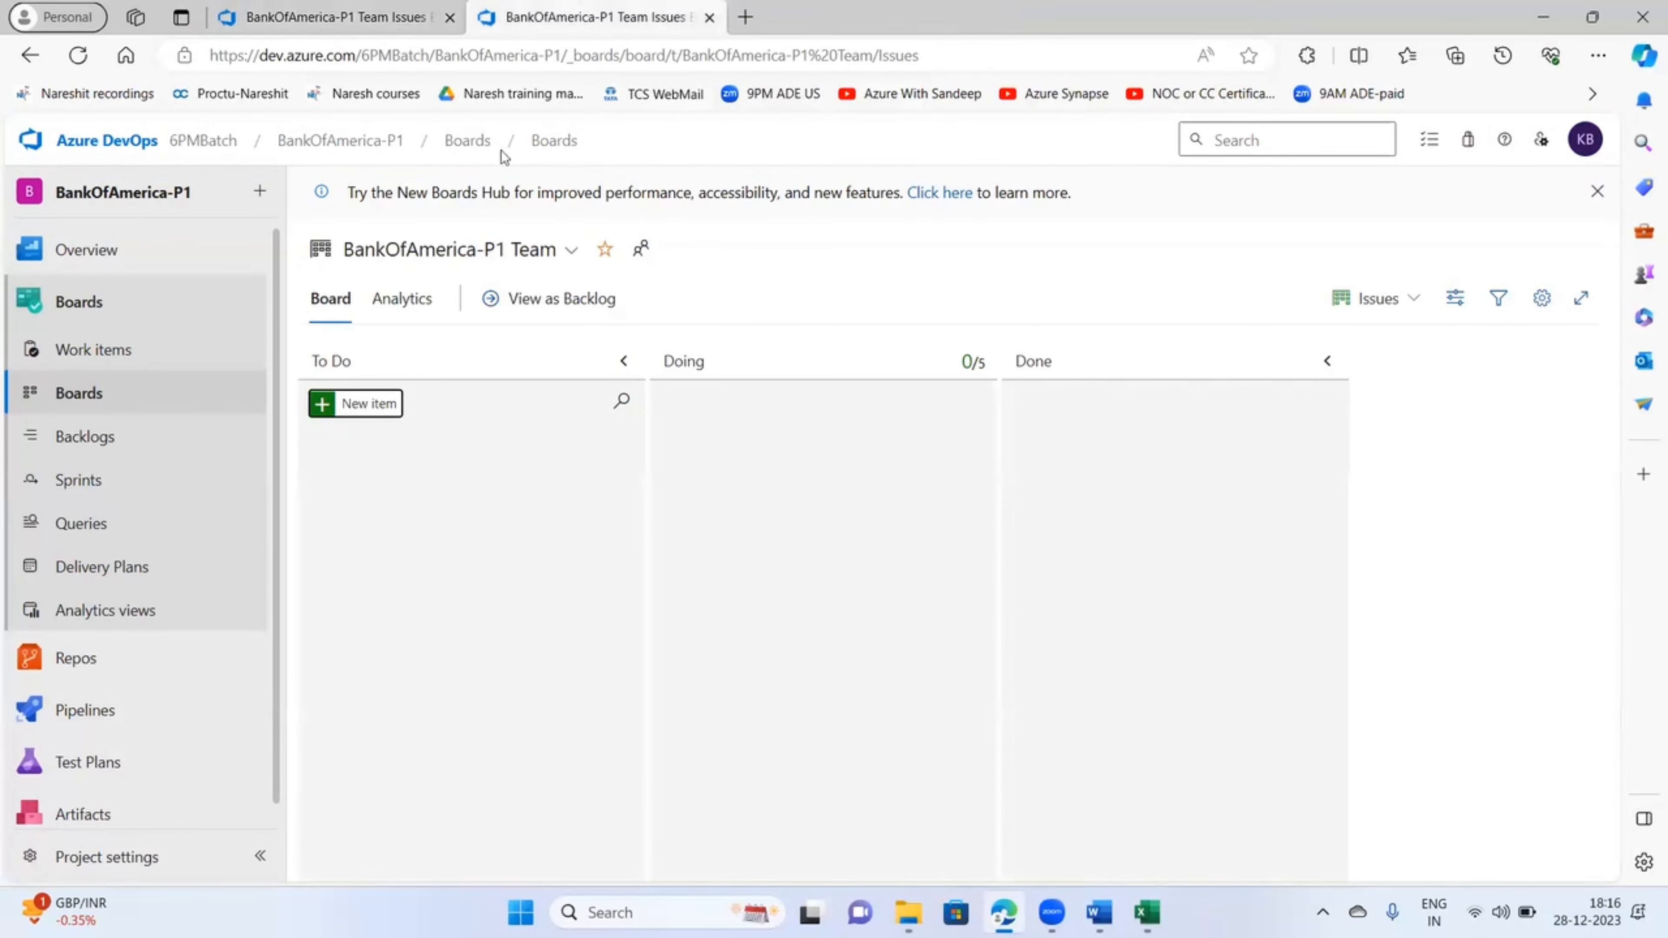
- In the first of the two duplicate tabs, open the board of FirstPracticeProject in the 730PMBatch organization
{"action": "left_click", "coordinate": [342, 17]}
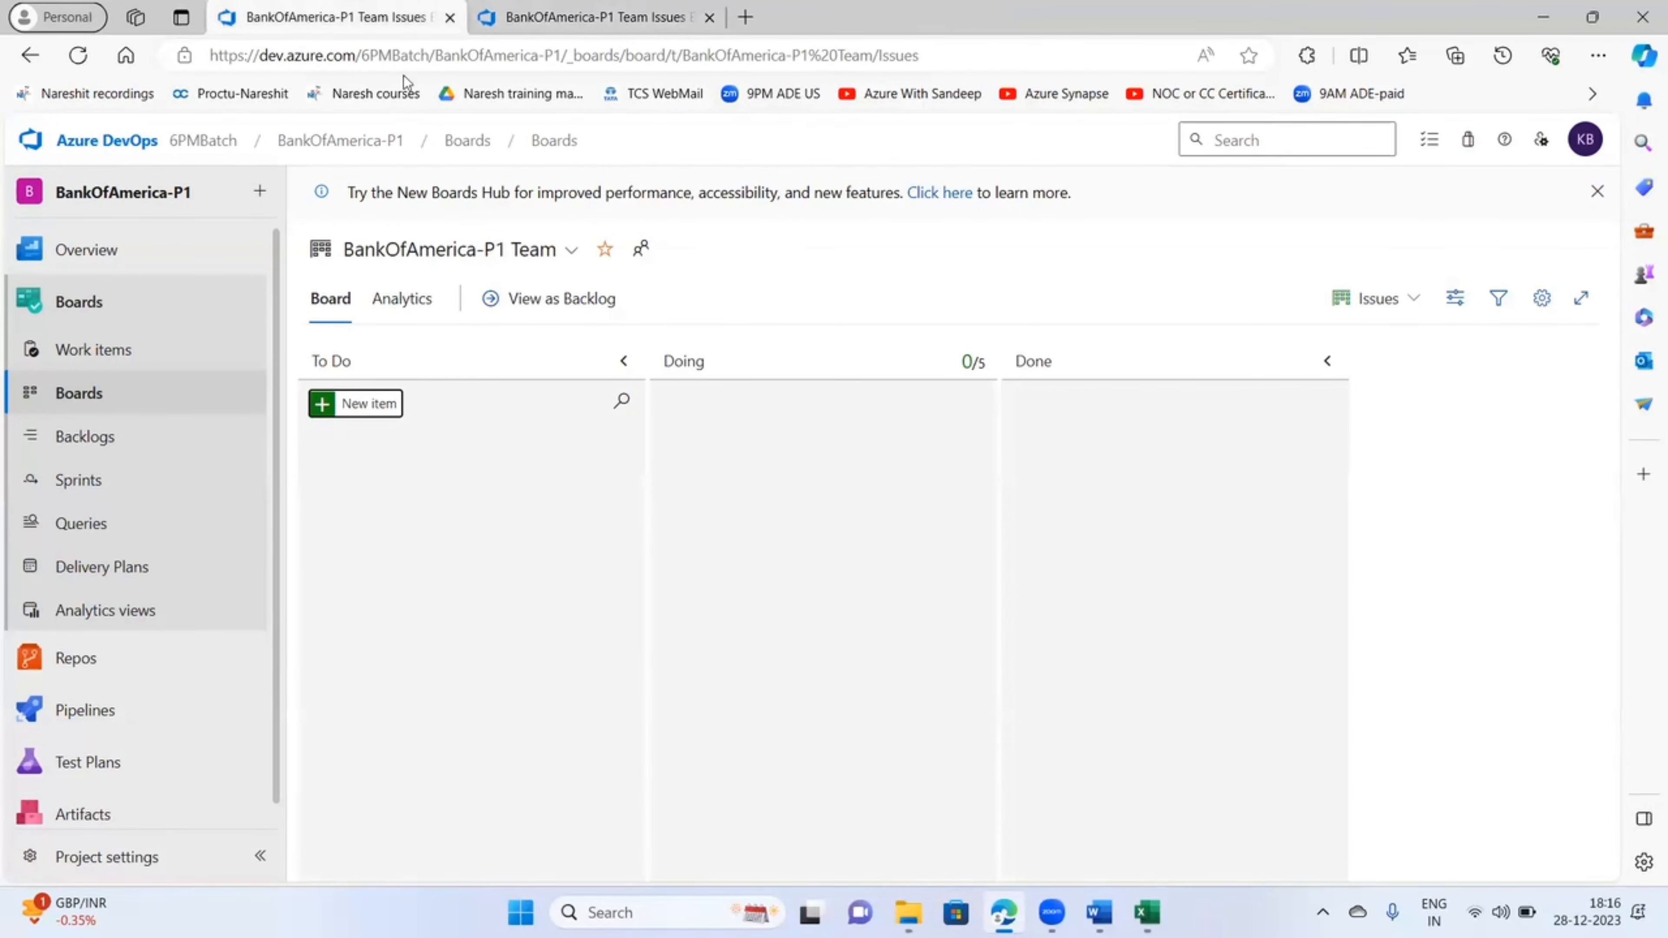
{"action": "left_click", "coordinate": [115, 136]}
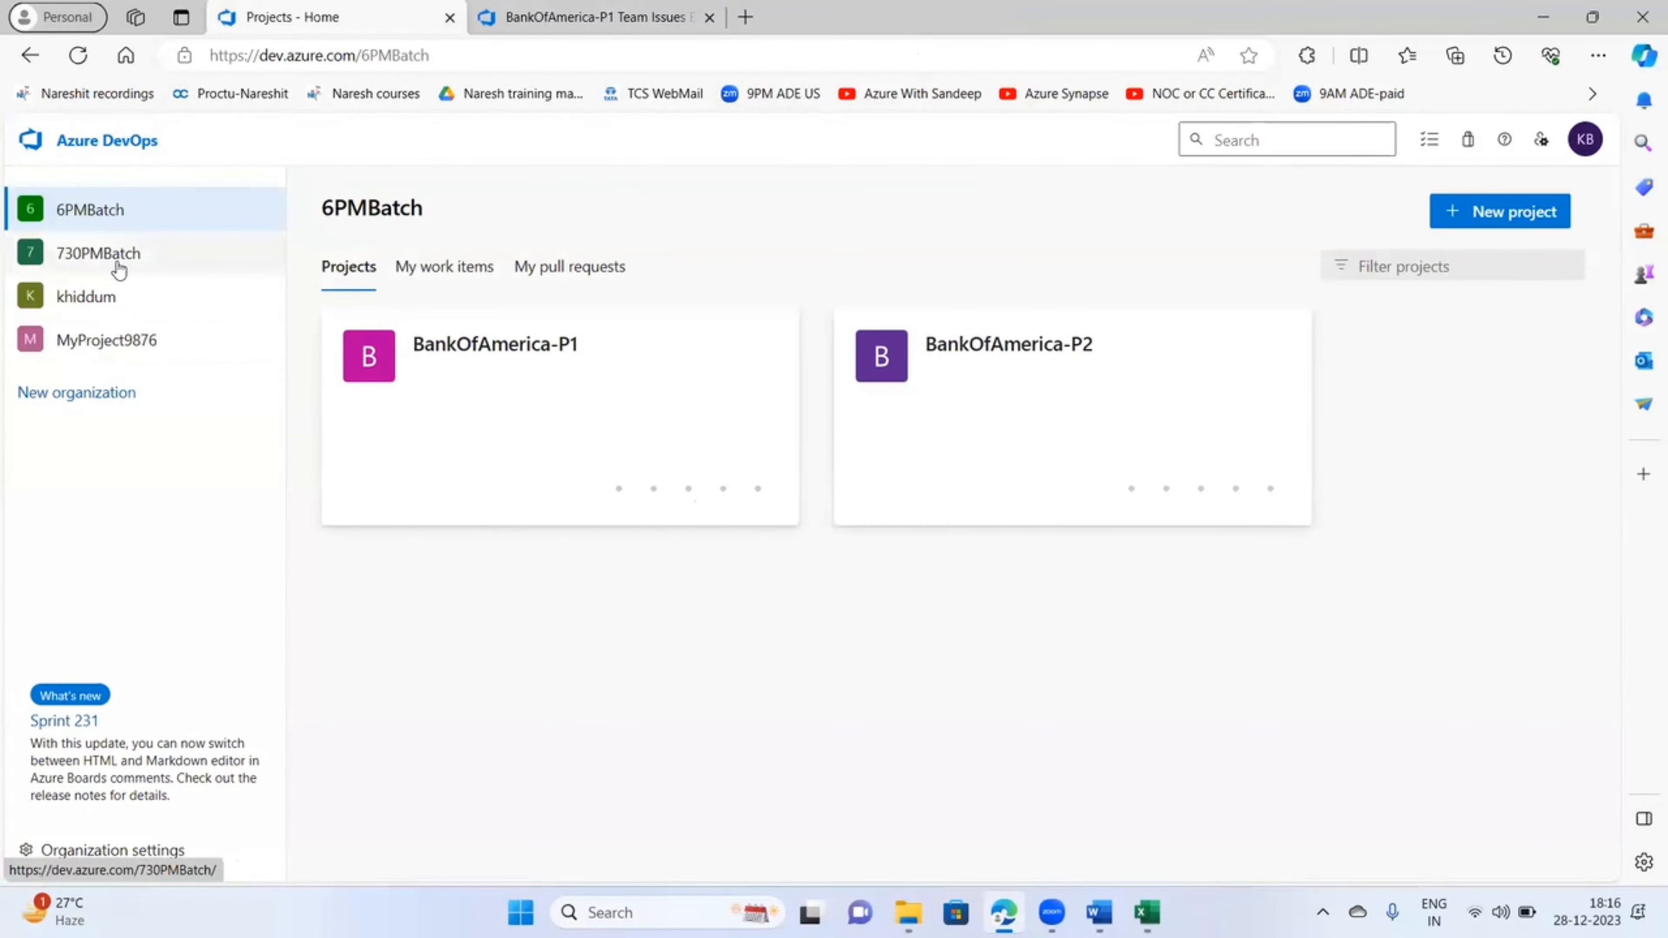
{"action": "left_click", "coordinate": [131, 267]}
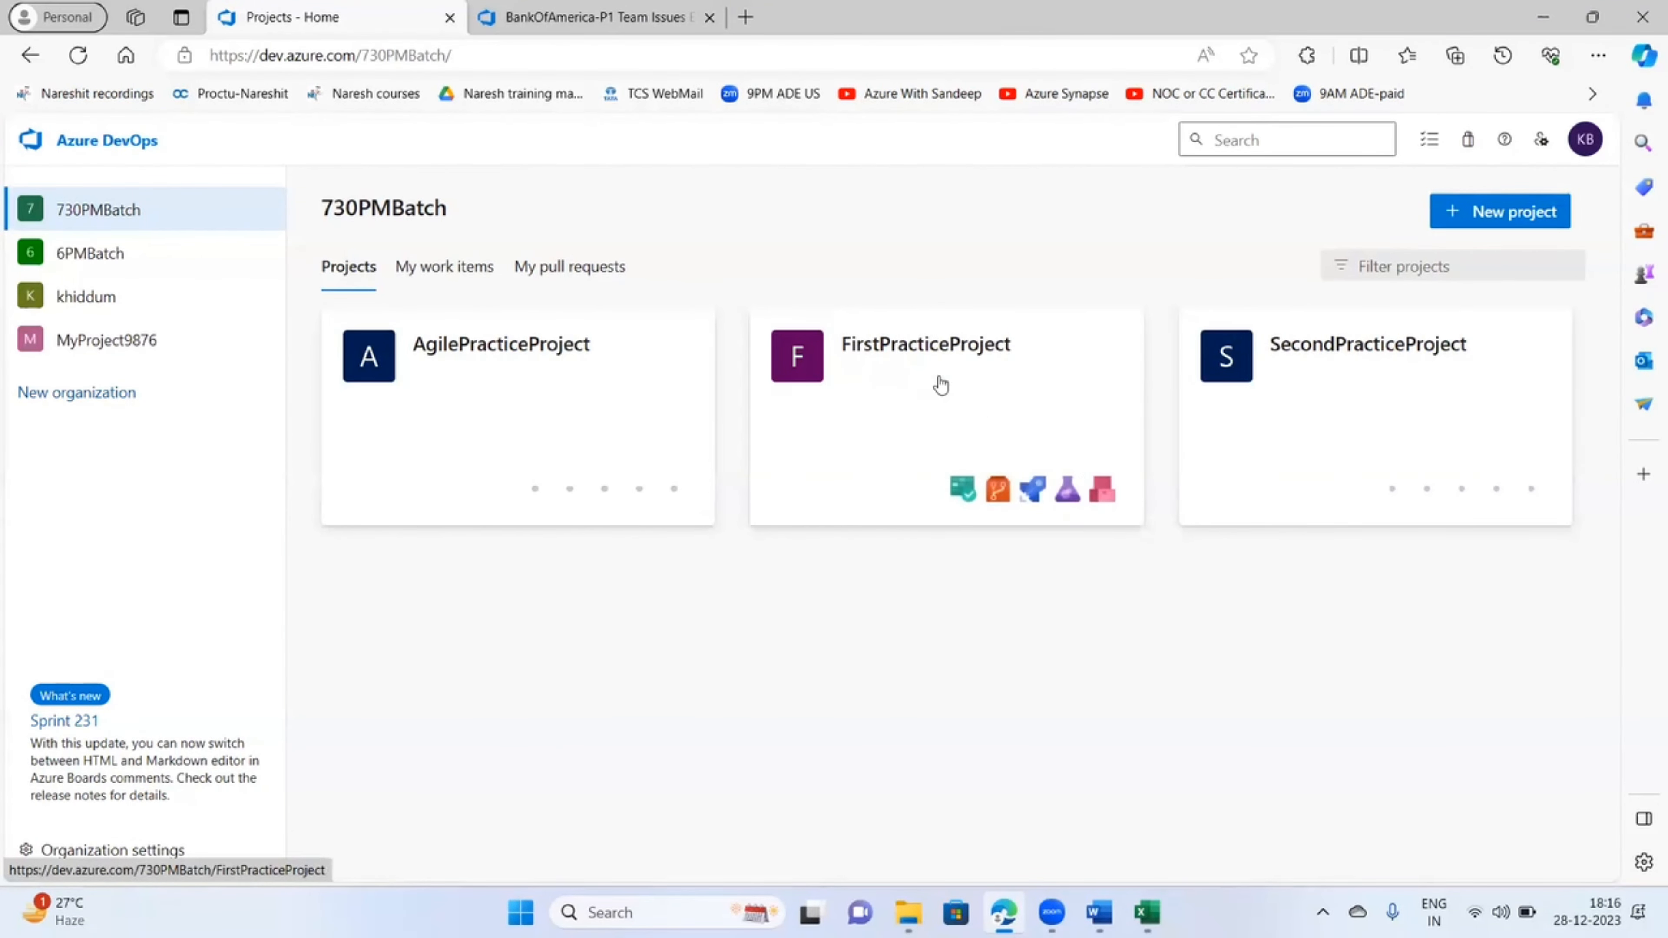
{"action": "left_click", "coordinate": [941, 385]}
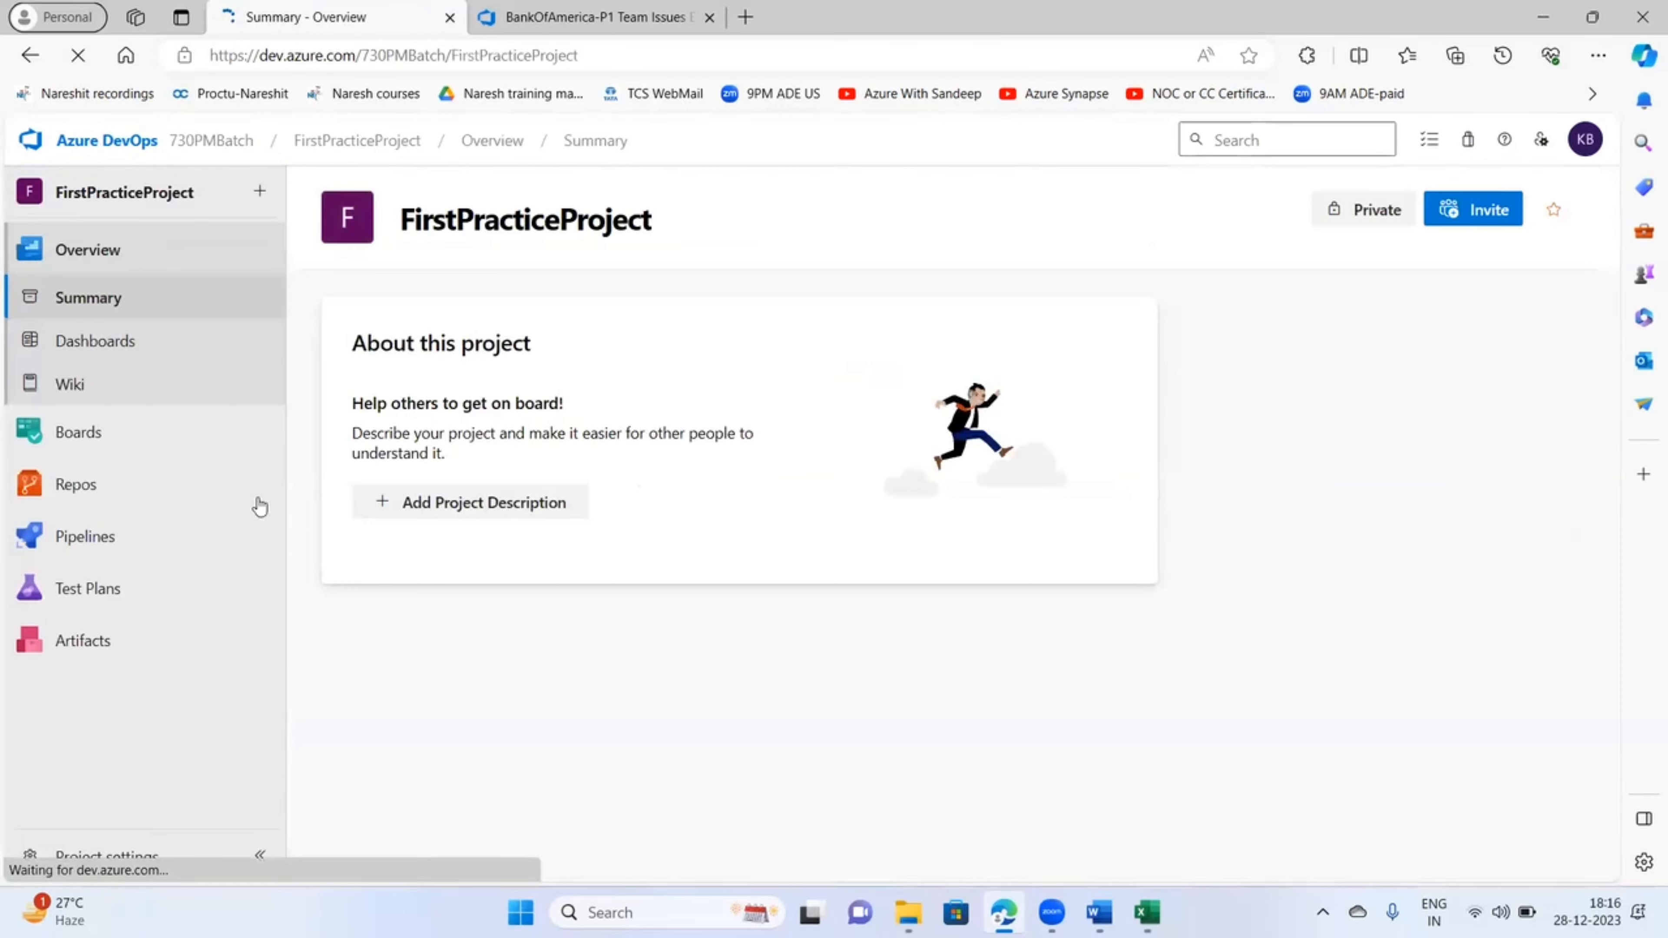
{"action": "mouse_move", "coordinate": [105, 477]}
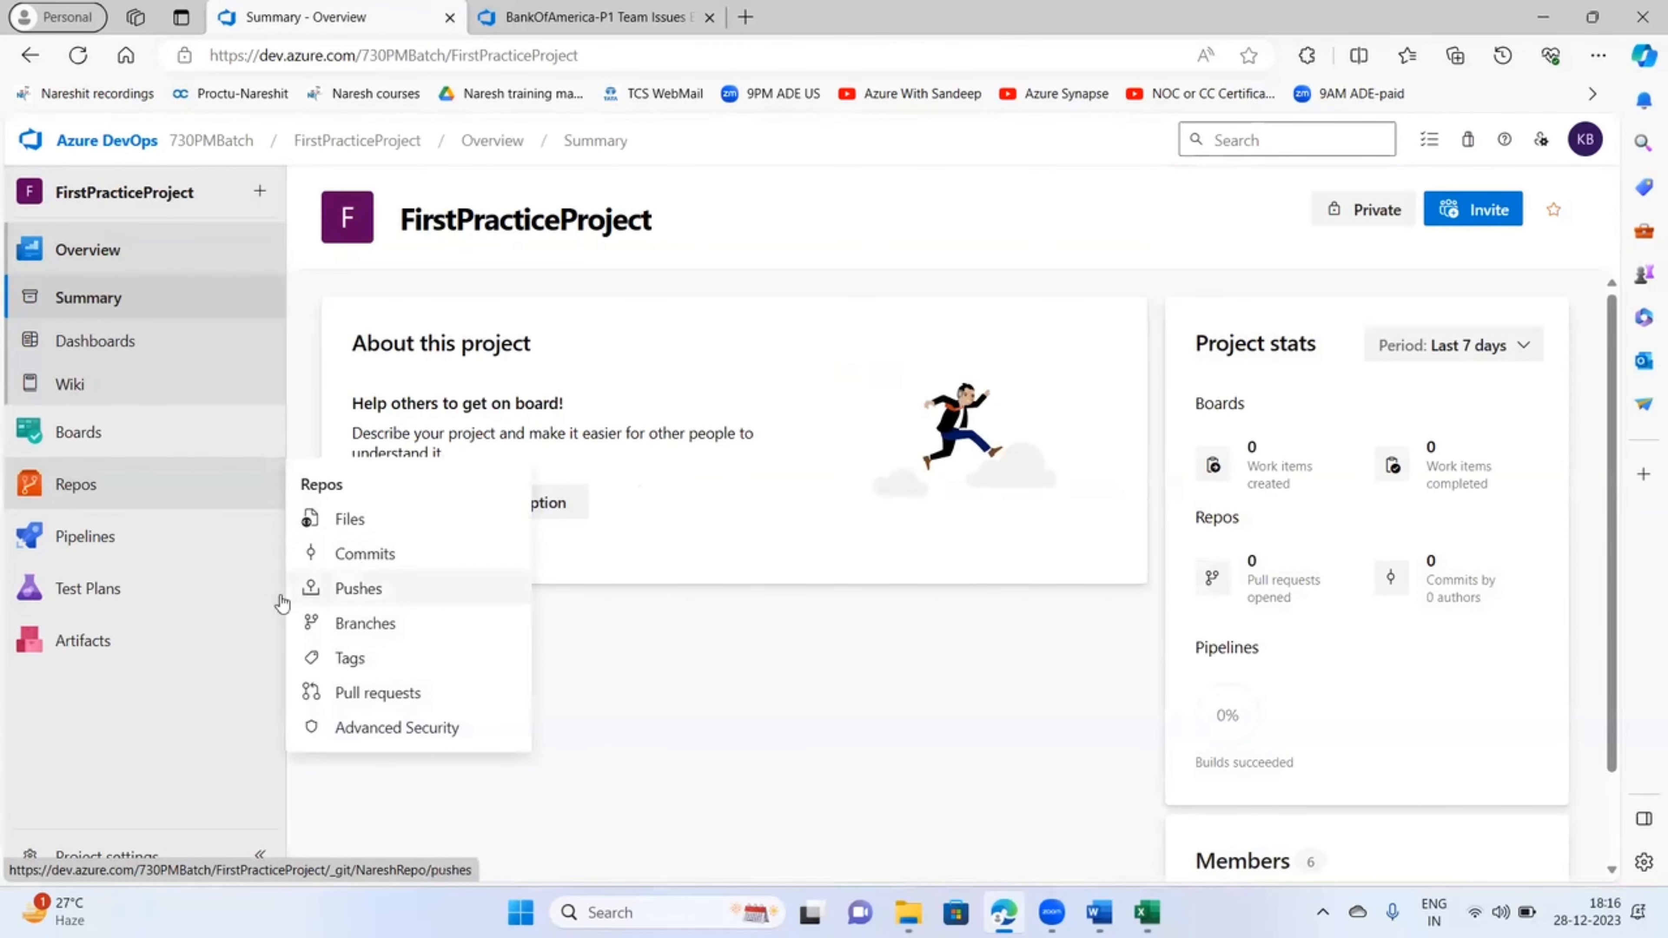
{"action": "mouse_move", "coordinate": [109, 433]}
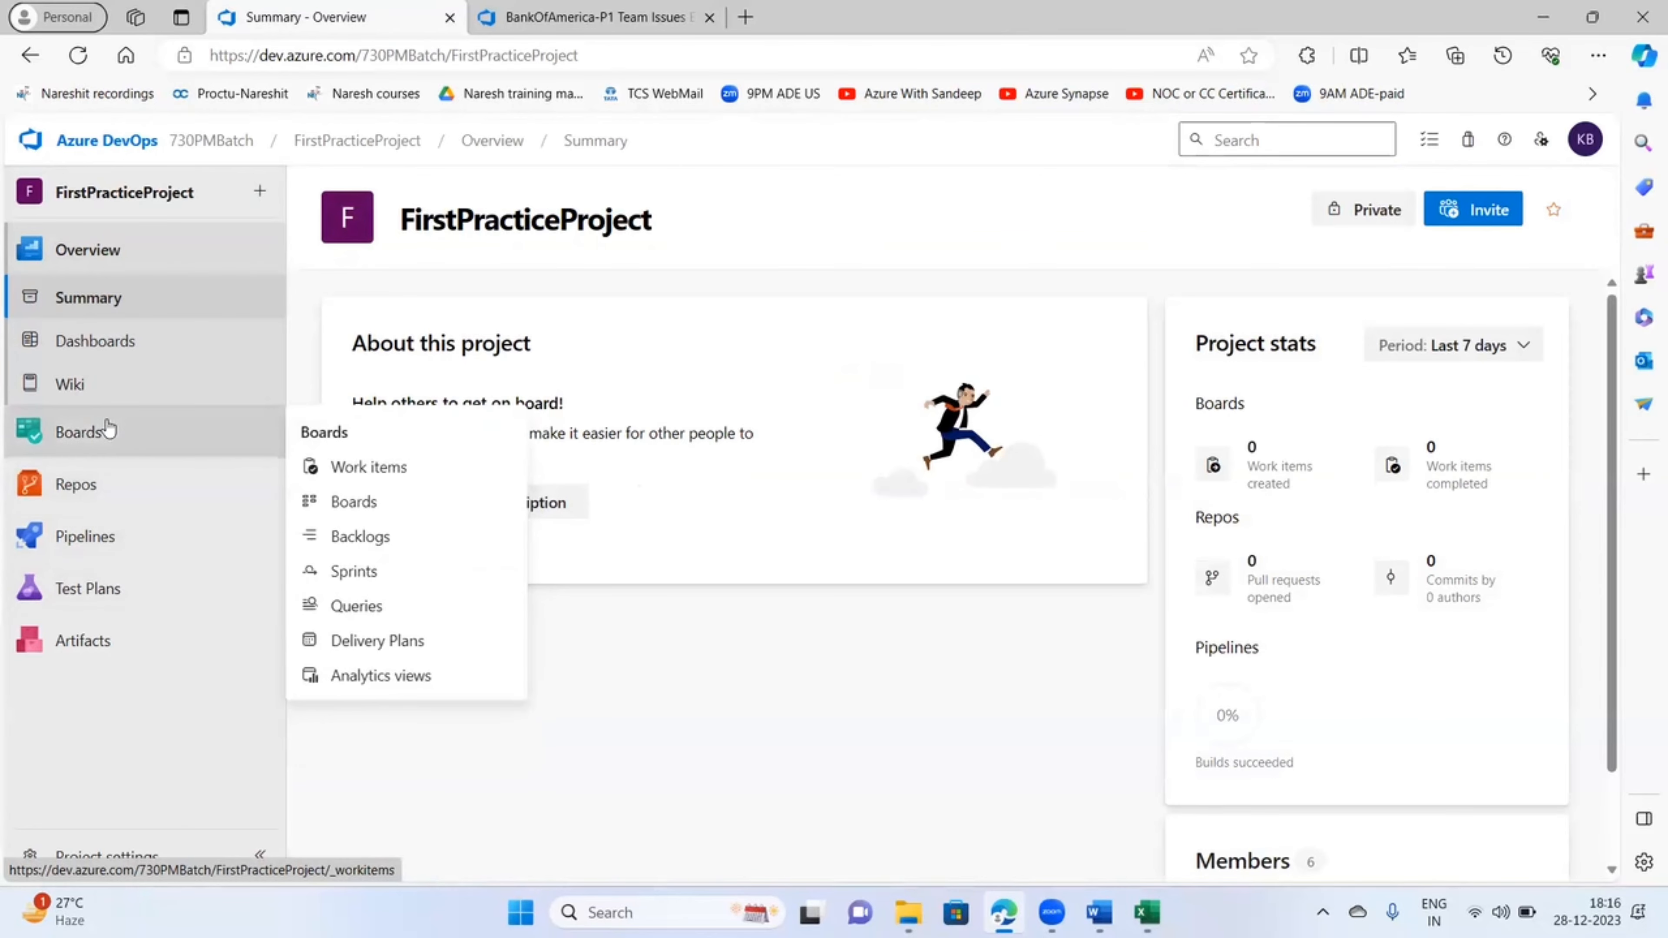
{"action": "left_click", "coordinate": [370, 502]}
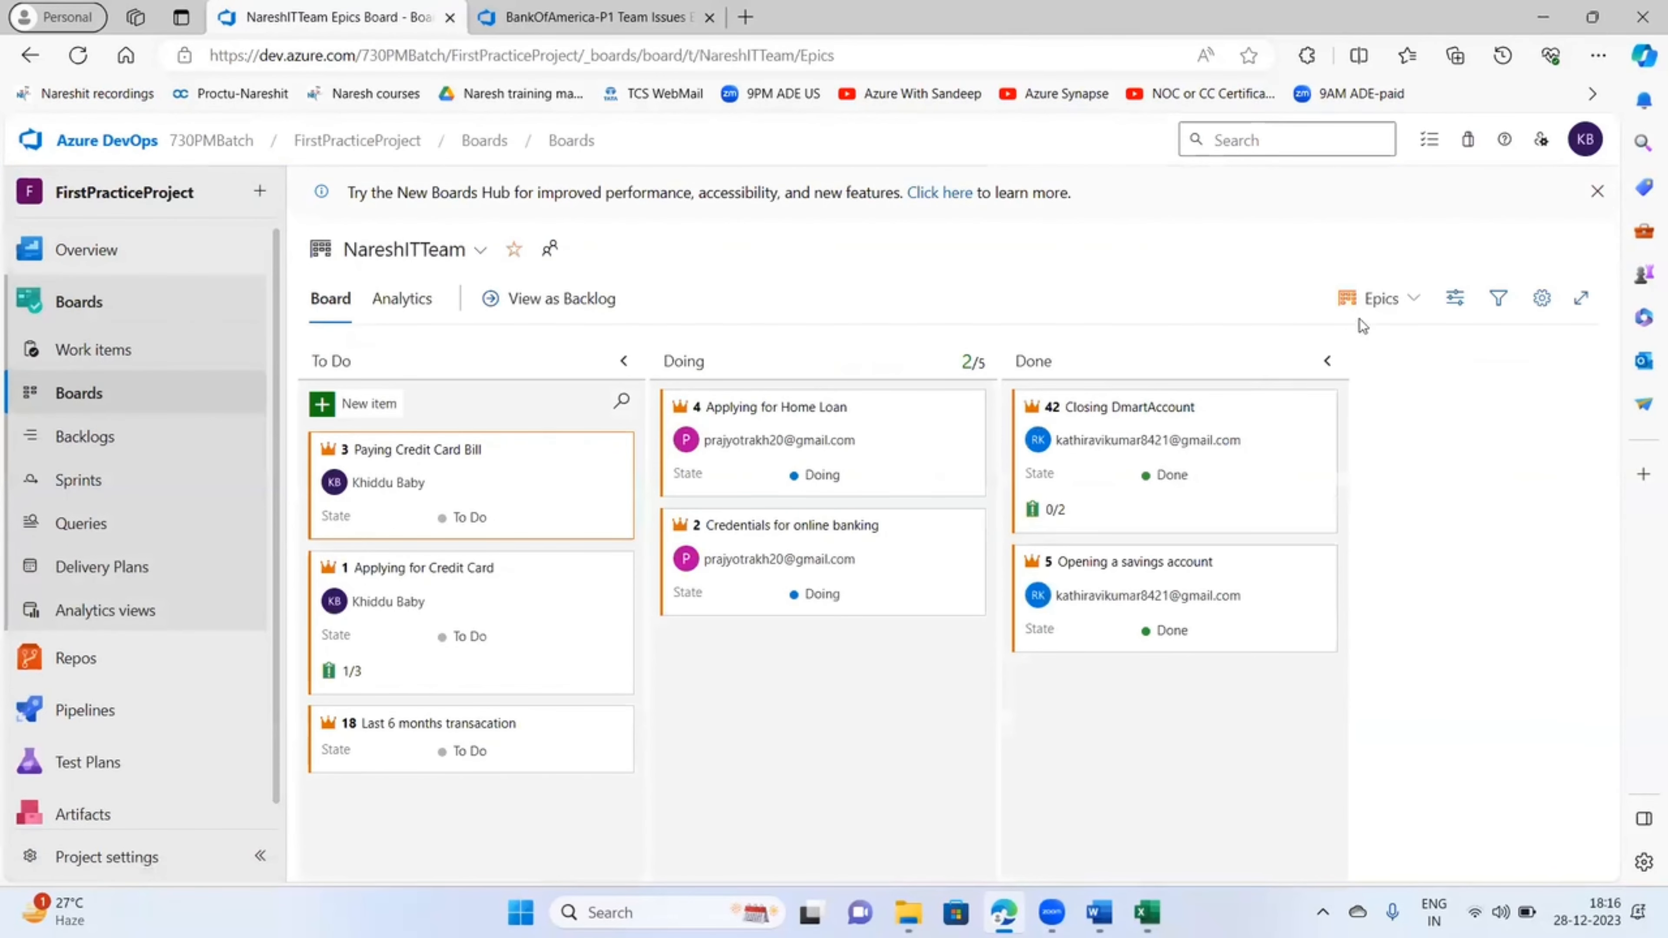
- Switch the NareshITTeam board to Issues and review the cards in its To Do, Doing and Done columns
{"action": "left_click", "coordinate": [1386, 311]}
{"action": "left_click", "coordinate": [1298, 380]}
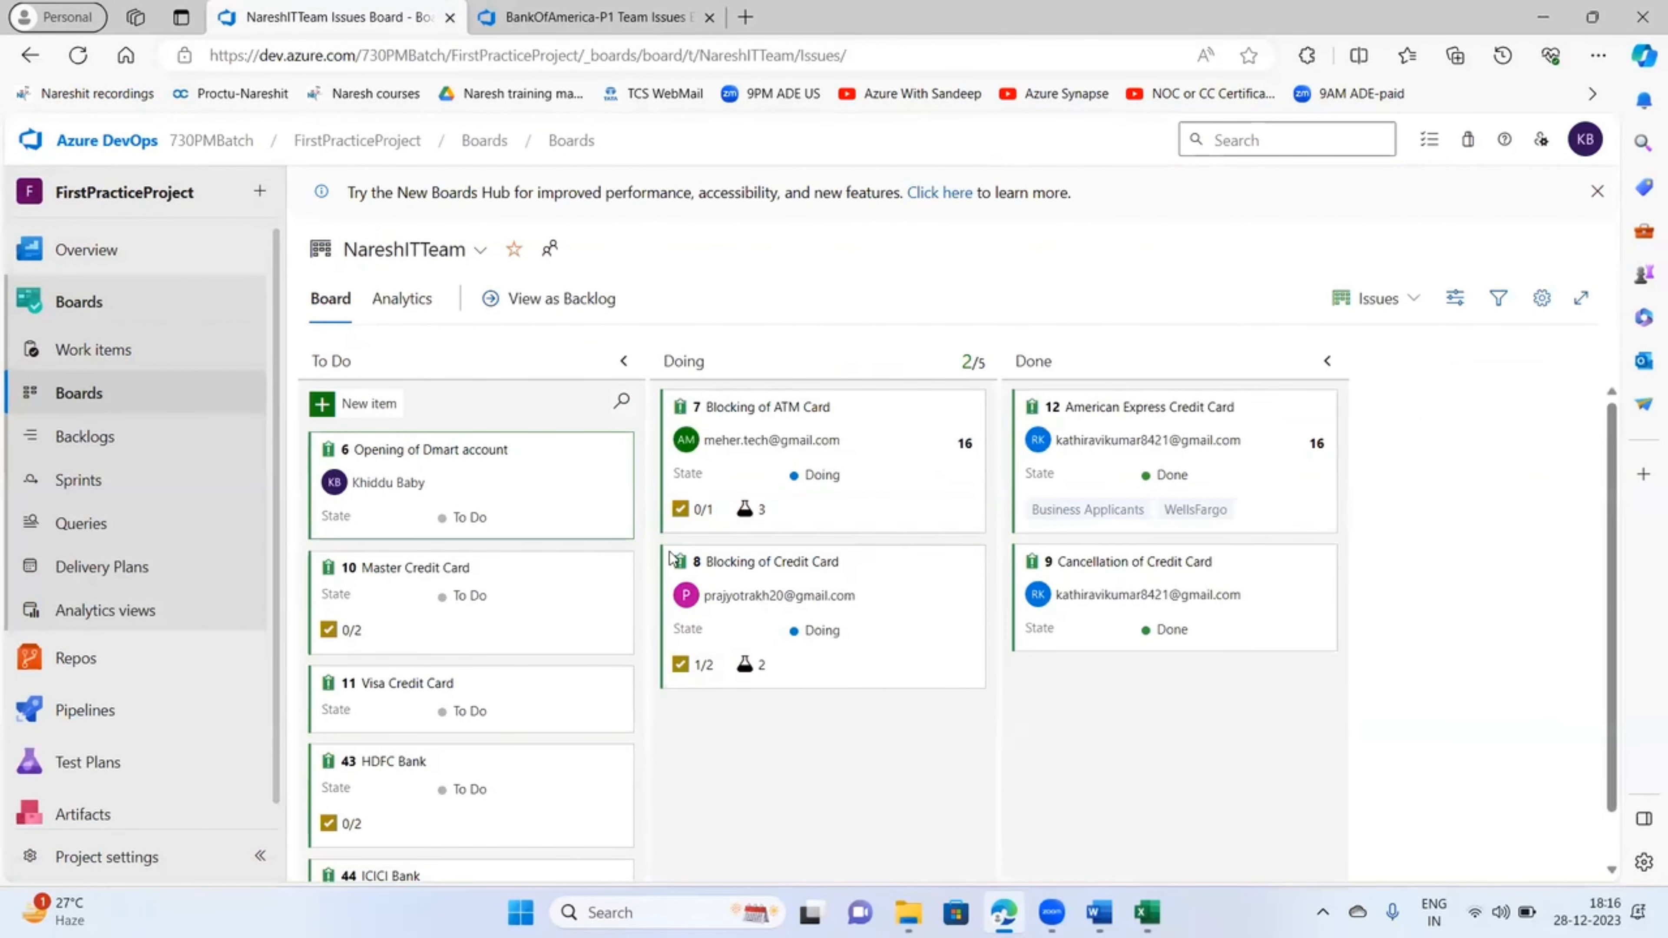
{"action": "left_click", "coordinate": [602, 8]}
{"action": "left_click", "coordinate": [368, 17]}
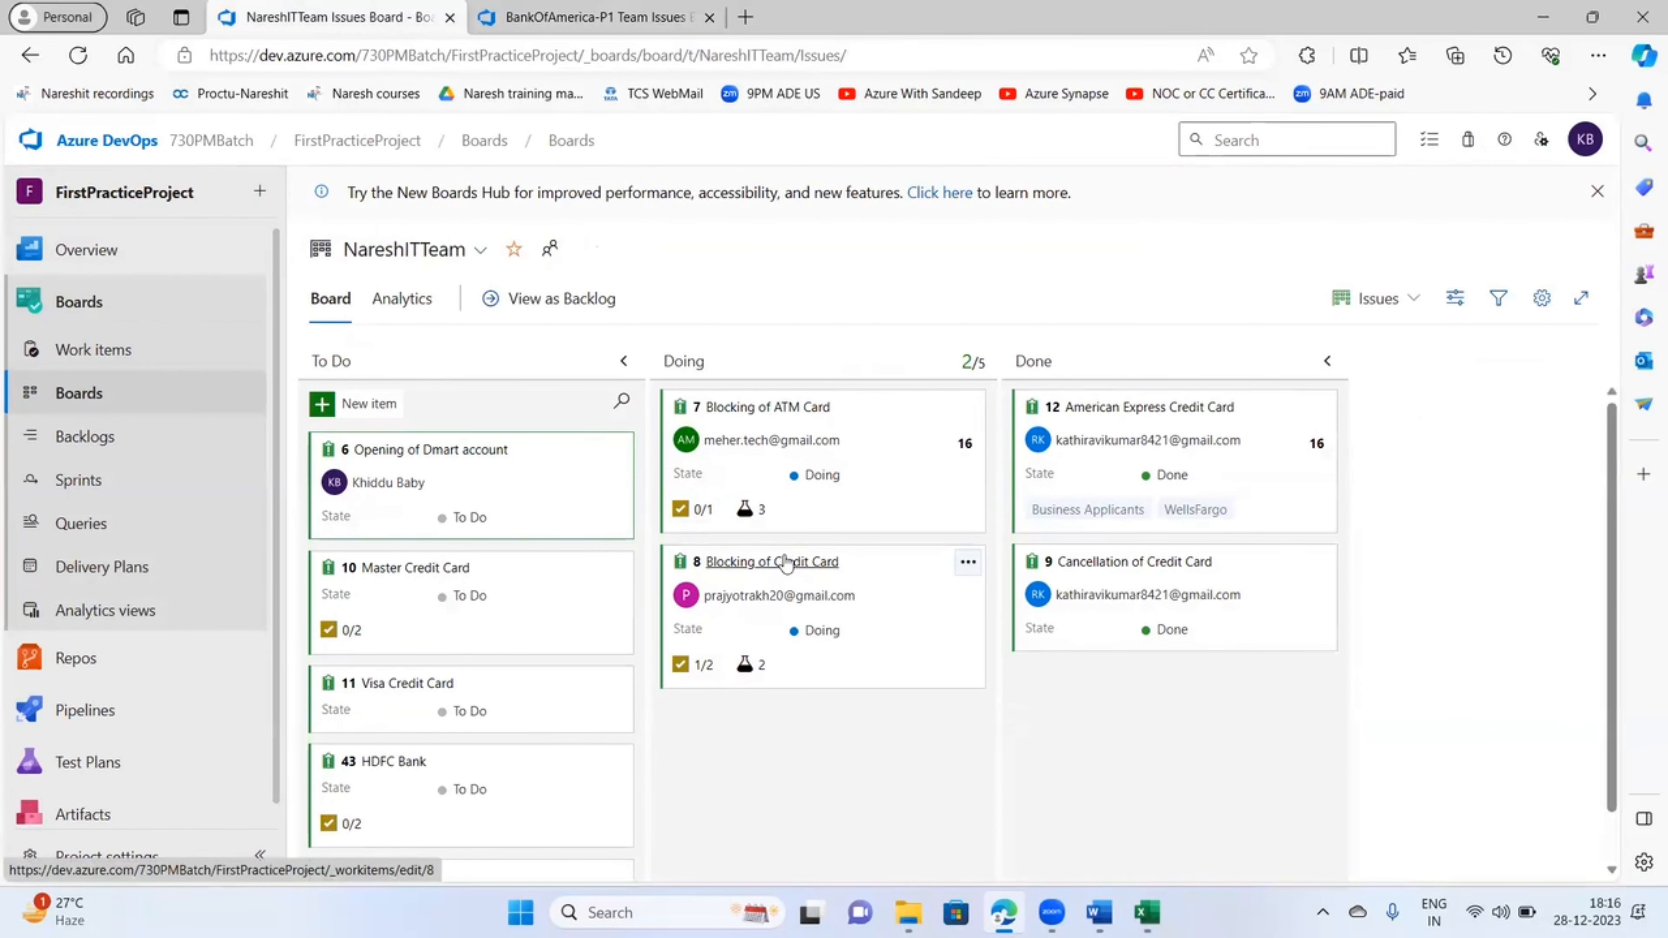
{"action": "scroll", "coordinate": [611, 678], "scroll_direction": "down", "scroll_amount": 1}
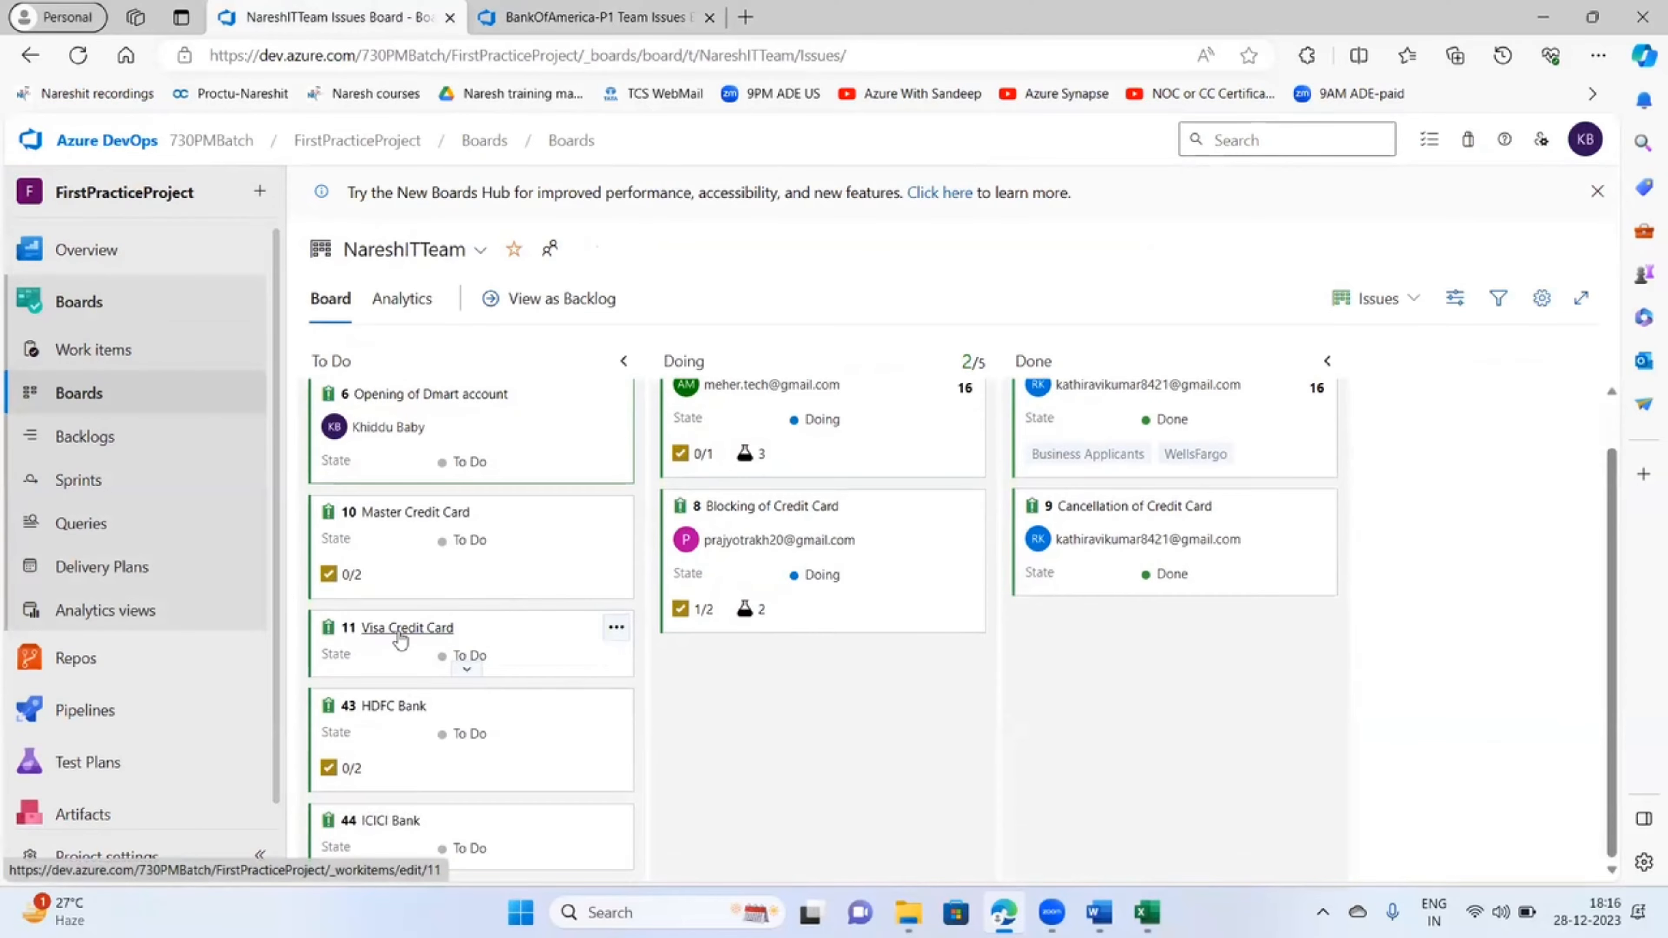
{"action": "scroll", "coordinate": [404, 637], "scroll_direction": "up", "scroll_amount": 1}
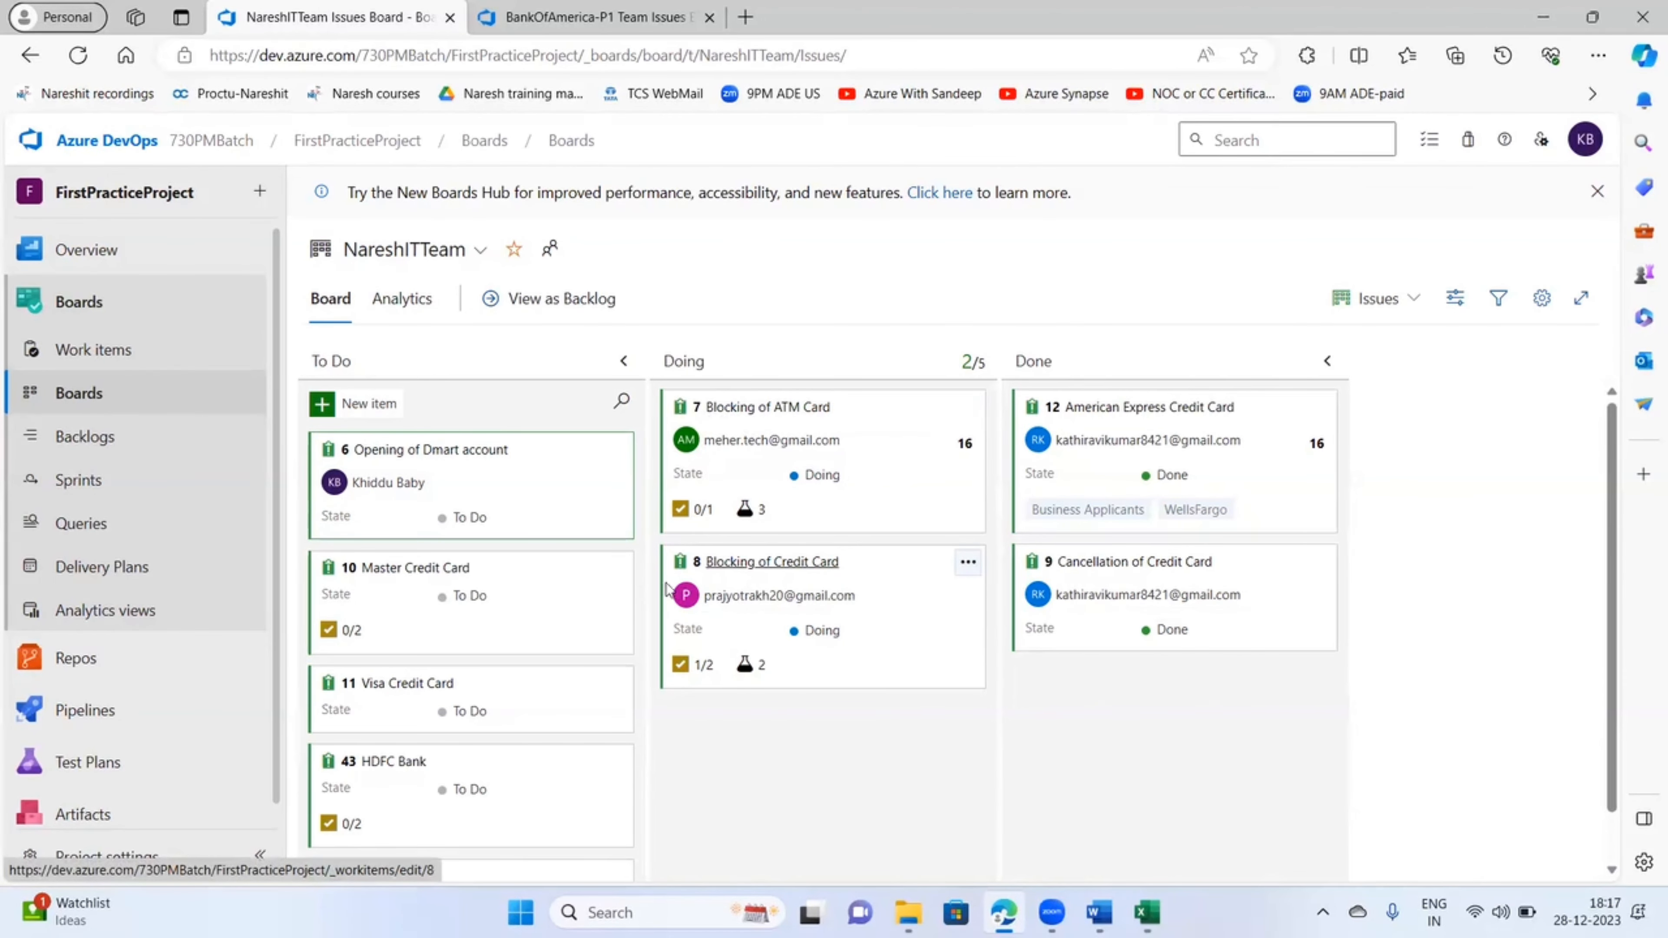
{"action": "scroll", "coordinate": [387, 728], "scroll_direction": "down", "scroll_amount": 1}
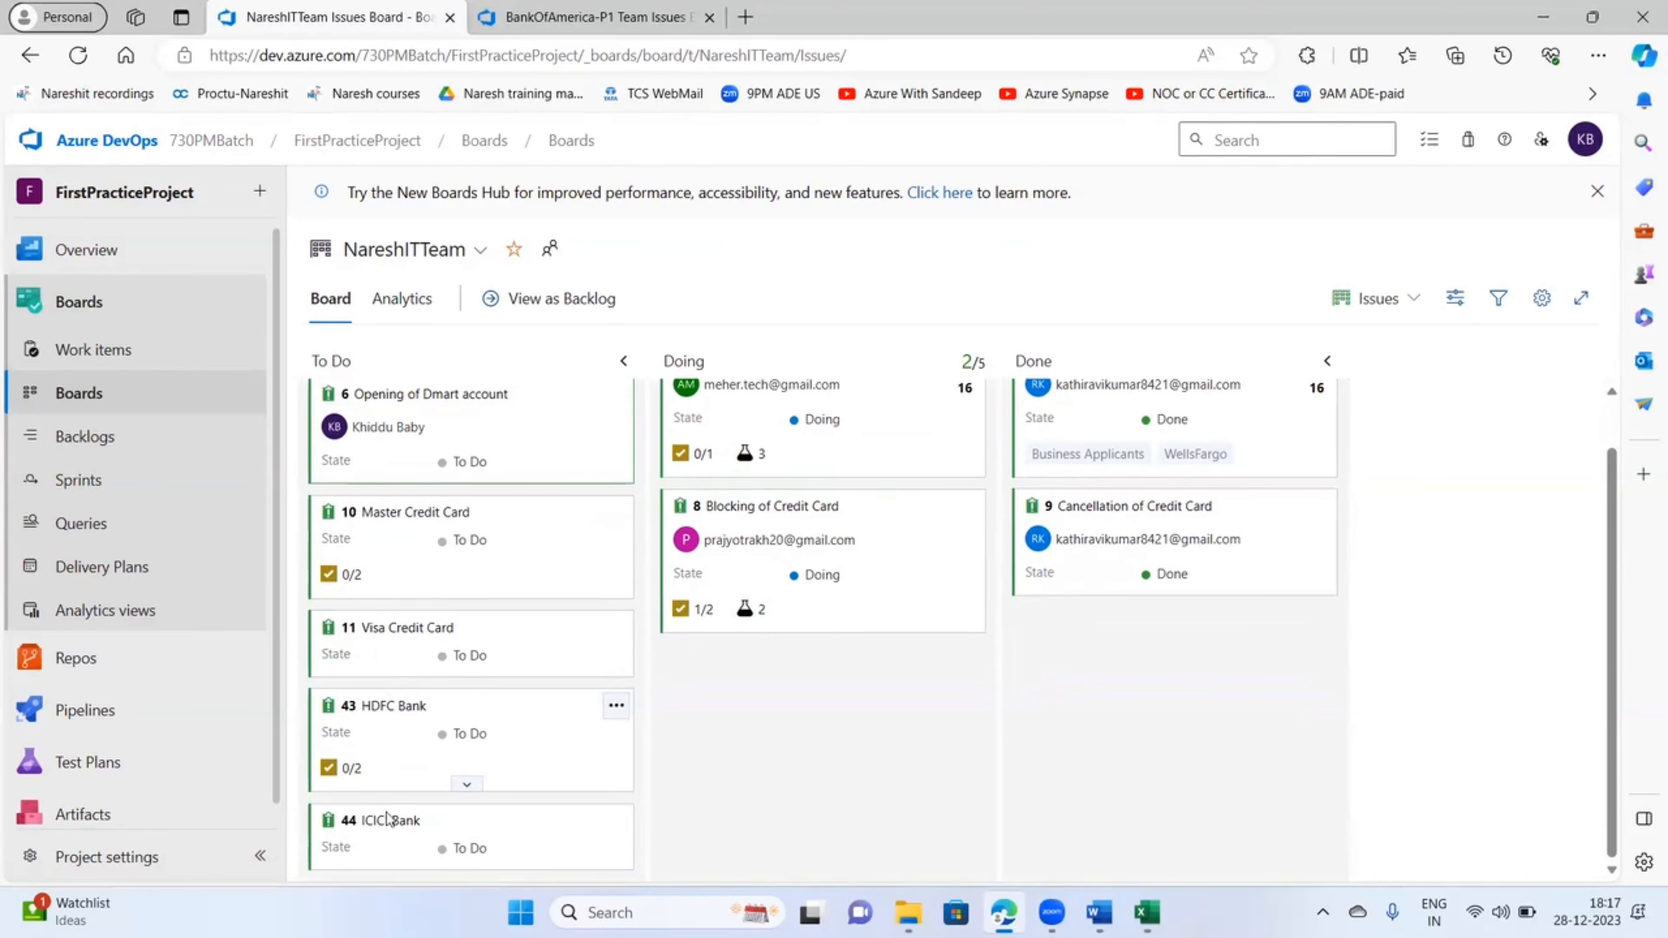
{"action": "scroll", "coordinate": [1165, 608], "scroll_direction": "up", "scroll_amount": 1}
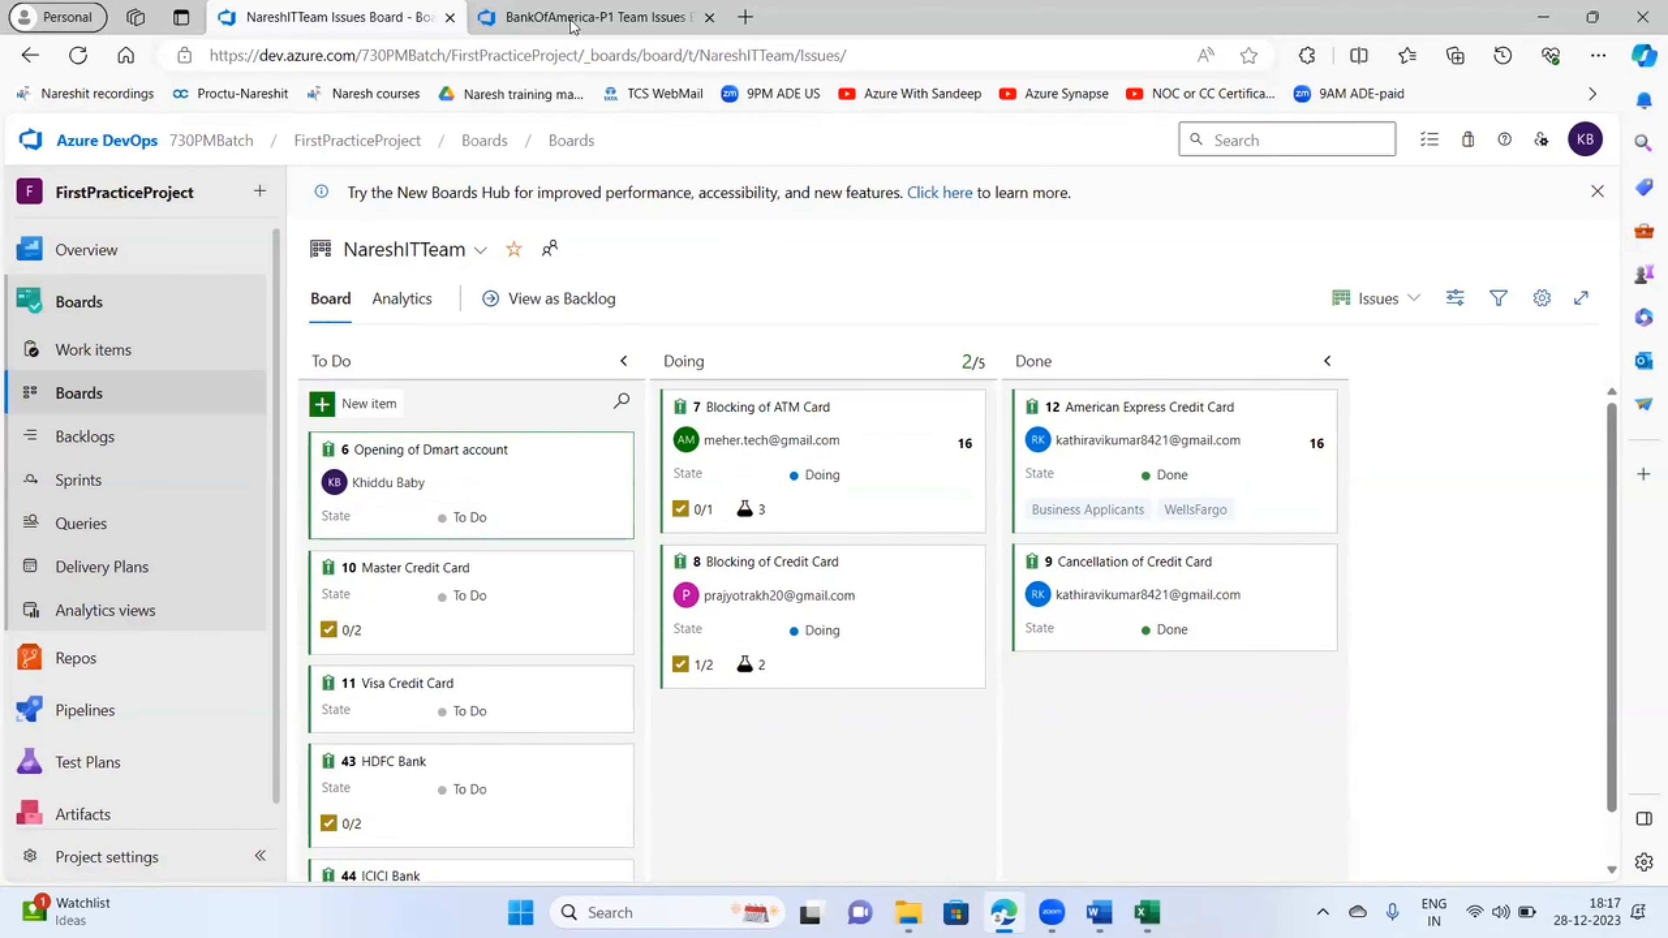
- Bring up the BankOfAmerica-P1 board and launch Notepad over it
{"action": "left_click", "coordinate": [593, 23]}
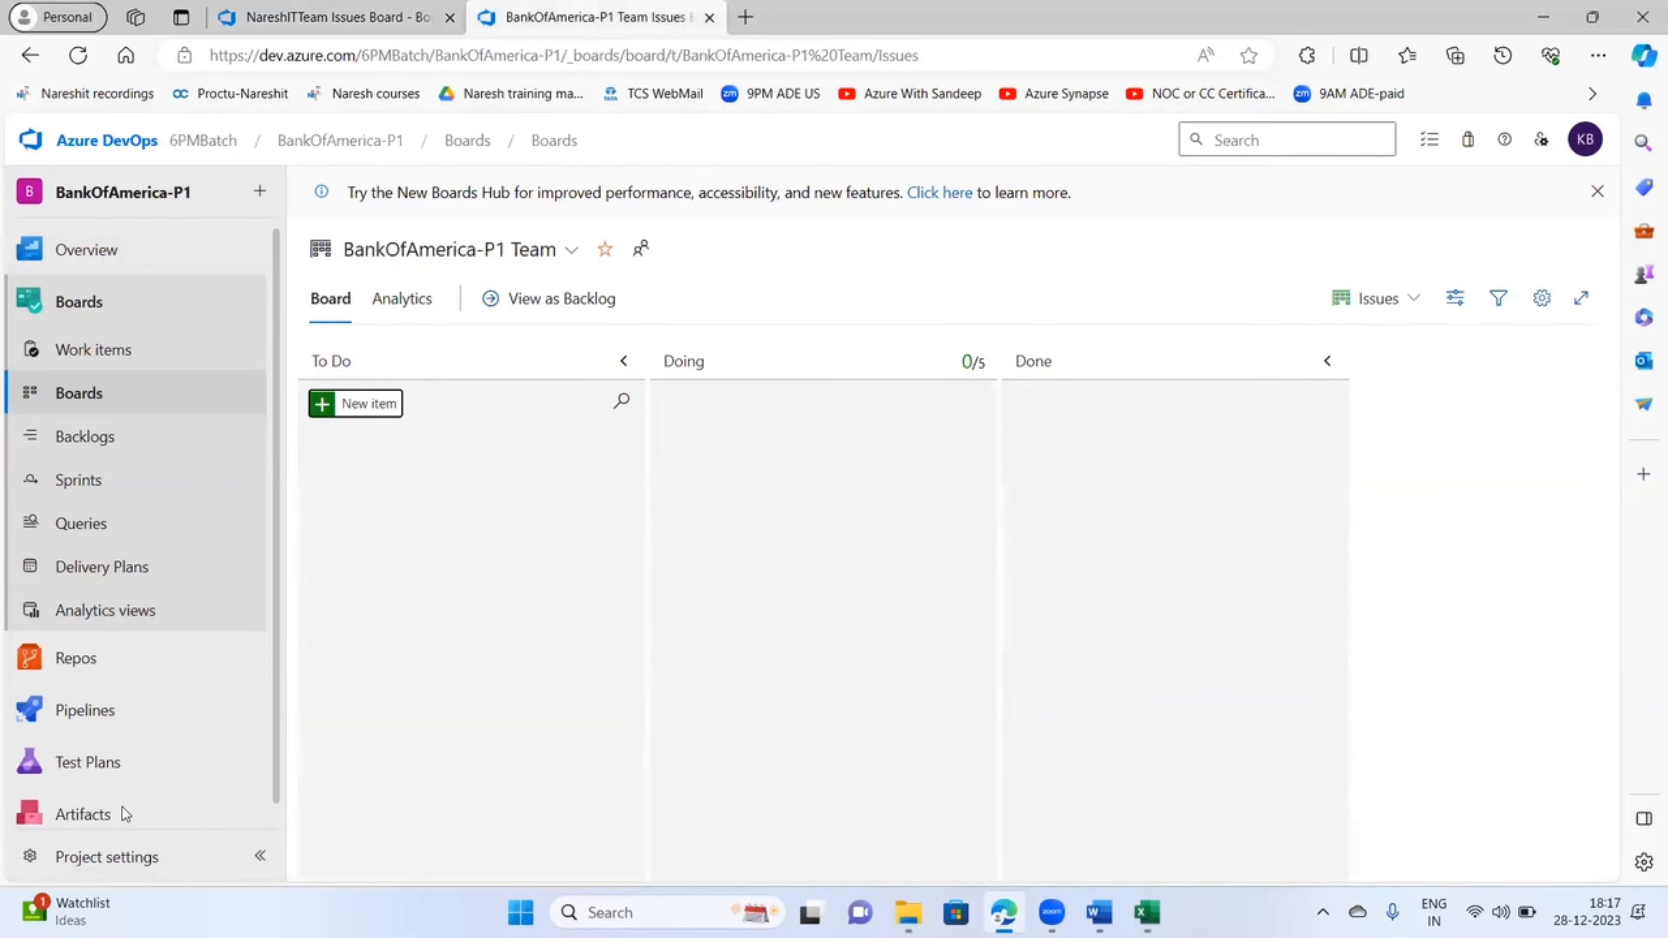
{"action": "key", "text": "super+r"}
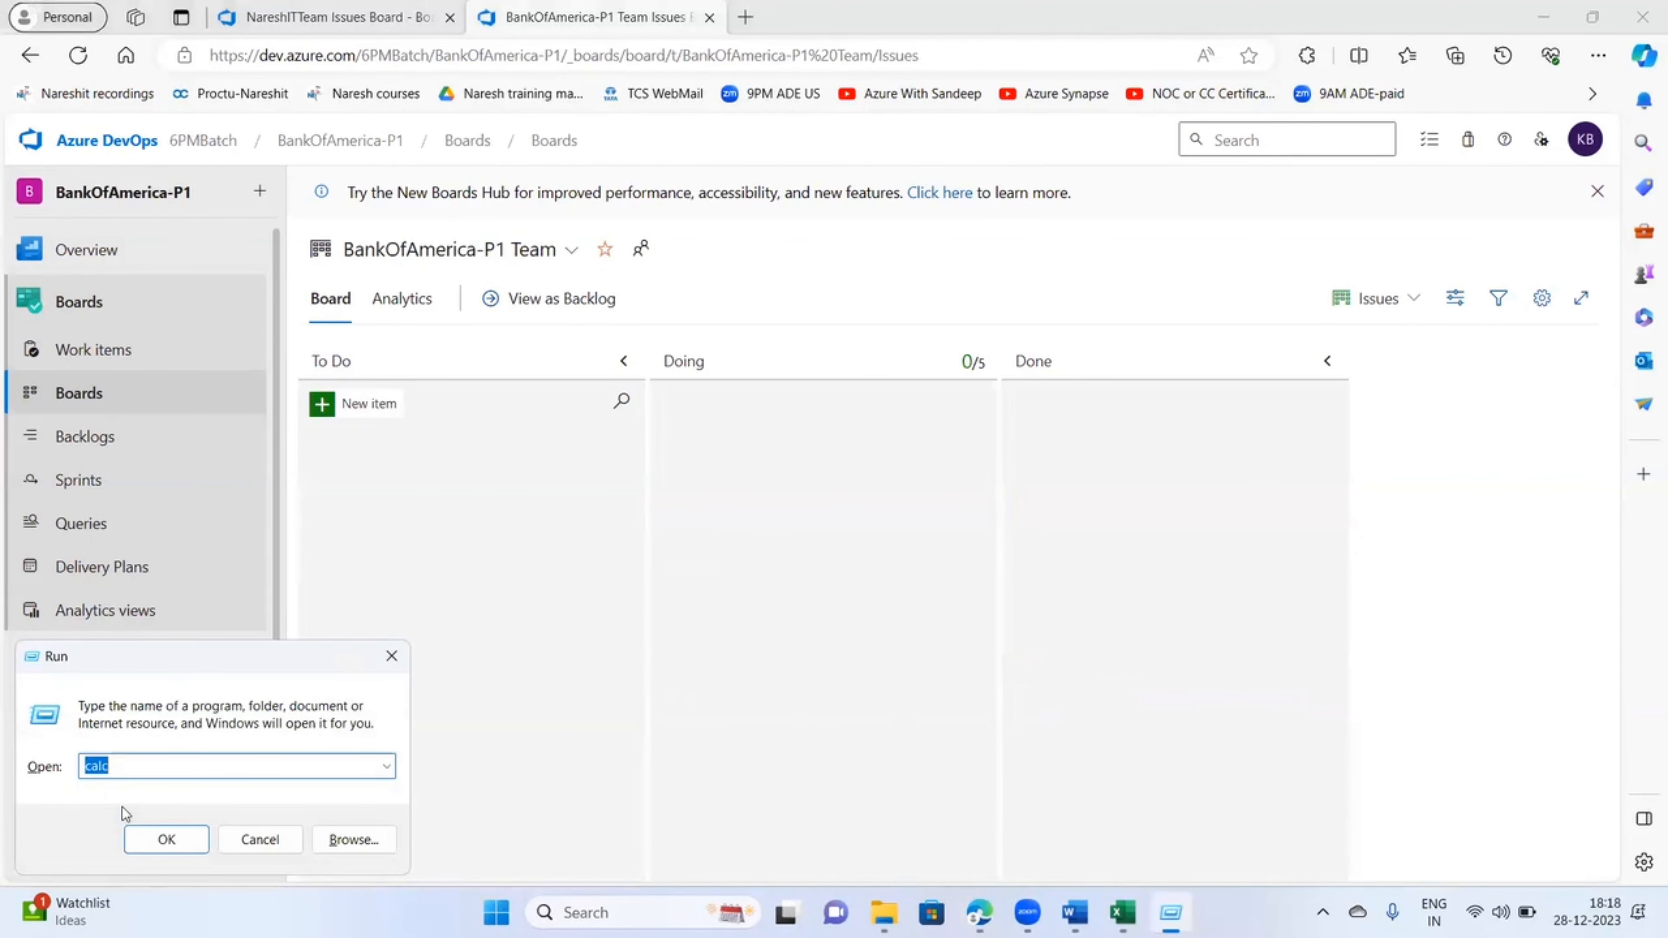
{"action": "type", "text": "notepad"}
{"action": "key", "text": "Return"}
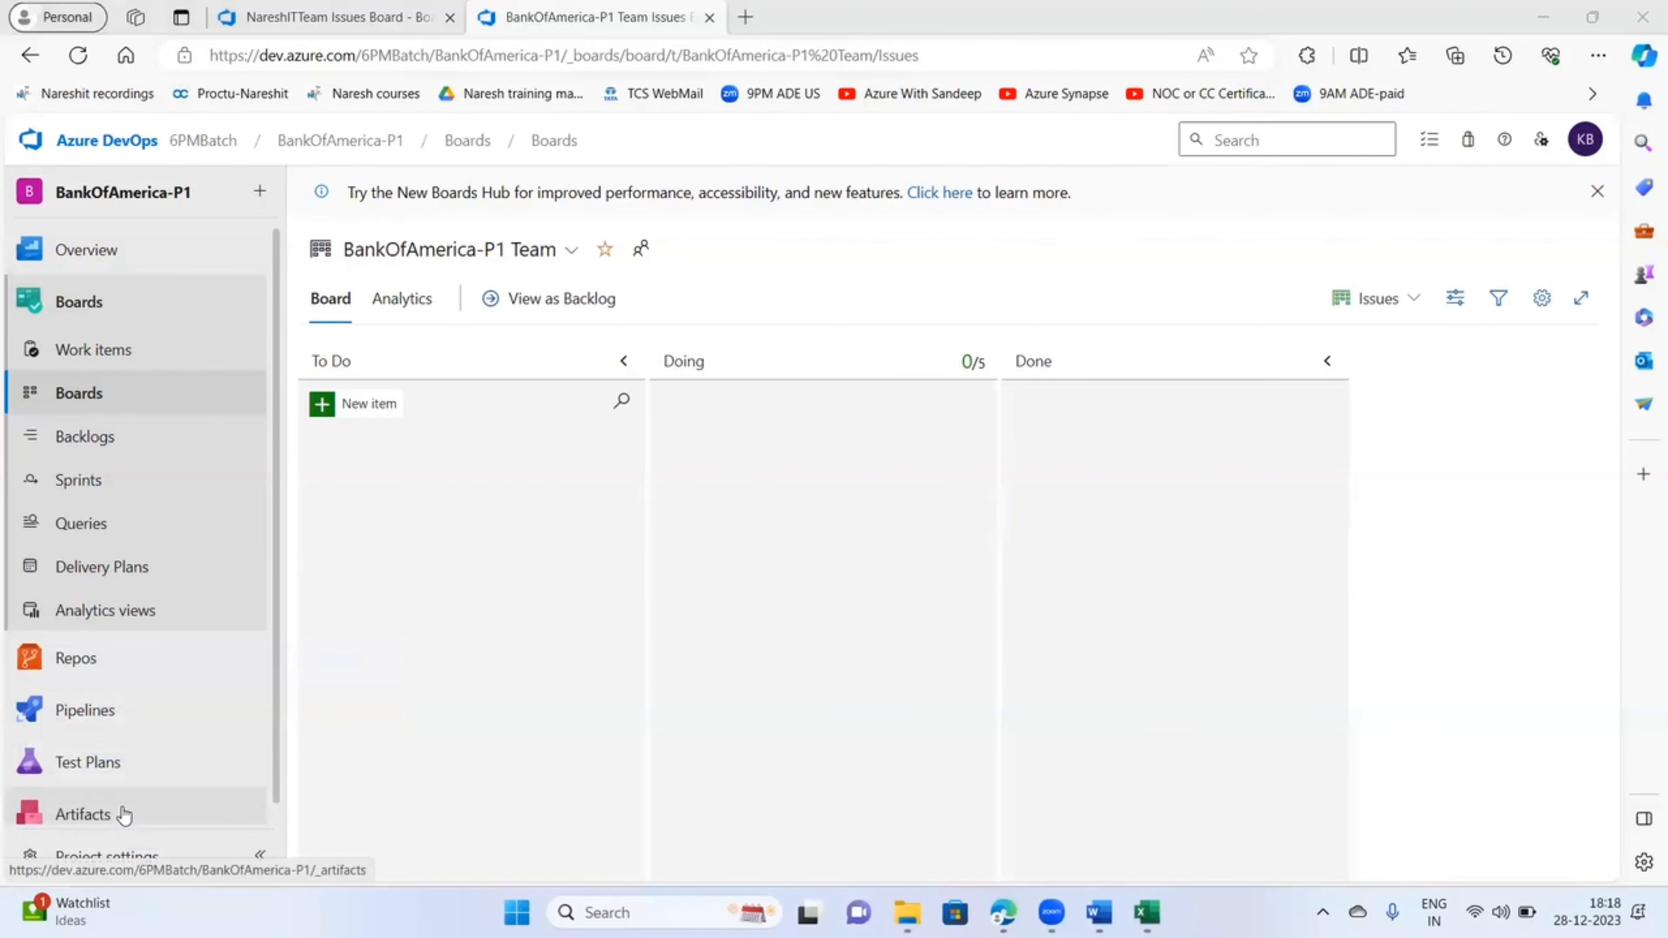
- Write the work item hierarchy Epic, Issue, Task on separate lines, indenting each level one space further, and minimize the note
{"action": "type", "text": "Wel"}
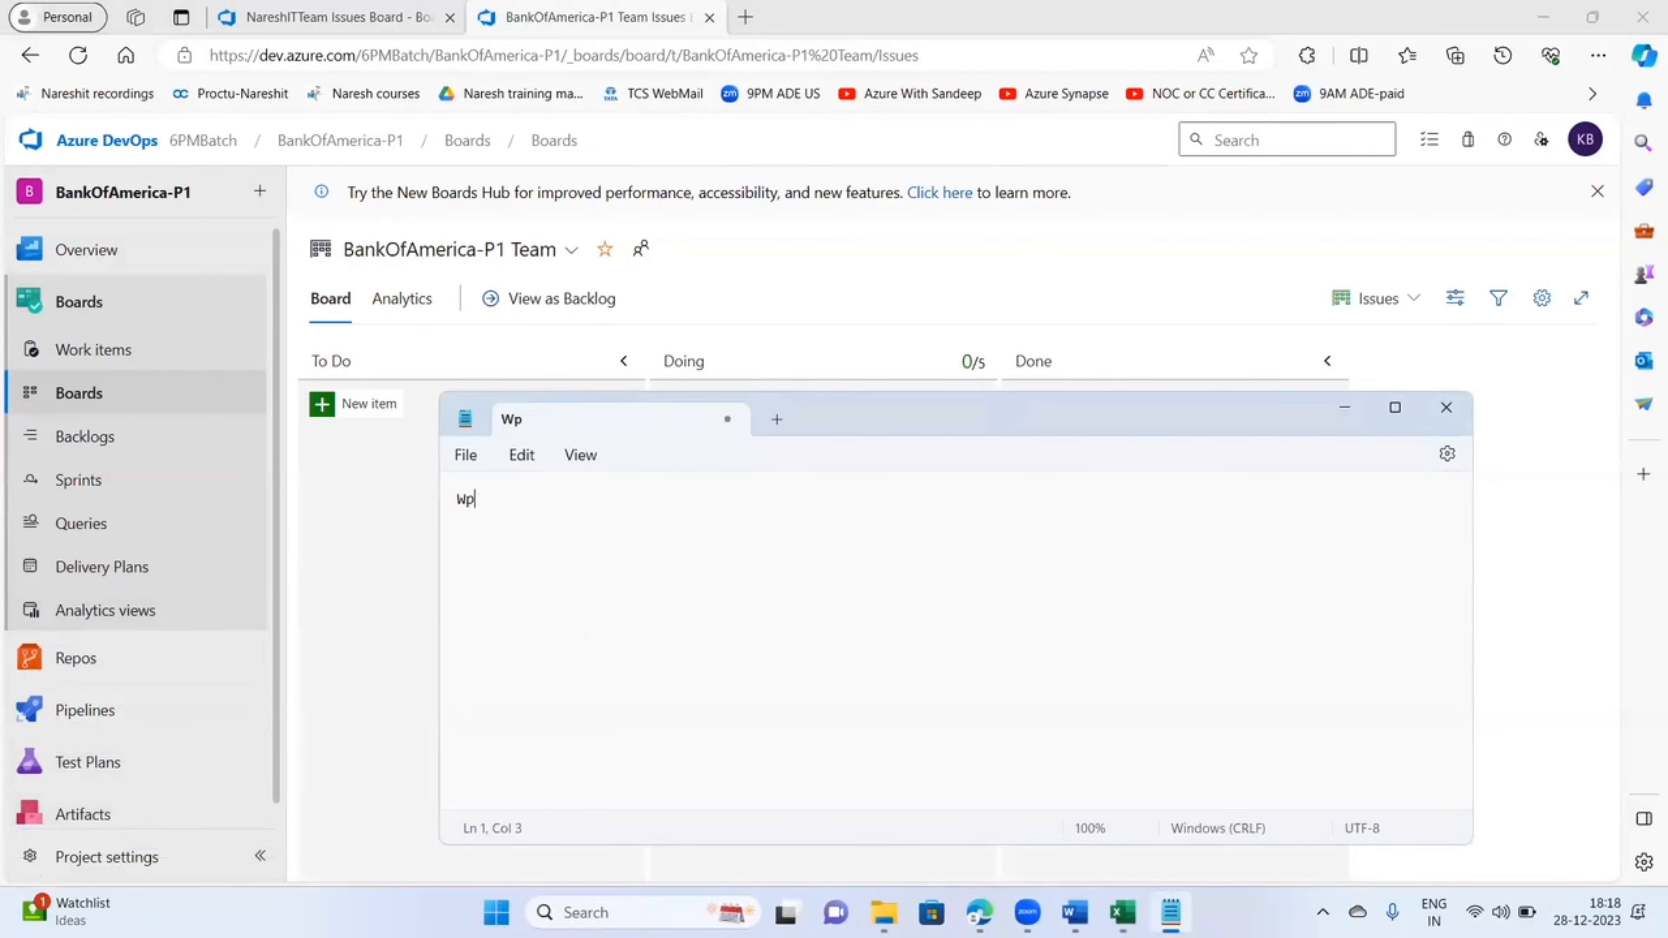
{"action": "key", "text": "BackSpace"}
{"action": "key", "text": "BackSpace"}
{"action": "key", "text": "BackSpace"}
{"action": "type", "text": "Epic"}
{"action": "key", "text": "Return"}
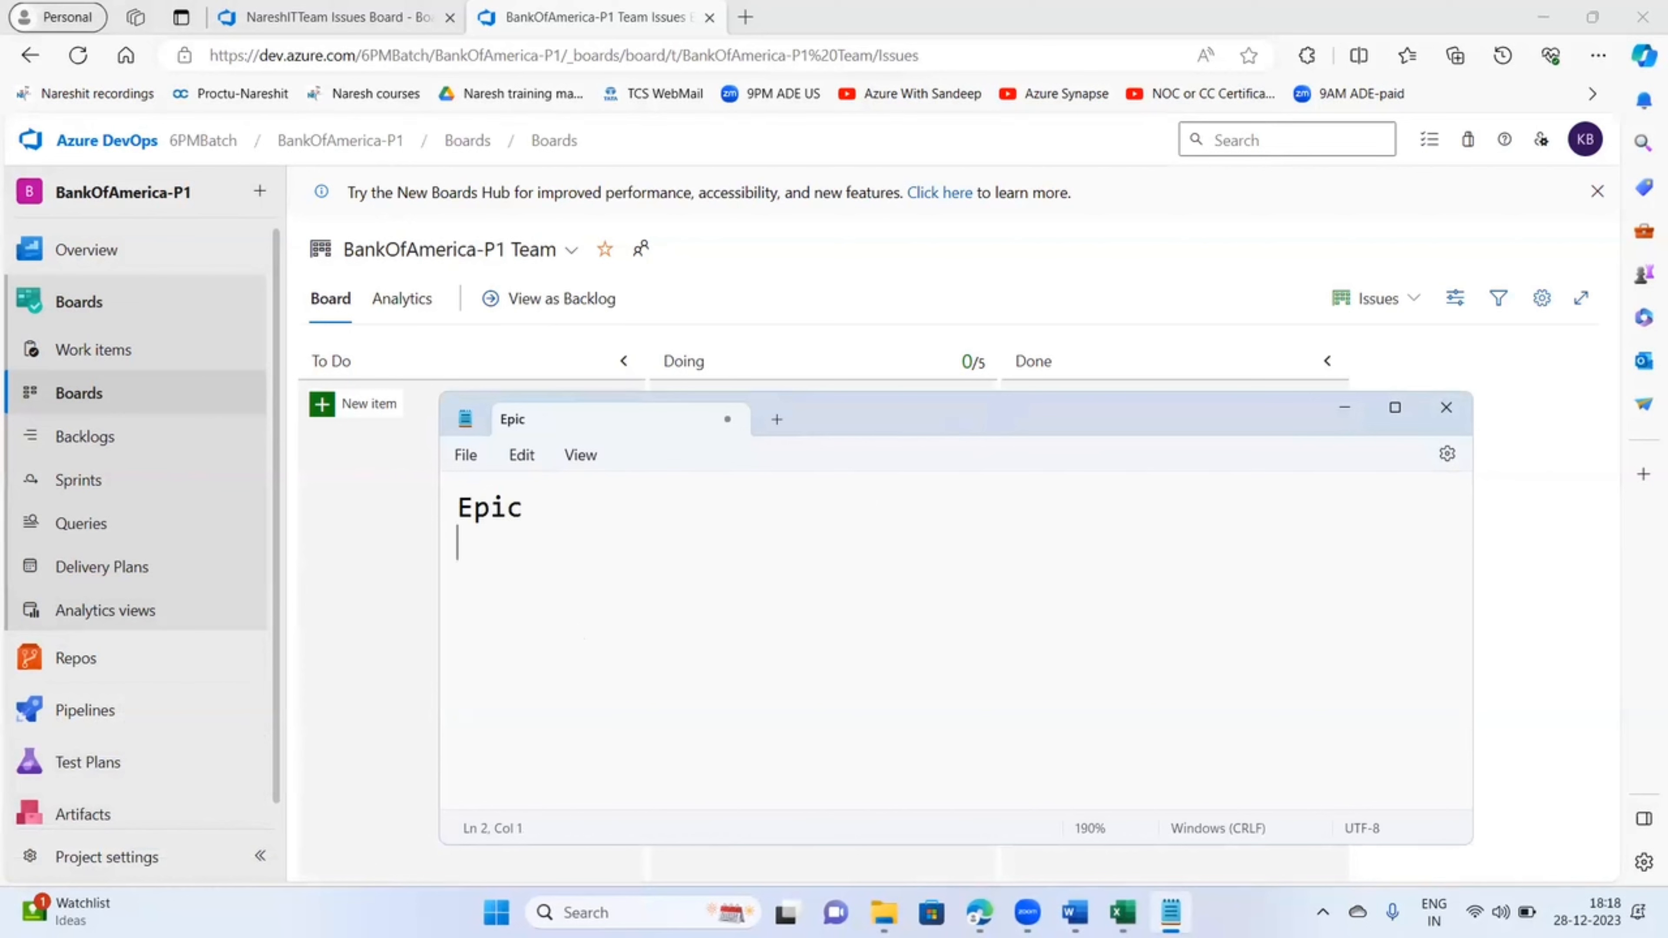
{"action": "key", "text": "Tab"}
{"action": "key", "text": "BackSpace"}
{"action": "type", "text": "Issue"}
{"action": "key", "text": "Return"}
{"action": "key", "text": "BackSpace"}
{"action": "type", "text": "Task"}
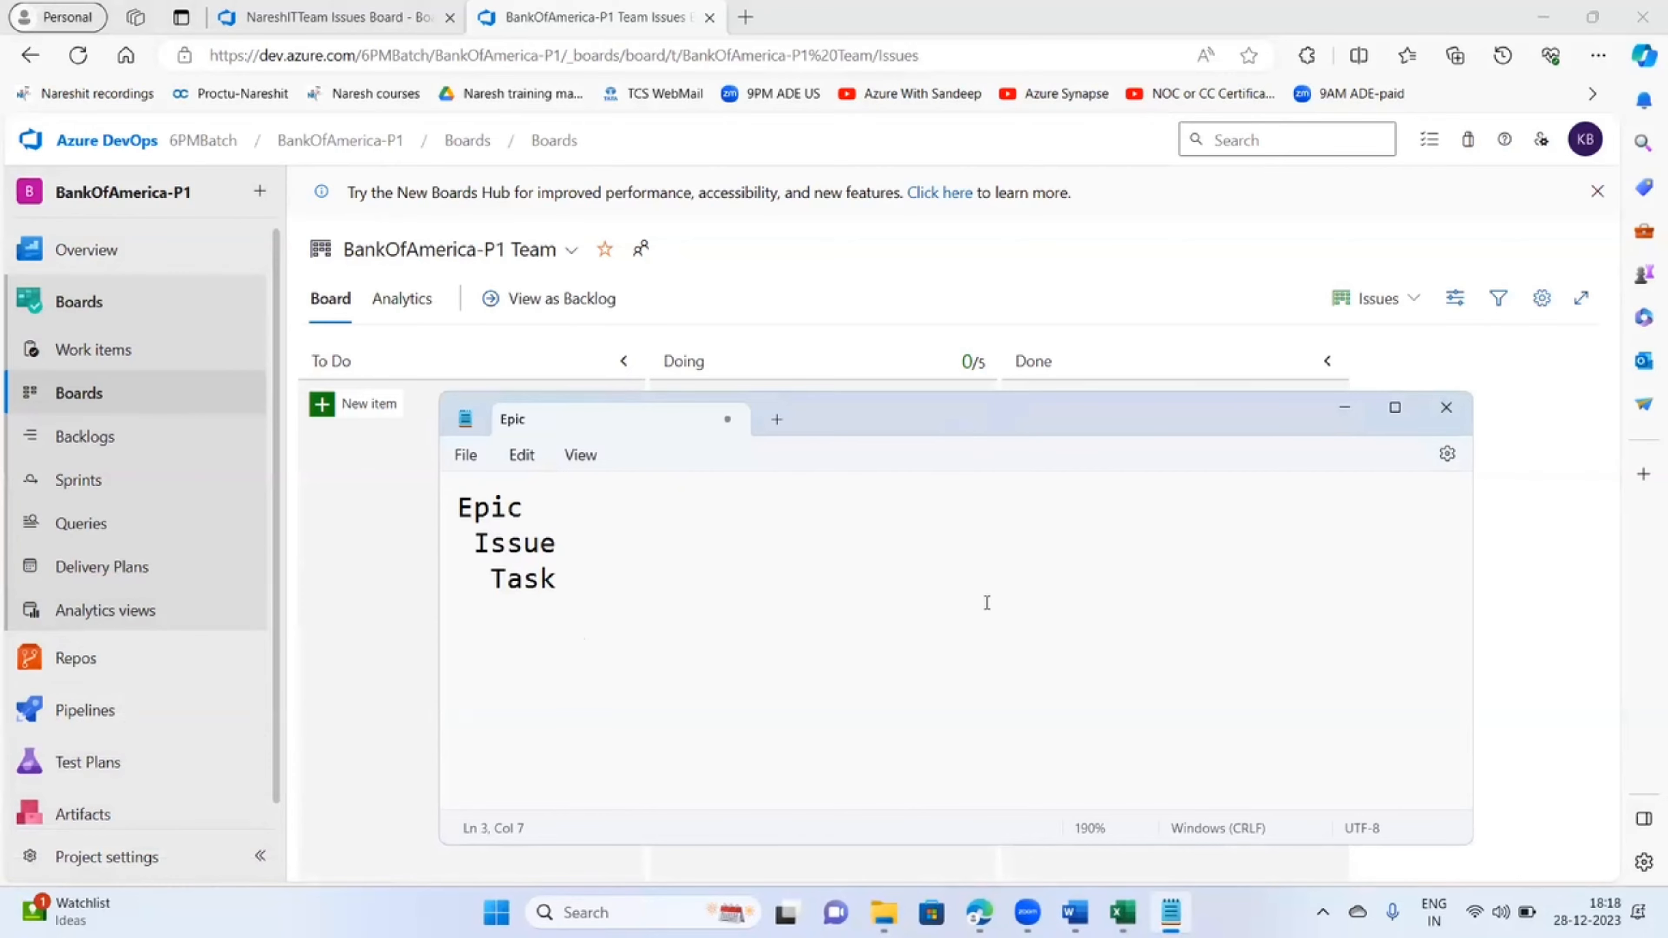
{"action": "left_click", "coordinate": [1343, 409]}
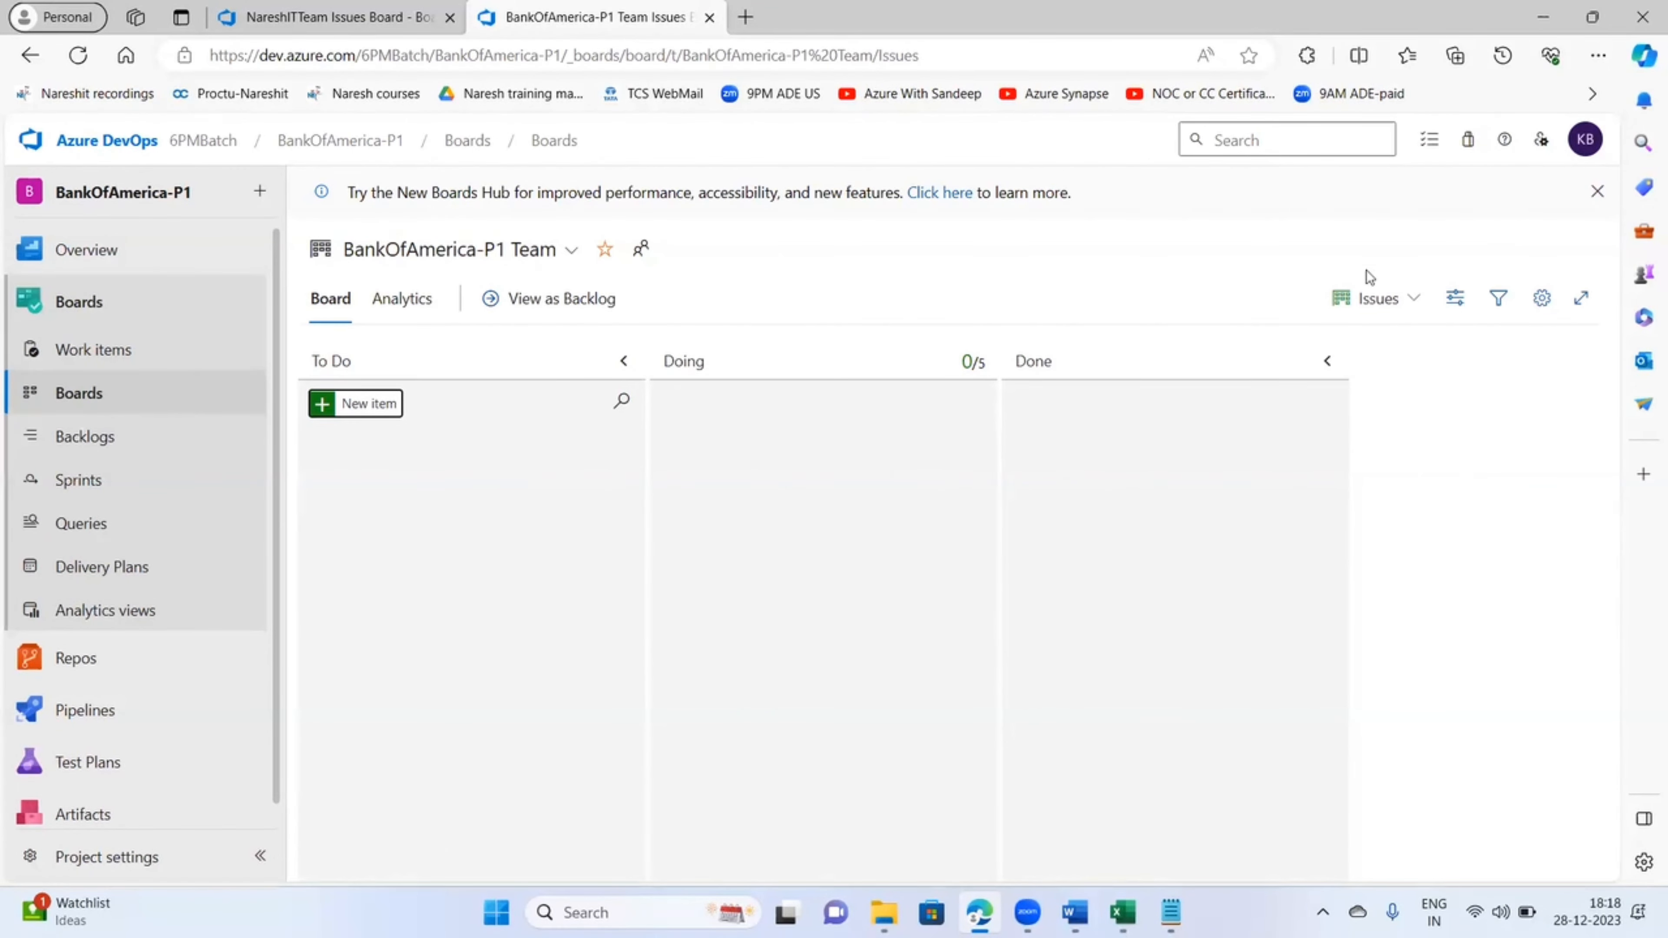
- Check the backlog levels offered on the BankOfAmerica-P1 Team board, showing Epics and returning to Issues
{"action": "left_click", "coordinate": [1412, 301]}
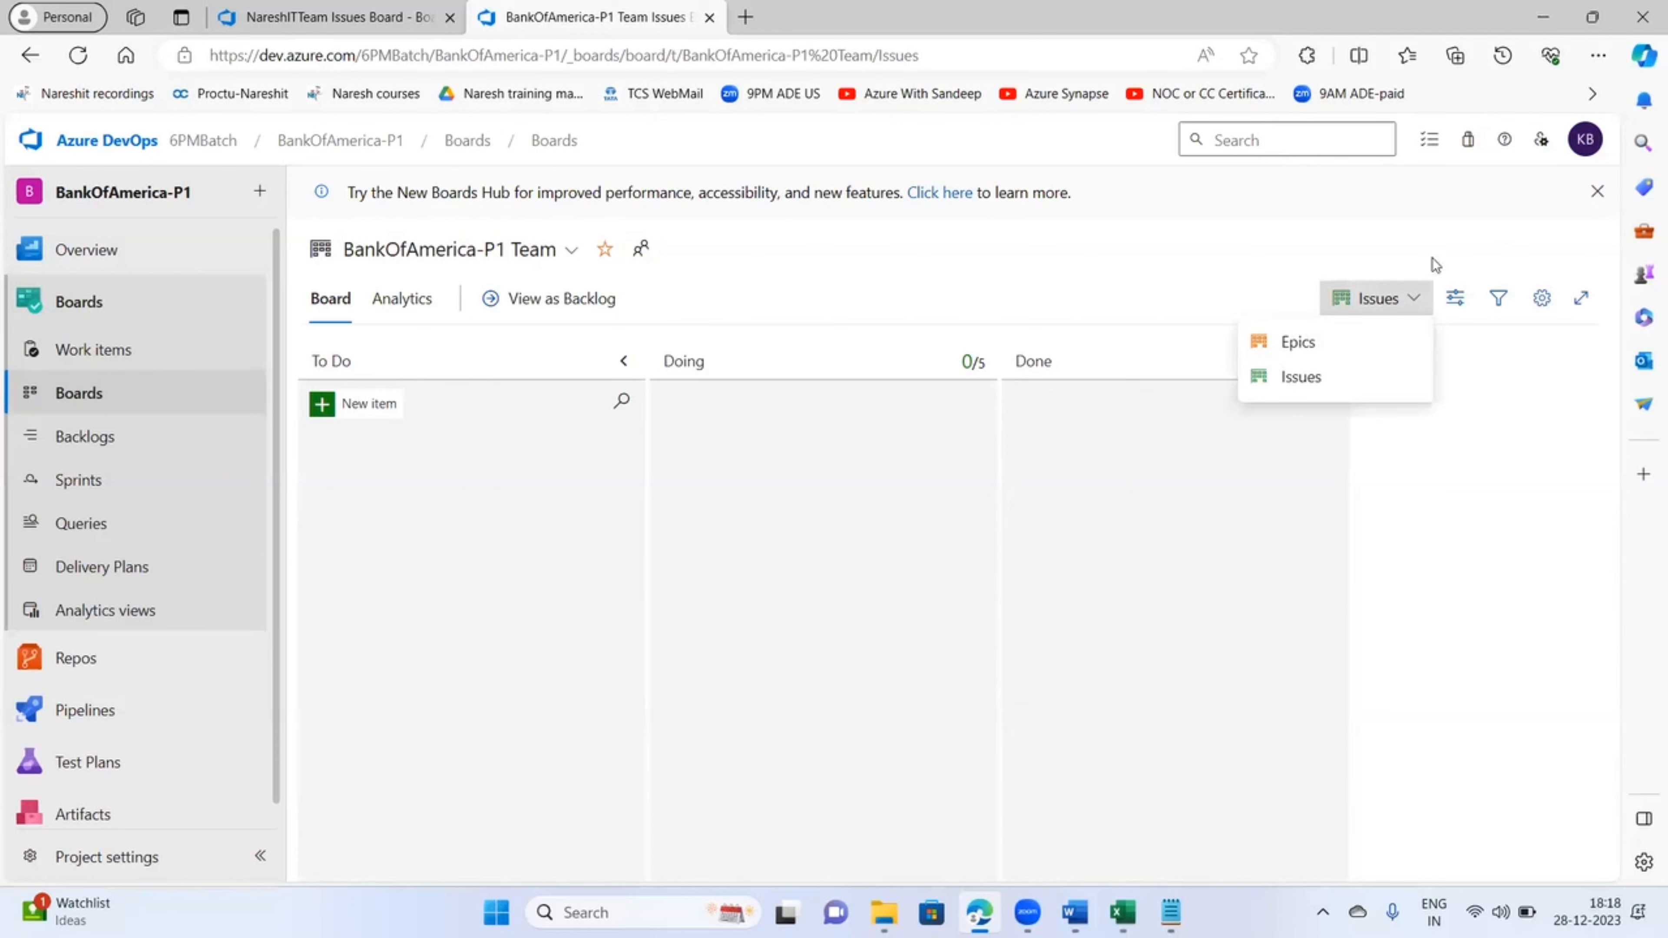
{"action": "left_click", "coordinate": [1509, 412]}
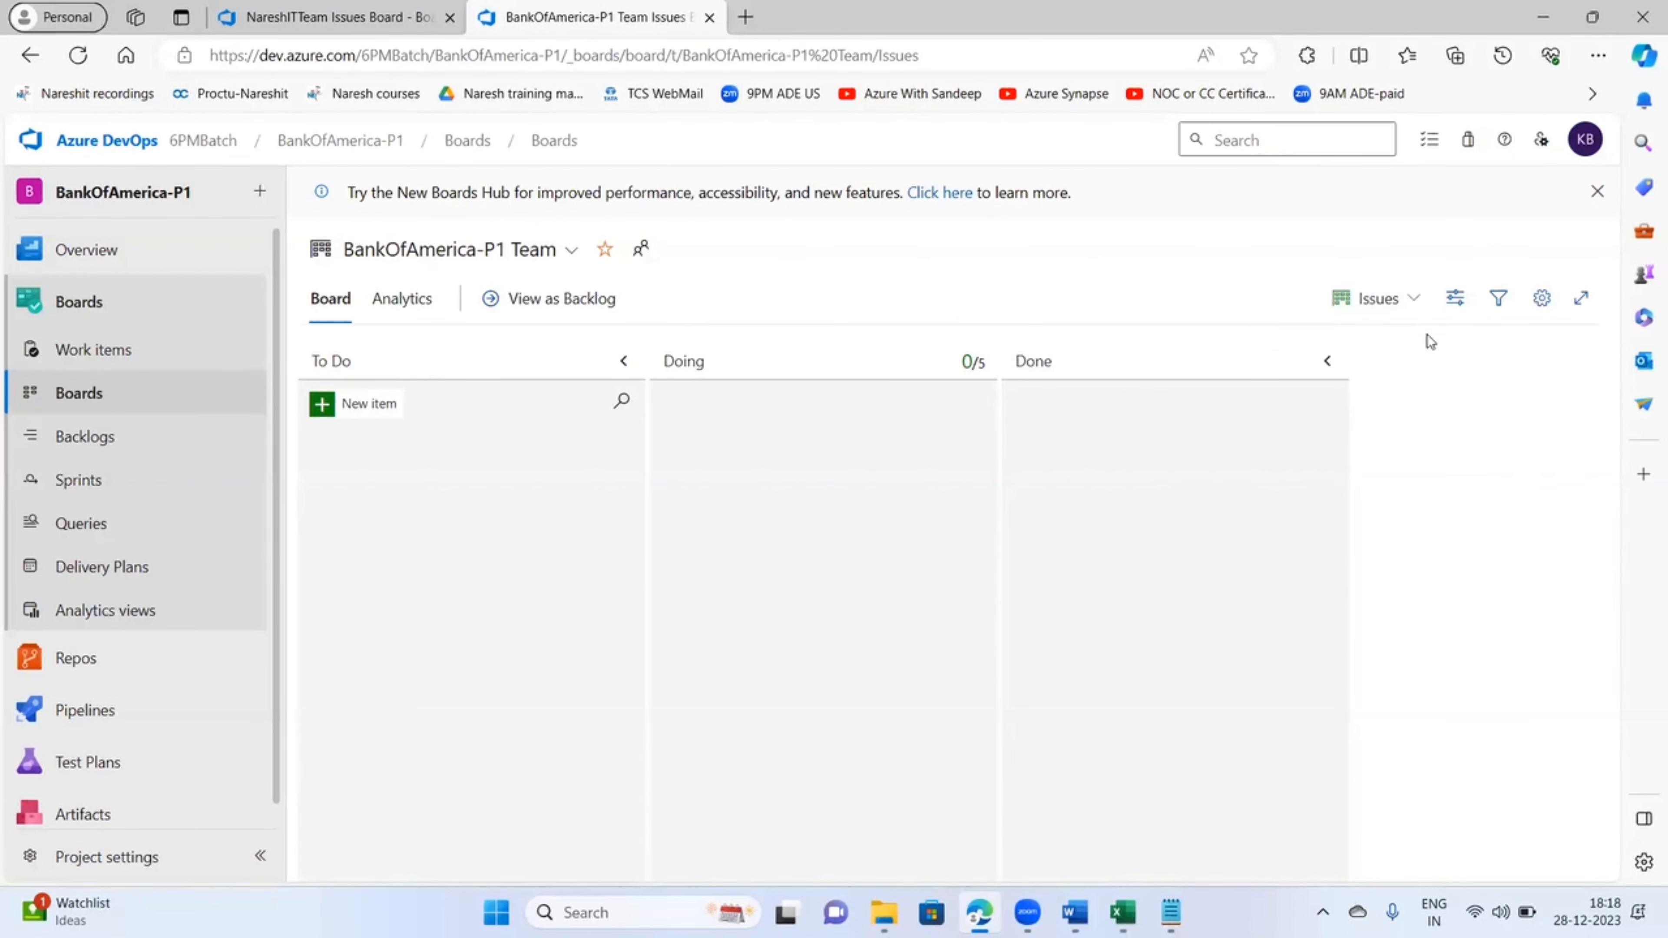
{"action": "left_click", "coordinate": [1412, 304]}
{"action": "left_click", "coordinate": [1304, 358]}
{"action": "left_click", "coordinate": [1412, 303]}
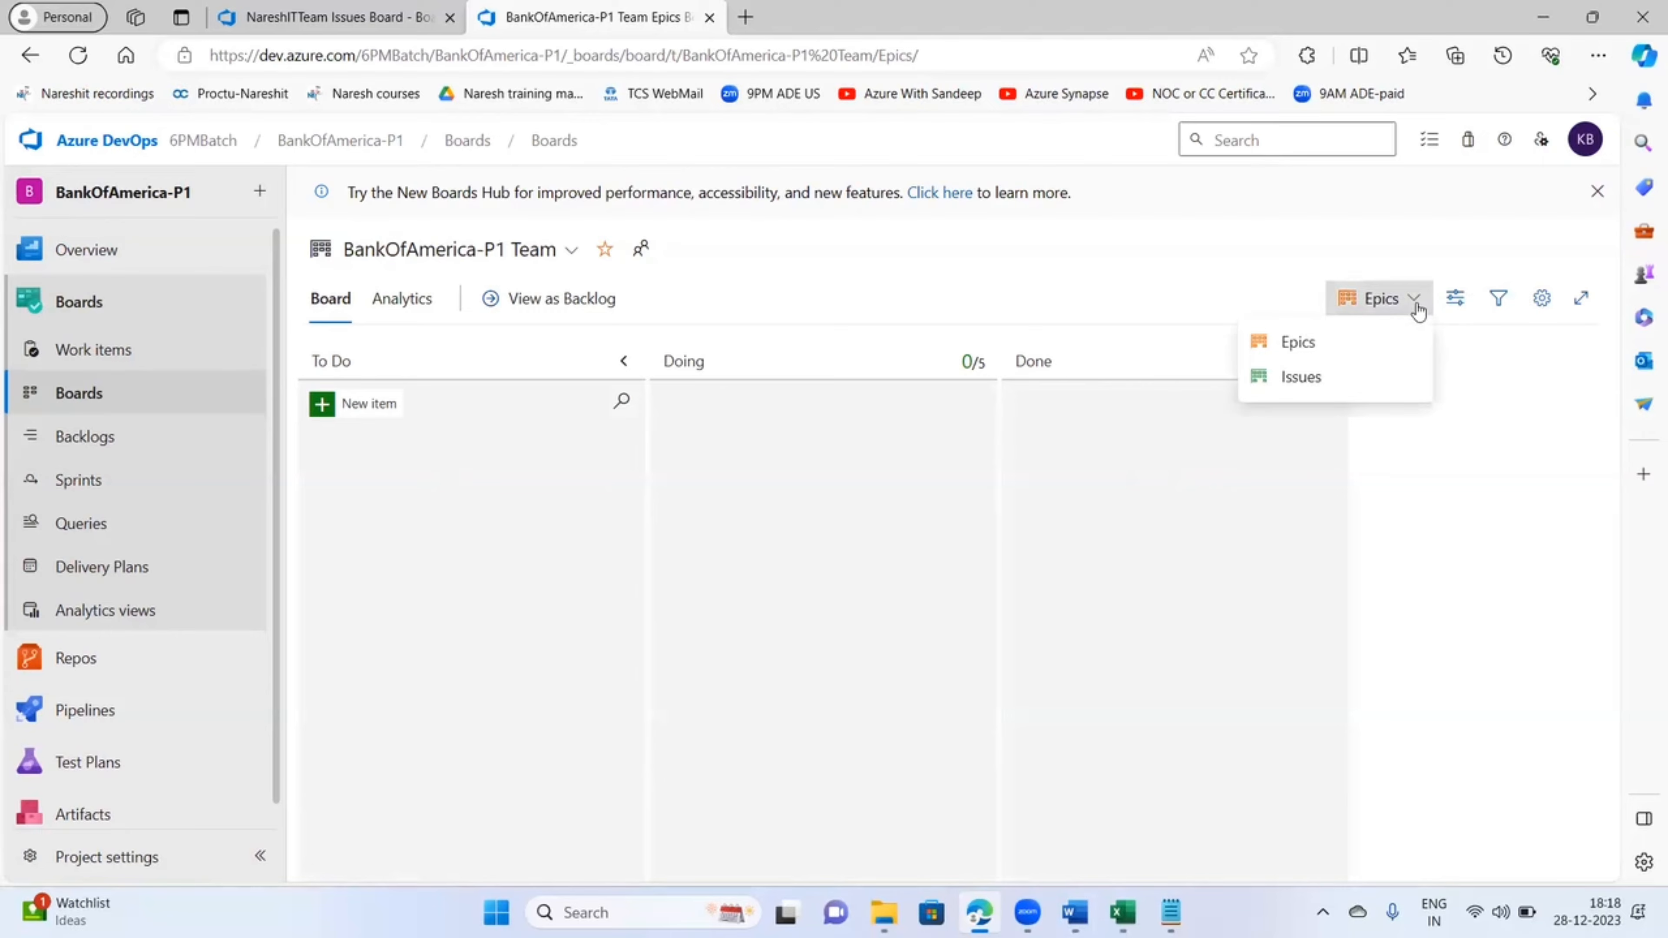
{"action": "left_click", "coordinate": [1314, 378]}
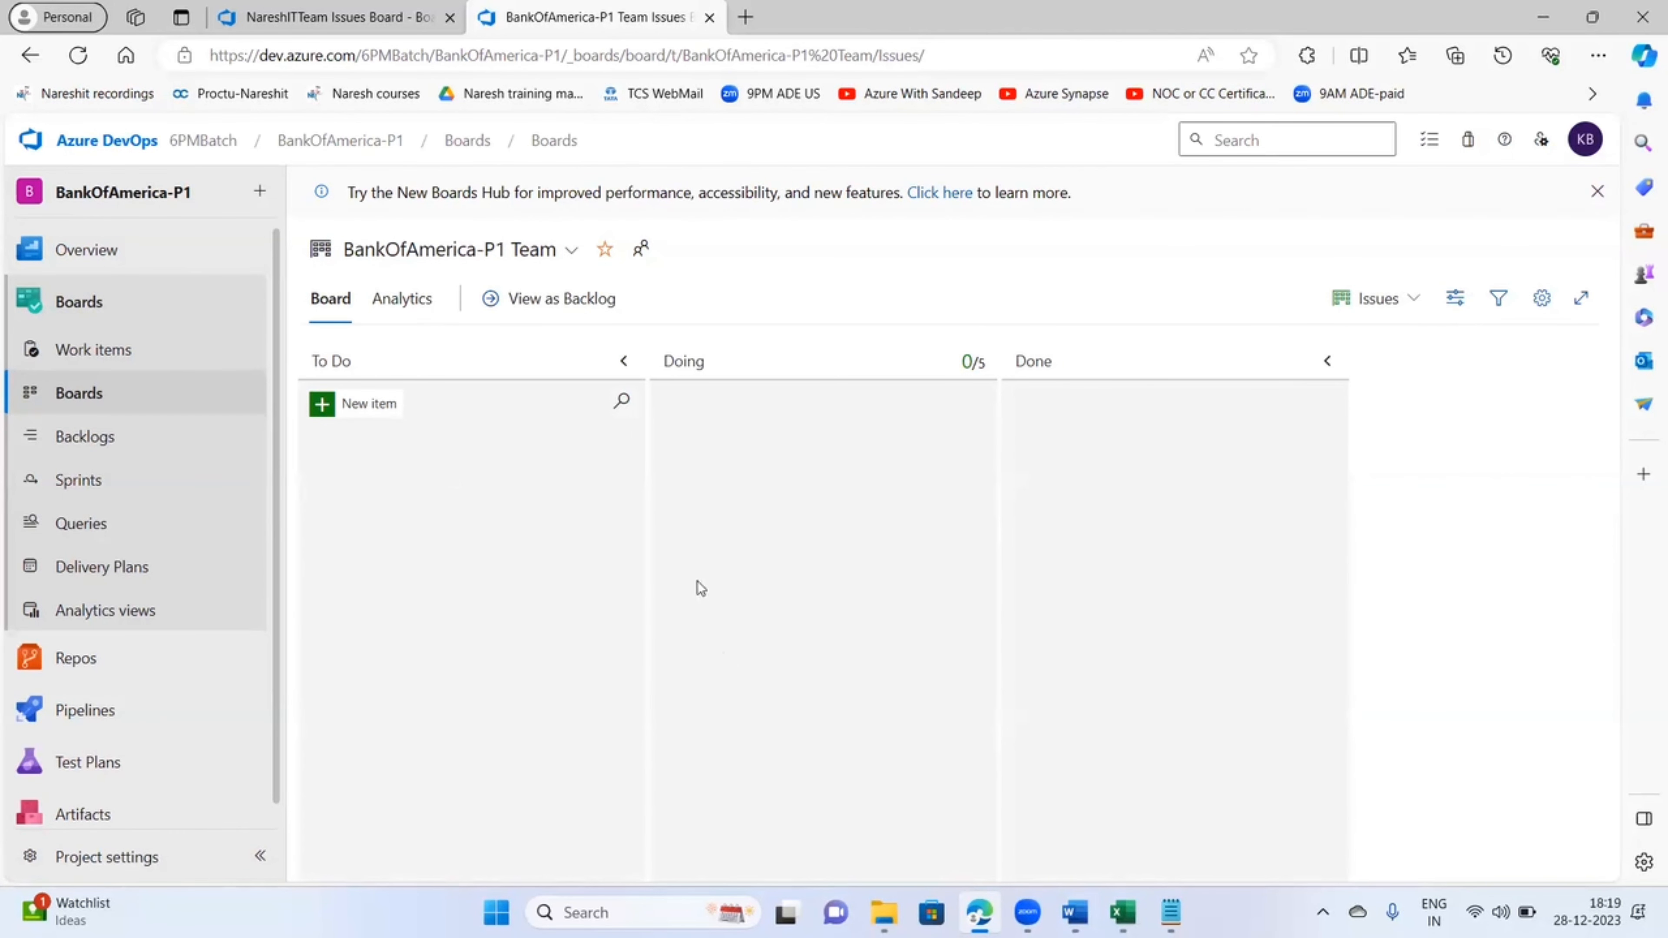
- Return to FirstPracticeProject's NareshITTeam board and show its Epics
{"action": "left_click", "coordinate": [335, 17]}
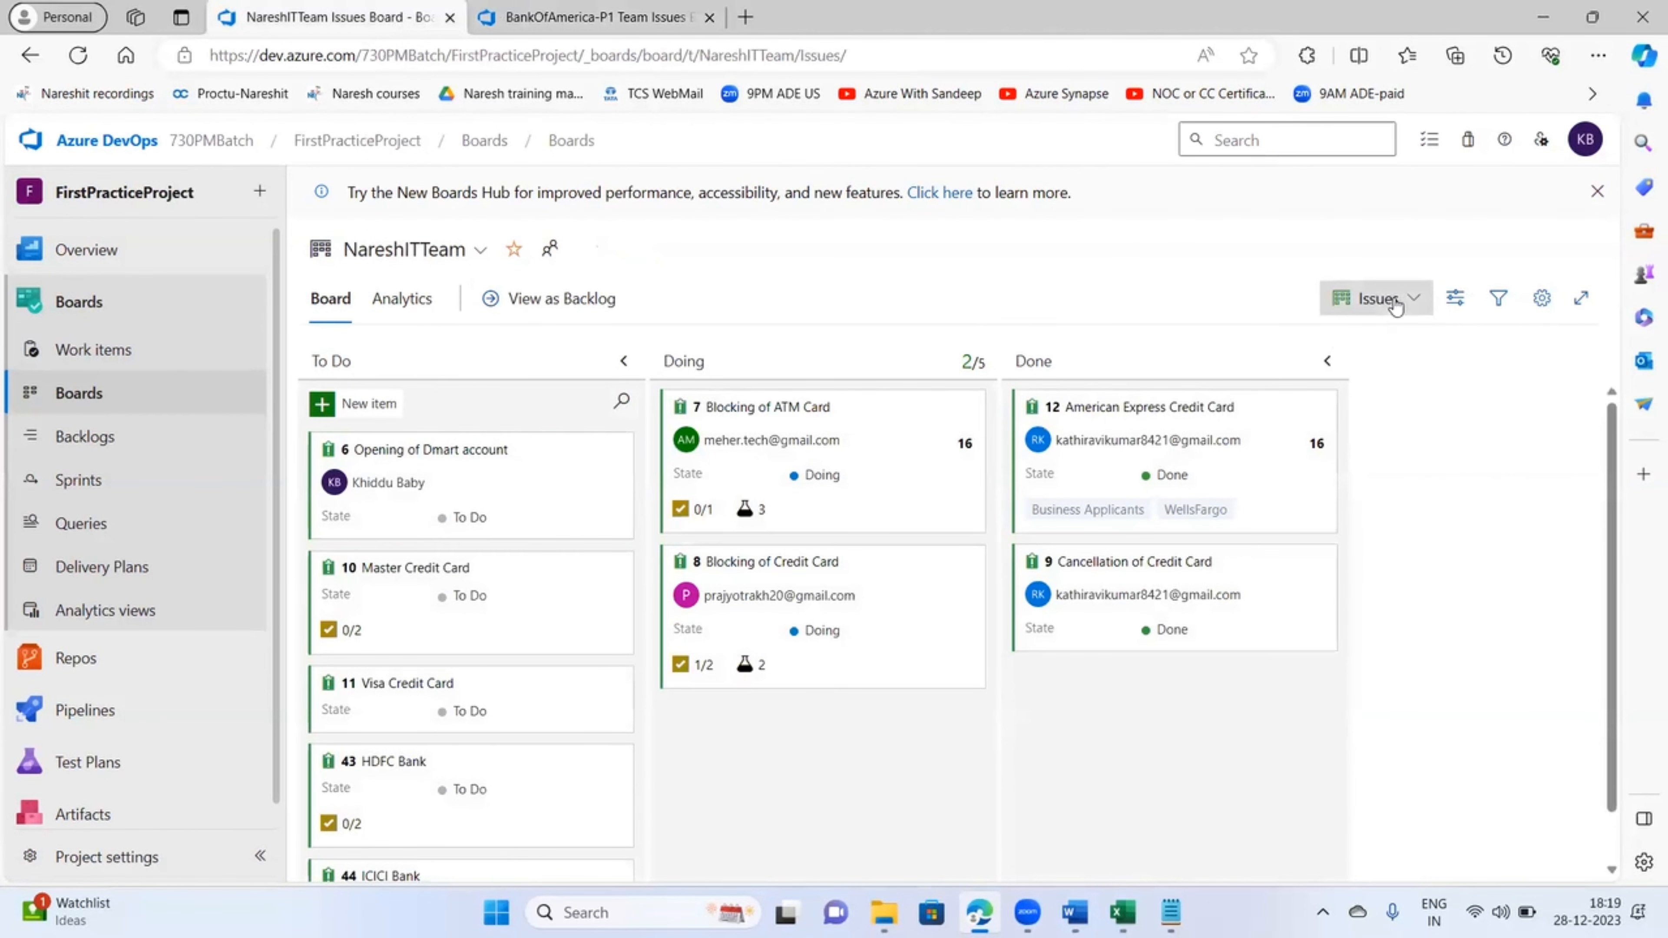
{"action": "left_click", "coordinate": [1396, 304]}
{"action": "left_click", "coordinate": [1307, 340]}
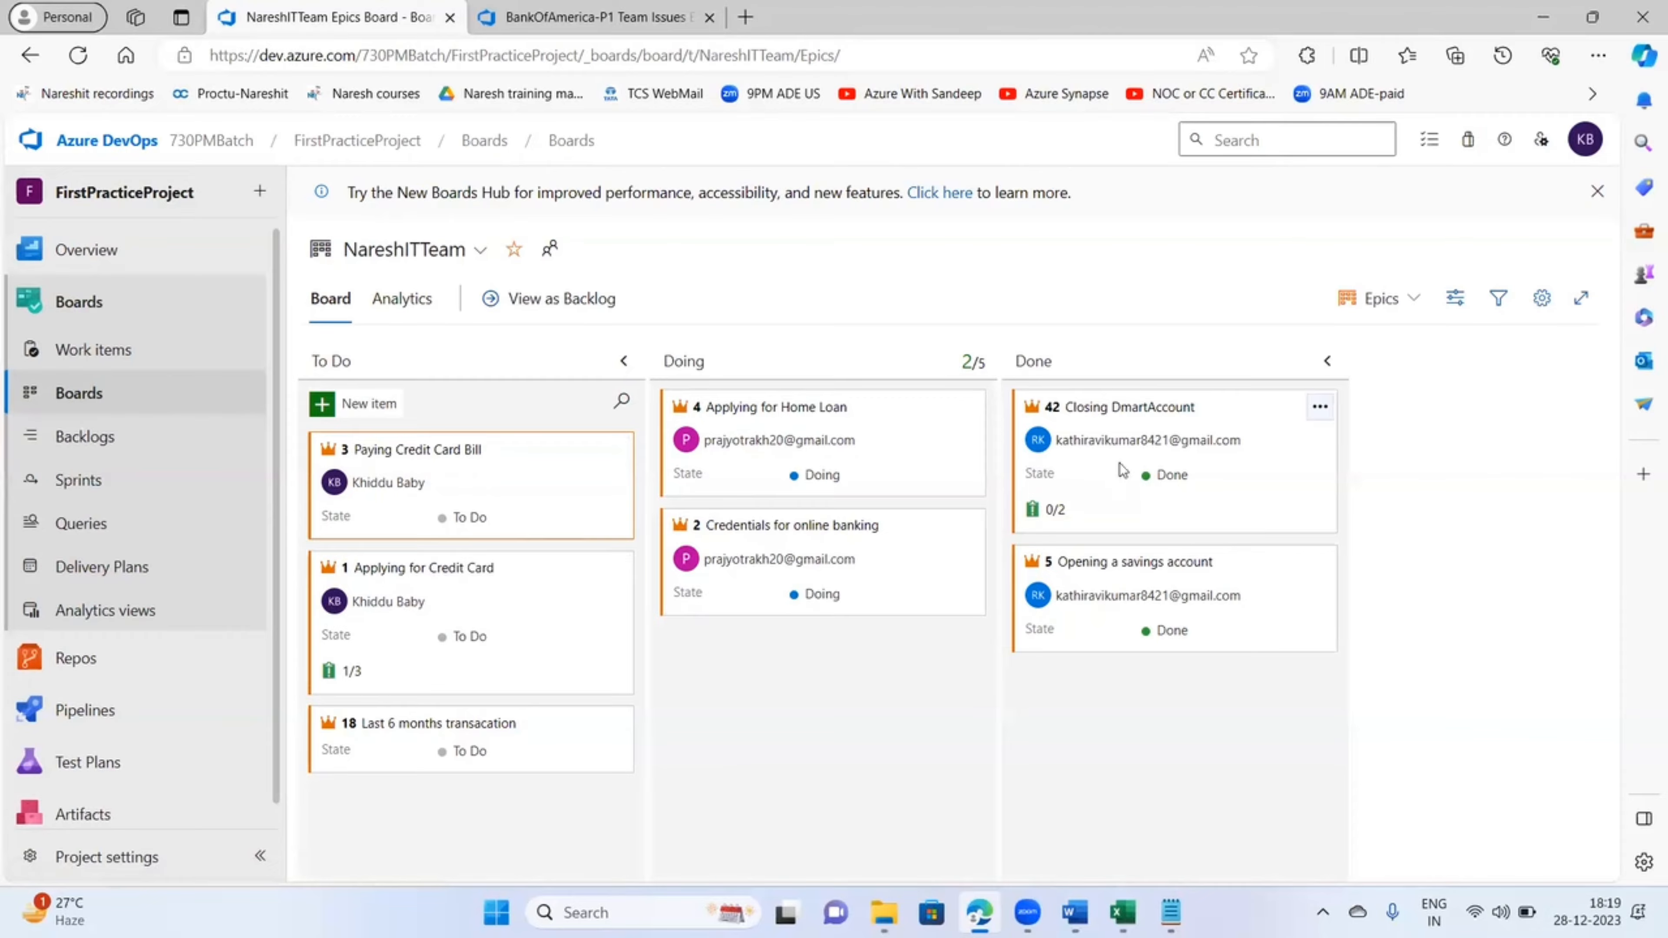
- Switch the BankOfAmerica-P1 Team board to Epics and add an epic titled "Applying for HomeLoan" under To Do
{"action": "left_click", "coordinate": [630, 19]}
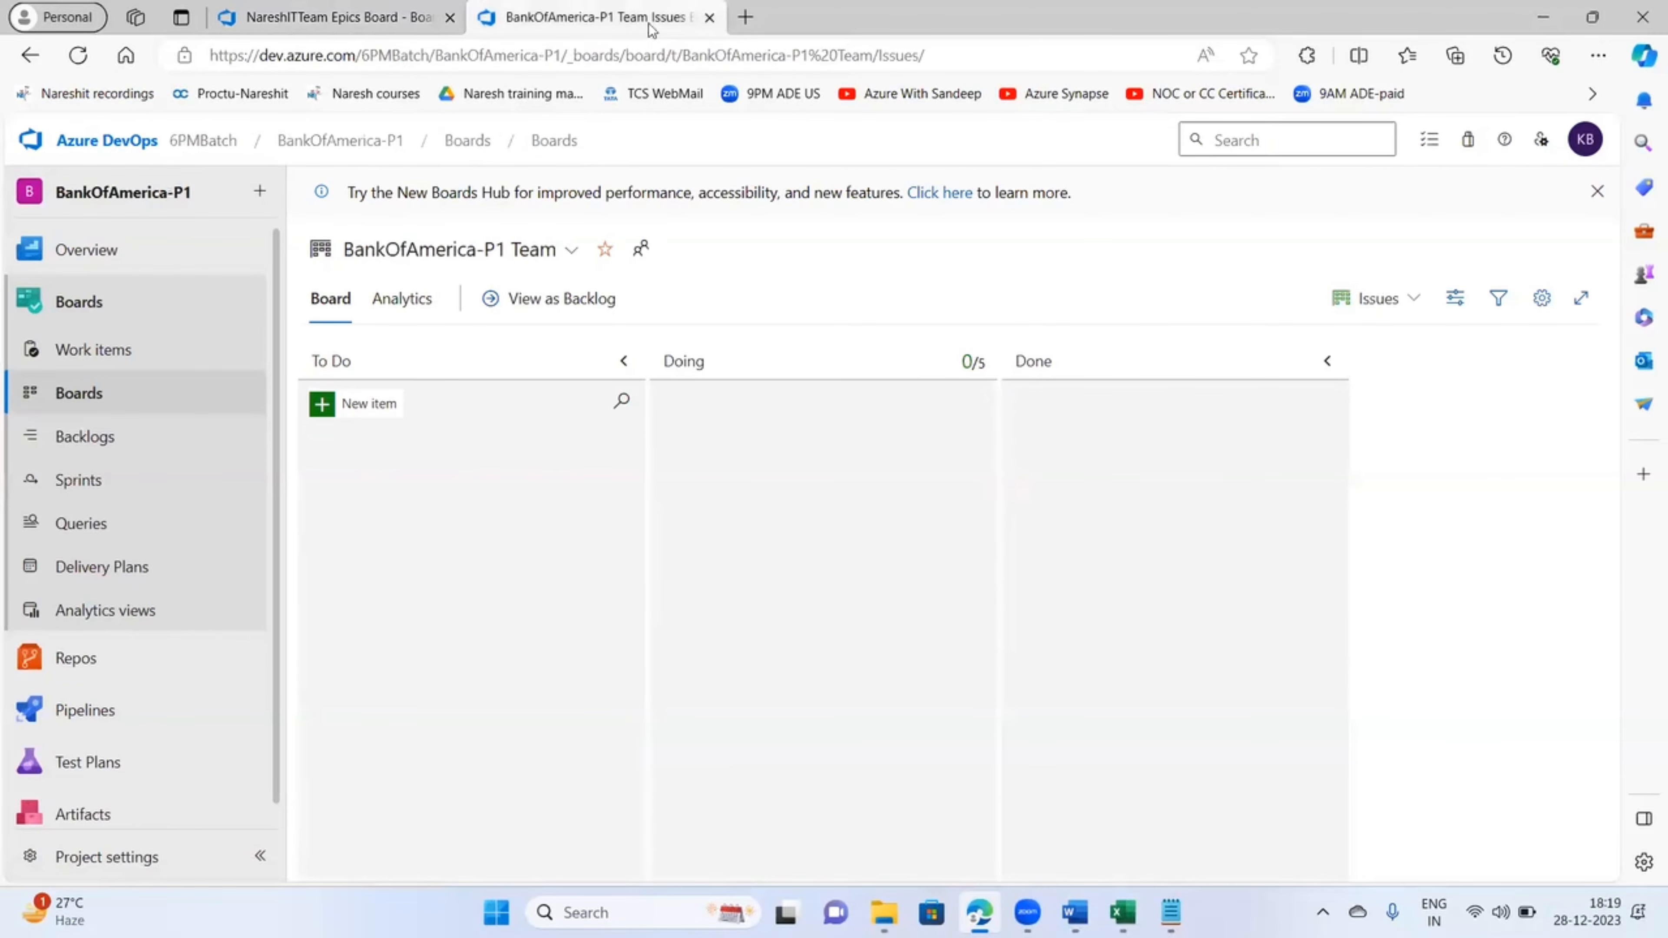
{"action": "left_click", "coordinate": [1395, 308]}
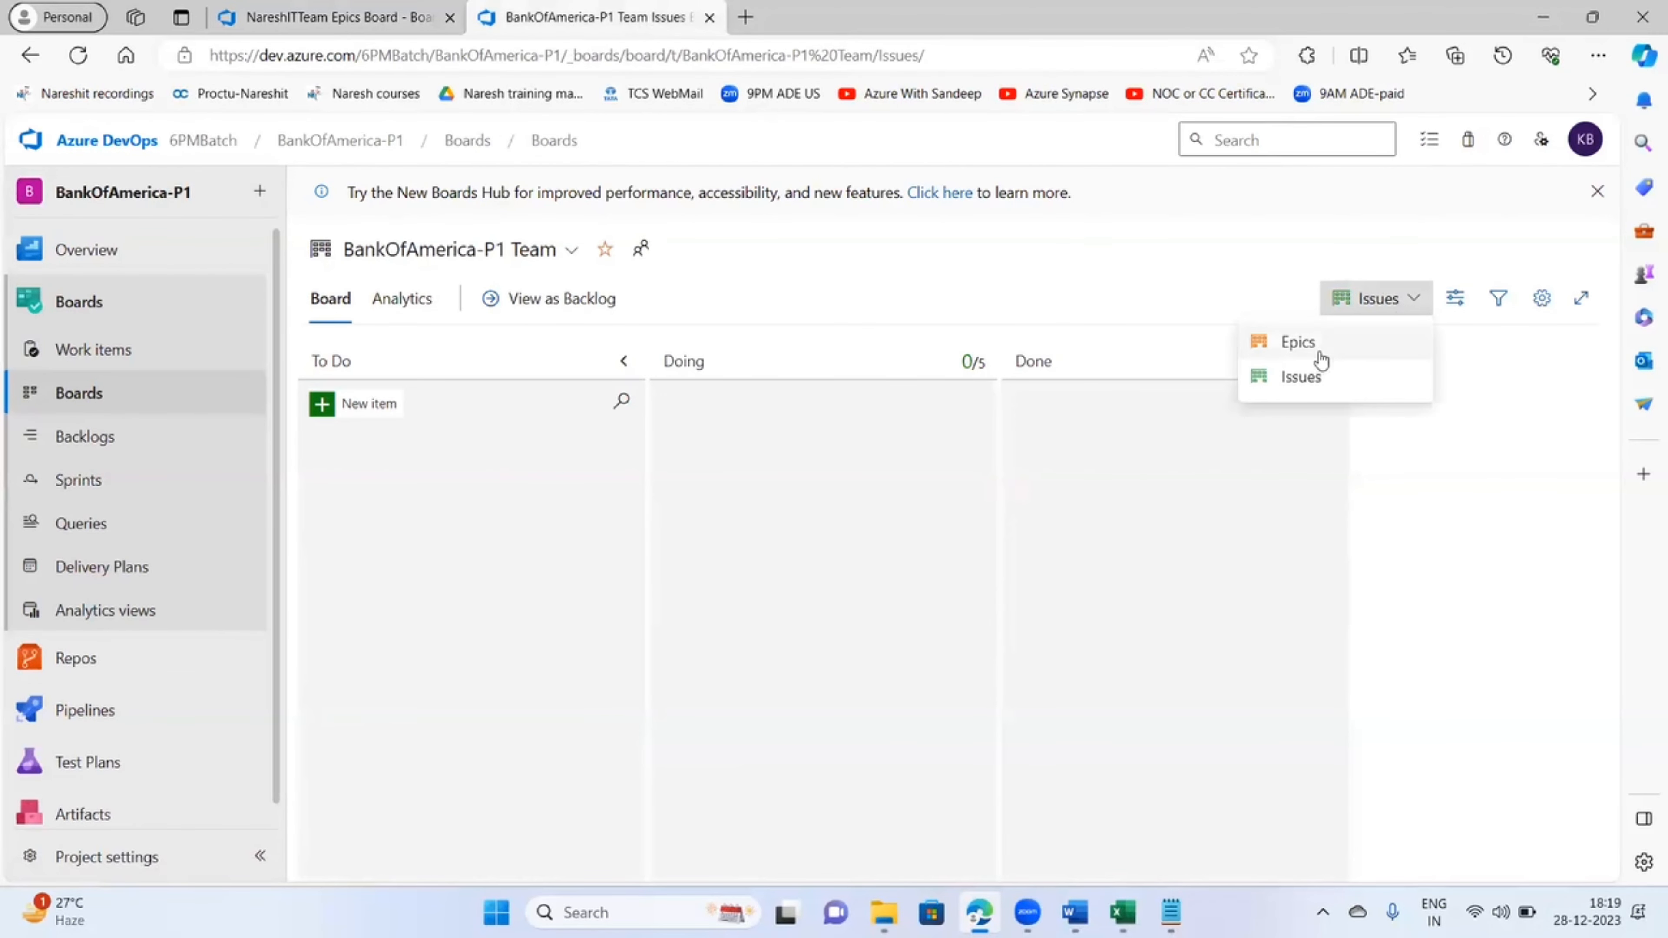
{"action": "left_click", "coordinate": [1313, 342]}
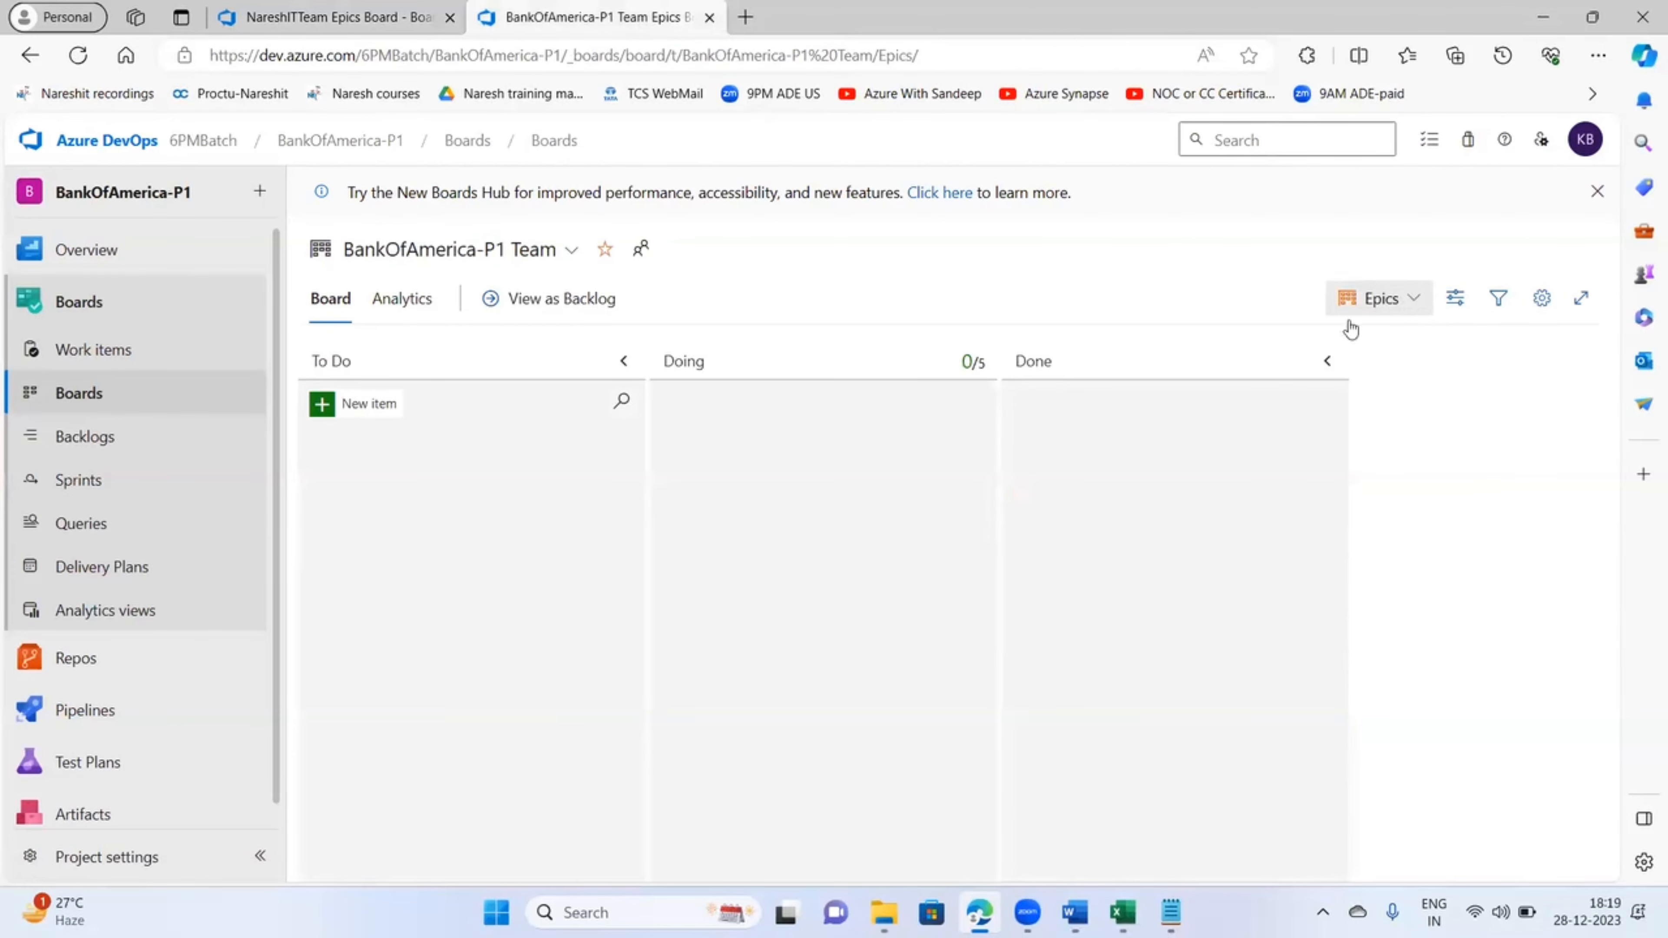
{"action": "left_click", "coordinate": [359, 404]}
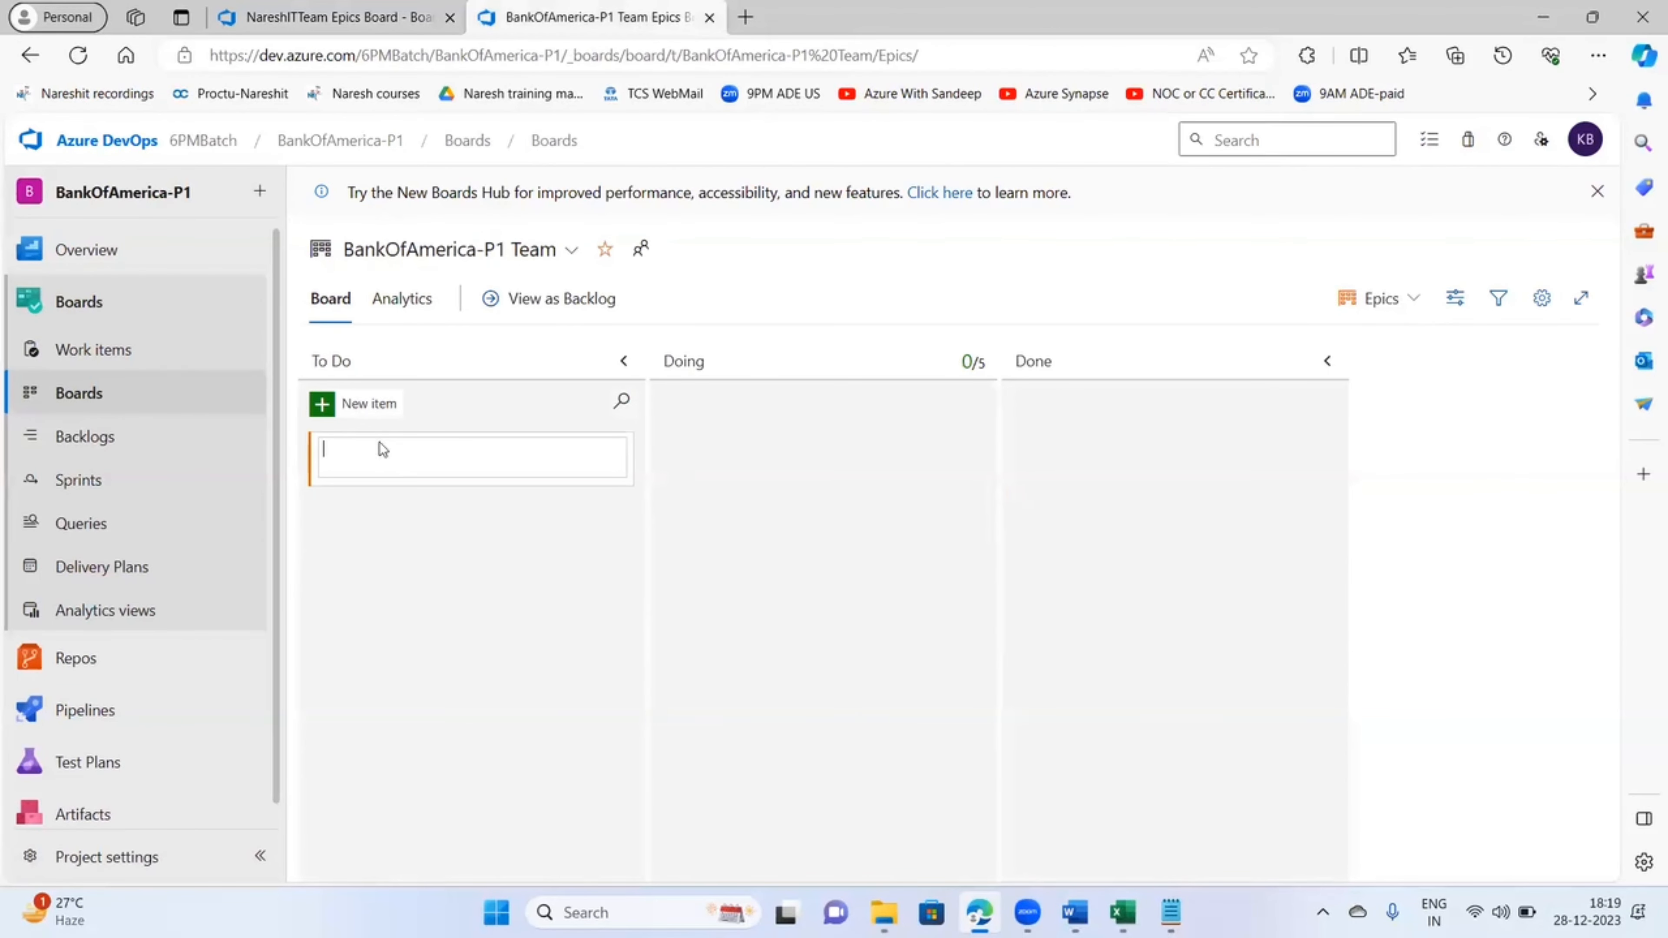
{"action": "type", "text": "Applying for HomeLoan"}
{"action": "key", "text": "Return"}
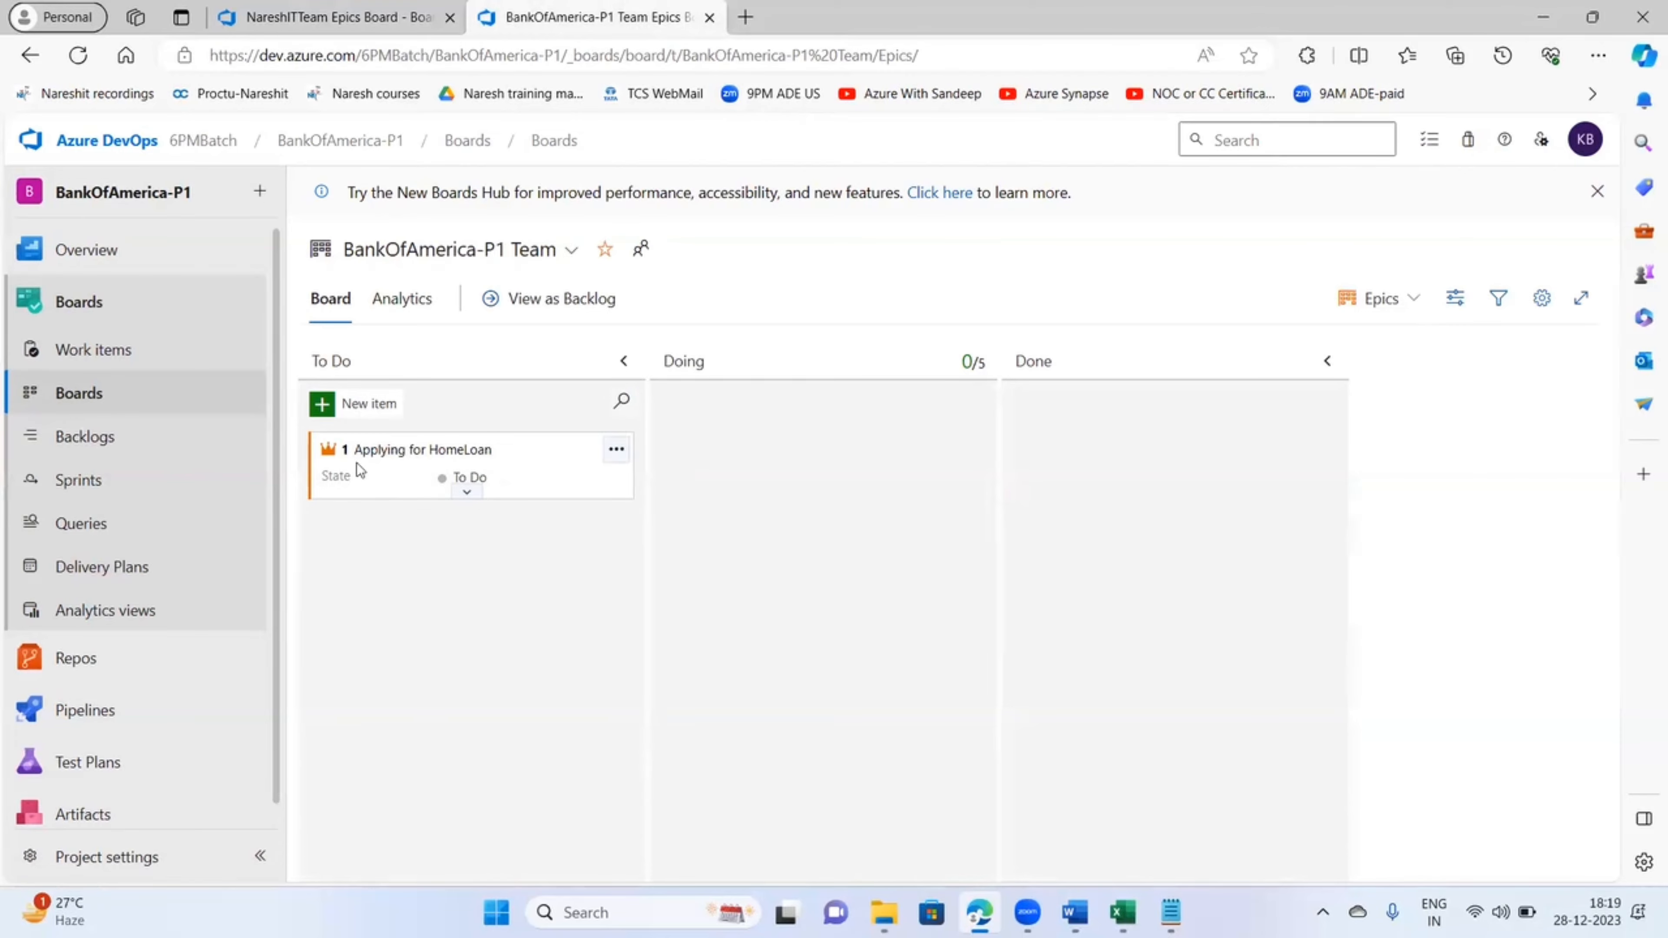
- Consult the NareshITTeam epics and add an epic titled "Paying Credit Card Bill" to the BankOfAmerica-P1 Team board
{"action": "left_click", "coordinate": [387, 16]}
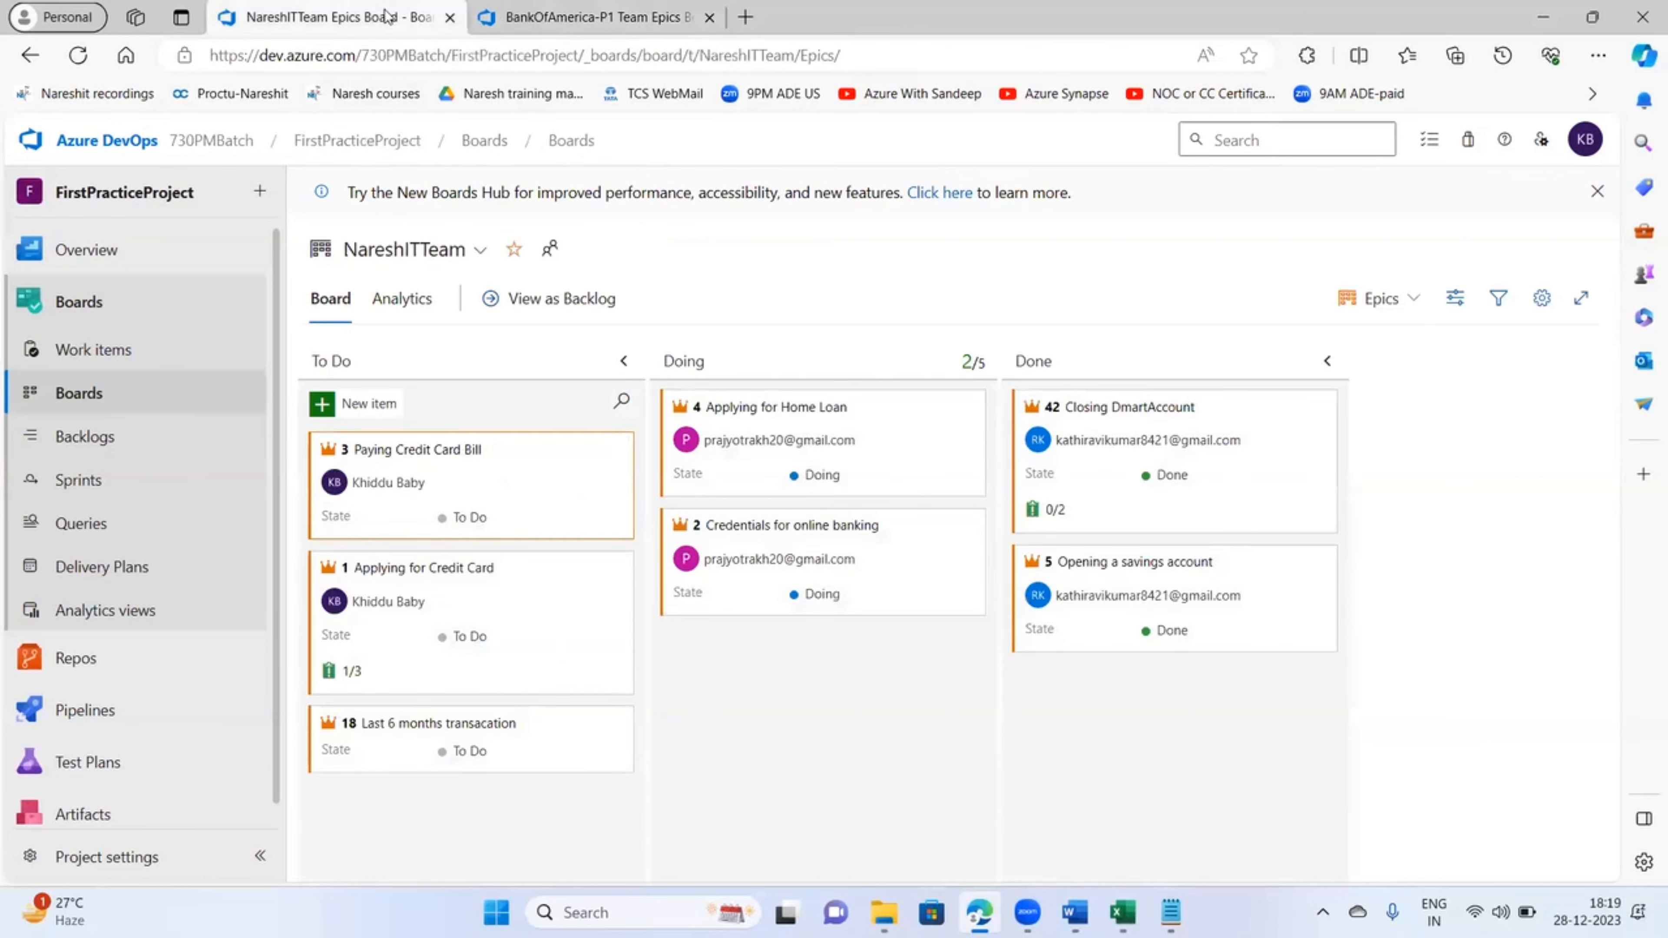
{"action": "left_click", "coordinate": [550, 18]}
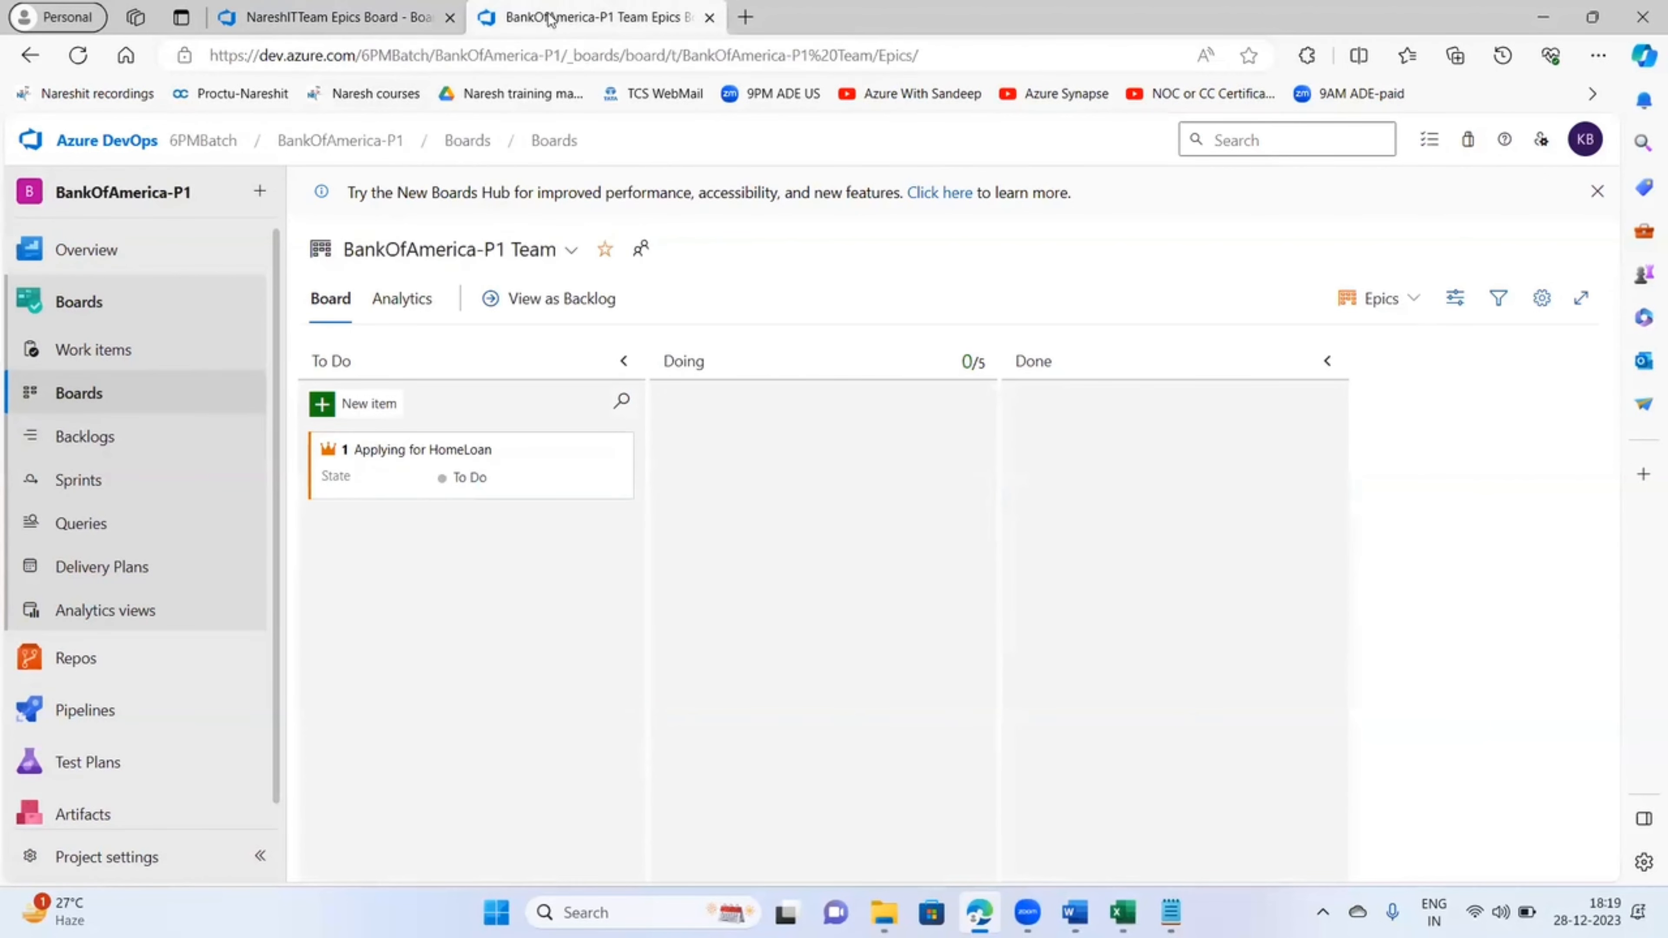
{"action": "left_click", "coordinate": [347, 406]}
{"action": "type", "text": "Payi"}
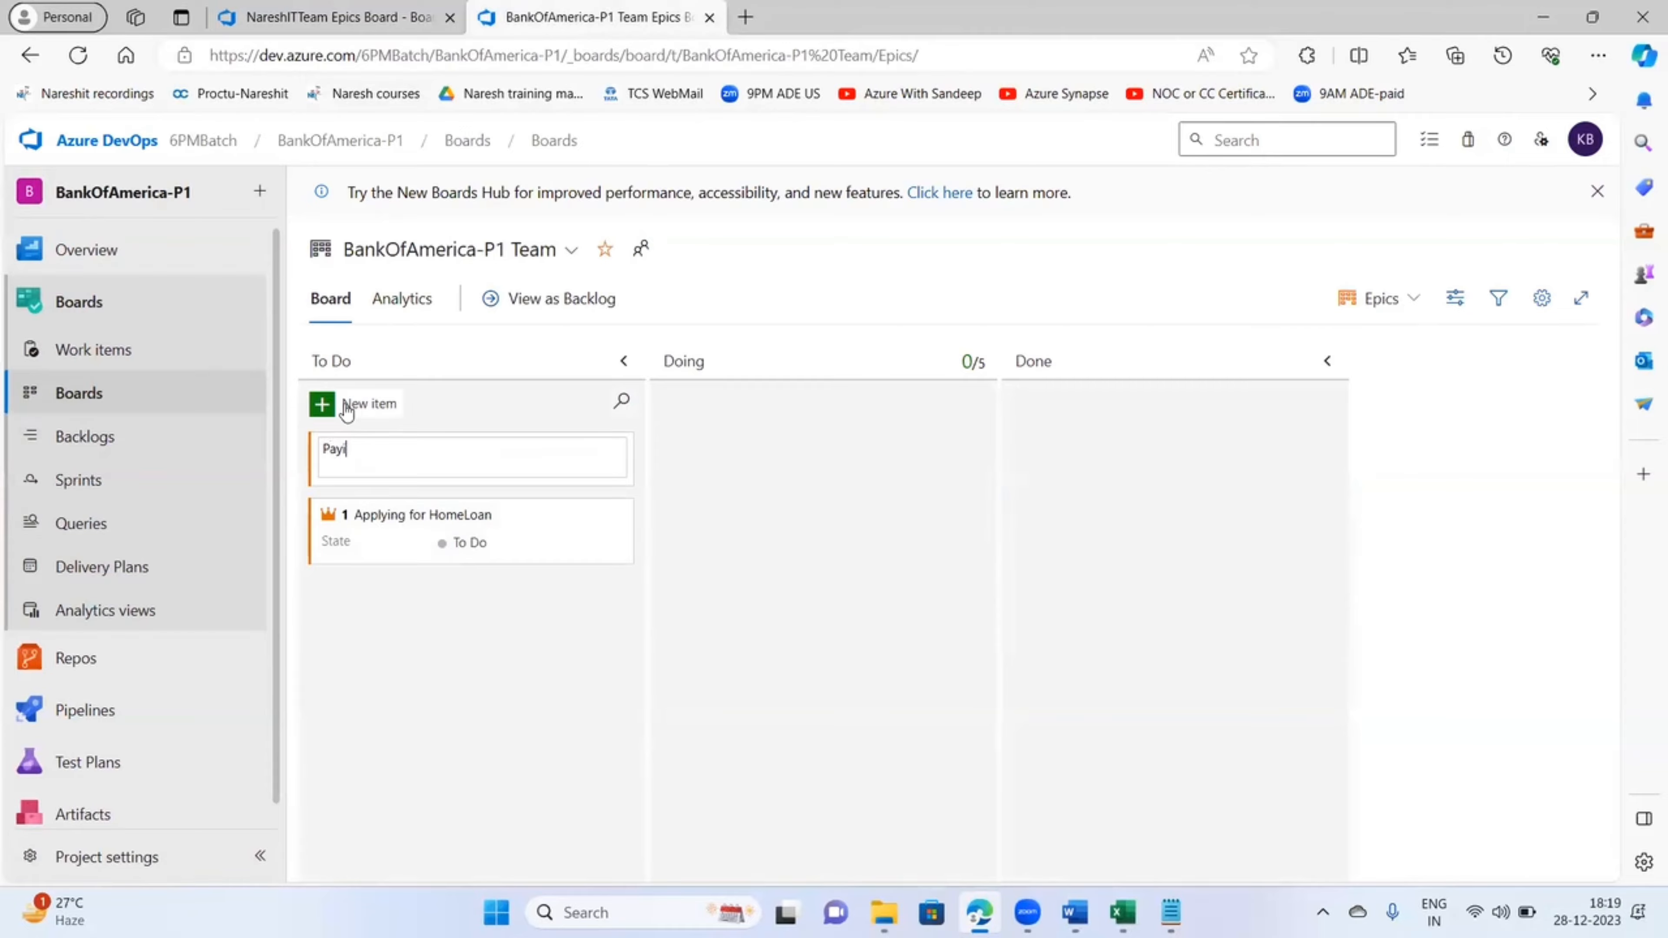
{"action": "type", "text": "ng Crddit Card Bill"}
{"action": "left_click", "coordinate": [458, 665]}
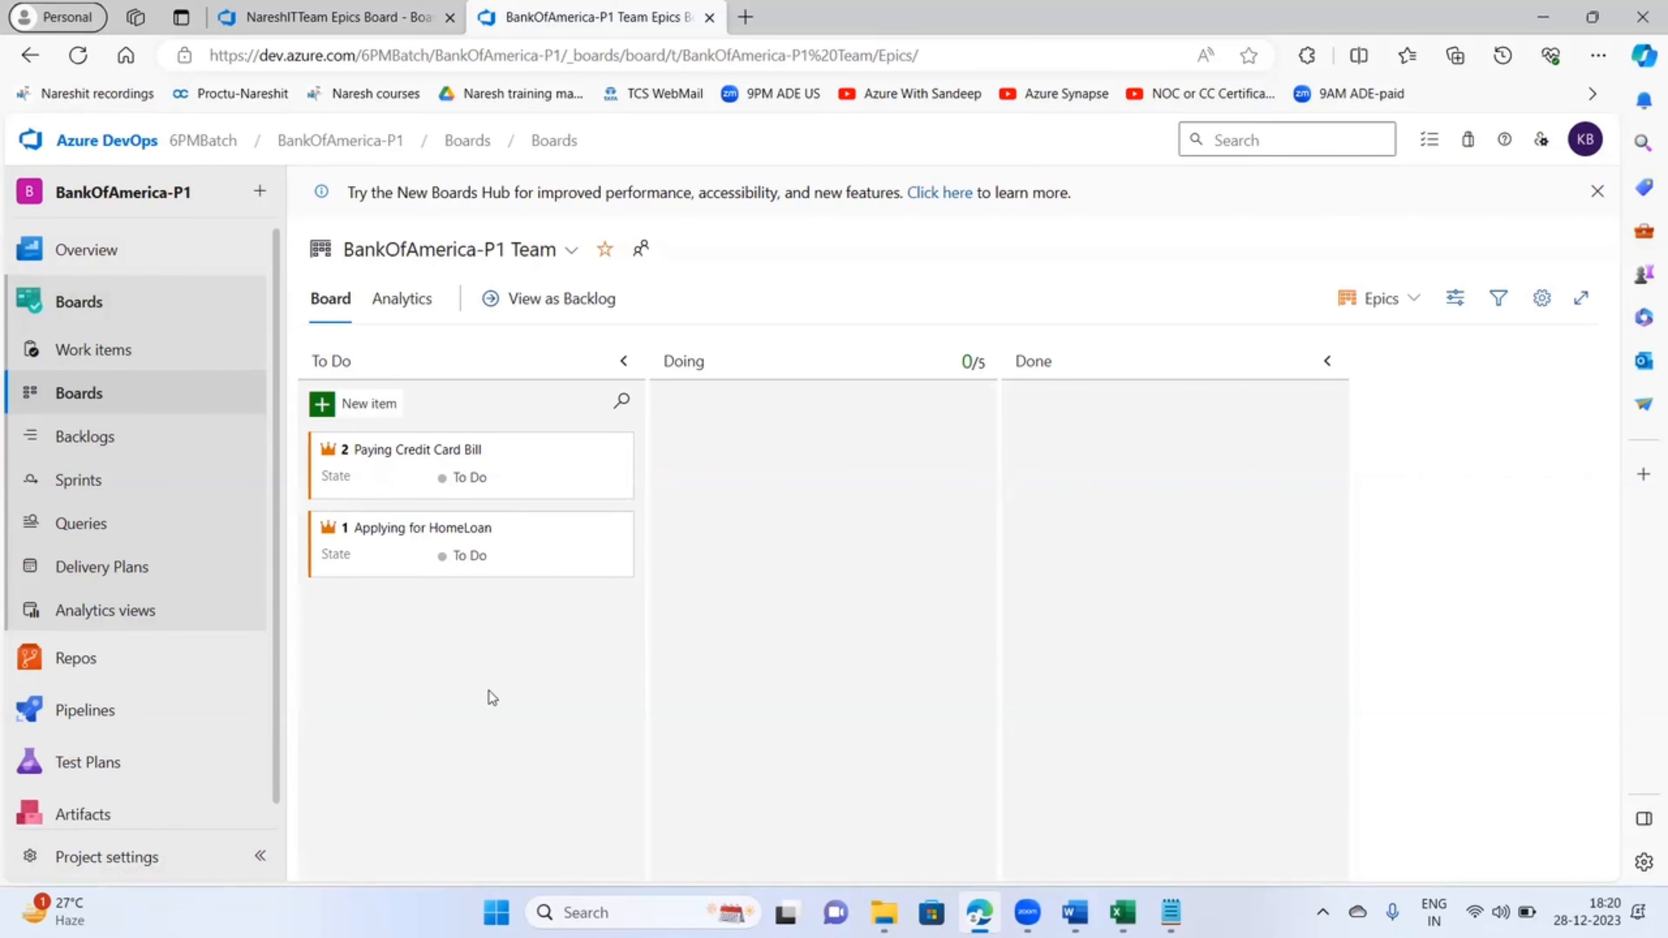
- Recheck the NareshITTeam epics and add an epic titled "Applying for Credit Card" to the BankOfAmerica-P1 Team board
{"action": "left_click", "coordinate": [380, 13]}
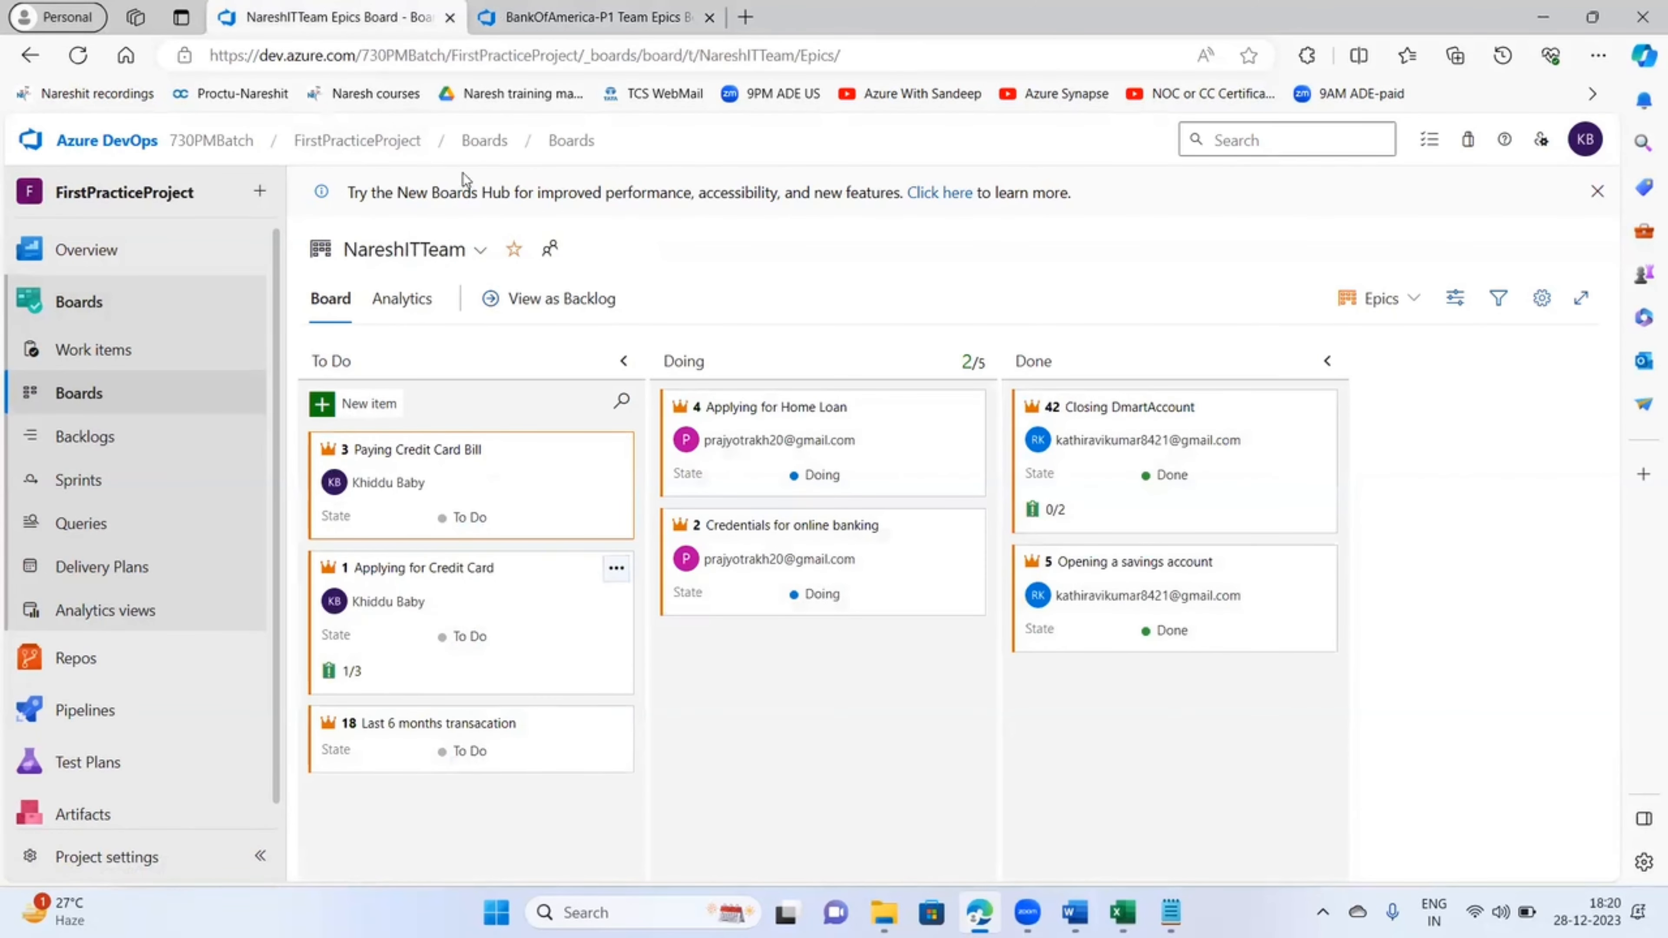
{"action": "left_click", "coordinate": [568, 13]}
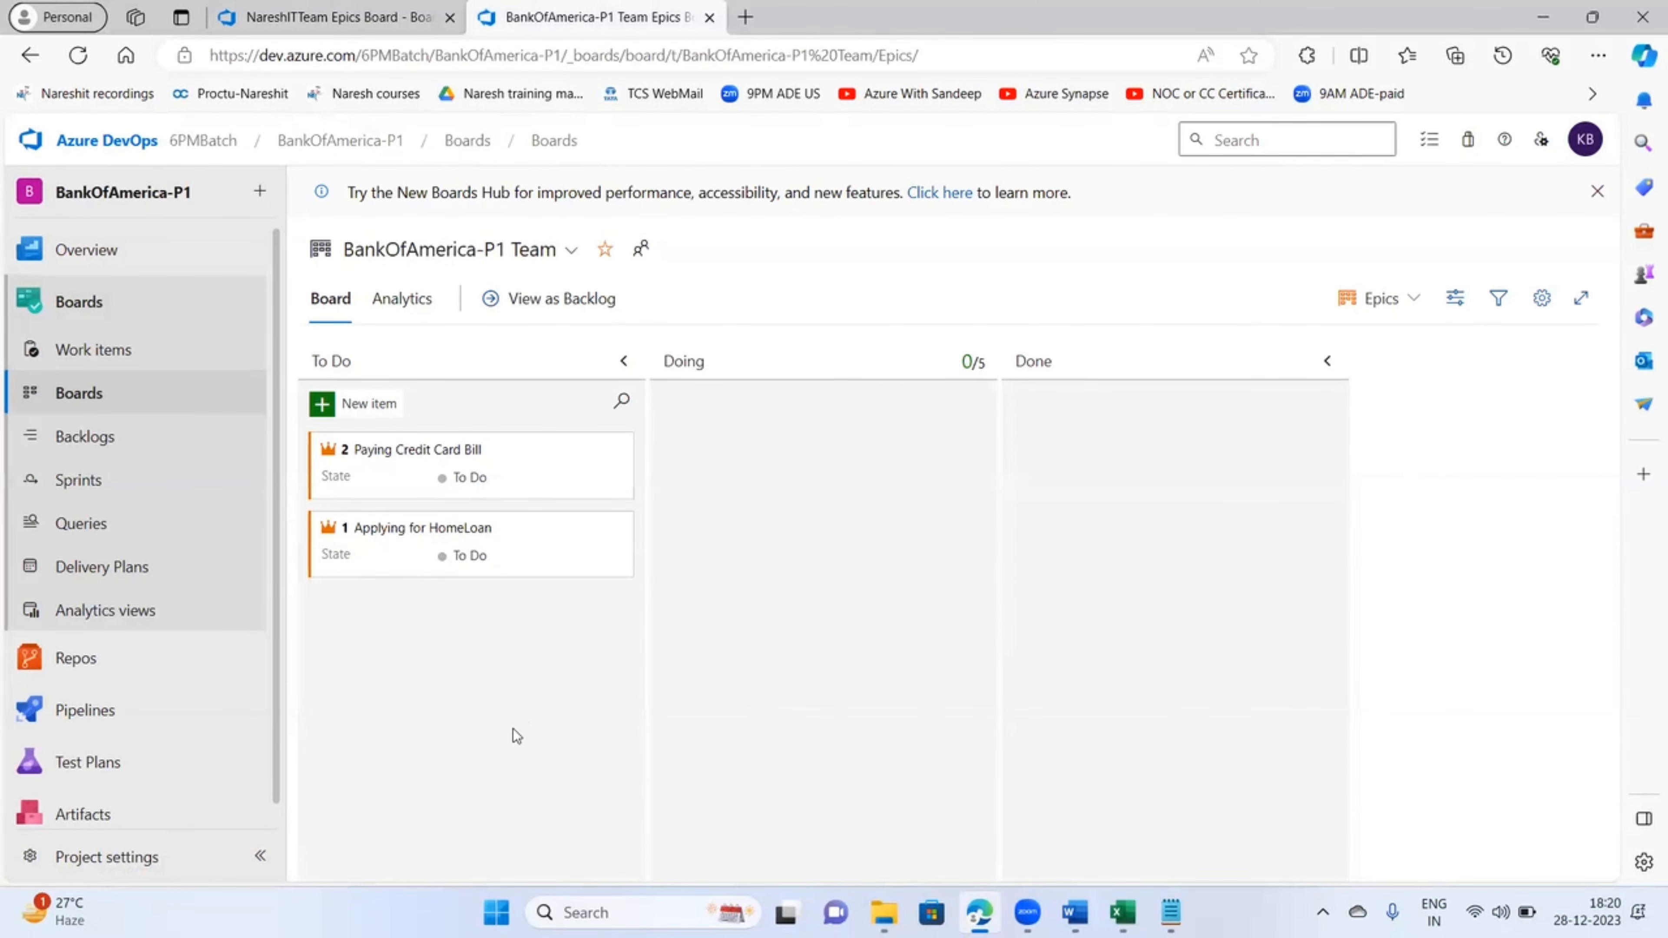
{"action": "left_click", "coordinate": [373, 408]}
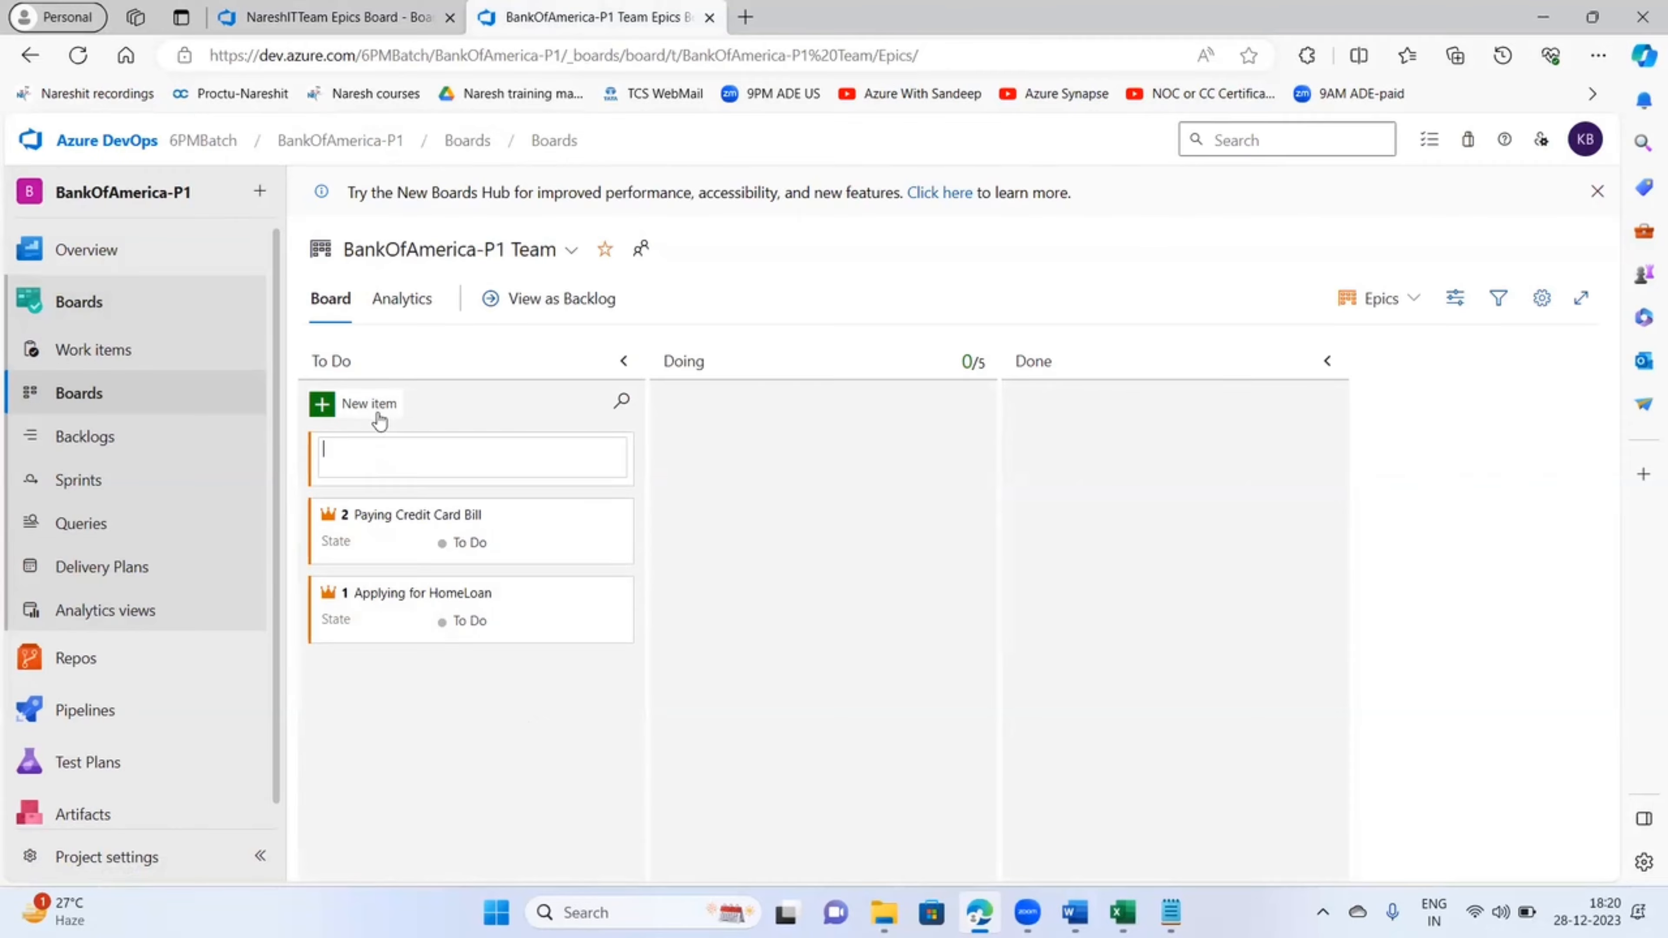
{"action": "left_click", "coordinate": [880, 548]}
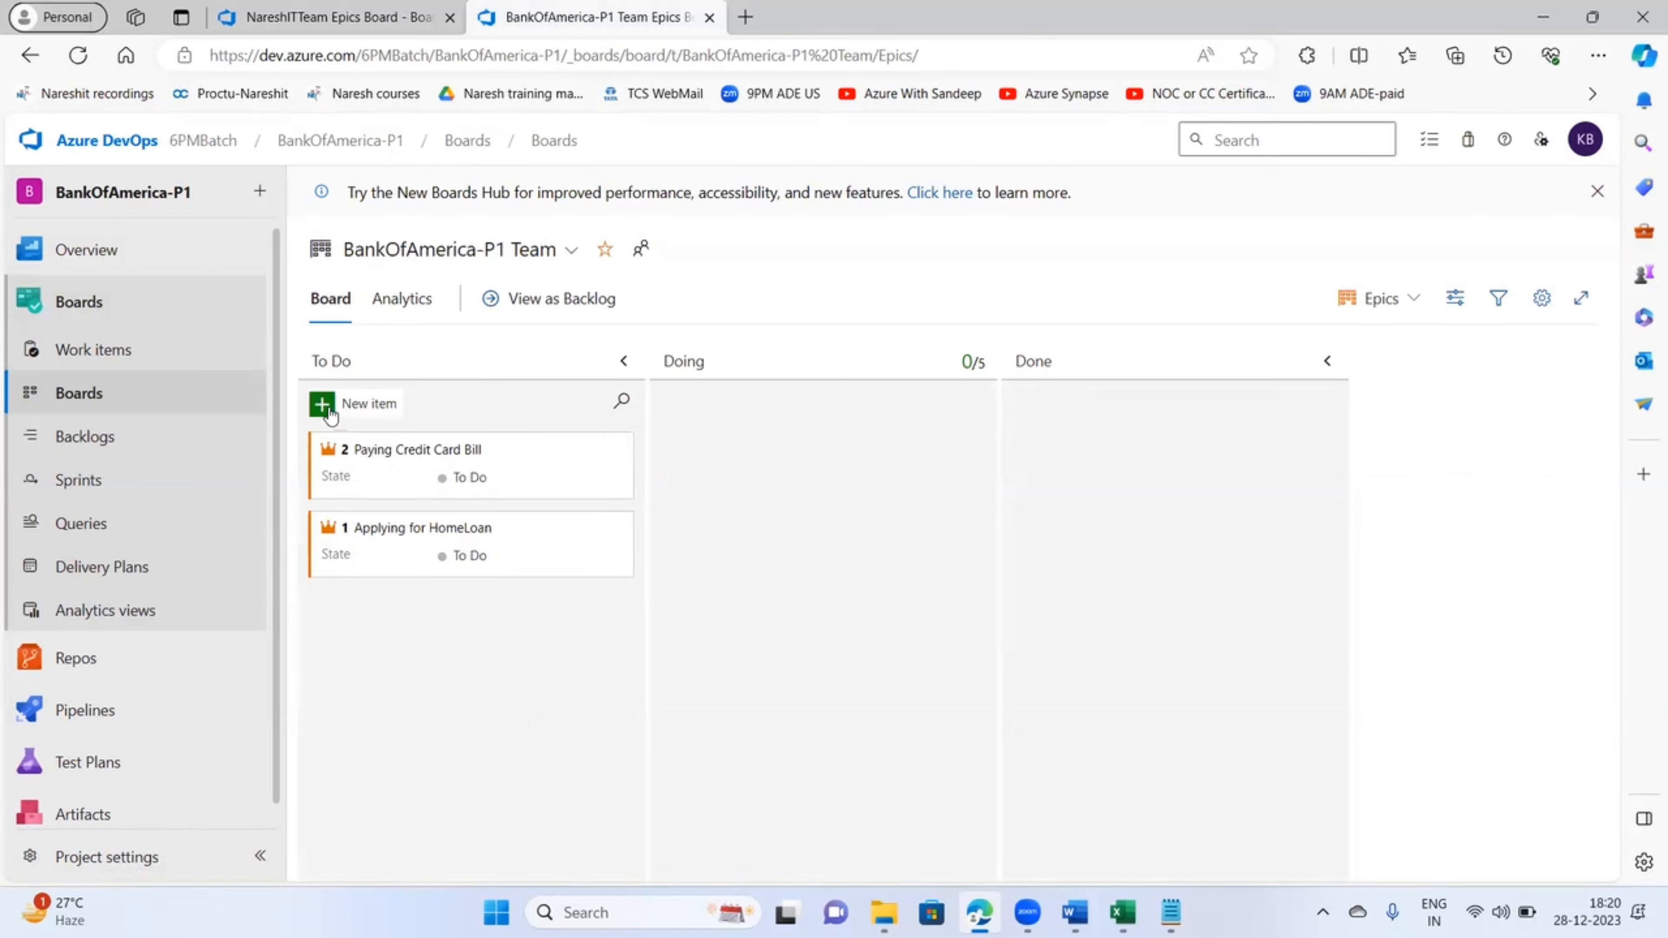
{"action": "left_click", "coordinate": [347, 405]}
{"action": "type", "text": "Ap"}
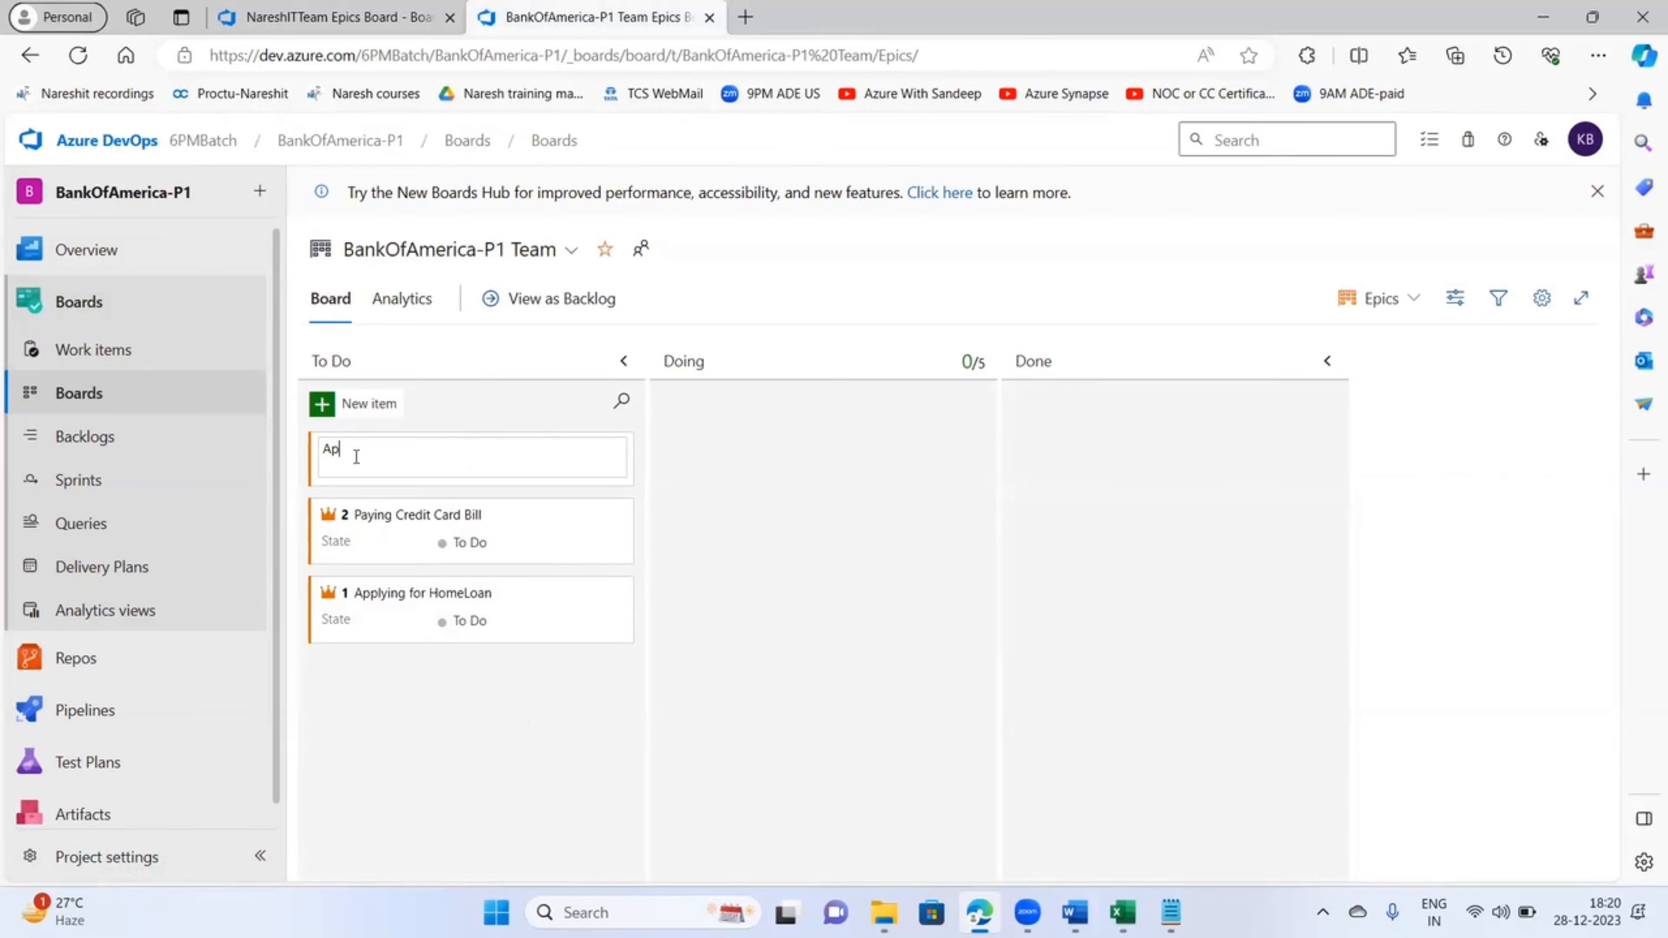
{"action": "type", "text": "plying for credi"}
{"action": "key", "text": "BackSpace"}
{"action": "key", "text": "BackSpace"}
{"action": "key", "text": "BackSpace"}
{"action": "key", "text": "BackSpace"}
{"action": "key", "text": "BackSpace"}
{"action": "type", "text": "Credit Card"}
{"action": "key", "text": "Return"}
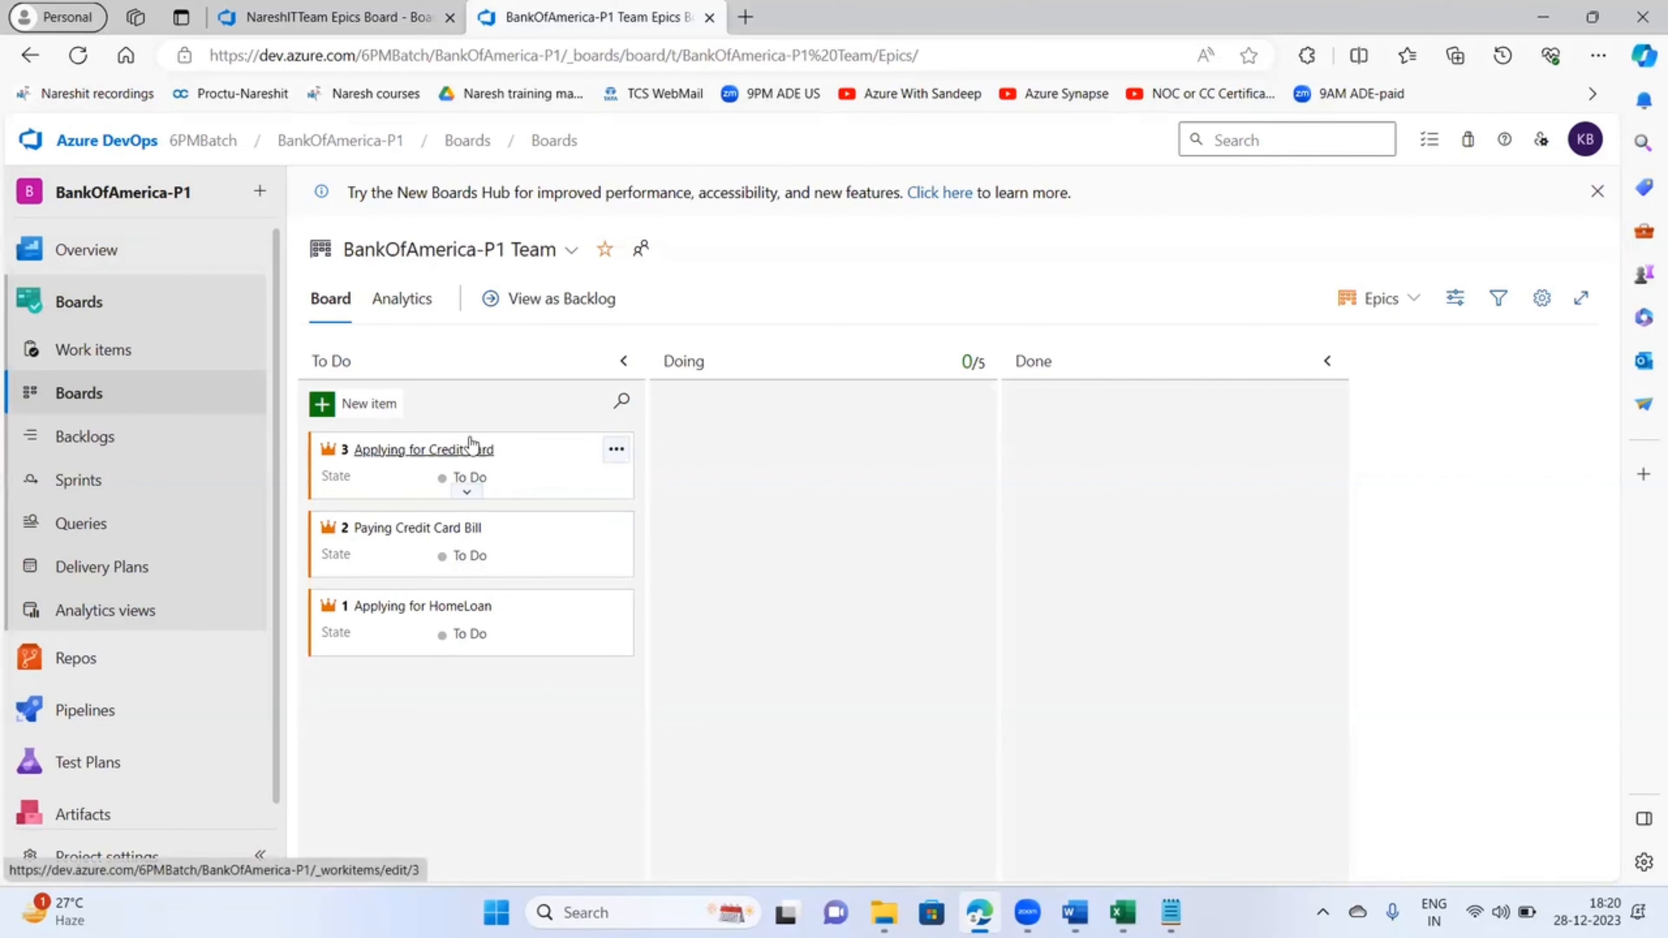
- Refer to the NareshITTeam epics and add an epic titled "Last 6 months transactions" to the BankOfAmerica-P1 Team board
{"action": "key", "text": "ctrl+shift+Tab"}
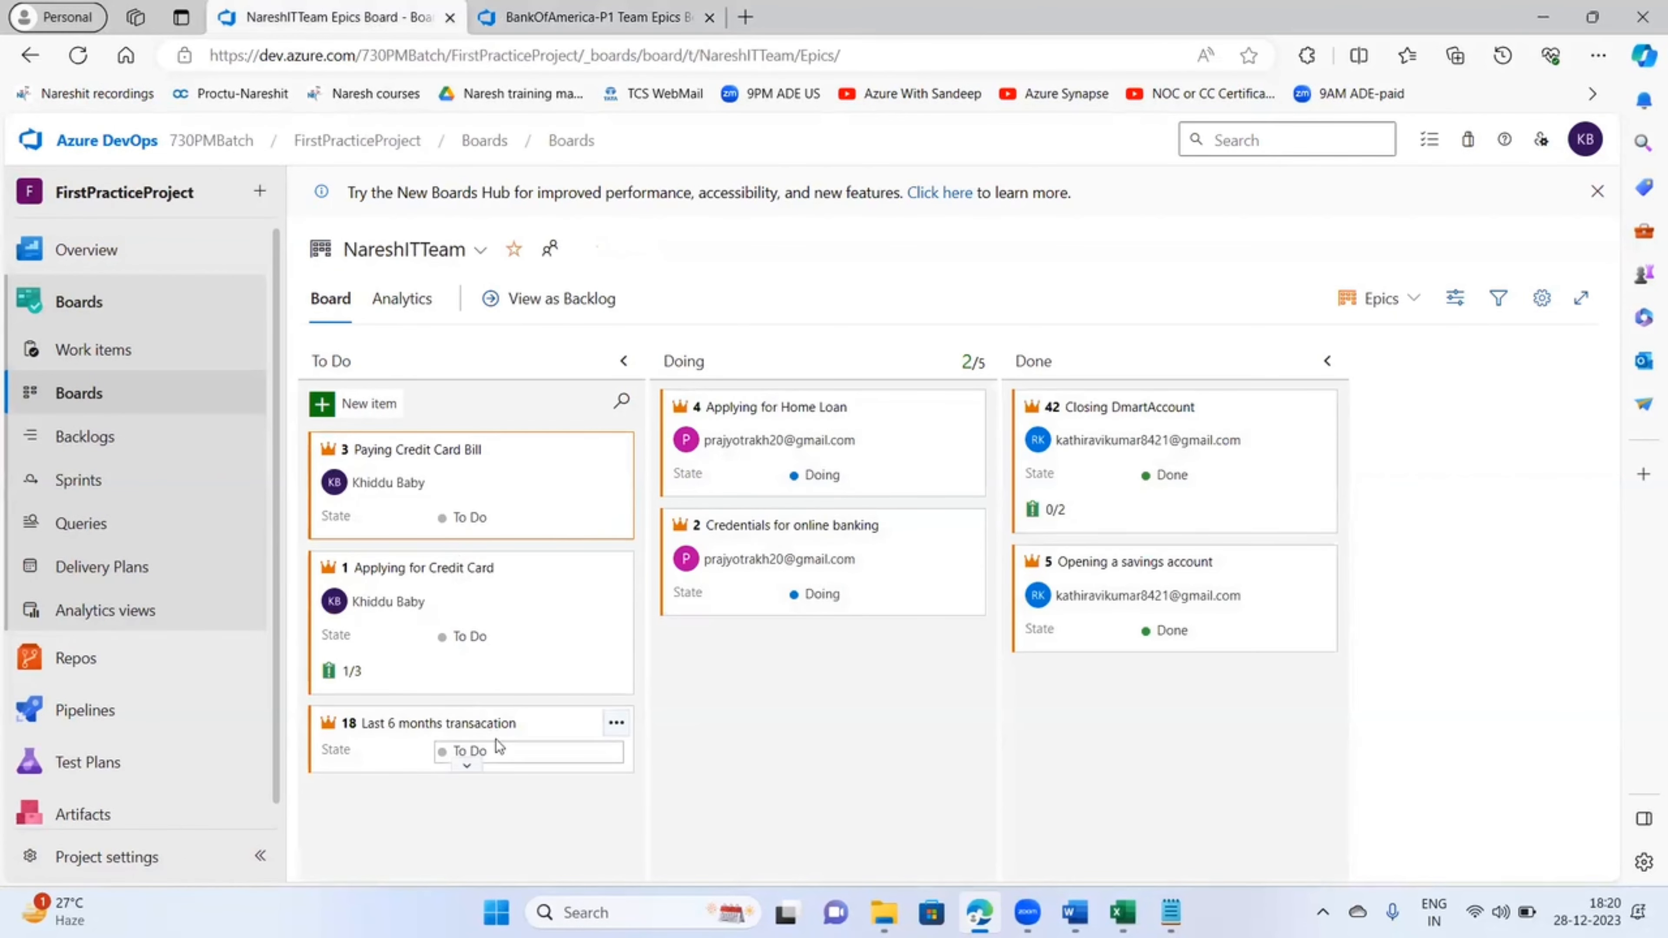
{"action": "left_click", "coordinate": [595, 17]}
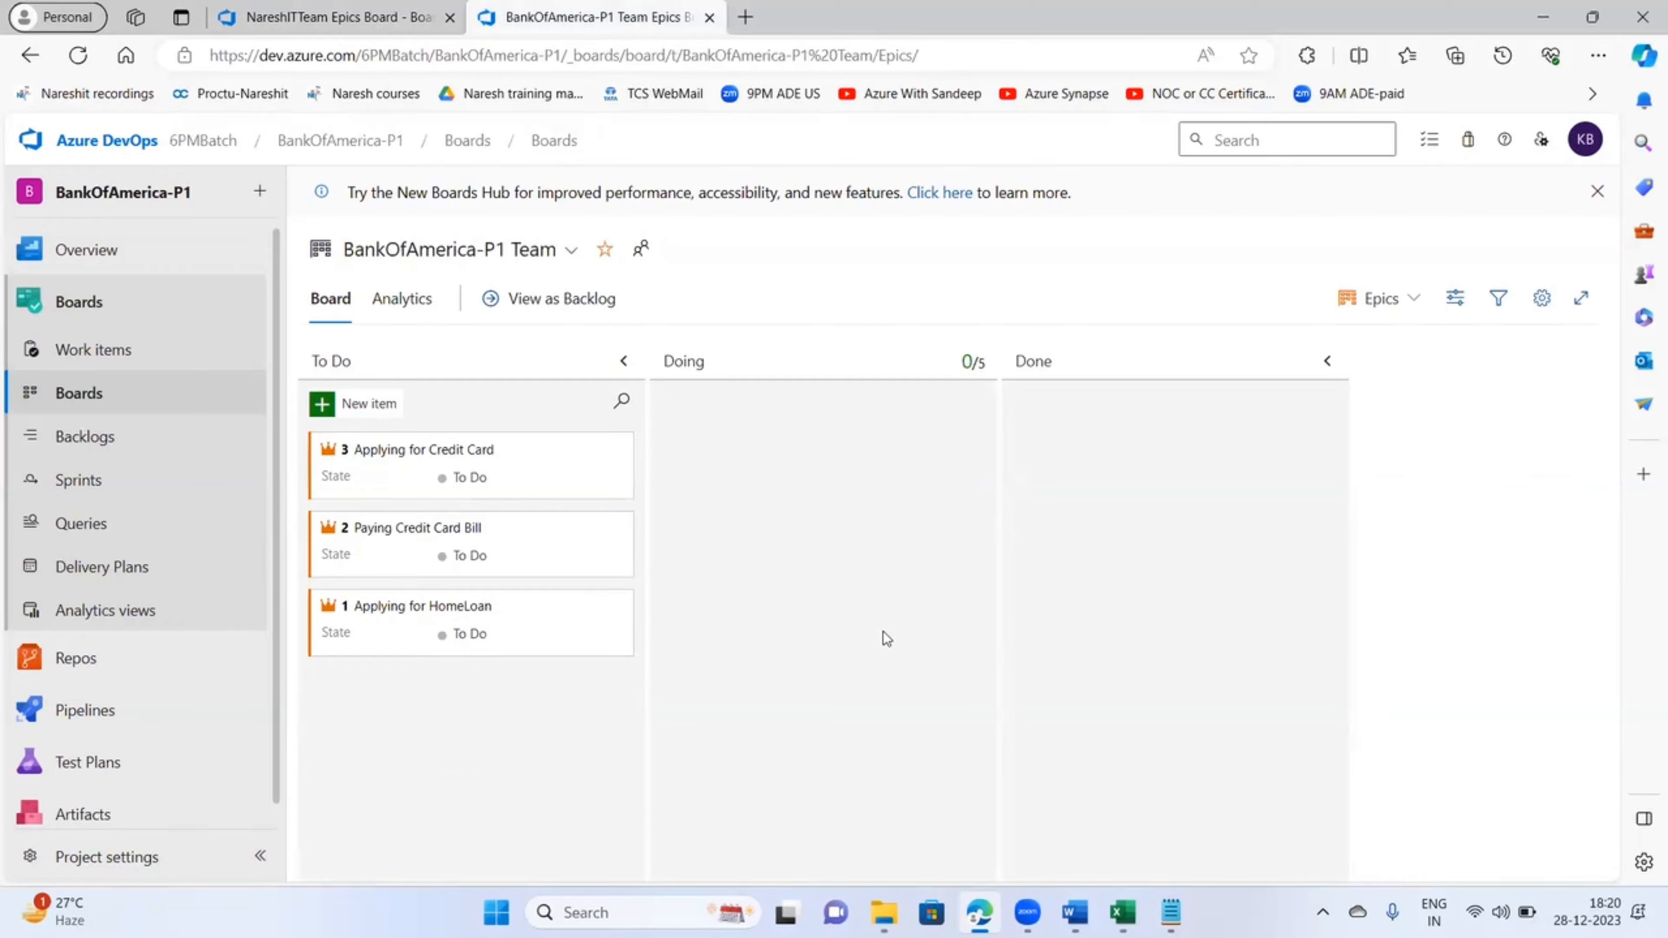
{"action": "left_click", "coordinate": [379, 405]}
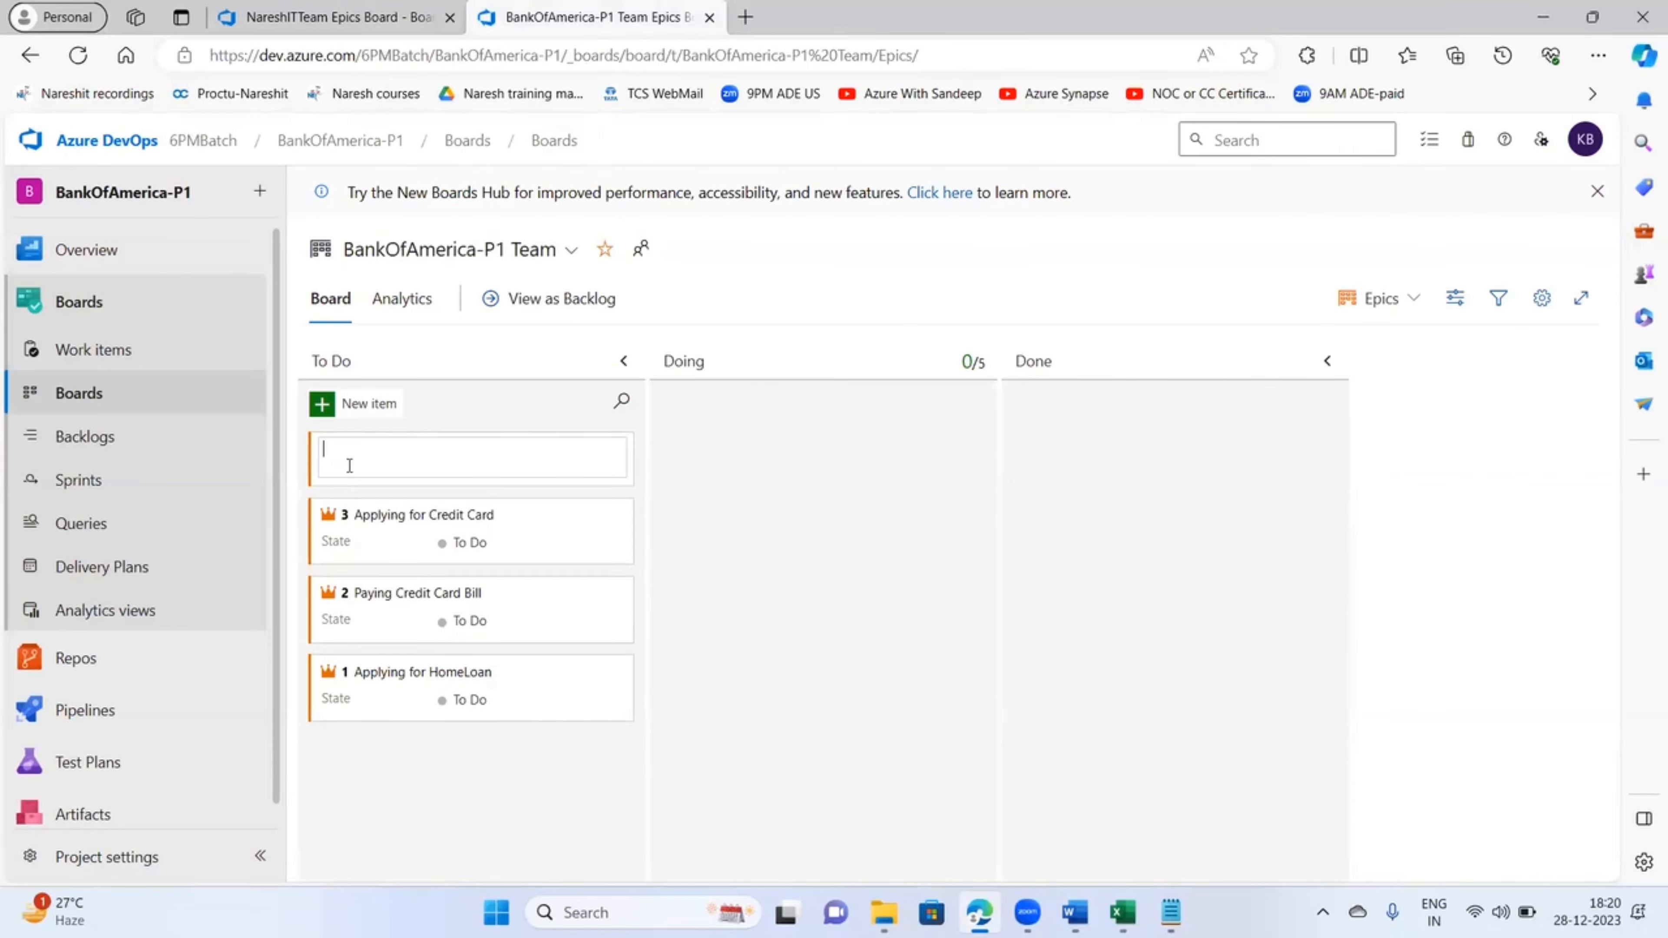
{"action": "type", "text": "Last 6 months transactions"}
{"action": "left_click", "coordinate": [787, 563]}
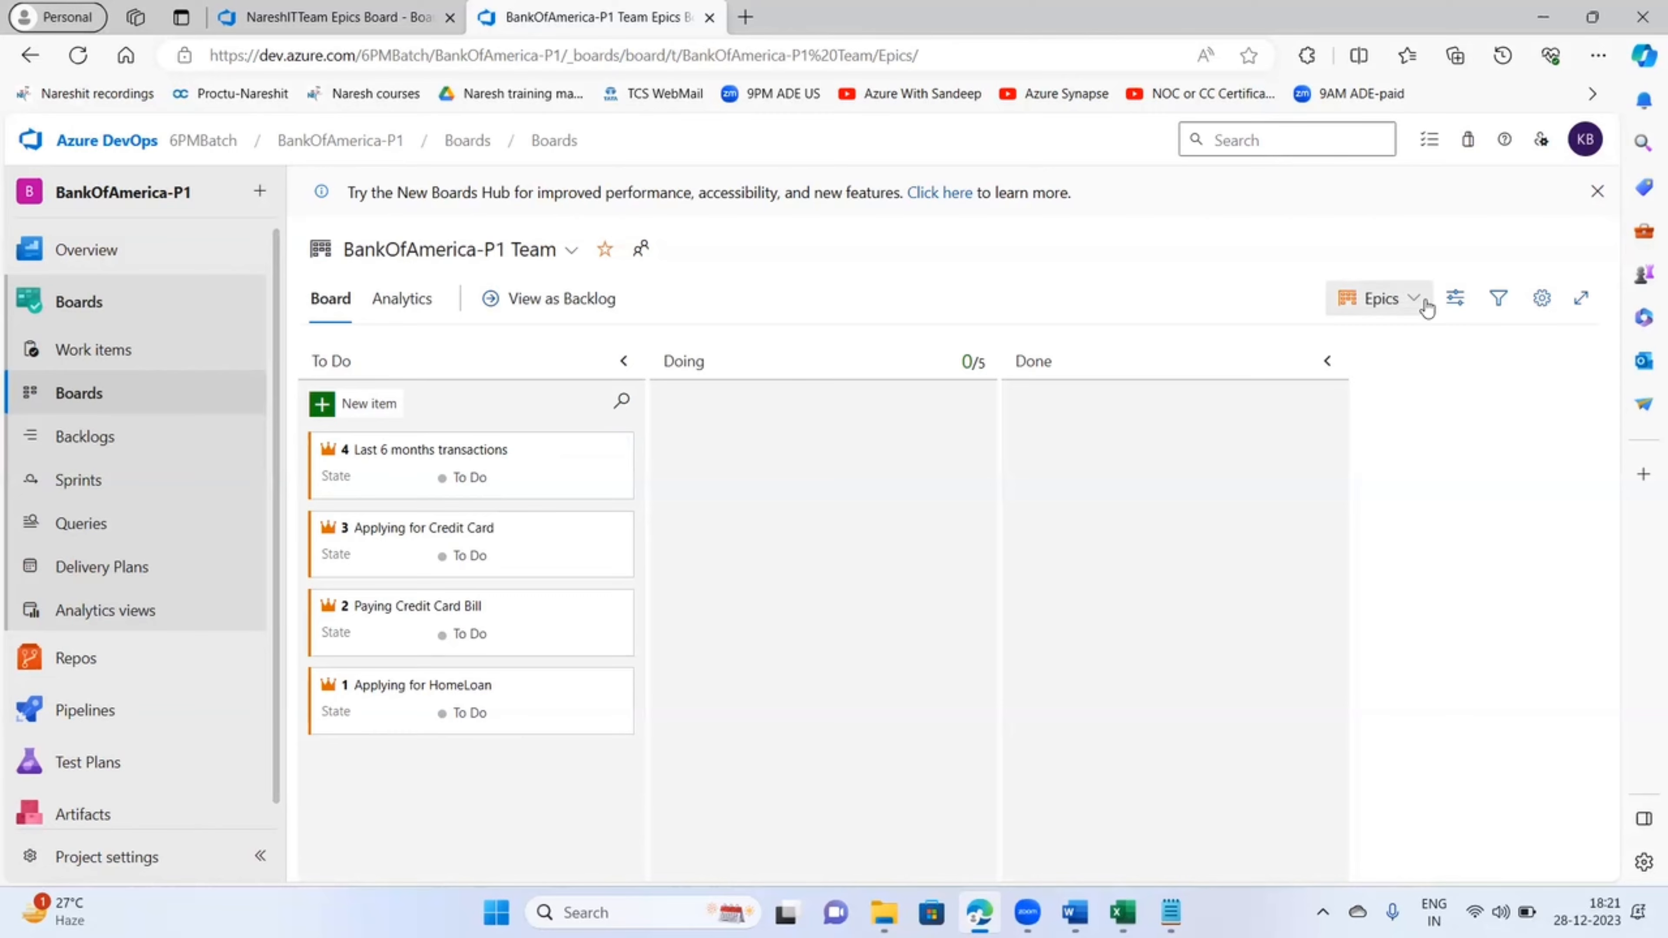
- Look over the completed NareshITTeam epics and add an epic titled "Closing a Dmart Account" to the BankOfAmerica-P1 Team board
{"action": "left_click", "coordinate": [354, 14]}
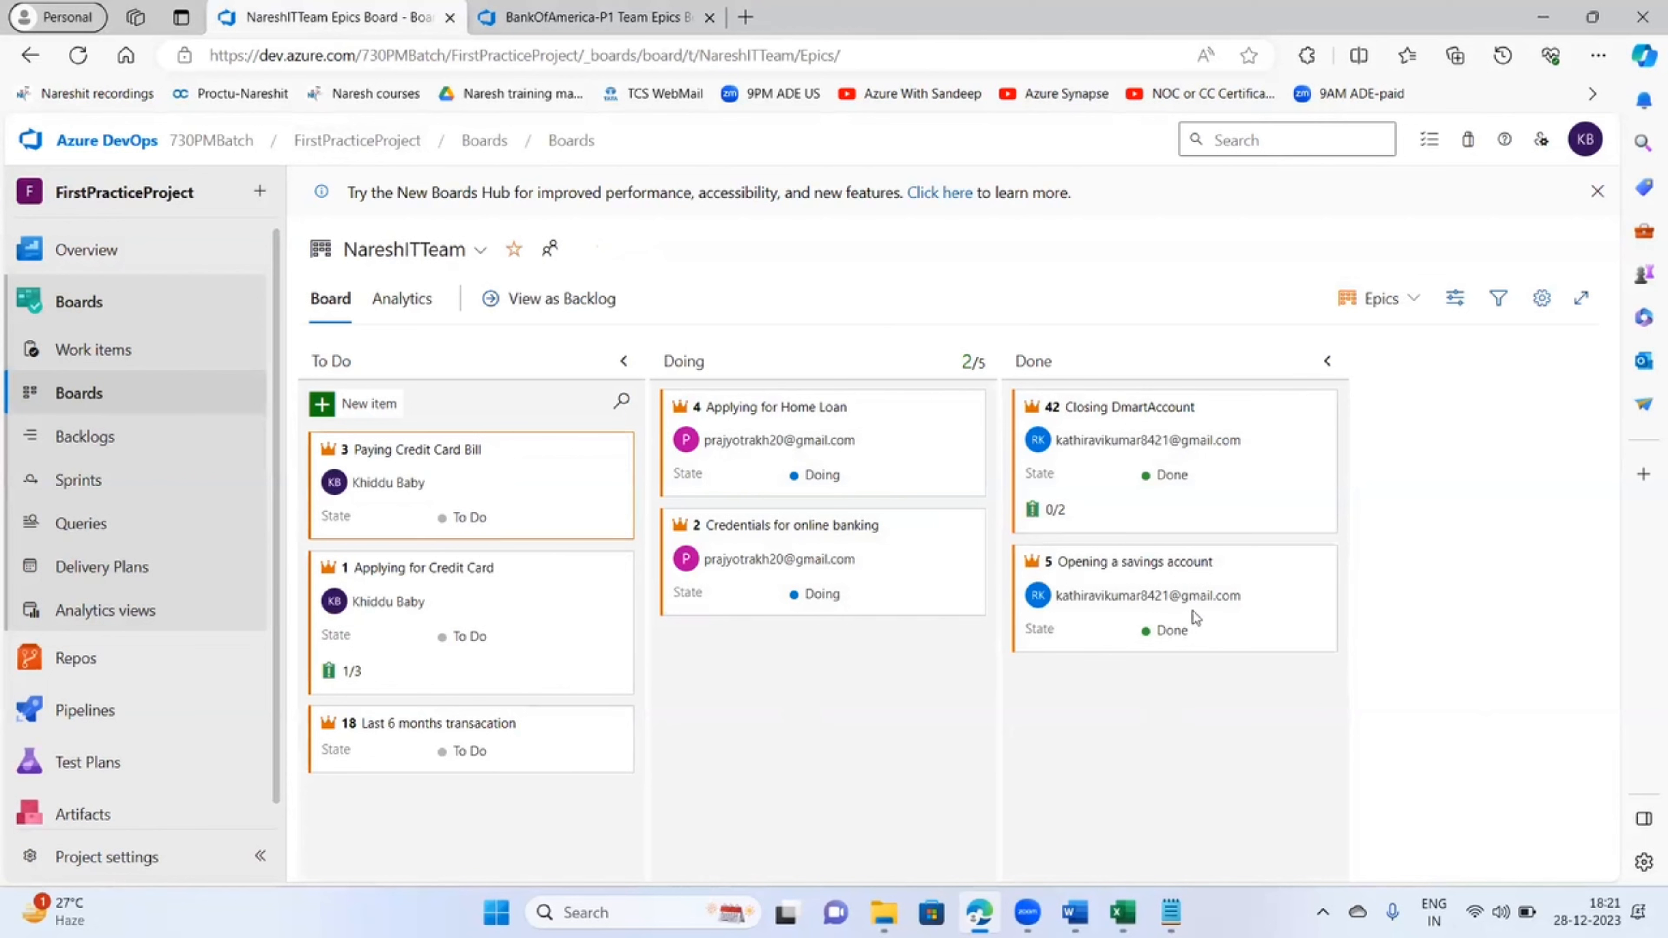
{"action": "left_click", "coordinate": [591, 17]}
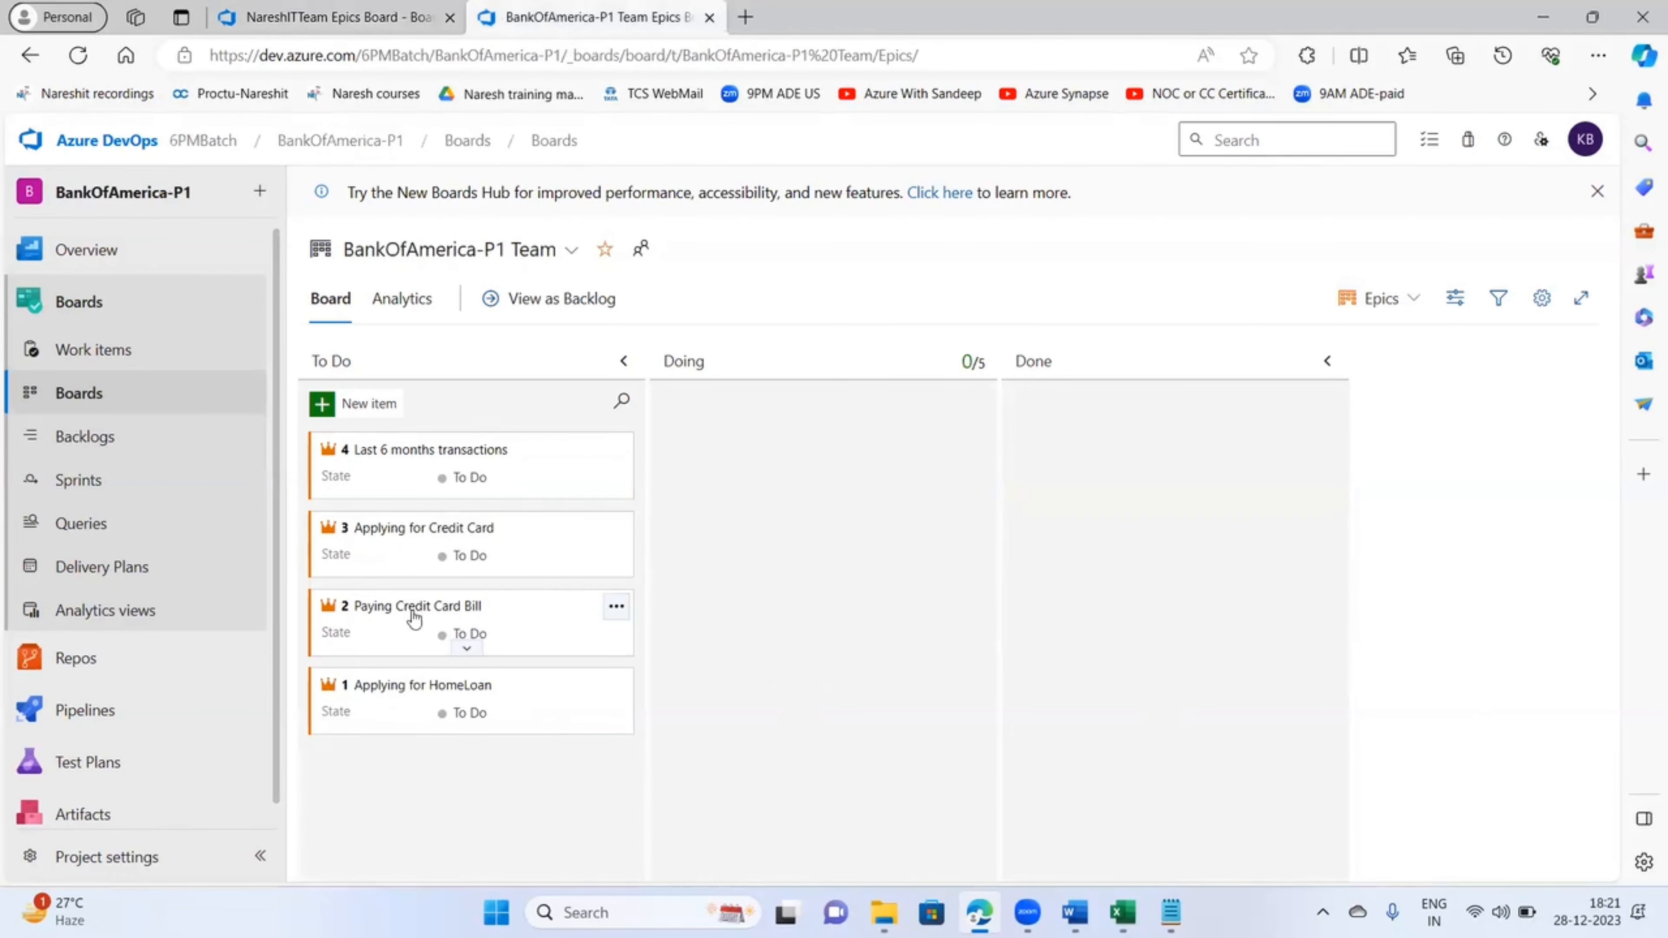
{"action": "left_click", "coordinate": [367, 404]}
{"action": "type", "text": "Clo"}
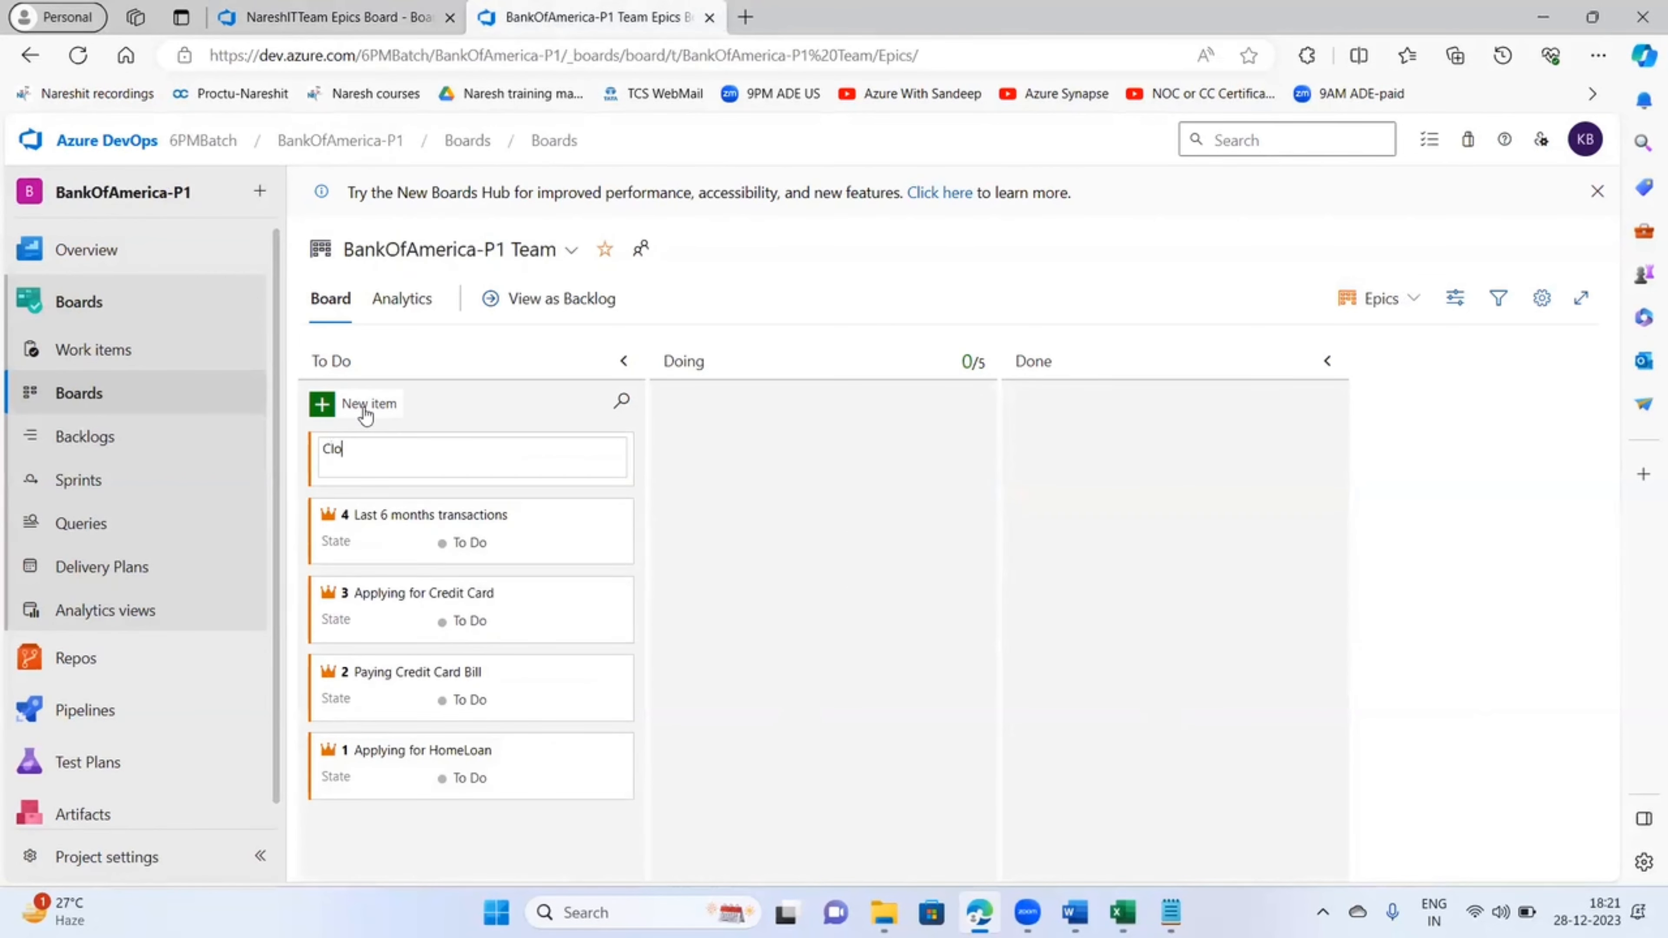
{"action": "type", "text": "osing a Dmart accou"}
{"action": "key", "text": "BackSpace"}
{"action": "key", "text": "BackSpace"}
{"action": "key", "text": "BackSpace"}
{"action": "key", "text": "BackSpace"}
{"action": "key", "text": "BackSpace"}
{"action": "type", "text": "Account"}
{"action": "key", "text": "Return"}
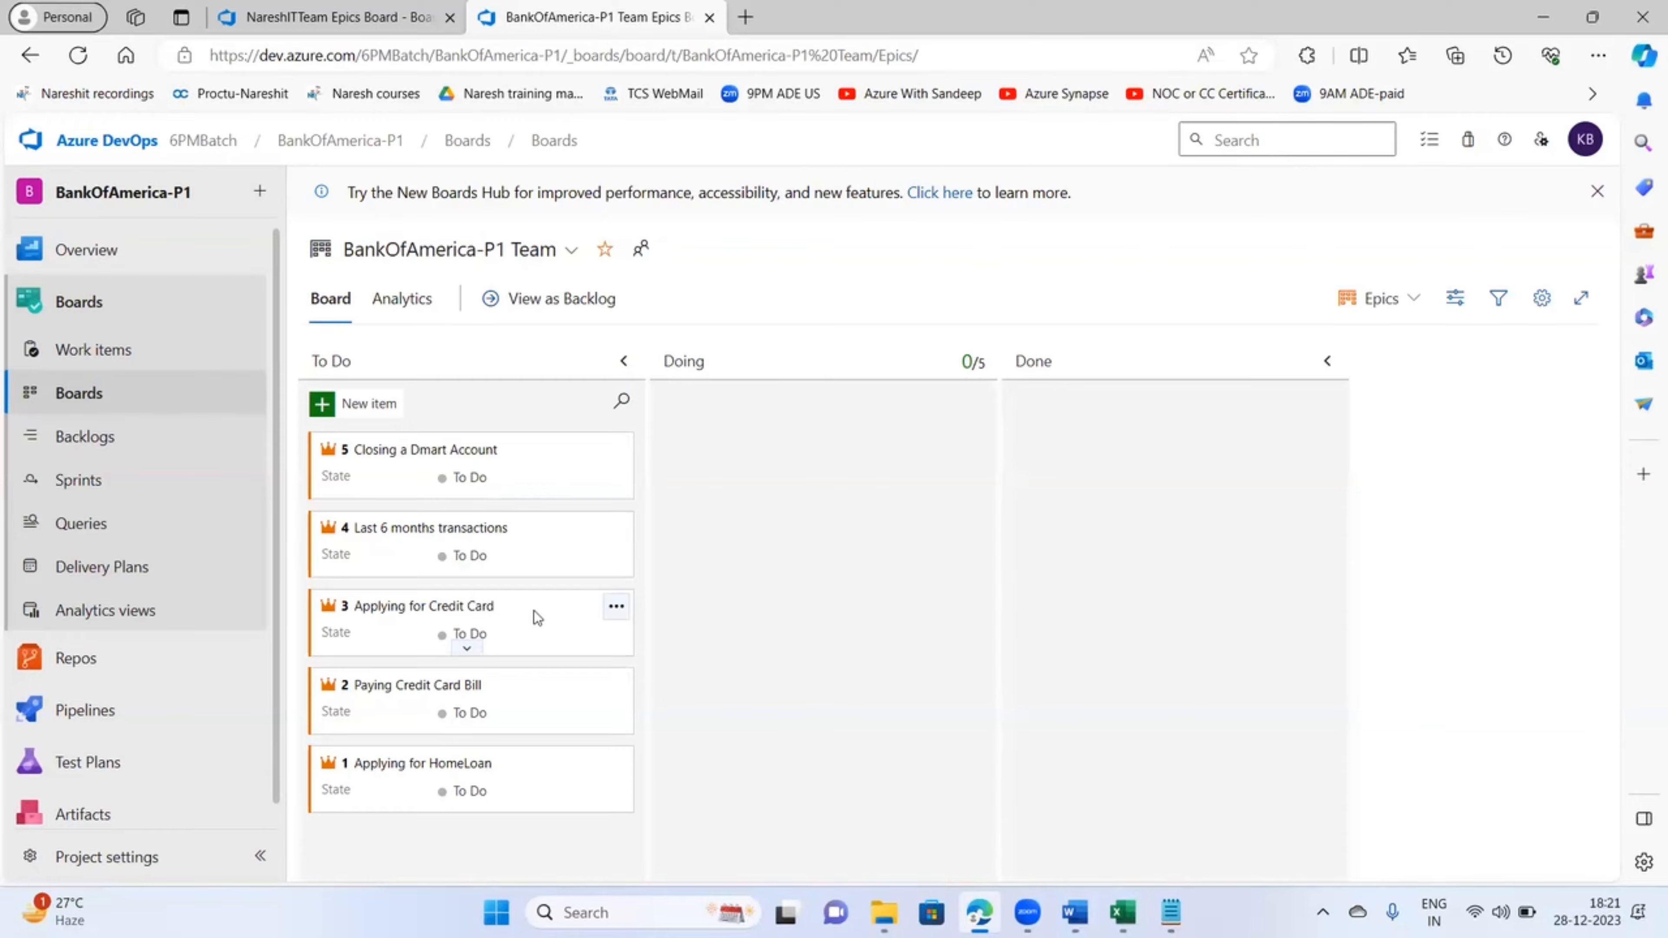
- Compare with the NareshITTeam epics and add an epic titled "Opening a Savings Account" to the BankOfAmerica-P1 Team board
{"action": "left_click", "coordinate": [377, 20]}
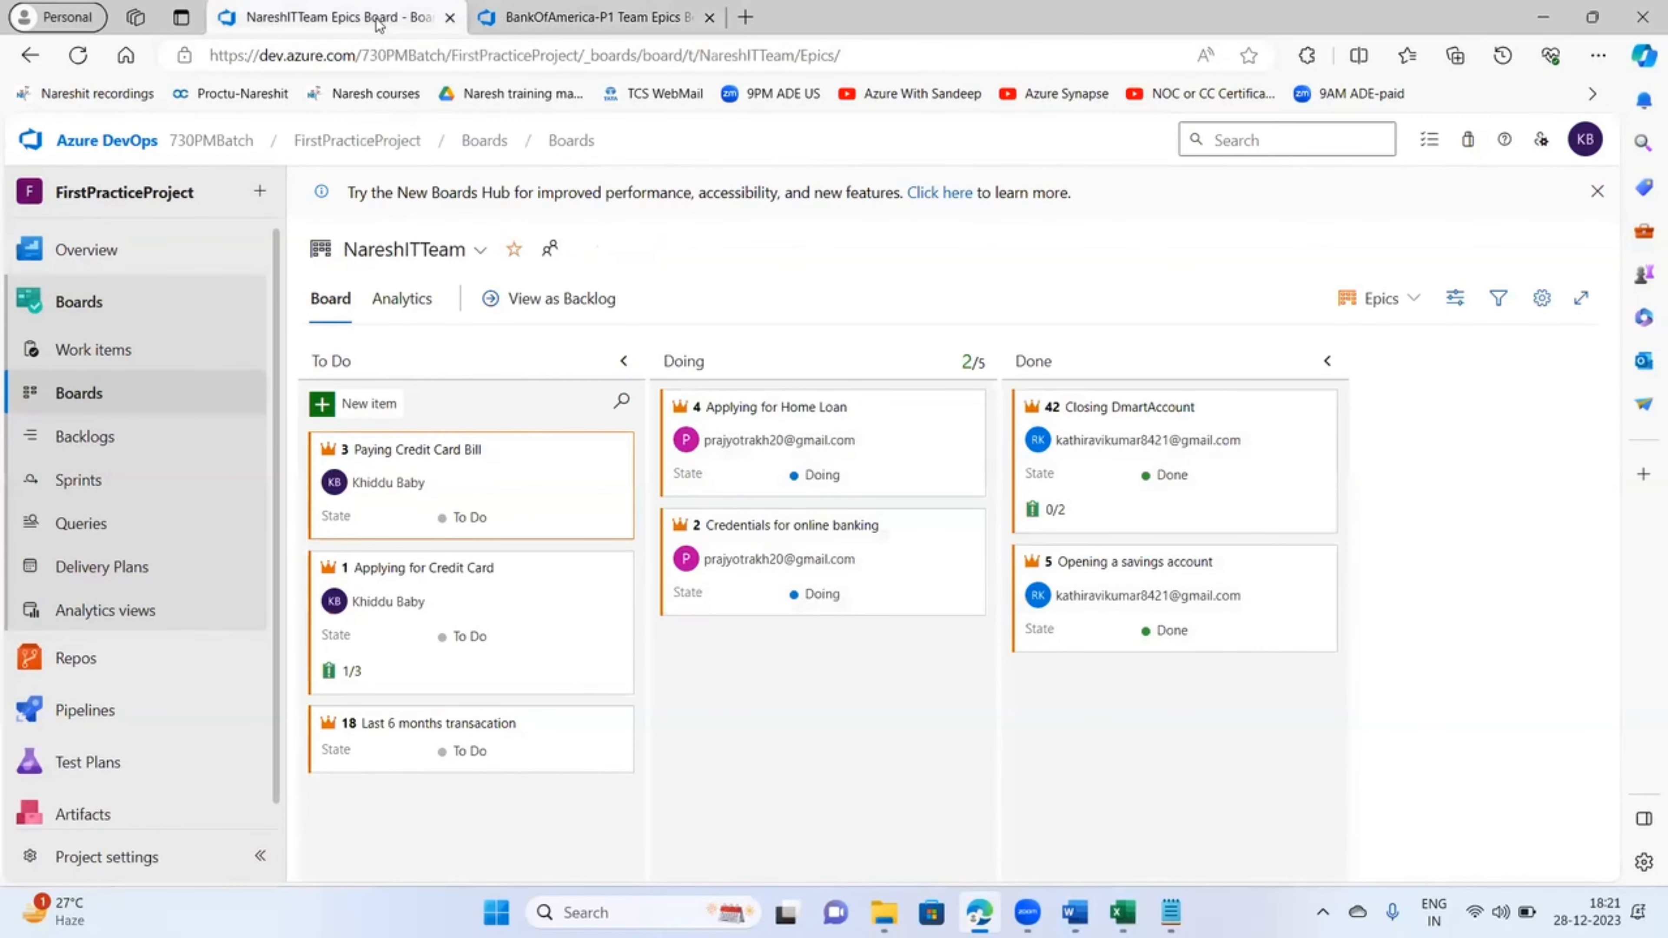
{"action": "left_click", "coordinate": [629, 22]}
{"action": "left_click", "coordinate": [353, 407]}
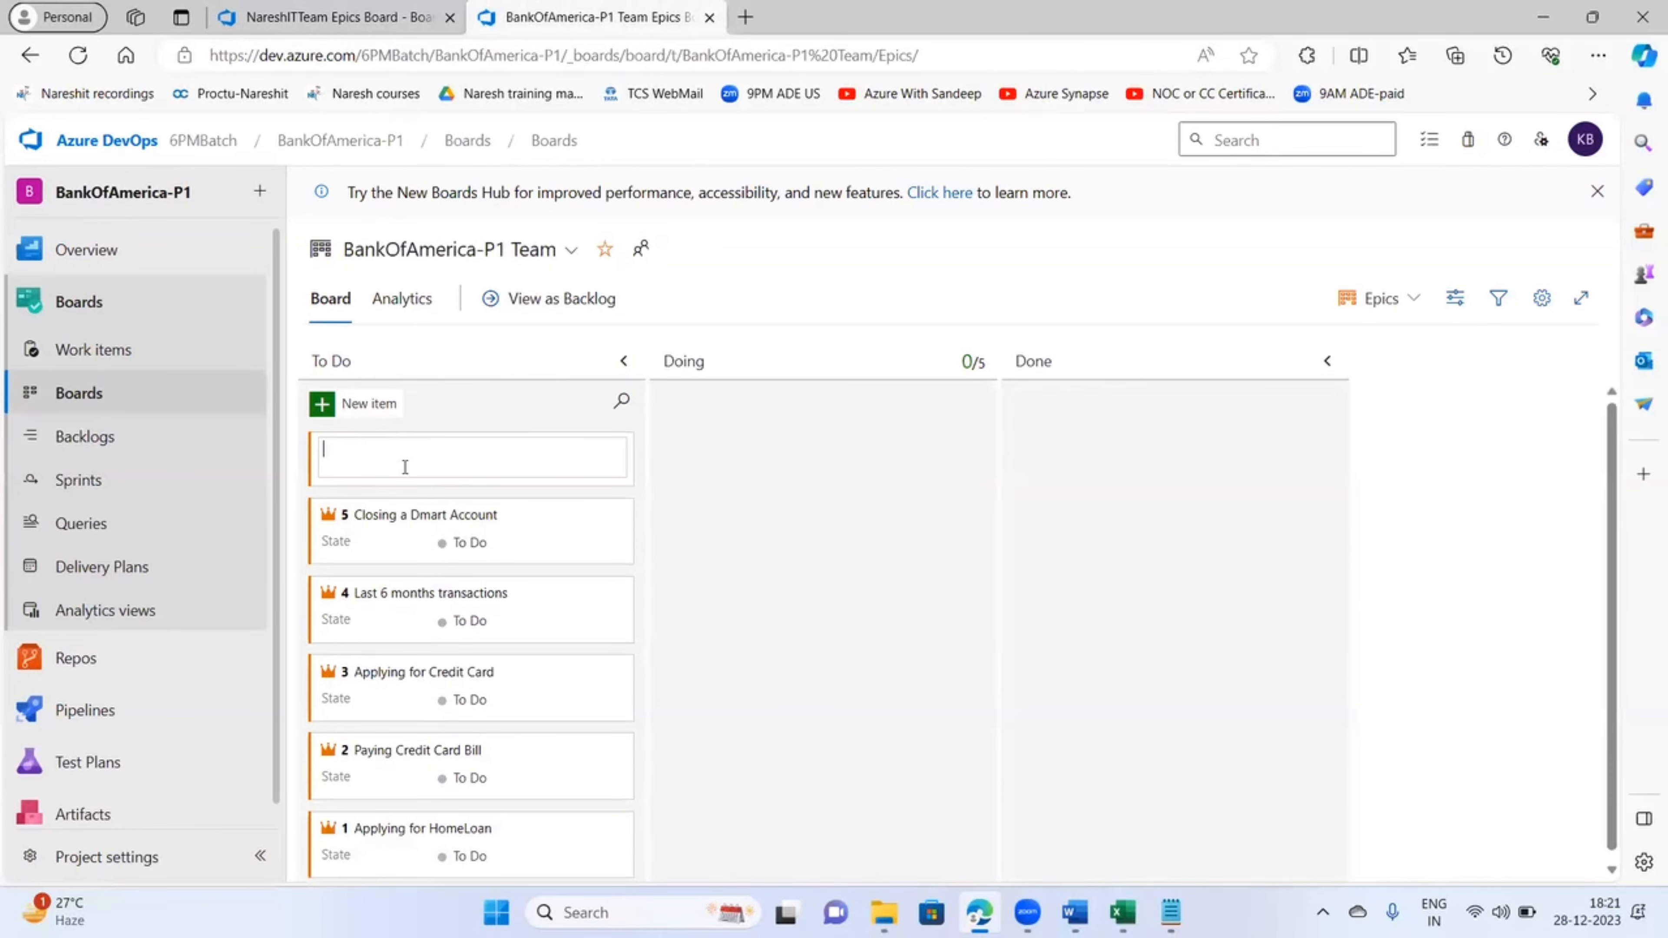
{"action": "type", "text": "Opening a Savings Account"}
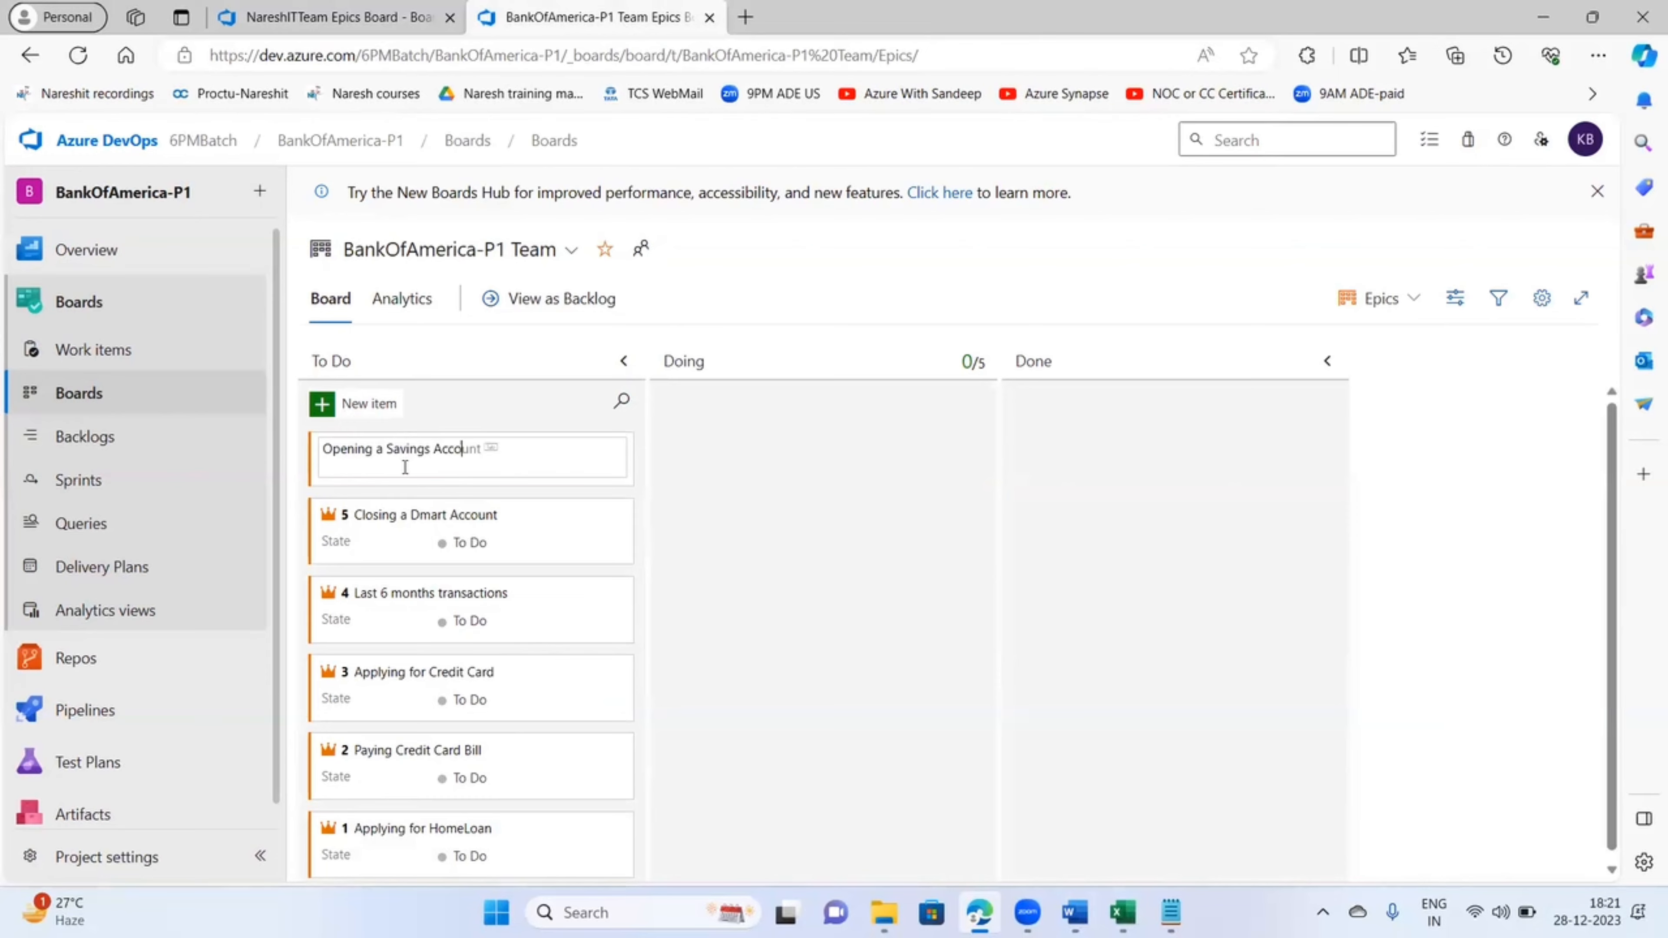
{"action": "key", "text": "Return"}
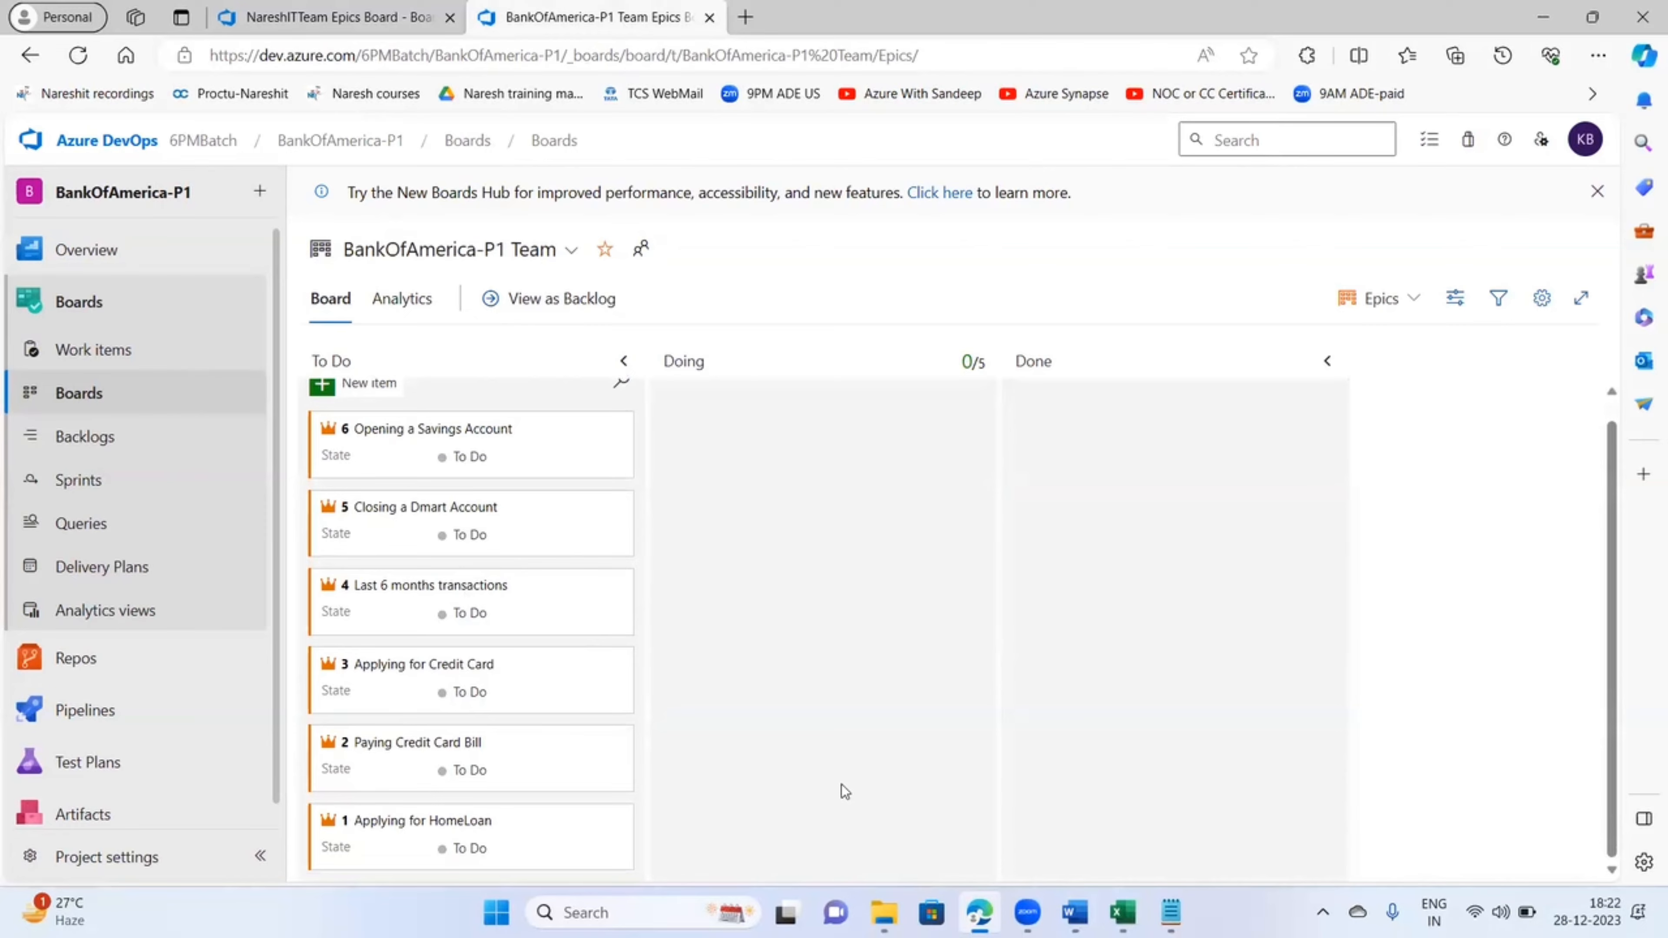
- Open the "Opening a Savings Account" epic, assign it to the listed team member and set its state to Doing
{"action": "scroll", "coordinate": [572, 665], "scroll_direction": "up", "scroll_amount": 1}
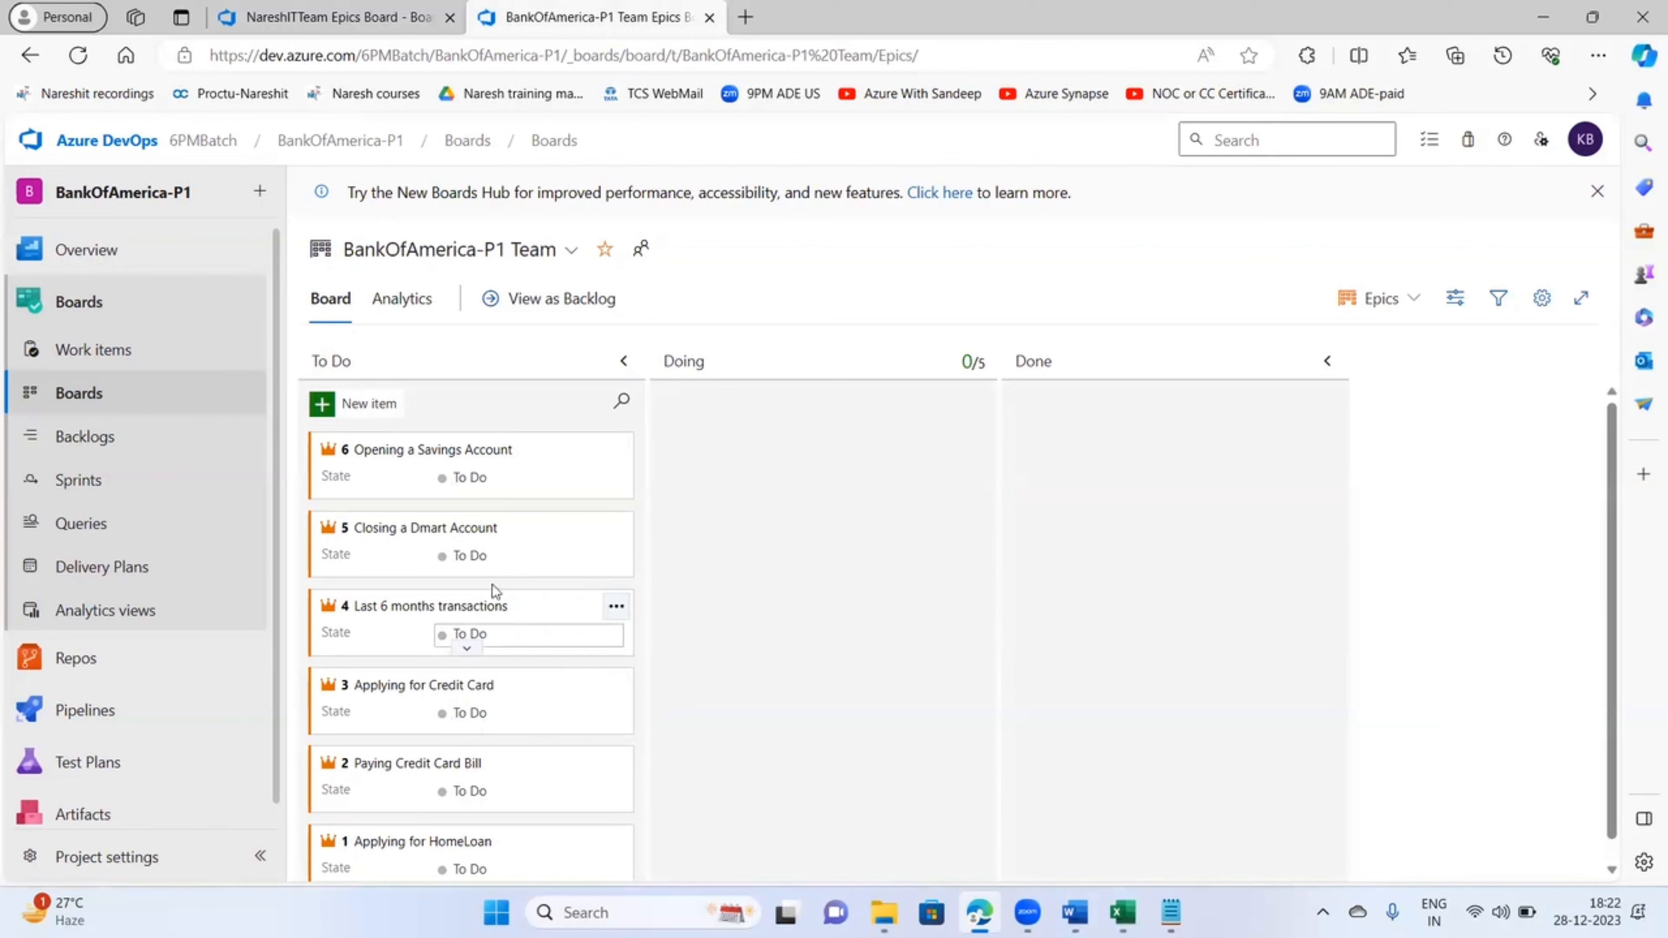
{"action": "left_click", "coordinate": [426, 449]}
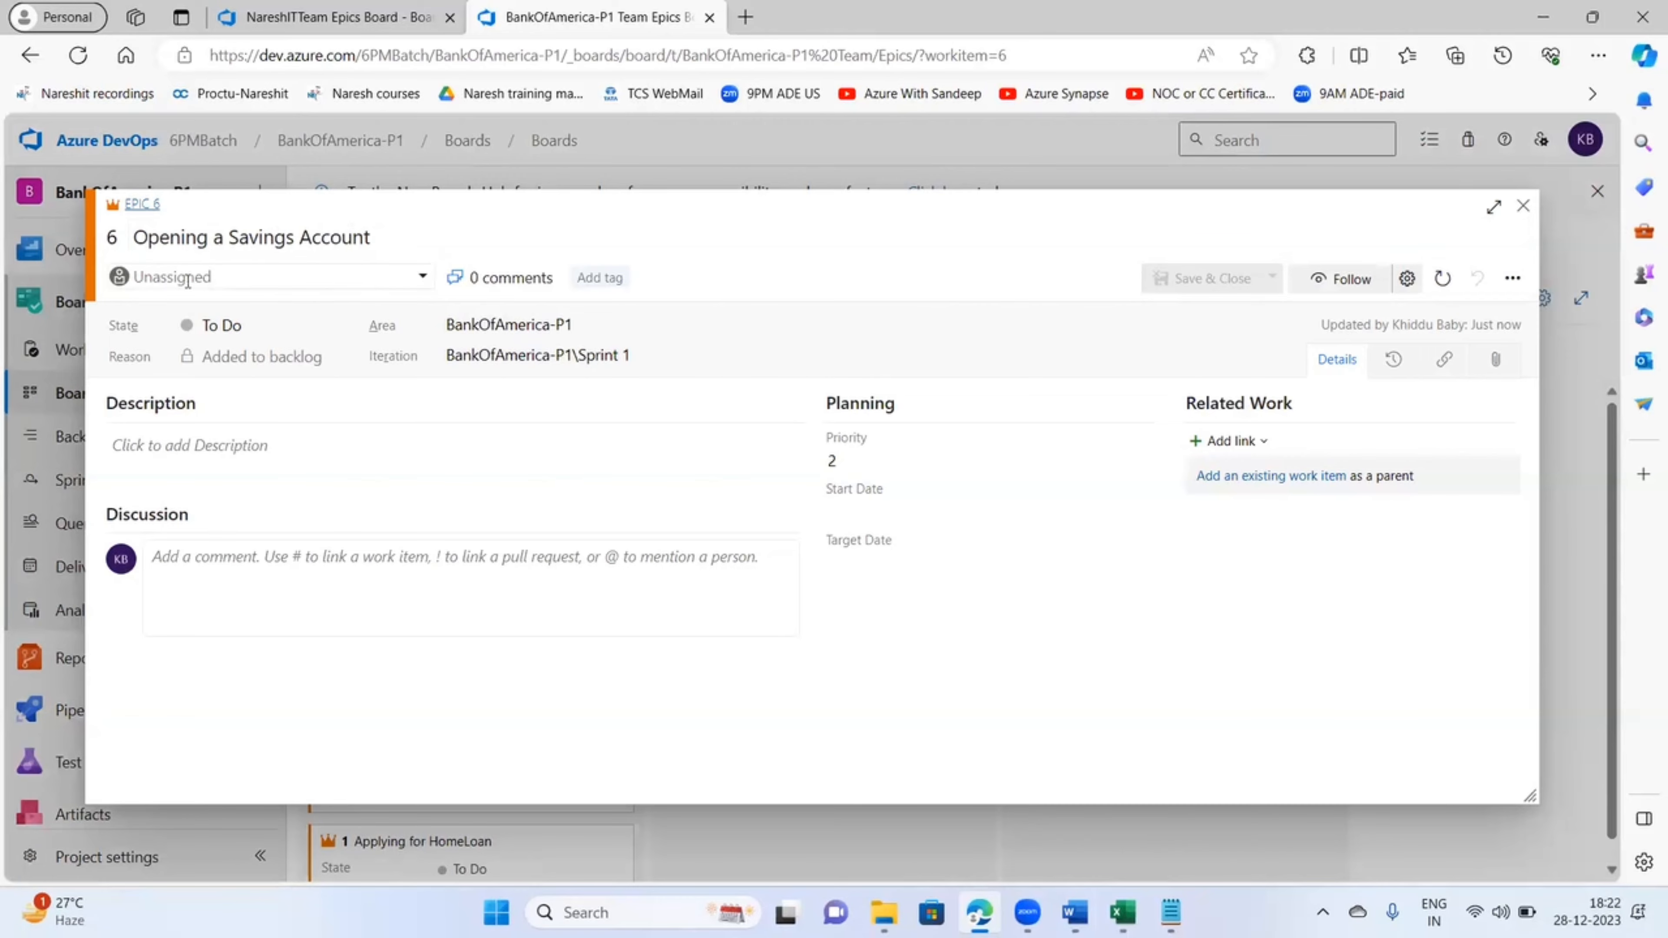
{"action": "left_click", "coordinate": [423, 279]}
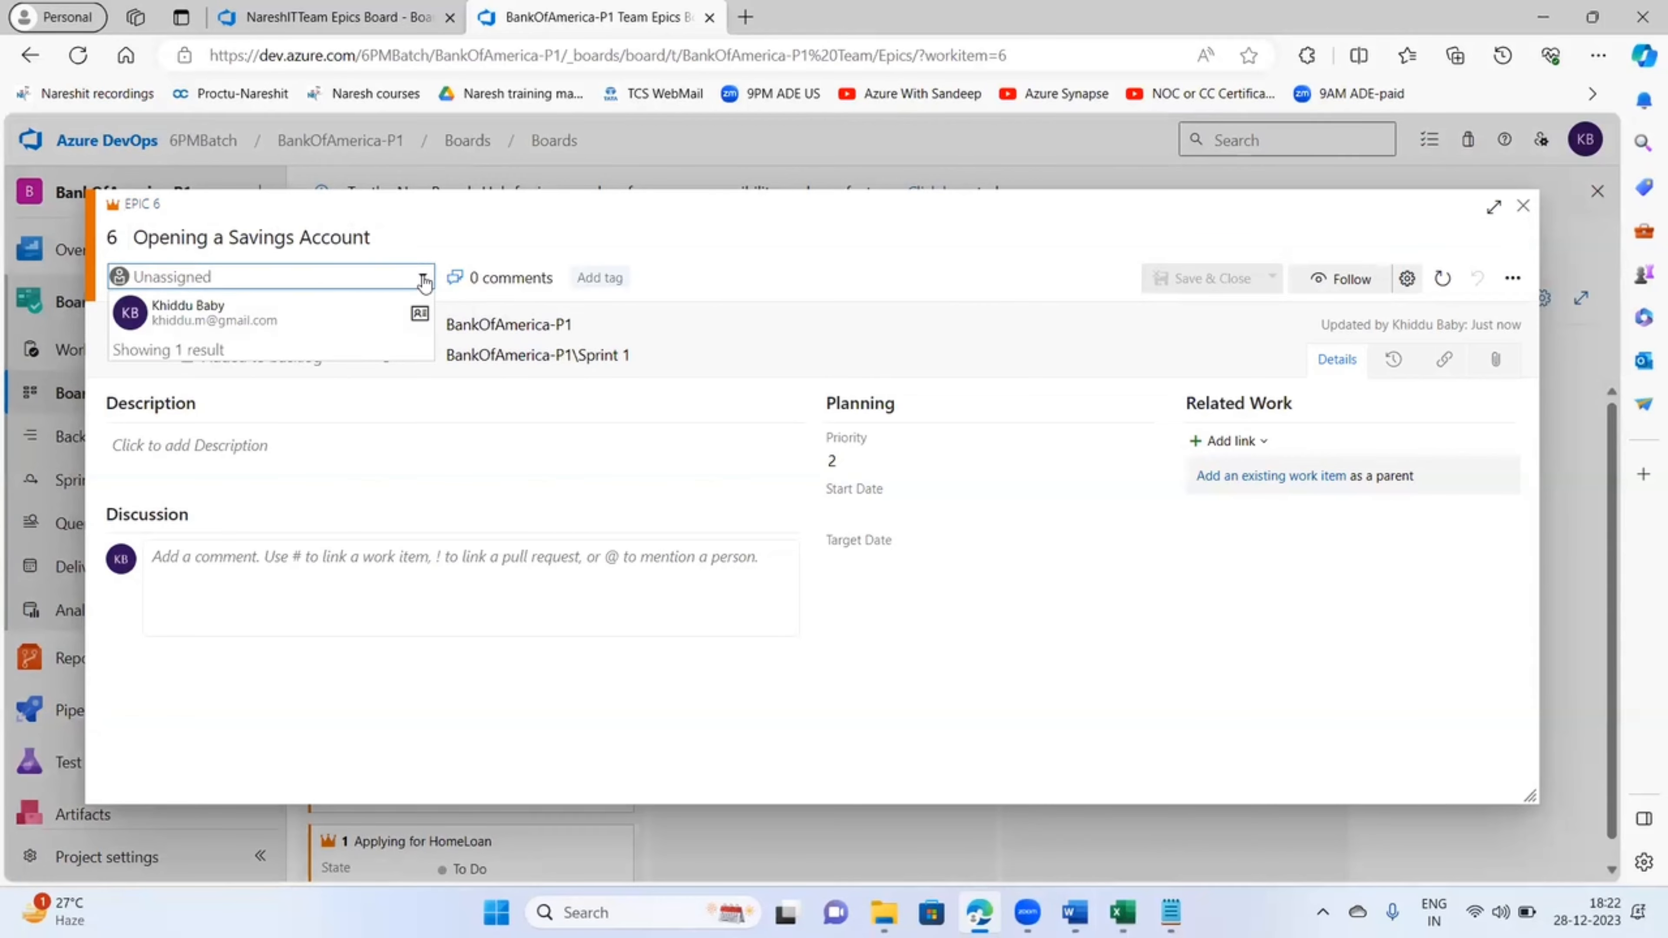
{"action": "left_click", "coordinate": [226, 322]}
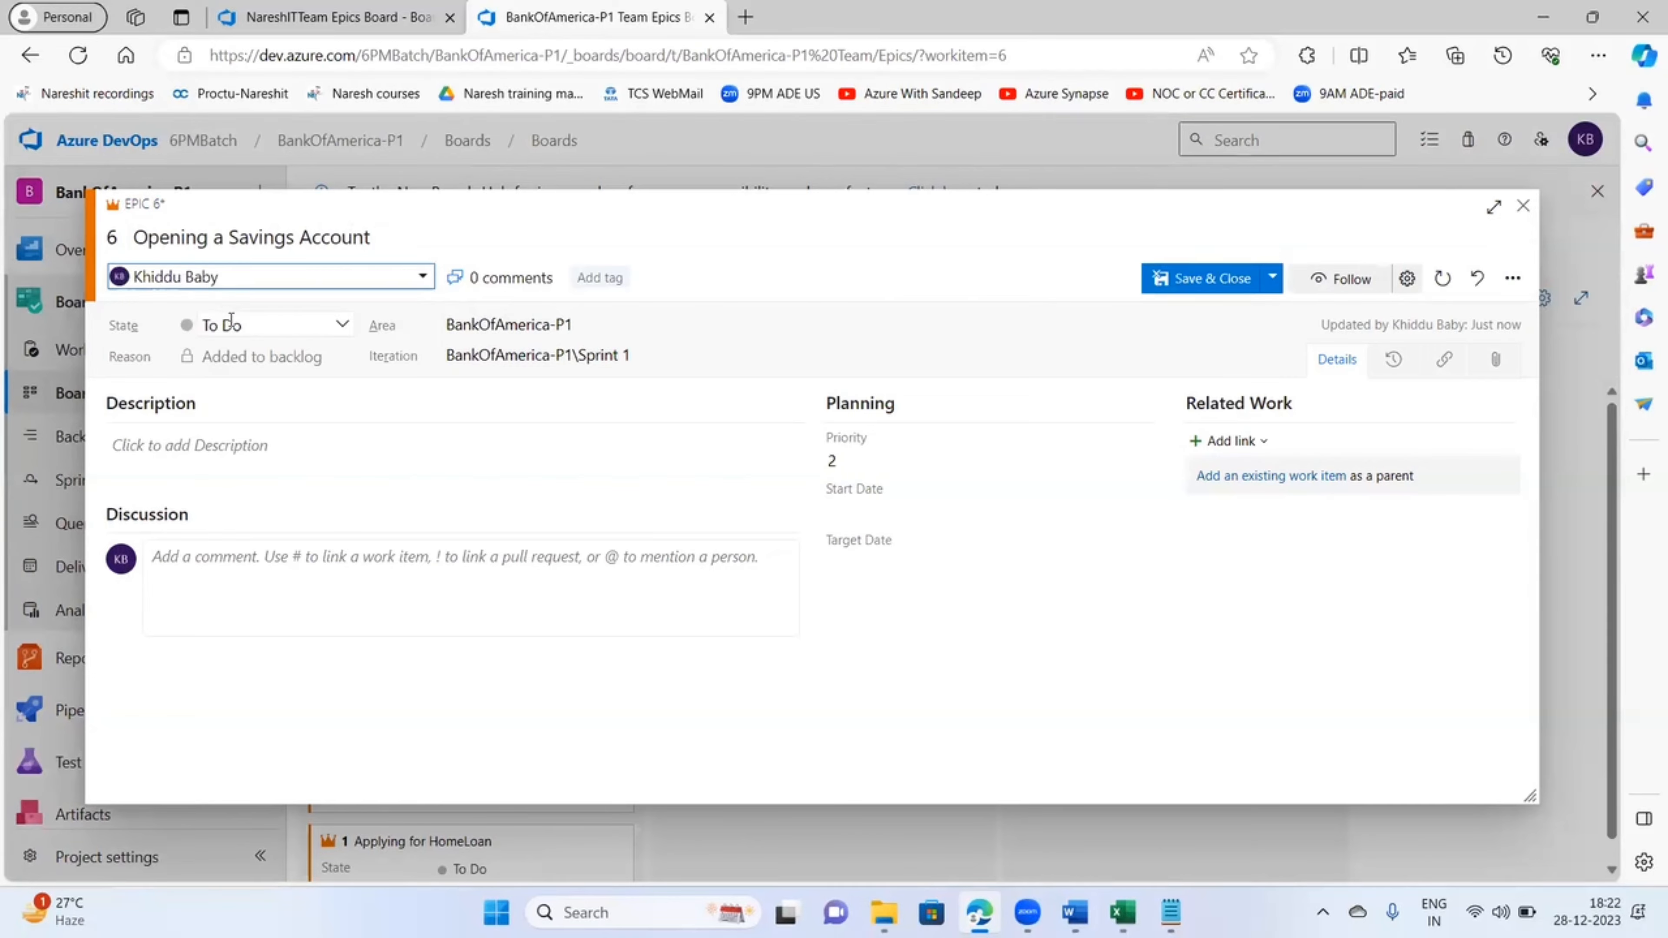
{"action": "left_click", "coordinate": [422, 279]}
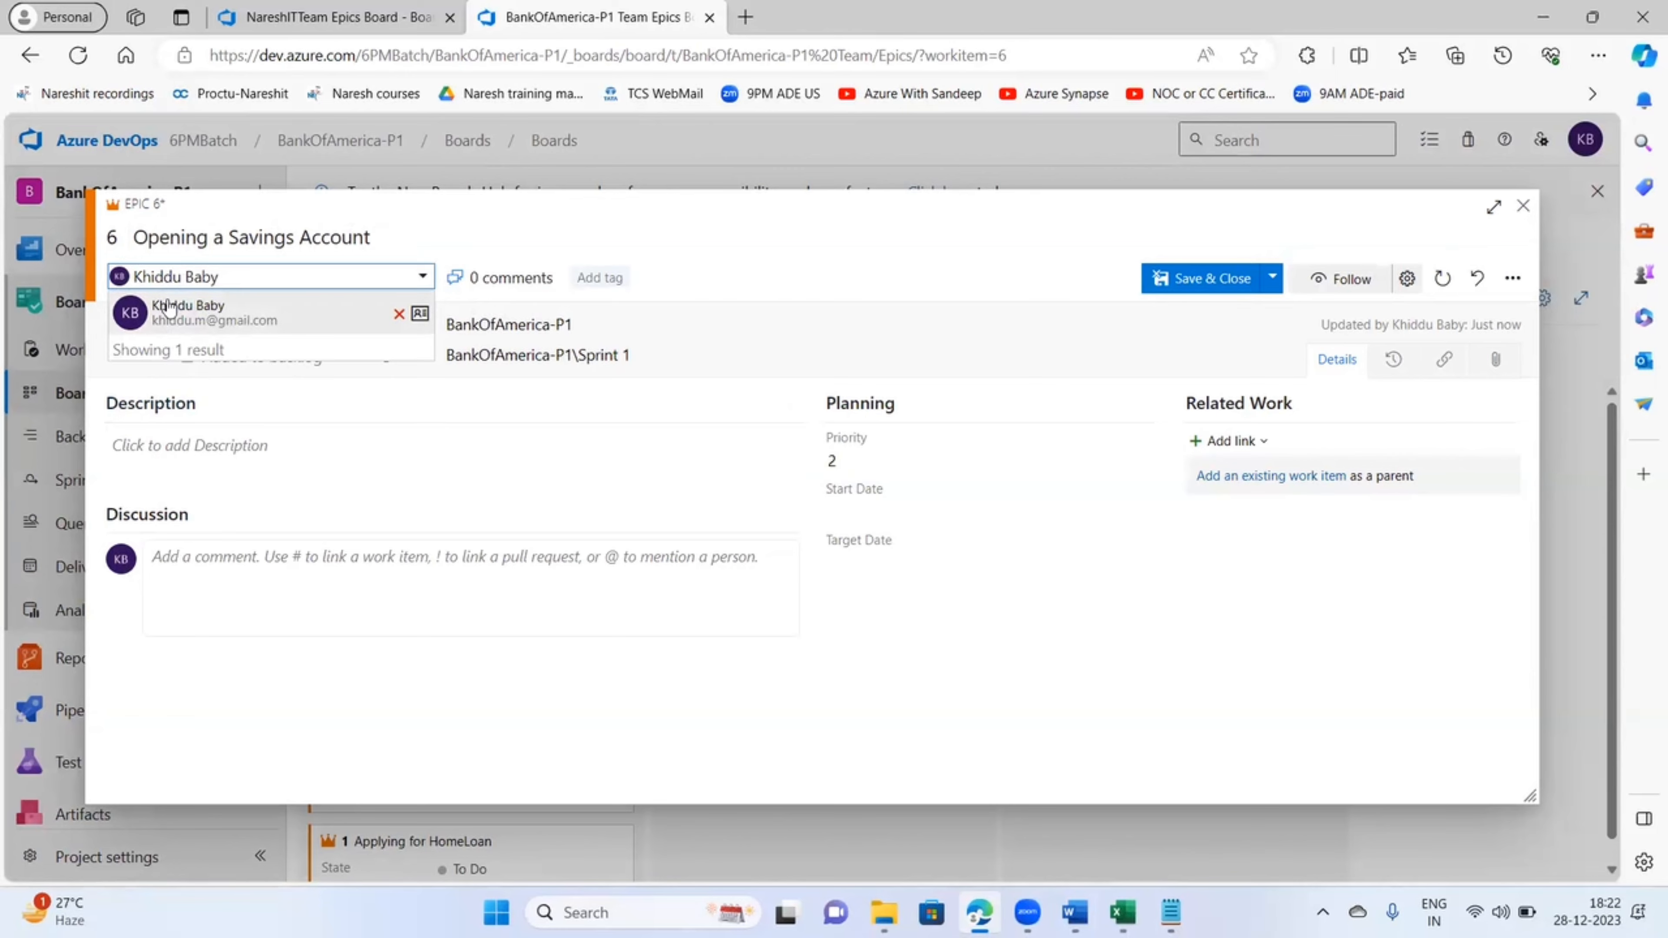
{"action": "left_click", "coordinate": [216, 314]}
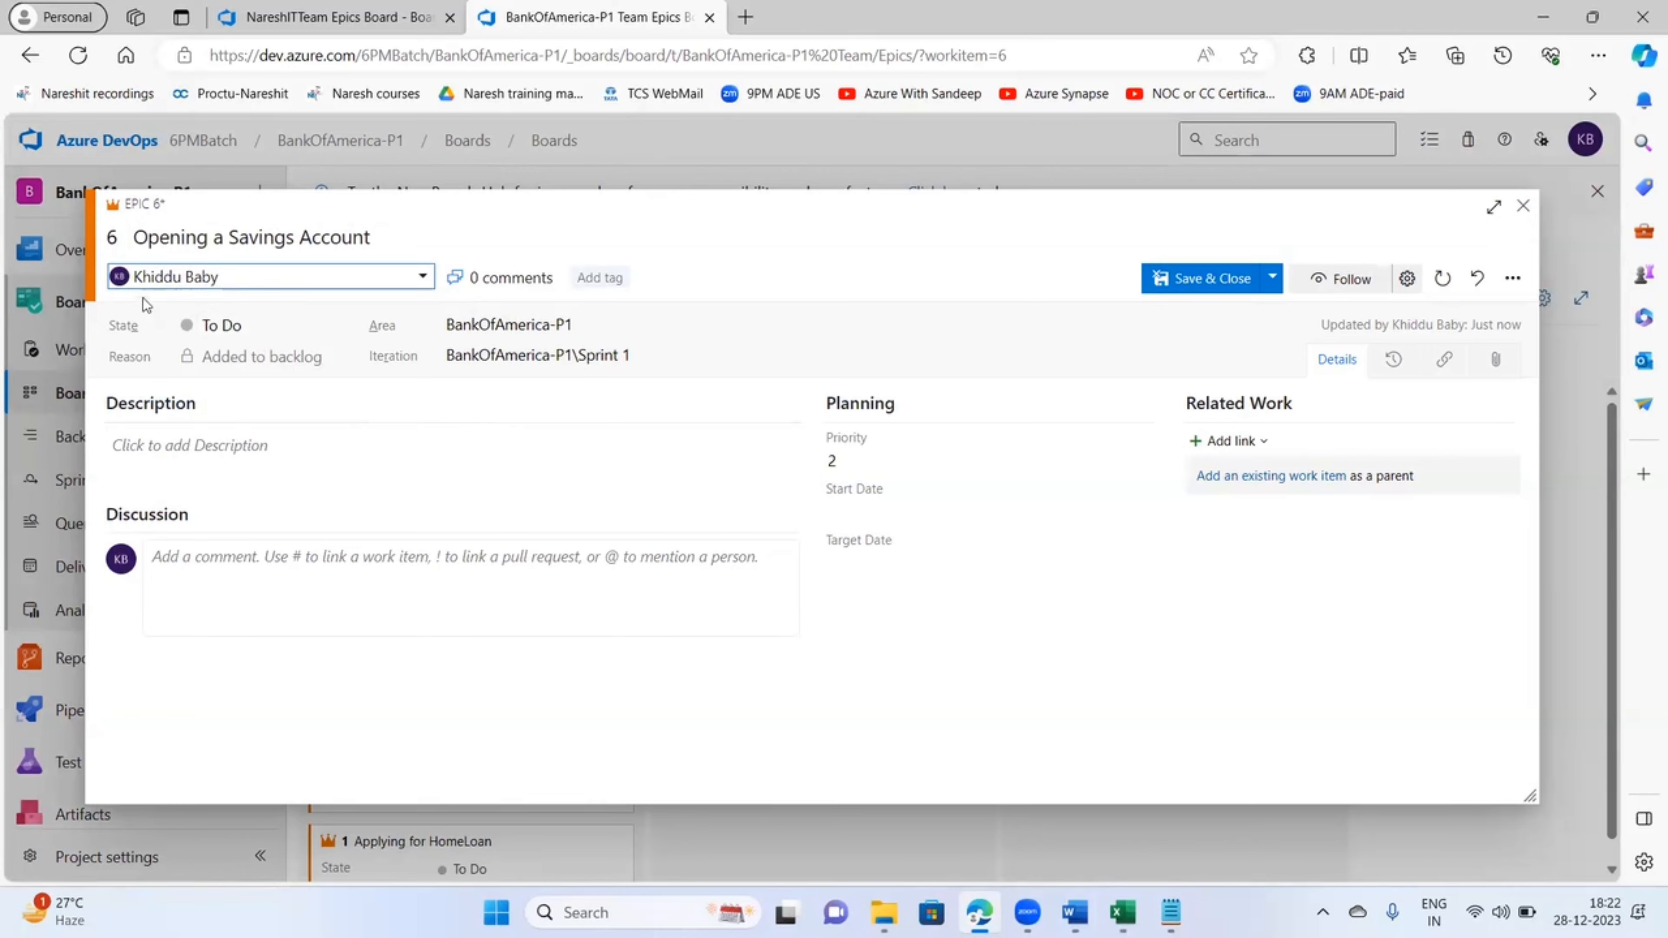
{"action": "left_click", "coordinate": [342, 326]}
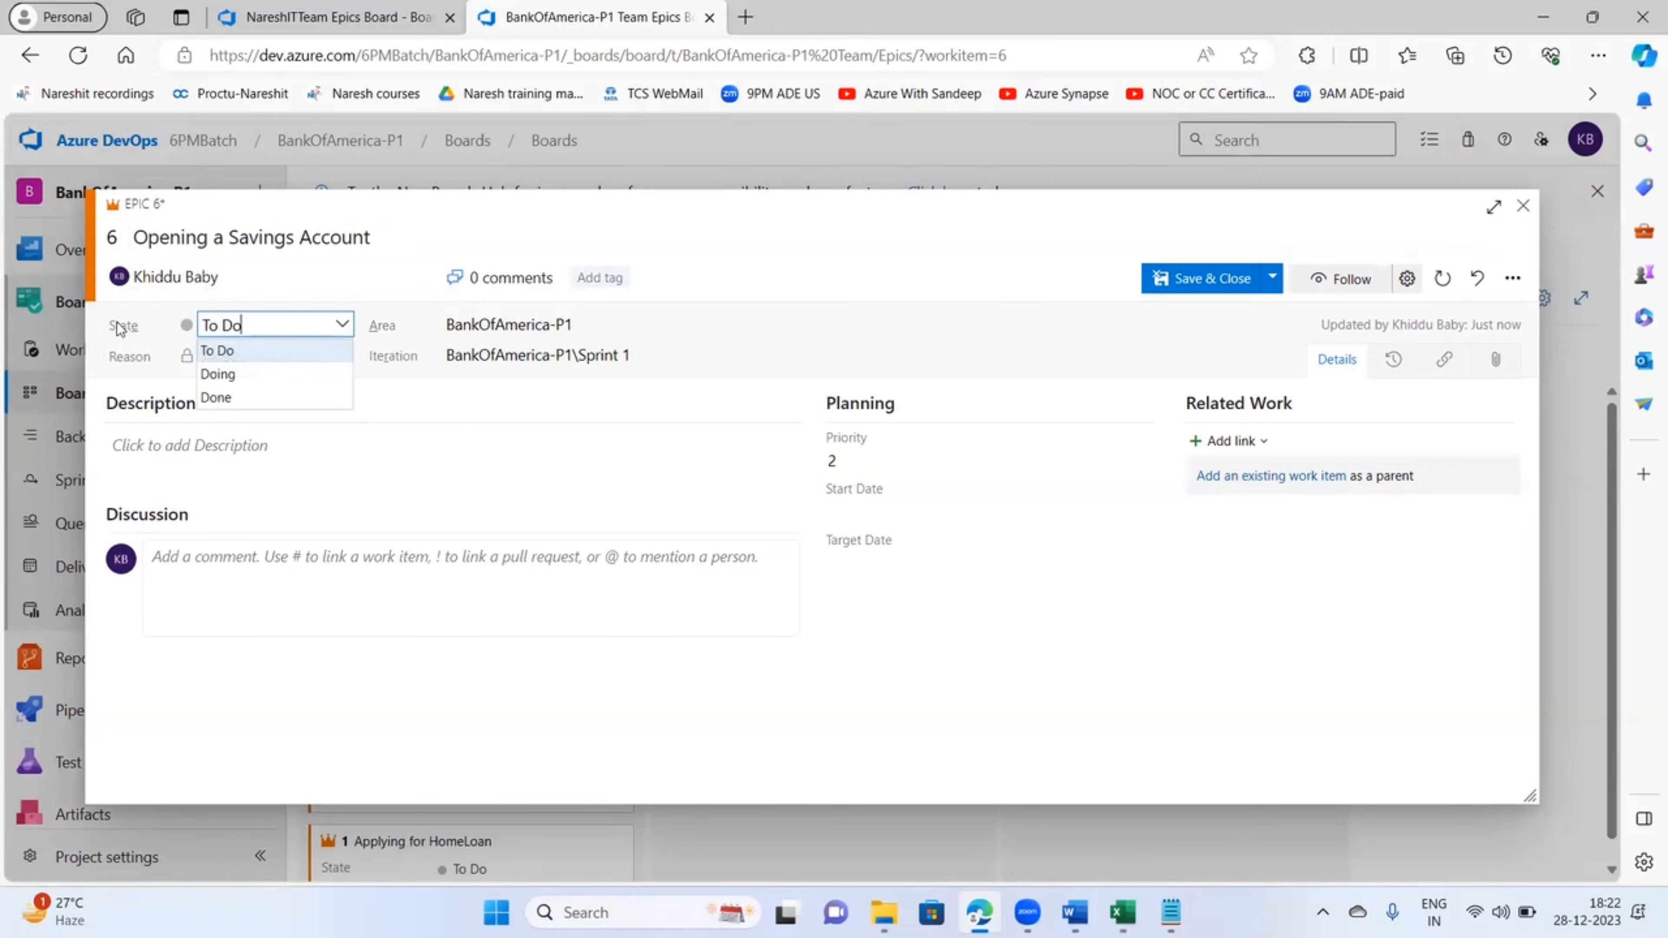
{"action": "left_click", "coordinate": [218, 374]}
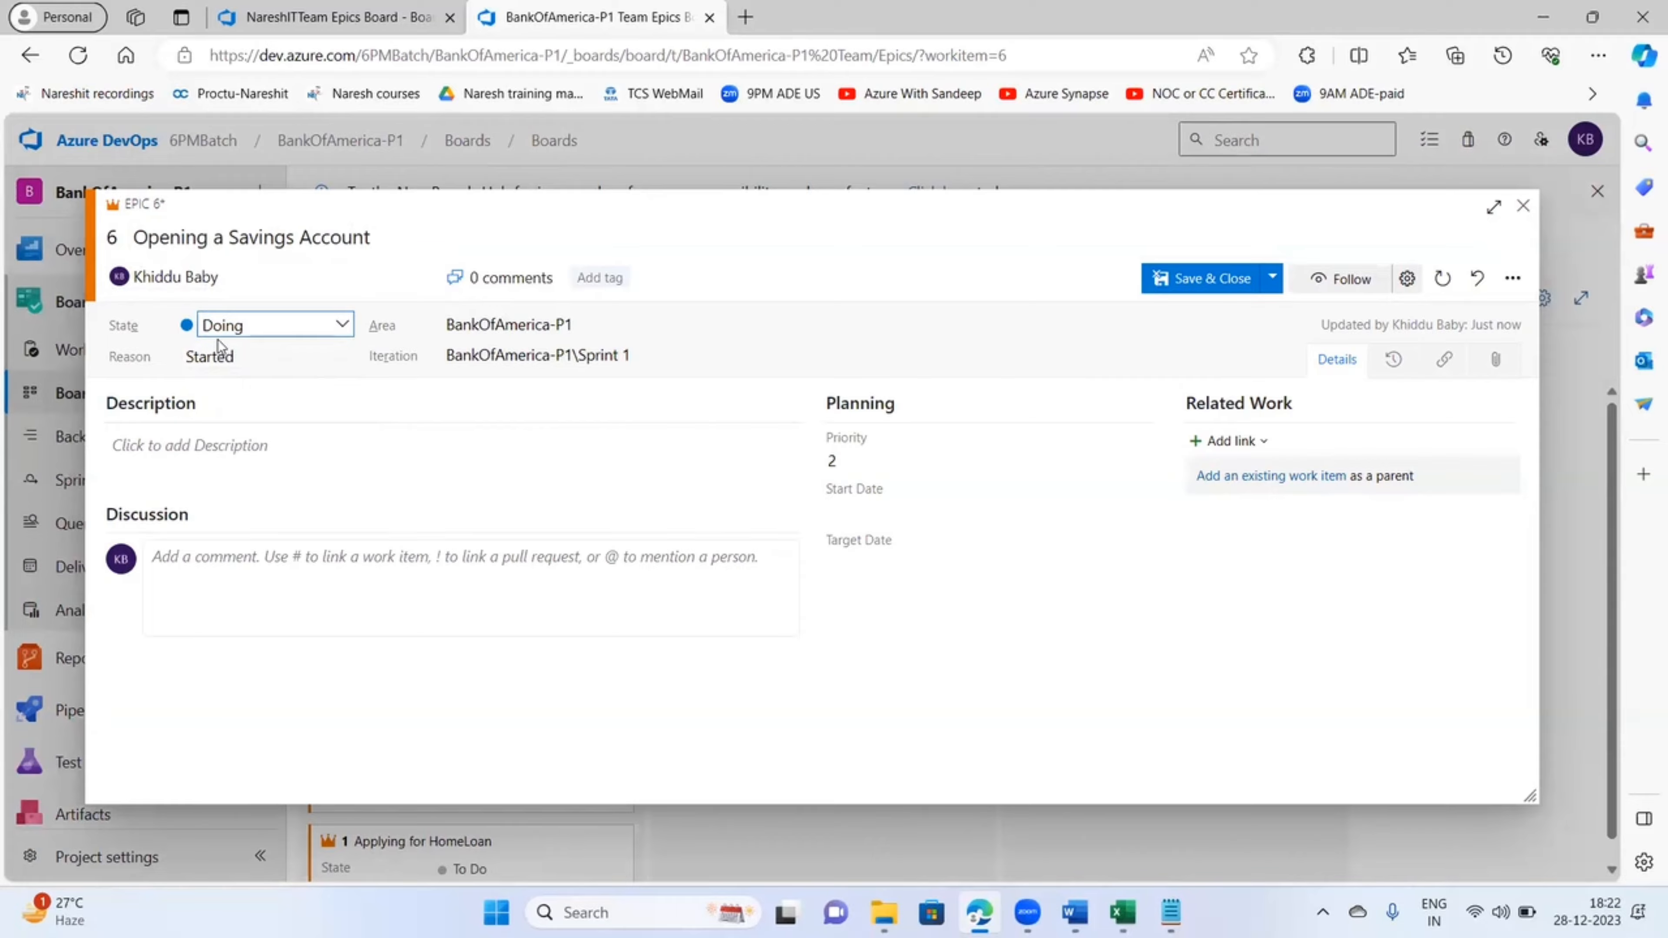
- Choose Doing as the state of the "Opening a Savings Account" epic, then save and close it
{"action": "left_click", "coordinate": [242, 324]}
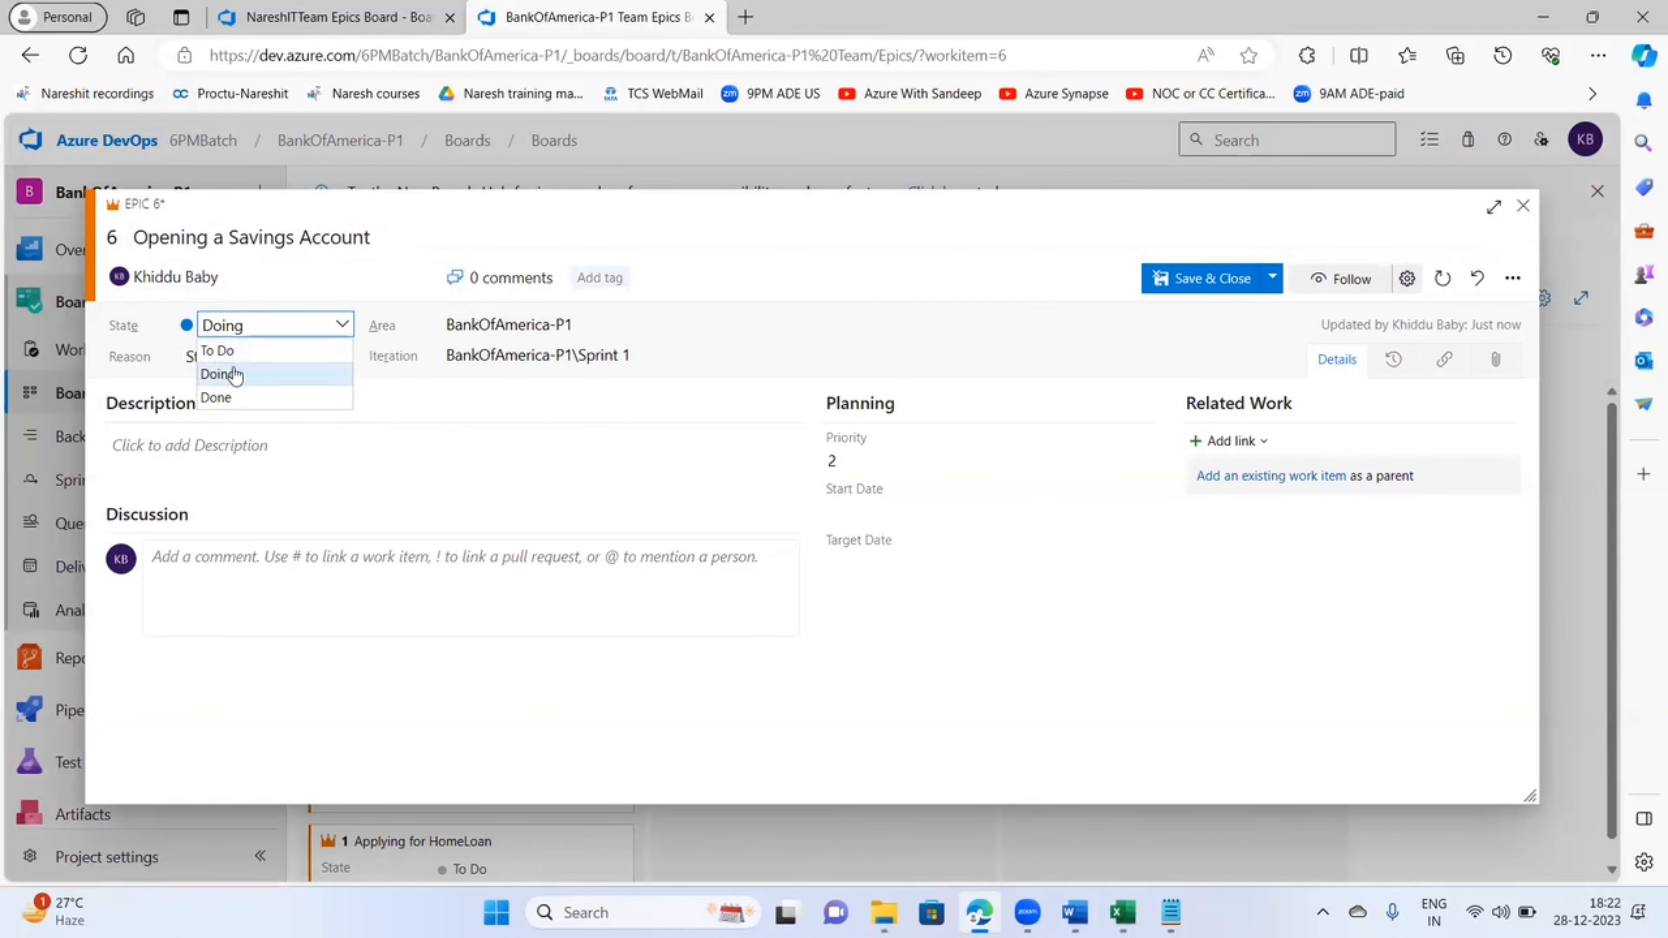
{"action": "left_click", "coordinate": [224, 373]}
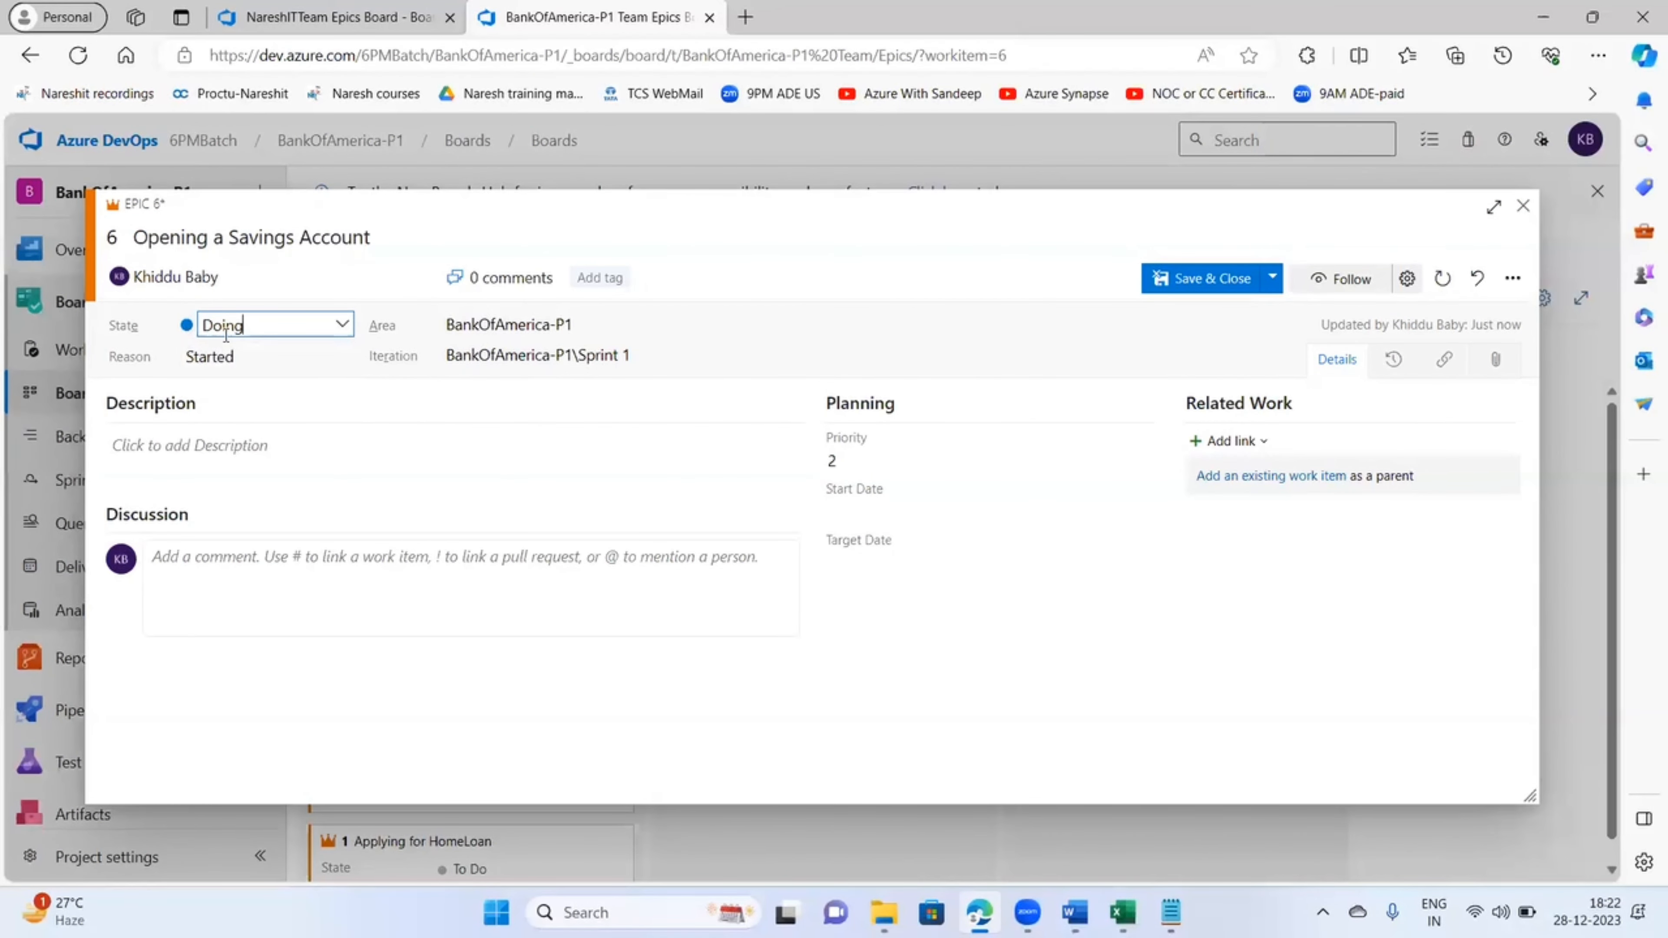
{"action": "left_click", "coordinate": [1202, 278]}
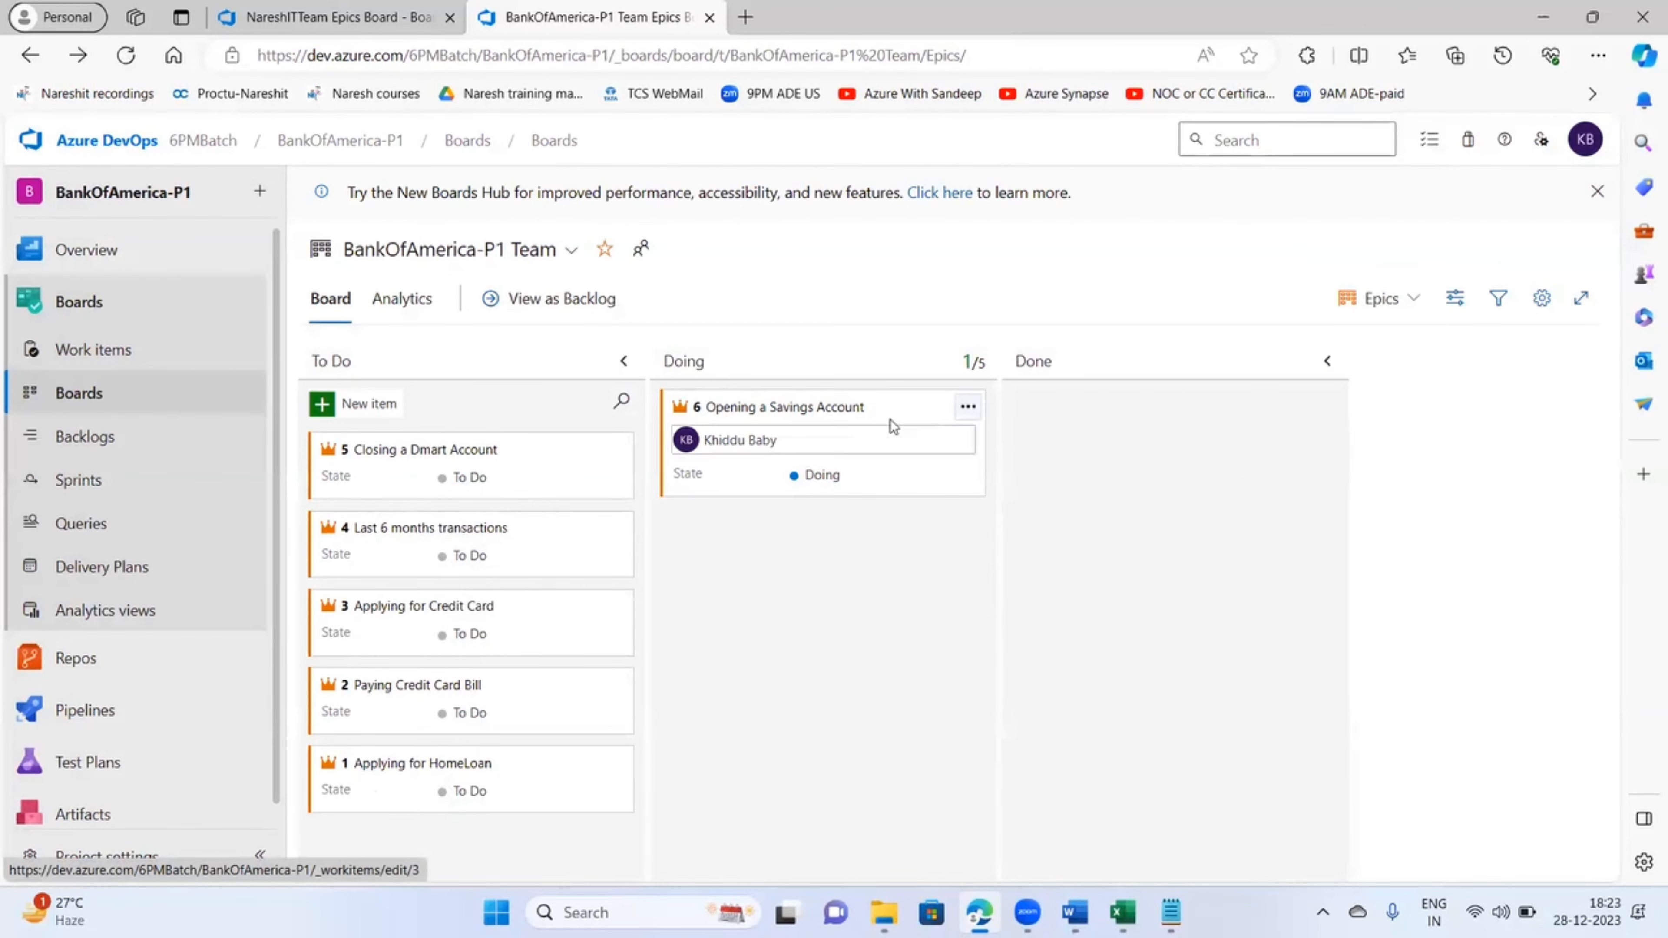
- Reopen the "Opening a Savings Account" epic, set its state to Done and save it
{"action": "left_click", "coordinate": [815, 409]}
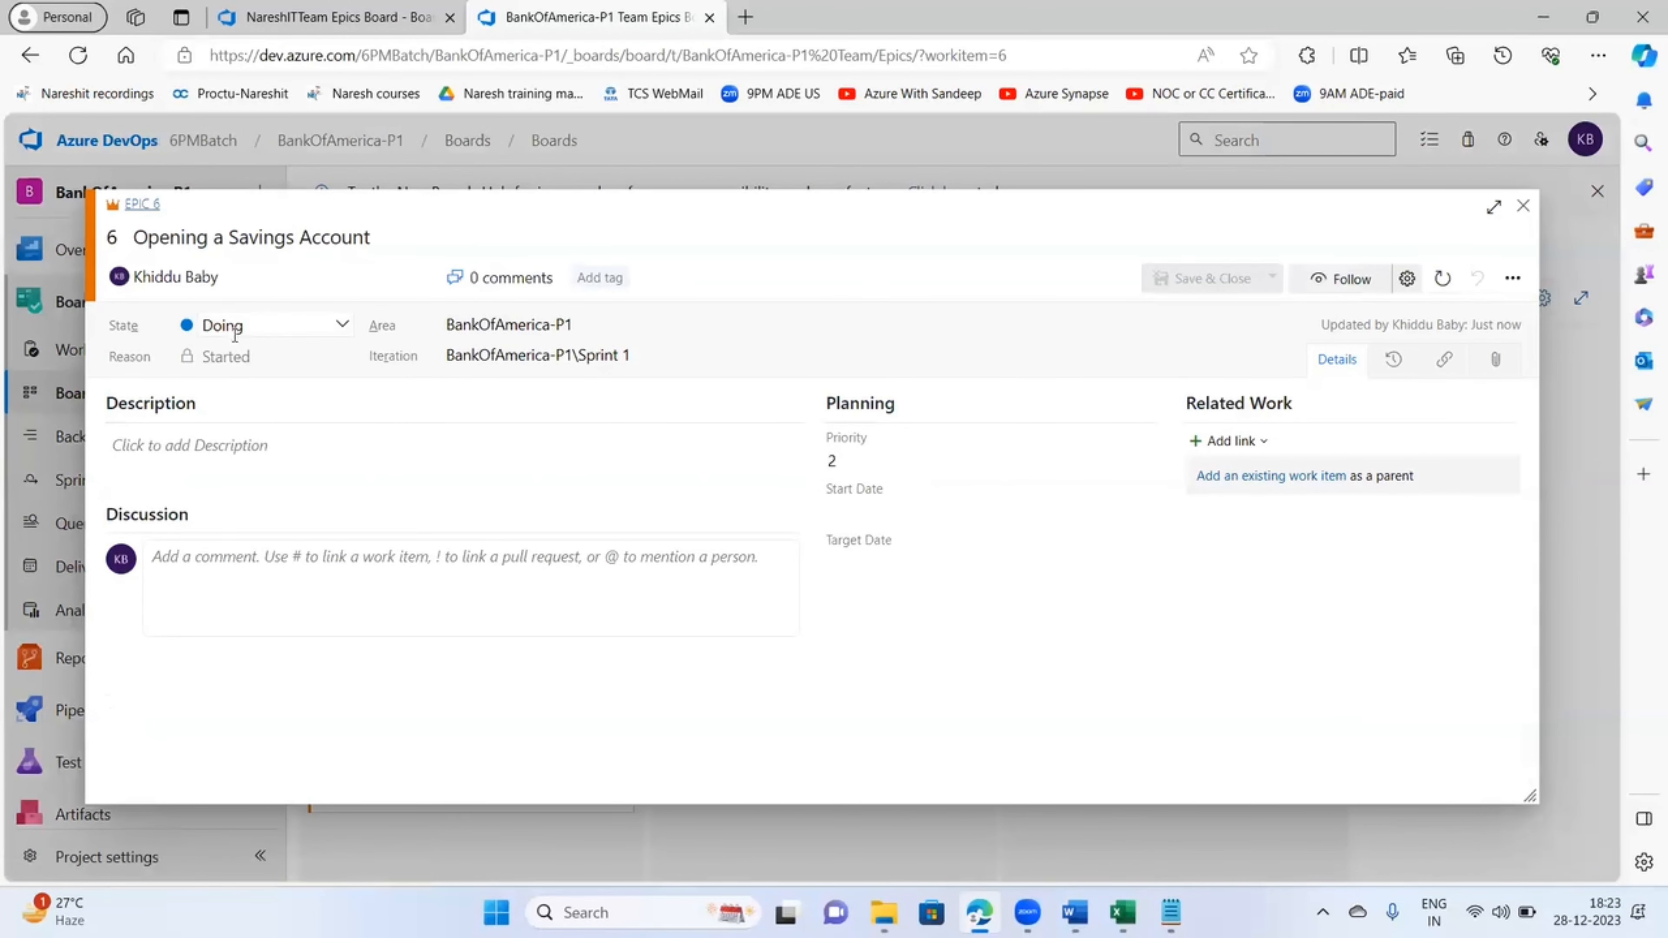
{"action": "left_click", "coordinate": [222, 325]}
{"action": "left_click", "coordinate": [220, 398]}
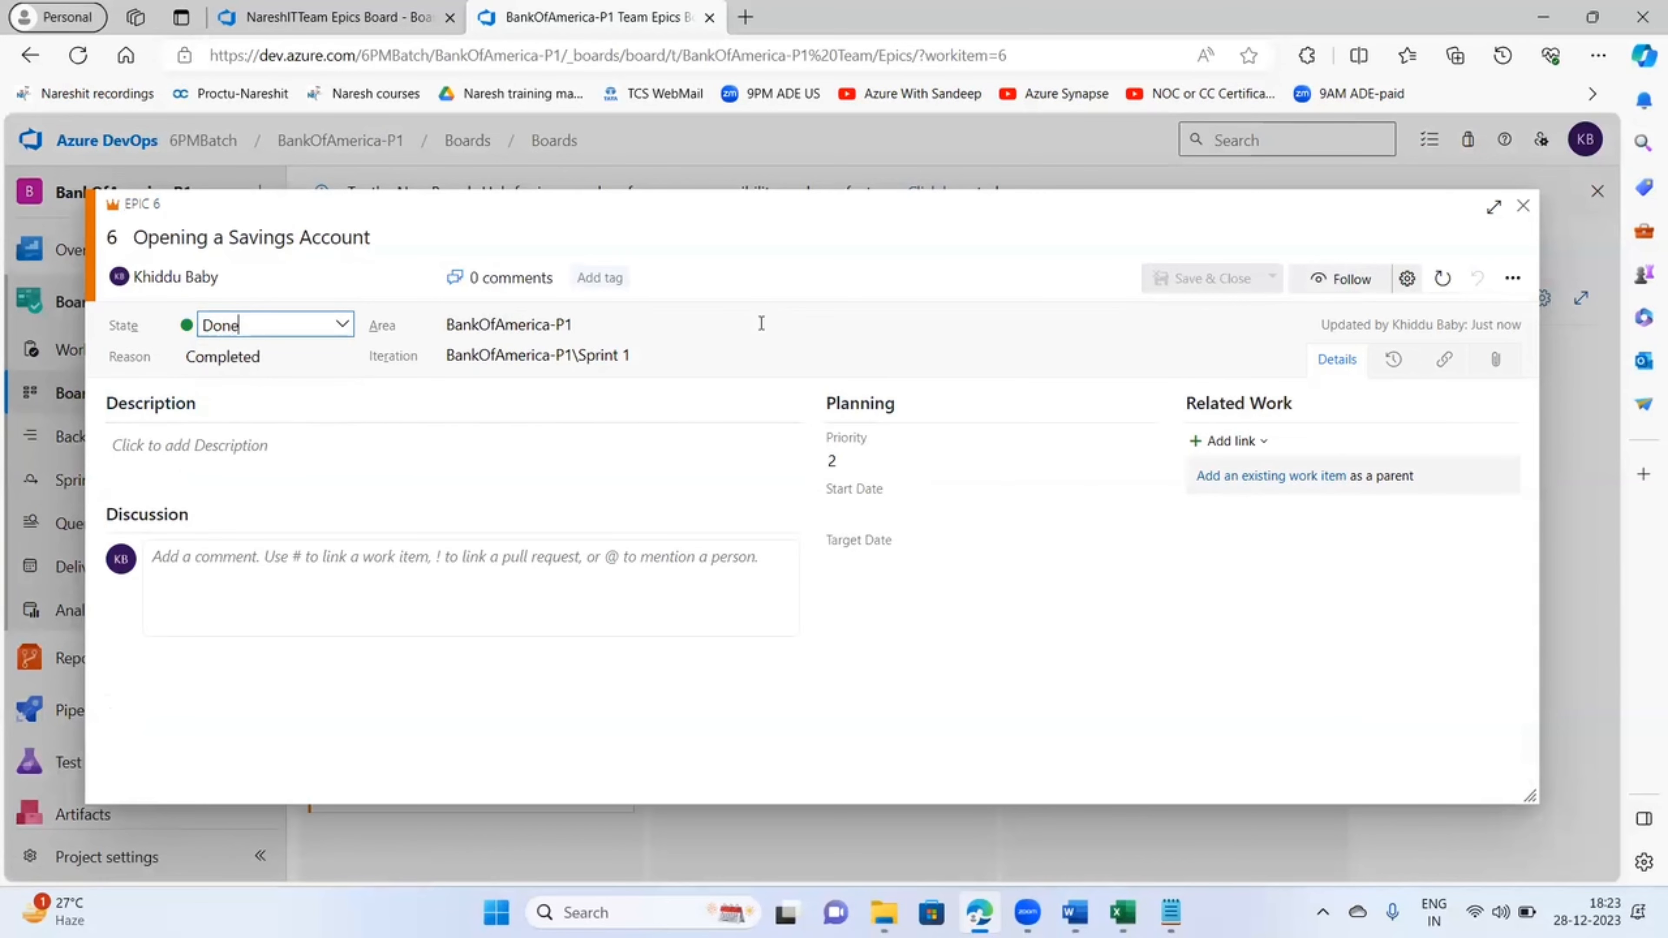
{"action": "left_click", "coordinate": [1184, 290]}
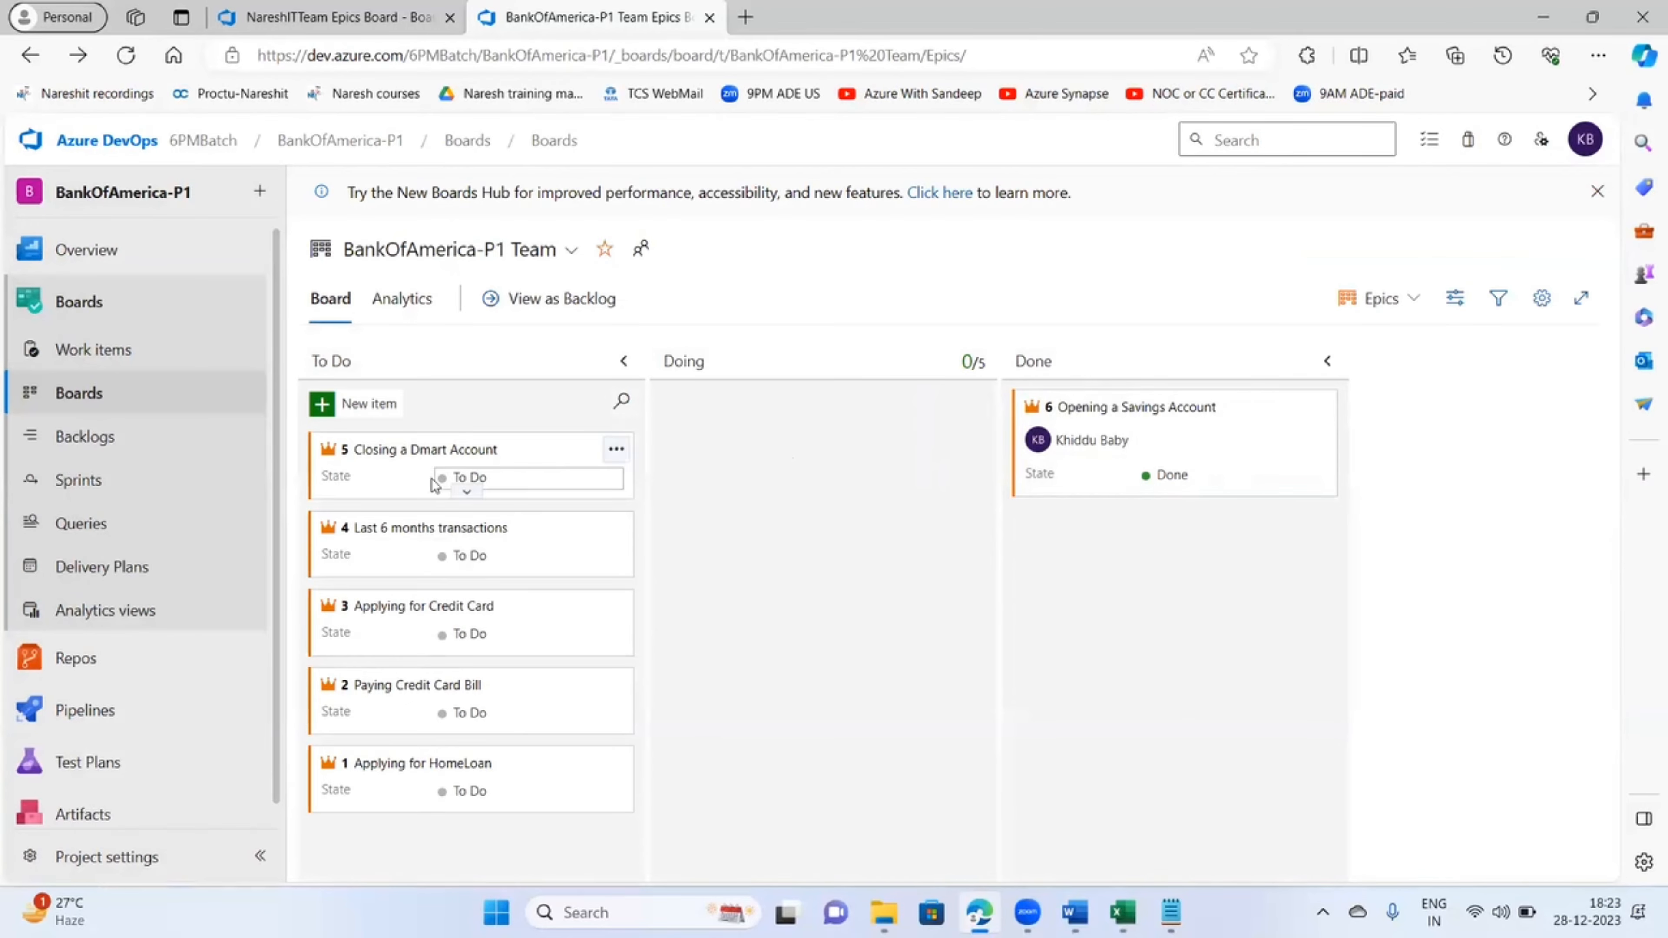
- Move "Closing a Dmart Account" to the Done column, and "Last 6 months transactions" and "Paying Credit Card Bill" to the Doing column
{"action": "left_click_drag", "start_coordinate": [499, 458], "coordinate": [1257, 571]}
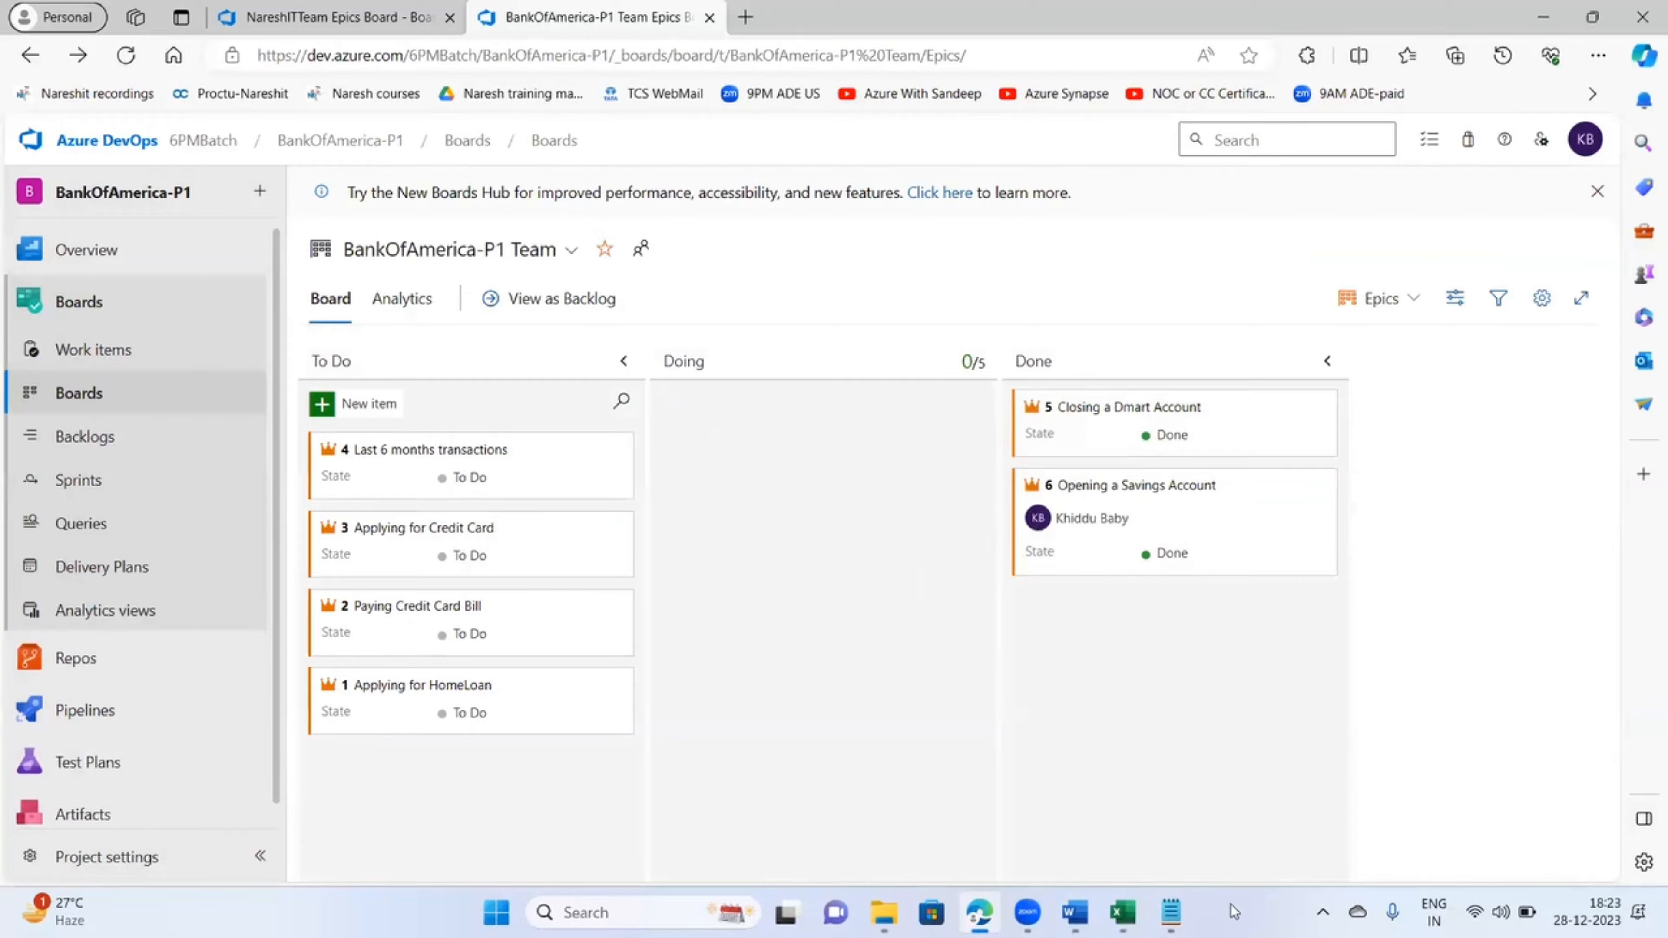
{"action": "left_click_drag", "start_coordinate": [521, 467], "coordinate": [847, 447]}
{"action": "left_click_drag", "start_coordinate": [531, 539], "coordinate": [844, 565]}
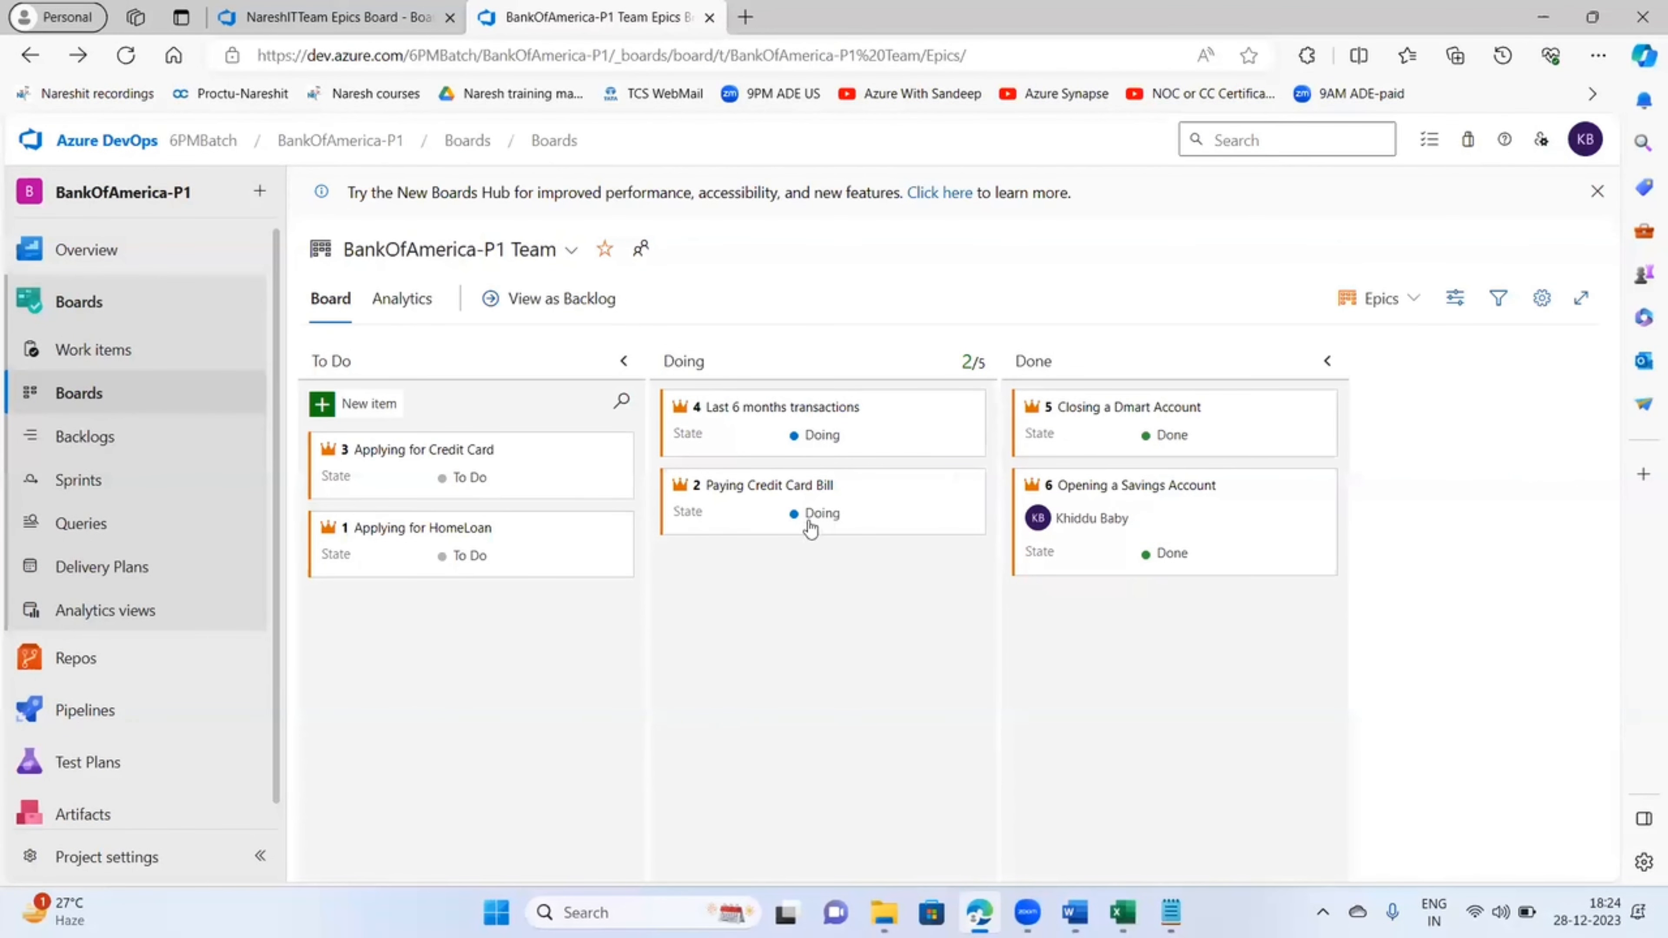
- Open the "Last 6 months transactions" epic, check which users it can be assigned to, and close it without changes
{"action": "left_click", "coordinate": [772, 416]}
{"action": "left_click", "coordinate": [180, 279]}
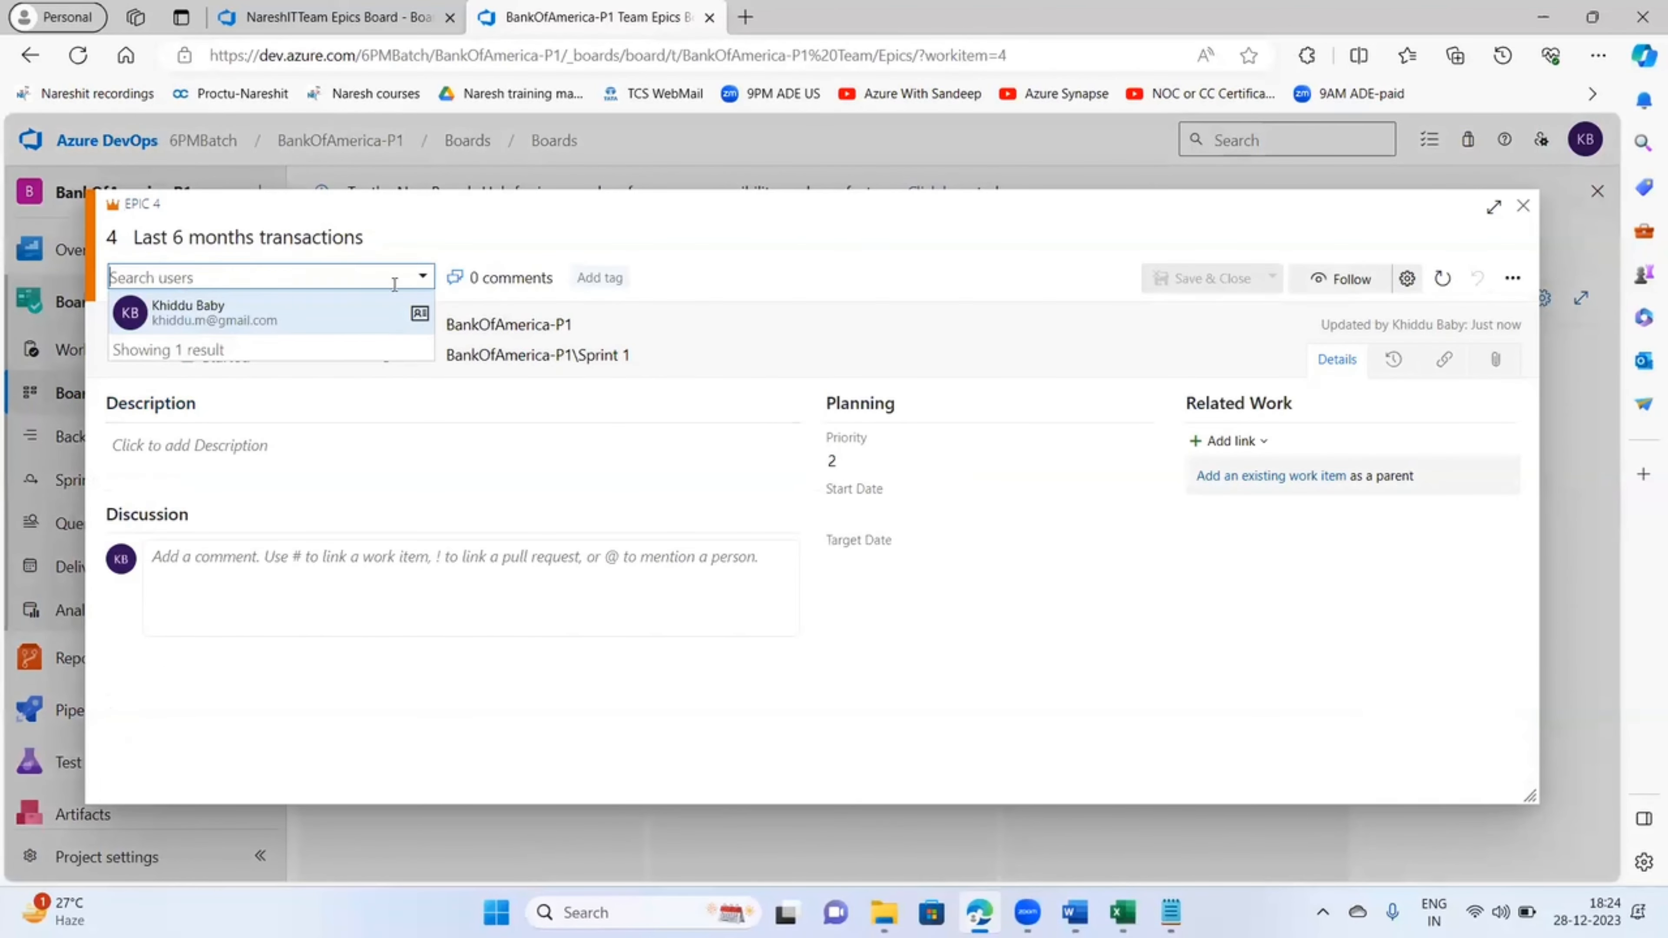
{"action": "left_click", "coordinate": [354, 757]}
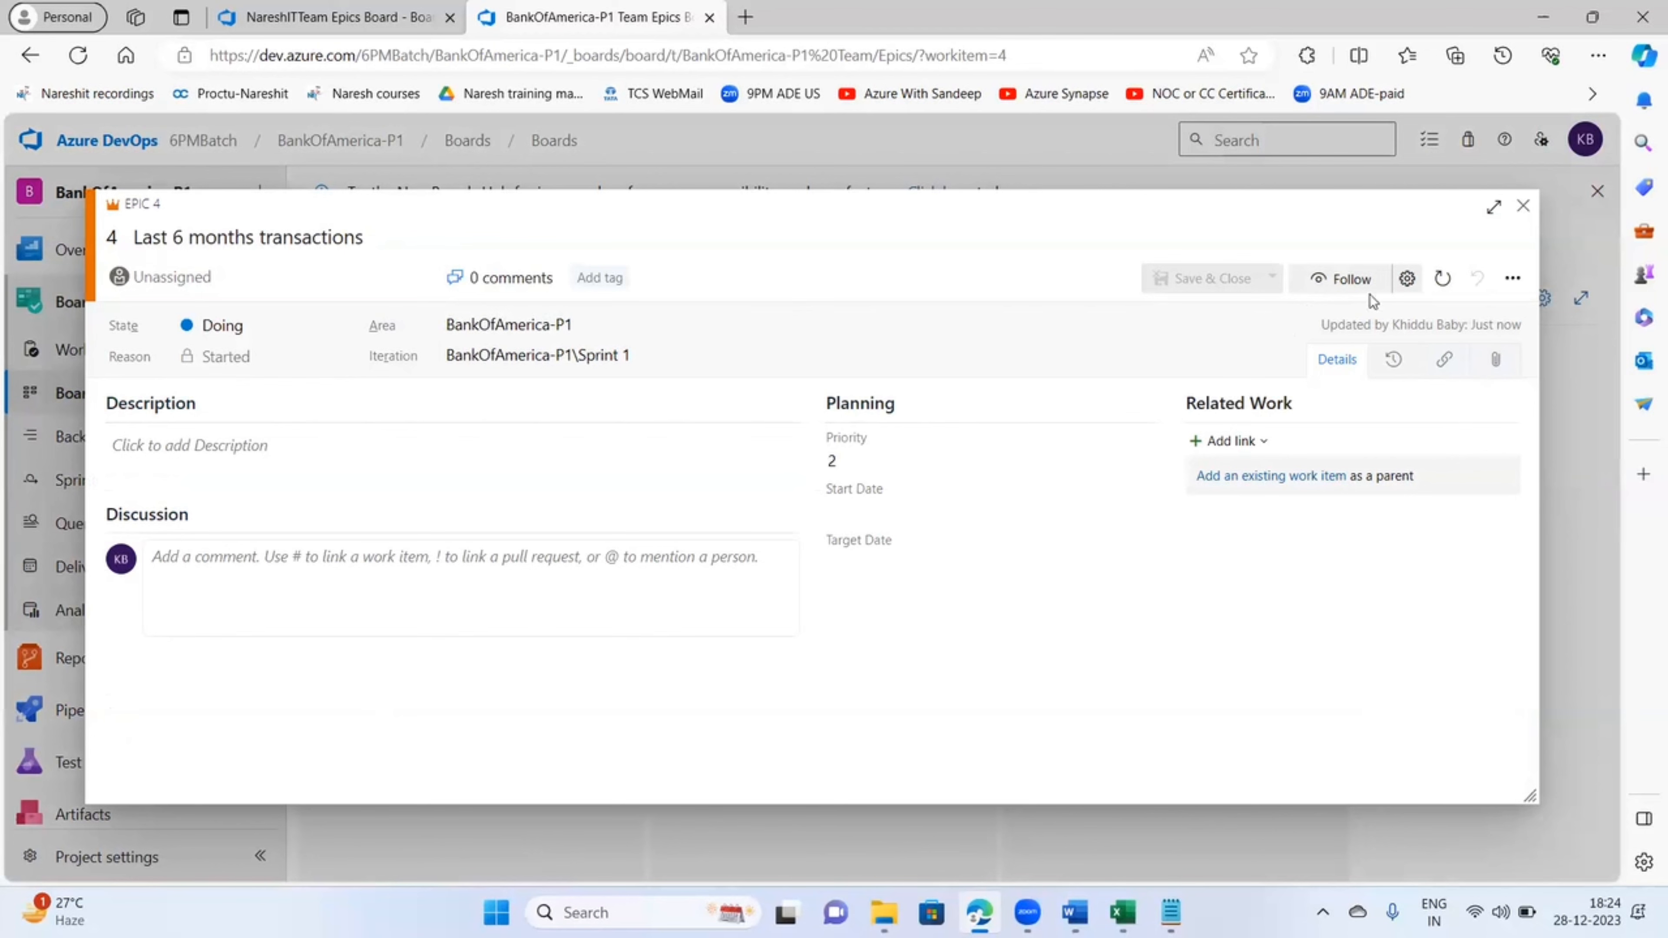
{"action": "left_click", "coordinate": [1523, 206]}
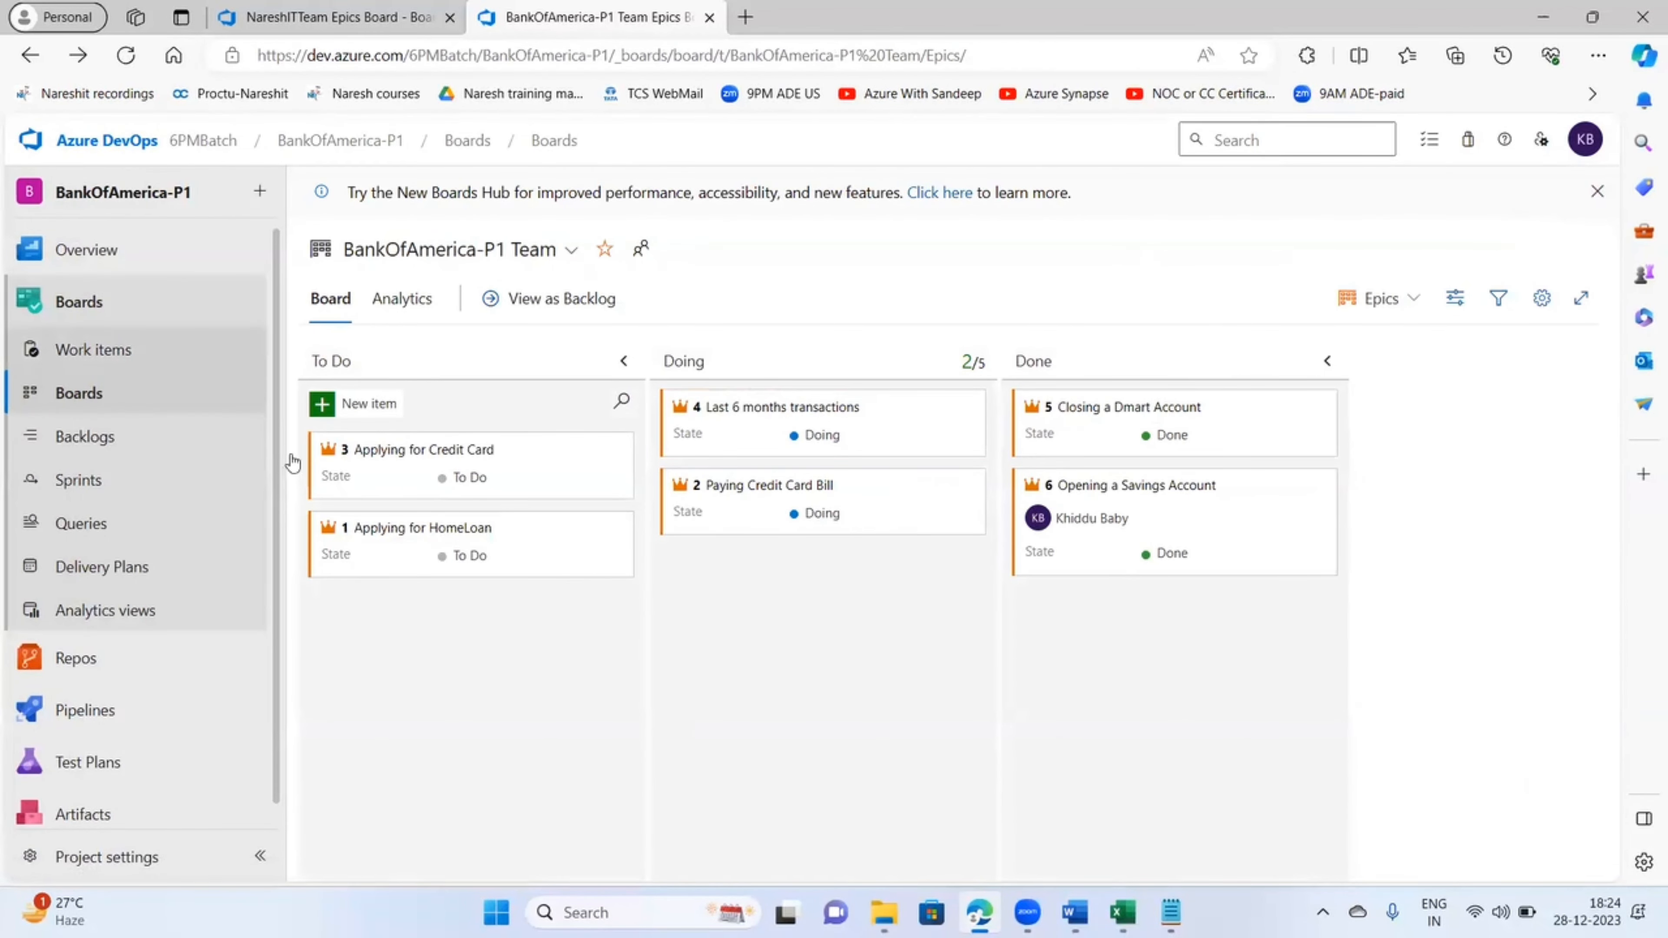
- Review the members of the NareshIT team in the BankOfAmerica-P1 project settings
{"action": "left_click", "coordinate": [100, 858]}
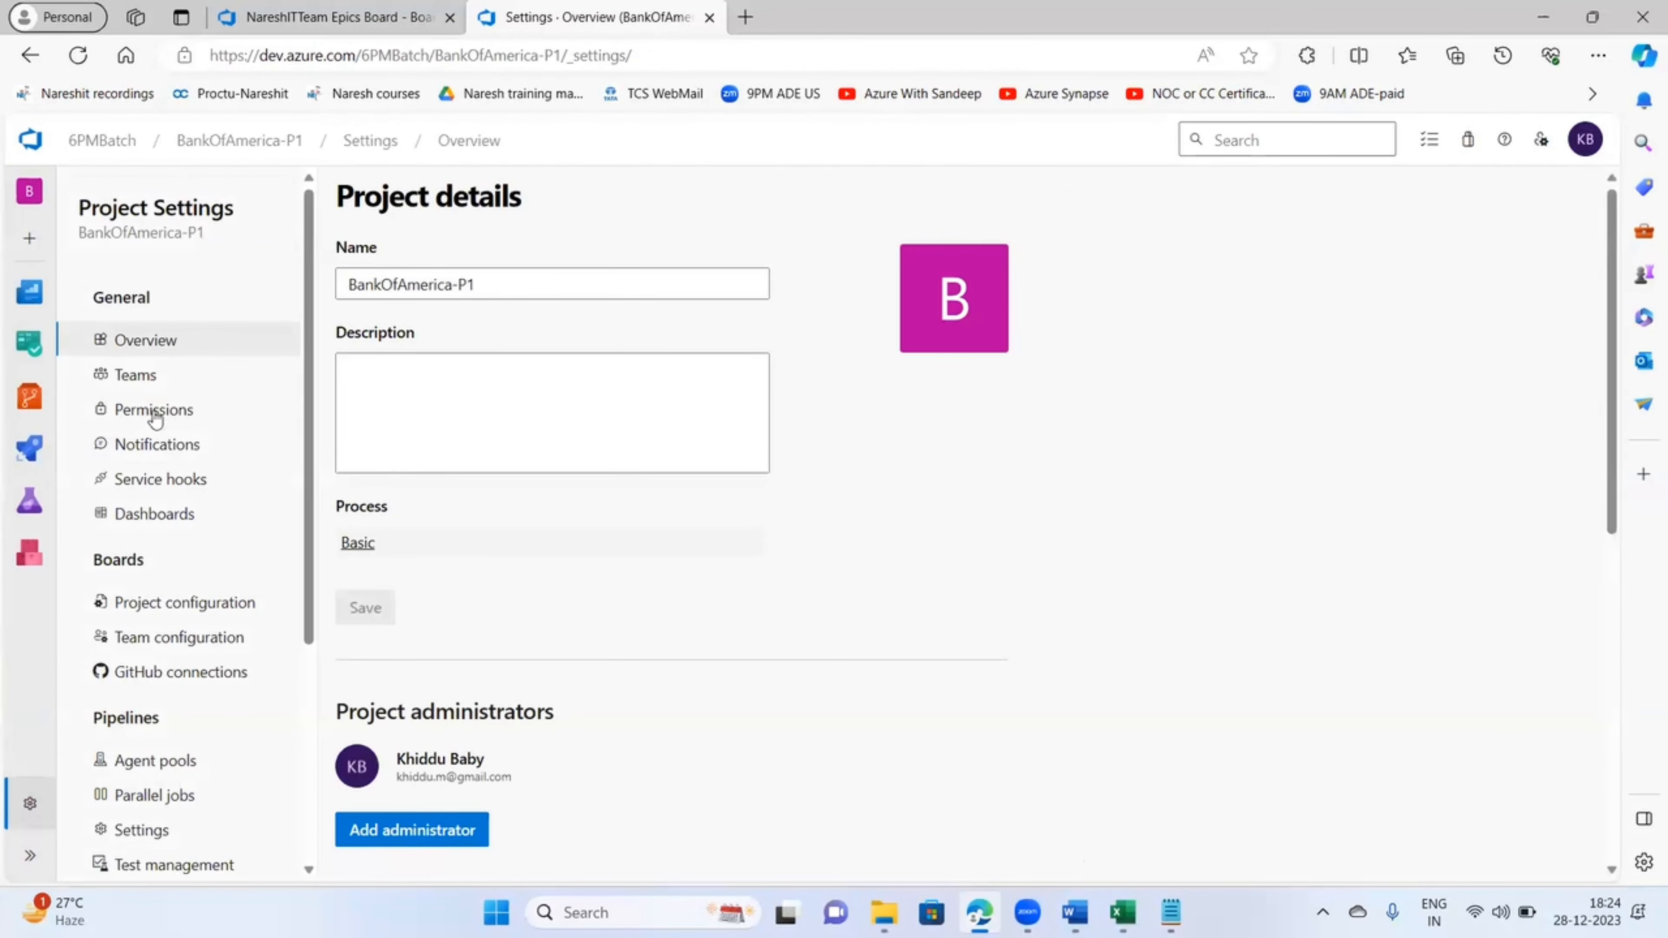
{"action": "left_click", "coordinate": [131, 376]}
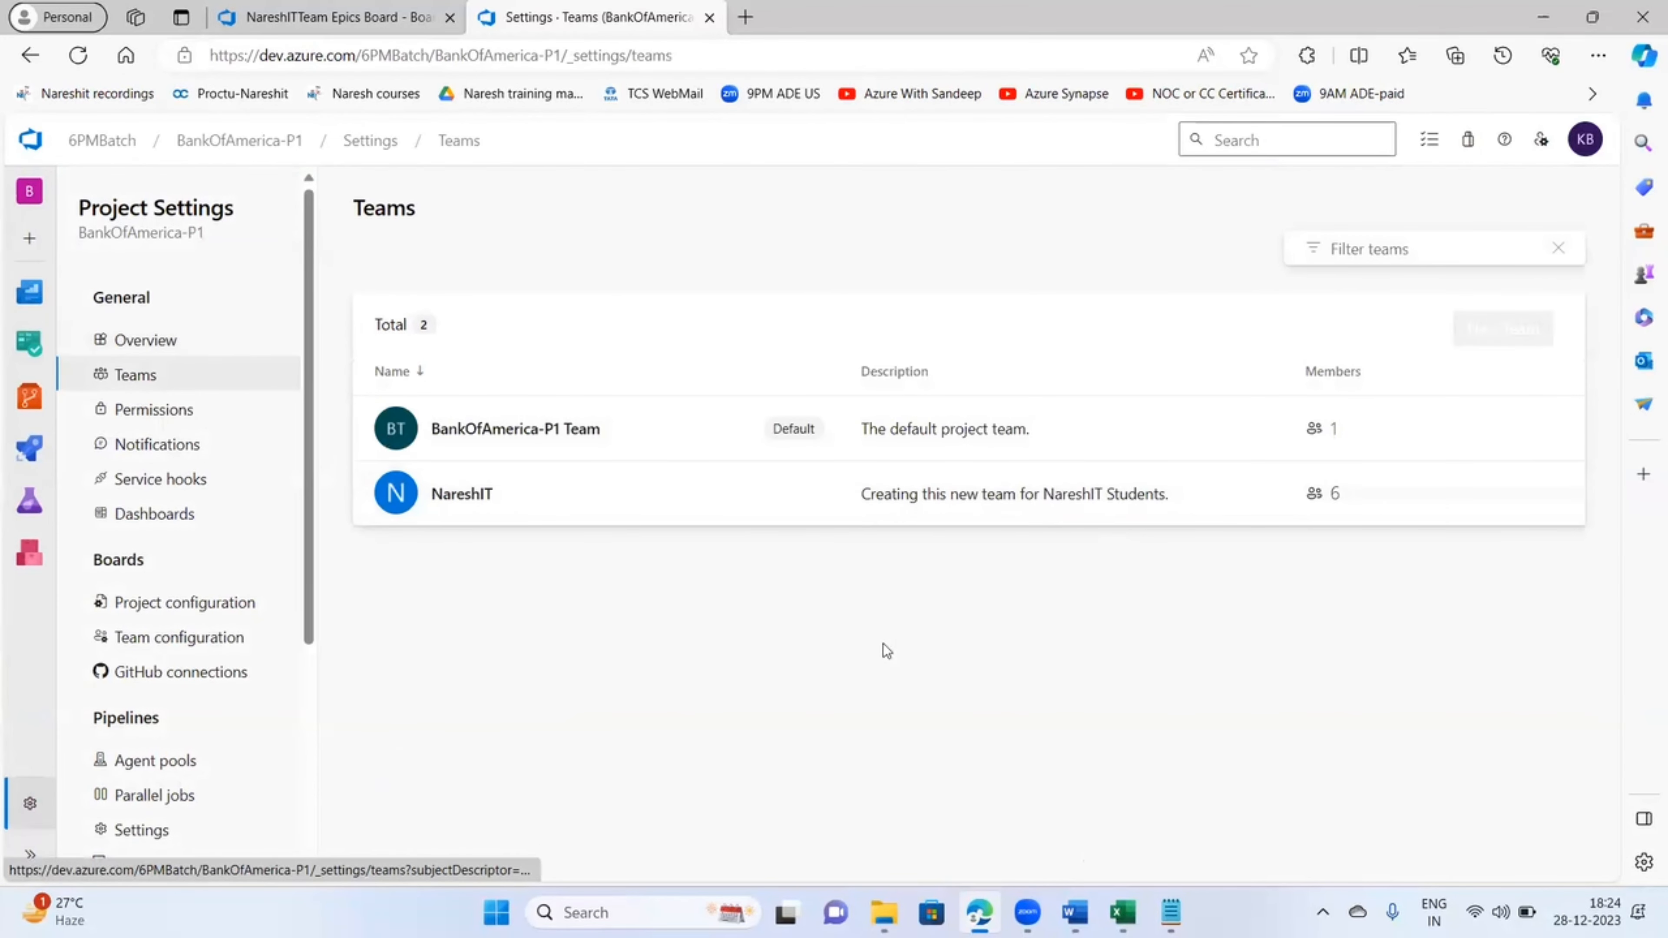
{"action": "left_click", "coordinate": [469, 494]}
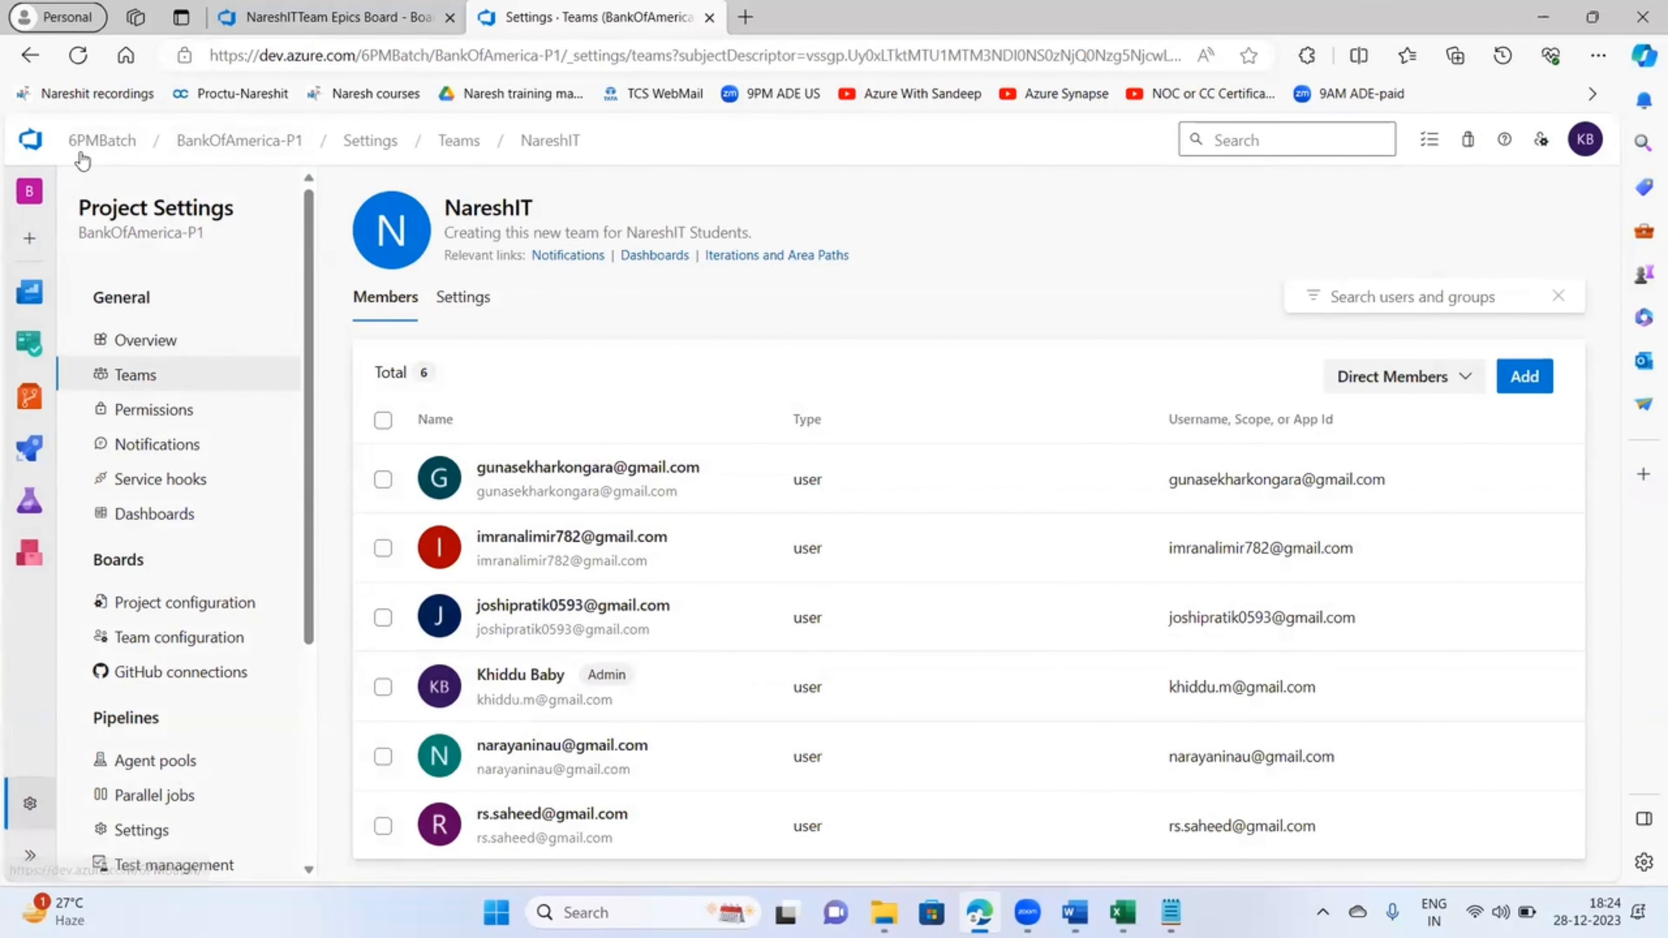
- Return to the 6PMBatch organization's project list and reopen the BankOfAmerica-P1 epics board
{"action": "left_click", "coordinate": [92, 140]}
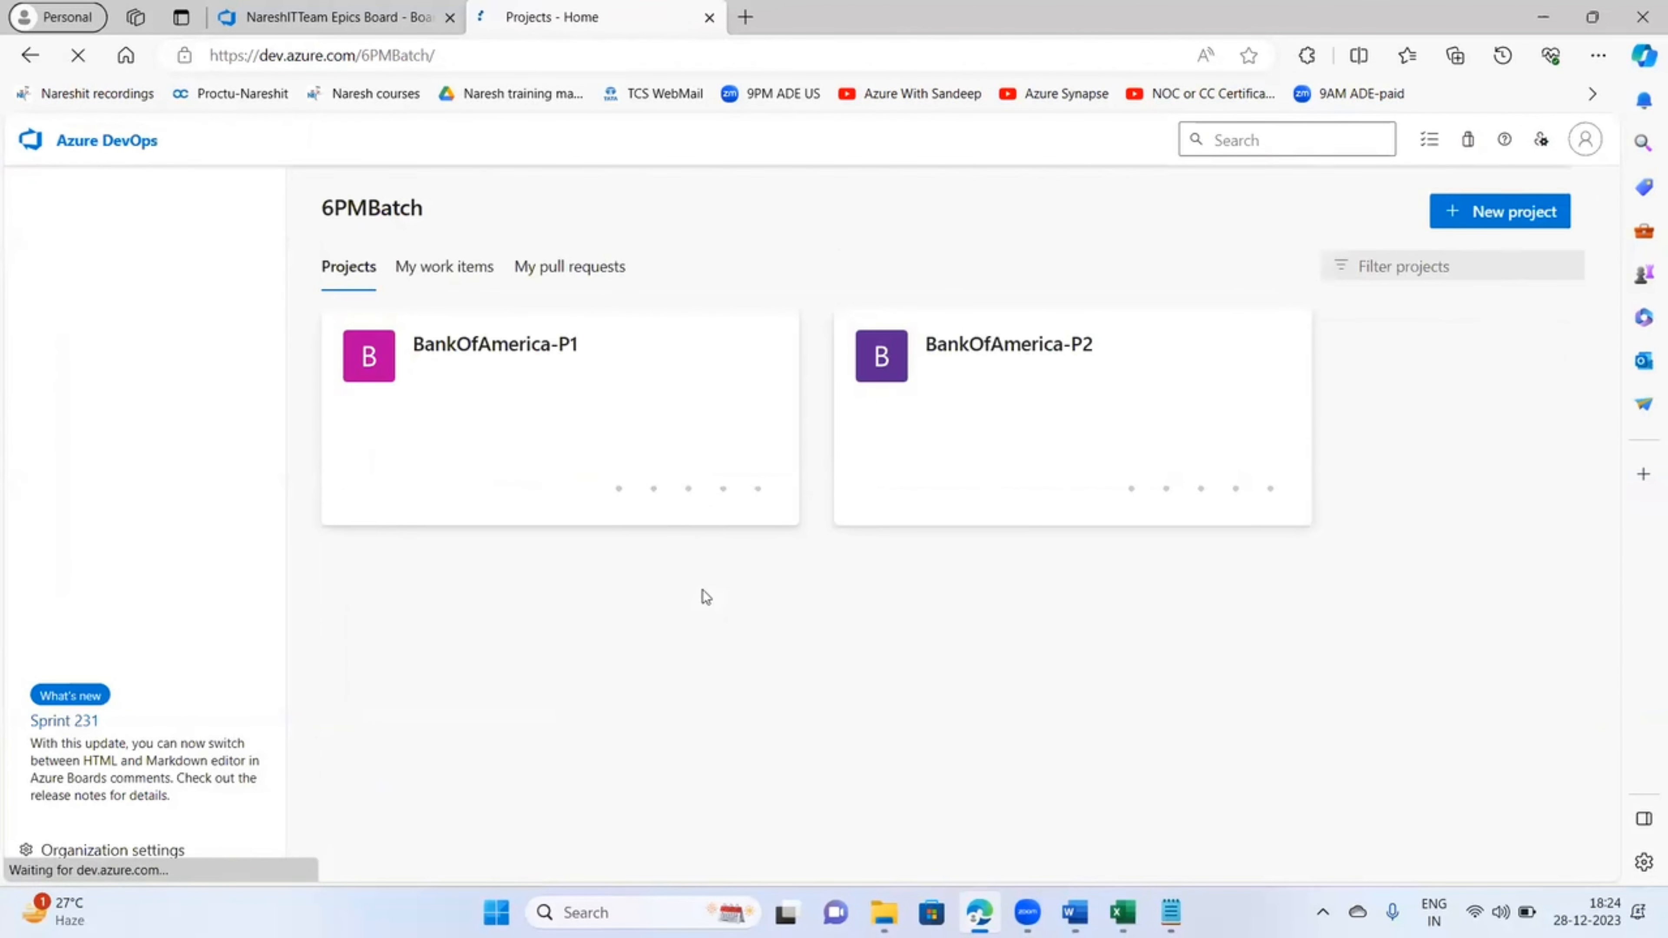
{"action": "left_click", "coordinate": [547, 349]}
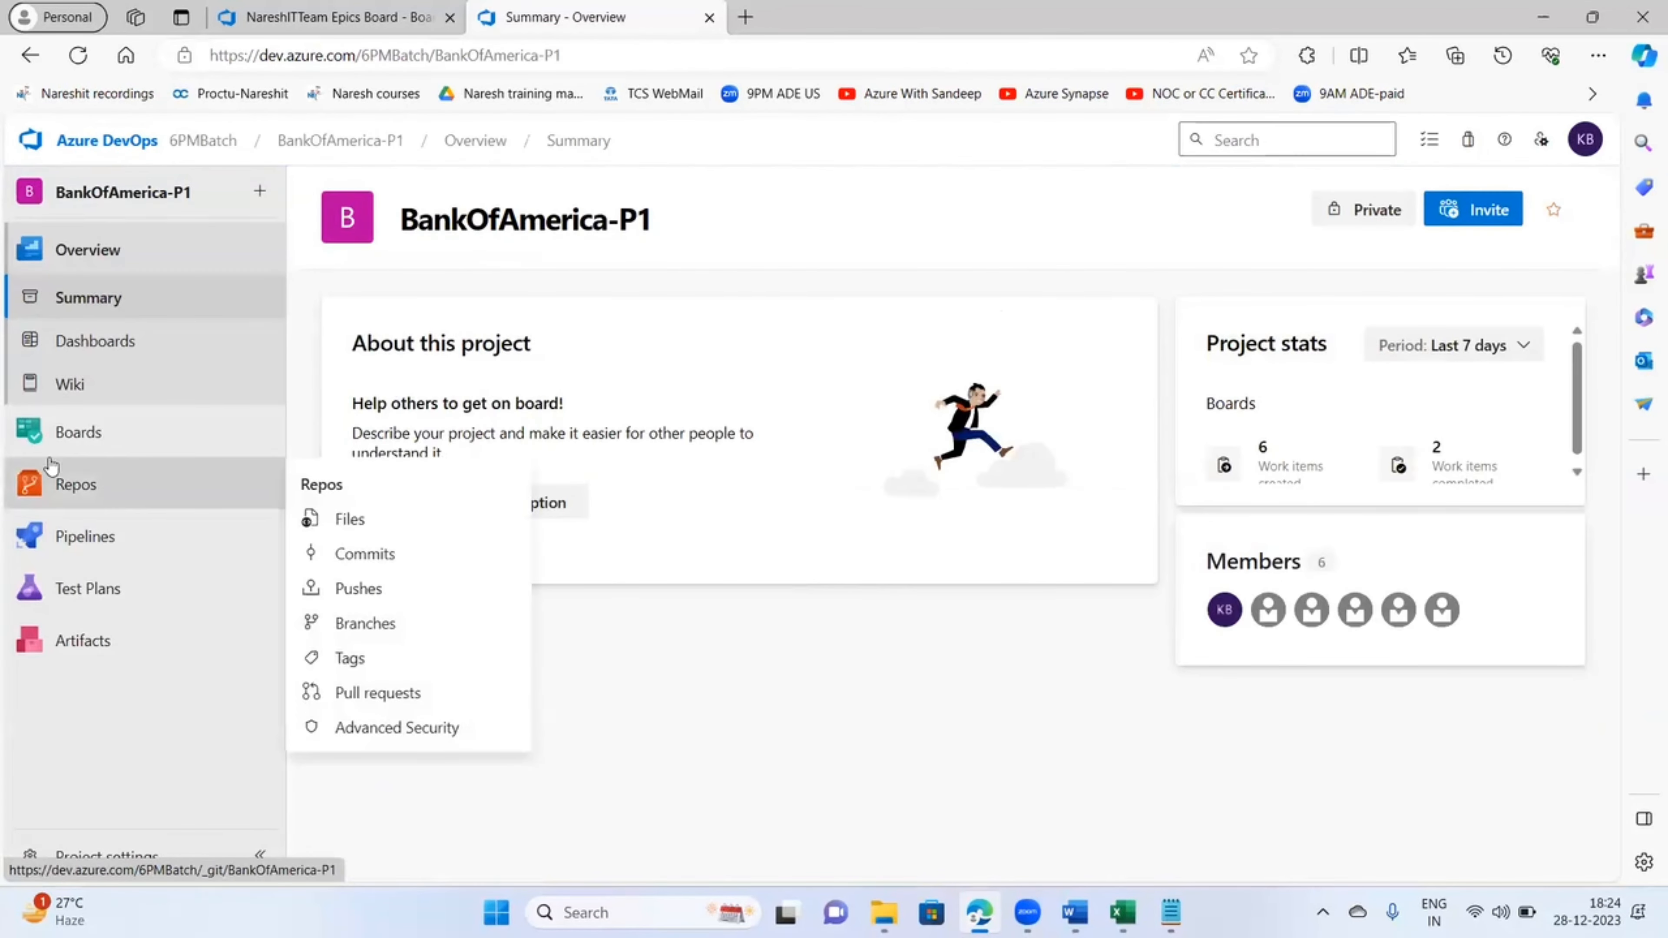
{"action": "mouse_move", "coordinate": [79, 432]}
{"action": "left_click", "coordinate": [366, 501]}
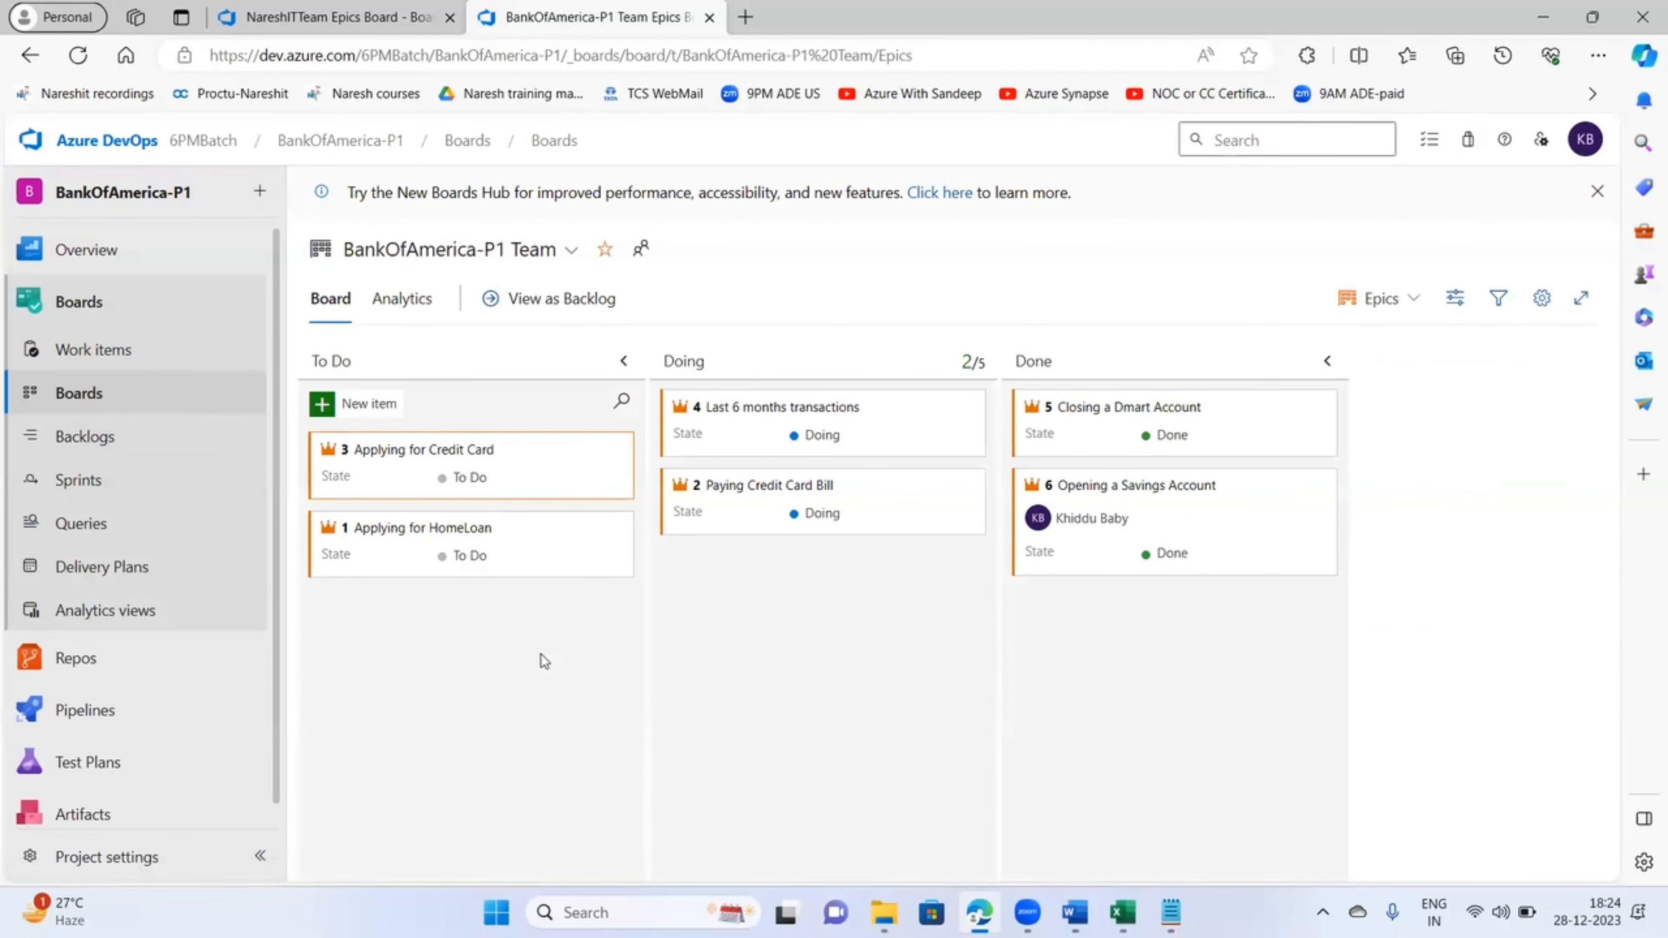
- Open the "Applying for Credit Card" epic and check its available assignees and iterations
{"action": "left_click", "coordinate": [446, 451]}
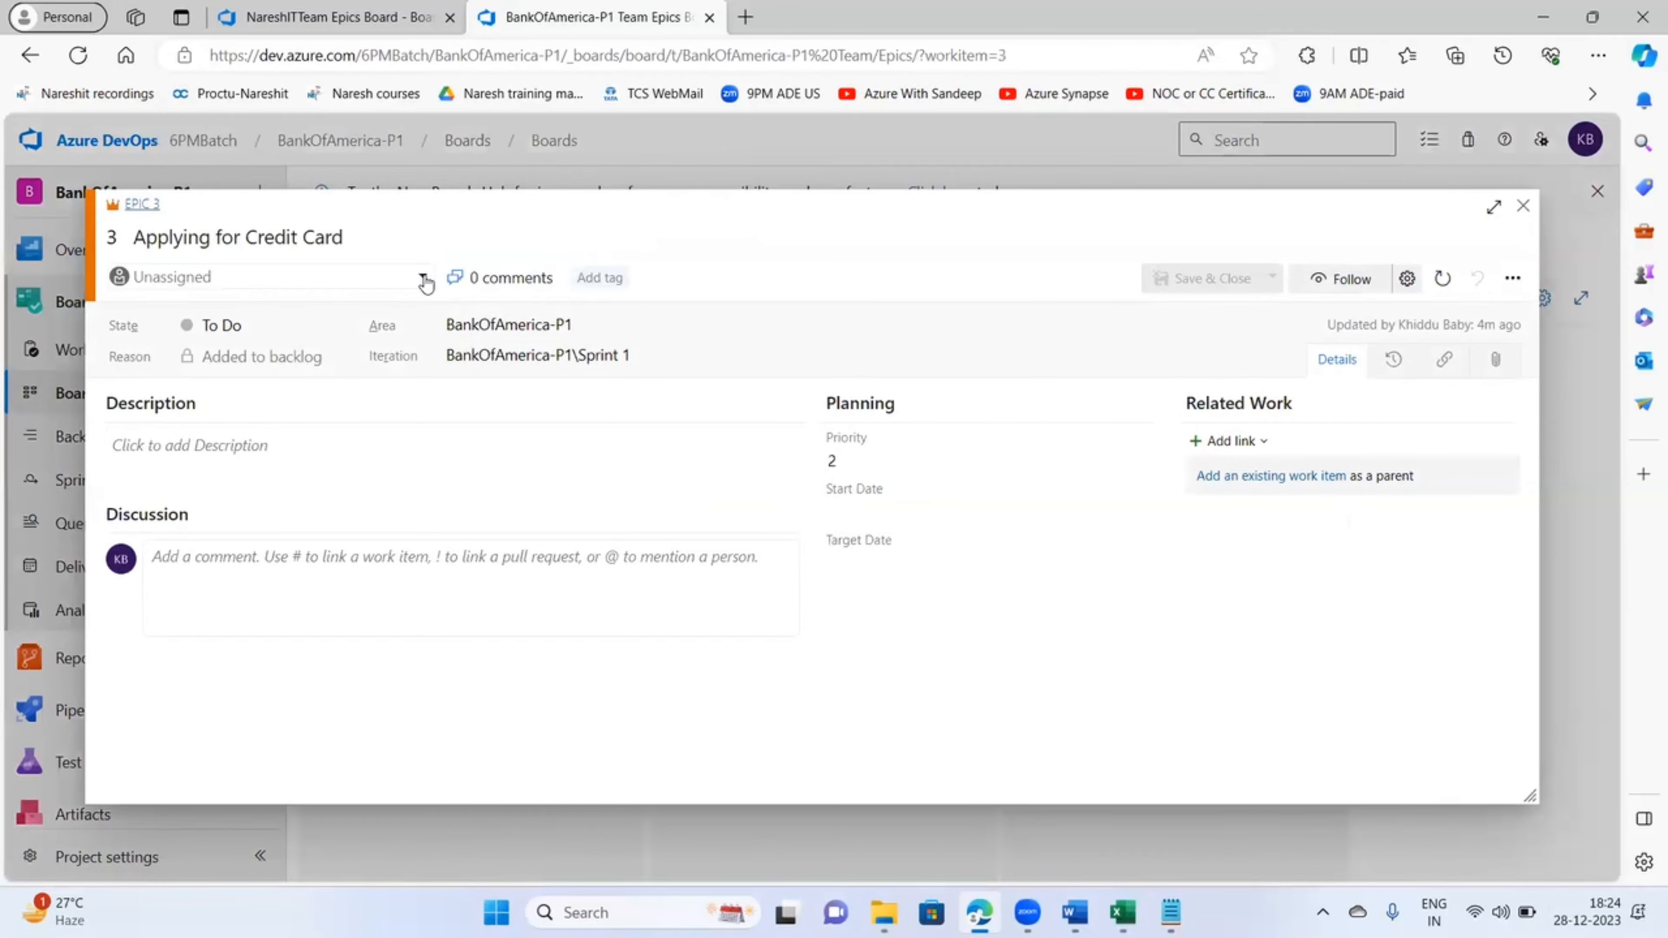
{"action": "left_click", "coordinate": [421, 279]}
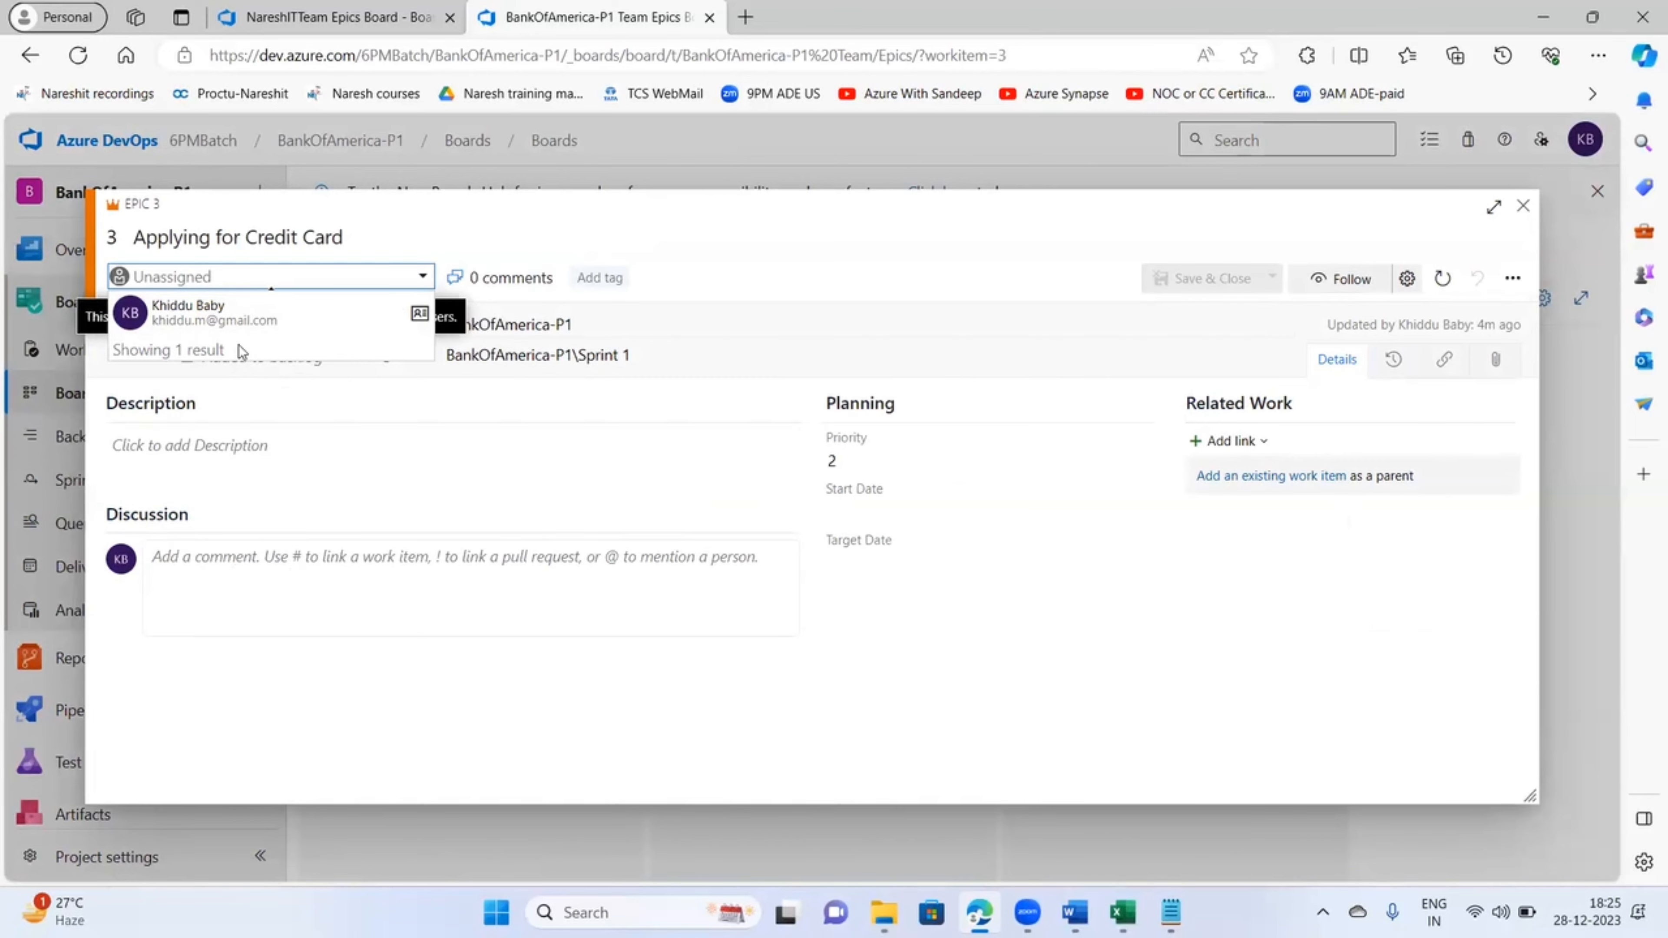
{"action": "left_click", "coordinate": [363, 524]}
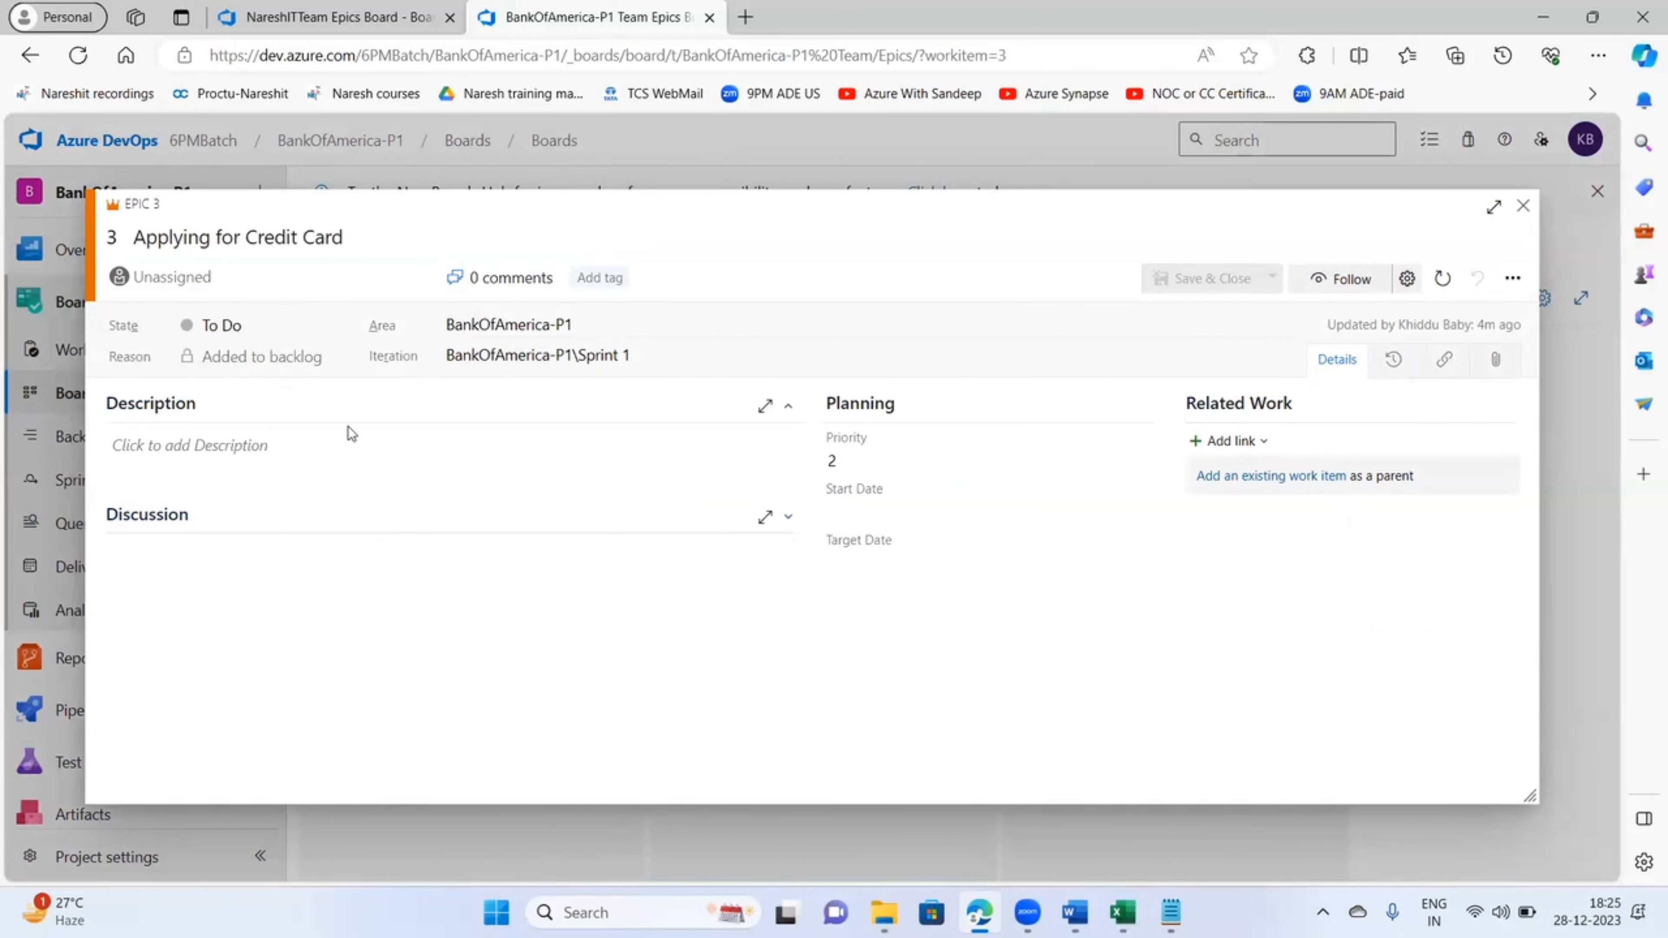
{"action": "left_click", "coordinate": [614, 354]}
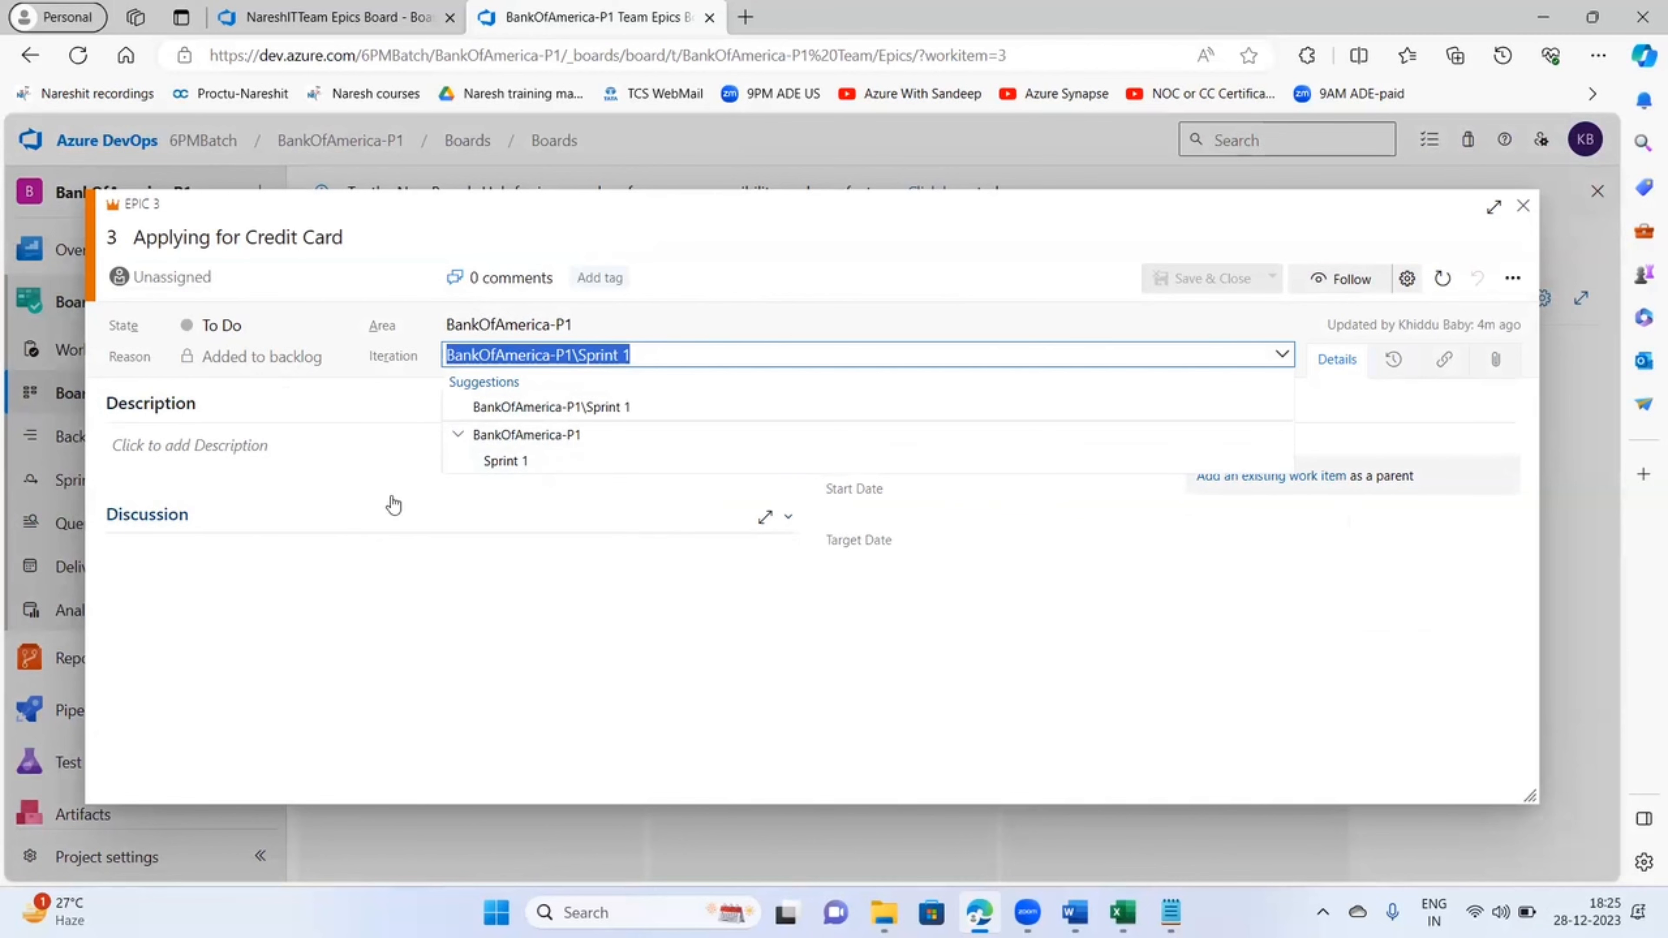
- Set the "Applying for Credit Card" epic's area to BankOfAmerica-P1\NareshIT and save it
{"action": "left_click", "coordinate": [532, 324]}
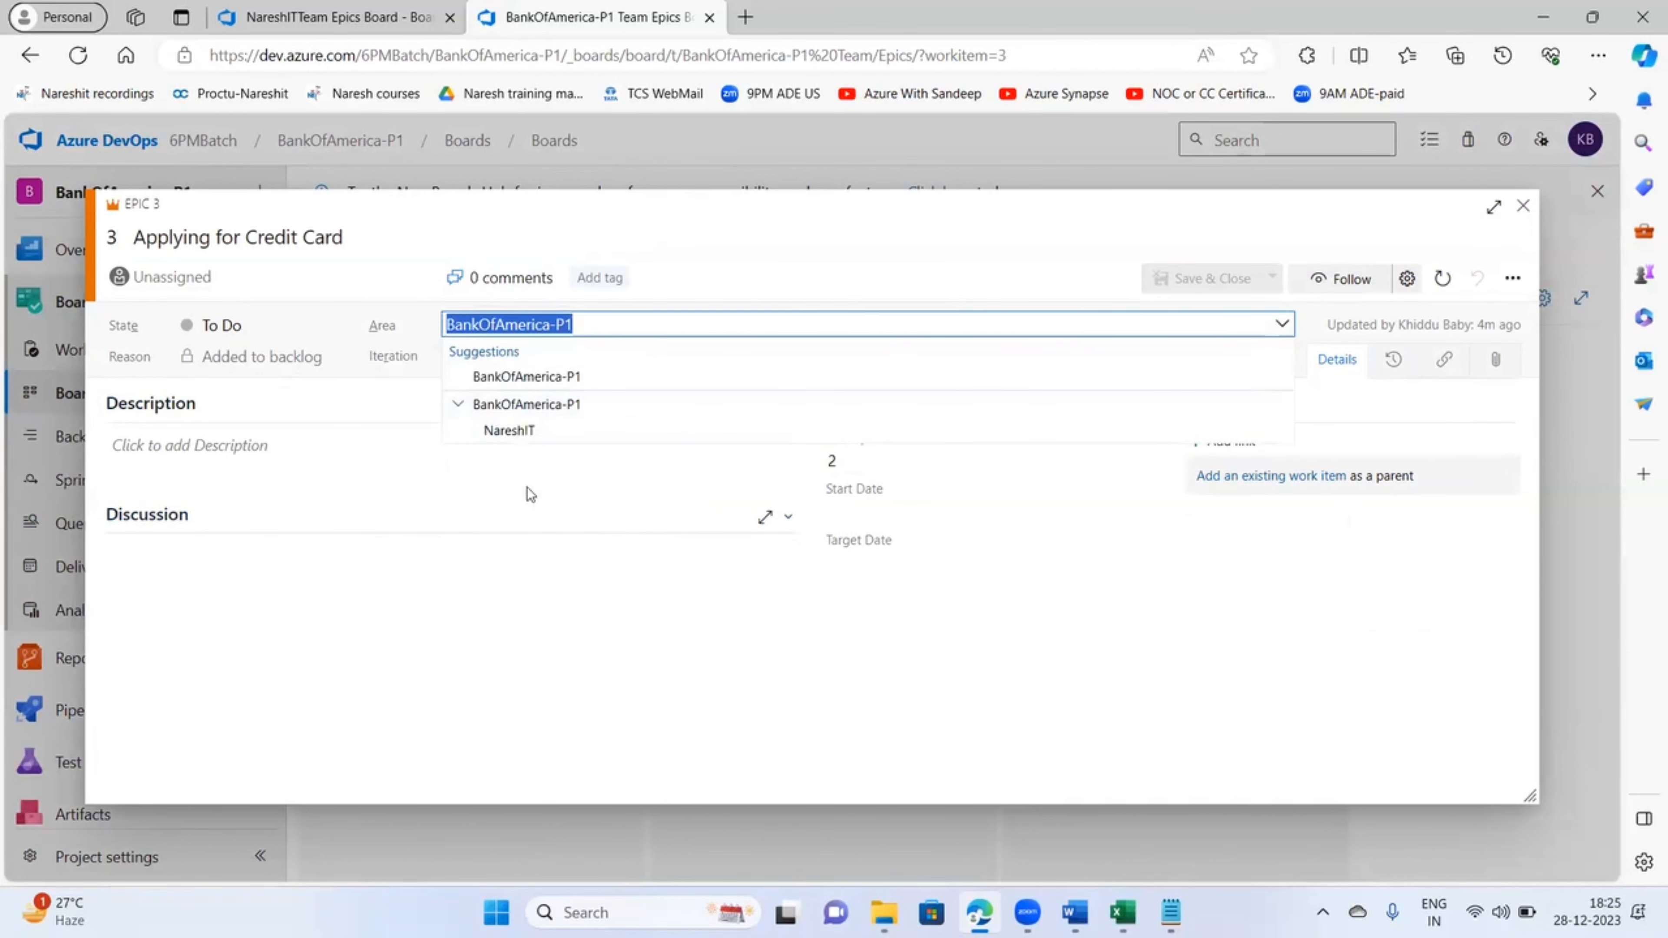
{"action": "left_click", "coordinate": [511, 430]}
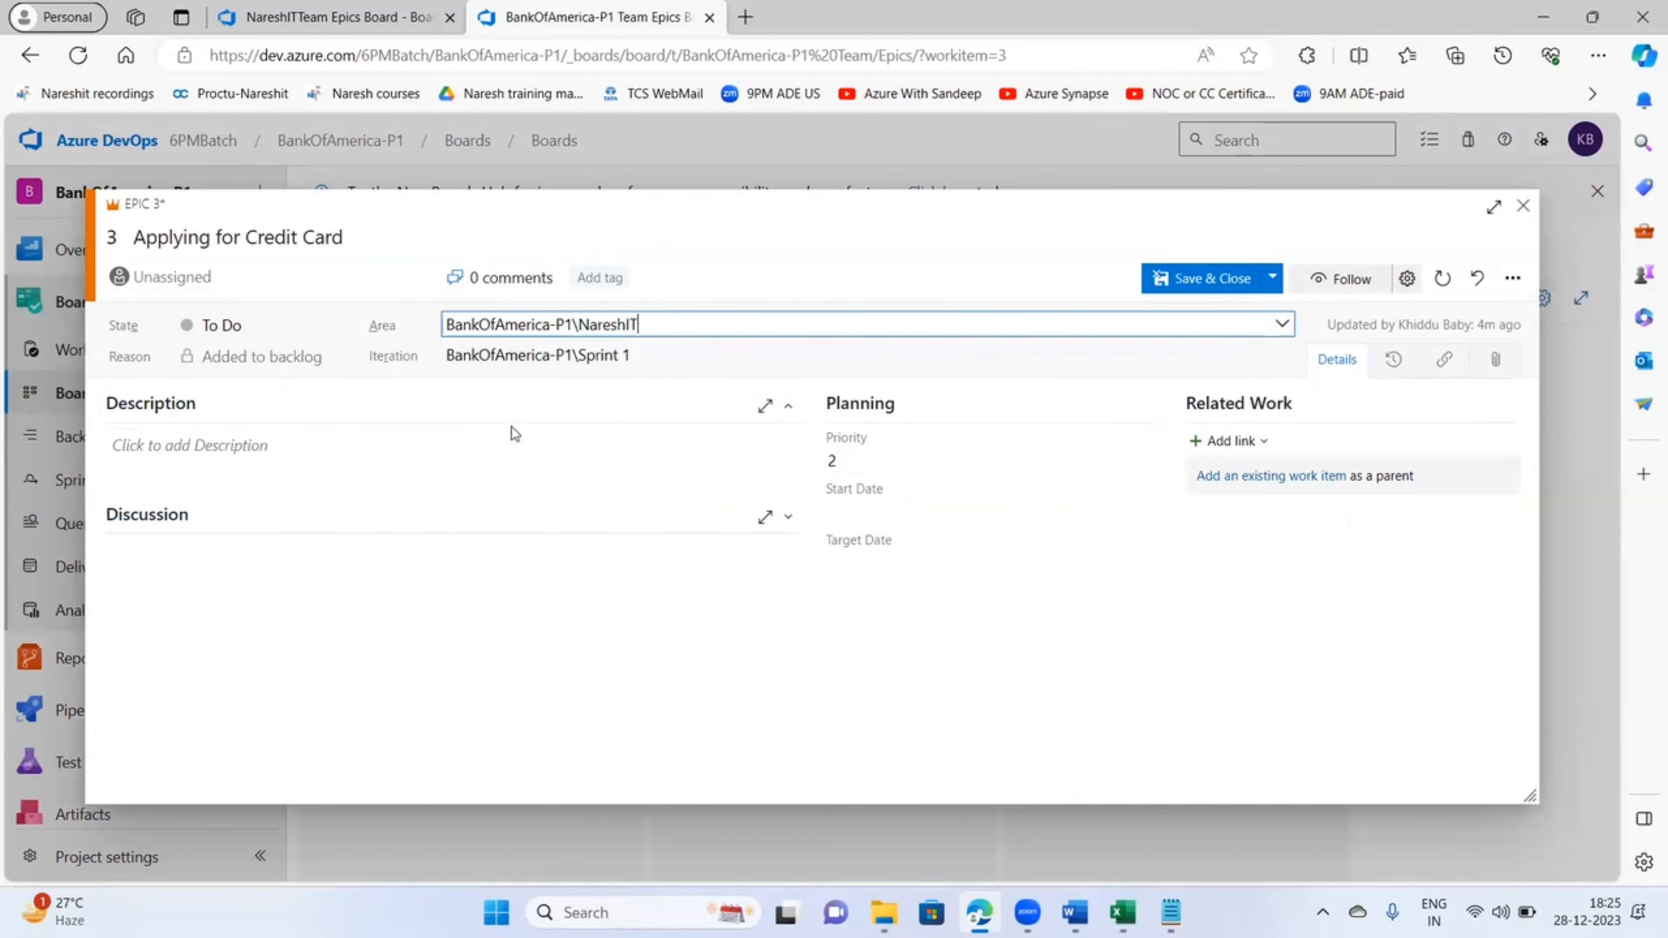
{"action": "left_click", "coordinate": [1187, 286]}
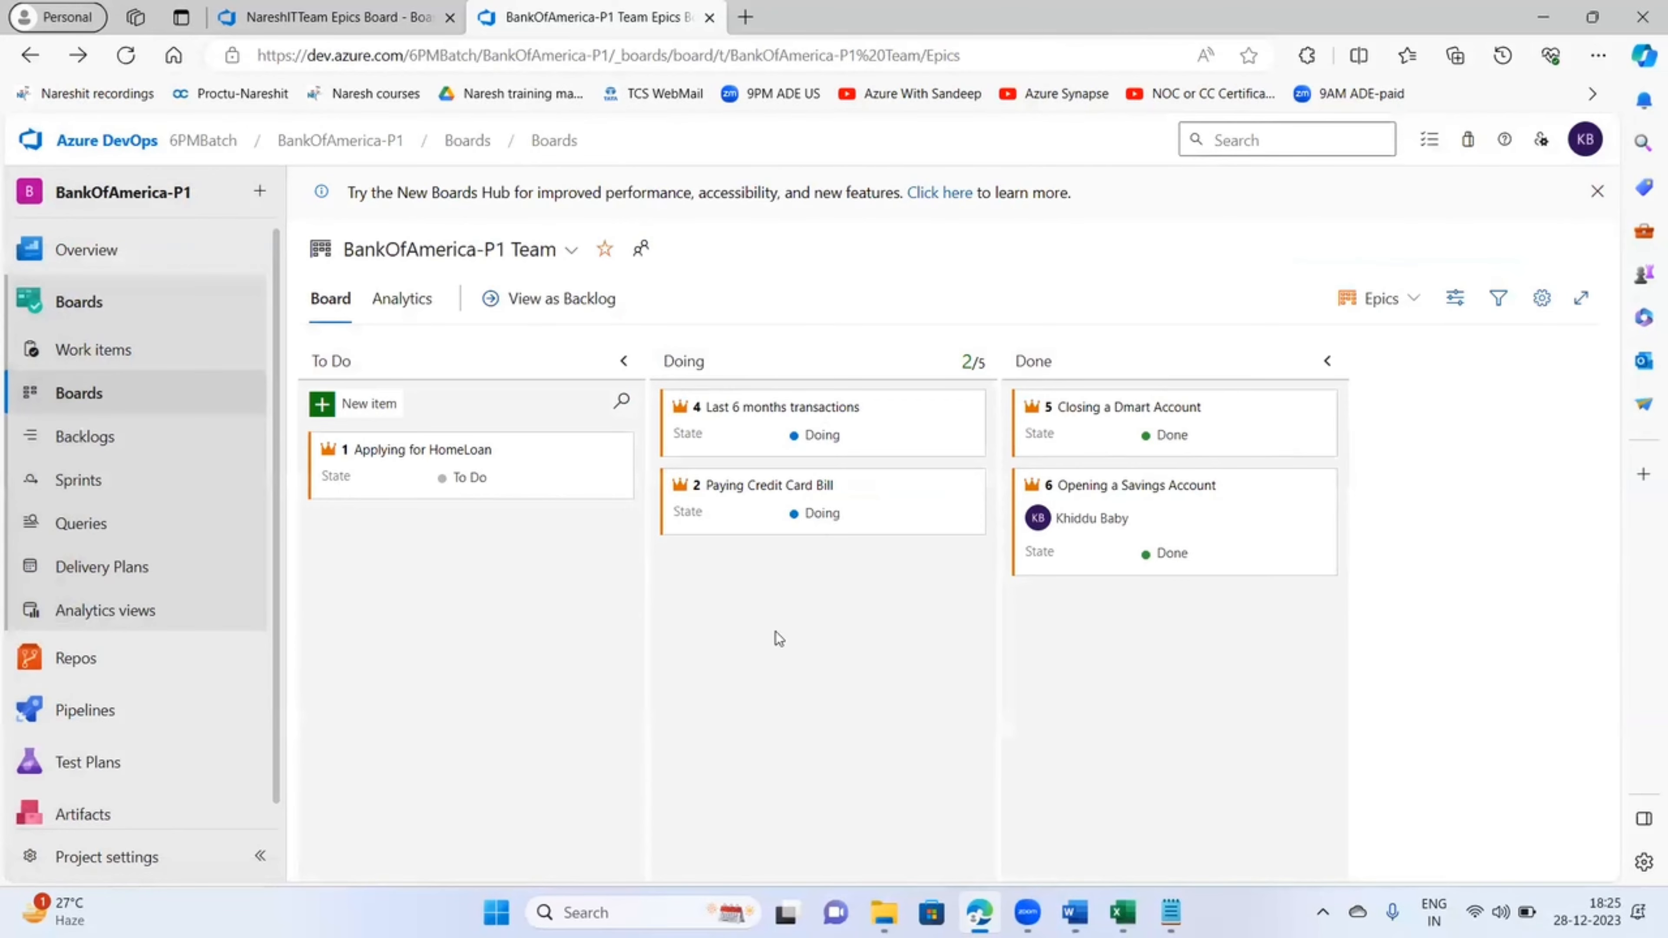
- Open the "Applying for HomeLoan" epic, set its area to BankOfAmerica-P1\NareshIT and save it
{"action": "left_click", "coordinate": [440, 452]}
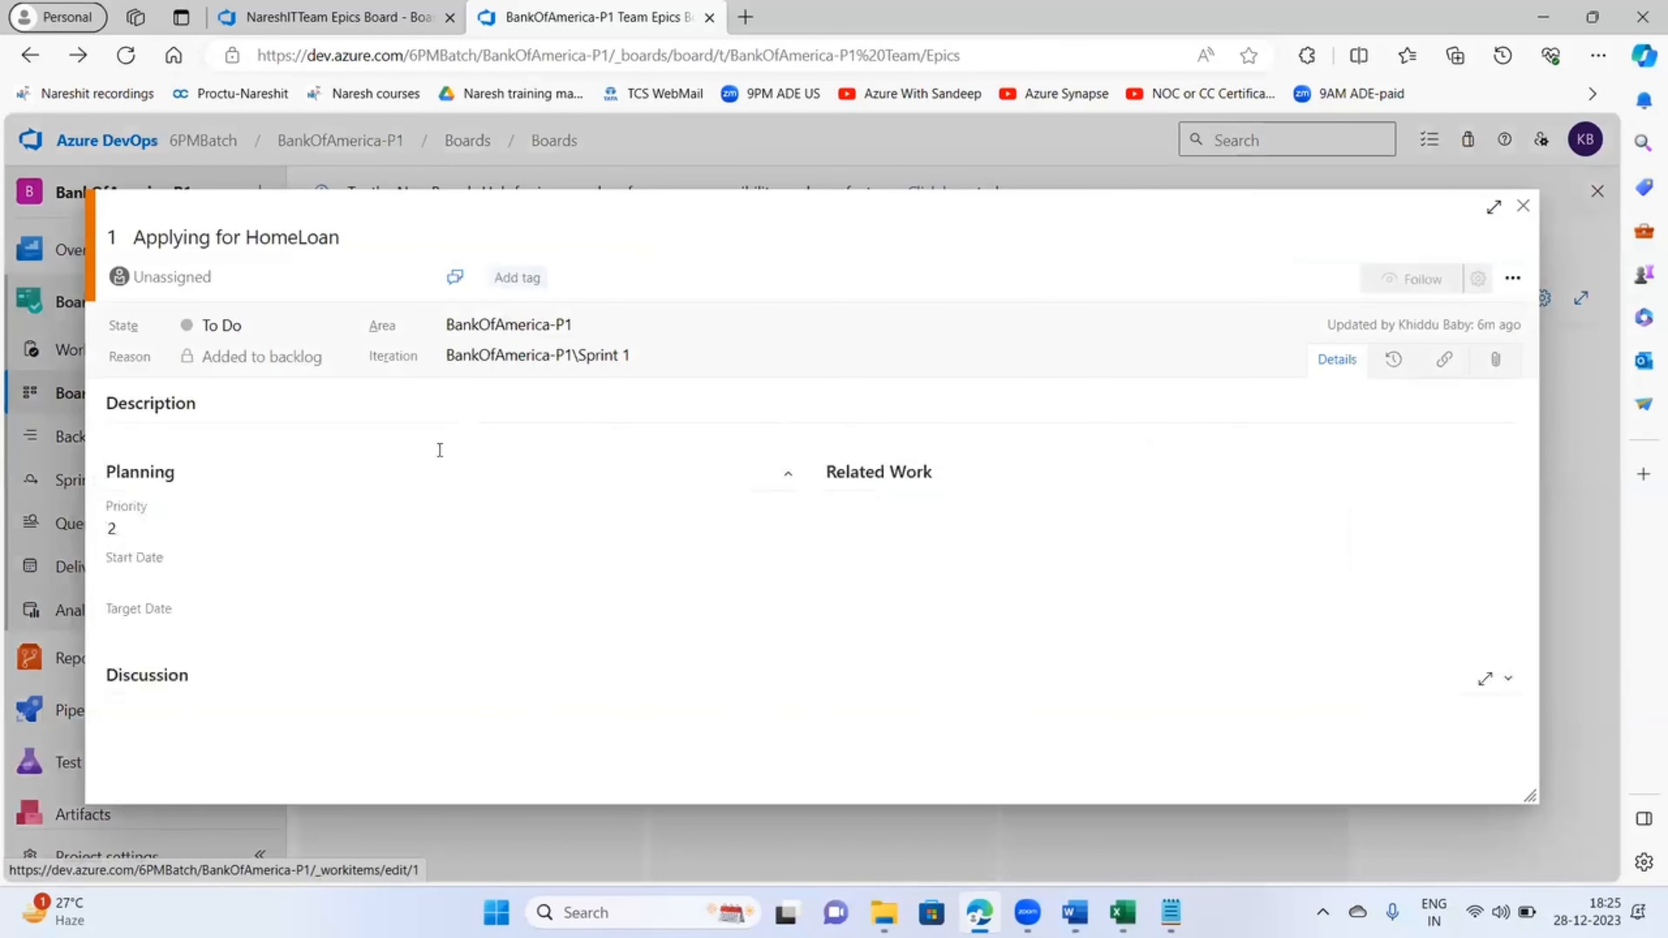
{"action": "left_click", "coordinate": [639, 321]}
{"action": "left_click", "coordinate": [511, 457]}
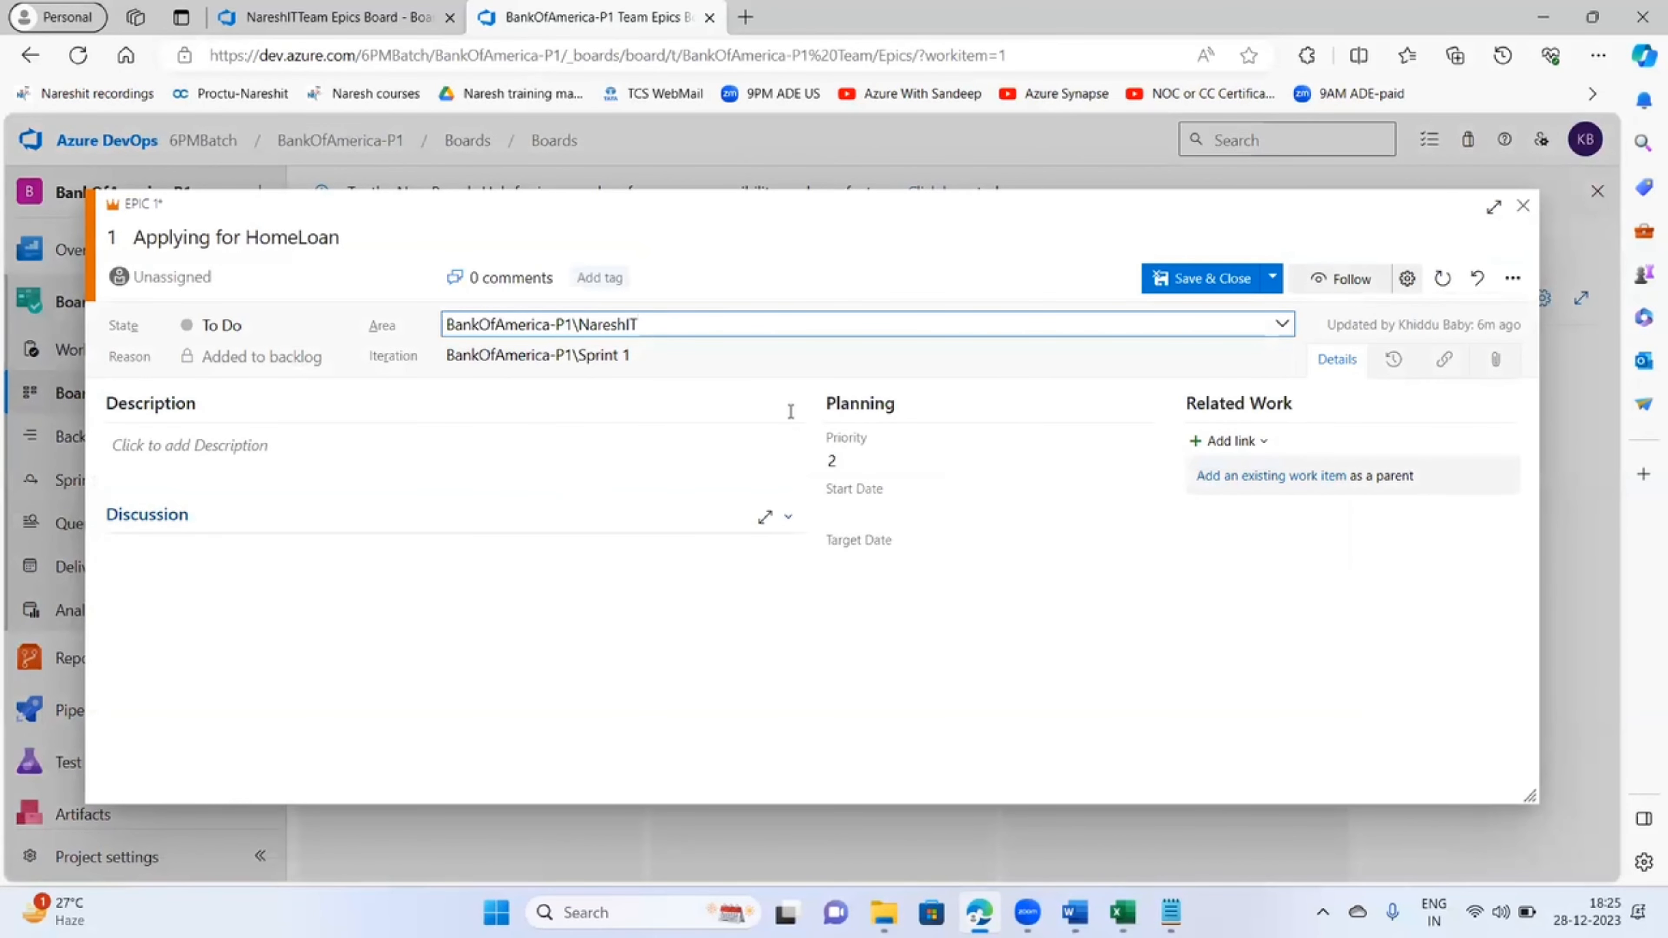
{"action": "left_click", "coordinate": [1198, 282]}
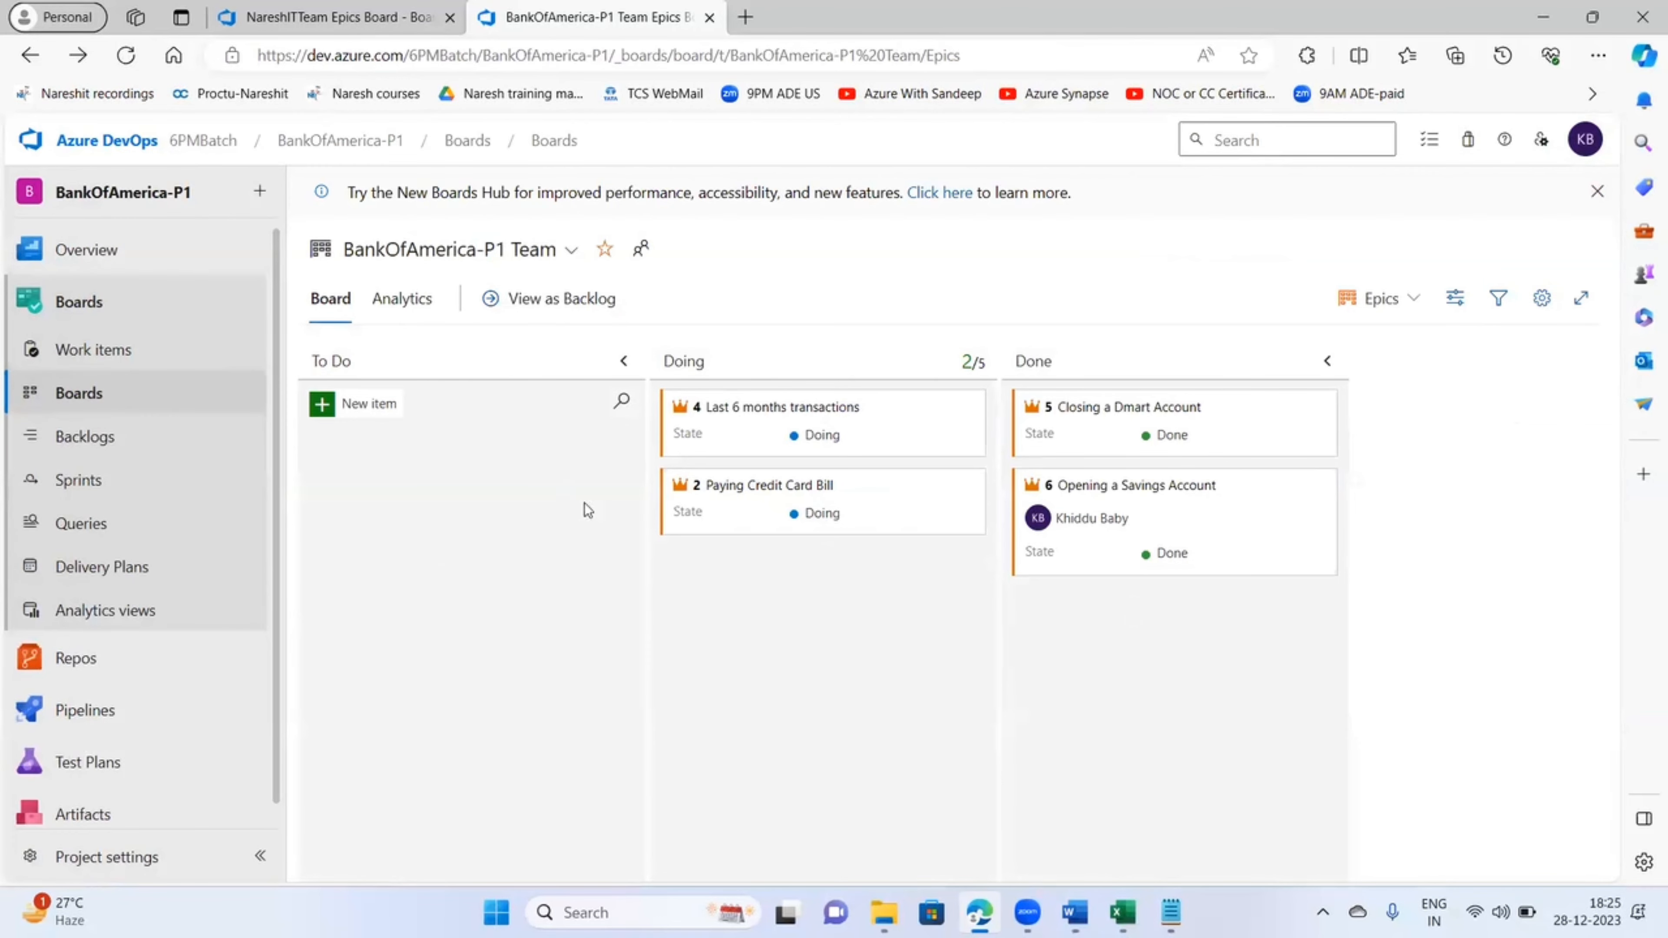
- Open the "Last 6 months transactions" epic, set its area to BankOfAmerica-P1\NareshIT and save it
{"action": "left_click", "coordinate": [788, 408]}
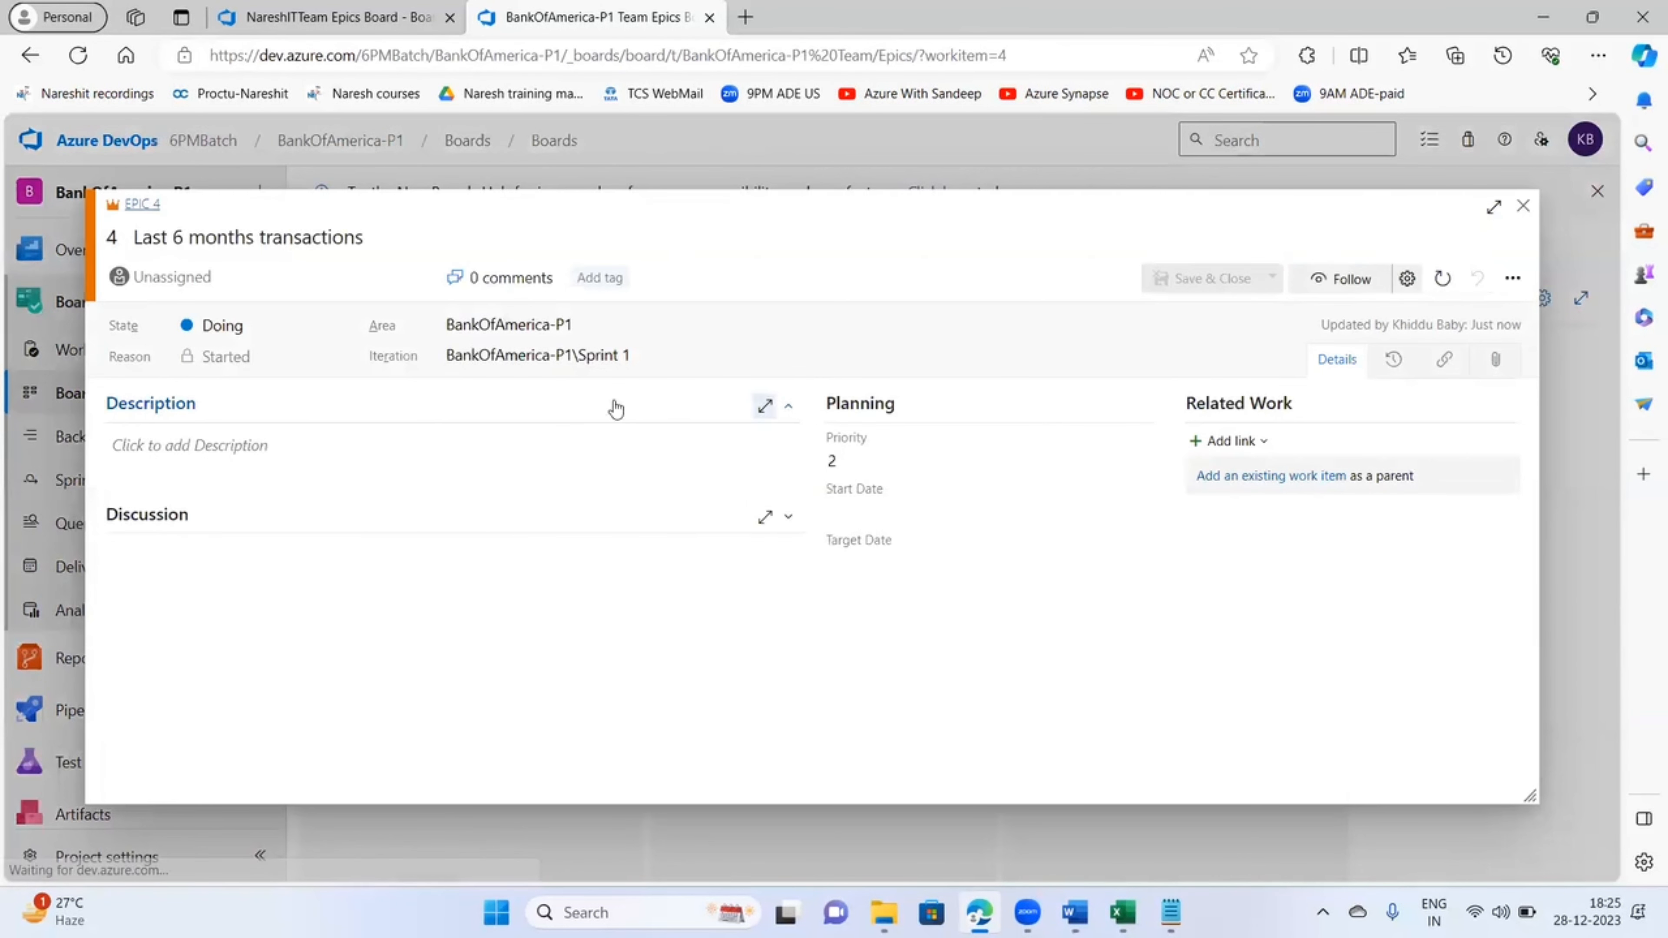
{"action": "left_click", "coordinate": [582, 333]}
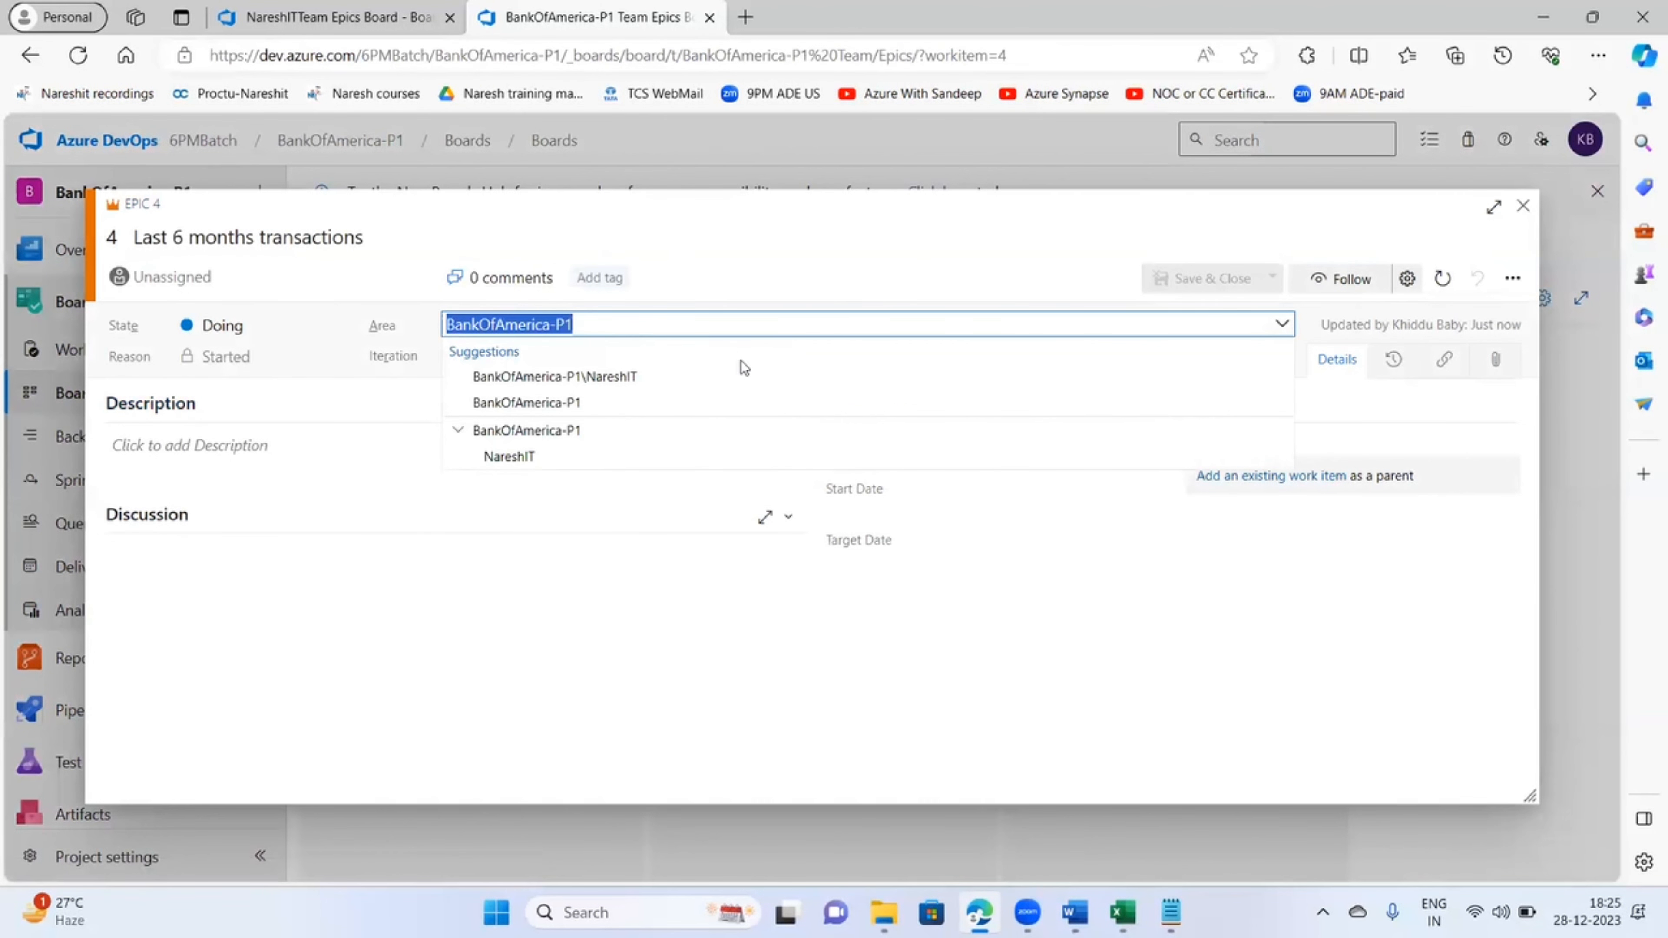
{"action": "left_click", "coordinate": [581, 377]}
{"action": "left_click", "coordinate": [1199, 278]}
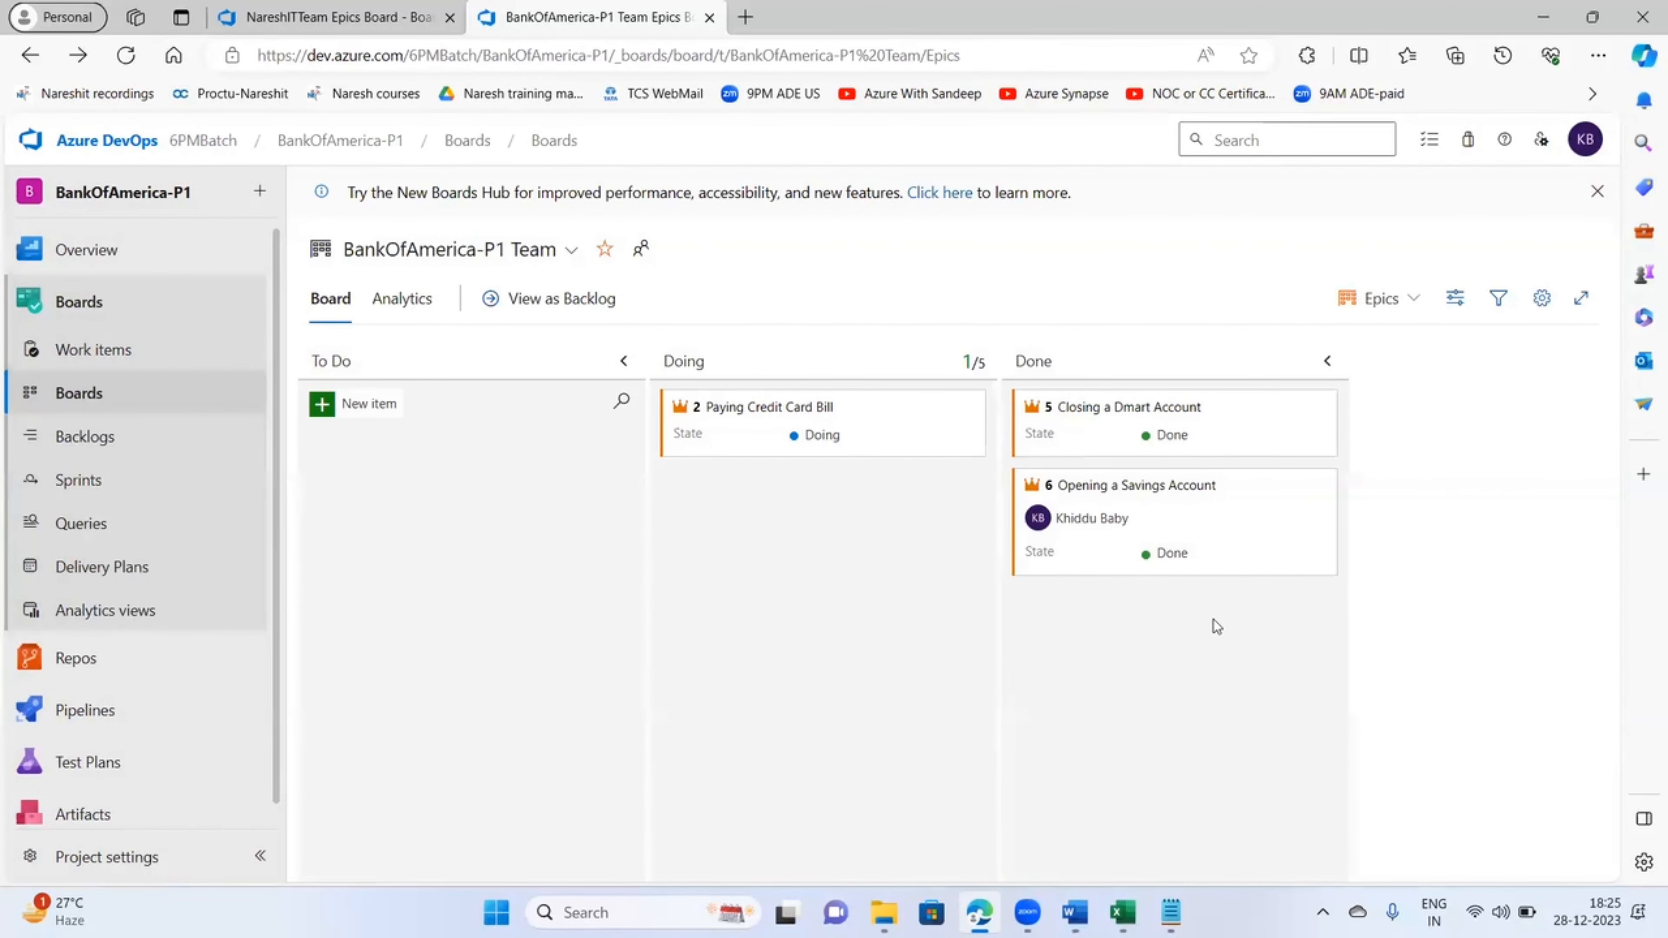
- Open the "Paying Credit Card Bill" epic from the board, check its available assignees and areas, and close it without changes
{"action": "left_click", "coordinate": [94, 435]}
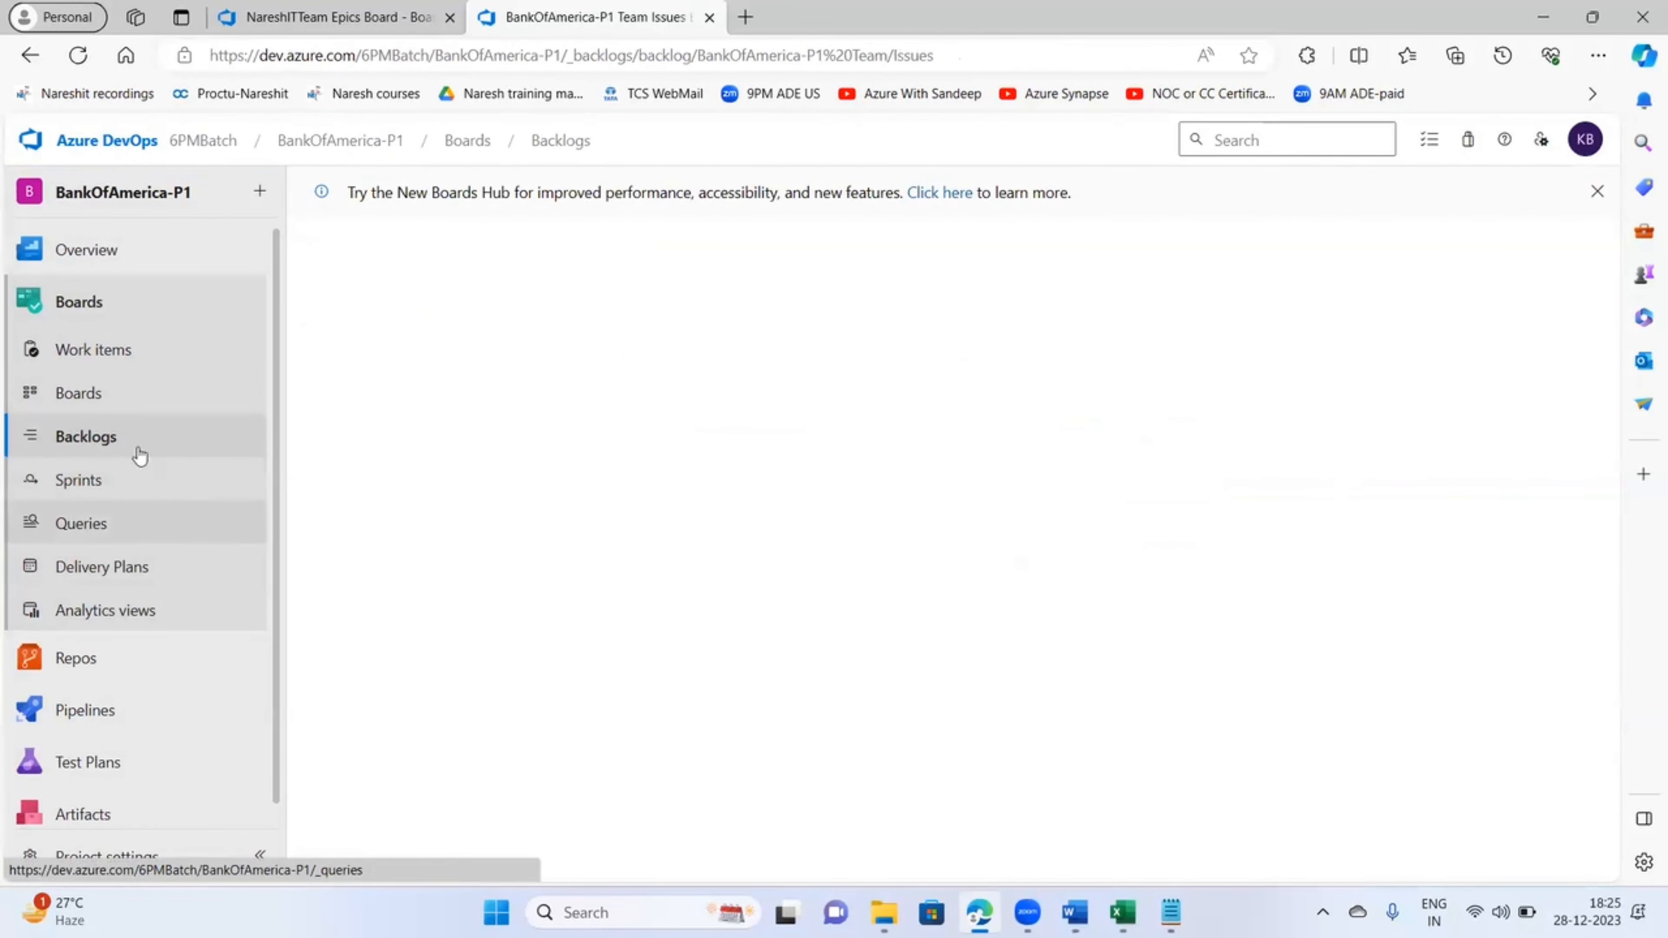
{"action": "left_click", "coordinate": [85, 401]}
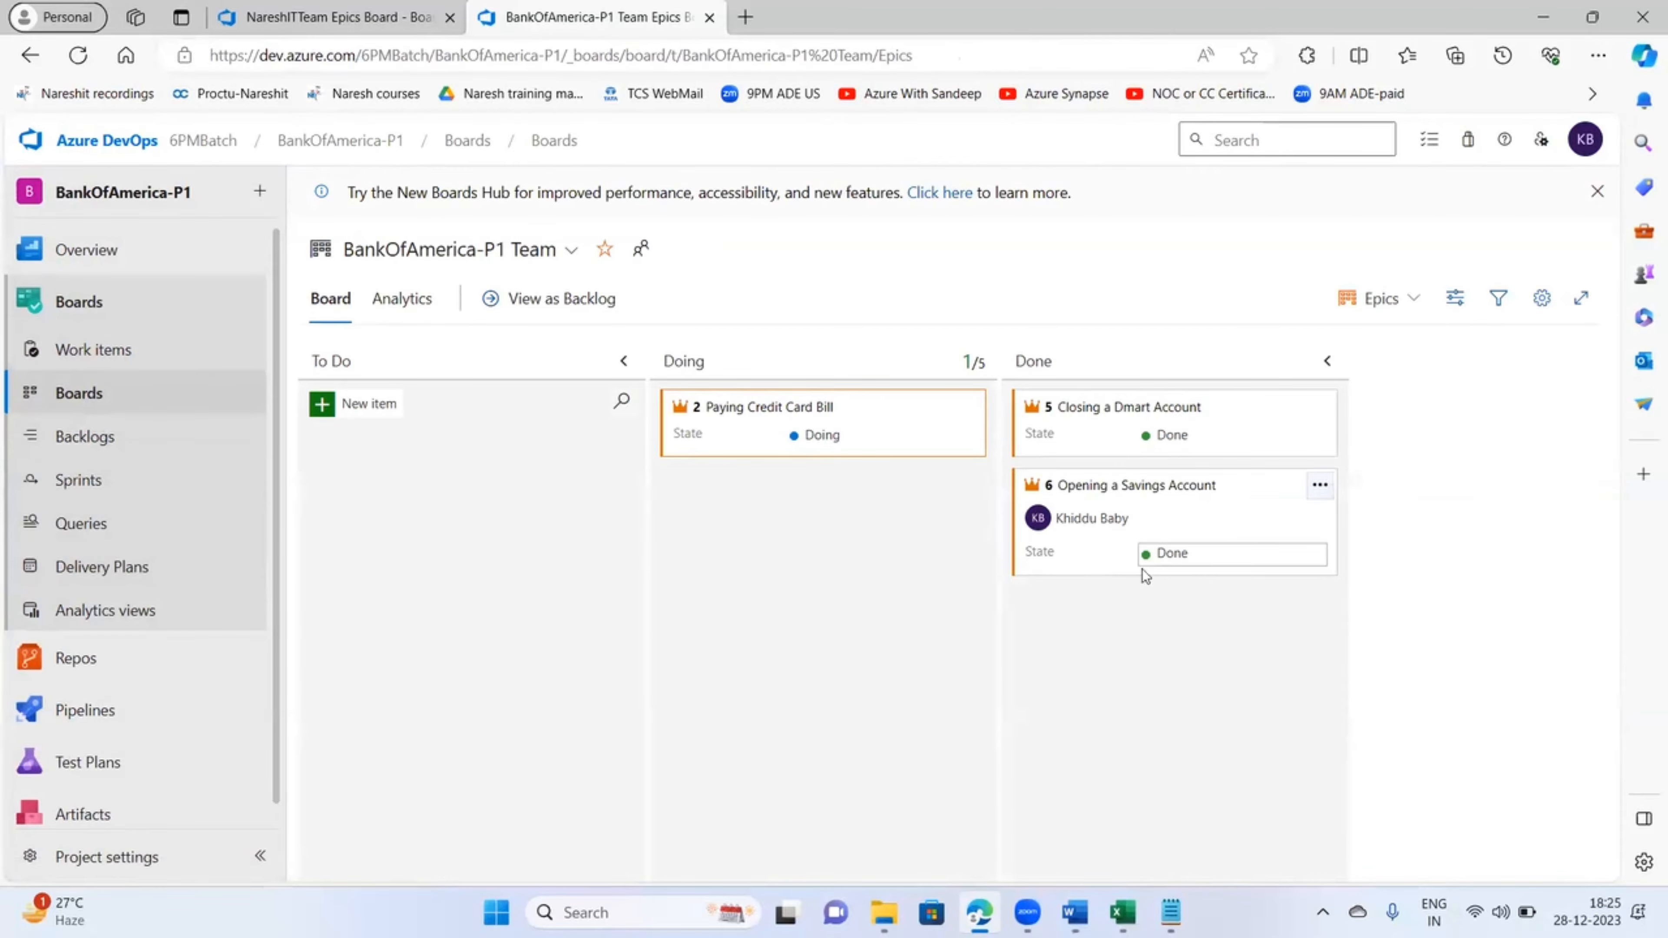
{"action": "left_click", "coordinate": [803, 410]}
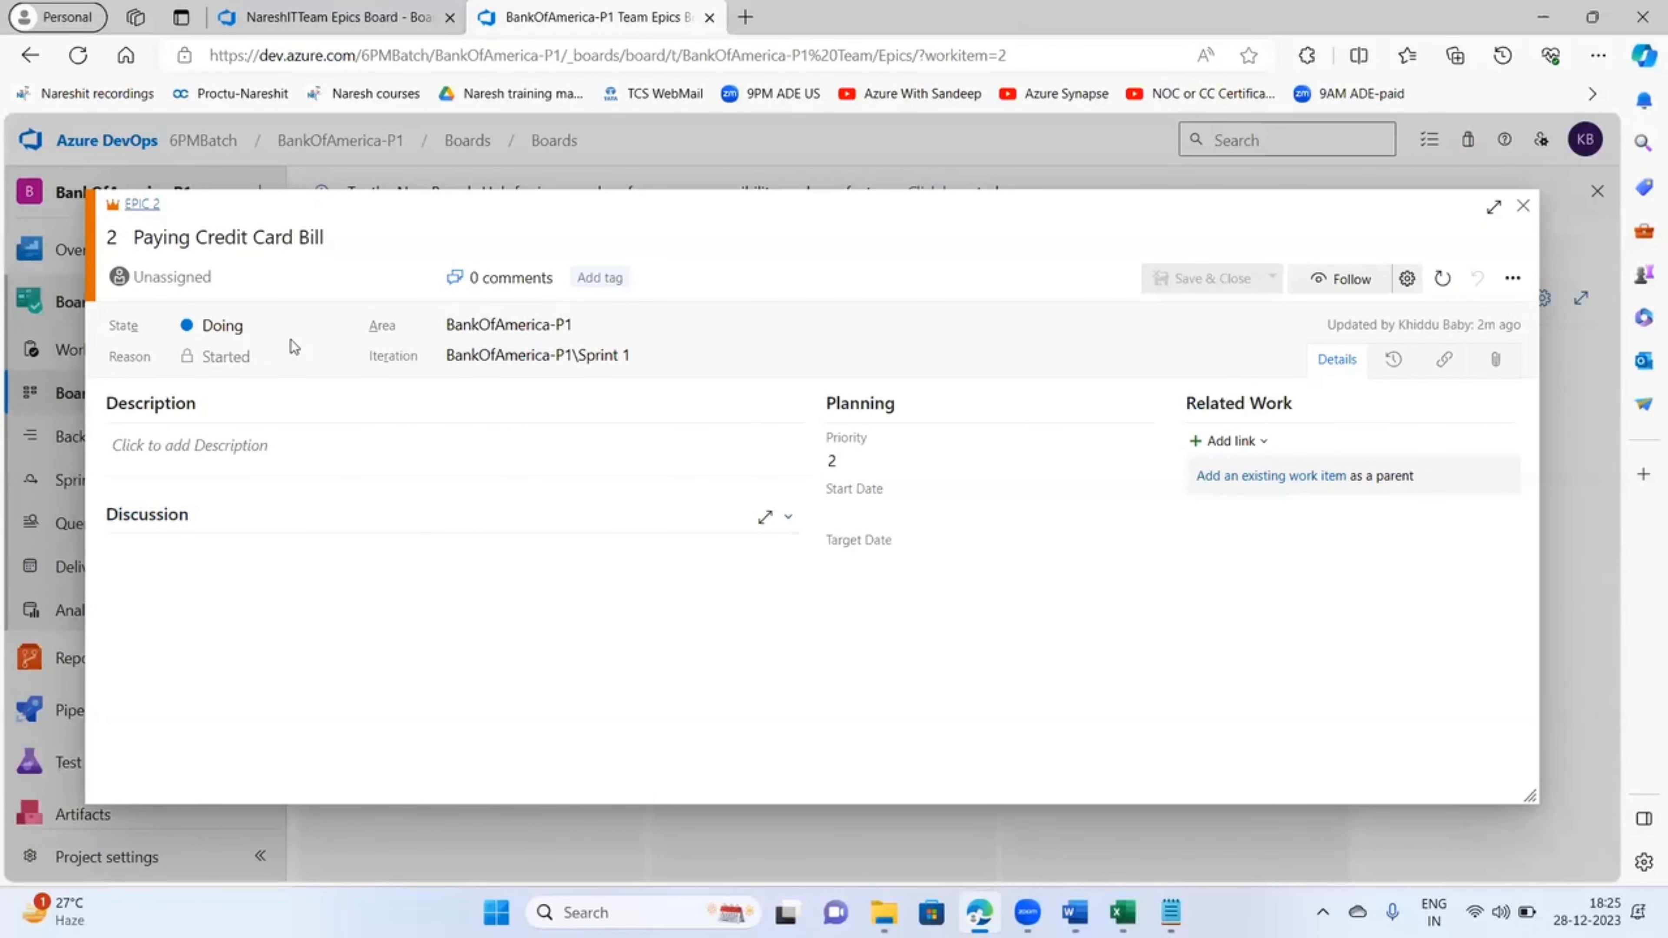
{"action": "left_click", "coordinate": [427, 283]}
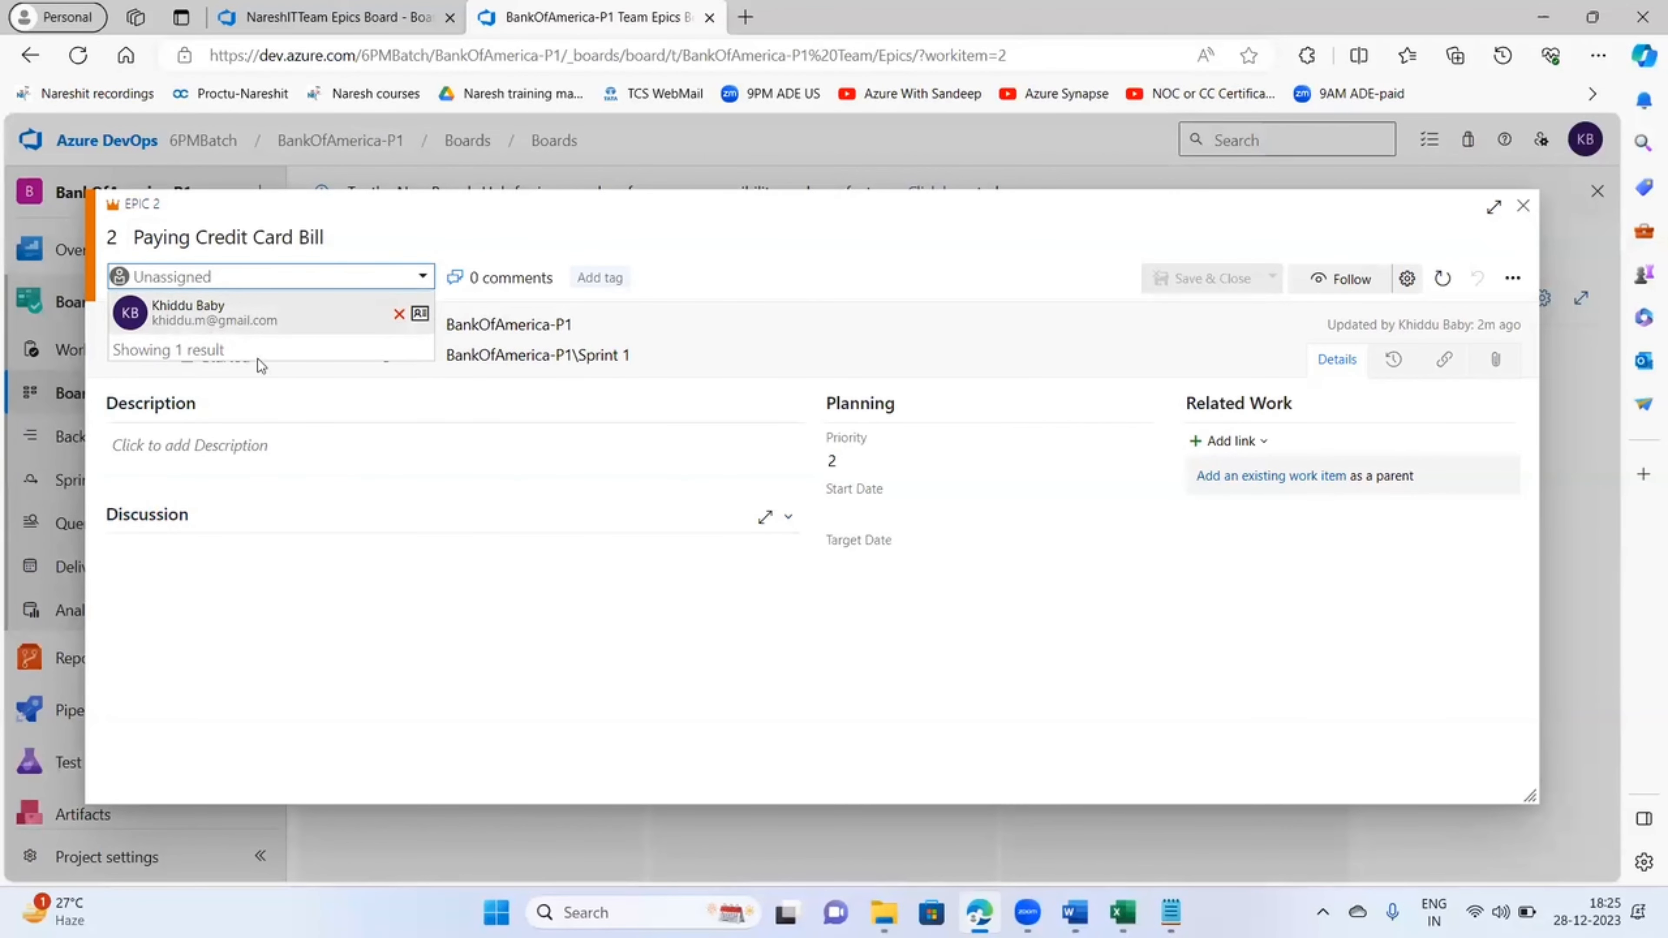
{"action": "left_click", "coordinate": [562, 324]}
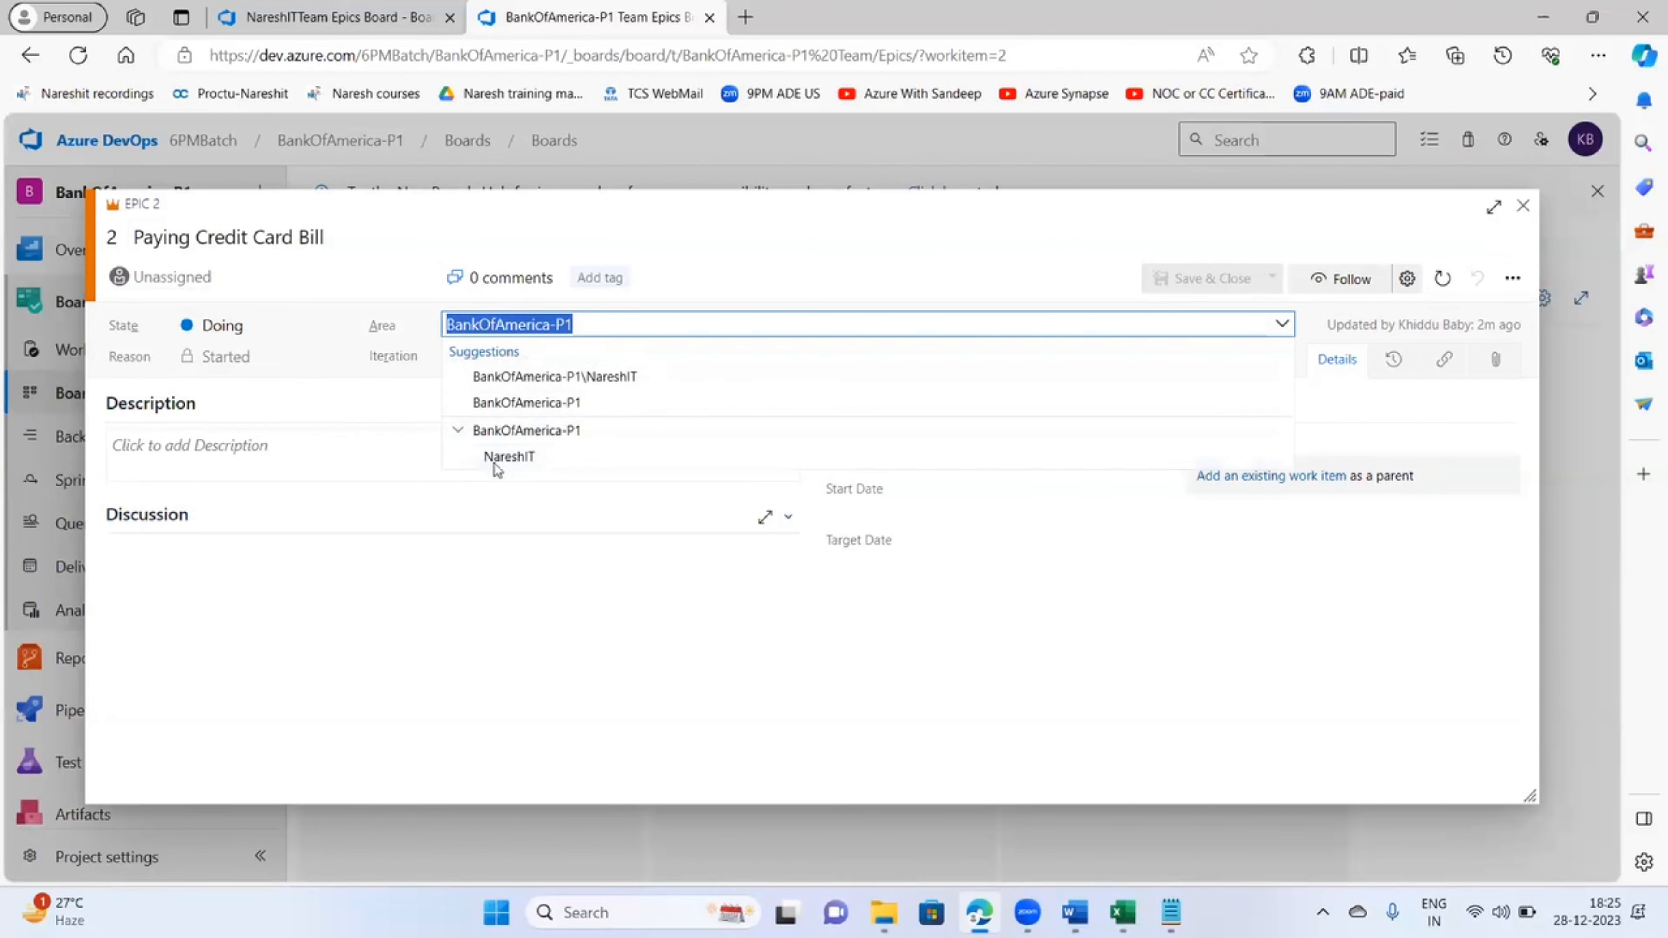
{"action": "left_click", "coordinate": [628, 644]}
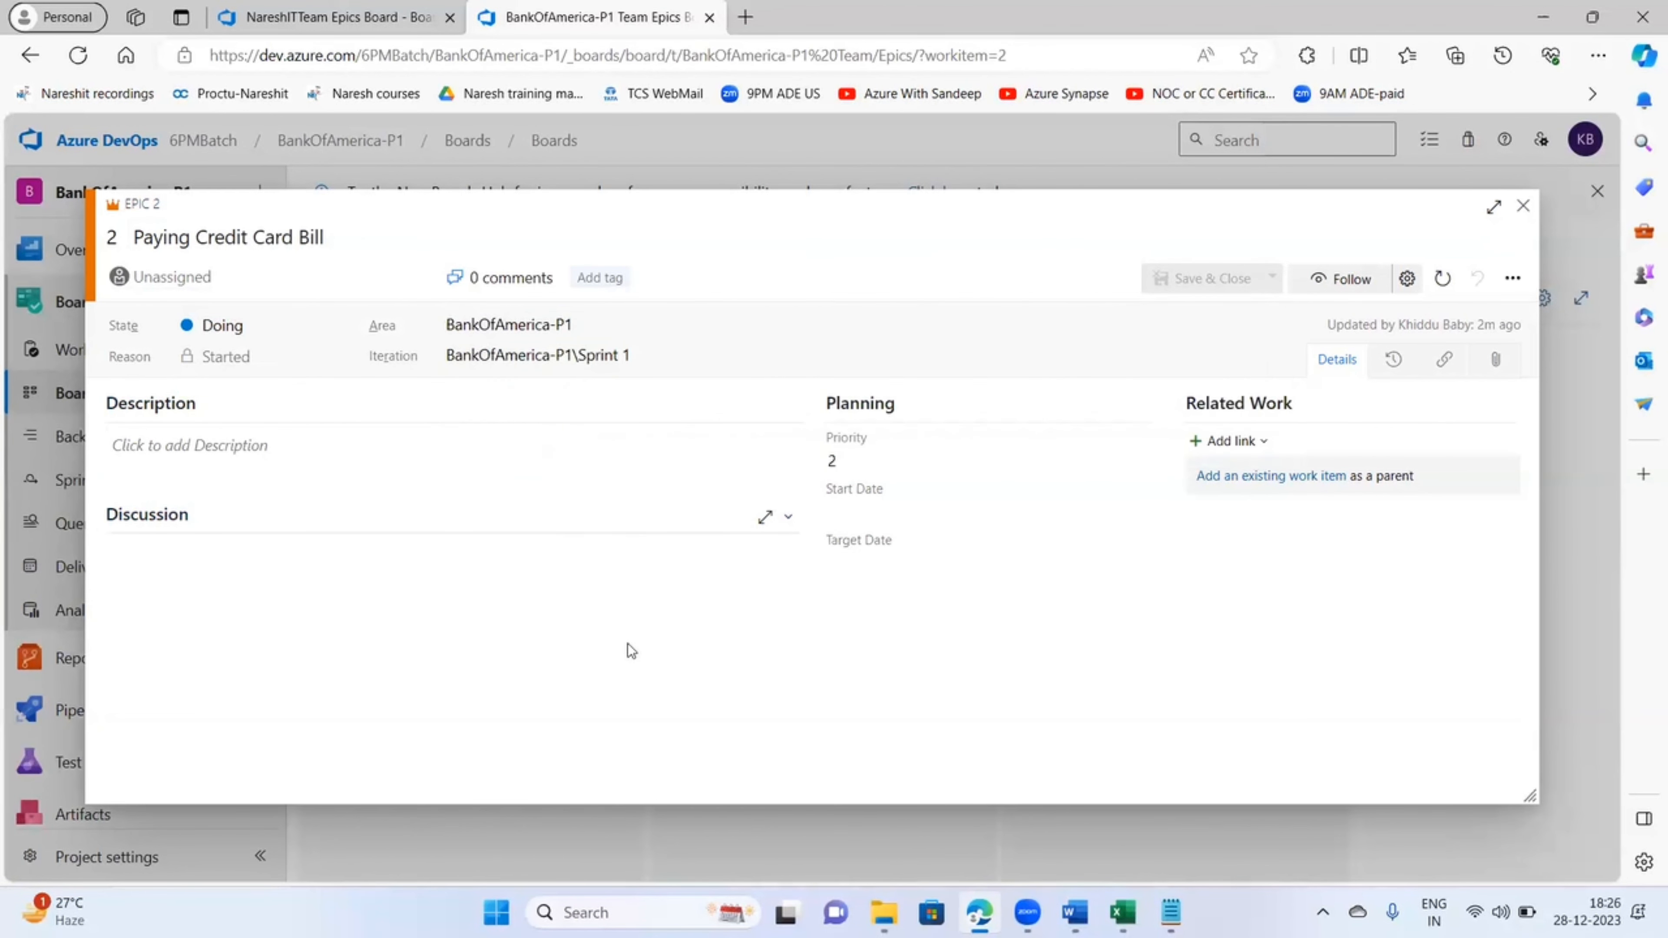
{"action": "left_click", "coordinate": [1524, 207]}
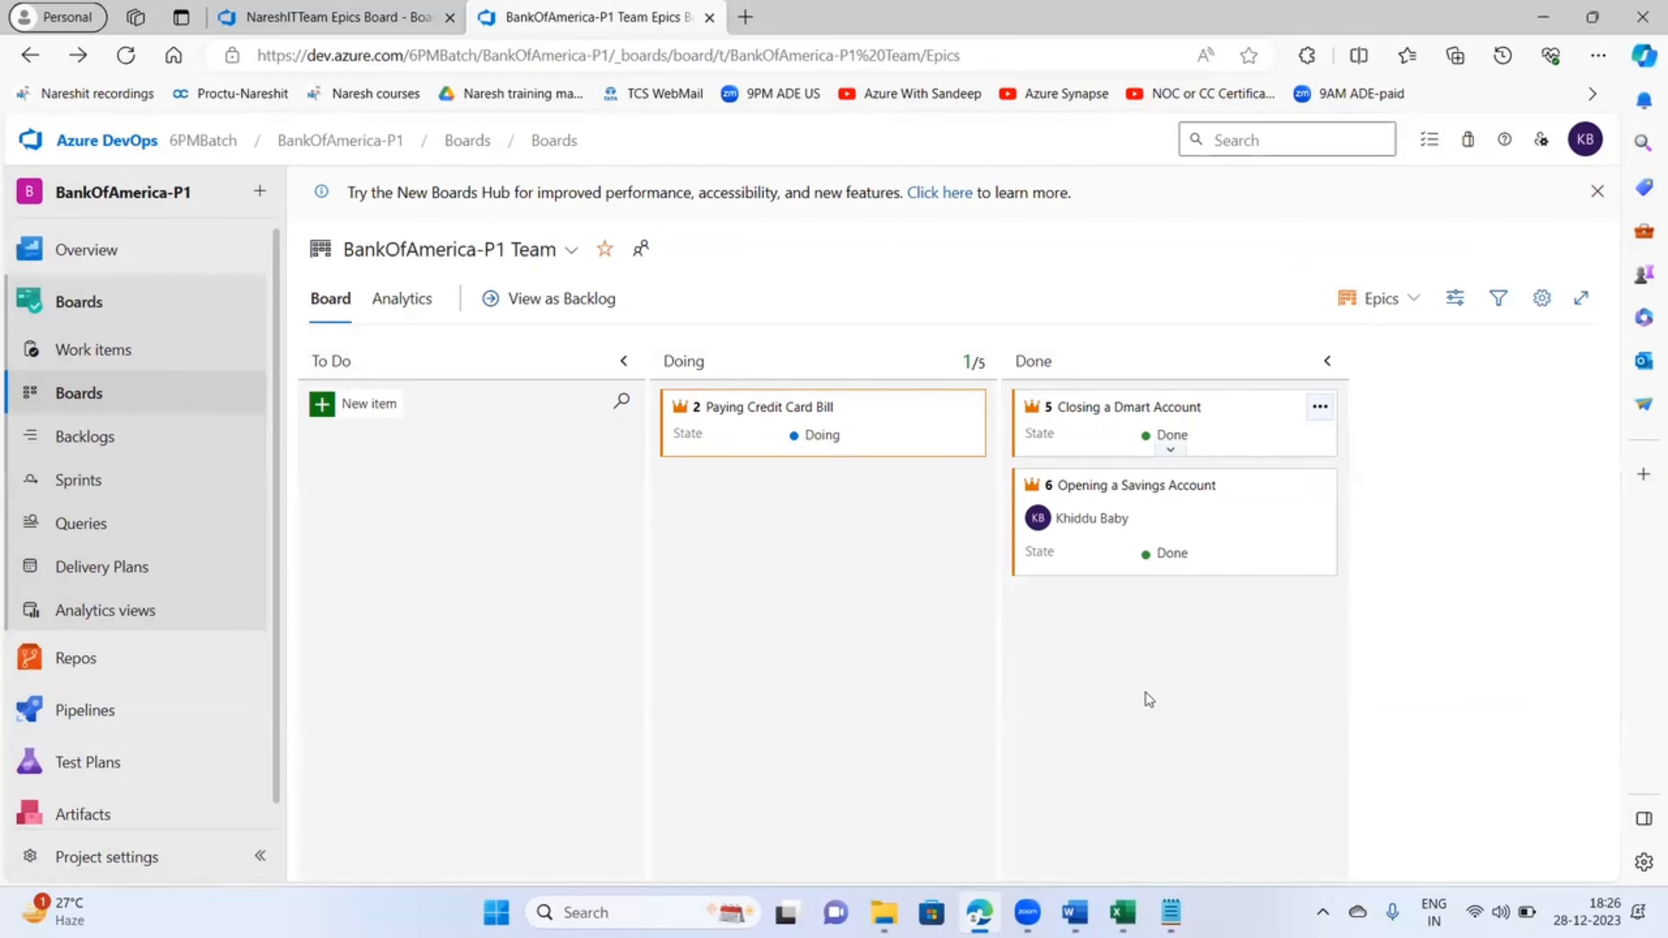
- Using the NareshITTeam board as reference, add the epics "Applying For Credit Card" and "Last 6 Months Transactions" to BankOfAmerica-P1 Team's To Do column
{"action": "left_click", "coordinate": [271, 27]}
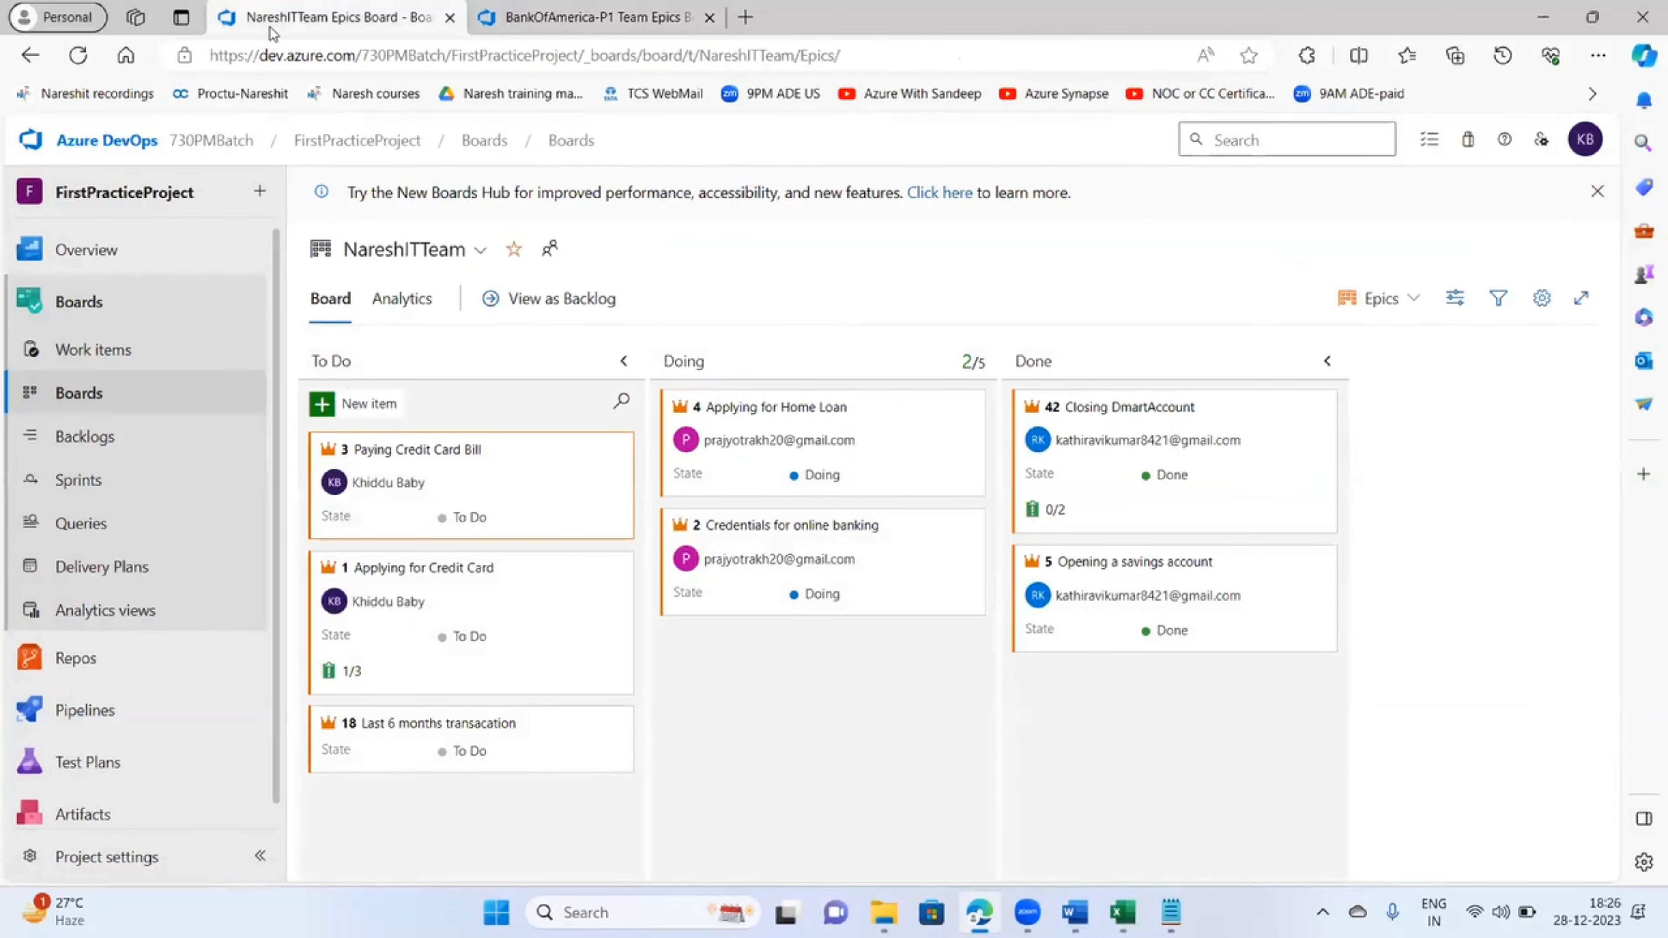
{"action": "left_click", "coordinate": [604, 27]}
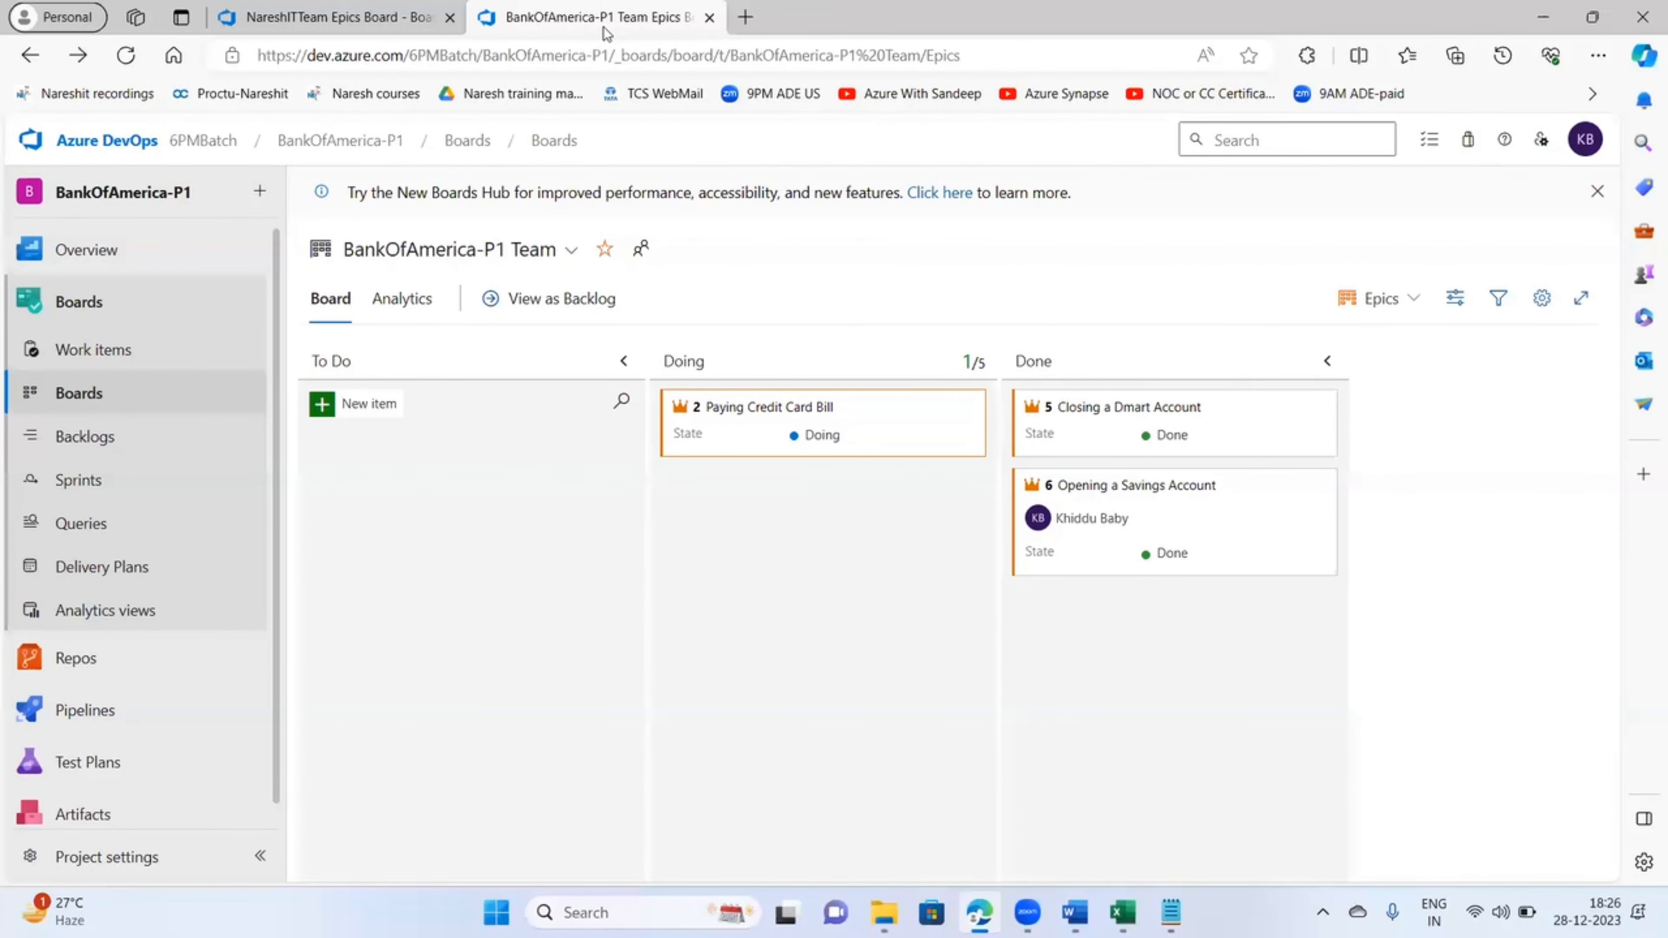
{"action": "left_click", "coordinate": [322, 27]}
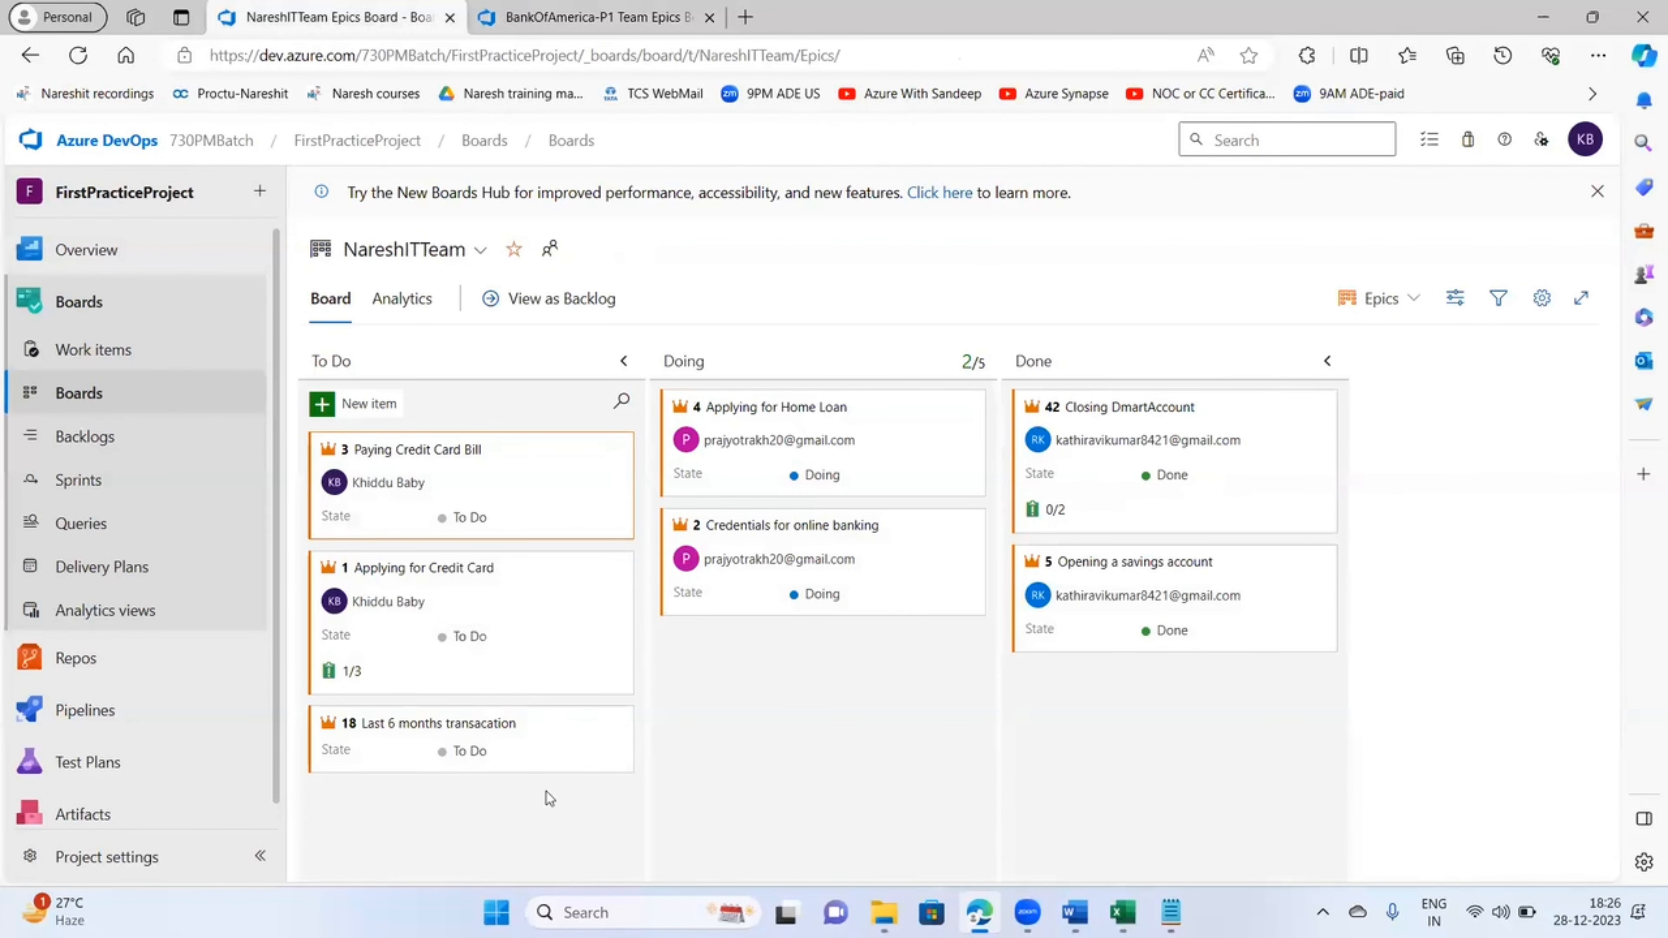
{"action": "left_click", "coordinate": [627, 24]}
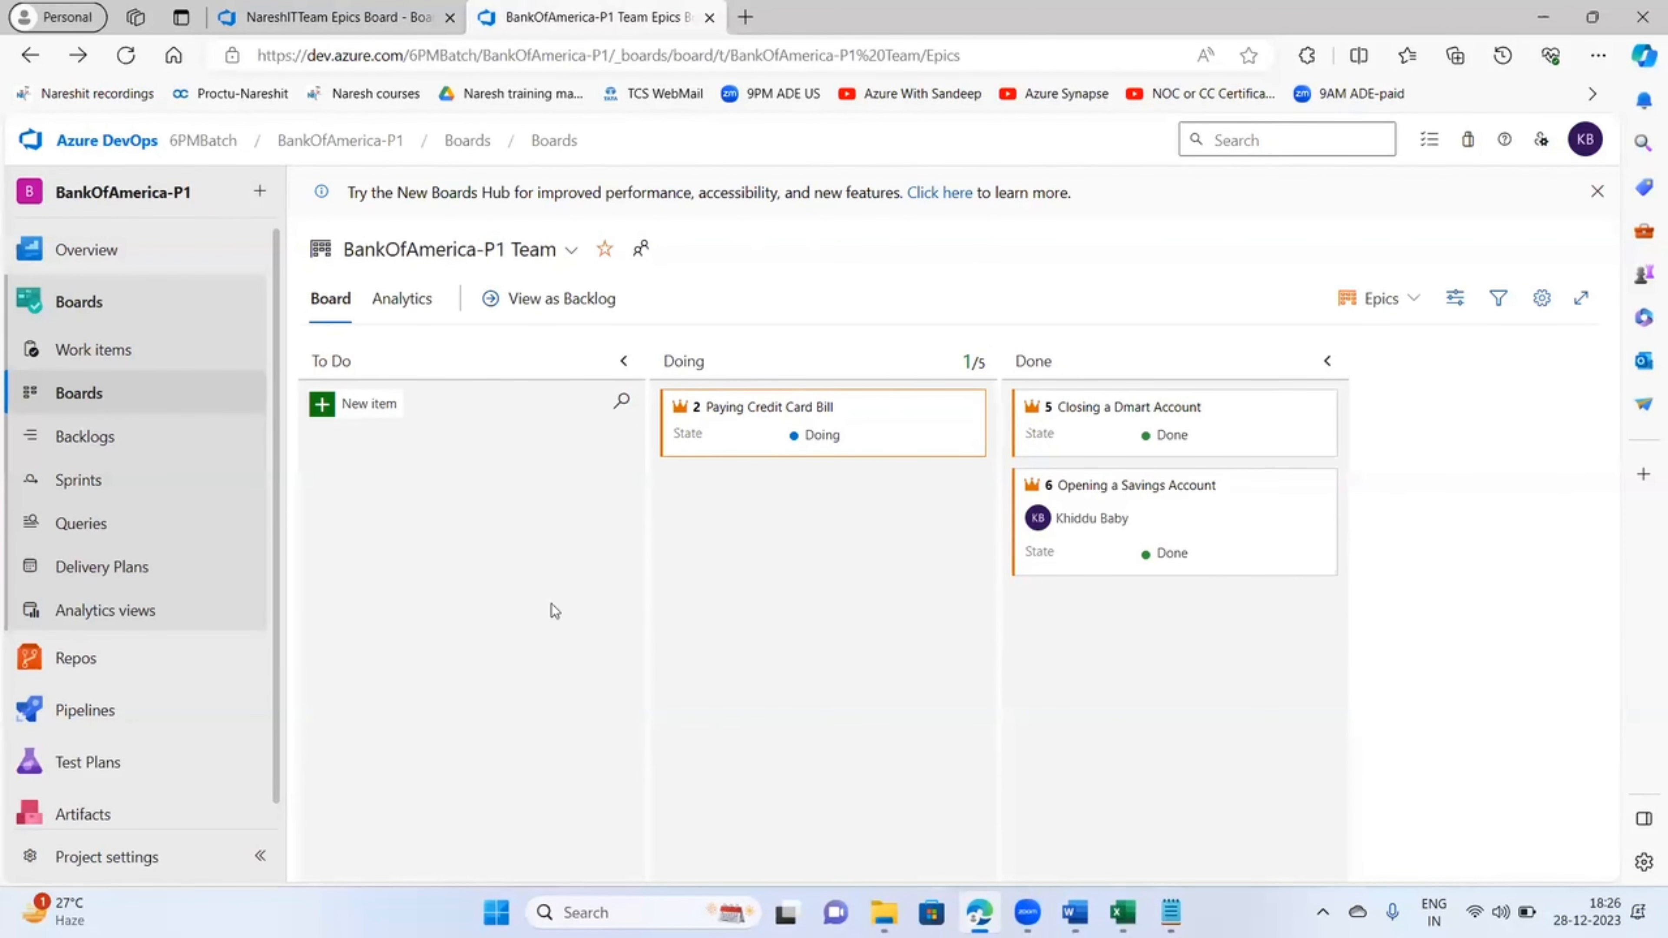
{"action": "left_click", "coordinate": [373, 406]}
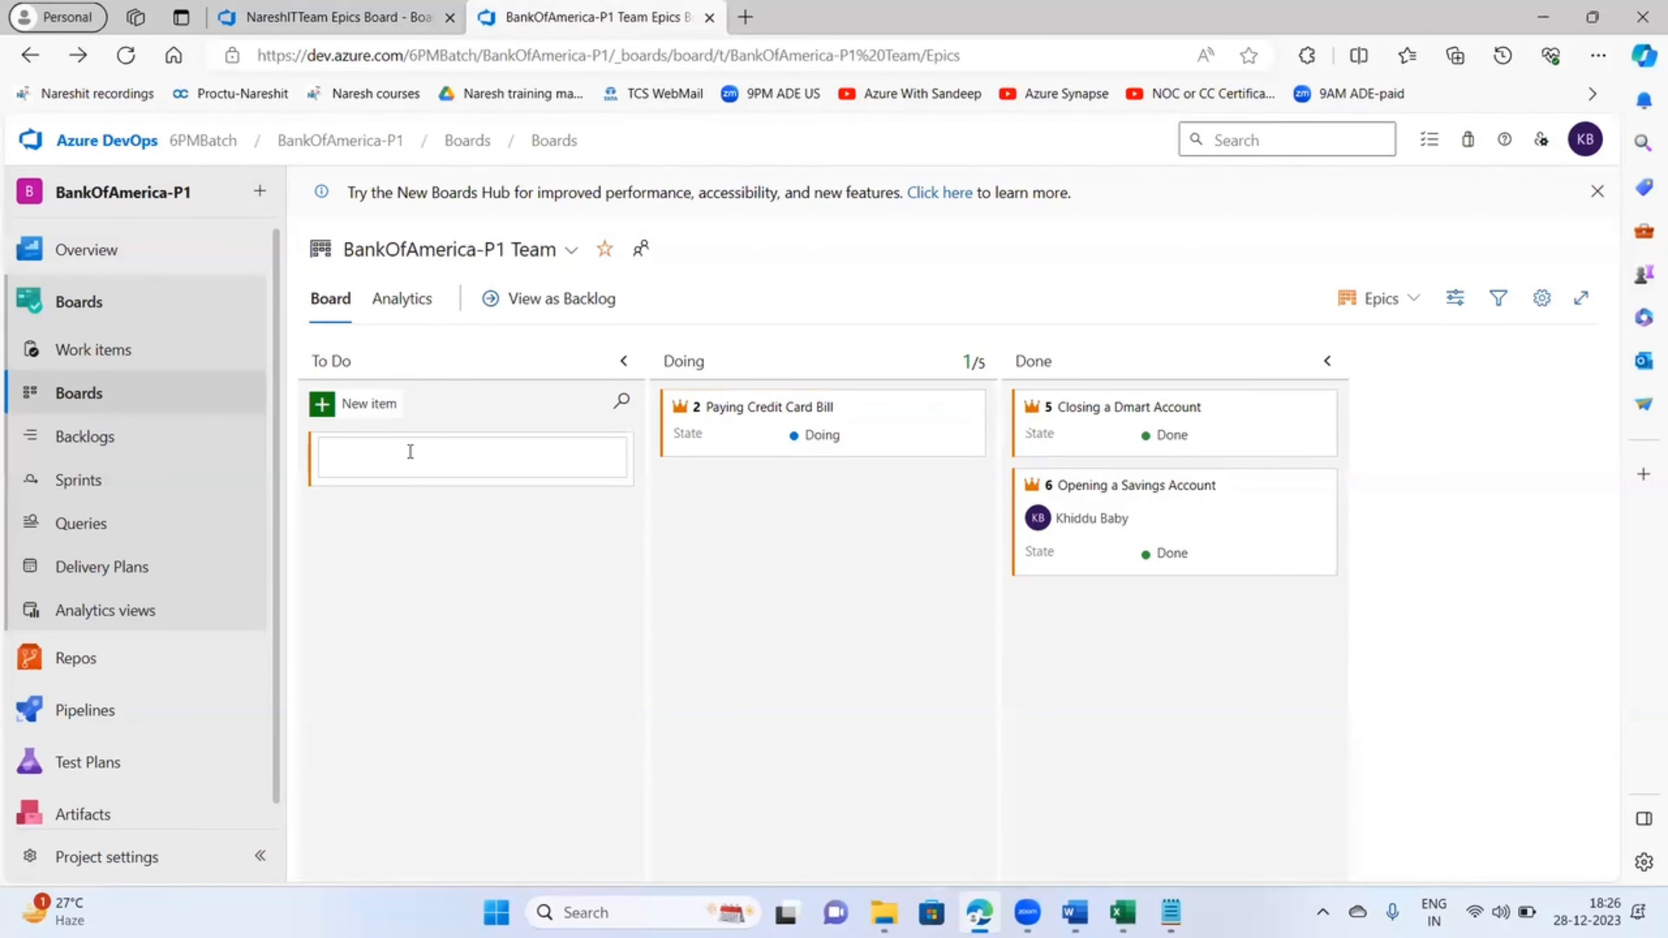
{"action": "type", "text": "Applying For Credit Card"}
{"action": "key", "text": "Return"}
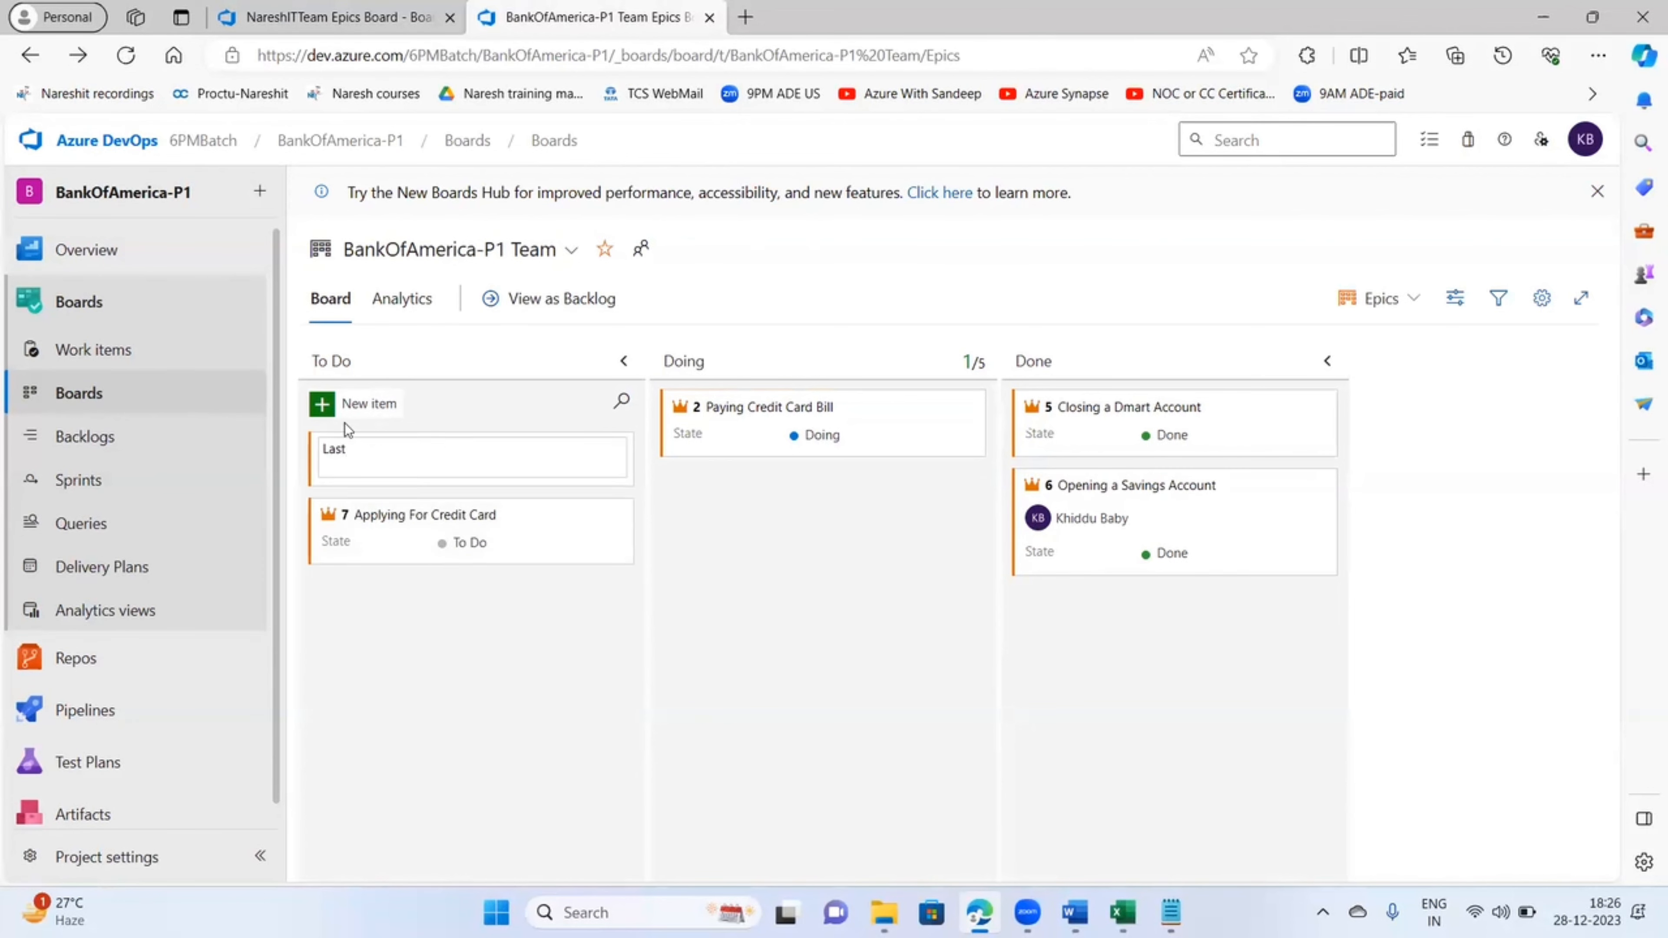
{"action": "type", "text": "Last 6 Months Transactions"}
{"action": "left_click", "coordinate": [756, 538]}
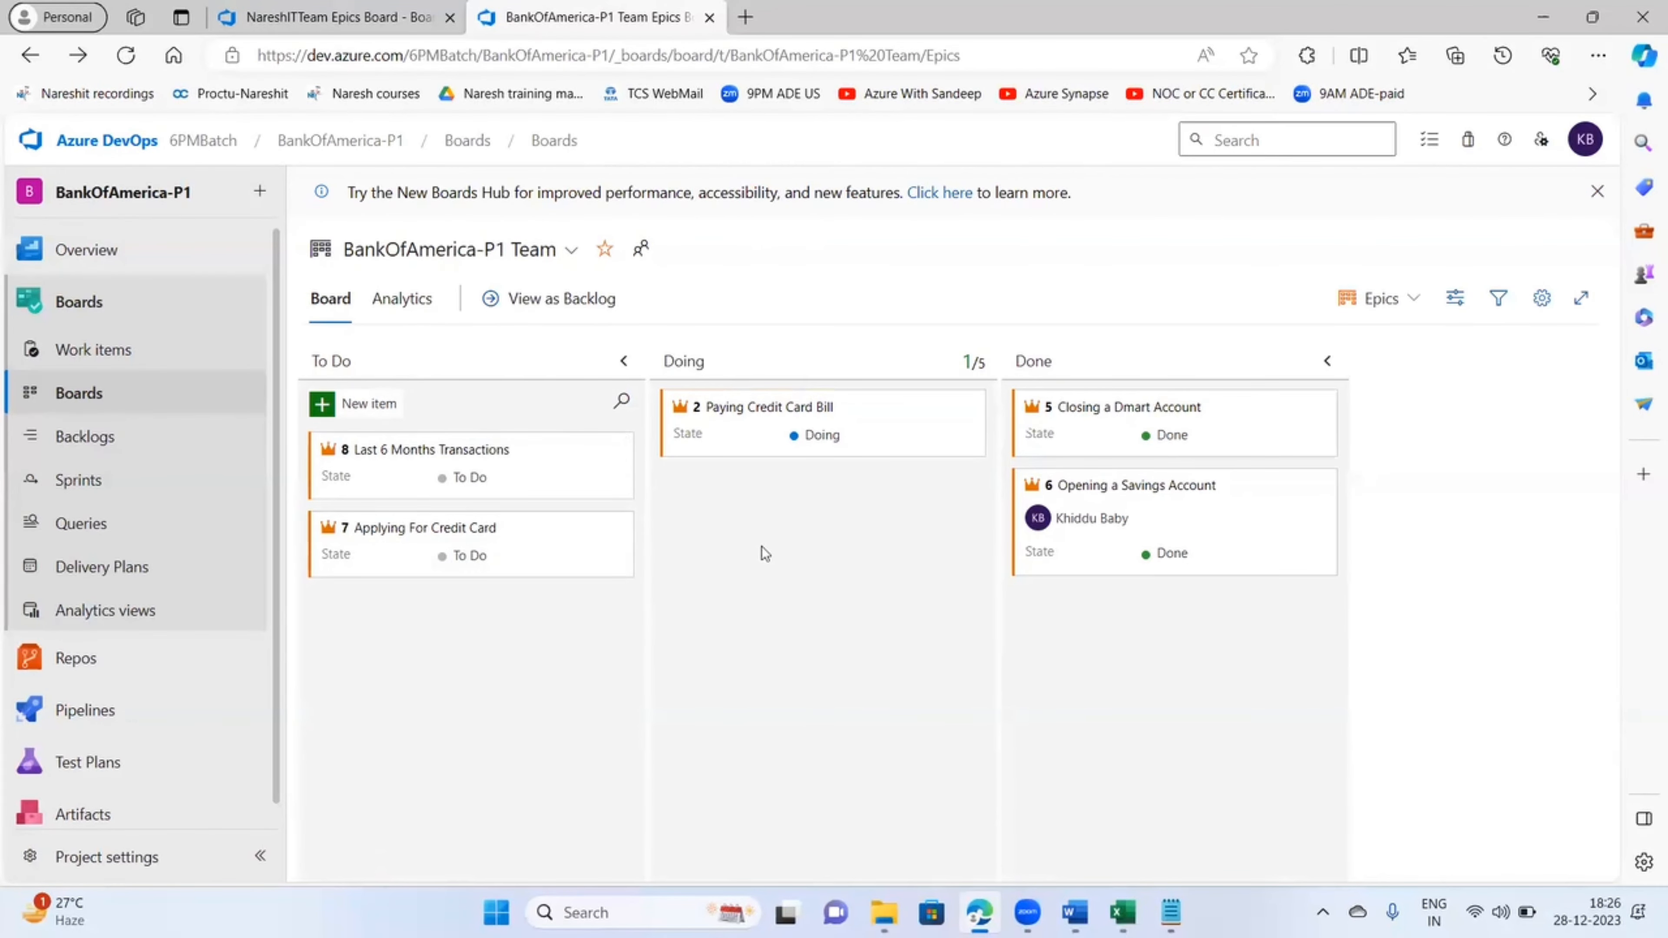
- Check the NareshITTeam board again and add an "Applying for Home Loan" epic to the BankOfAmerica-P1 Team board's To Do column
{"action": "left_click", "coordinate": [368, 18]}
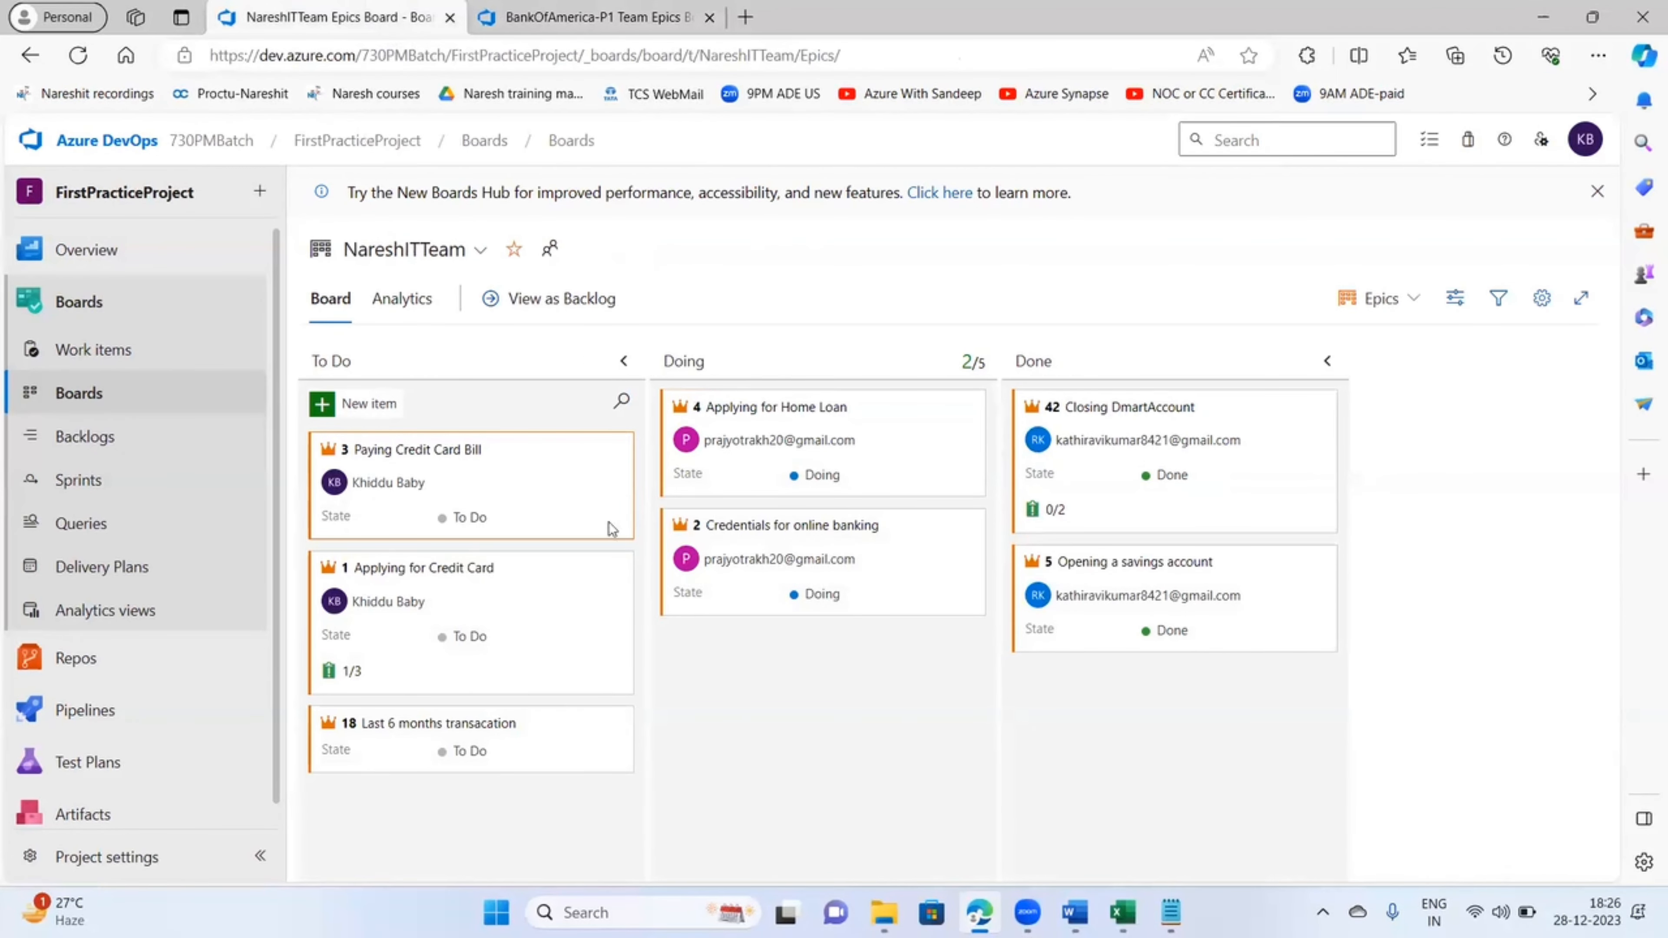
{"action": "left_click", "coordinate": [601, 20]}
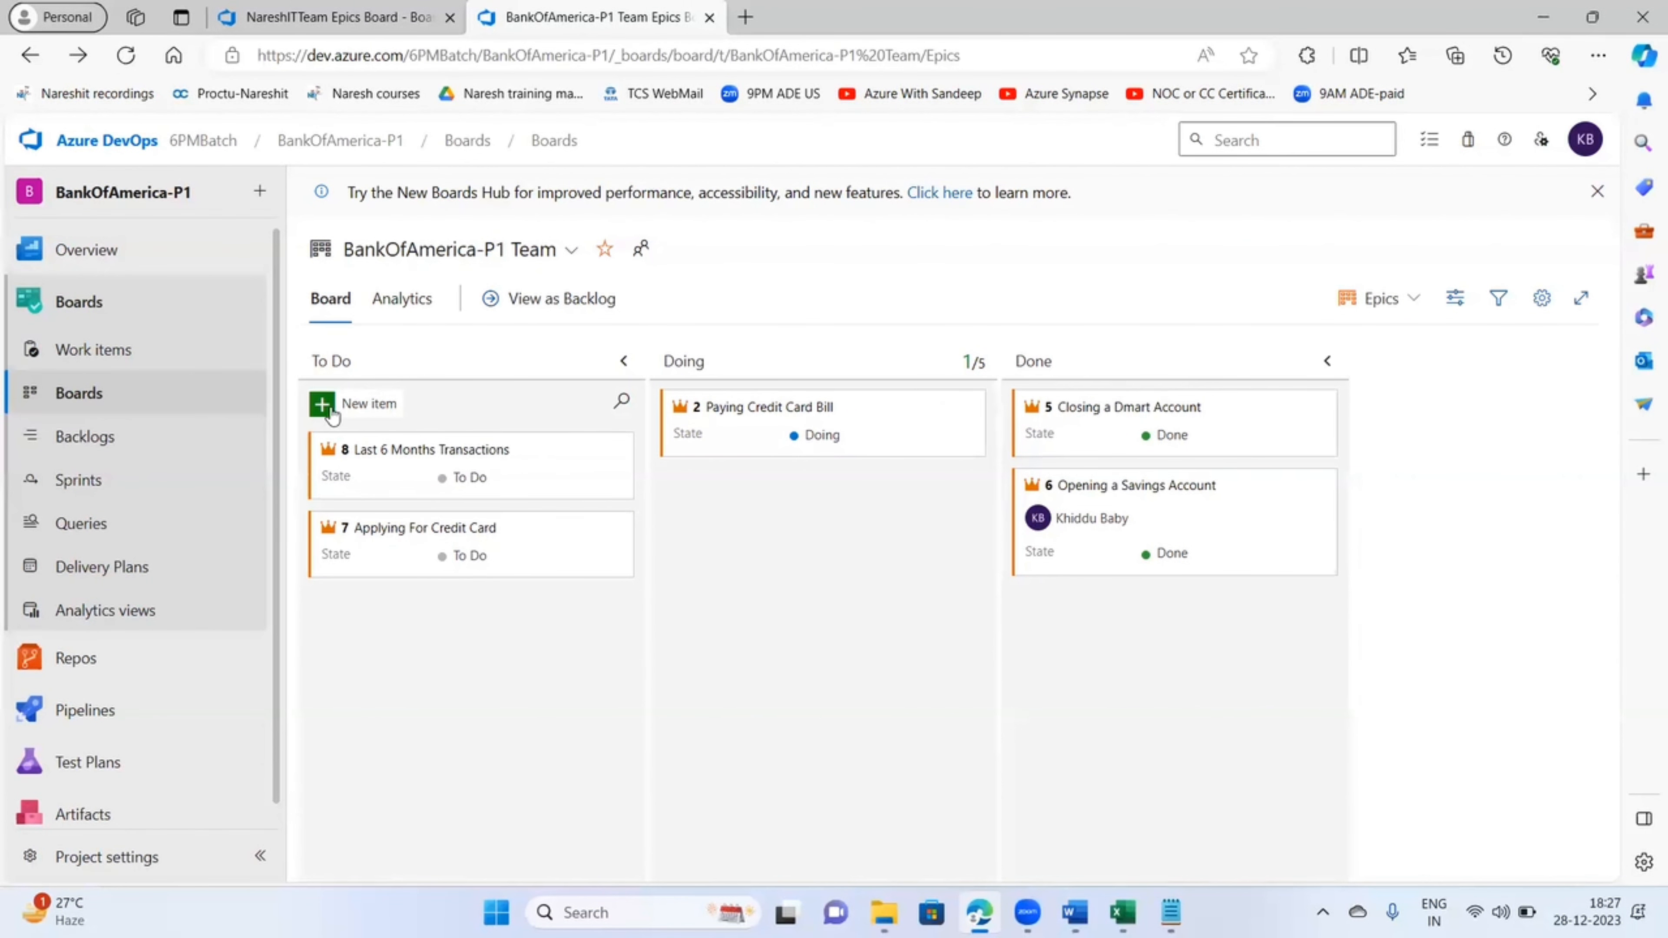
{"action": "left_click", "coordinate": [323, 404]}
{"action": "type", "text": "Applying "}
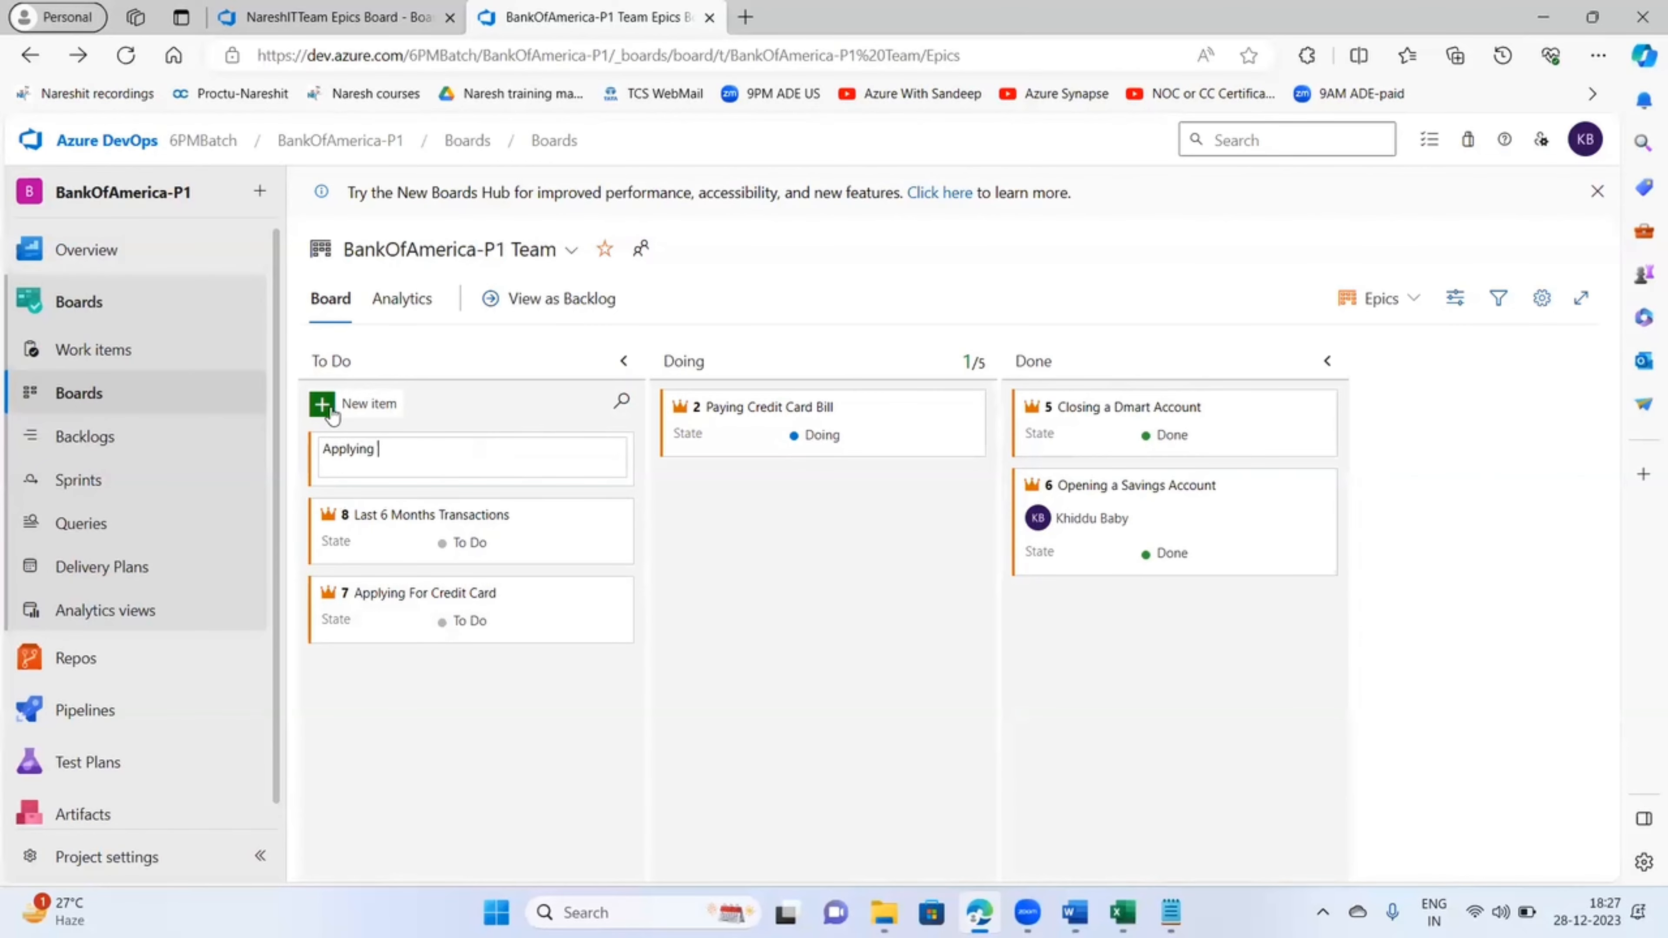
{"action": "type", "text": "for Home Loan"}
{"action": "key", "text": "Return"}
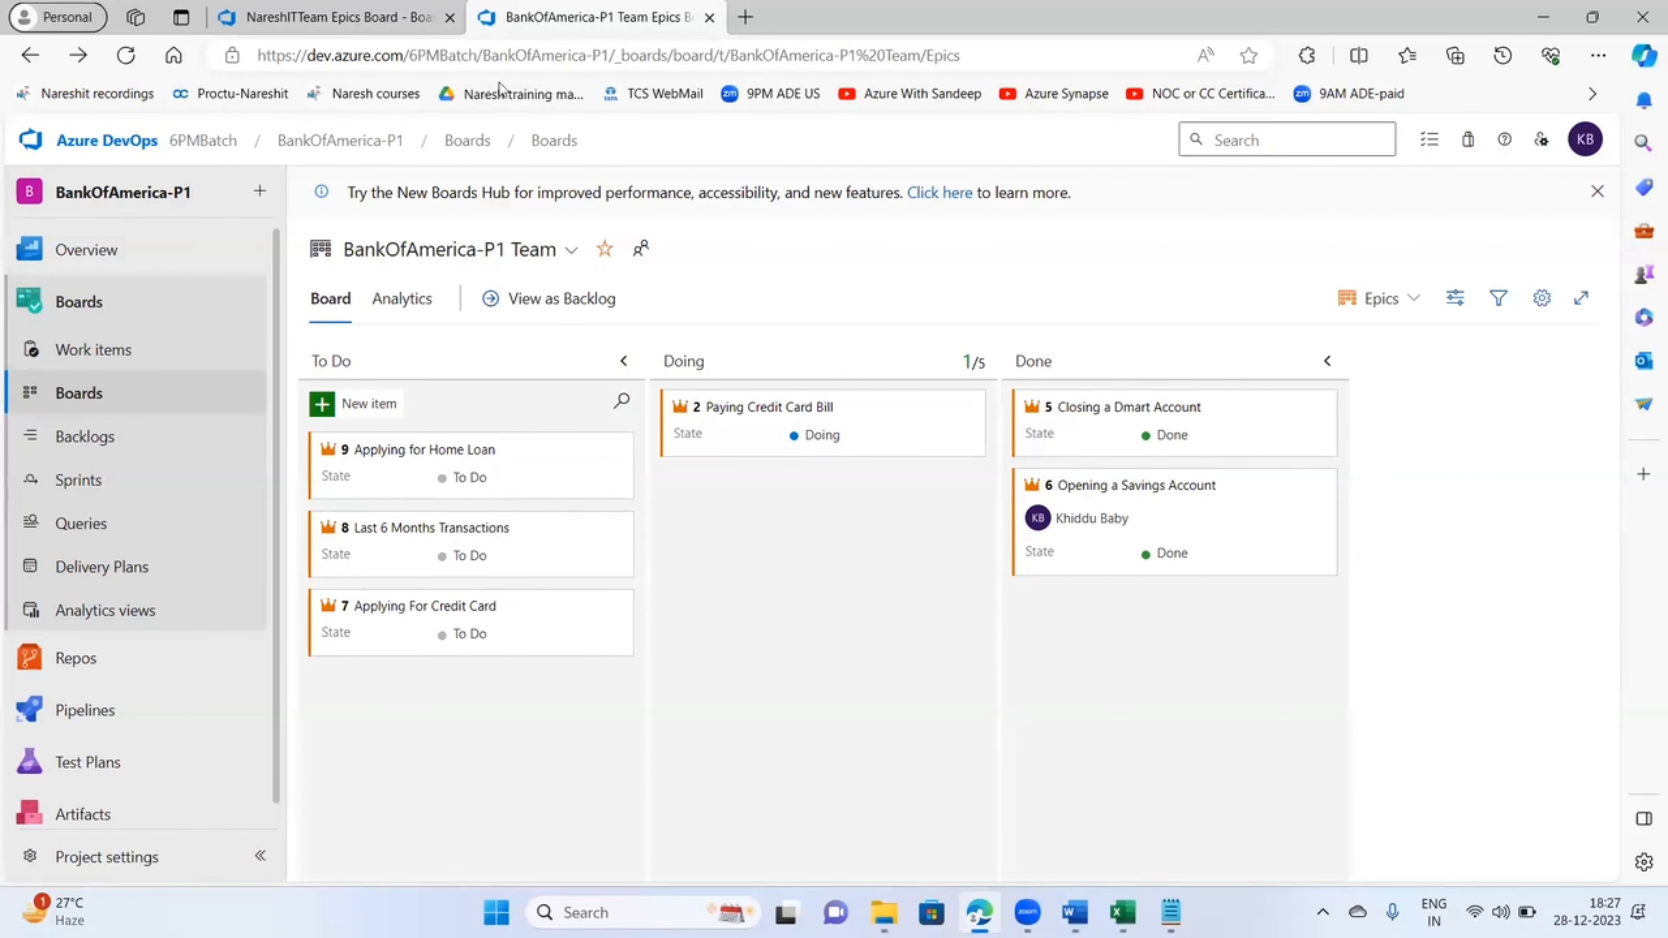
- Add a "Creds for Online Banking" epic to the BankOfAmerica-P1 Team board and move it from To Do to Doing
{"action": "left_click", "coordinate": [394, 19]}
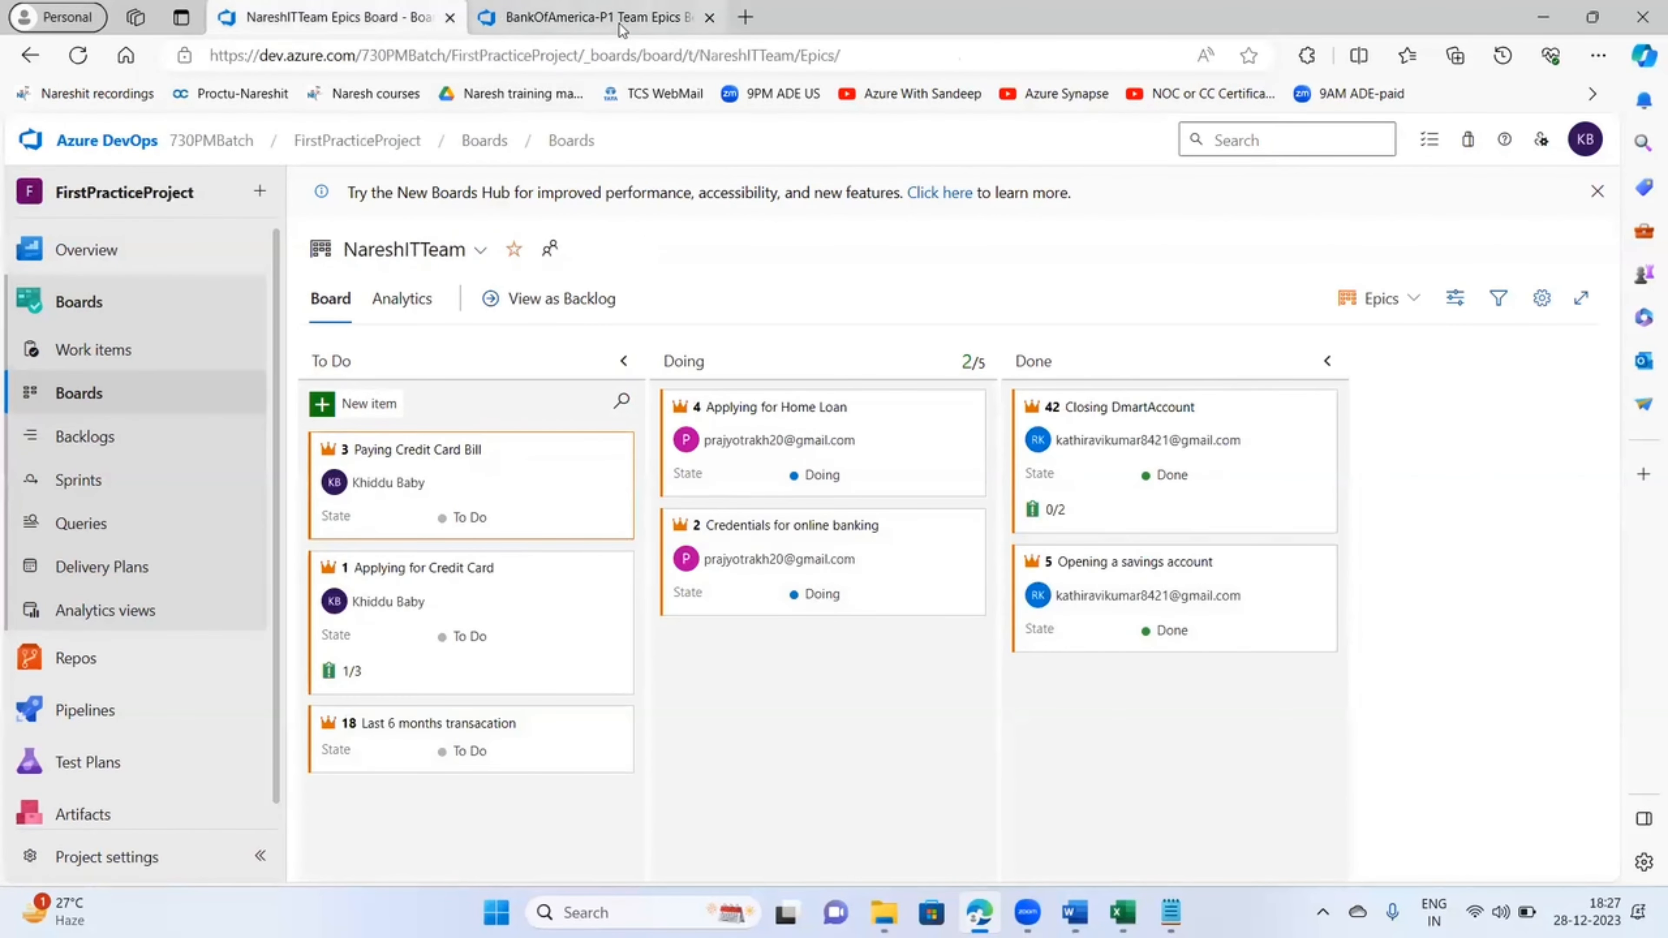
{"action": "left_click", "coordinate": [673, 23]}
{"action": "left_click", "coordinate": [335, 409]}
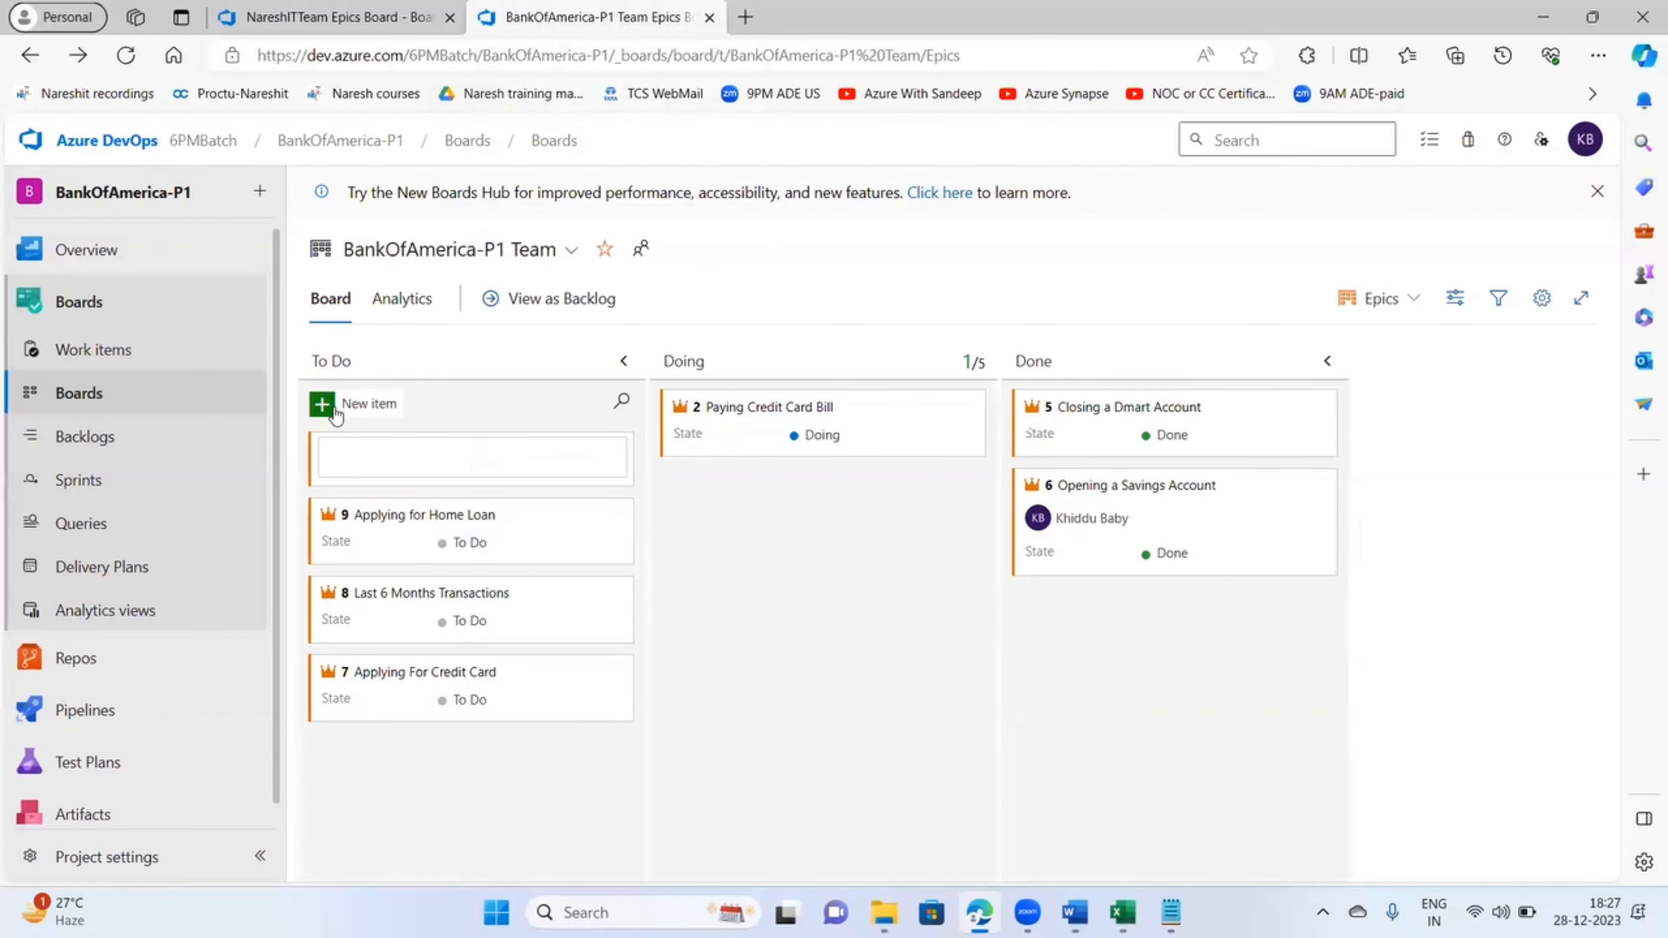
{"action": "type", "text": "A"}
{"action": "type", "text": "Credi"}
{"action": "type", "text": " for "}
{"action": "type", "text": "Online Banking"}
{"action": "key", "text": "Return"}
{"action": "left_click_drag", "start_coordinate": [562, 468], "coordinate": [812, 557]}
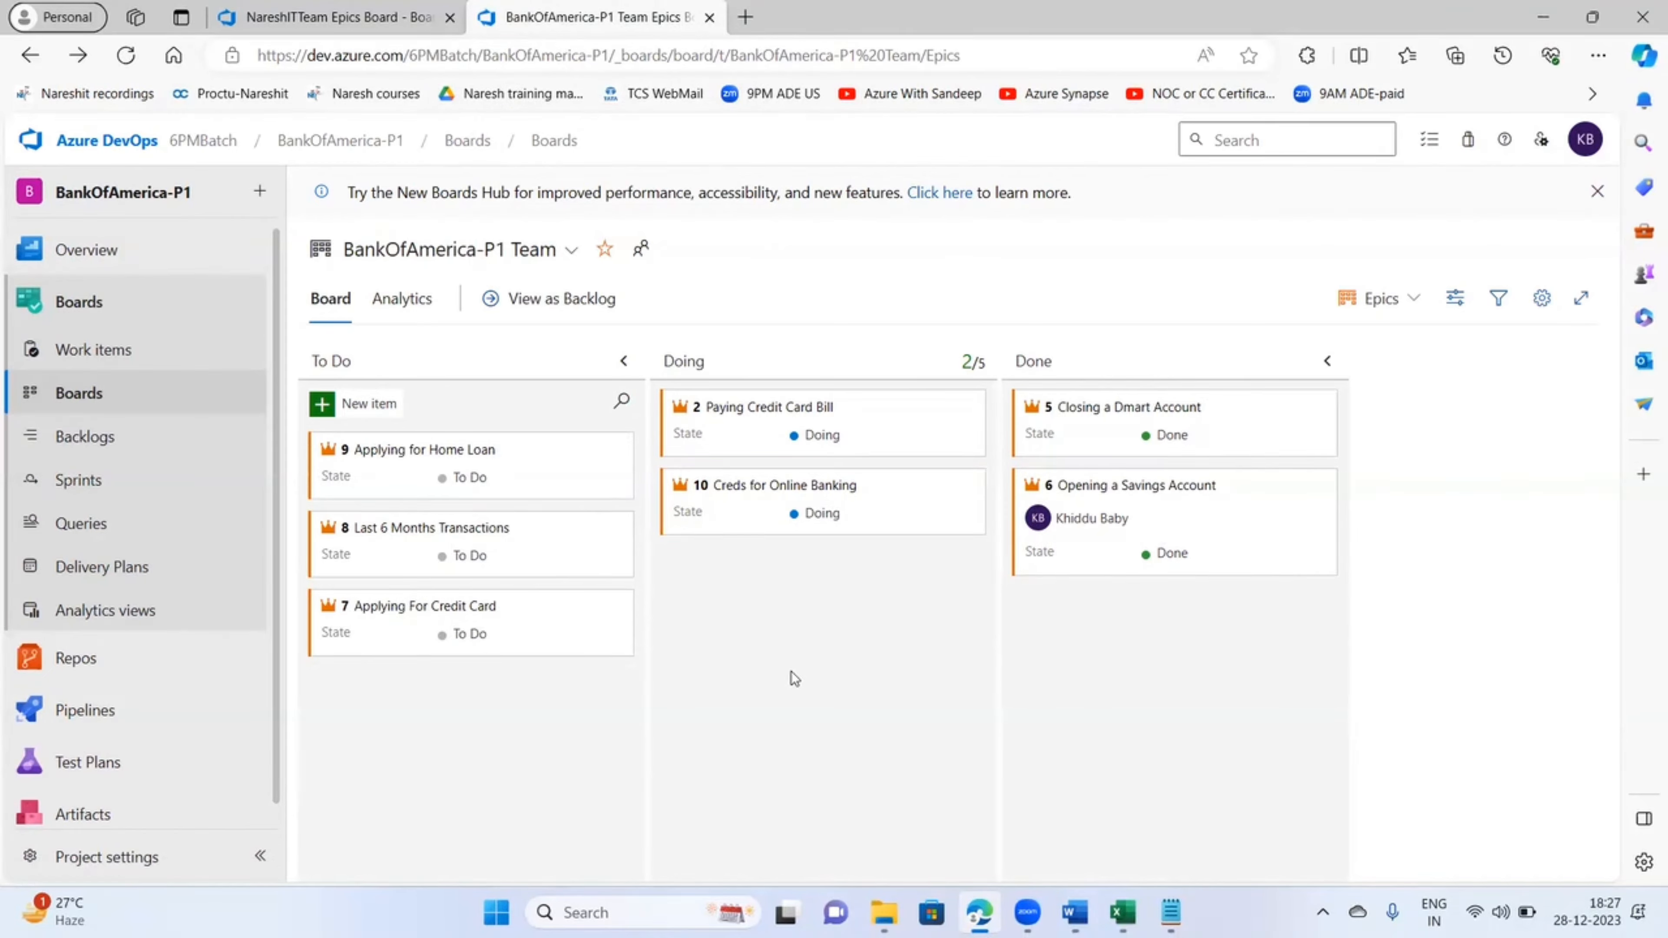
- Open the "Applying for Home Loan" epic, assign it to the only listed team member, and save and close it
{"action": "left_click", "coordinate": [413, 450]}
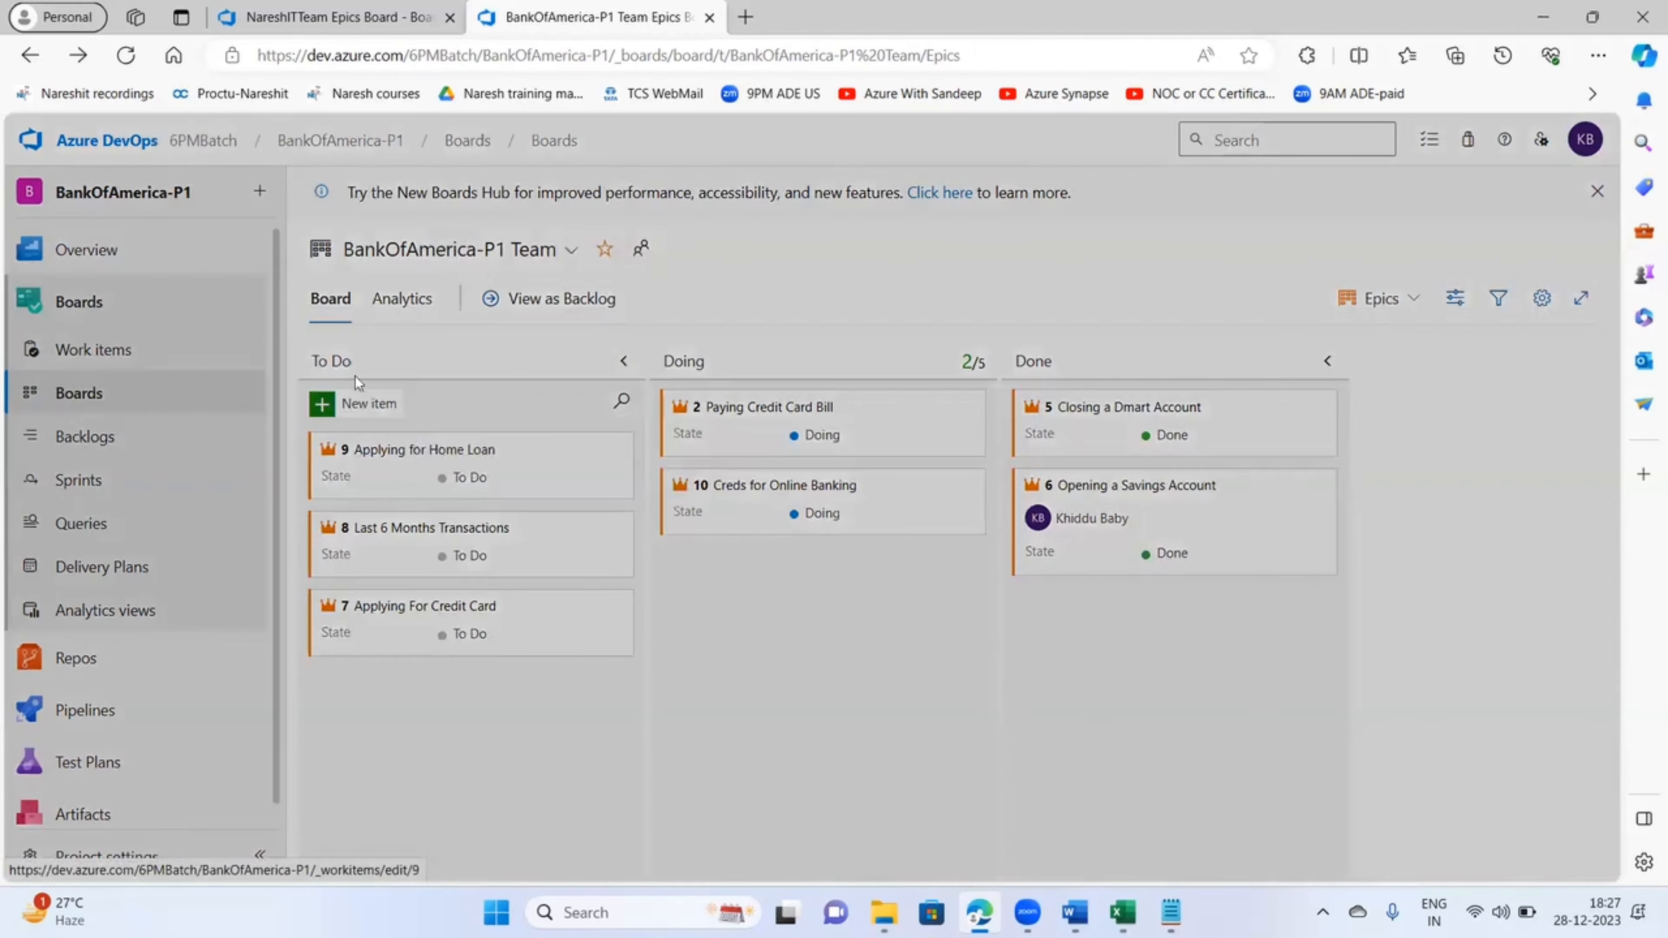
{"action": "left_click", "coordinate": [412, 275]}
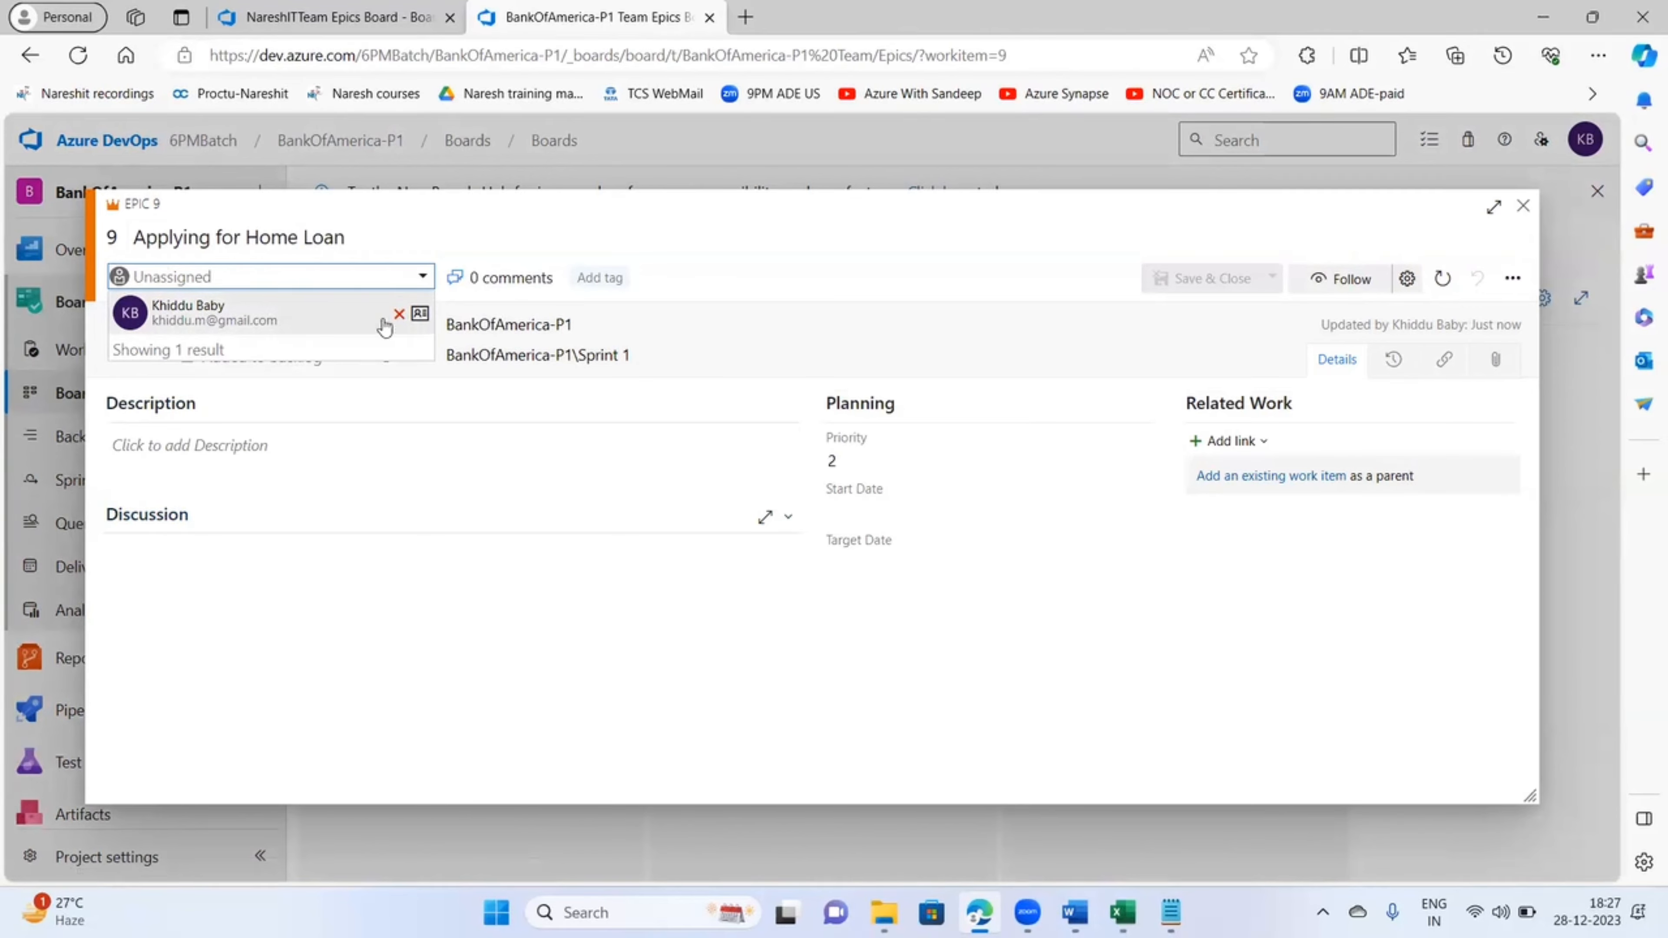
{"action": "left_click", "coordinate": [185, 280]}
{"action": "left_click", "coordinate": [203, 328]}
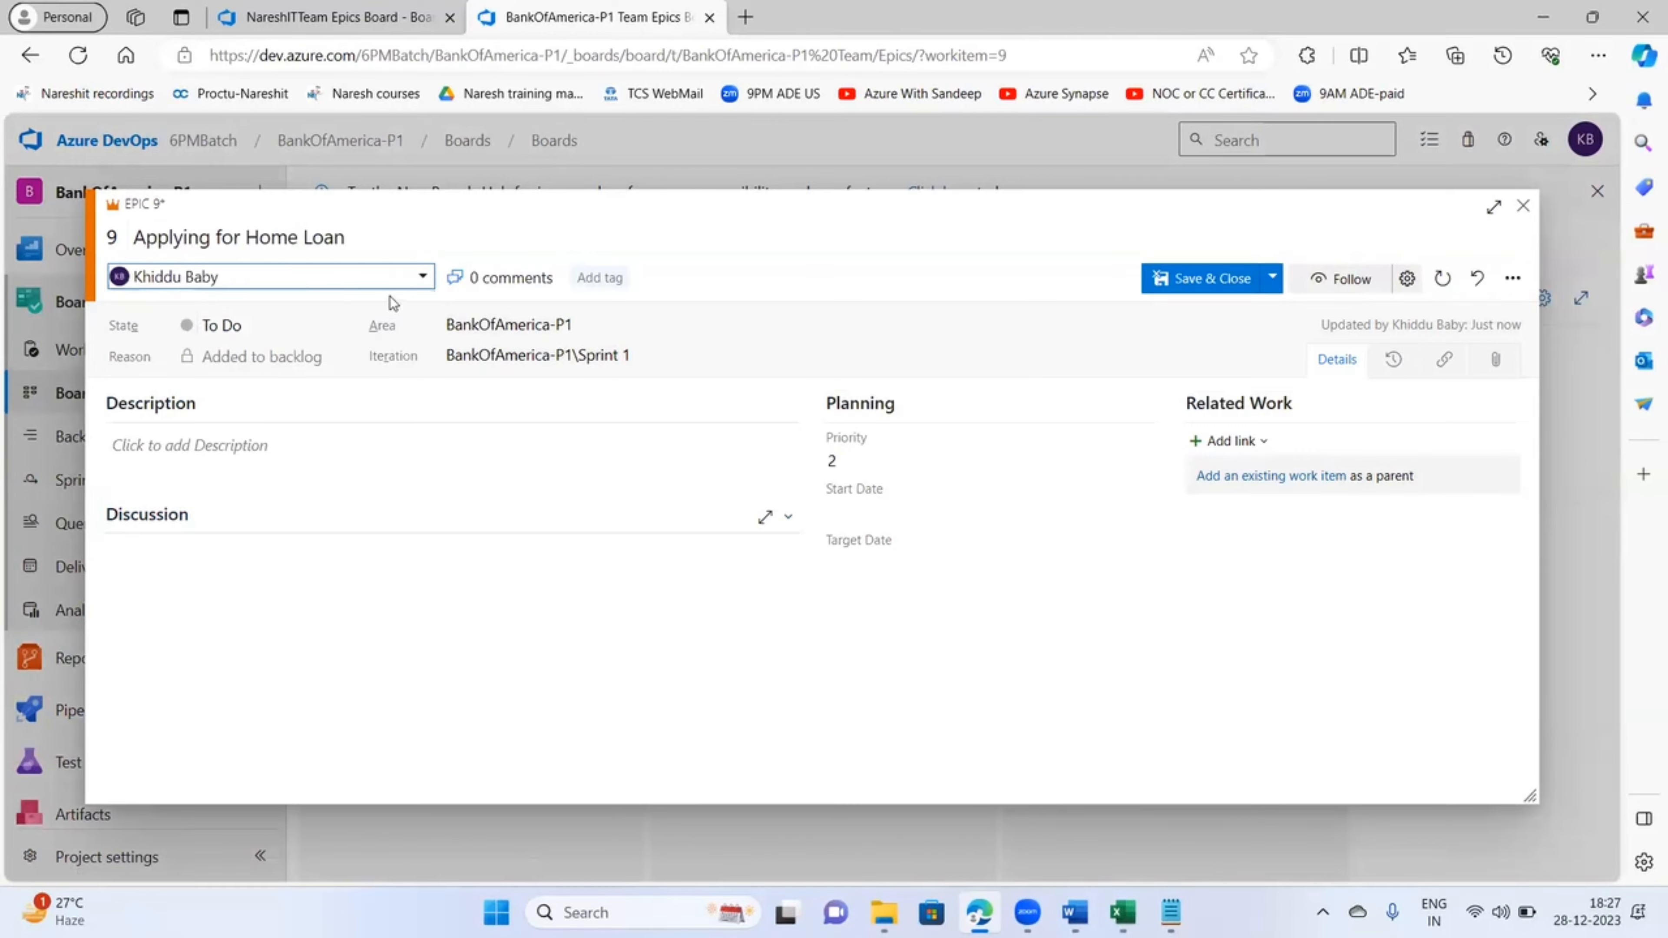
{"action": "left_click", "coordinate": [421, 279]}
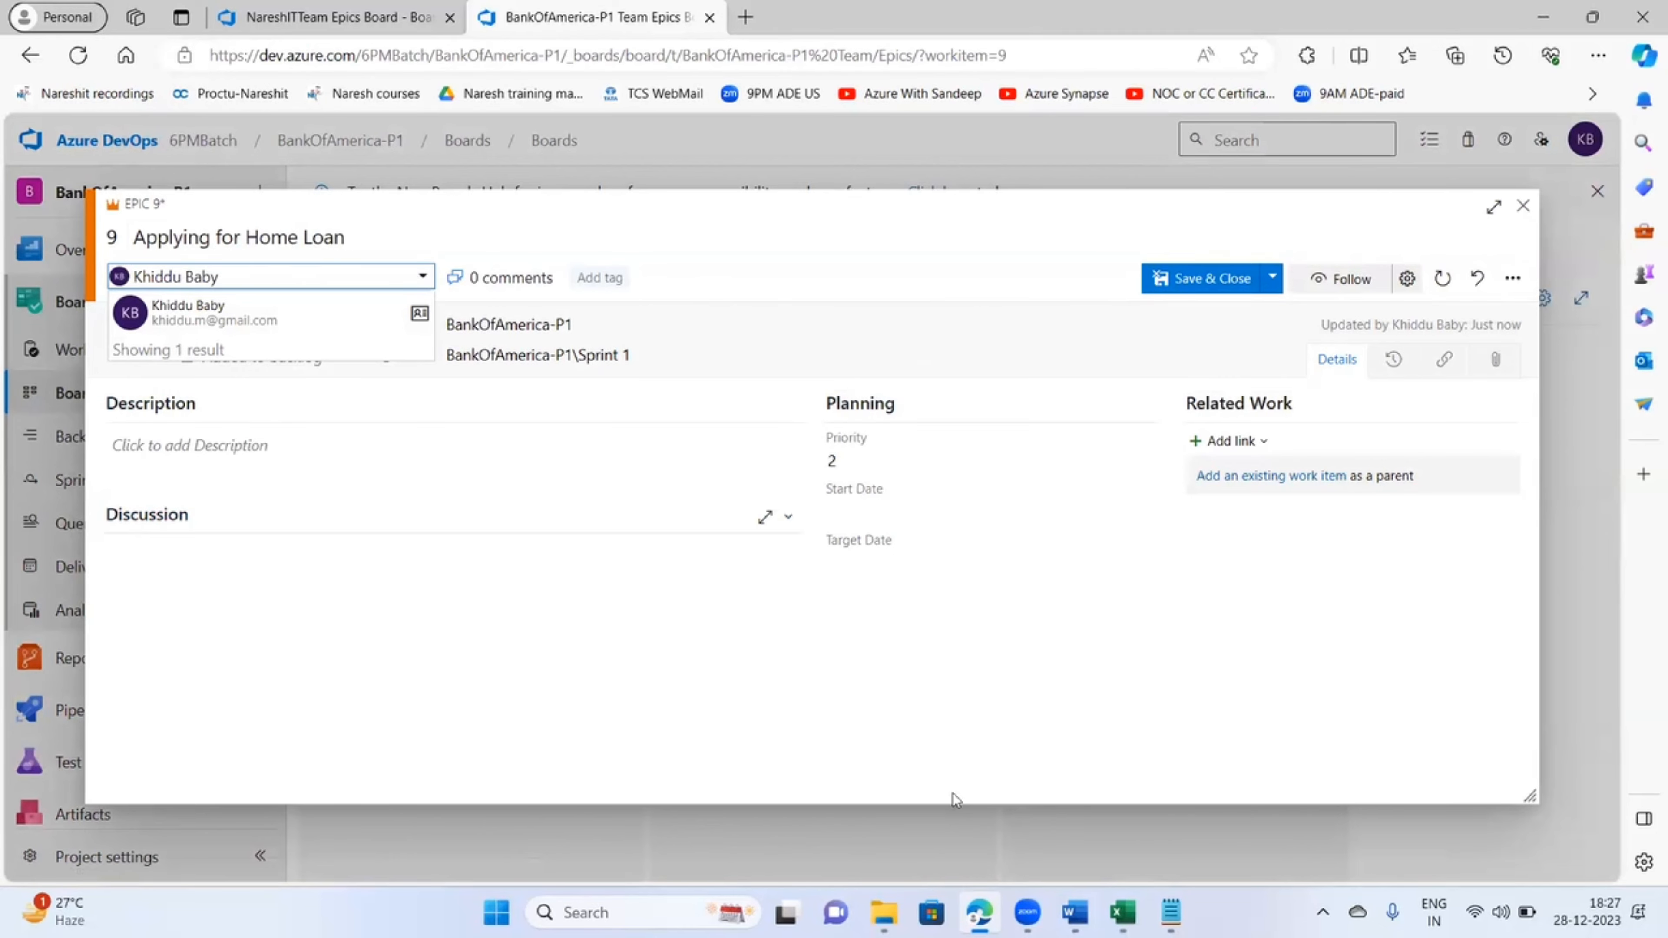
{"action": "left_click", "coordinate": [1033, 563]}
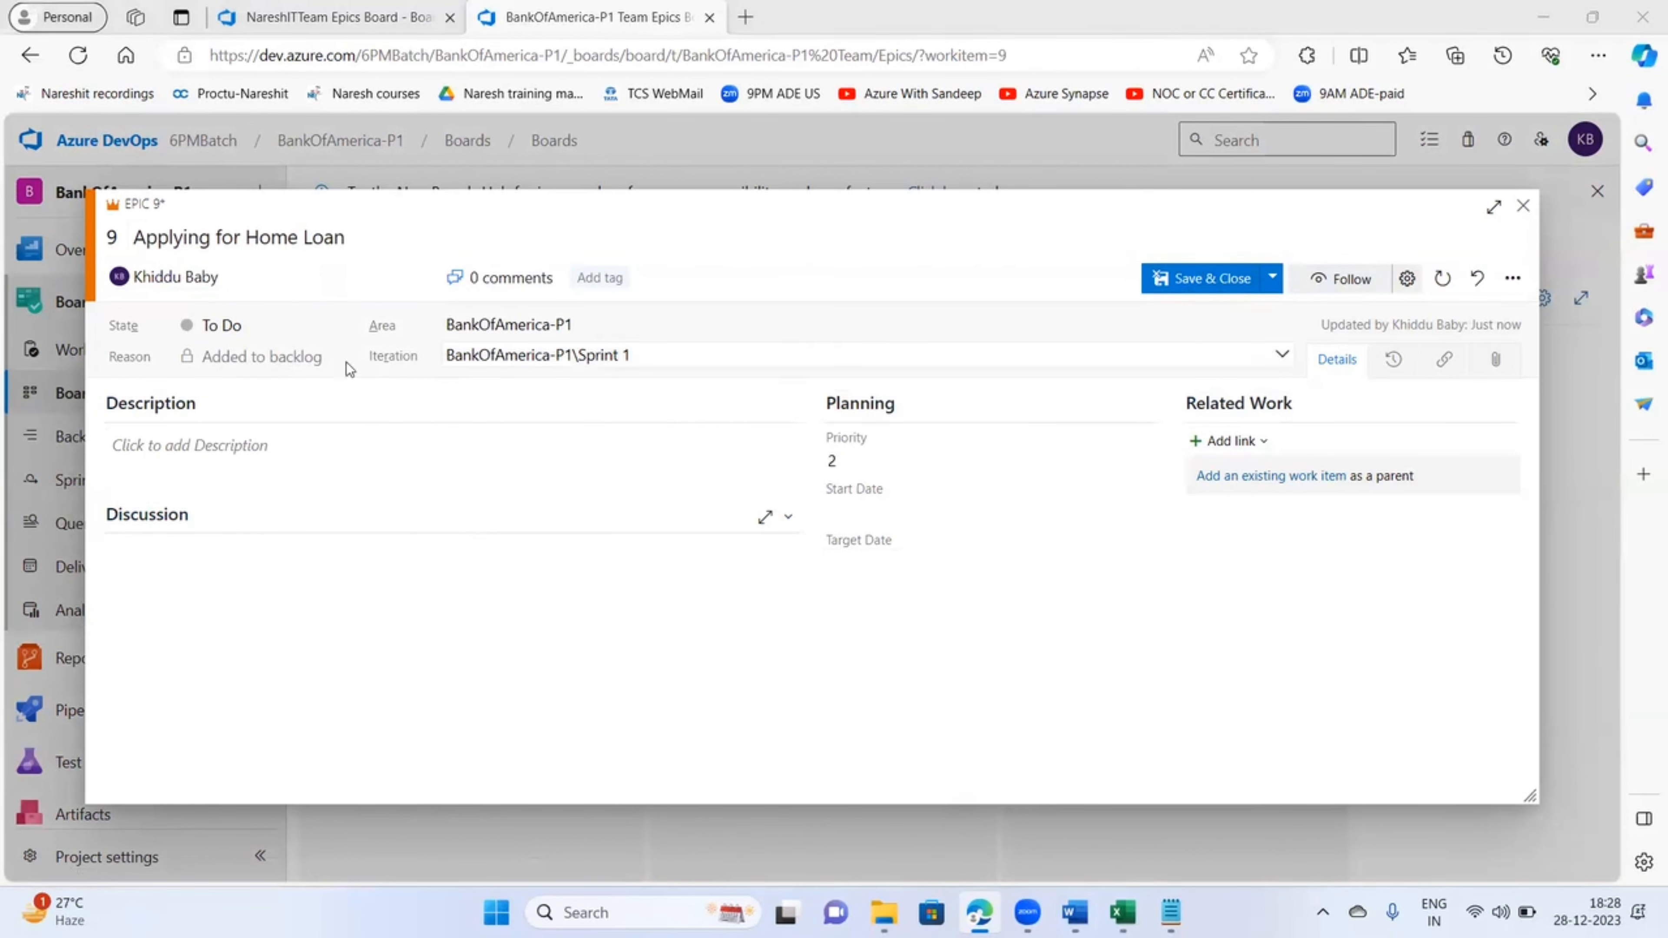
{"action": "left_click", "coordinate": [1212, 277]}
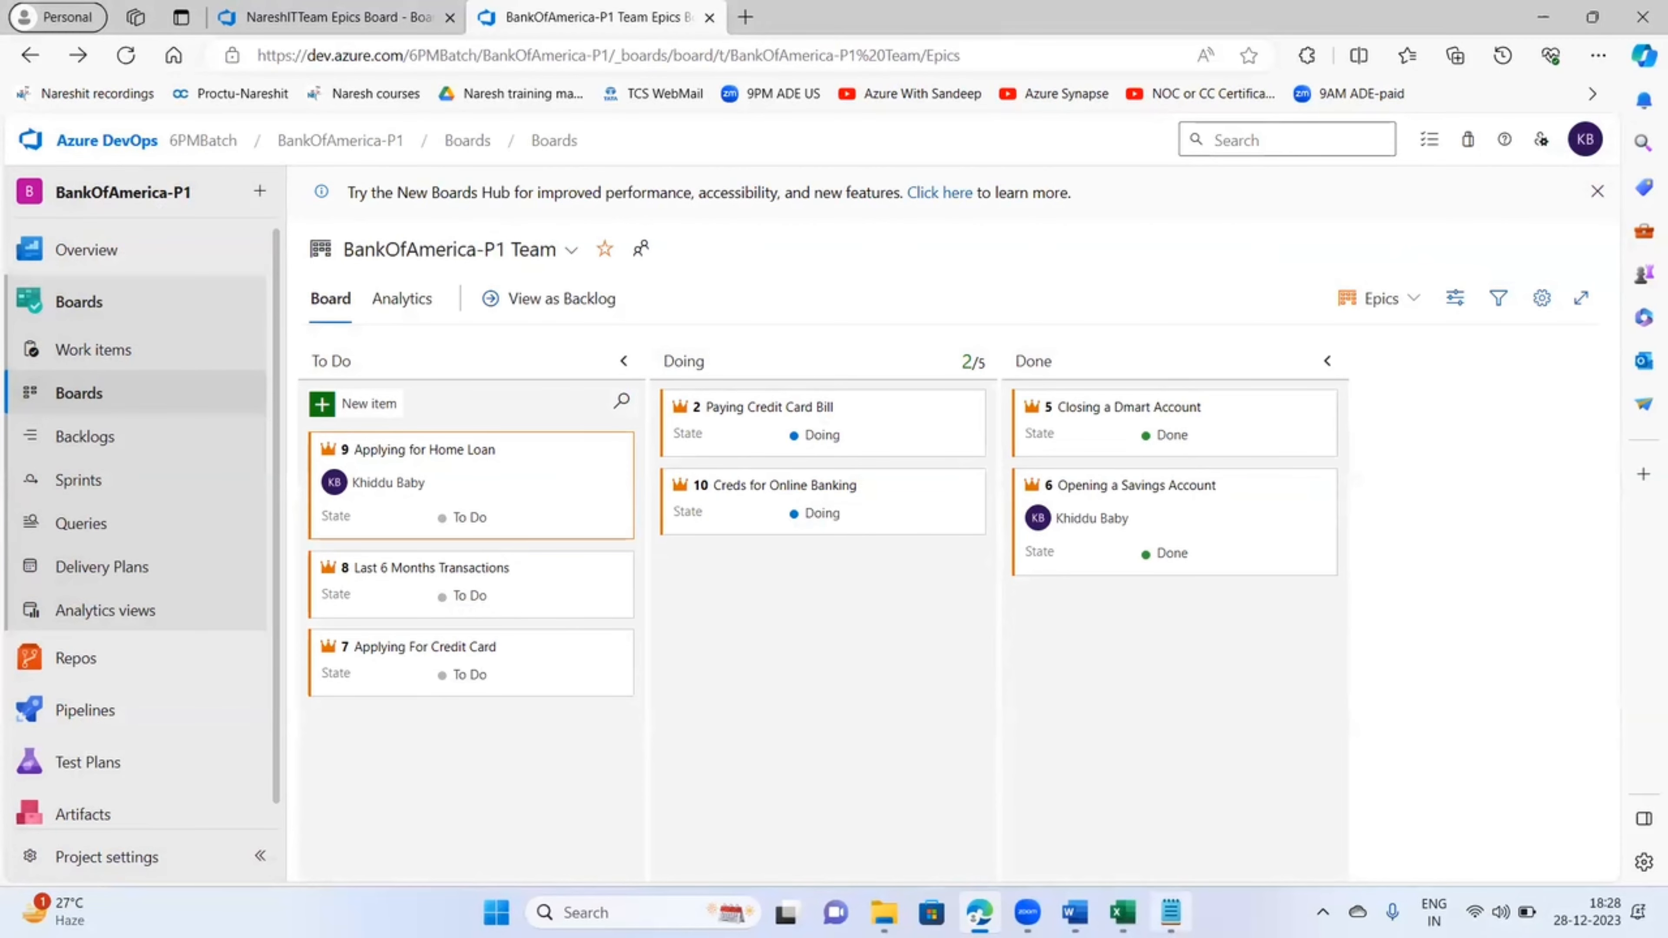
- Switch to Notepad, add the line "In Devops projects will work on Agile Methodology" below the Epic, Issue, Task outline, and minimize it
{"action": "key", "text": "alt+Tab"}
{"action": "left_click", "coordinate": [640, 560]}
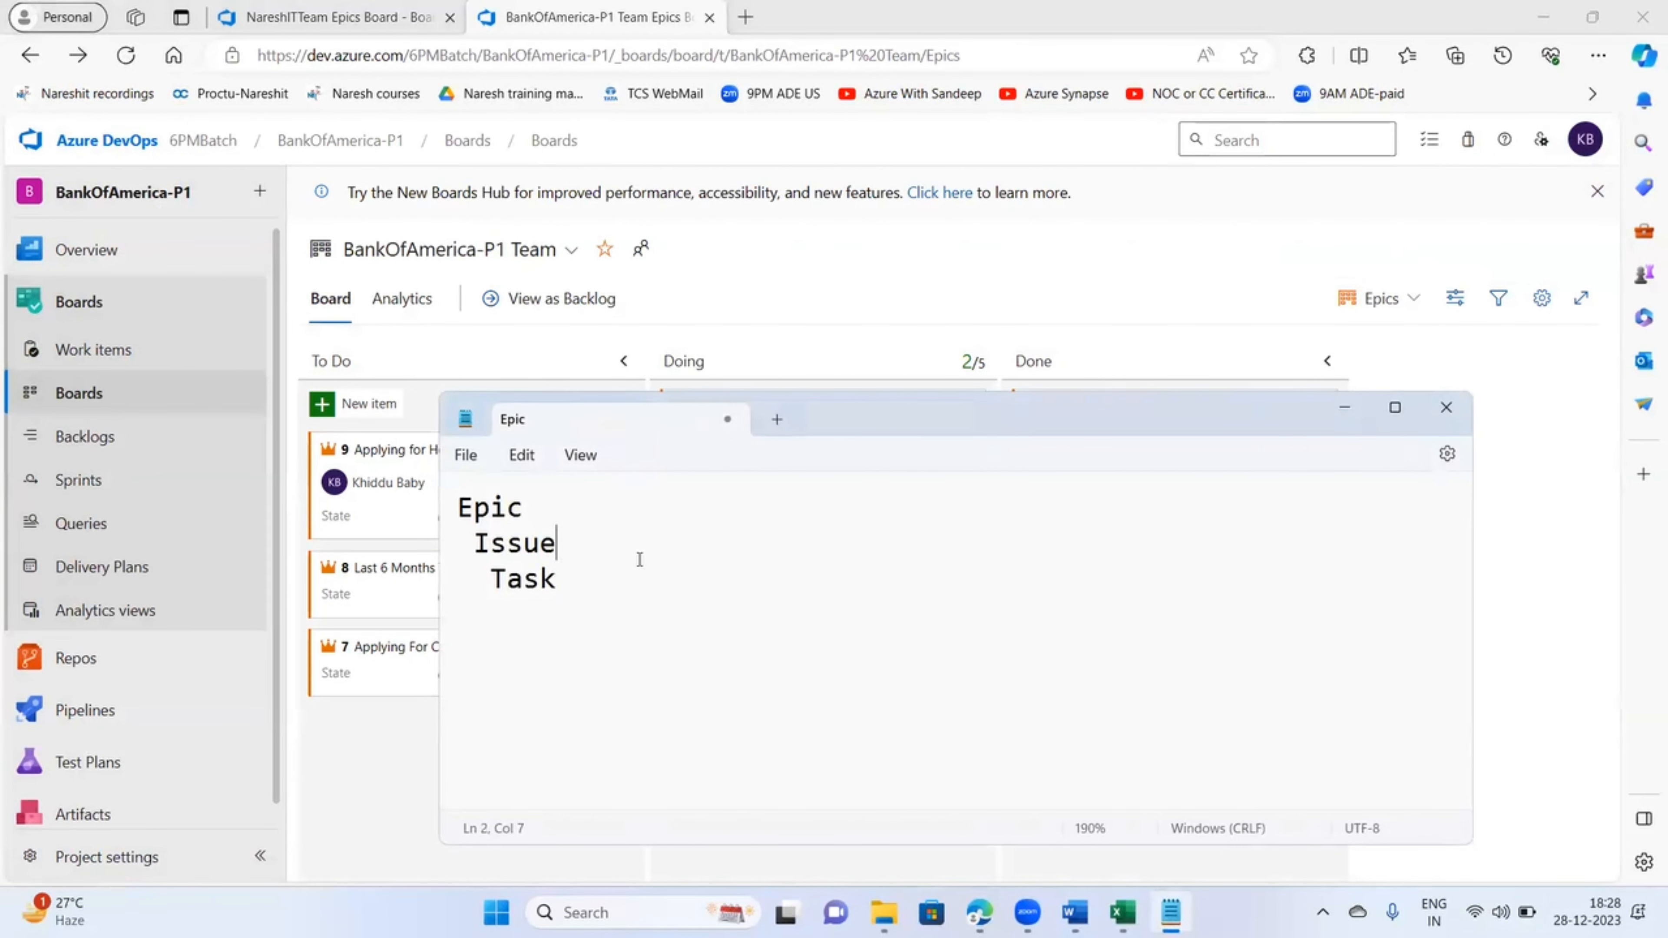
{"action": "key", "text": "Down"}
{"action": "key", "text": "Return"}
{"action": "key", "text": "Return"}
{"action": "type", "text": "In Devops proejcts"}
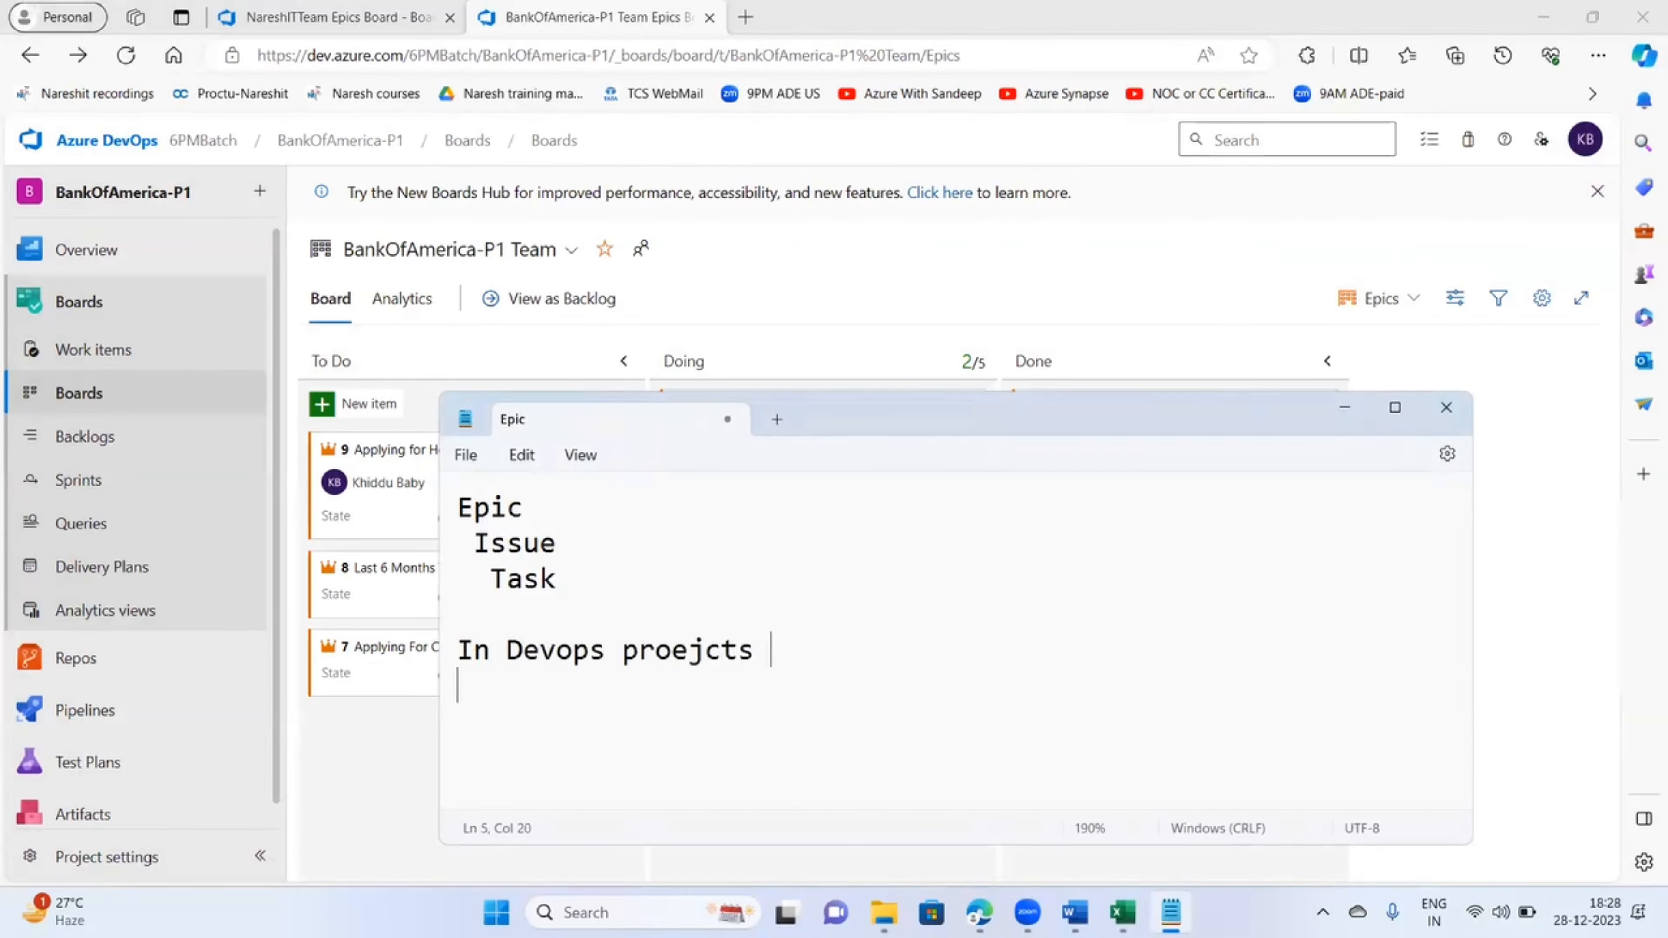
{"action": "key", "text": "BackSpace"}
{"action": "key", "text": "BackSpace"}
{"action": "key", "text": "BackSpace"}
{"action": "key", "text": "BackSpace"}
{"action": "key", "text": "BackSpace"}
{"action": "key", "text": "BackSpace"}
{"action": "type", "text": "jects will owr"}
{"action": "key", "text": "BackSpace"}
{"action": "key", "text": "BackSpace"}
{"action": "key", "text": "BackSpace"}
{"action": "type", "text": "work on"}
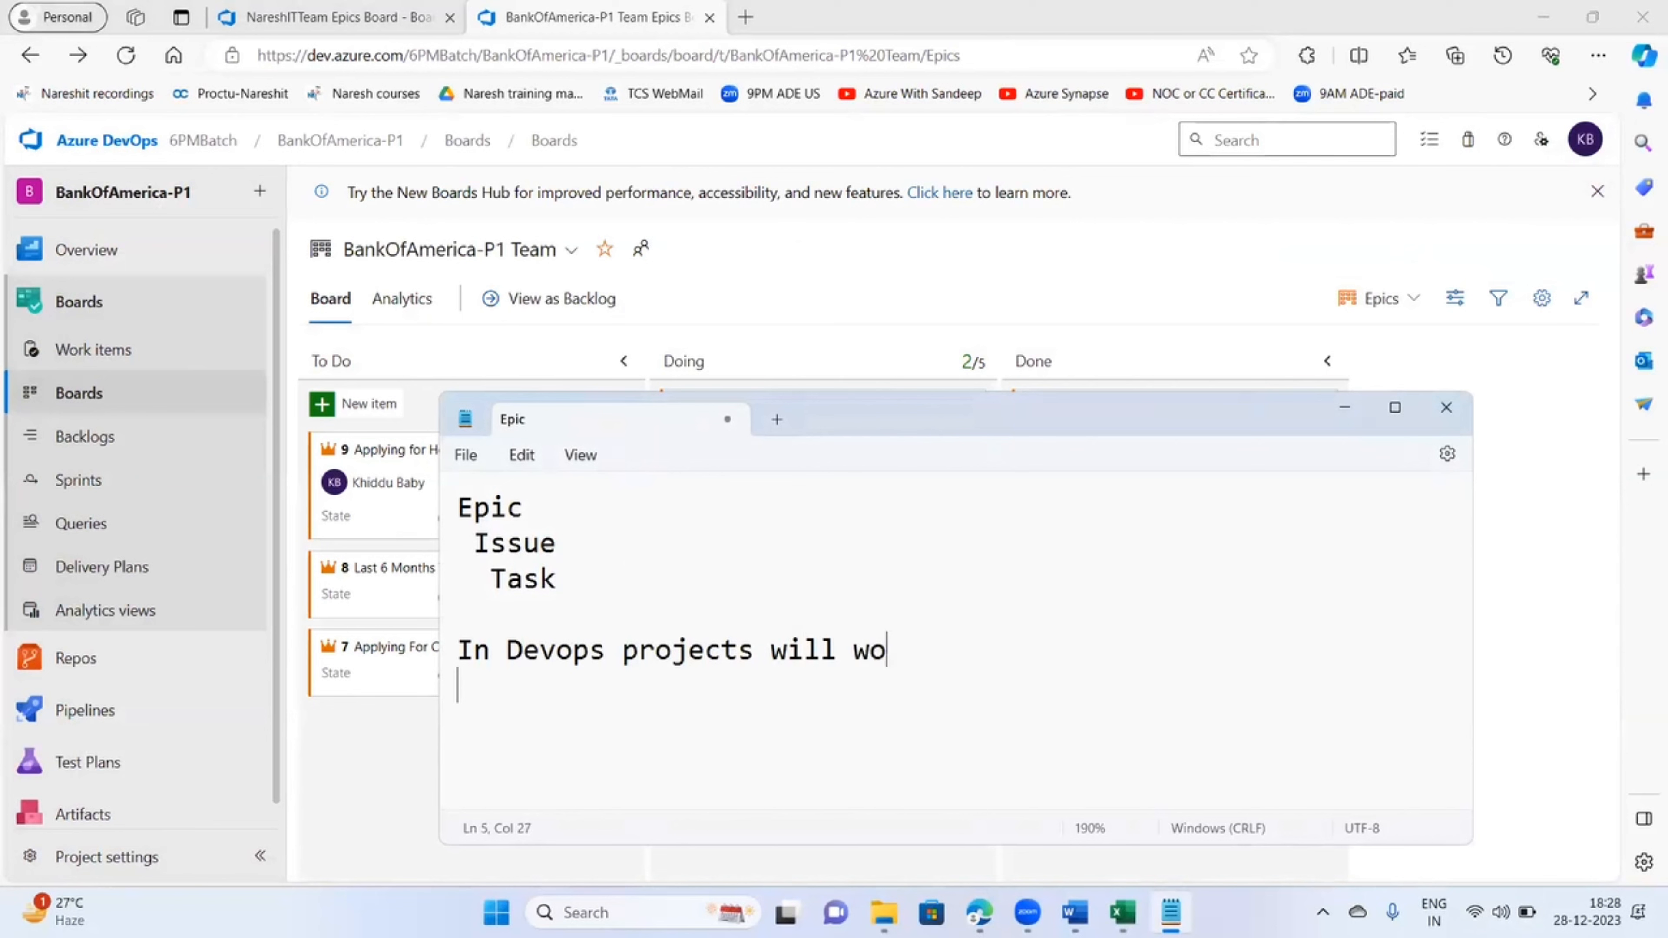
{"action": "type", "text": "Aig"}
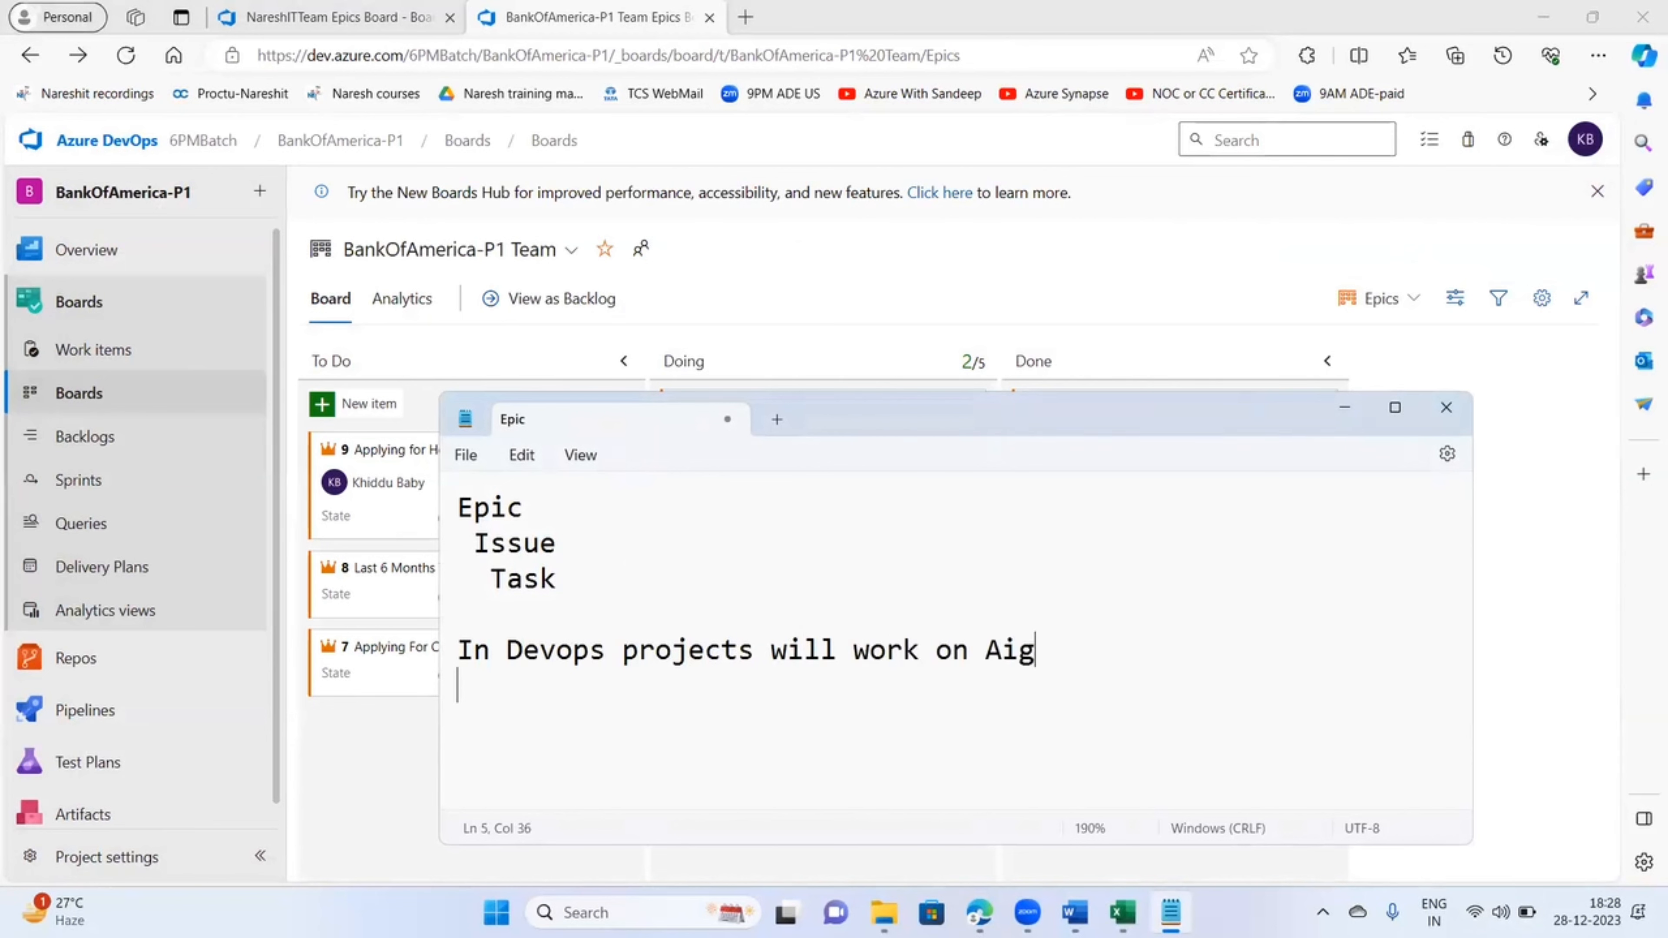
{"action": "key", "text": "BackSpace"}
{"action": "key", "text": "BackSpace"}
{"action": "type", "text": "gile Methodology"}
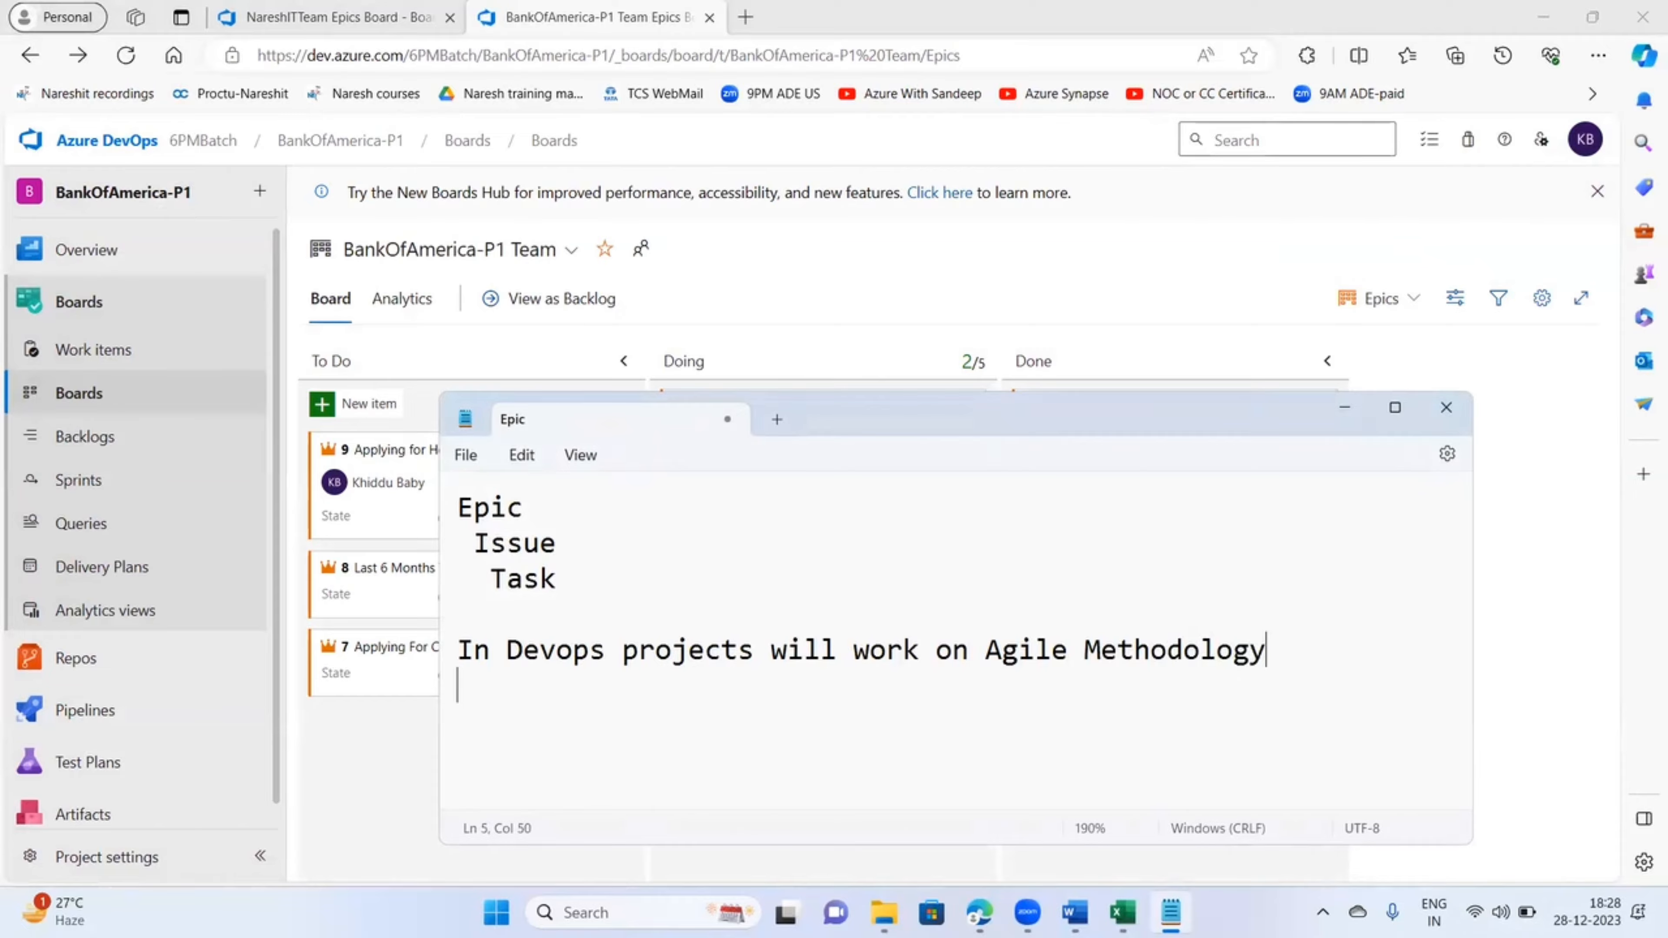
{"action": "key", "text": "Return"}
{"action": "key", "text": "Return"}
{"action": "left_click", "coordinate": [1345, 407]}
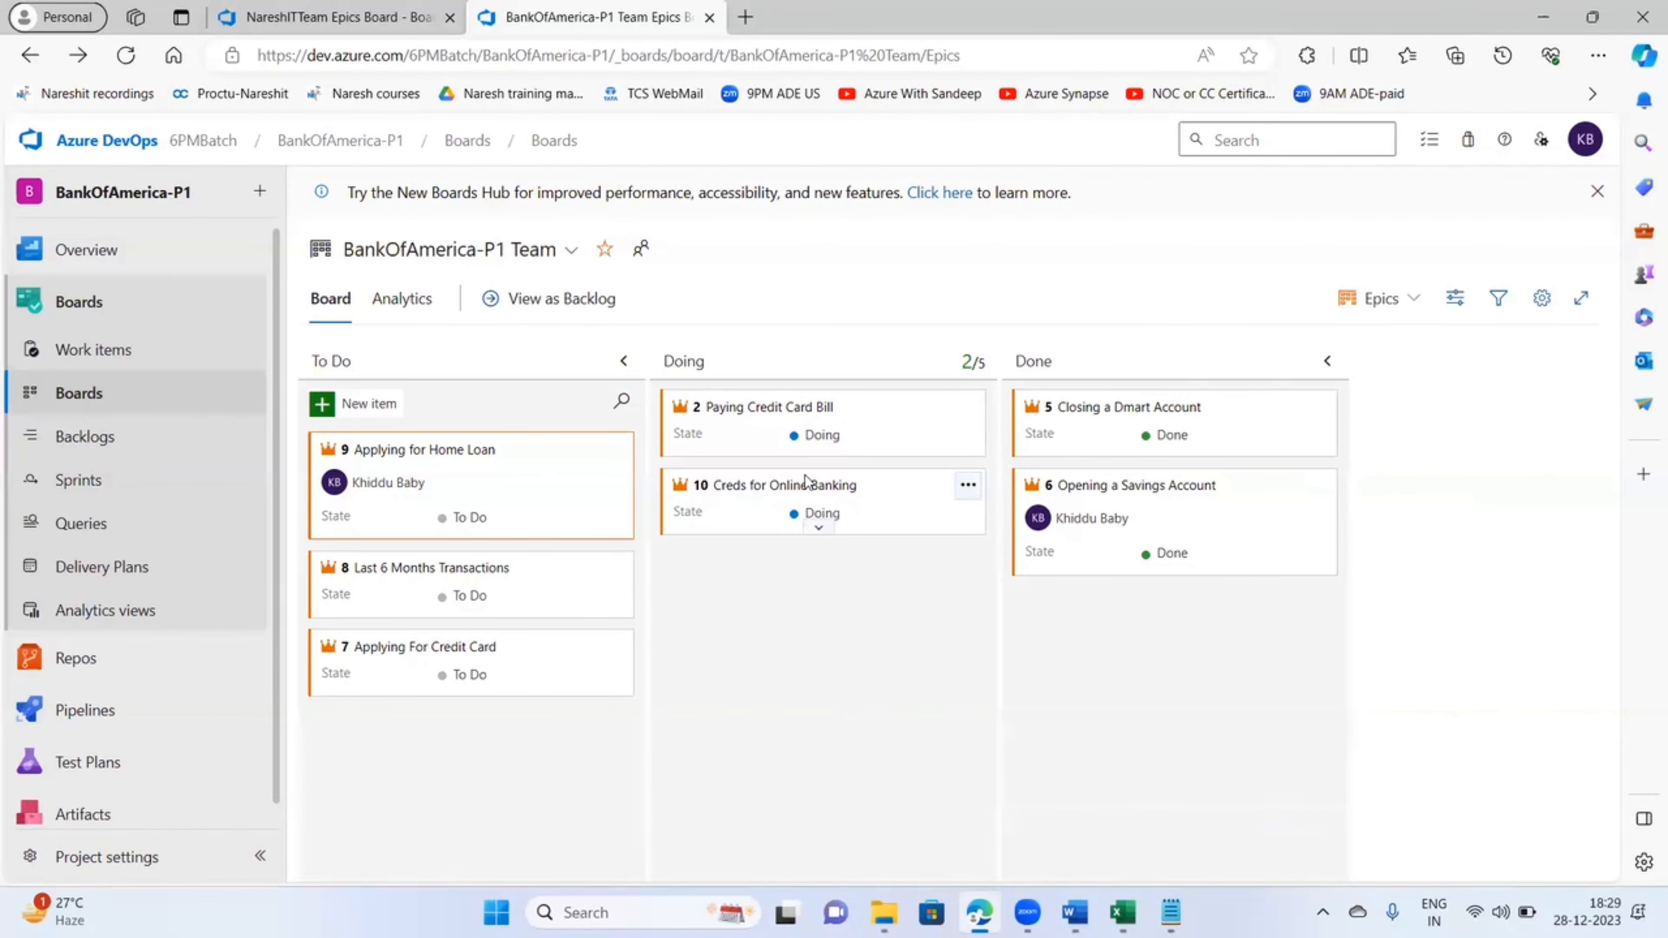
- Assign the "Paying Credit Card Bill" epic in the Doing column to the only listed team member, and save and close it
{"action": "left_click", "coordinate": [733, 407]}
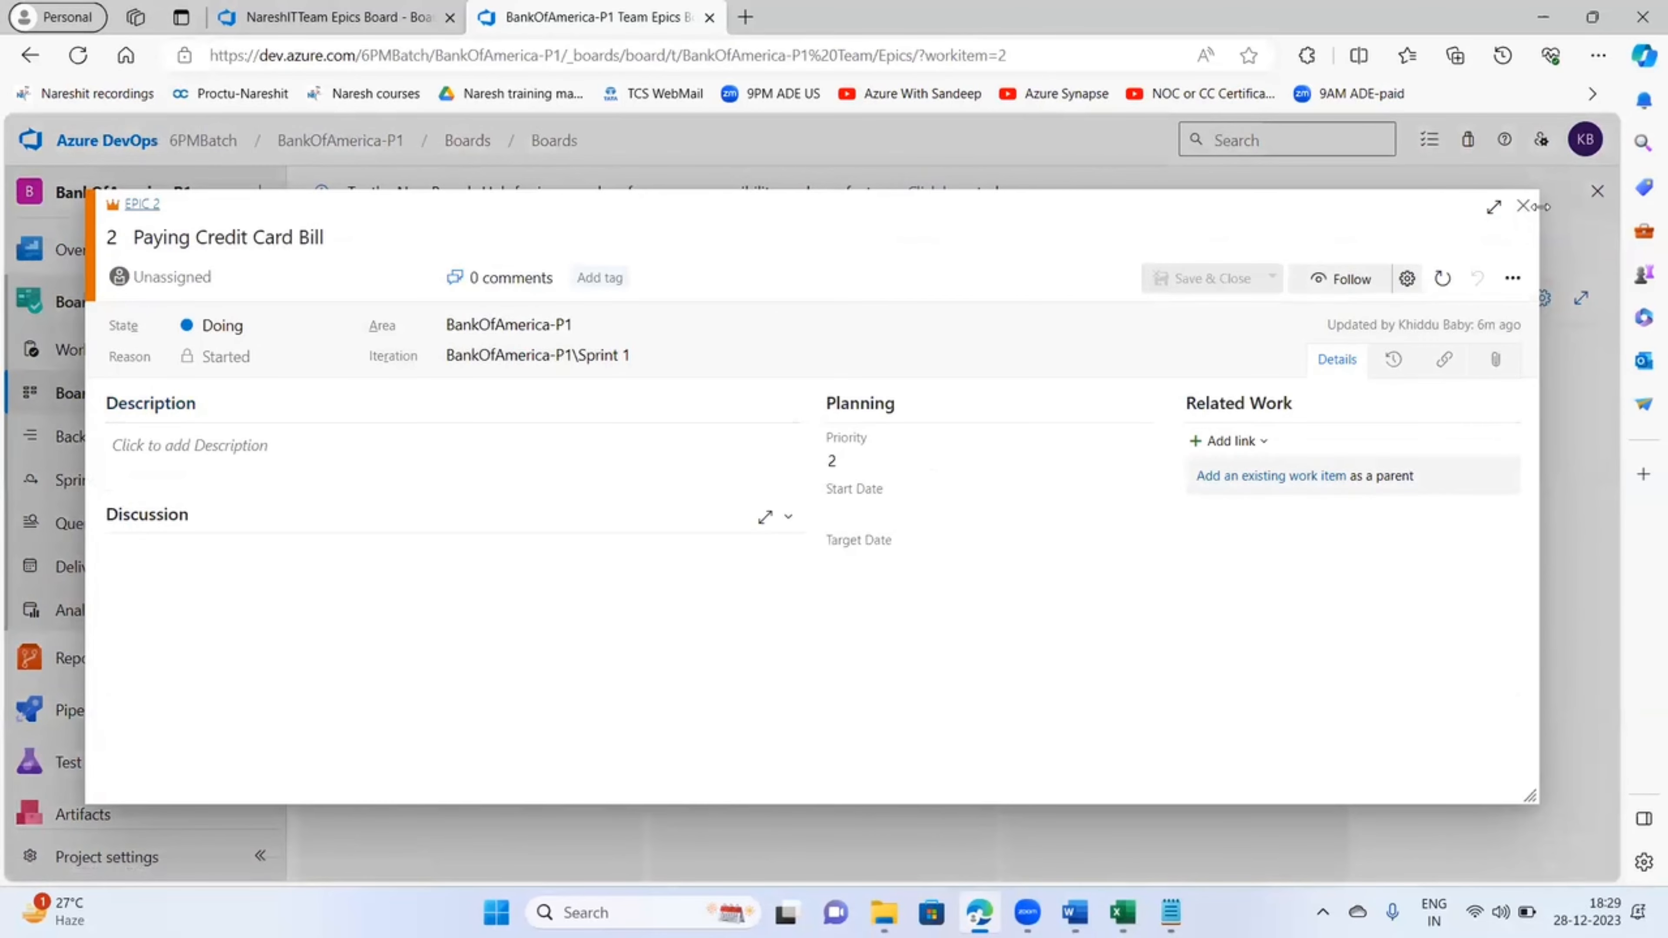
{"action": "left_click", "coordinate": [1524, 206]}
{"action": "left_click", "coordinate": [786, 410]}
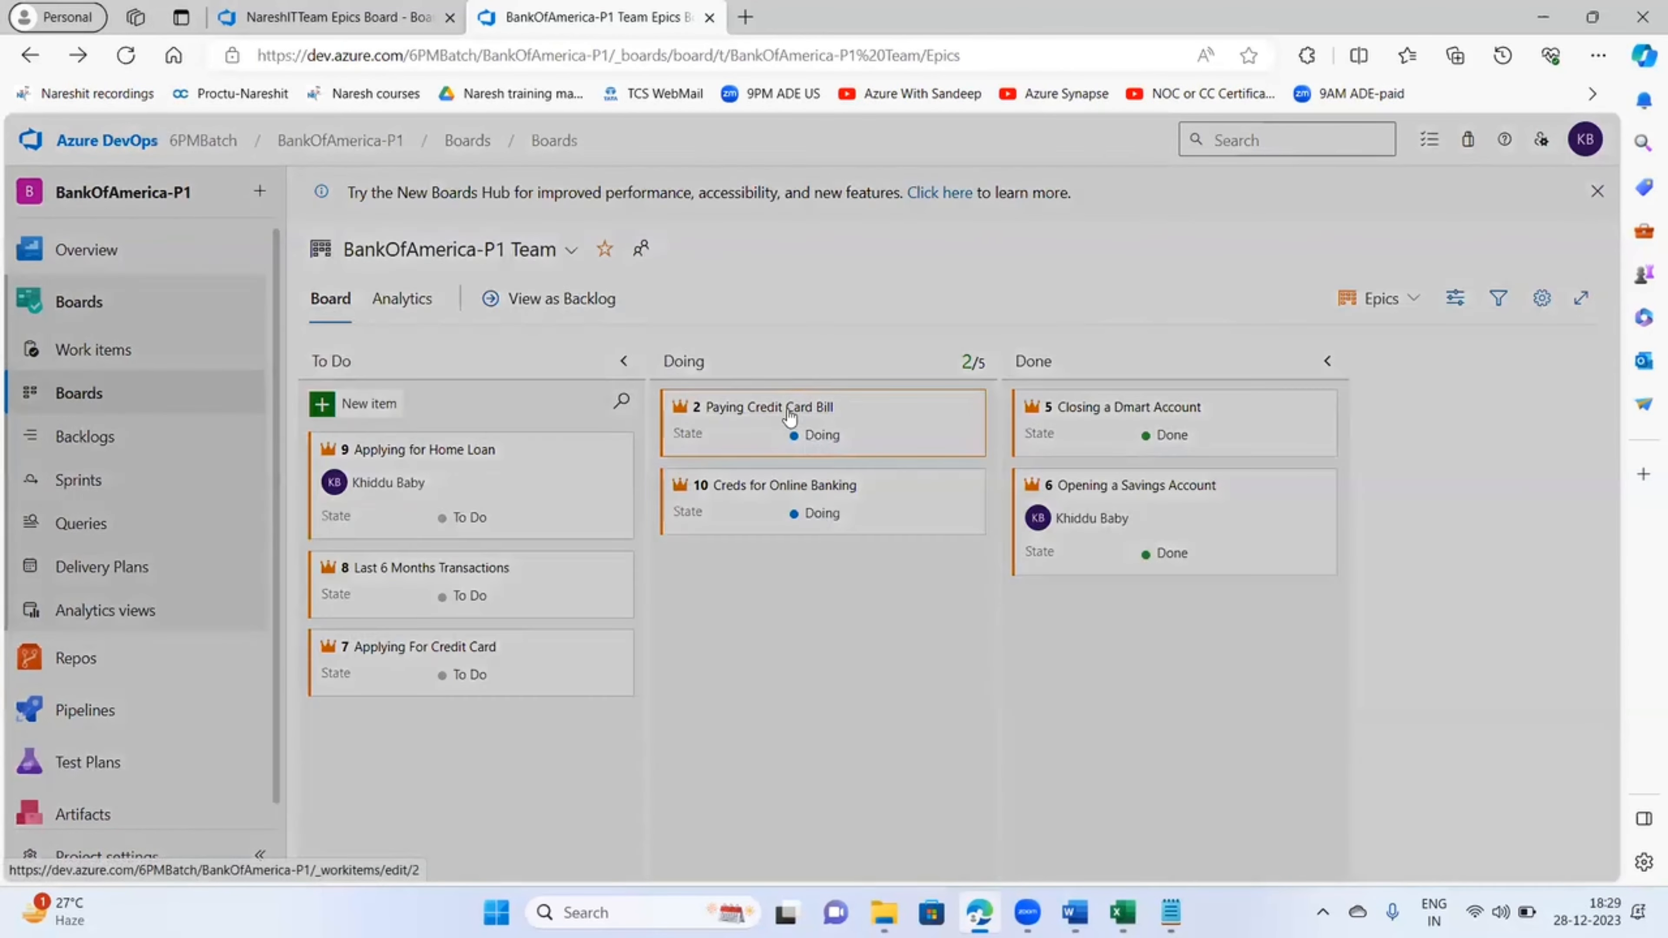
{"action": "left_click", "coordinate": [414, 276]}
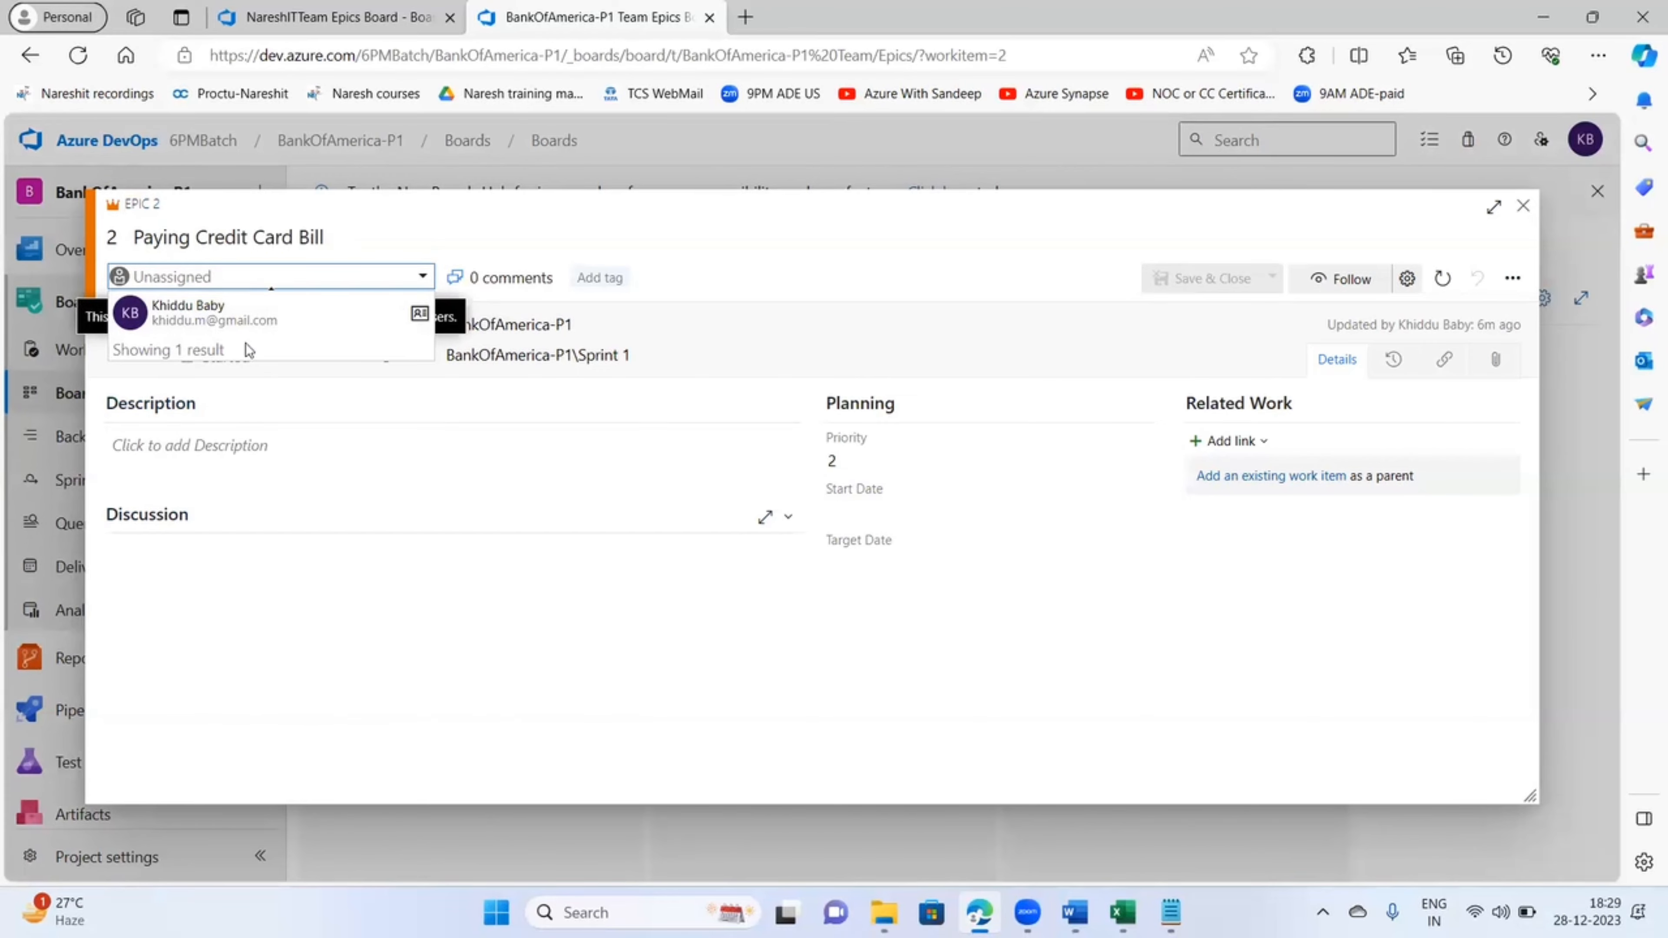
{"action": "left_click", "coordinate": [223, 314]}
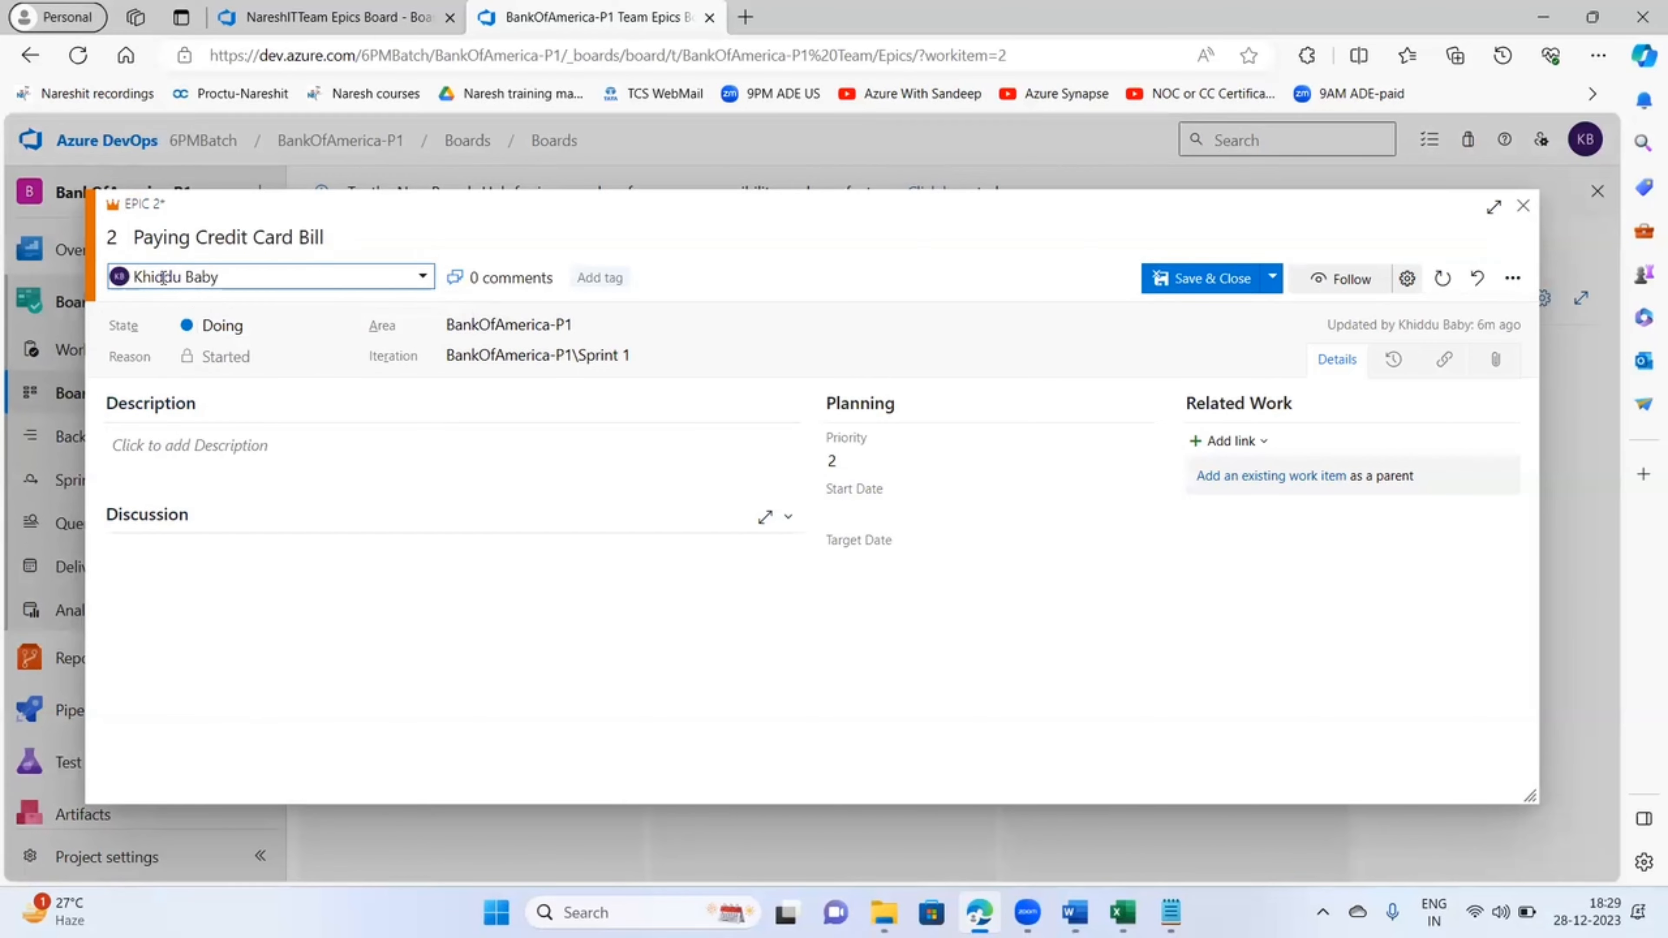
{"action": "left_click", "coordinate": [1182, 281]}
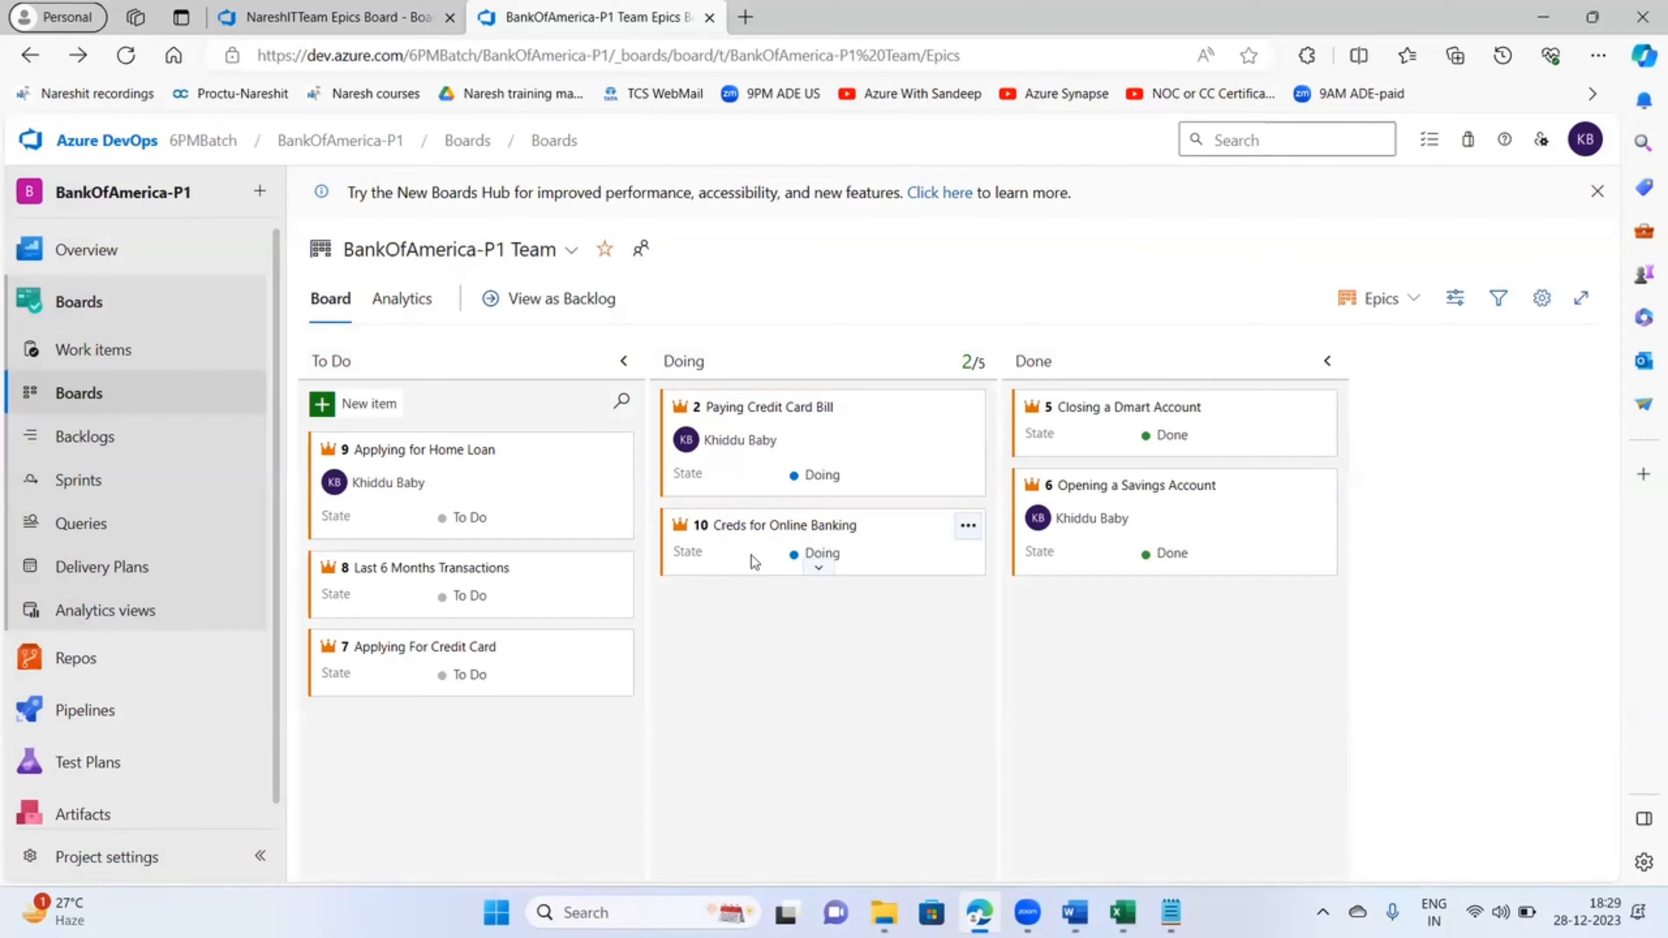
- Assign the "Closing a Dmart Account" epic in the Done column to the only listed team member, and save and close it
{"action": "left_click", "coordinate": [1080, 414]}
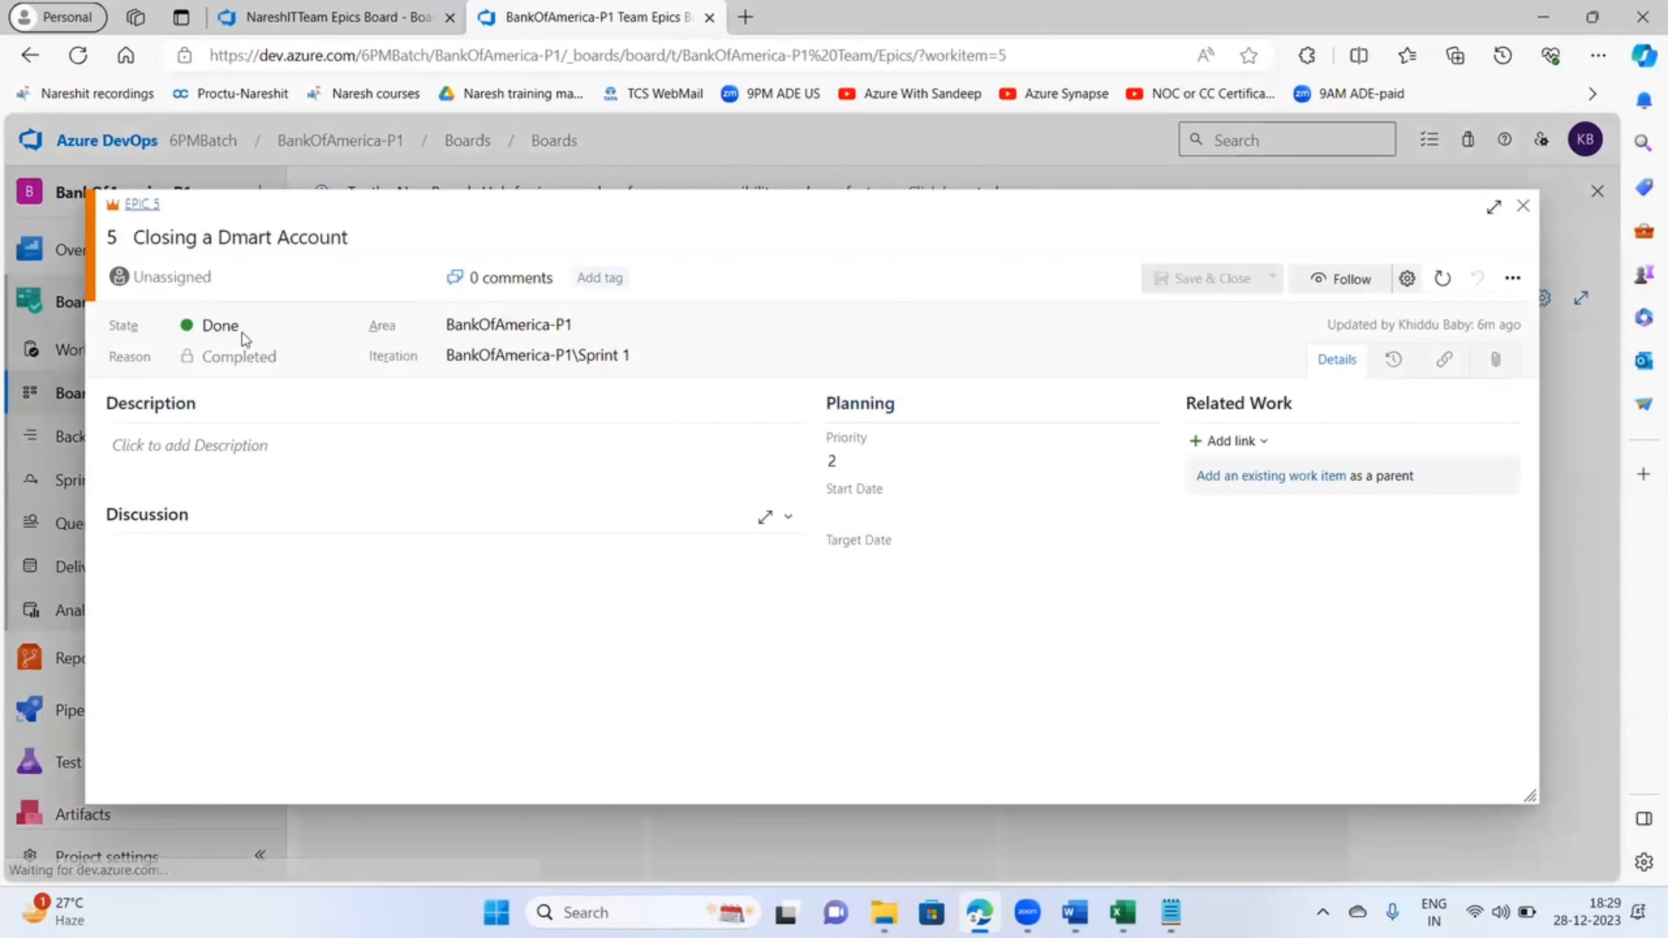
{"action": "left_click", "coordinate": [223, 276]}
{"action": "left_click", "coordinate": [197, 314]}
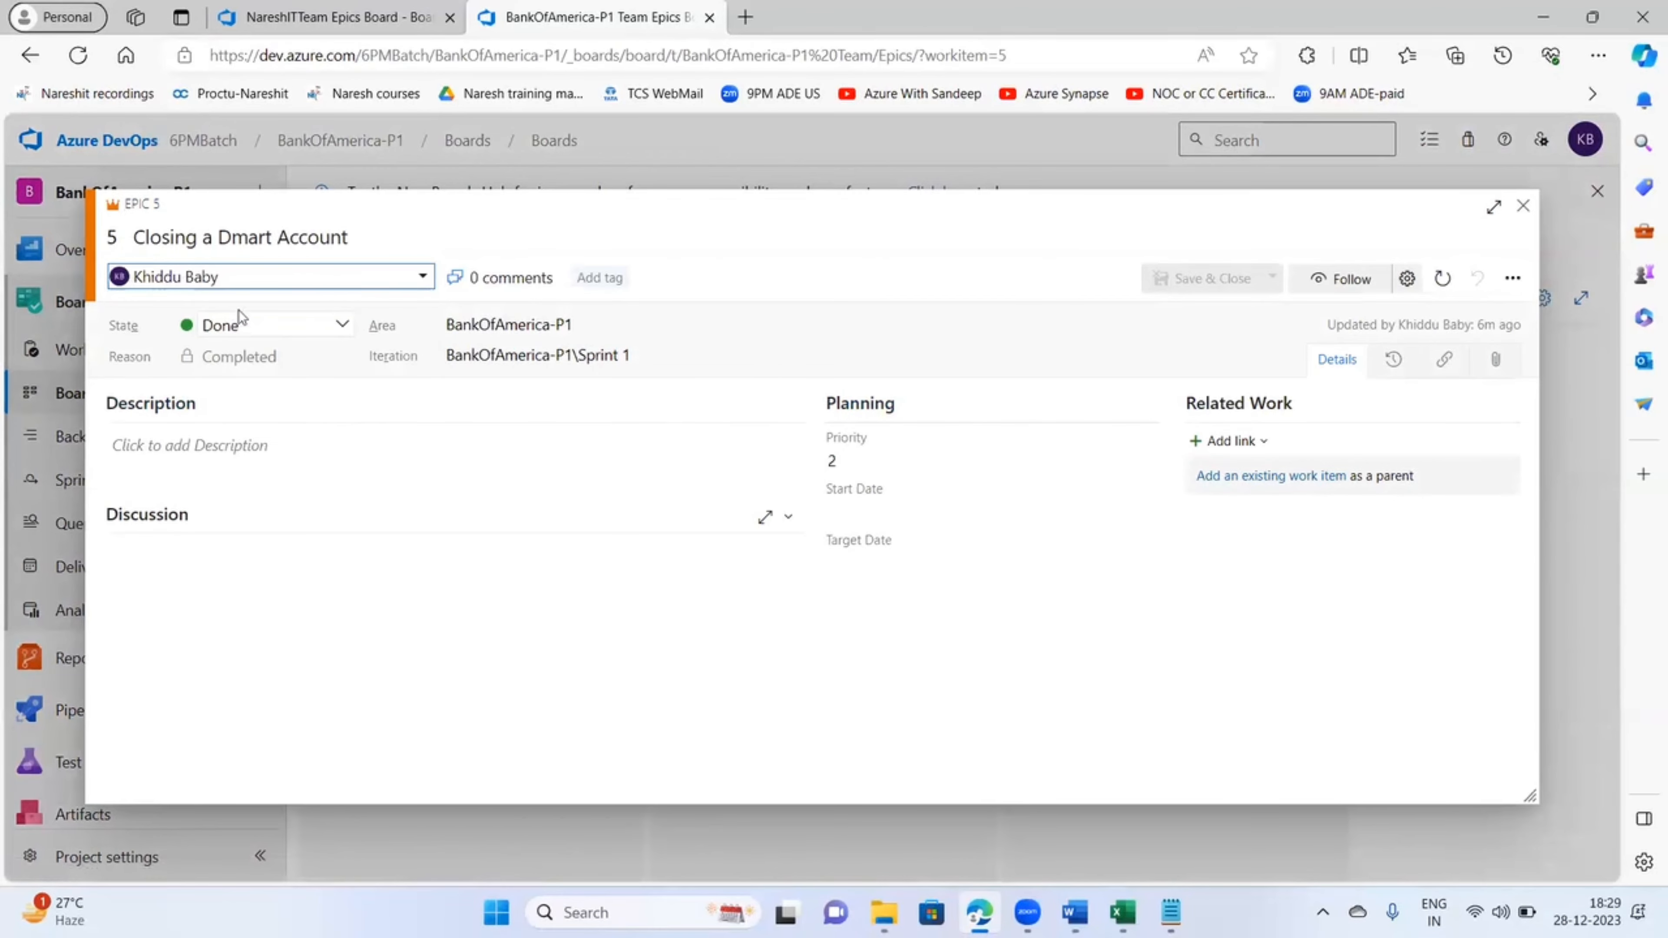
{"action": "left_click", "coordinate": [1168, 283]}
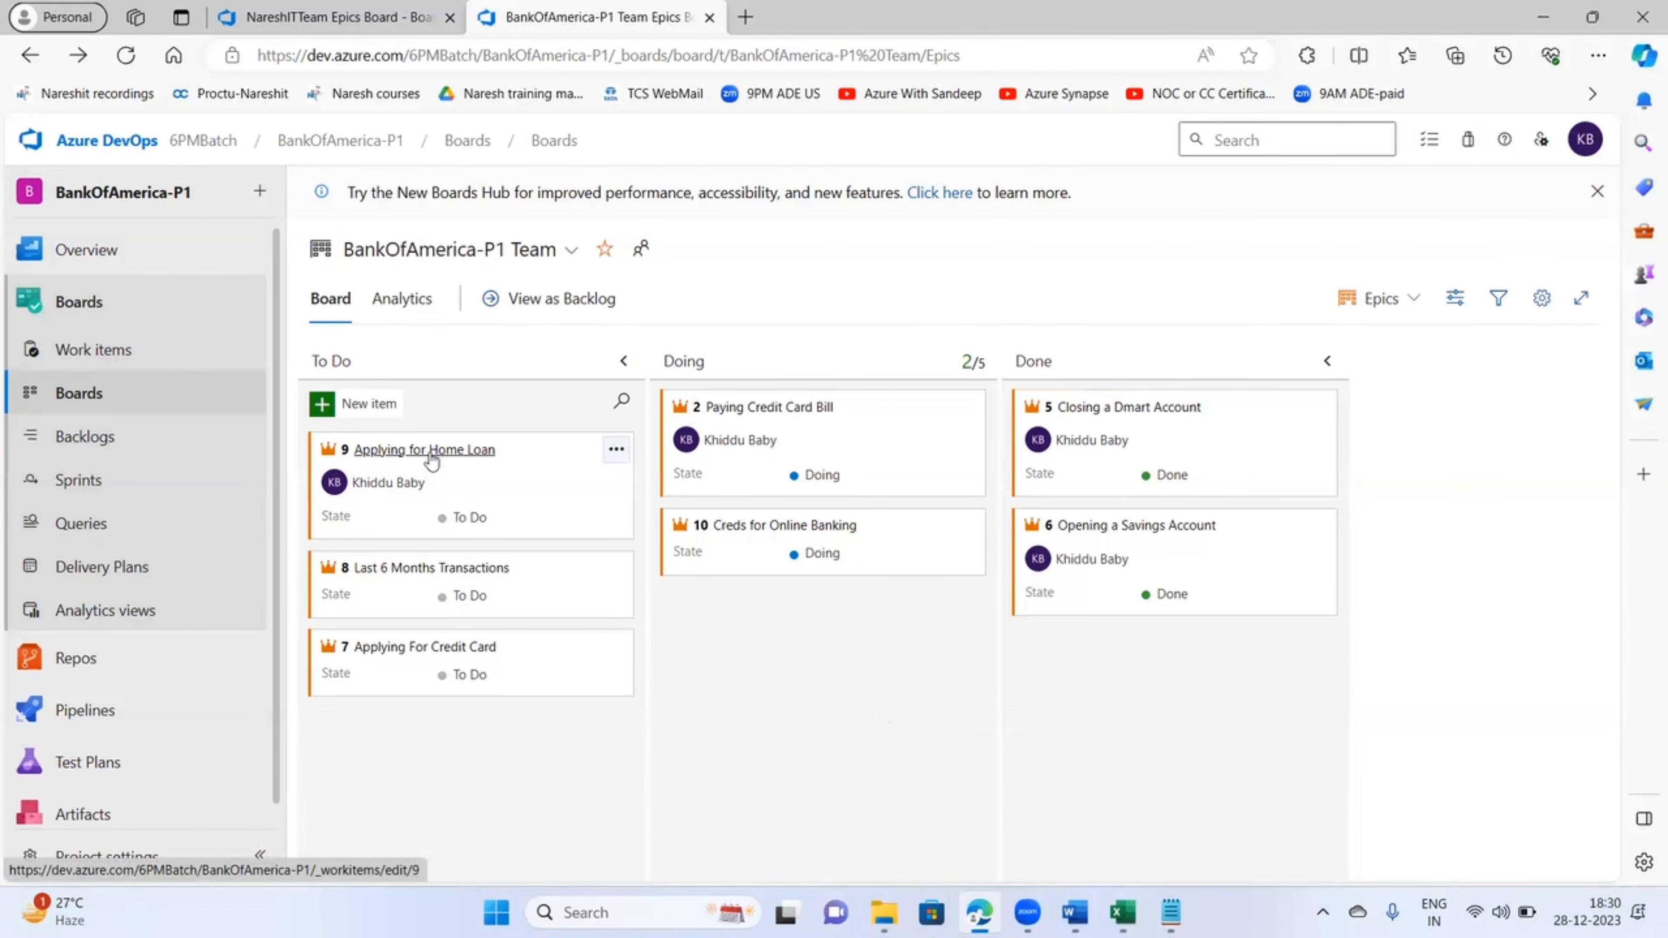
- Open the "Applying for Home Loan" epic and review its title and the list of available assignees
{"action": "left_click", "coordinate": [427, 454]}
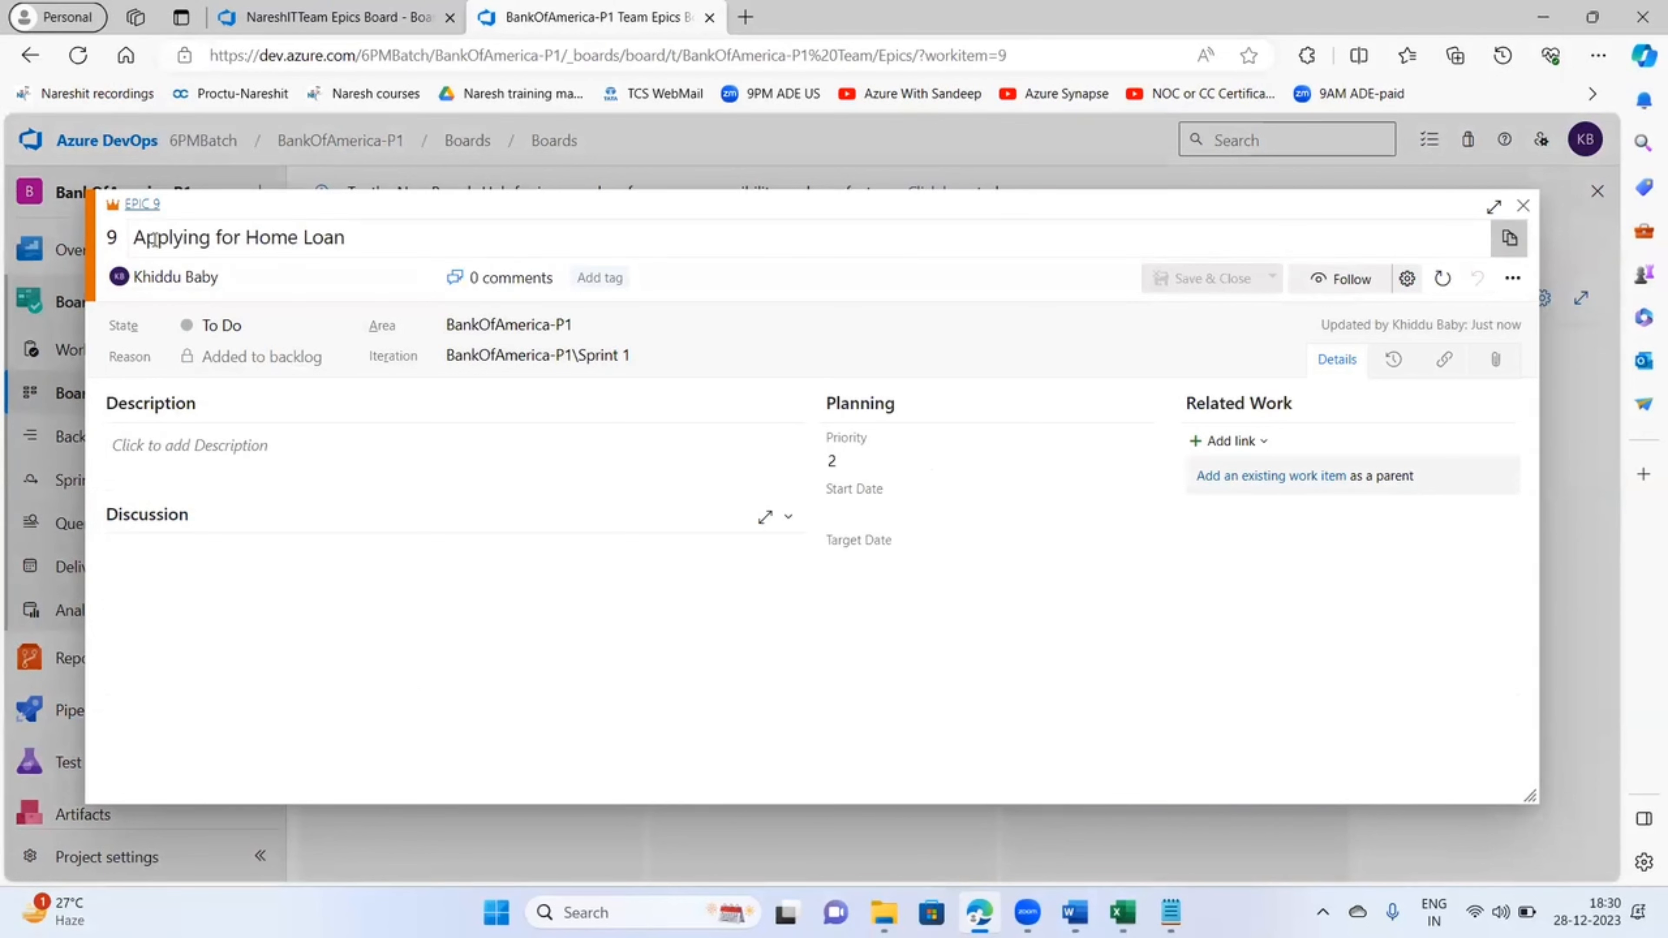
{"action": "left_click_drag", "start_coordinate": [153, 240], "coordinate": [365, 245]}
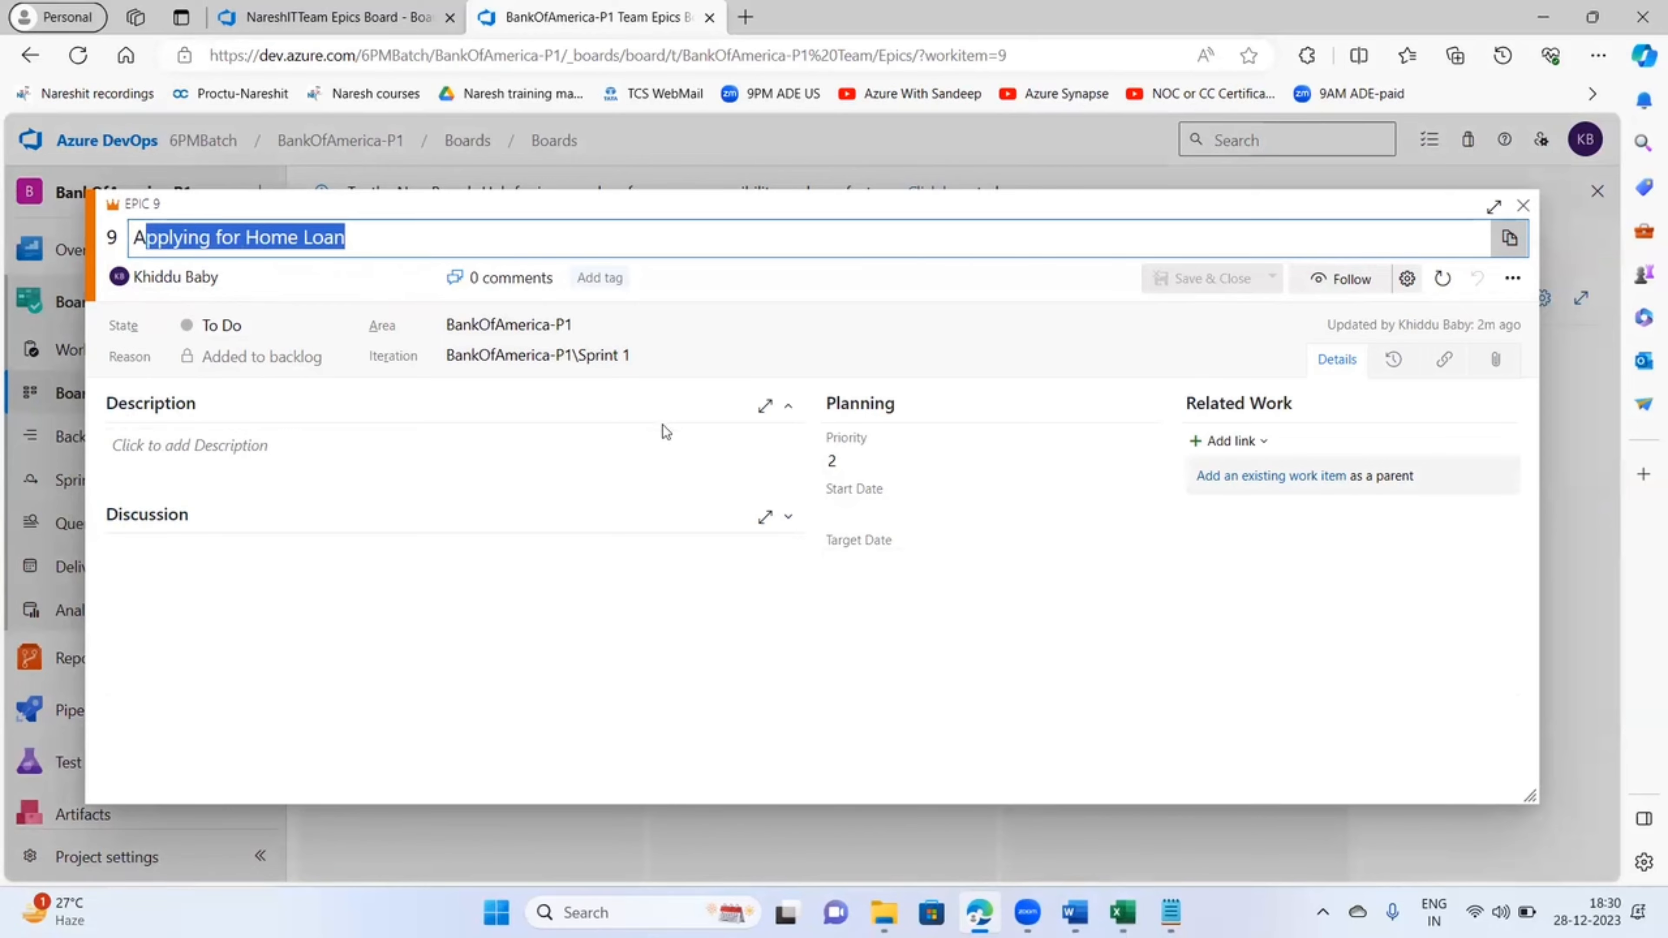
{"action": "left_click", "coordinate": [382, 241]}
{"action": "left_click_drag", "start_coordinate": [382, 241], "coordinate": [80, 245]}
{"action": "left_click", "coordinate": [398, 247]}
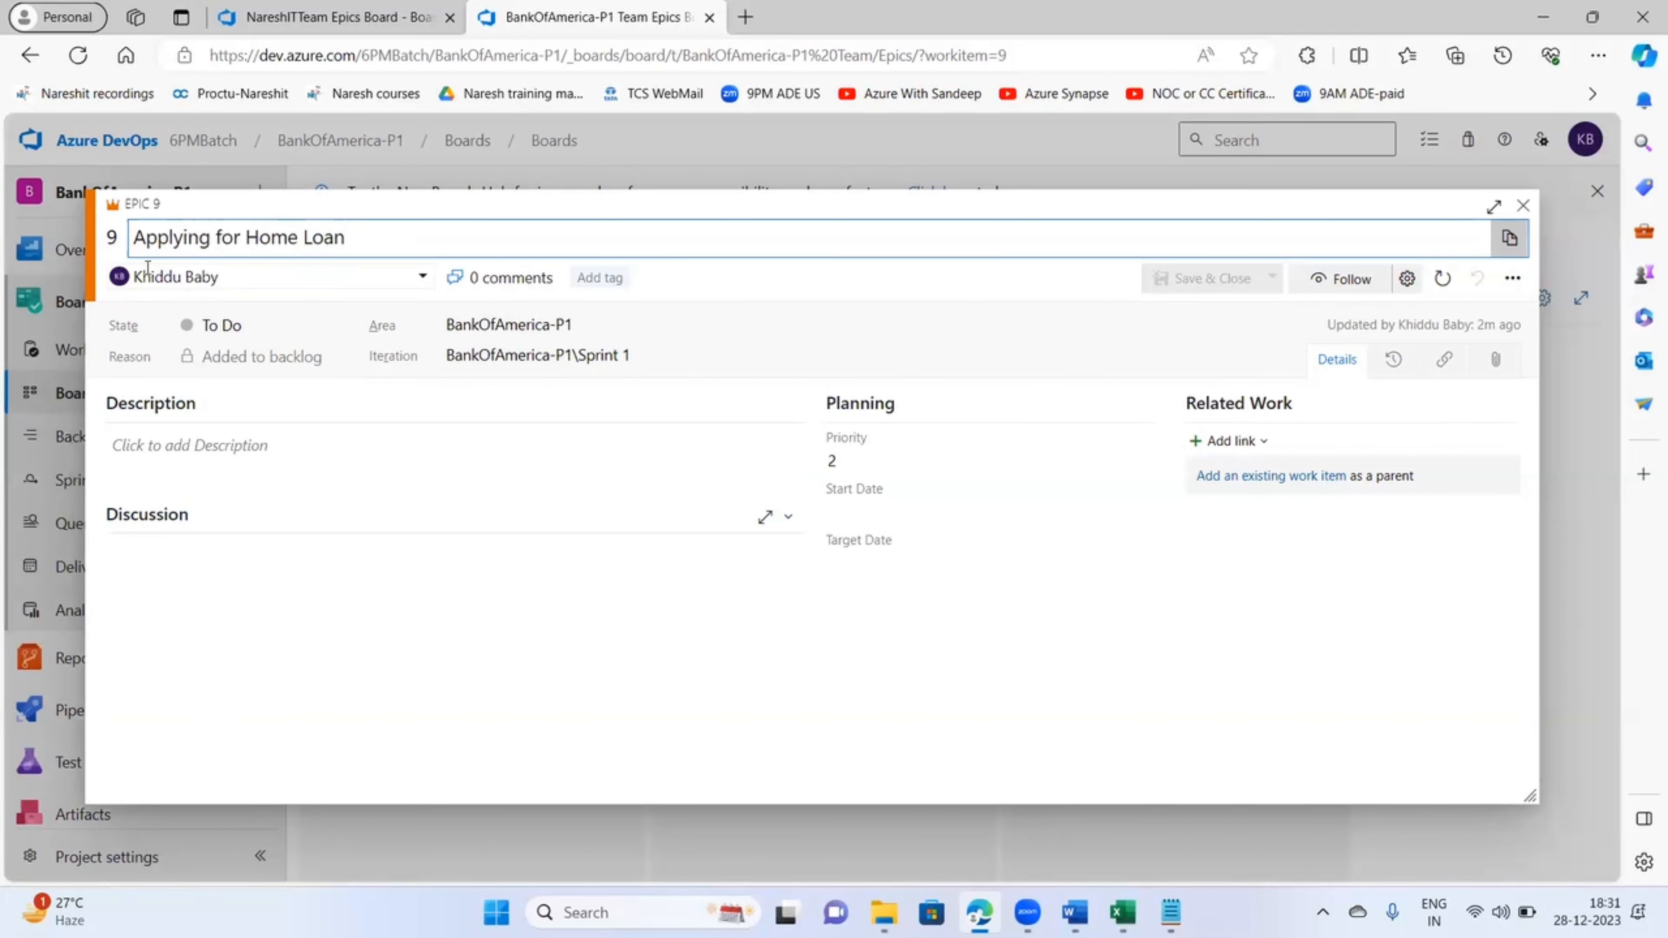
{"action": "left_click", "coordinate": [191, 276]}
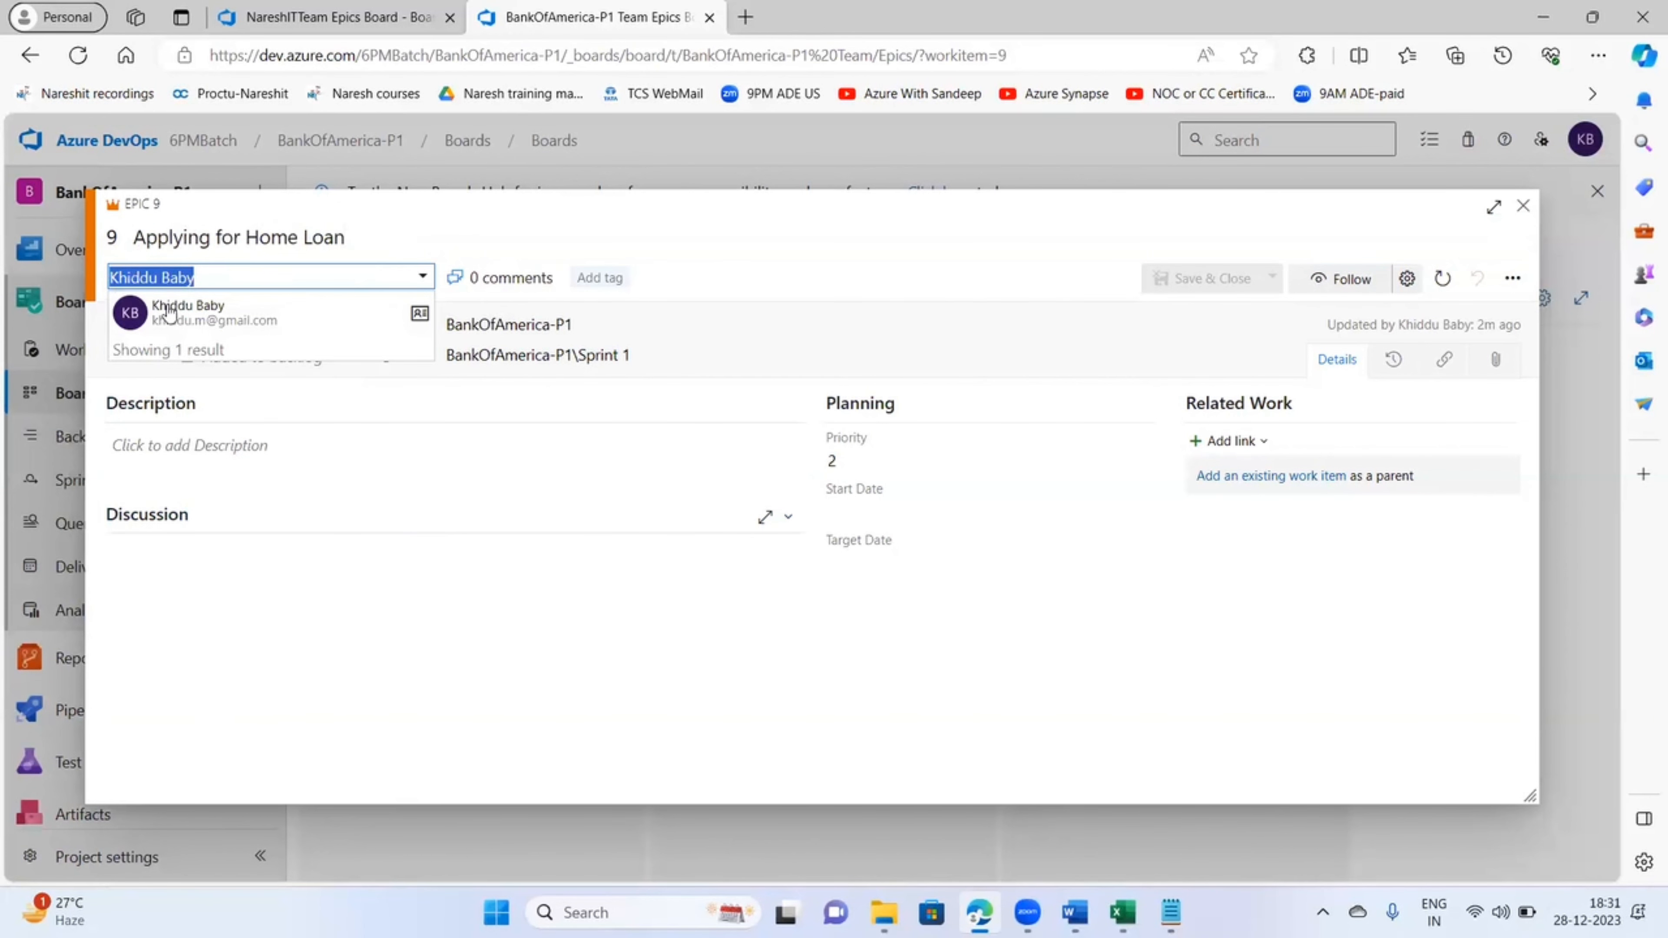
{"action": "left_click", "coordinate": [360, 626]}
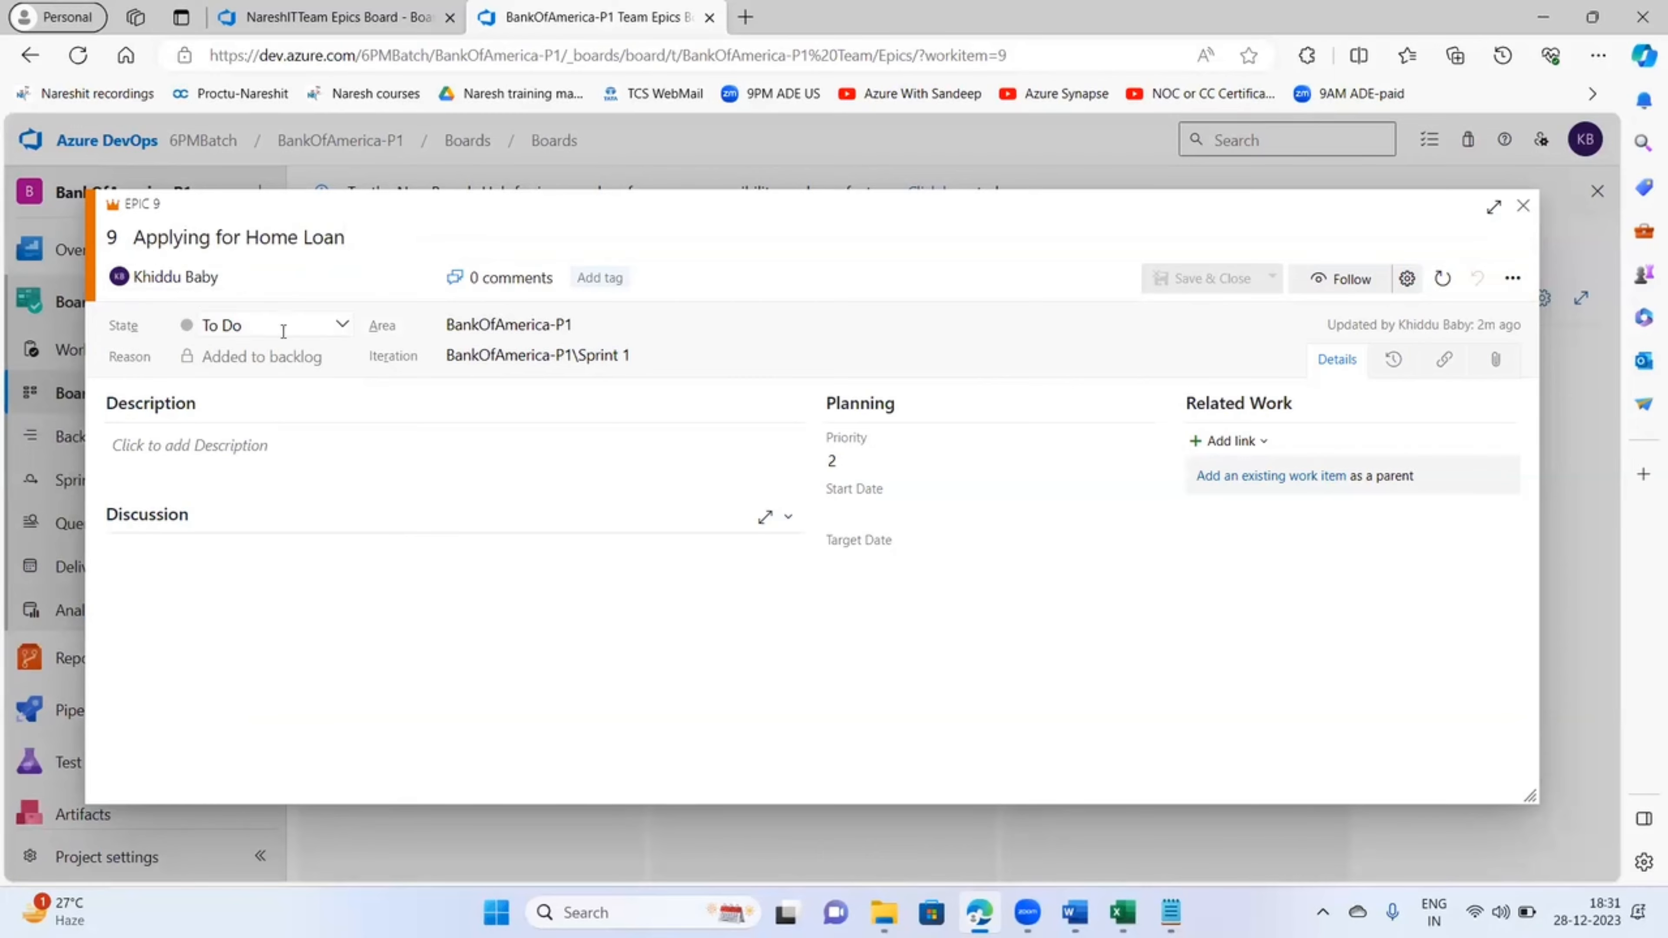
- Set the "Applying for Home Loan" epic's state to Doing and check its iteration choices
{"action": "left_click", "coordinate": [342, 324]}
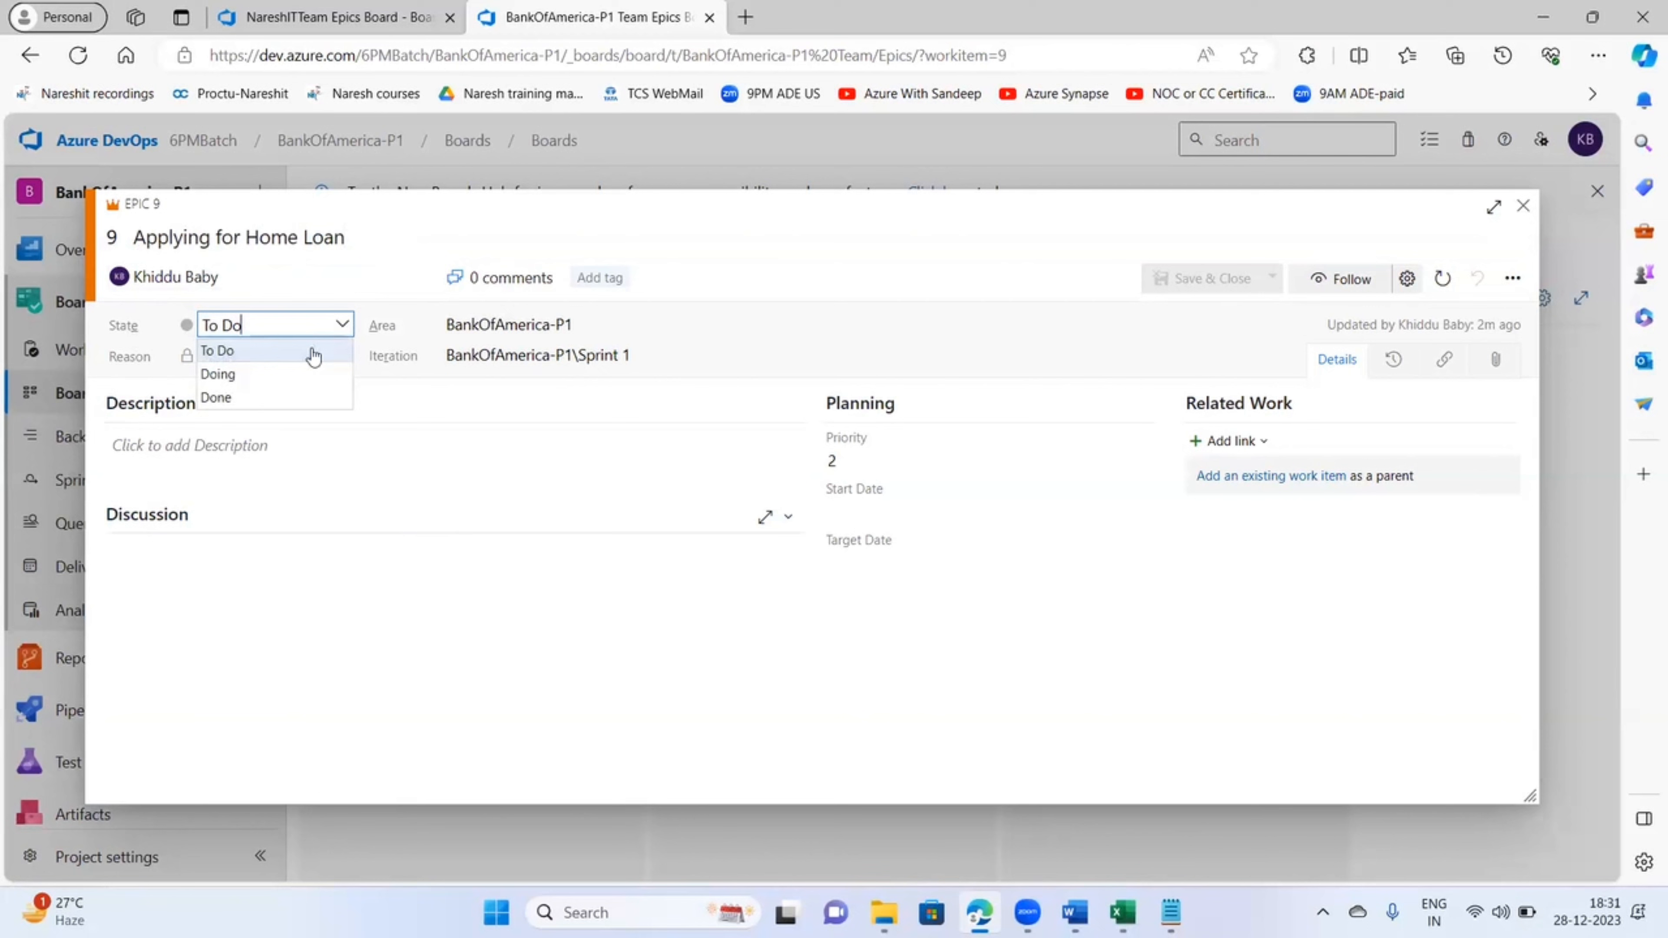
{"action": "left_click", "coordinate": [217, 375]}
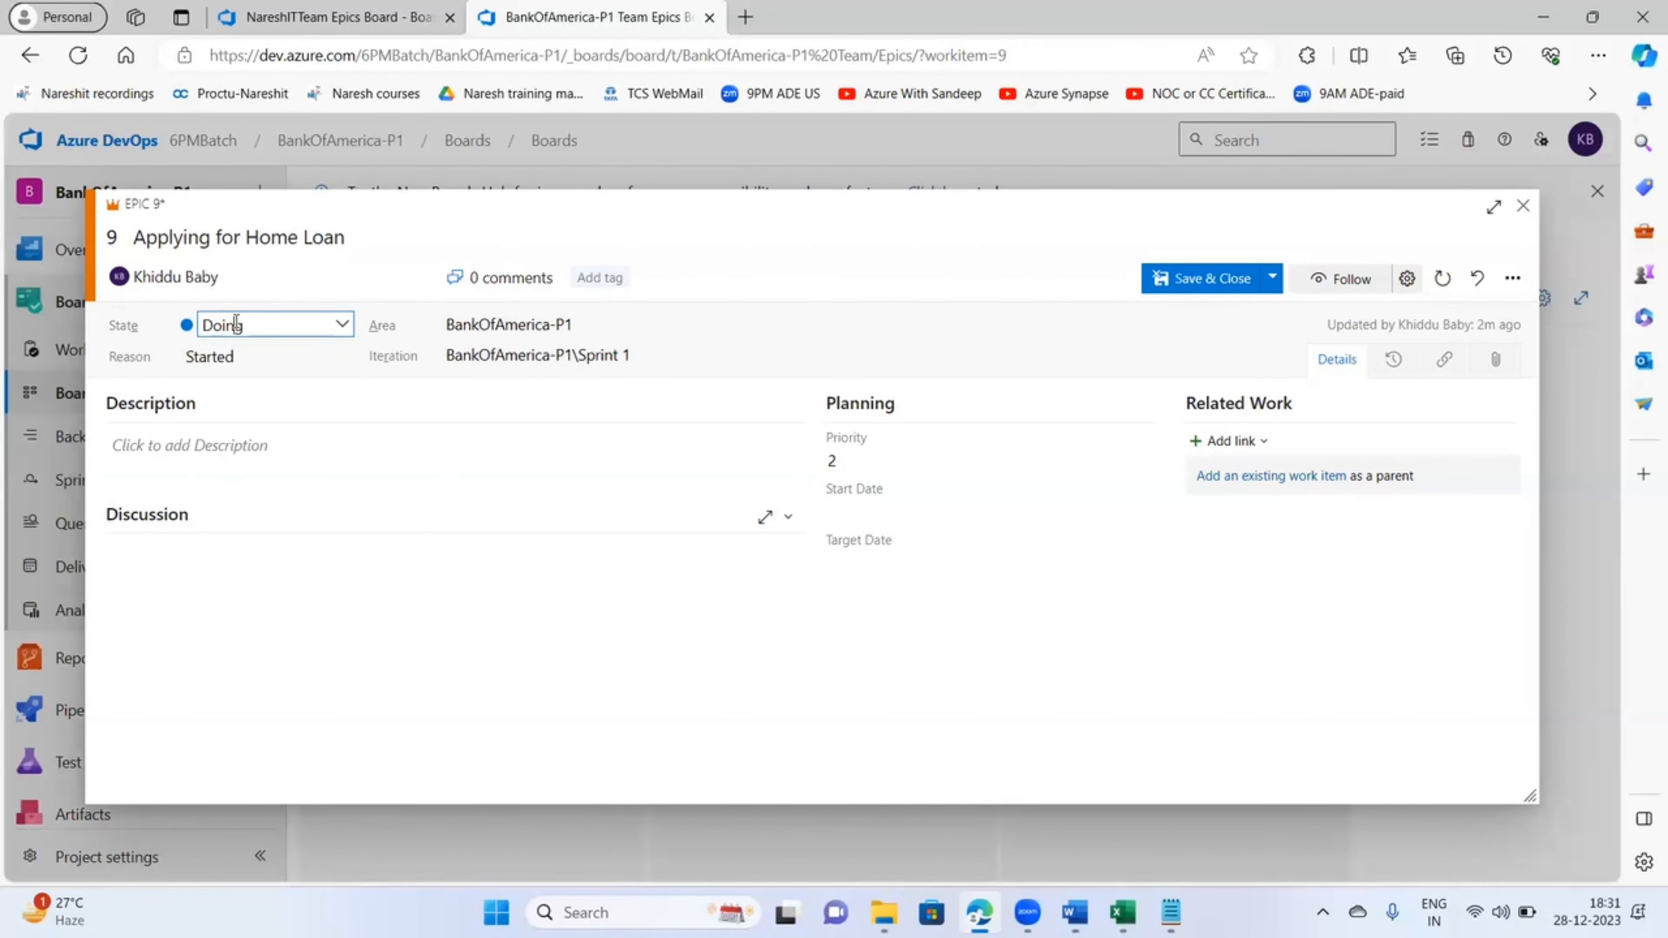
{"action": "left_click", "coordinate": [325, 328]}
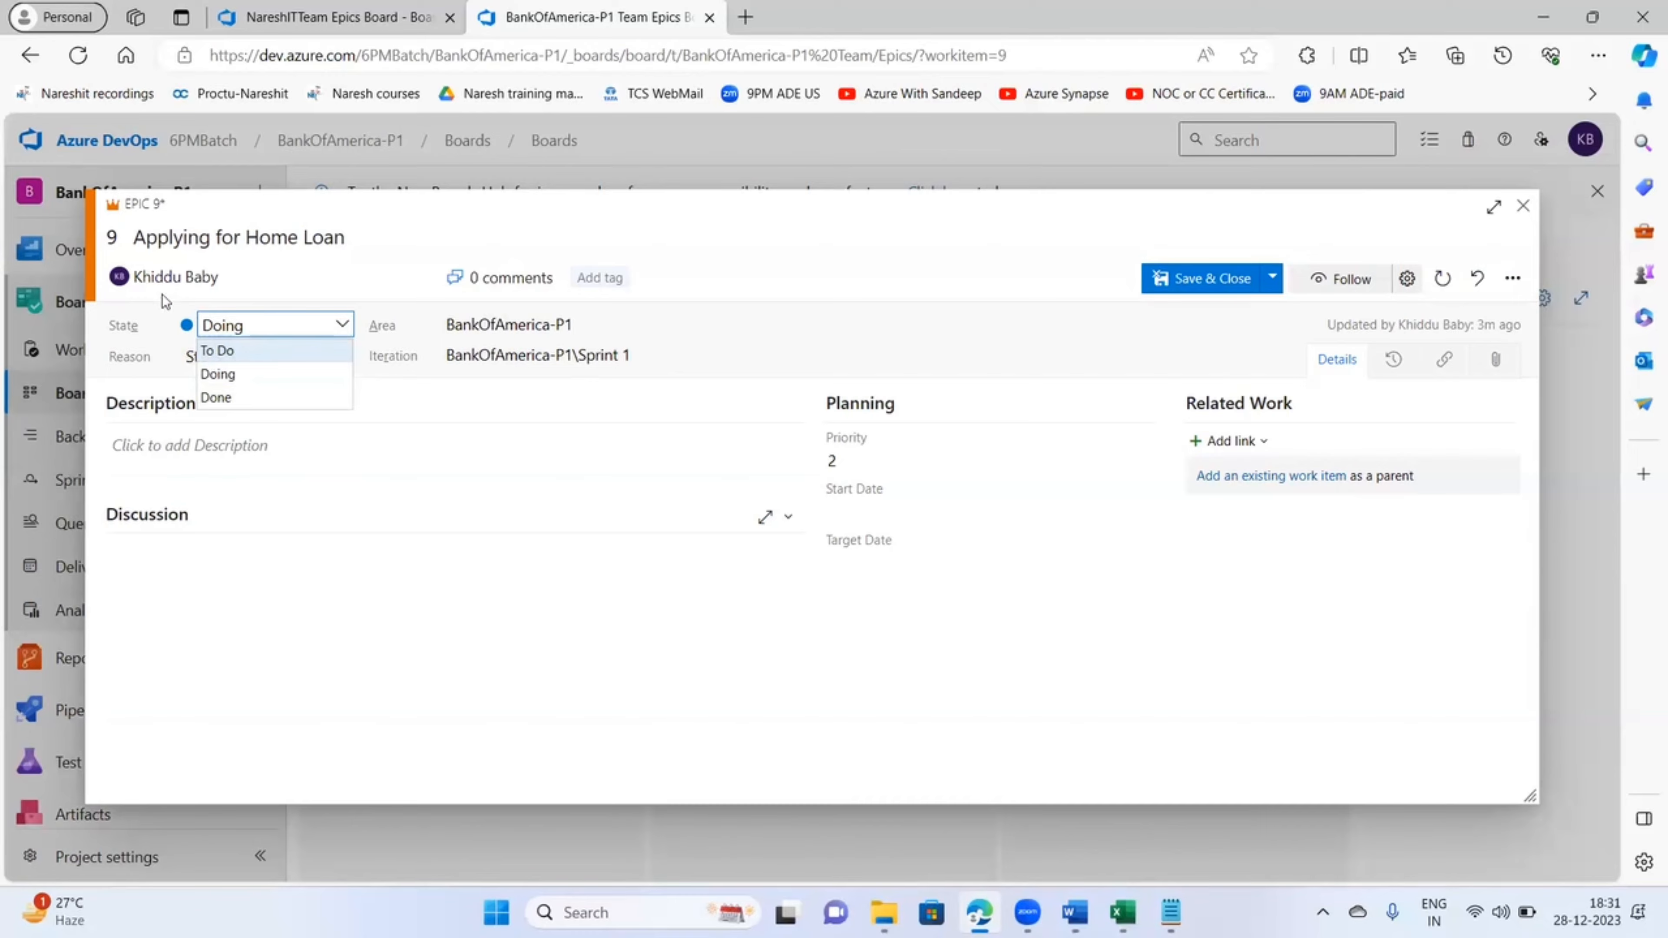
{"action": "left_click", "coordinate": [224, 374]}
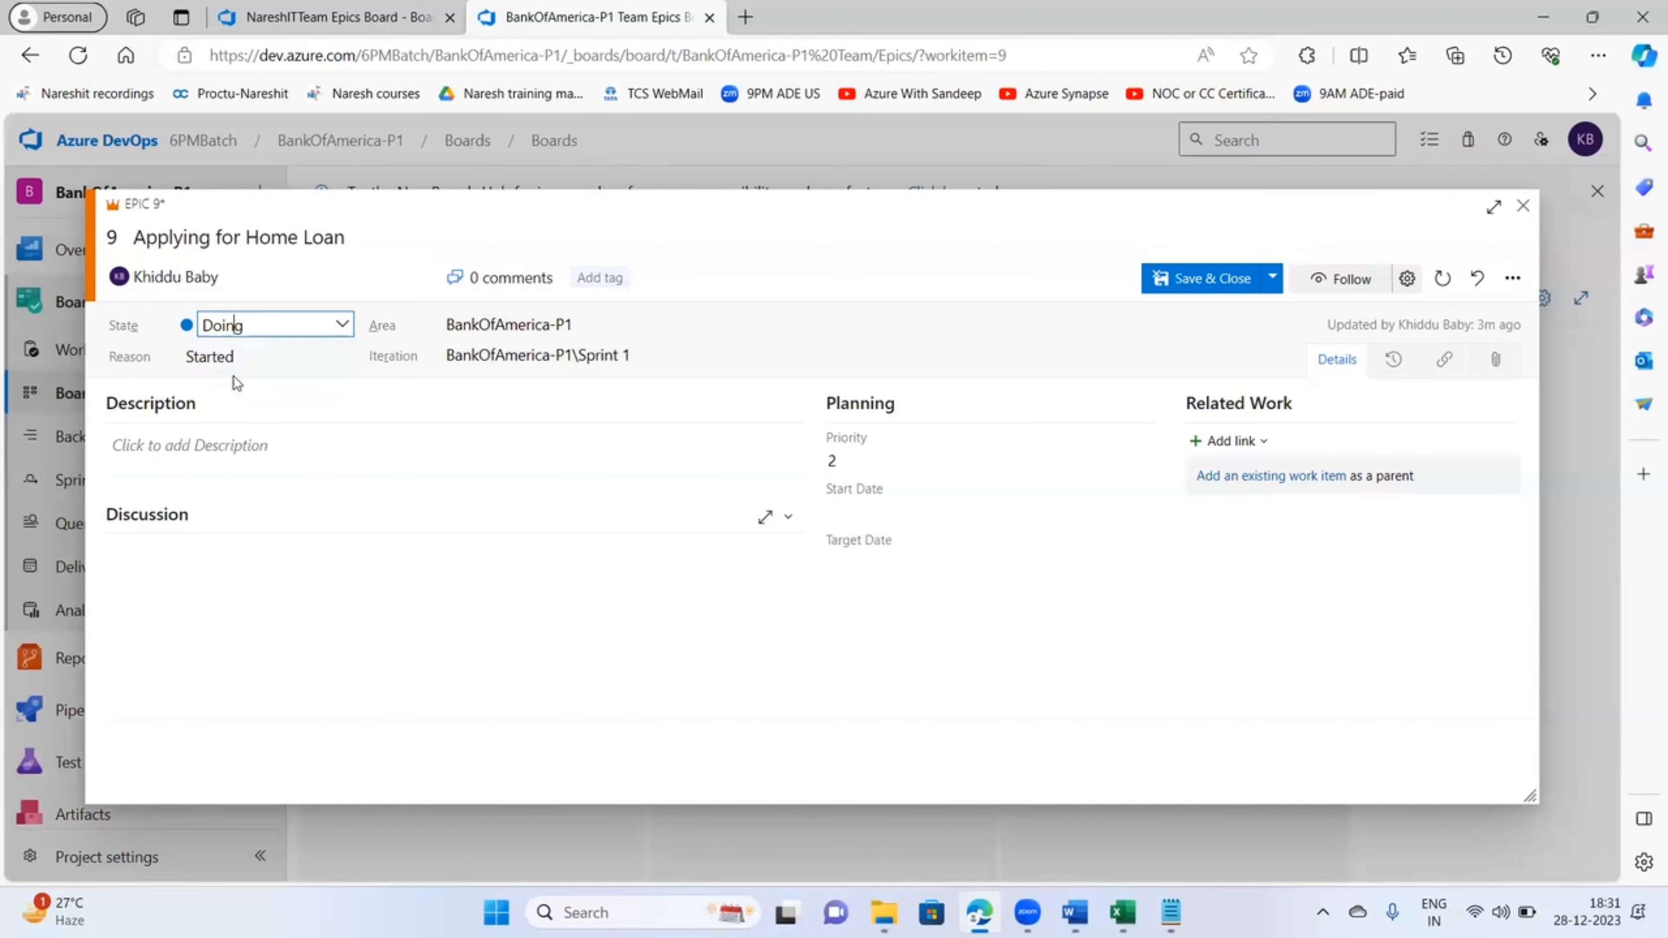
{"action": "left_click", "coordinate": [224, 332]}
{"action": "left_click", "coordinate": [366, 587]}
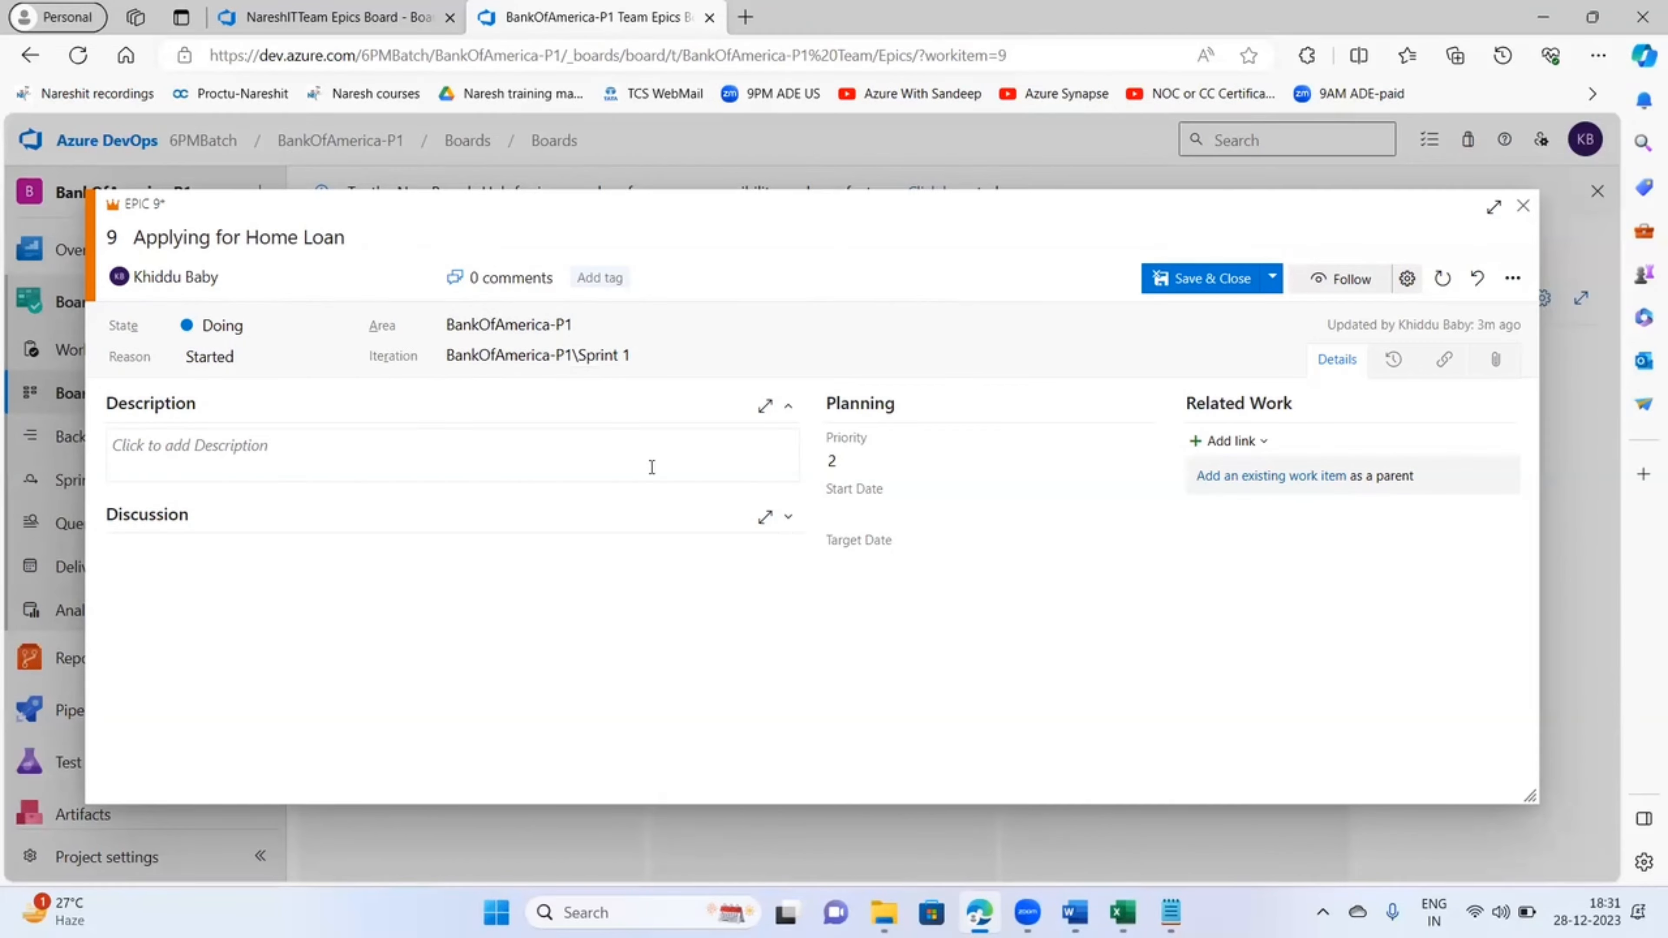
{"action": "left_click", "coordinate": [637, 353]}
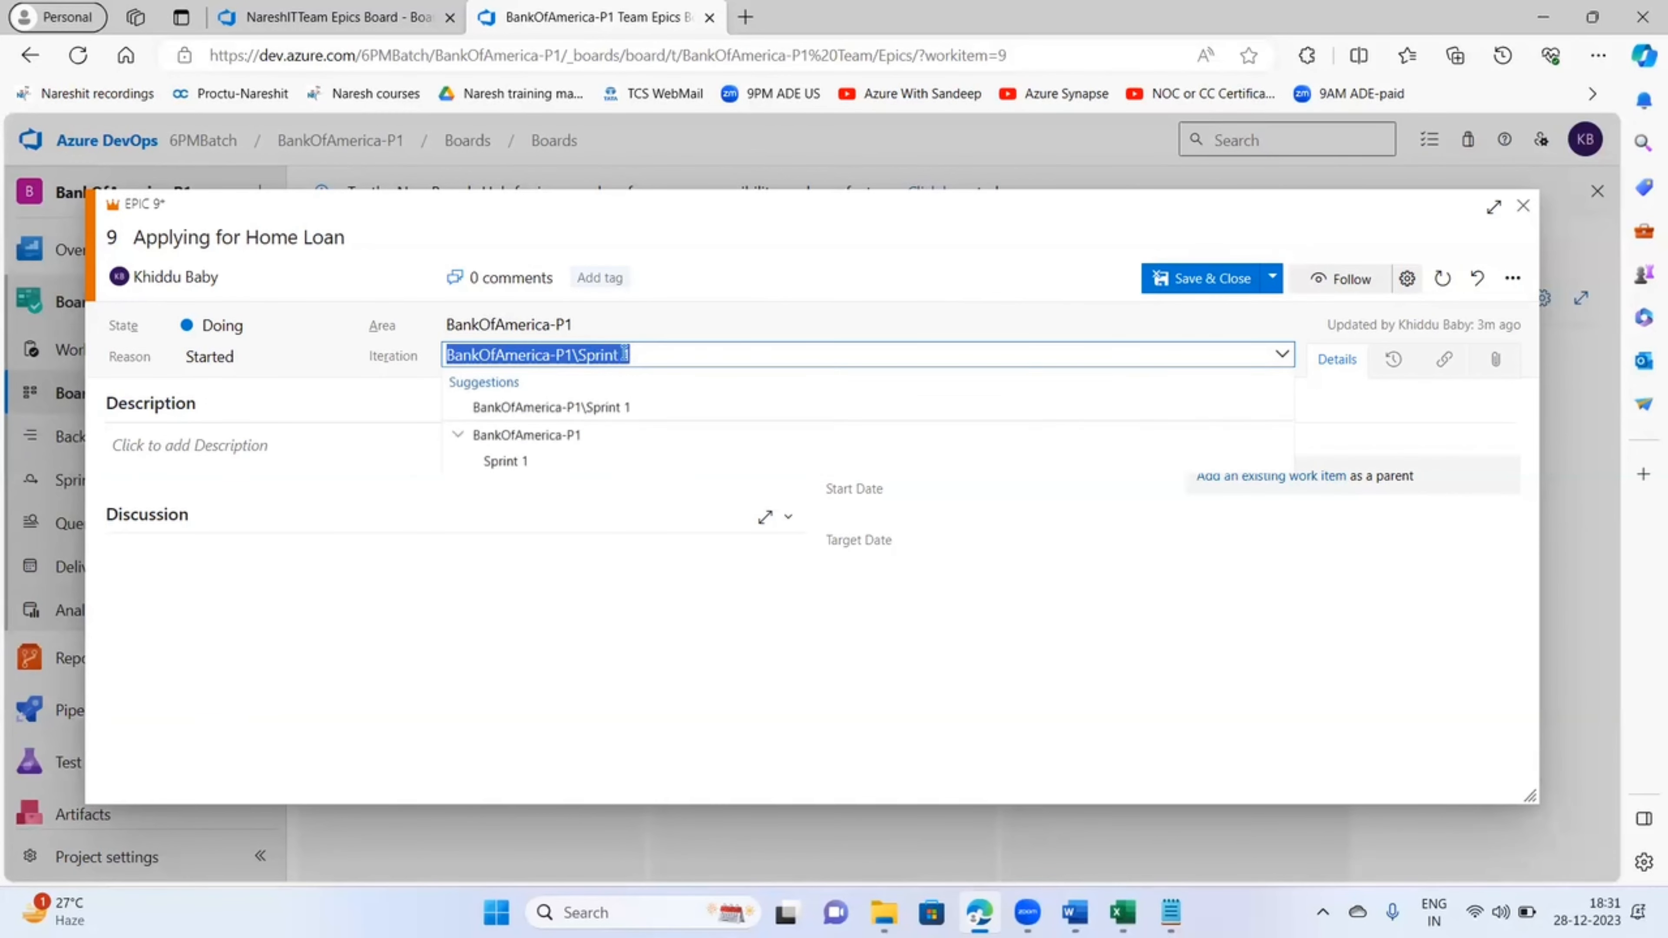
{"action": "left_click", "coordinate": [563, 565]}
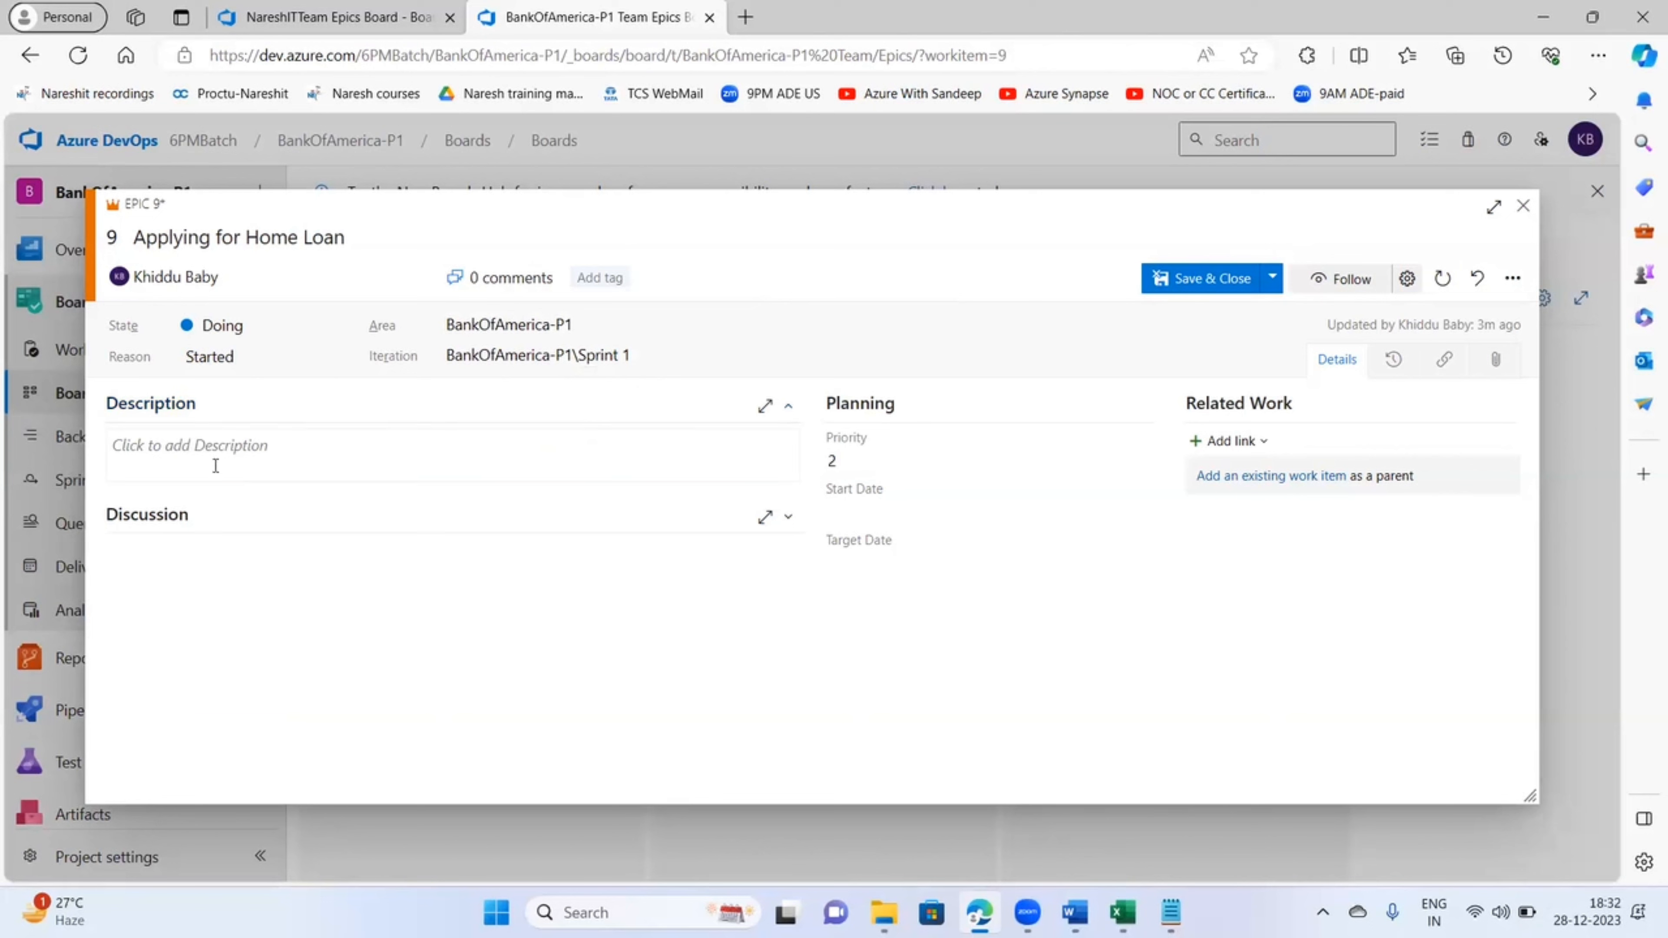
- Start the epic's description with the separate lines "First Name:" and "Last Name:"
{"action": "left_click", "coordinate": [261, 439]}
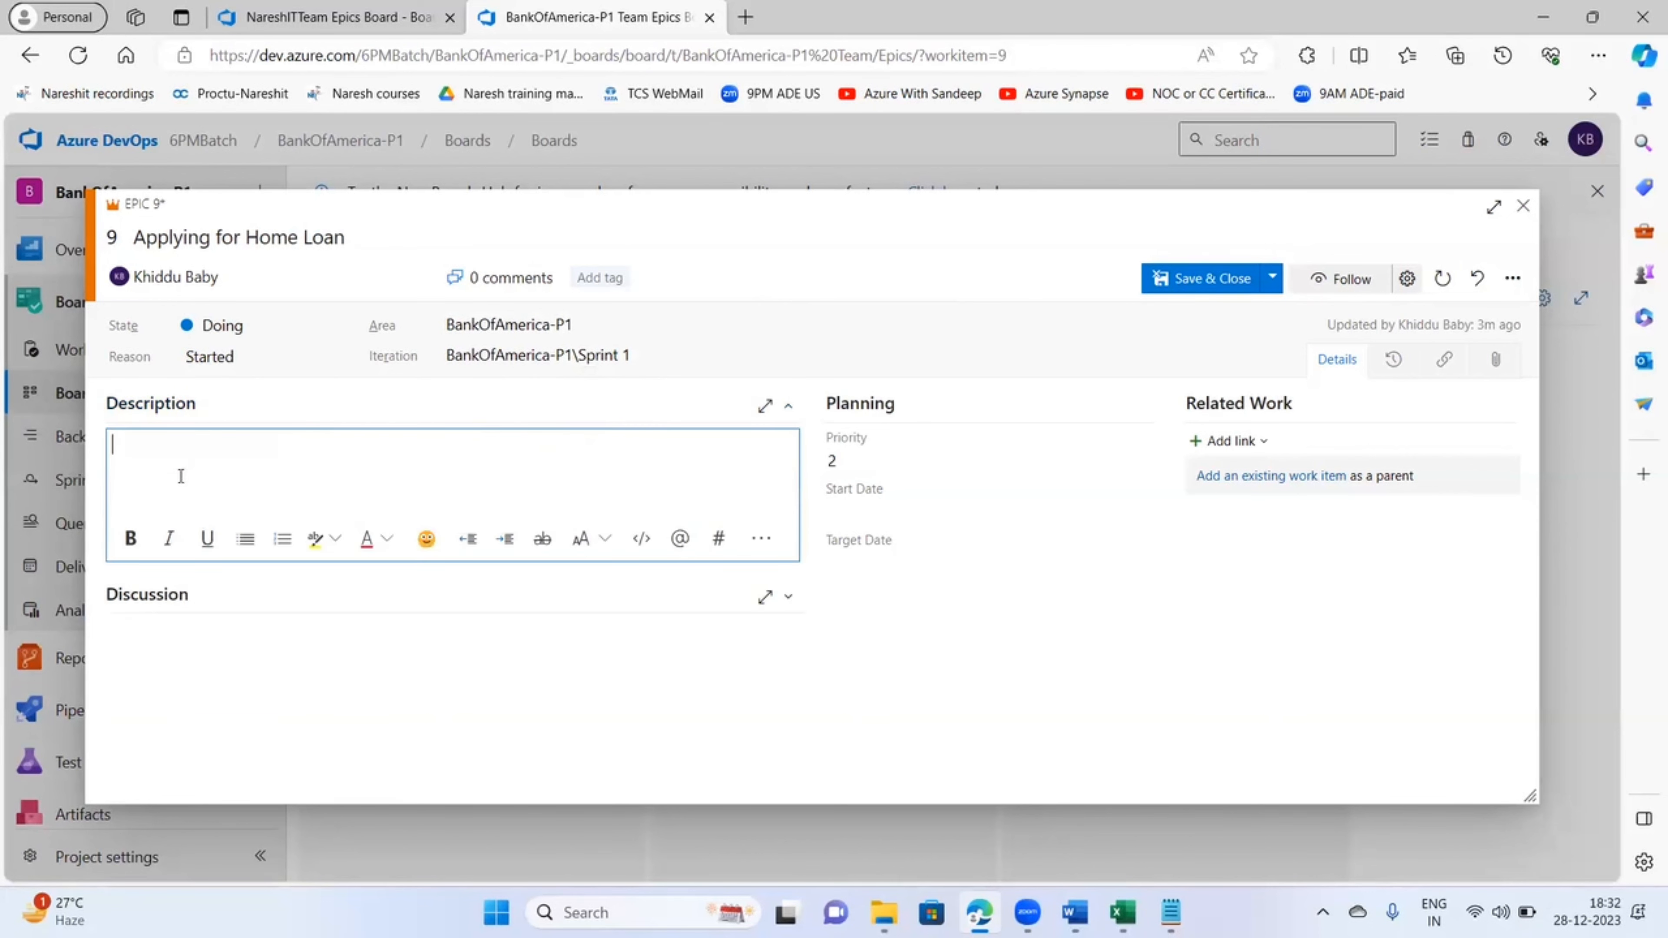
{"action": "left_click", "coordinate": [231, 477]}
{"action": "left_click_drag", "start_coordinate": [351, 237], "coordinate": [130, 240]}
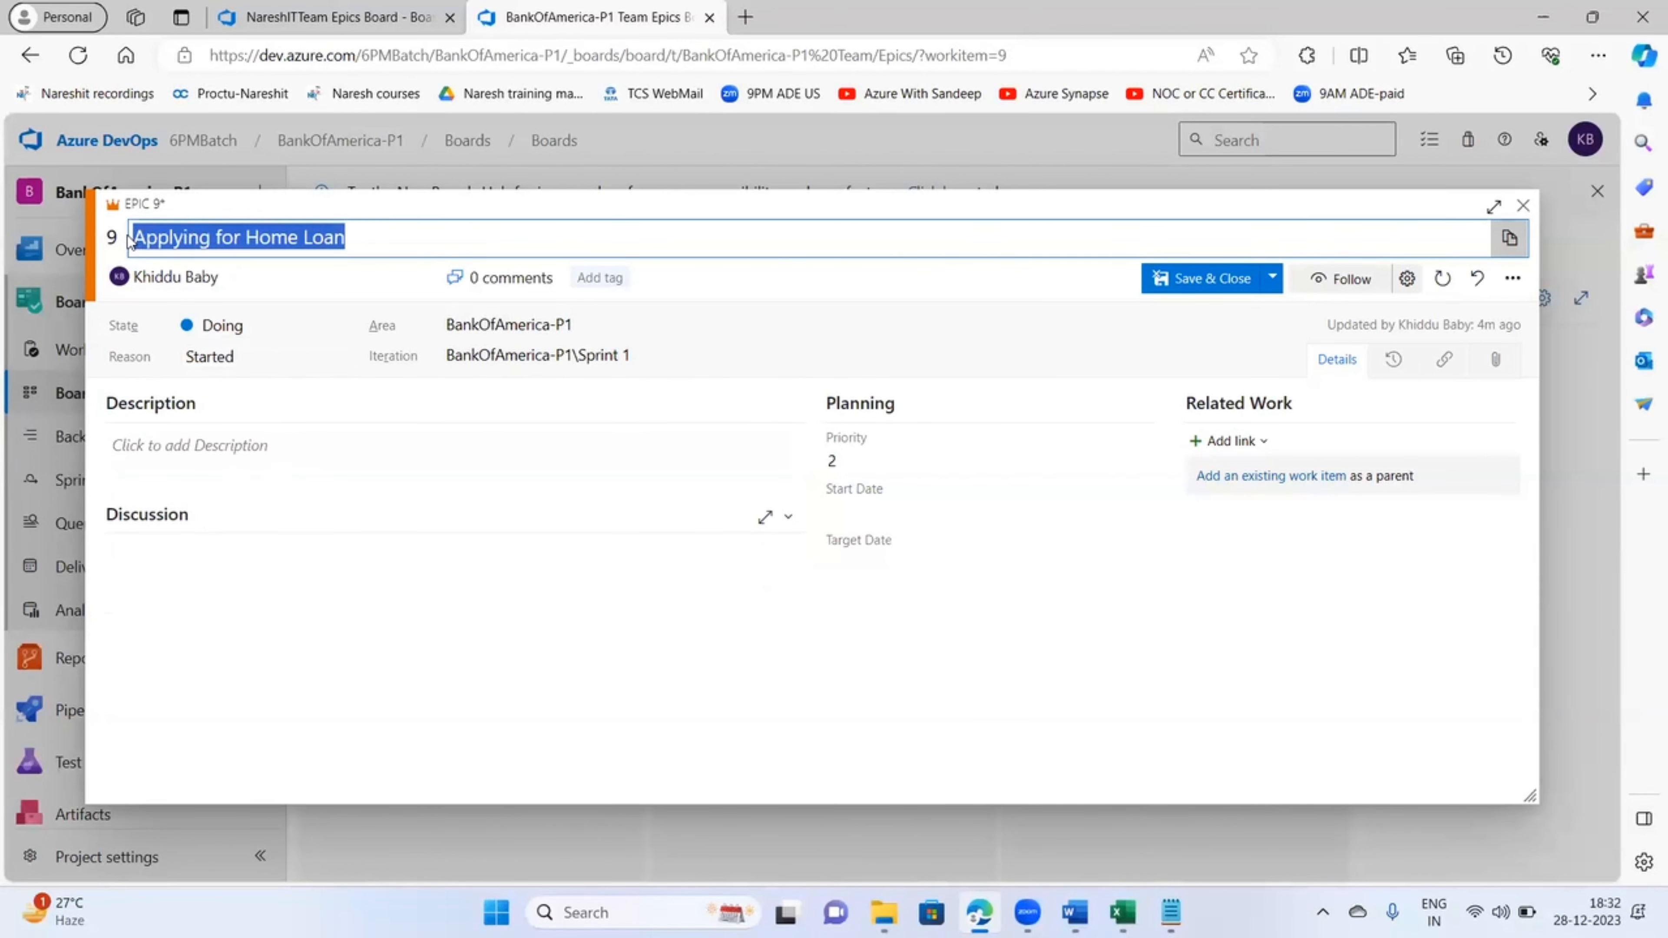
{"action": "left_click", "coordinate": [180, 450]}
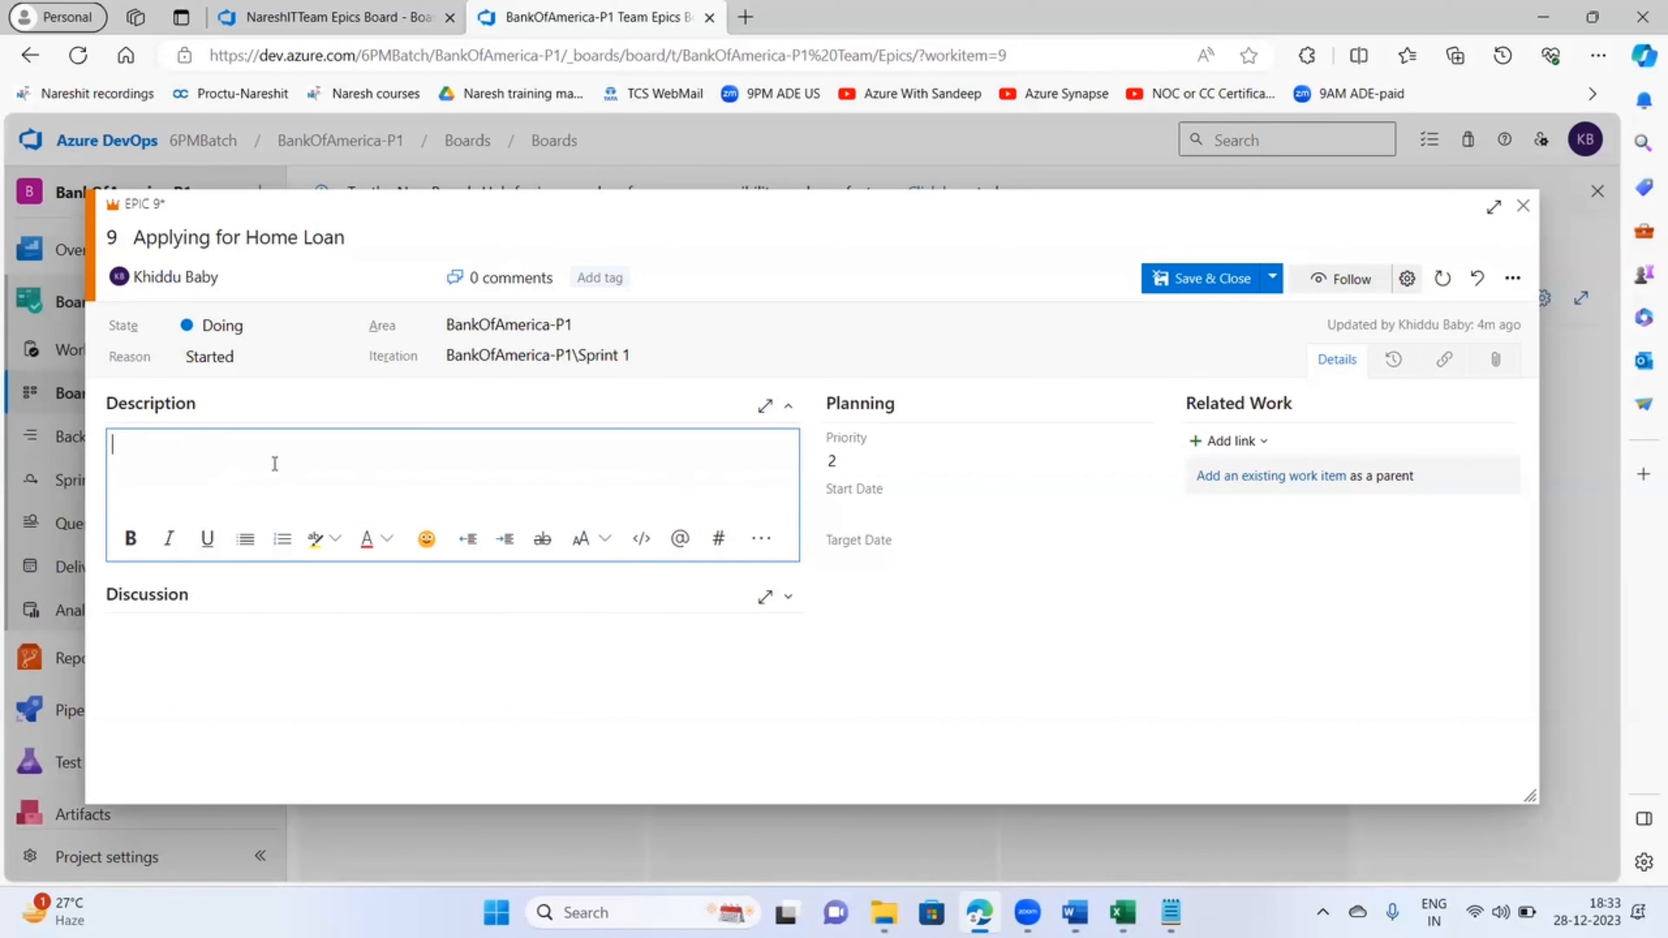
{"action": "type", "text": "Name:"}
{"action": "key", "text": "Left"}
{"action": "key", "text": "Left"}
{"action": "key", "text": "Left"}
{"action": "key", "text": "Left"}
{"action": "key", "text": "Left"}
{"action": "type", "text": "First Name: Last Name:"}
{"action": "key", "text": "Return"}
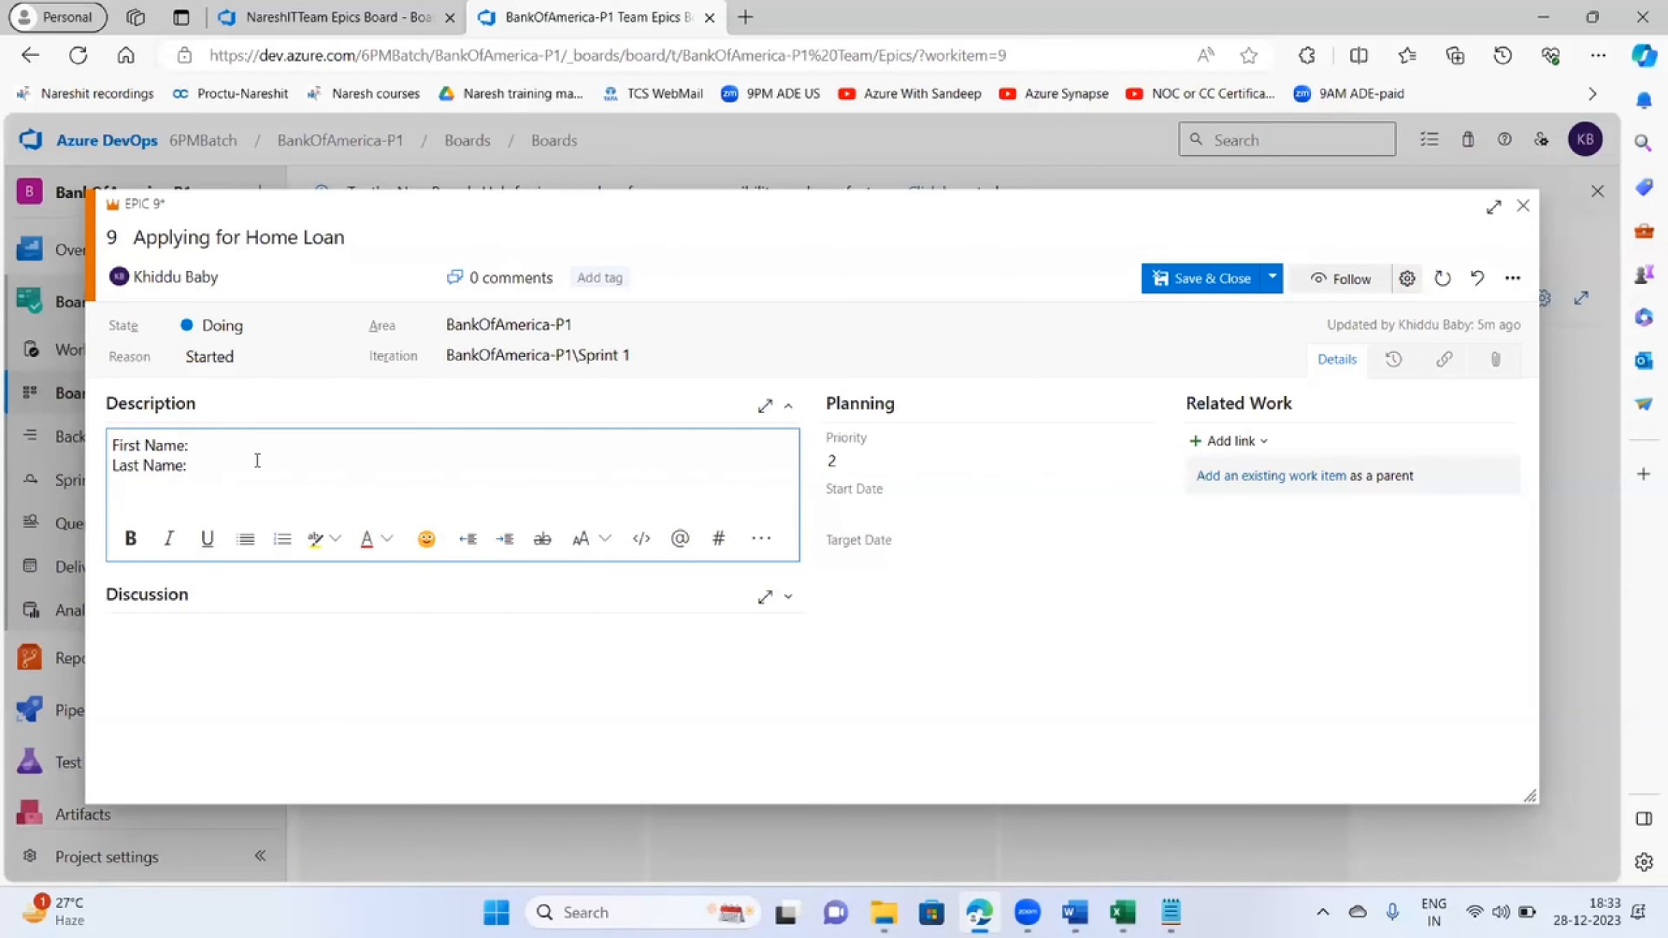
- Add the lines "Profession:", "Salary:", "Aadhar Card" and "Pan Card:" to the epic's description
{"action": "type", "text": "Profession:"}
{"action": "key", "text": "Return"}
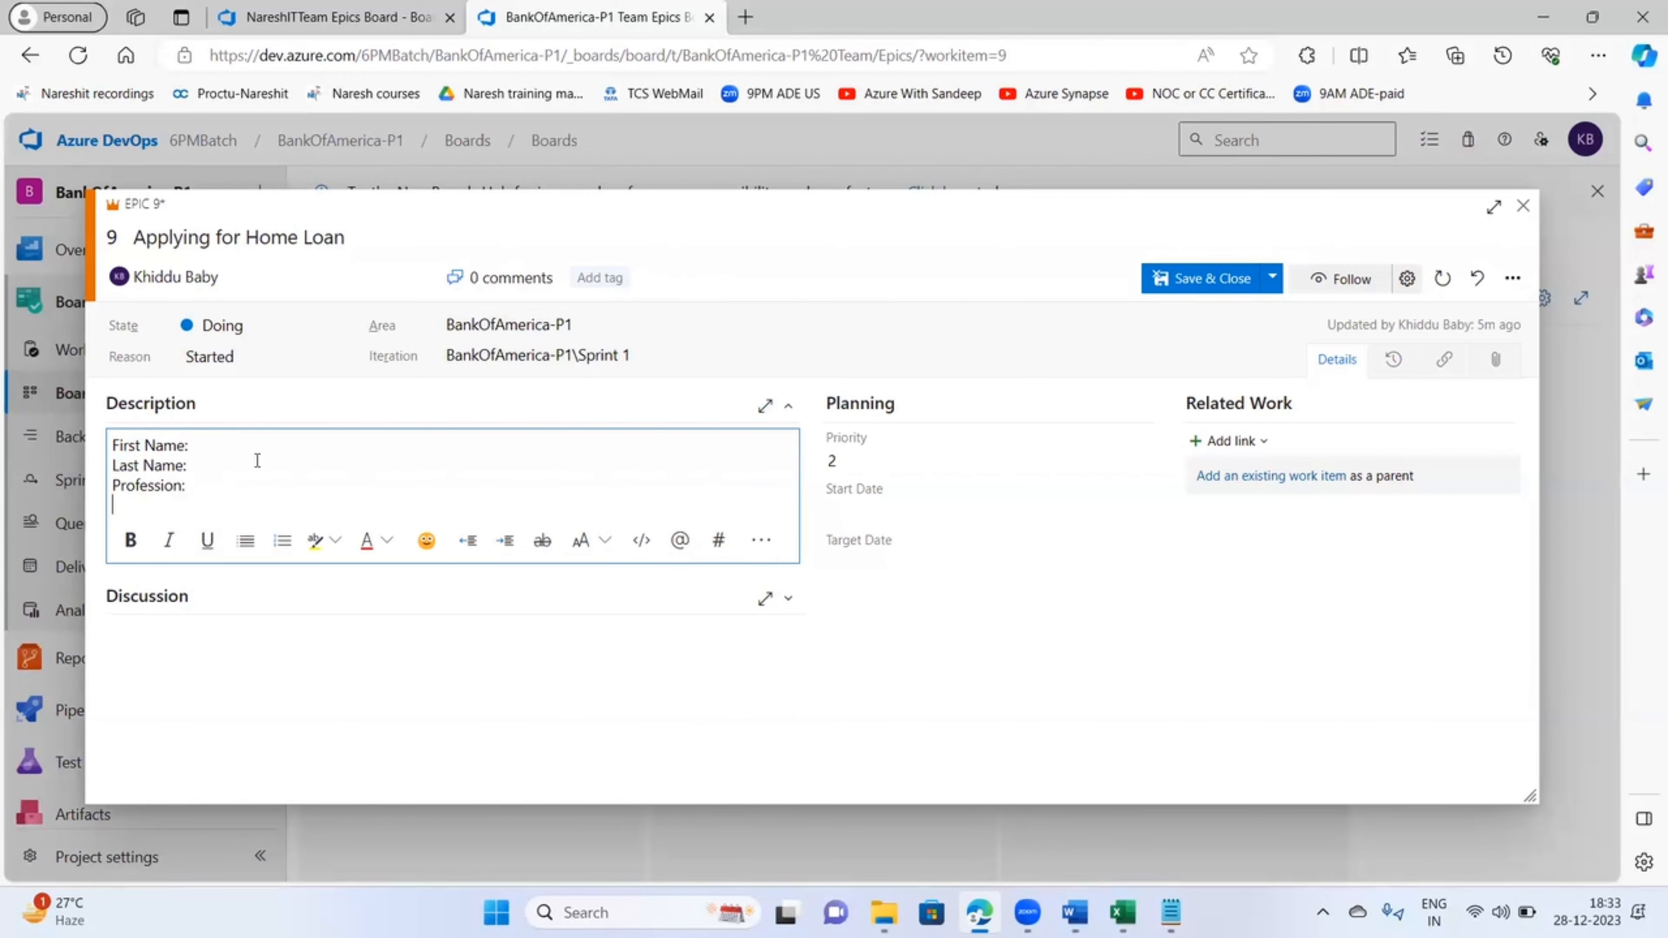
{"action": "type", "text": "Salary:"}
{"action": "key", "text": "Return"}
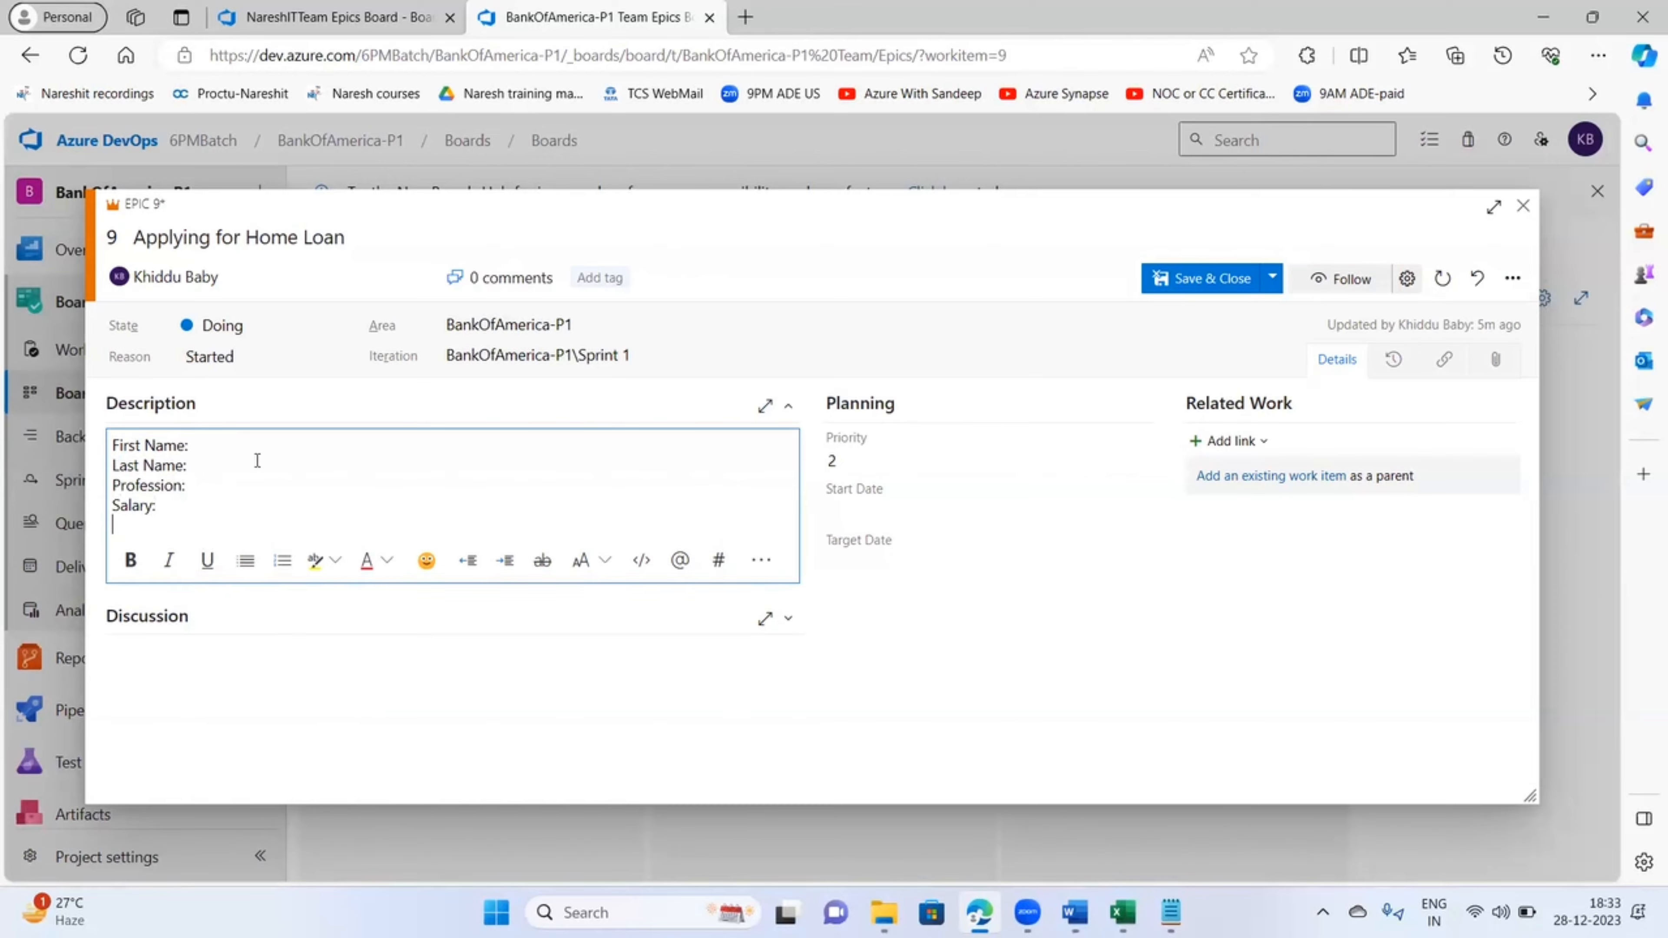
{"action": "type", "text": "Aadhar Card"}
{"action": "key", "text": "Return"}
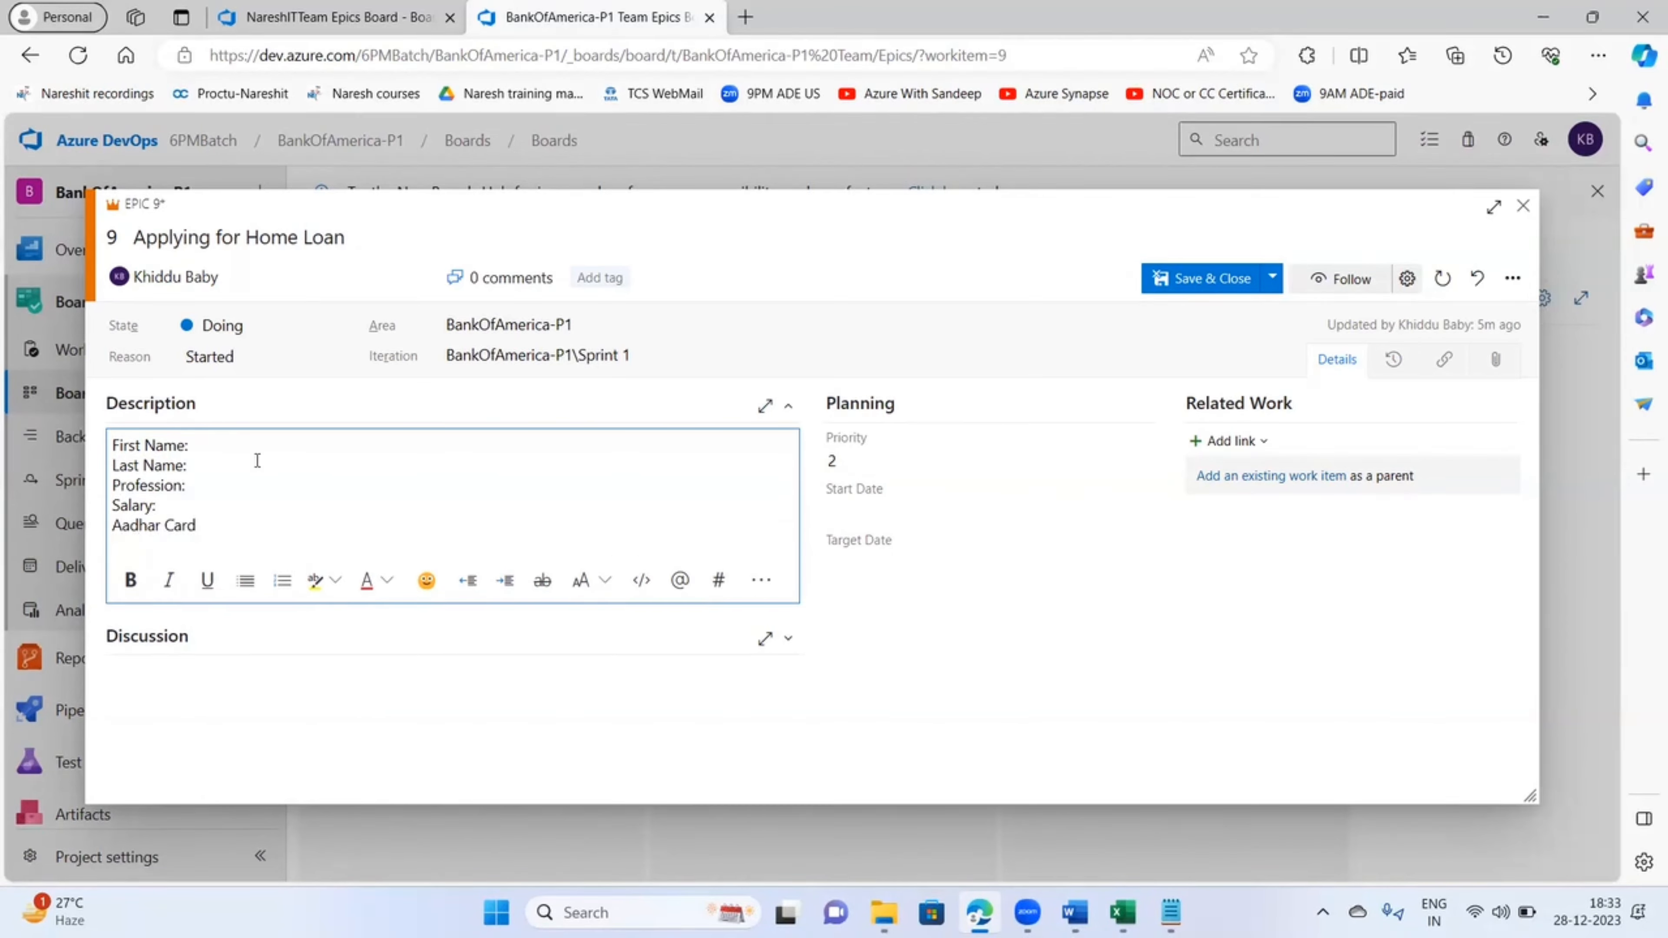
{"action": "type", "text": "Pan Card:"}
{"action": "key", "text": "Return"}
- Add a "Company Name:" line below "Pan Card:" in the epic's description
{"action": "type", "text": "Comapnay"}
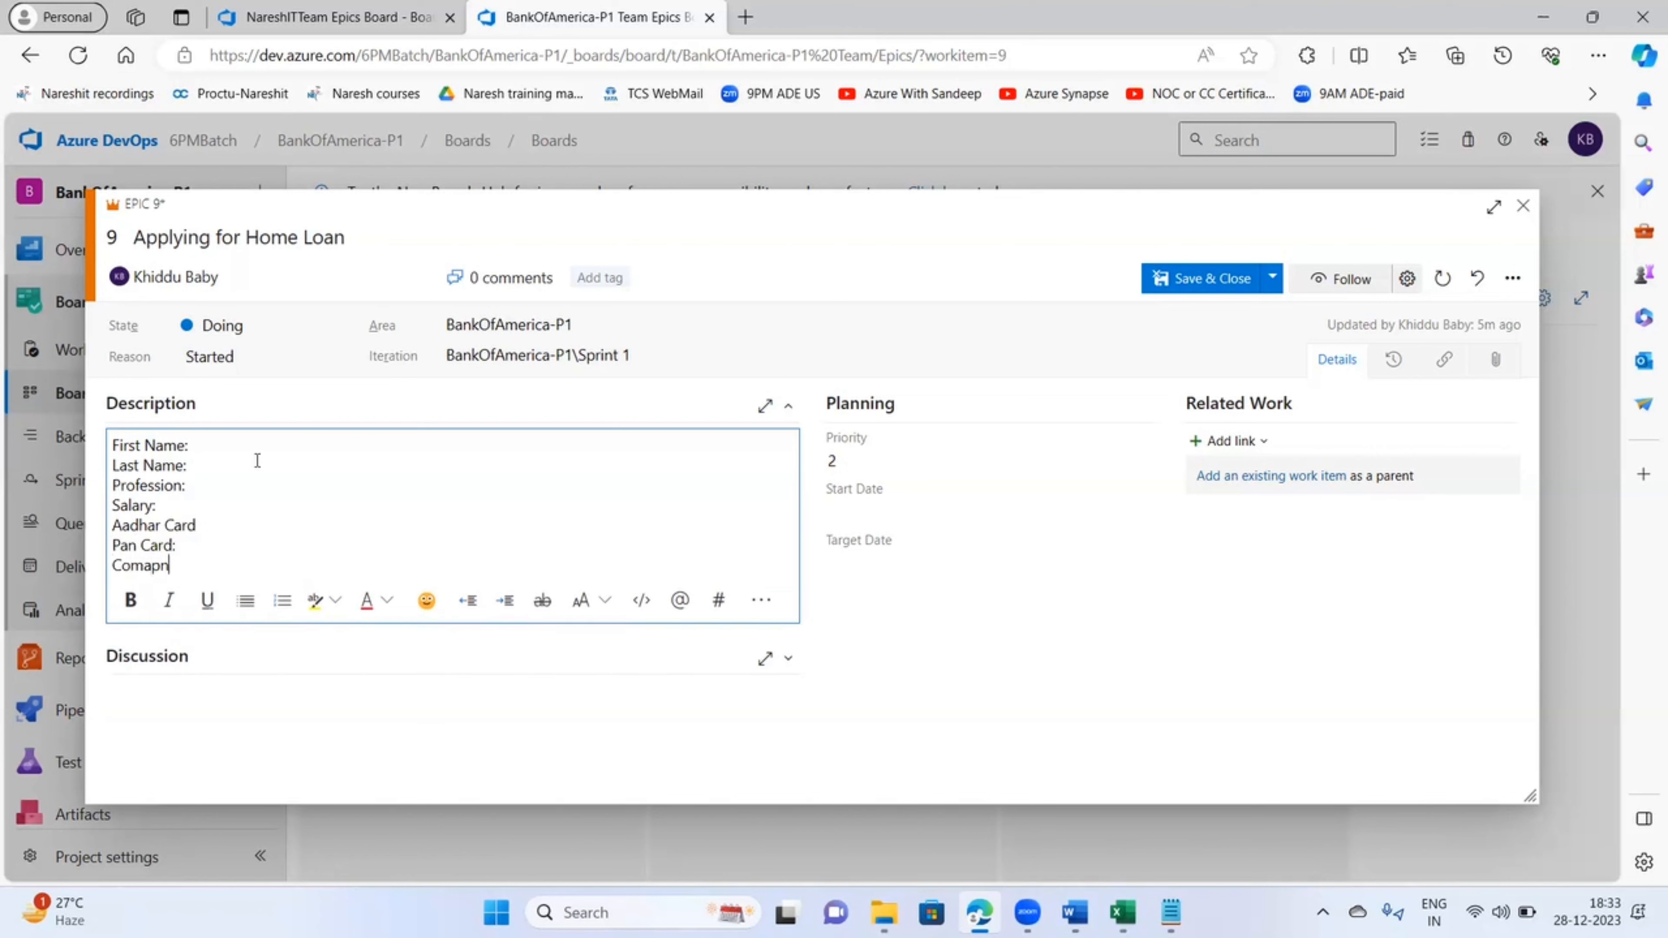
{"action": "key", "text": "BackSpace"}
{"action": "key", "text": "BackSpace"}
{"action": "key", "text": "BackSpace"}
{"action": "key", "text": "BackSpace"}
{"action": "key", "text": "BackSpace"}
{"action": "type", "text": "pany Name:"}
{"action": "key", "text": "Return"}
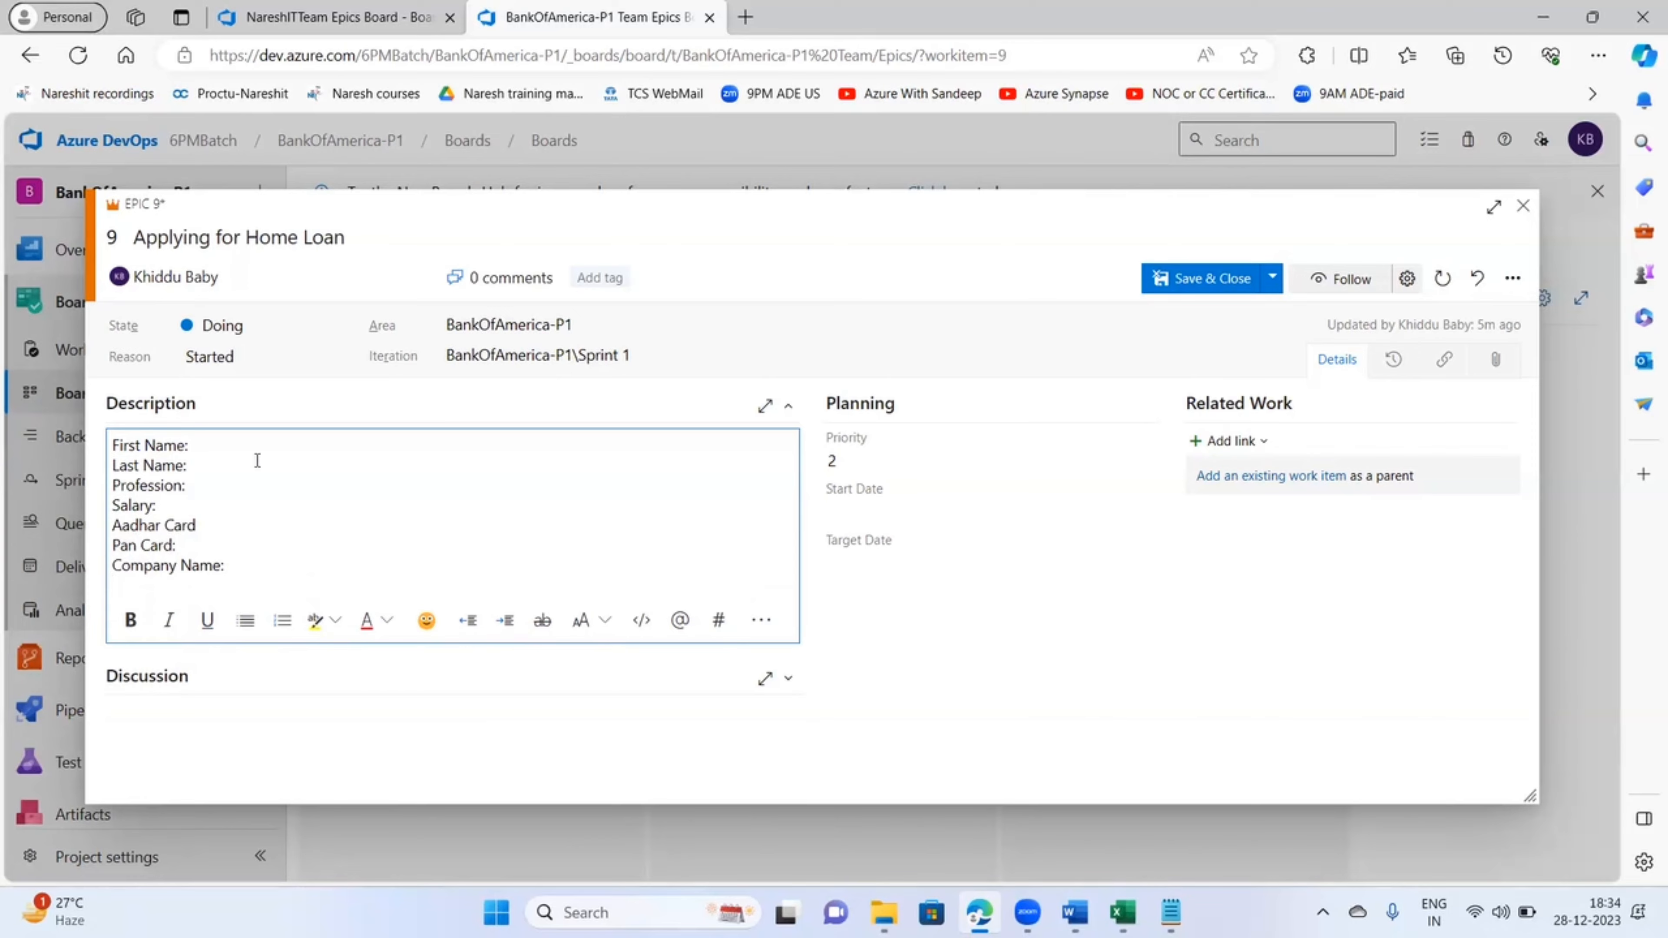
- Add the lines "Martial Status:", "Salary Slips:" and "Form 16:" at the end of the epic's description
{"action": "type", "text": "Martial Status:"}
{"action": "key", "text": "Return"}
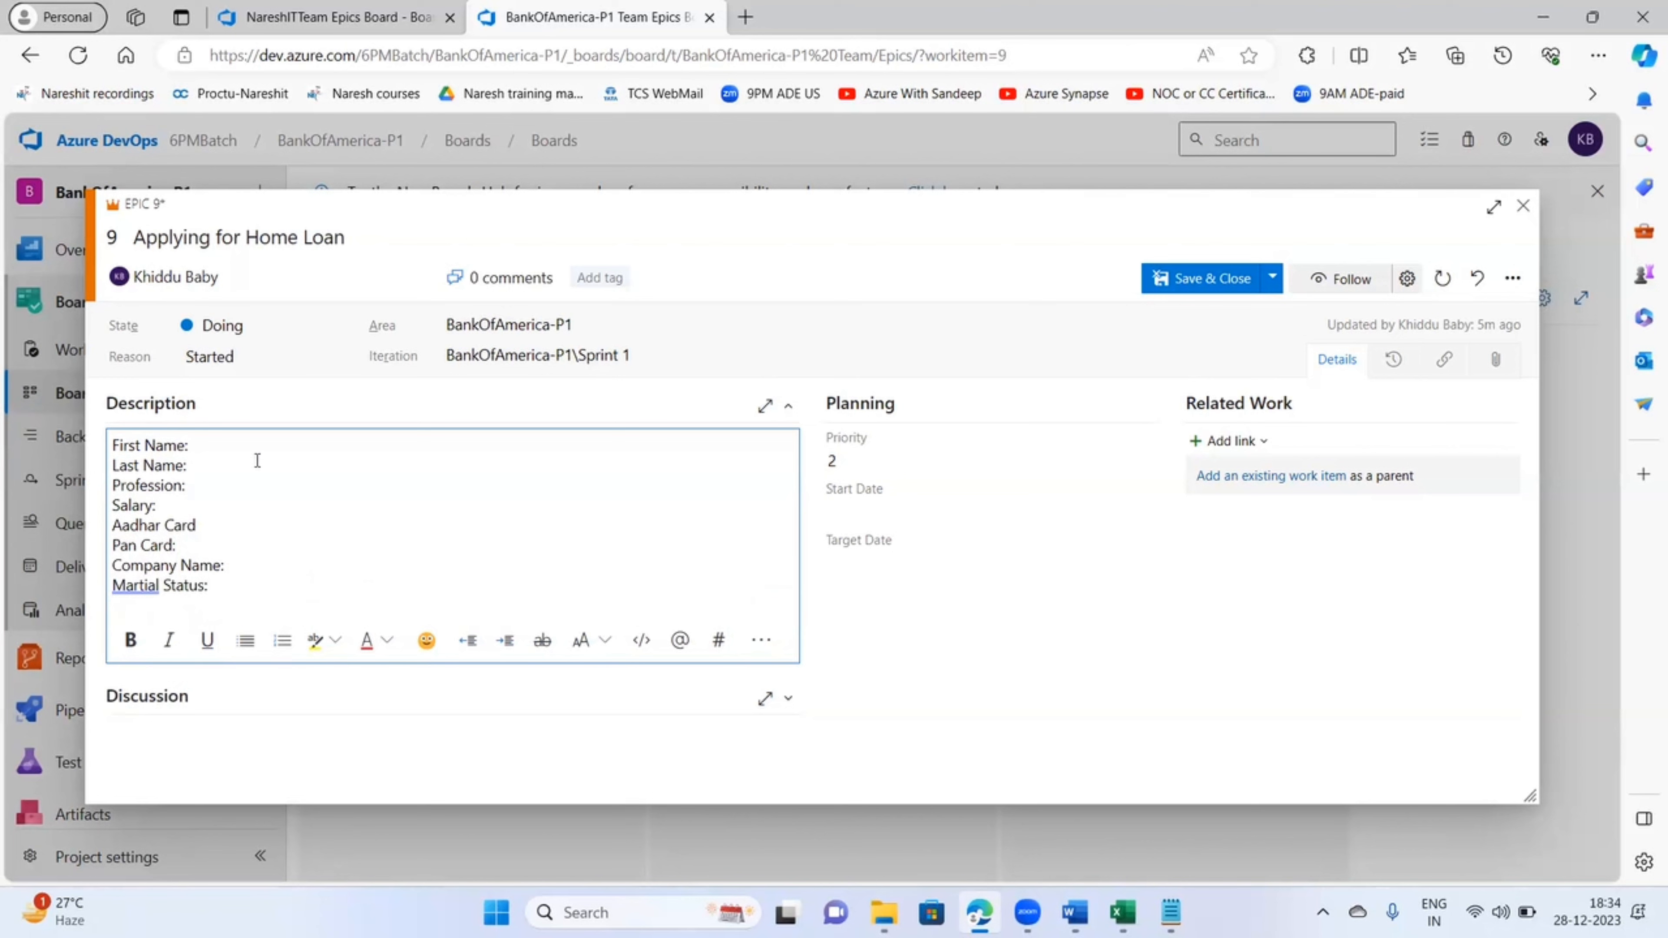
{"action": "type", "text": "Salary Slips:"}
{"action": "key", "text": "Return"}
{"action": "type", "text": "Fo"}
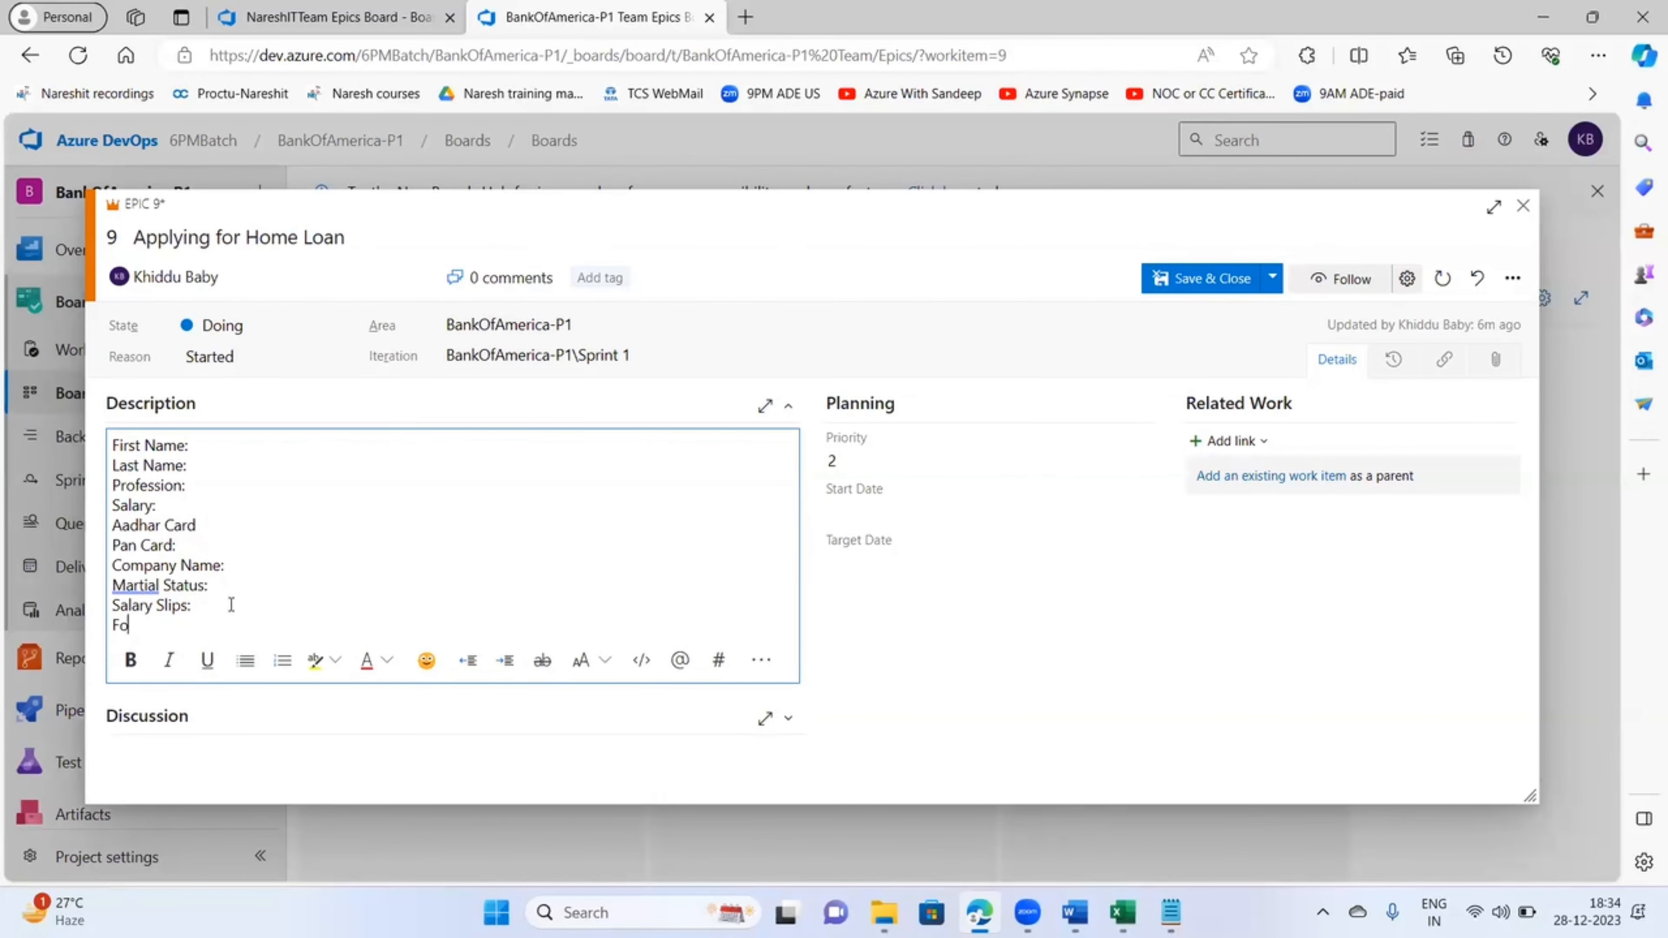
{"action": "type", "text": "rm 16:"}
- Correct the flagged word "Martial" to "Marital" in the description and review the complete list of lines
{"action": "right_click", "coordinate": [140, 585]}
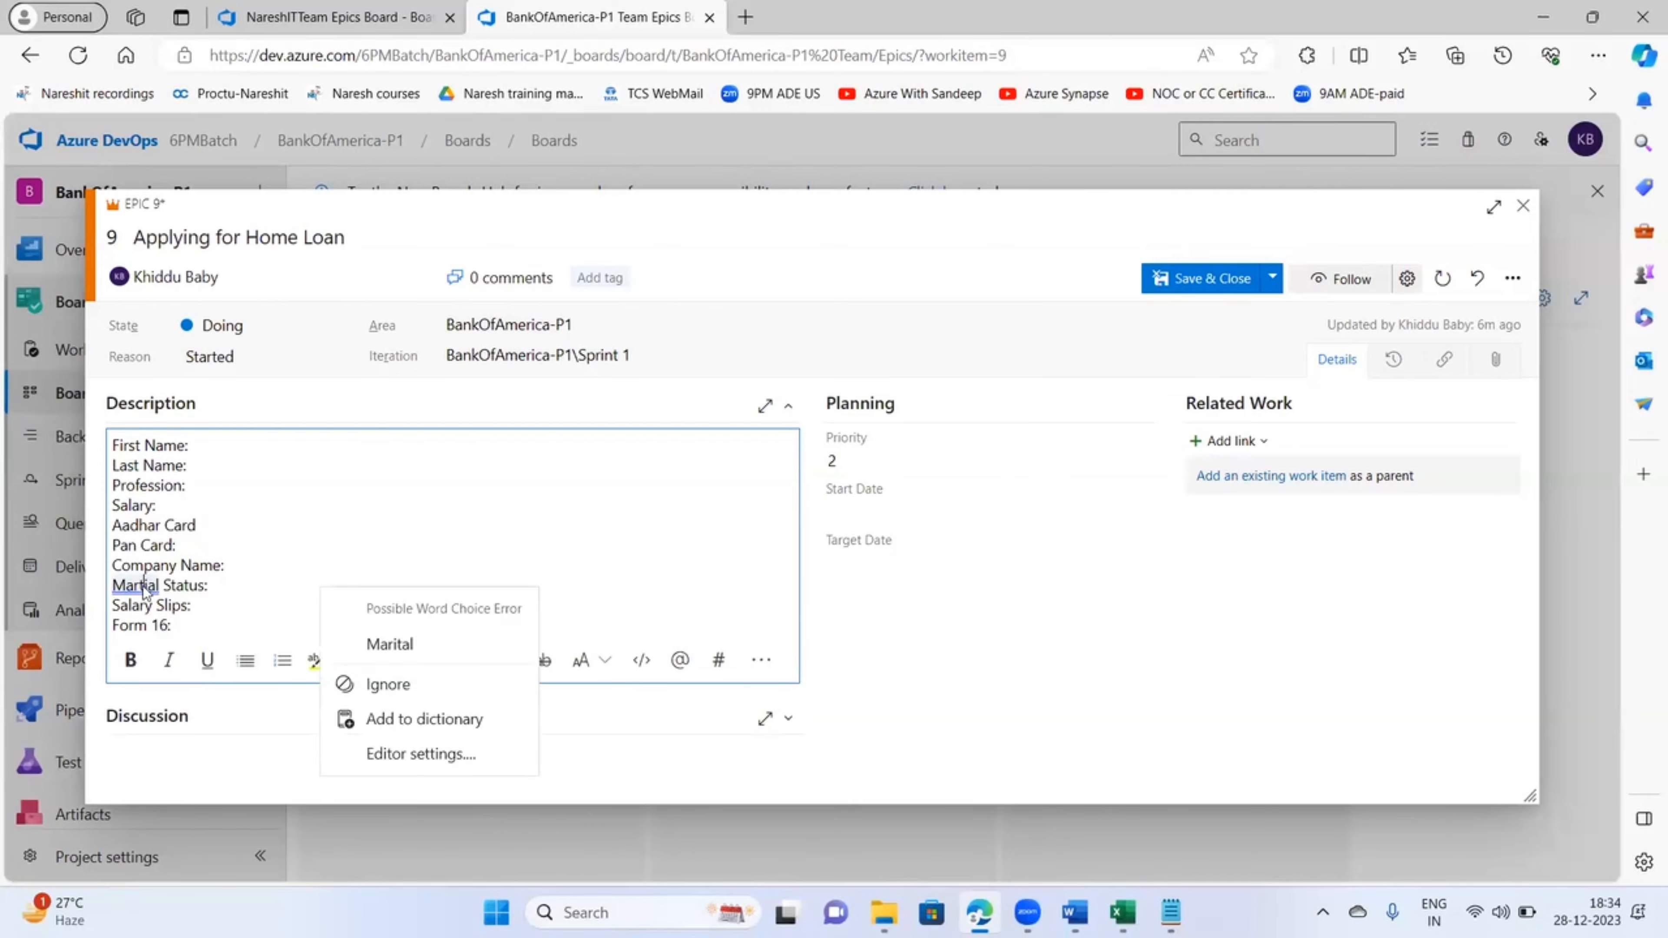
{"action": "left_click", "coordinate": [359, 642]}
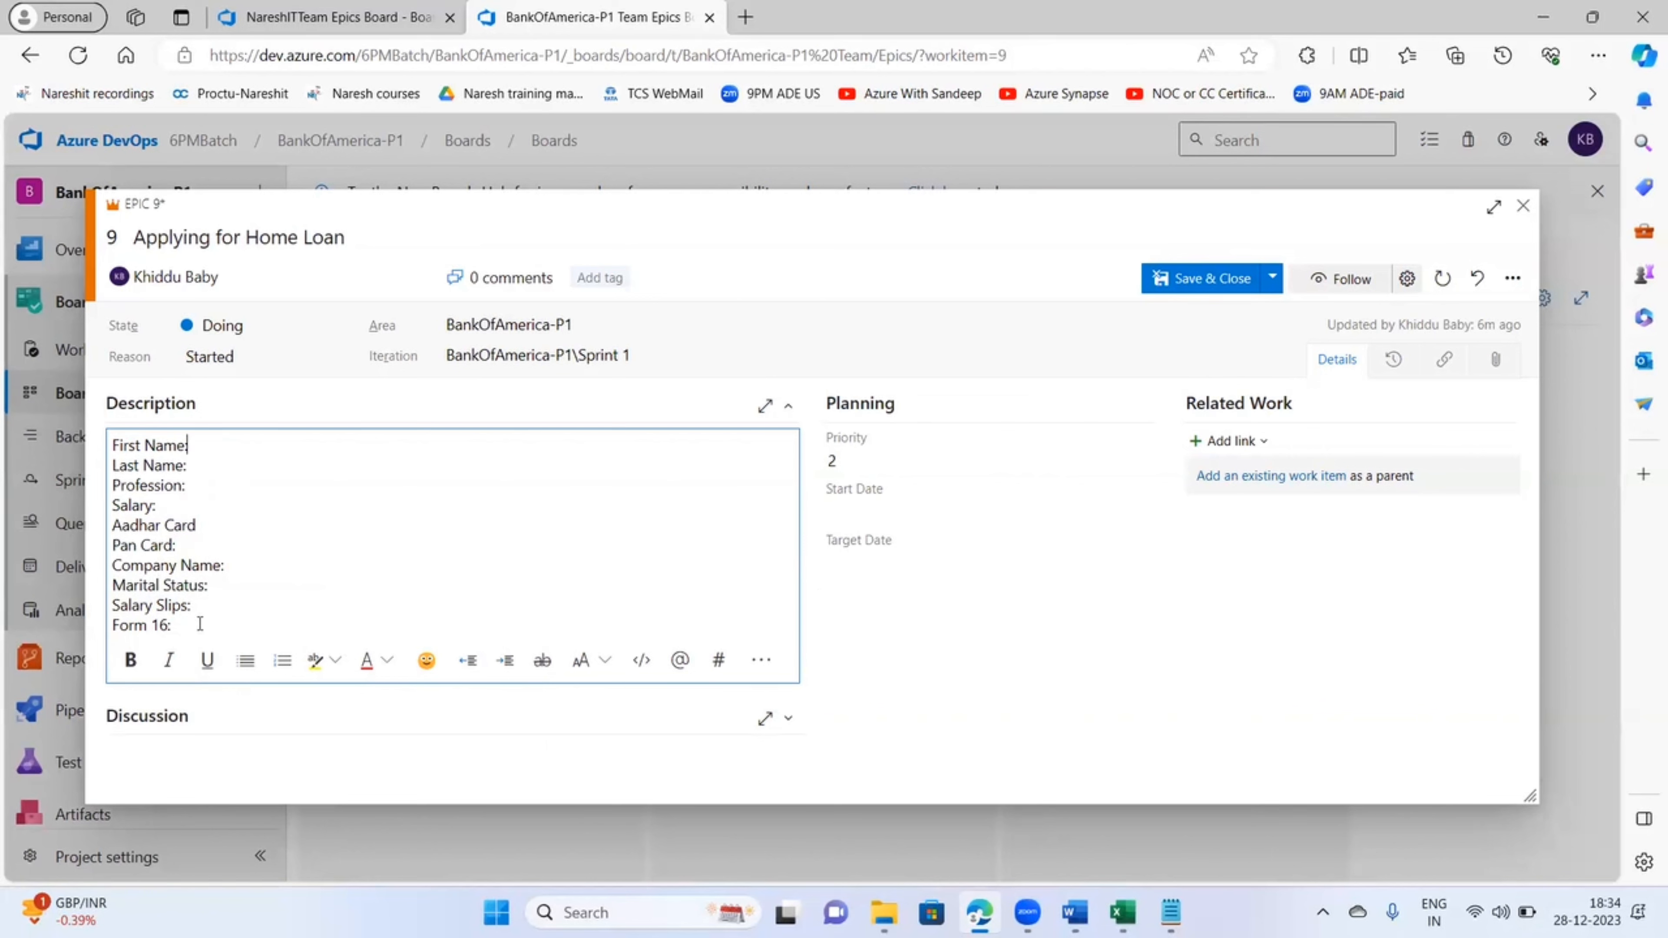
{"action": "left_click_drag", "start_coordinate": [199, 624], "coordinate": [86, 454]}
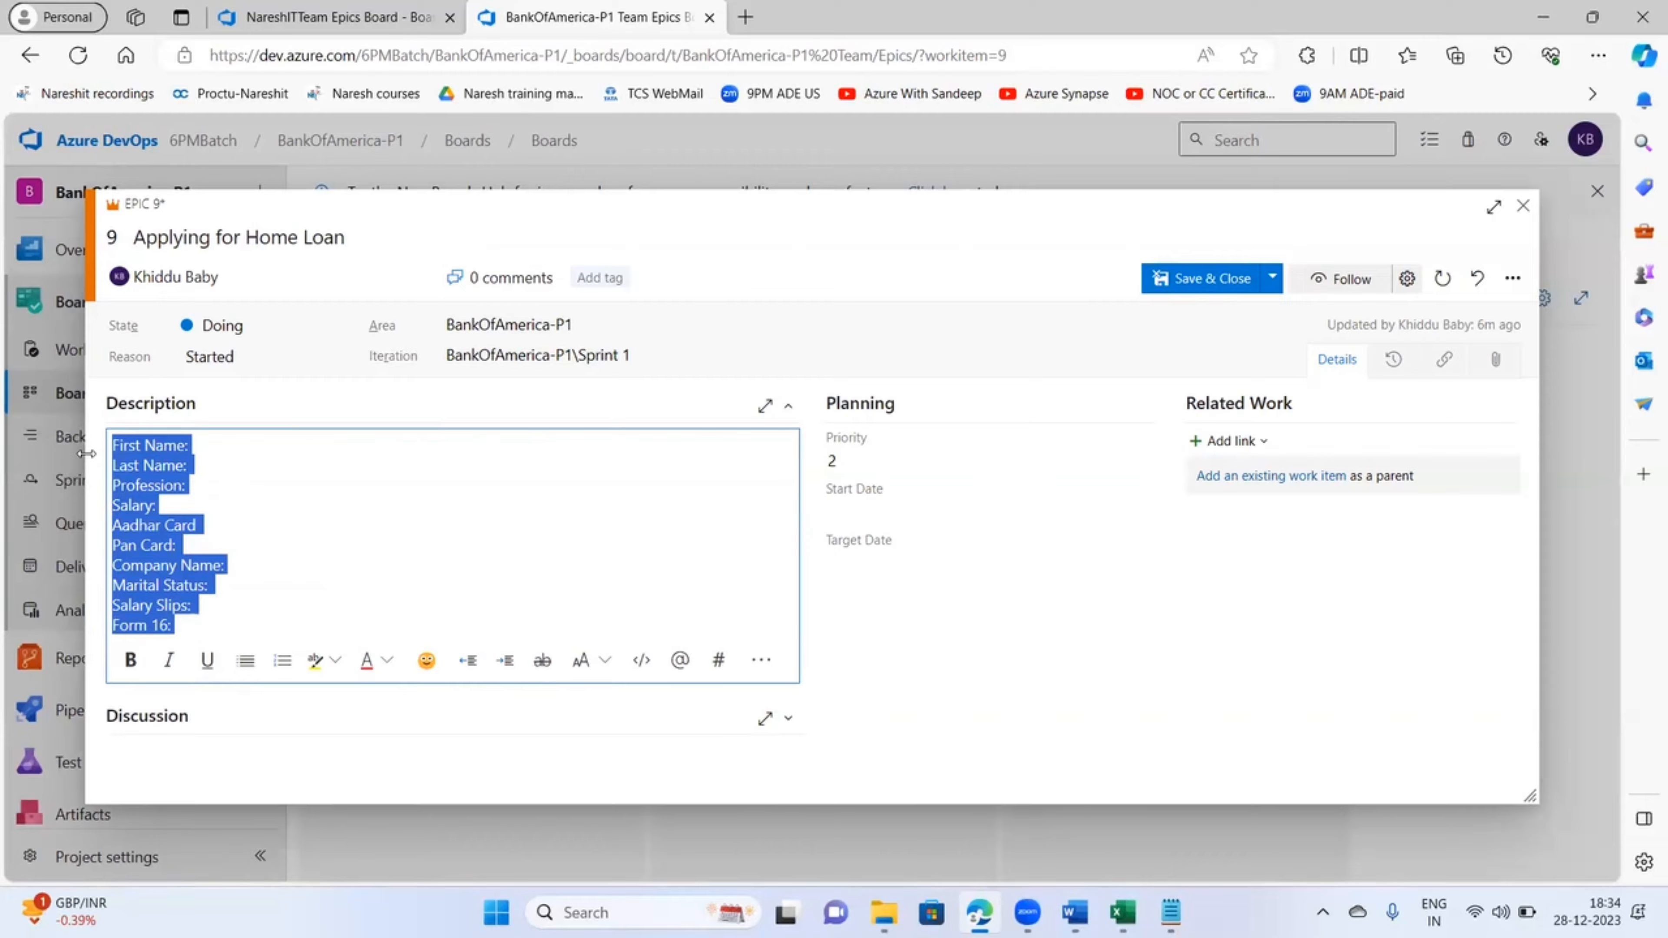
{"action": "left_click", "coordinate": [227, 615]}
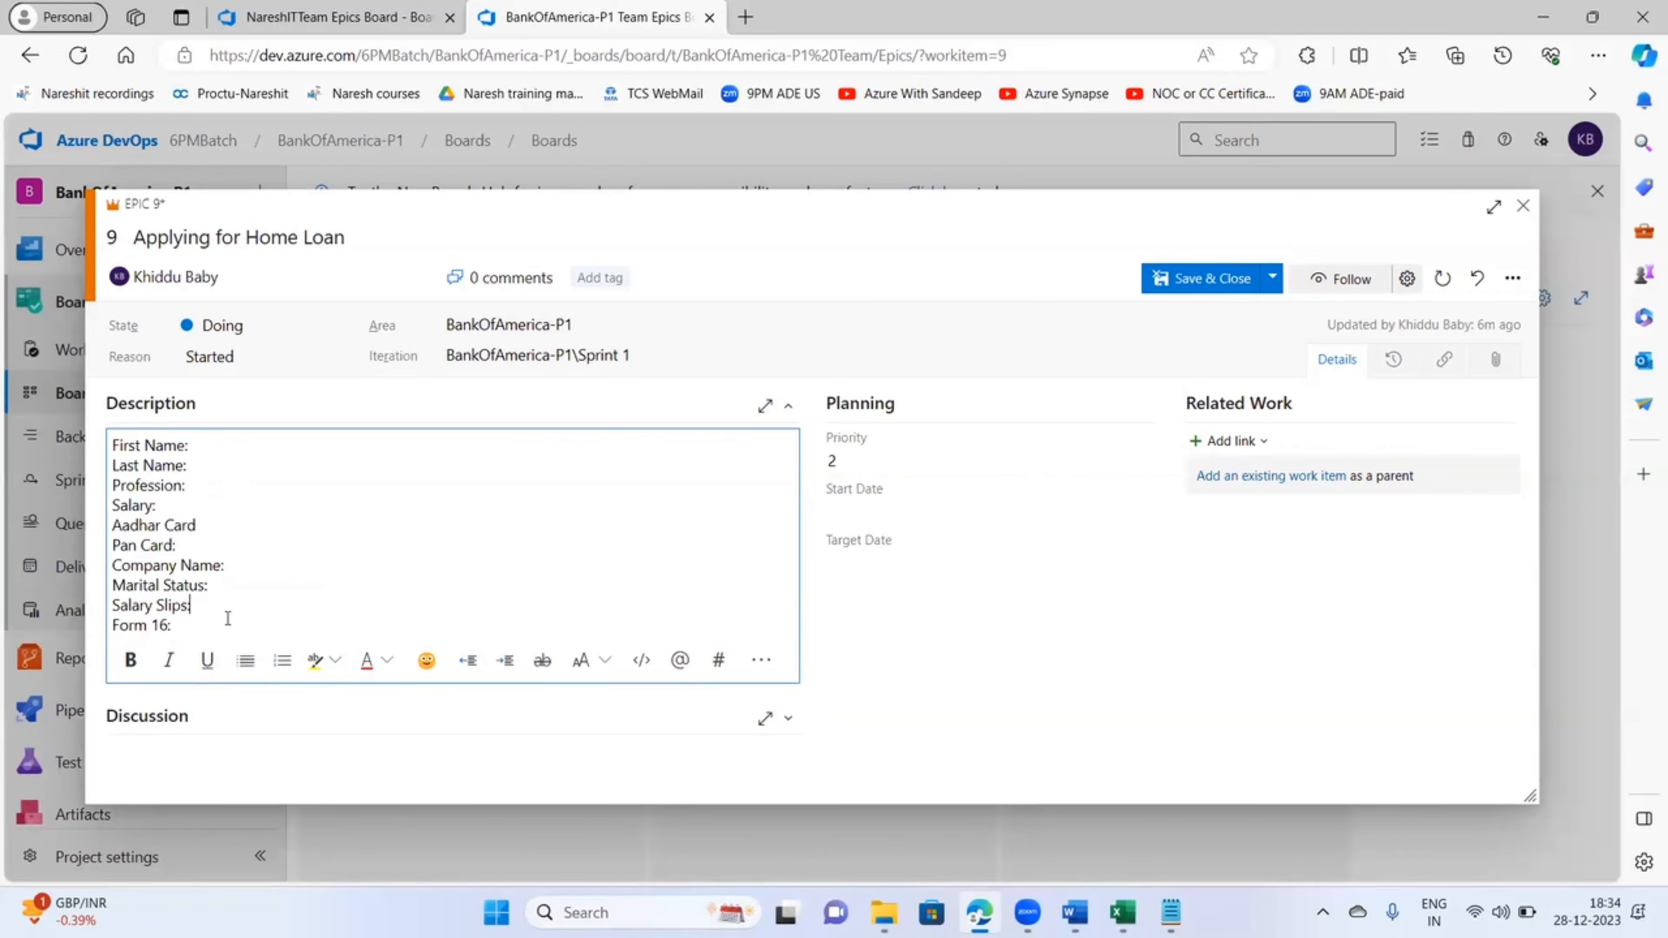
- Enter "1 lakh" after "Salary Slips:" in the epic's description and review the list of lines
{"action": "type", "text": "1 lakh"}
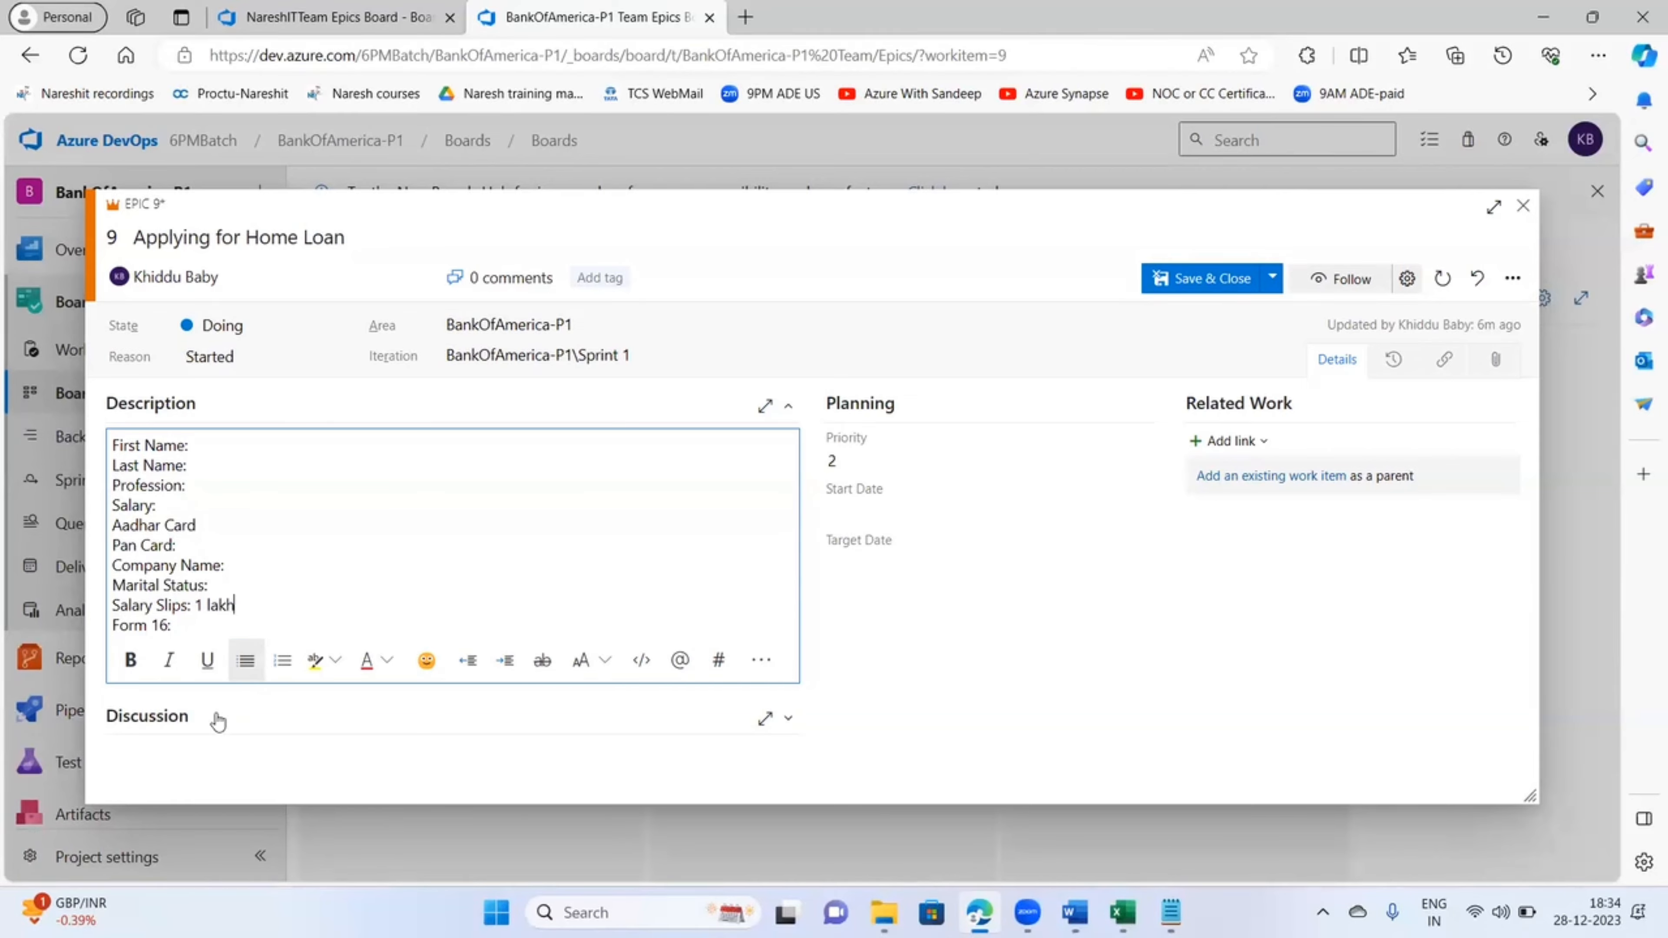
{"action": "left_click_drag", "start_coordinate": [235, 605], "coordinate": [115, 605]}
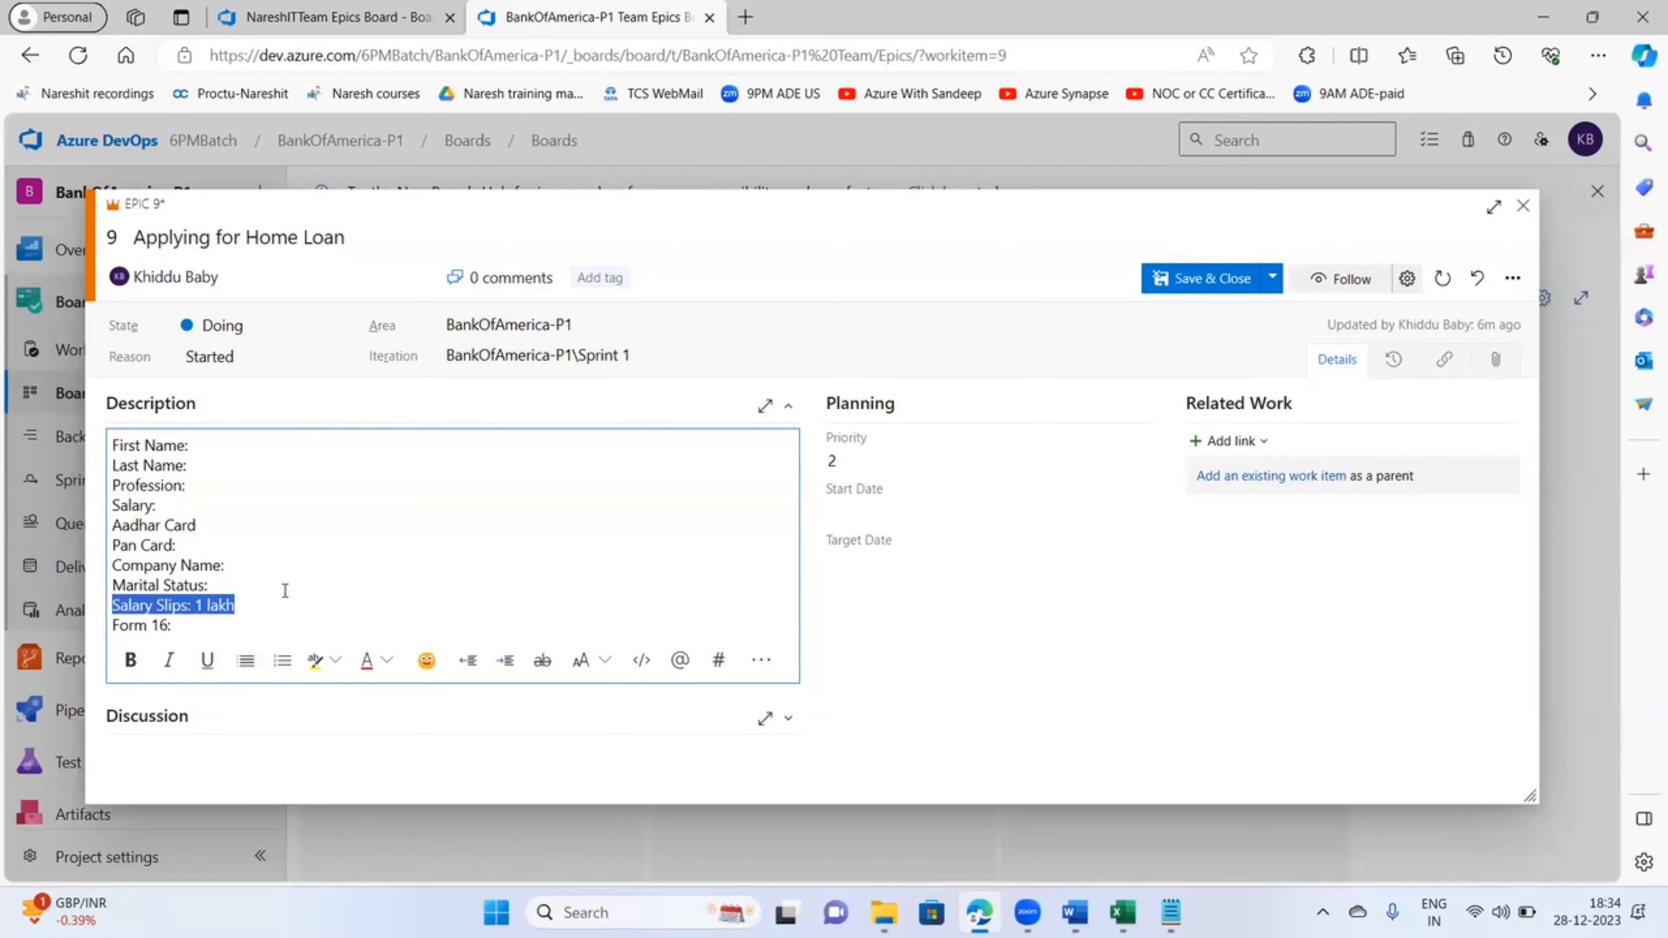
{"action": "left_click", "coordinate": [262, 605]}
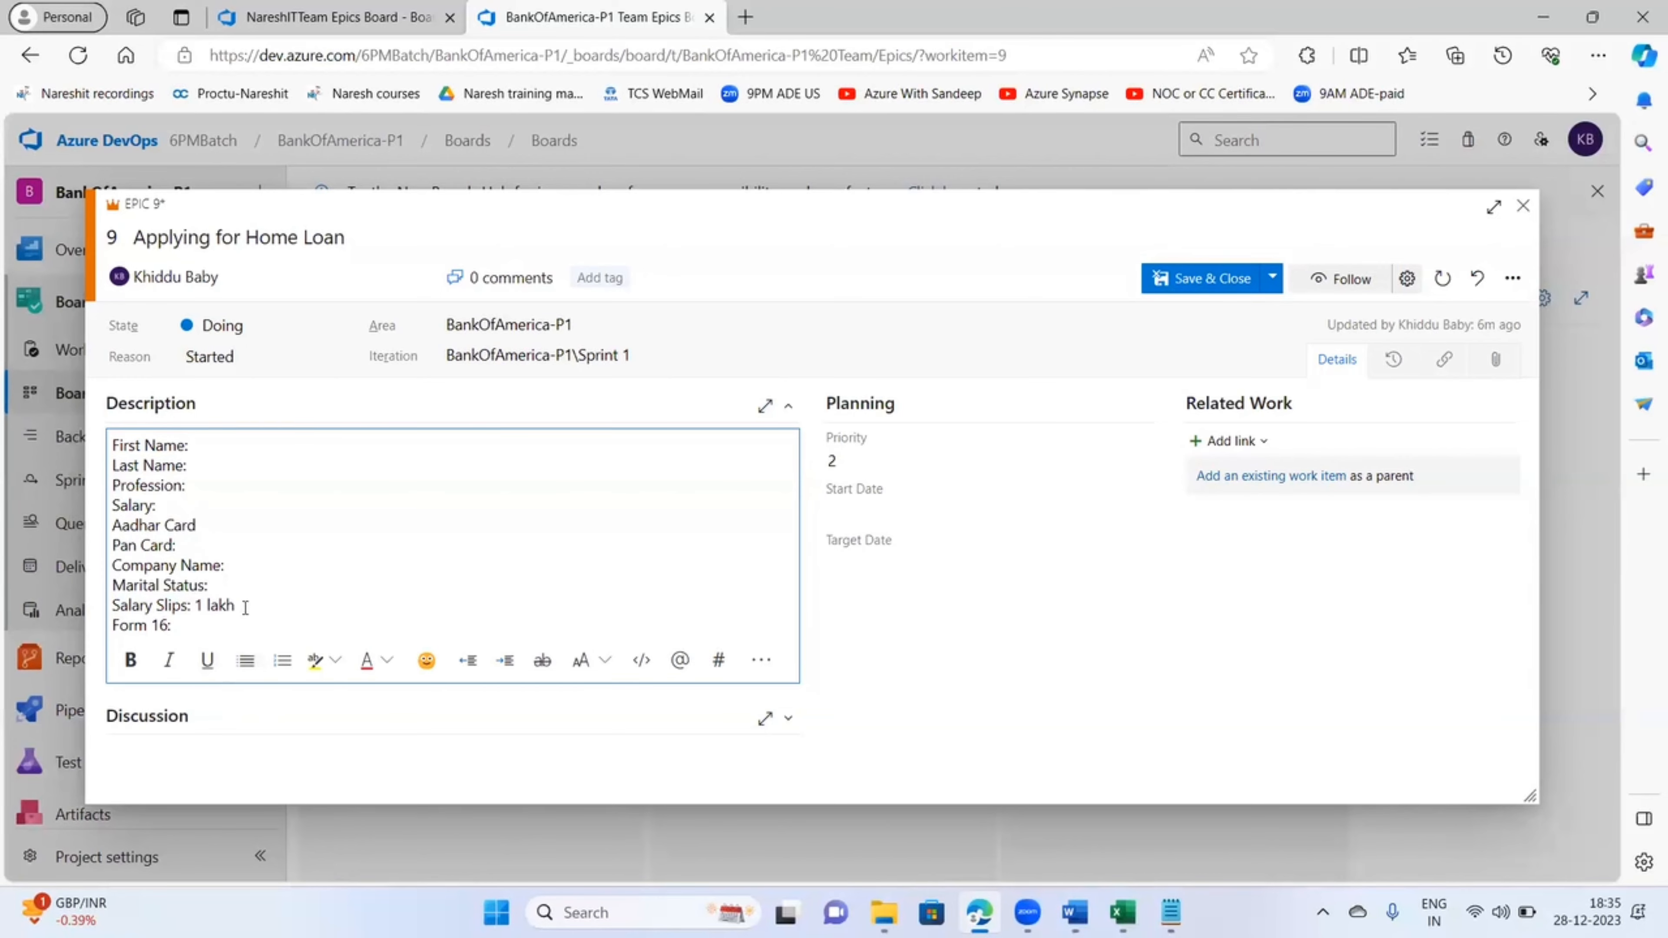
{"action": "left_click_drag", "start_coordinate": [240, 606], "coordinate": [101, 610]}
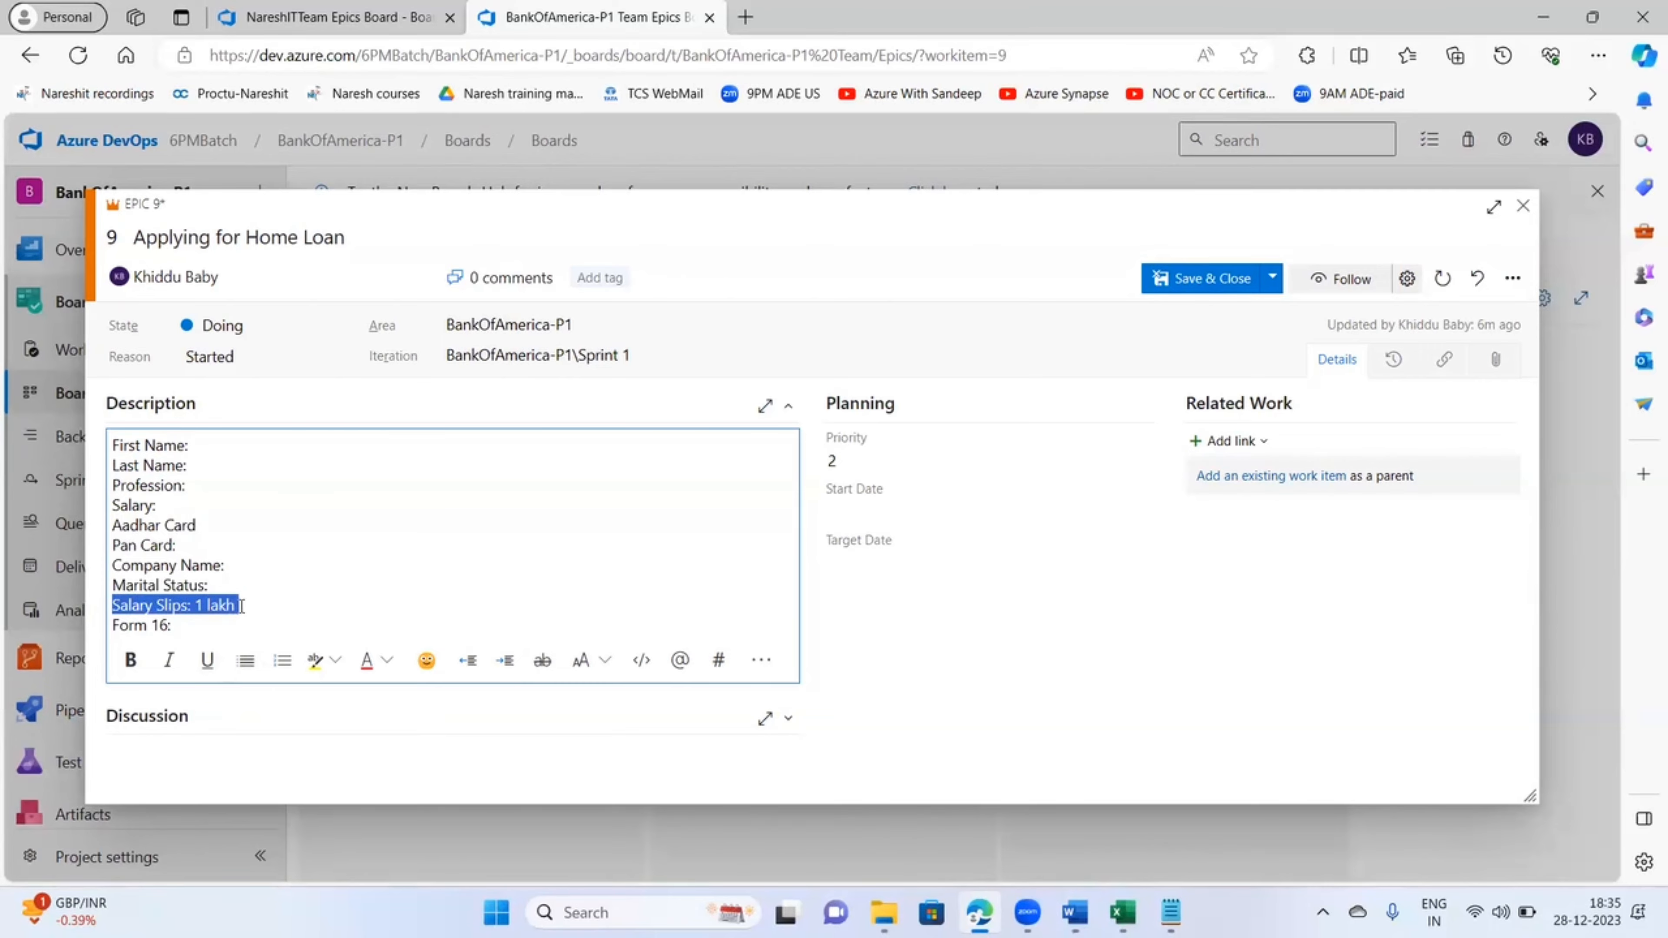
{"action": "left_click_drag", "start_coordinate": [238, 606], "coordinate": [117, 606]}
{"action": "left_click", "coordinate": [262, 605]}
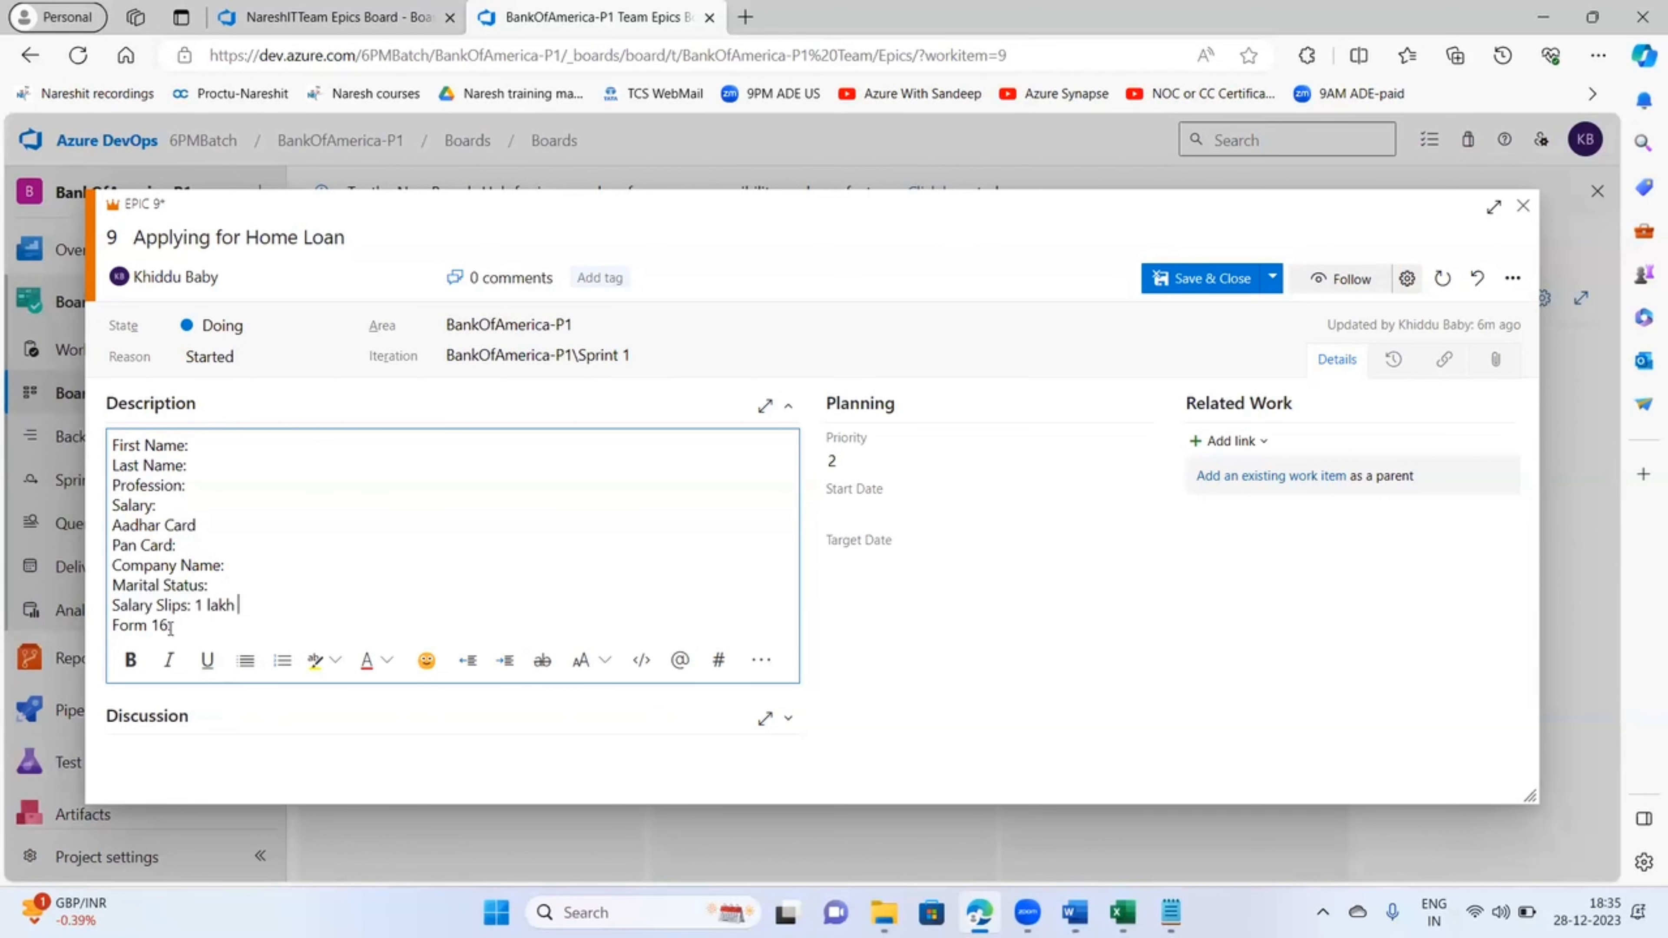
{"action": "left_click_drag", "start_coordinate": [172, 626], "coordinate": [113, 447]}
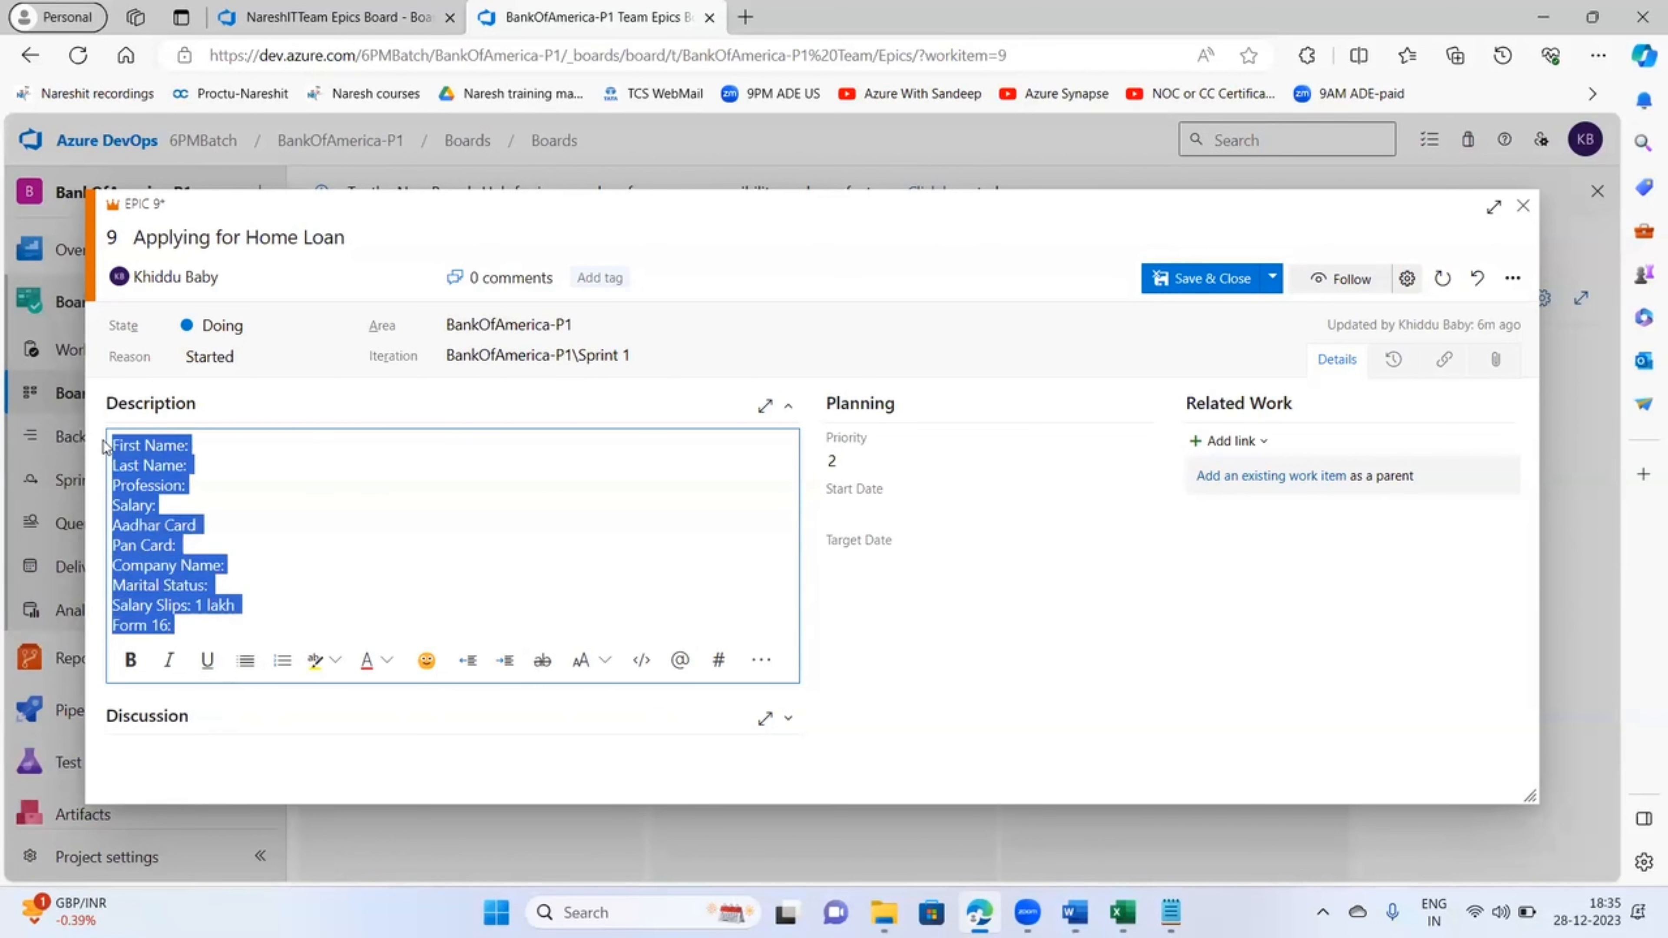
{"action": "left_click", "coordinate": [292, 519]}
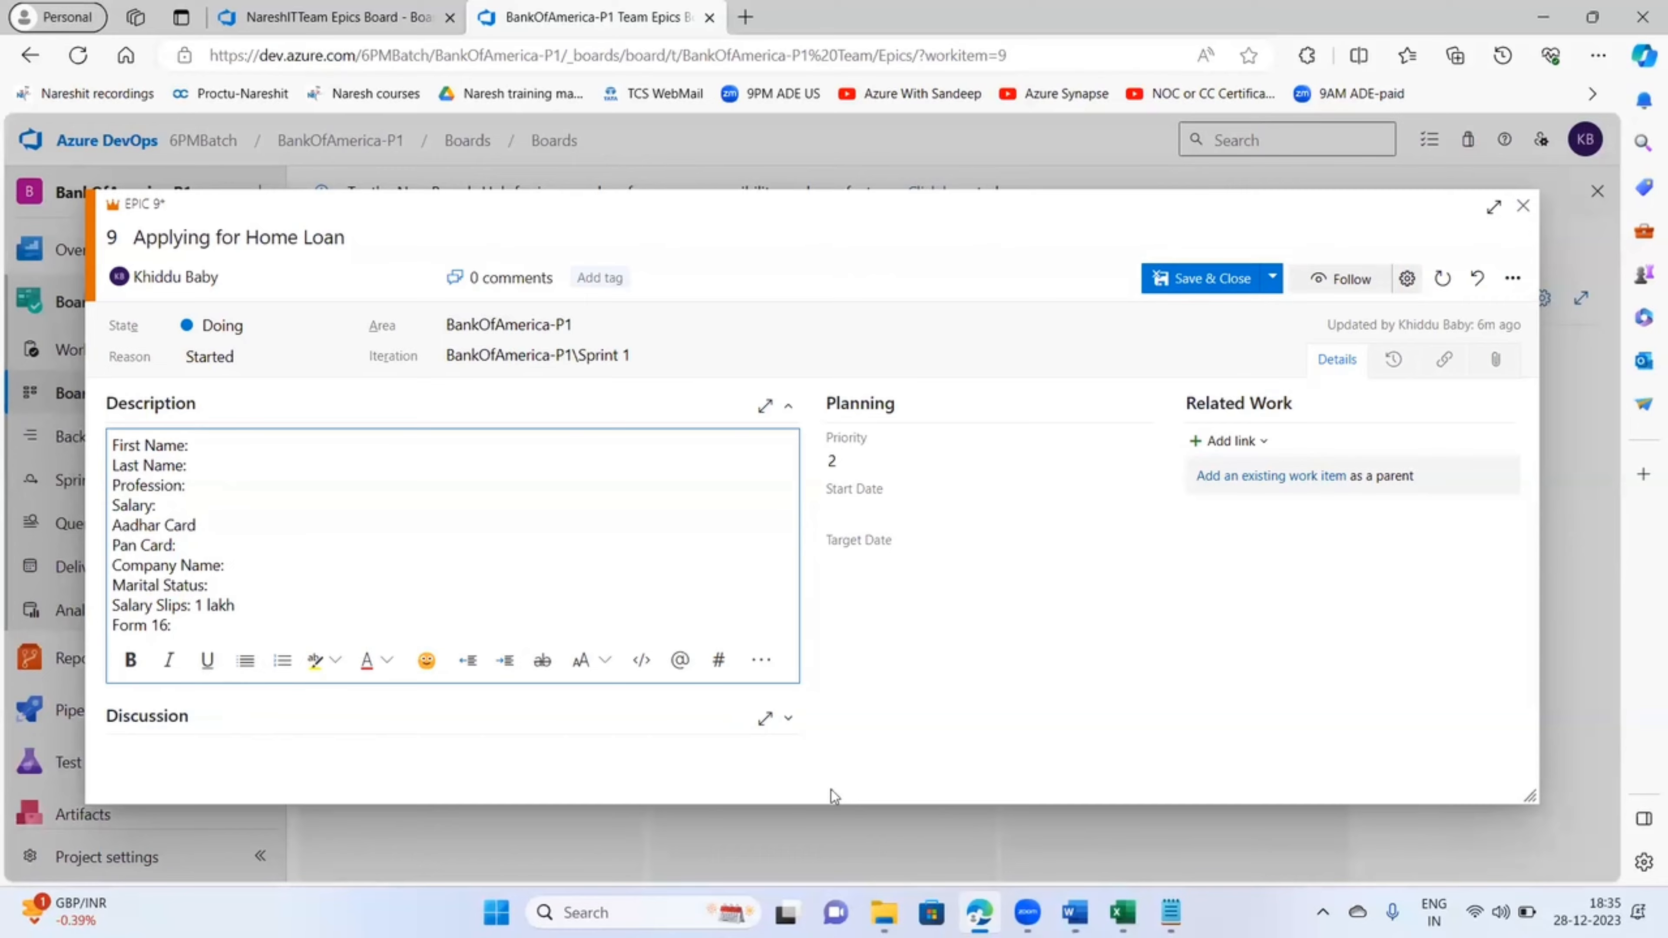
- Add the value "1 Lakh" to the "Salary" line of the epic's description
{"action": "left_click", "coordinate": [198, 627]}
{"action": "left_click", "coordinate": [365, 579]}
{"action": "key", "text": "End"}
{"action": "type", "text": "1 Lakh"}
- Remove "1 lakh" from the "Salary Slips:" line and add a "Loan Amount:" line below it
{"action": "left_click", "coordinate": [243, 610]}
{"action": "key", "text": "BackSpace"}
{"action": "key", "text": "BackSpace"}
{"action": "key", "text": "BackSpace"}
{"action": "key", "text": "BackSpace"}
{"action": "key", "text": "BackSpace"}
{"action": "key", "text": "BackSpace"}
{"action": "key", "text": "BackSpace"}
{"action": "key", "text": "Return"}
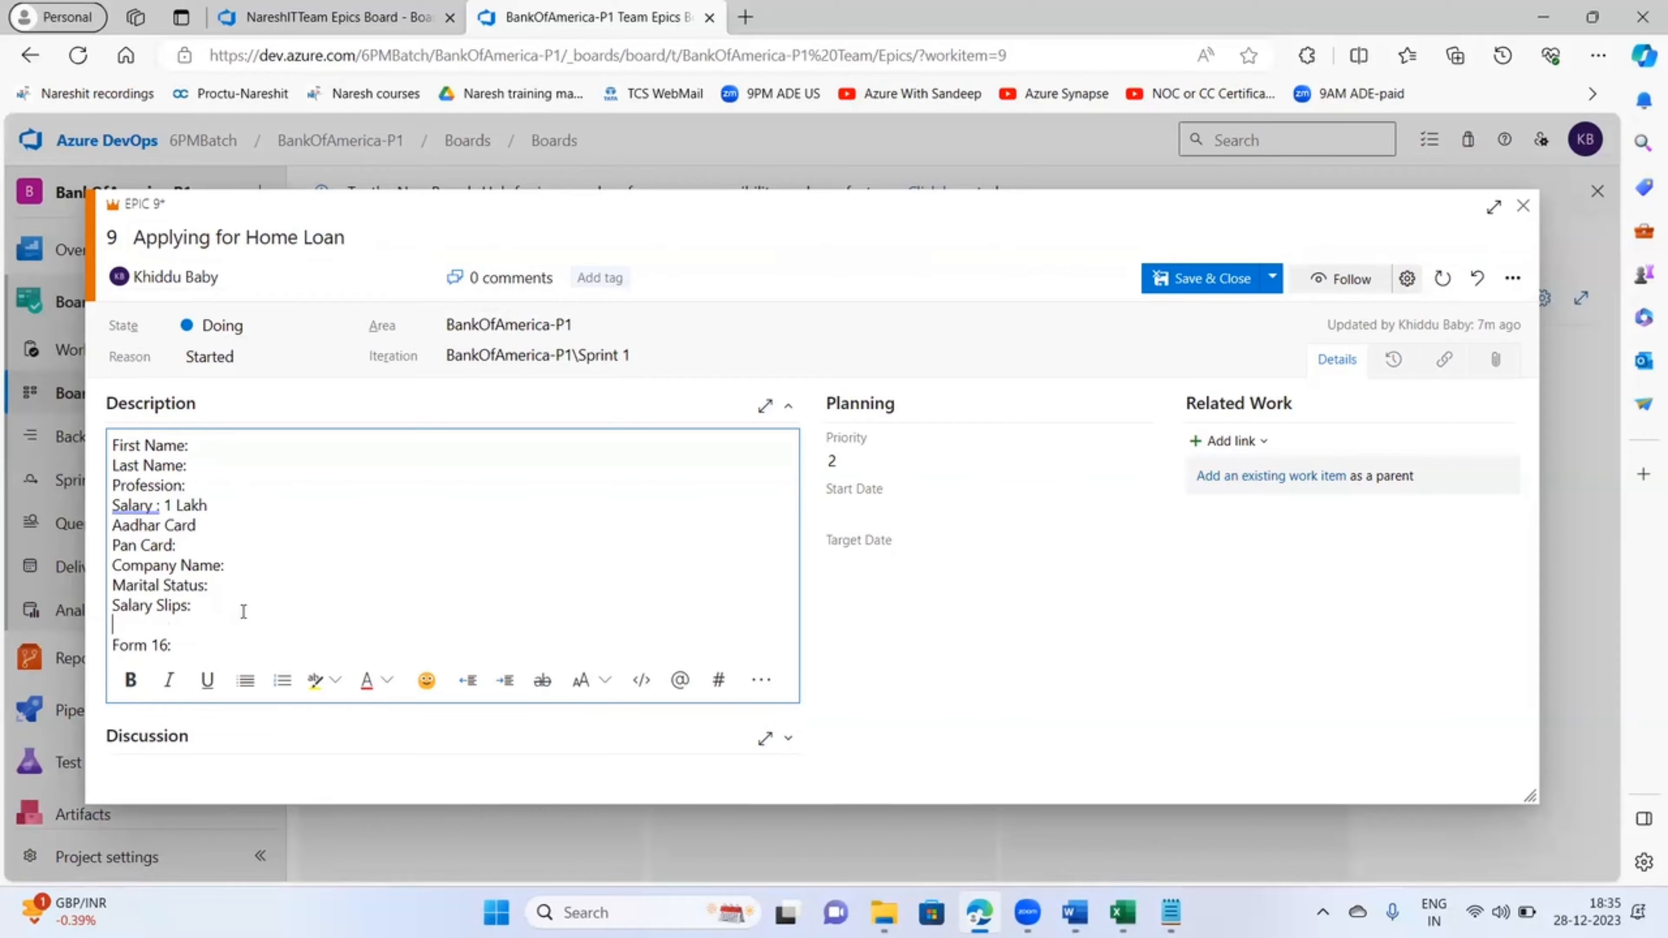
{"action": "type", "text": "La"}
{"action": "type", "text": "an Amount:"}
- Correct the flagged "Salary :" to "Salary:" in the description and review the listed lines
{"action": "right_click", "coordinate": [136, 507]}
{"action": "mouse_move", "coordinate": [145, 533]}
{"action": "left_click", "coordinate": [394, 565]}
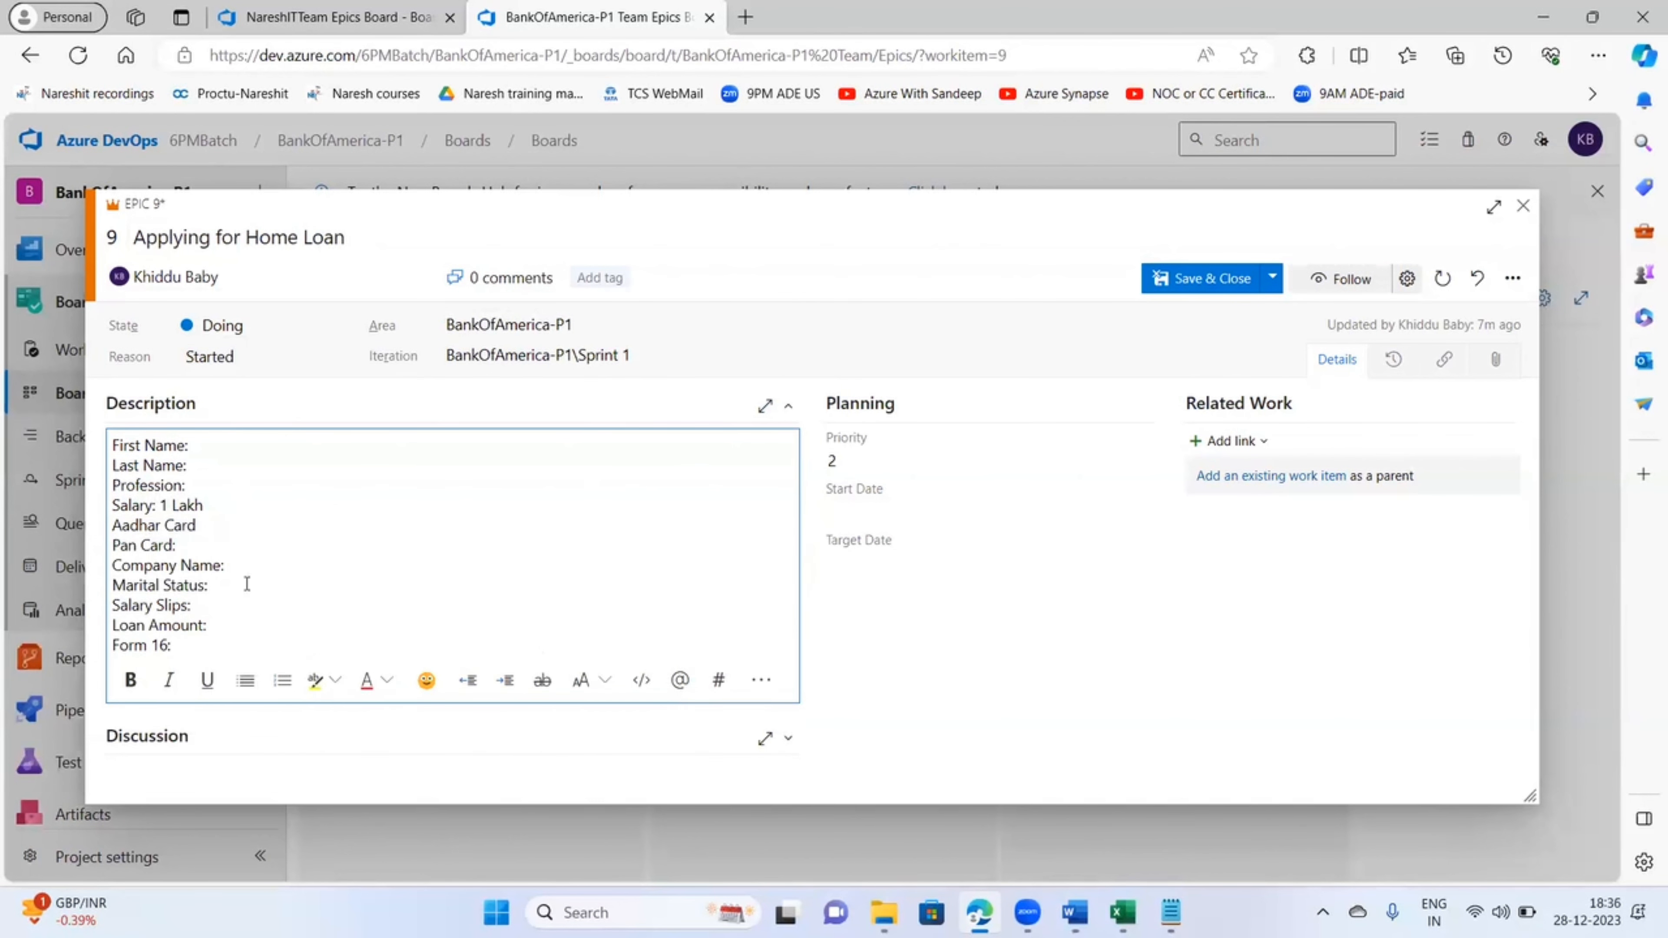
{"action": "left_click_drag", "start_coordinate": [120, 445], "coordinate": [225, 642]}
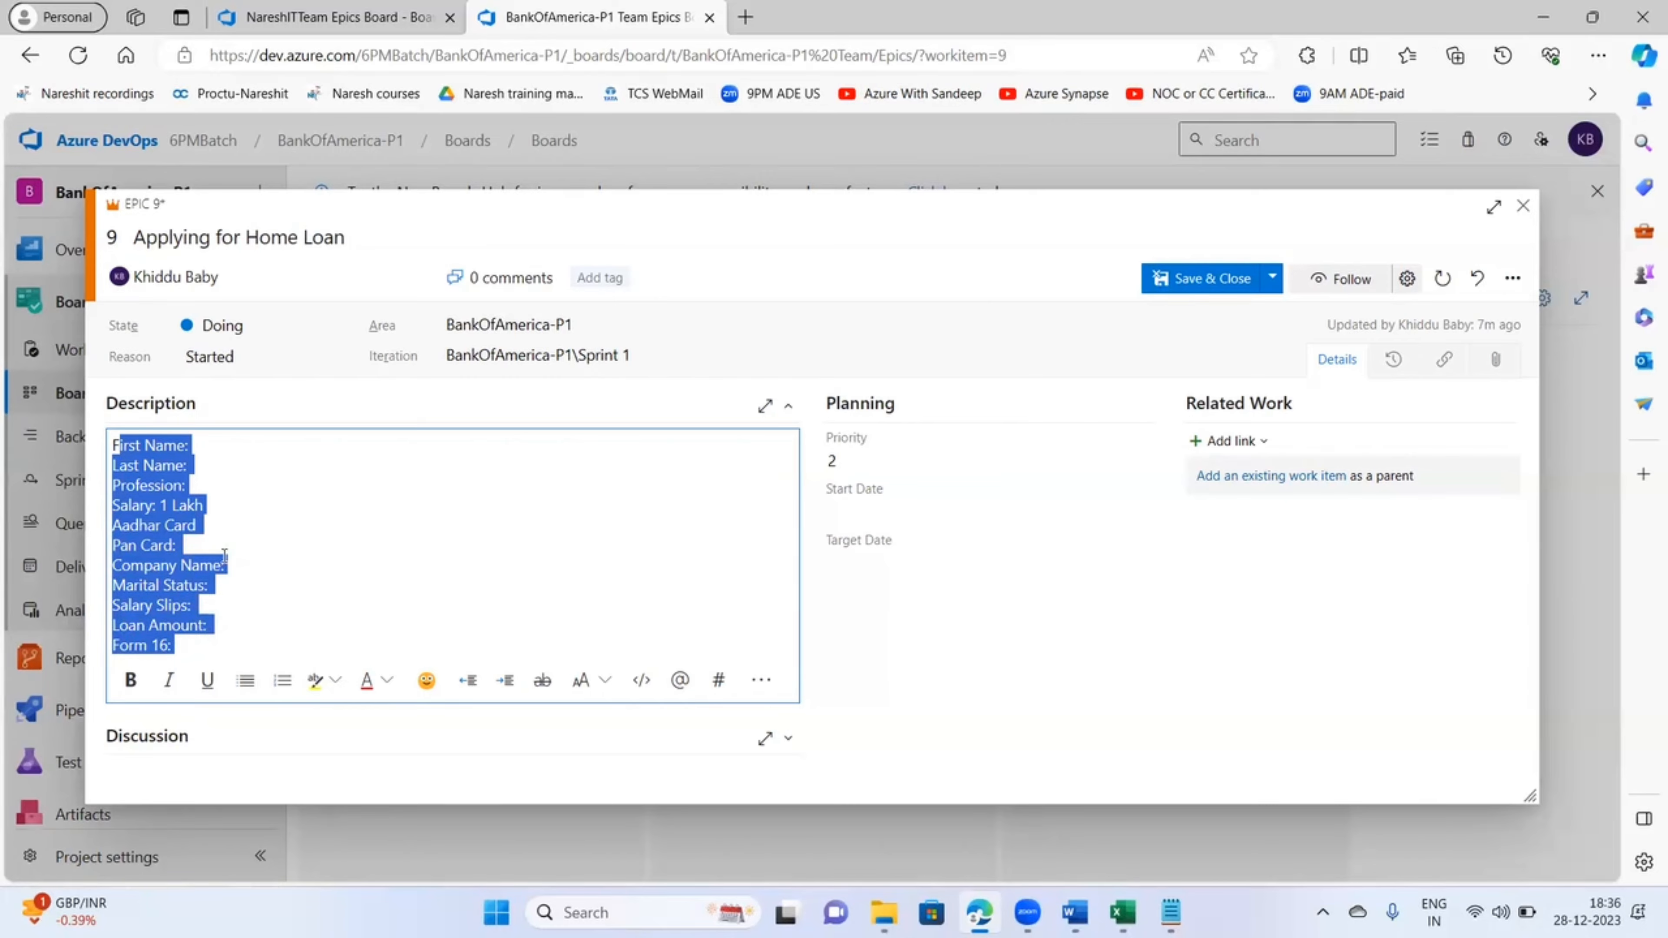
{"action": "left_click", "coordinate": [249, 548]}
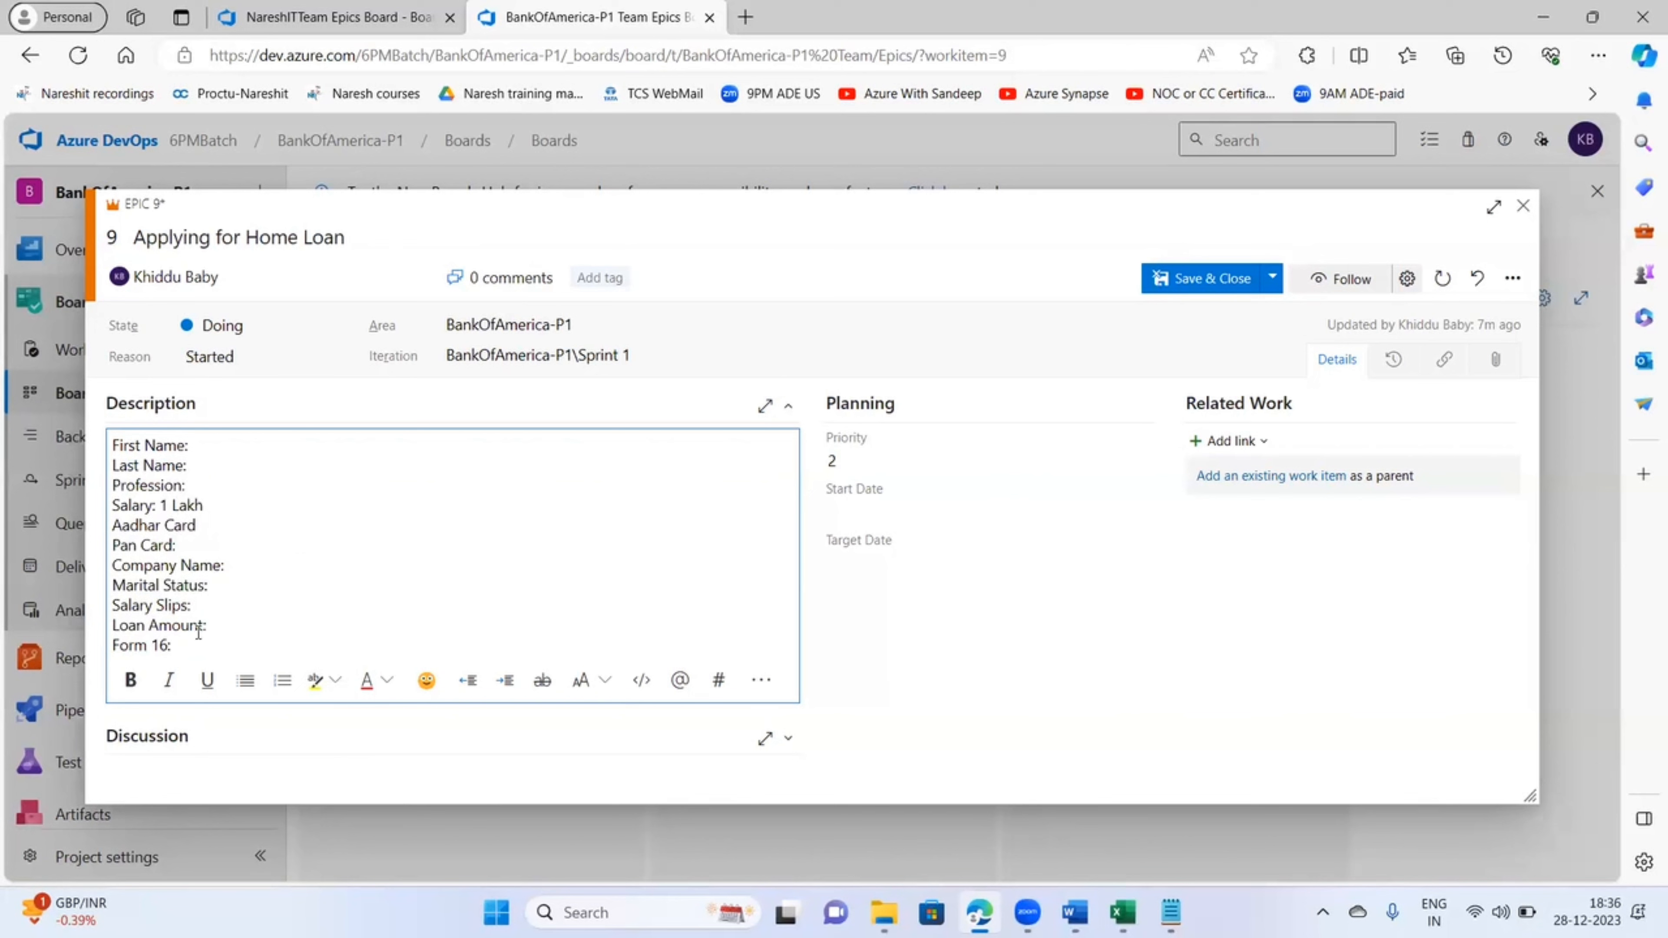
{"action": "left_click_drag", "start_coordinate": [200, 630], "coordinate": [111, 445]}
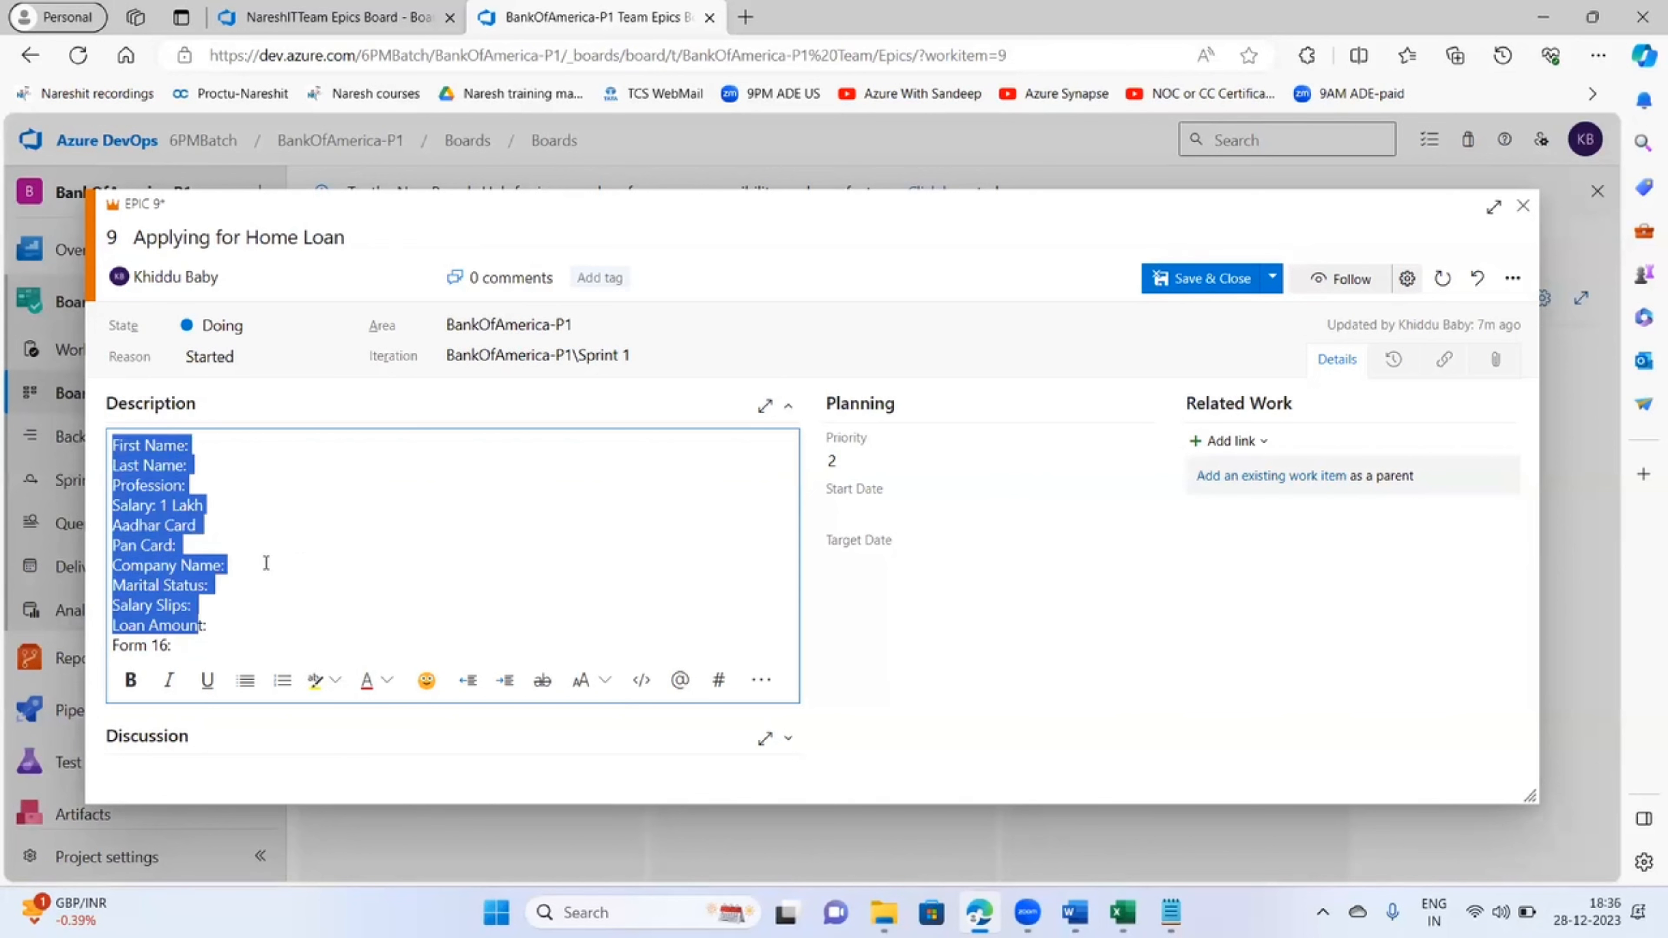
- Add a "Mobile No:" line below "Form 16:" at the end of the description and review the full list
{"action": "left_click", "coordinate": [224, 643]}
{"action": "key", "text": "Return"}
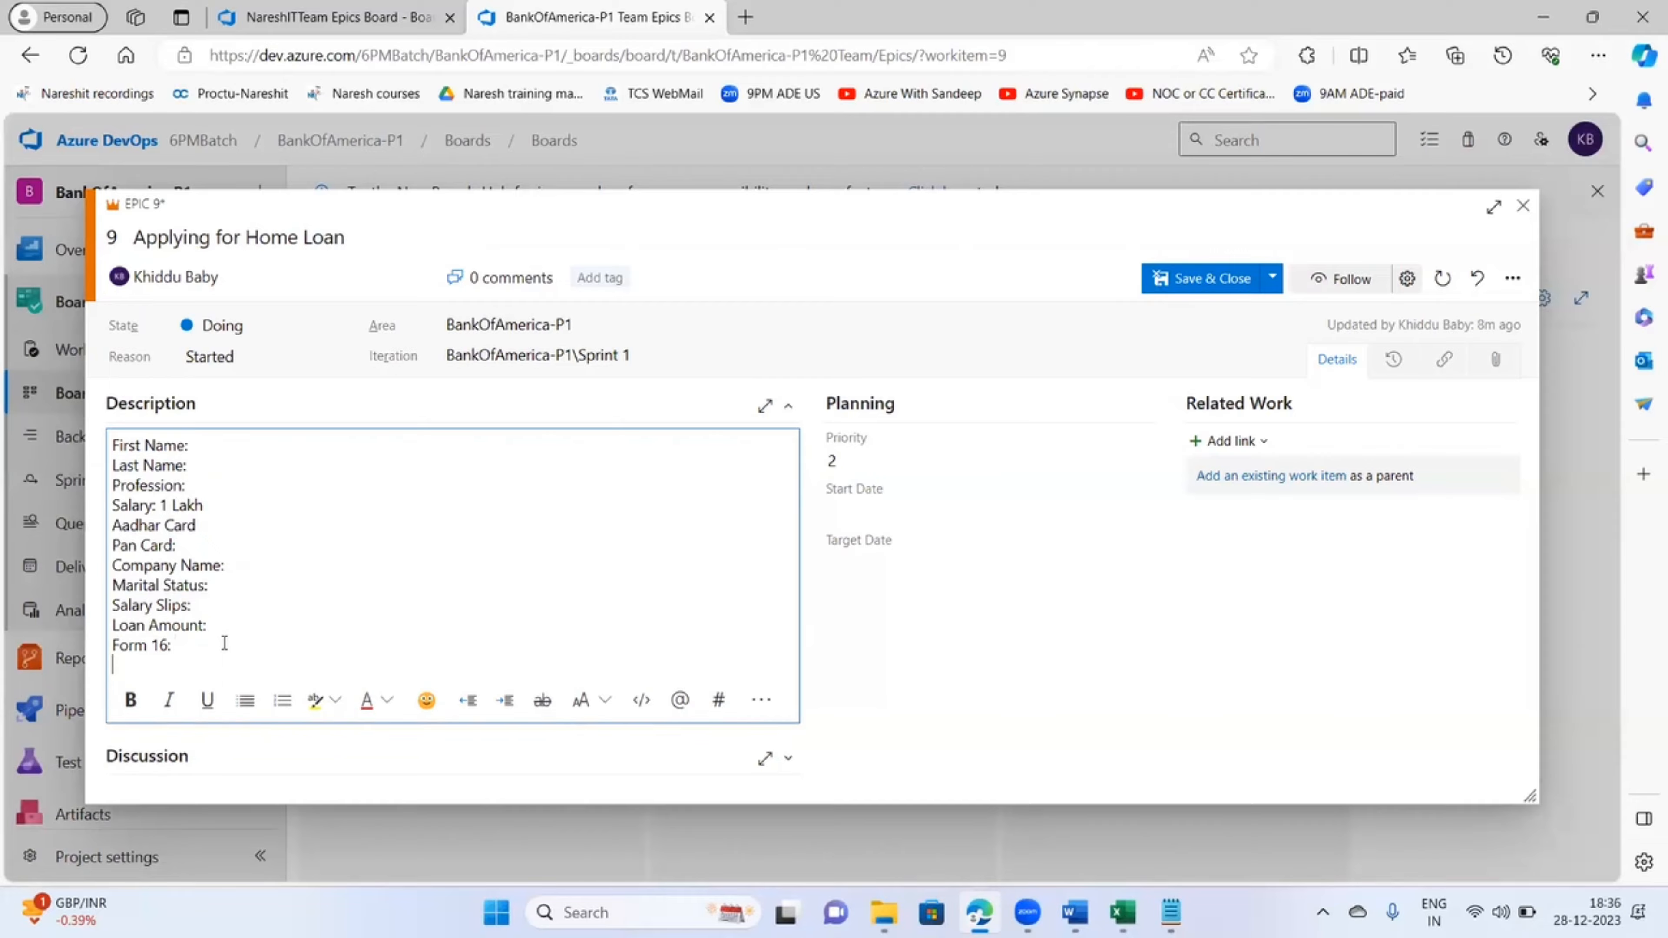
{"action": "type", "text": "Mobile No:"}
{"action": "left_click_drag", "start_coordinate": [190, 666], "coordinate": [107, 445]}
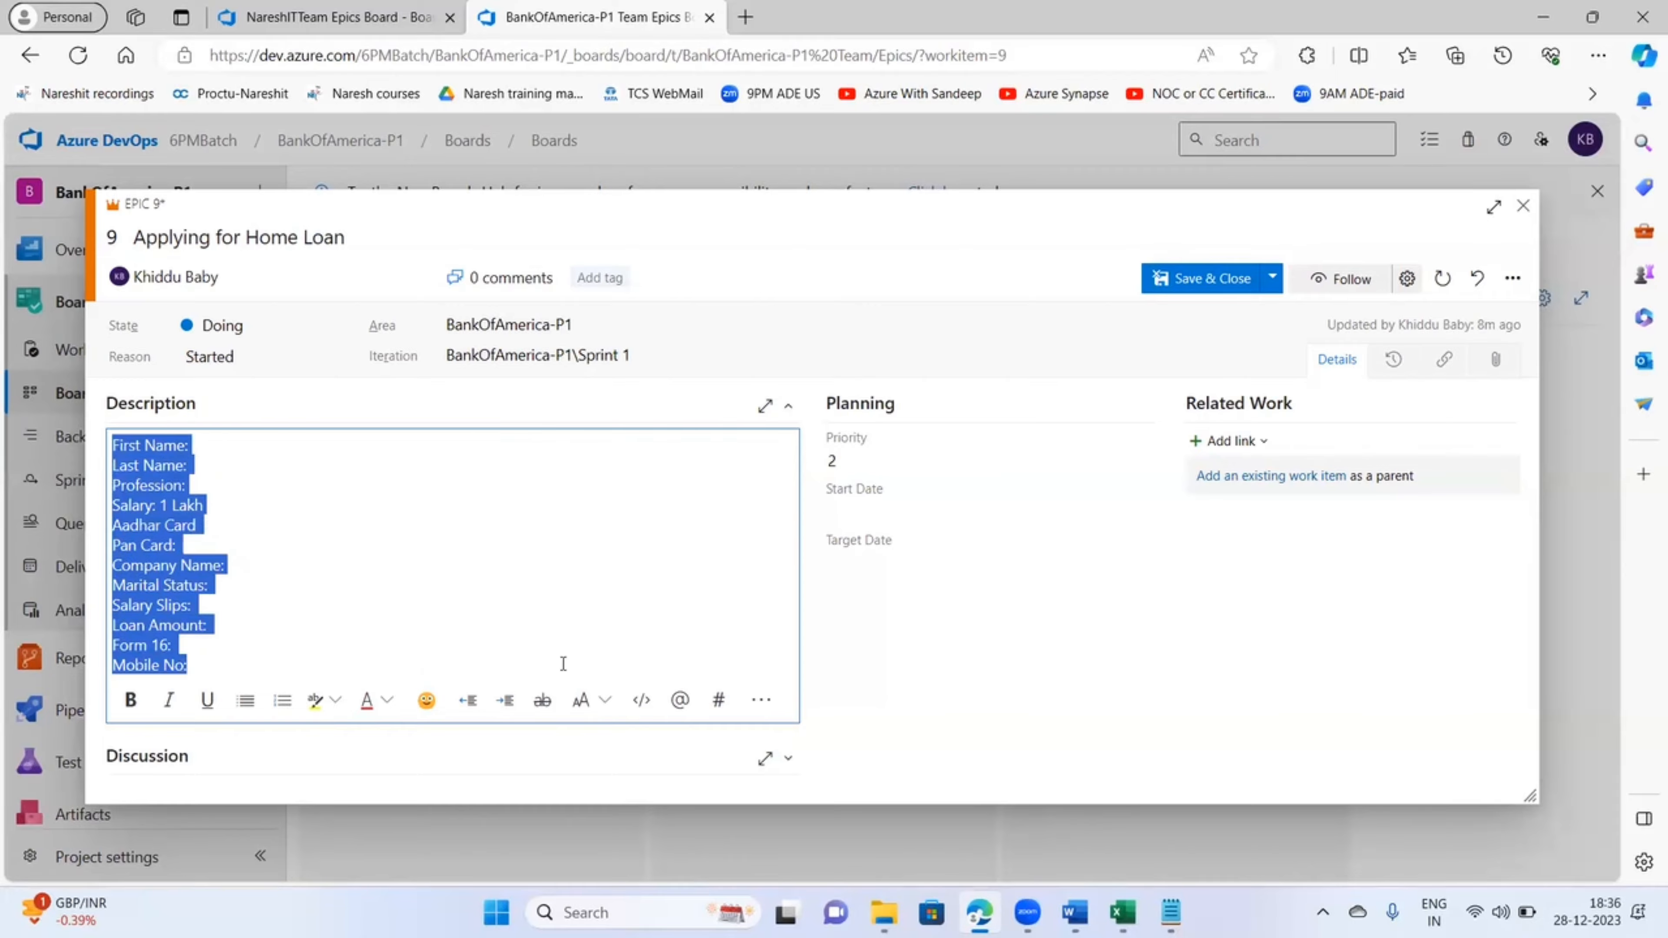
{"action": "left_click", "coordinate": [460, 606]}
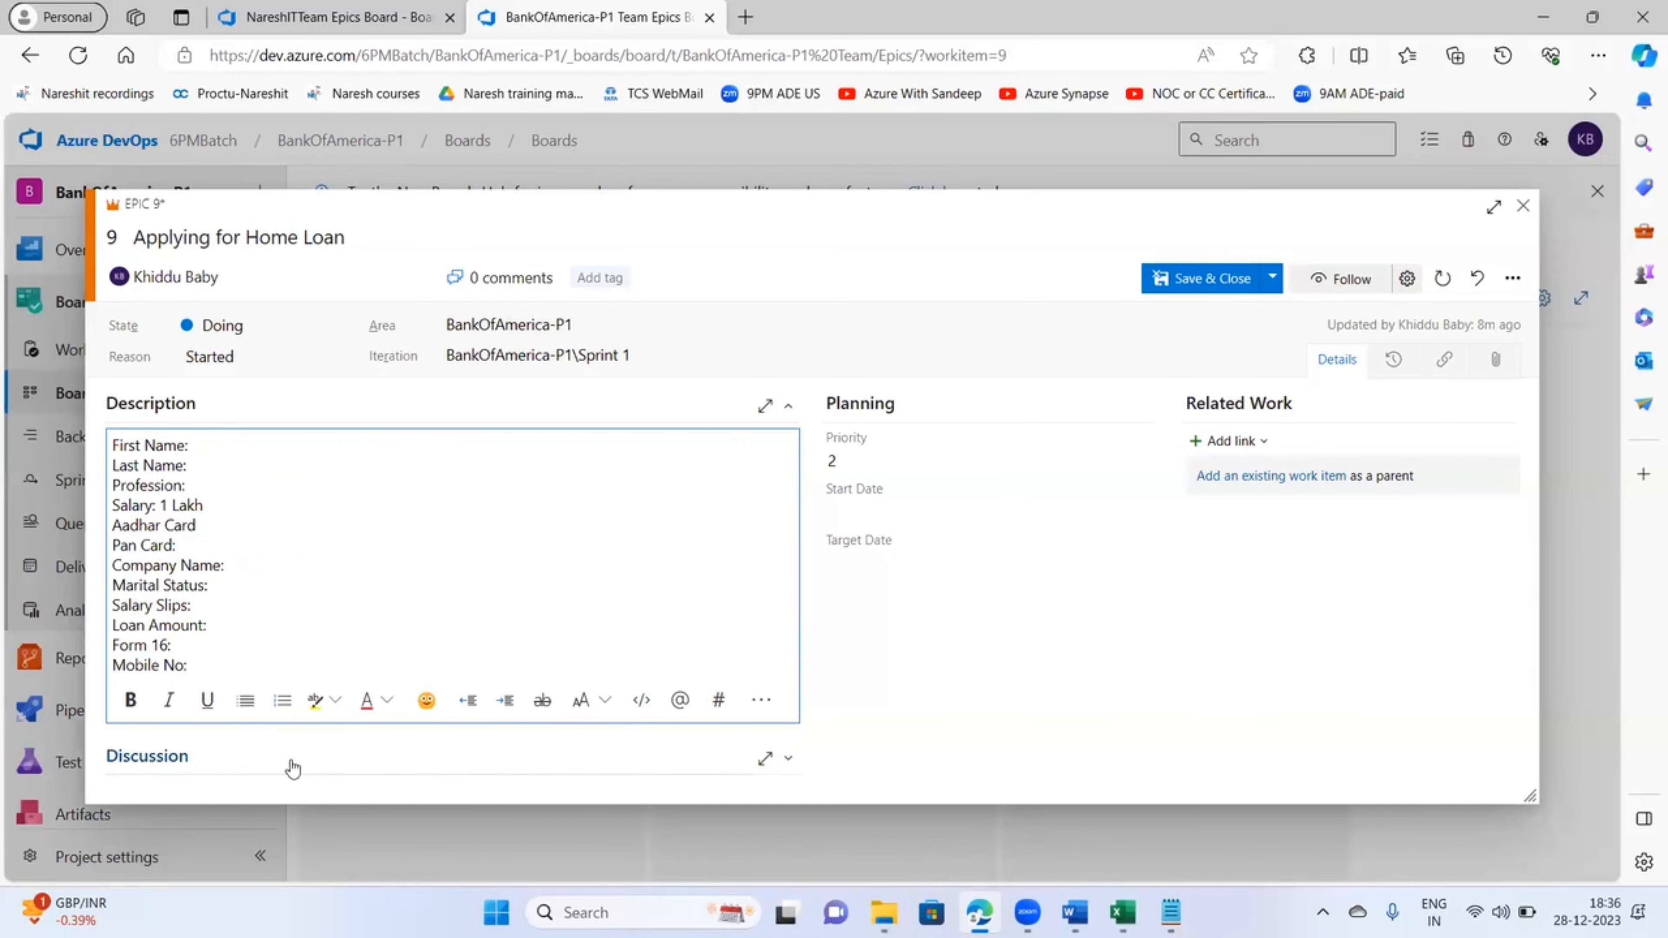
- Expand the epic's Discussion section to full view, and save and close the epic
{"action": "left_click", "coordinate": [155, 755]}
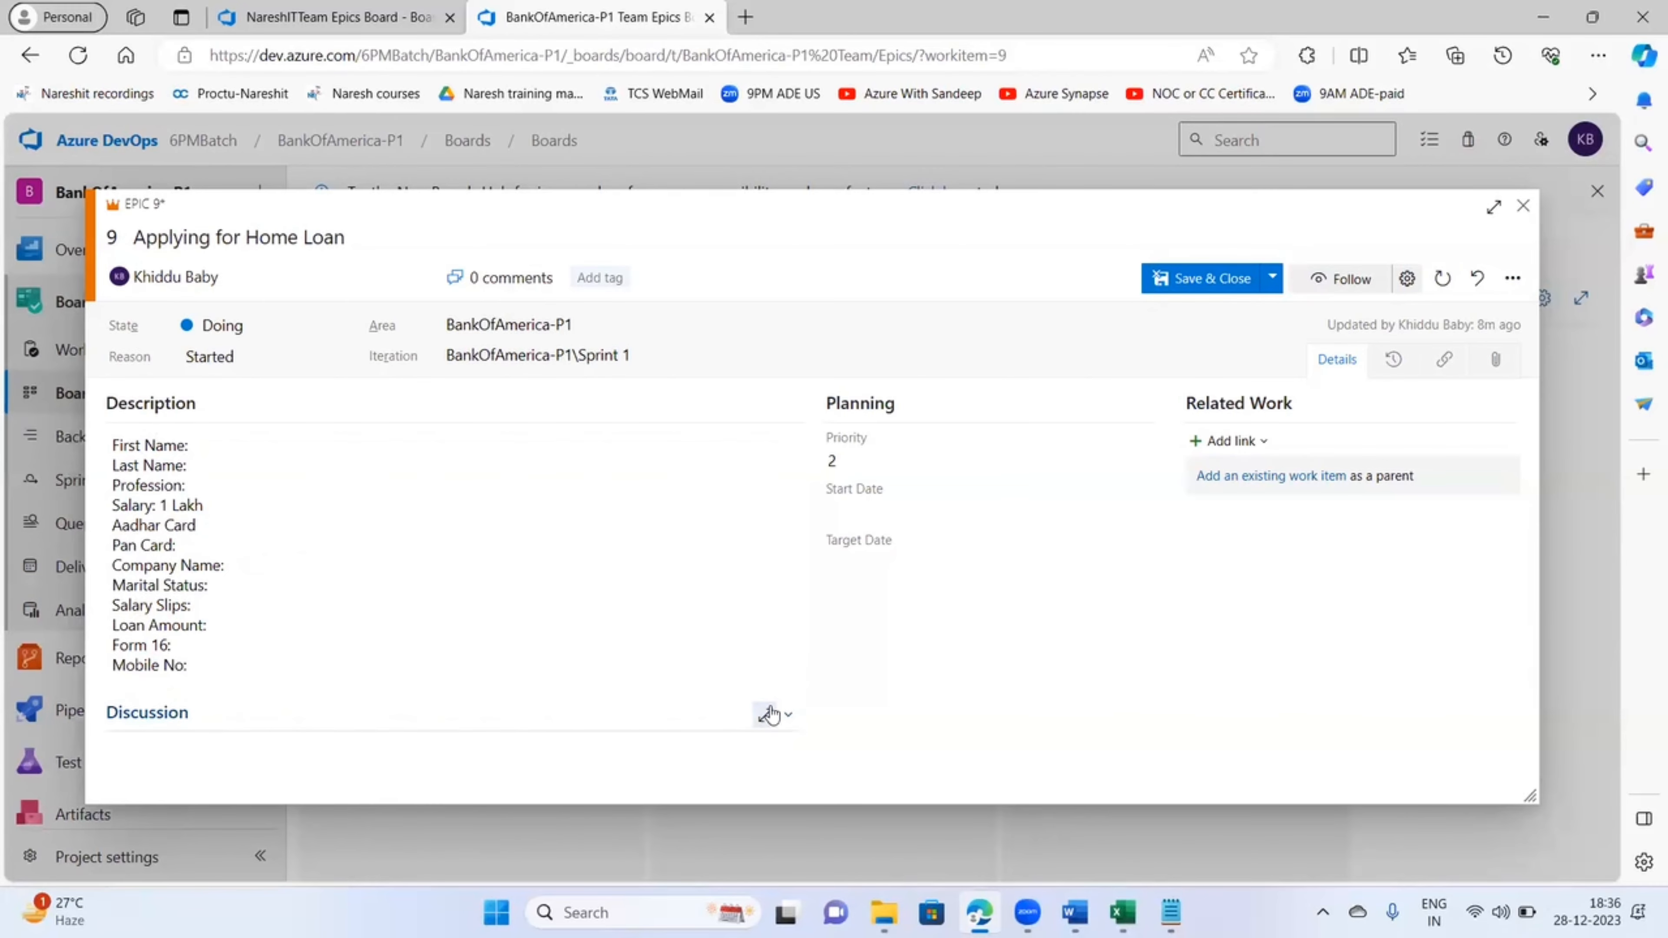
{"action": "left_click", "coordinate": [760, 716]}
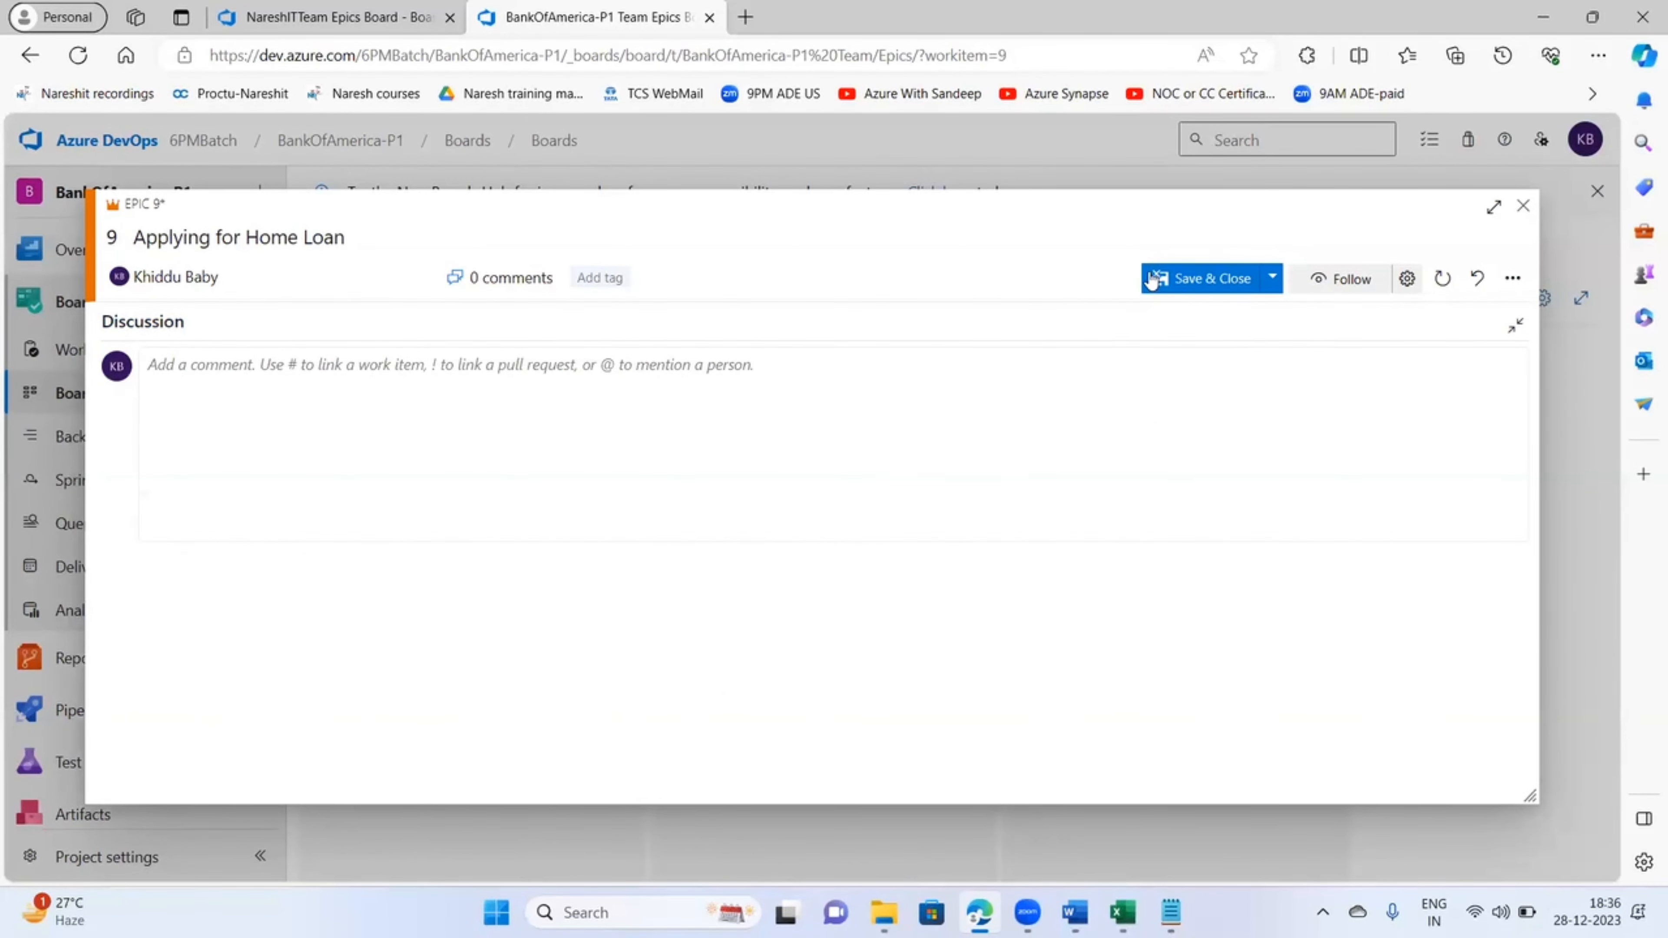
{"action": "left_click", "coordinate": [1166, 278]}
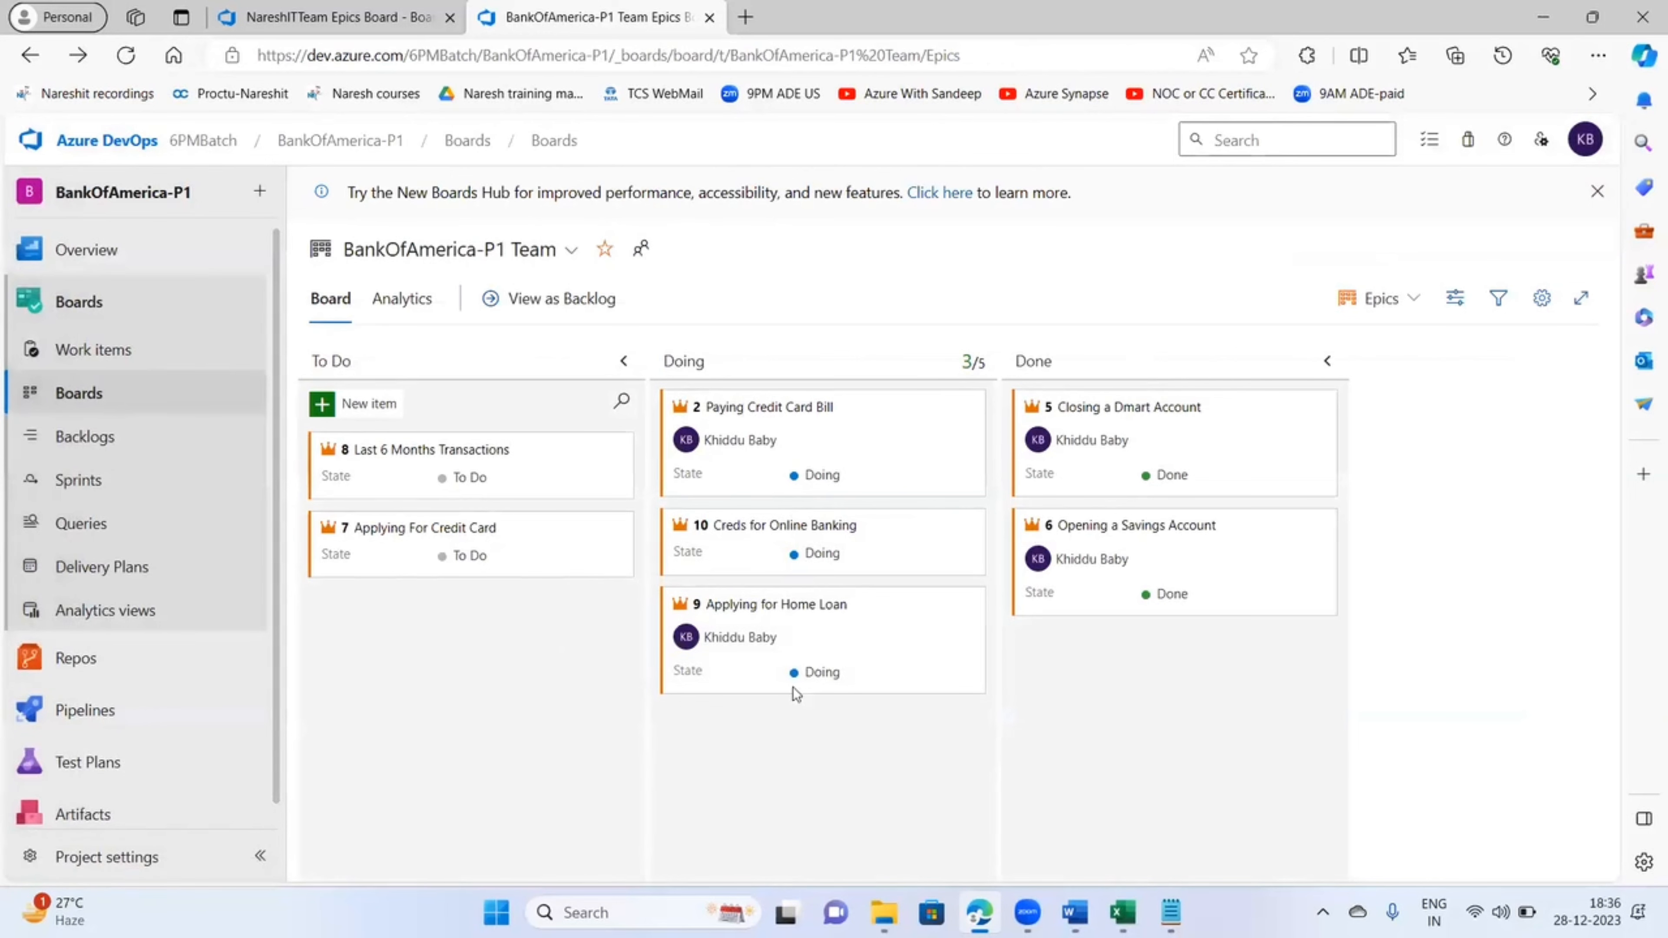
- Reopen the "Applying for Home Loan" epic and draft the discussion comment "create one DB table"
{"action": "left_click", "coordinate": [768, 608]}
{"action": "scroll", "coordinate": [622, 578], "scroll_direction": "down", "scroll_amount": 2}
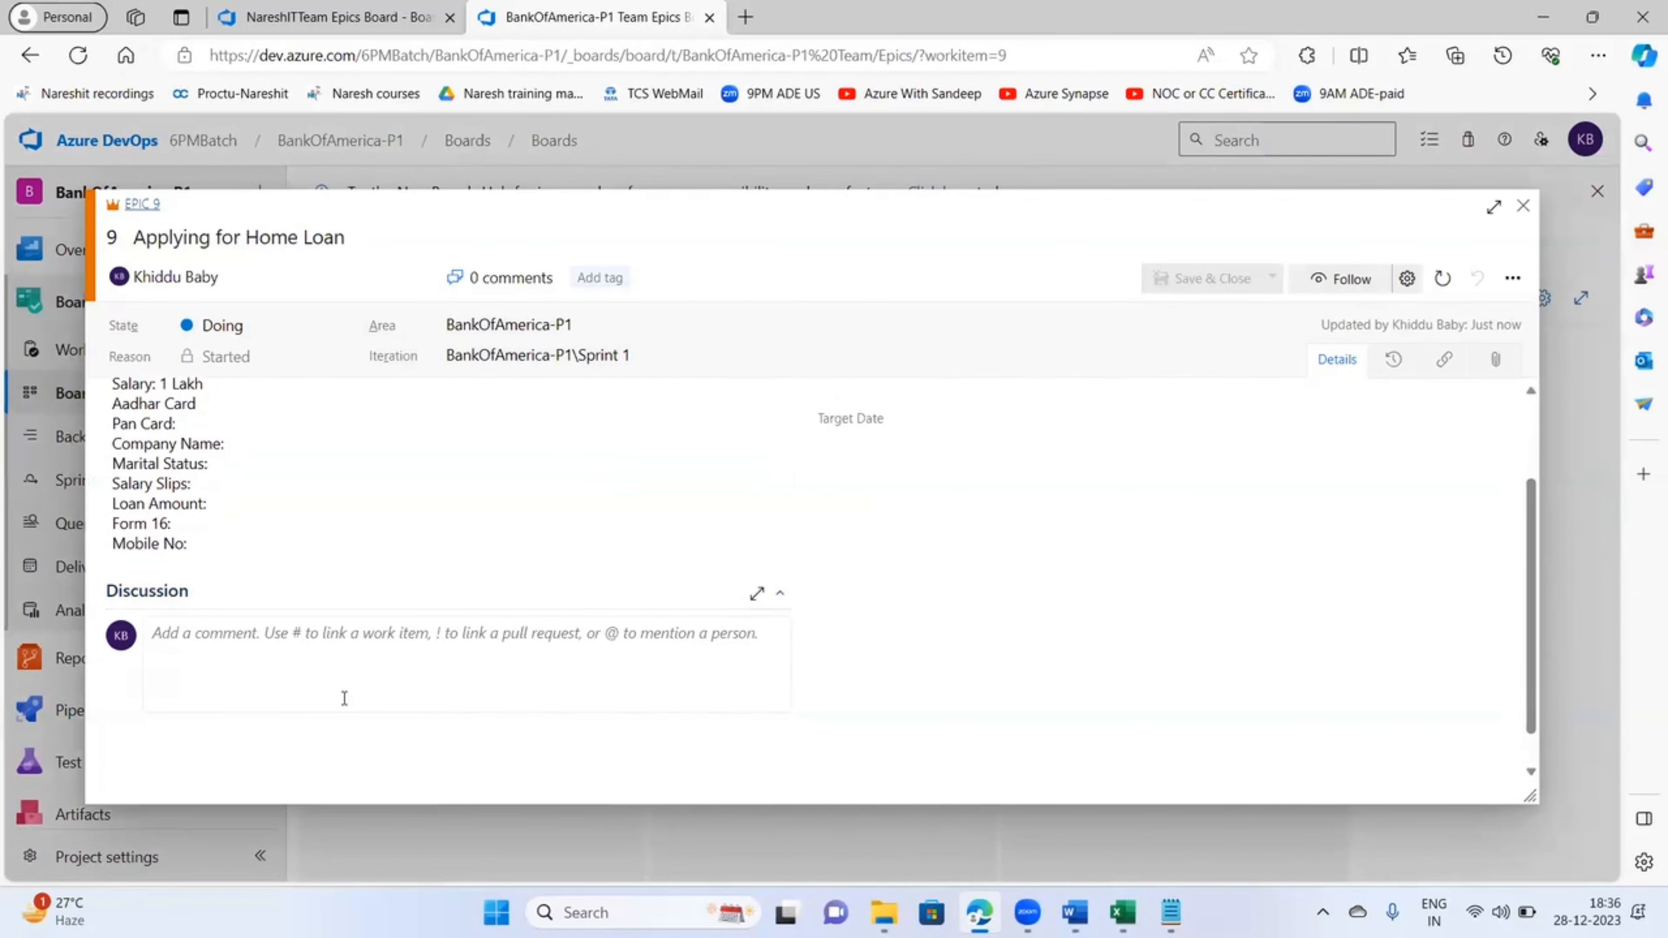
{"action": "left_click", "coordinate": [248, 651]}
{"action": "scroll", "coordinate": [243, 526], "scroll_direction": "up", "scroll_amount": 2}
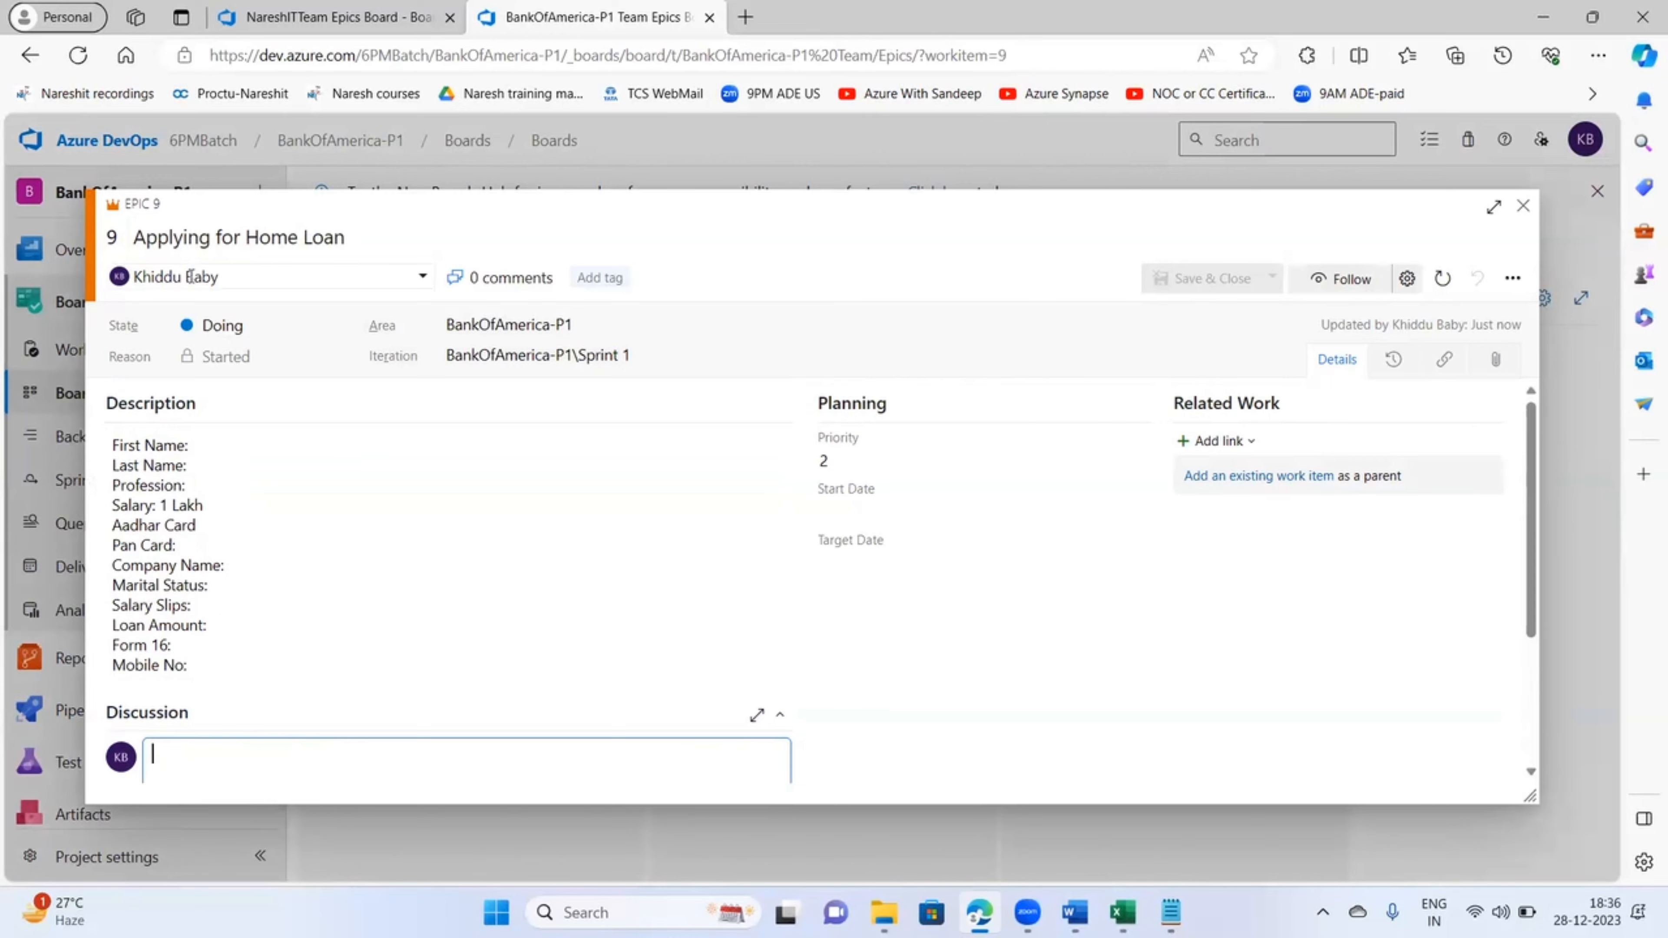
{"action": "left_click_drag", "start_coordinate": [347, 238], "coordinate": [168, 238]}
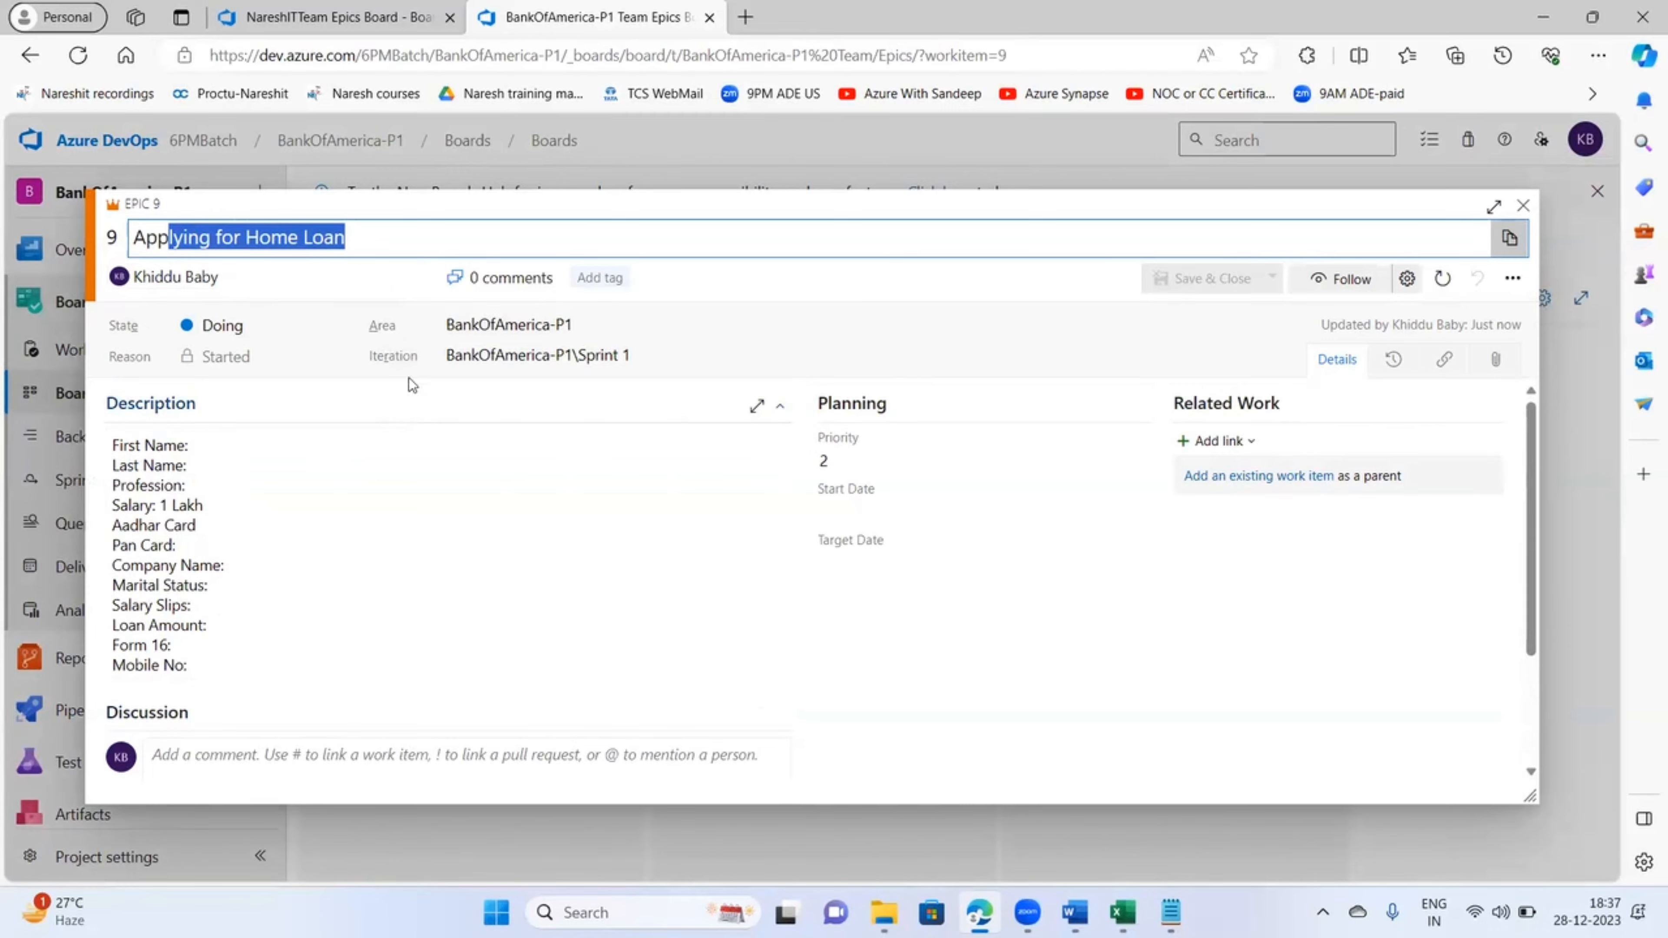
{"action": "left_click", "coordinate": [262, 754]}
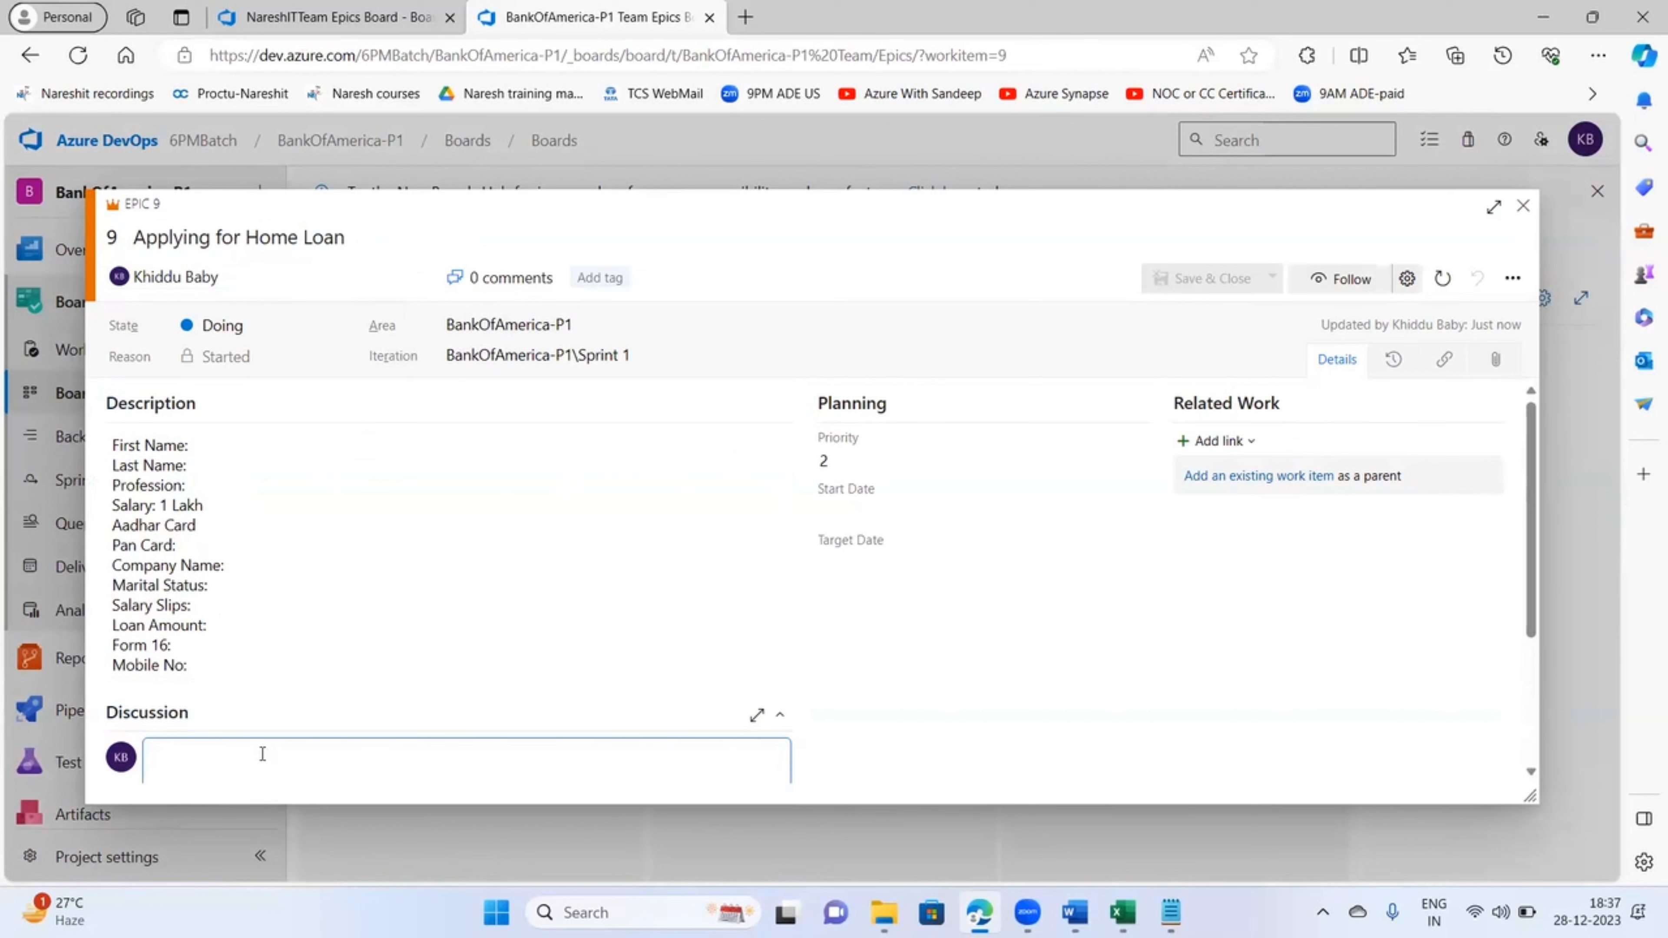
{"action": "type", "text": "create on"}
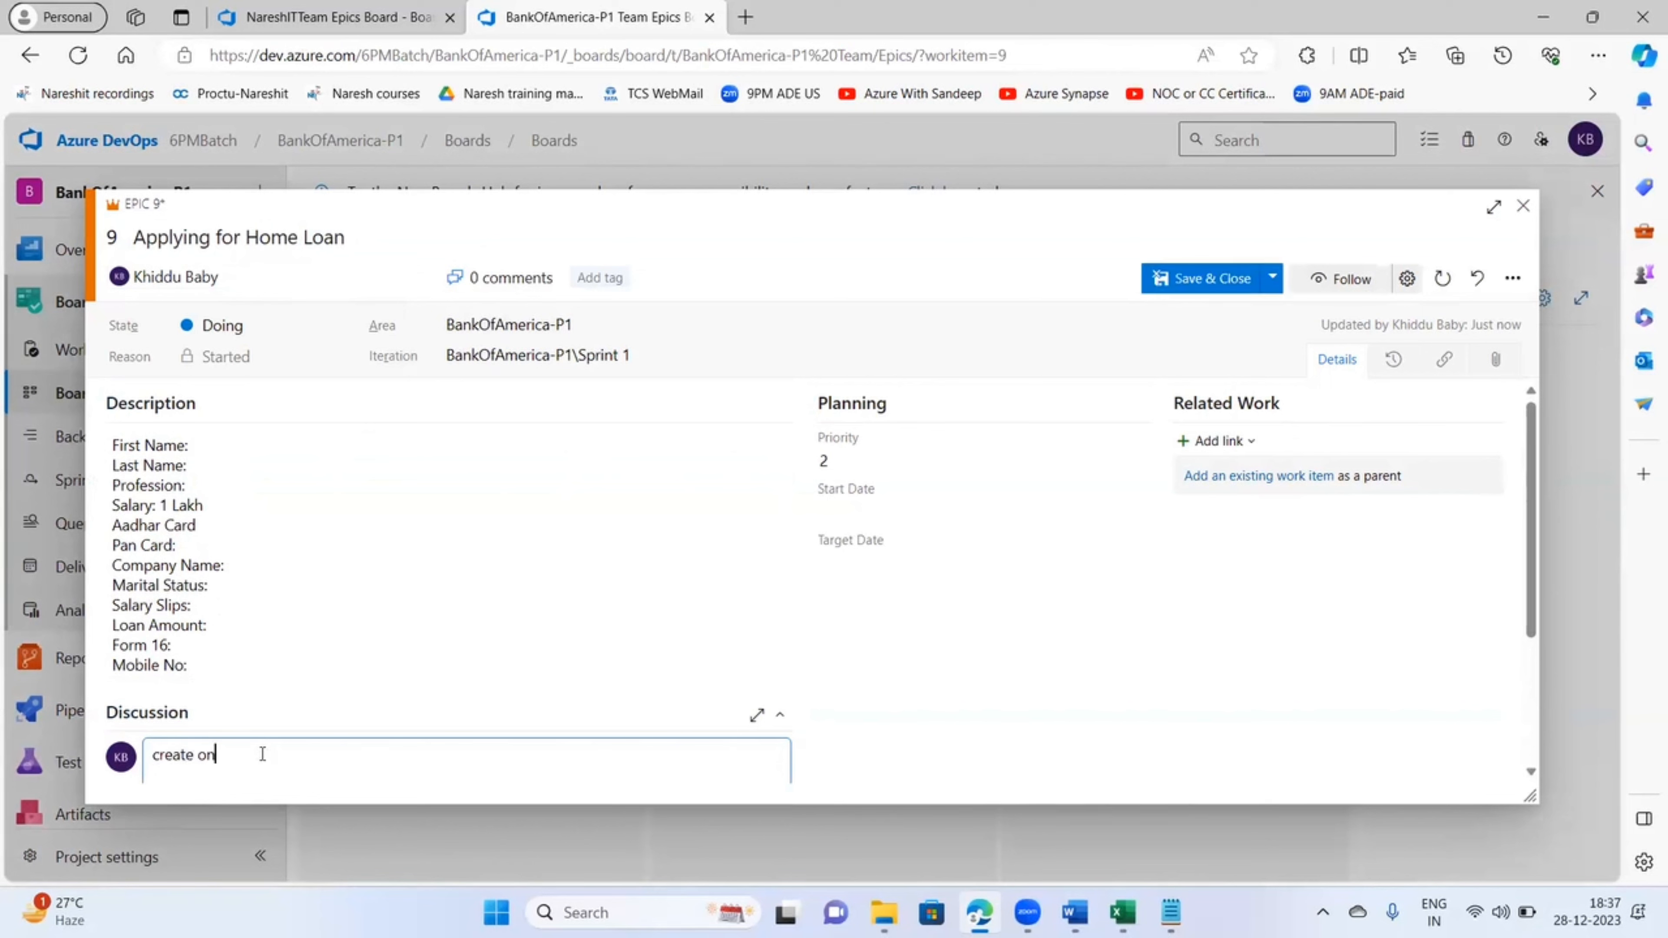
{"action": "type", "text": "e DB table"}
{"action": "left_click", "coordinate": [157, 766]}
{"action": "key", "text": "Left"}
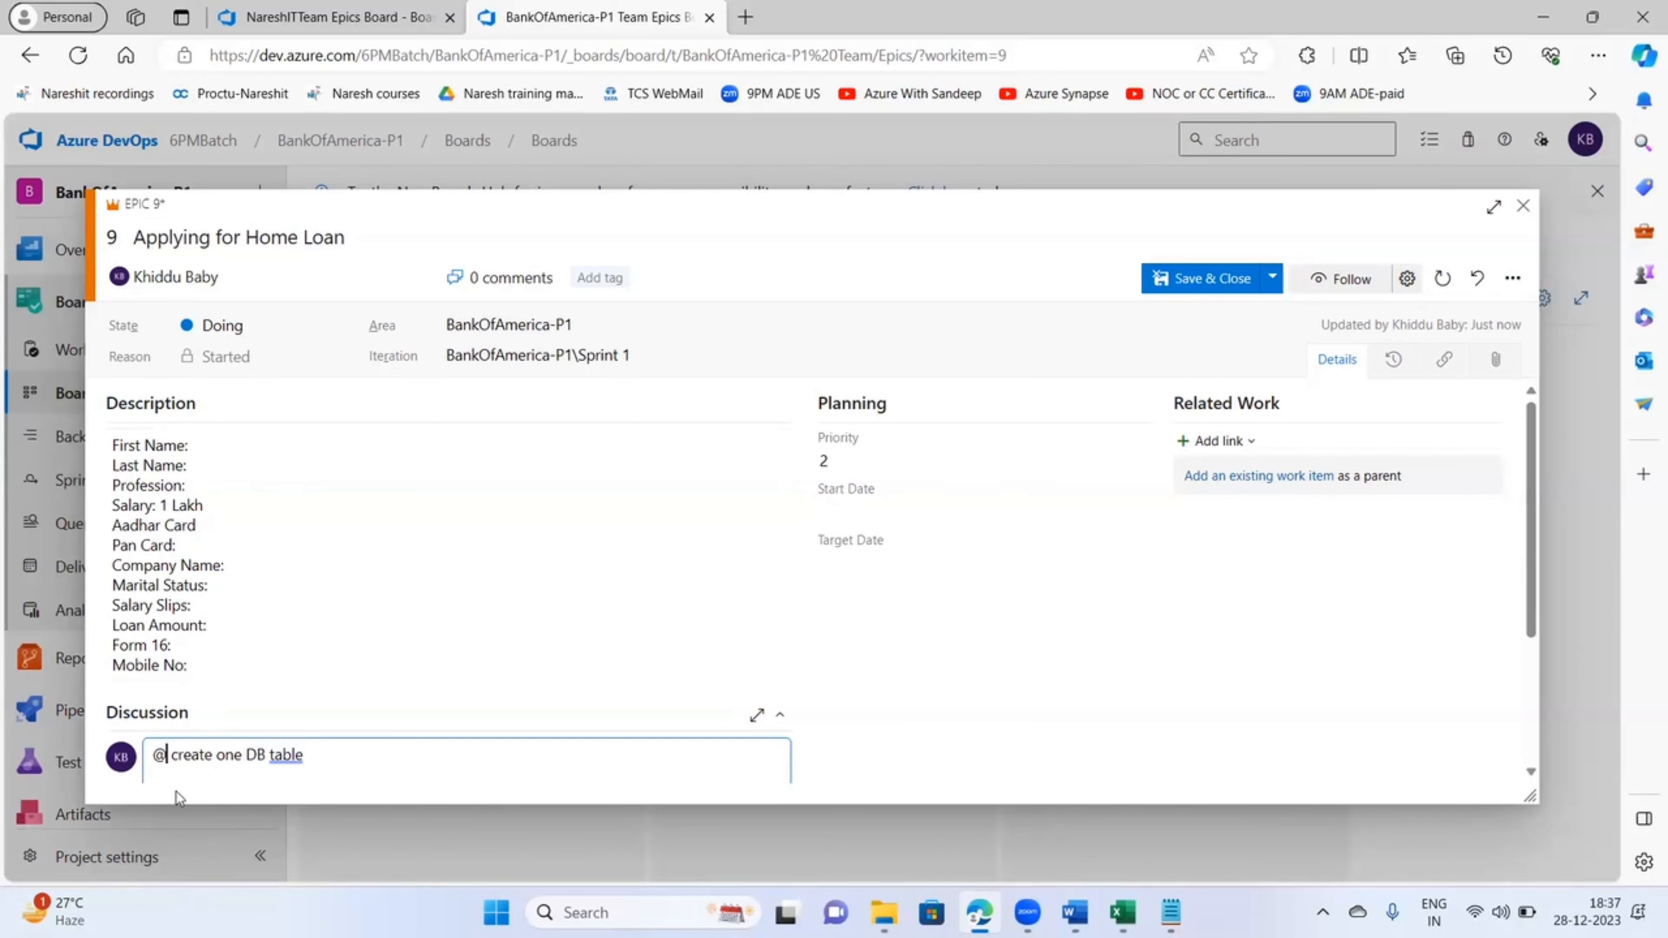
{"action": "type", "text": "@"}
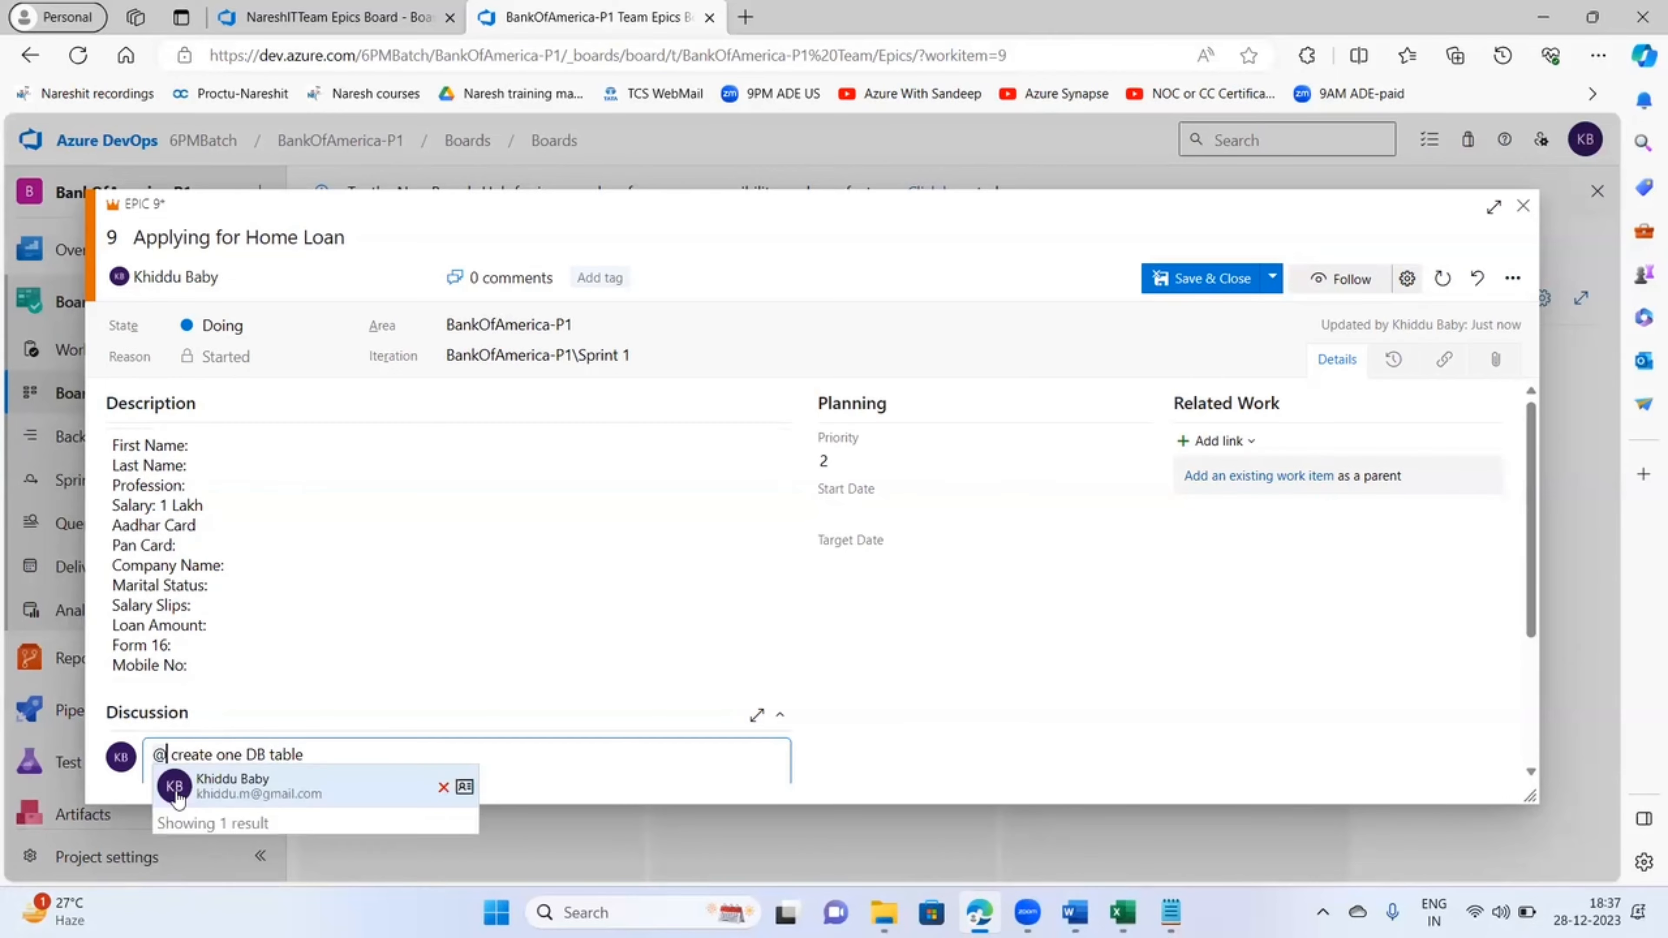
{"action": "left_click", "coordinate": [273, 795]}
{"action": "key", "text": "BackSpace"}
{"action": "key", "text": "BackSpace"}
{"action": "key", "text": "BackSpace"}
{"action": "key", "text": "BackSpace"}
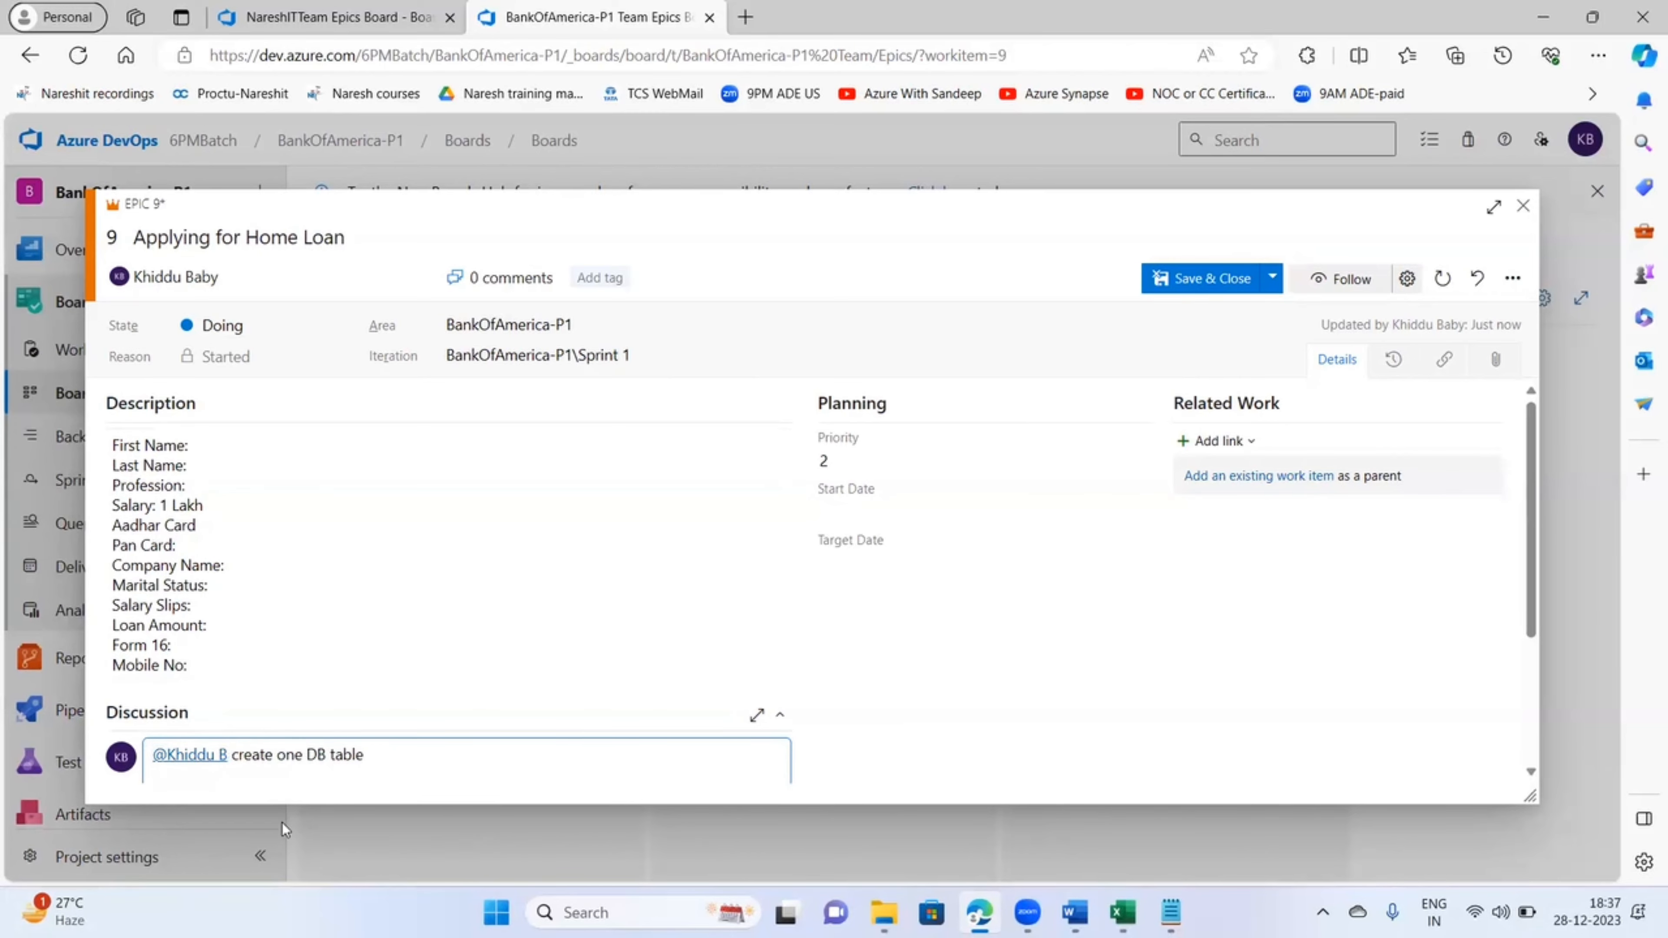
{"action": "key", "text": "BackSpace"}
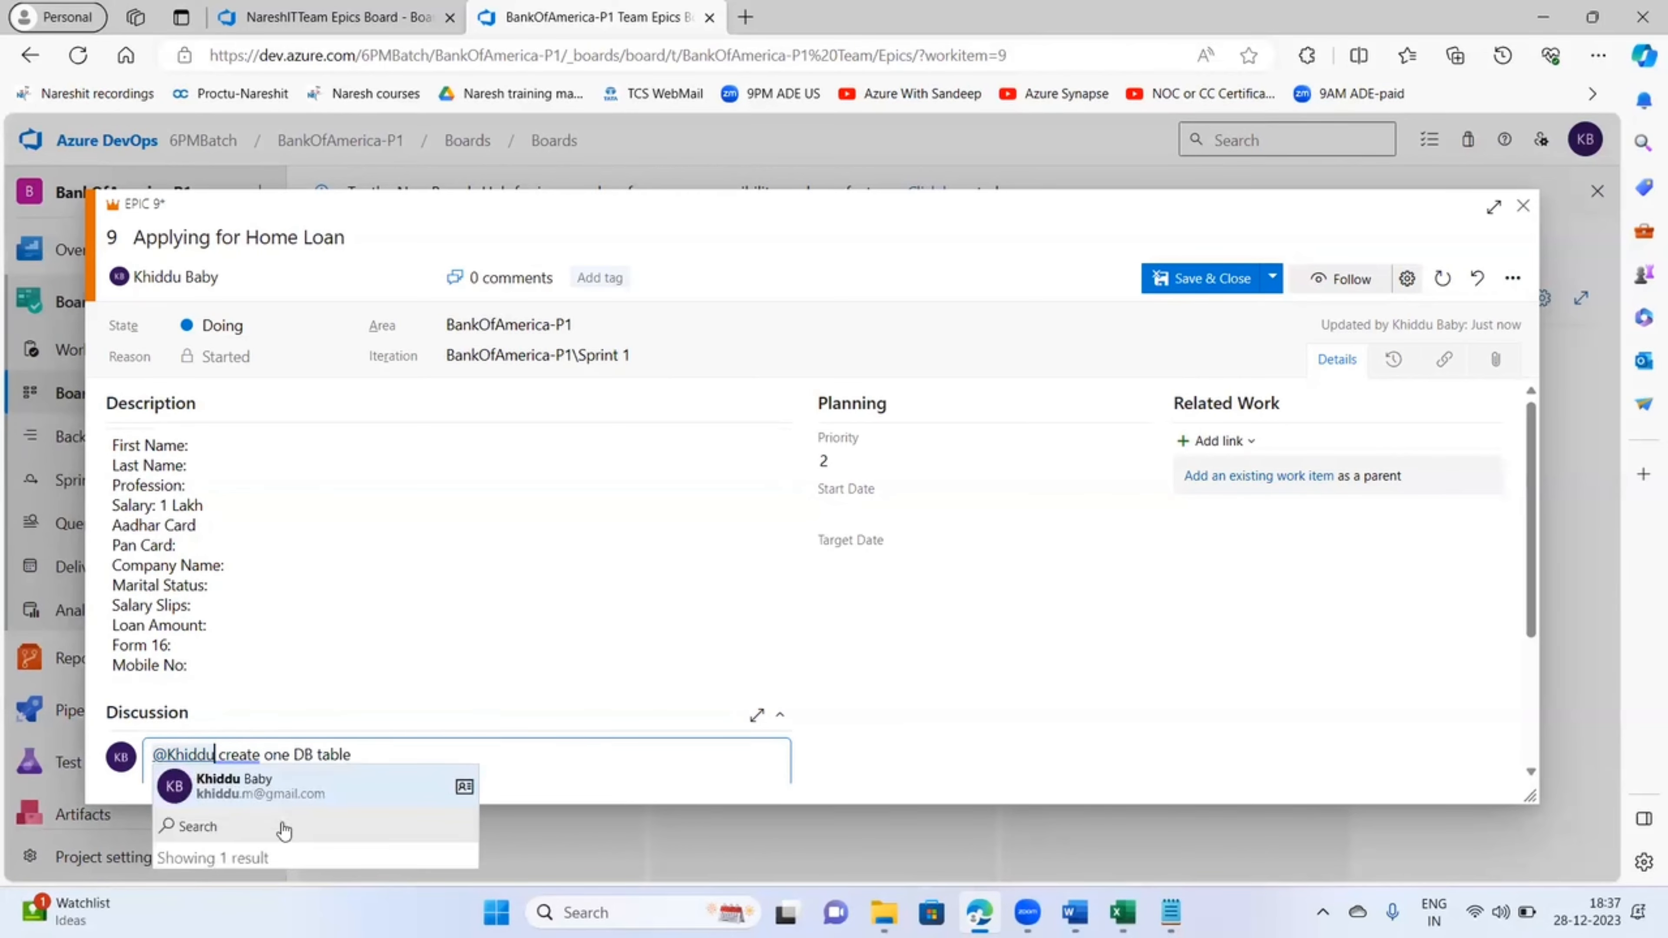
- Insert a colon, "Dear", the member's first name and "could you please" between the mention and "create one DB table"
{"action": "type", "text": ":"}
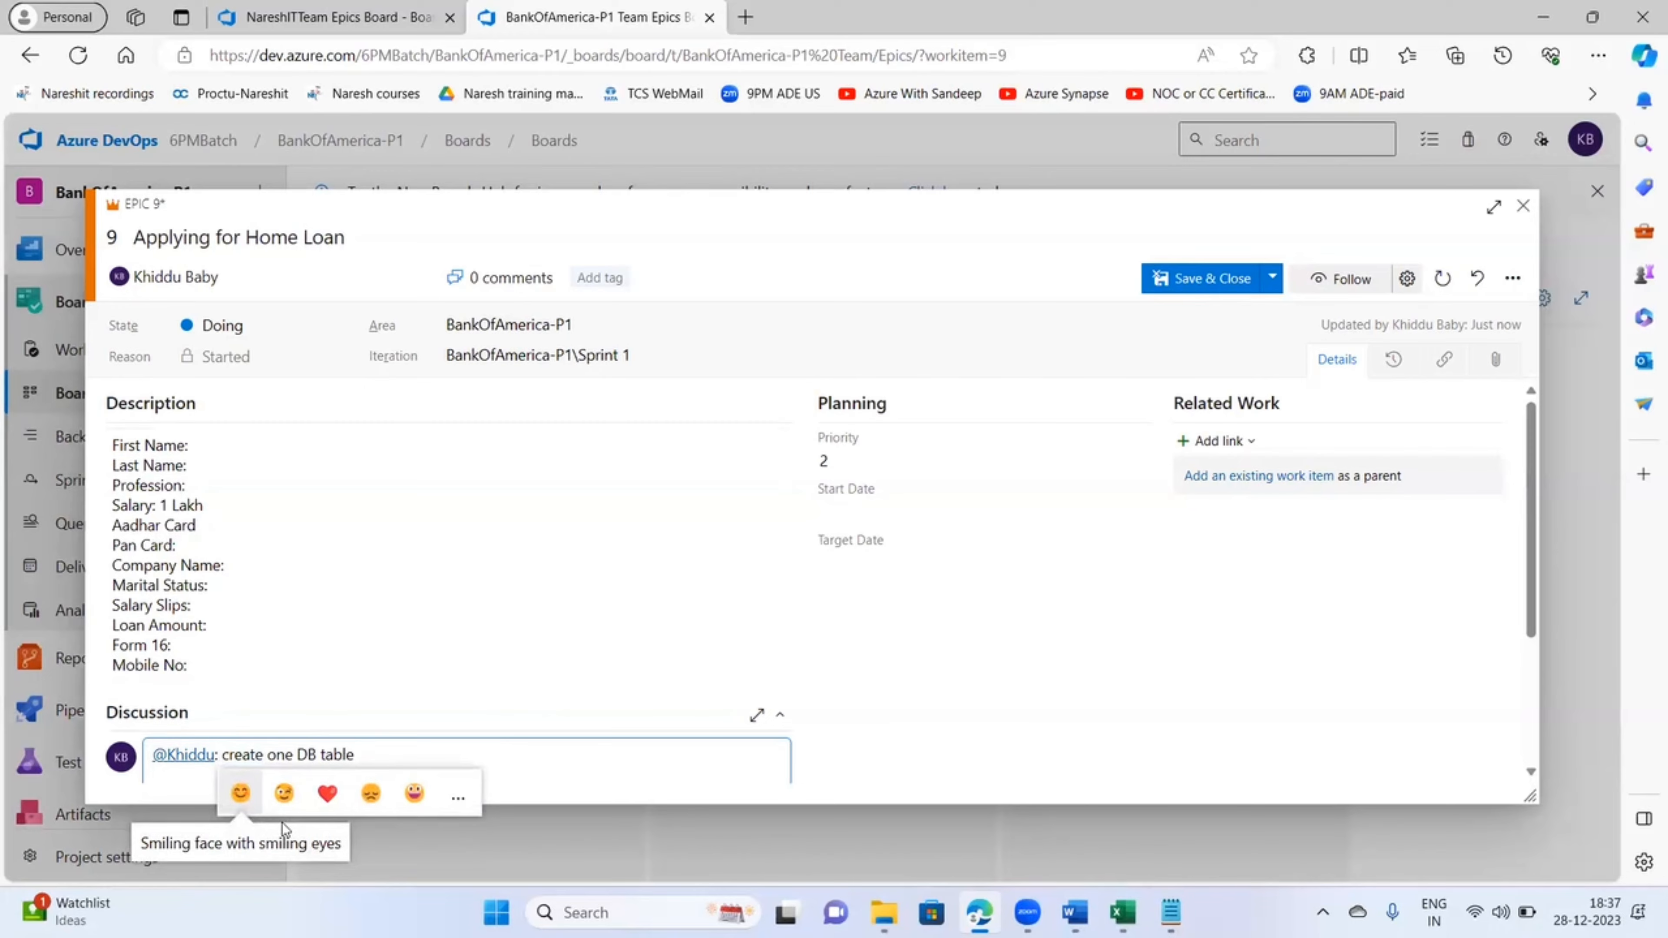
{"action": "type", "text": " Dear"}
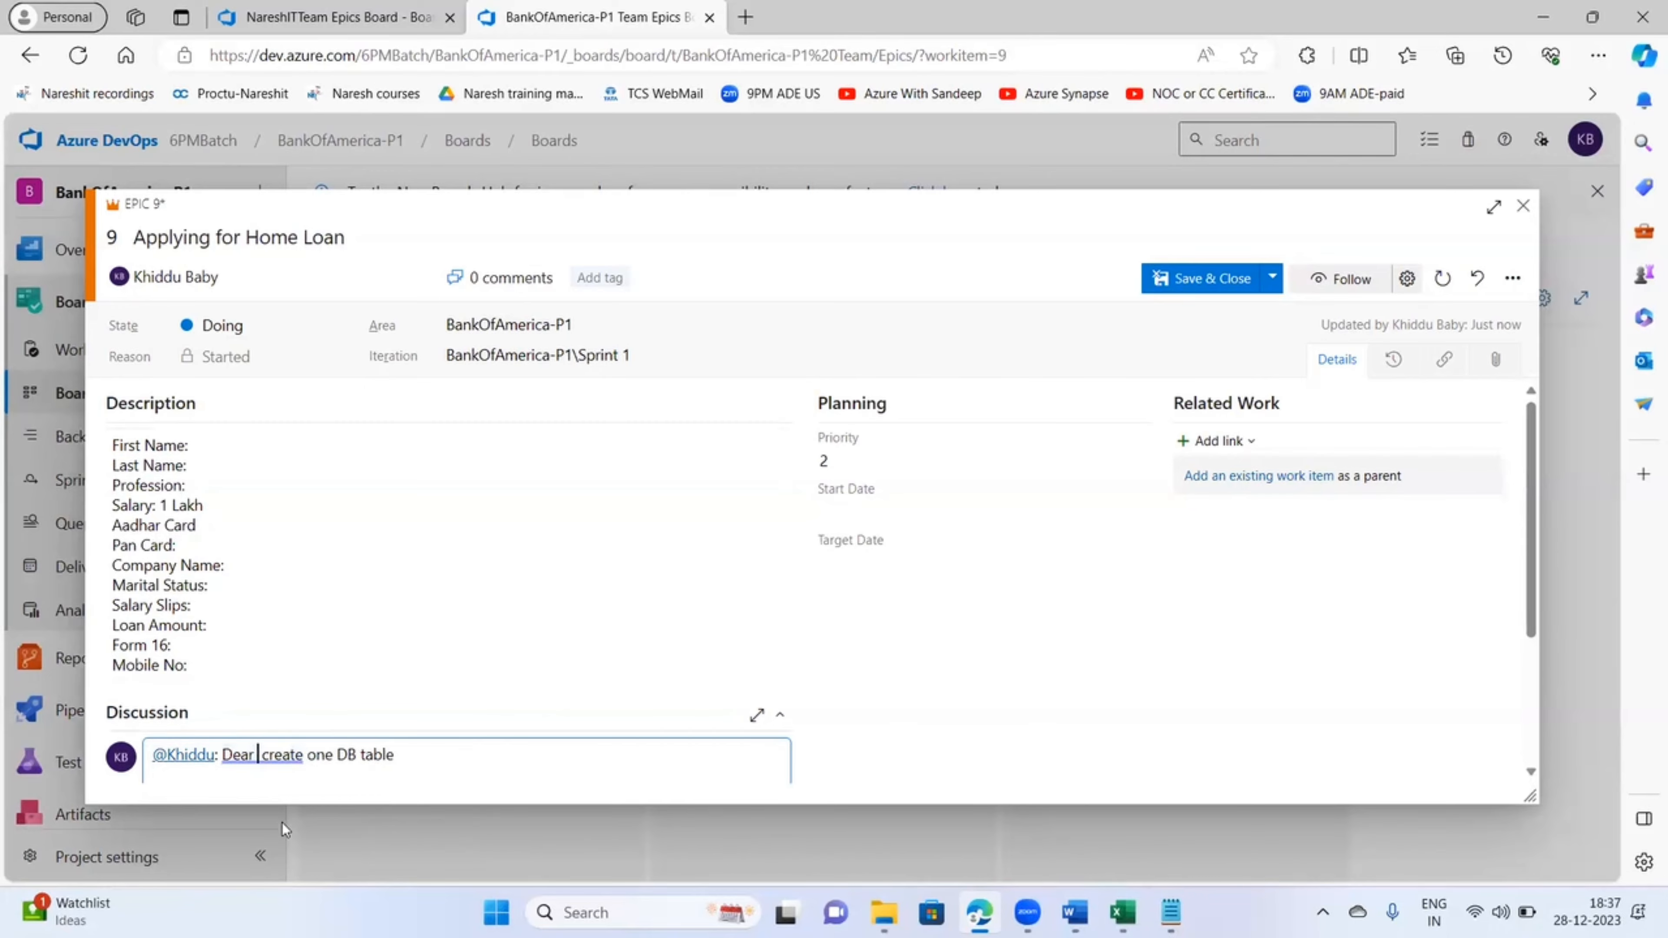
{"action": "type", "text": " Khiddu "}
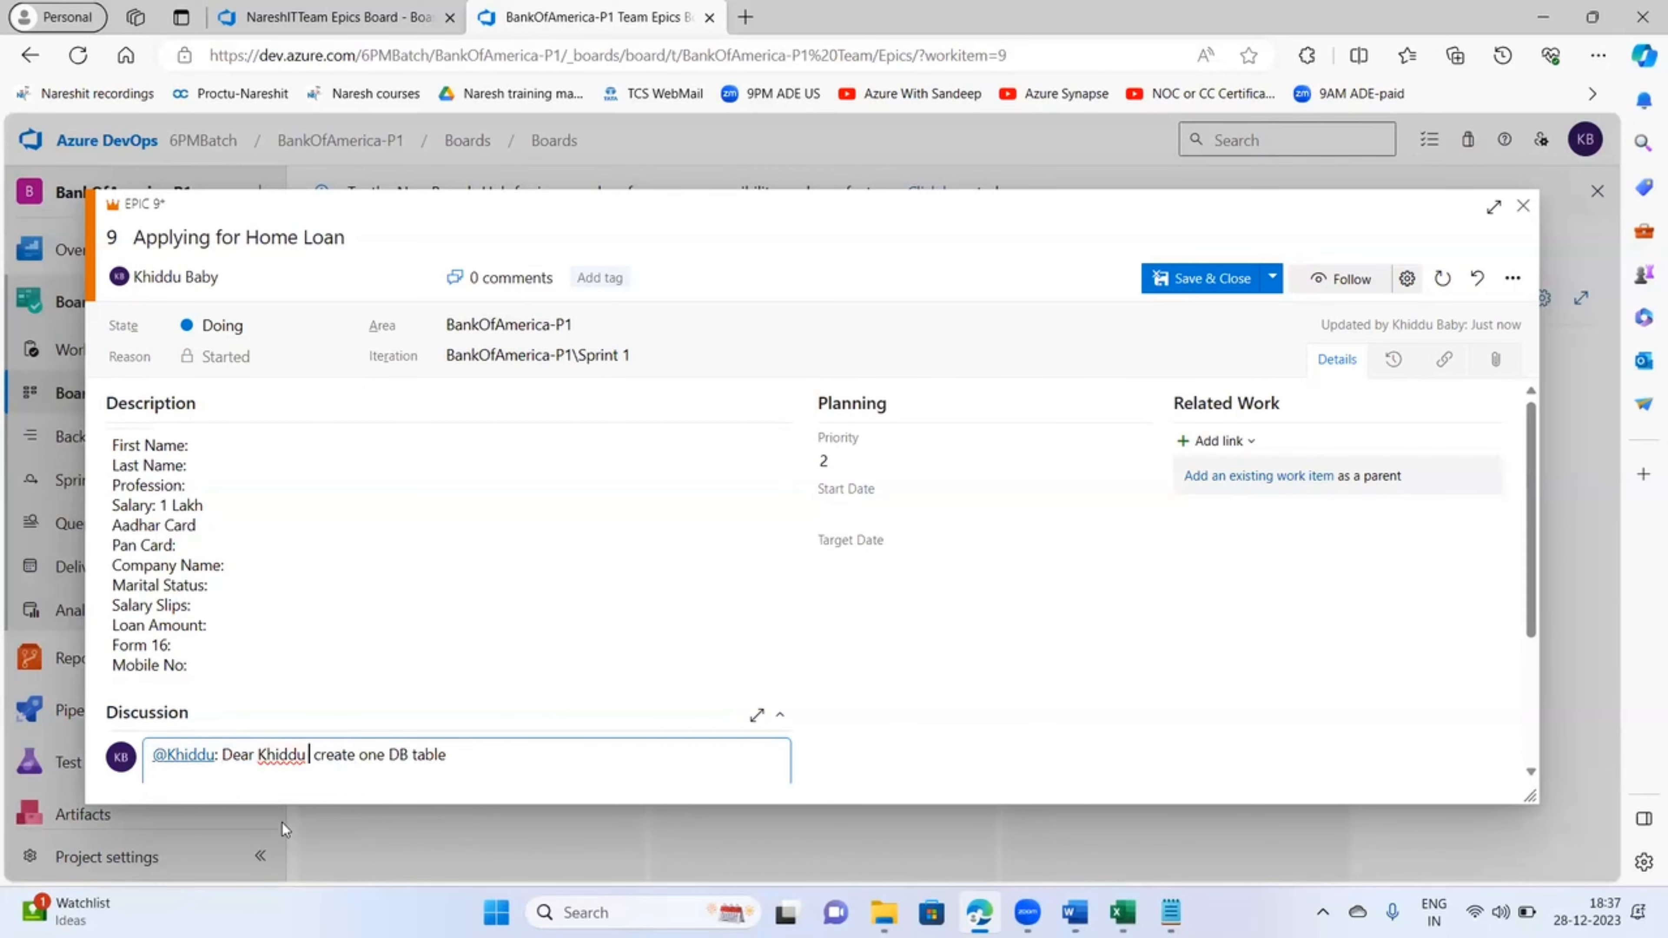
{"action": "type", "text": "could "}
{"action": "type", "text": "you please cr"}
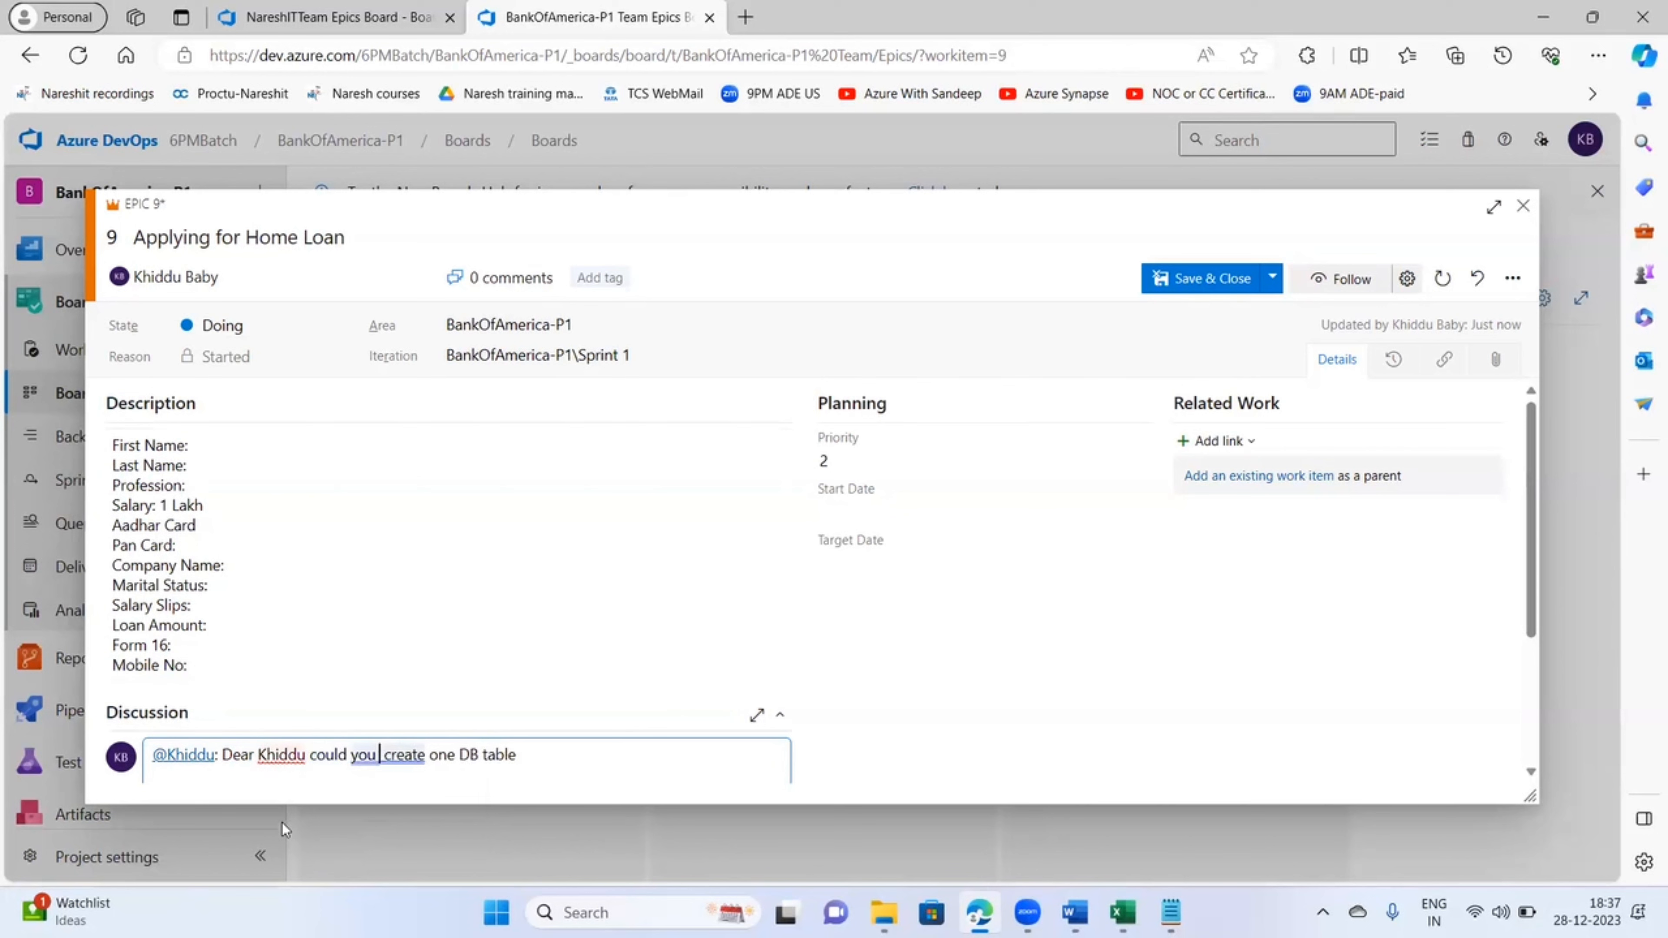
{"action": "key", "text": "BackSpace"}
{"action": "key", "text": "BackSpace"}
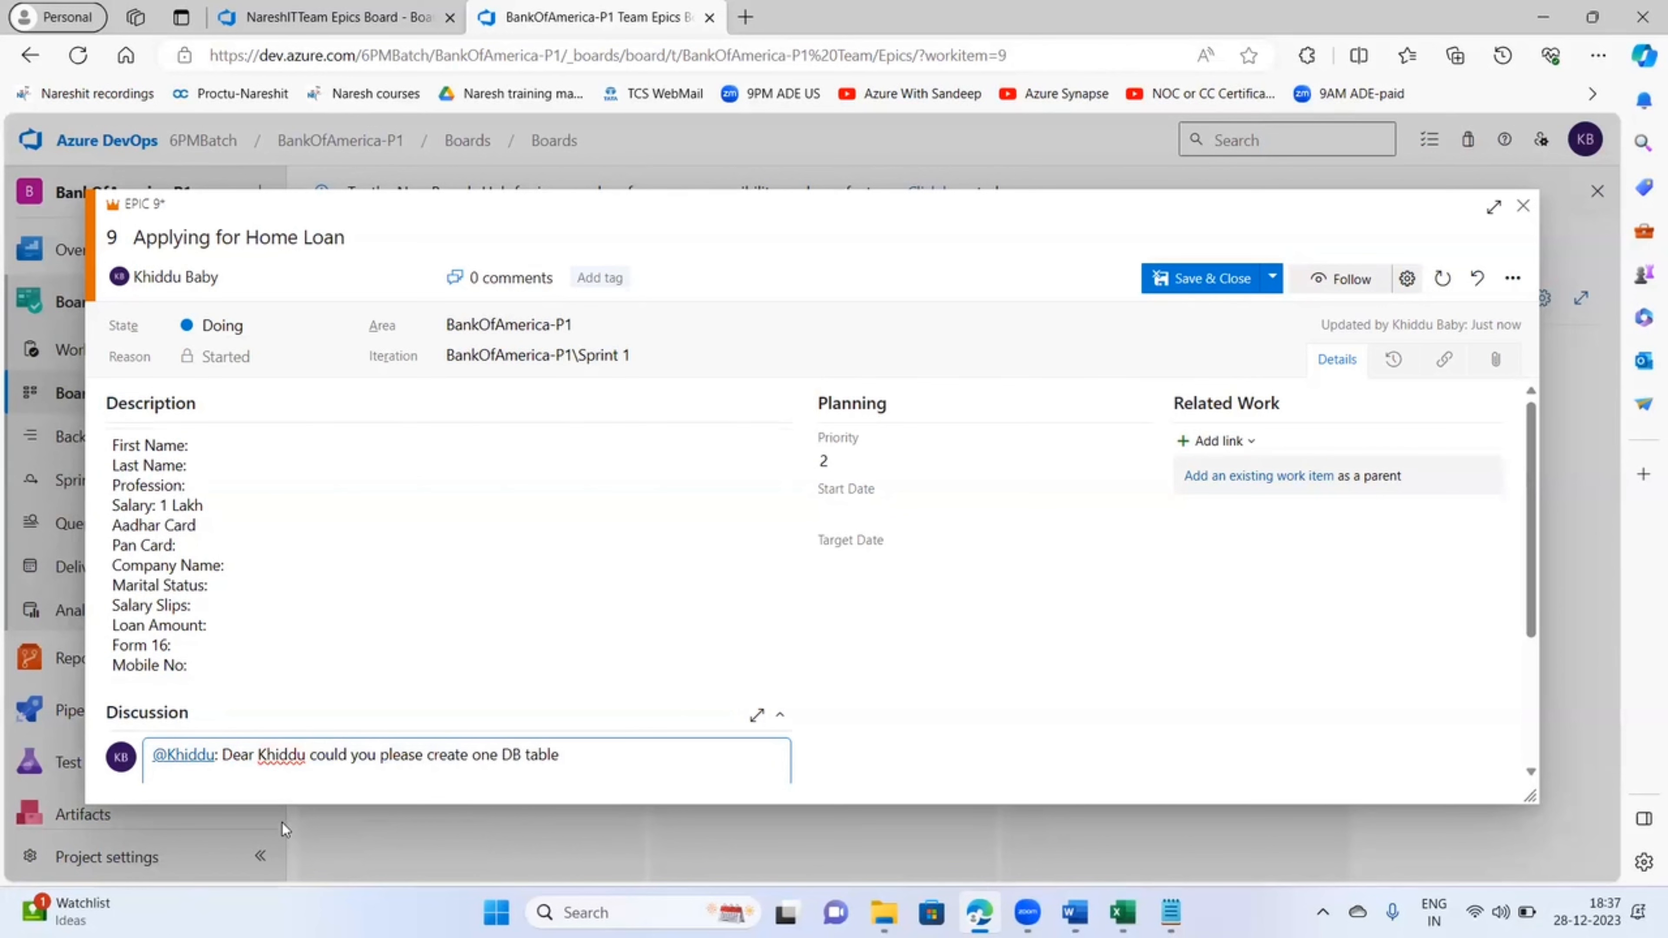
- Ignore all spelling flags for the member's first name in the comment
{"action": "right_click", "coordinate": [287, 762]}
{"action": "mouse_move", "coordinate": [276, 515]}
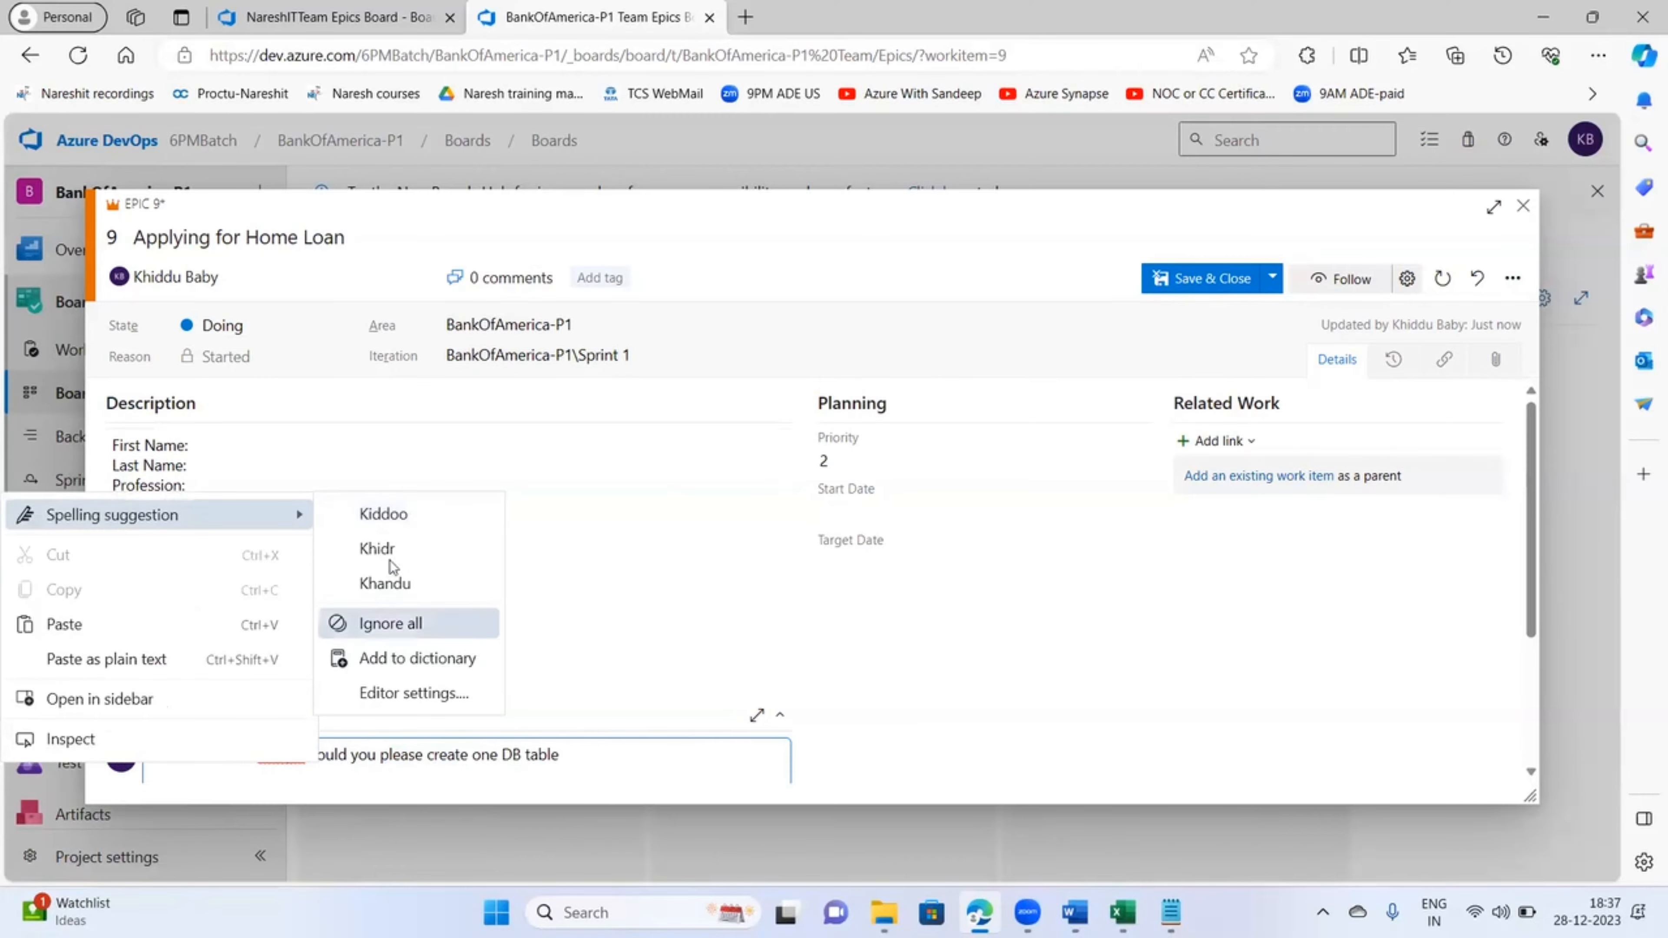
{"action": "left_click", "coordinate": [402, 625]}
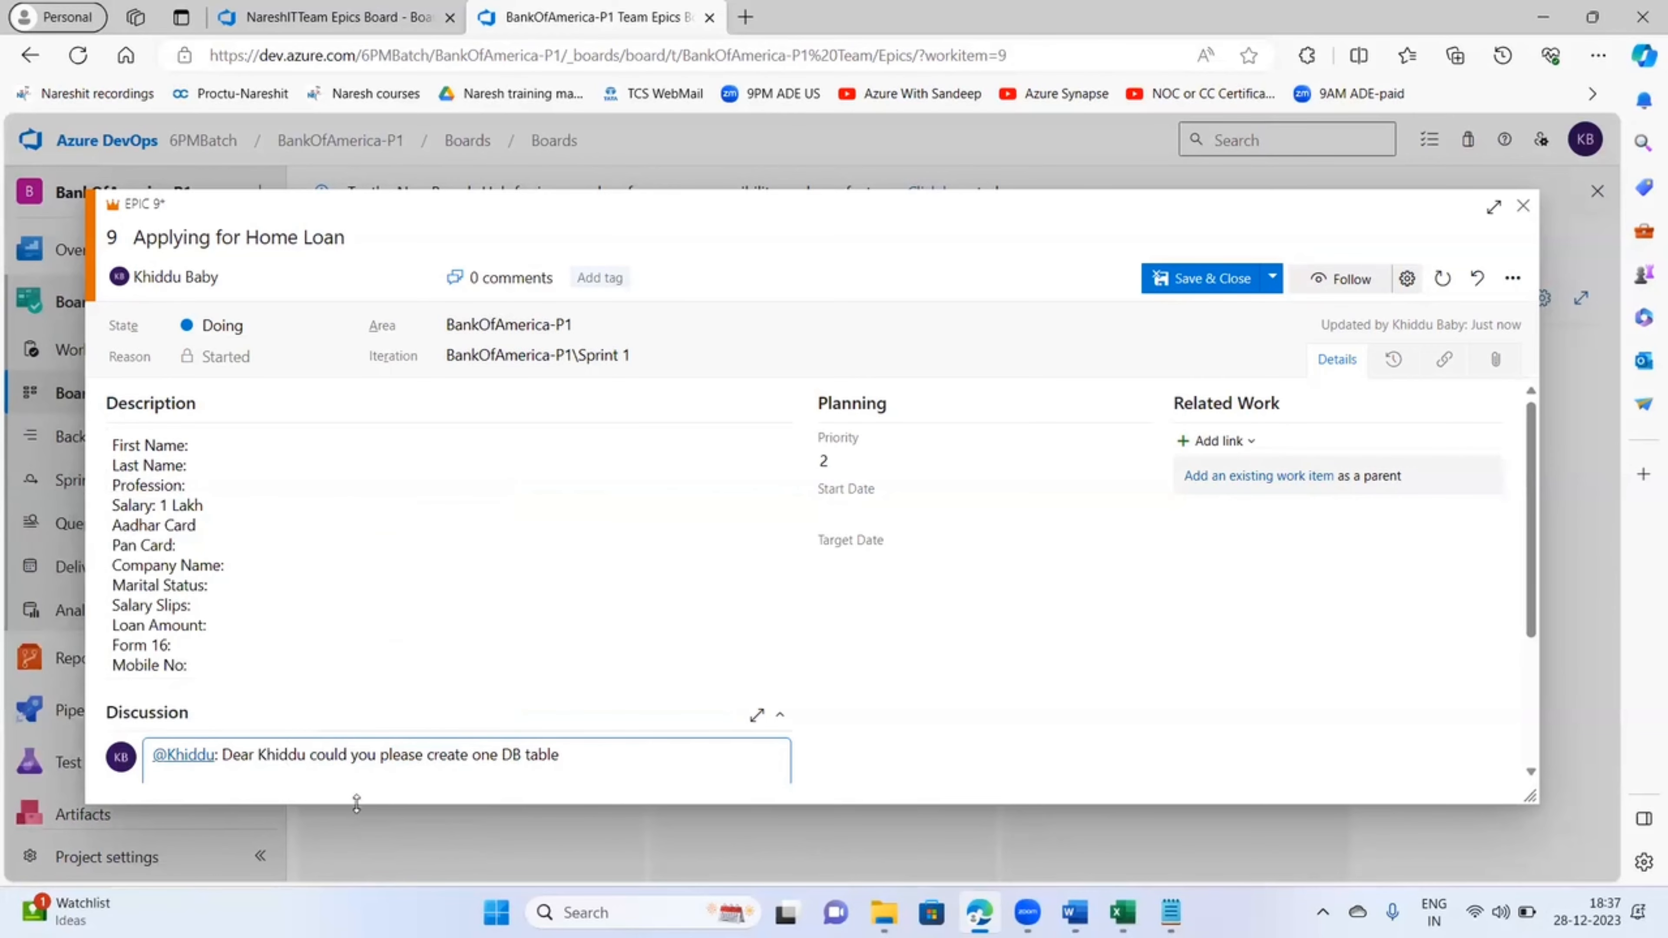
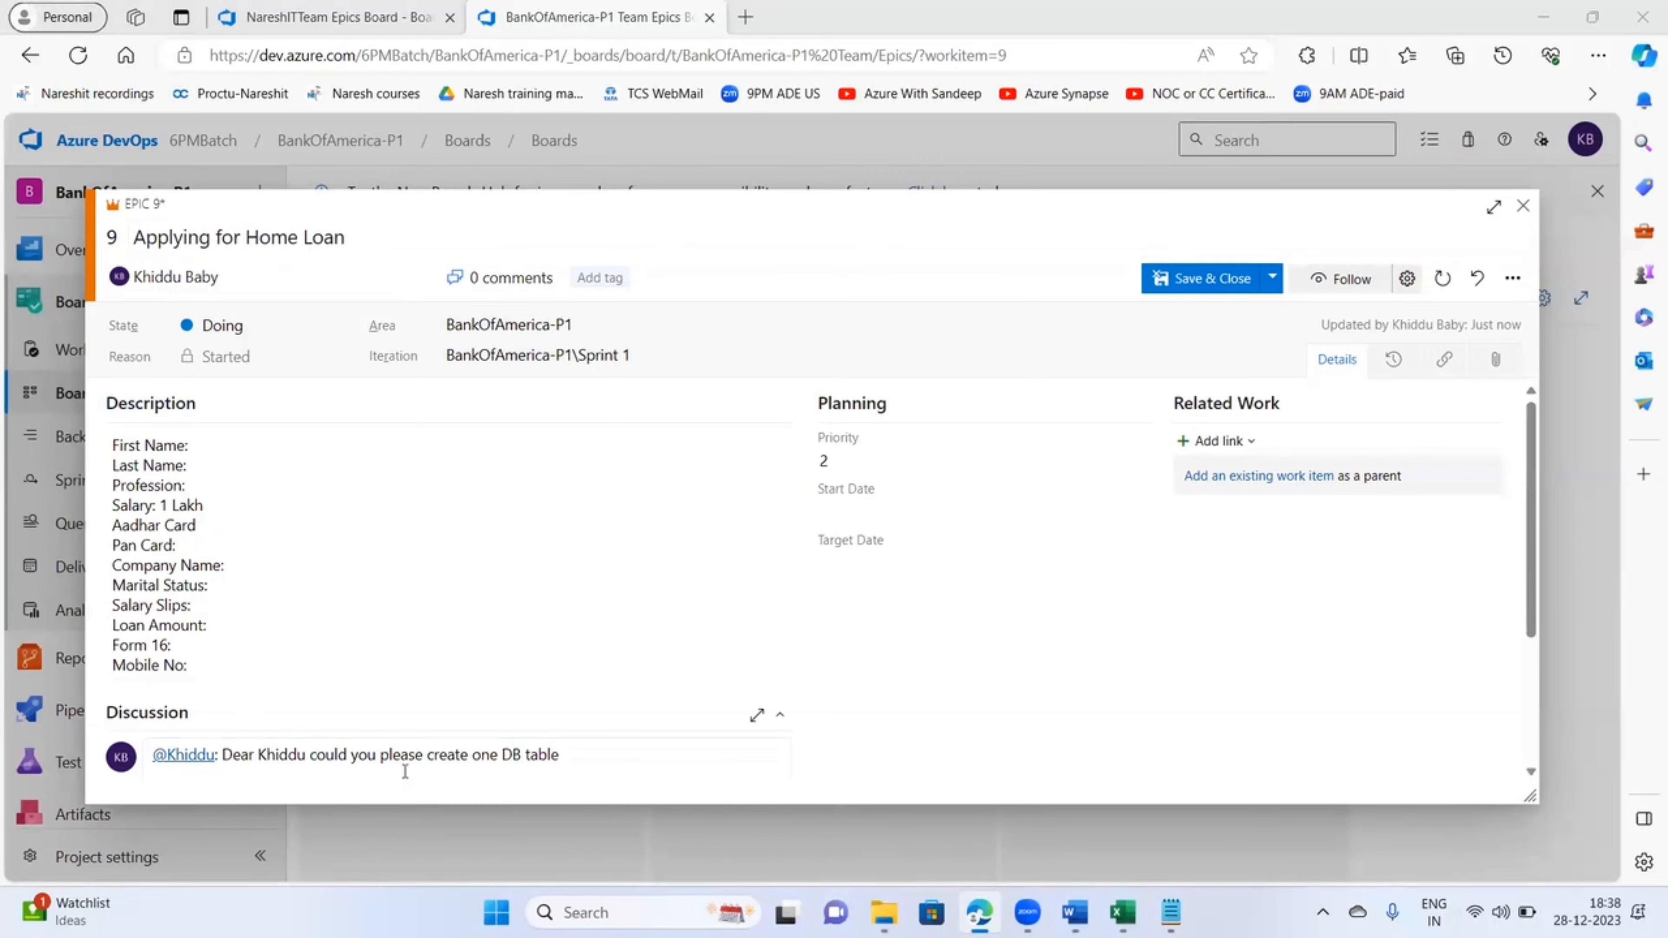
- Replace "DB" with "Database" in the discussion comment, then save and close the "Applying for Home Loan" epic
{"action": "left_click_drag", "start_coordinate": [455, 755], "coordinate": [605, 759]}
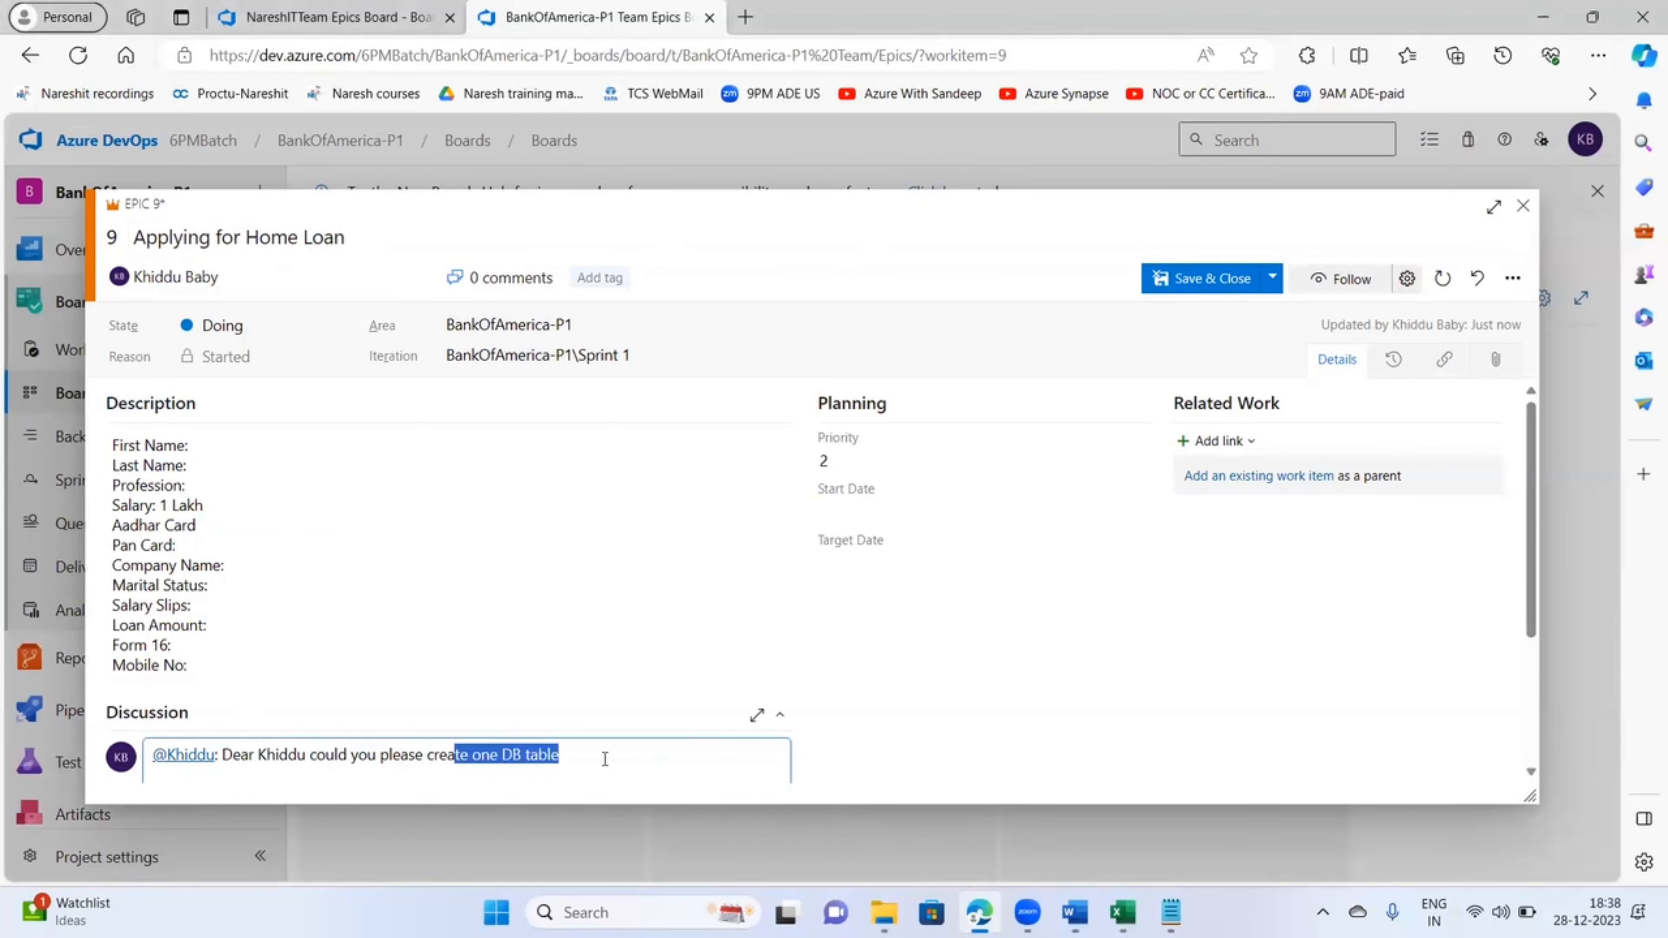
{"action": "left_click", "coordinate": [519, 762]}
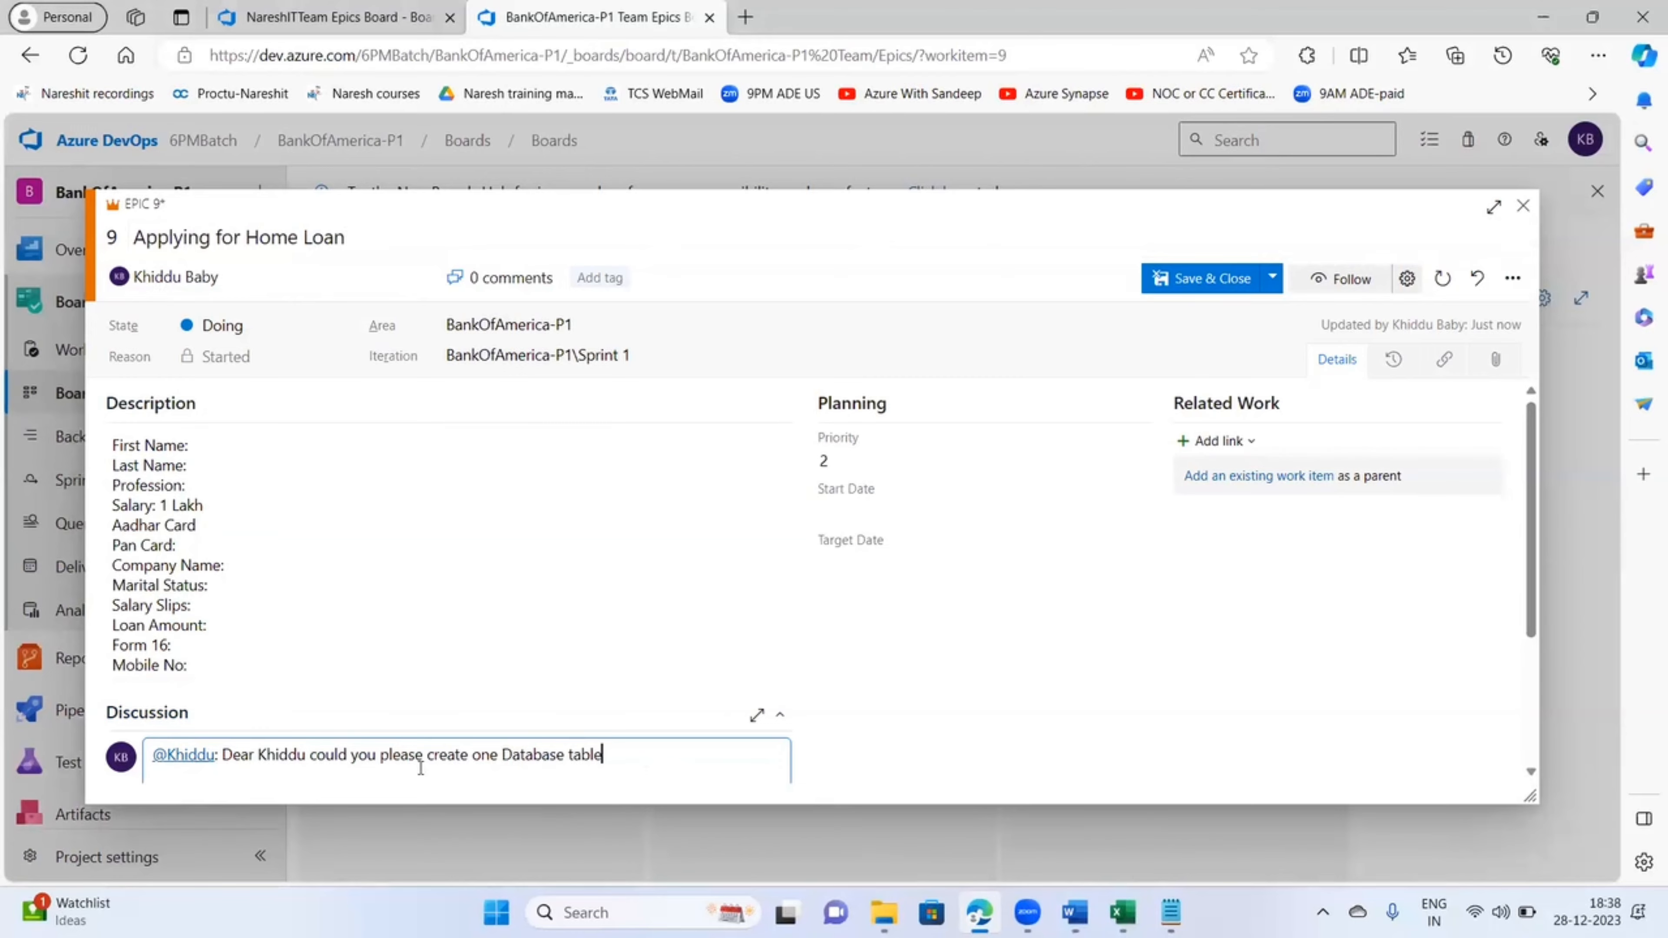
{"action": "left_click_drag", "start_coordinate": [439, 755], "coordinate": [701, 757]}
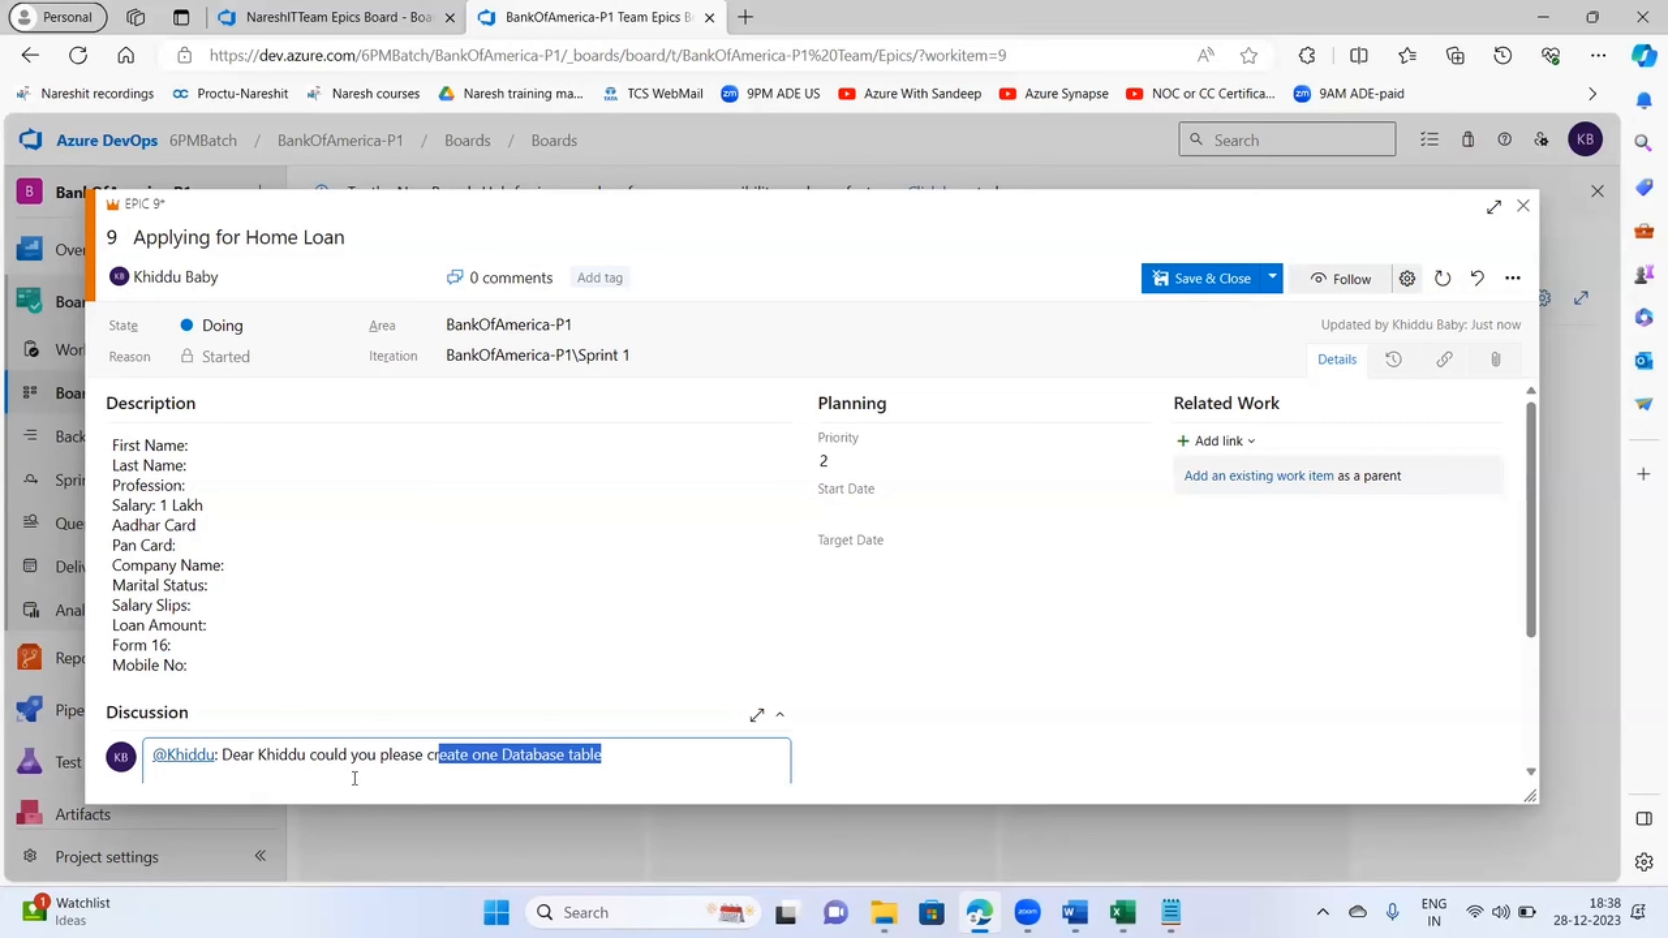
{"action": "left_click", "coordinate": [370, 778]}
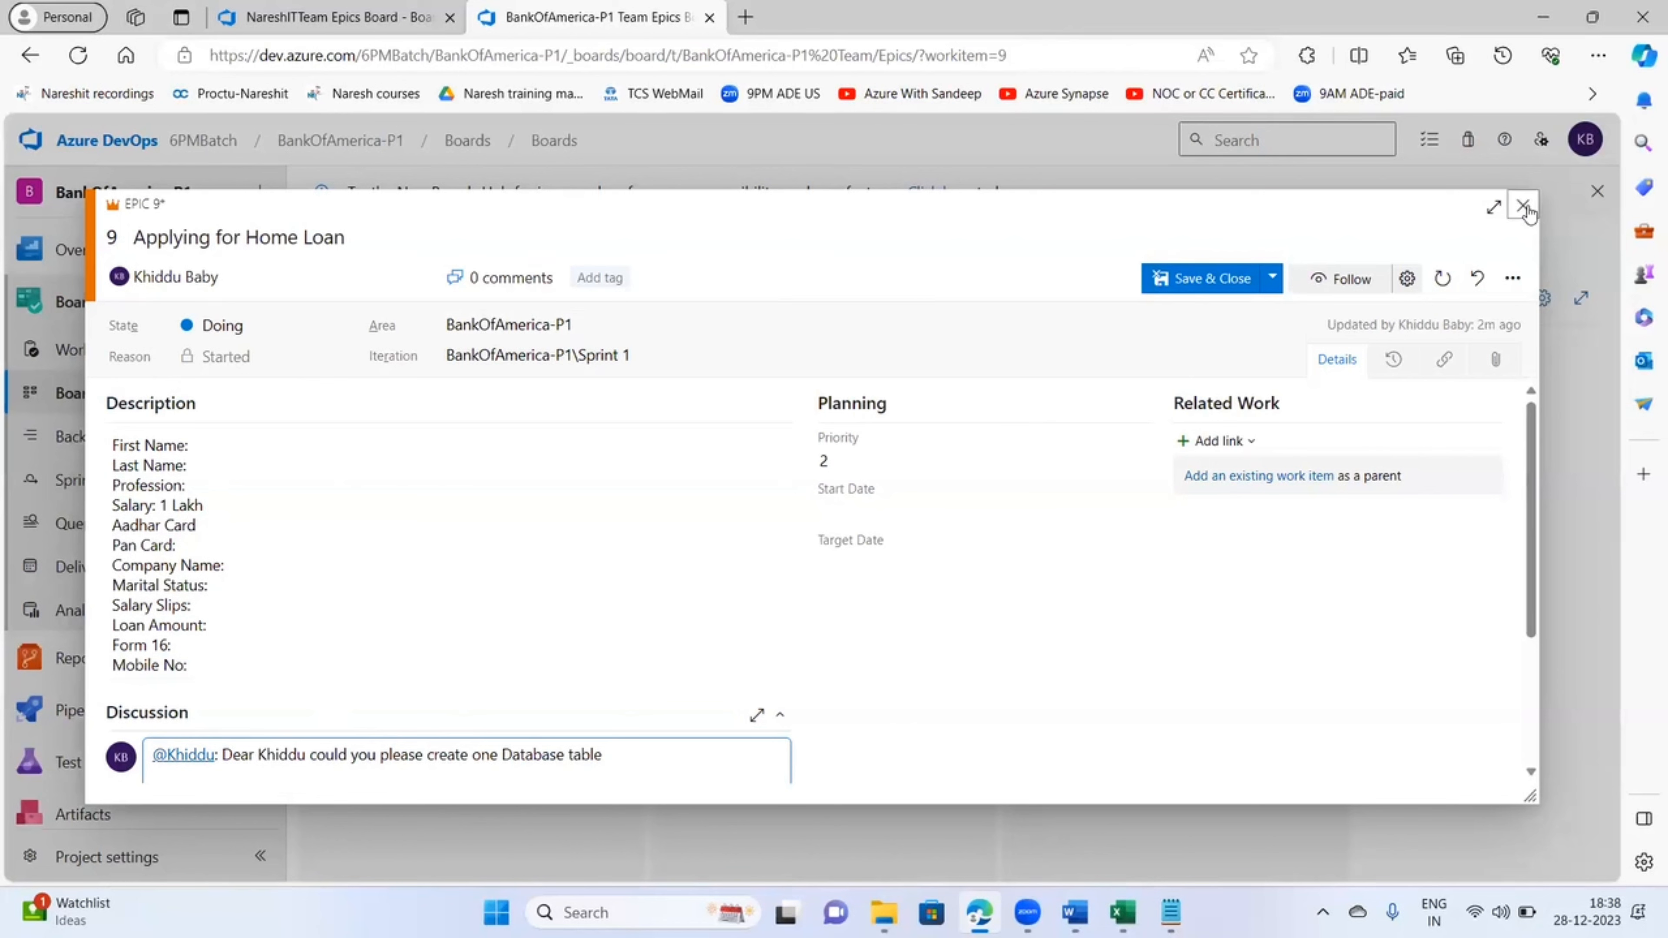
{"action": "left_click_drag", "start_coordinate": [159, 667], "coordinate": [141, 466]}
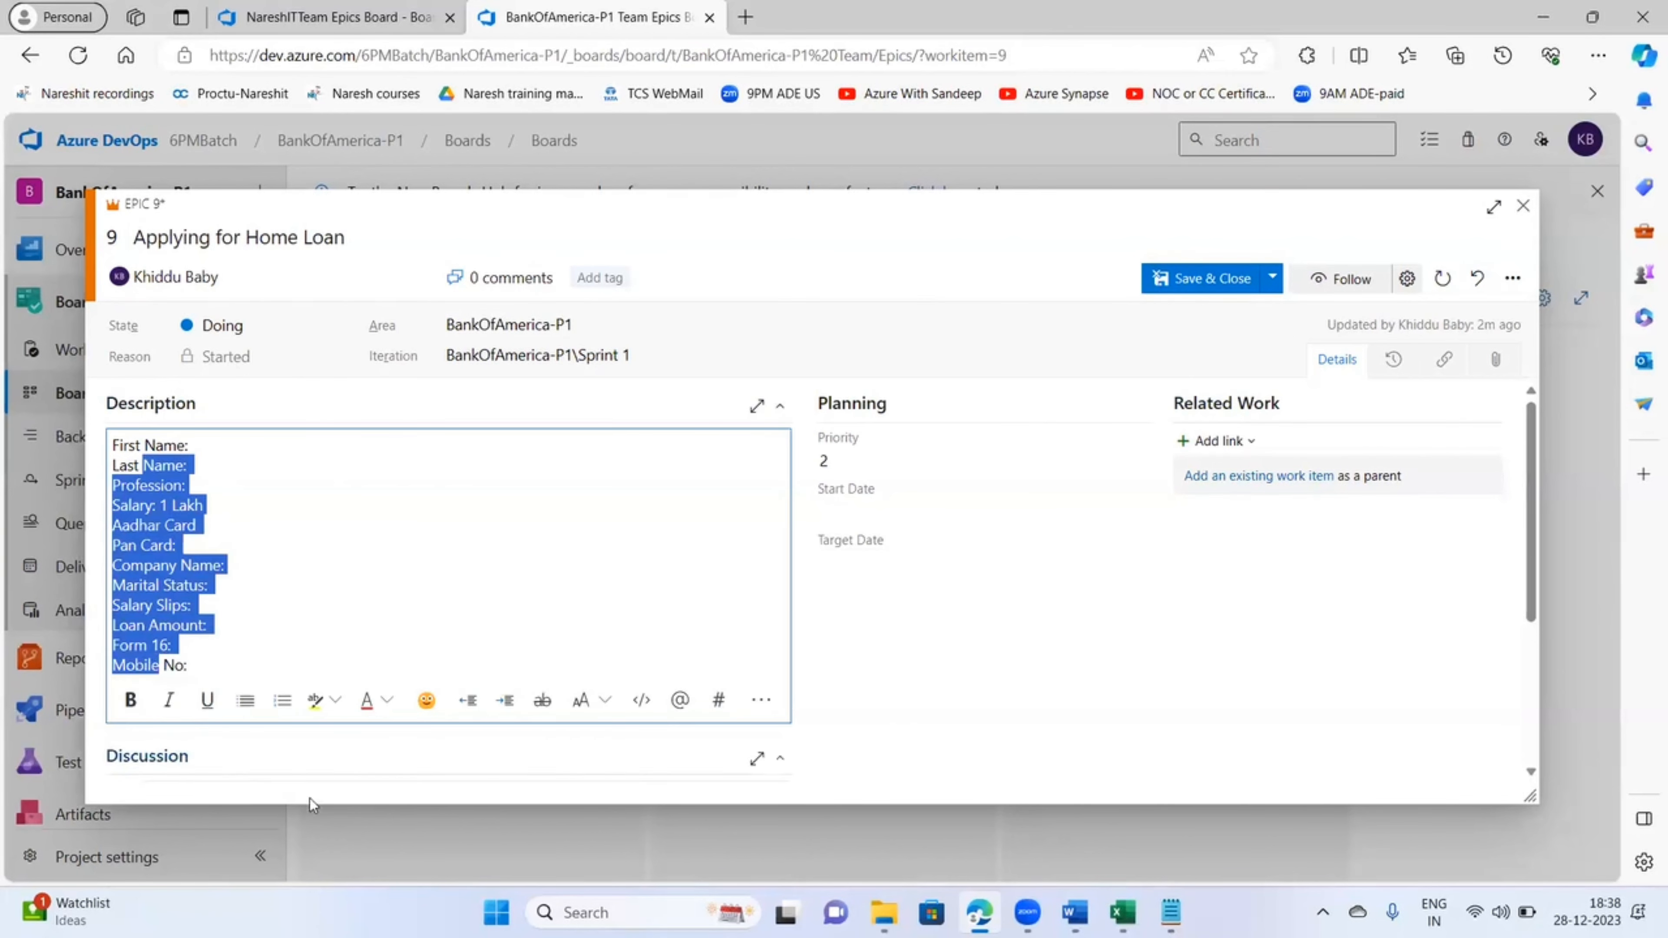
{"action": "left_click", "coordinate": [279, 777]}
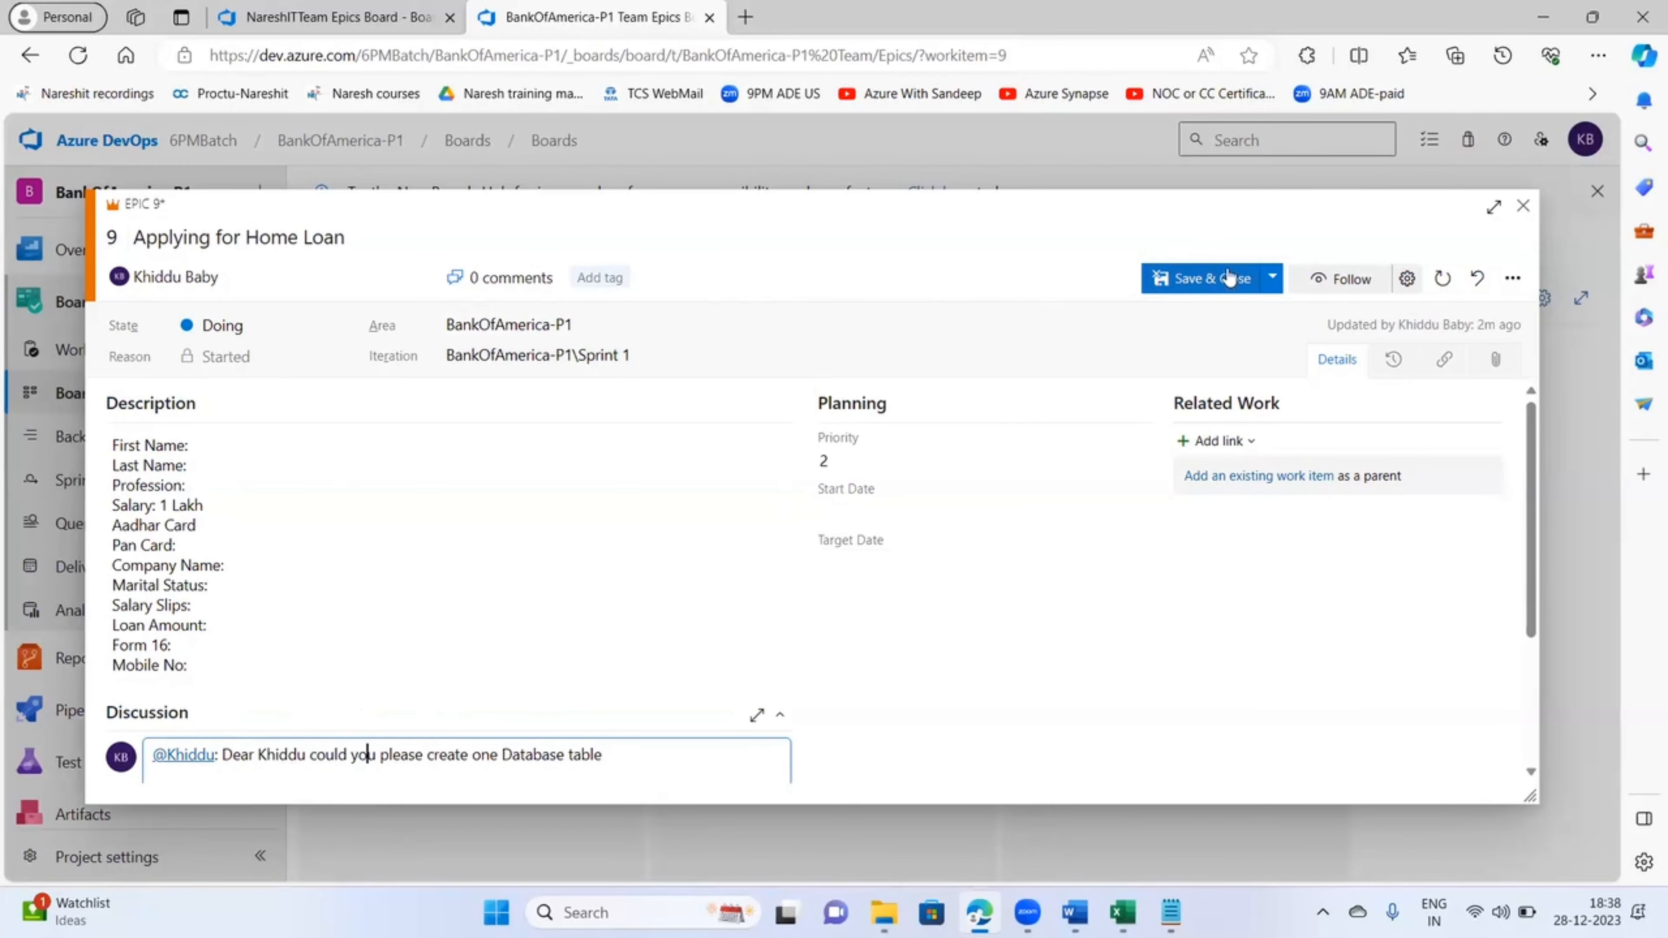
{"action": "left_click", "coordinate": [1206, 281]}
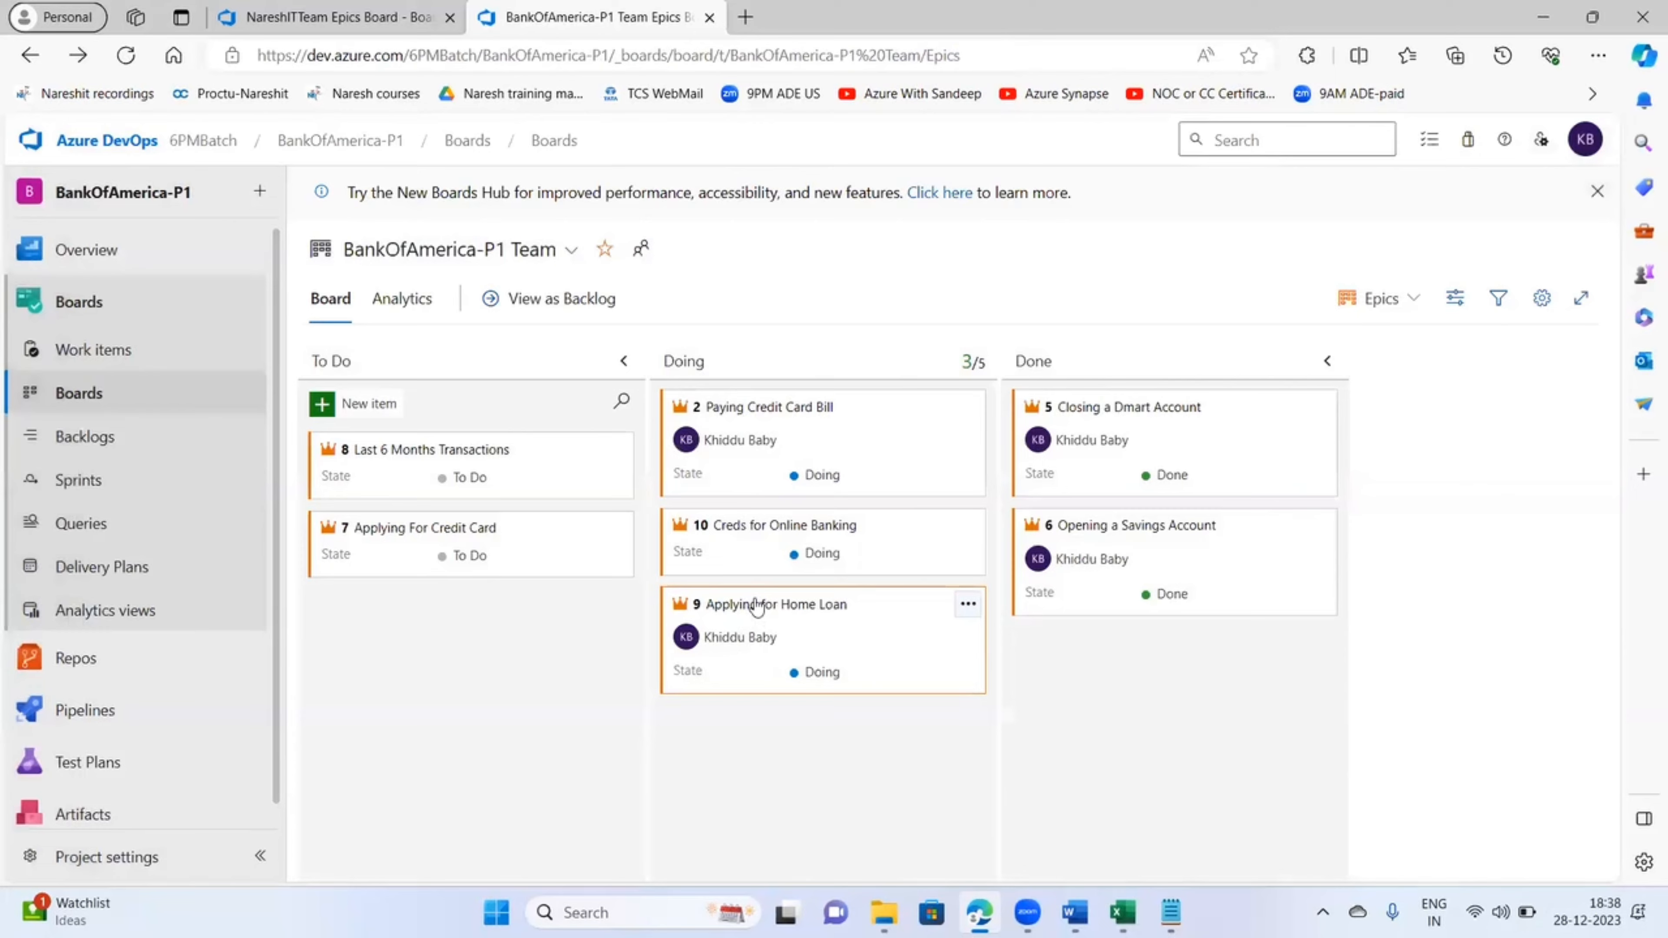
- Reopen the "Applying for Home Loan" epic and review its comment count and the posted discussion comment
{"action": "left_click", "coordinate": [756, 601]}
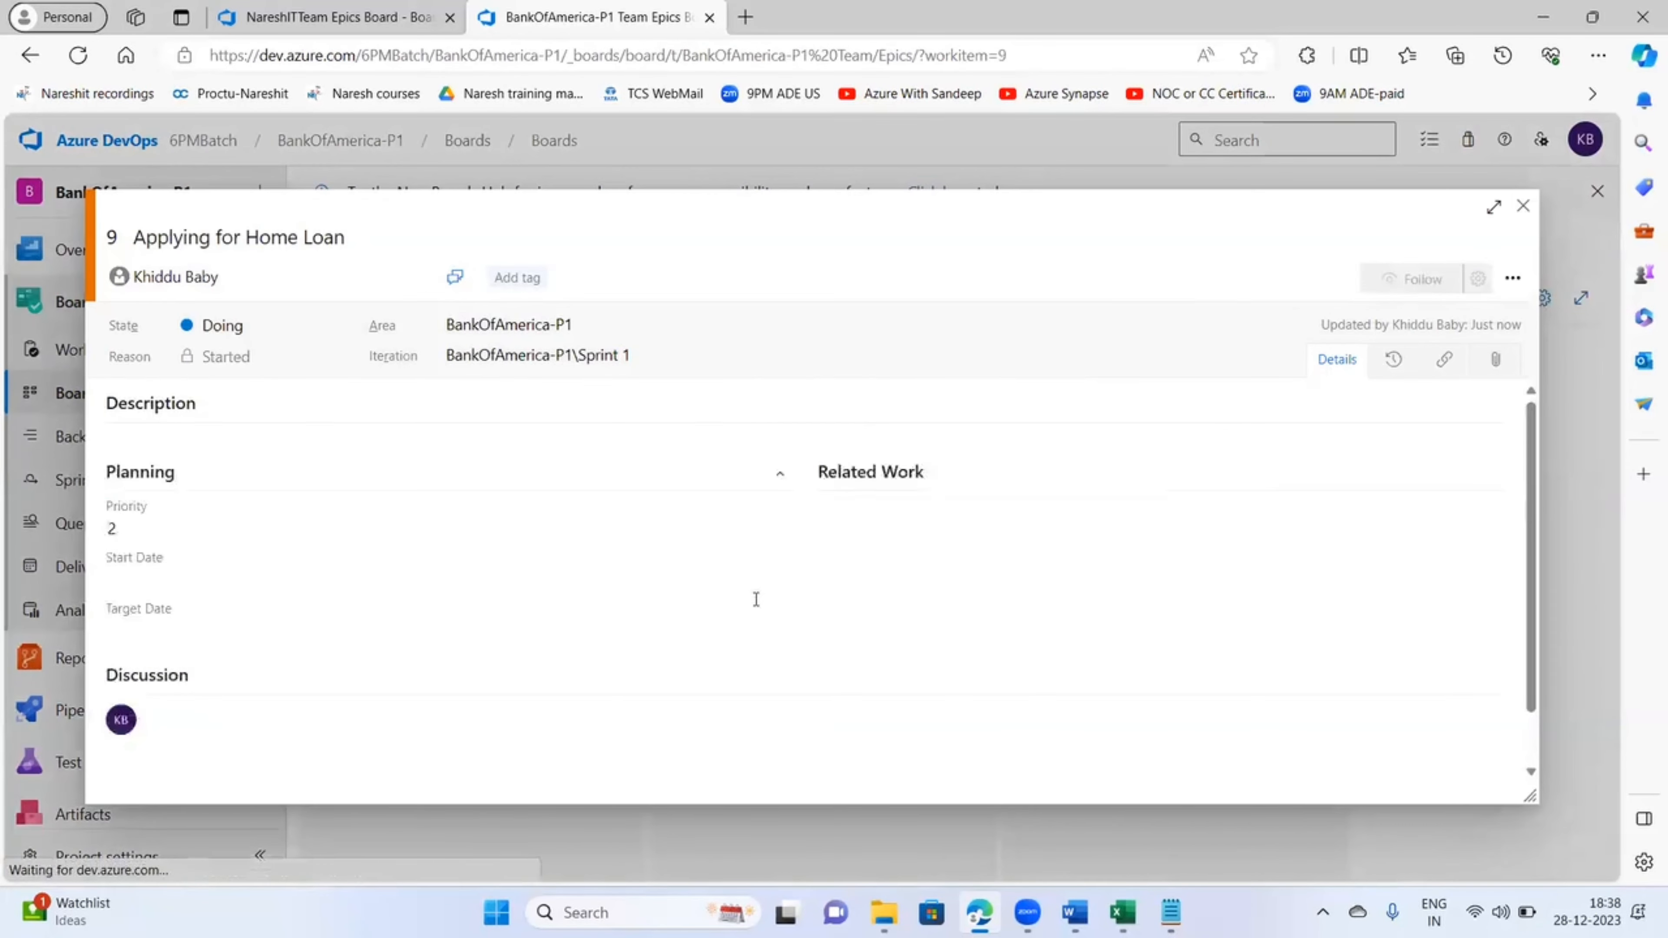
{"action": "scroll", "coordinate": [427, 552], "scroll_direction": "down", "scroll_amount": 3}
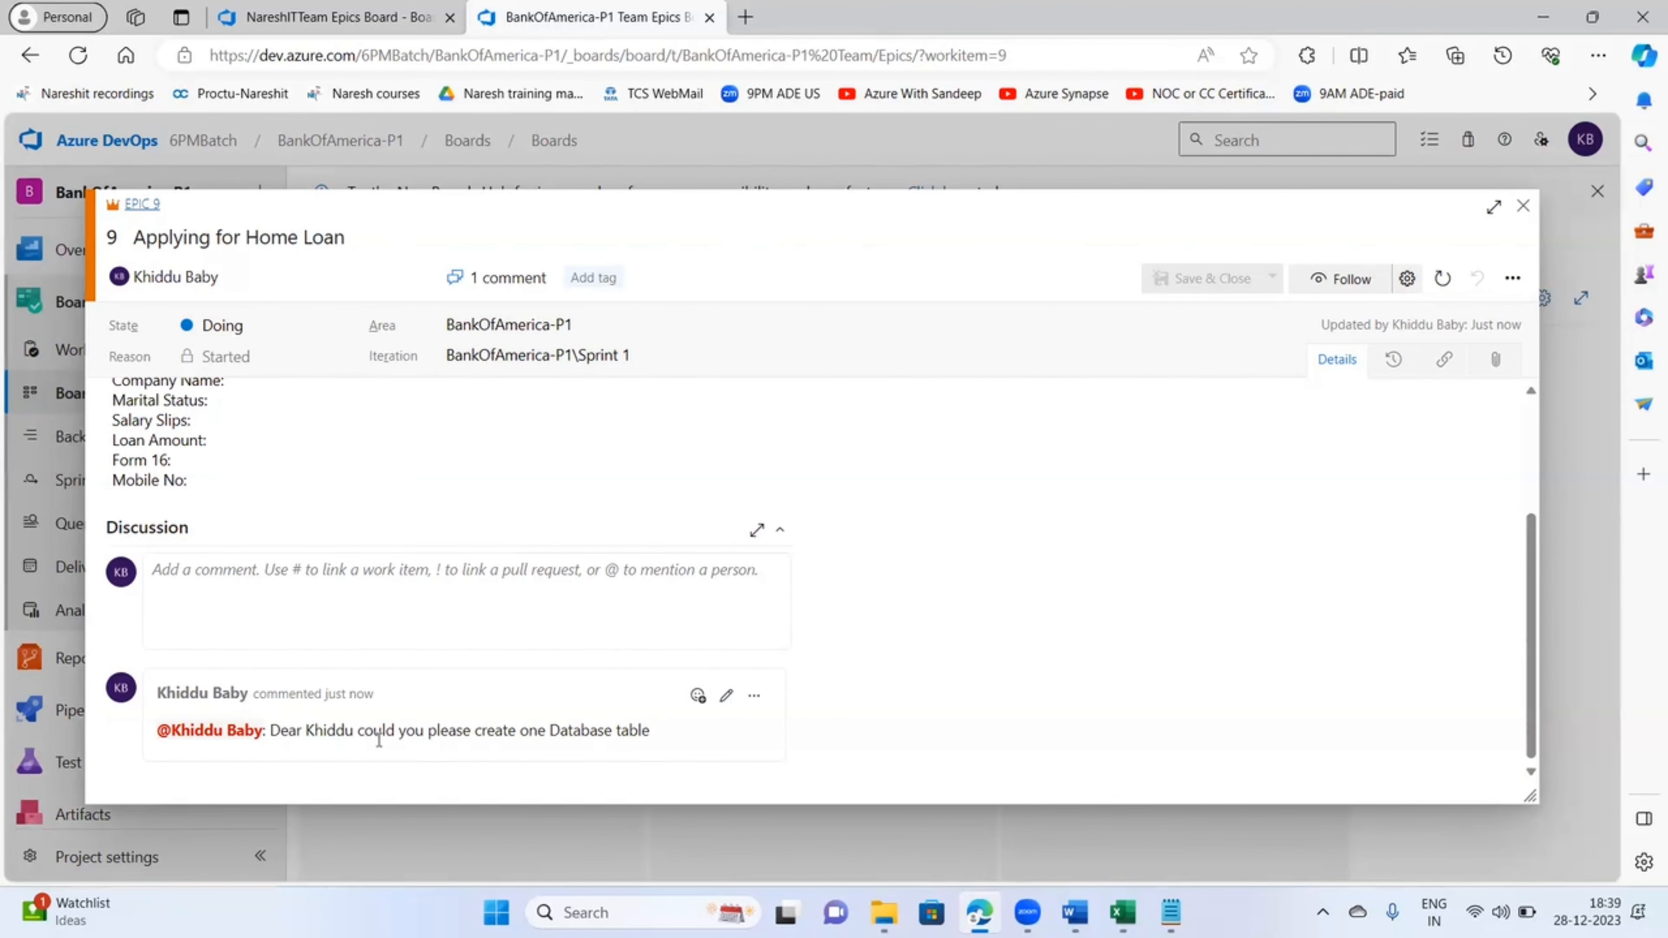
{"action": "scroll", "coordinate": [394, 736], "scroll_direction": "up", "scroll_amount": 2}
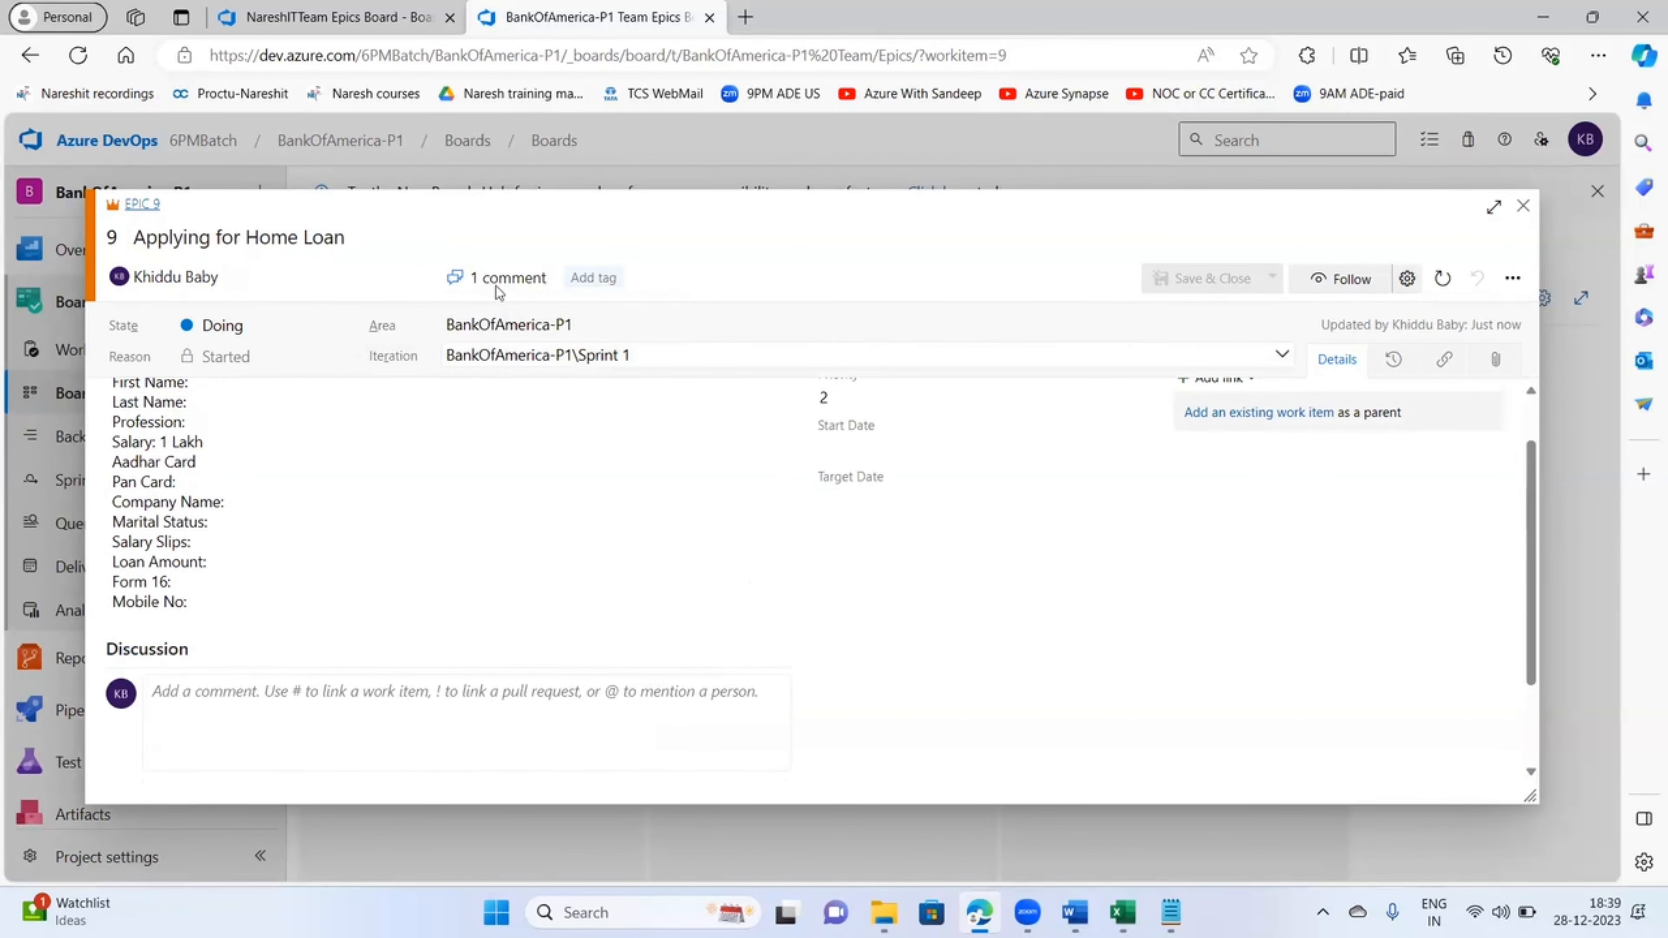
{"action": "scroll", "coordinate": [405, 659], "scroll_direction": "down", "scroll_amount": 2}
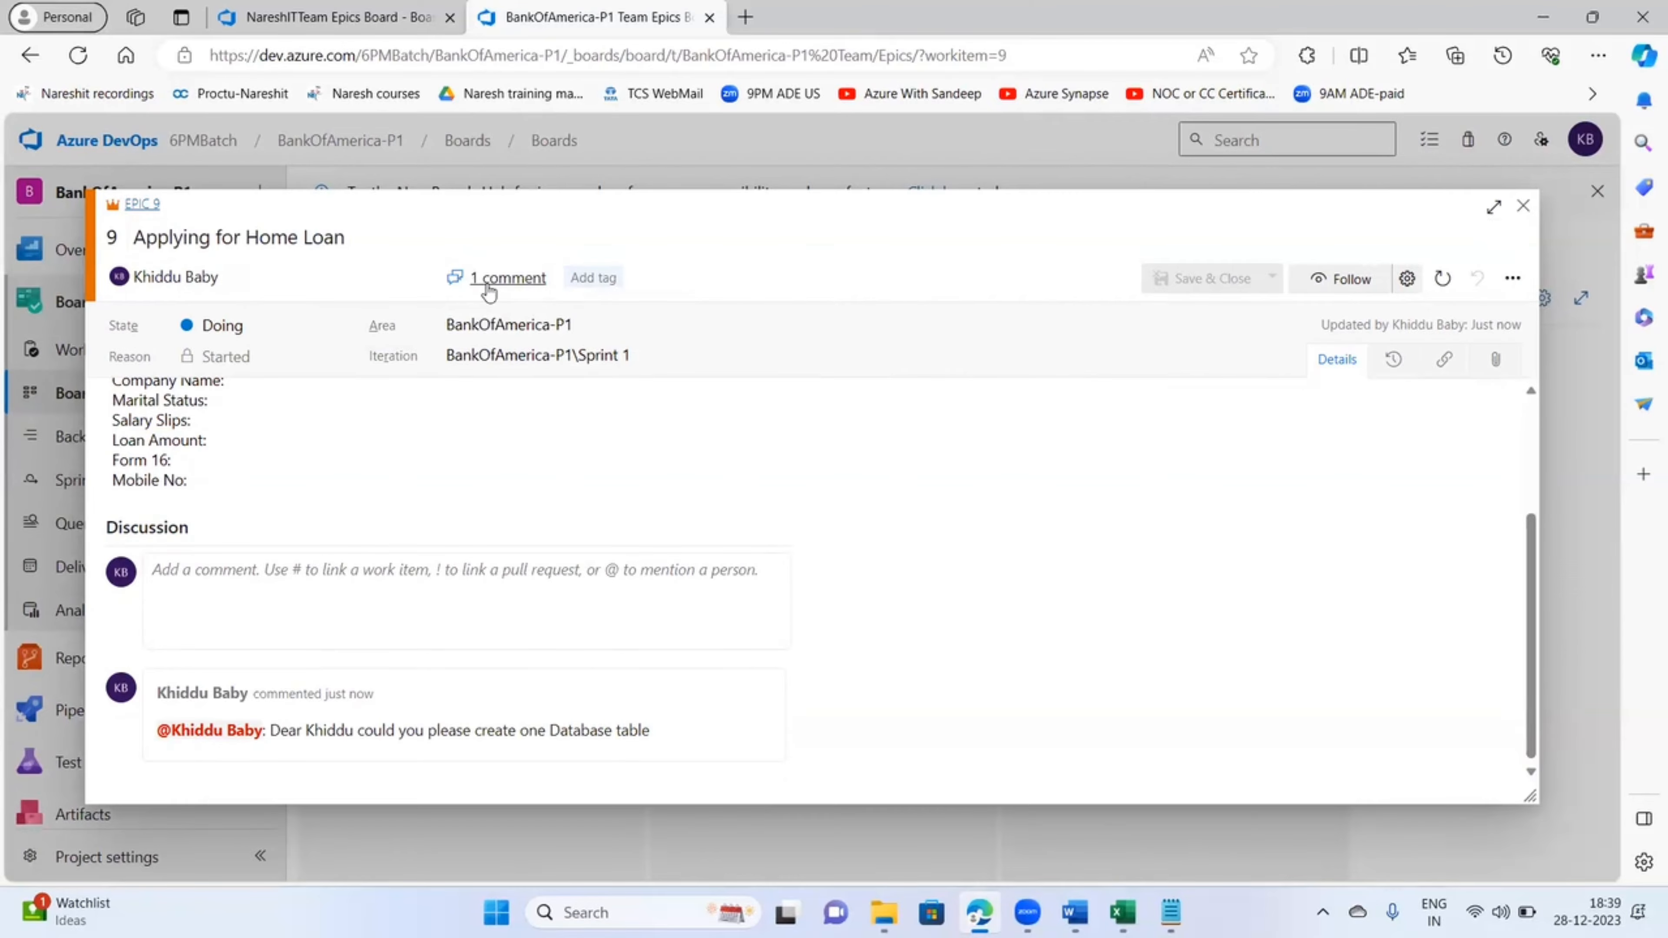
{"action": "scroll", "coordinate": [273, 539], "scroll_direction": "up", "scroll_amount": 3}
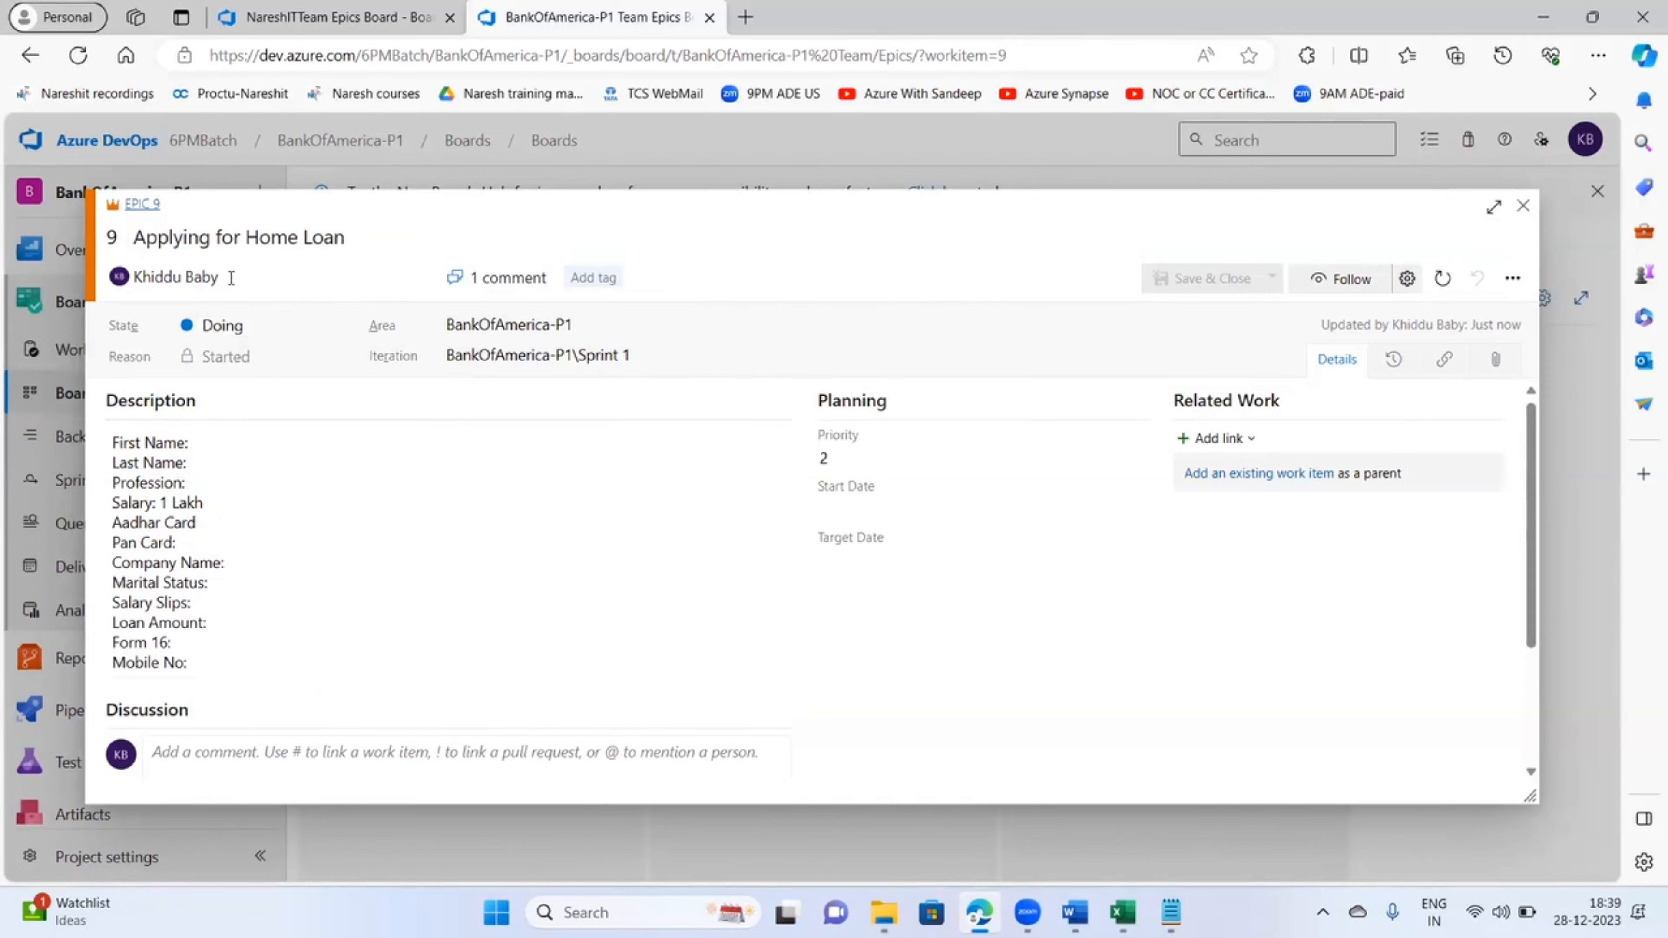
- Examine the State, Area and Priority choices offered for the "Applying for Home Loan" epic
{"action": "left_click", "coordinate": [253, 329]}
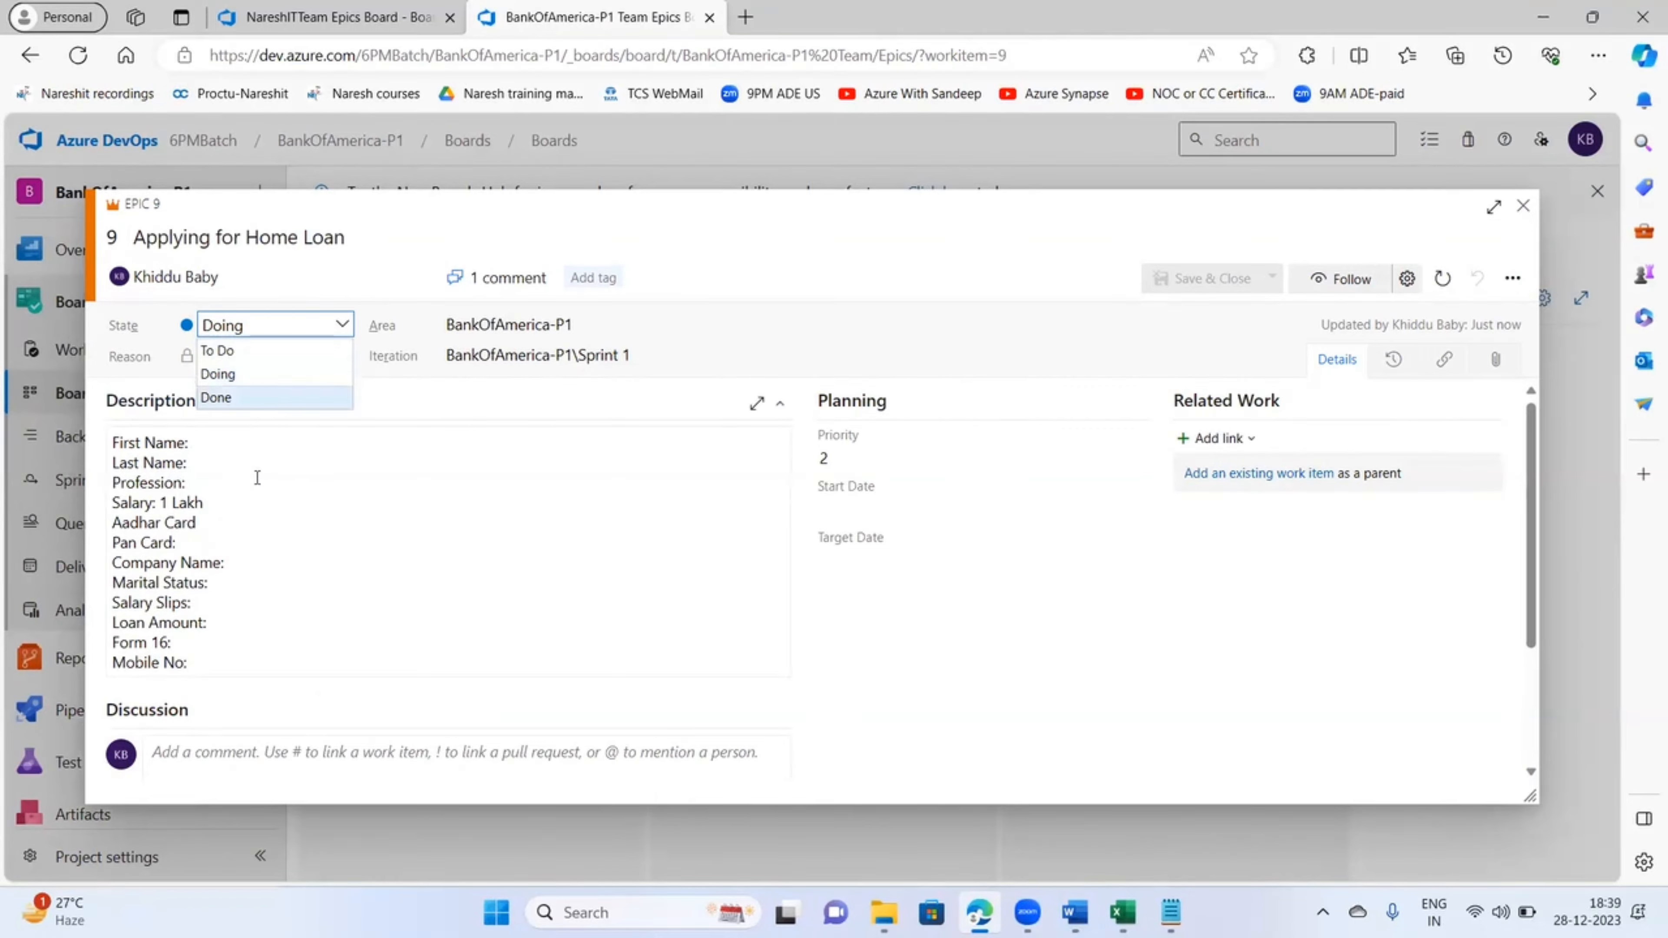
{"action": "left_click", "coordinate": [272, 469]}
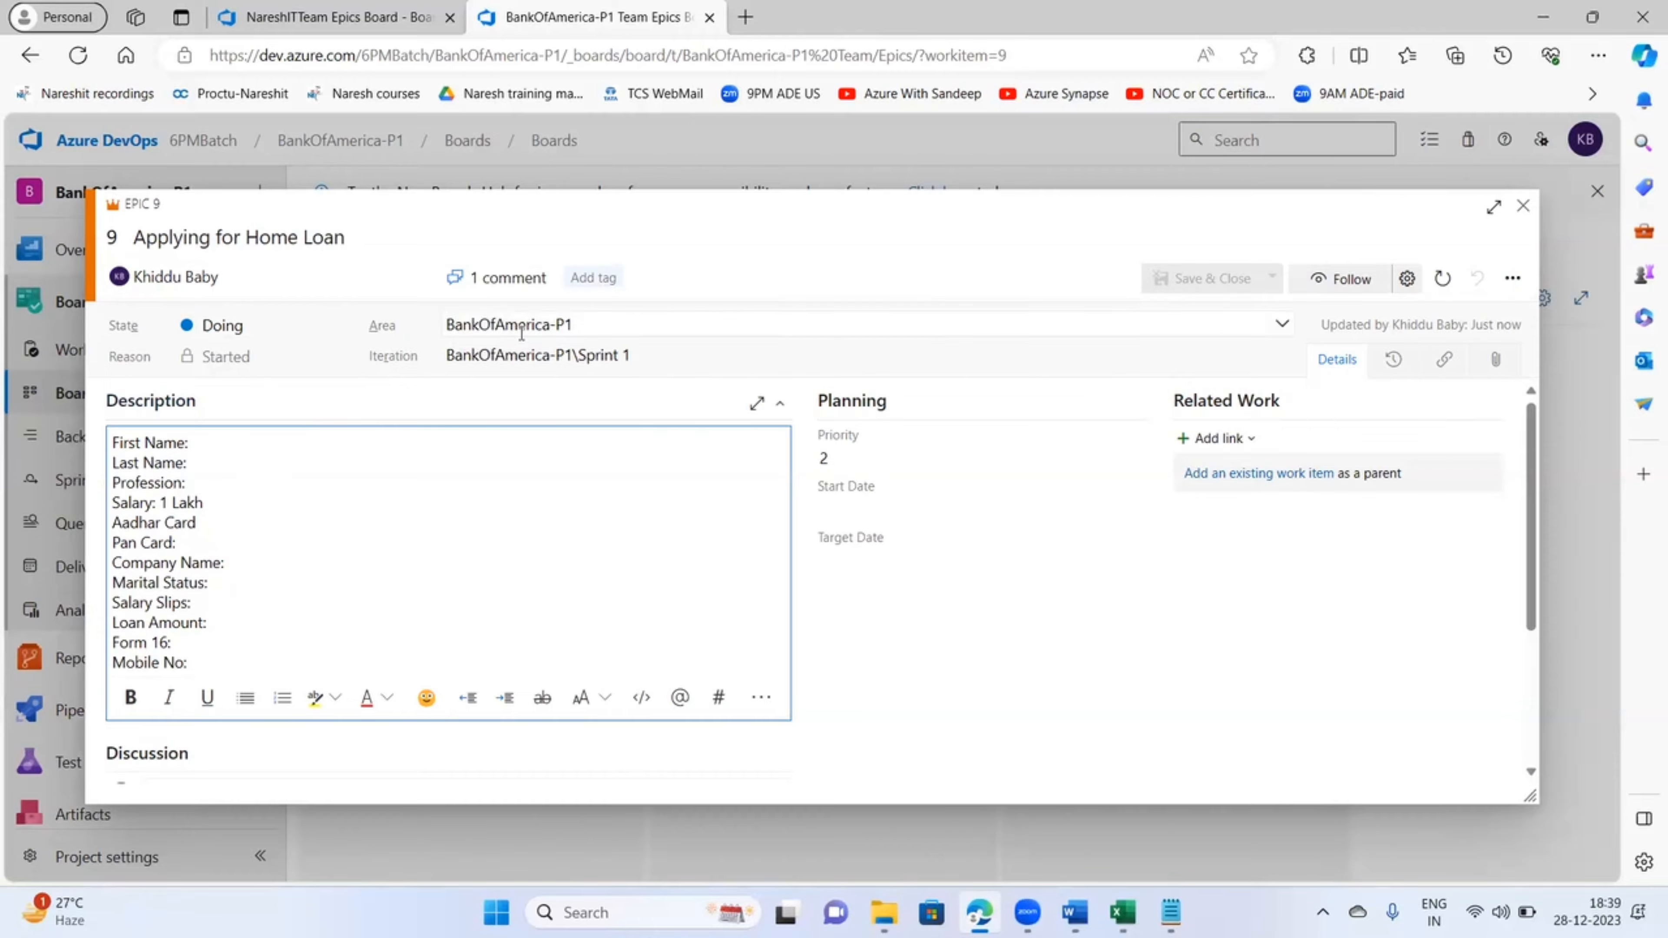
{"action": "left_click", "coordinate": [578, 324]}
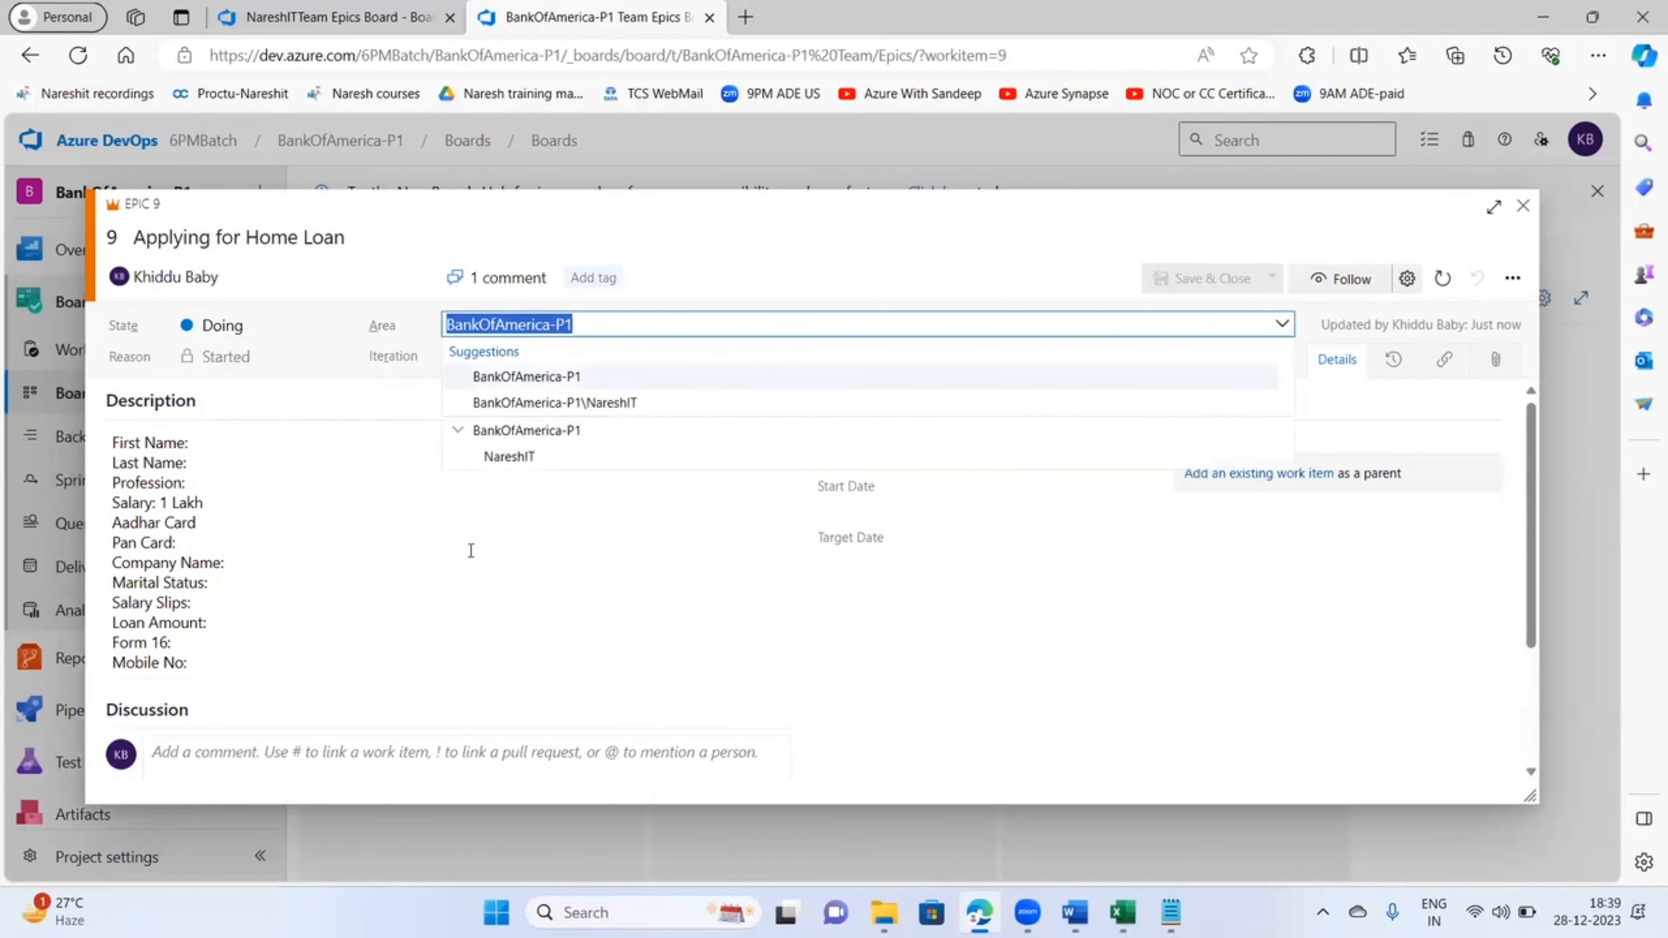
{"action": "left_click", "coordinate": [499, 591]}
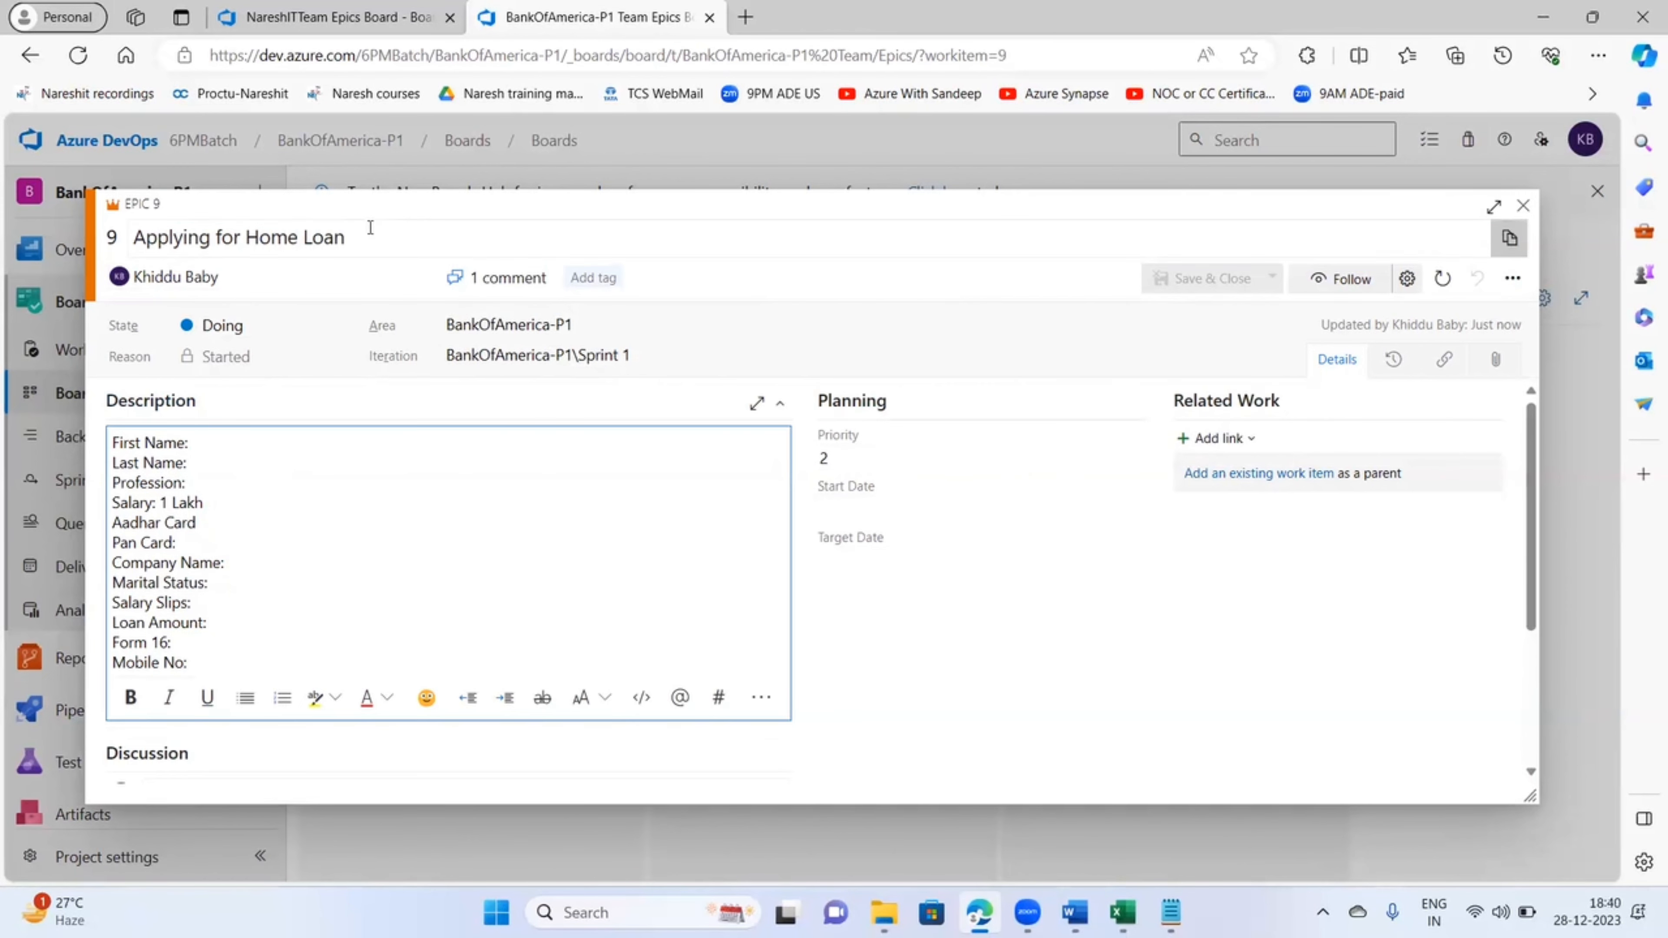
{"action": "left_click_drag", "start_coordinate": [368, 236], "coordinate": [130, 238]}
{"action": "left_click", "coordinate": [684, 506]}
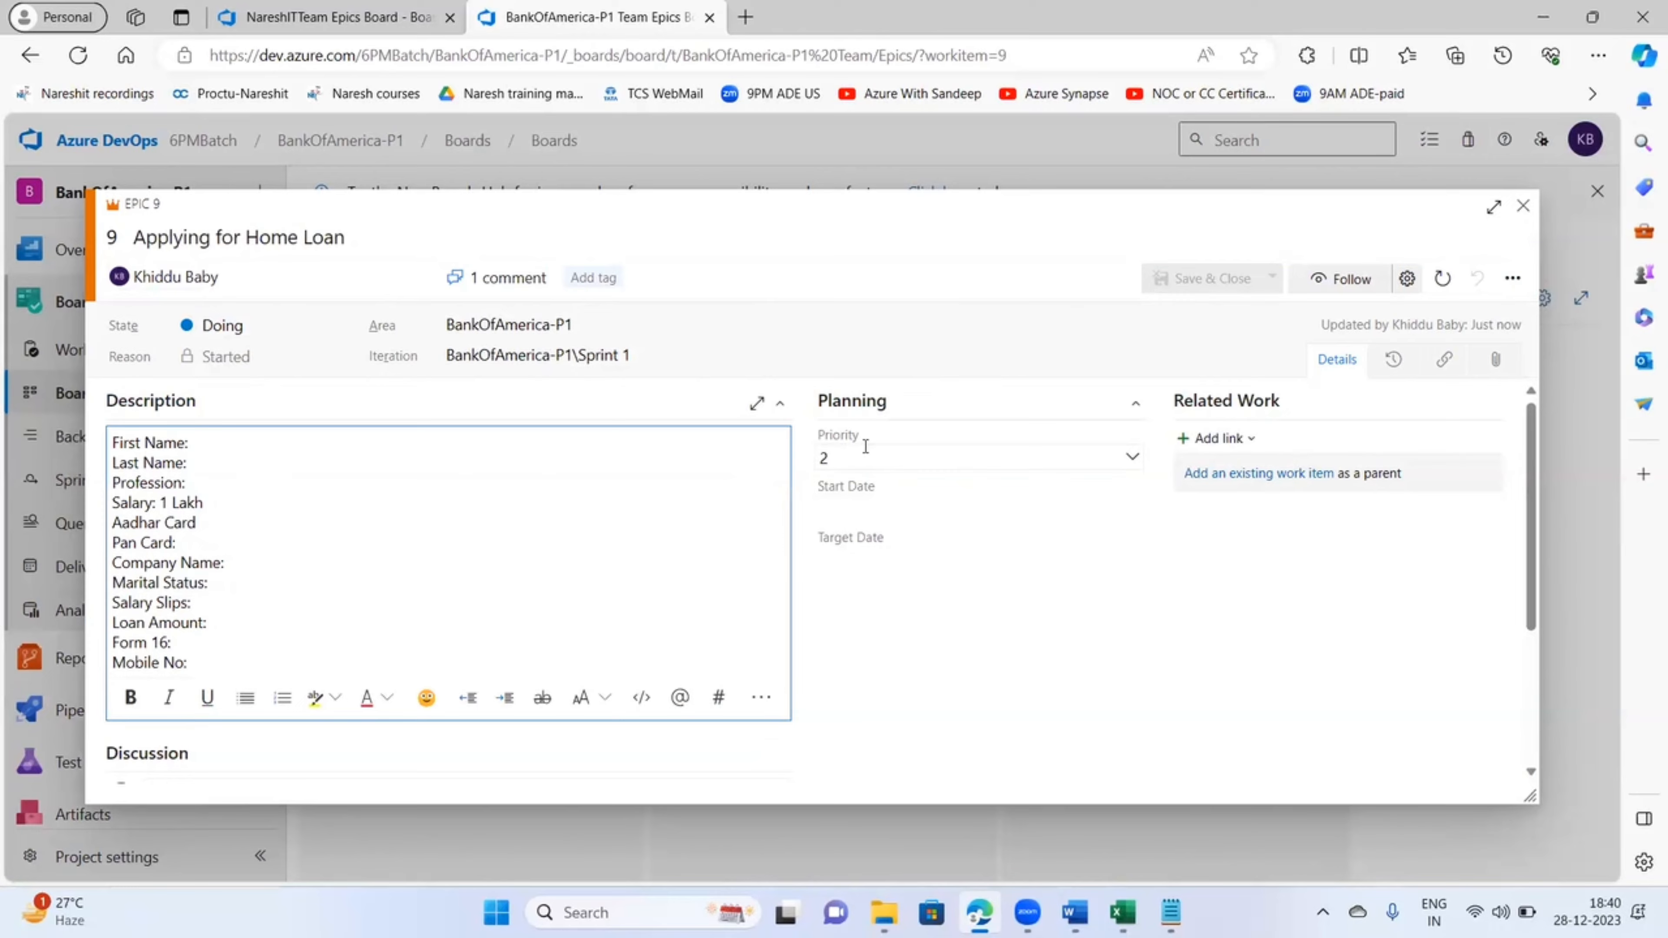
{"action": "left_click_drag", "start_coordinate": [368, 238], "coordinate": [99, 246]}
{"action": "left_click", "coordinate": [393, 542]}
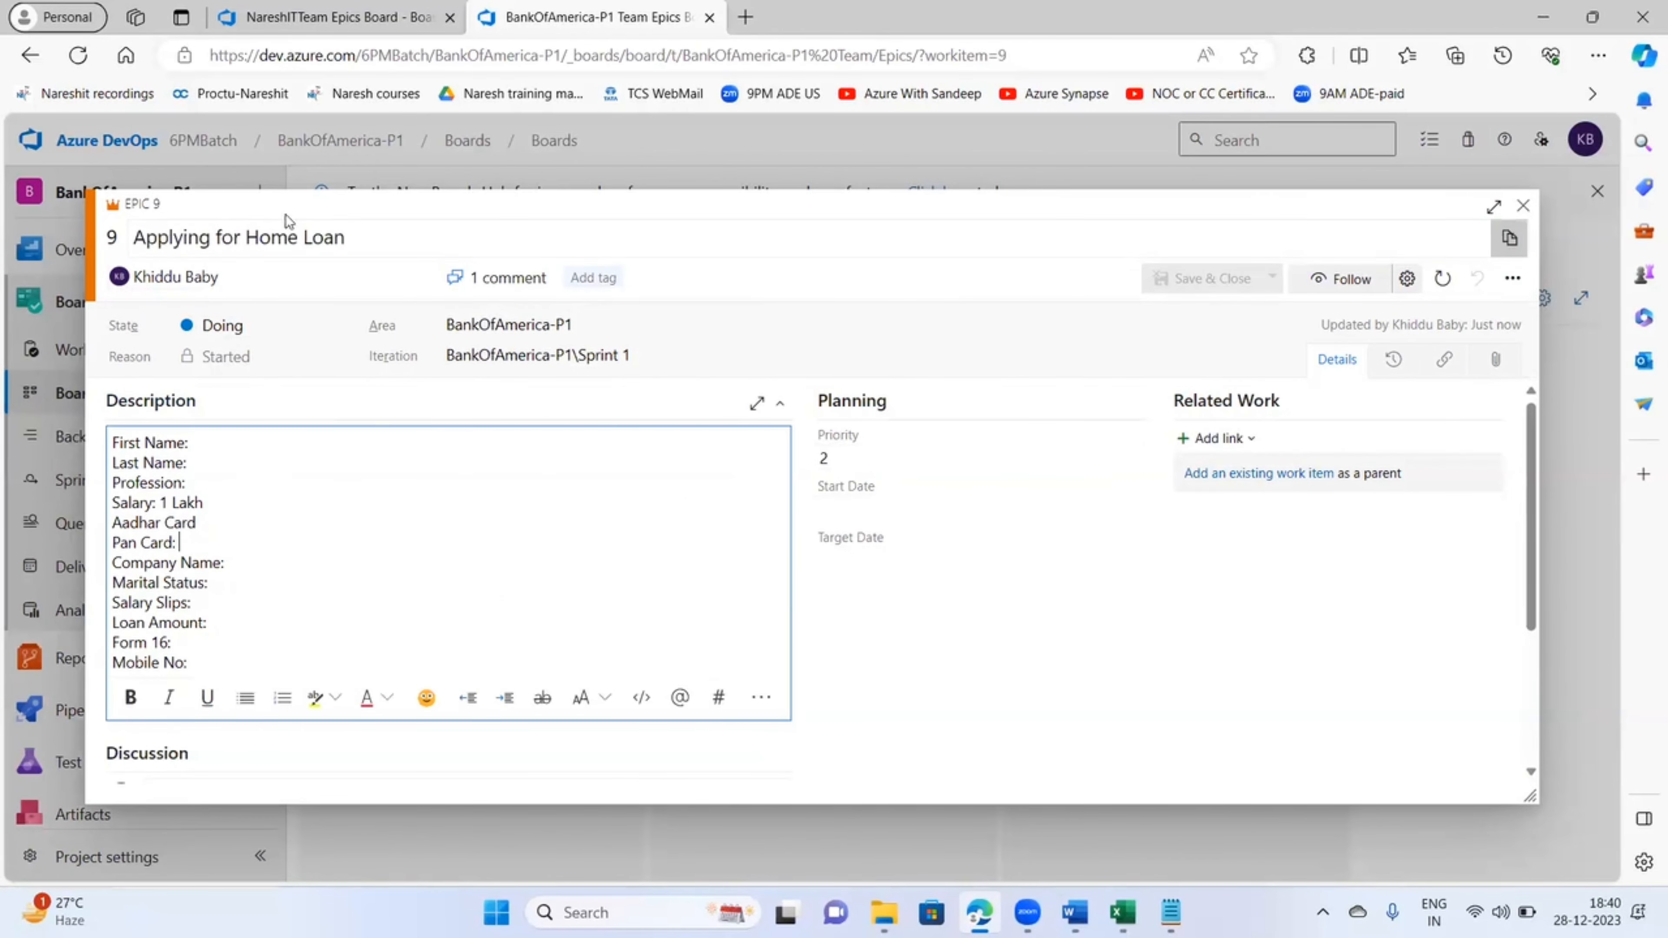
{"action": "triple_click", "coordinate": [358, 240]}
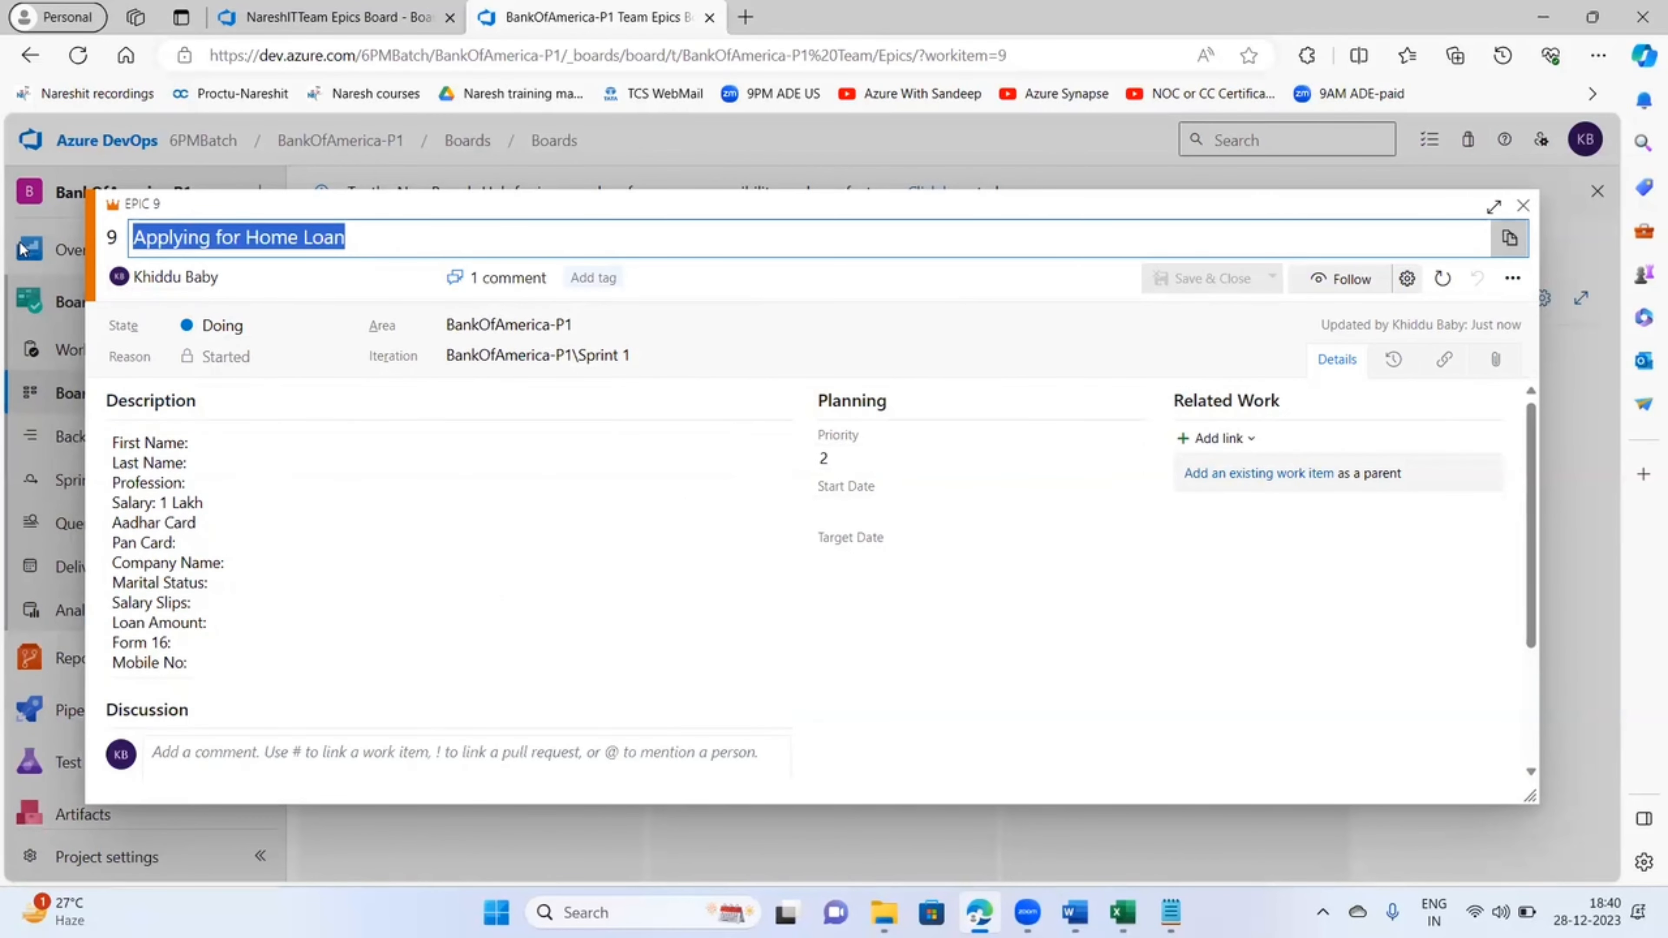
{"action": "left_click", "coordinate": [881, 457]}
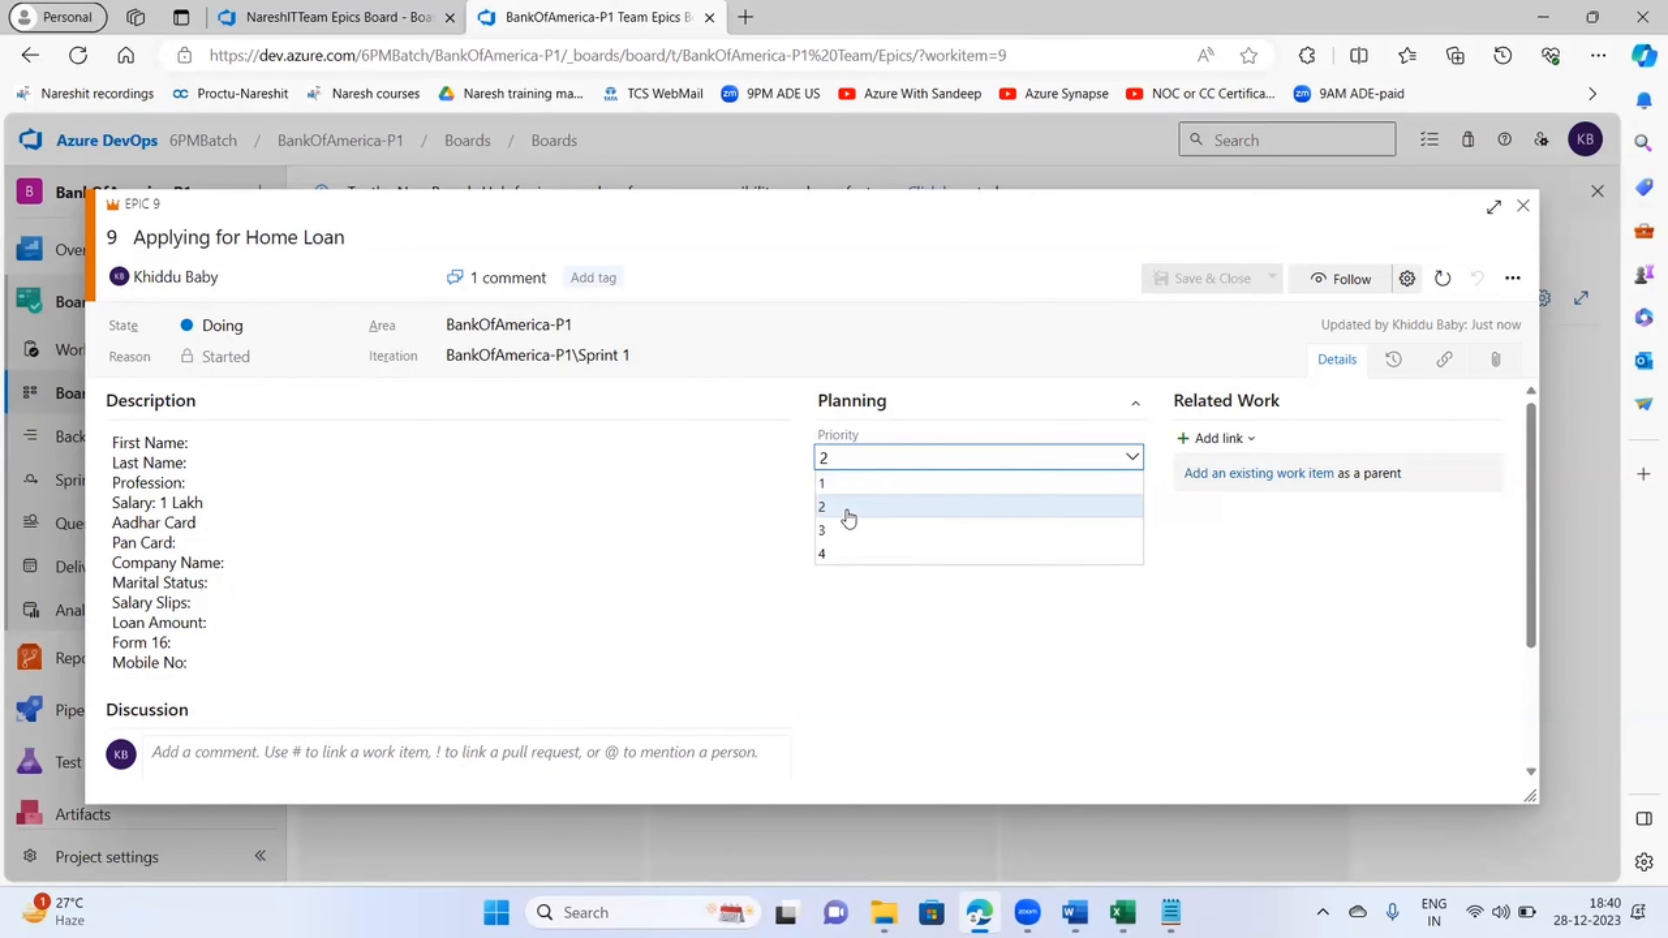
{"action": "left_click", "coordinate": [682, 501]}
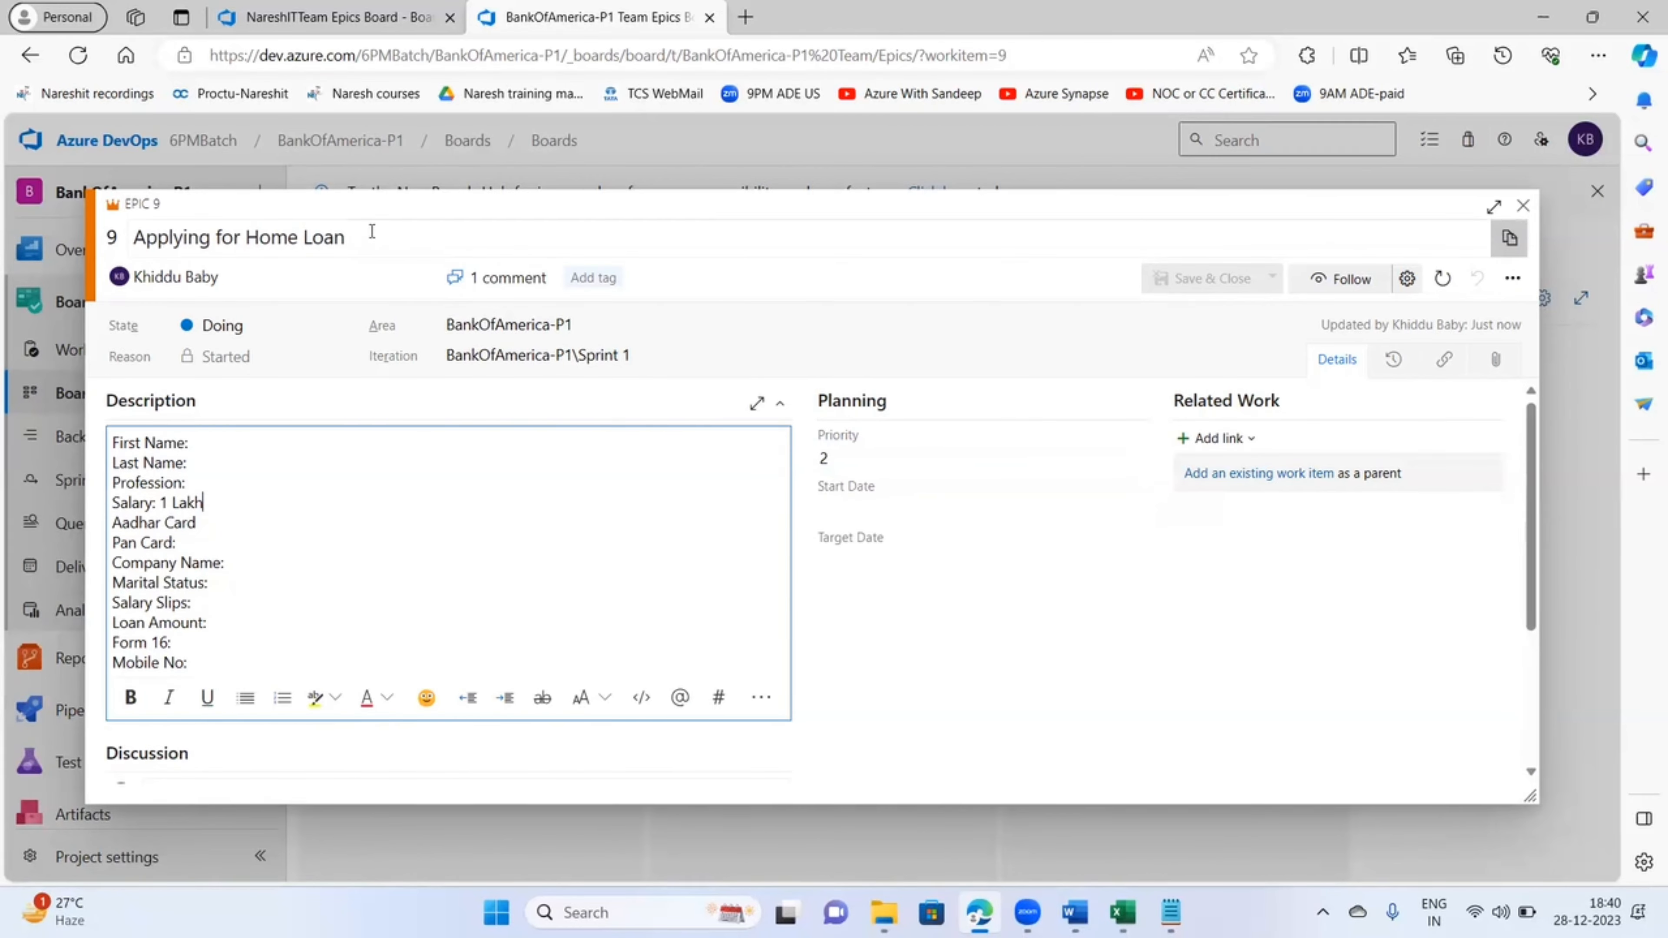
- Try the Priority values 1, 2, 3 and 4 on the epic in turn
{"action": "left_click", "coordinate": [833, 458]}
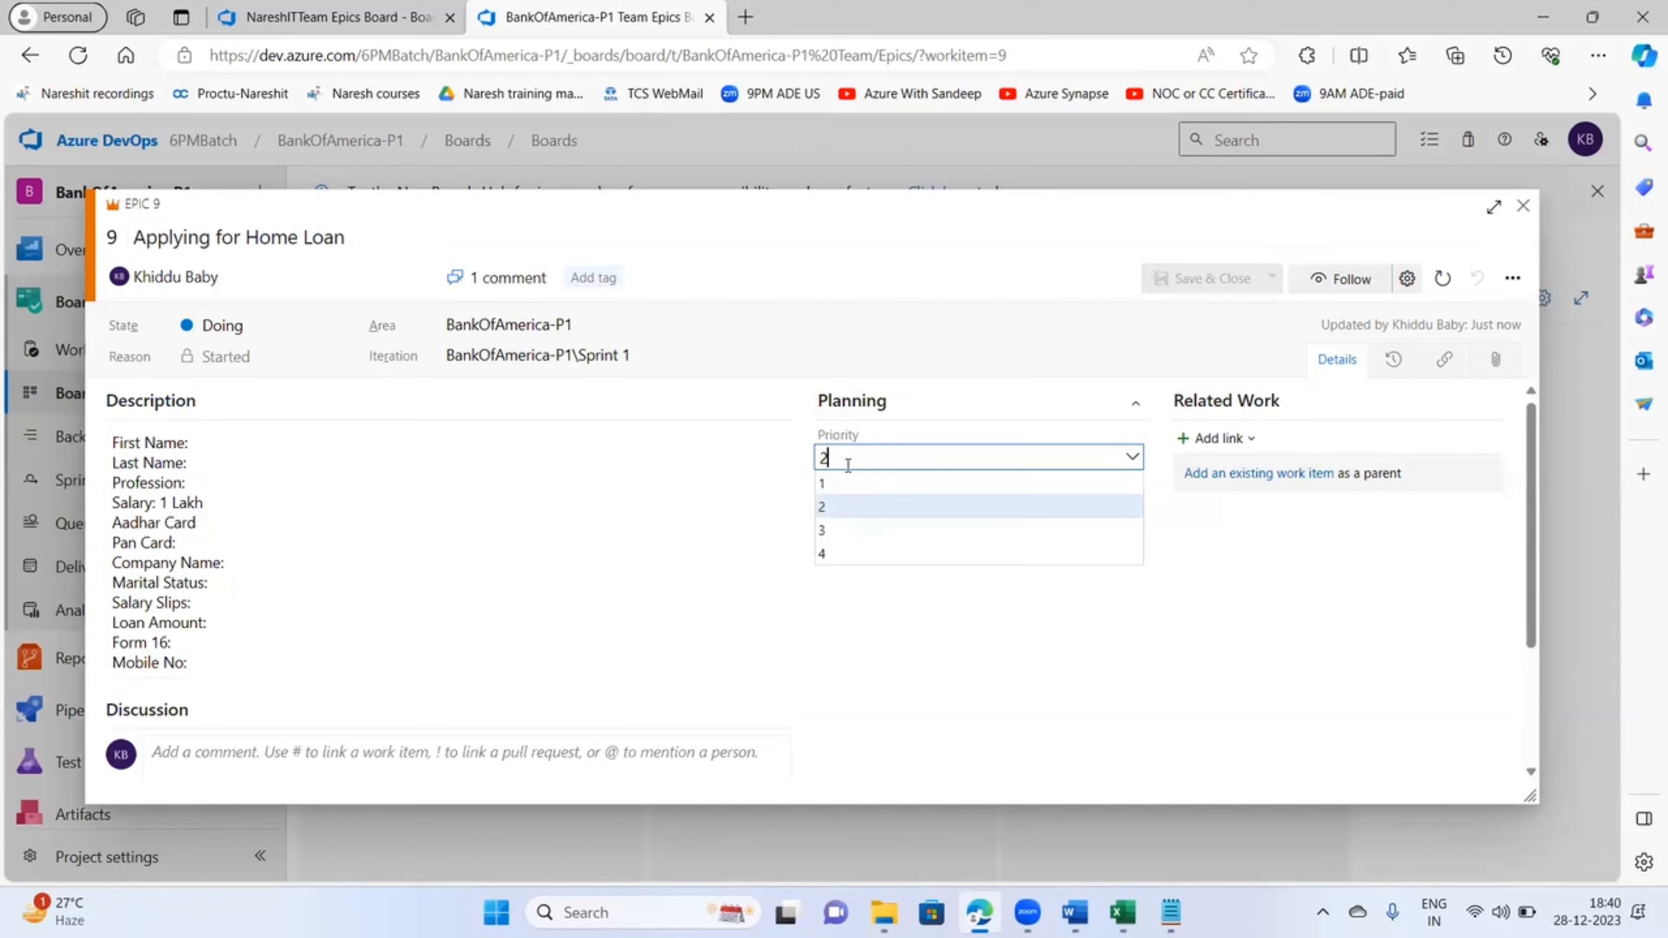
{"action": "left_click", "coordinate": [838, 488]}
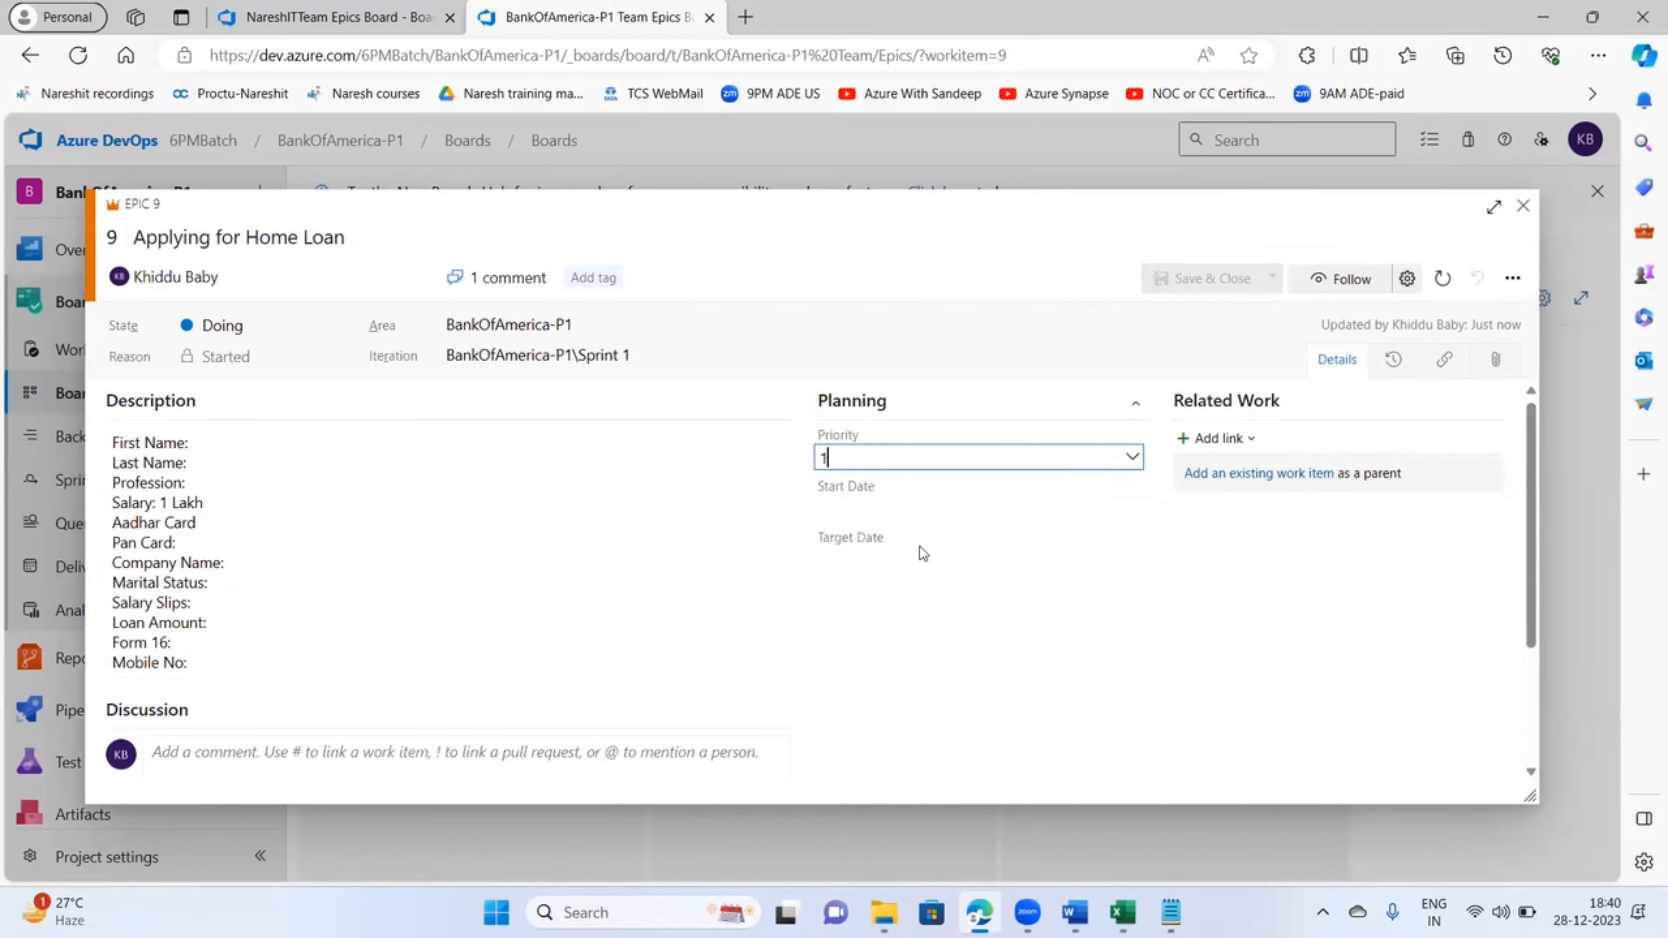
{"action": "left_click", "coordinate": [857, 459]}
{"action": "left_click", "coordinate": [844, 505]}
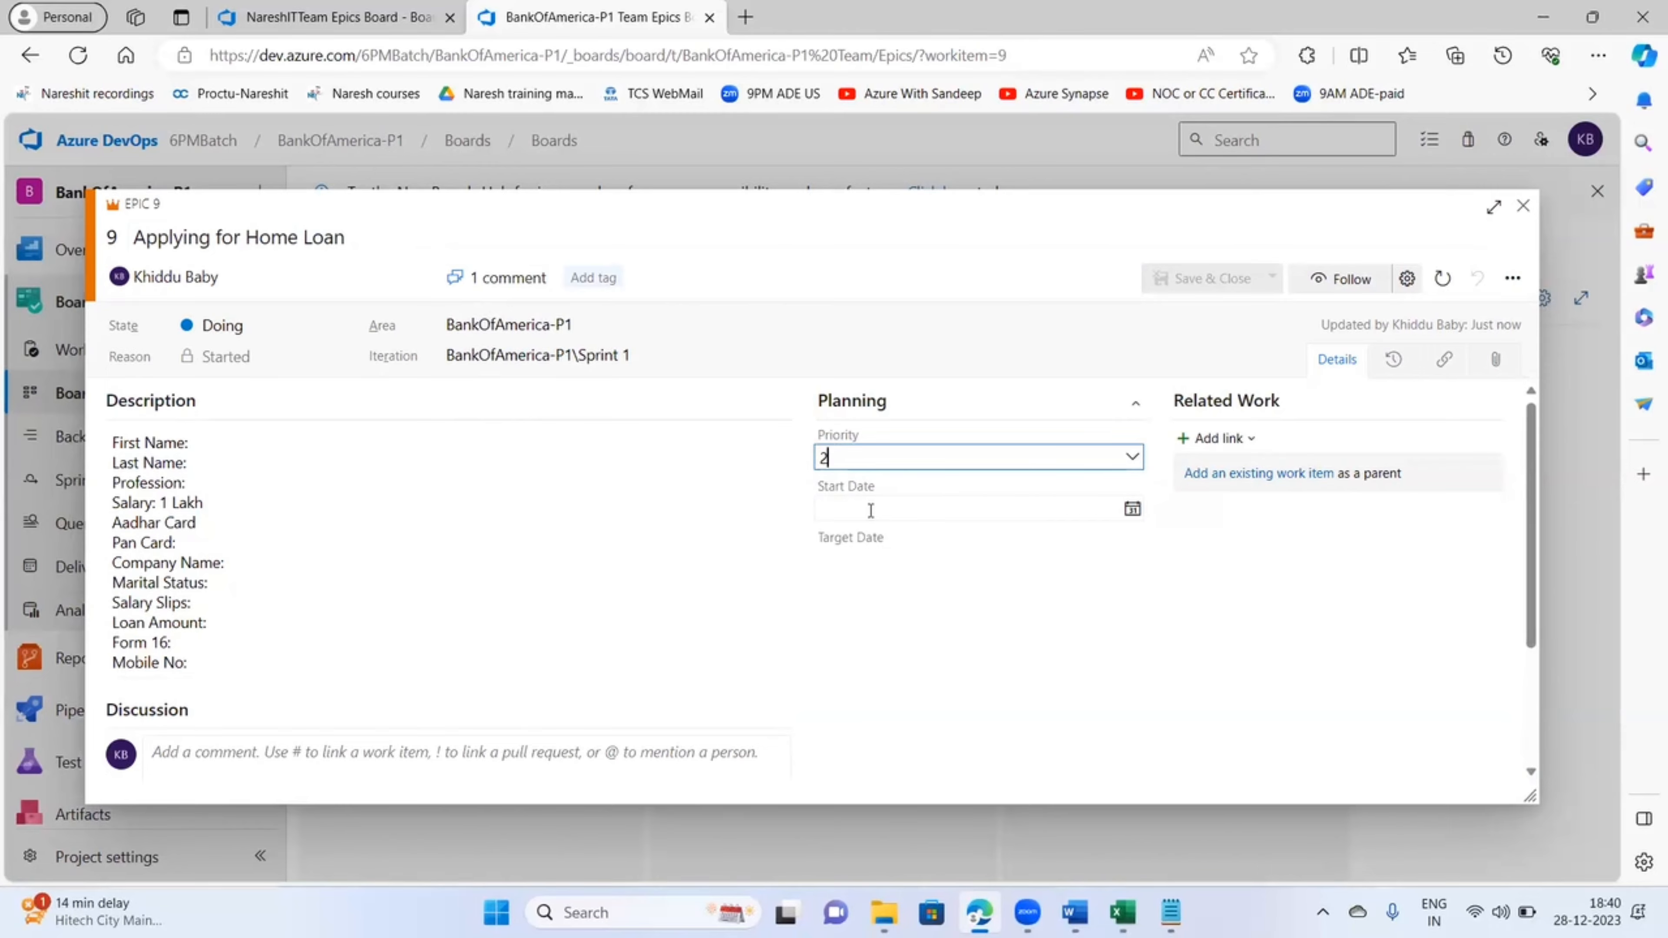
{"action": "left_click", "coordinate": [870, 457]}
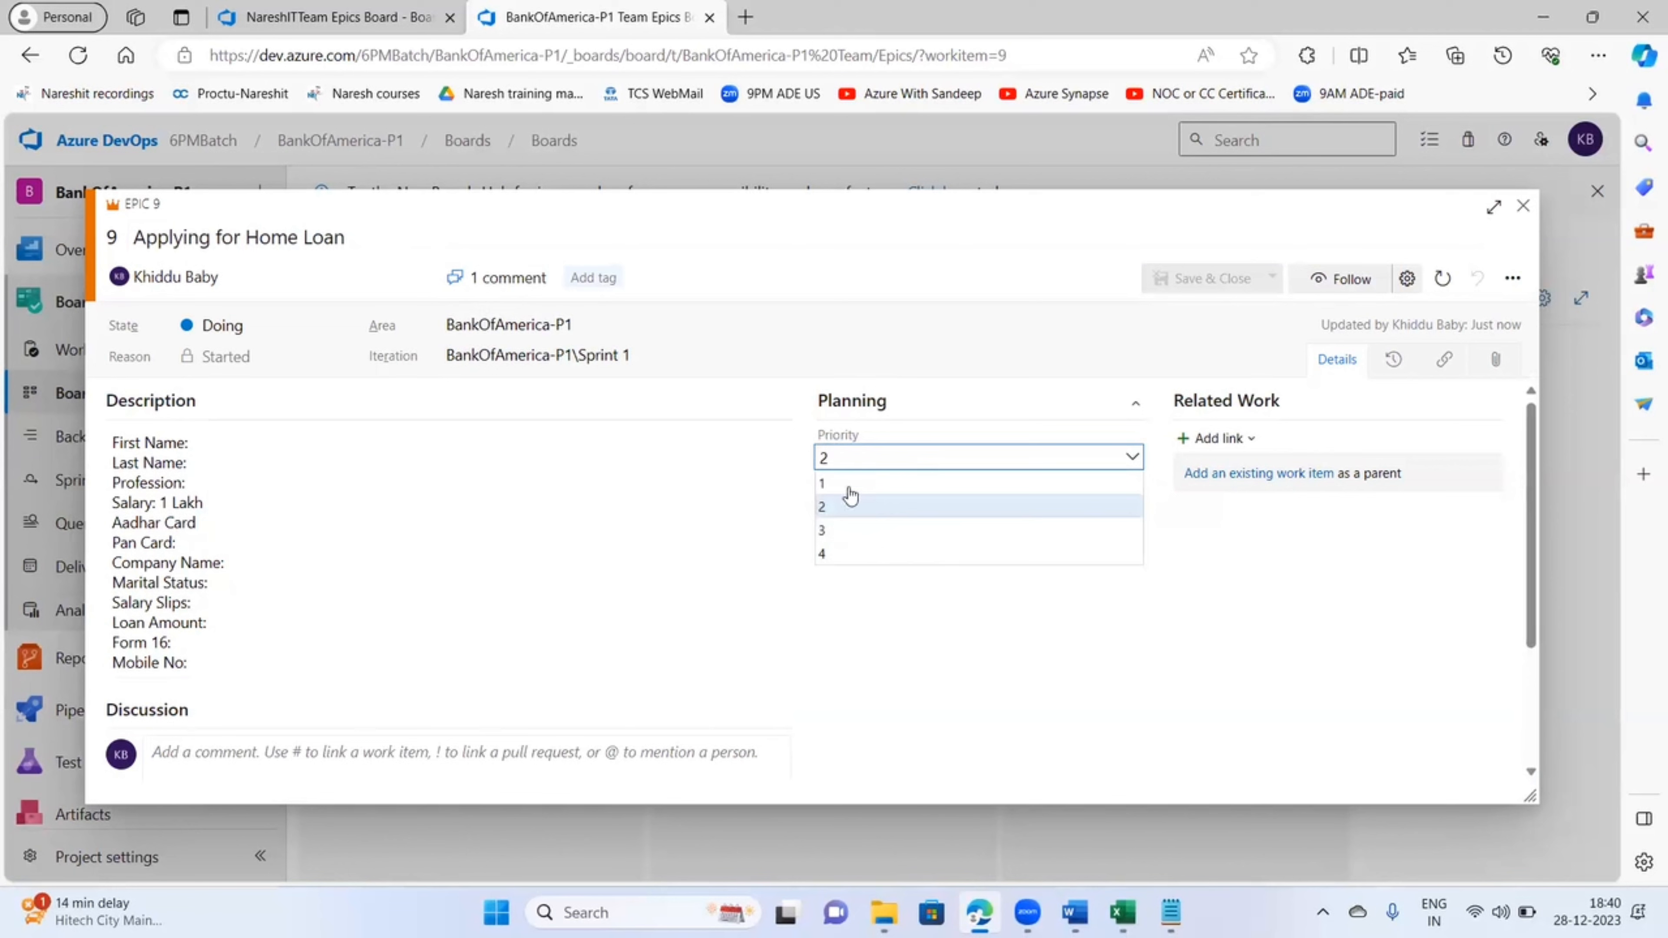
{"action": "left_click", "coordinate": [831, 532]}
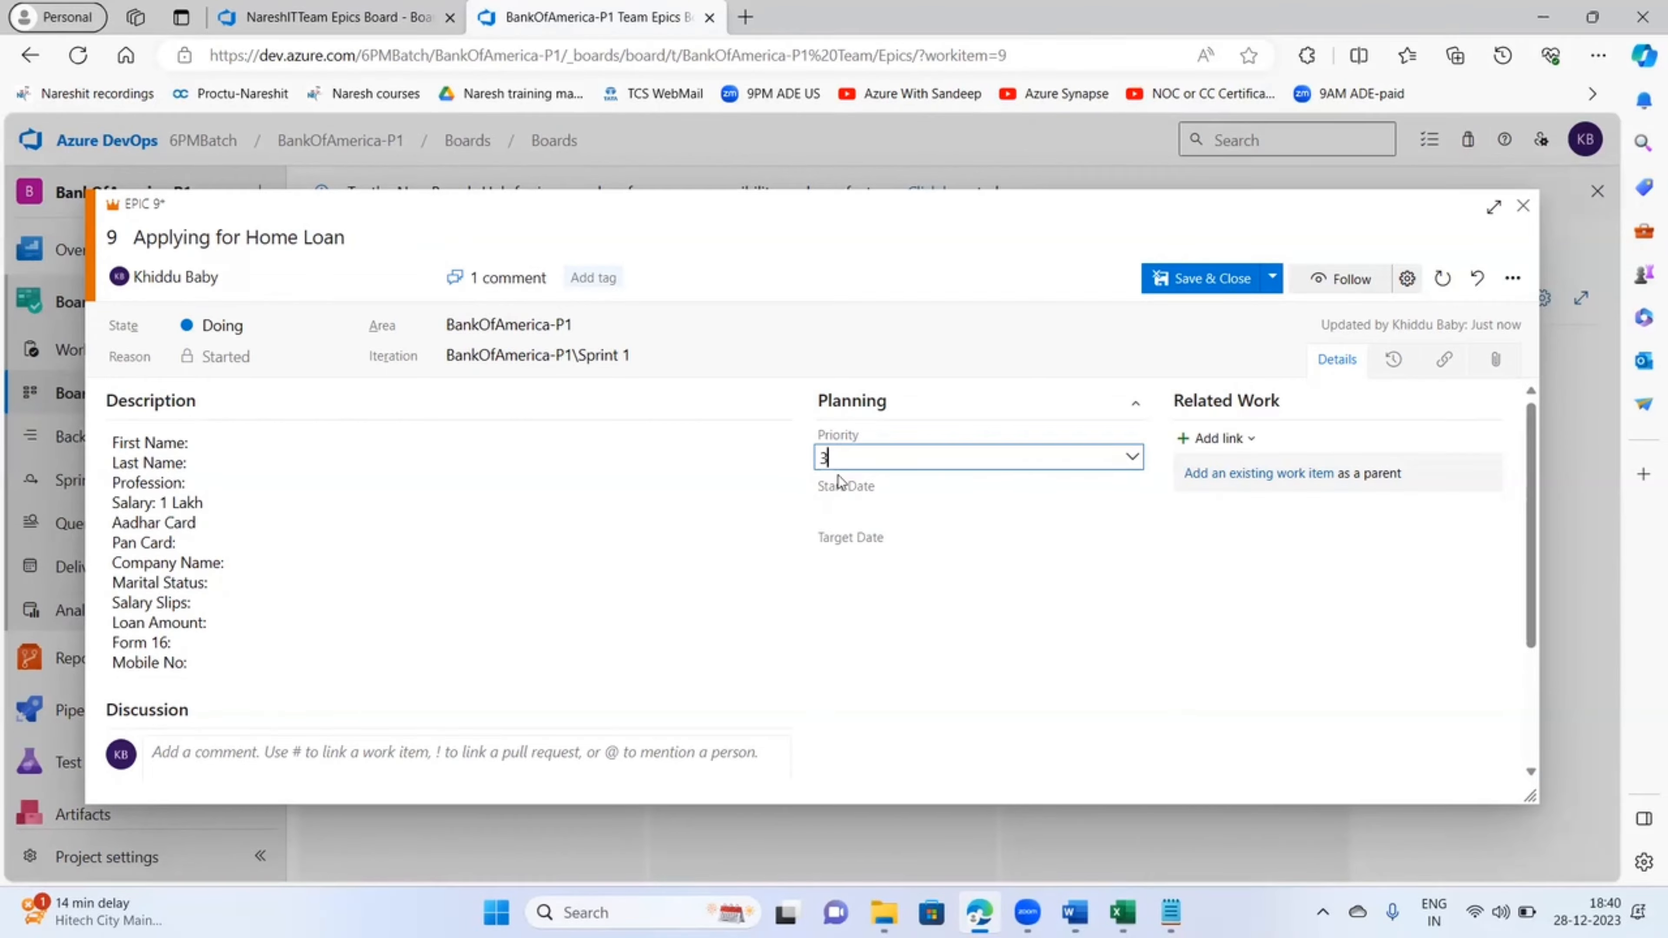
{"action": "left_click", "coordinate": [851, 460]}
{"action": "left_click", "coordinate": [843, 557]}
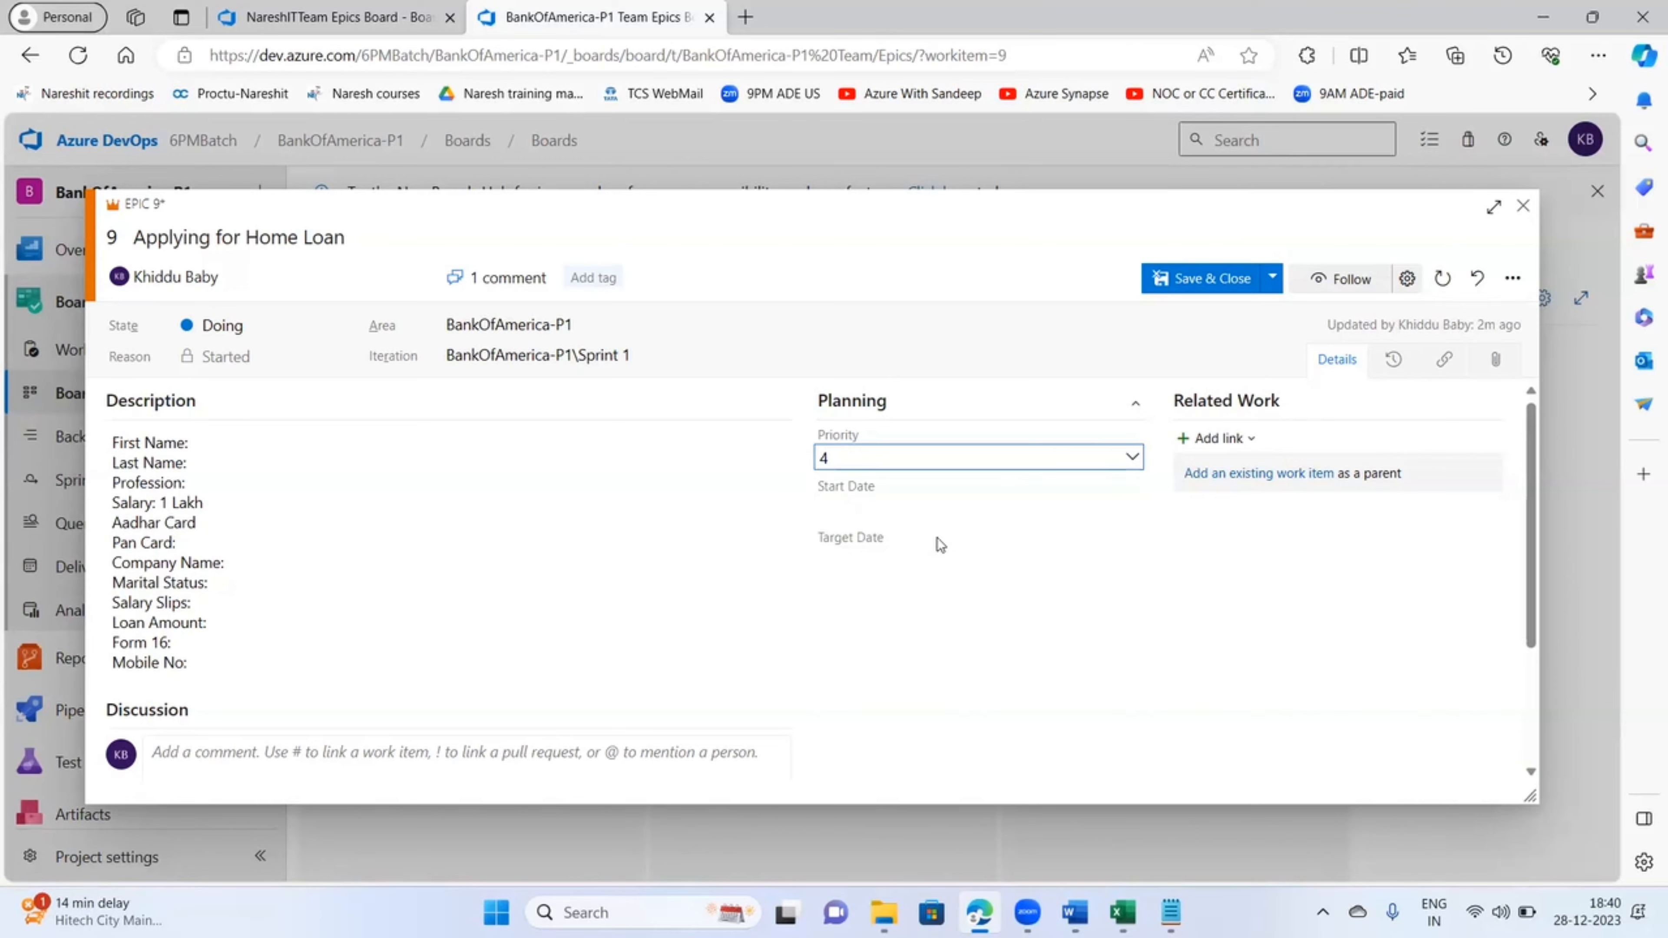
- Set the Priority of the "Applying for Home Loan" epic to 1
{"action": "left_click", "coordinate": [878, 461]}
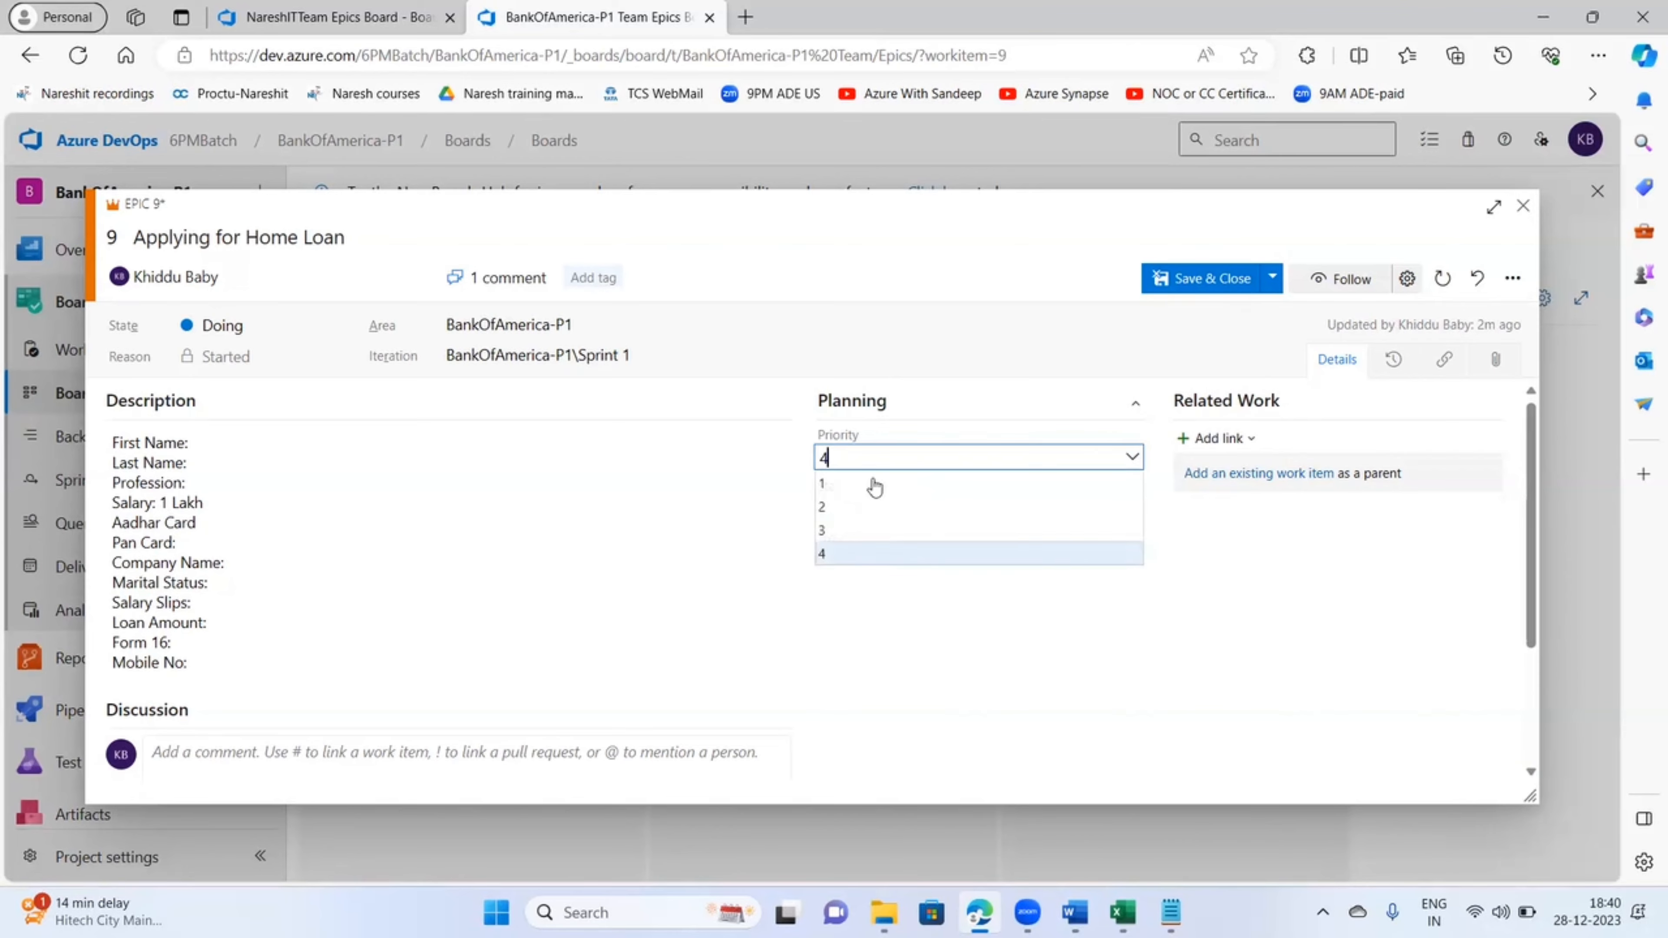
{"action": "left_click", "coordinate": [834, 480]}
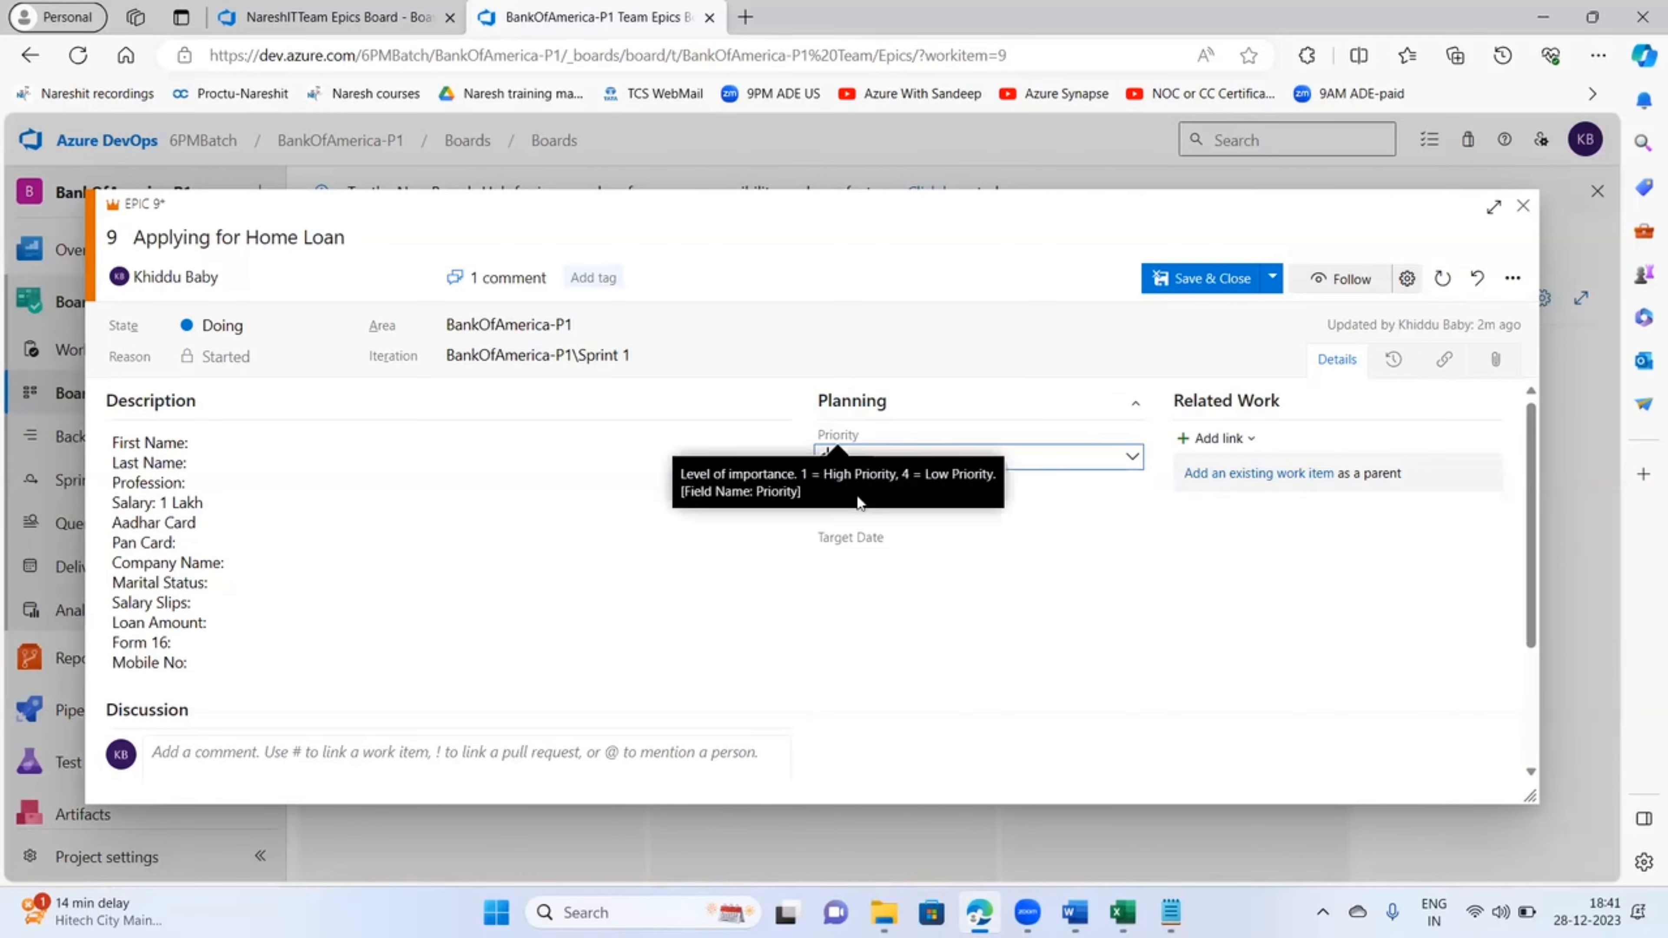
{"action": "left_click", "coordinate": [350, 237]}
{"action": "left_click_drag", "start_coordinate": [350, 237], "coordinate": [125, 242]}
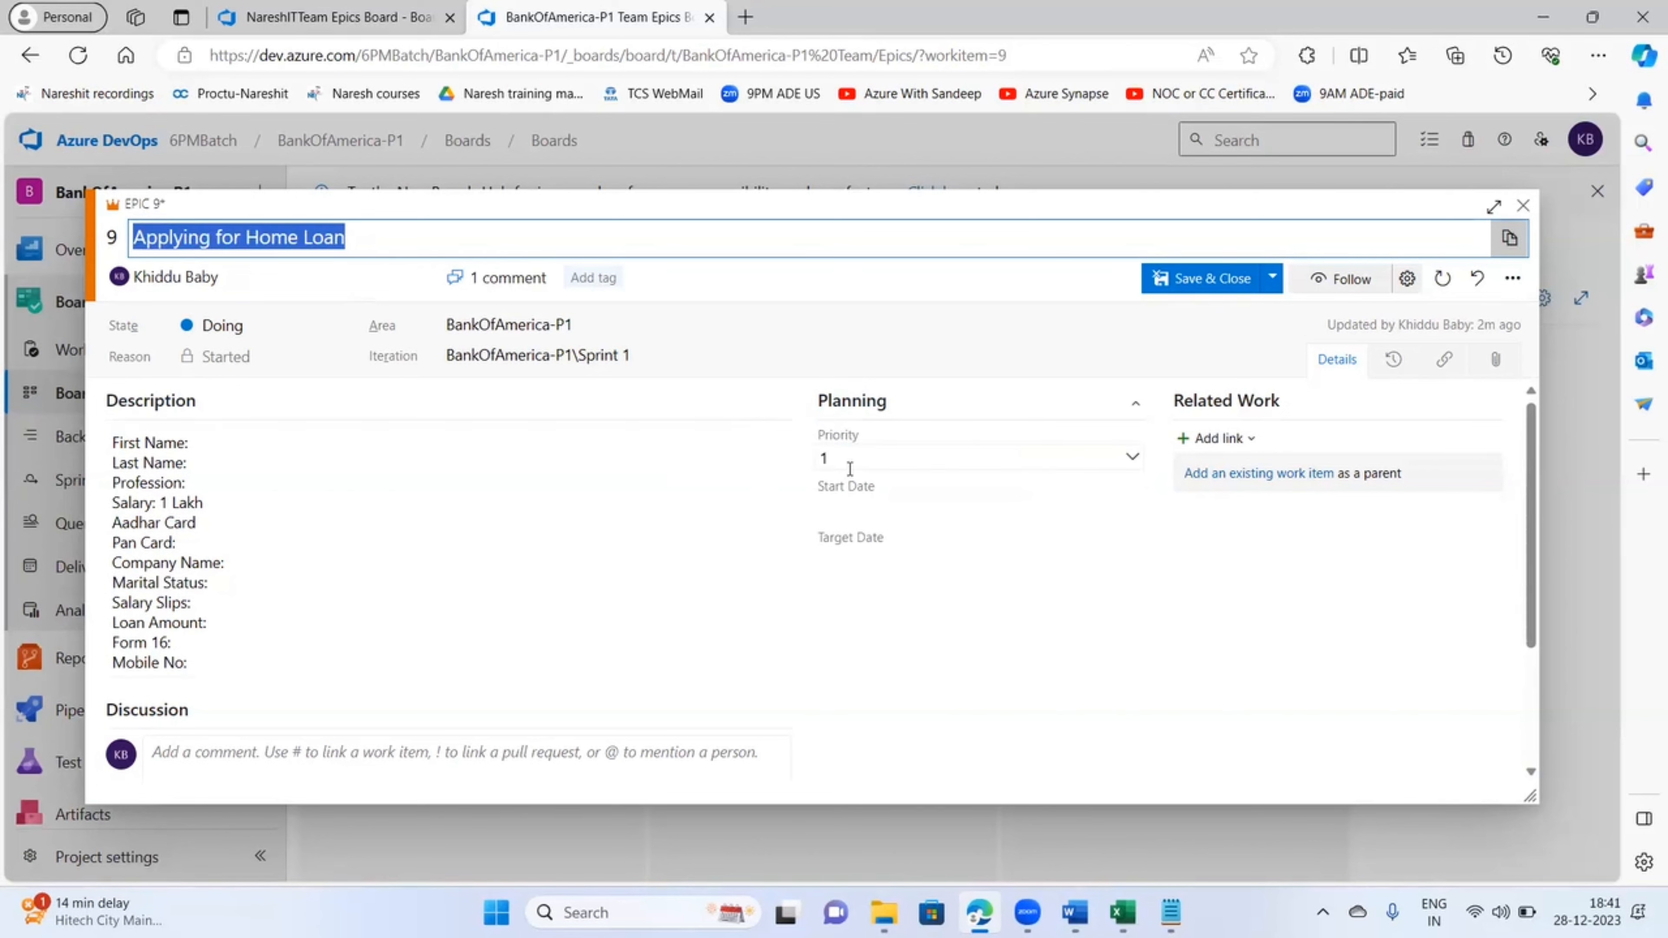
- Set the epic's Start Date to 1/1/2024
{"action": "left_click", "coordinate": [842, 510]}
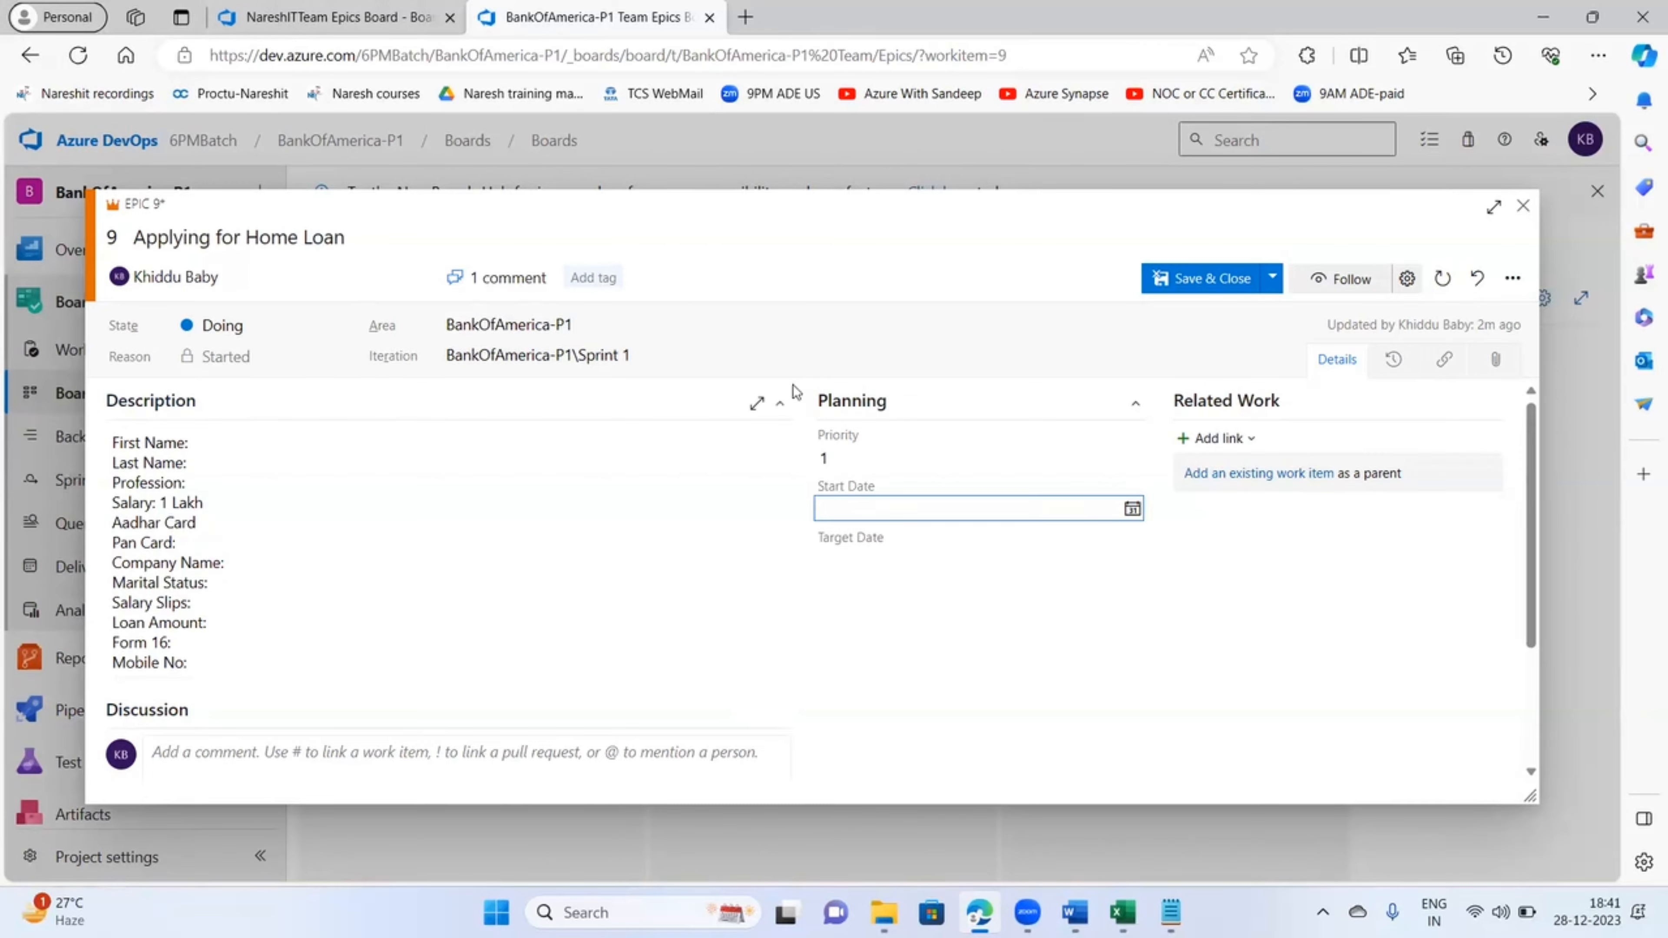
{"action": "left_click", "coordinate": [1131, 508]}
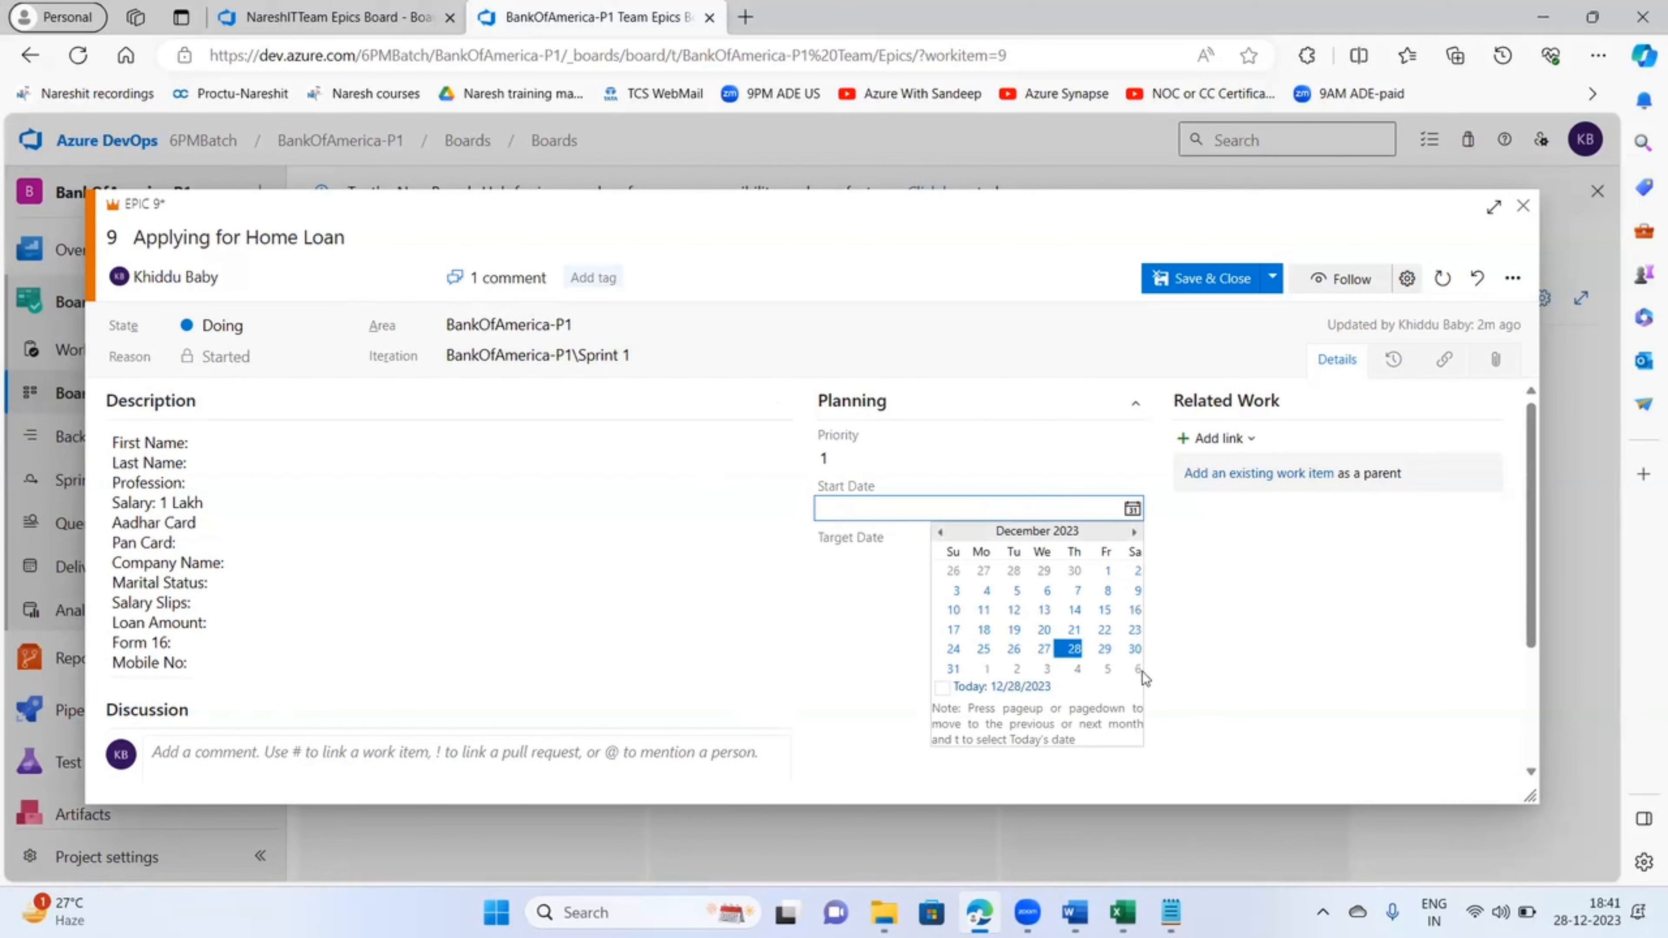
{"action": "left_click", "coordinate": [986, 670]}
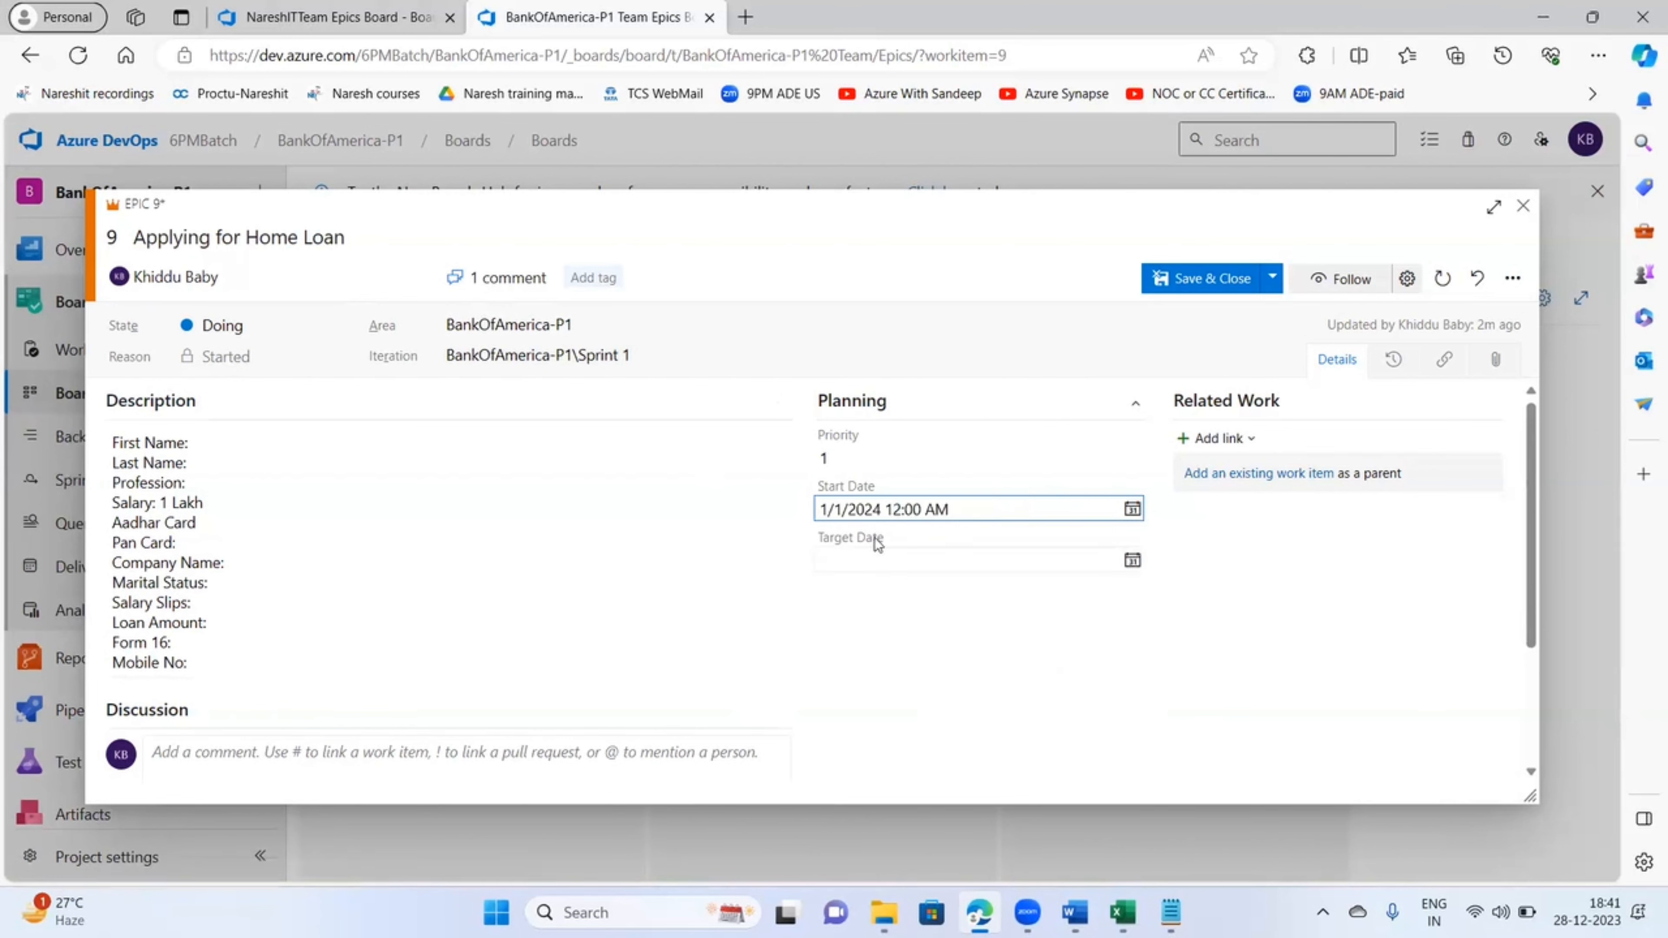
- Open the epic's Target Date for editing
{"action": "left_click", "coordinate": [887, 562]}
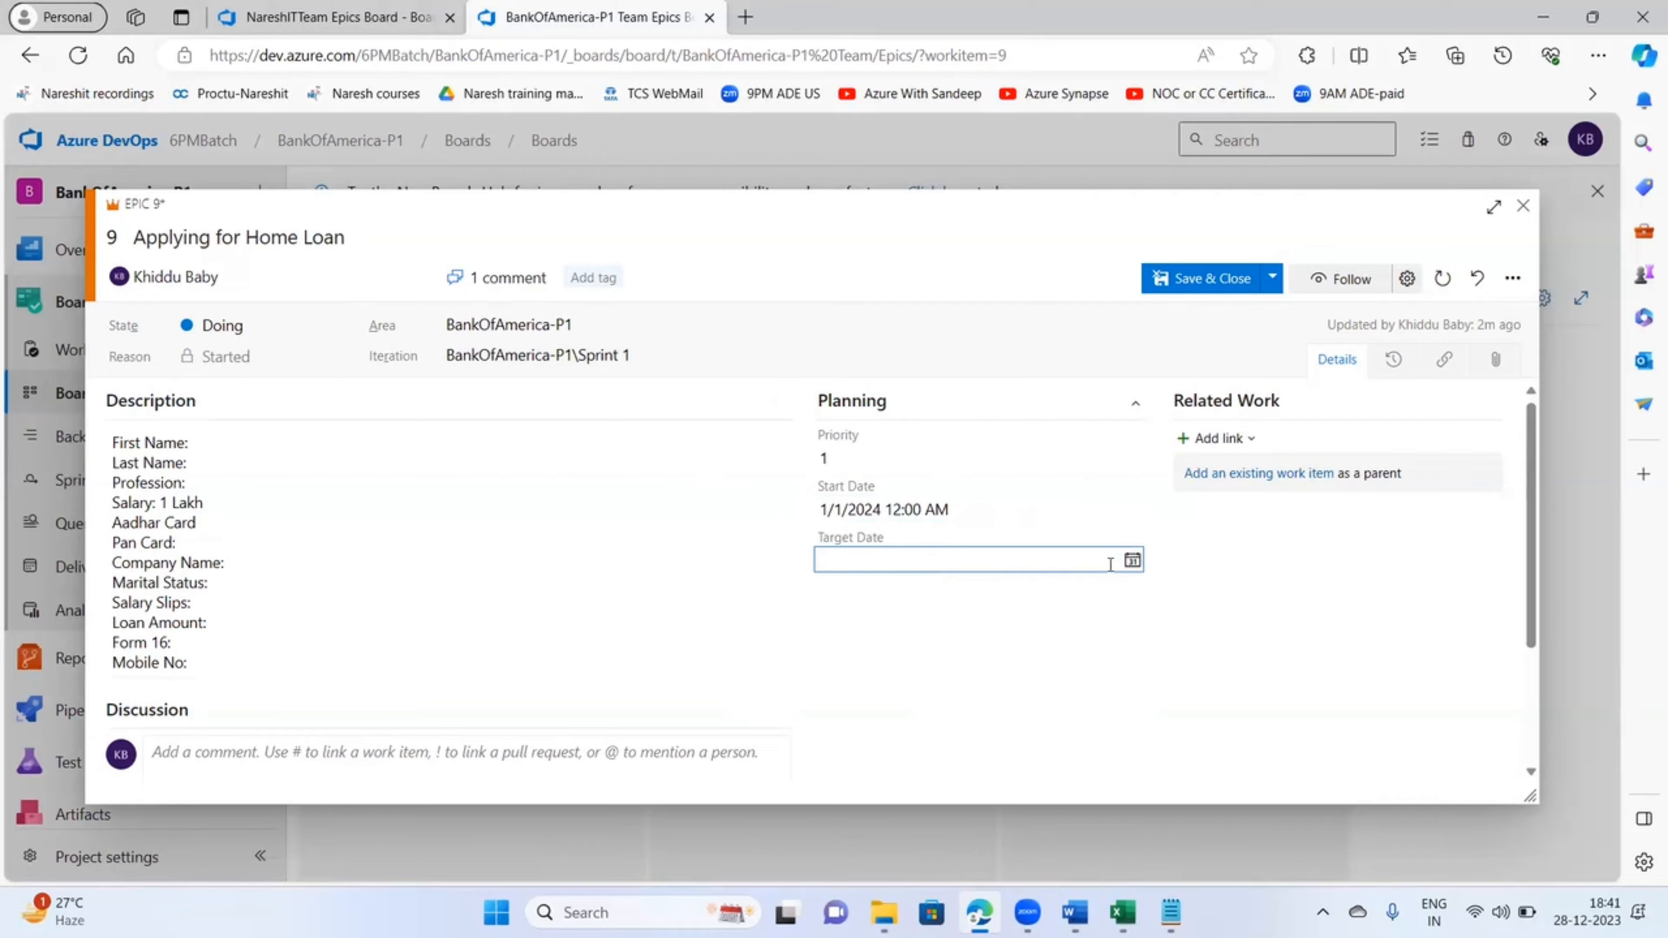
- Set the target date of the Applying for Home Loan epic to 1/5/2024
{"action": "left_click", "coordinate": [1132, 560]}
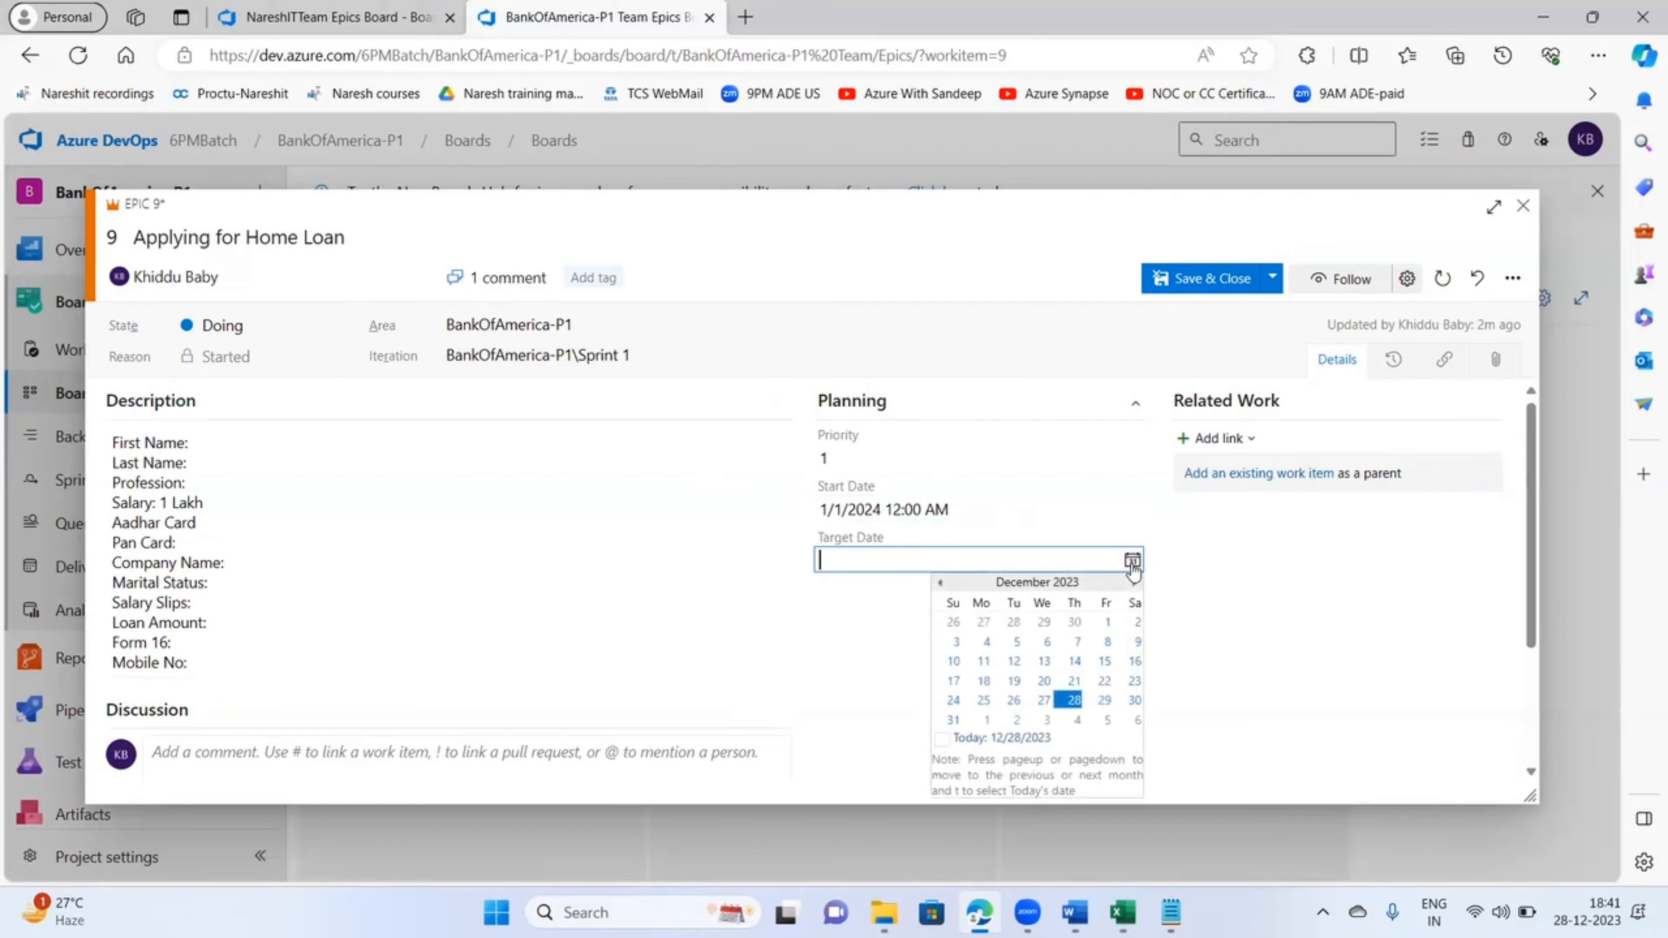
{"action": "left_click", "coordinate": [1108, 721]}
{"action": "left_click", "coordinate": [1327, 615]}
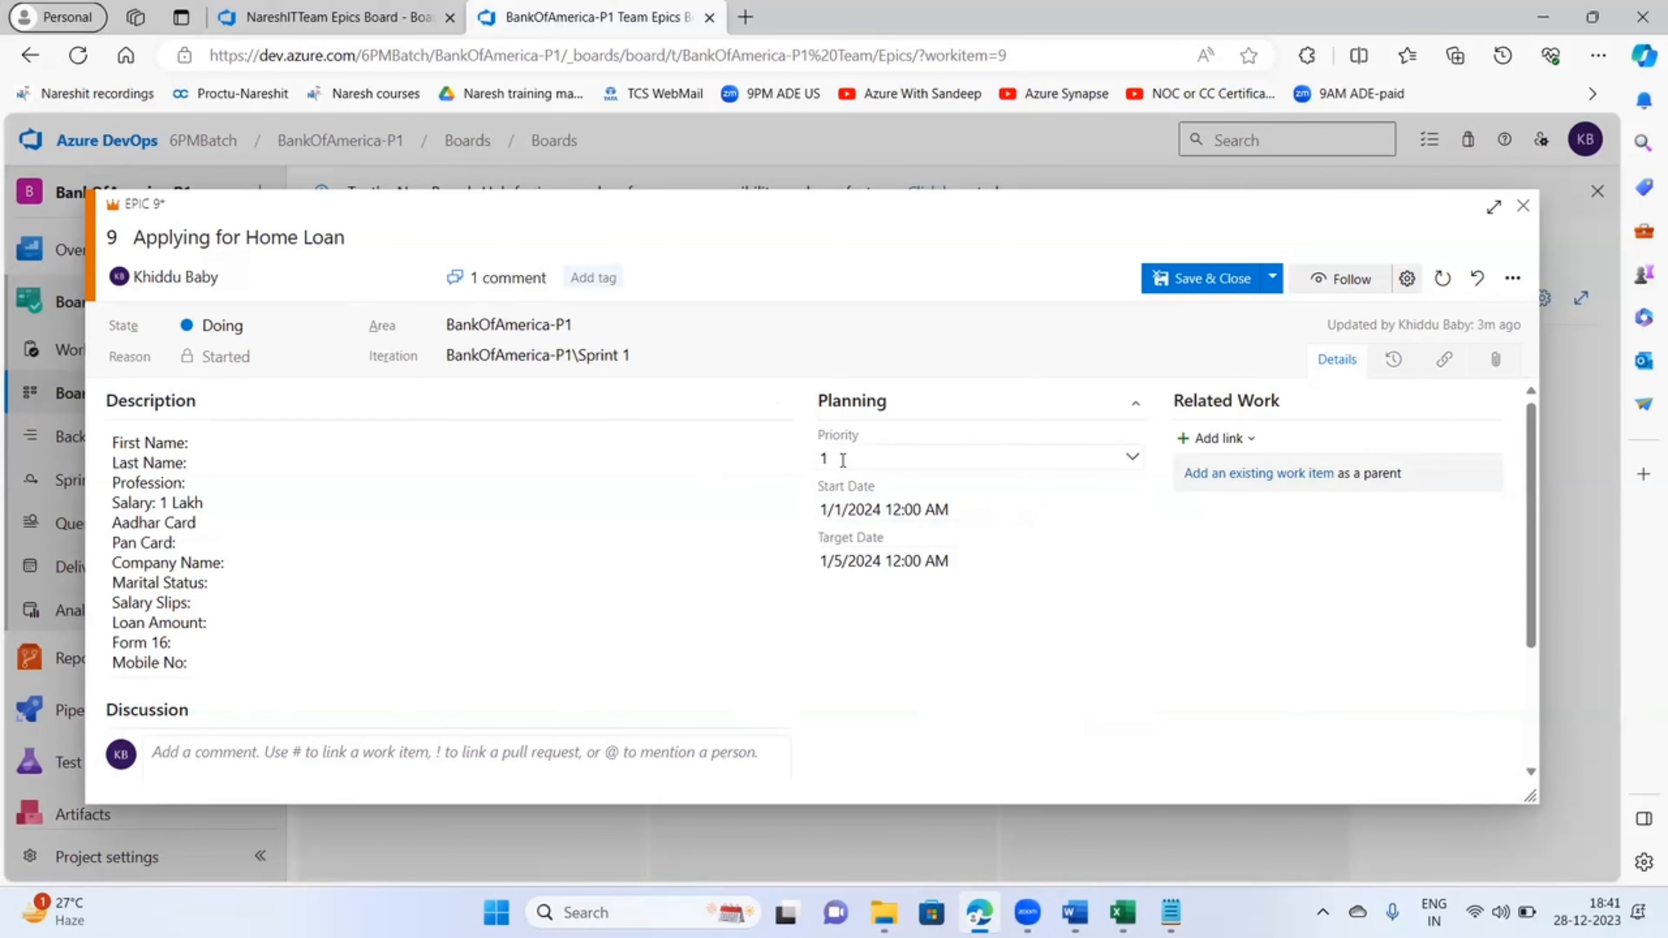
- Set the epic's priority to 3, and save and close the work item
{"action": "left_click", "coordinate": [1131, 459]}
{"action": "left_click", "coordinate": [874, 530]}
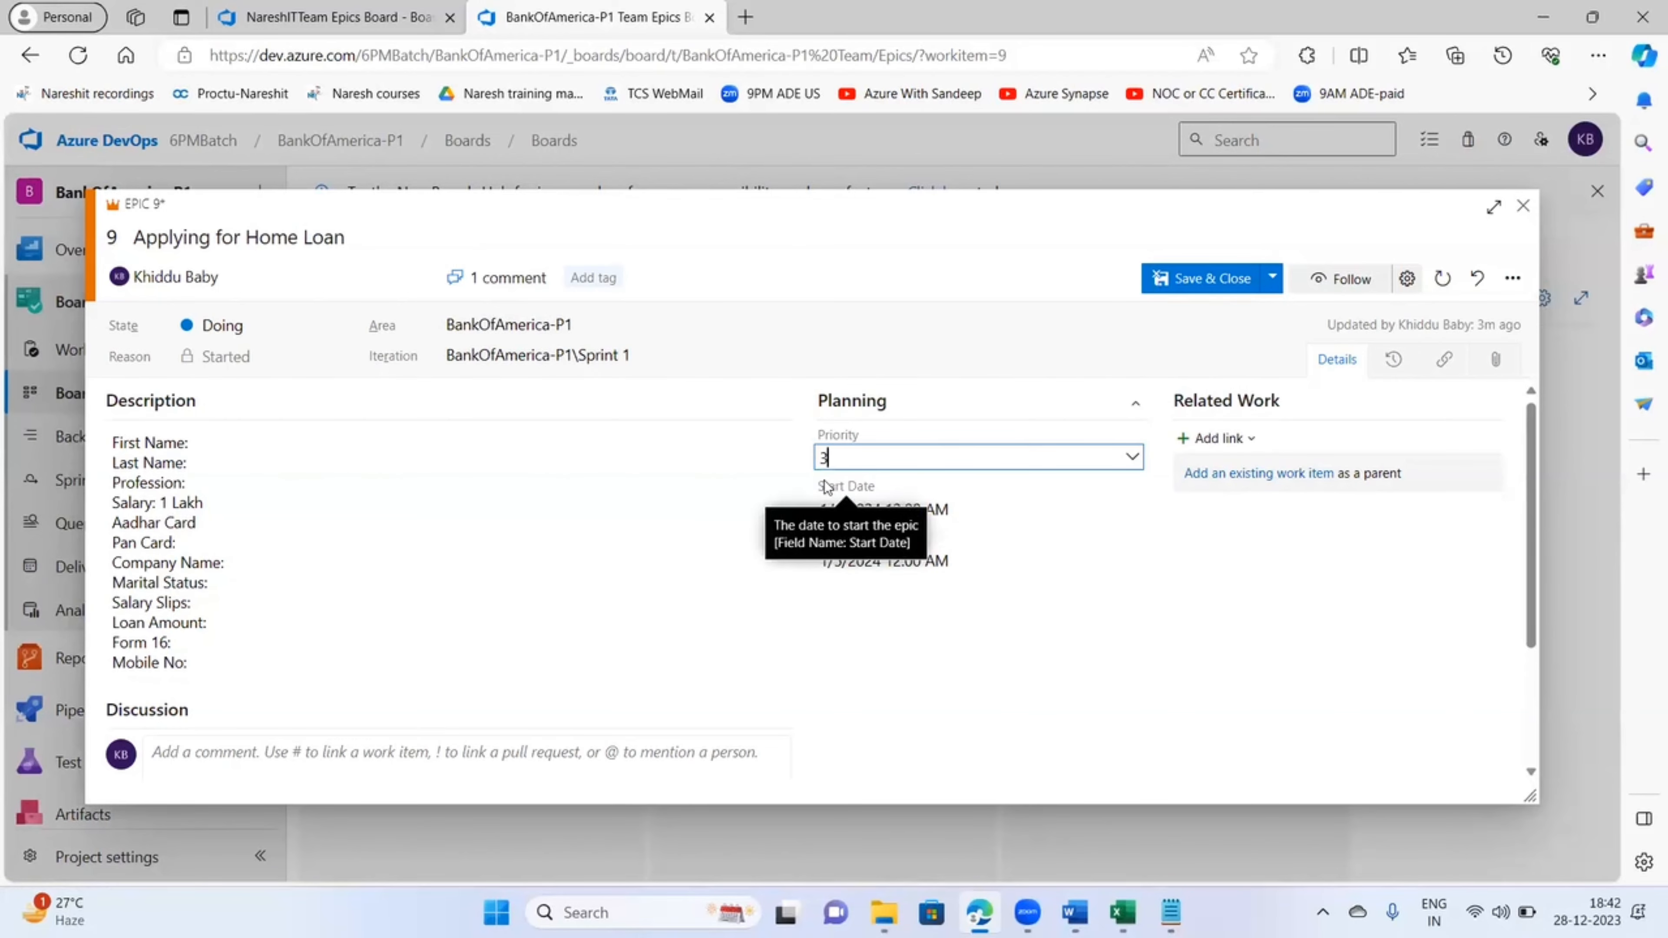
{"action": "left_click", "coordinate": [715, 497]}
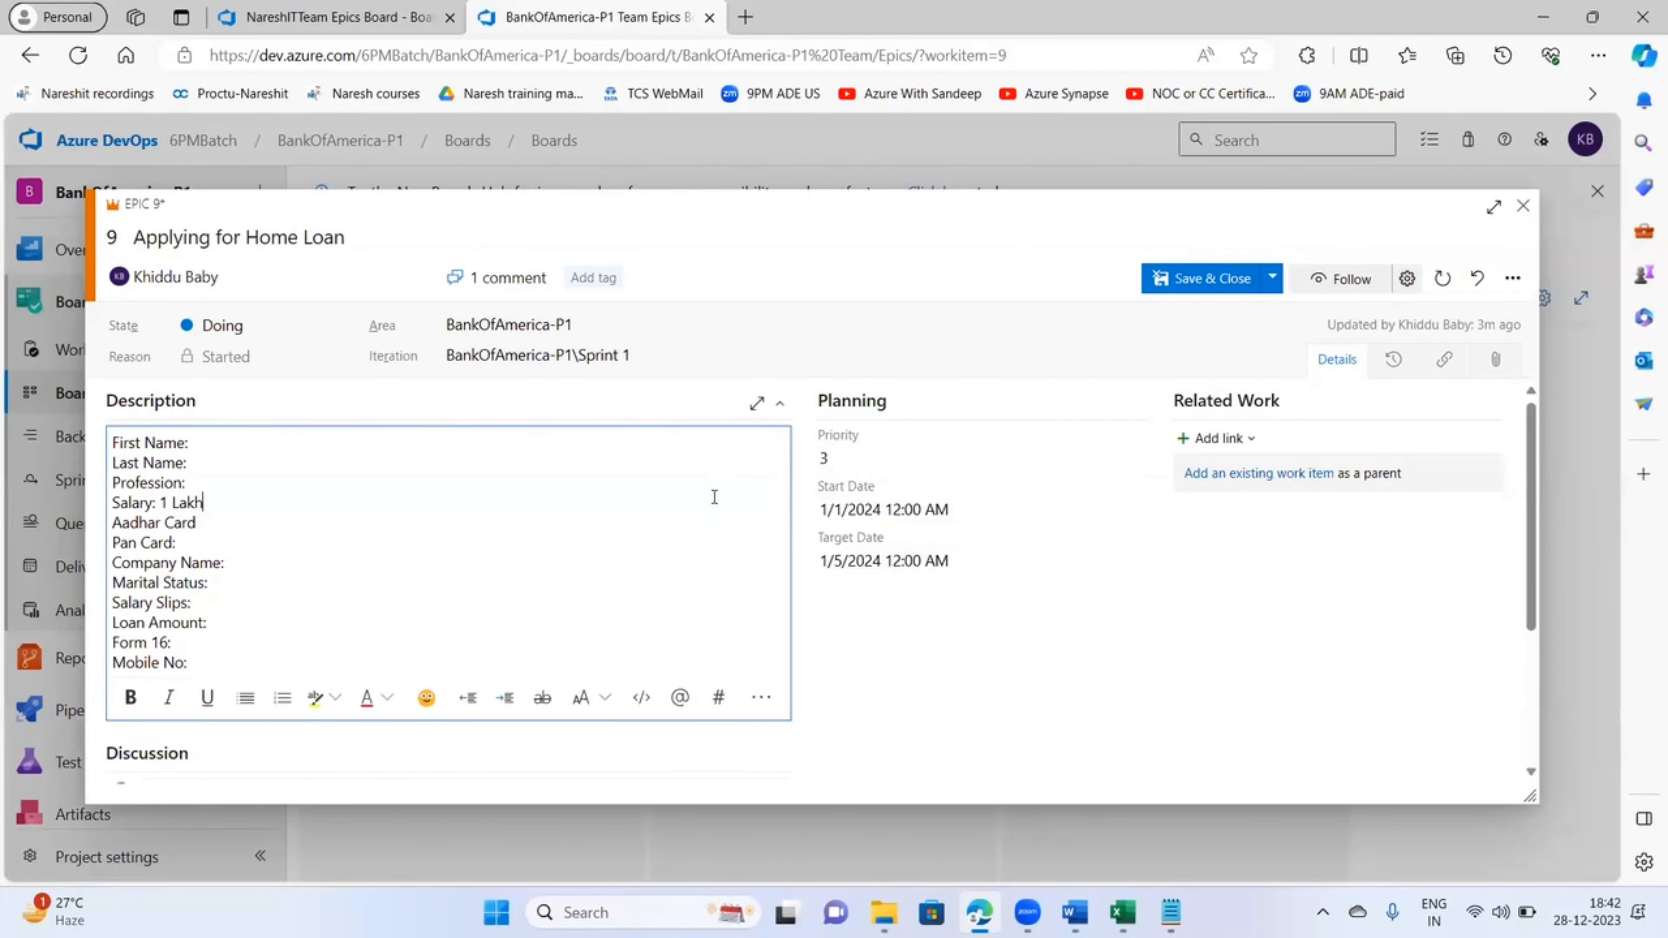
{"action": "left_click", "coordinate": [1201, 284]}
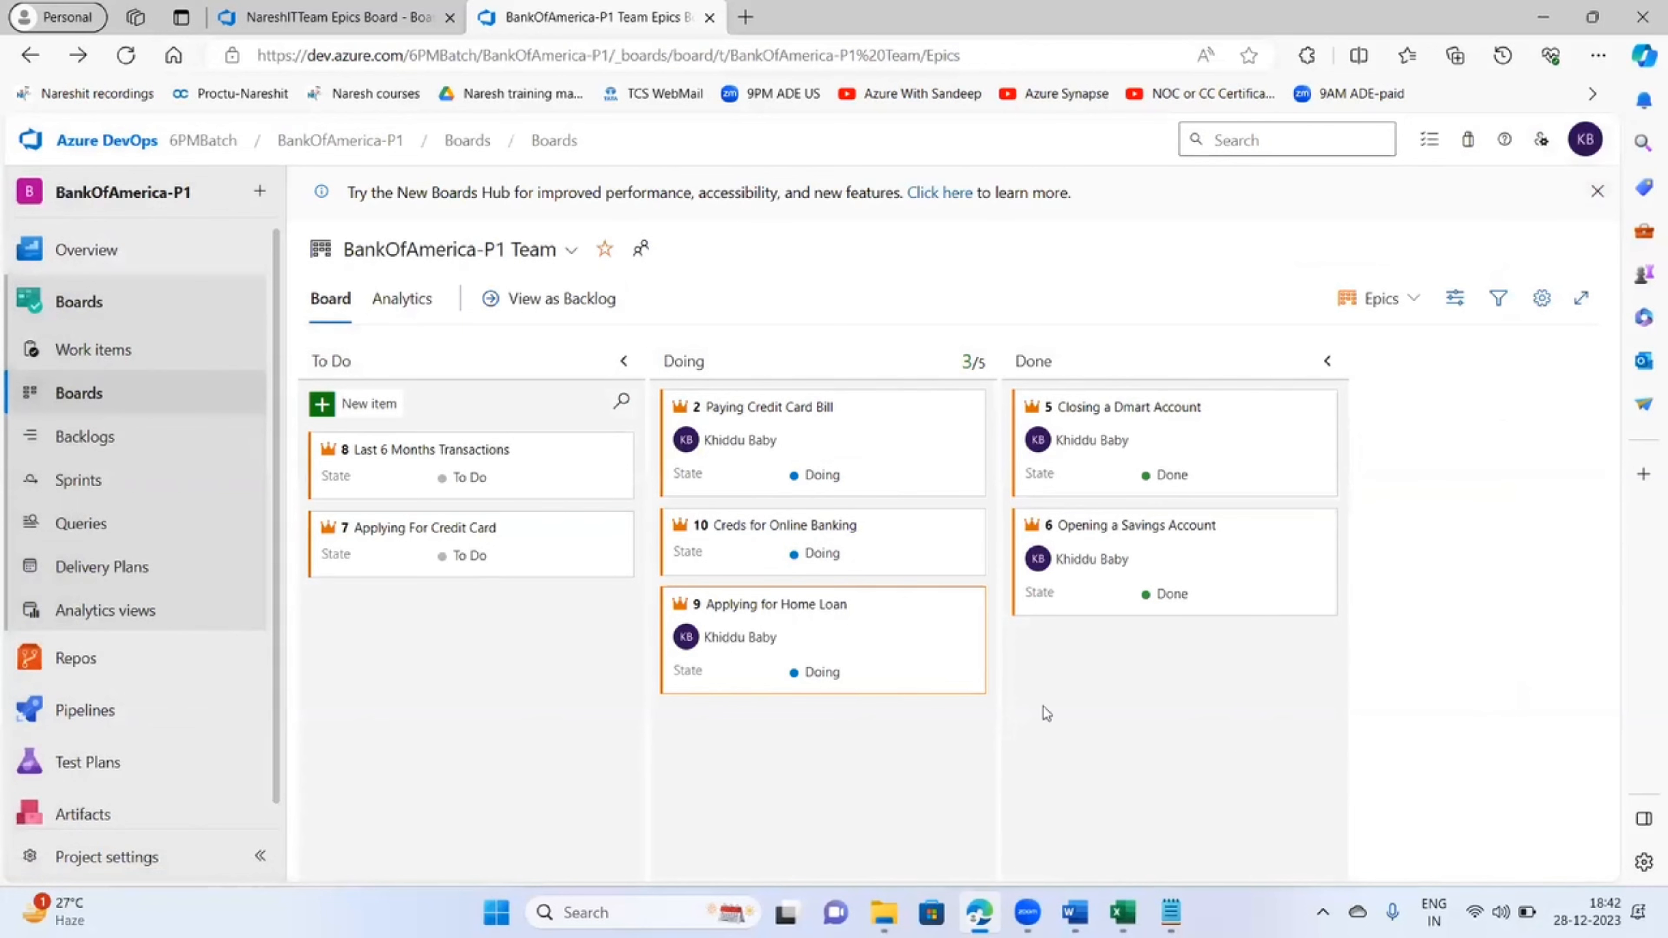
- Reopen the Applying for Home Loan epic and examine who made each transition in its history's state graph, and when
{"action": "left_click", "coordinate": [752, 604]}
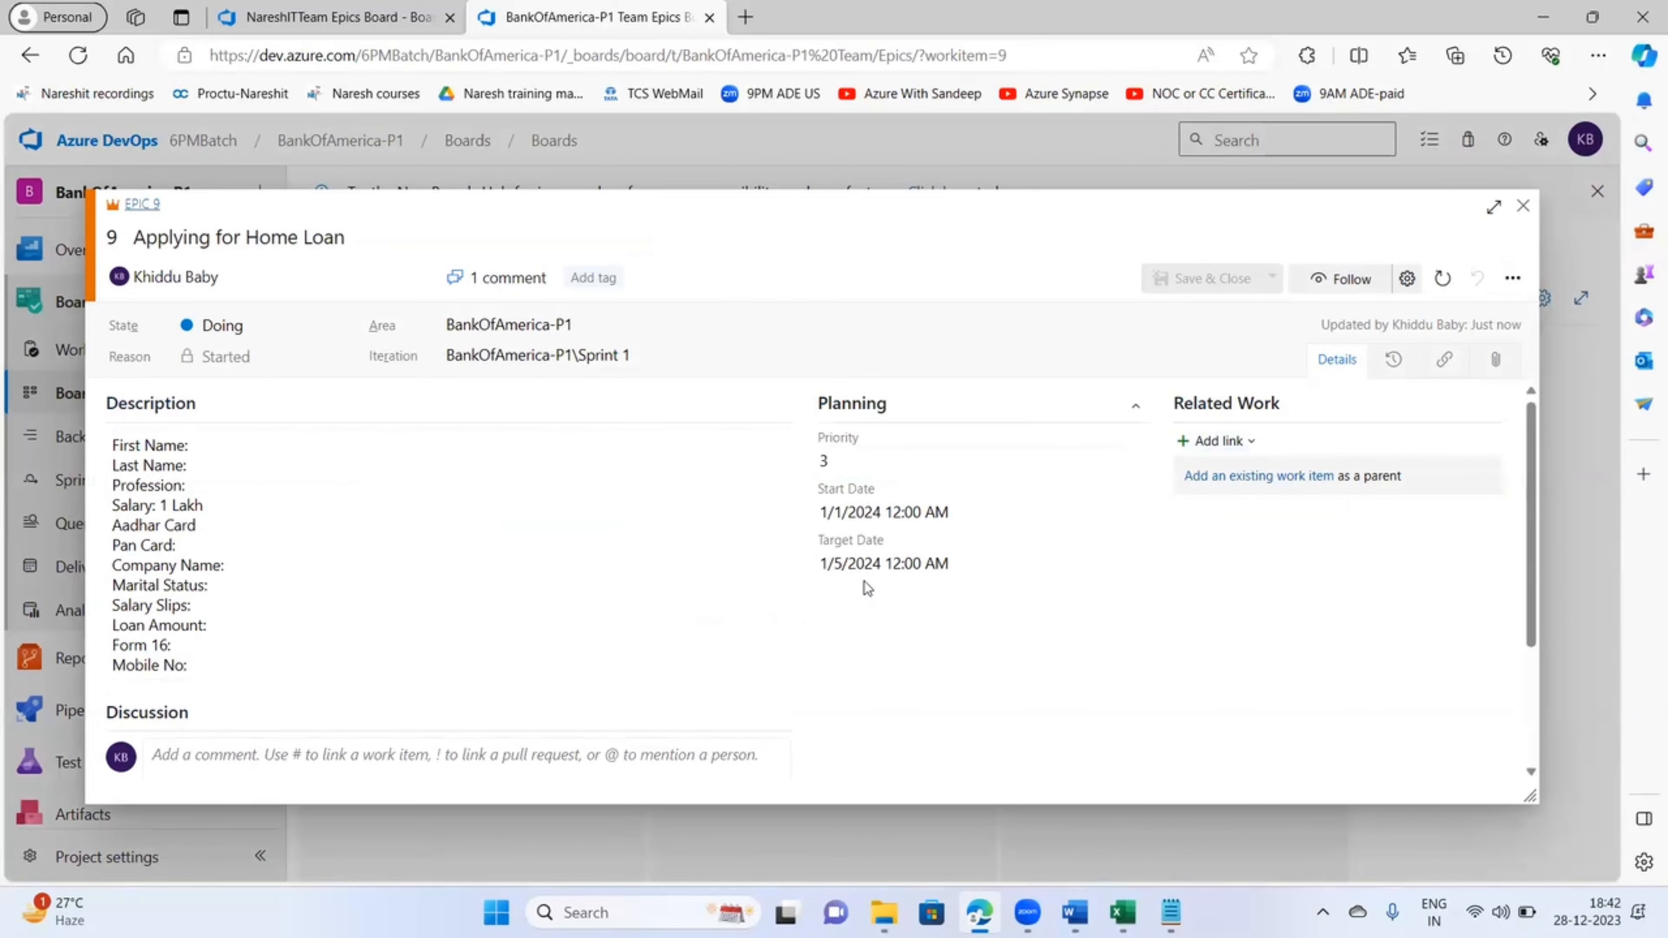
{"action": "left_click", "coordinate": [1333, 360]}
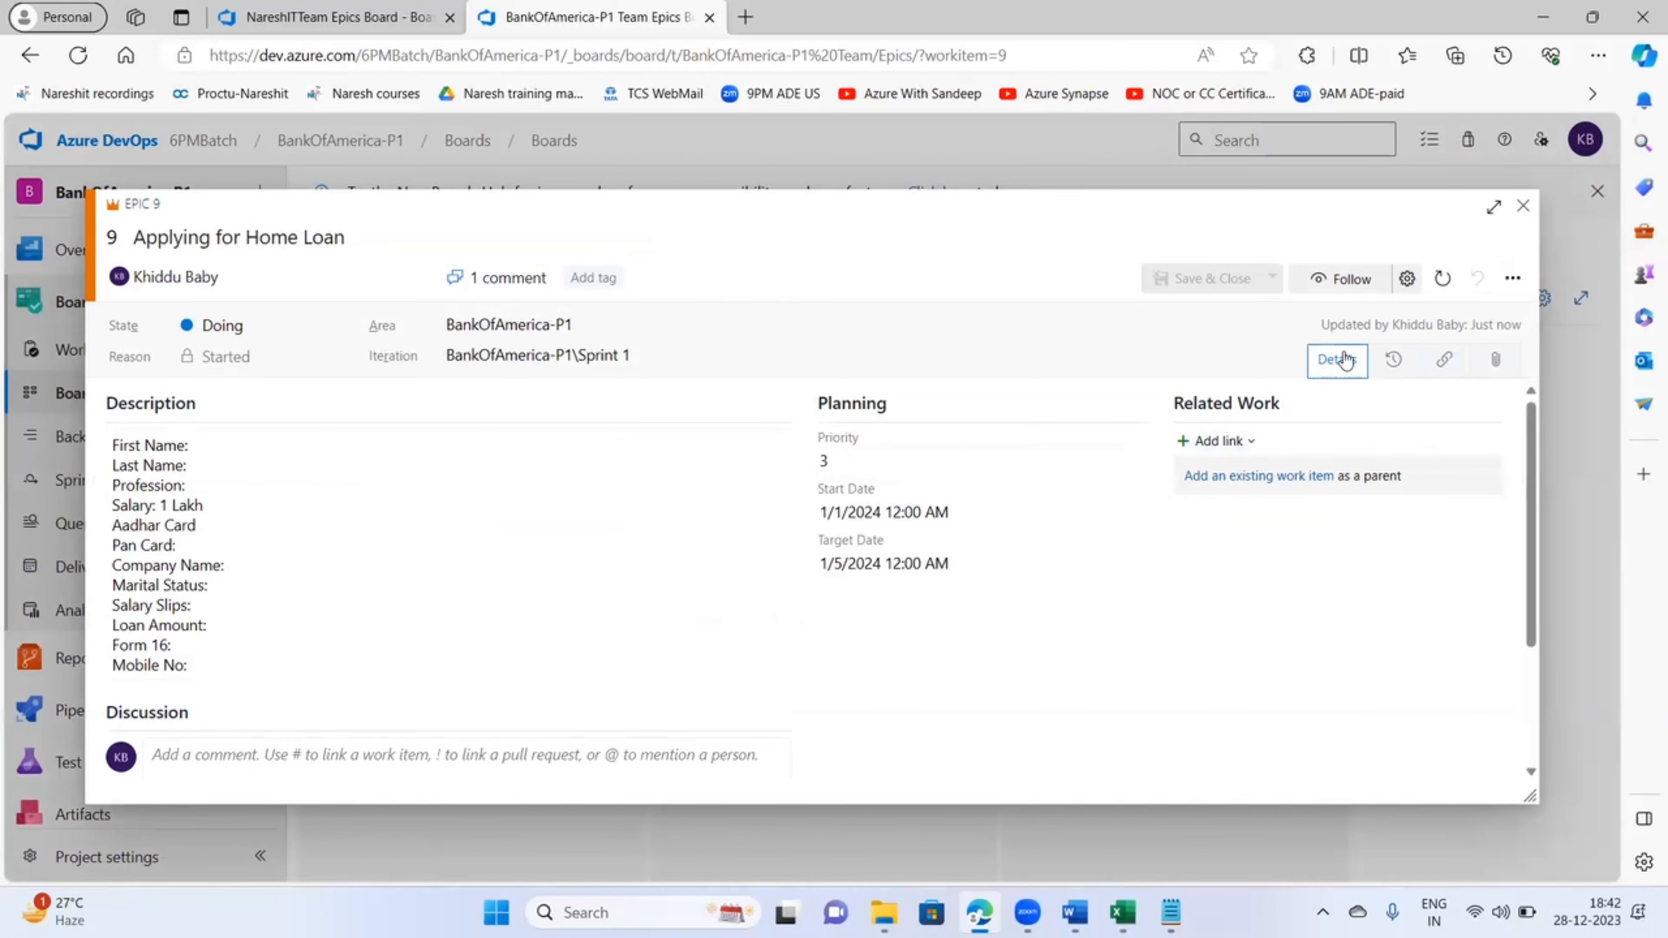
{"action": "left_click", "coordinate": [1393, 365]}
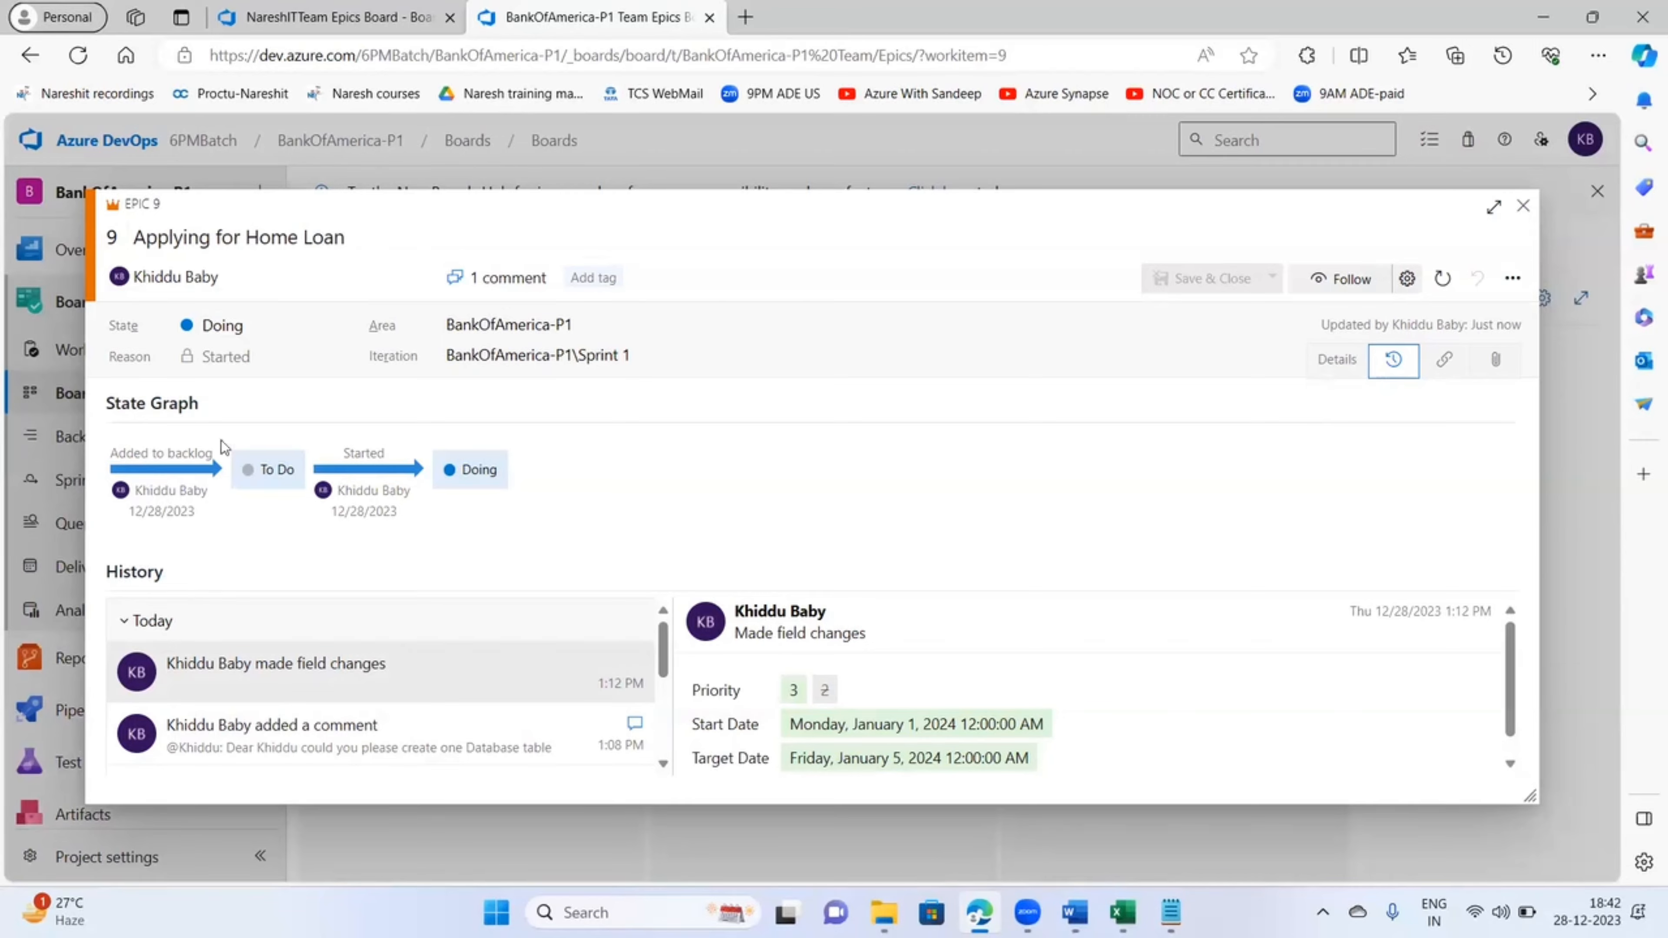
{"action": "left_click_drag", "start_coordinate": [163, 511], "coordinate": [130, 510]}
{"action": "left_click", "coordinate": [206, 529]}
{"action": "double_click", "coordinate": [170, 494]}
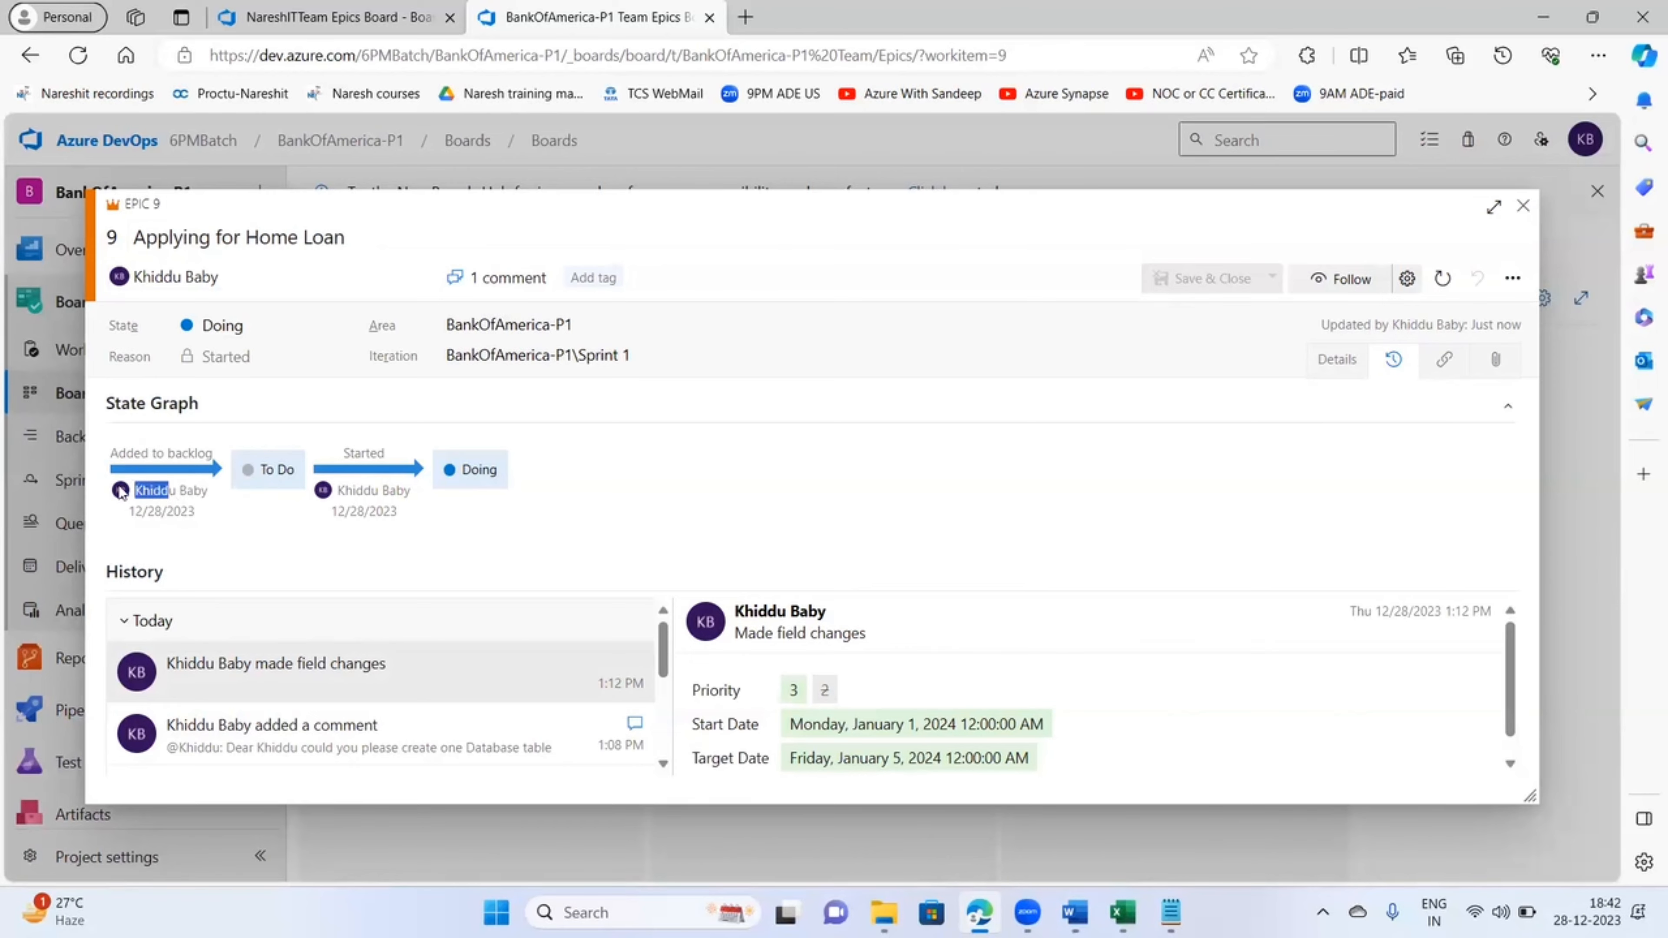
{"action": "left_click", "coordinate": [357, 540]}
{"action": "left_click_drag", "start_coordinate": [380, 491], "coordinate": [325, 494]}
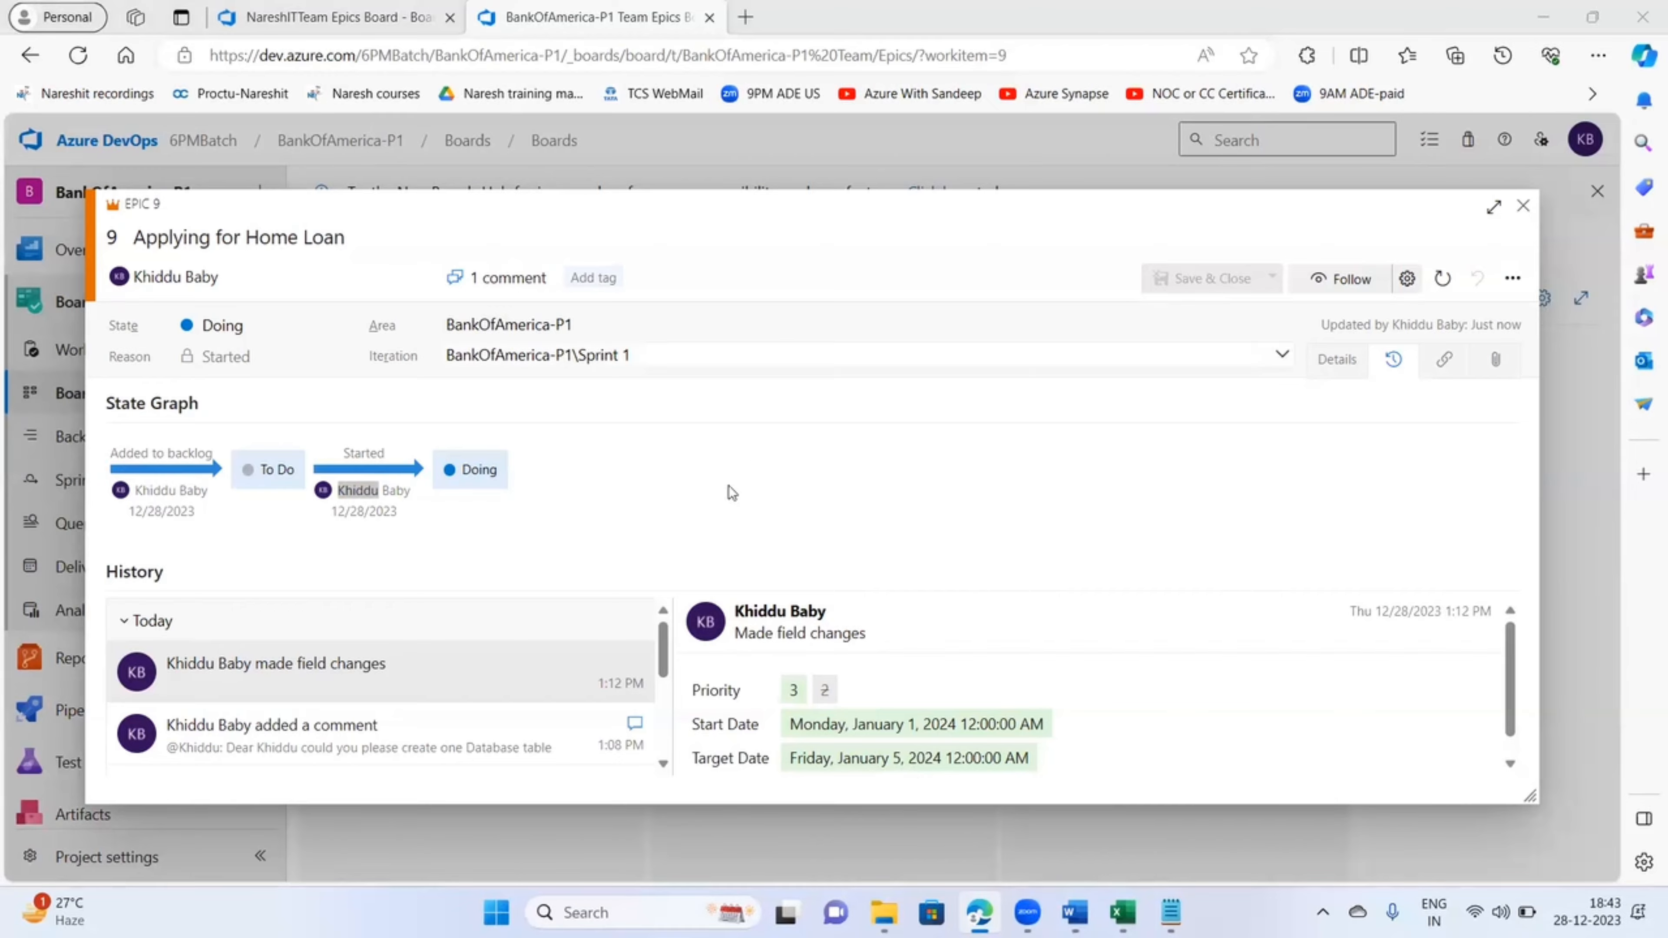
{"action": "left_click", "coordinate": [399, 490]}
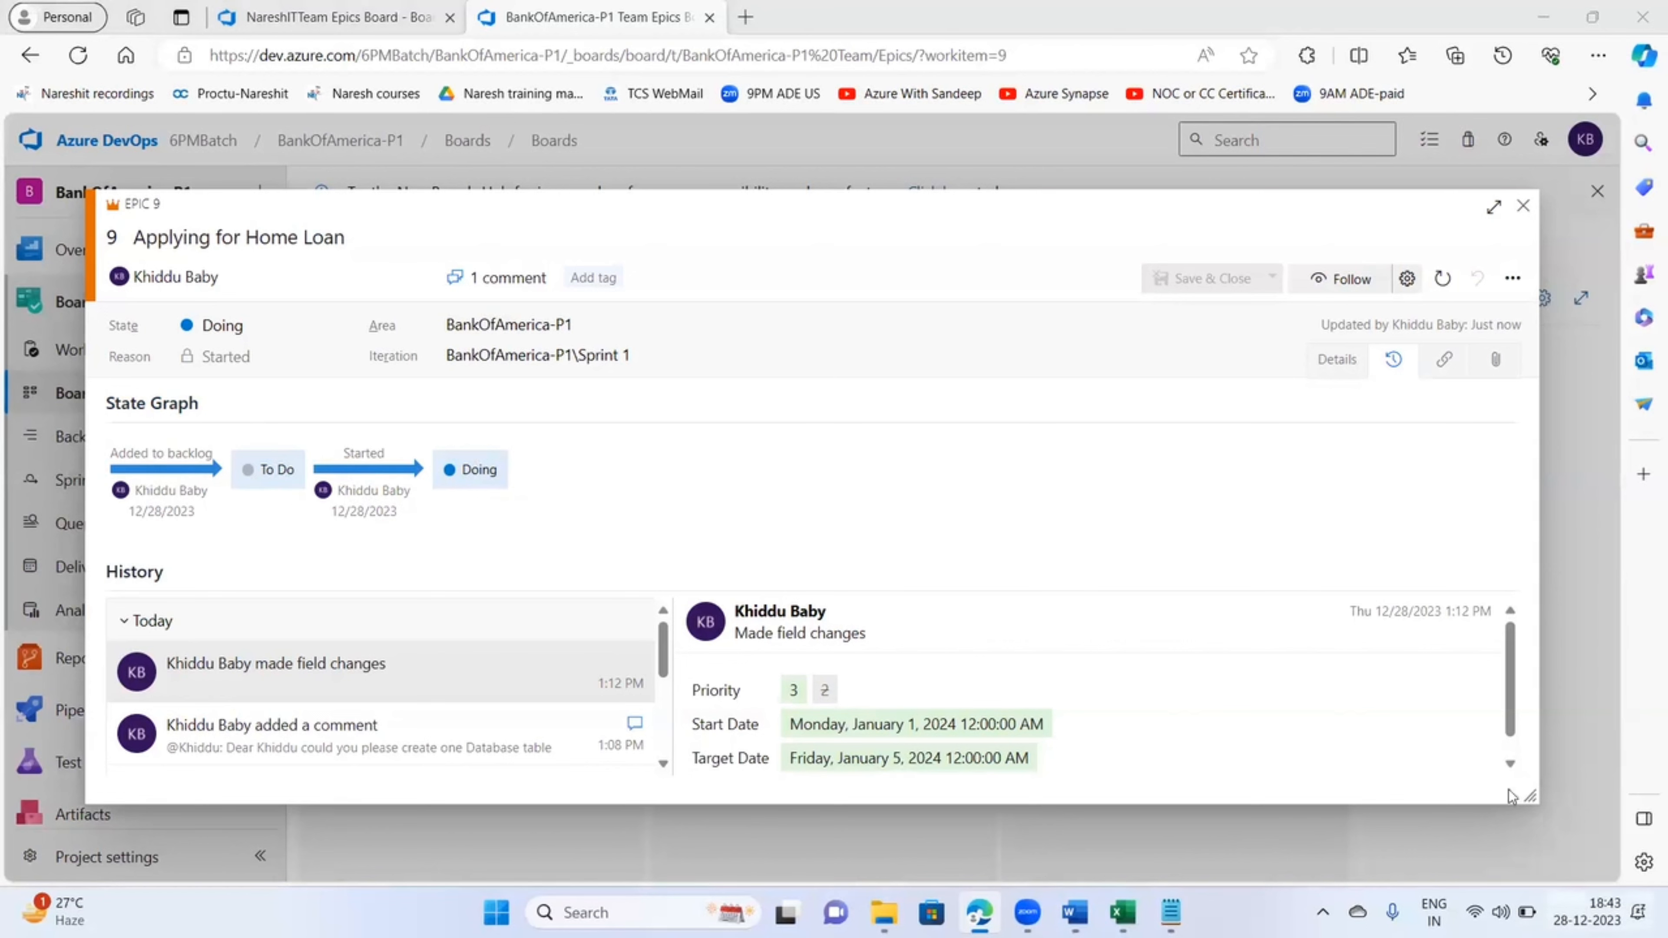
- Check the system calendar against the transition dates in the epic's state graph
{"action": "left_click", "coordinate": [1393, 360]}
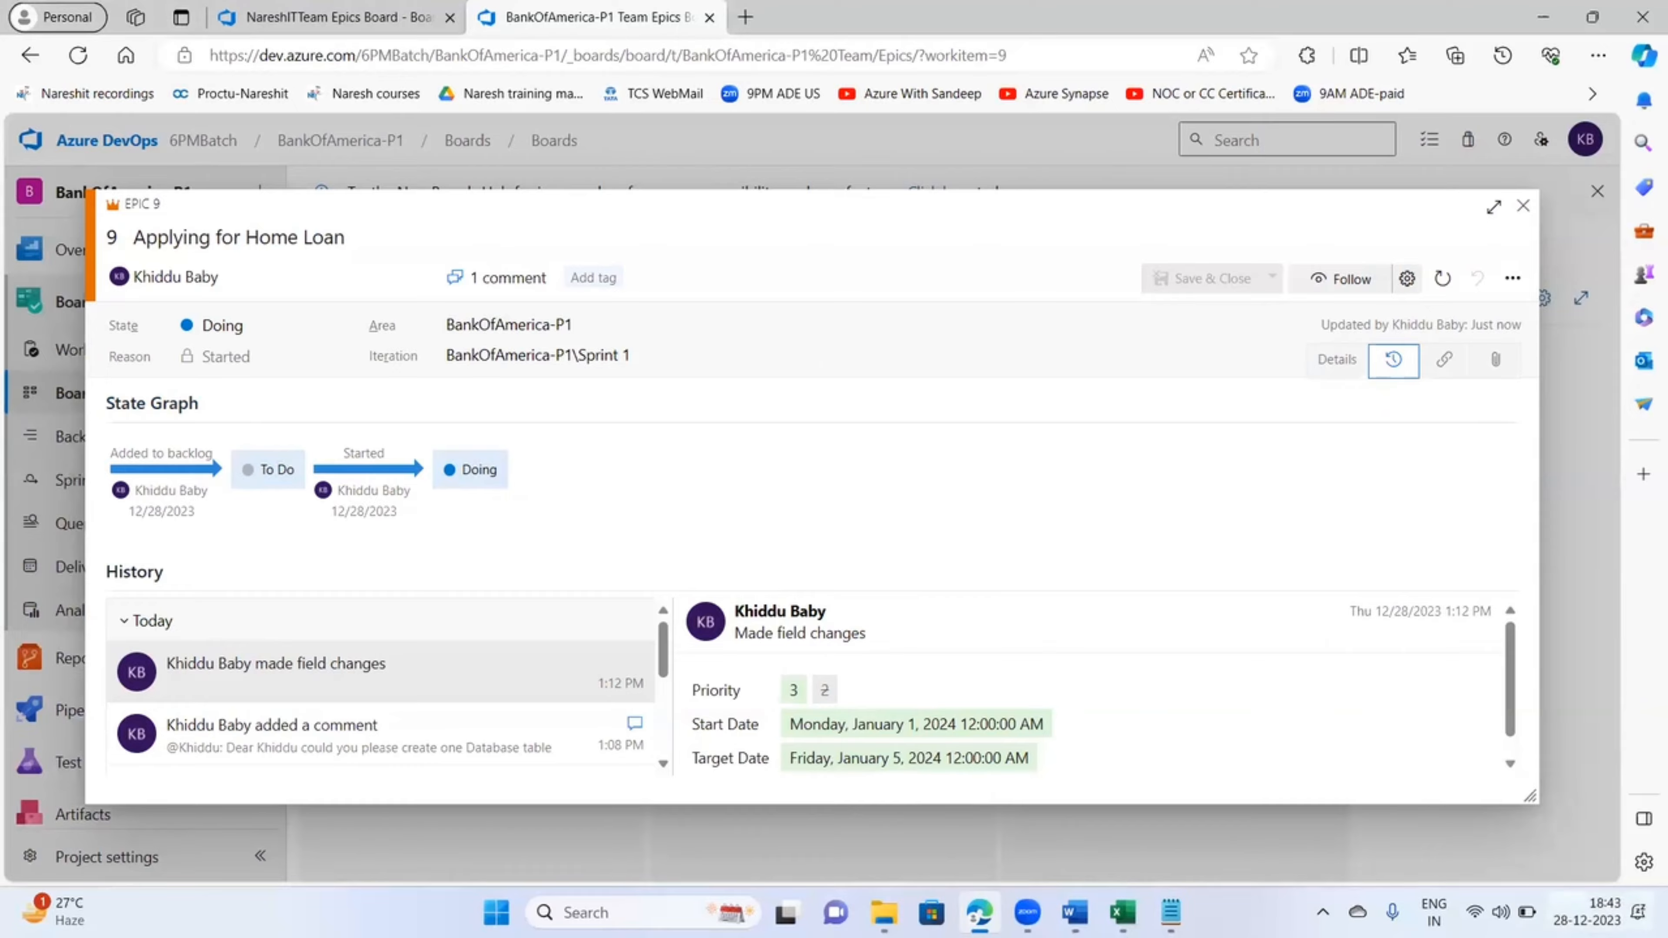
{"action": "left_click", "coordinate": [1587, 912]}
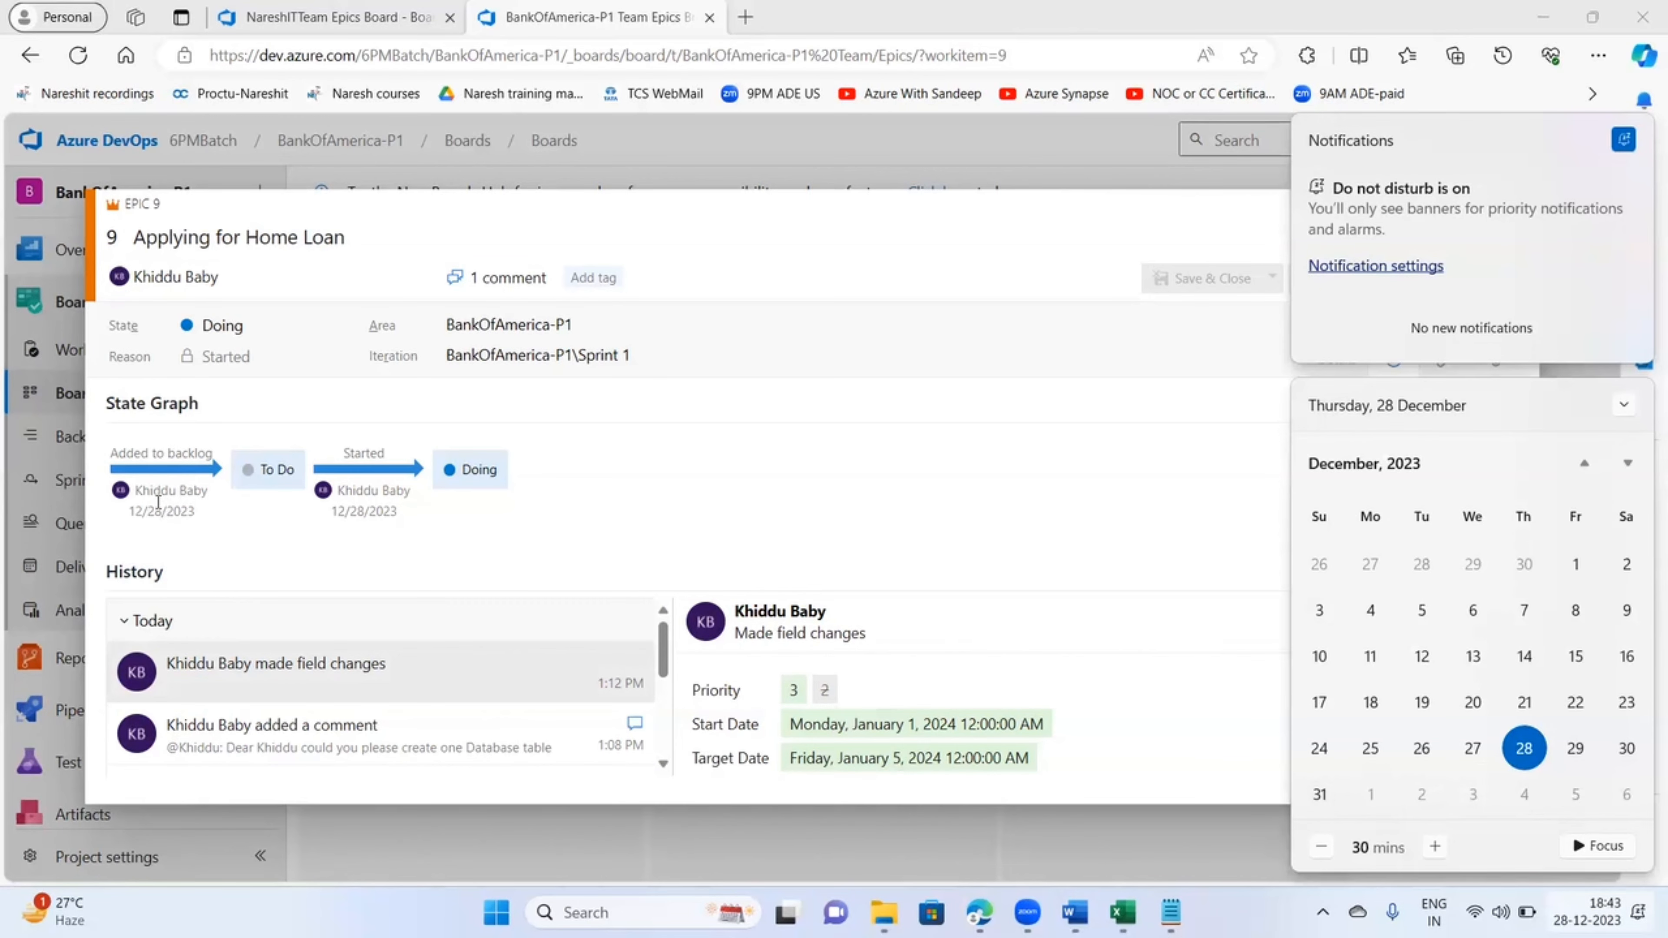
{"action": "left_click_drag", "start_coordinate": [170, 490], "coordinate": [366, 538]}
{"action": "left_click", "coordinate": [367, 538]}
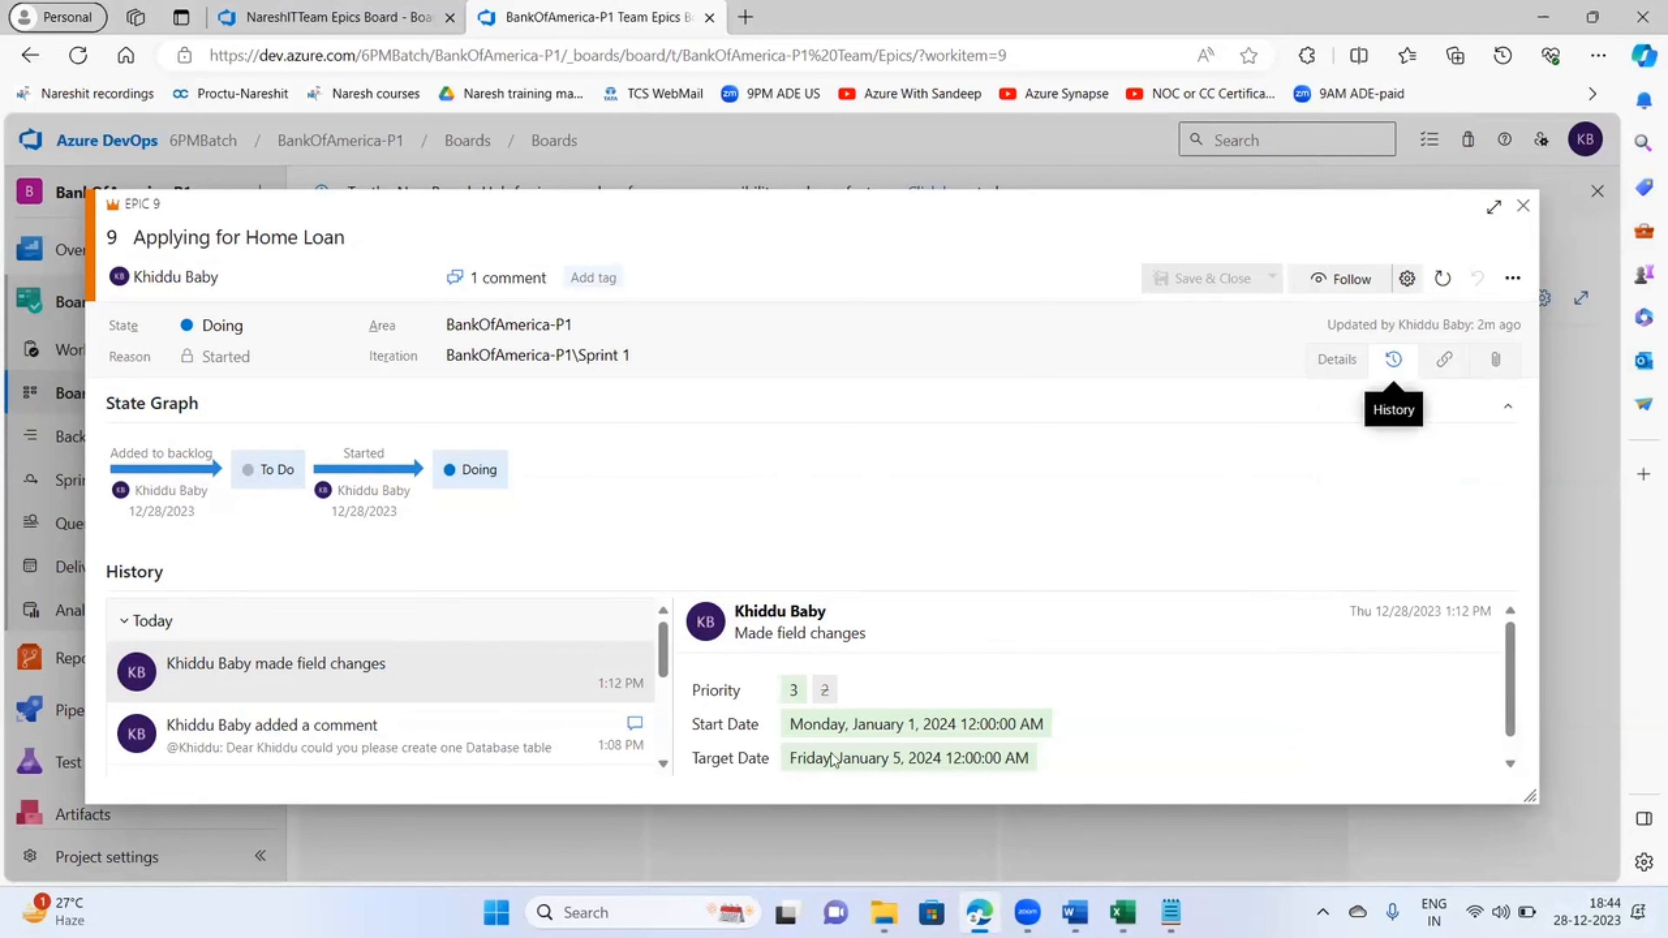
- Review the epic's history entries from the latest field changes back to its creation
{"action": "scroll", "coordinate": [558, 697], "scroll_direction": "down", "scroll_amount": 1}
{"action": "scroll", "coordinate": [557, 698], "scroll_direction": "down", "scroll_amount": 2}
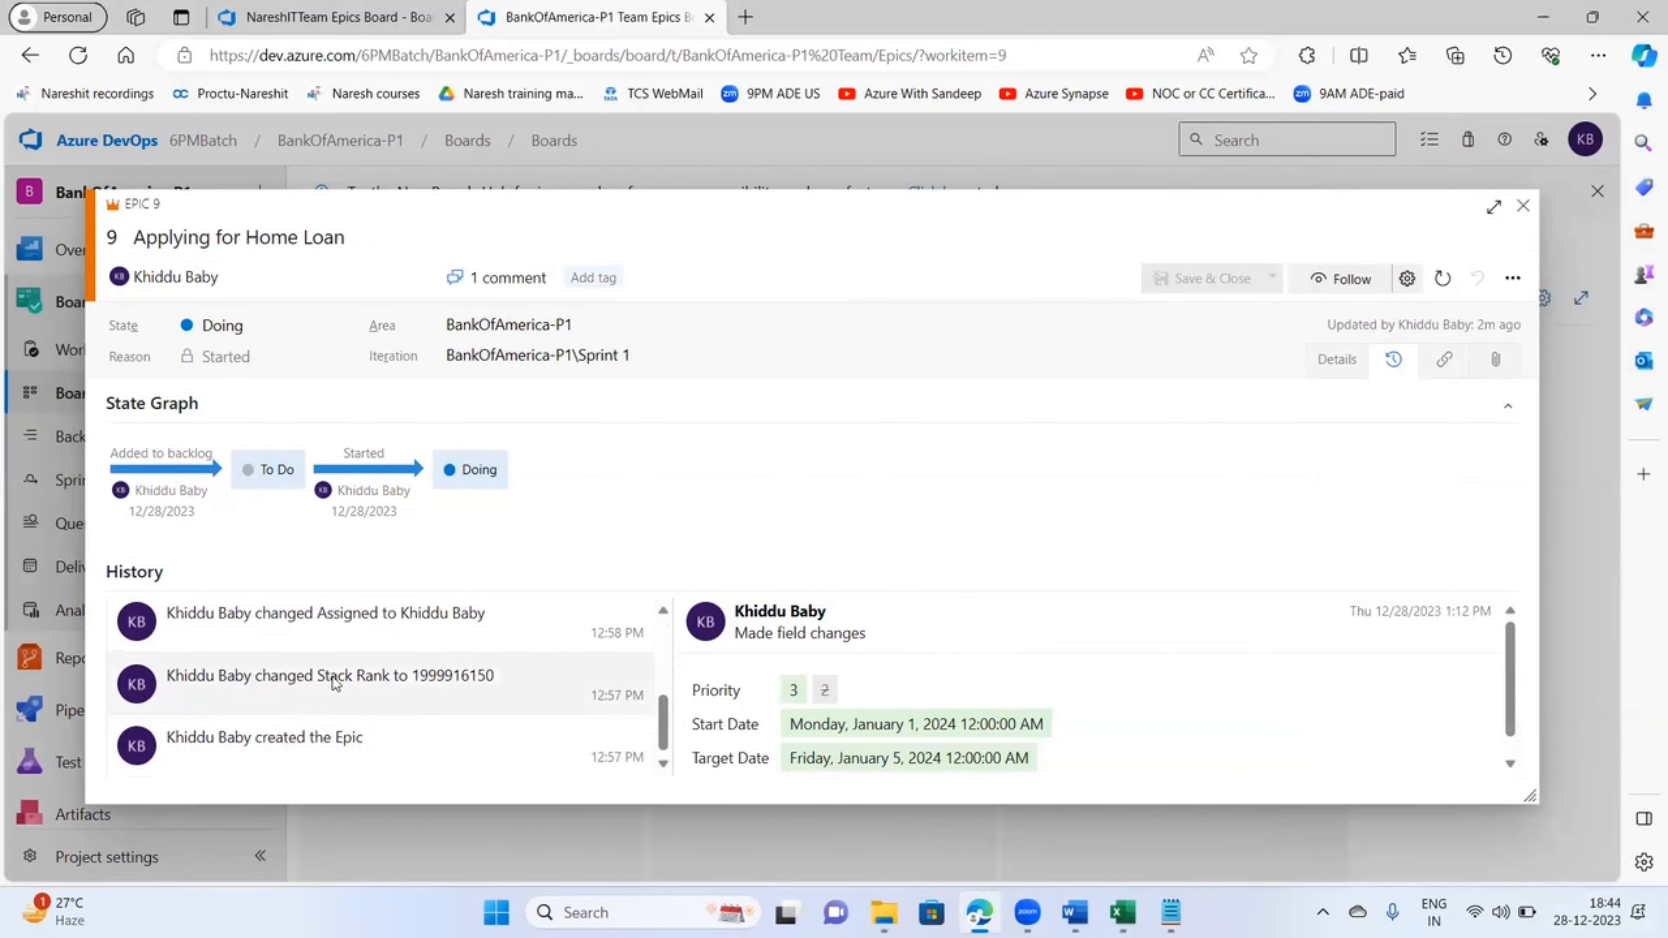
{"action": "scroll", "coordinate": [339, 720], "scroll_direction": "up", "scroll_amount": 1}
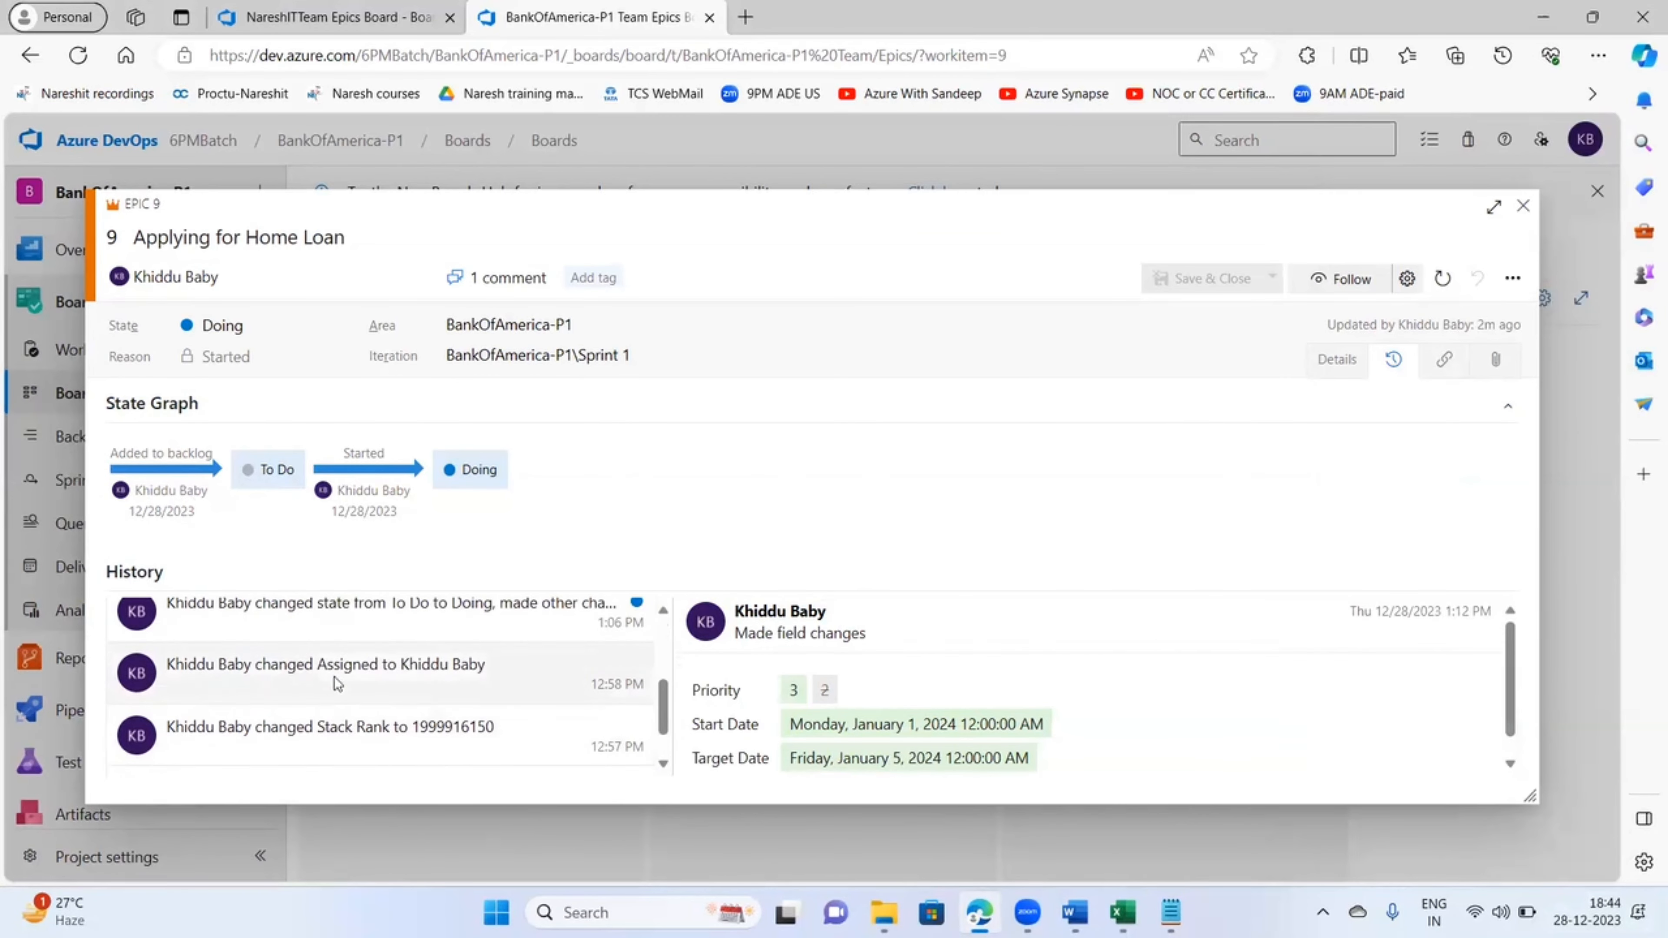
{"action": "scroll", "coordinate": [442, 677], "scroll_direction": "up", "scroll_amount": 1}
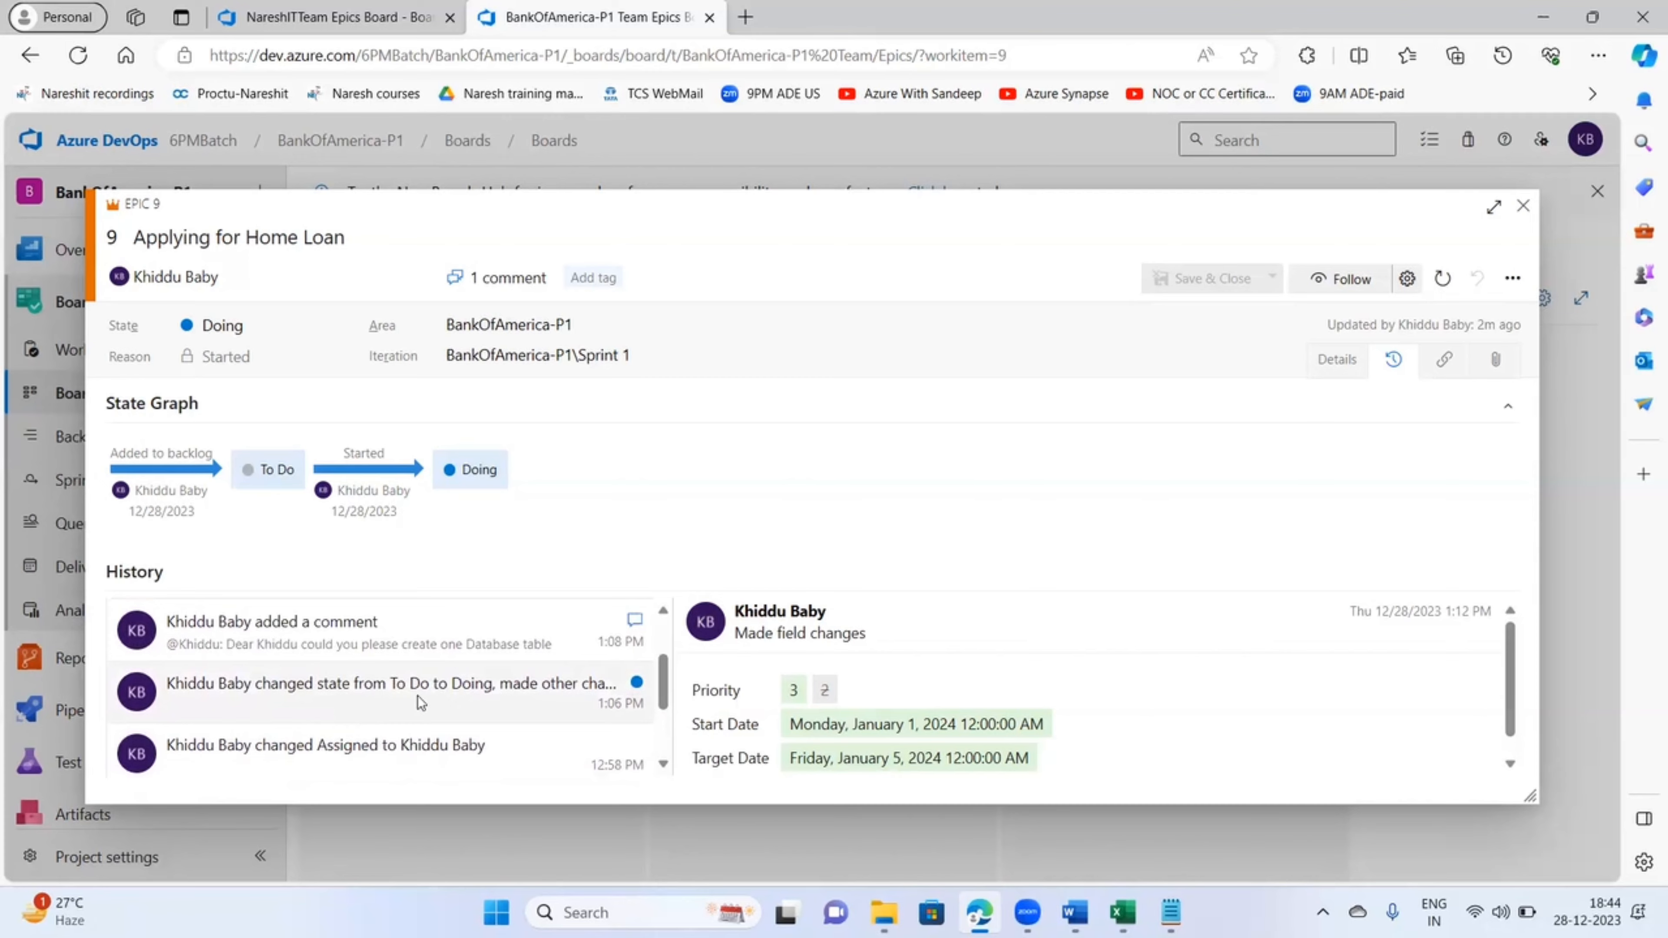
{"action": "scroll", "coordinate": [551, 694], "scroll_direction": "up", "scroll_amount": 1}
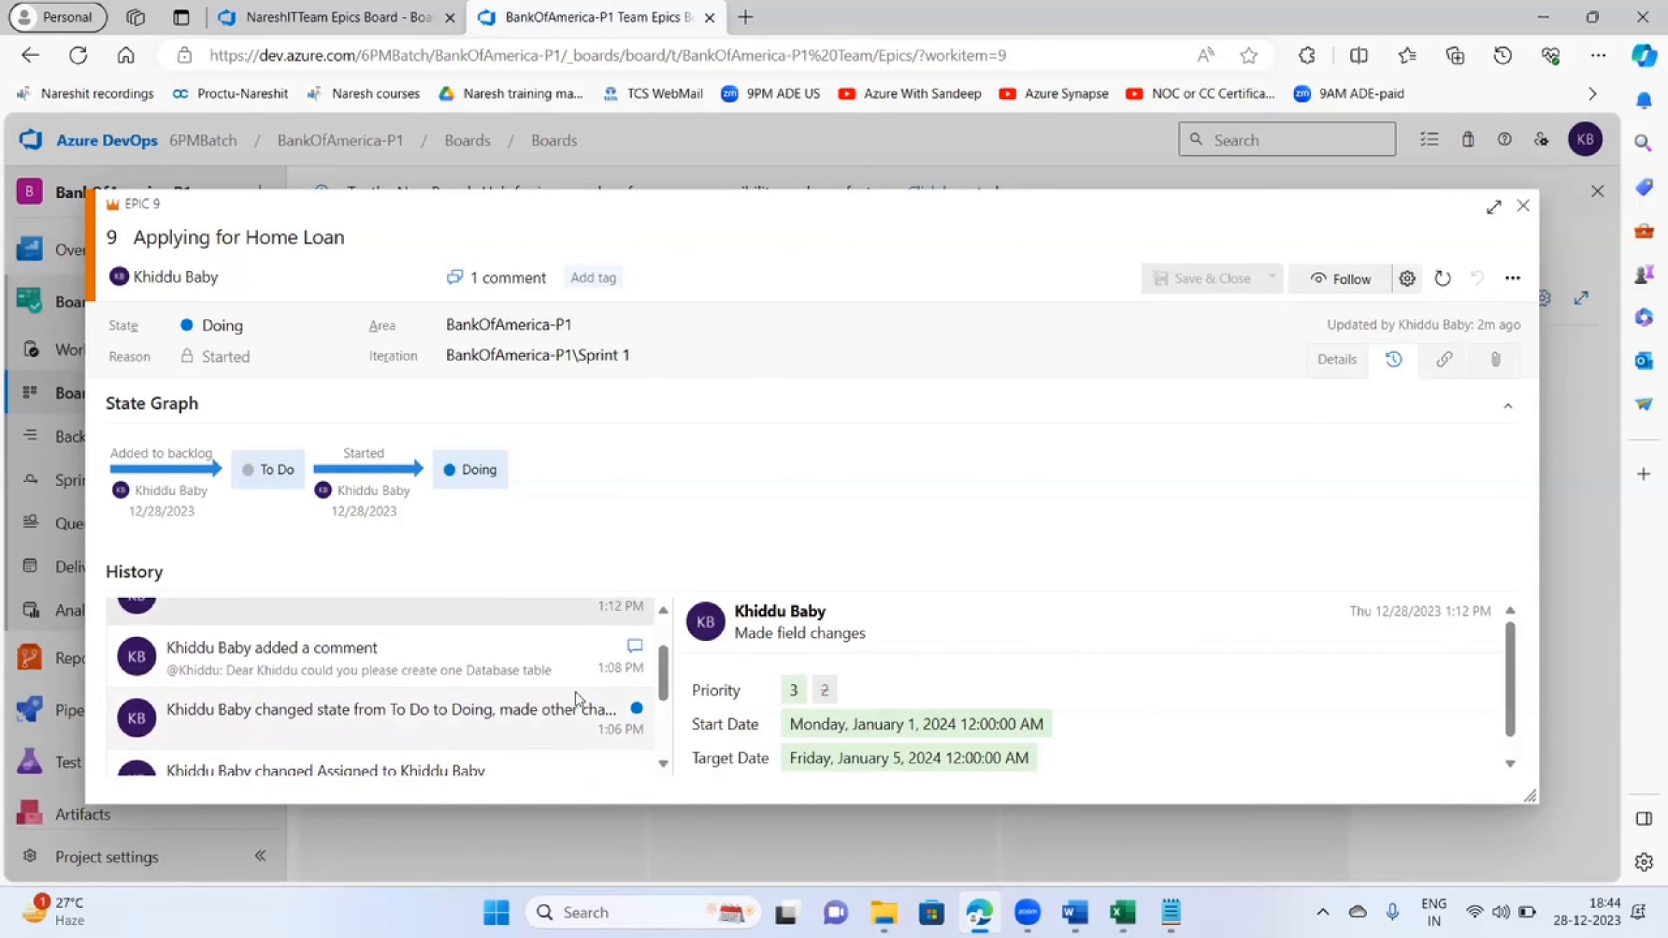
{"action": "scroll", "coordinate": [575, 698], "scroll_direction": "up", "scroll_amount": 1}
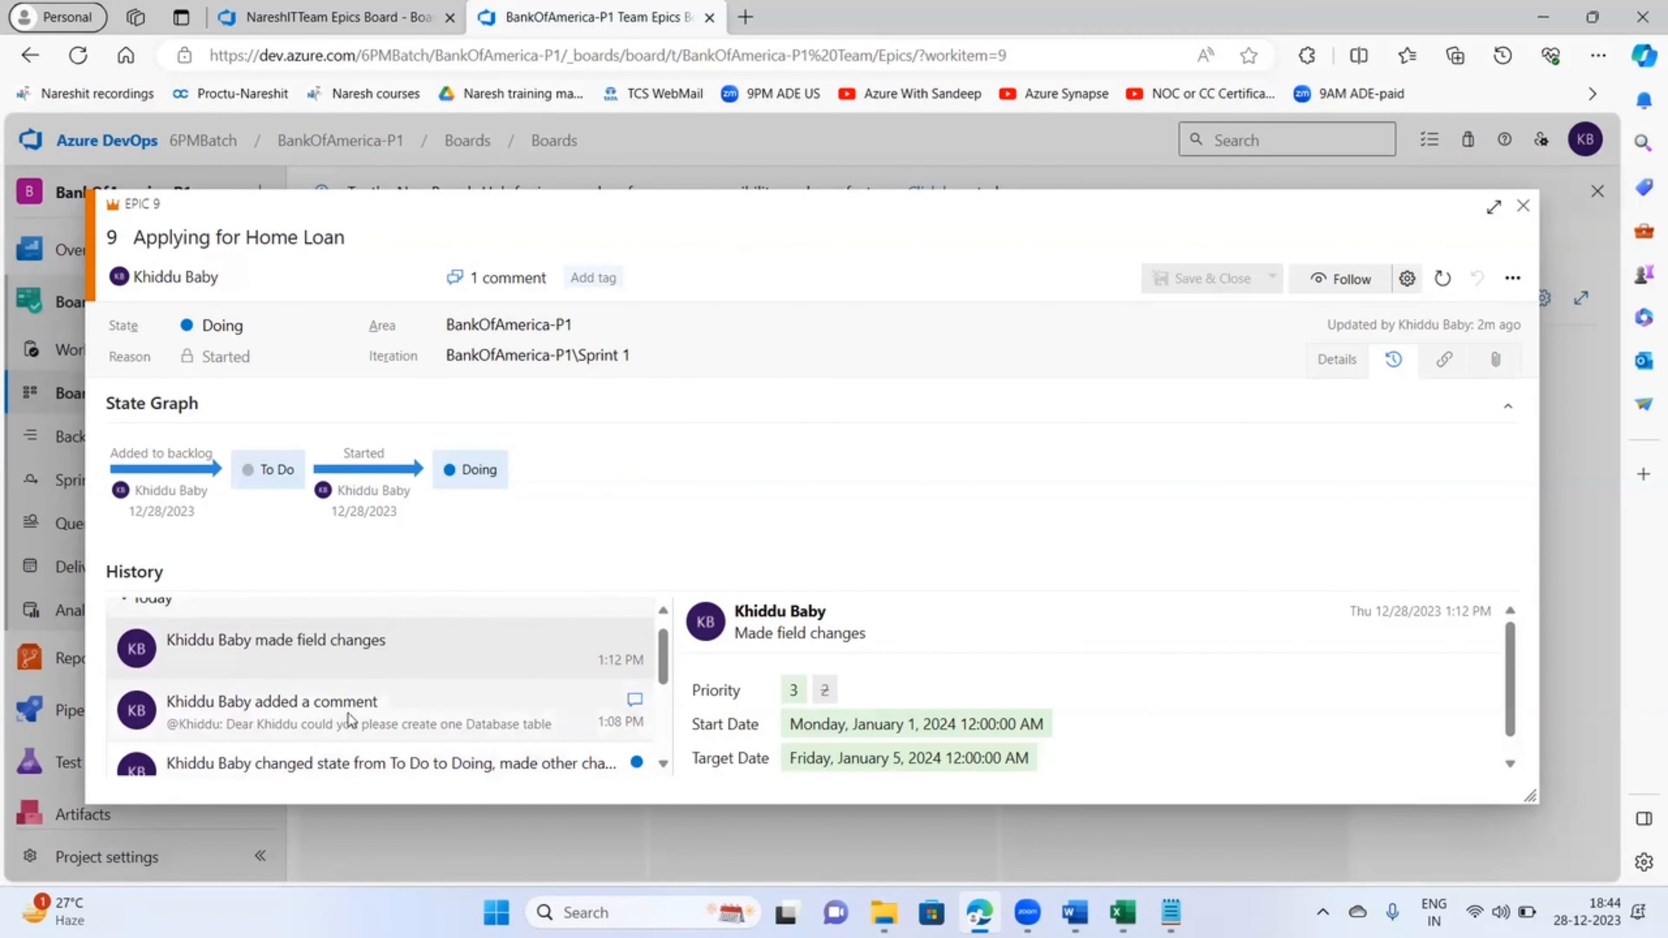
{"action": "scroll", "coordinate": [369, 723], "scroll_direction": "up", "scroll_amount": 1}
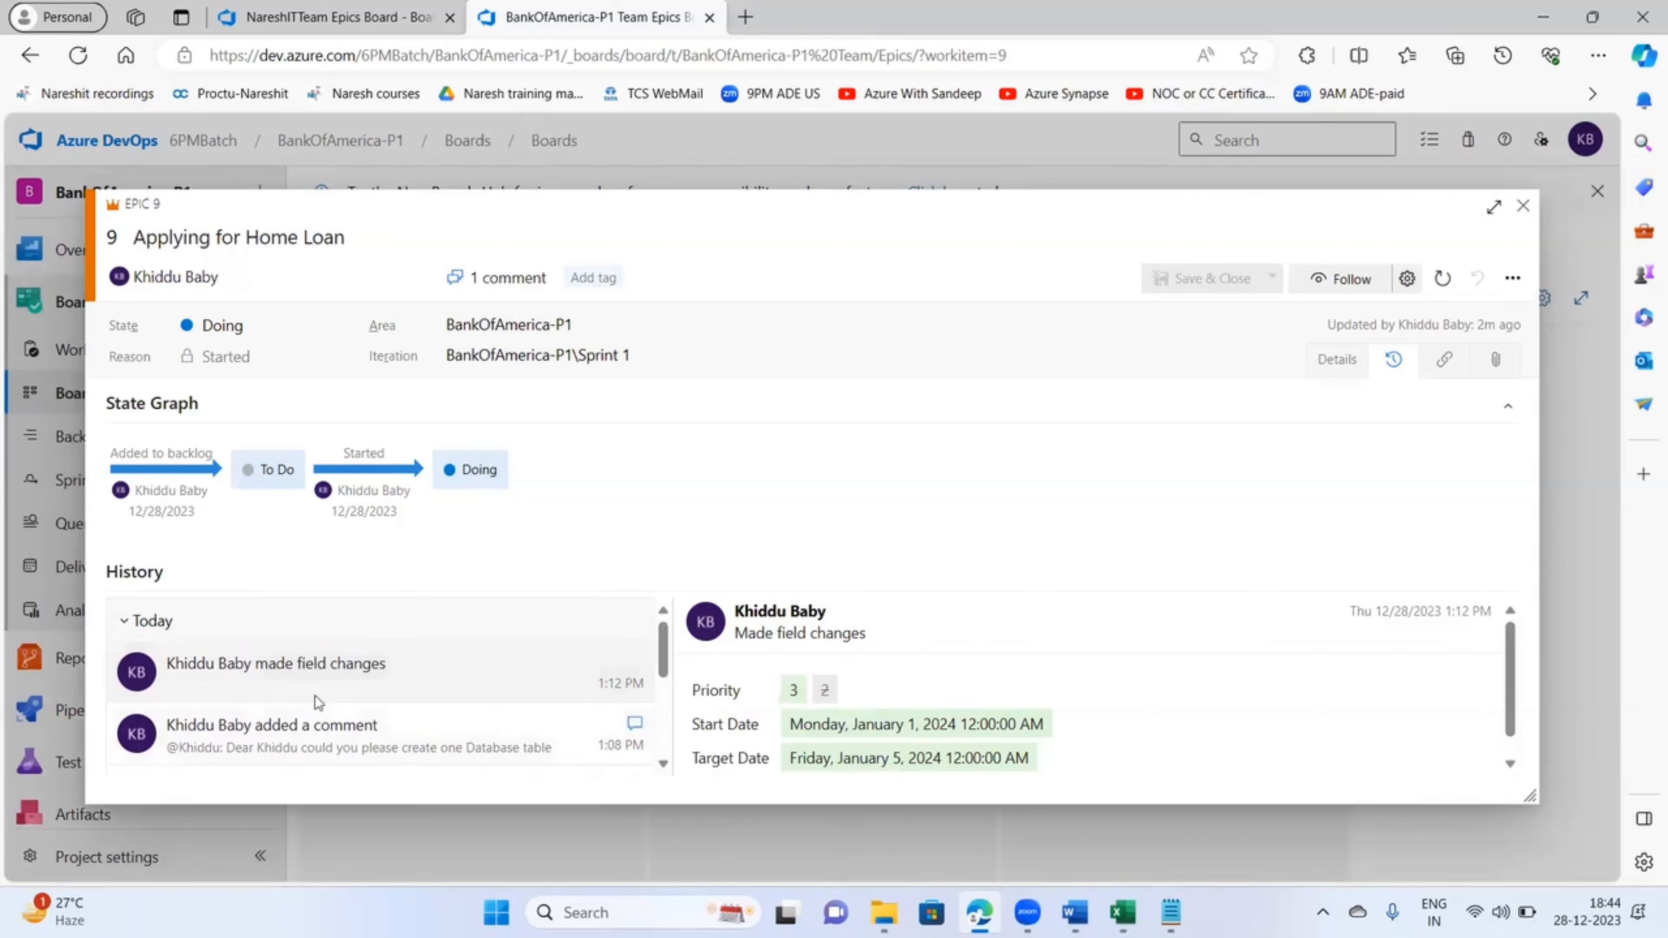
{"action": "scroll", "coordinate": [432, 704], "scroll_direction": "down", "scroll_amount": 5}
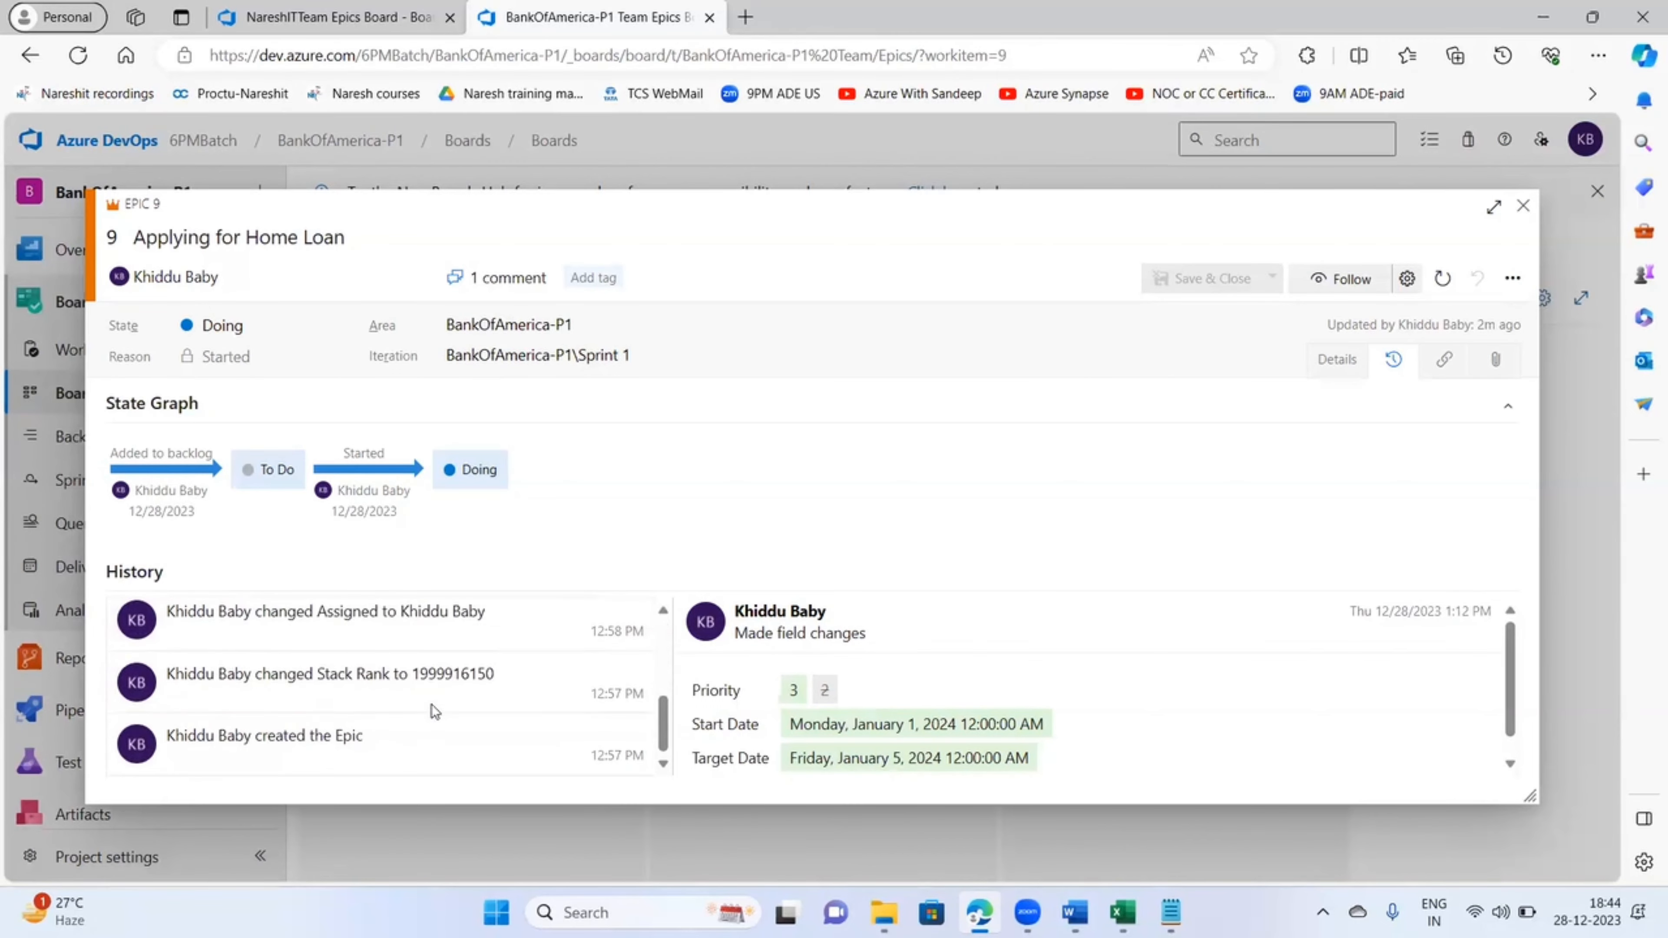
{"action": "scroll", "coordinate": [432, 718], "scroll_direction": "up", "scroll_amount": 5}
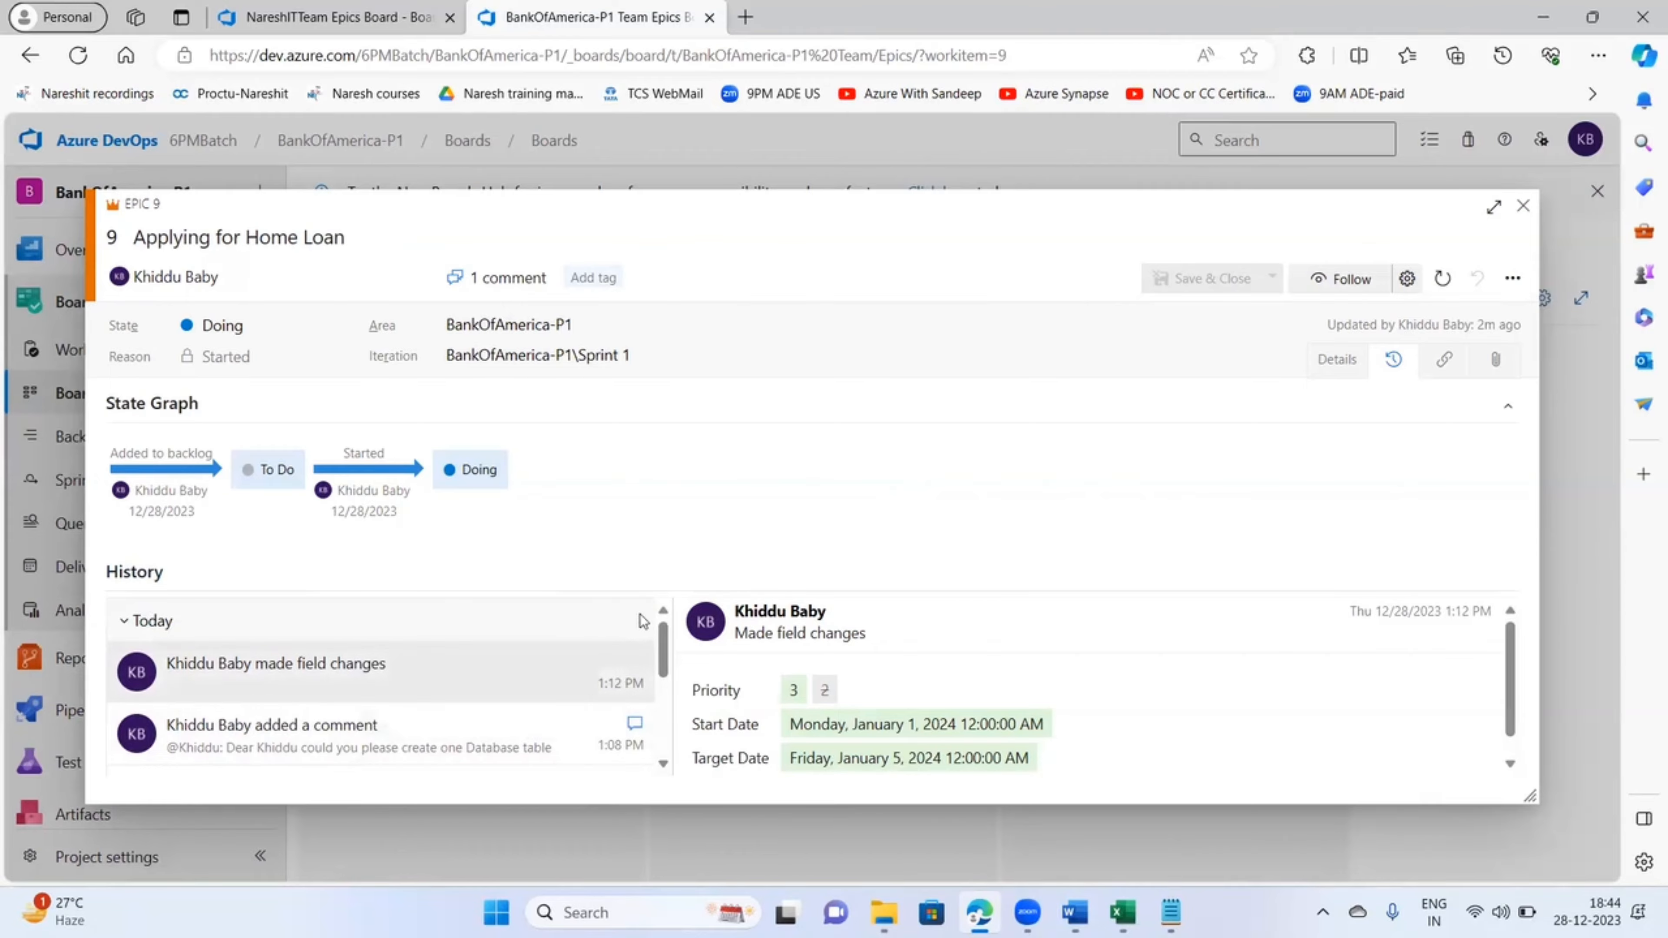
- Compare the epic's details with the start and target date changes recorded in its history
{"action": "left_click", "coordinate": [1395, 363]}
{"action": "left_click", "coordinate": [1346, 360]}
{"action": "left_click", "coordinate": [539, 534]}
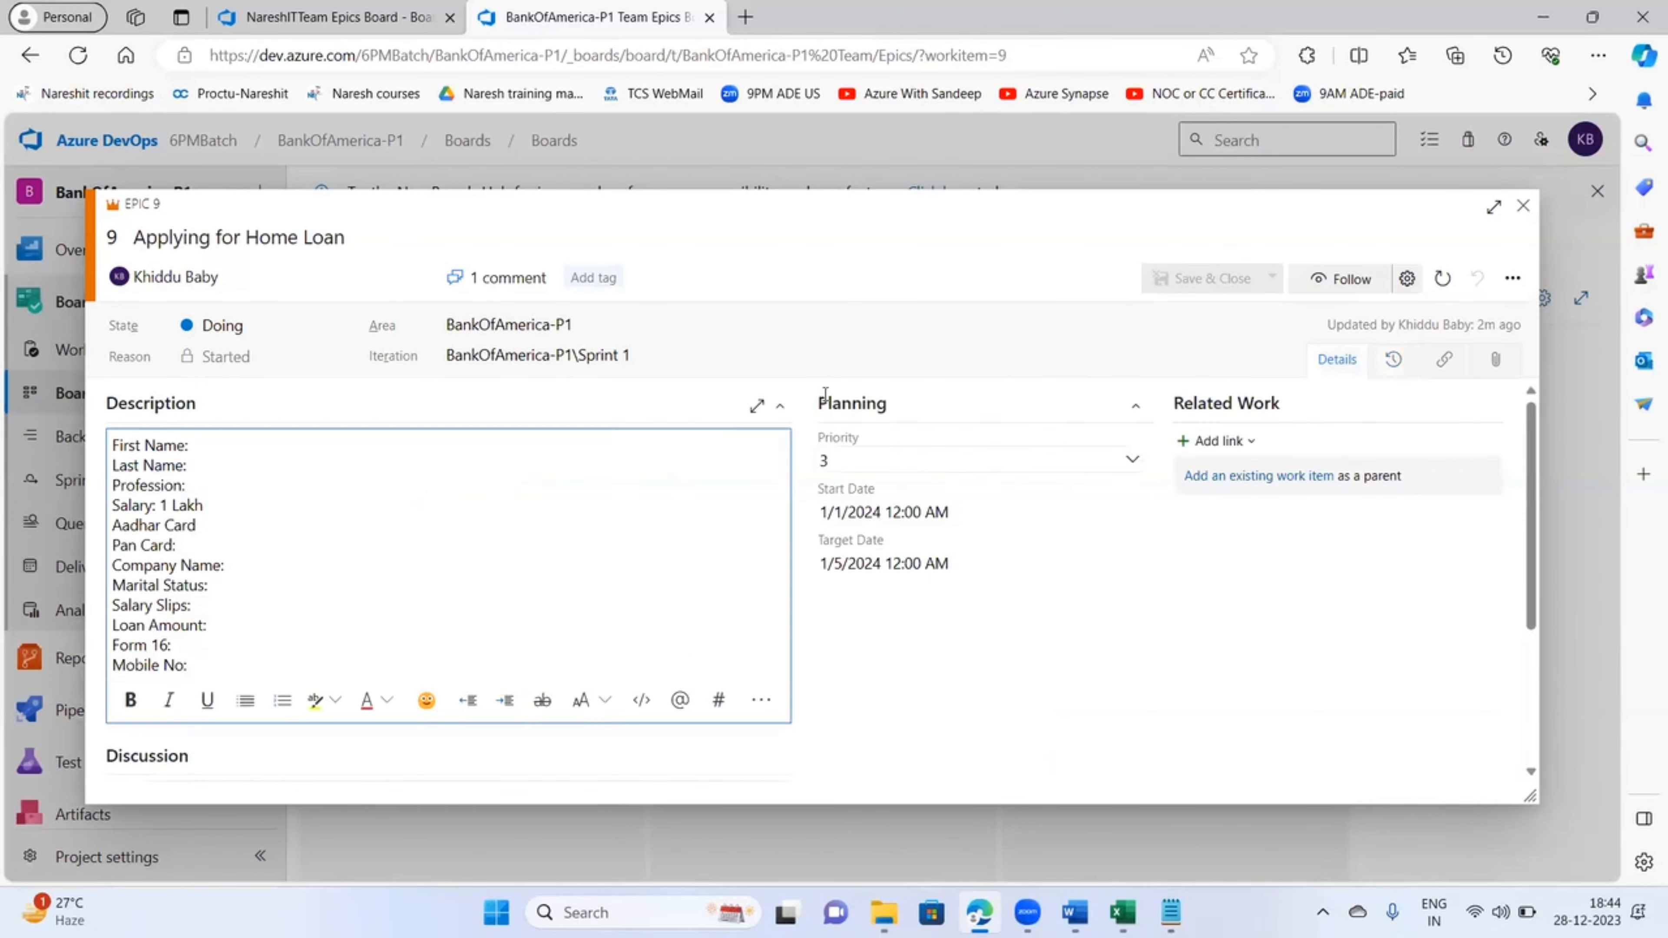
{"action": "left_click", "coordinate": [1395, 362]}
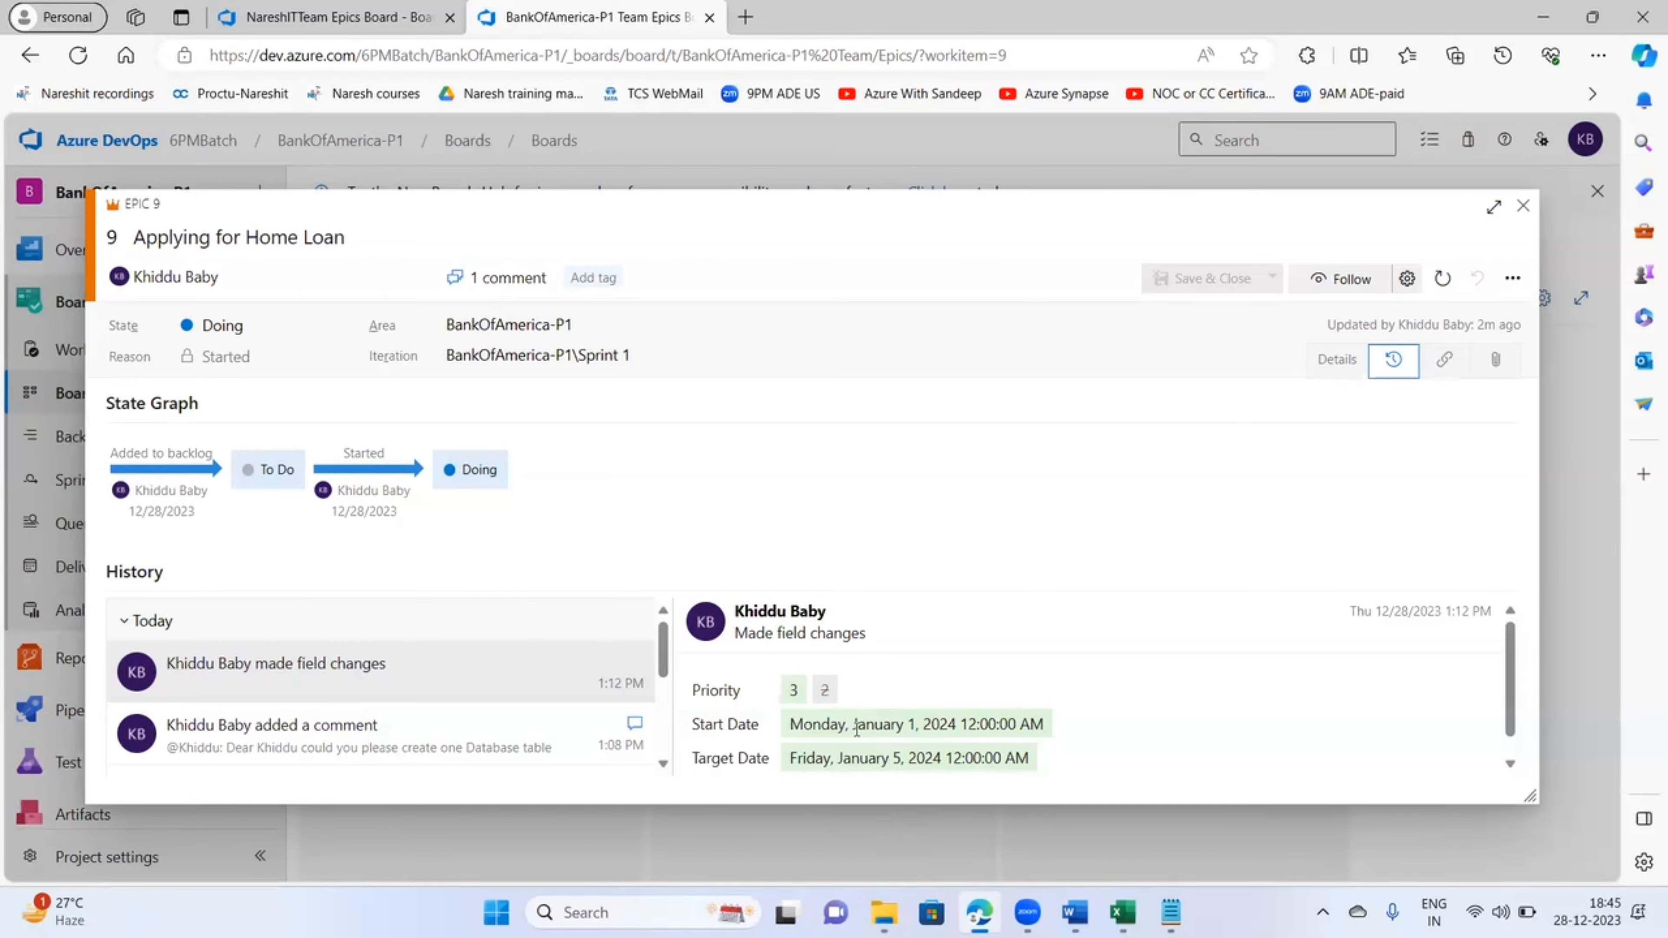
{"action": "left_click_drag", "start_coordinate": [854, 725], "coordinate": [980, 724]}
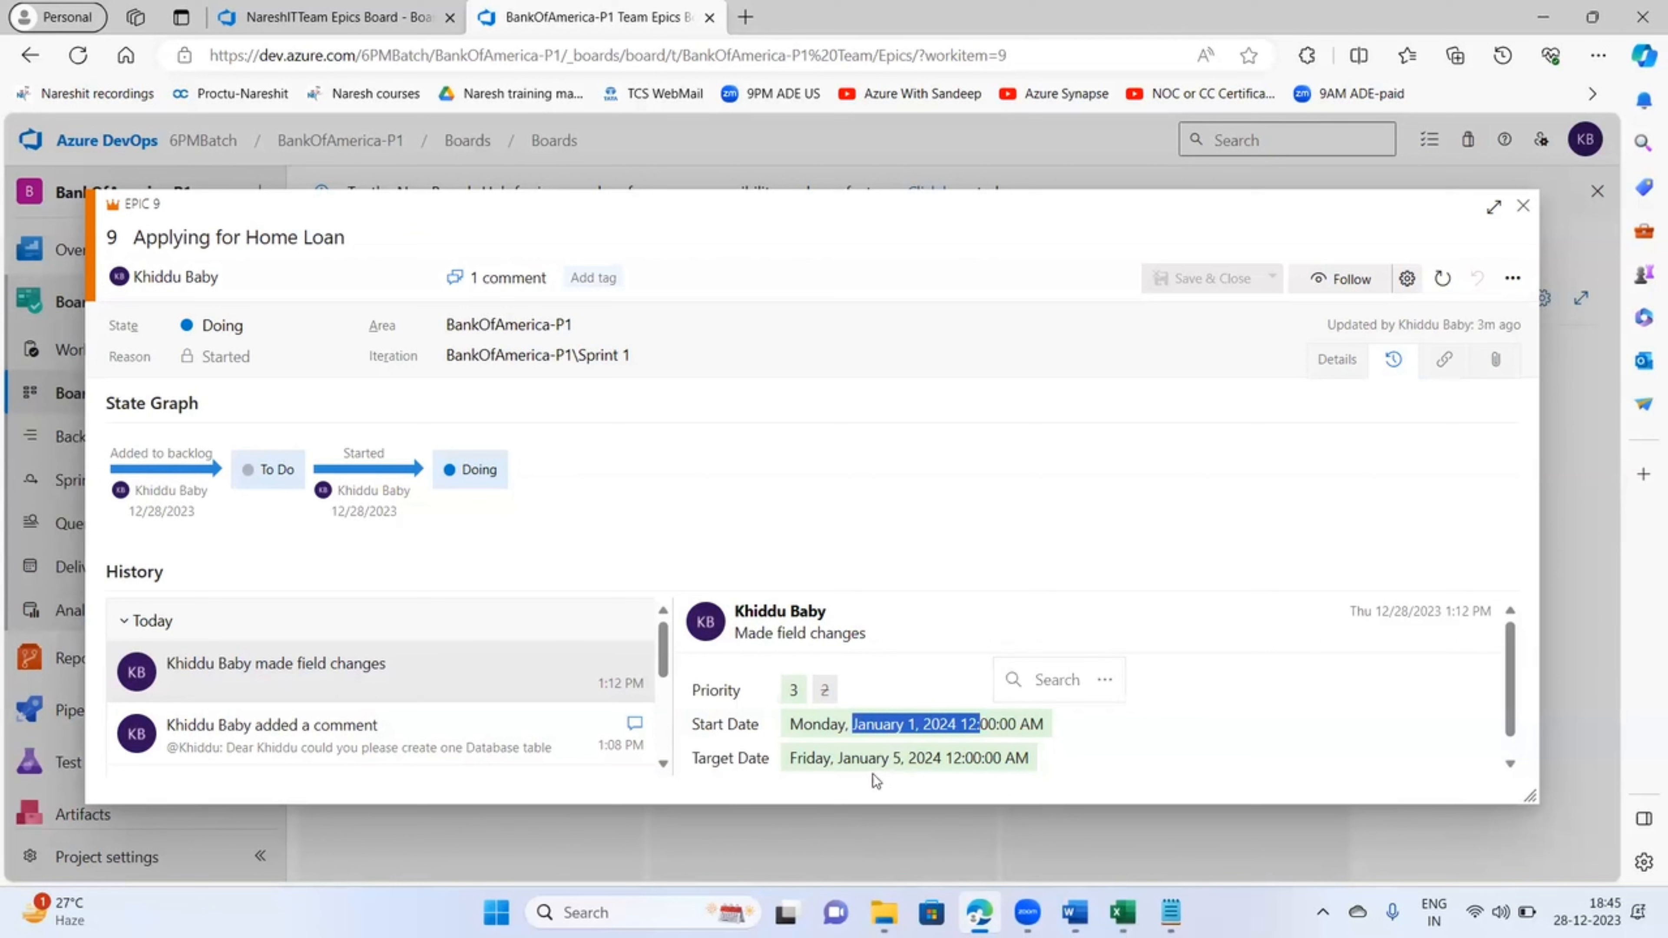
{"action": "left_click_drag", "start_coordinate": [867, 757], "coordinate": [936, 757]}
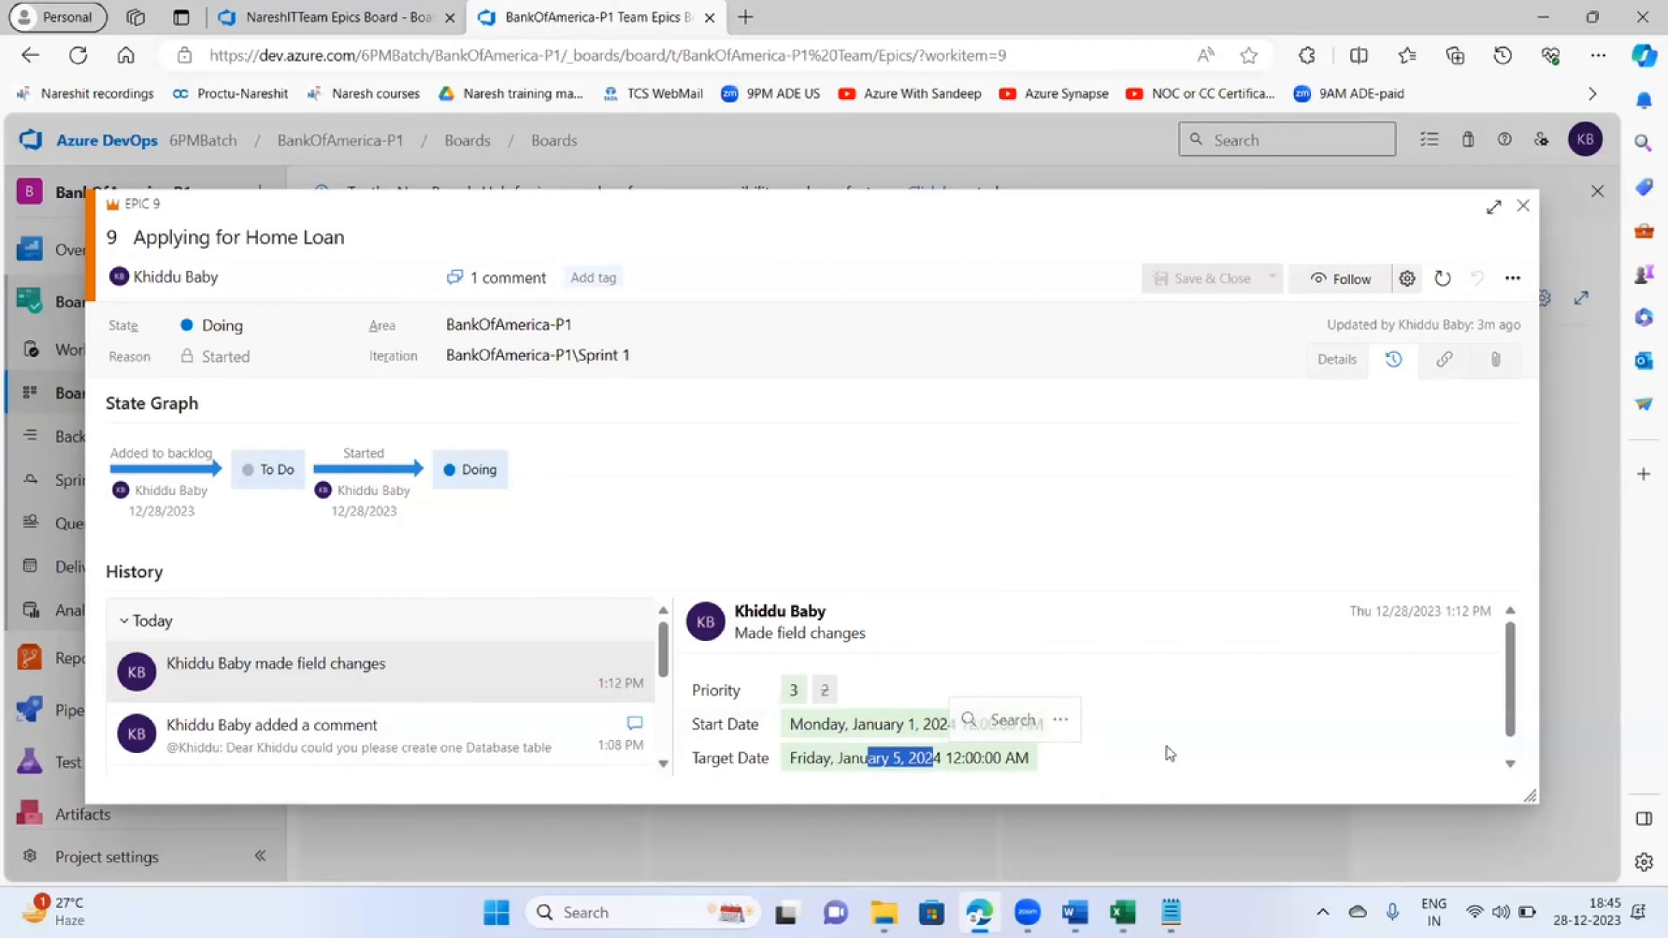
{"action": "left_click", "coordinate": [1390, 360]}
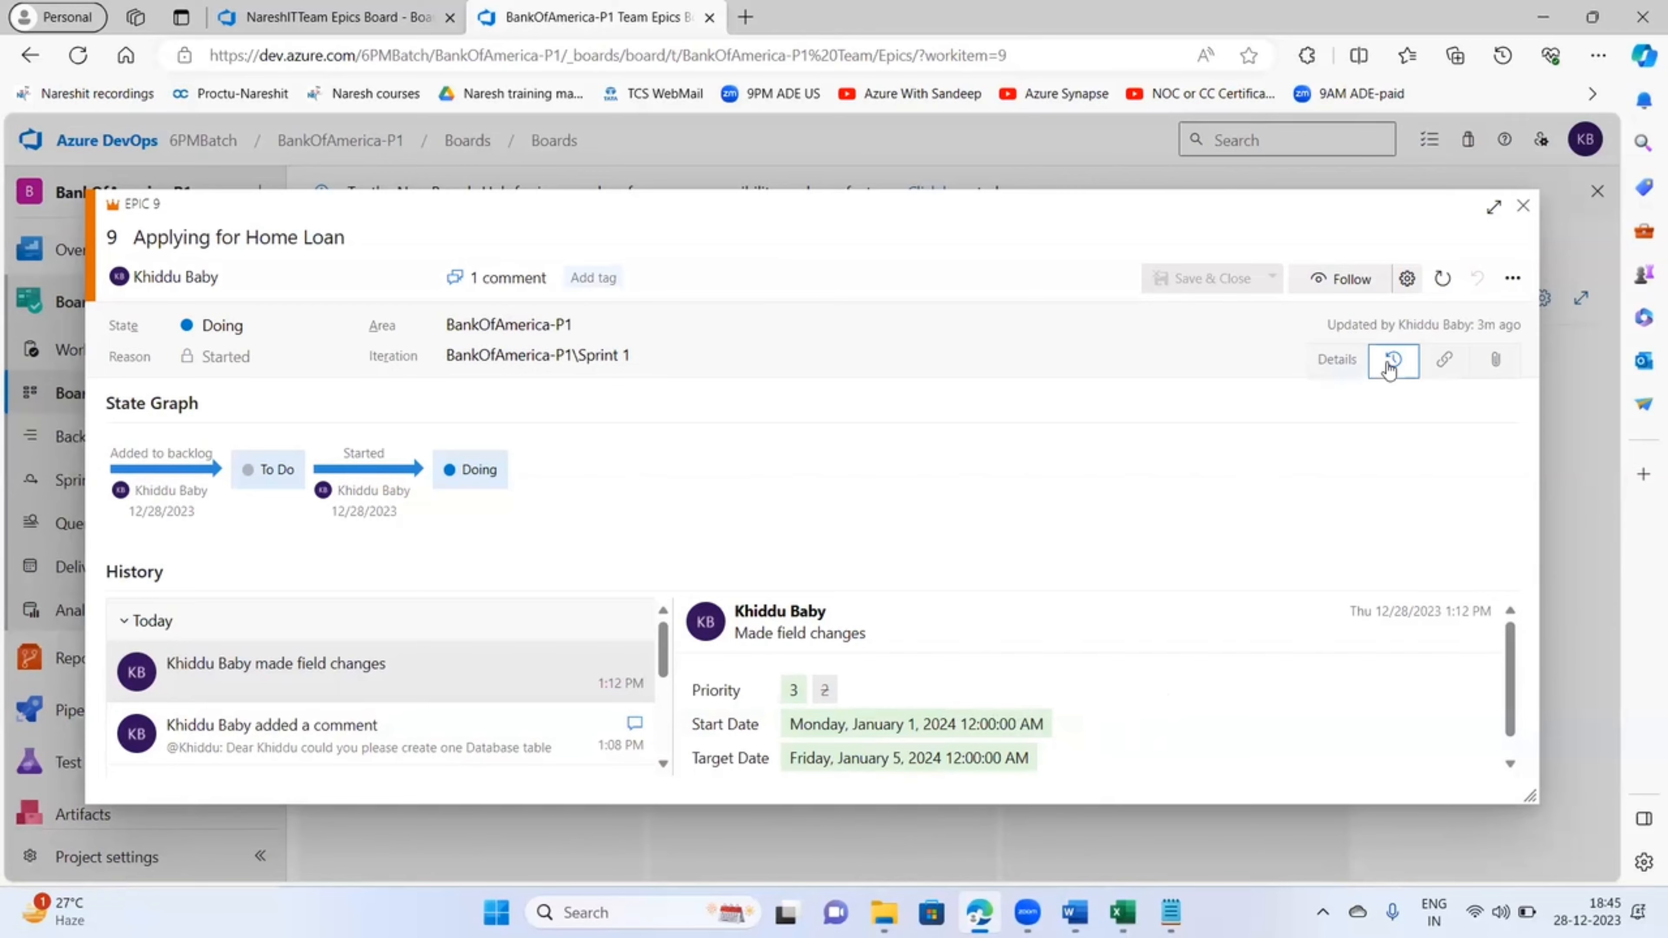
- Look over the epic's links section, comparing it with the details and history sections
{"action": "left_click", "coordinate": [1444, 360]}
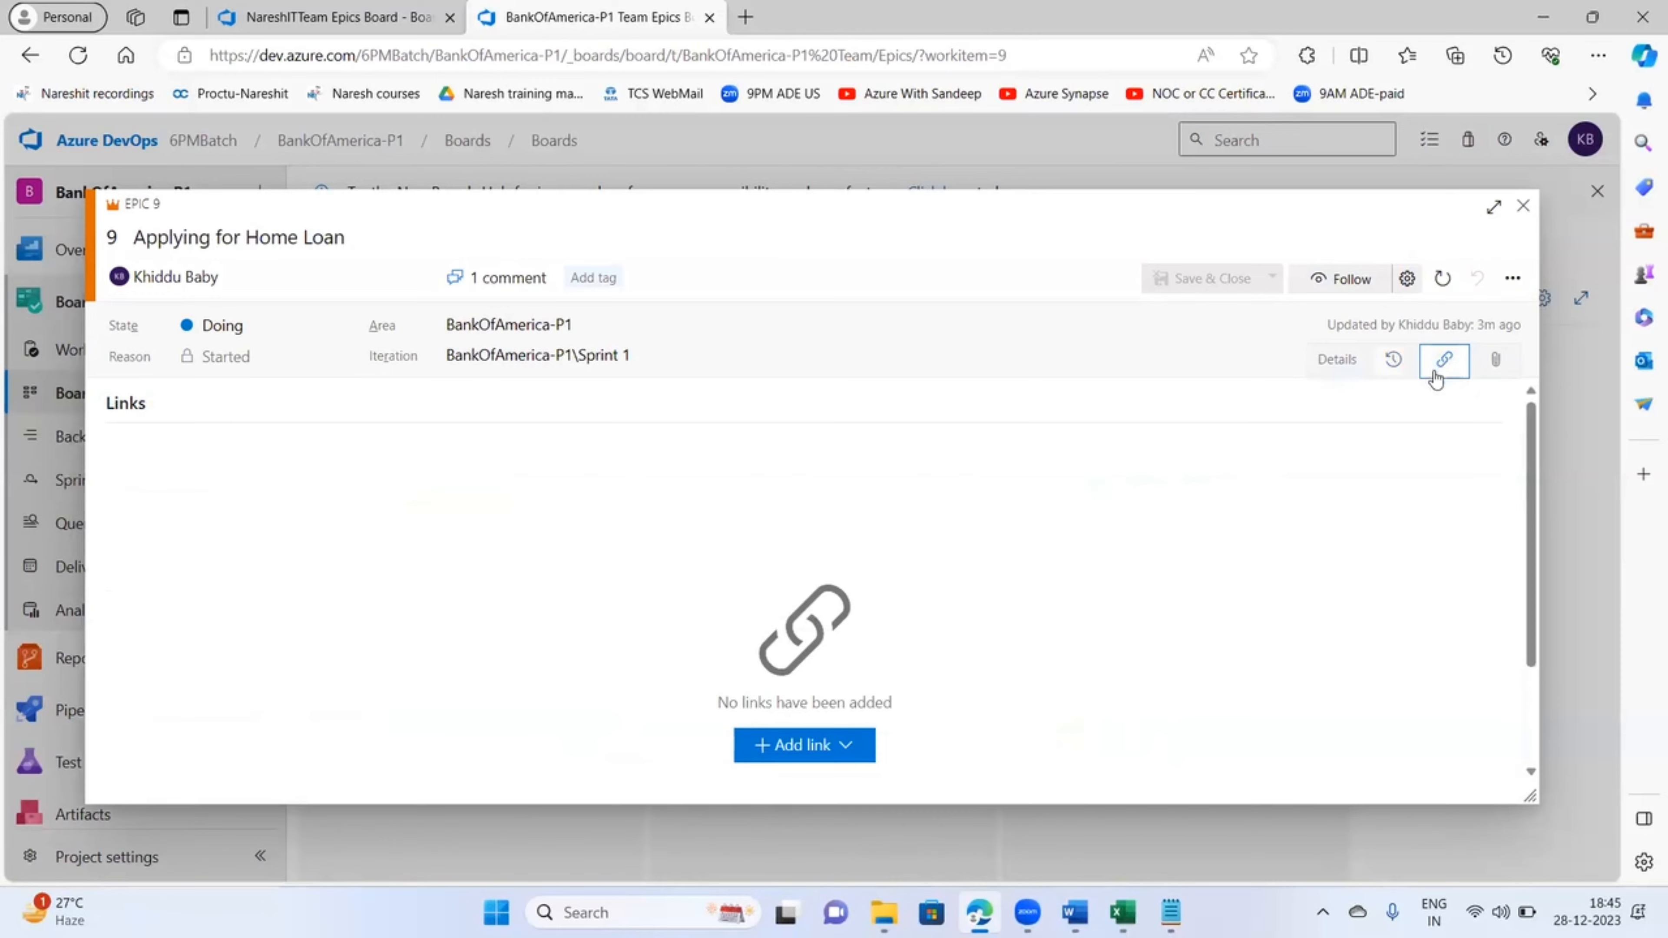
{"action": "left_click", "coordinate": [1331, 369]}
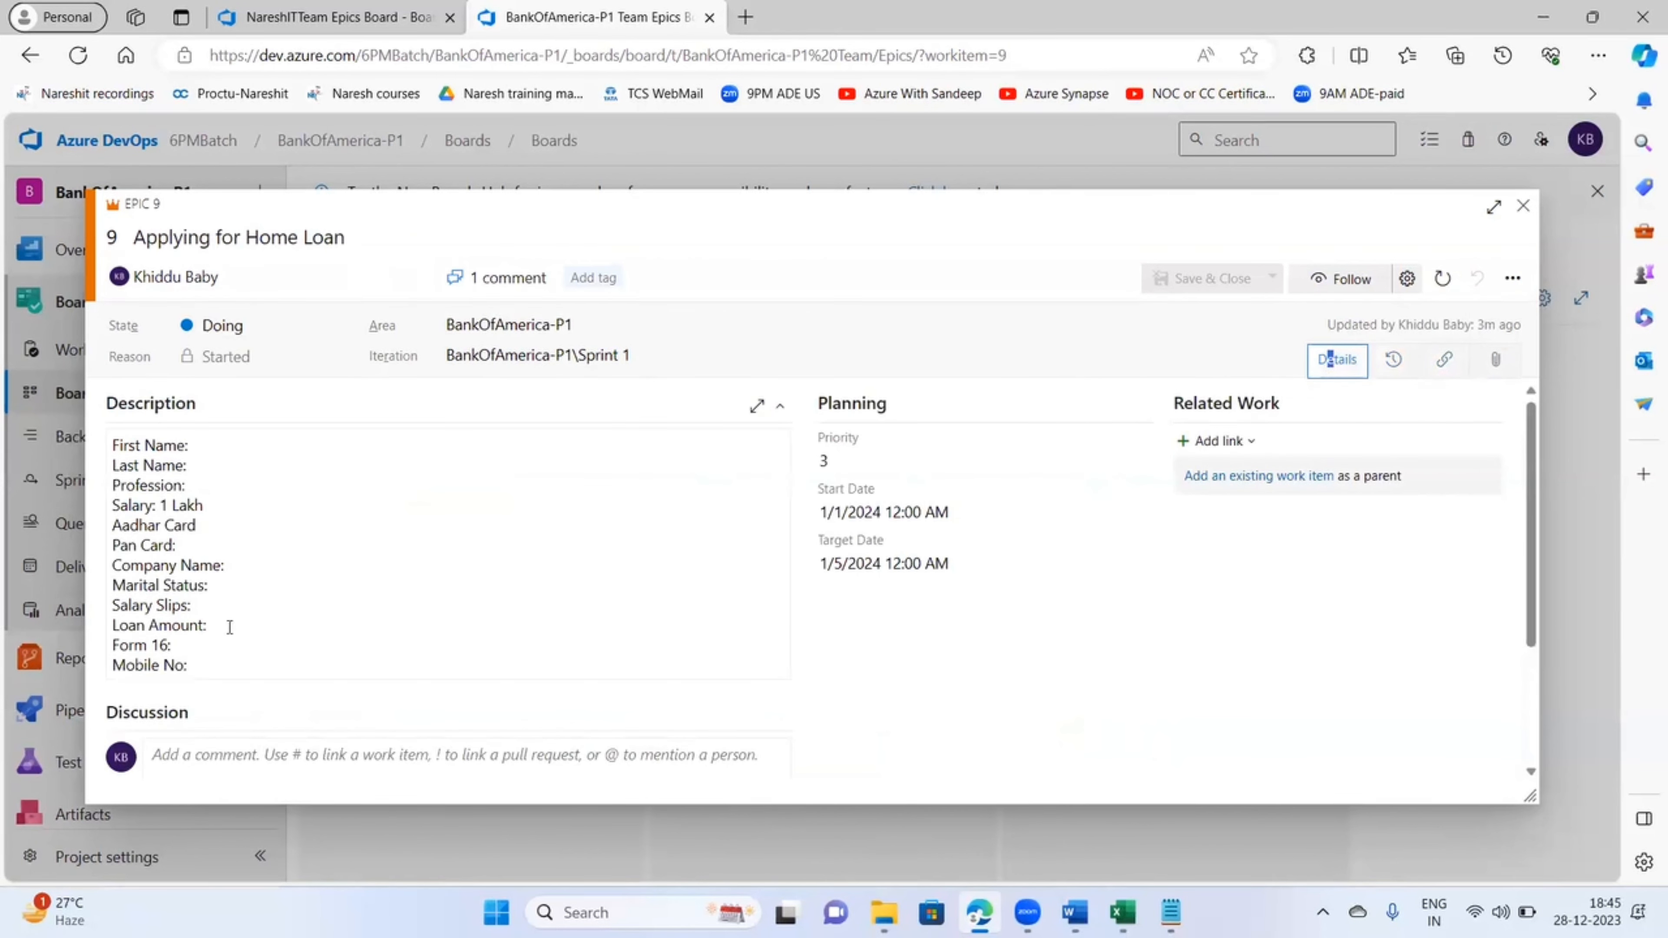
{"action": "left_click", "coordinate": [1398, 368]}
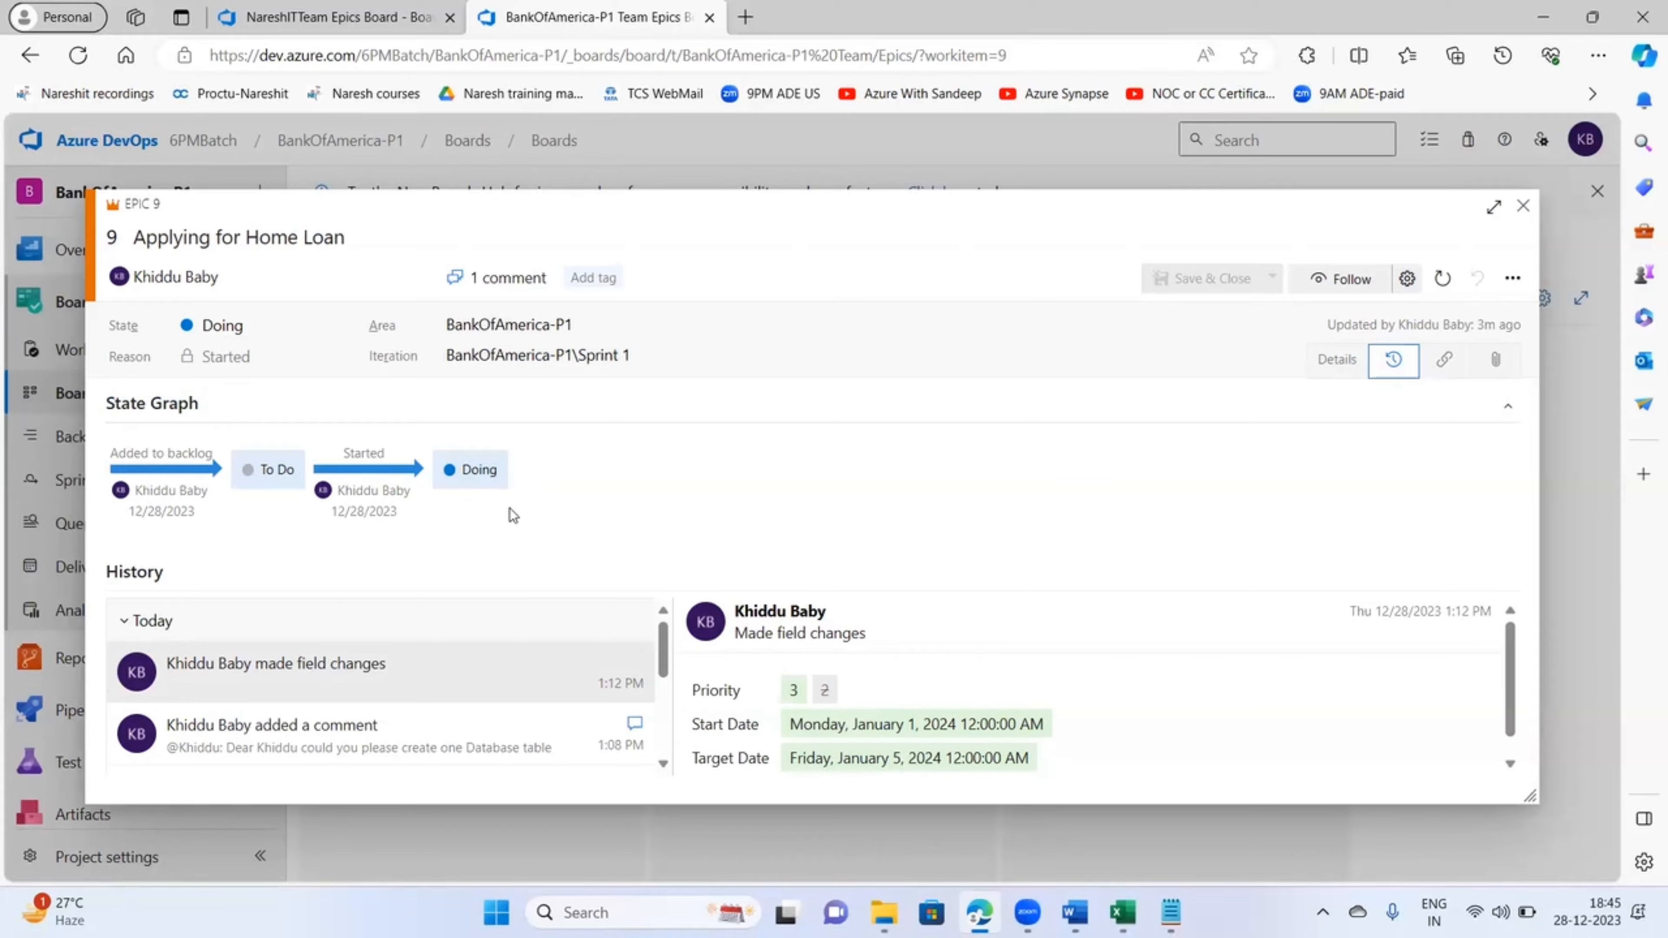
{"action": "left_click", "coordinate": [1444, 360]}
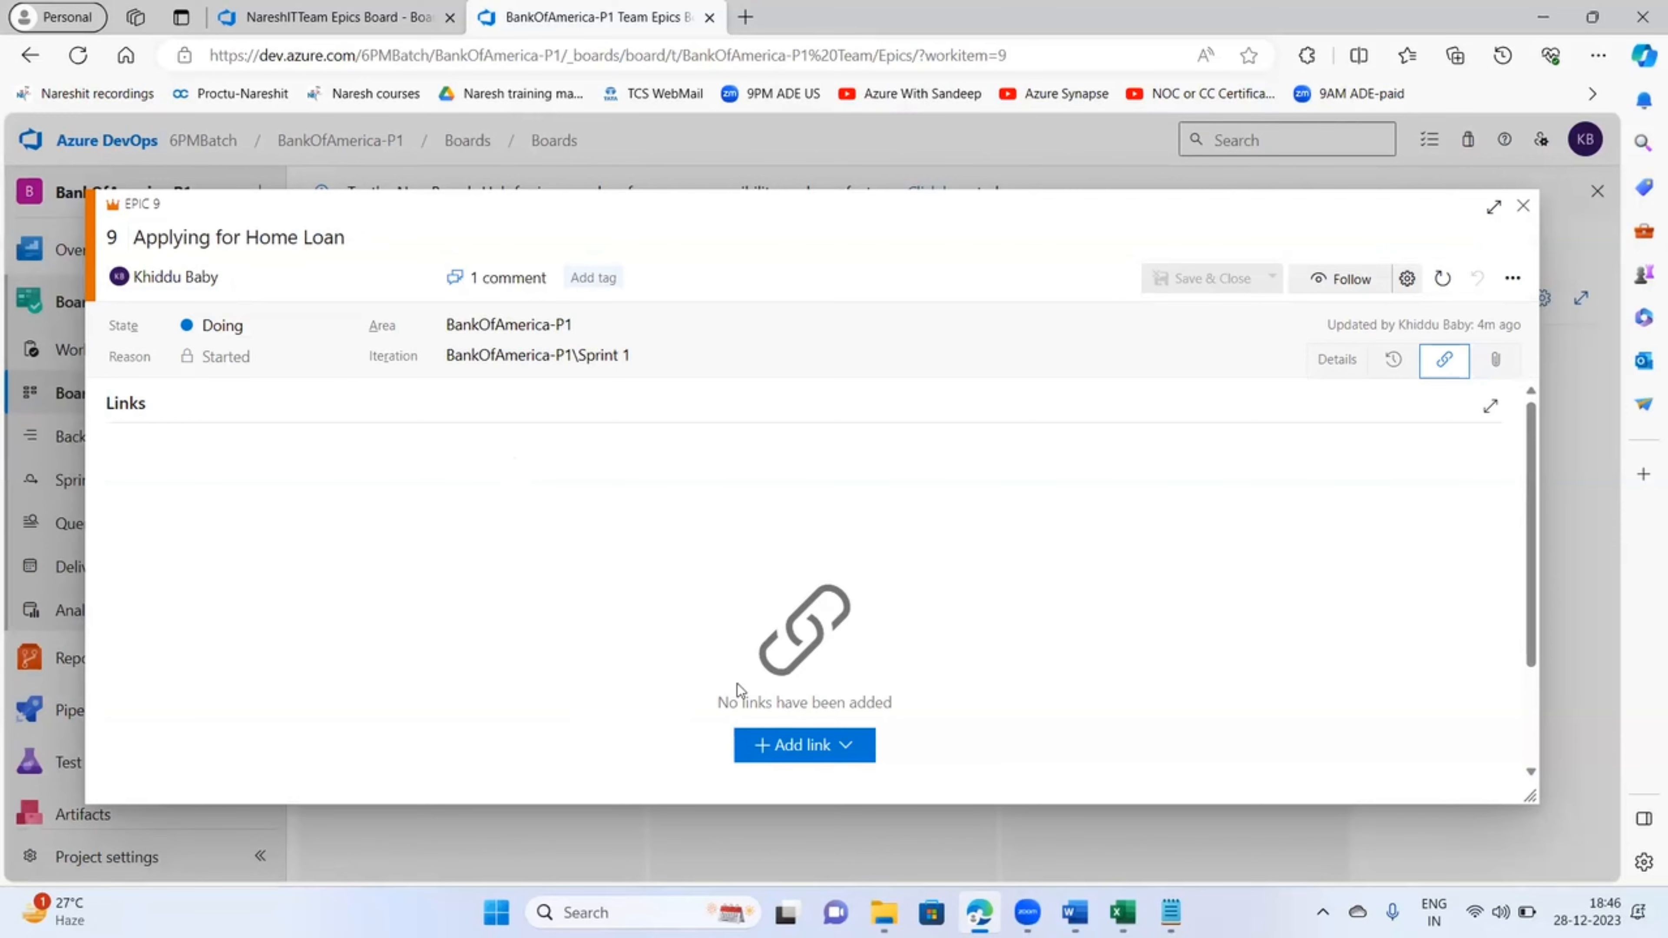
{"action": "left_click_drag", "start_coordinate": [374, 238], "coordinate": [146, 279]}
{"action": "left_click", "coordinate": [341, 548]}
- Attach the Docker text file from the Azure Devops(Az-400) folder to the epic
{"action": "left_click", "coordinate": [1495, 358]}
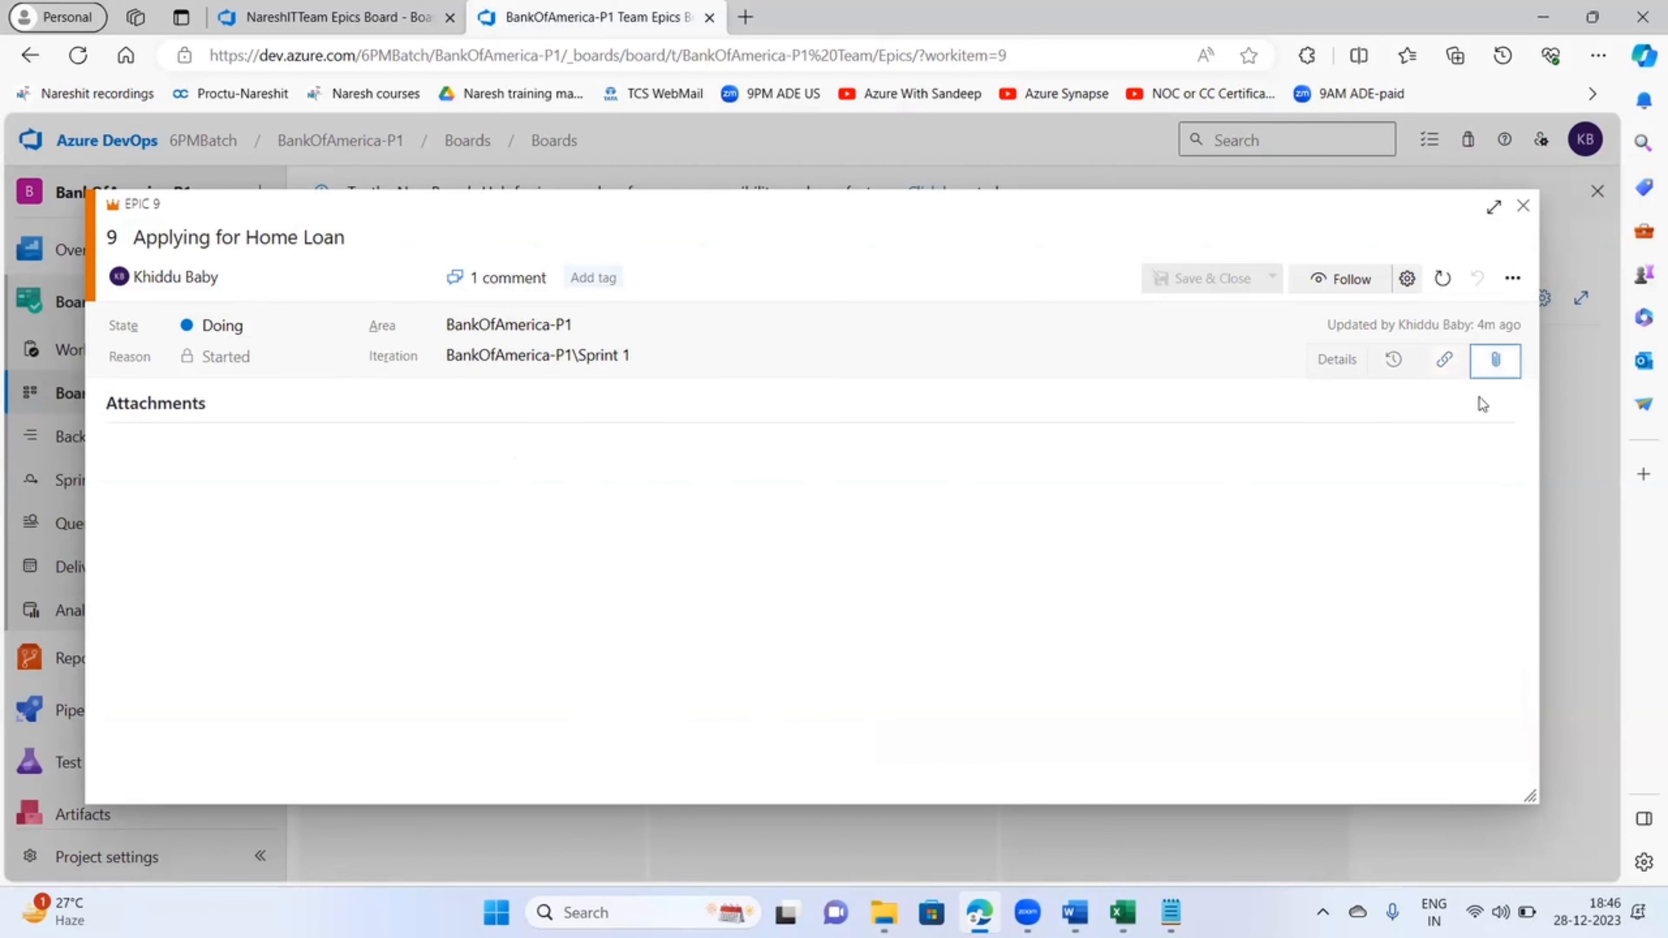
{"action": "left_click", "coordinate": [826, 742]}
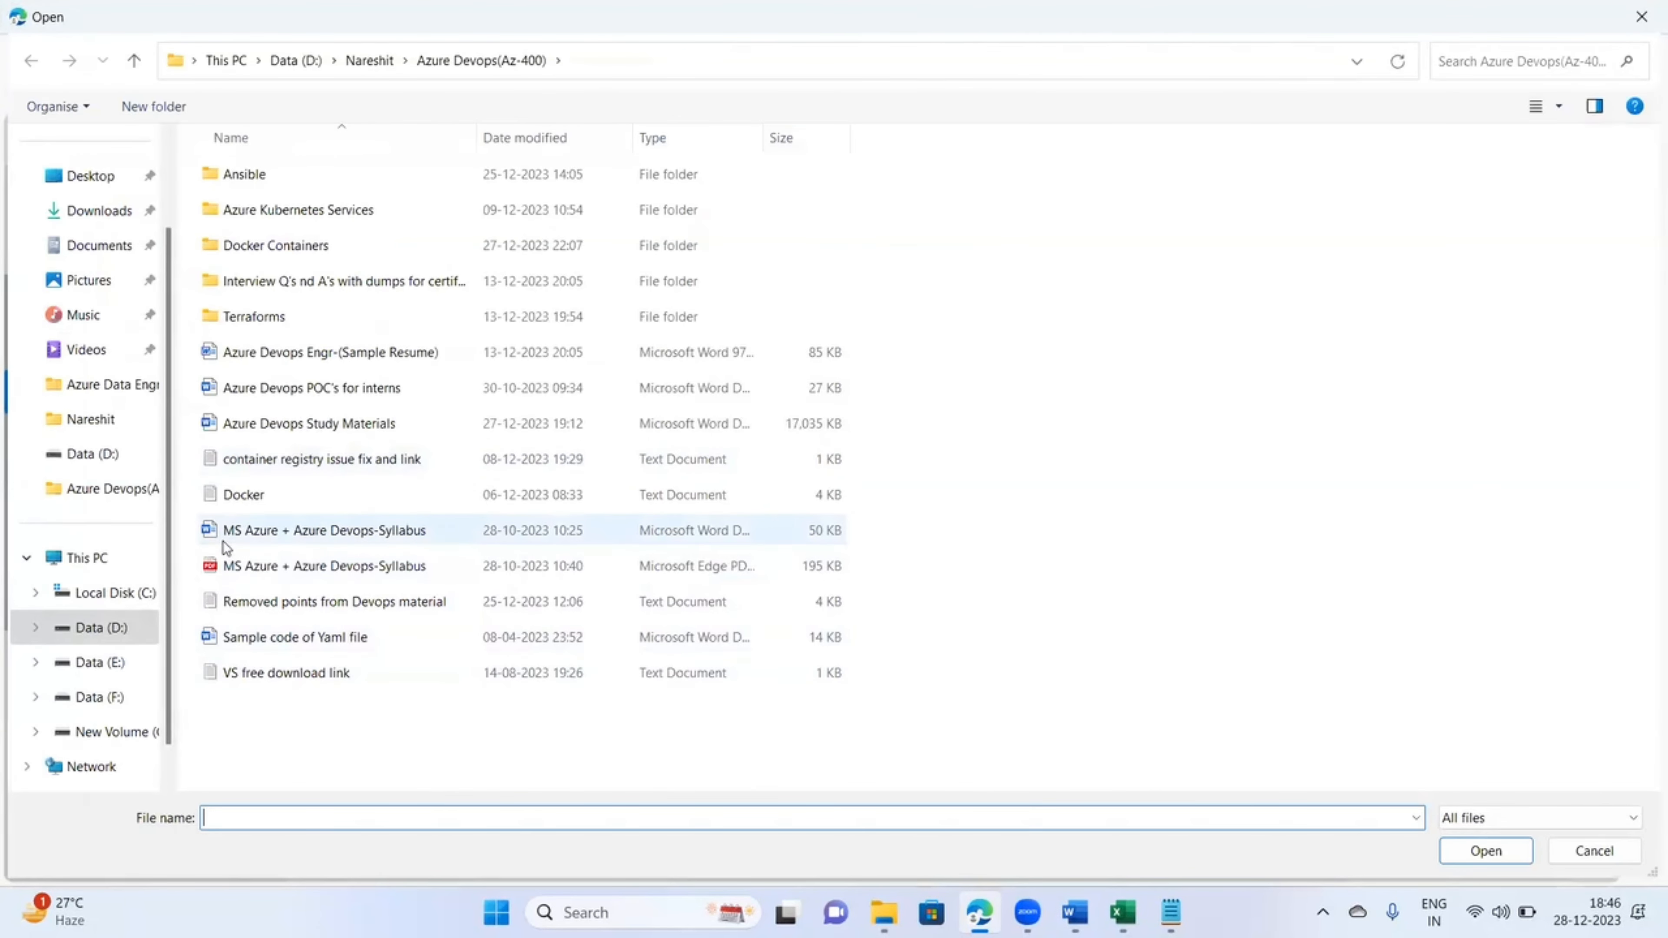
{"action": "left_click", "coordinate": [268, 502]}
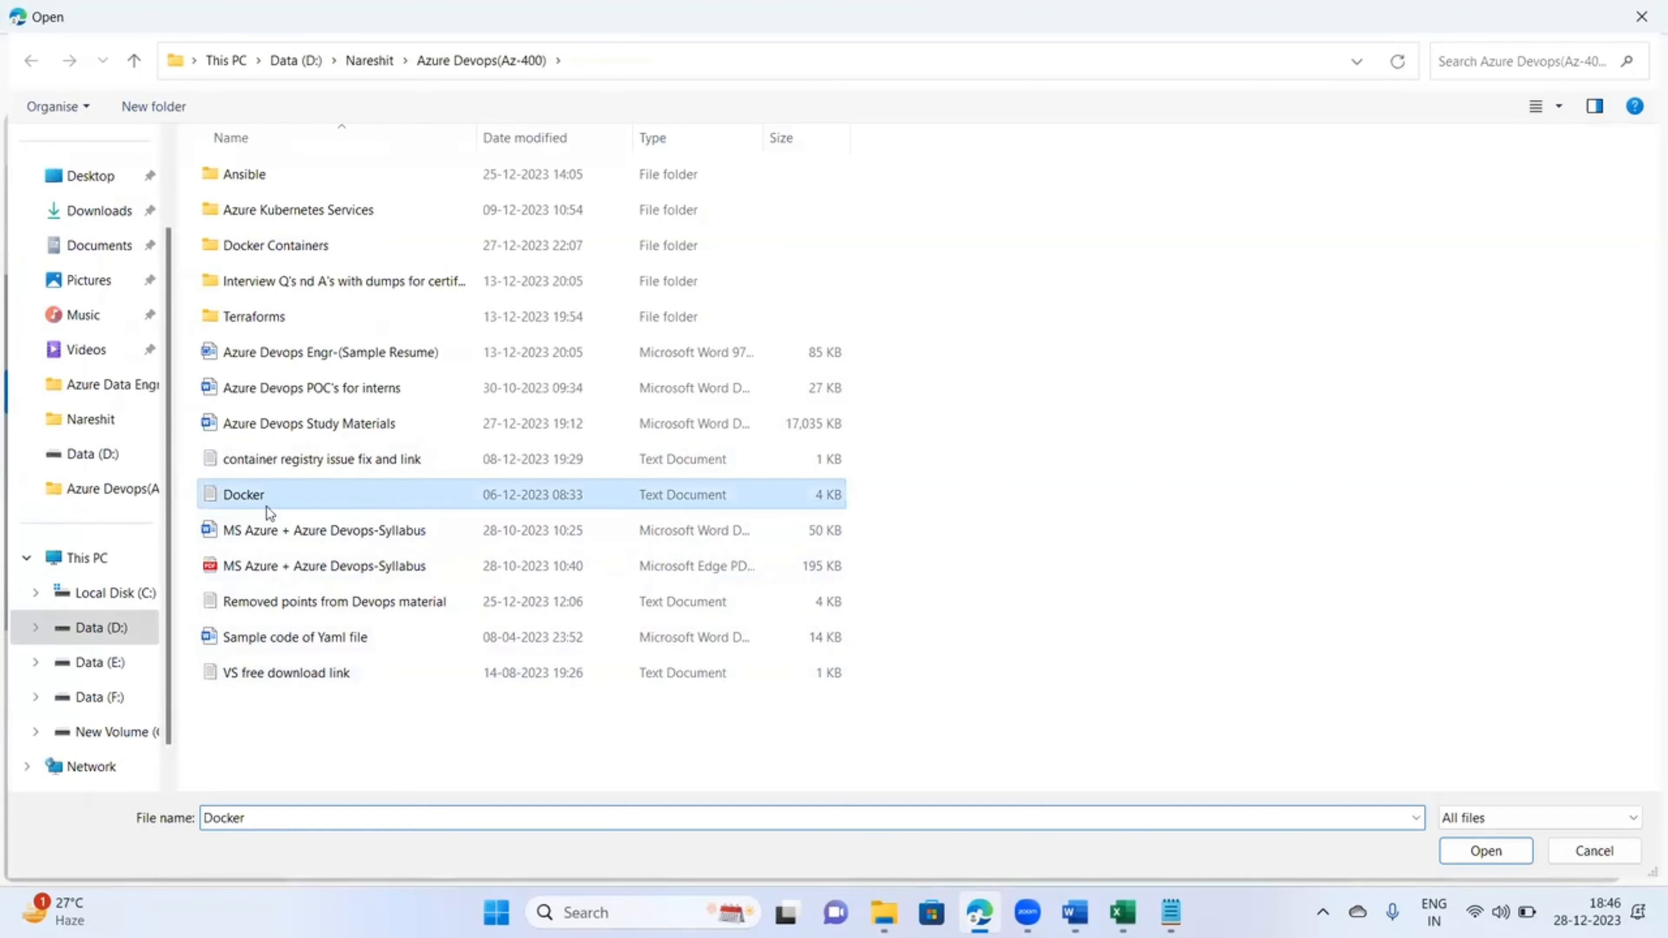
{"action": "left_click", "coordinate": [1499, 855]}
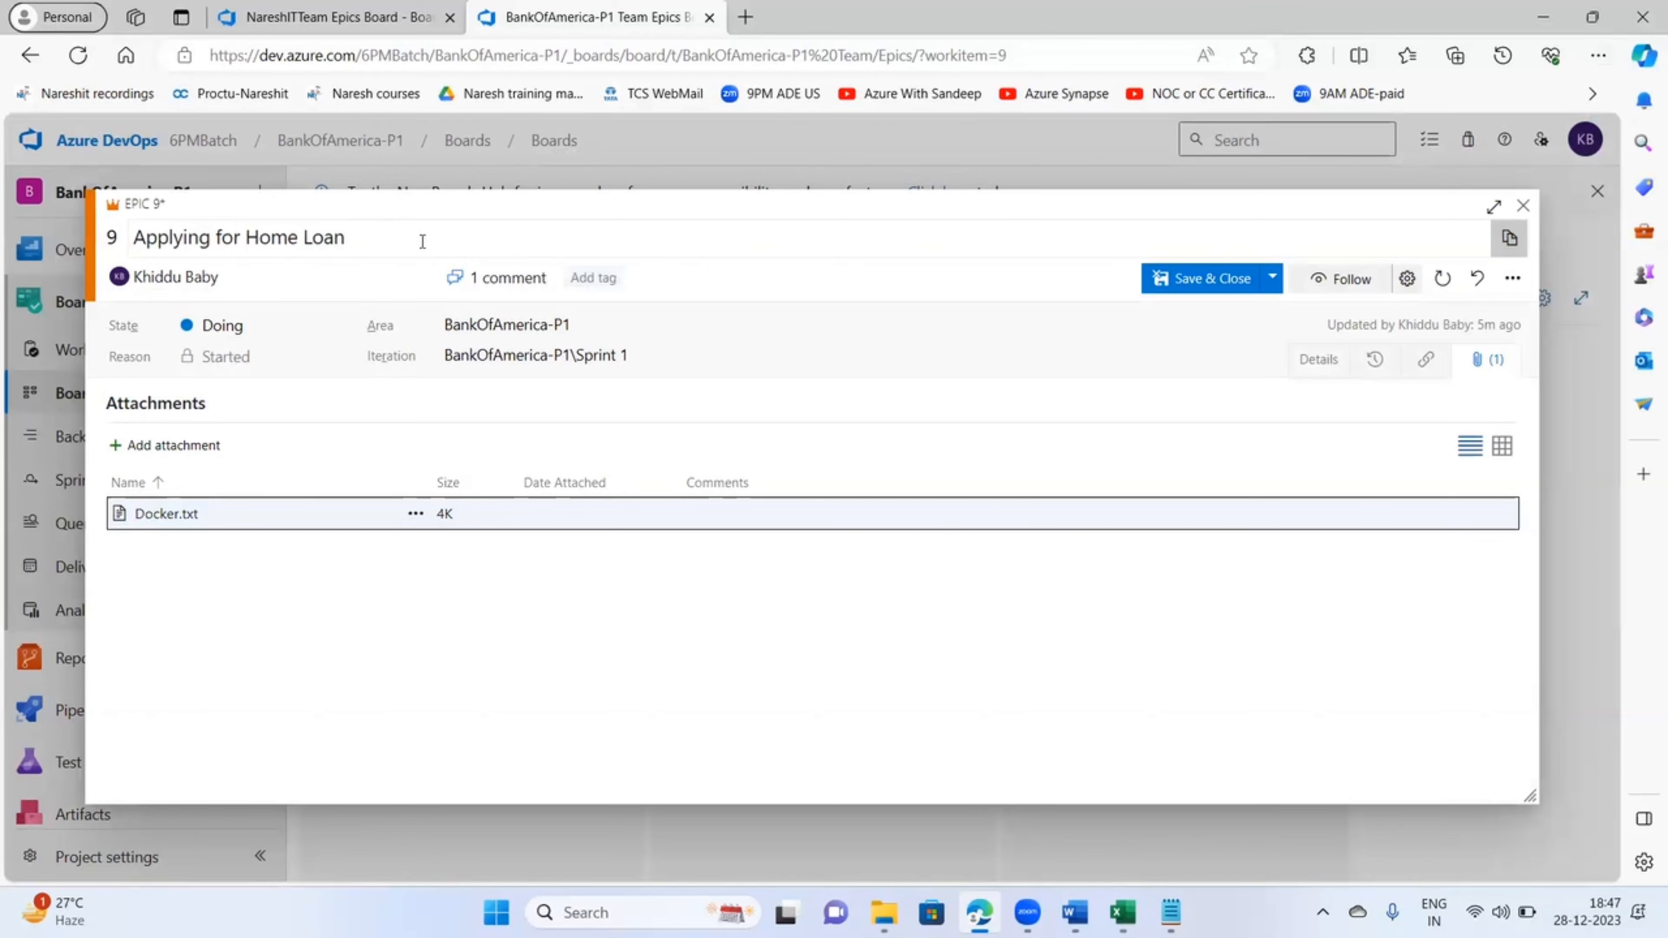
- Save the Applying for Home Loan epic with its Docker.txt attachment and close it
{"action": "left_click", "coordinate": [1478, 368]}
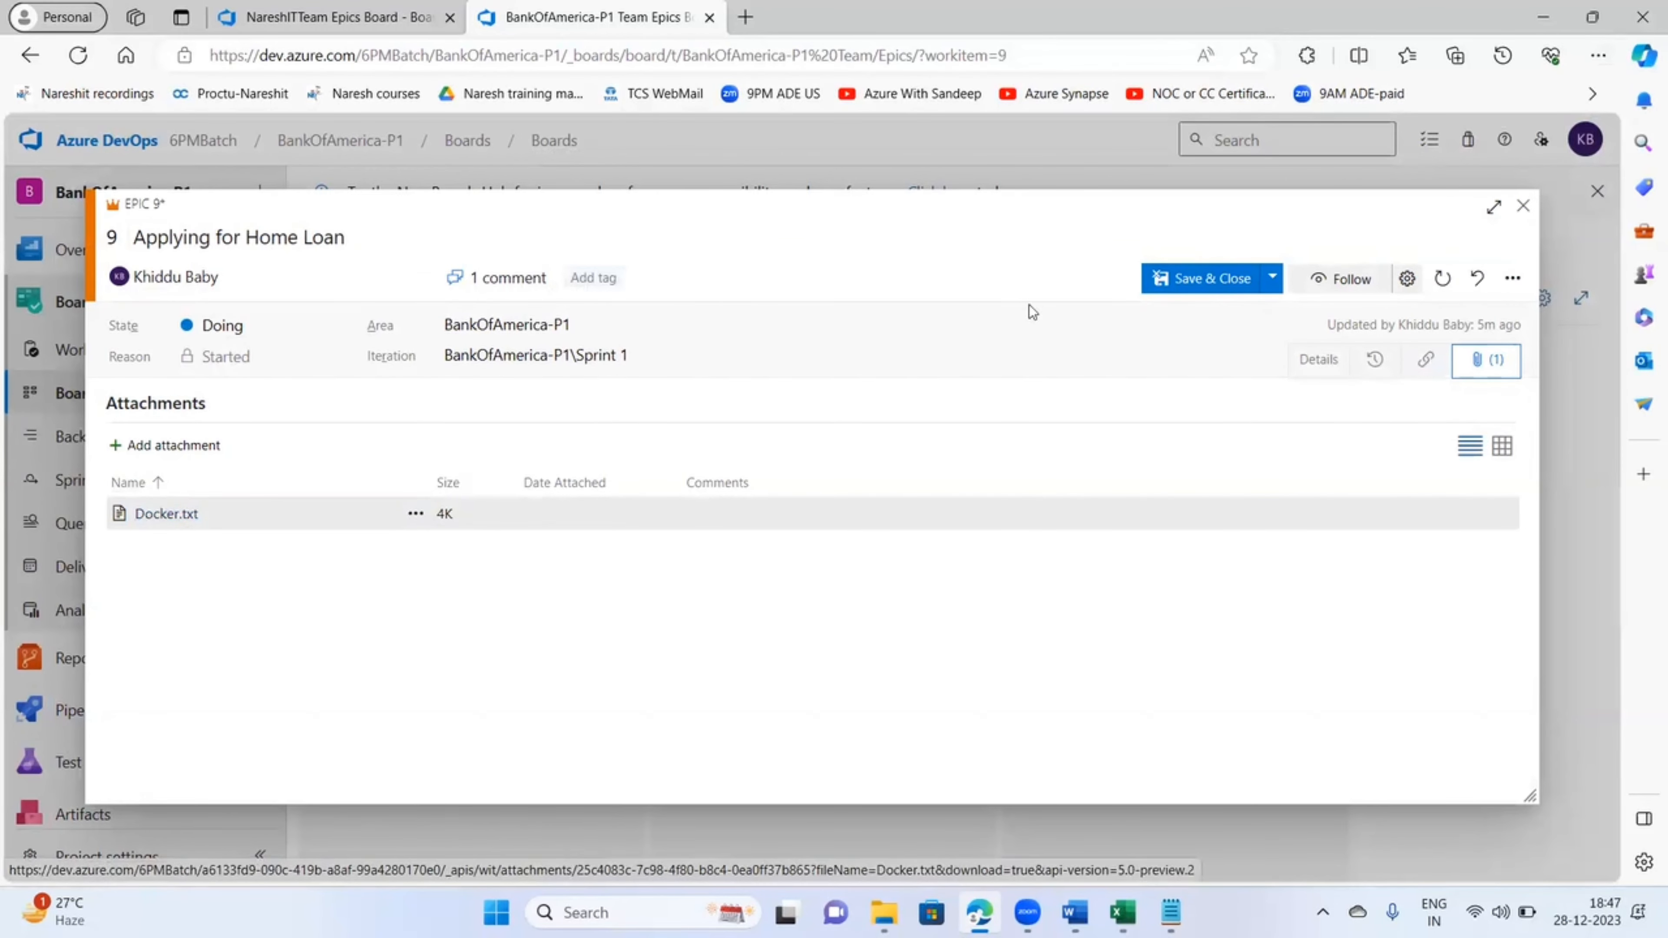
{"action": "left_click", "coordinate": [1295, 371]}
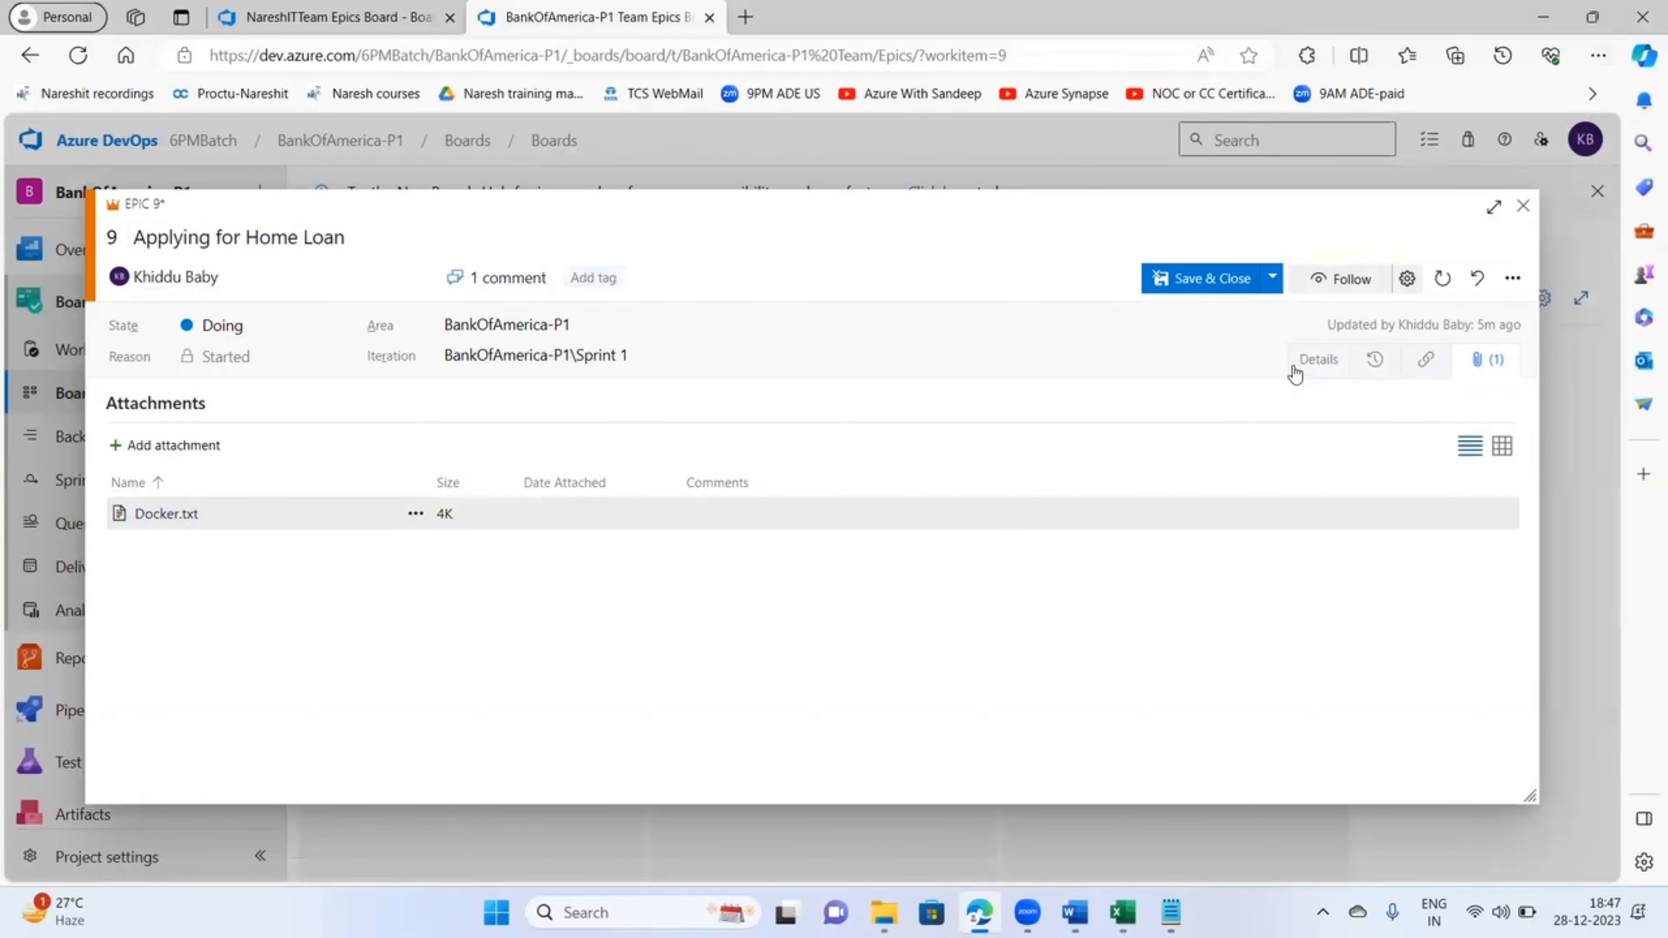
{"action": "left_click", "coordinate": [1212, 282]}
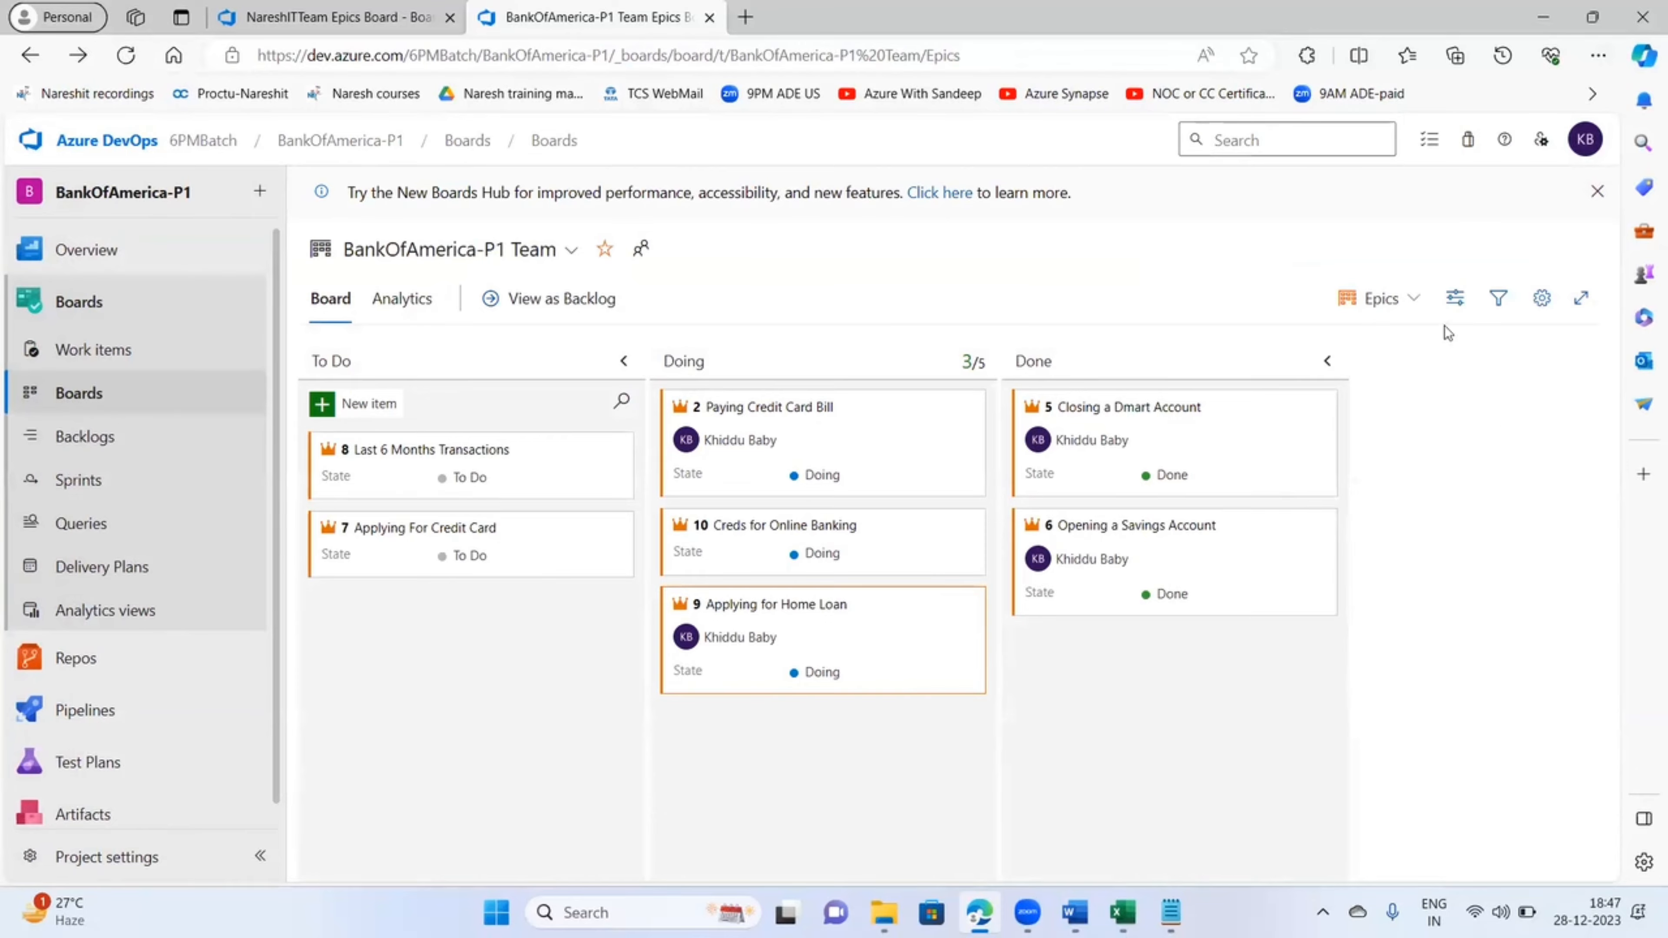
- Compare the team's Epics and Issues boards, finishing on the Issues board
{"action": "left_click", "coordinate": [1413, 299]}
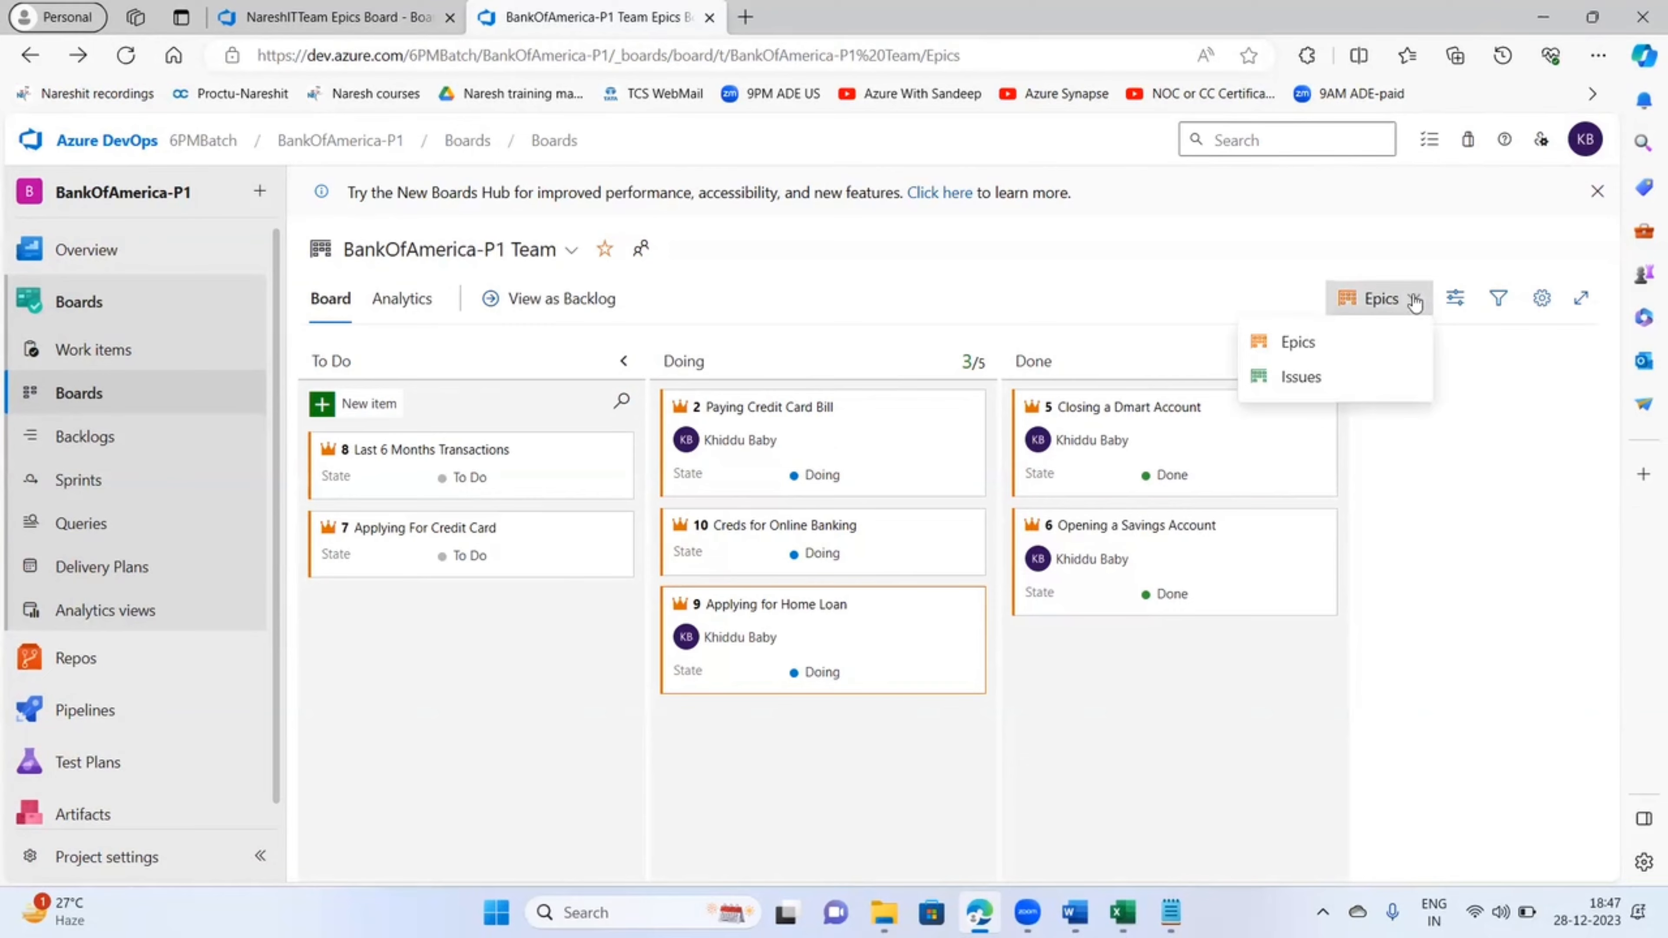
{"action": "left_click", "coordinate": [1324, 383]}
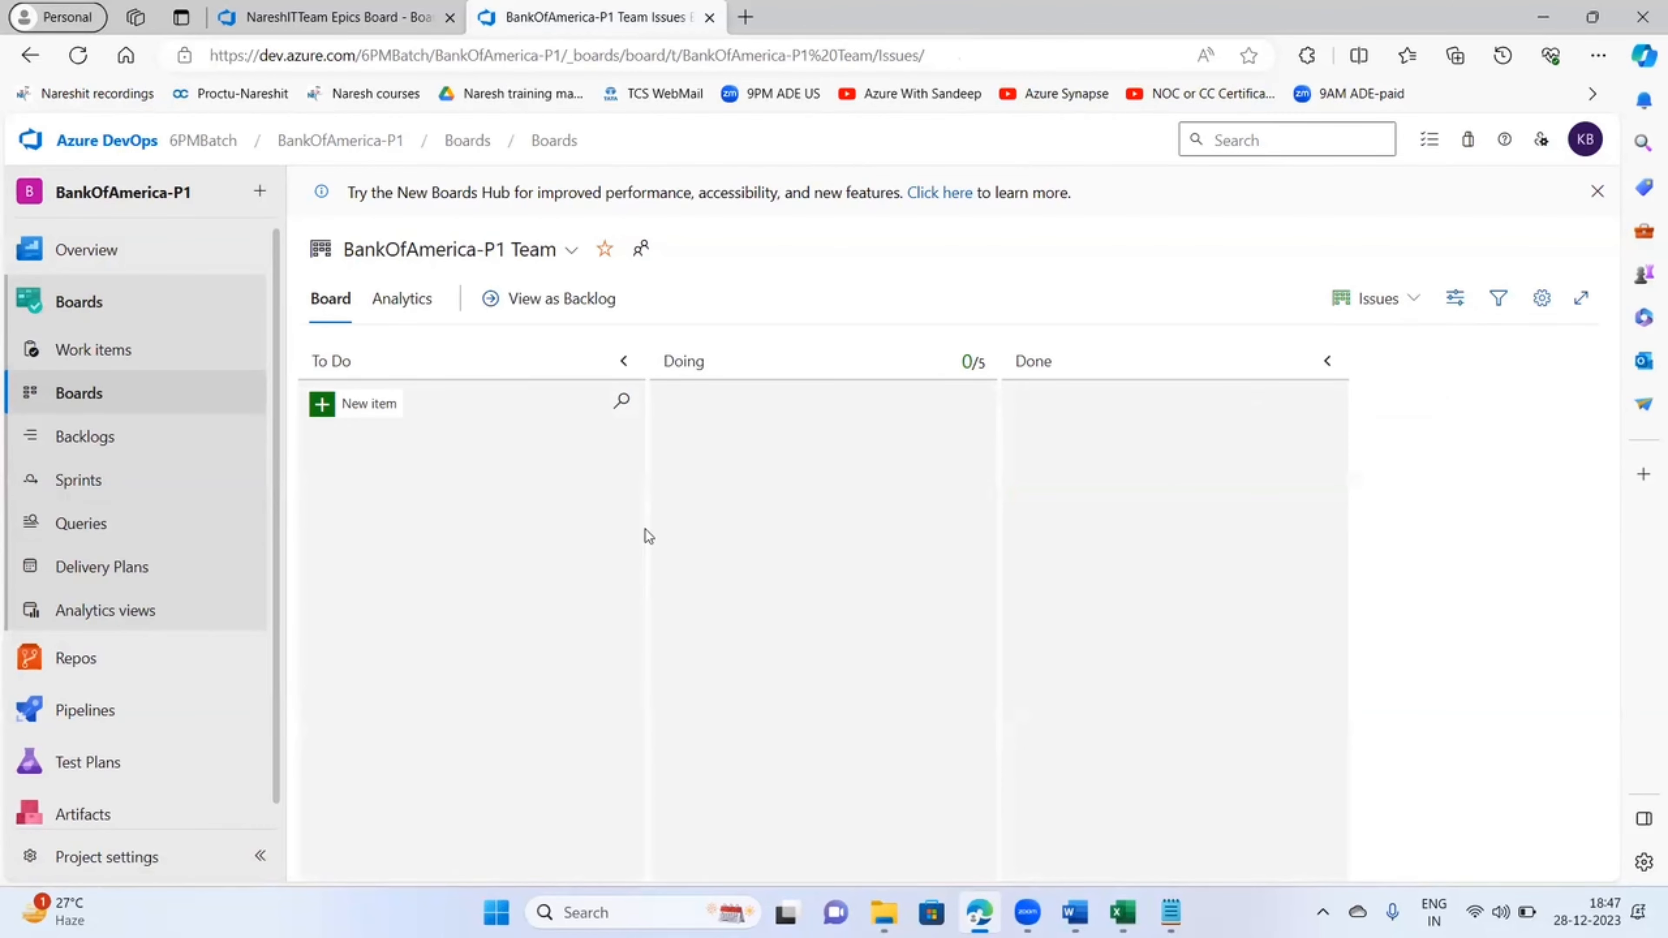
{"action": "left_click", "coordinate": [1413, 298]}
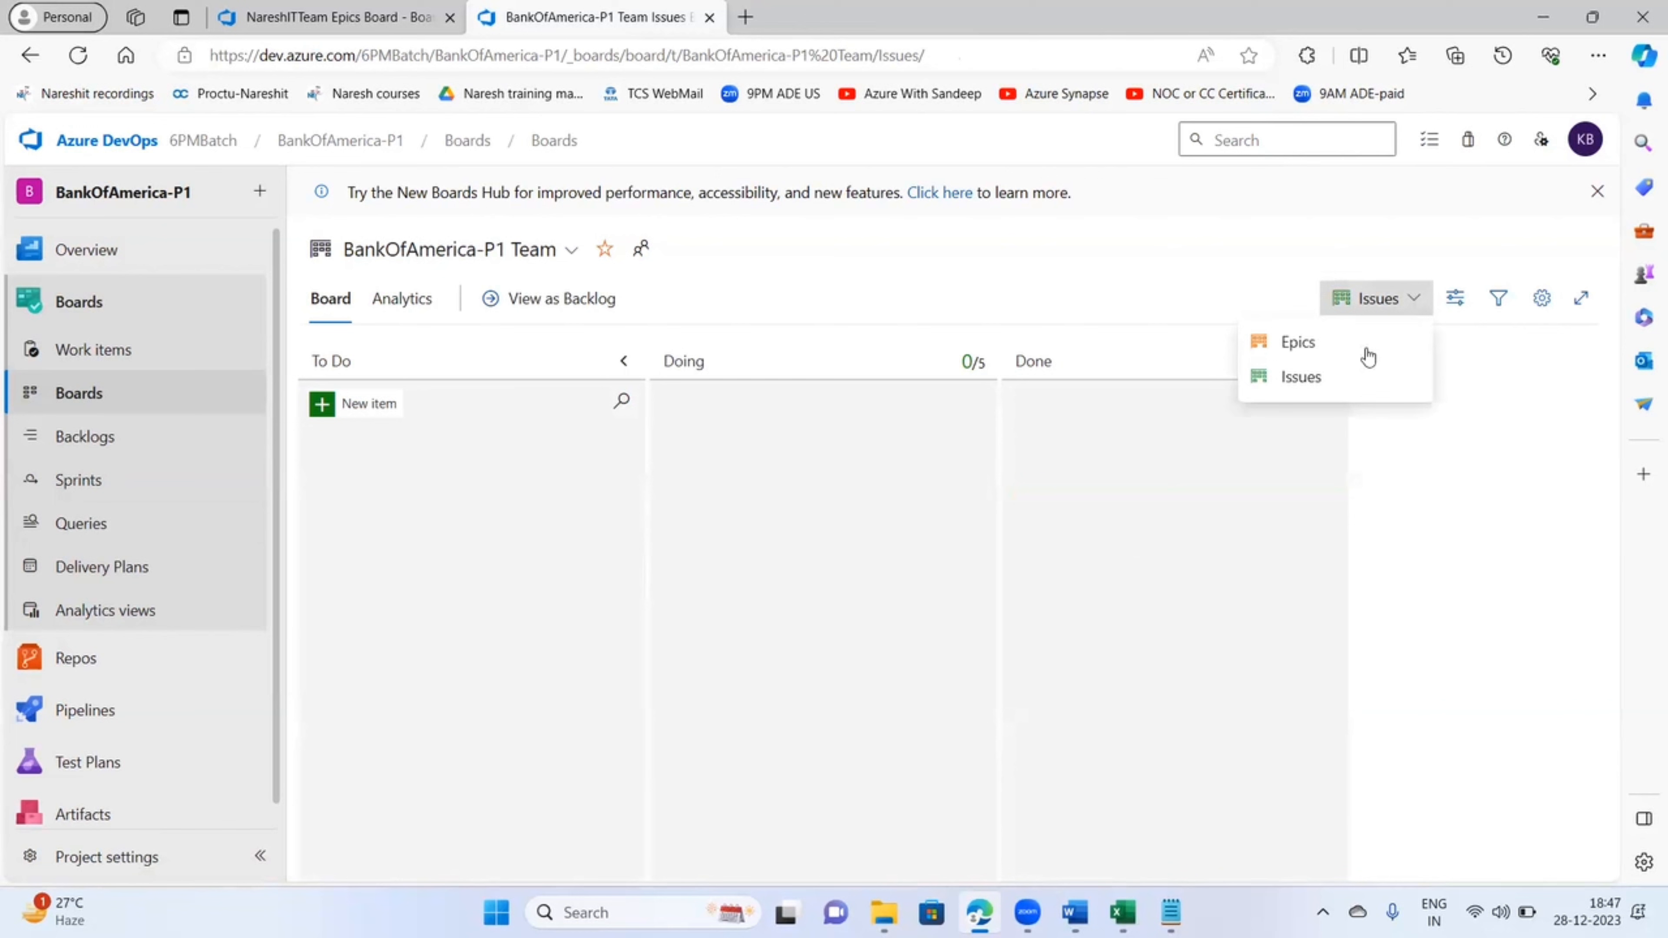
{"action": "left_click", "coordinate": [1309, 348]}
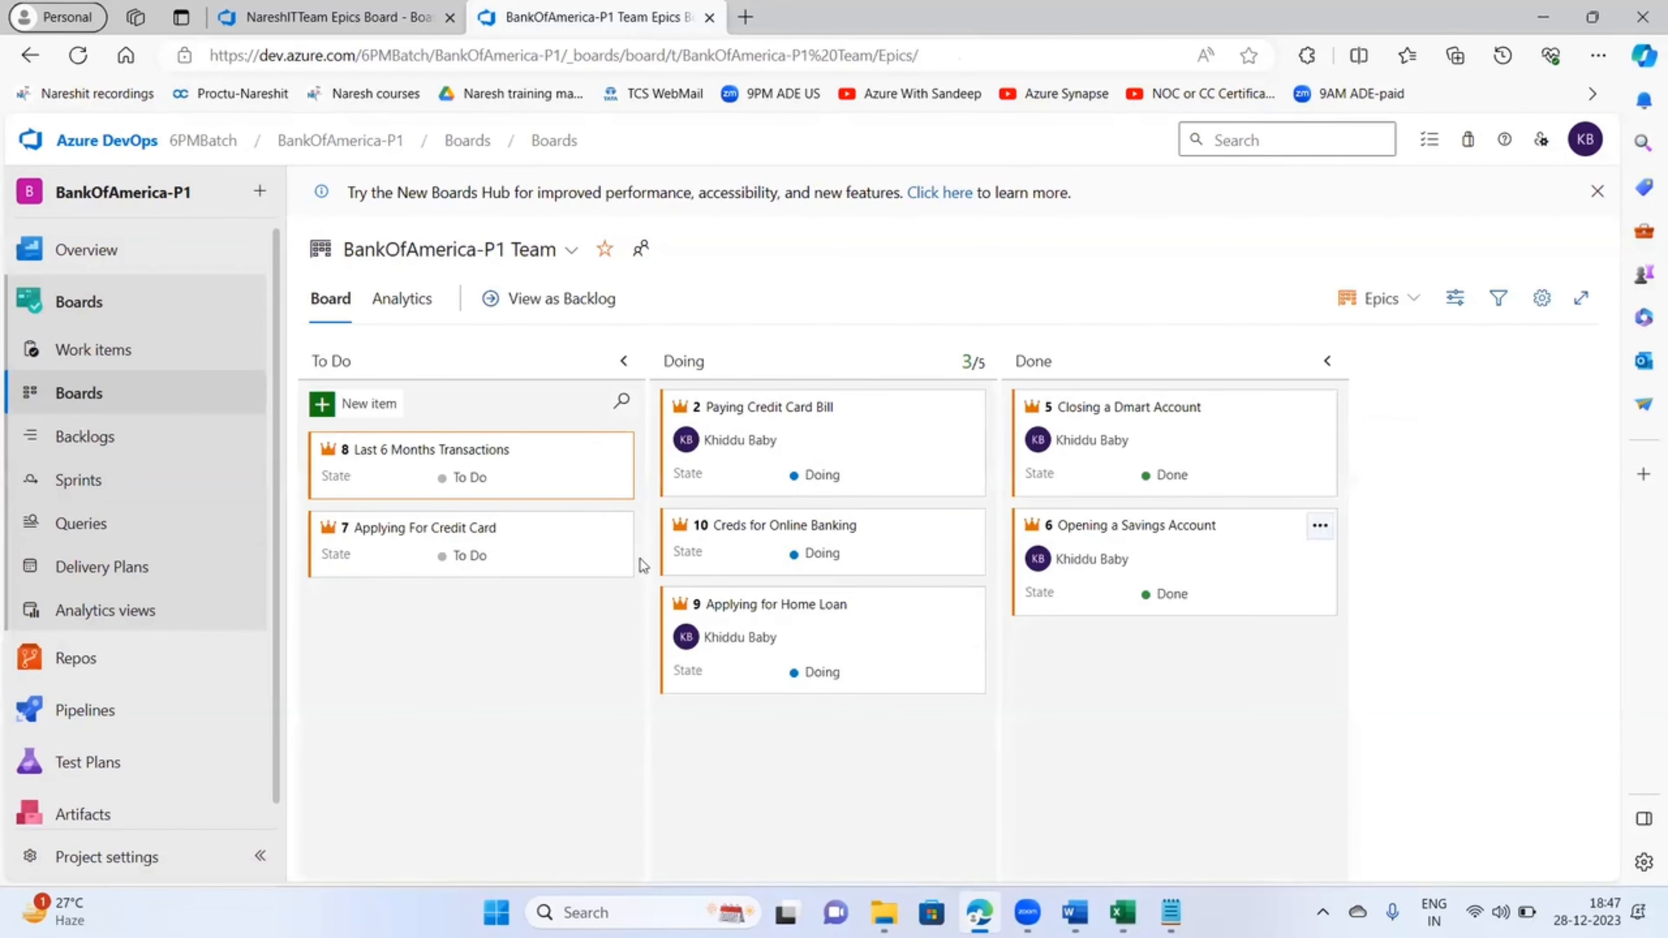
{"action": "left_click", "coordinate": [1405, 301]}
{"action": "left_click", "coordinate": [1304, 378]}
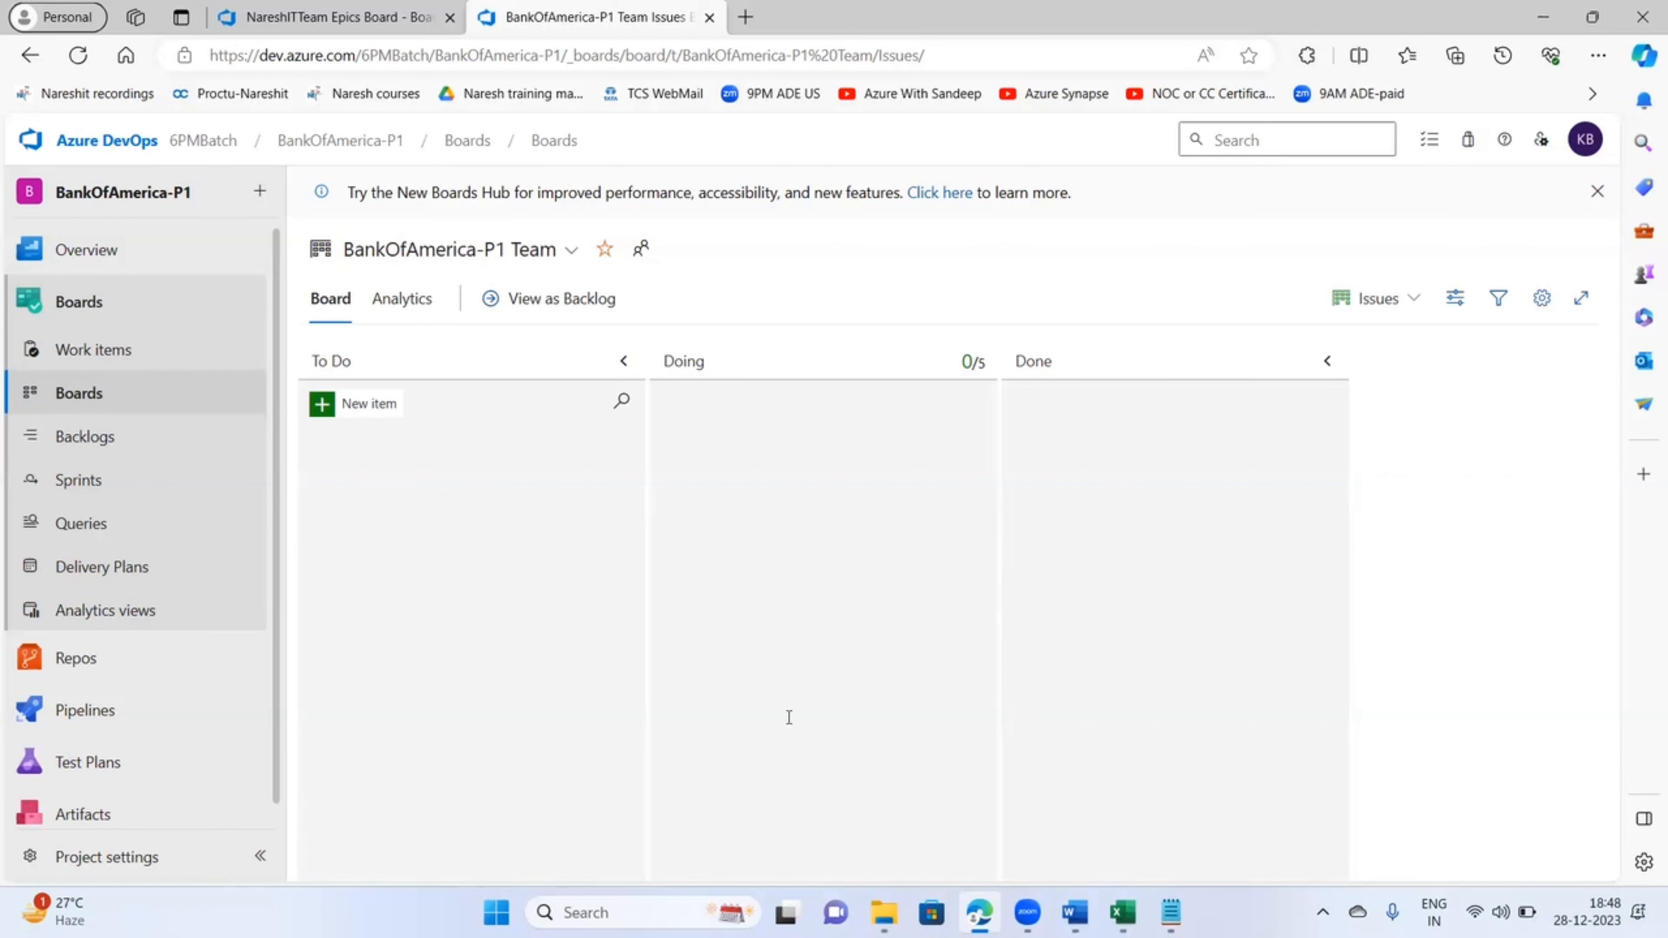
- Switch to the Epic note in Notepad, add "The charecteristics of Epic/Issue/Task is 95% similar only." on two lines, and minimize it
{"action": "key", "text": "alt+Tab"}
{"action": "type", "text": "The cha"}
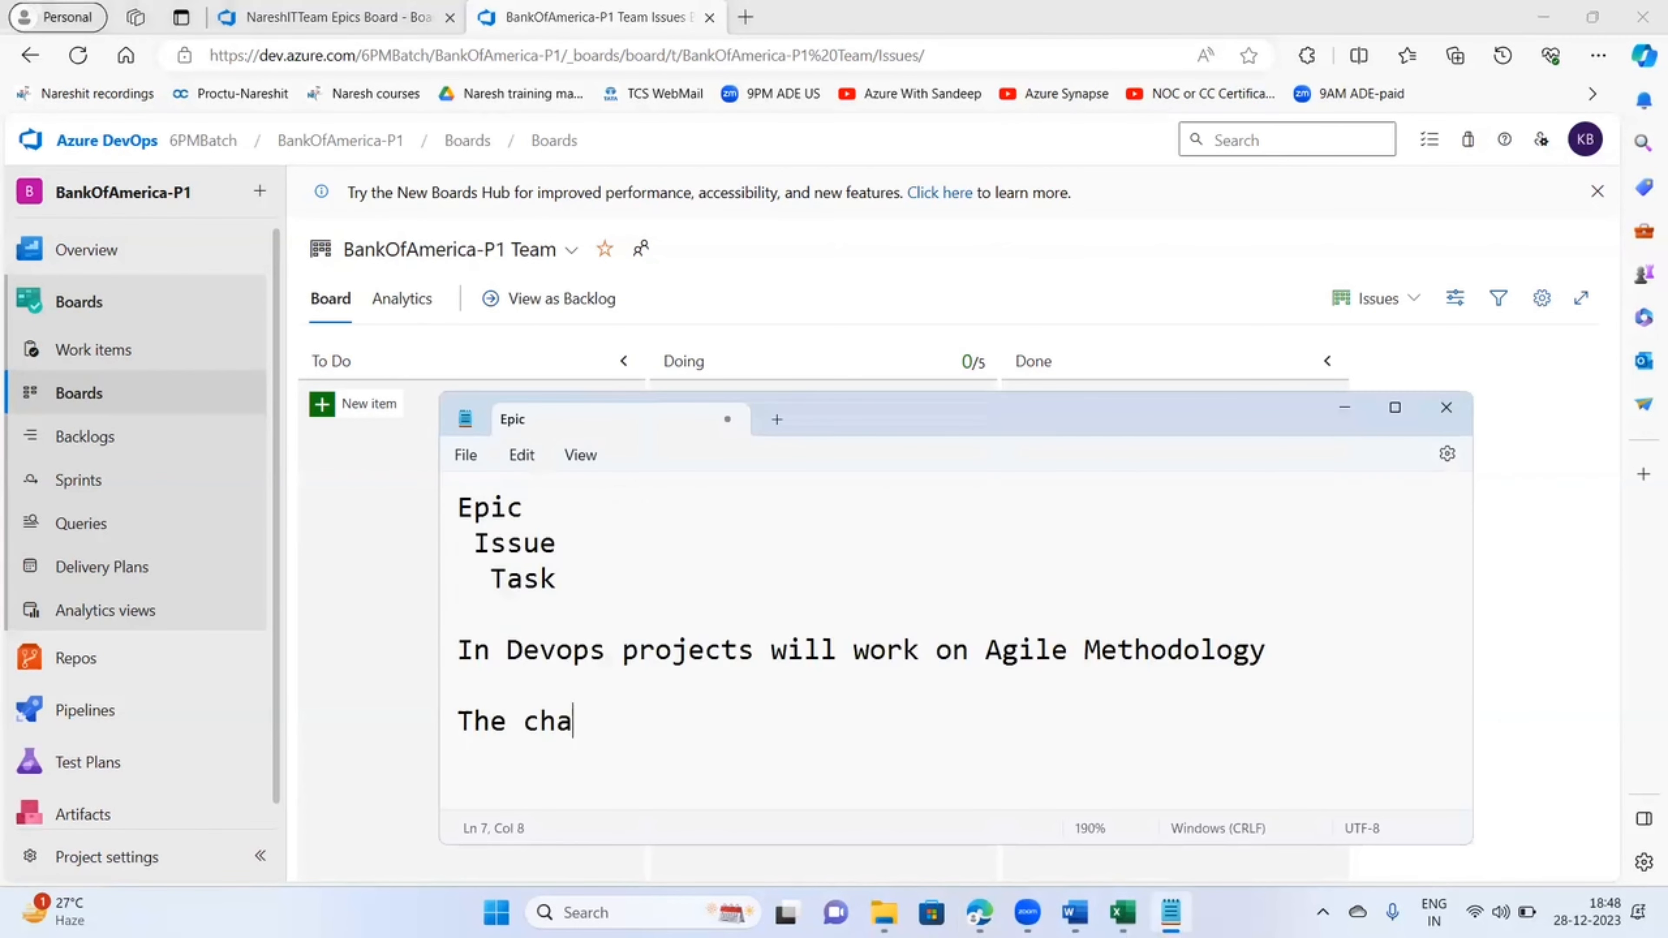
{"action": "type", "text": "recteris"}
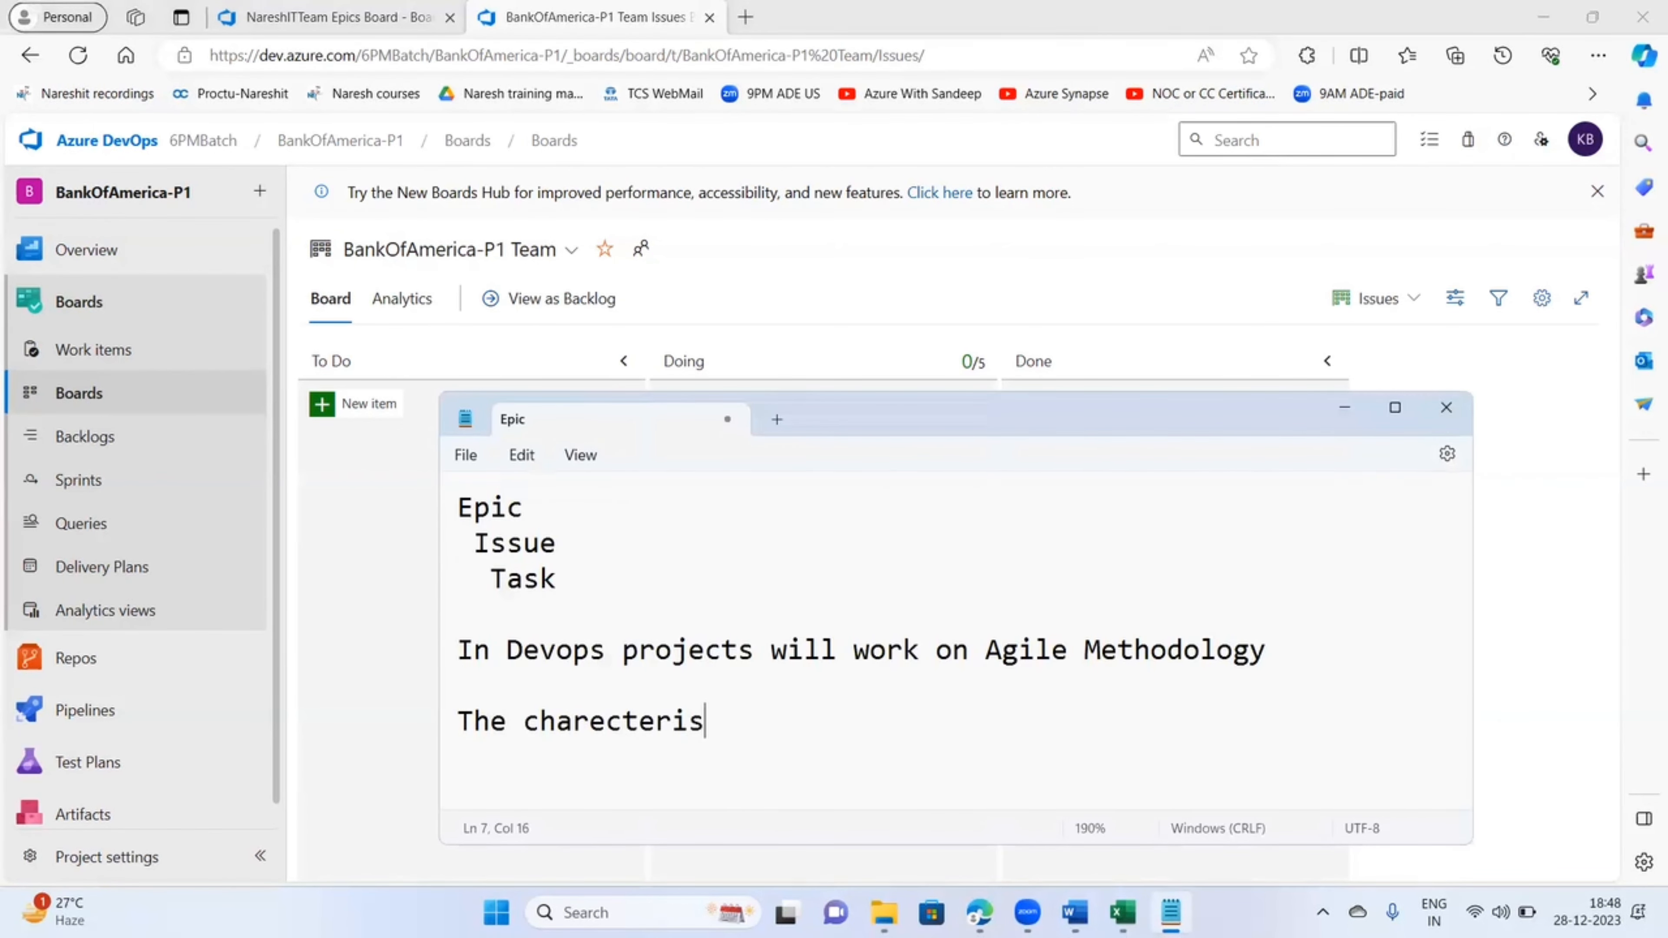
{"action": "type", "text": "tics of"}
{"action": "key", "text": "Return"}
{"action": "type", "text": "Epic"}
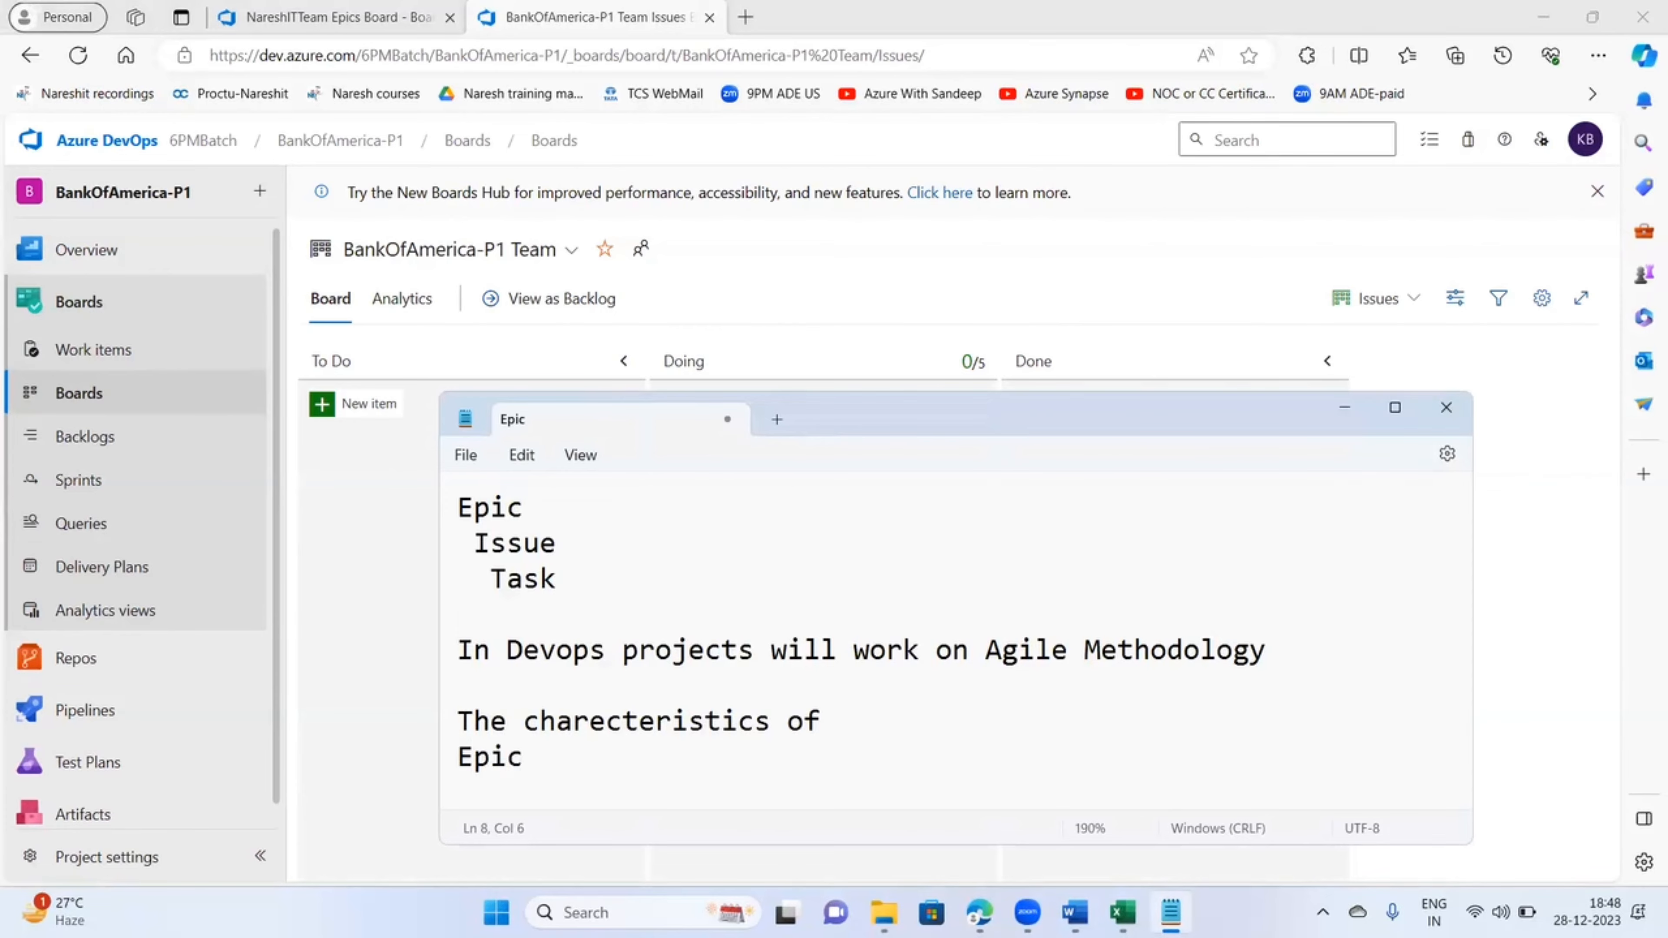
{"action": "key", "text": "BackSpace"}
{"action": "type", "text": "/Issue"}
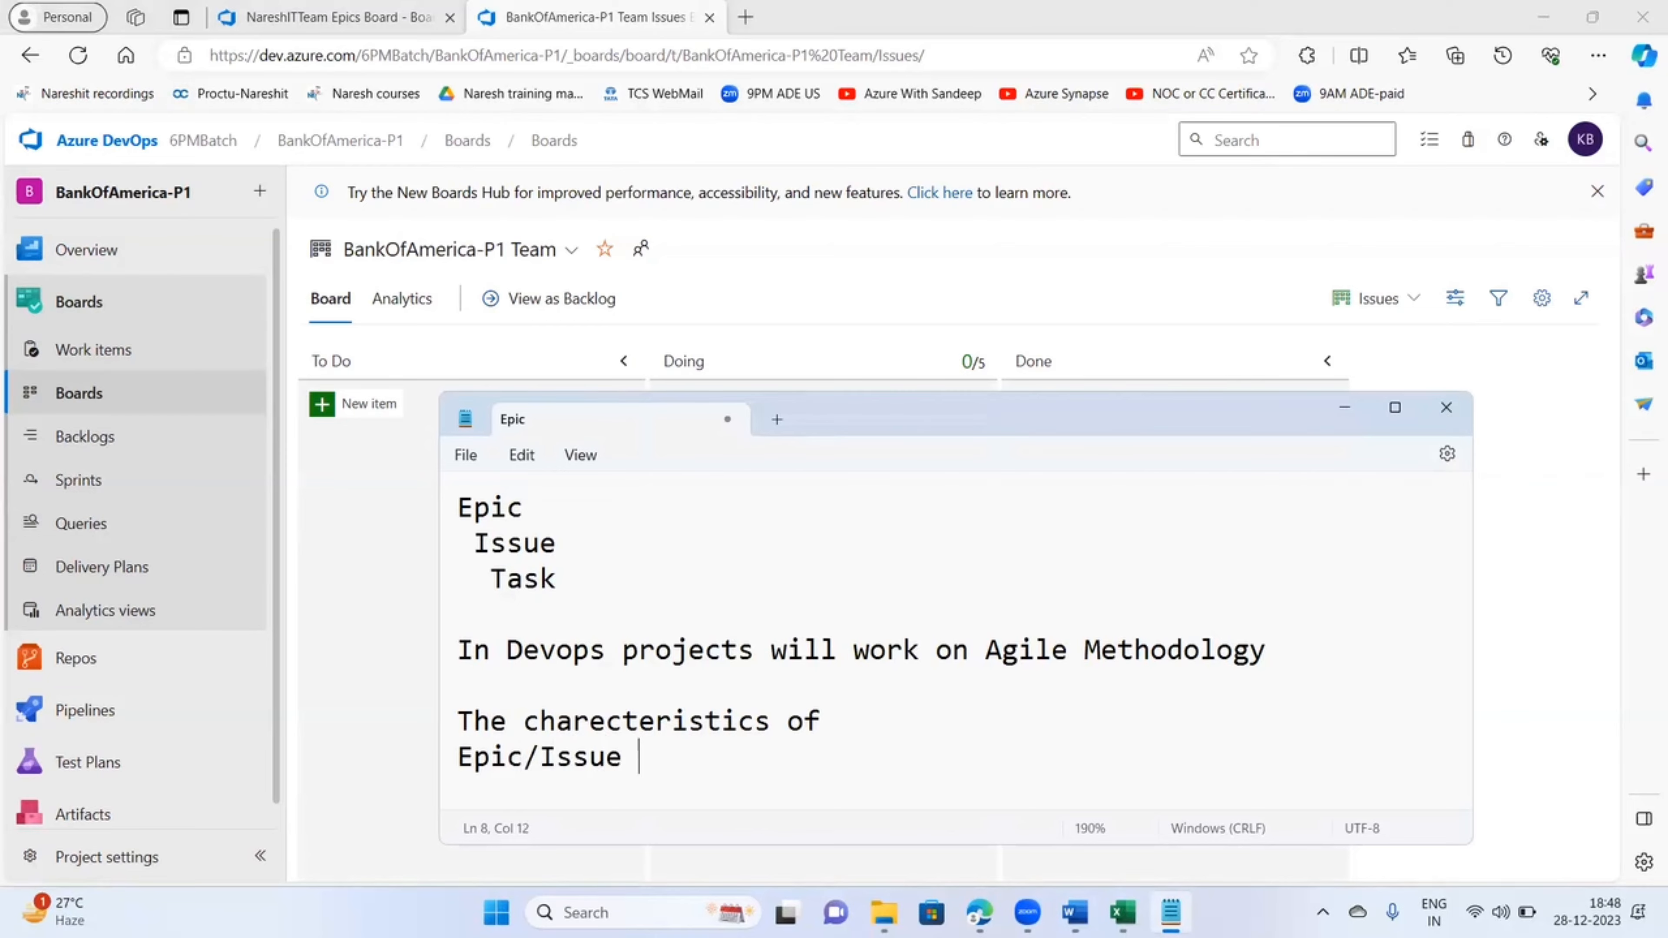
{"action": "key", "text": "BackSpace"}
{"action": "type", "text": "/Task is 95%"}
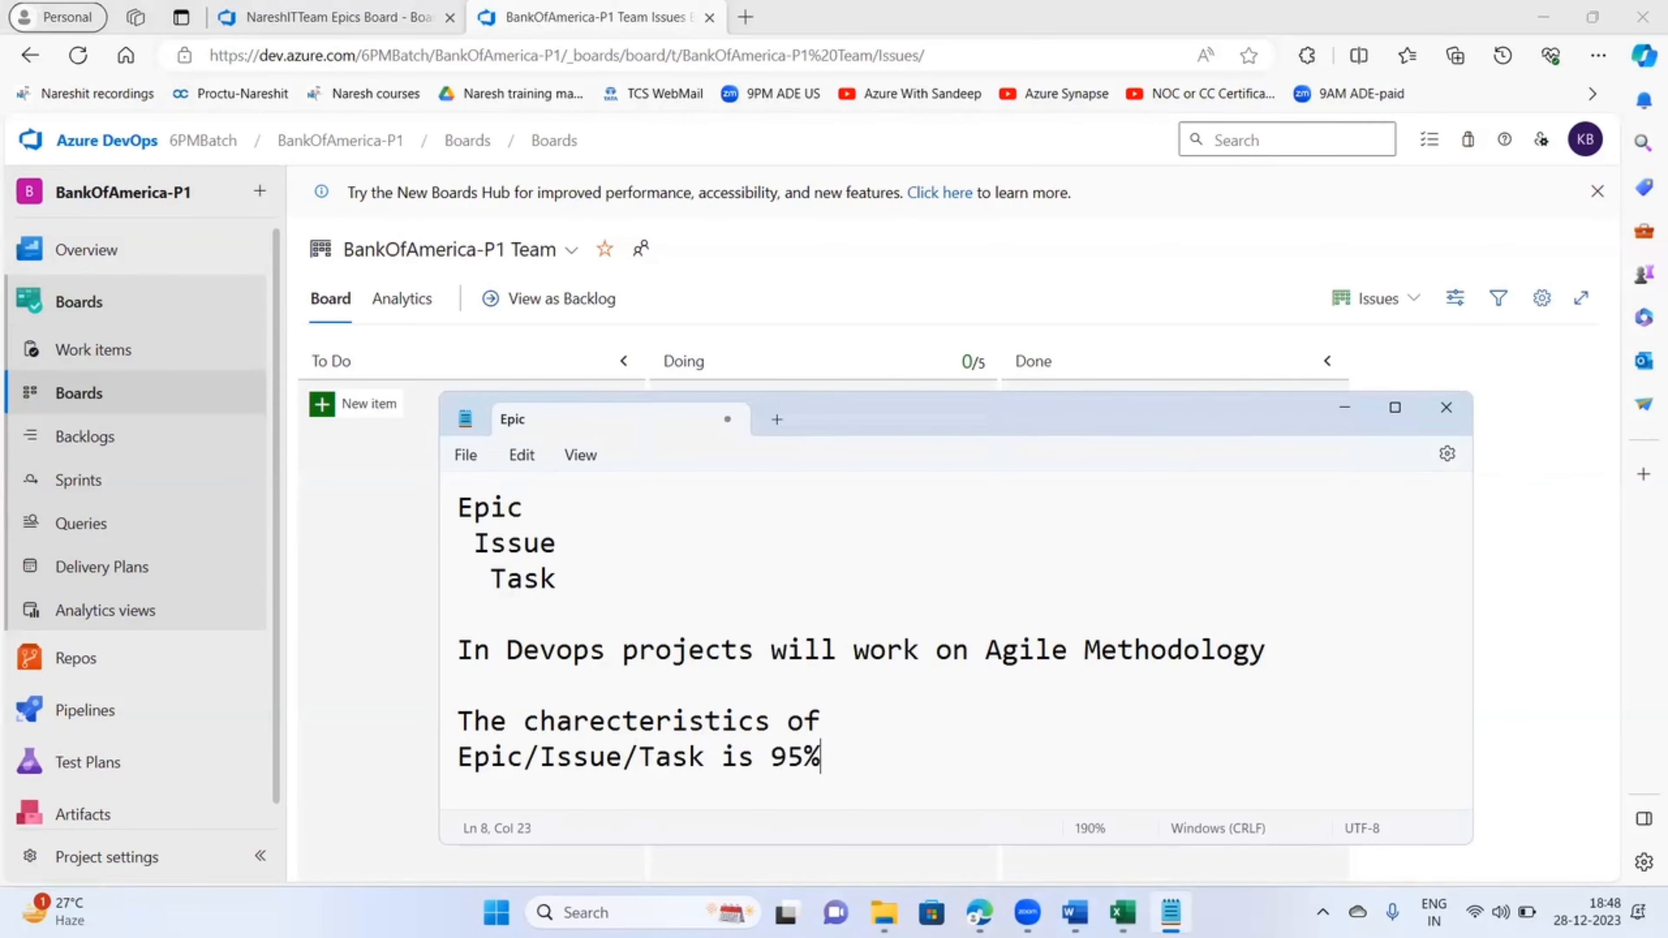
{"action": "type", "text": " similar only."}
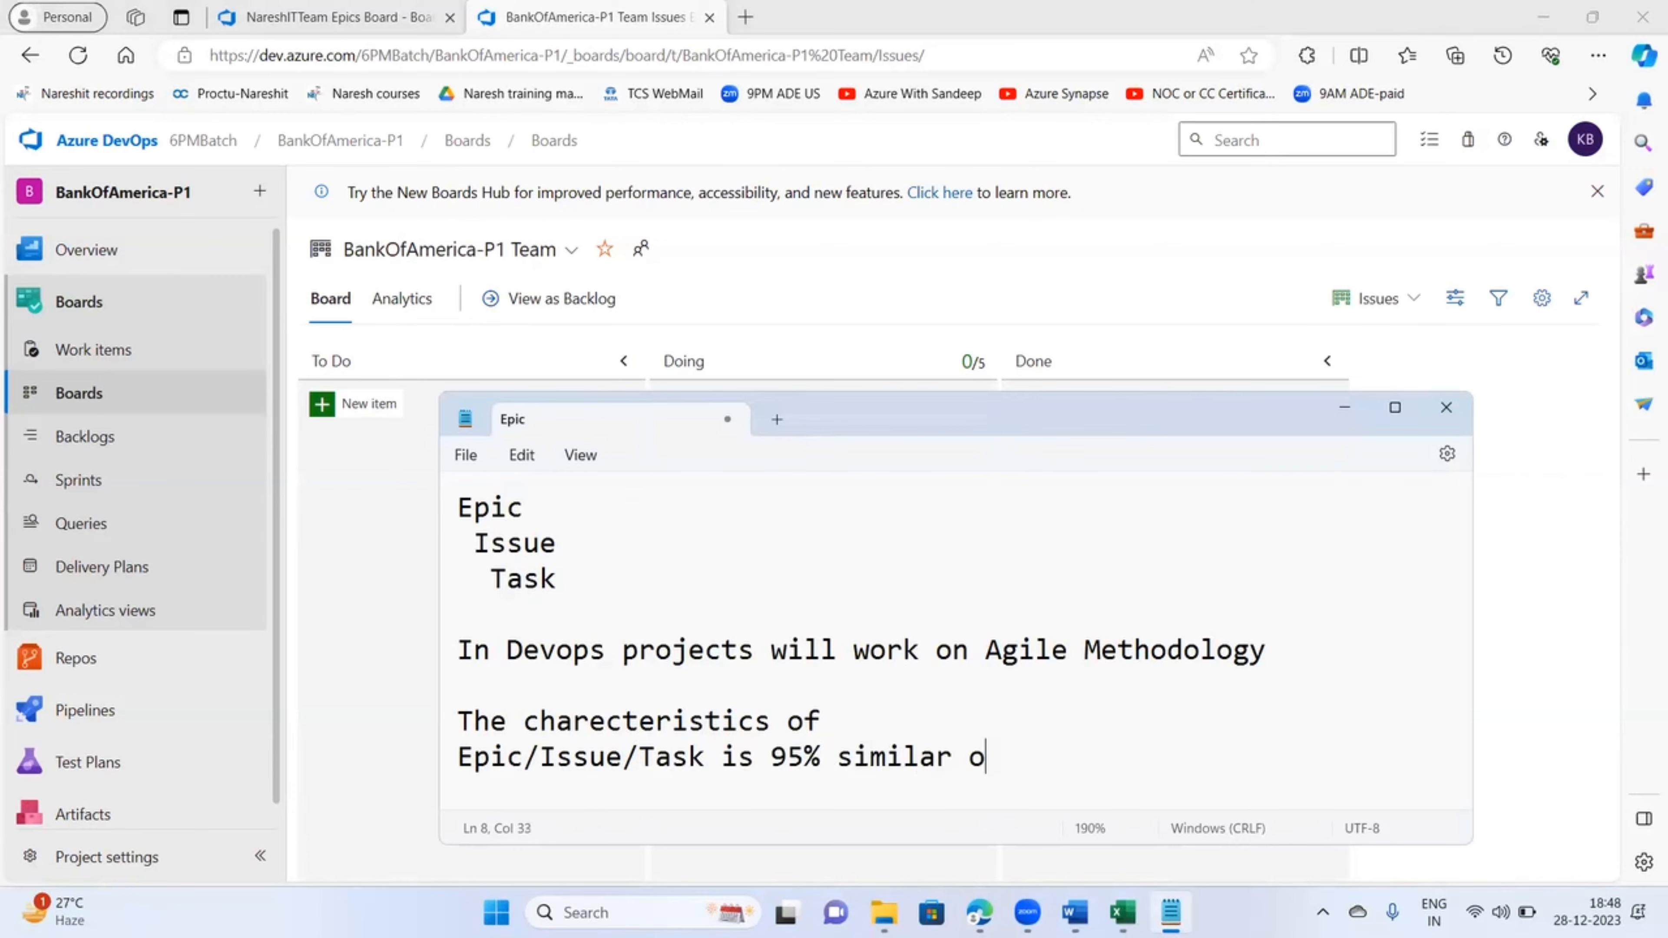
{"action": "key", "text": "Return"}
{"action": "left_click", "coordinate": [1349, 409]}
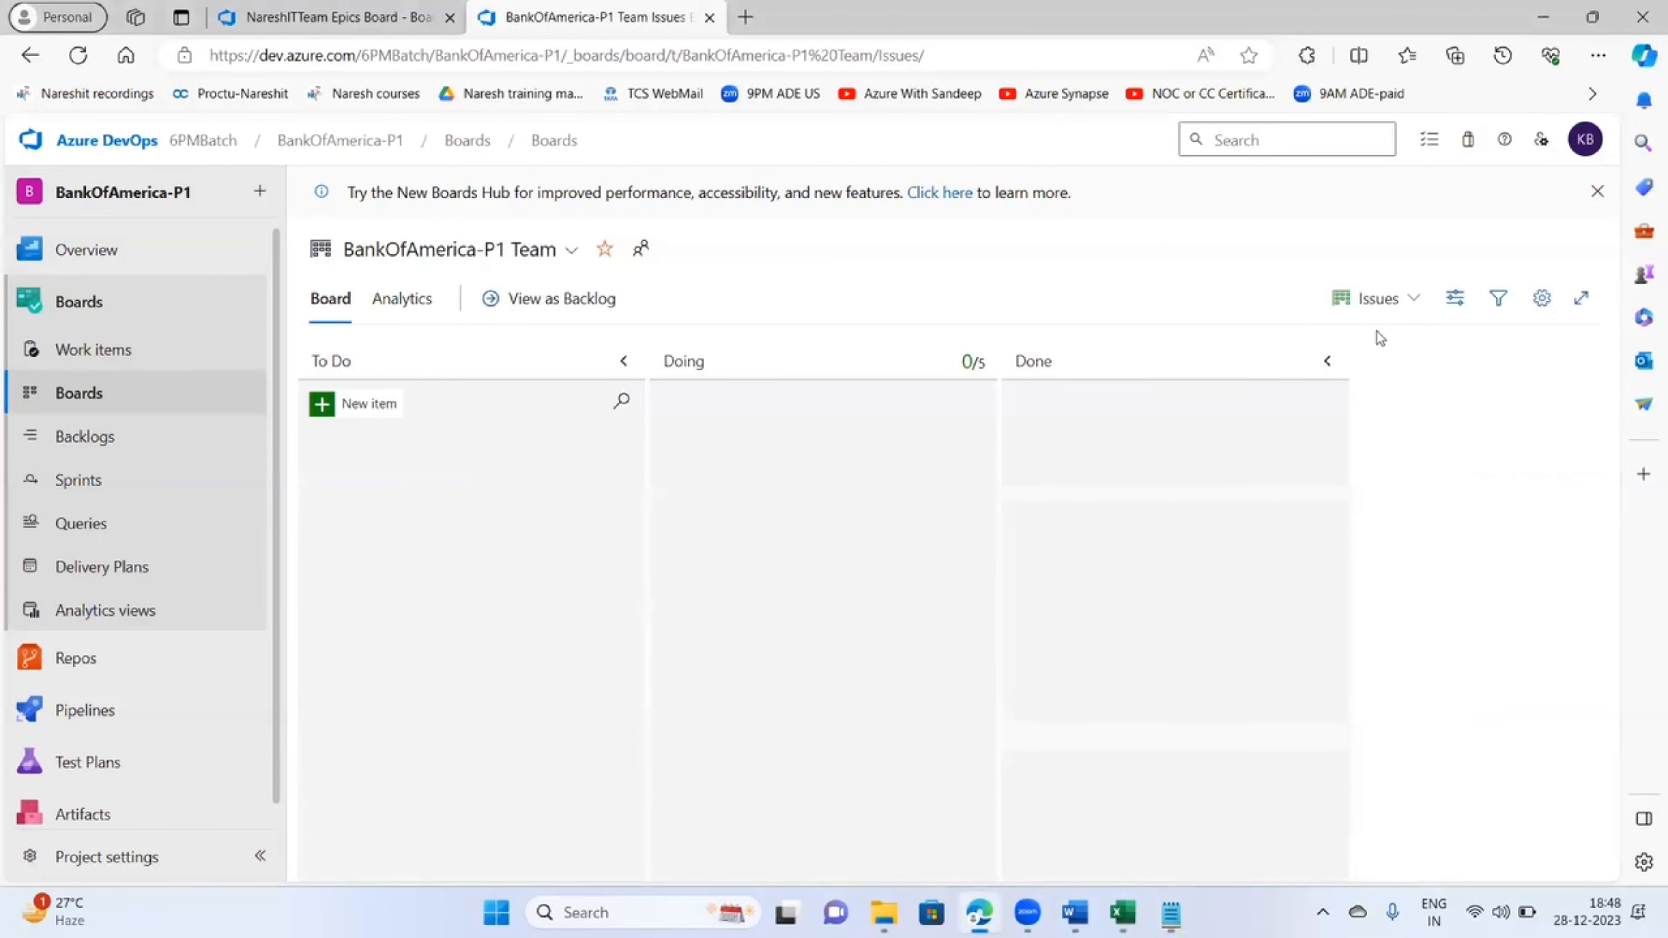
- On the Epics board, look into the Last 6 Months Transactions epic, close it, and open the Applying for Home Loan epic
{"action": "left_click", "coordinate": [1379, 301]}
{"action": "left_click", "coordinate": [1307, 343]}
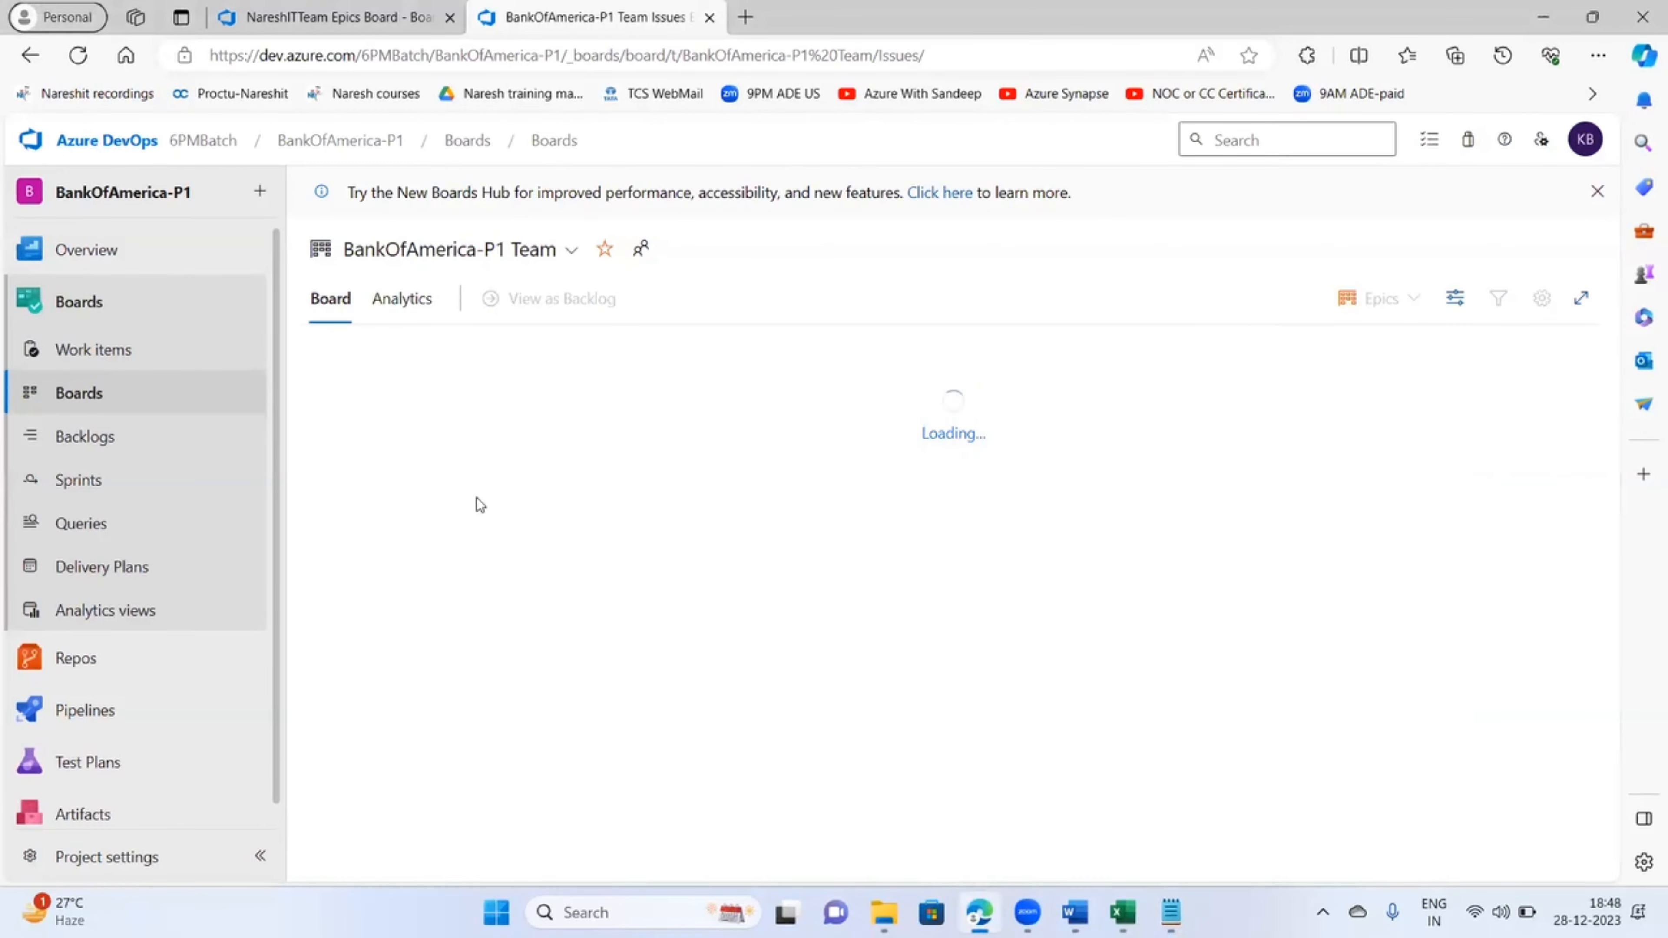
{"action": "left_click", "coordinate": [452, 454]}
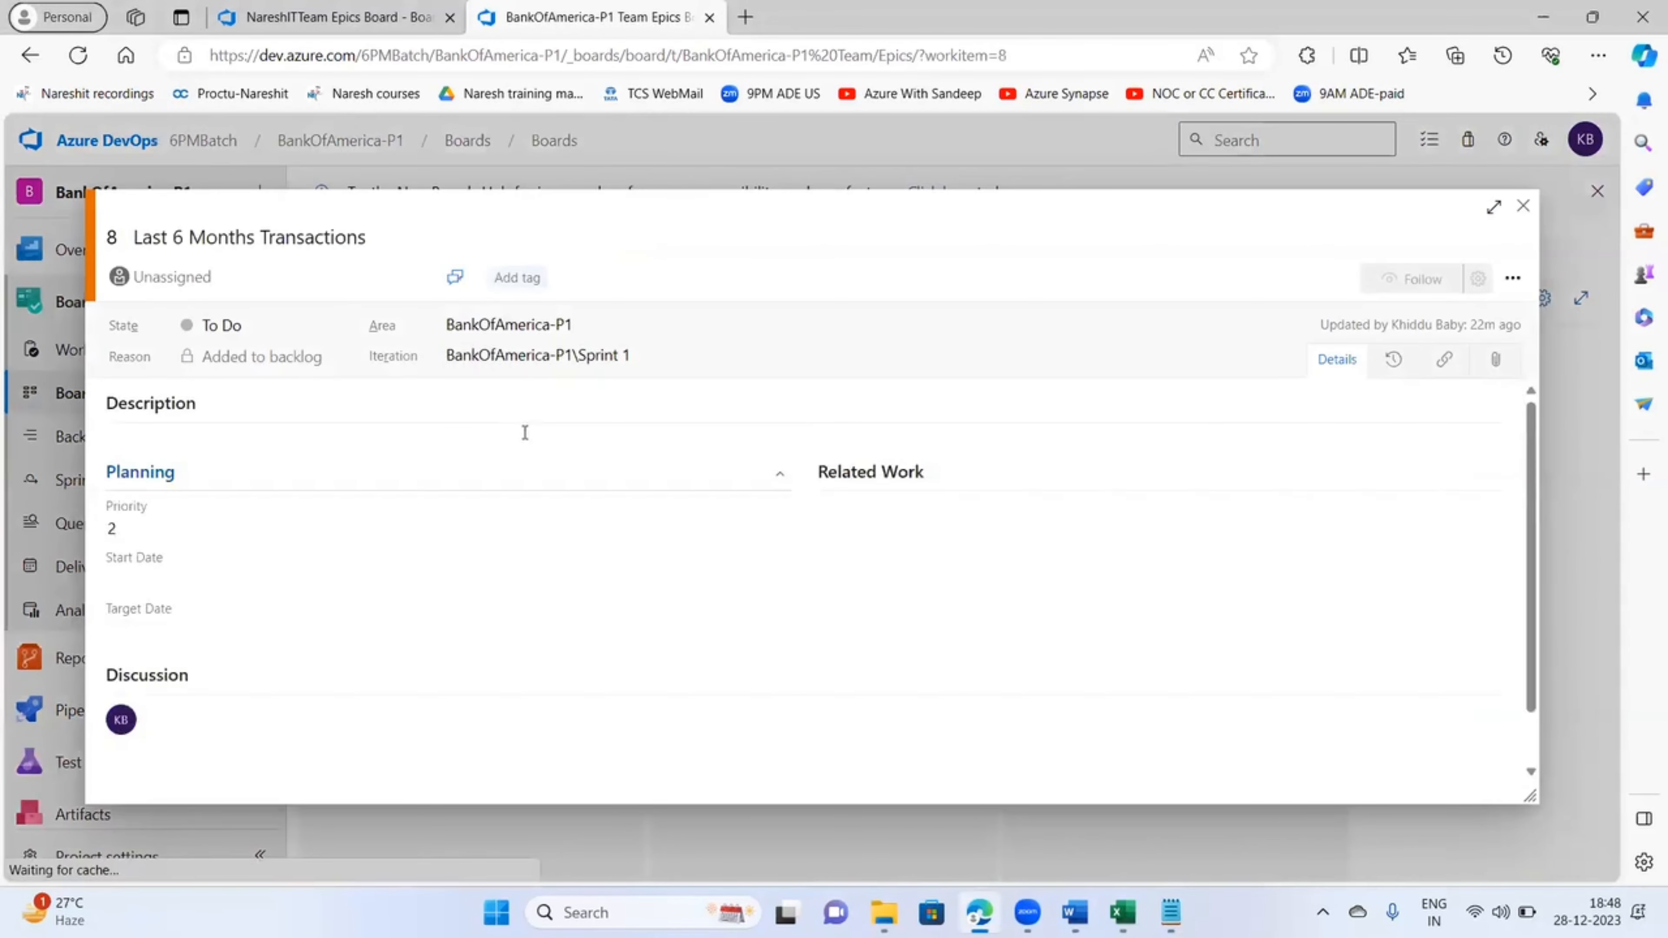
{"action": "left_click", "coordinate": [1523, 205]}
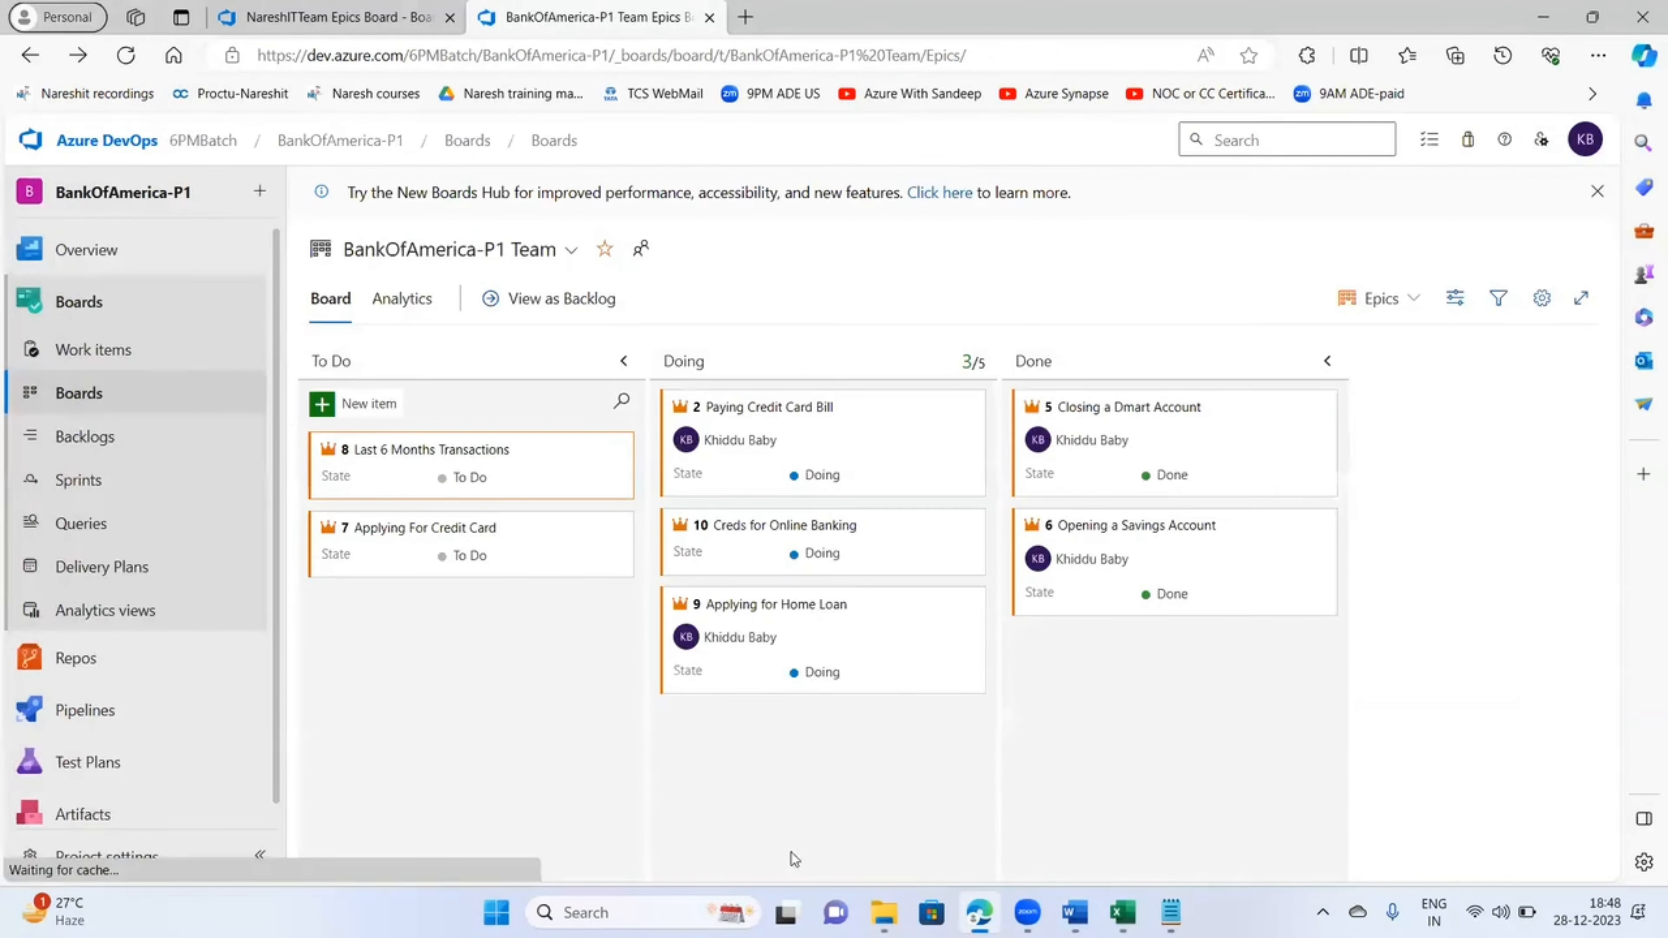
{"action": "left_click", "coordinate": [791, 605]}
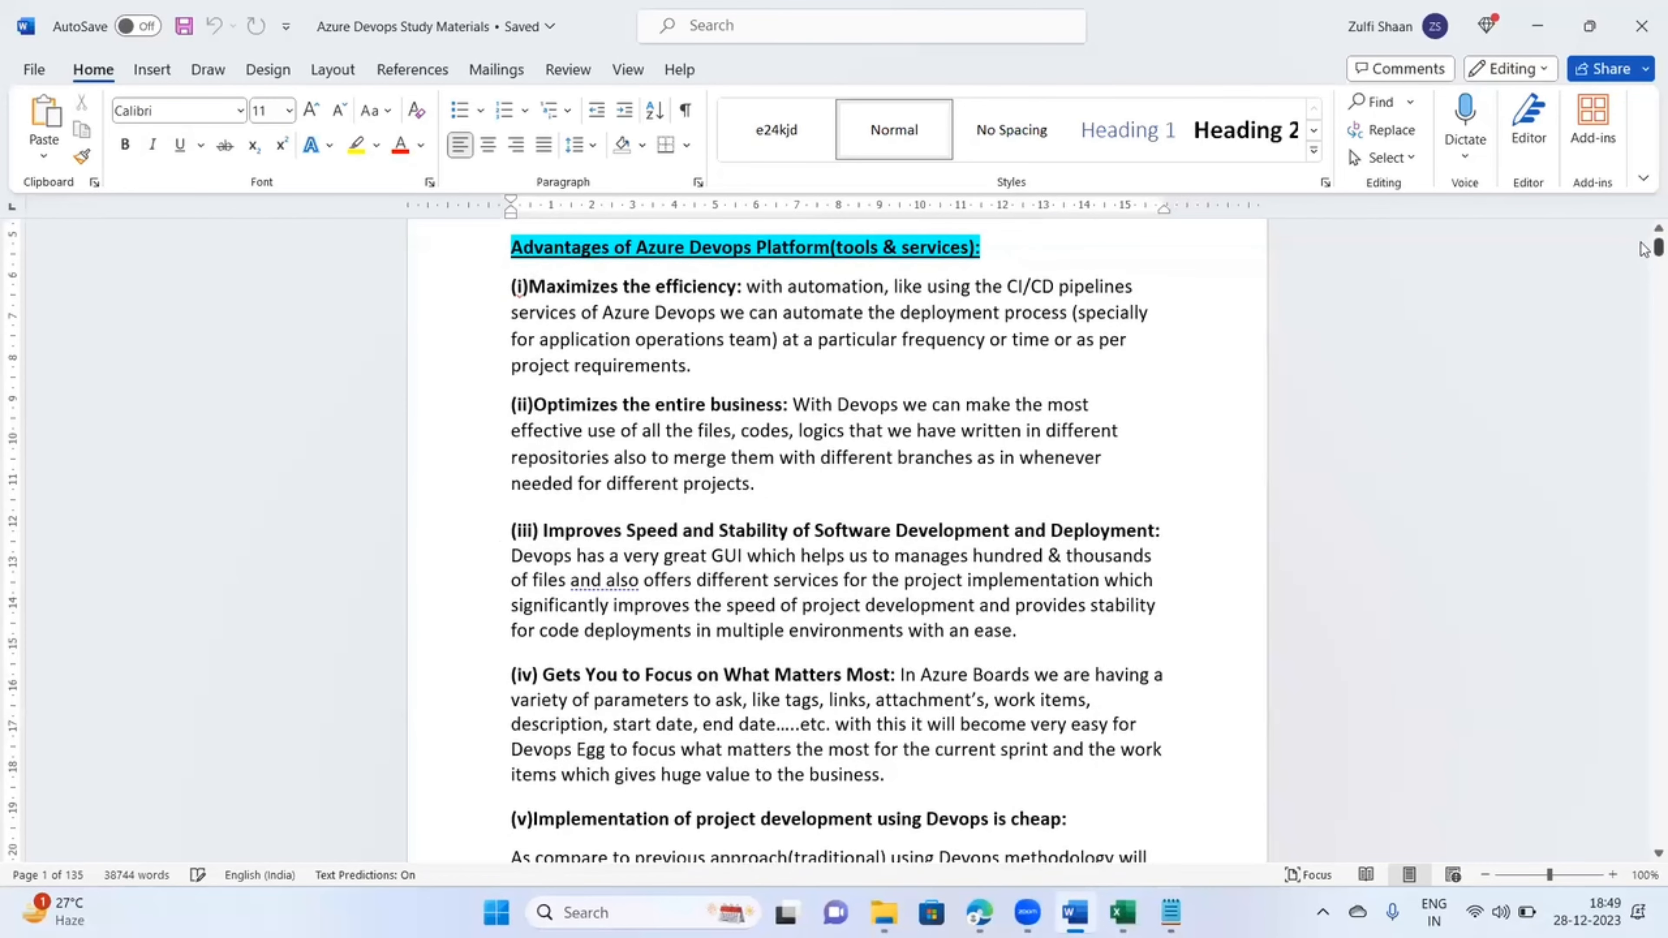
- Find the table of work item characteristics and examples in the Azure Devops Study Materials Word document
{"action": "left_click_drag", "start_coordinate": [1644, 339], "coordinate": [1641, 369]}
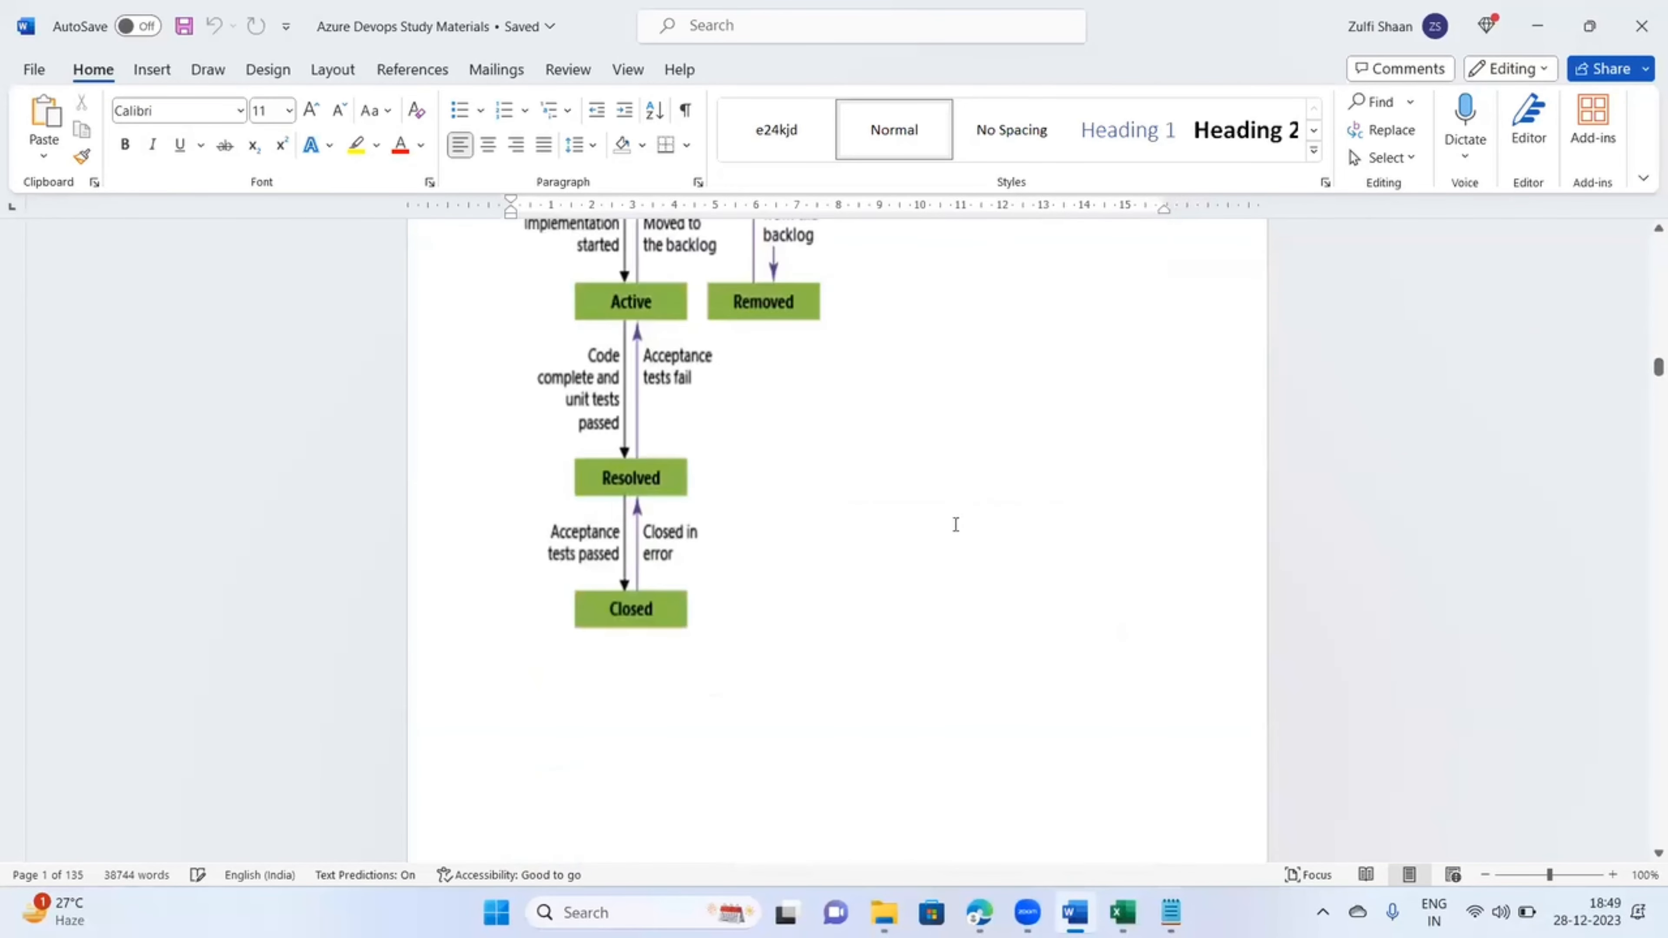
{"action": "scroll", "coordinate": [938, 528], "scroll_direction": "up", "scroll_amount": 2}
{"action": "scroll", "coordinate": [939, 529], "scroll_direction": "up", "scroll_amount": 7}
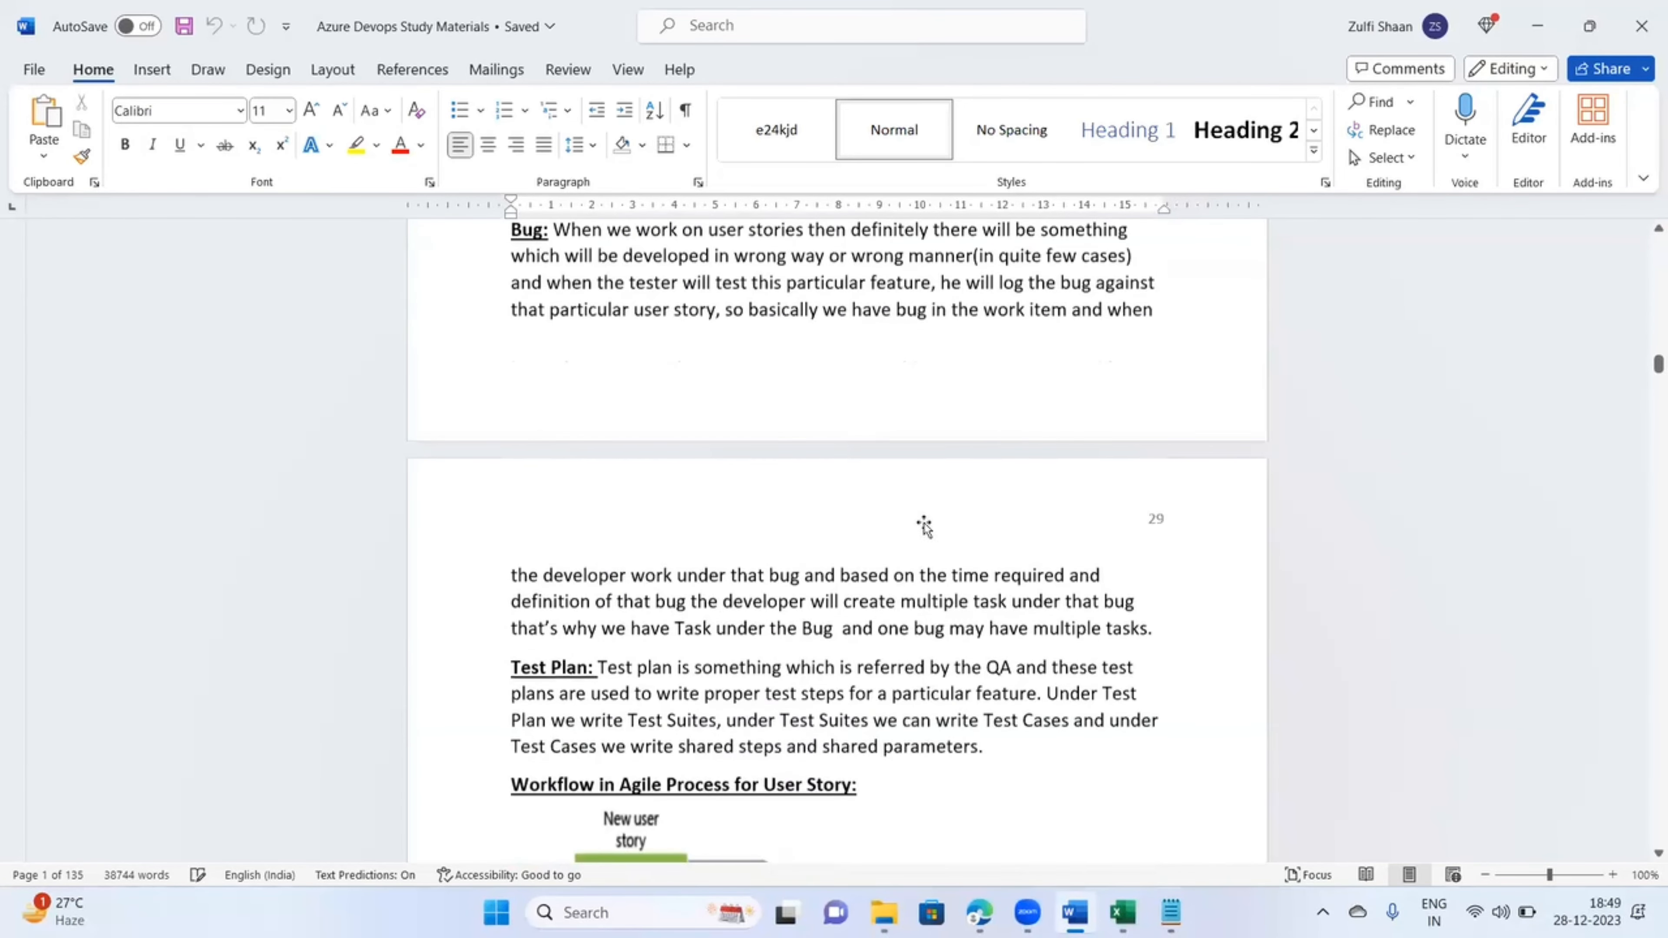
{"action": "scroll", "coordinate": [890, 510], "scroll_direction": "up", "scroll_amount": 15}
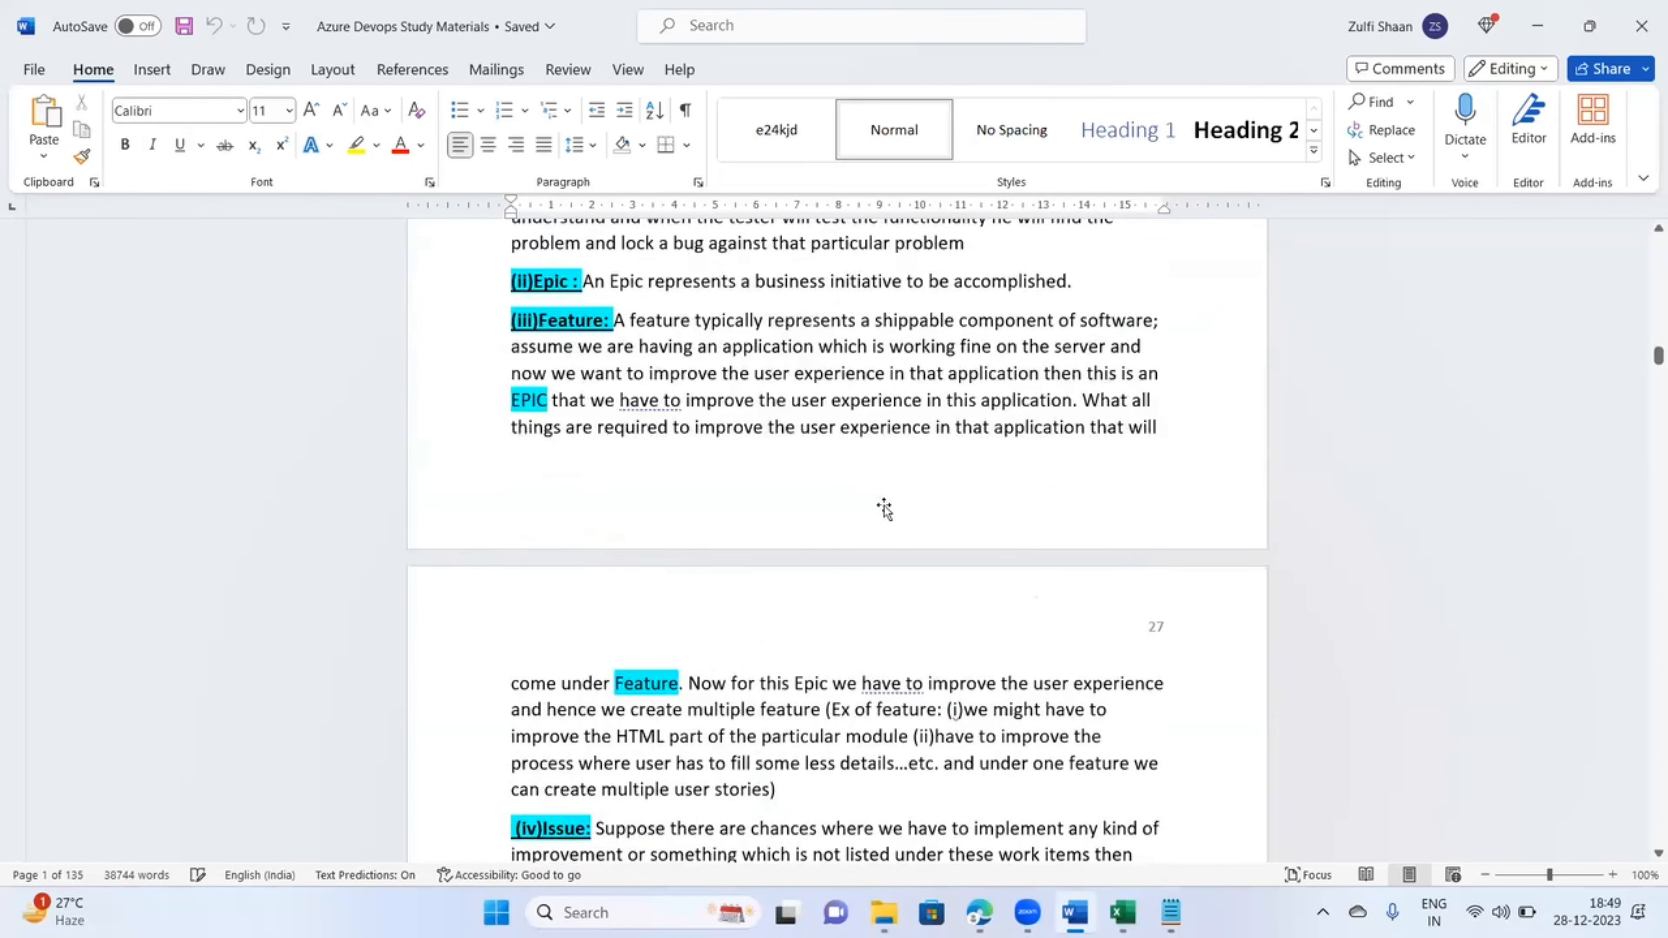
{"action": "scroll", "coordinate": [884, 510], "scroll_direction": "up", "scroll_amount": 15}
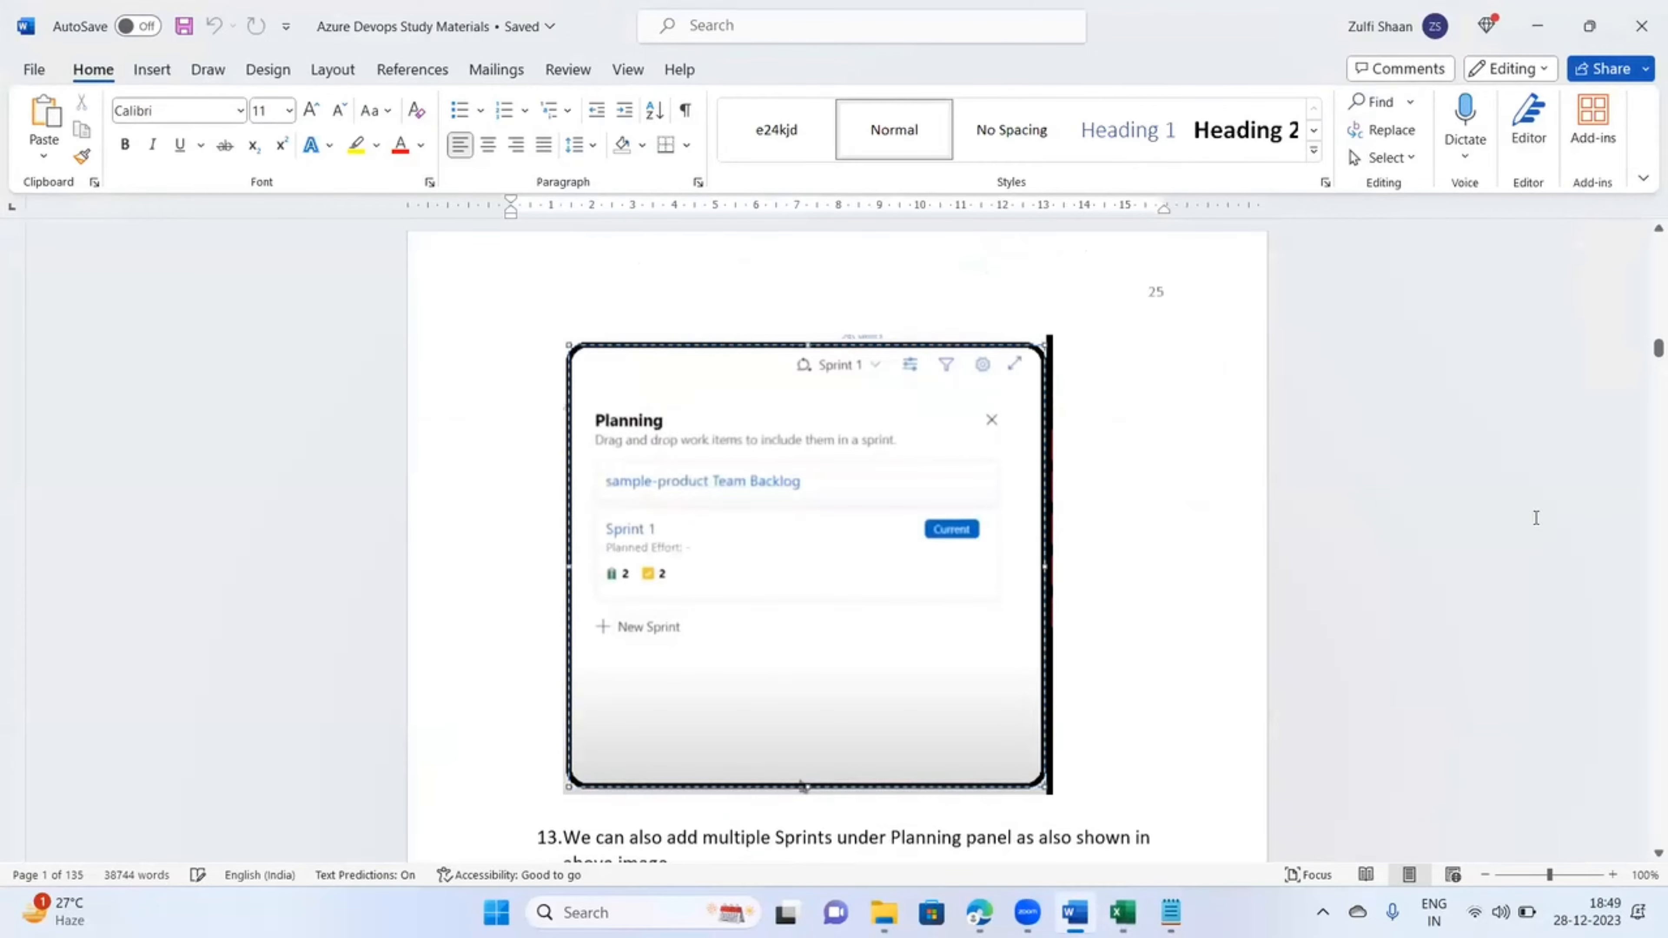
{"action": "left_click_drag", "start_coordinate": [1647, 353], "coordinate": [1644, 317]}
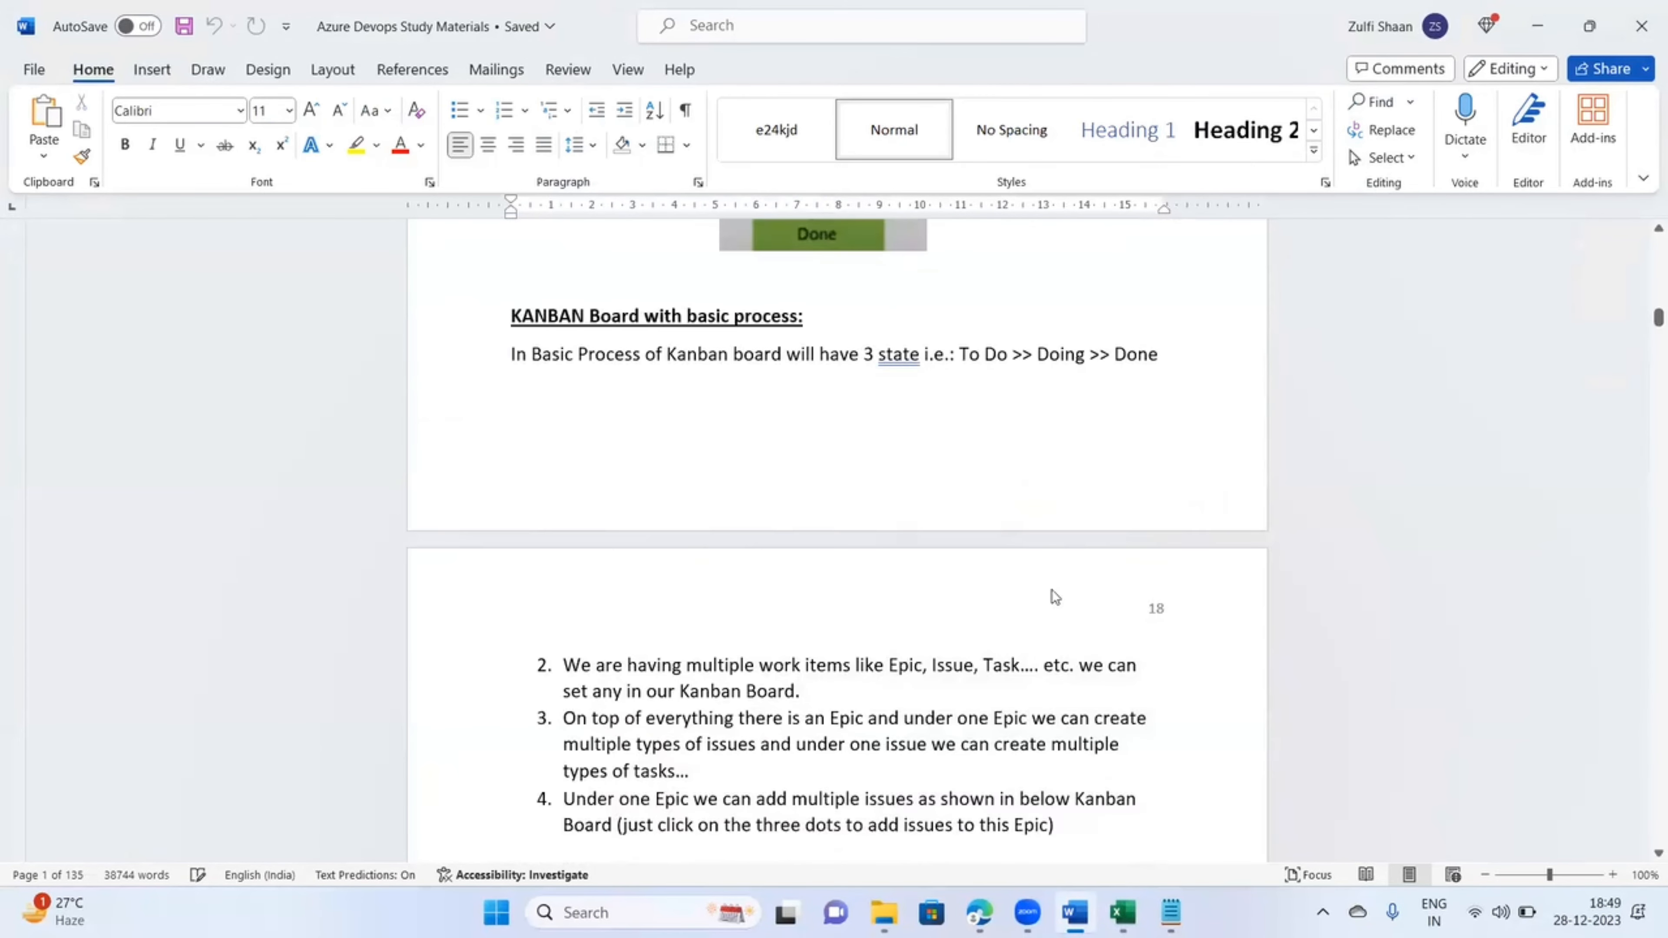
{"action": "scroll", "coordinate": [1044, 595], "scroll_direction": "up", "scroll_amount": 10}
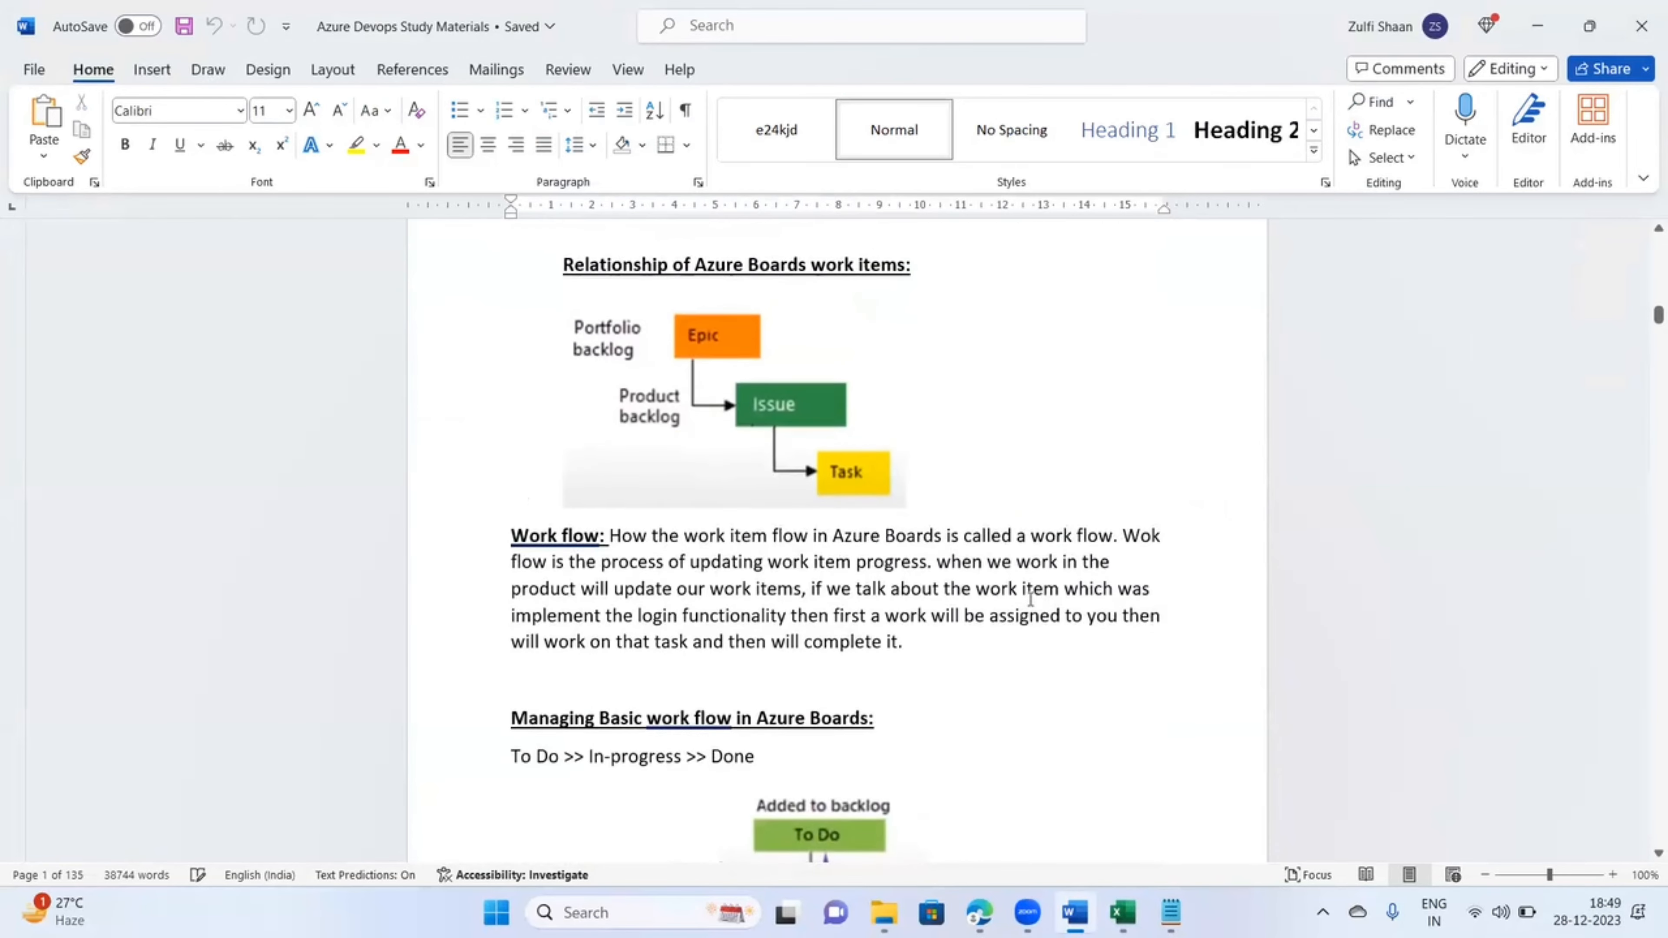
{"action": "scroll", "coordinate": [1030, 599], "scroll_direction": "up", "scroll_amount": 15}
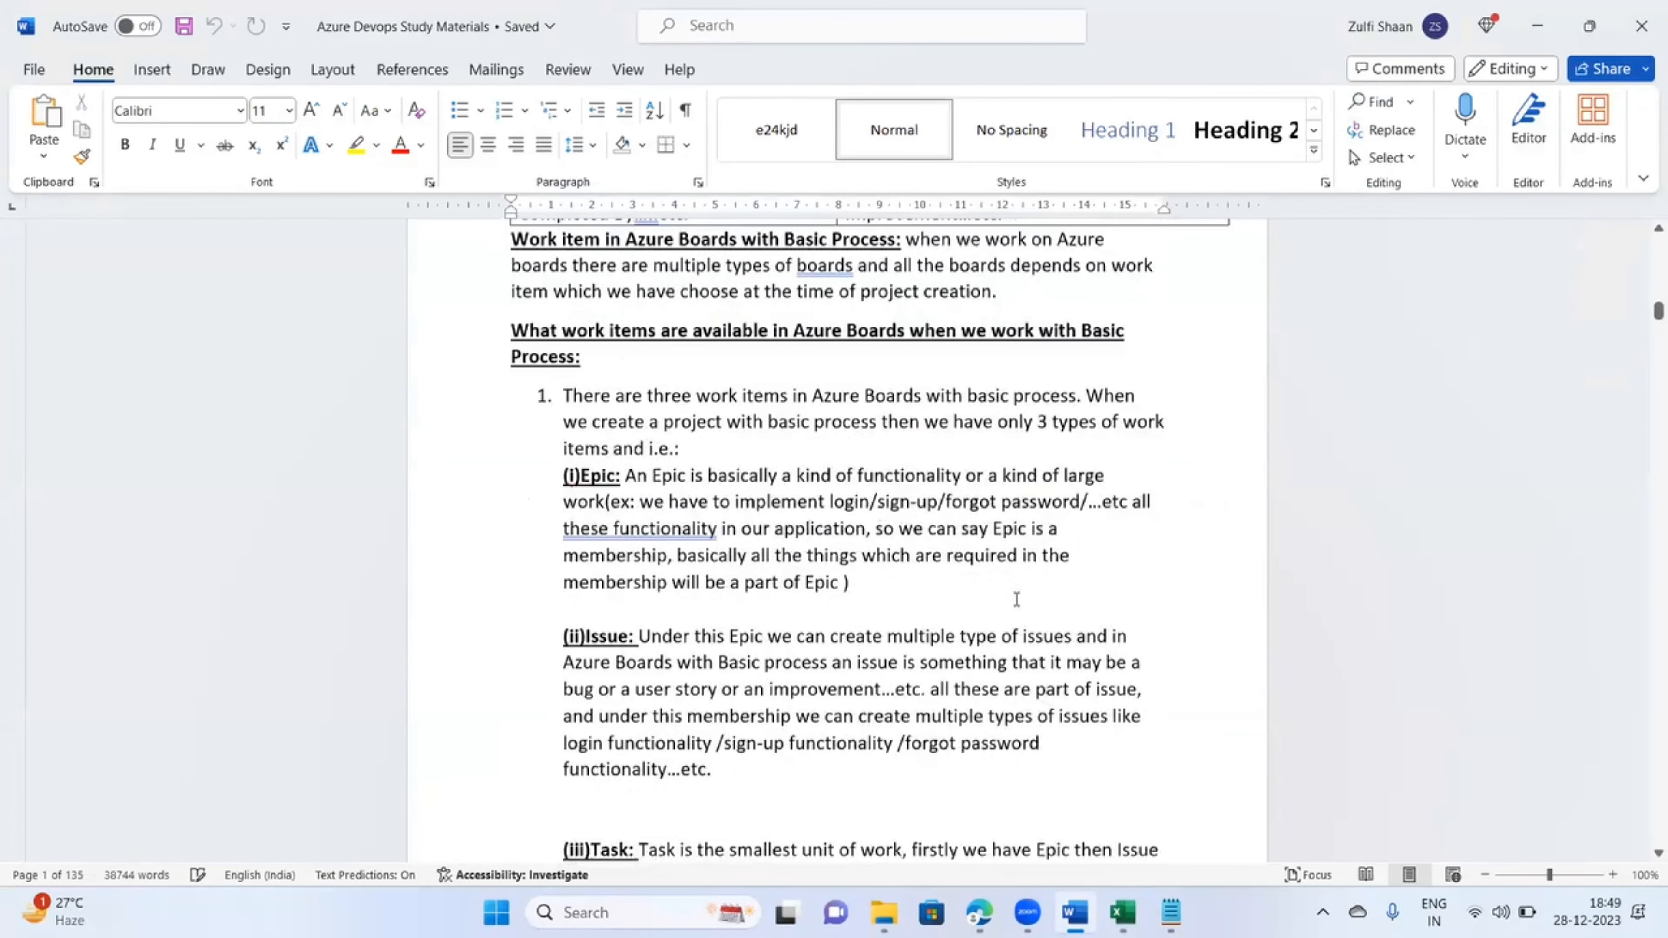
{"action": "scroll", "coordinate": [1016, 599], "scroll_direction": "up", "scroll_amount": 5}
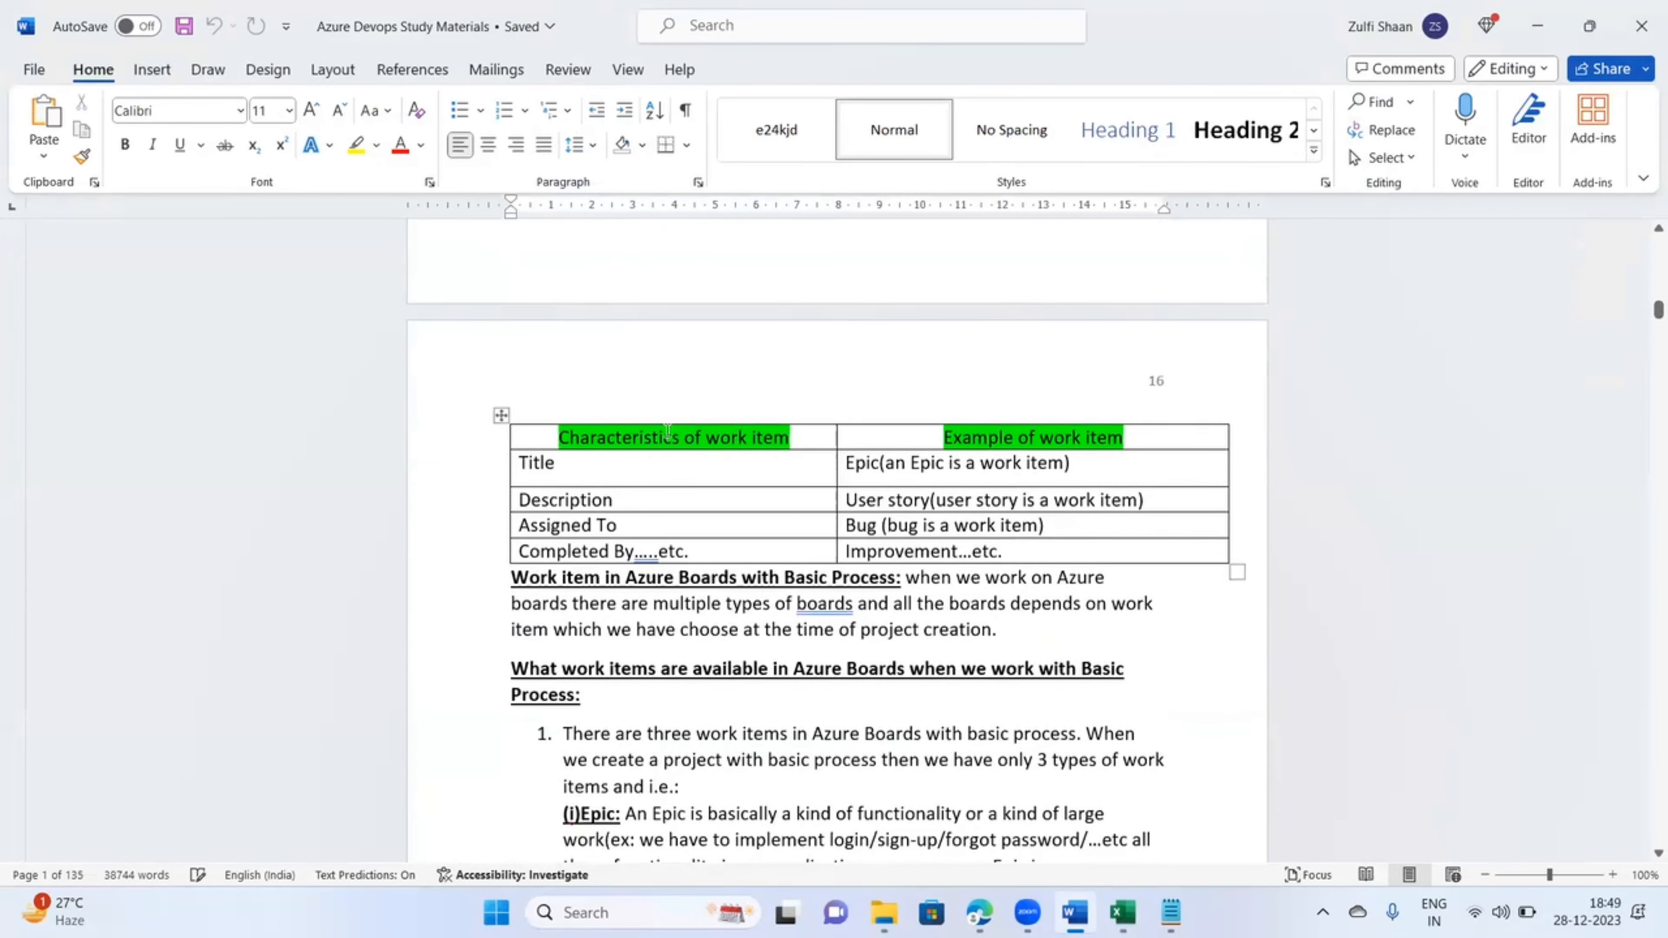
- Examine the characteristics listed in the work item table, marking the heading, Title and Assigned To entries
{"action": "left_click_drag", "start_coordinate": [667, 430], "coordinate": [727, 429]}
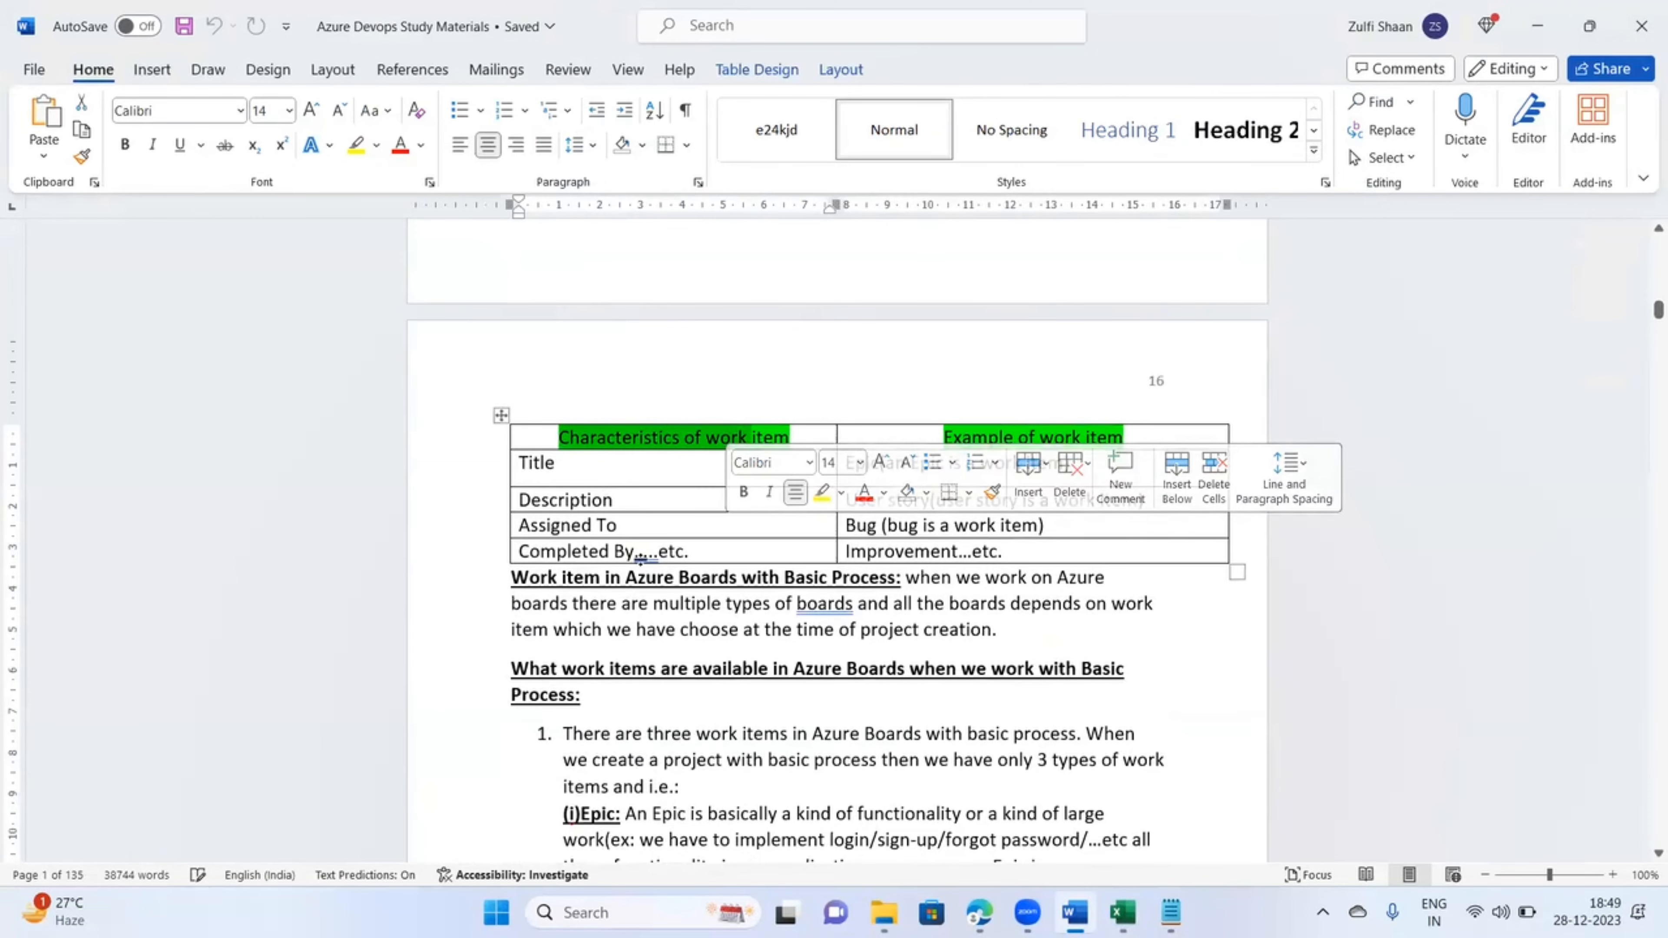
{"action": "left_click", "coordinate": [647, 552]}
{"action": "left_click_drag", "start_coordinate": [569, 466], "coordinate": [521, 465]}
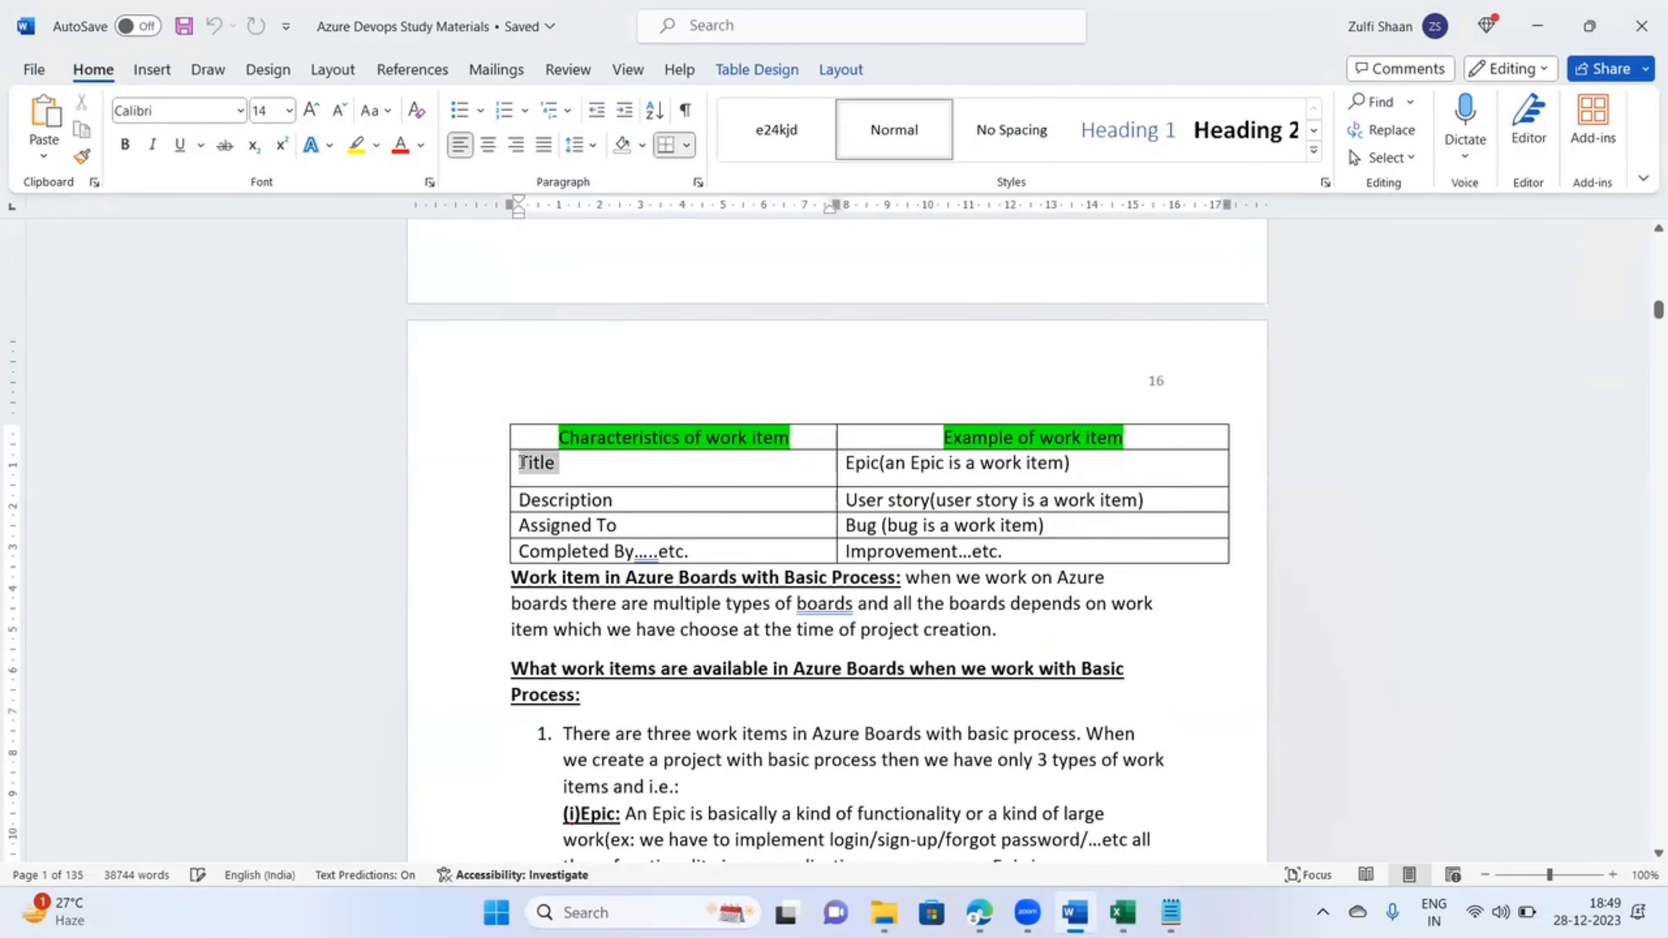
{"action": "left_click", "coordinate": [426, 526]}
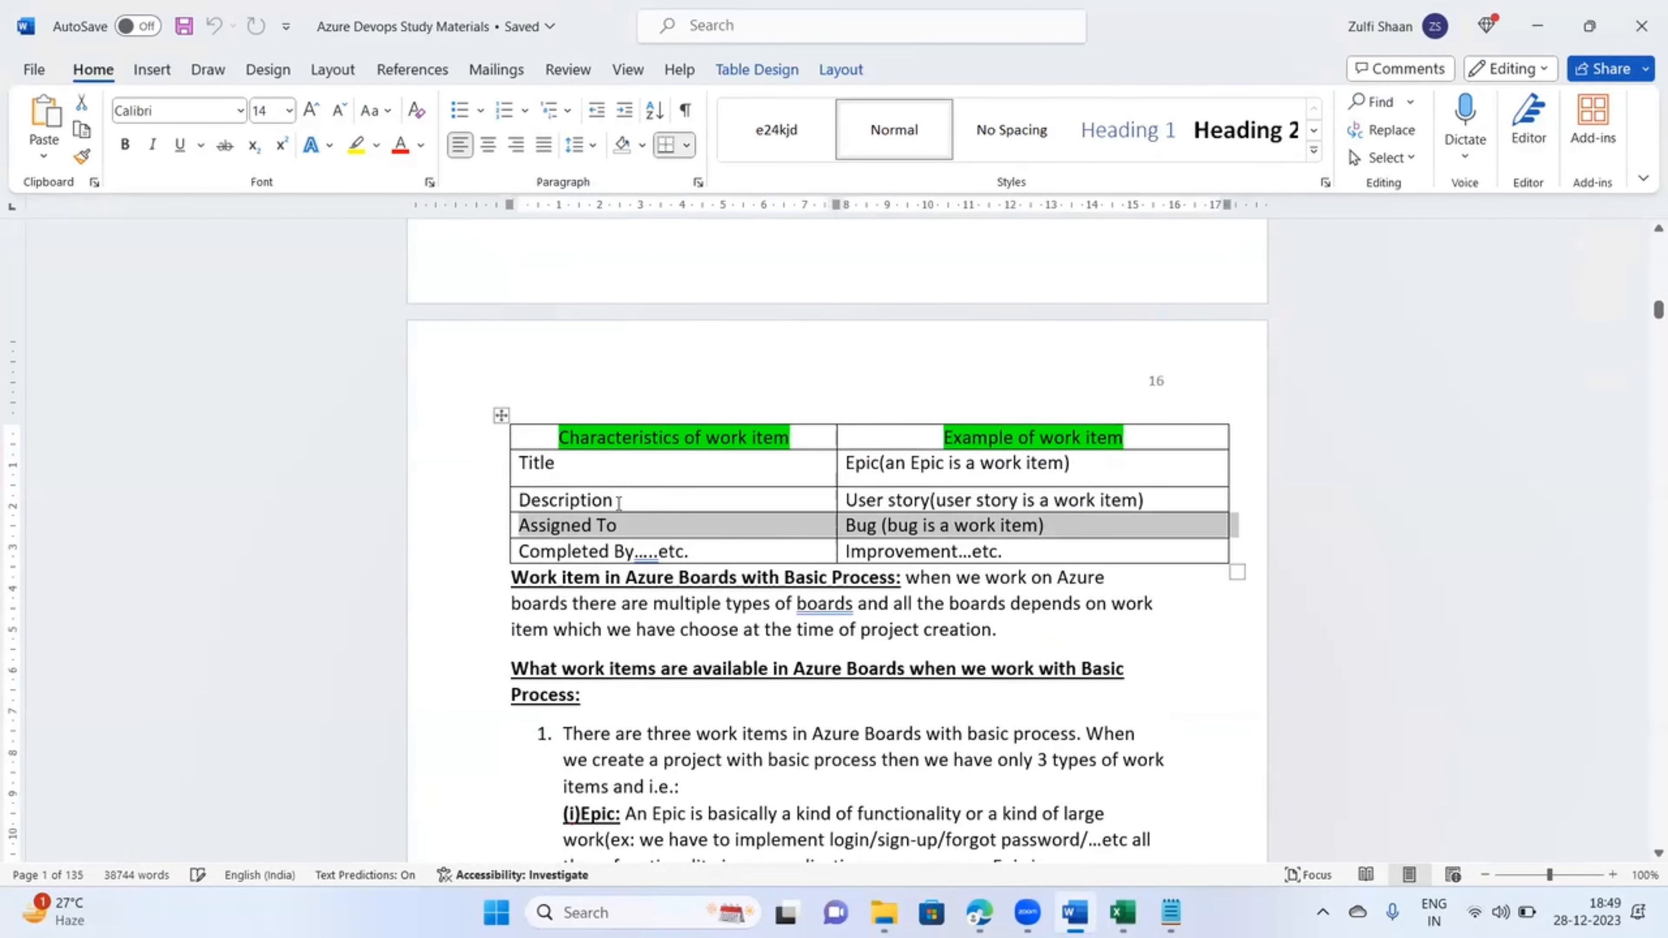
- Compare the work item characteristics in the Word table with the fields of the Applying for Home Loan epic in Azure DevOps
{"action": "left_click", "coordinate": [1122, 912]}
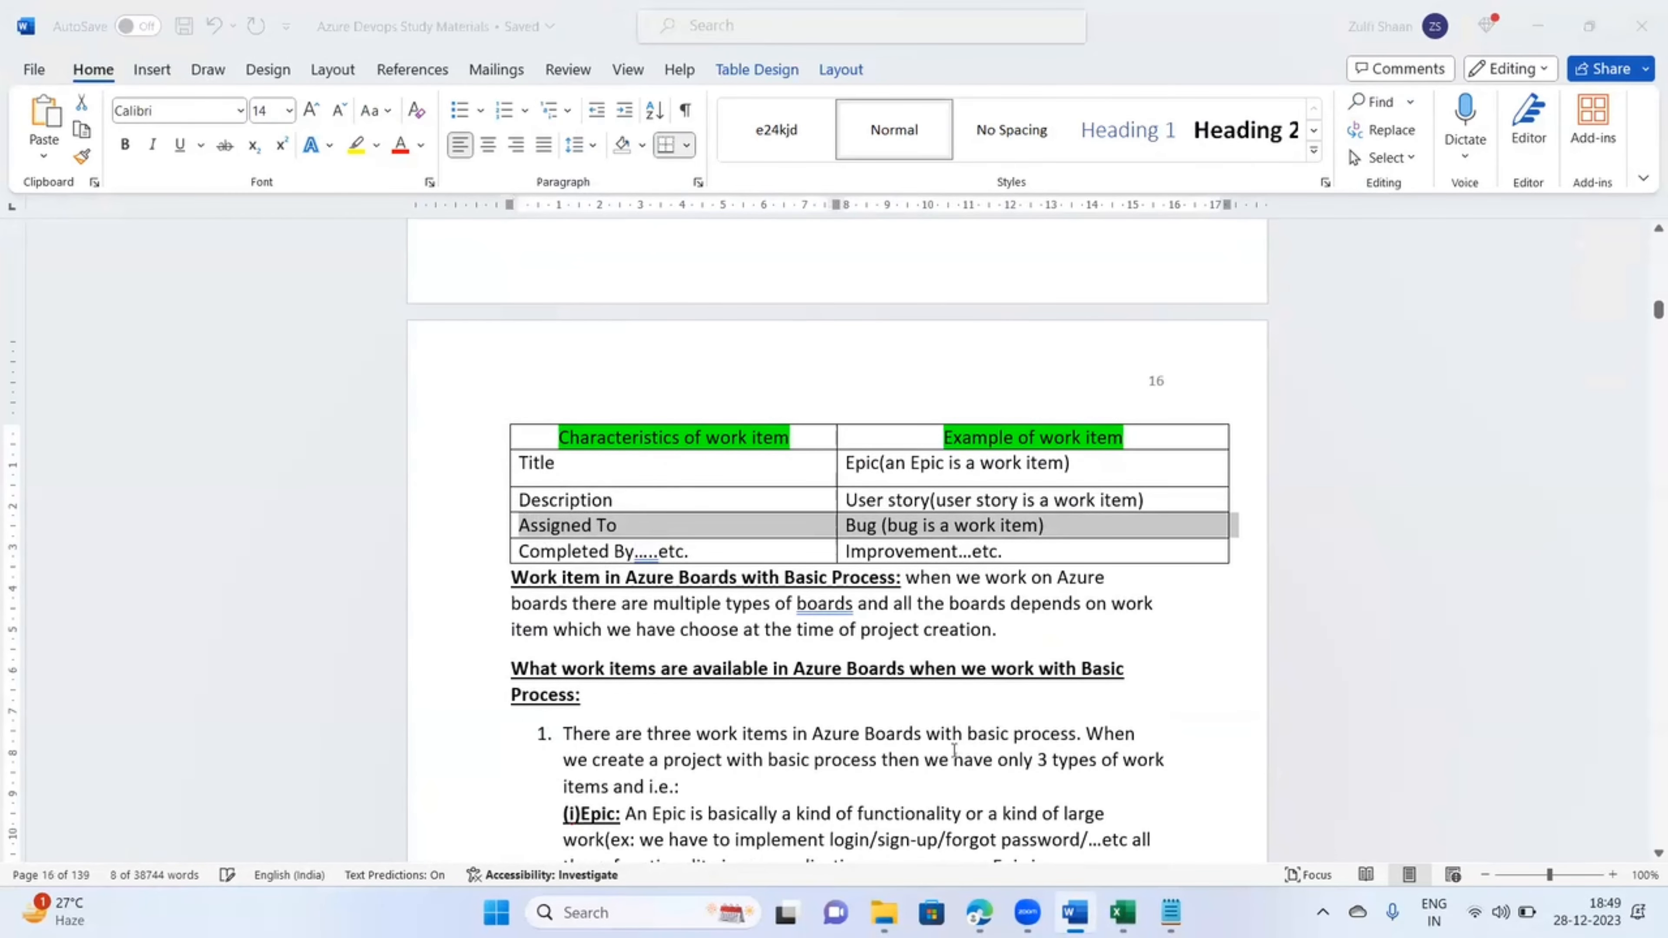
{"action": "key", "text": "alt+Tab"}
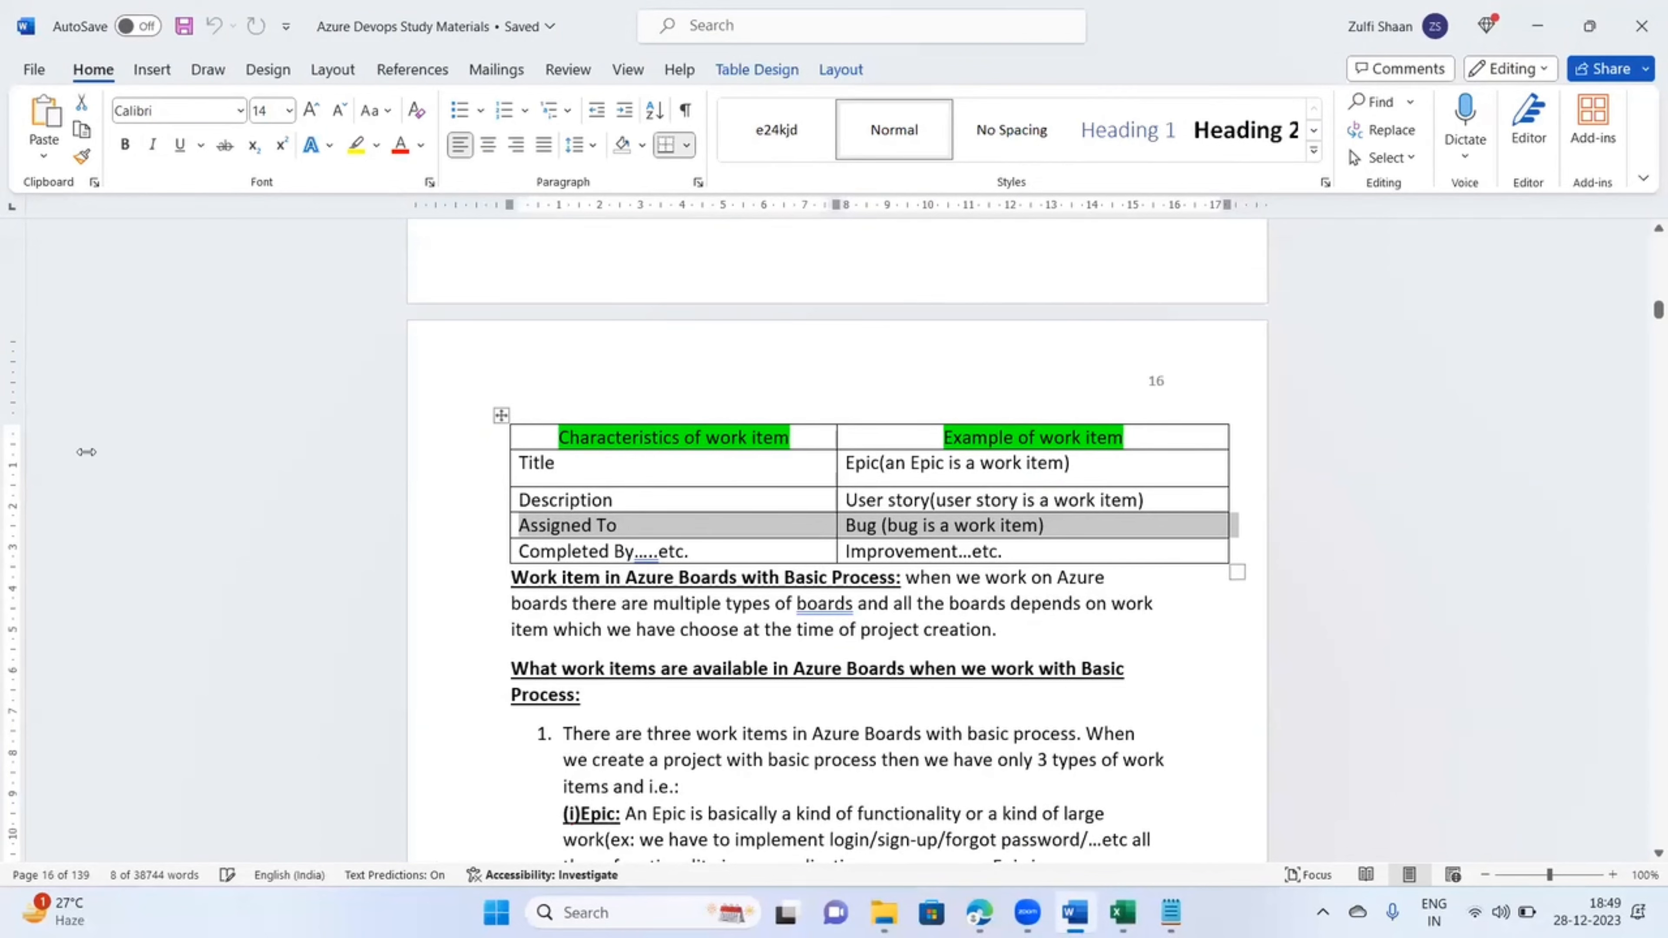
{"action": "key", "text": "alt+Tab"}
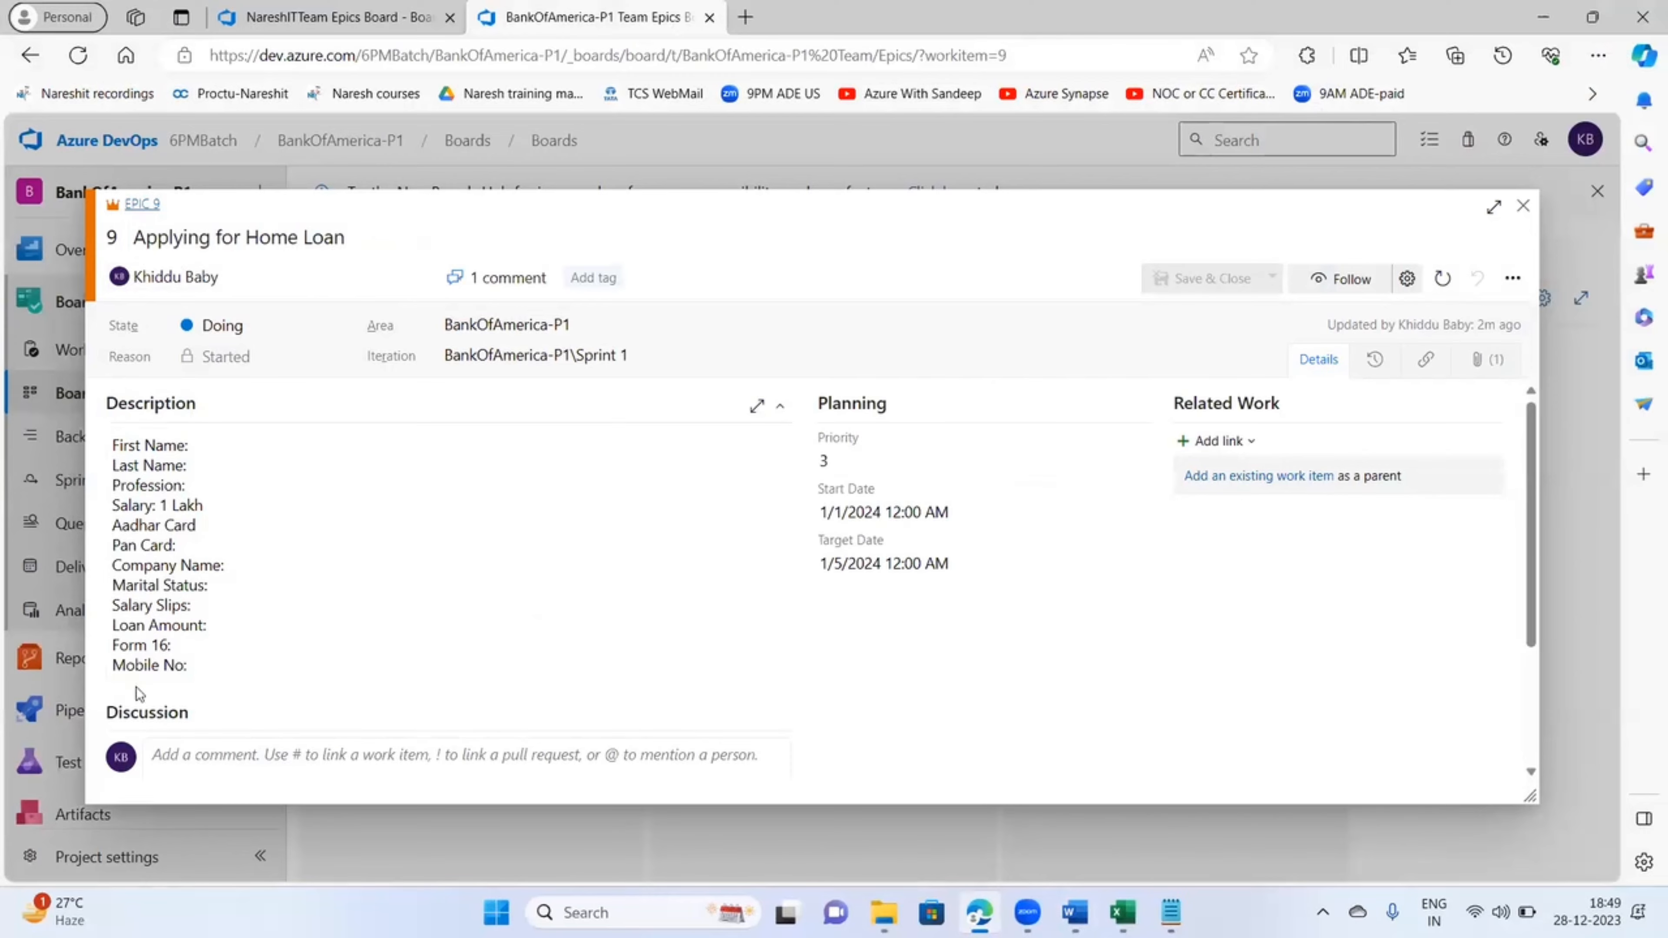
{"action": "key", "text": "alt+Tab"}
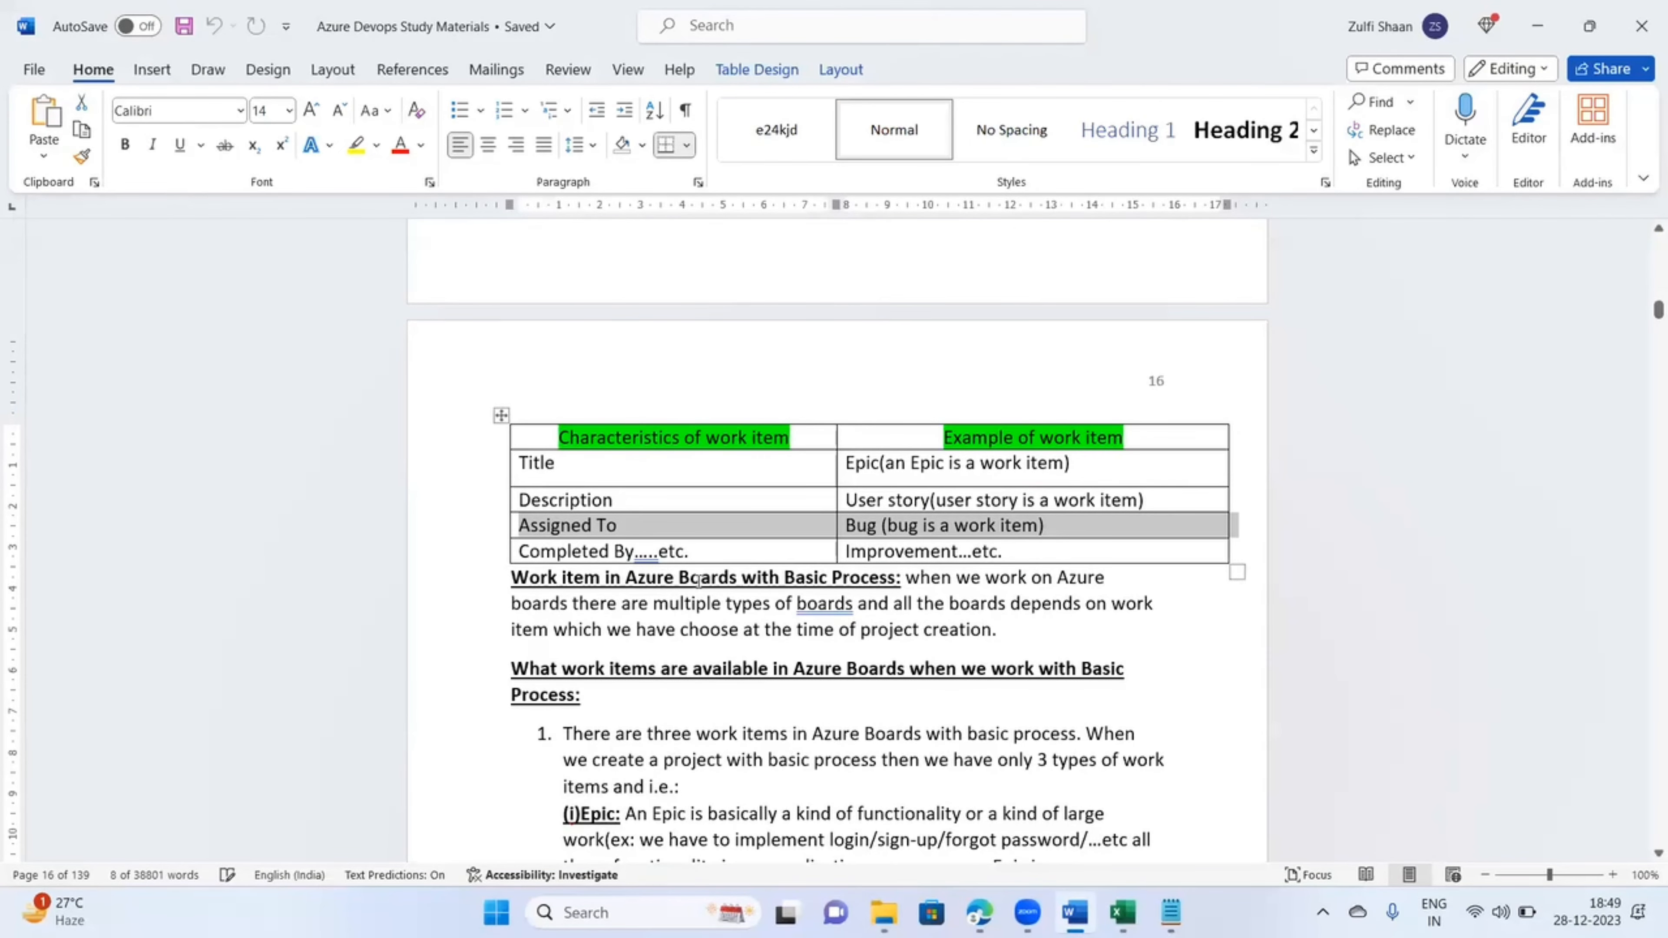
{"action": "key", "text": "alt+Tab"}
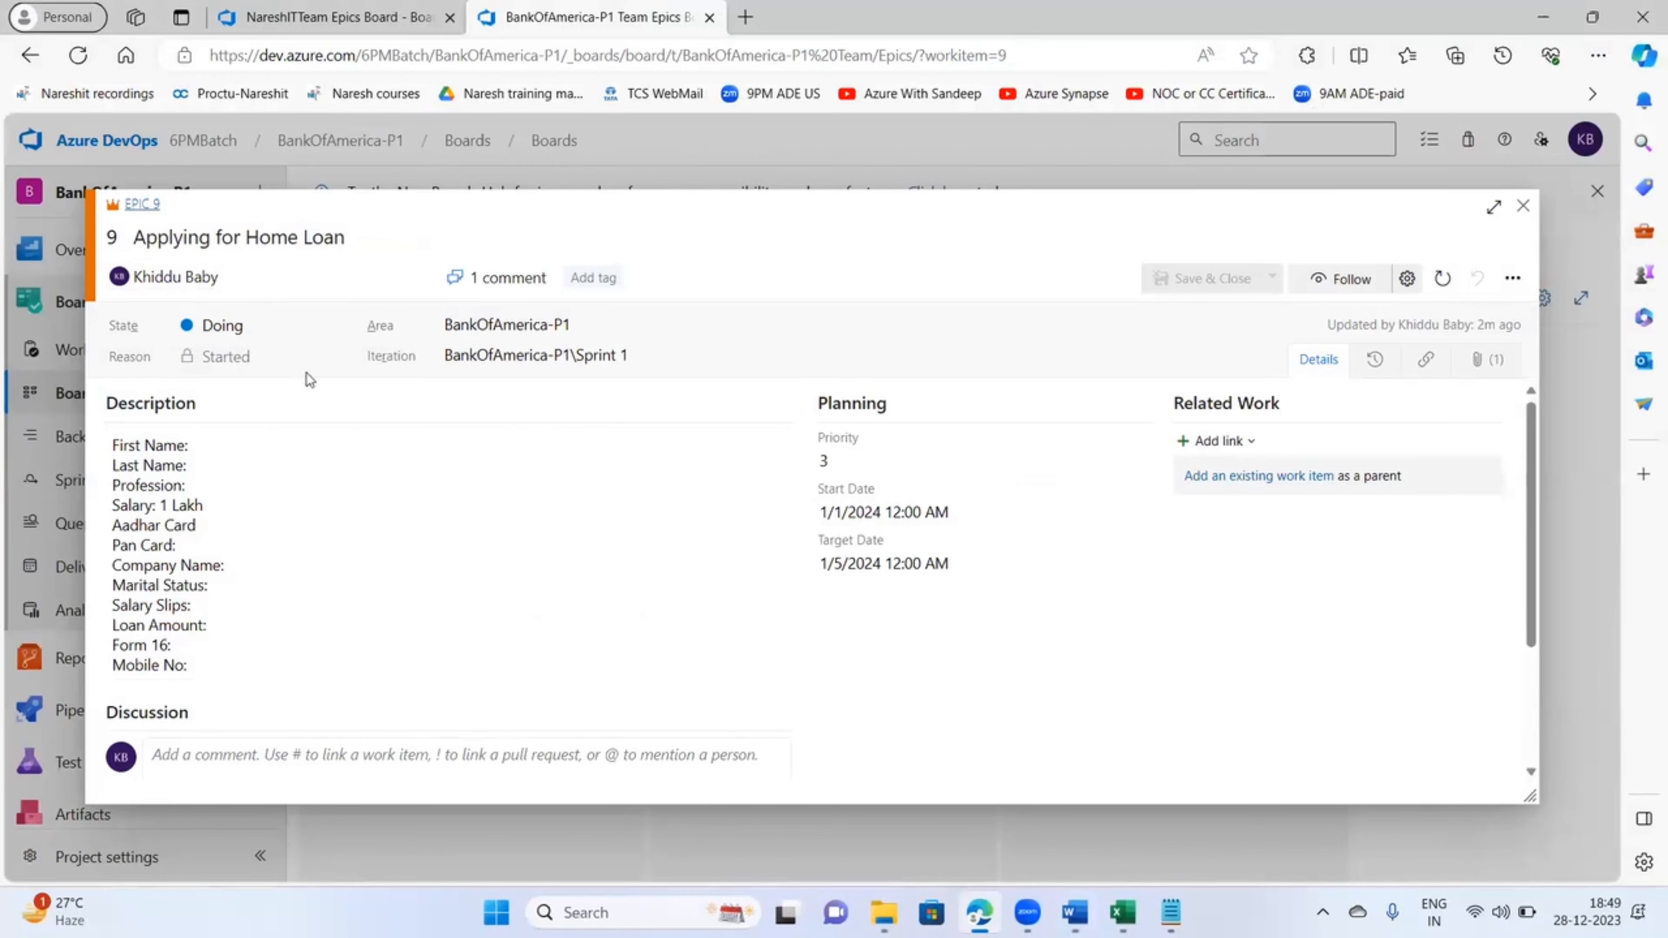
- Try the Done state on the Applying for Home Loan epic and return it to Doing
{"action": "left_click", "coordinate": [299, 321]}
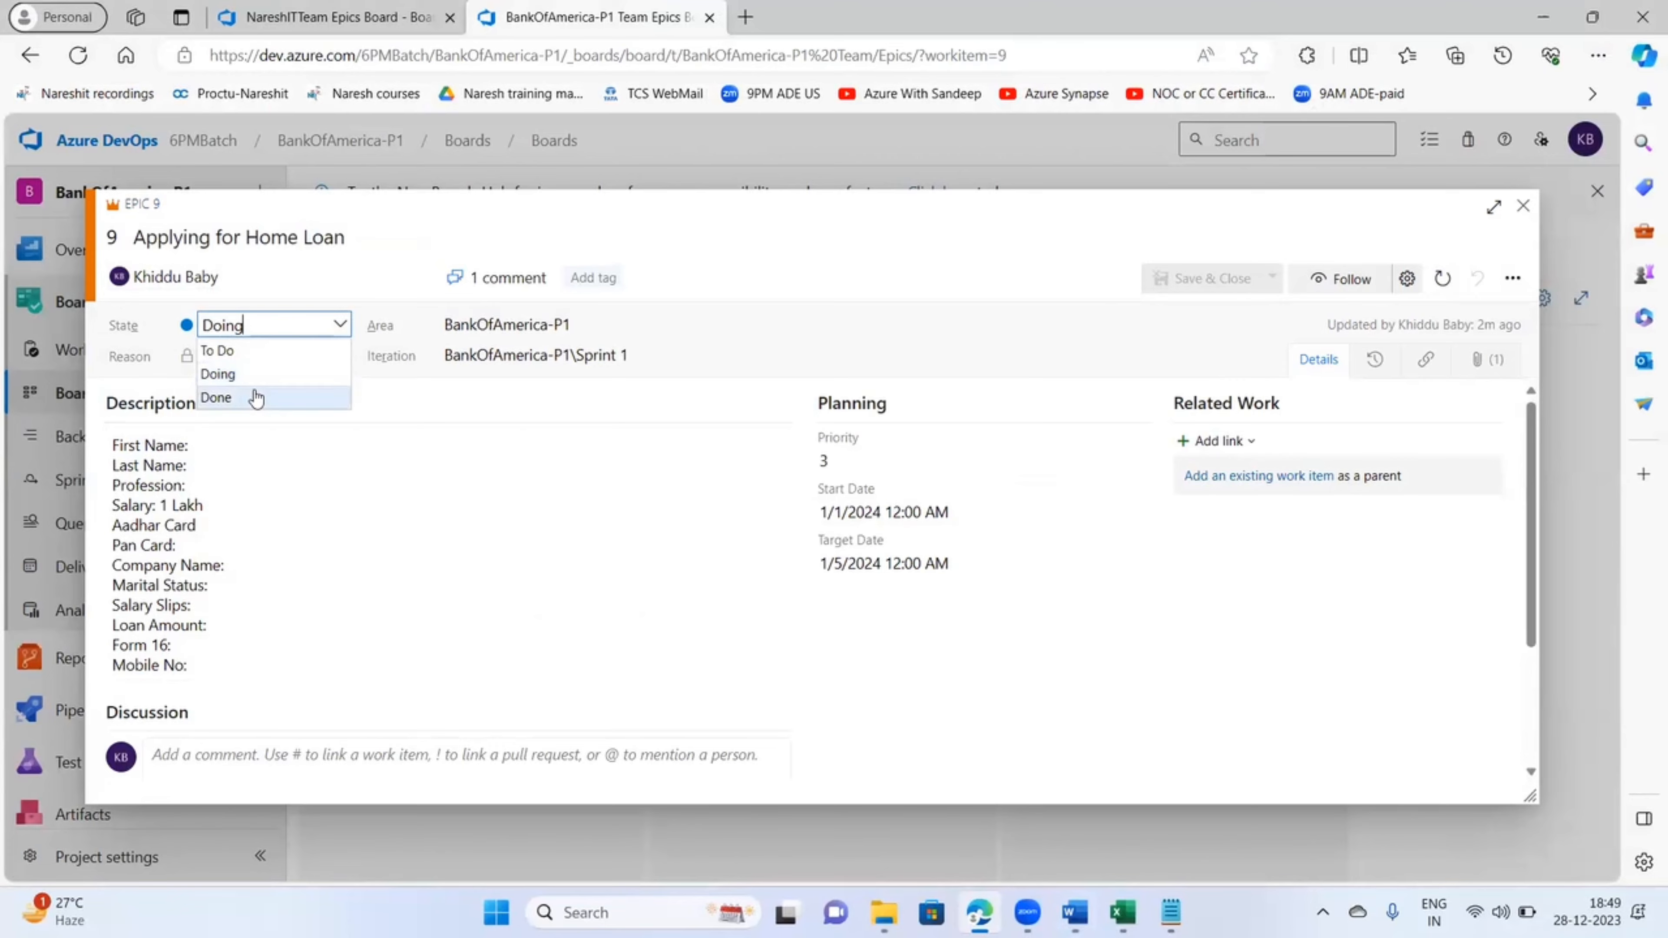
{"action": "left_click", "coordinate": [255, 395]}
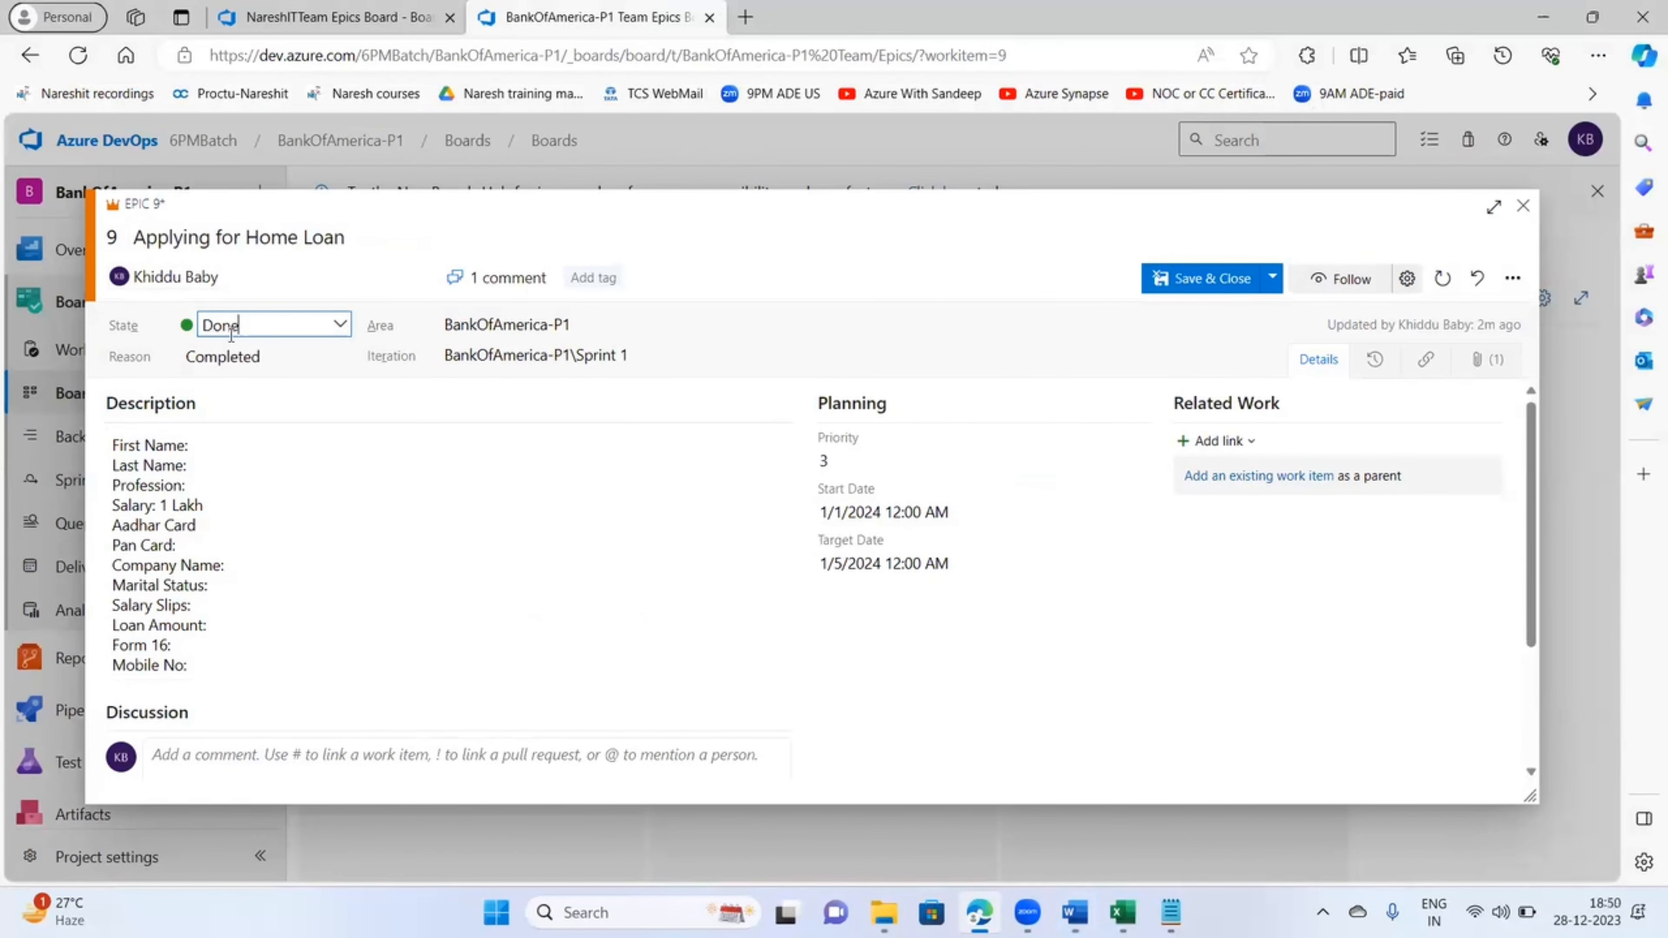
{"action": "left_click", "coordinate": [239, 326]}
{"action": "left_click", "coordinate": [217, 373]}
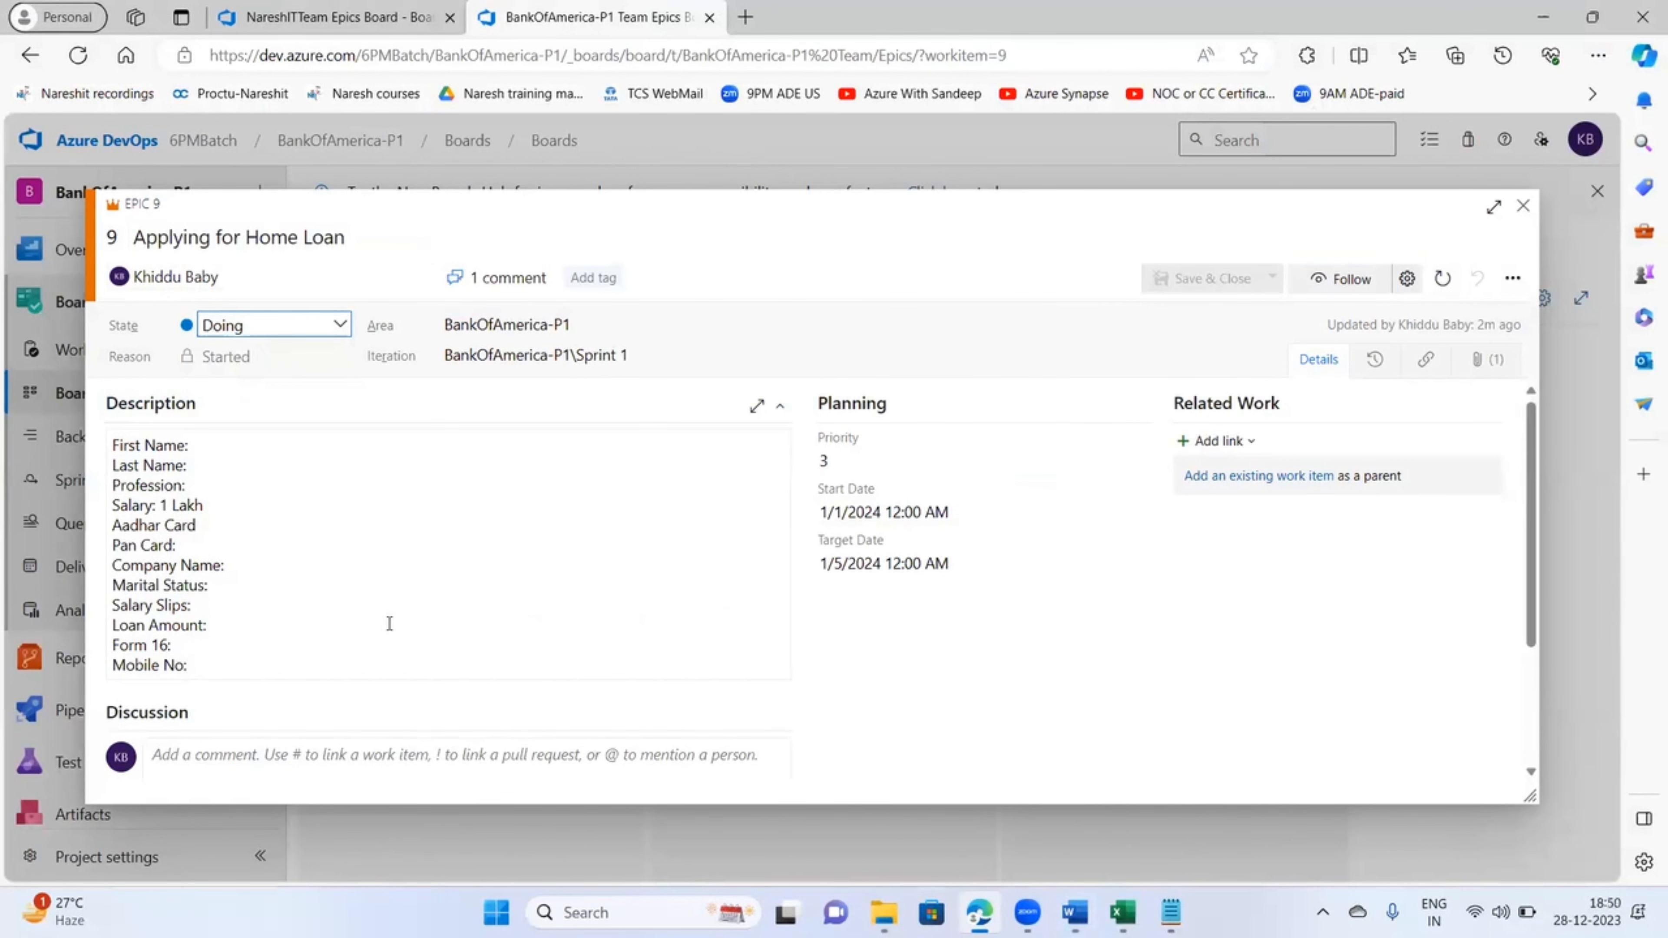
{"action": "left_click", "coordinate": [384, 623]}
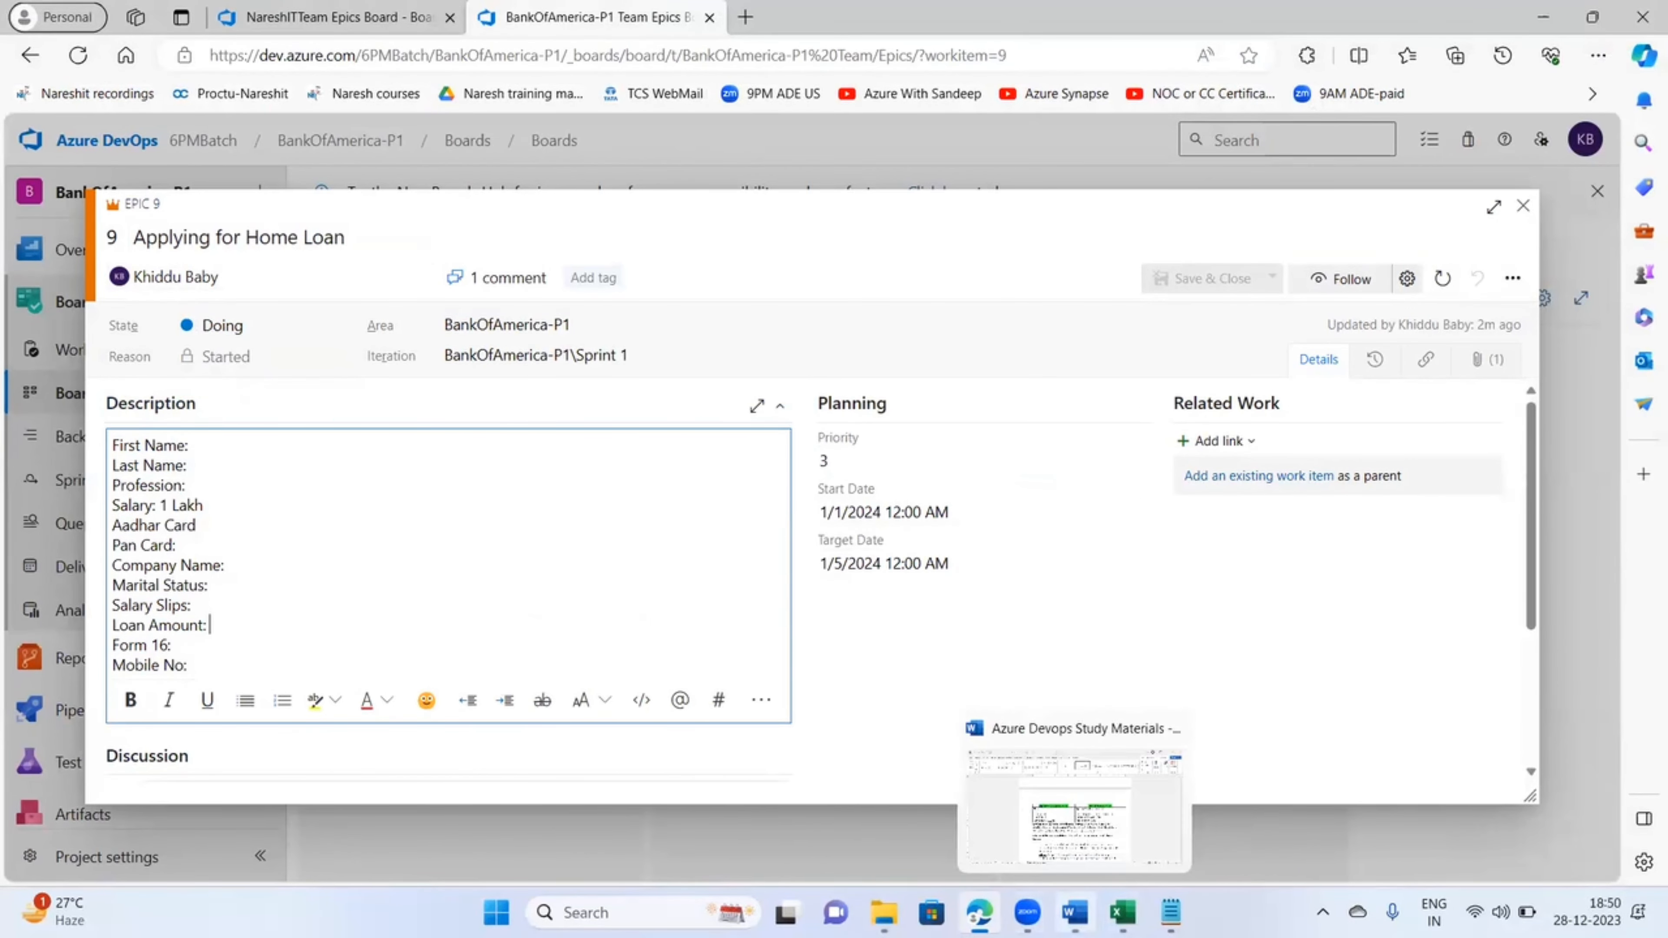
- Read the explanation of Basic process work items below the characteristics table in the Azure Devops Study Materials Word document
{"action": "left_click", "coordinate": [1075, 819]}
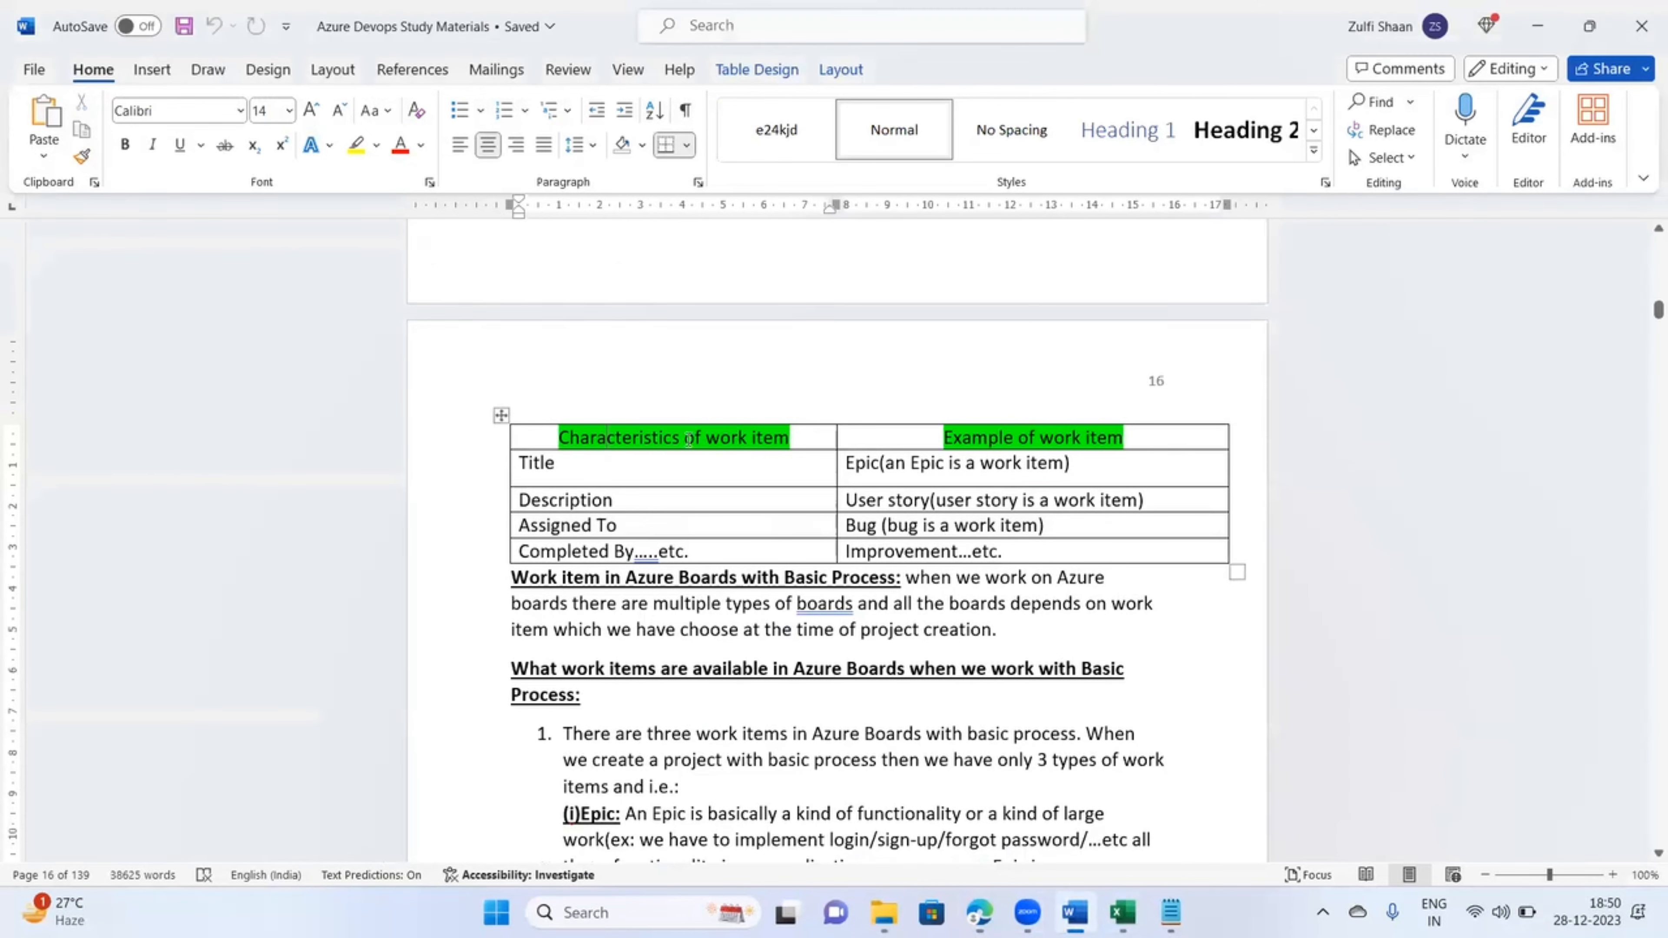
{"action": "scroll", "coordinate": [740, 631], "scroll_direction": "down", "scroll_amount": 12}
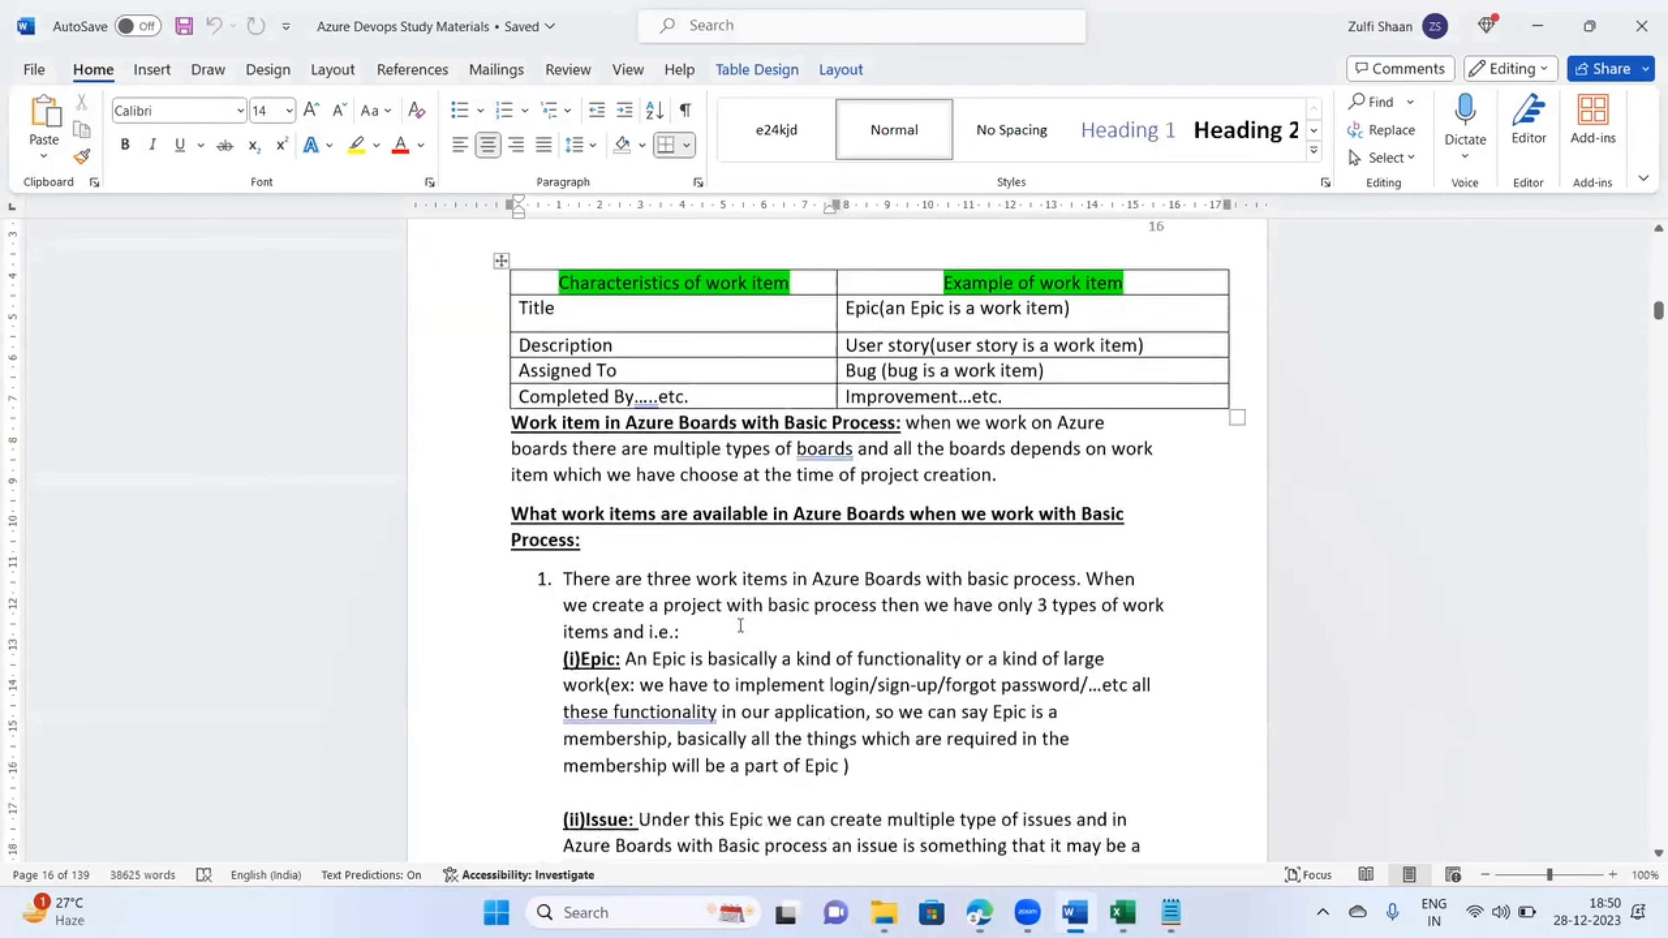
{"action": "scroll", "coordinate": [743, 617], "scroll_direction": "down", "scroll_amount": 3}
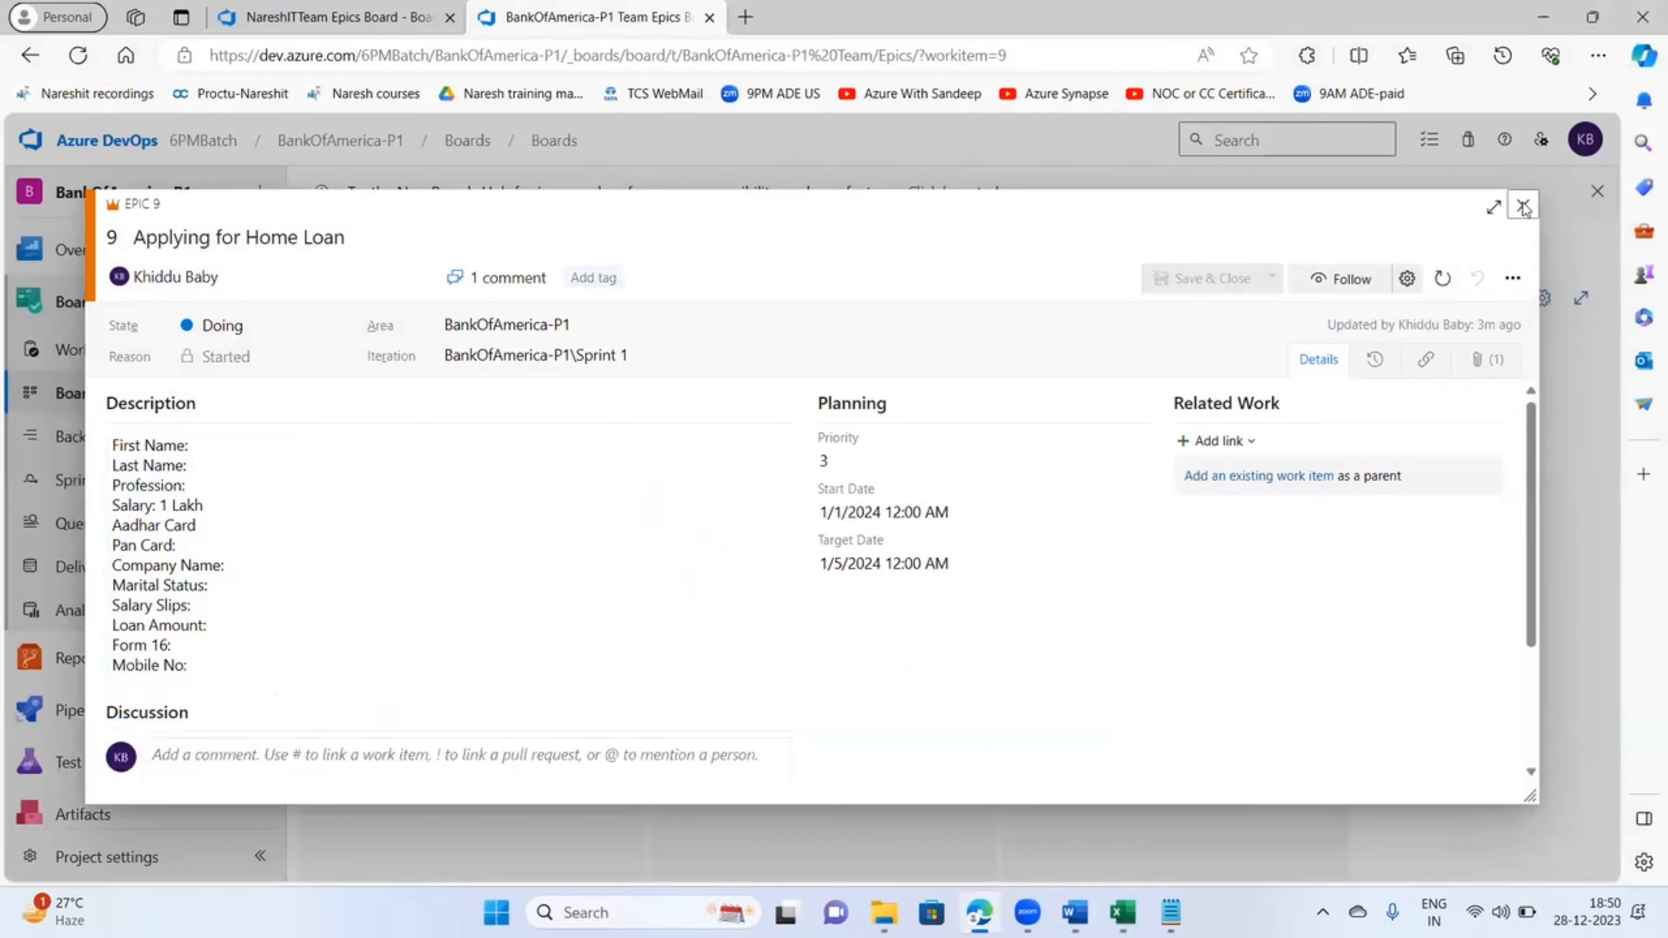
- Back in Azure DevOps, close the Applying for Home Loan epic and switch the BankOfAmerica-P1 Team board to Issues
{"action": "key", "text": "Escape"}
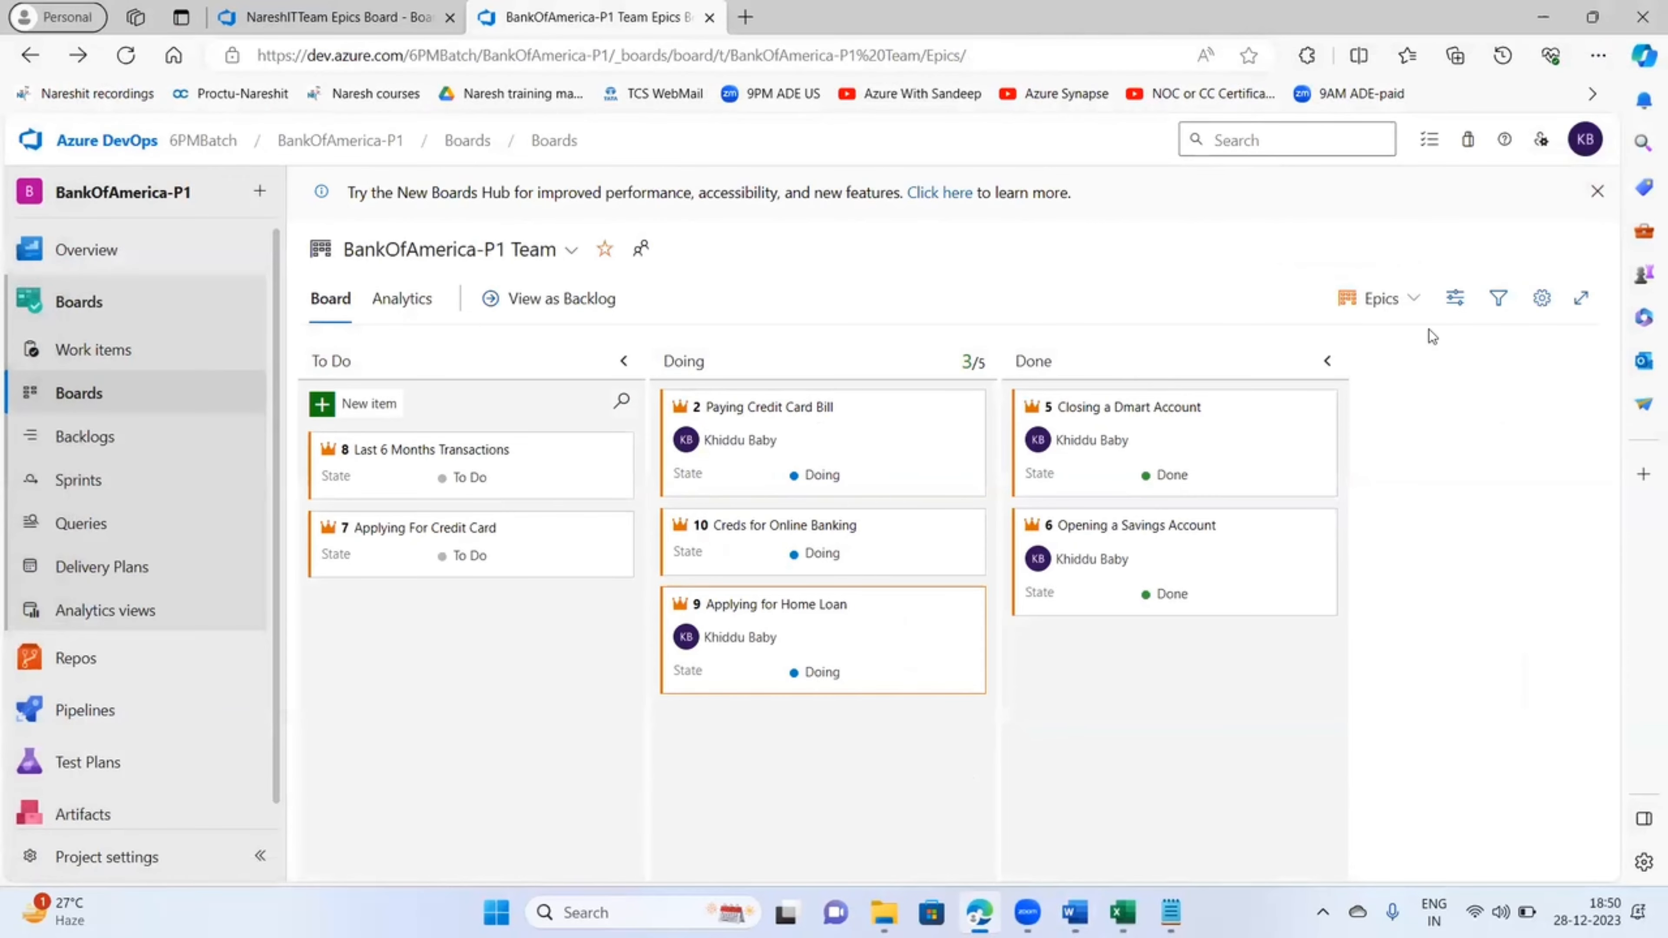
{"action": "left_click", "coordinate": [1414, 303]}
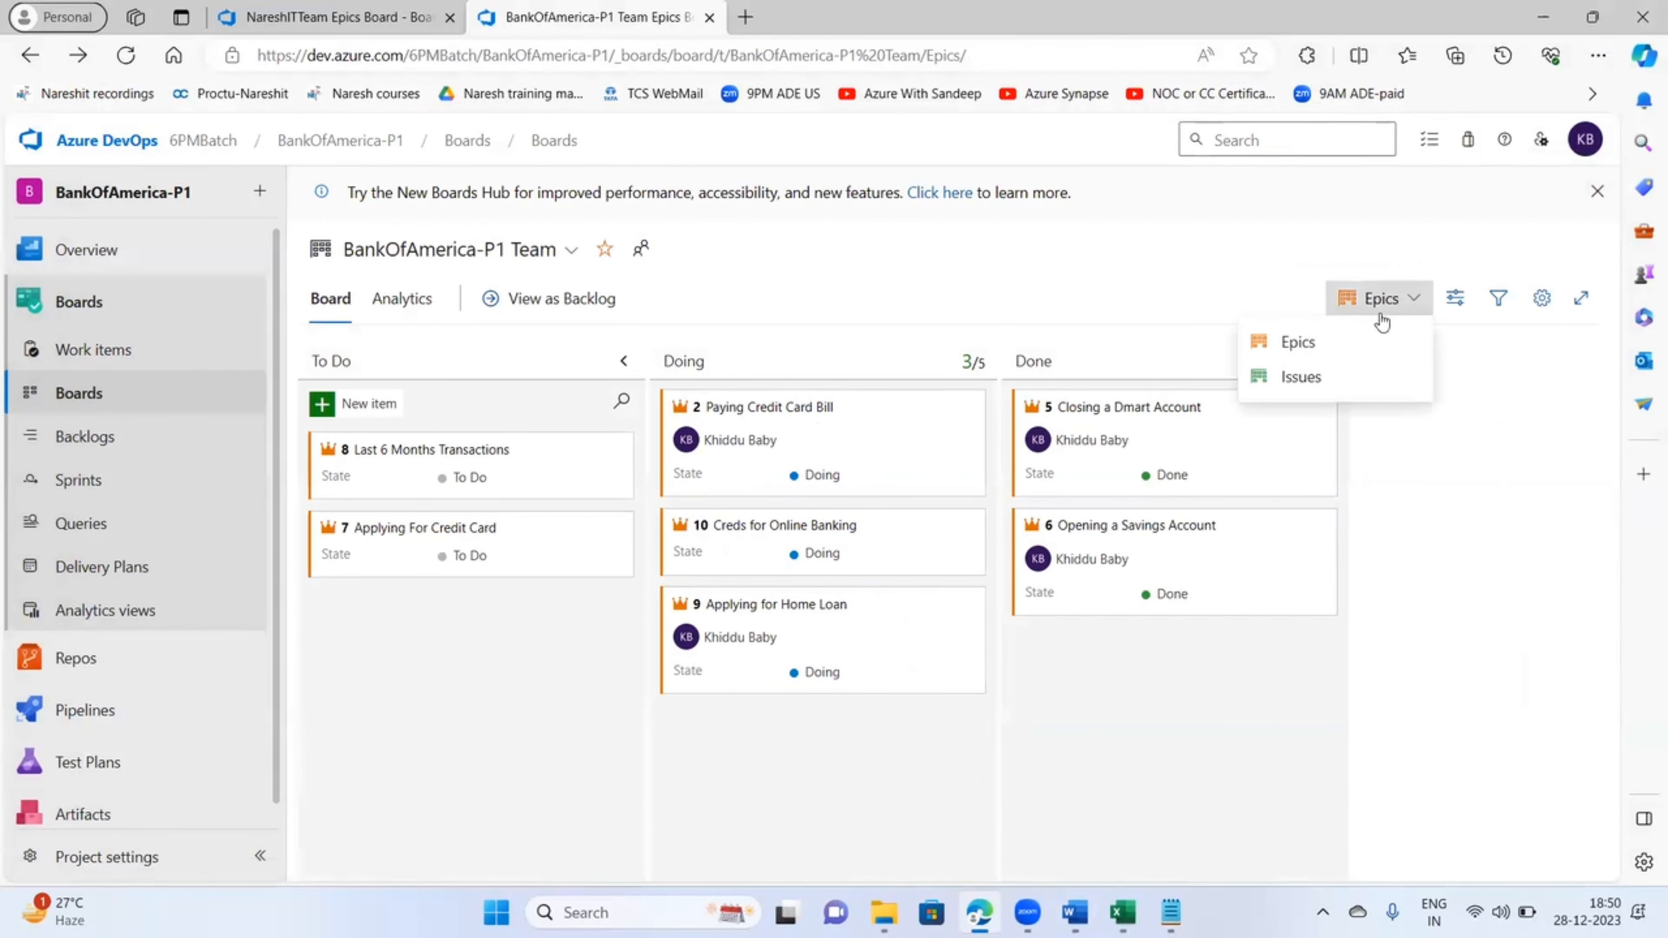
{"action": "left_click", "coordinate": [1300, 378]}
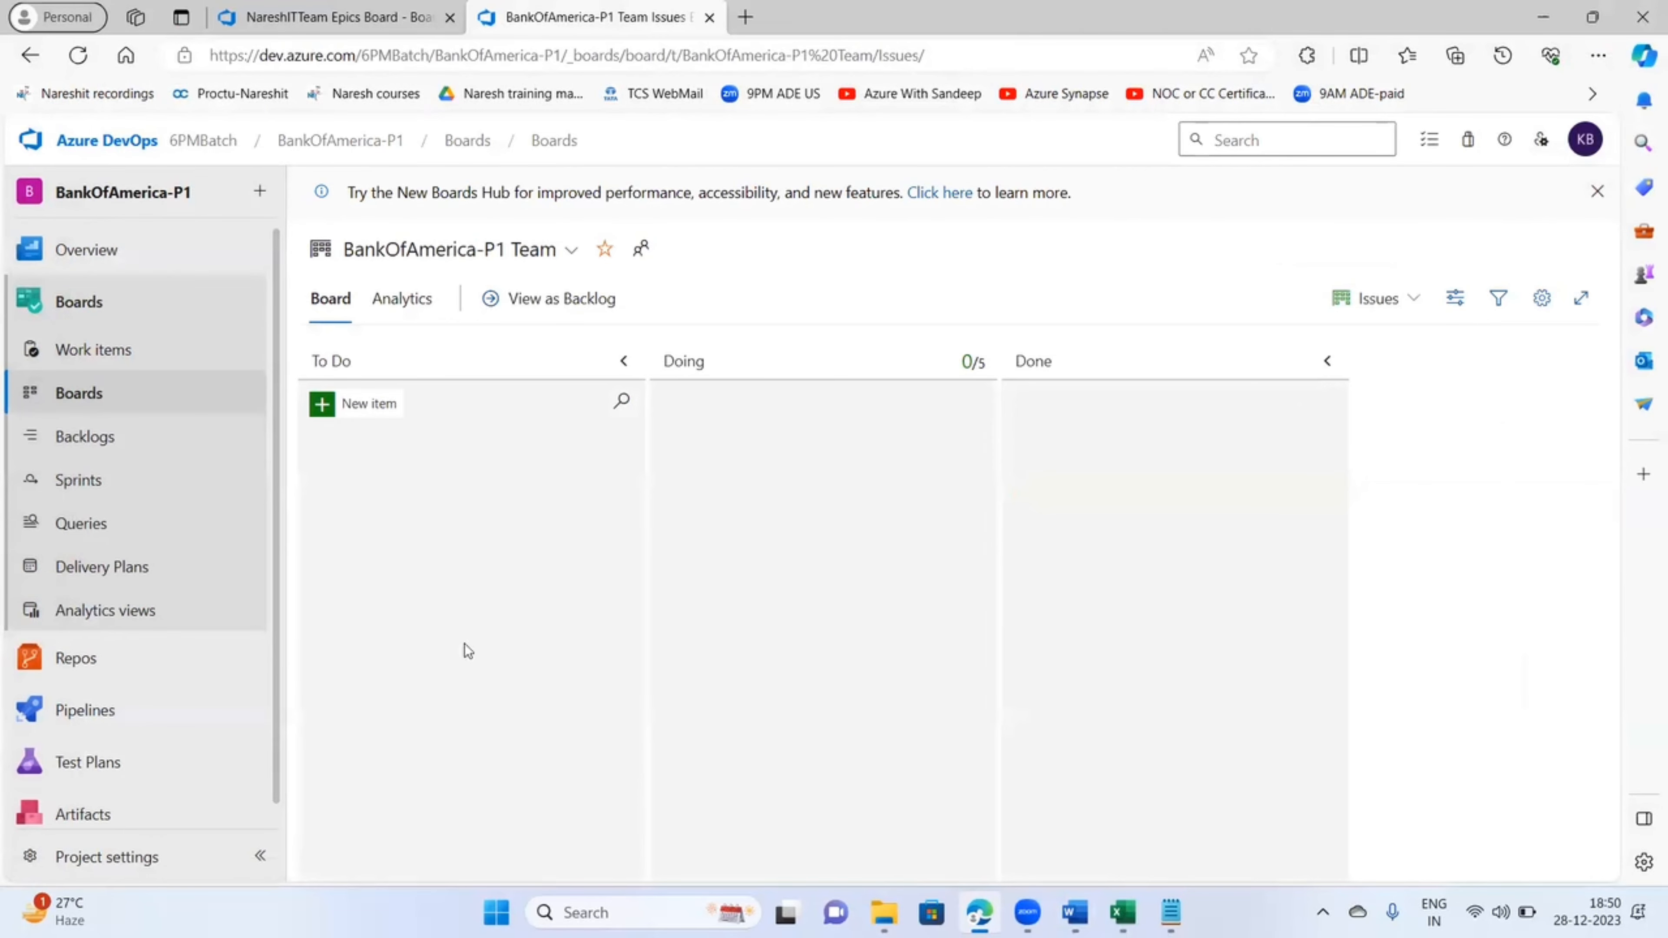
- Show the NareshITTeam board of FirstPracticeProject at the Issues level and look through its existing issues
{"action": "left_click", "coordinate": [376, 15]}
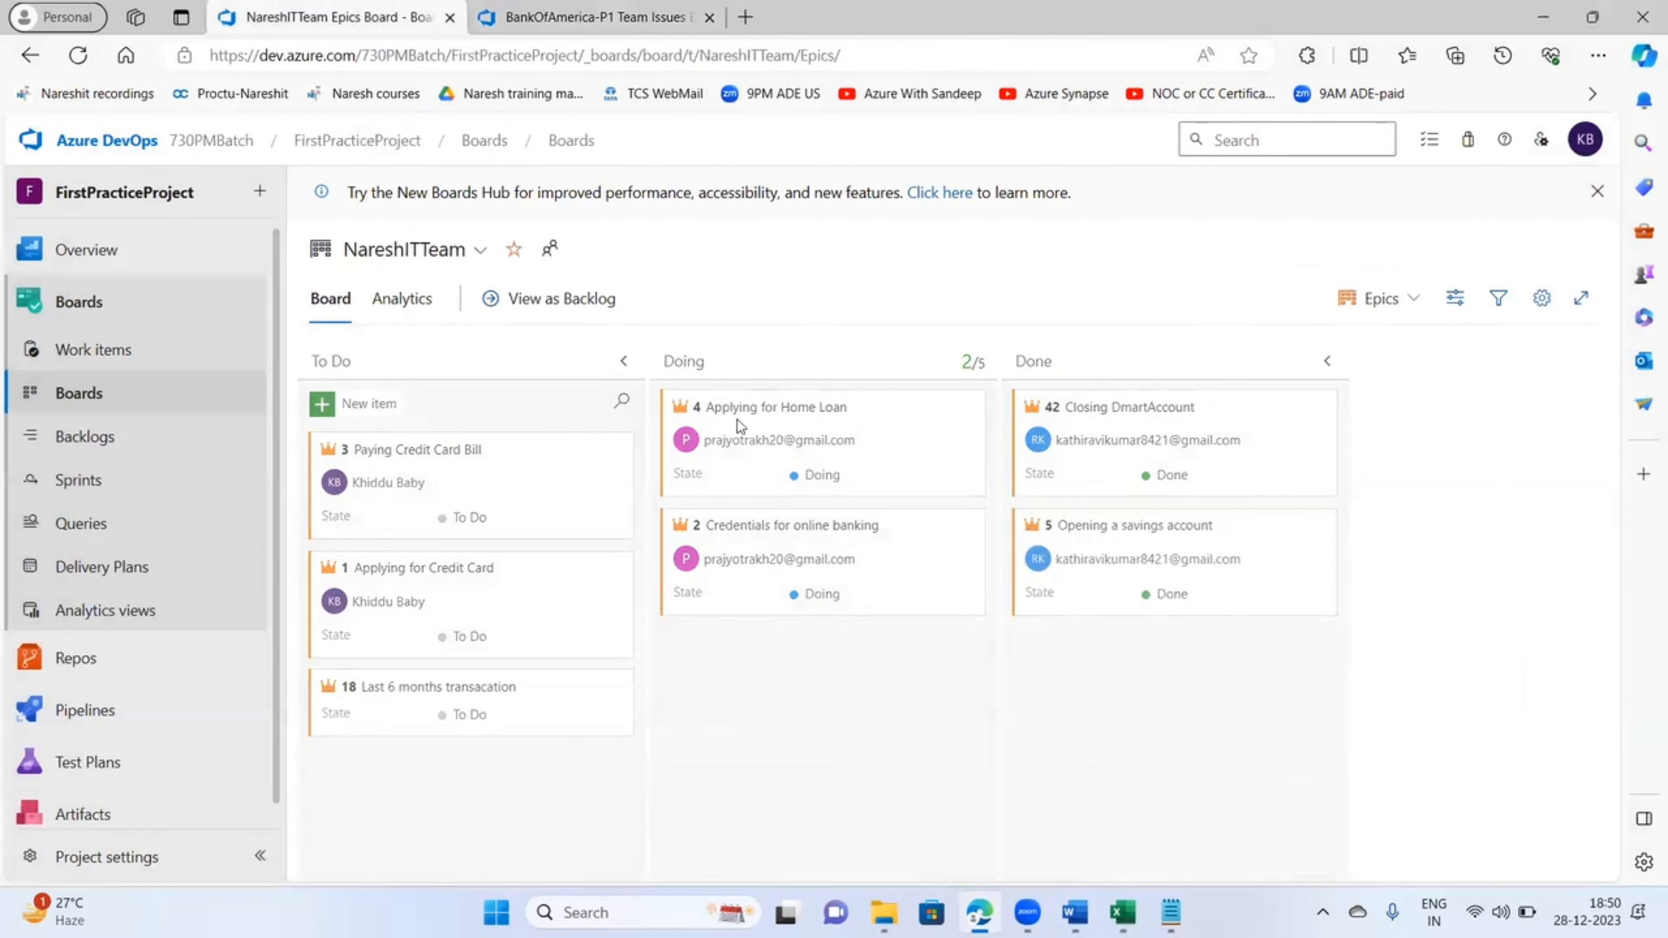
{"action": "left_click", "coordinate": [1411, 298]}
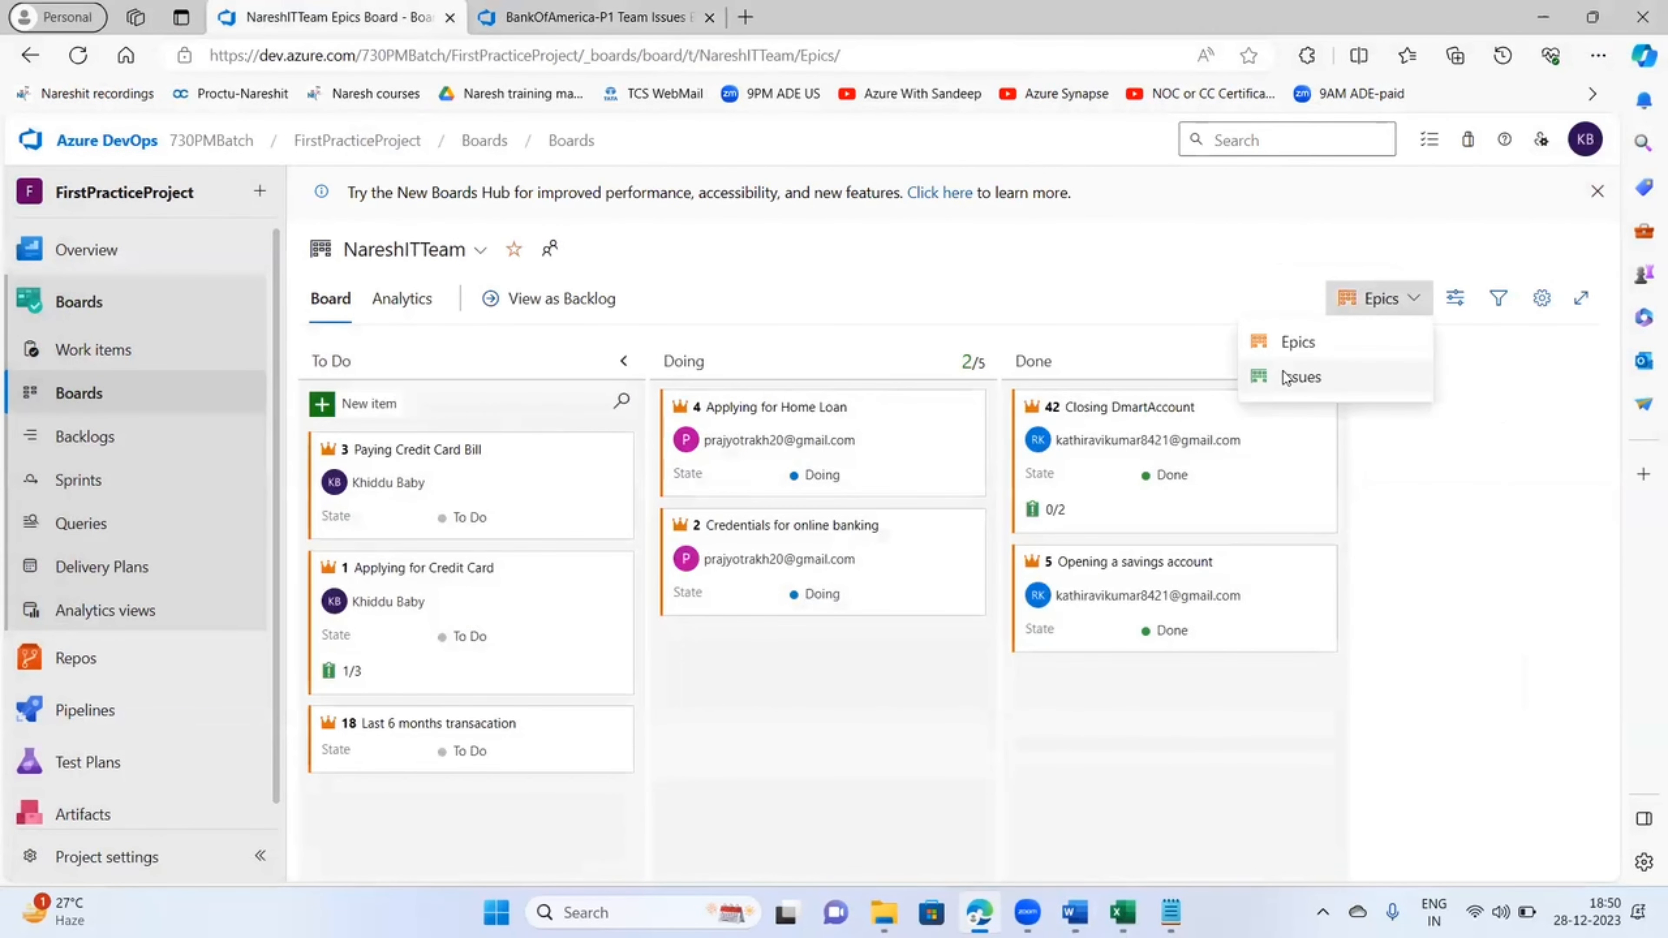
{"action": "left_click", "coordinate": [1300, 377]}
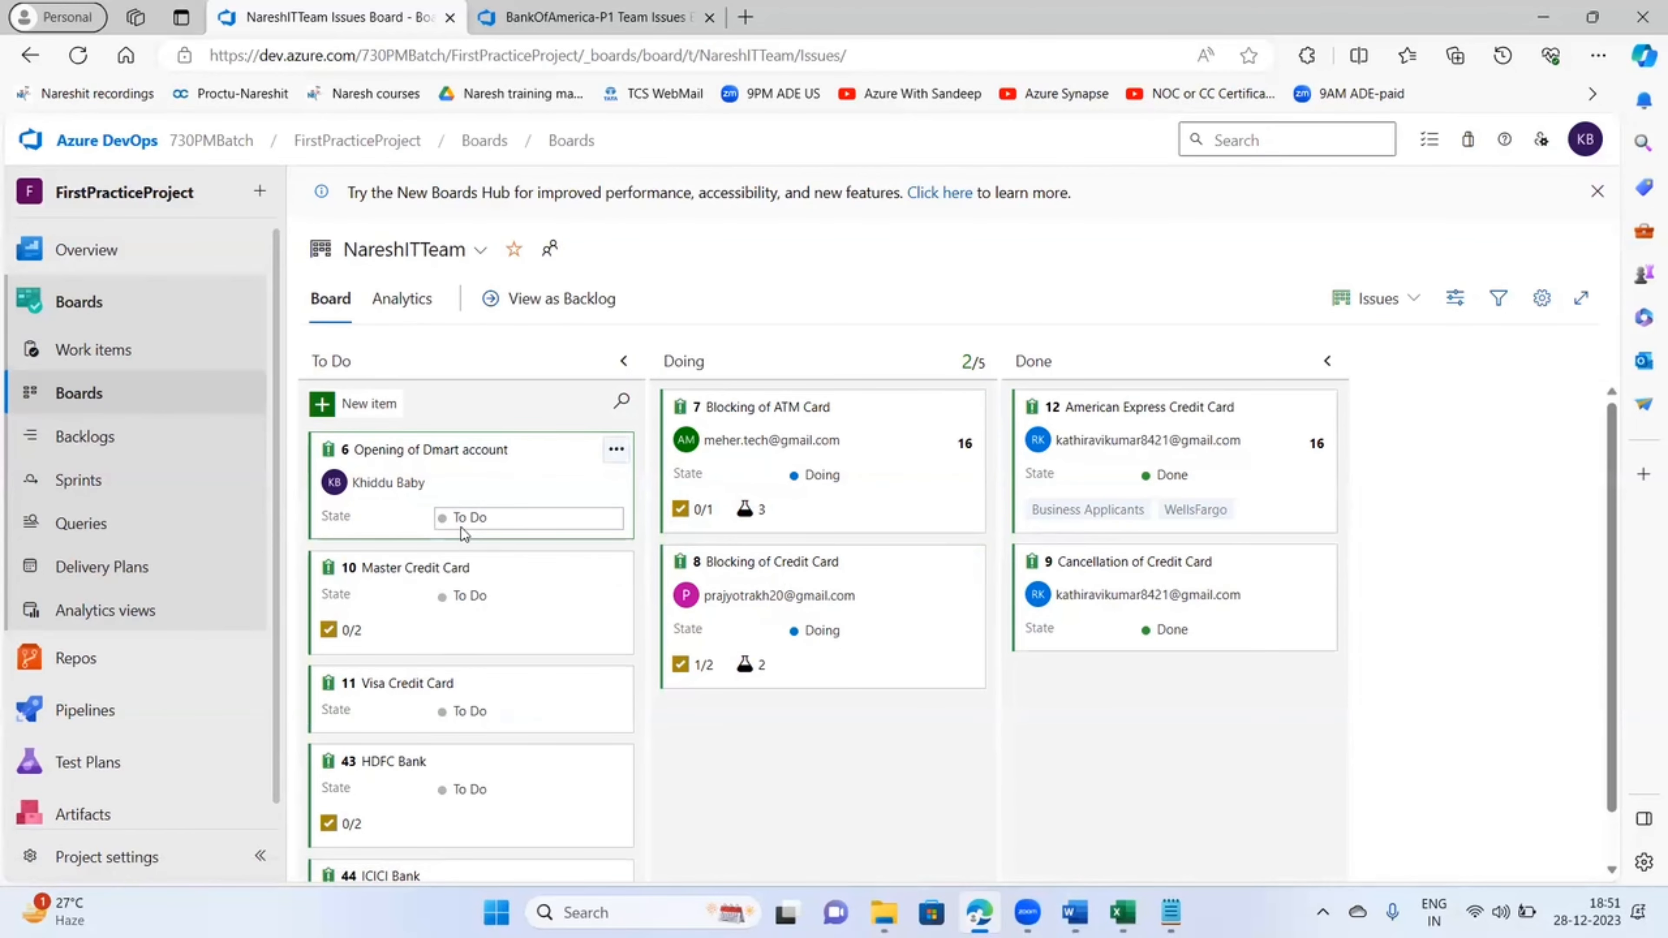
{"action": "scroll", "coordinate": [453, 572], "scroll_direction": "down", "scroll_amount": 1}
{"action": "scroll", "coordinate": [448, 661], "scroll_direction": "up", "scroll_amount": 1}
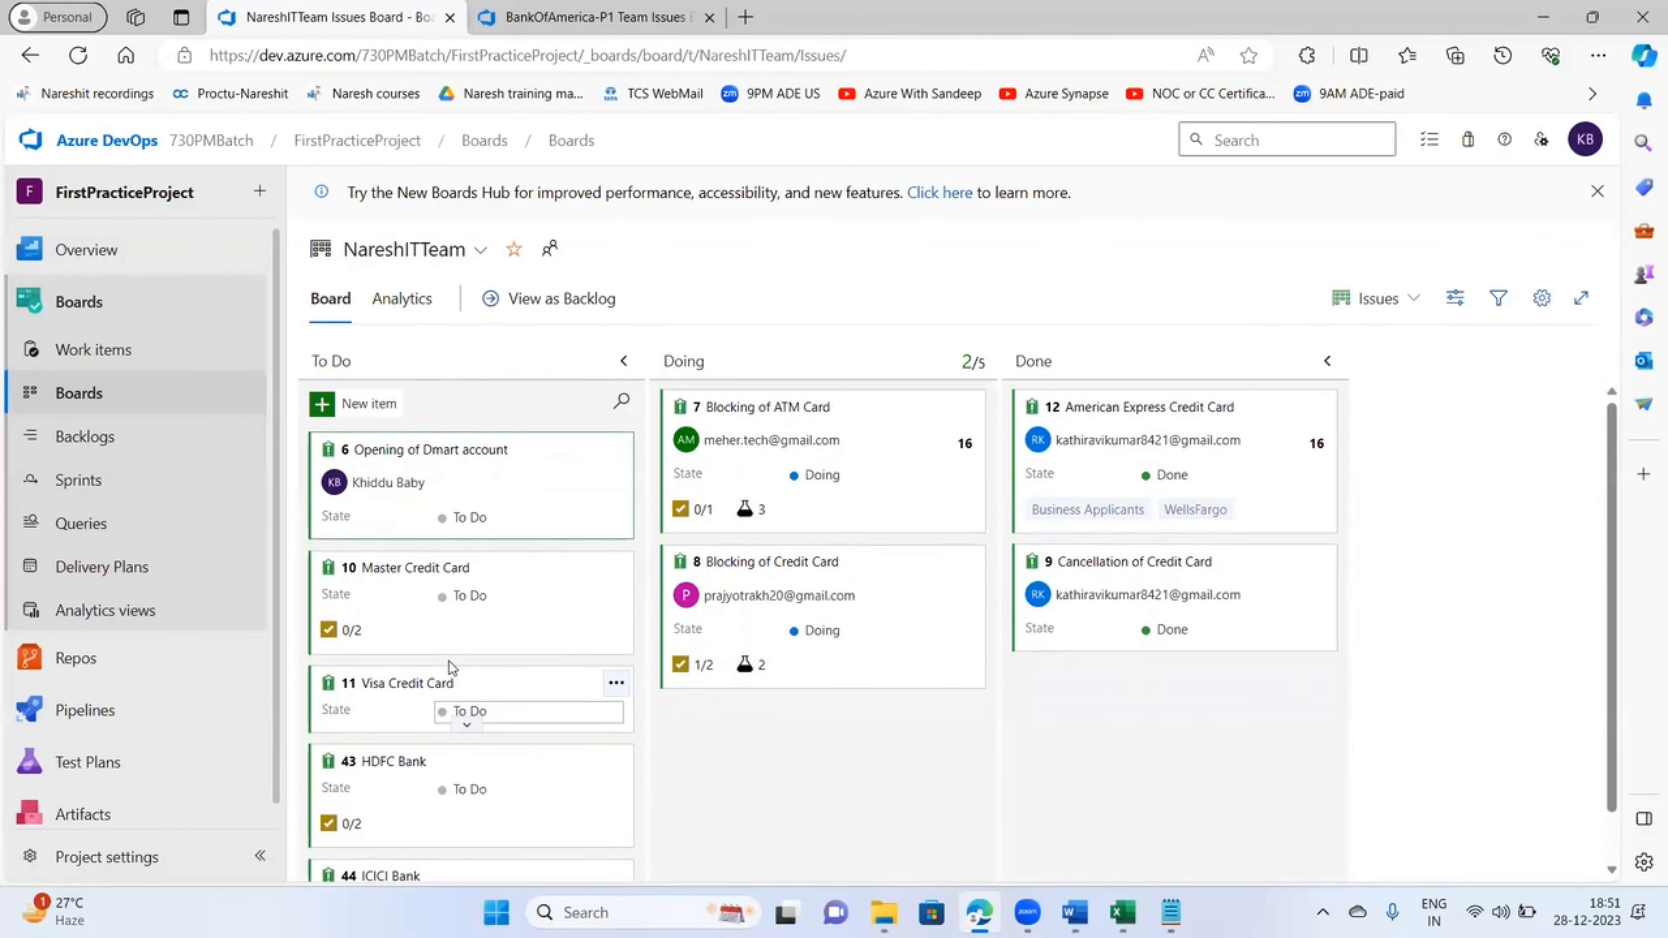
- Create an issue titled Blocking of ATM Card on the BankOfAmerica-P1 Team Issues board
{"action": "left_click", "coordinate": [613, 26]}
{"action": "left_click", "coordinate": [366, 403]}
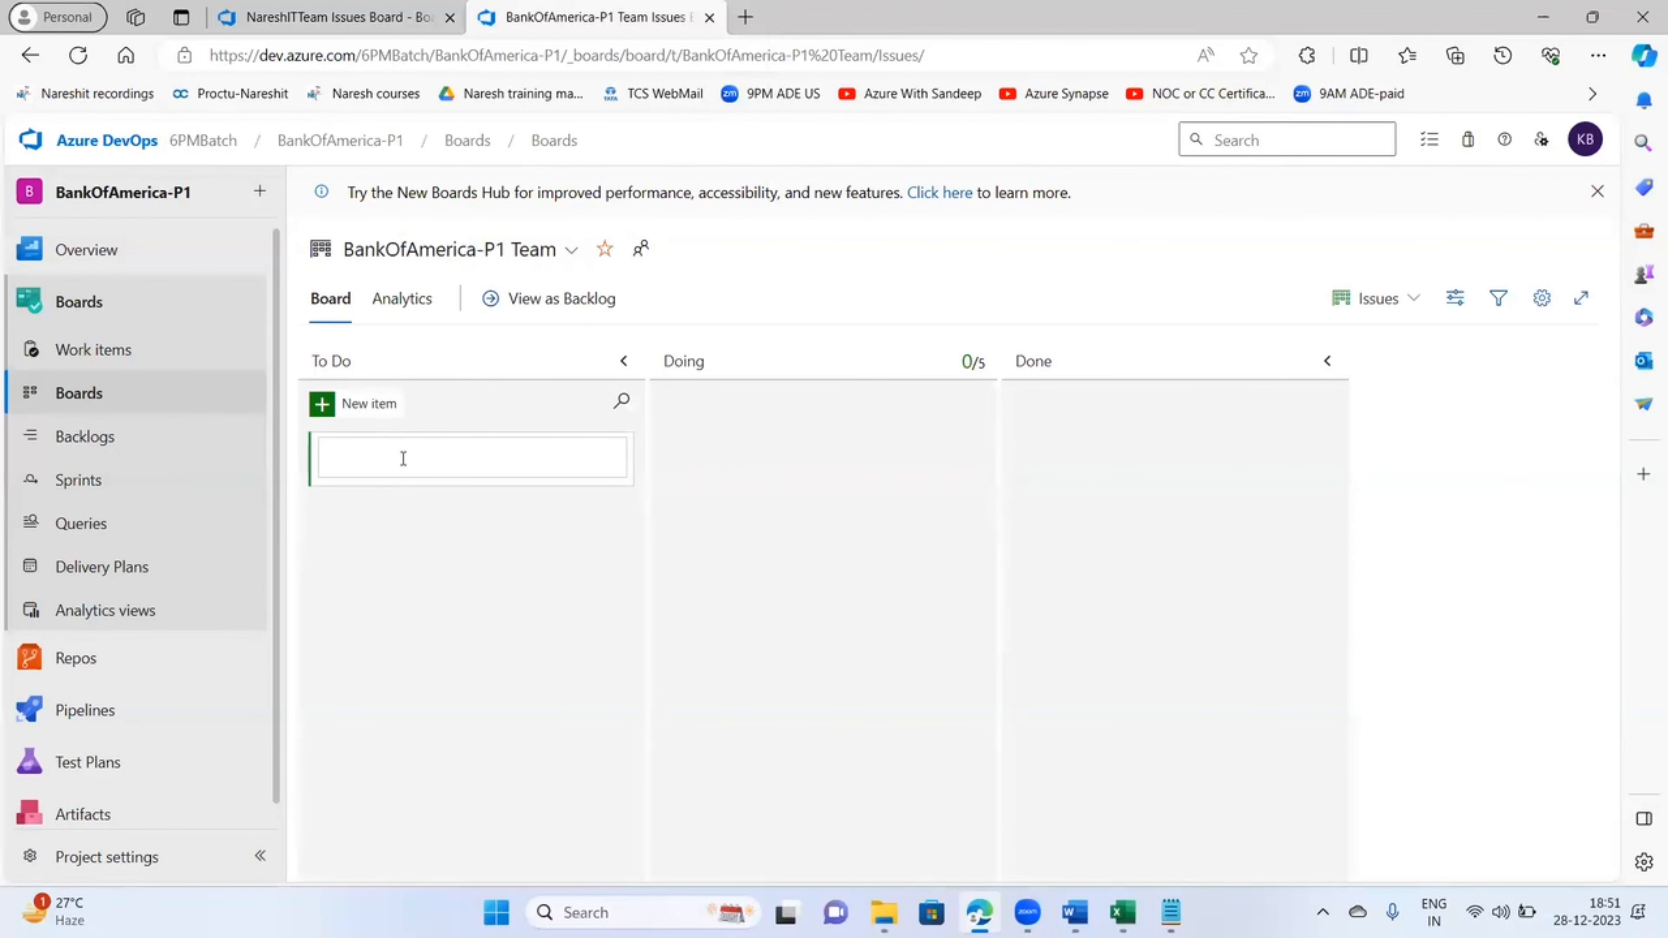
{"action": "type", "text": "Blocking of ATM Card"}
{"action": "left_click", "coordinate": [420, 588]}
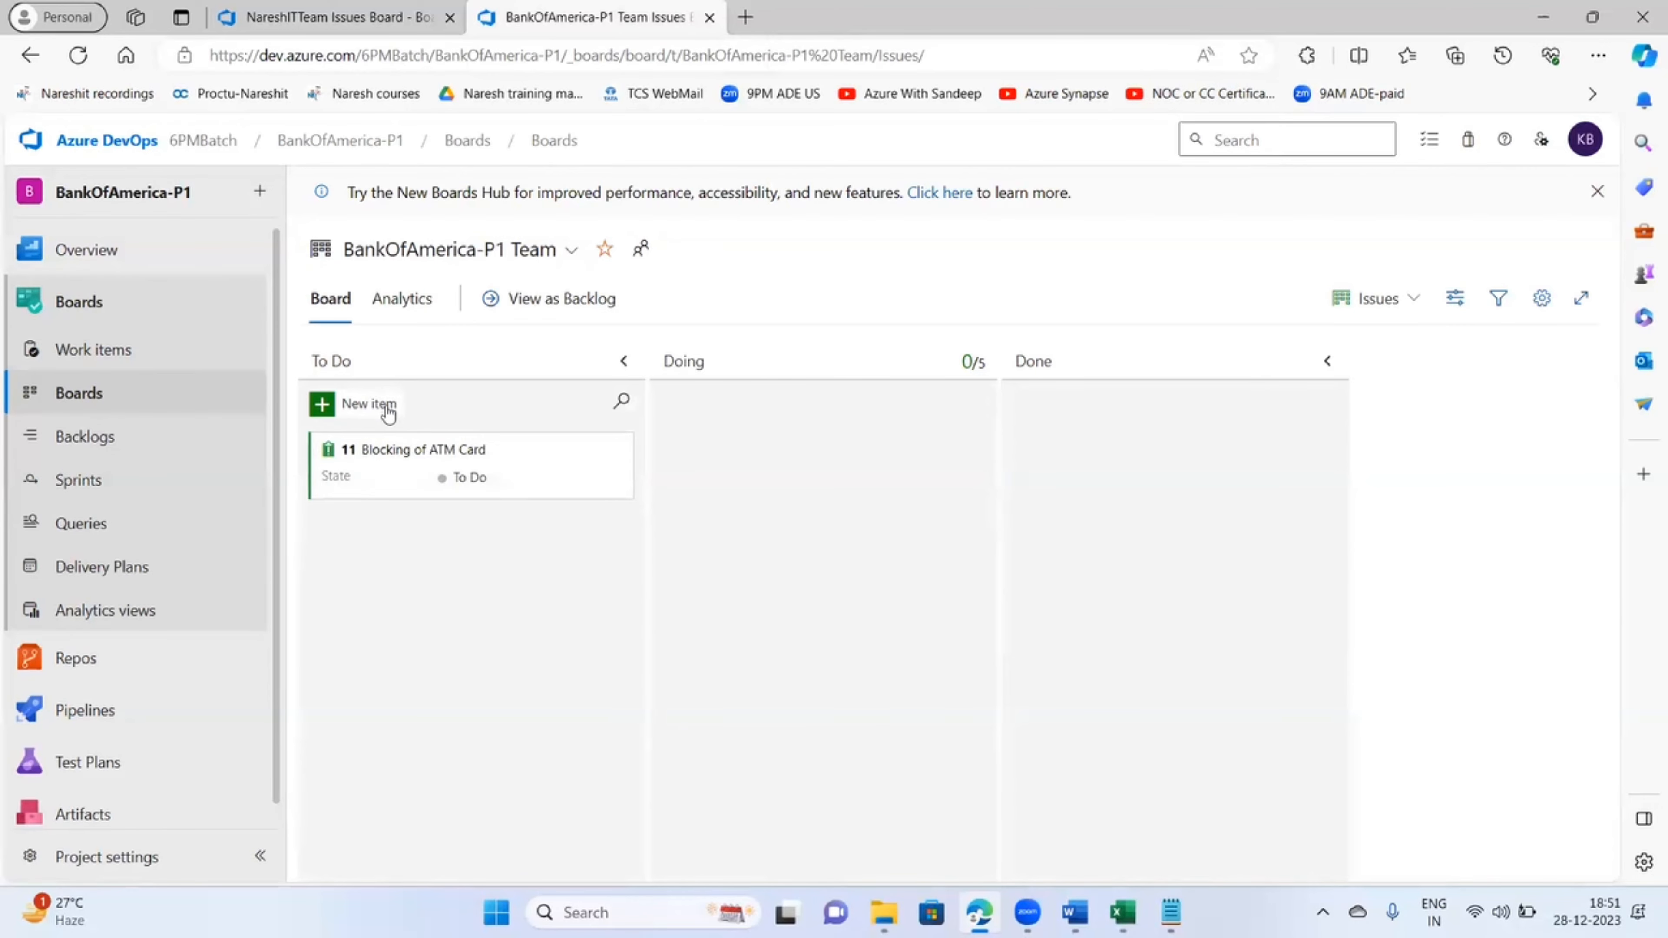
- Add a second issue titled Blocking of Credit Card to the To Do column
{"action": "left_click", "coordinate": [382, 405]}
{"action": "type", "text": "Bl"}
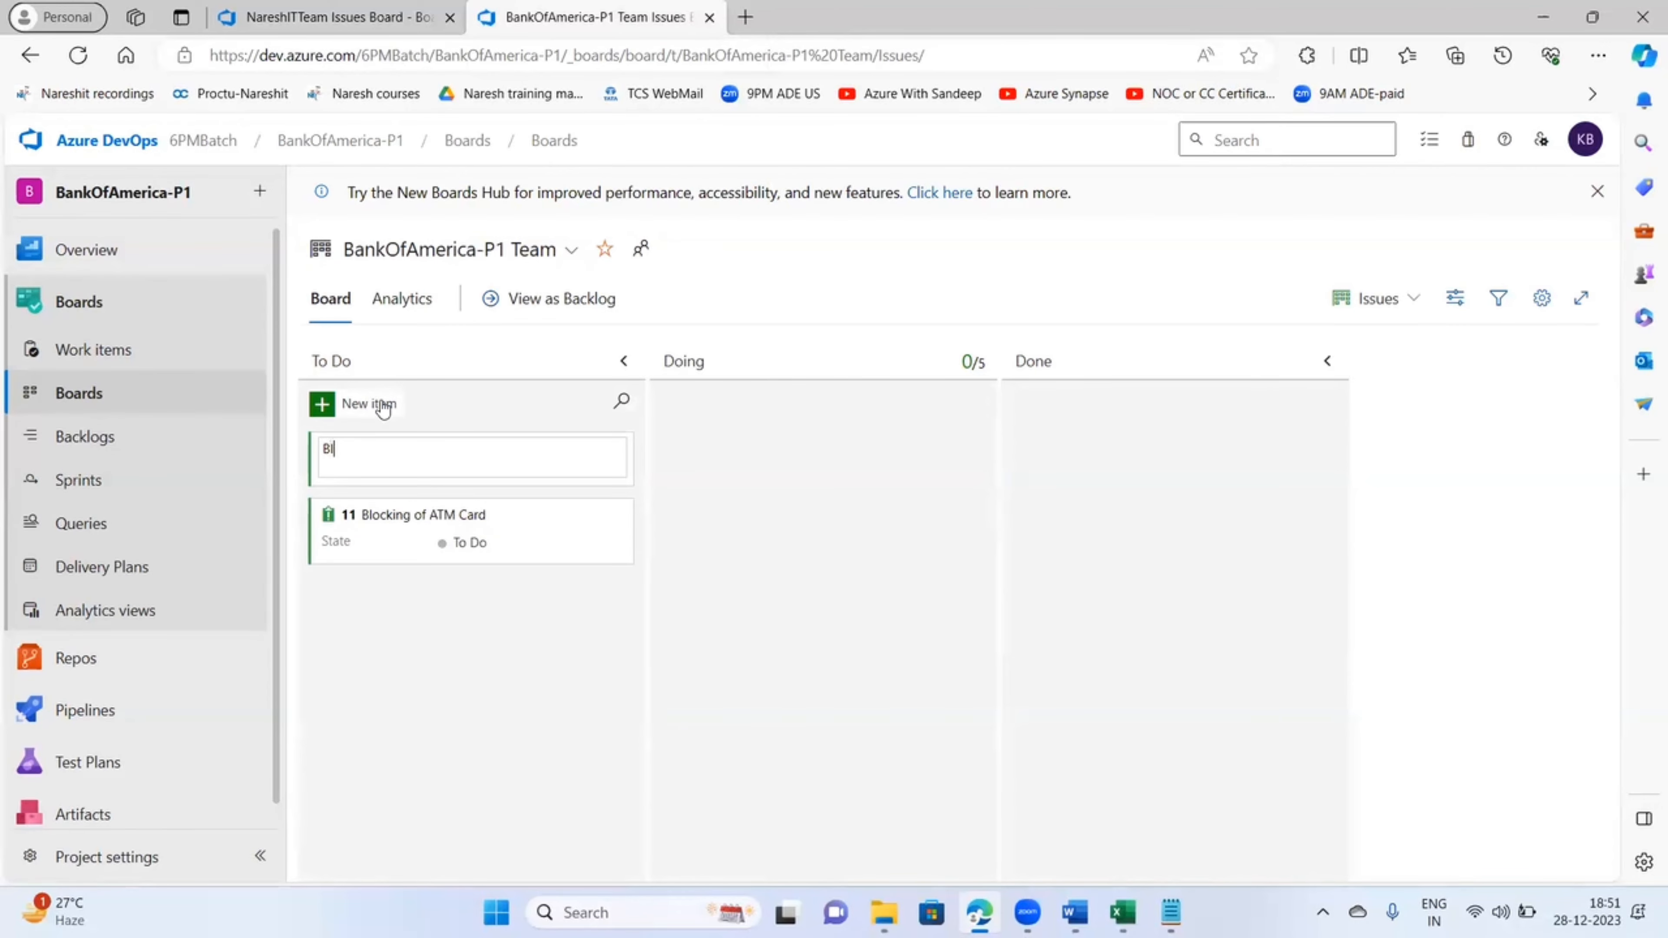
{"action": "type", "text": "ocking of Credit Card"}
{"action": "left_click", "coordinate": [437, 681]}
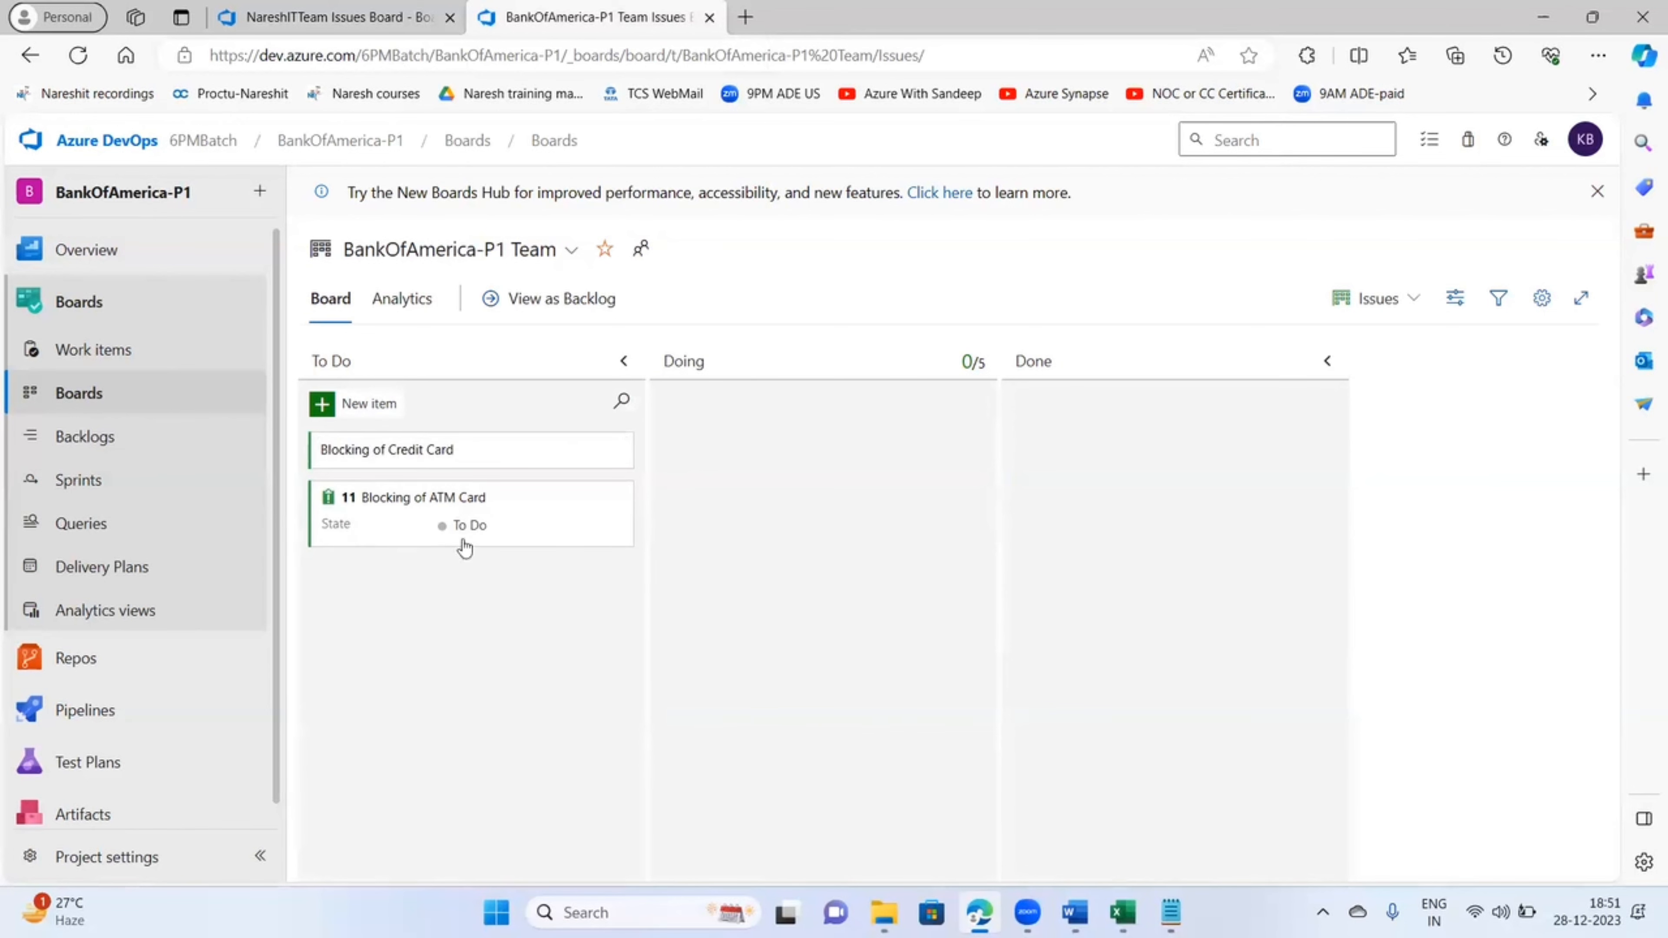
- Check the NareshITTeam issues for reference and add a Cancellation of Credit Card issue to the BankOfAmerica-P1 board
{"action": "left_click", "coordinate": [398, 20]}
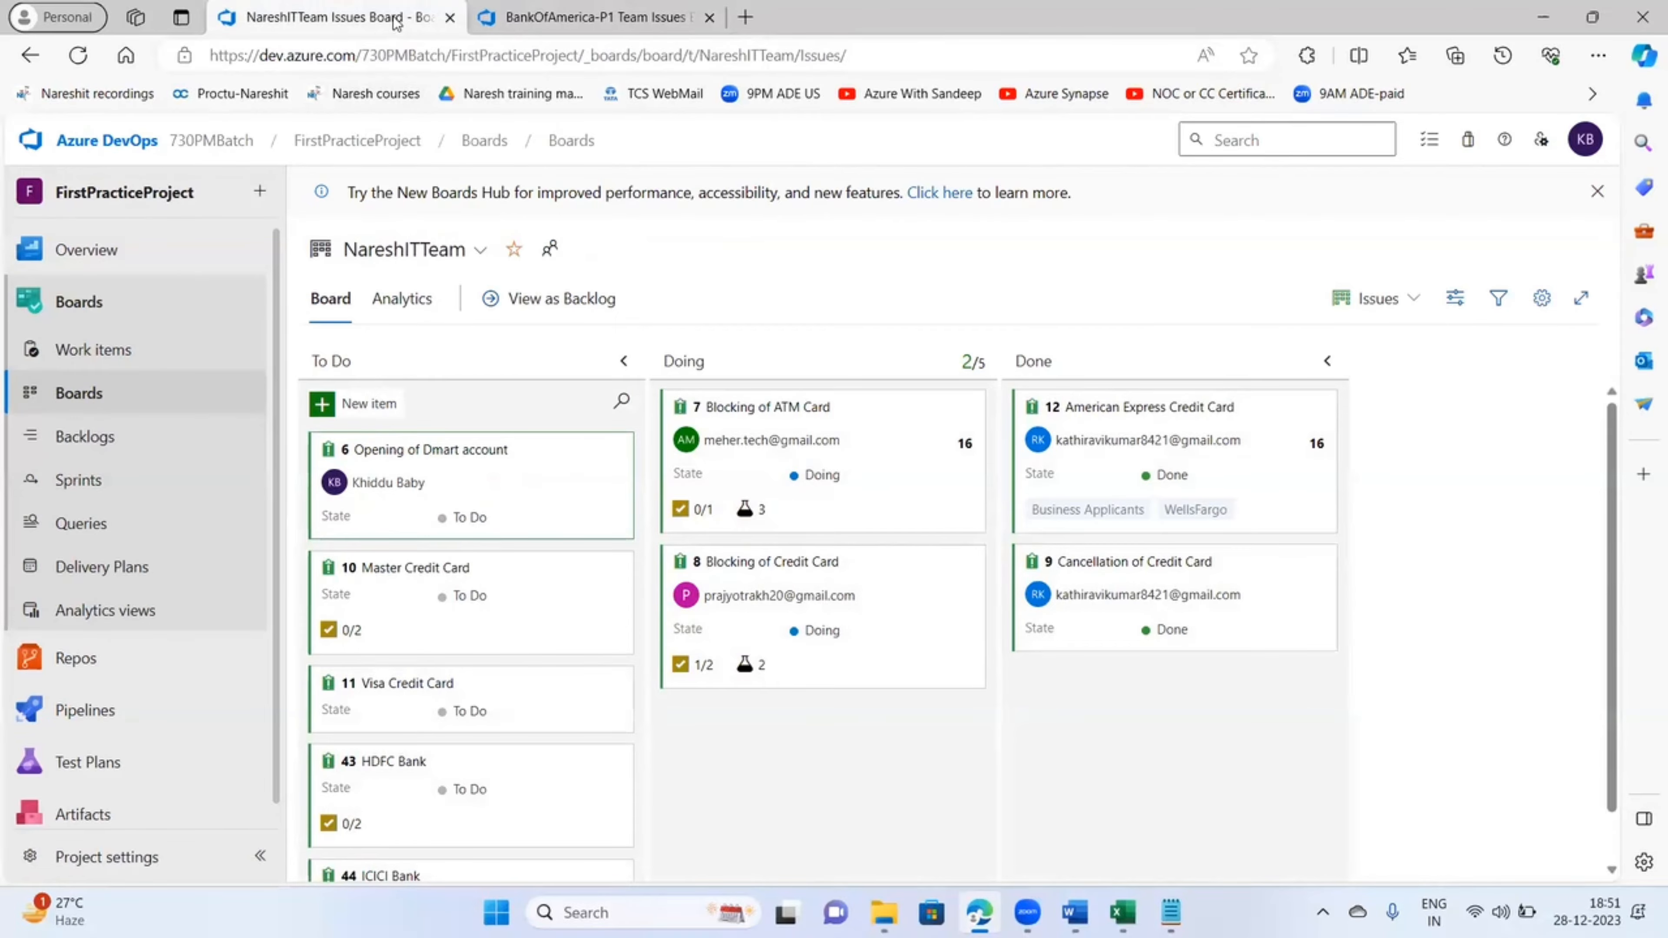
{"action": "left_click", "coordinate": [473, 16]}
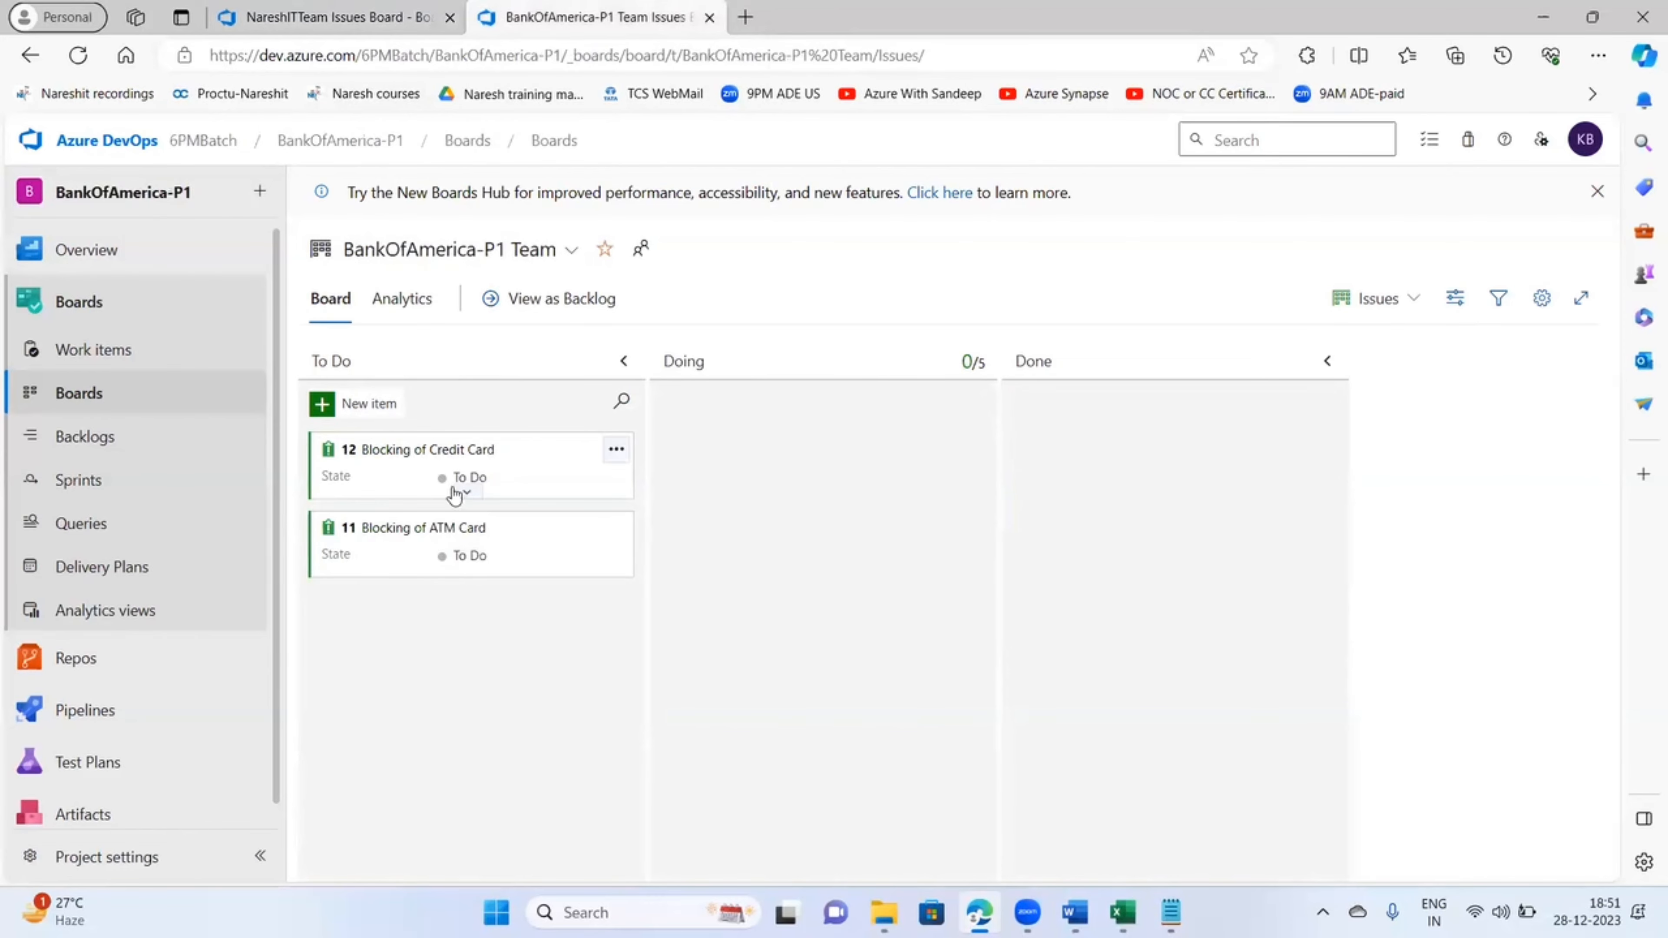
{"action": "left_click", "coordinate": [371, 406]}
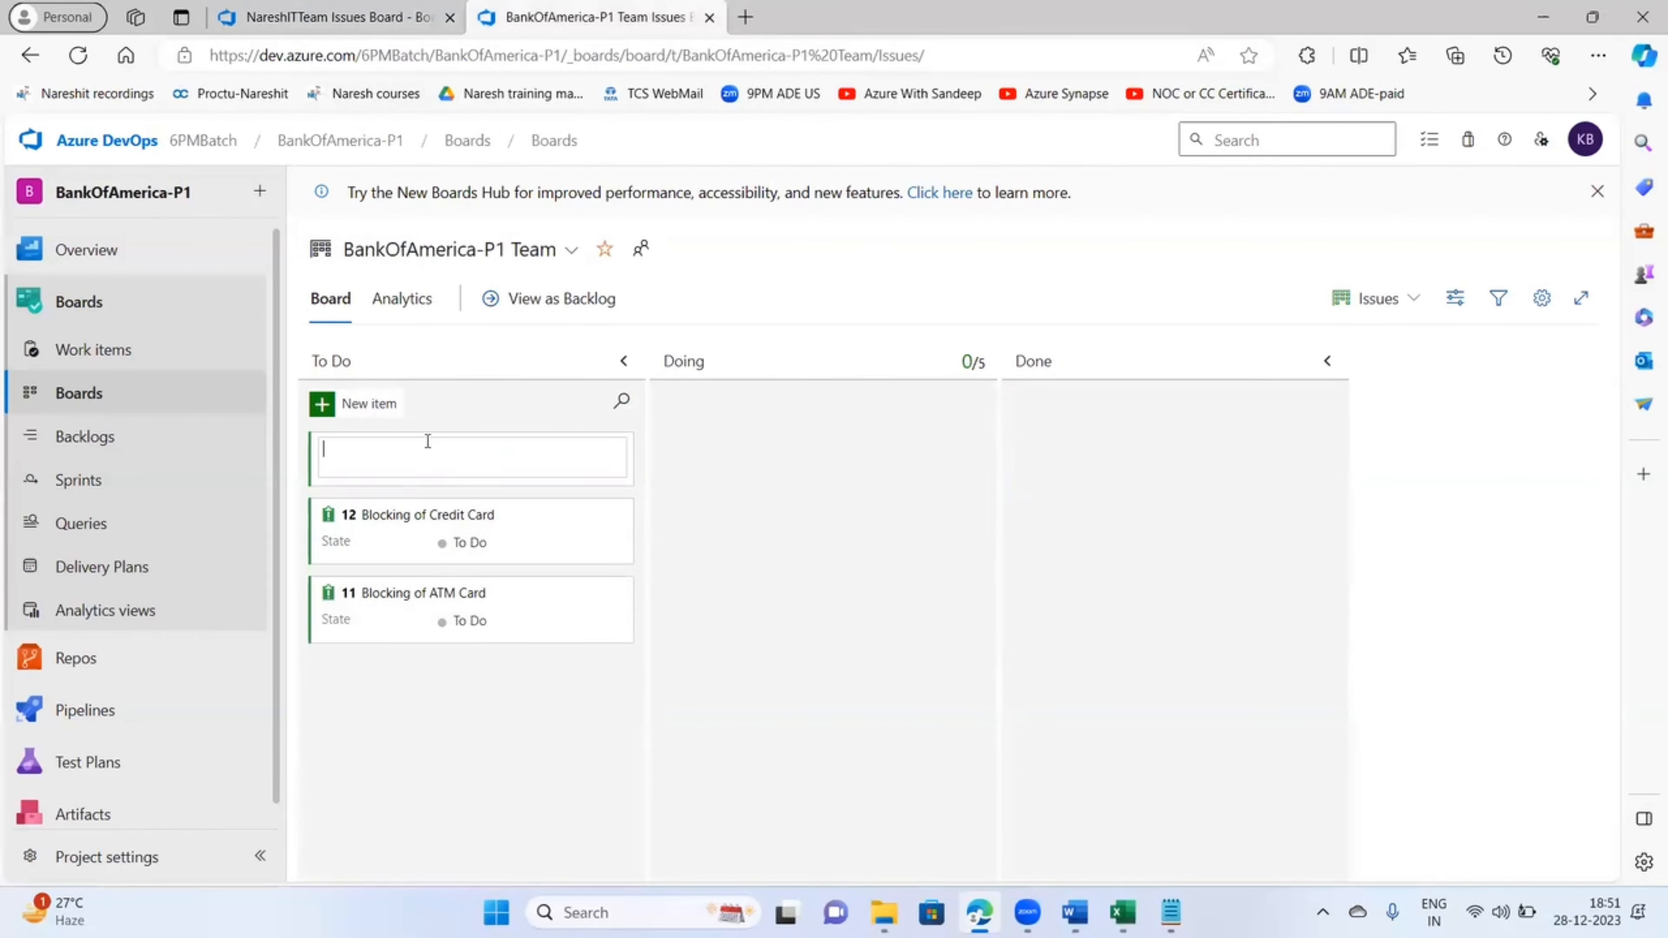
{"action": "type", "text": "Cancellation of Credit Card"}
{"action": "left_click", "coordinate": [406, 736]}
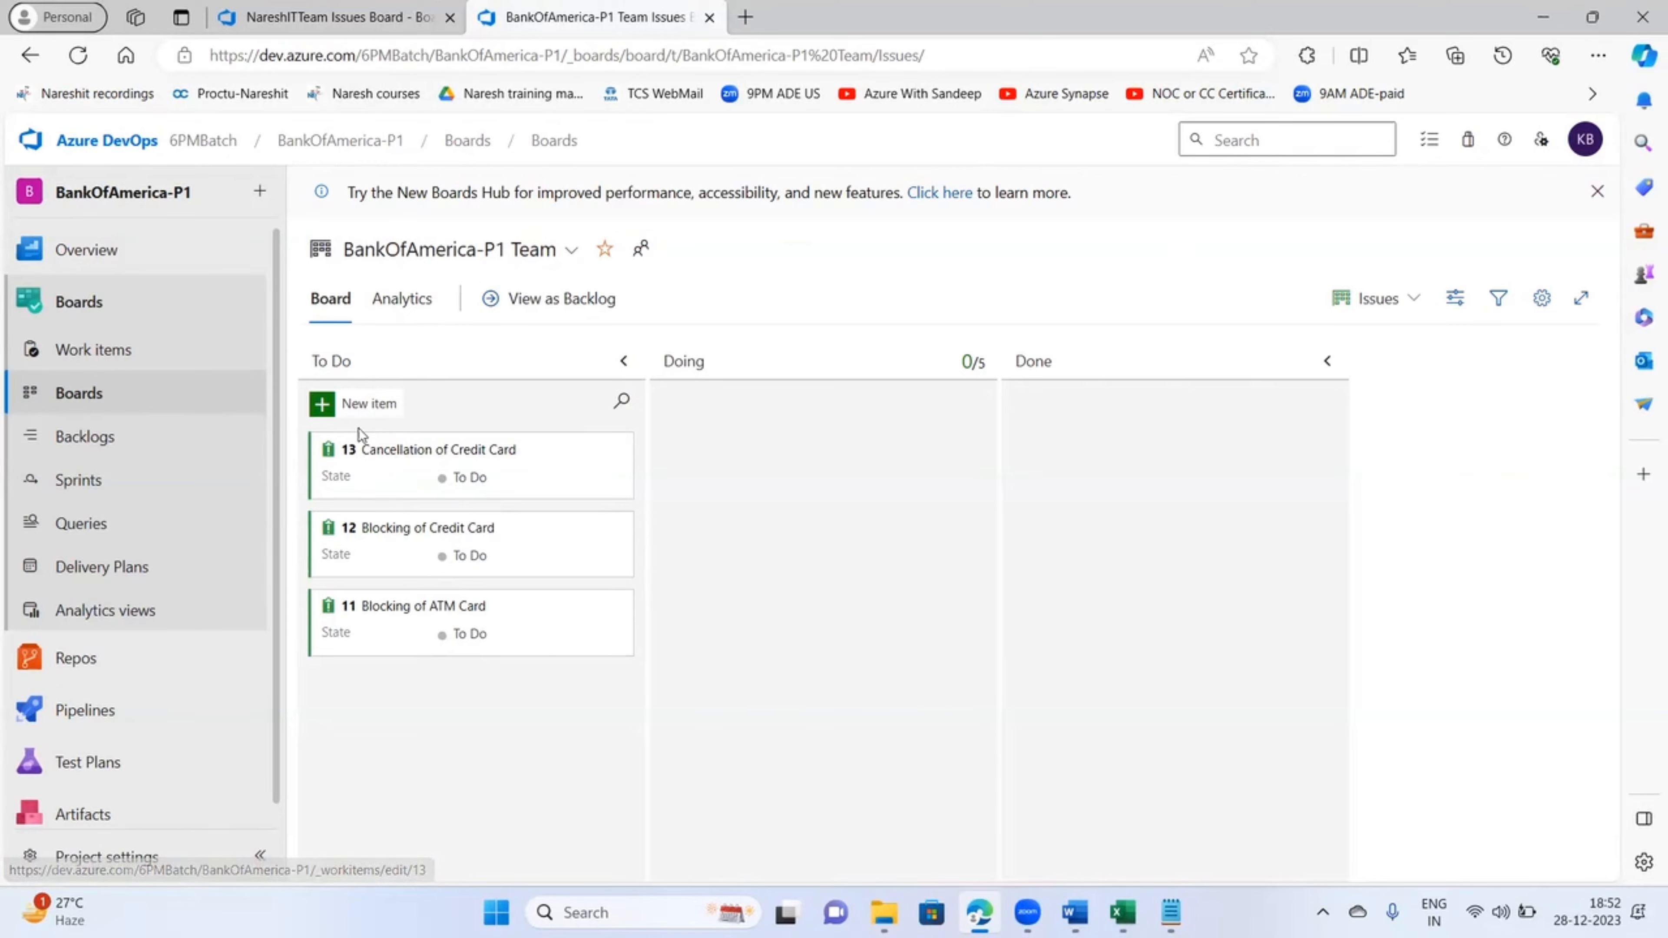
- Add an issue titled Closing of Home Loan to the To Do column
{"action": "left_click", "coordinate": [348, 405]}
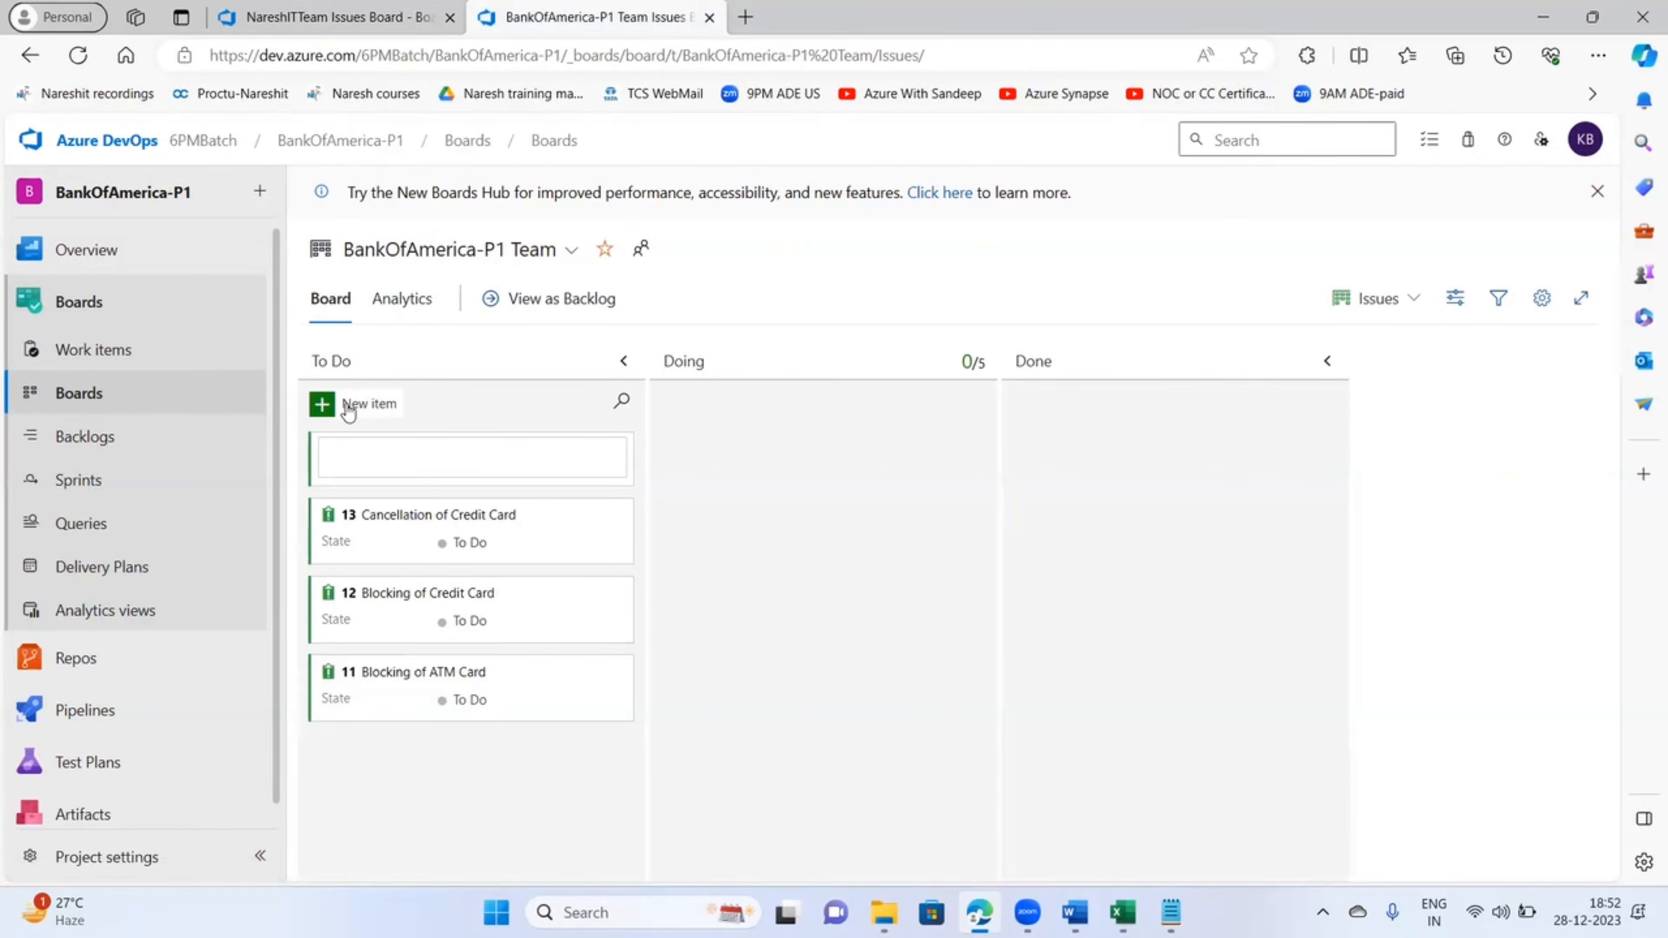
{"action": "type", "text": "Closing of HomeLoan"}
{"action": "key", "text": "Left"}
{"action": "key", "text": "Left"}
{"action": "key", "text": "Left"}
{"action": "key", "text": "Left"}
{"action": "key", "text": "Left"}
{"action": "left_click", "coordinate": [578, 852]}
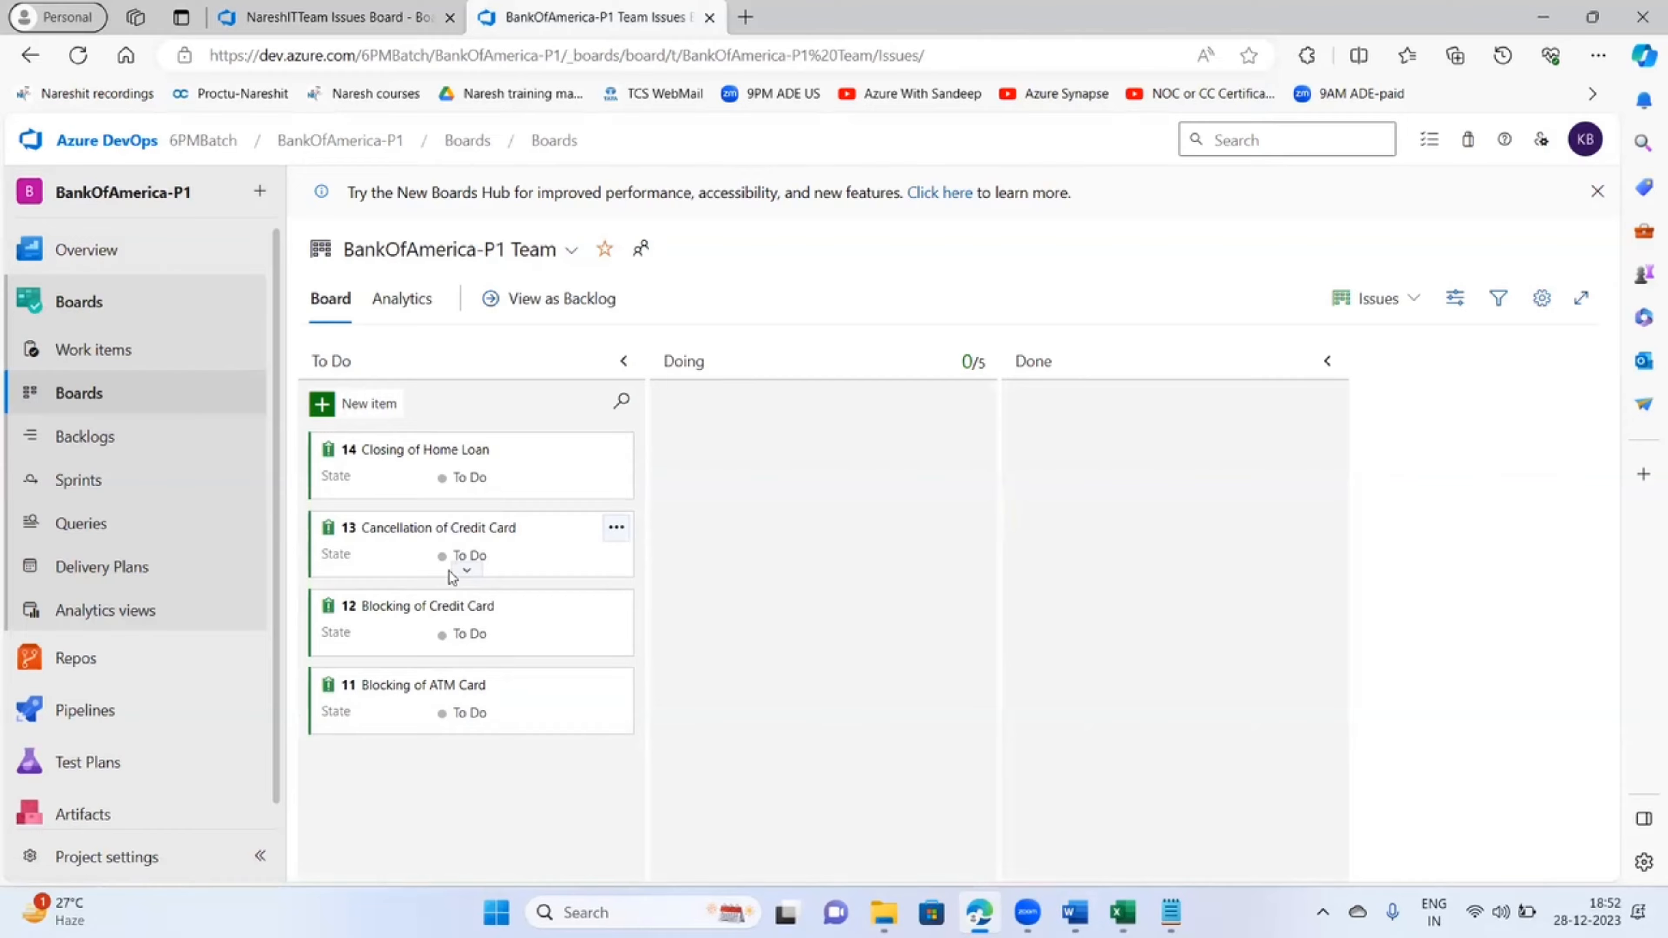
- Examine the remaining issues in the To Do column of the NareshITTeam Issues board
{"action": "left_click", "coordinate": [403, 28]}
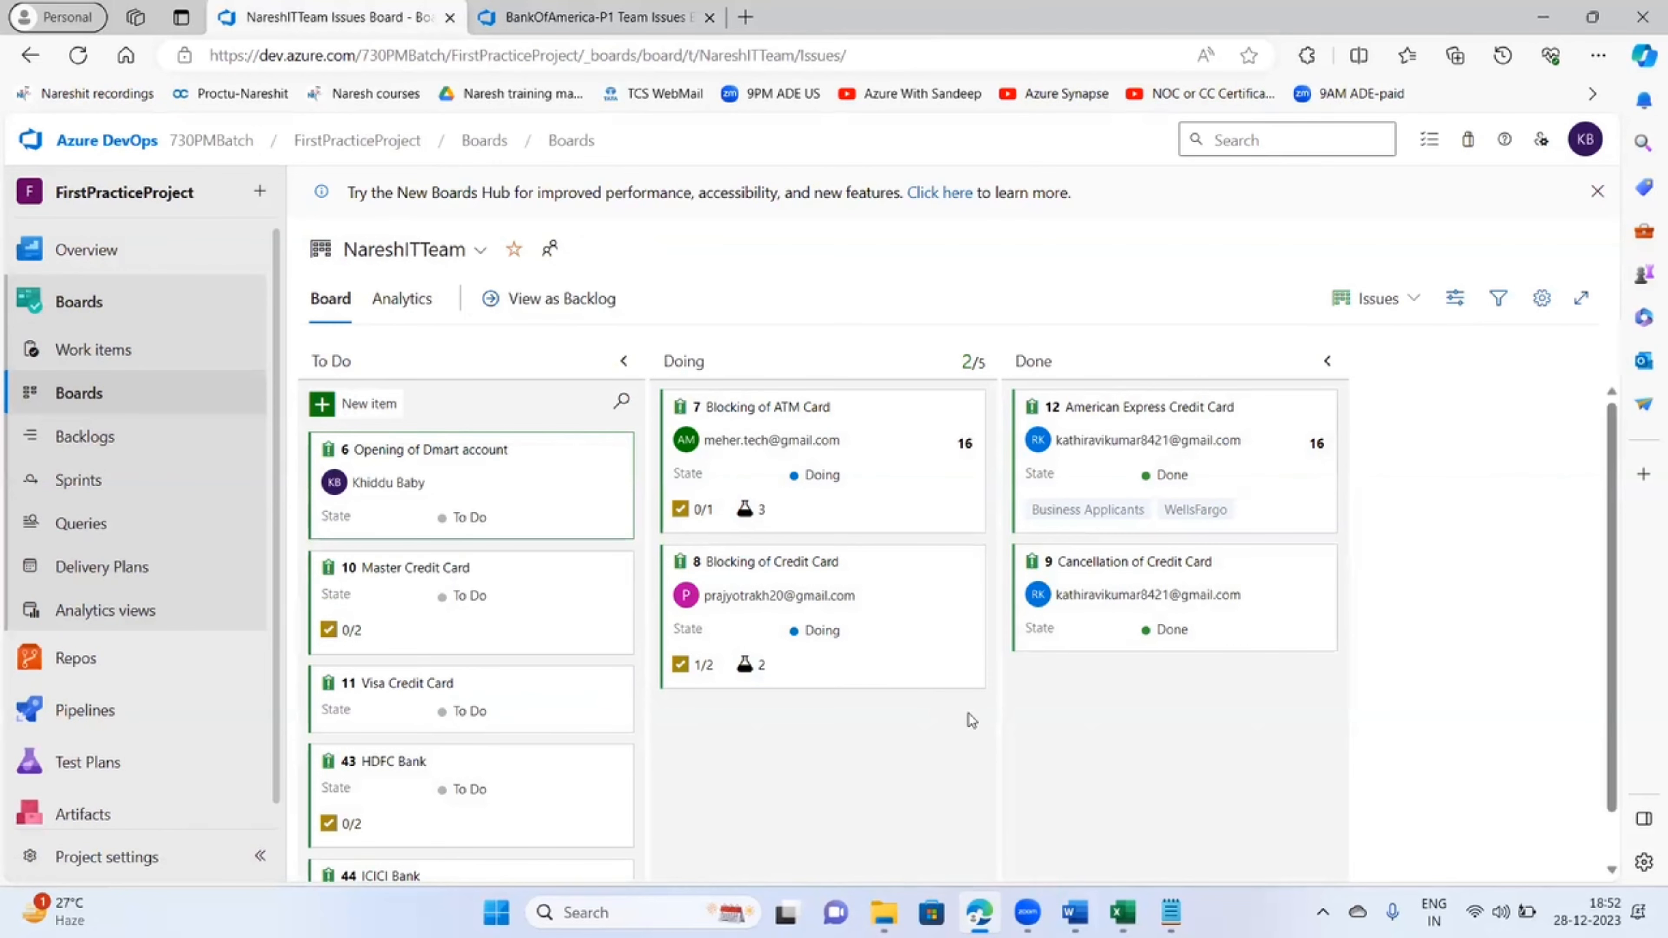
{"action": "scroll", "coordinate": [664, 654], "scroll_direction": "down", "scroll_amount": 1}
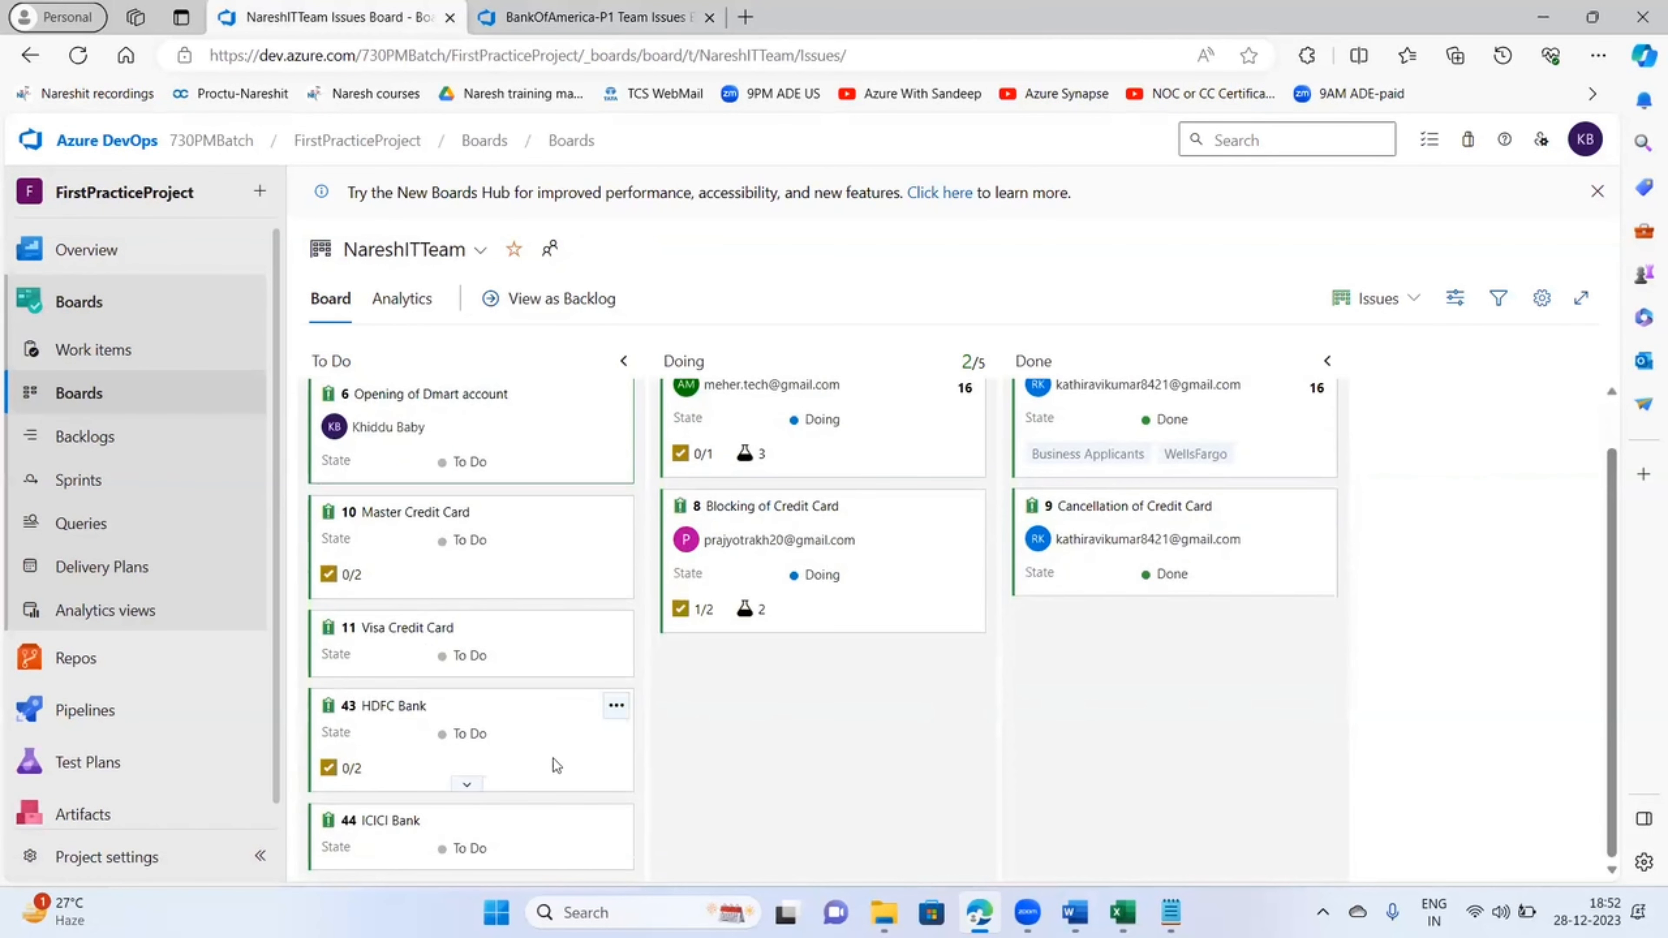
{"action": "scroll", "coordinate": [555, 763], "scroll_direction": "up", "scroll_amount": 1}
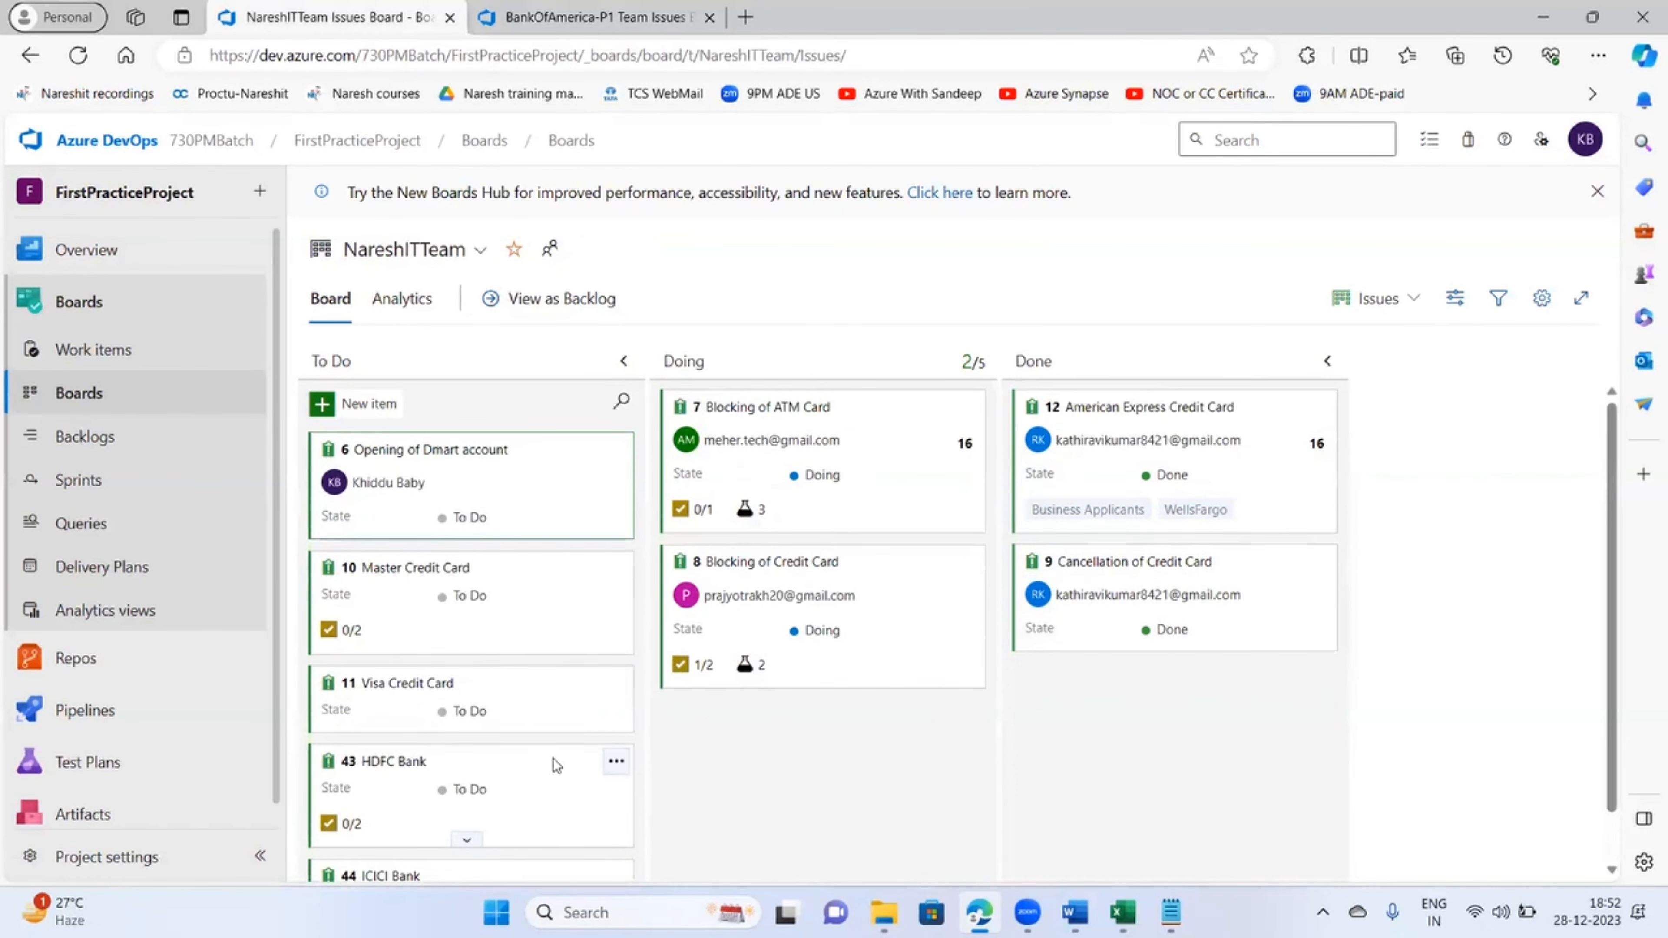
- On the BankOfAmerica-P1 board, open the Closing of Home Loan issue, assign it to the signed-in user, and save and close it
{"action": "left_click", "coordinate": [604, 20]}
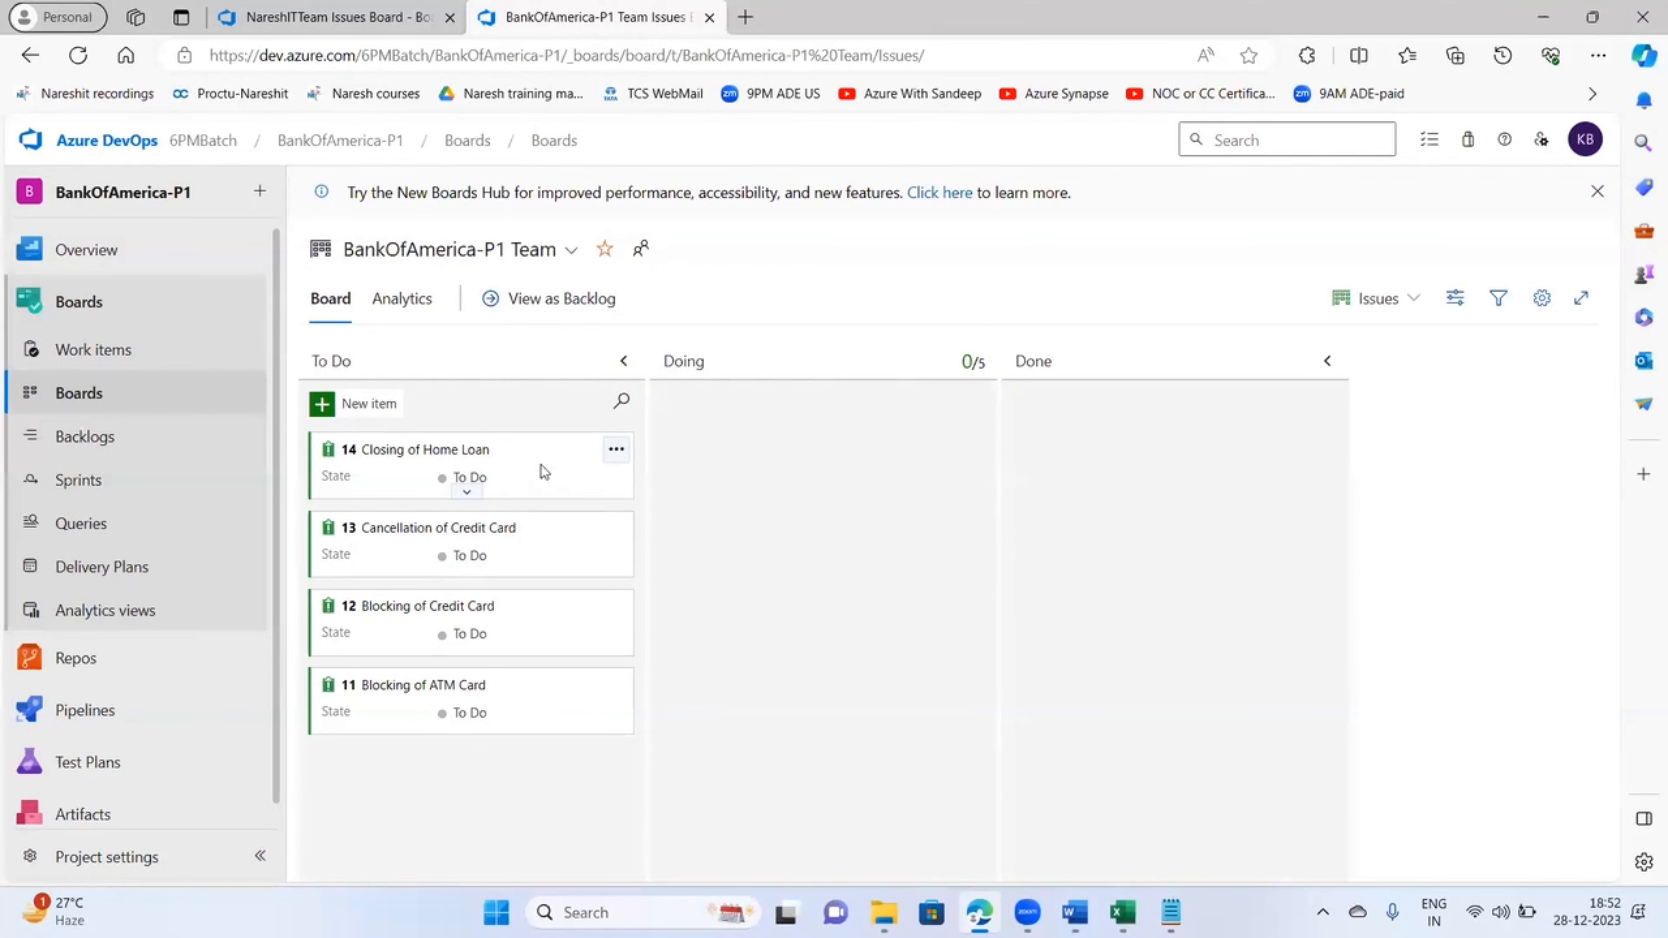
{"action": "left_click", "coordinate": [440, 449]}
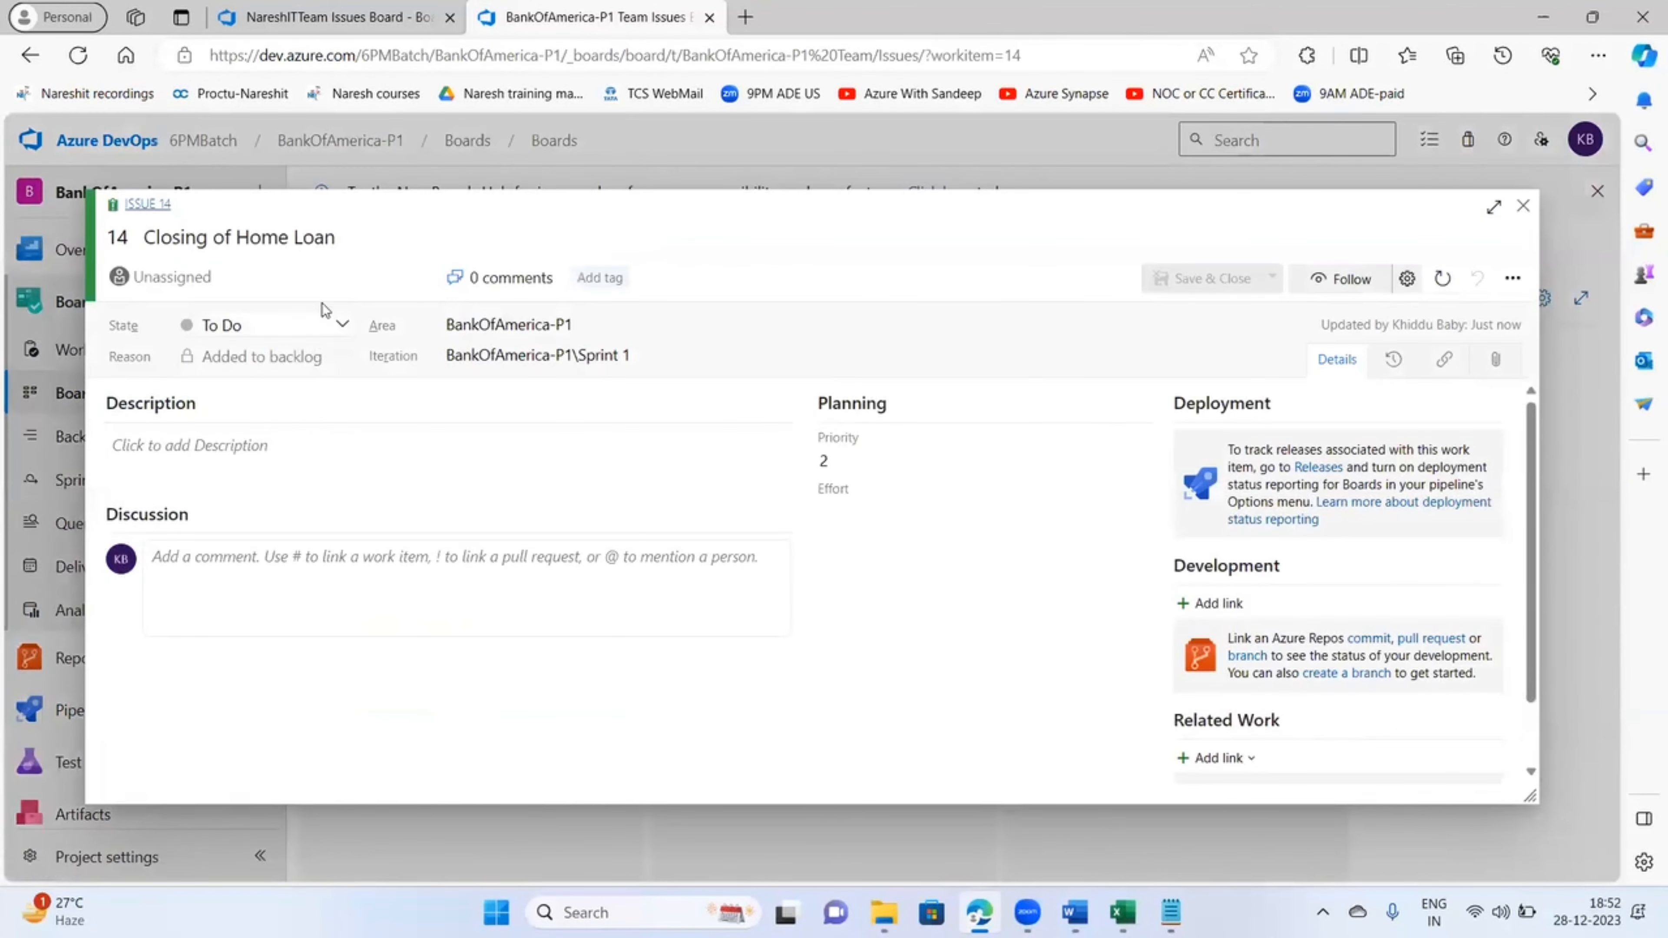
{"action": "left_click", "coordinate": [282, 276]}
{"action": "left_click", "coordinate": [280, 327]}
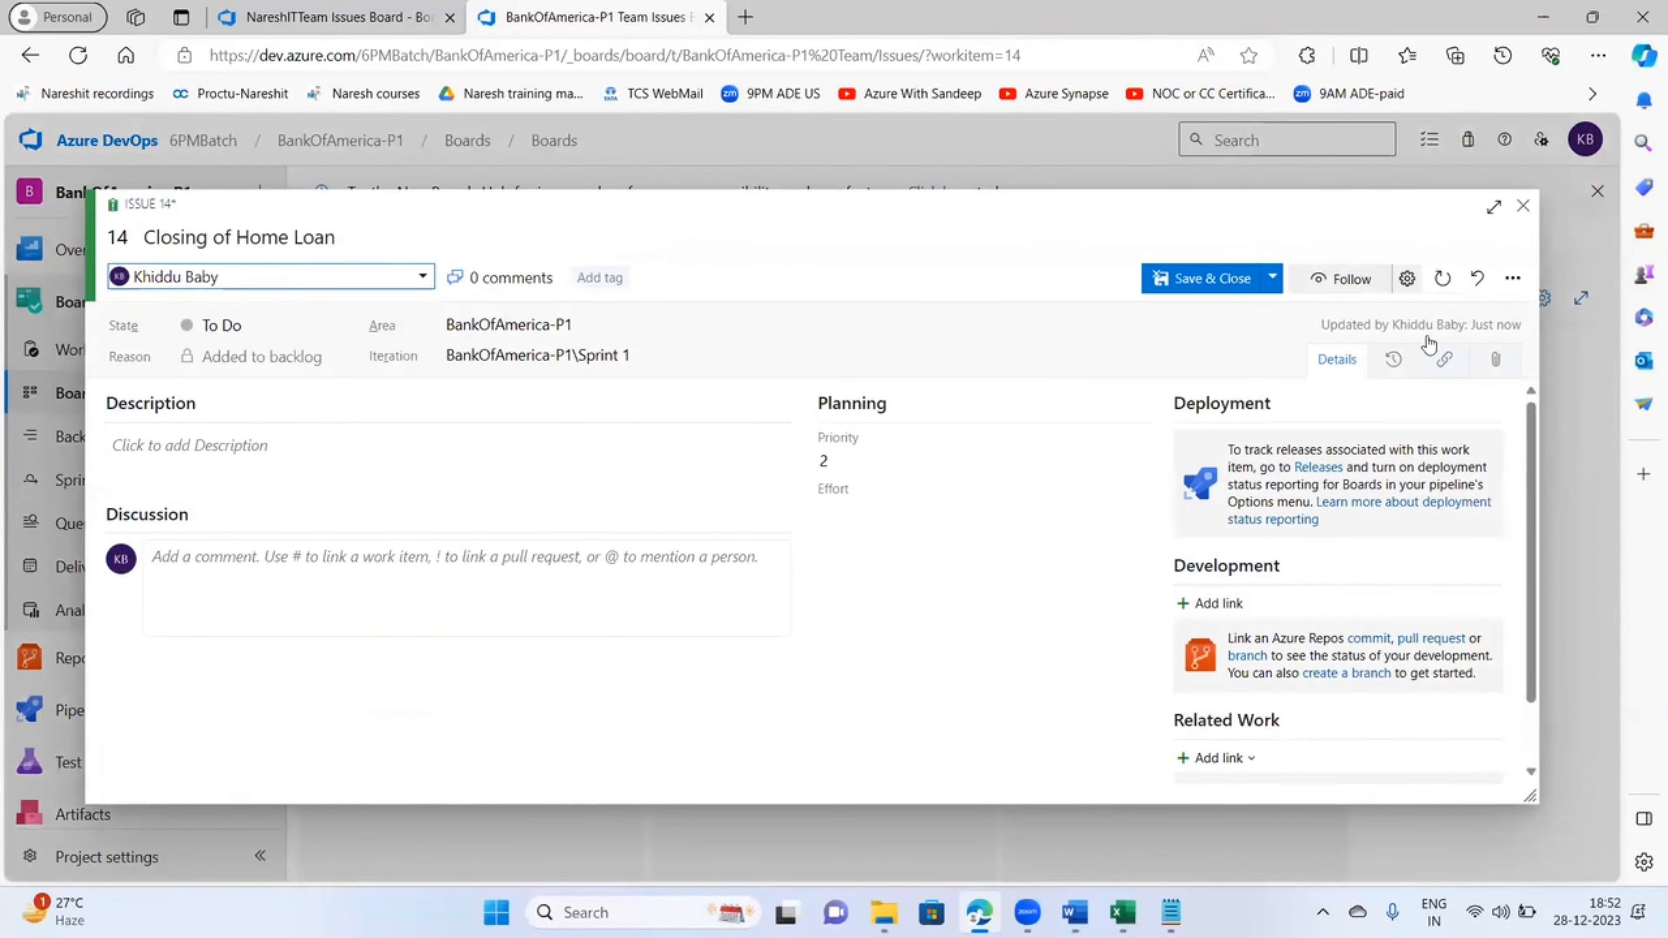
{"action": "left_click", "coordinate": [1211, 282]}
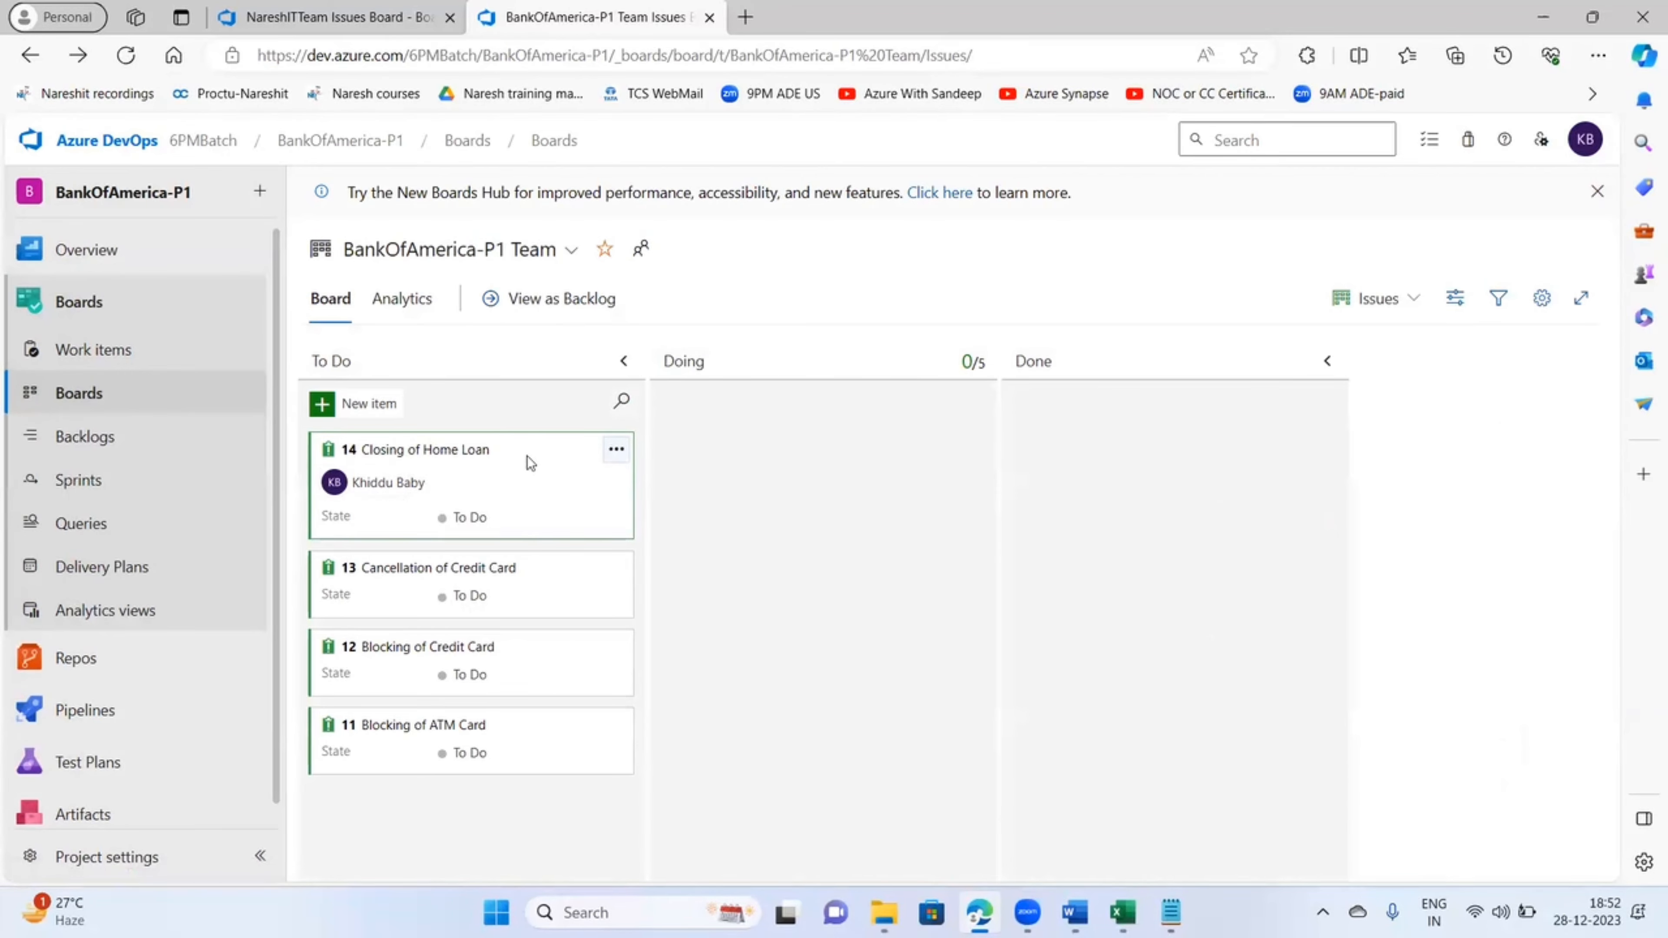
- Move Closing of Home Loan through Doing to Done, and move Cancellation of Credit Card and Blocking of Credit Card to Doing
{"action": "left_click_drag", "start_coordinate": [531, 462], "coordinate": [899, 469]}
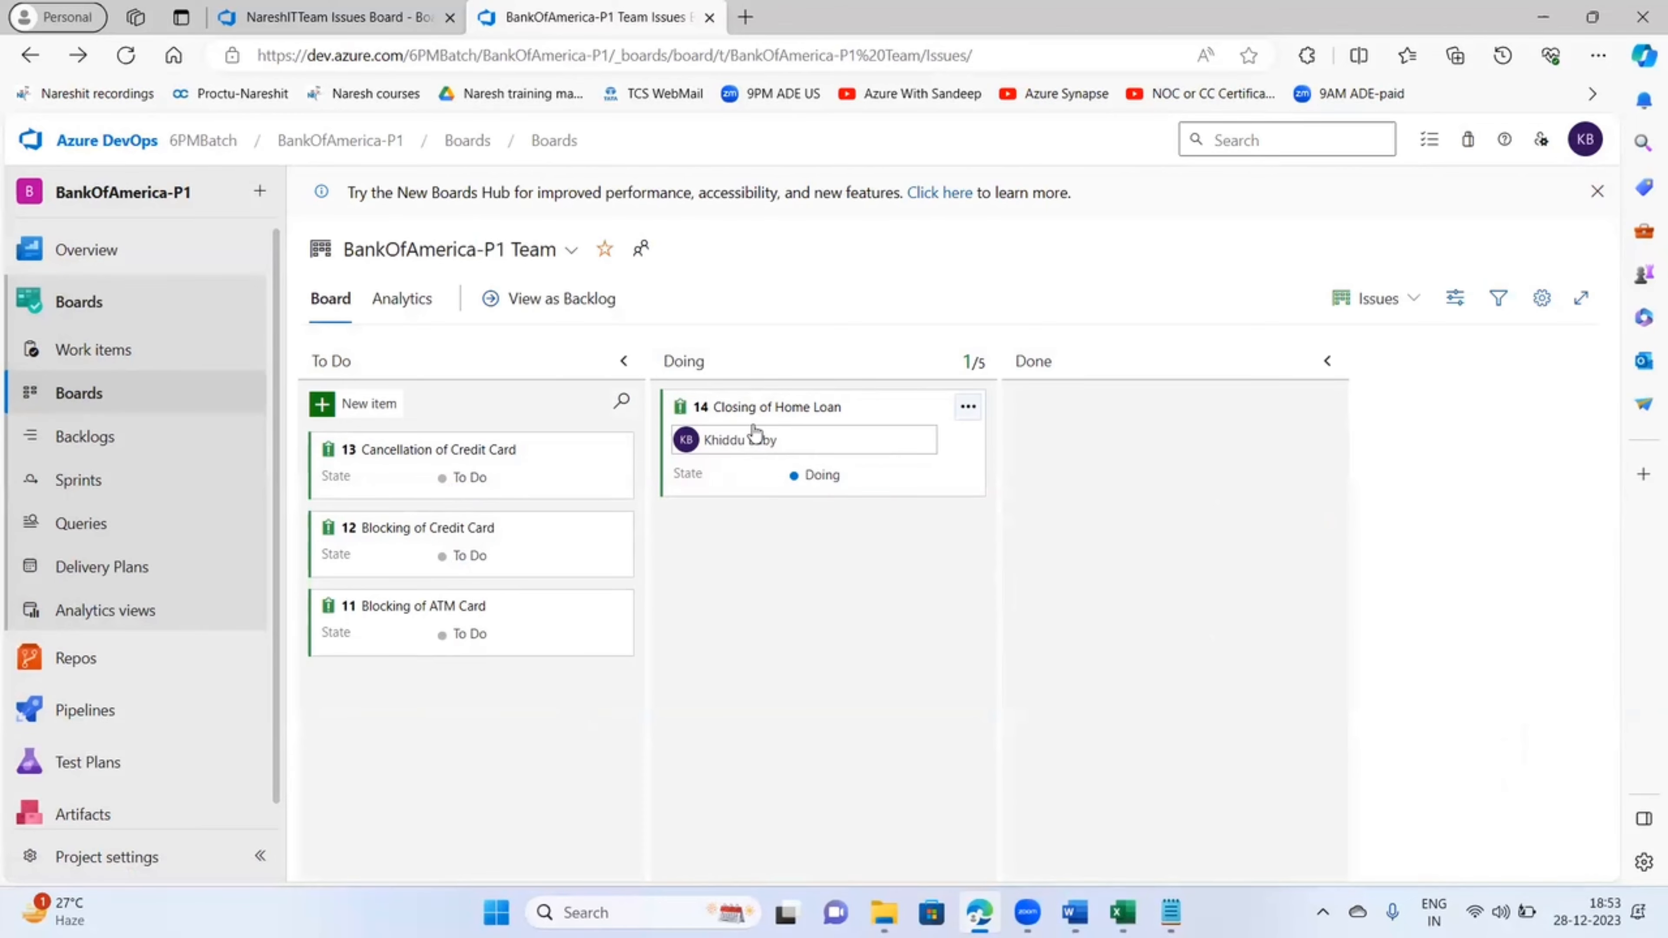
{"action": "left_click_drag", "start_coordinate": [879, 426], "coordinate": [1221, 415]}
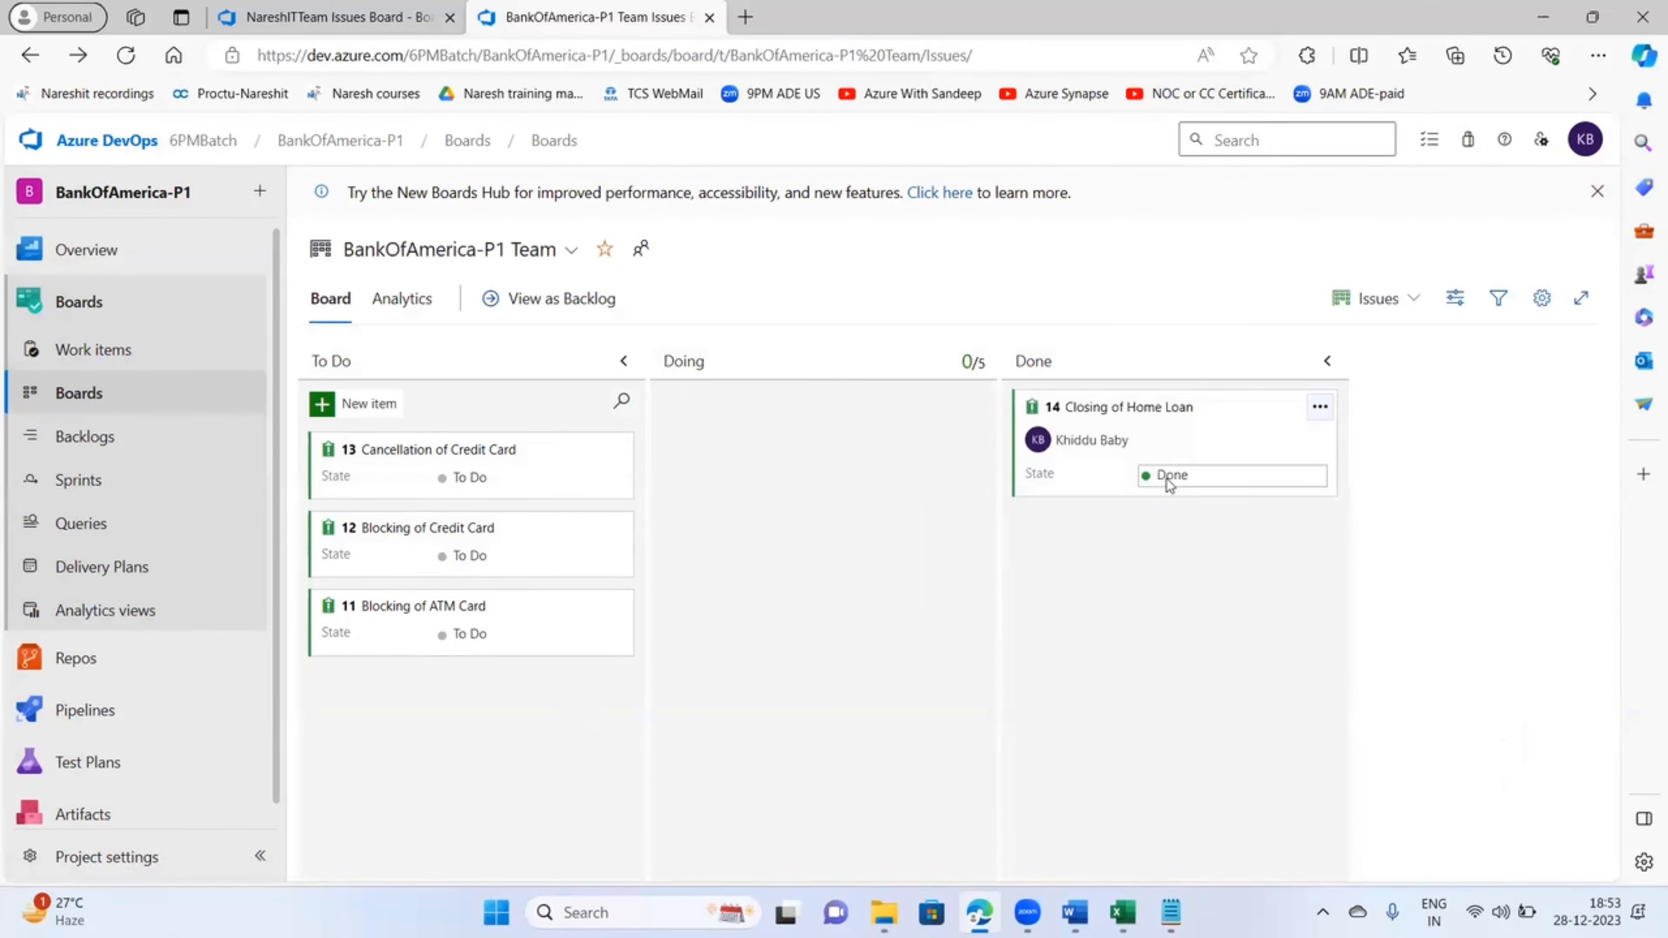
{"action": "left_click_drag", "start_coordinate": [459, 463], "coordinate": [801, 533]}
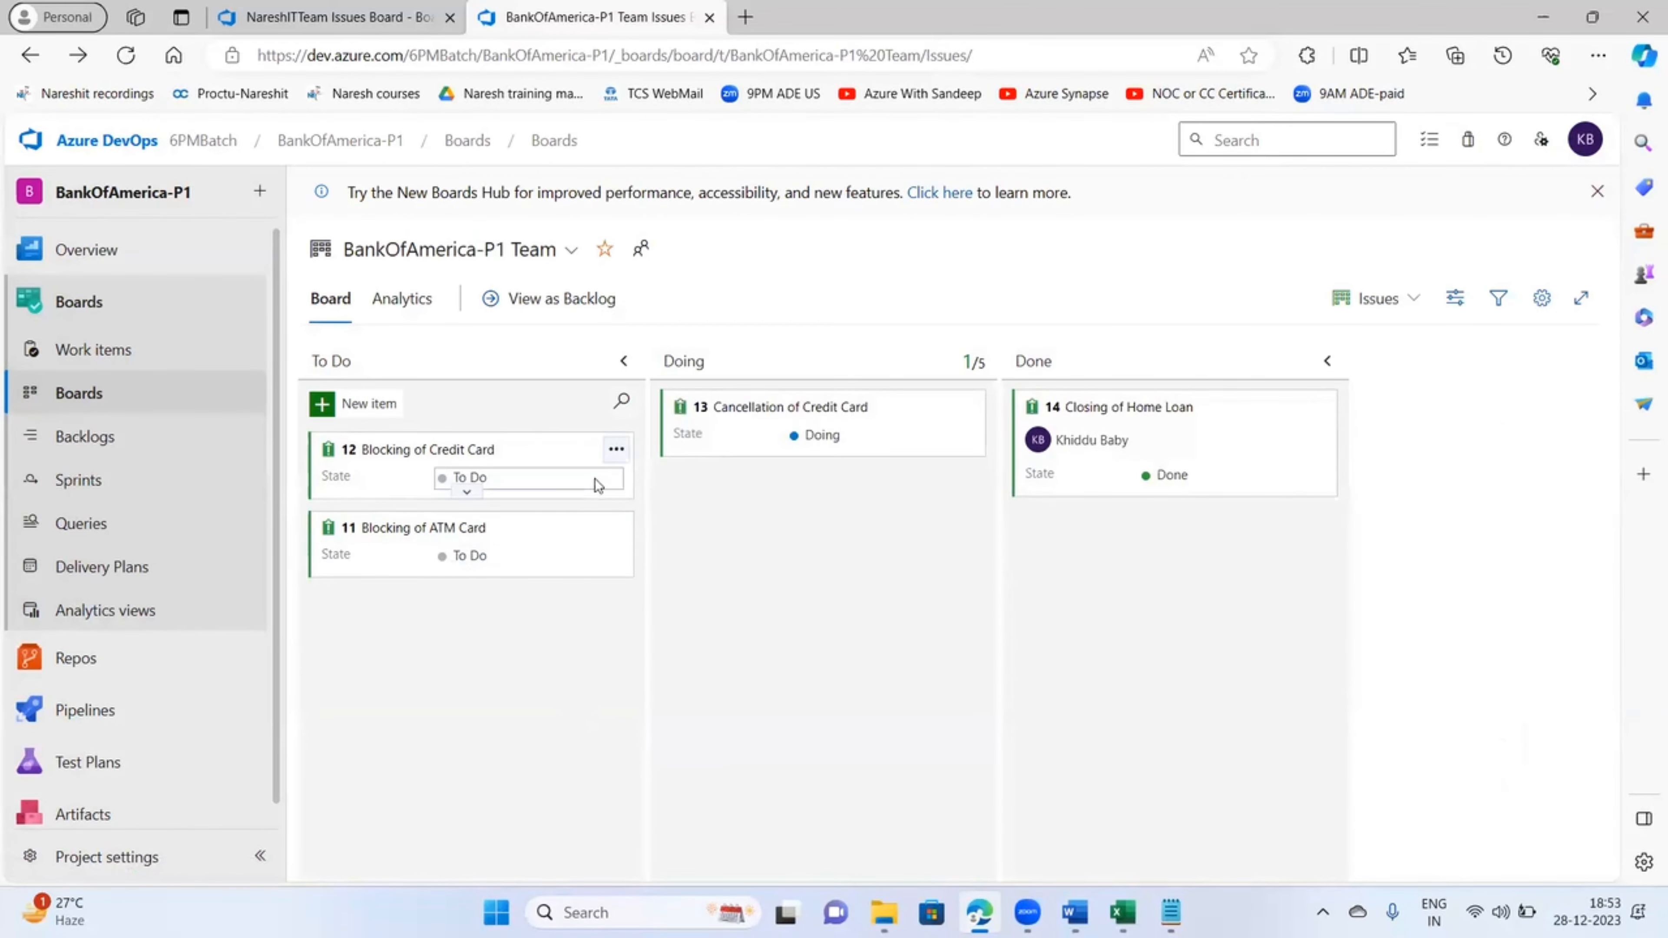
{"action": "left_click_drag", "start_coordinate": [594, 479], "coordinate": [916, 587]}
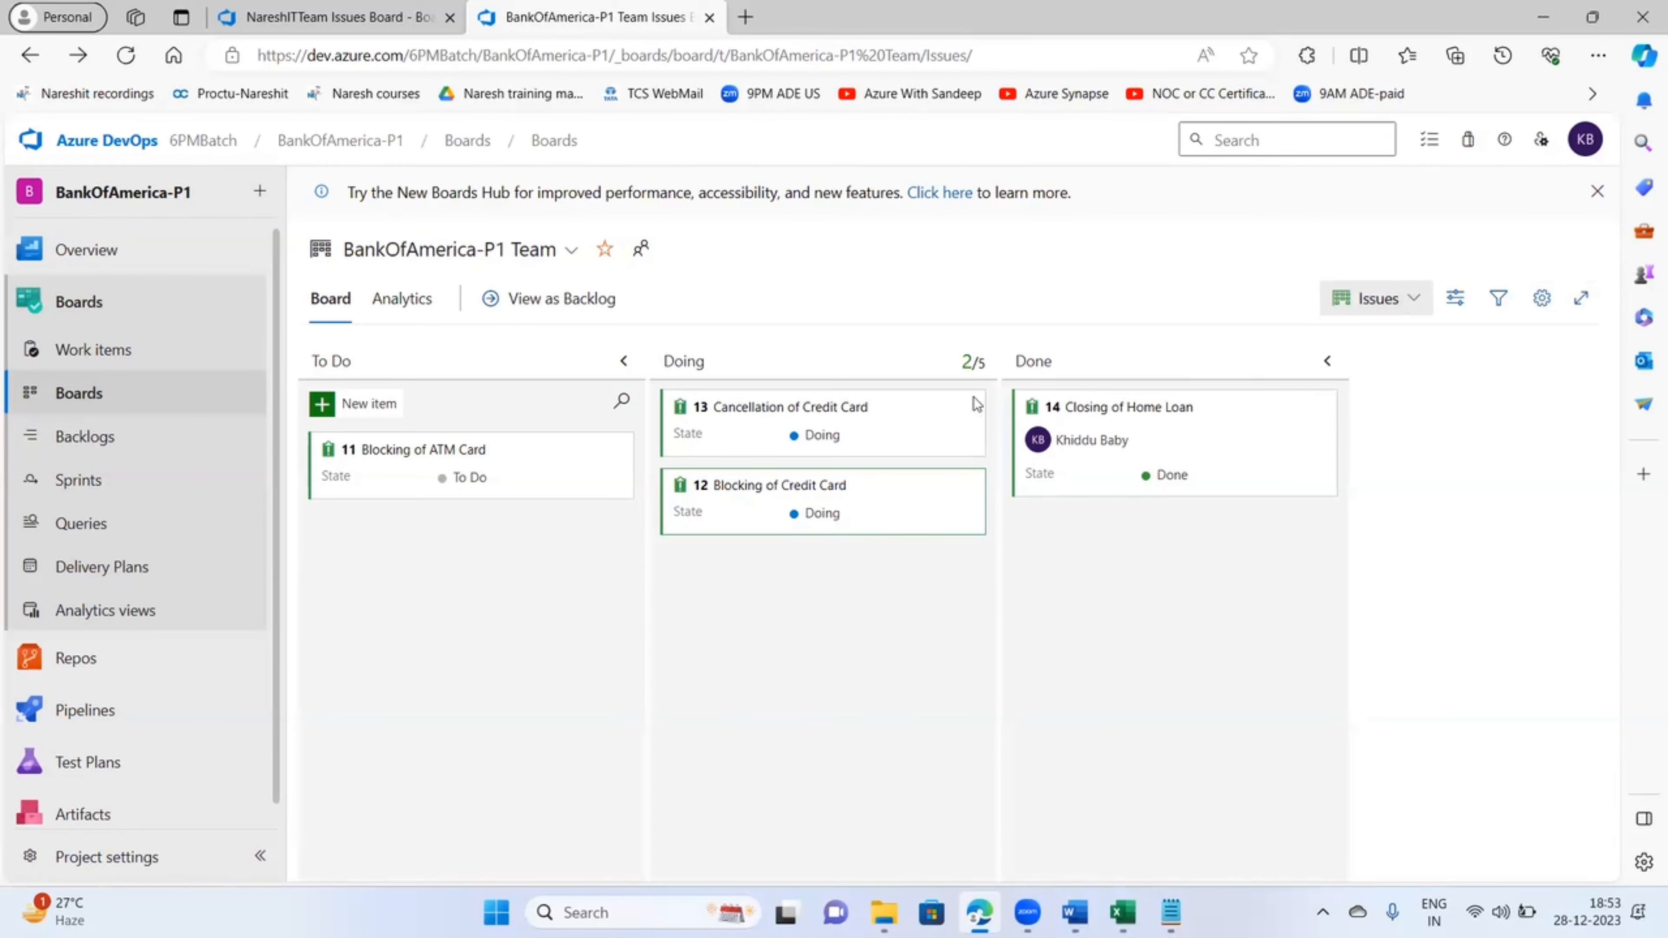
- Open the Cancellation of Credit Card issue, and in the Epic note in Notepad insert "/fields" after "charecteristics"
{"action": "left_click", "coordinate": [745, 409]}
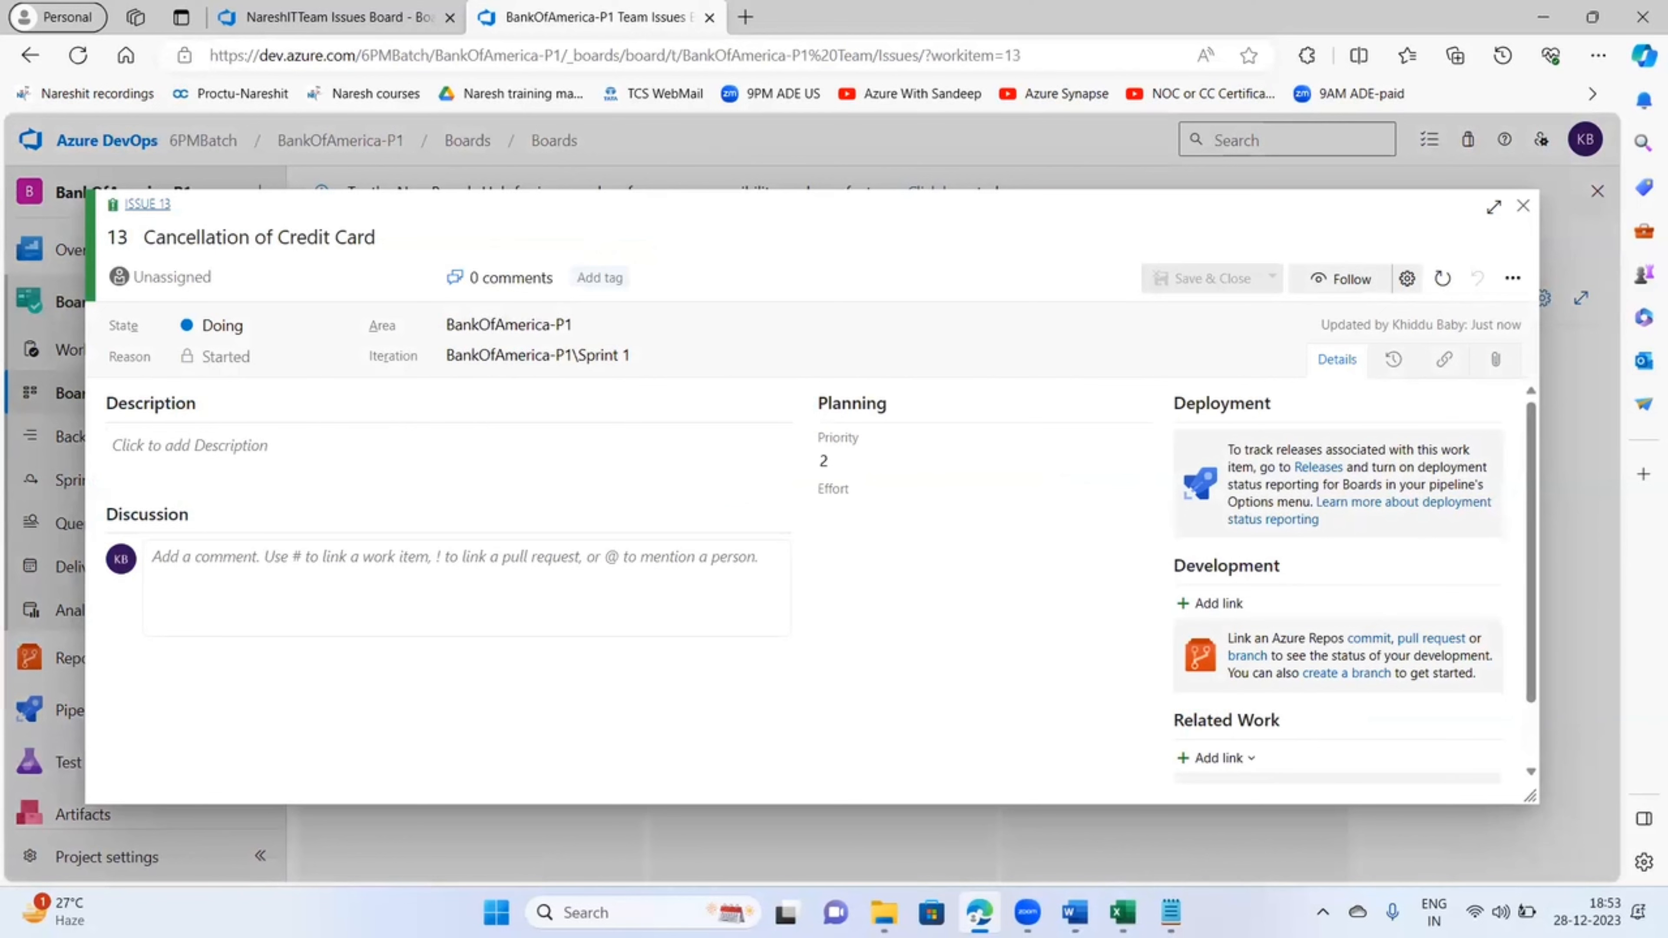
{"action": "key", "text": "alt+Tab"}
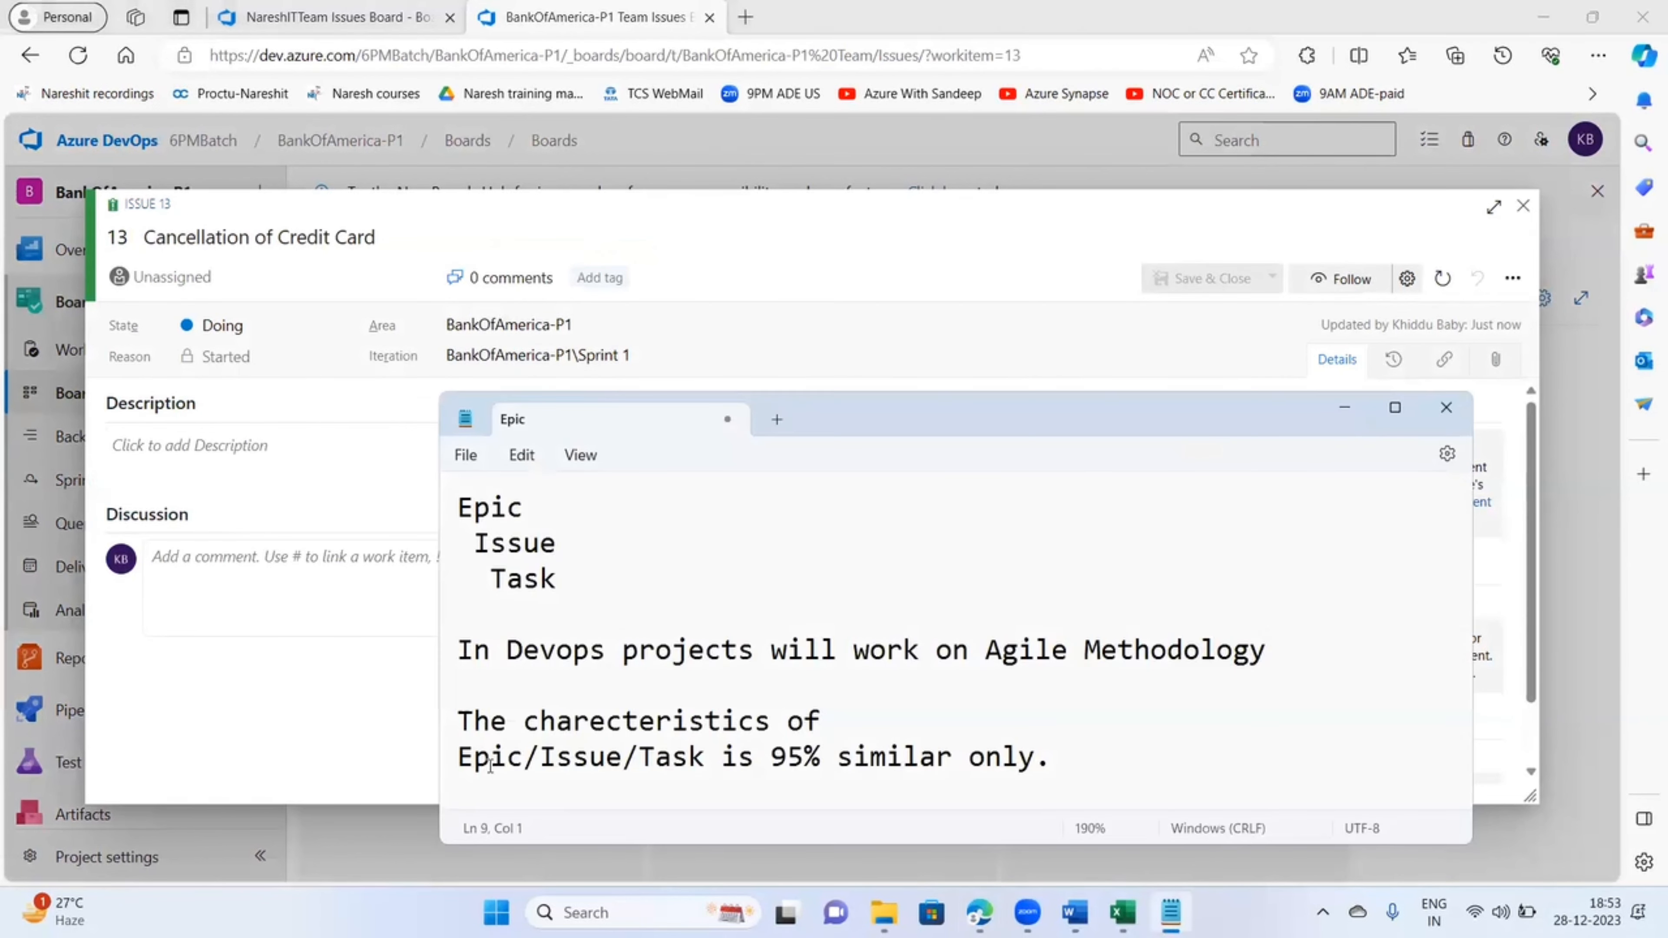
{"action": "left_click_drag", "start_coordinate": [539, 723], "coordinate": [655, 722]}
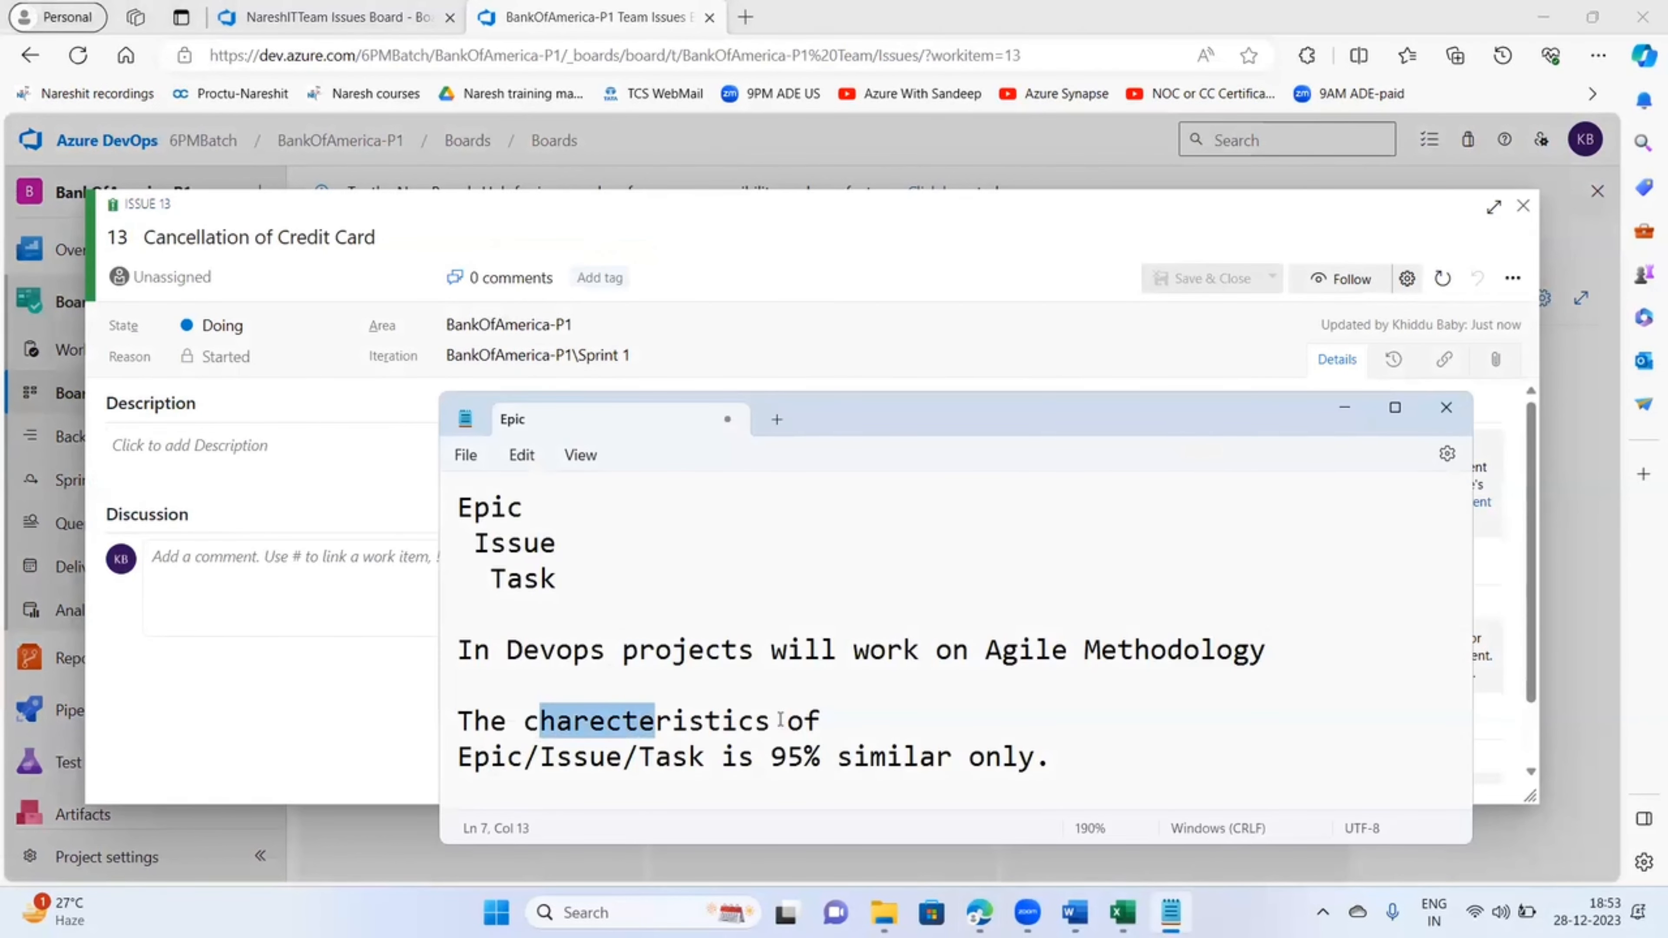
{"action": "left_click", "coordinate": [775, 721]}
{"action": "type", "text": "/"}
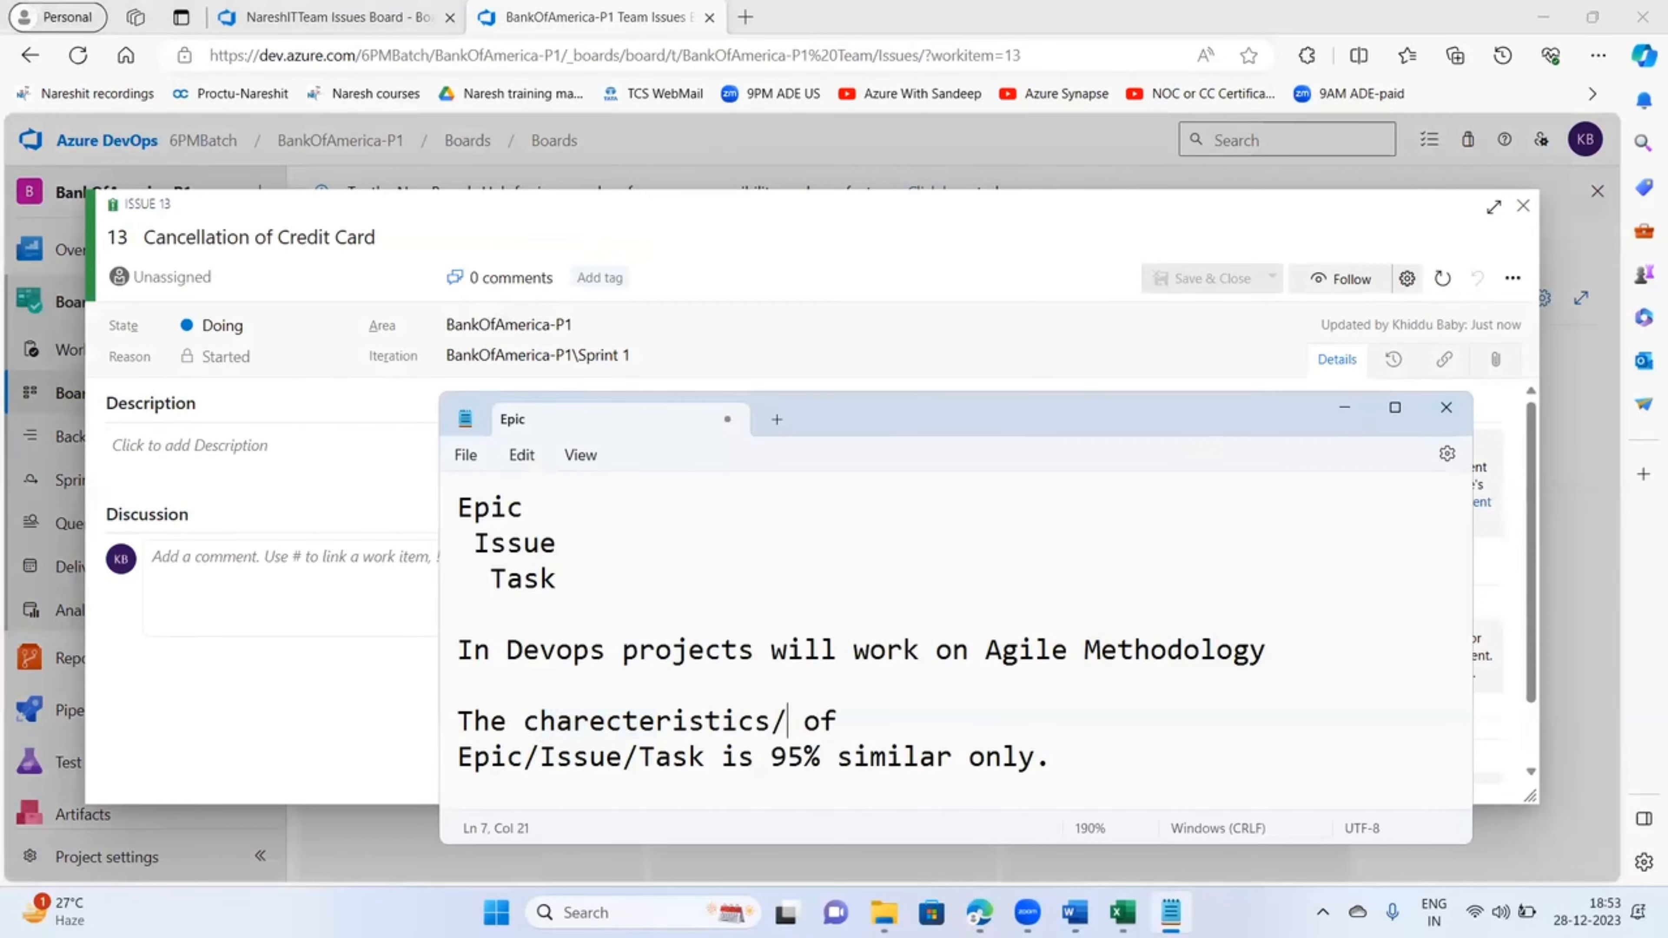
{"action": "type", "text": "fields"}
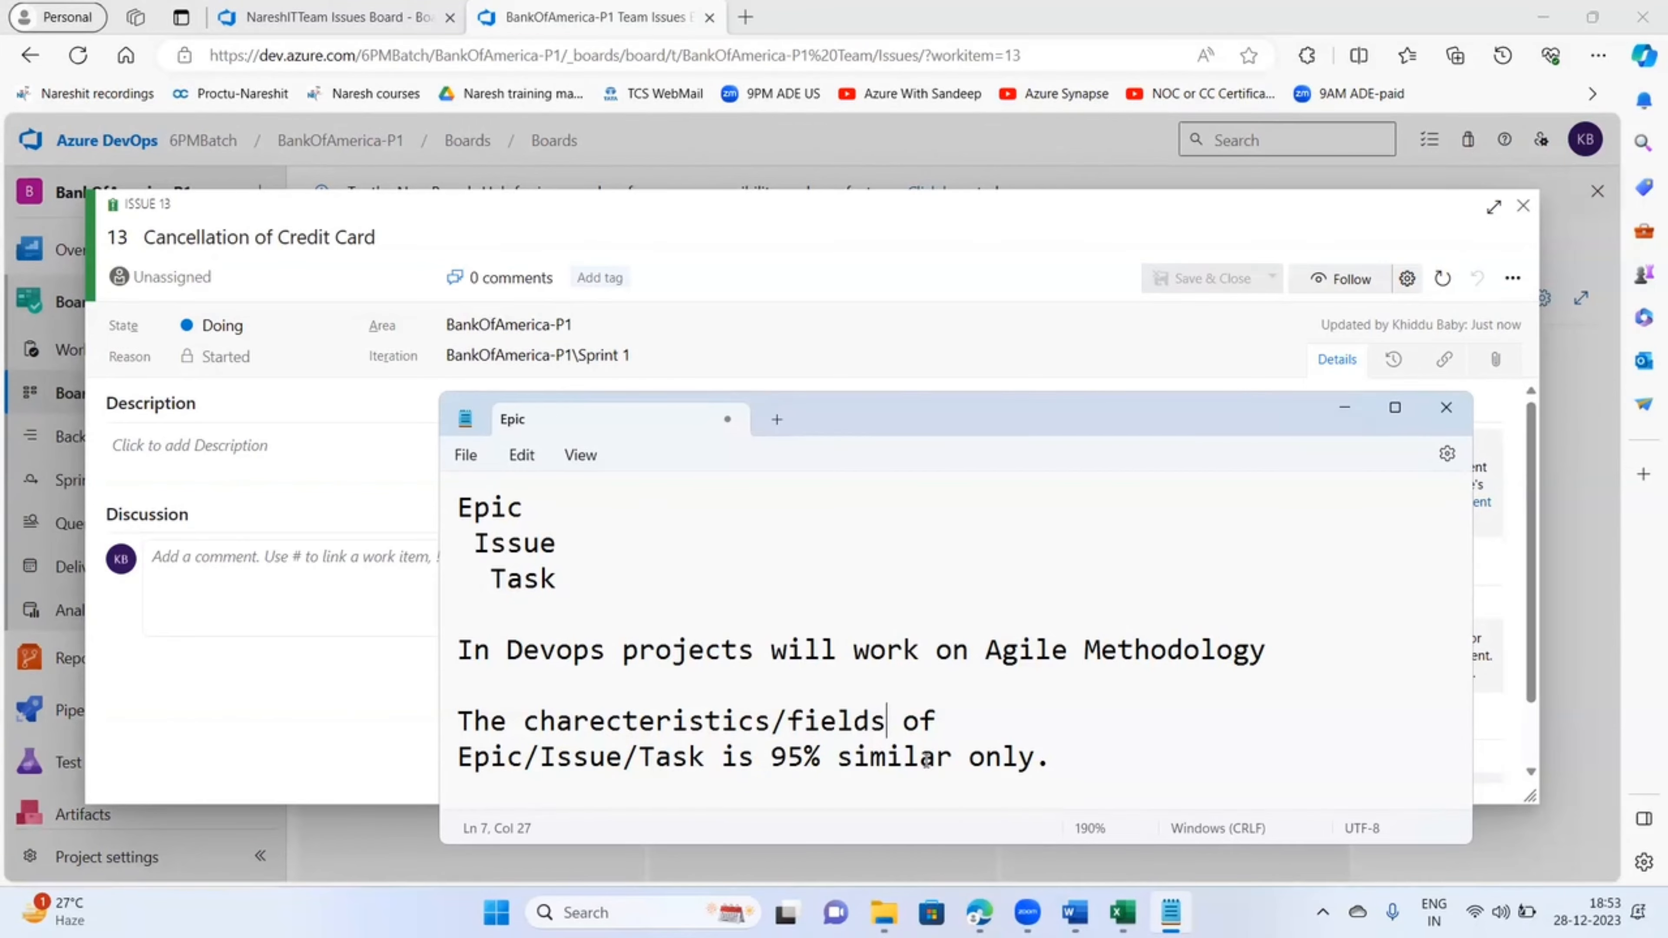
{"action": "left_click", "coordinate": [497, 759]}
{"action": "left_click_drag", "start_coordinate": [787, 757], "coordinate": [1023, 739]}
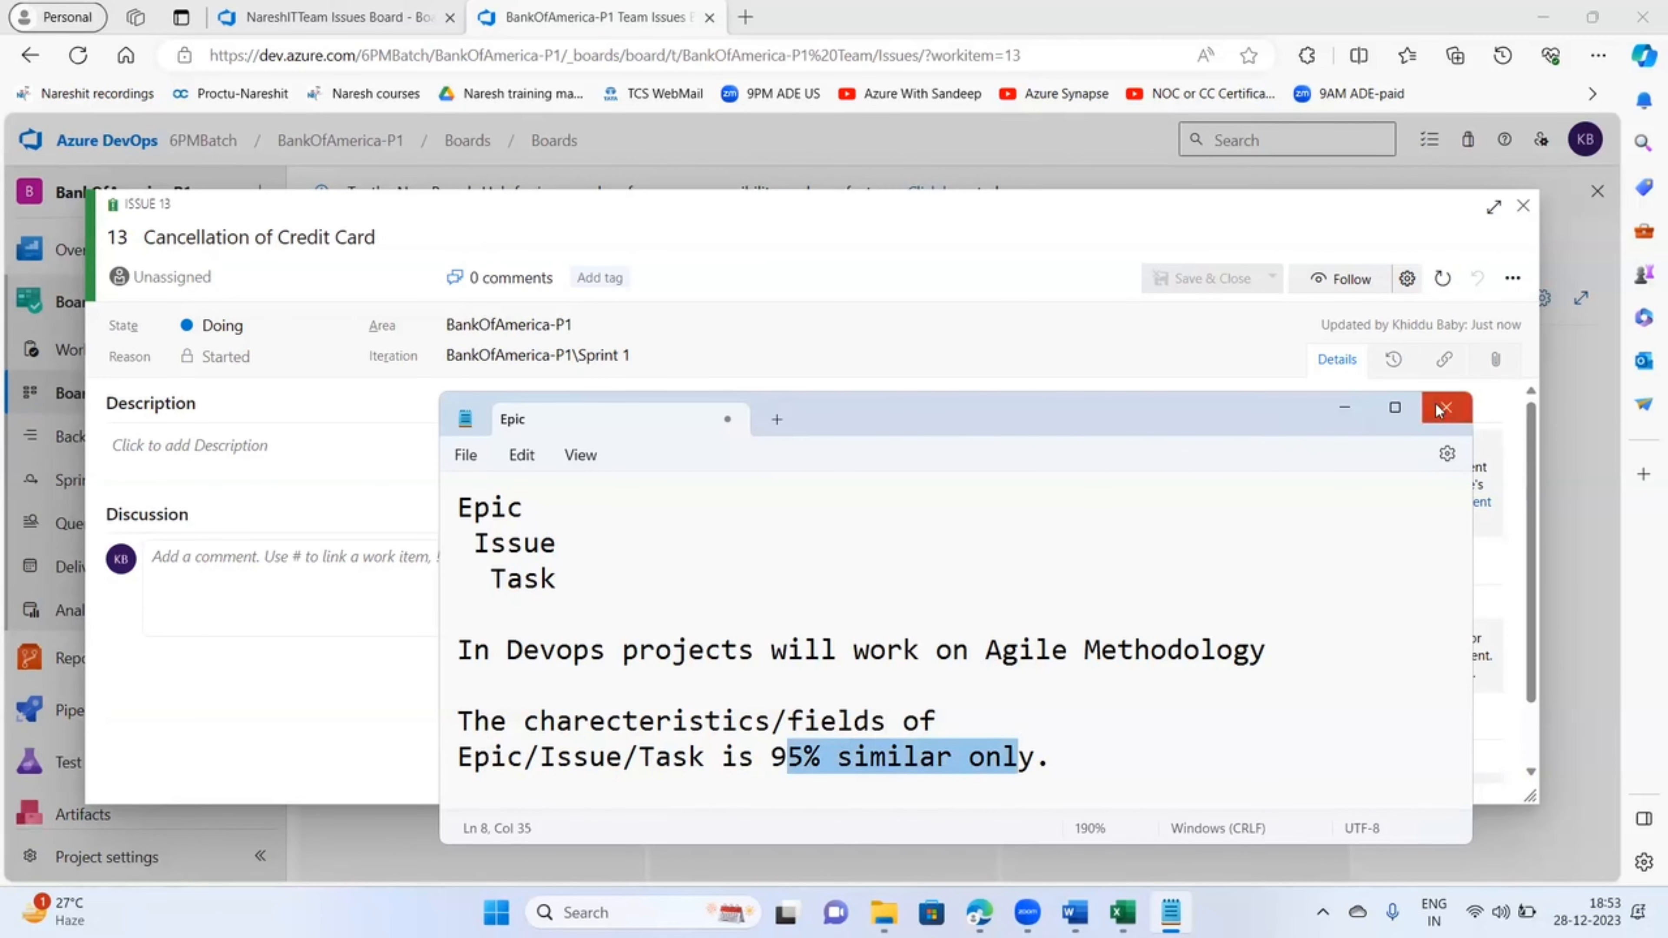
- Back in the browser, assign the Cancellation of Credit Card issue to the signed-in user
{"action": "left_click", "coordinate": [264, 337]}
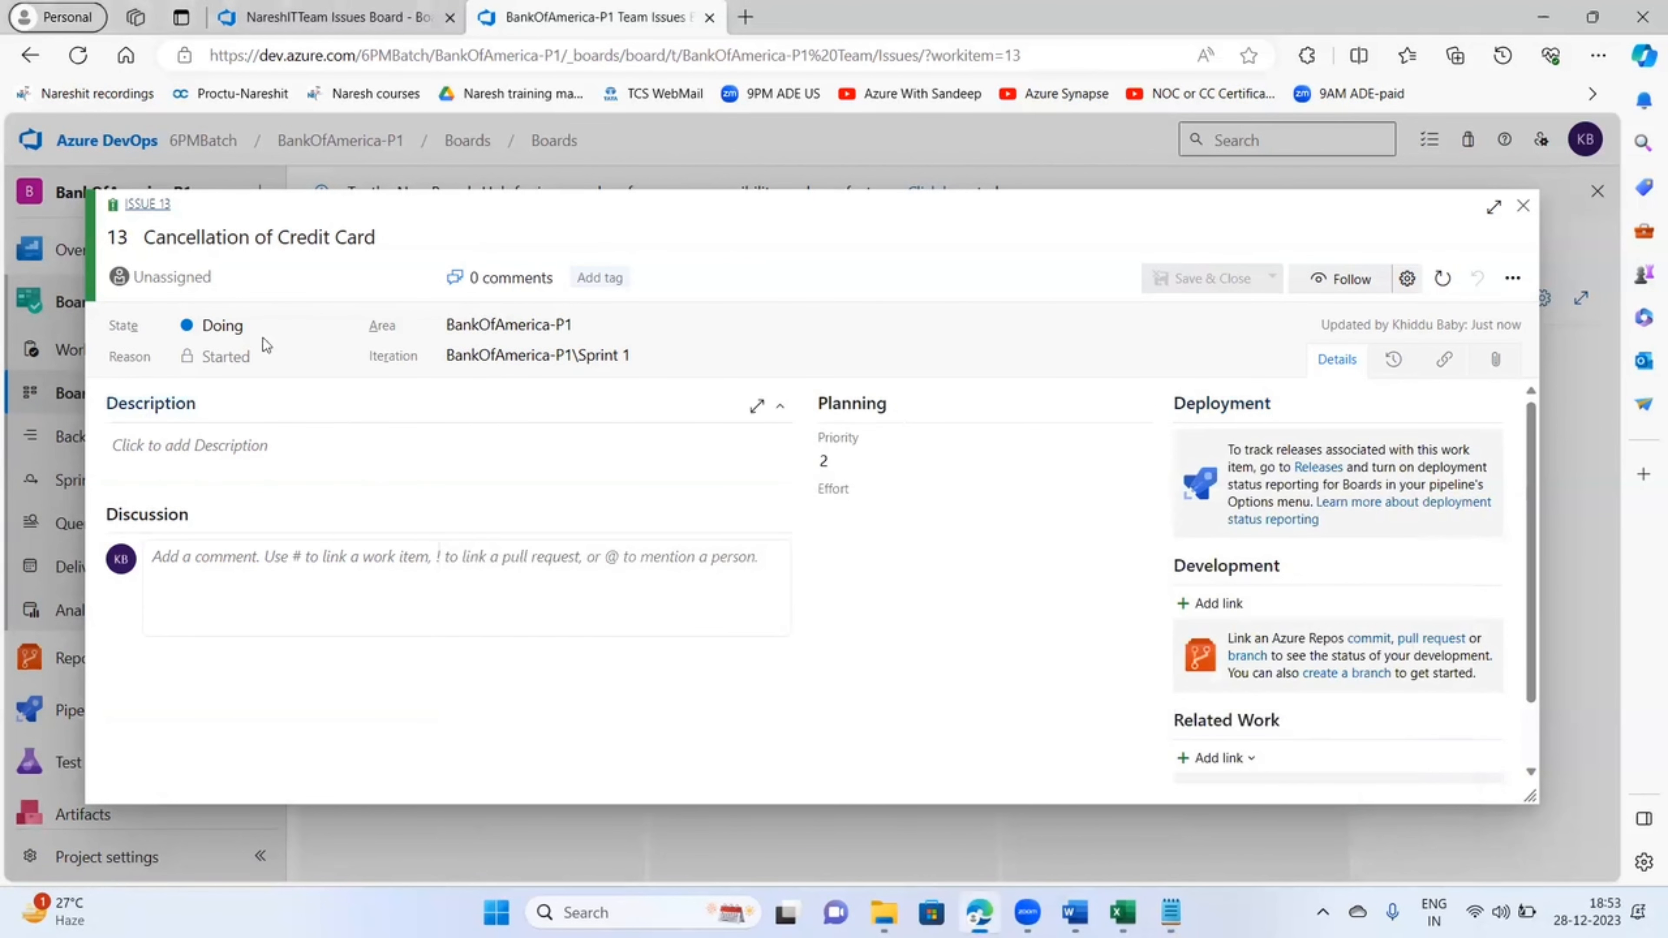
{"action": "left_click", "coordinate": [198, 284]}
{"action": "left_click", "coordinate": [192, 303]}
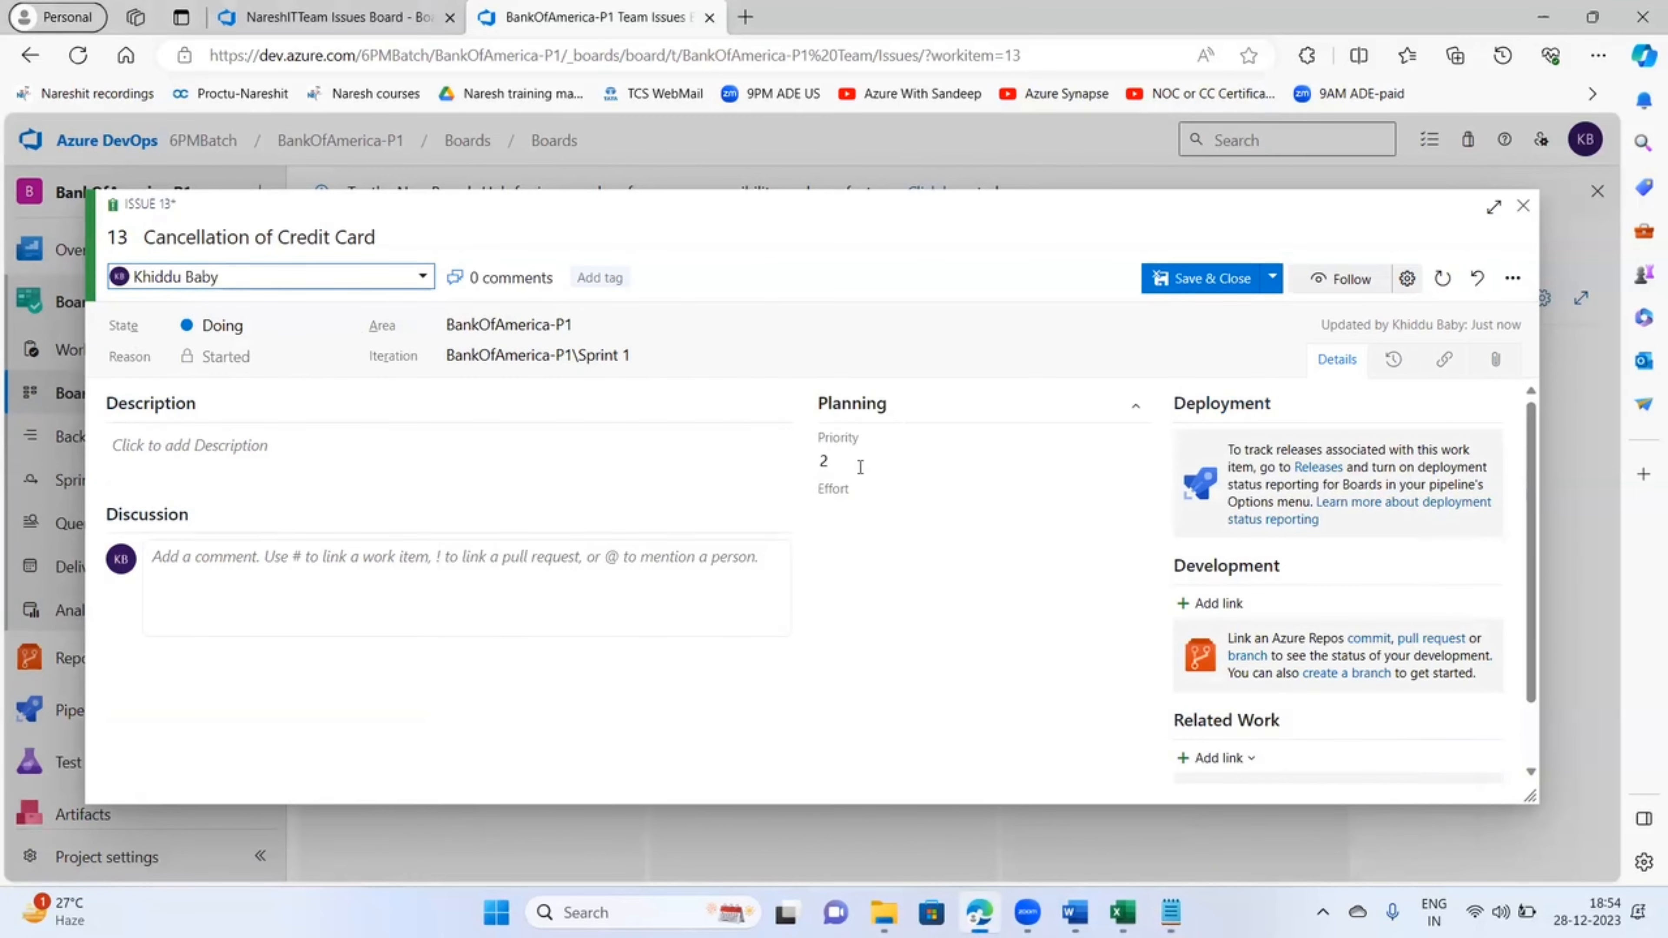
- Set the Effort of the Cancellation of Credit Card issue to 24
{"action": "left_click", "coordinate": [841, 509]}
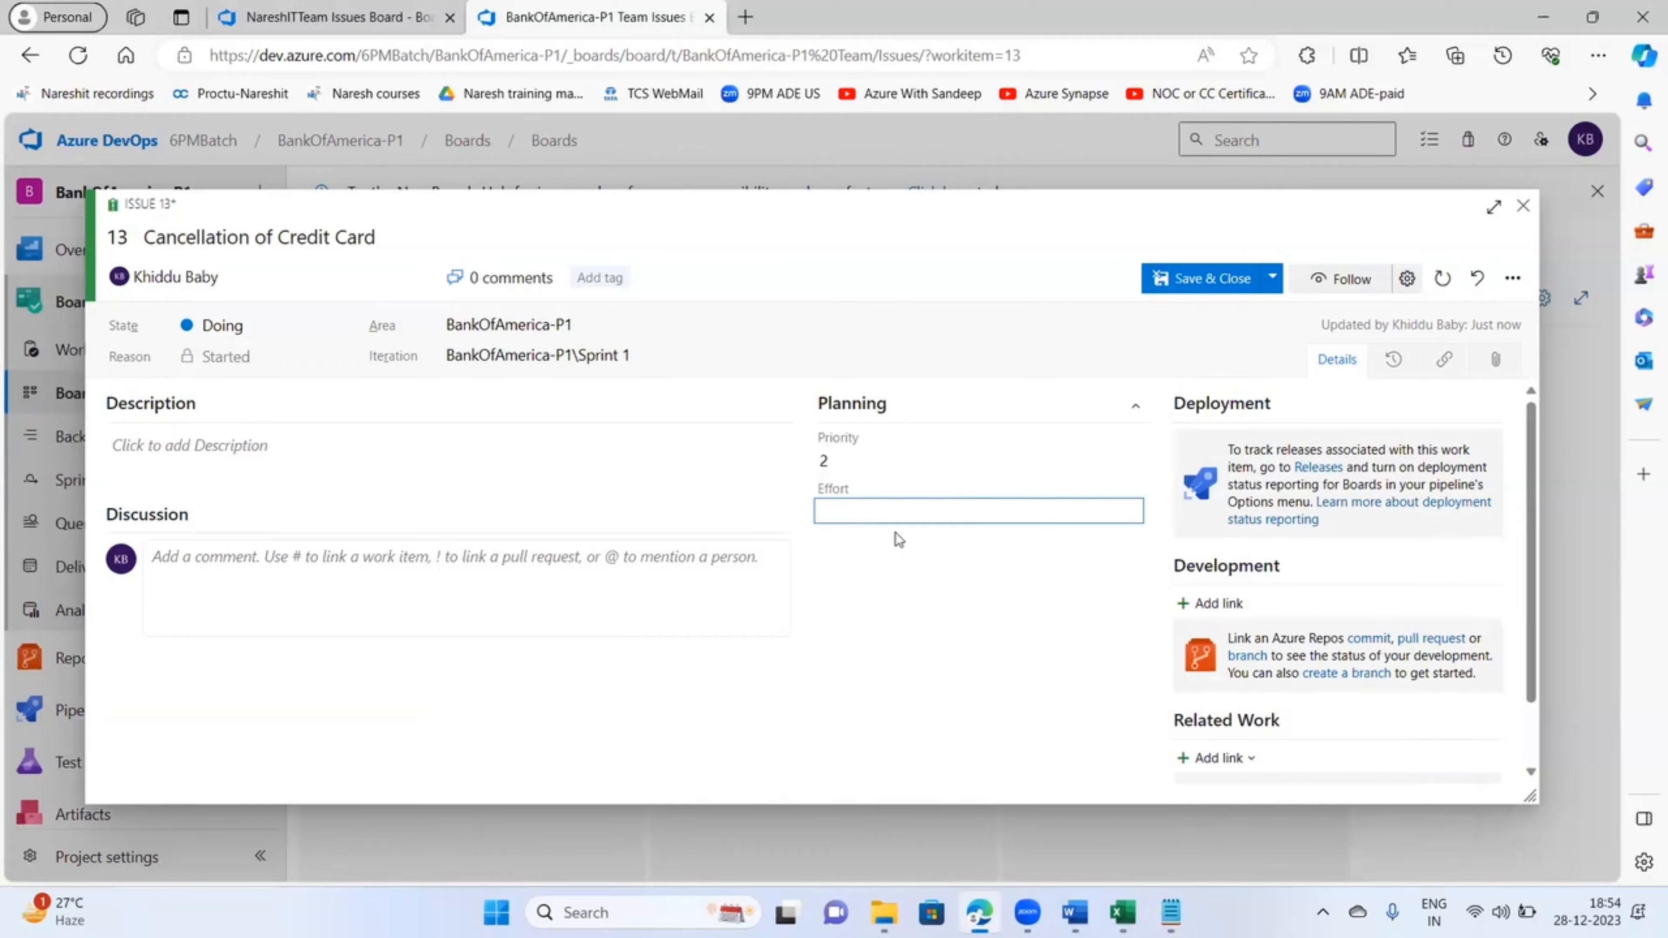
{"action": "type", "text": "24"}
{"action": "left_click", "coordinate": [895, 626]}
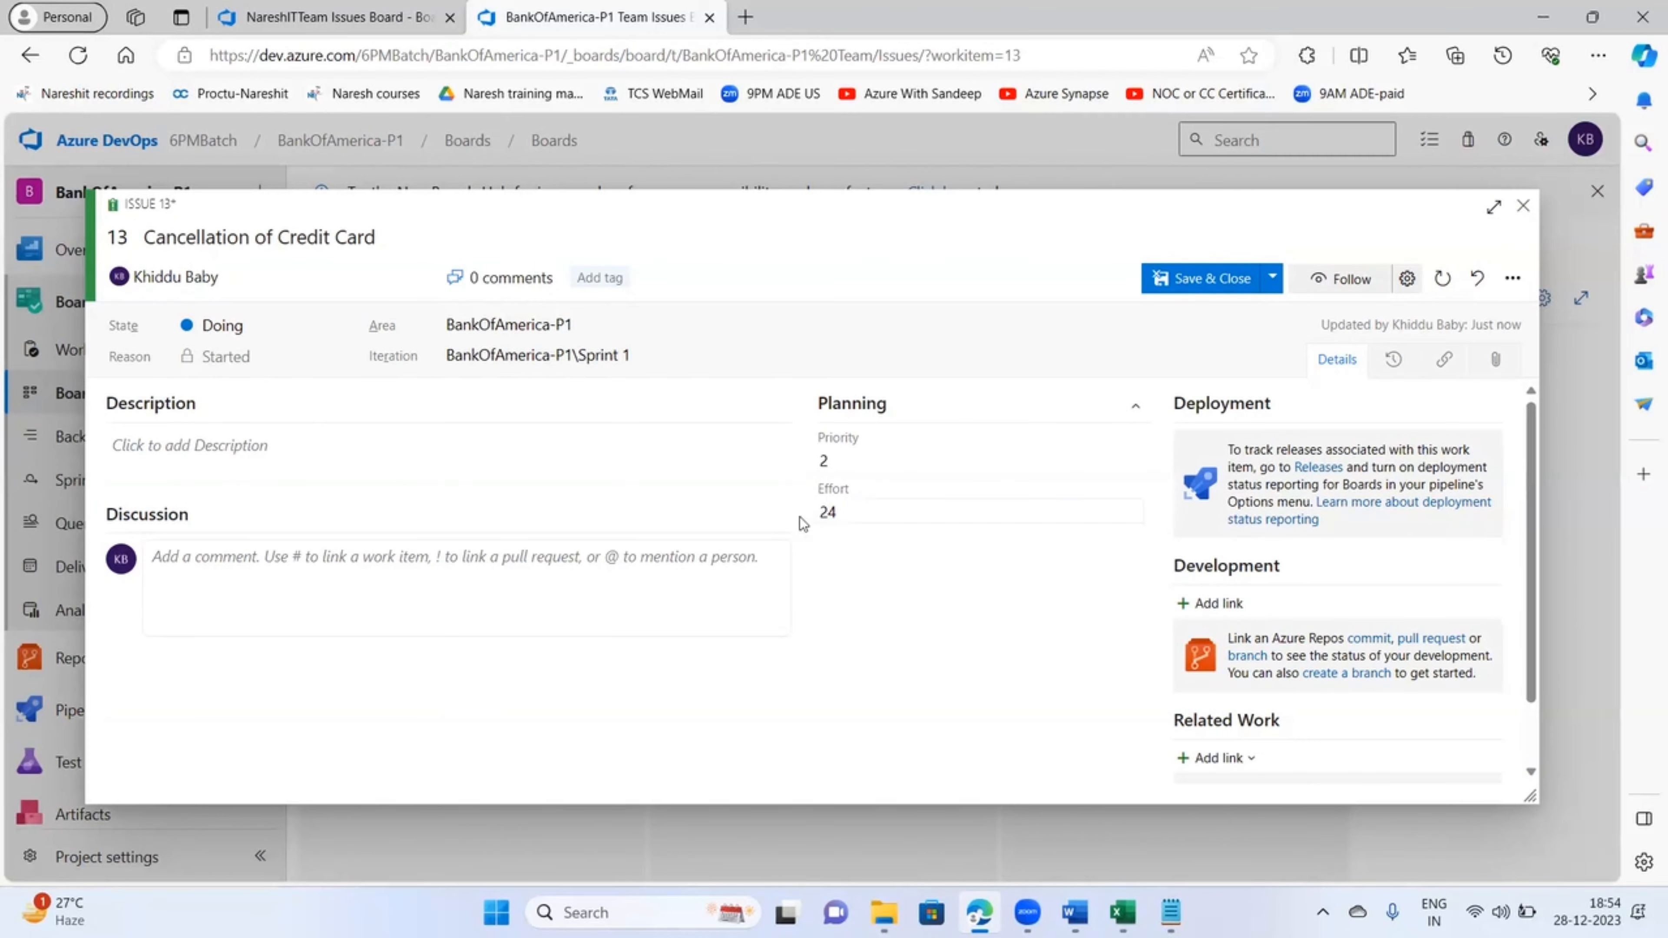
- Set the Effort of the Cancellation of Credit Card issue to 3, and save and close it
{"action": "left_click", "coordinate": [866, 511]}
{"action": "key", "text": "BackSpace"}
{"action": "key", "text": "BackSpace"}
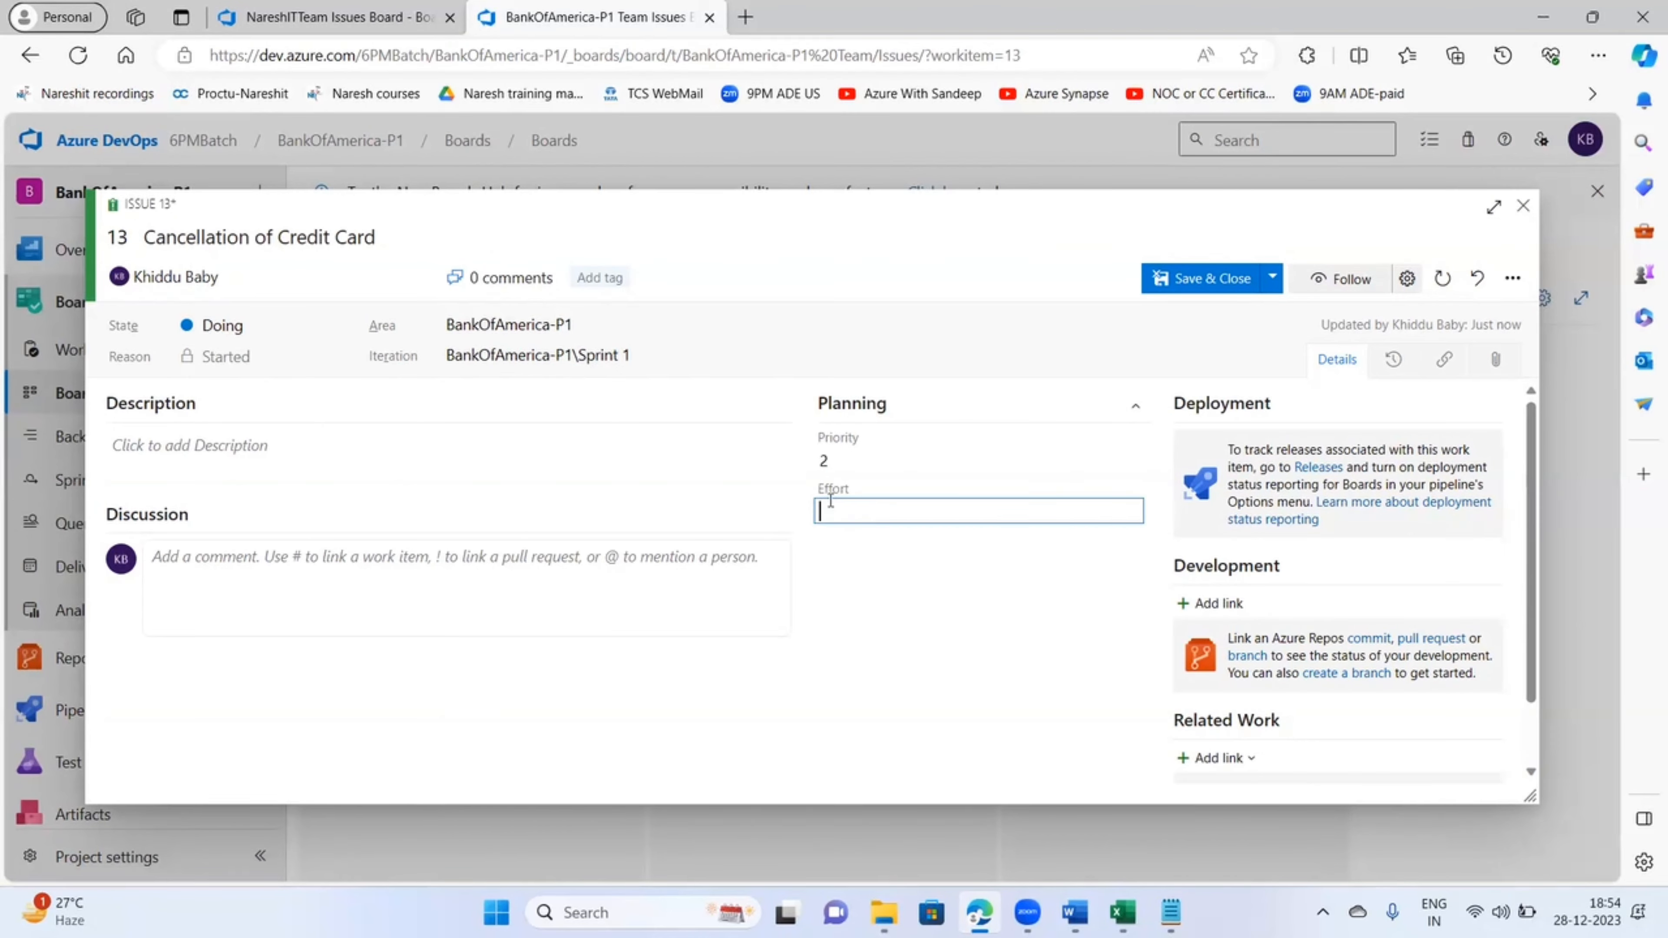
{"action": "type", "text": "3"}
{"action": "left_click", "coordinate": [847, 593]}
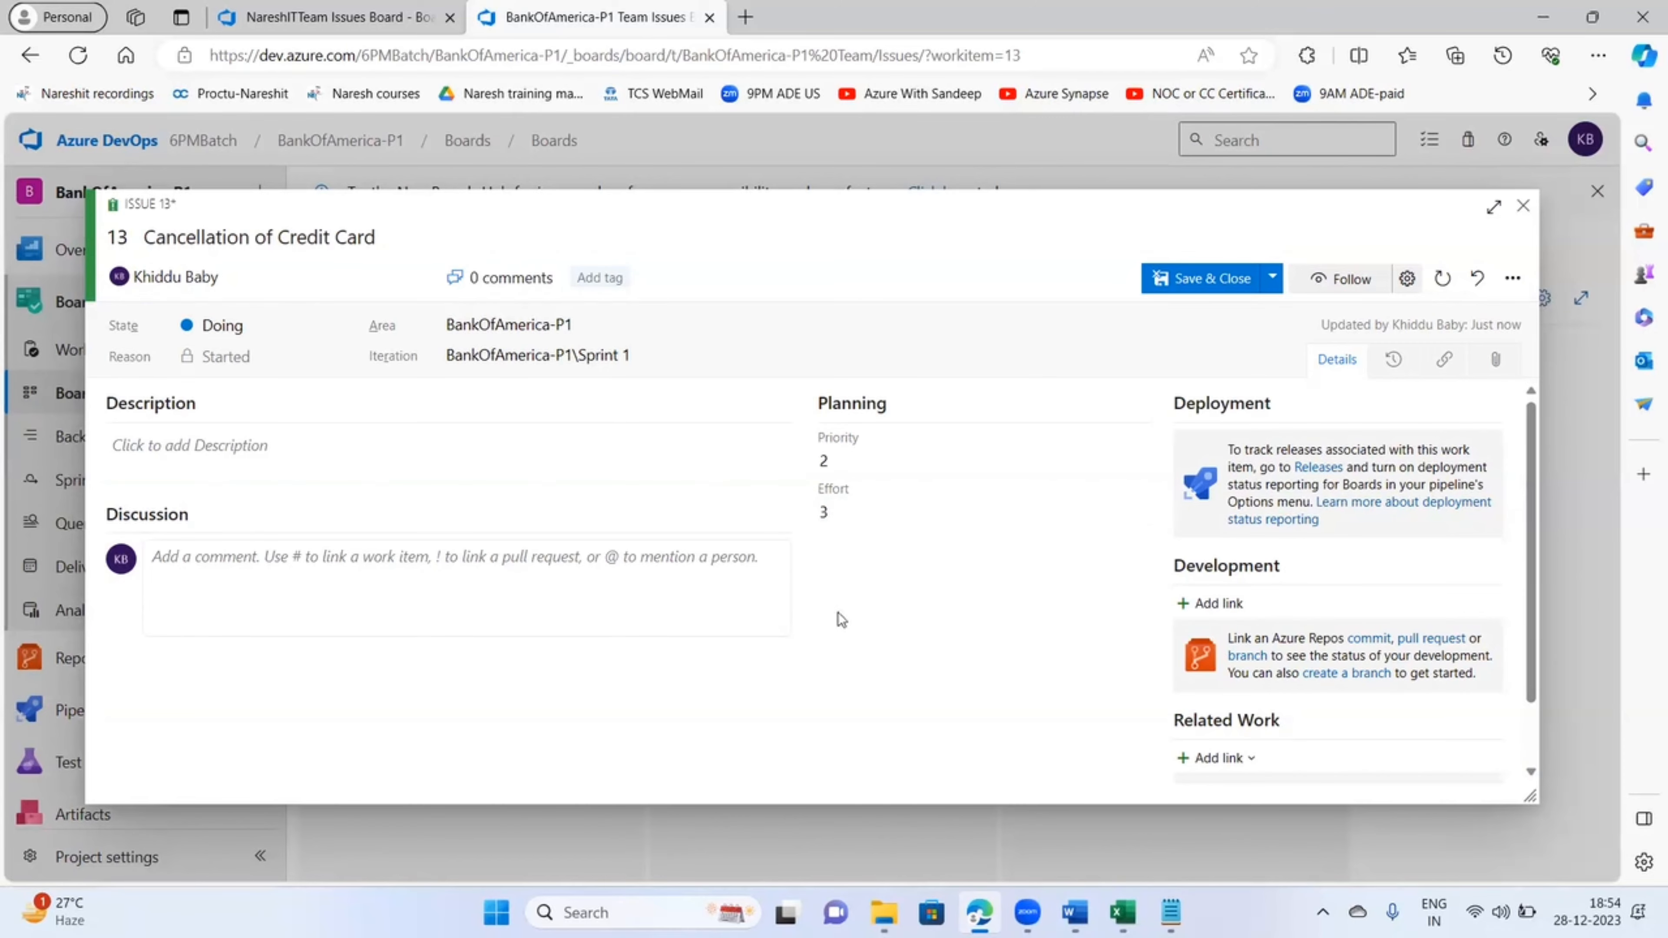
{"action": "left_click", "coordinate": [1176, 280]}
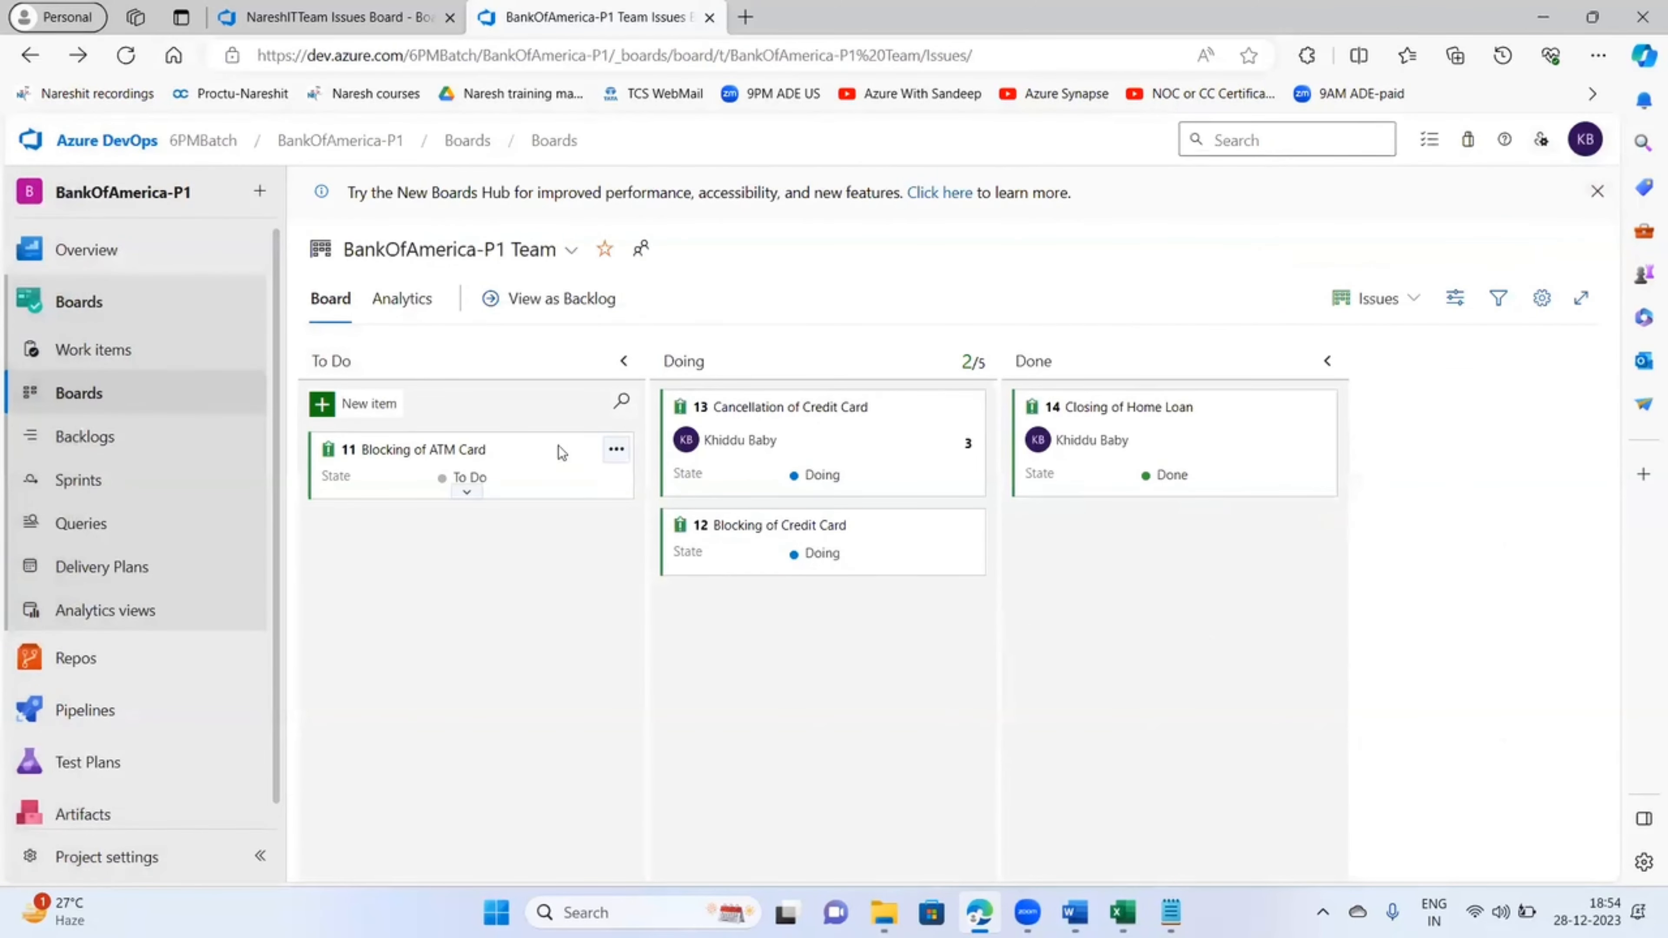
- Check the details of the Blocking of ATM Card and Cancellation of Credit Card issues, closing each without changes
{"action": "left_click", "coordinate": [454, 452]}
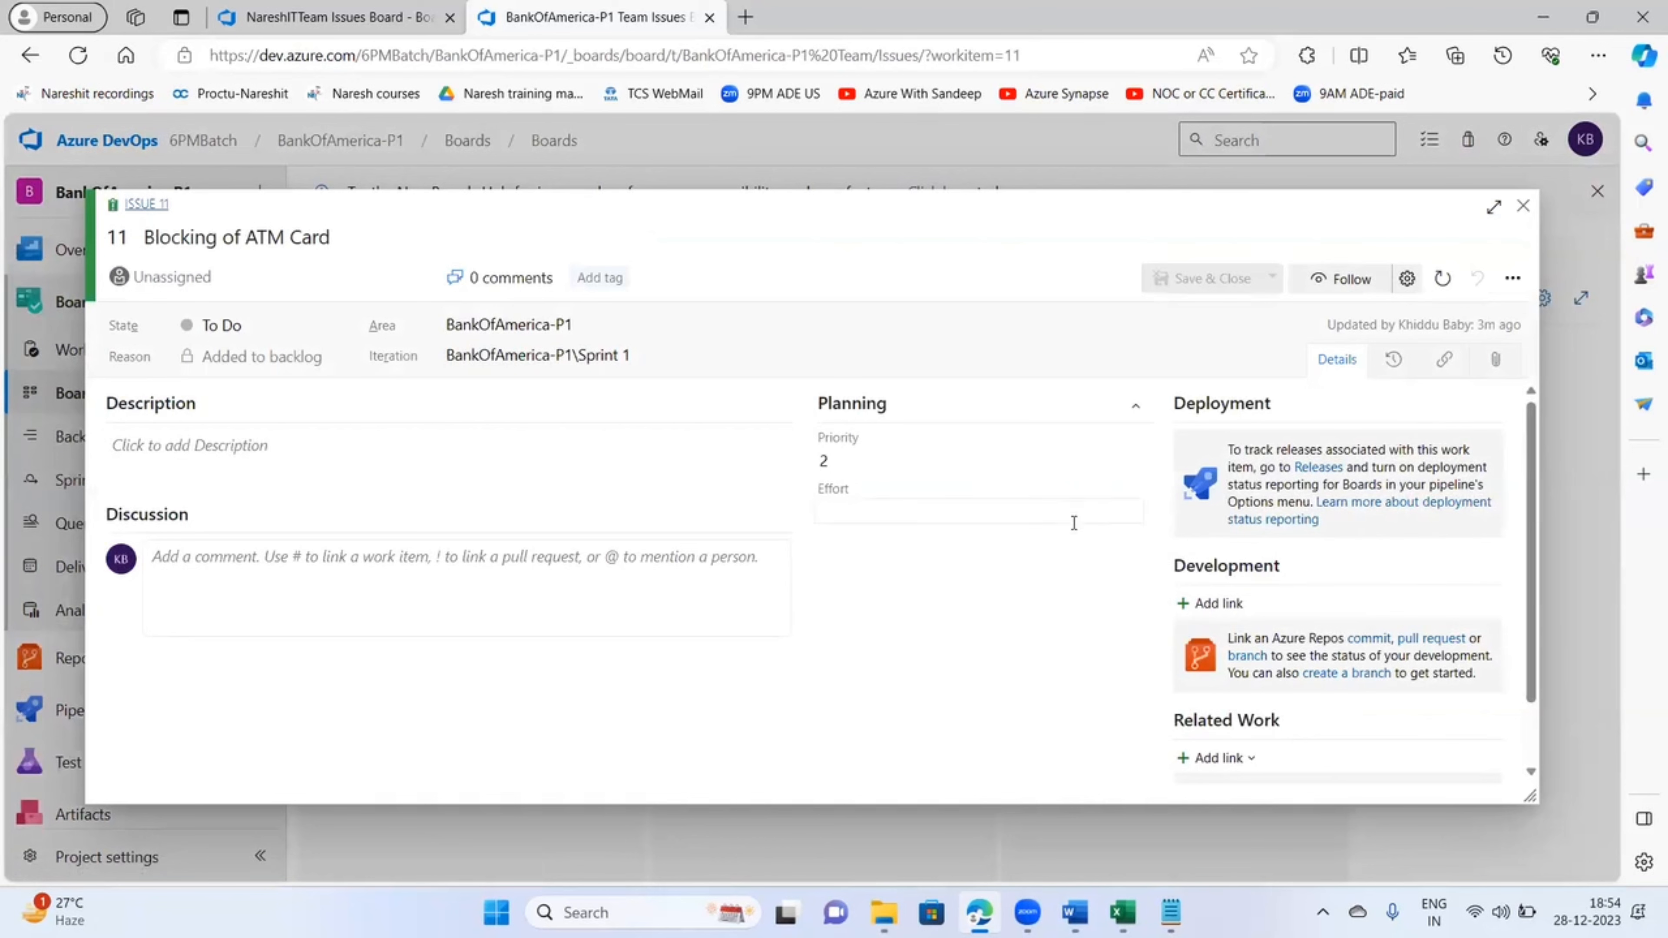
{"action": "left_click", "coordinate": [1522, 205]}
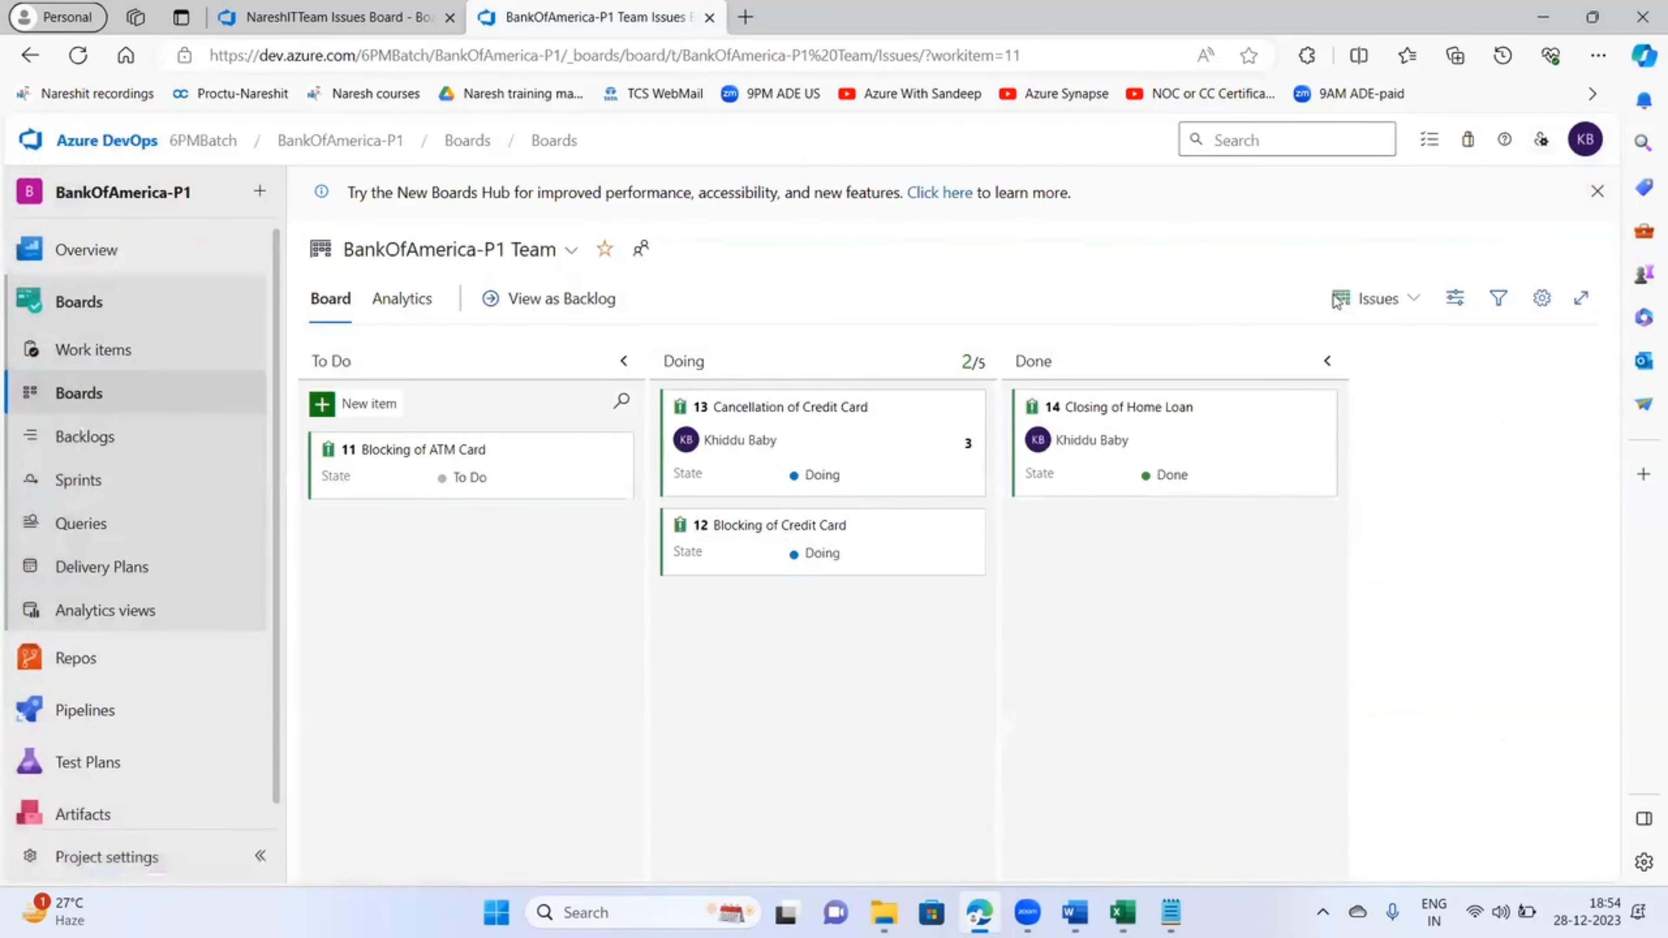
{"action": "left_click", "coordinate": [776, 410]}
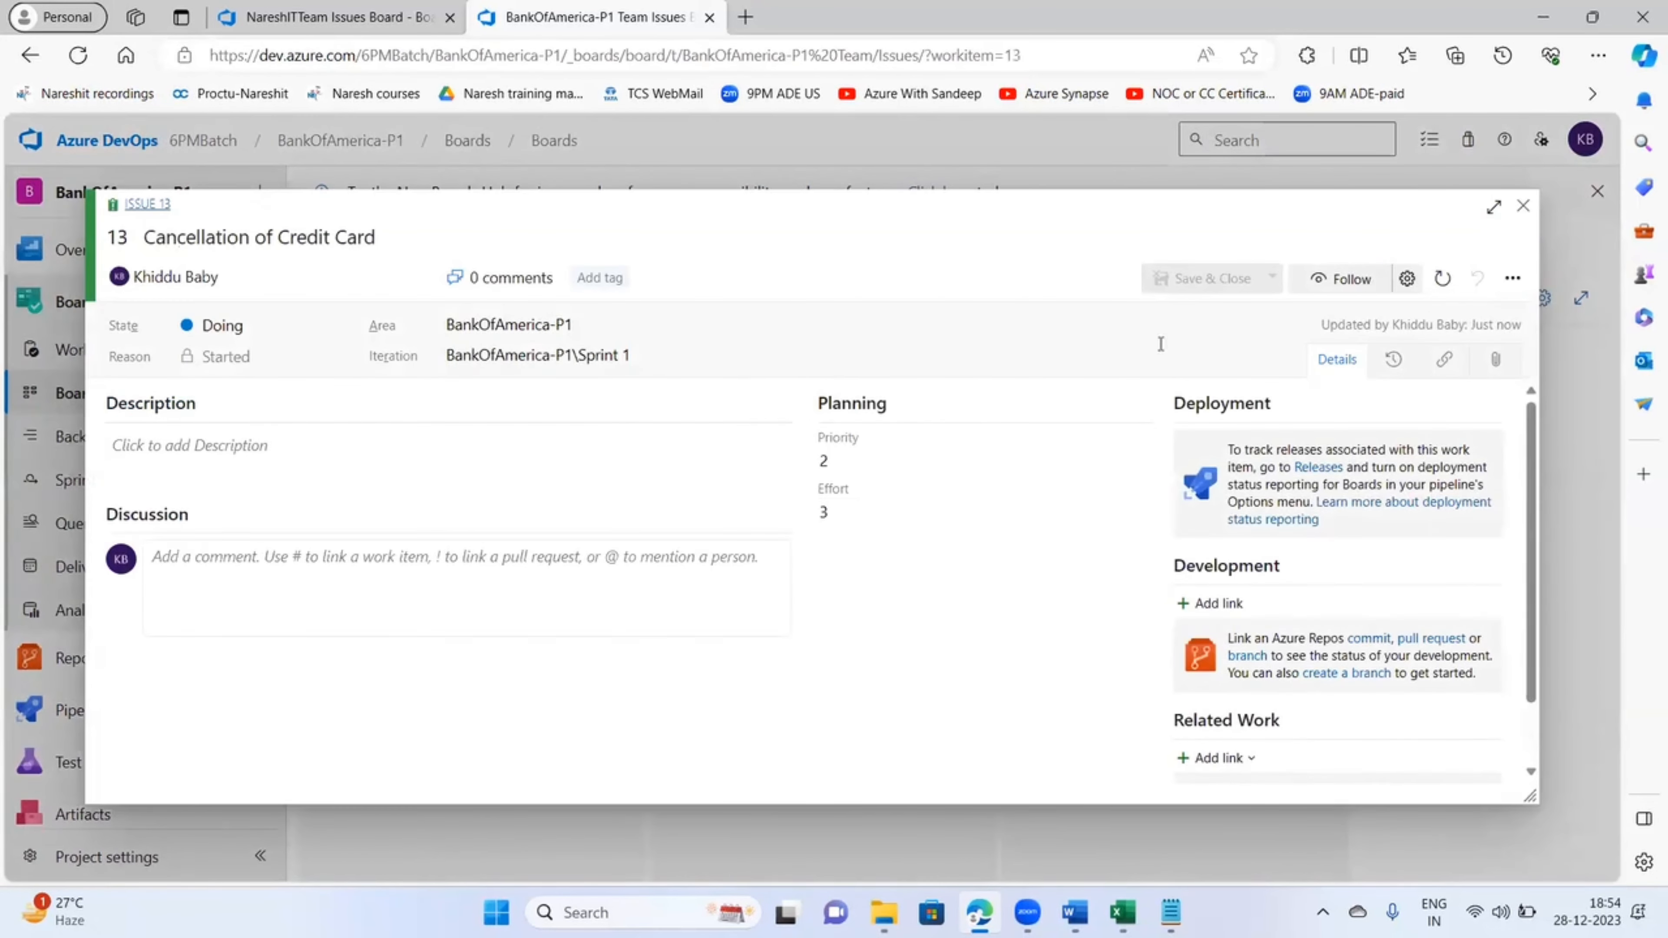
{"action": "left_click", "coordinate": [1513, 209]}
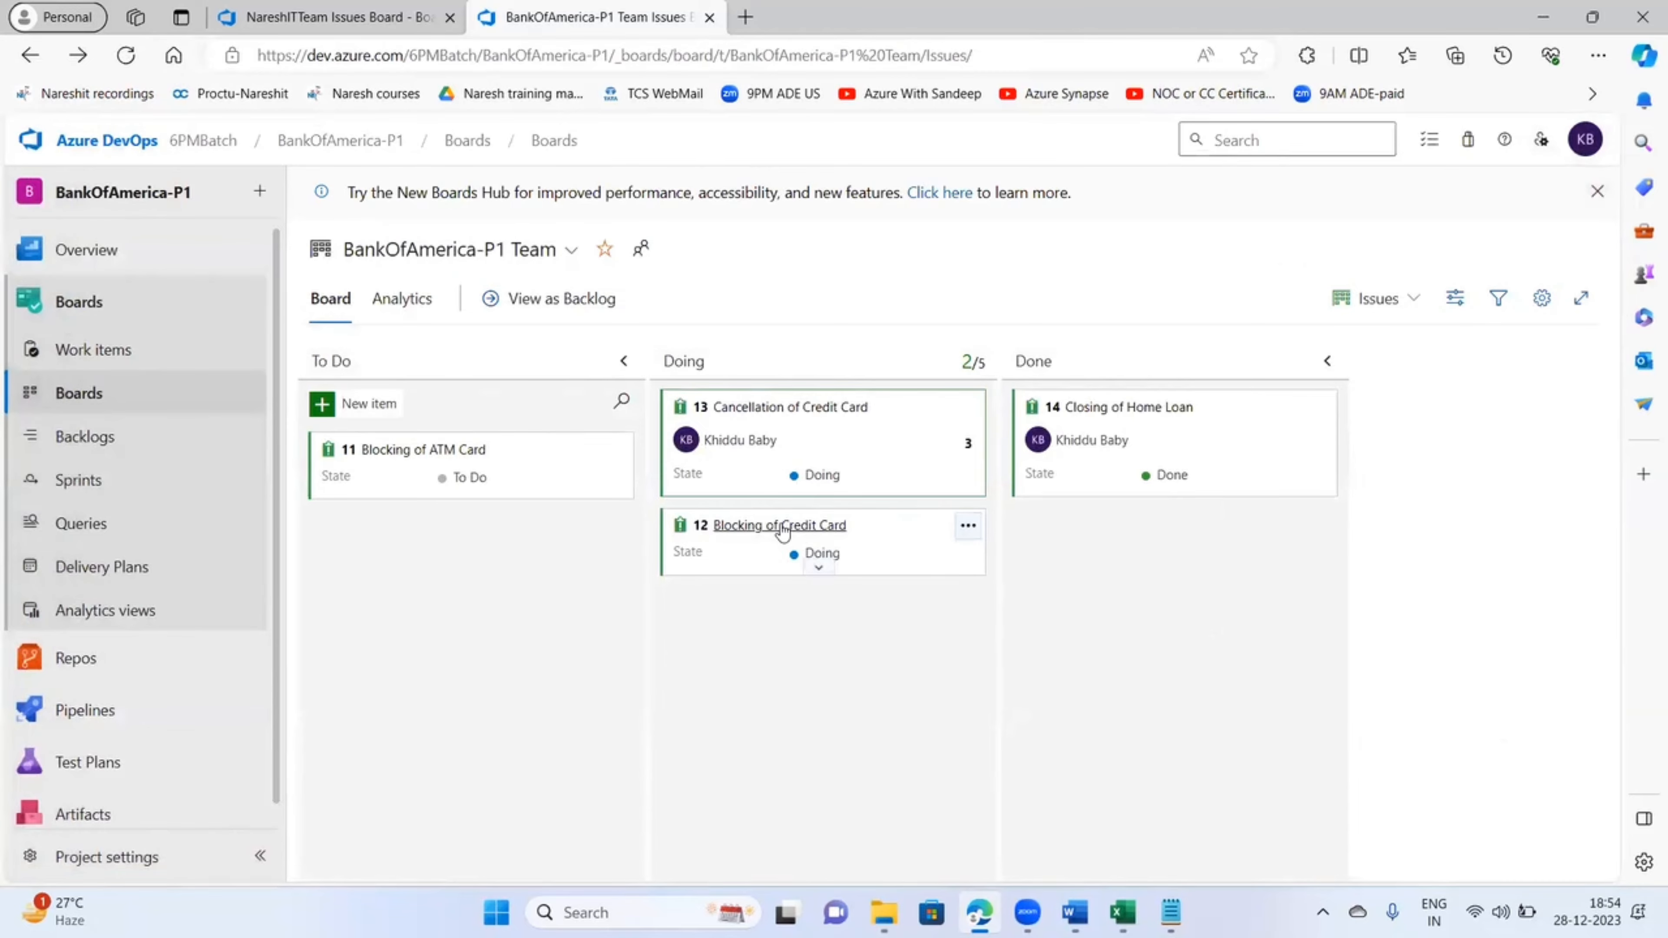
- Open the Blocking of Credit Card issue and review its history, links and attachments, returning to its details
{"action": "left_click", "coordinate": [790, 531]}
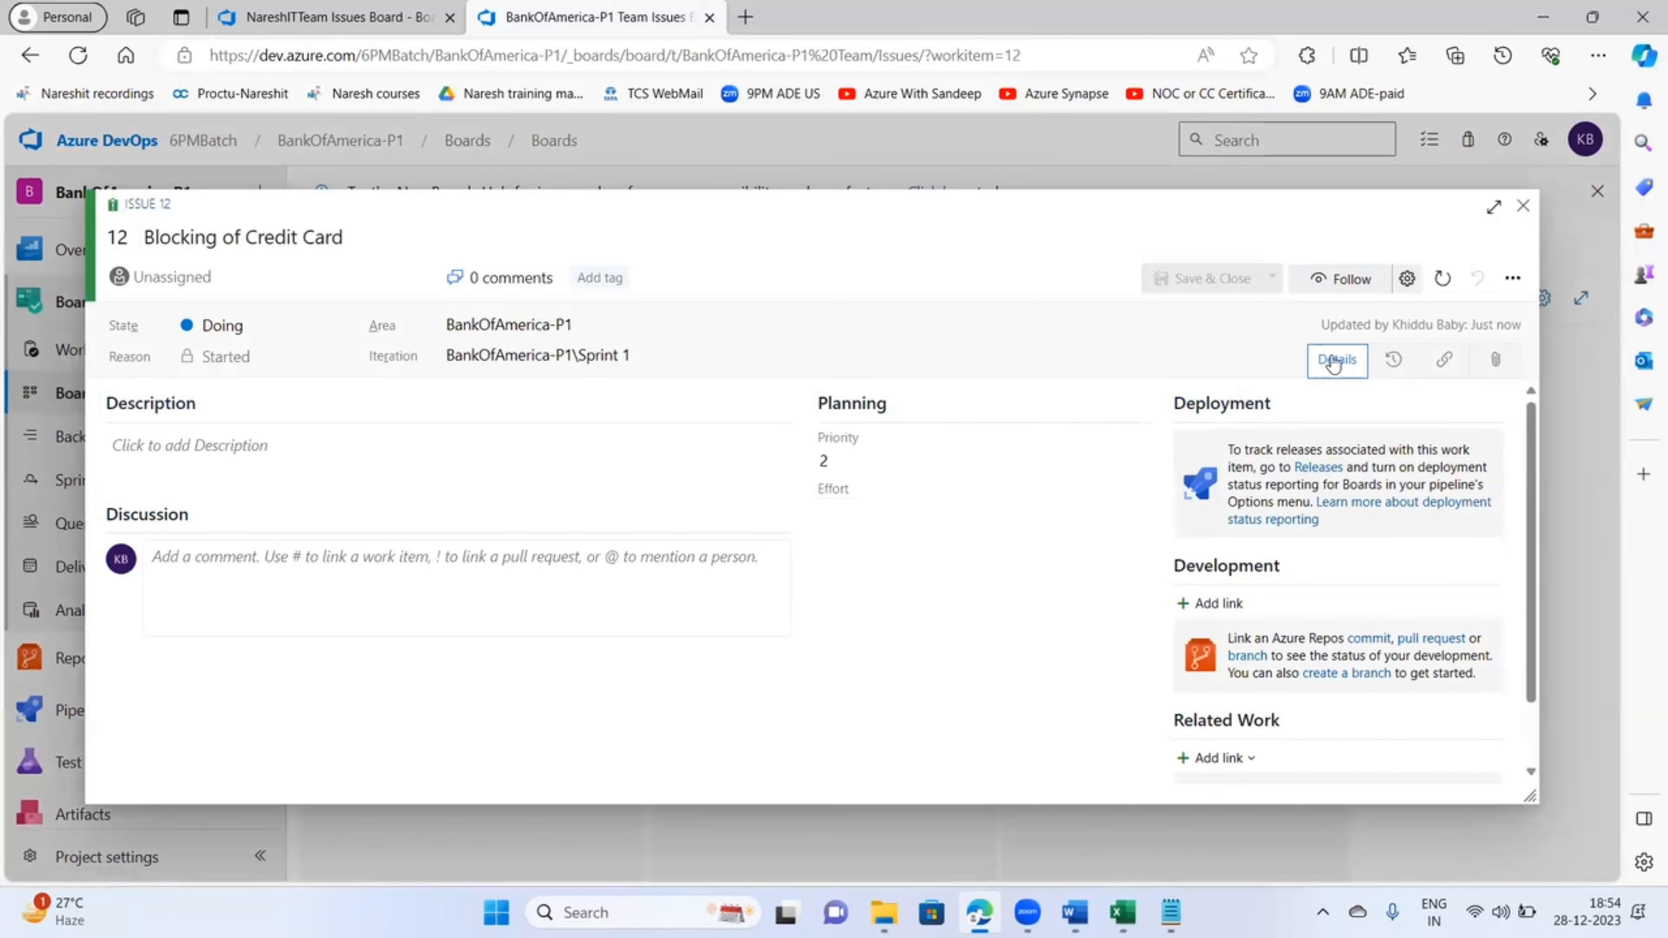
{"action": "left_click", "coordinate": [1392, 365]}
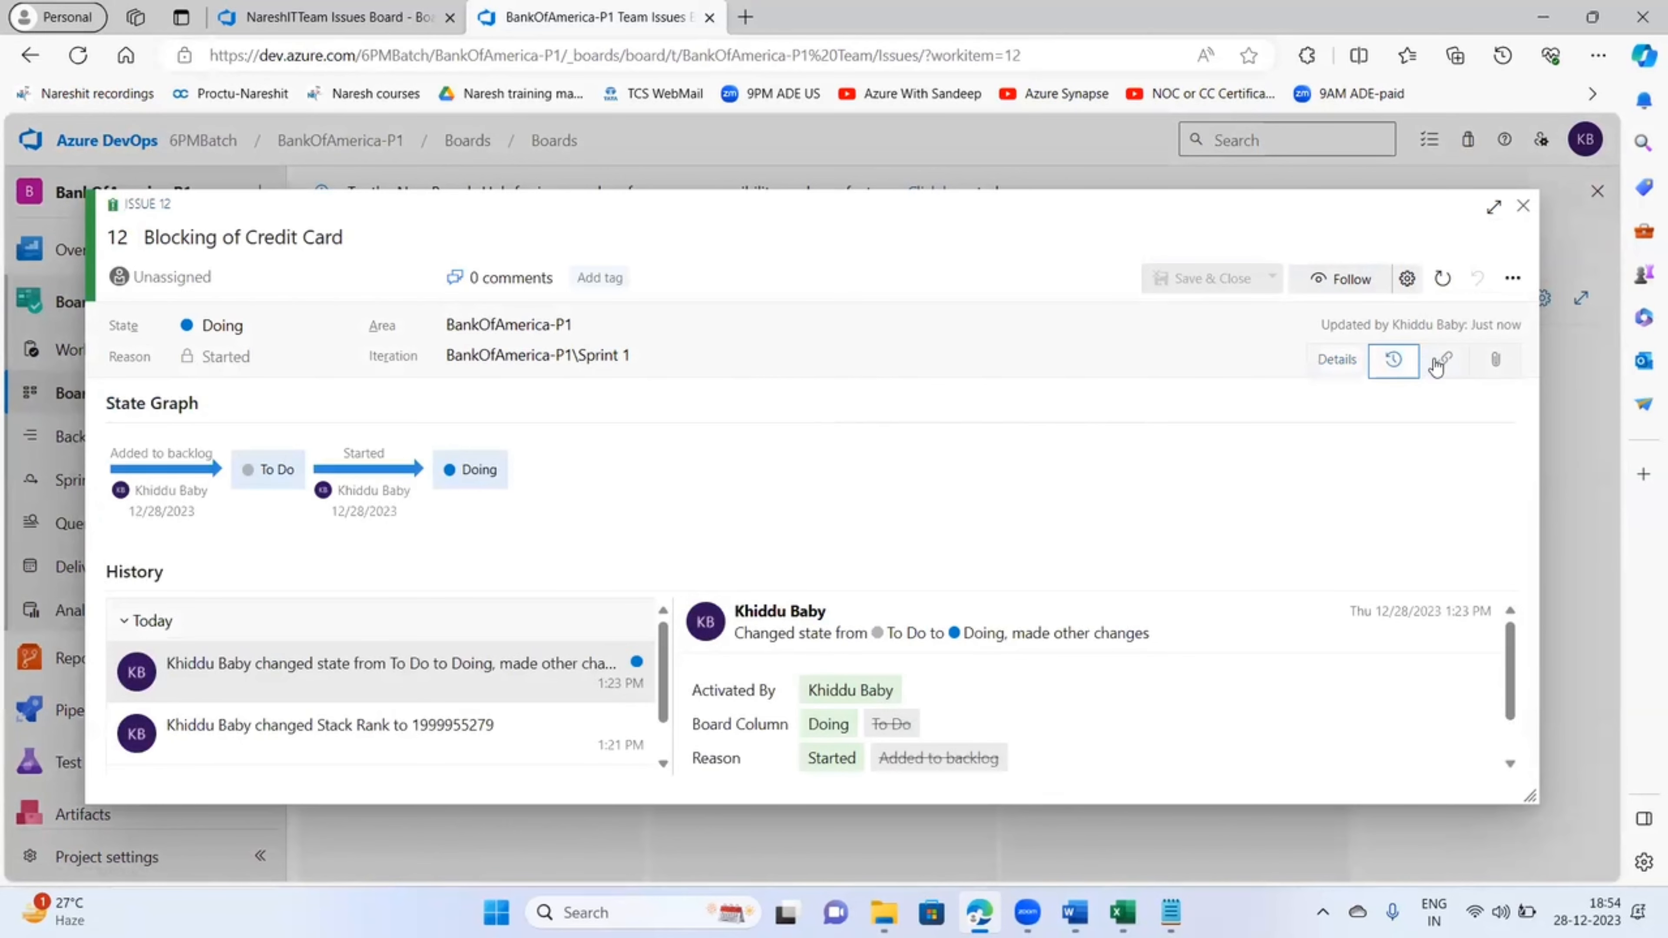
{"action": "left_click", "coordinate": [1443, 360]}
{"action": "left_click", "coordinate": [1500, 365]}
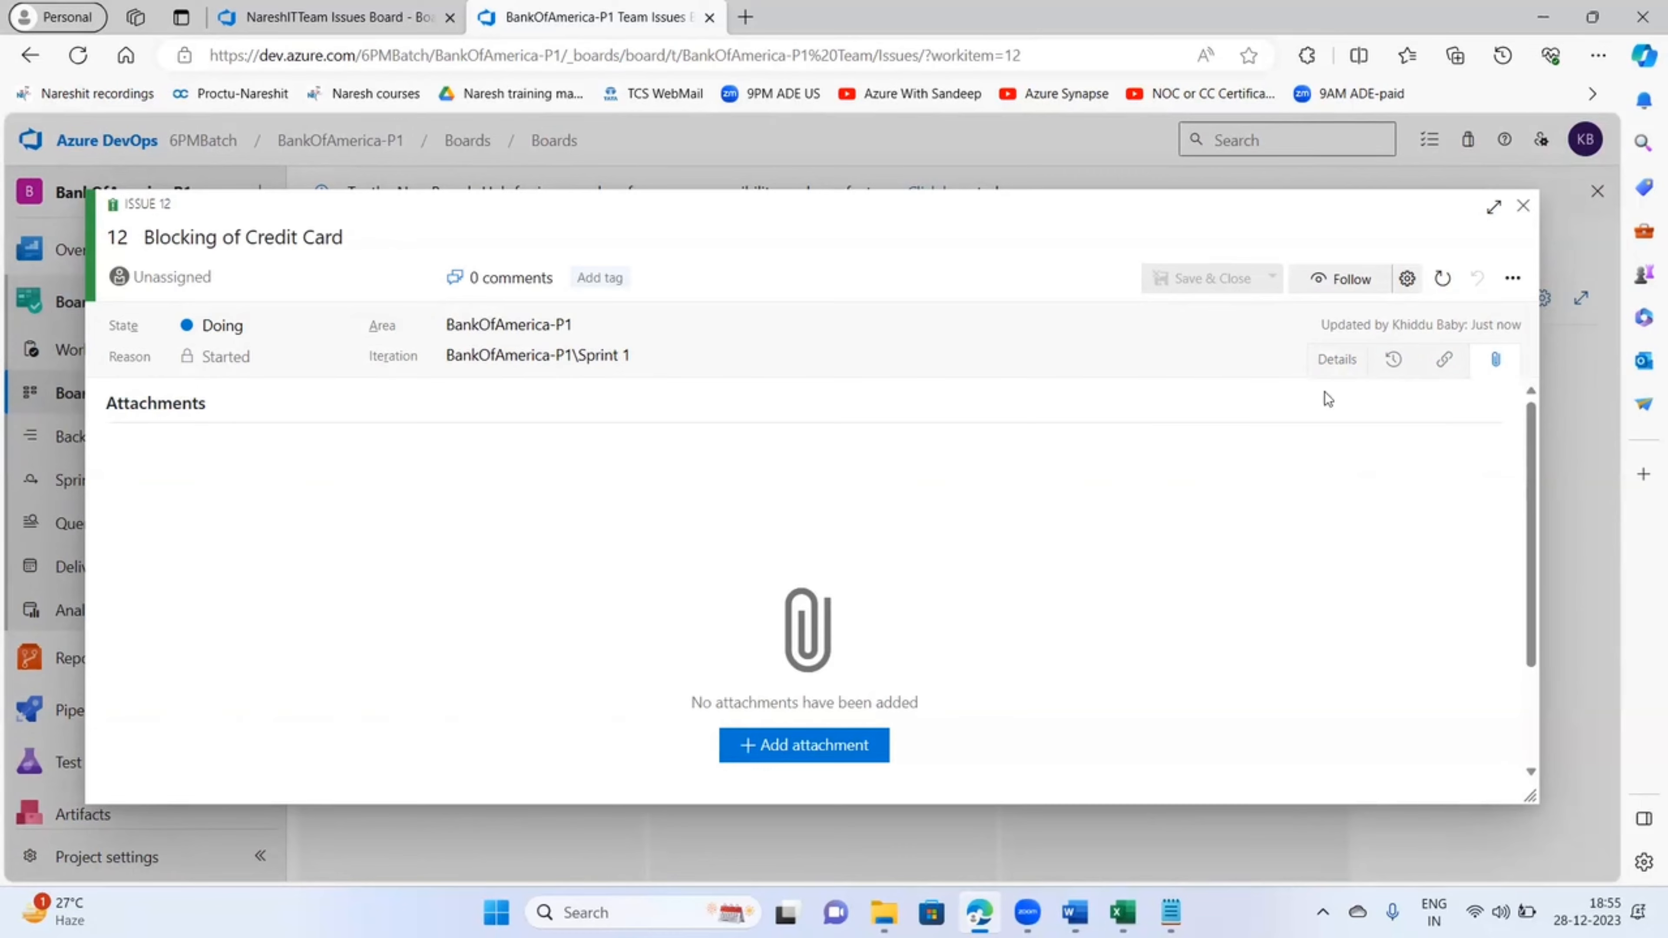
{"action": "left_click", "coordinate": [1336, 360]}
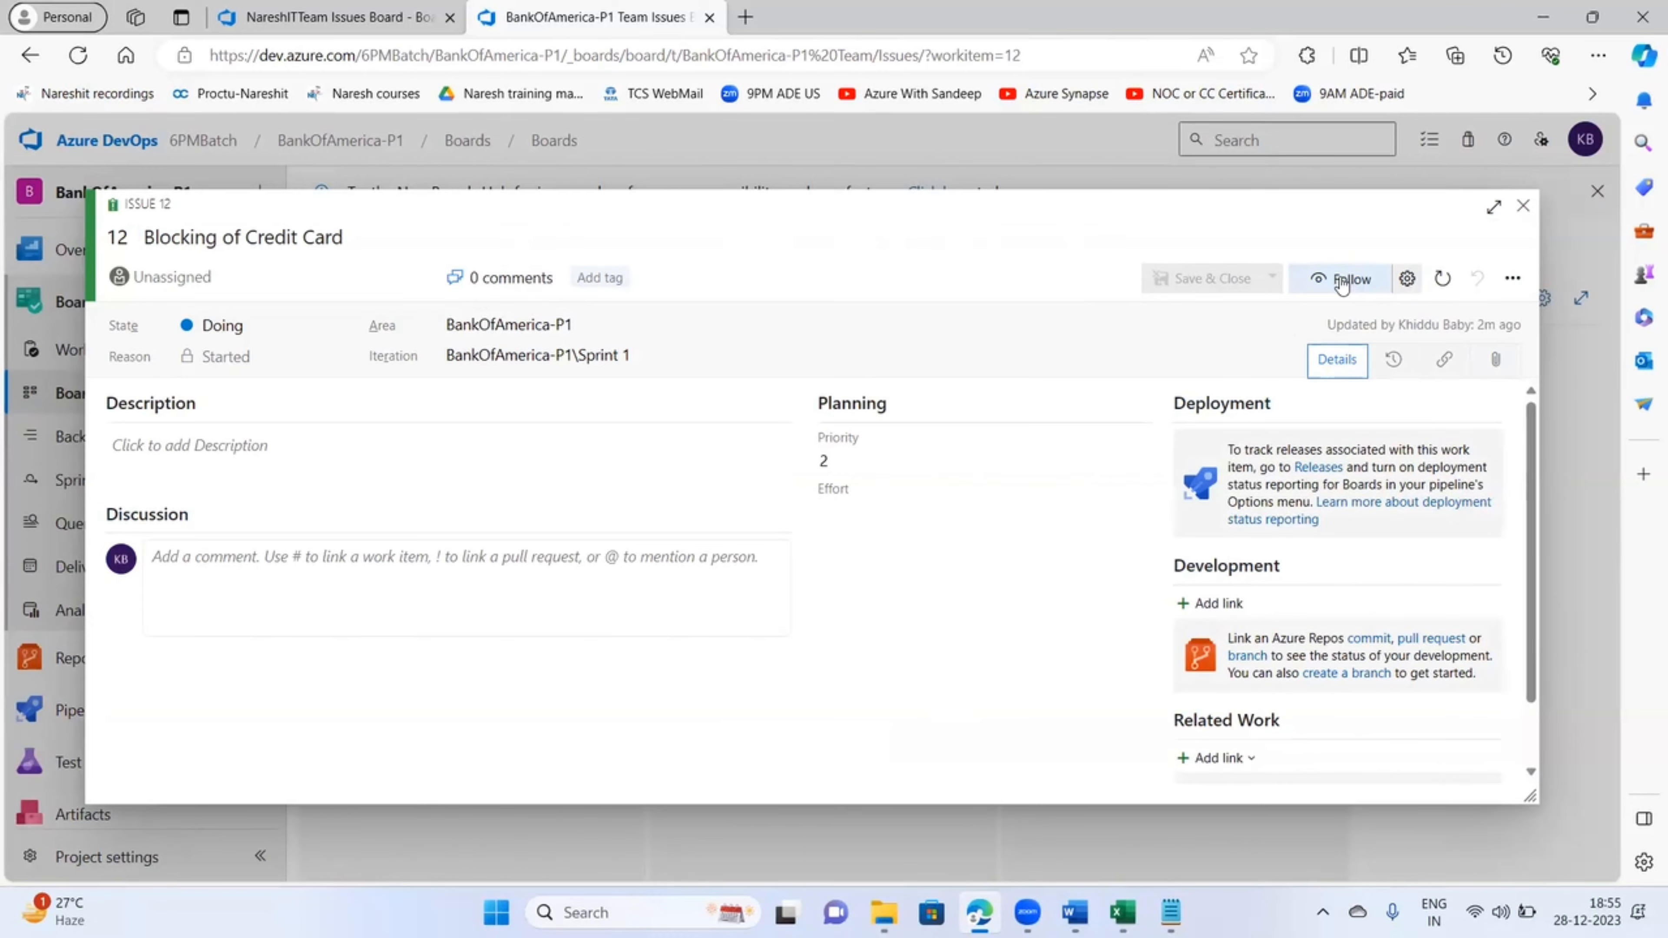
- Look over the title, State options and comment box of Blocking of Credit Card, and follow the issue before closing it
{"action": "left_click_drag", "start_coordinate": [361, 240], "coordinate": [140, 238]}
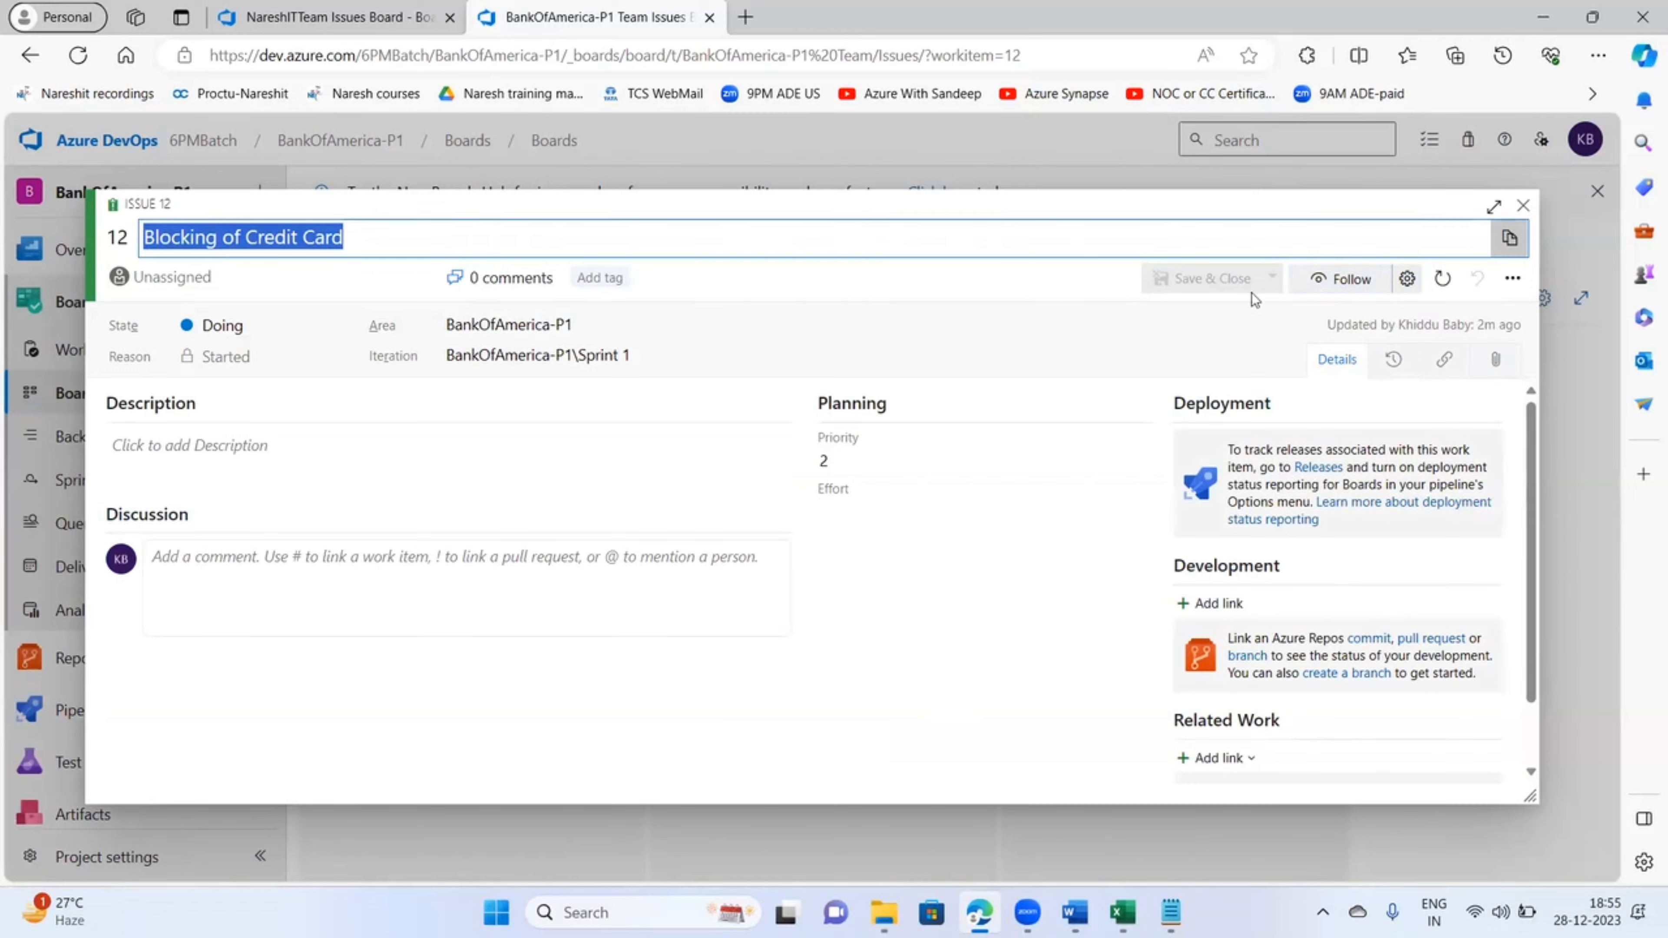
{"action": "left_click", "coordinate": [992, 614]}
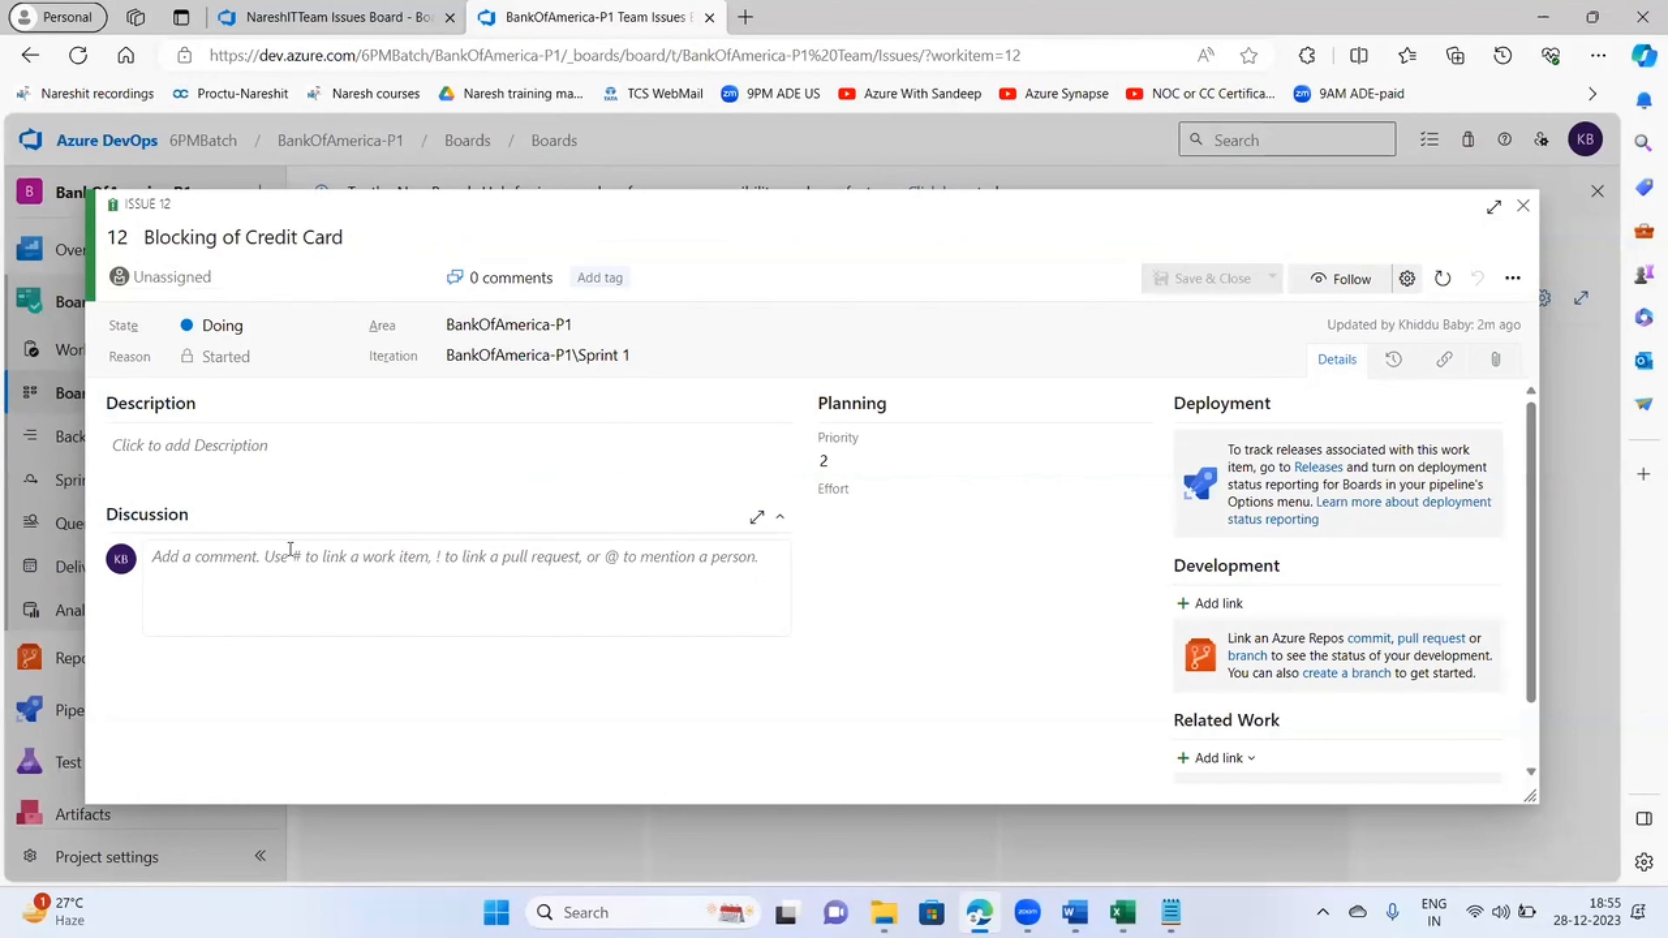
{"action": "left_click", "coordinate": [246, 329]}
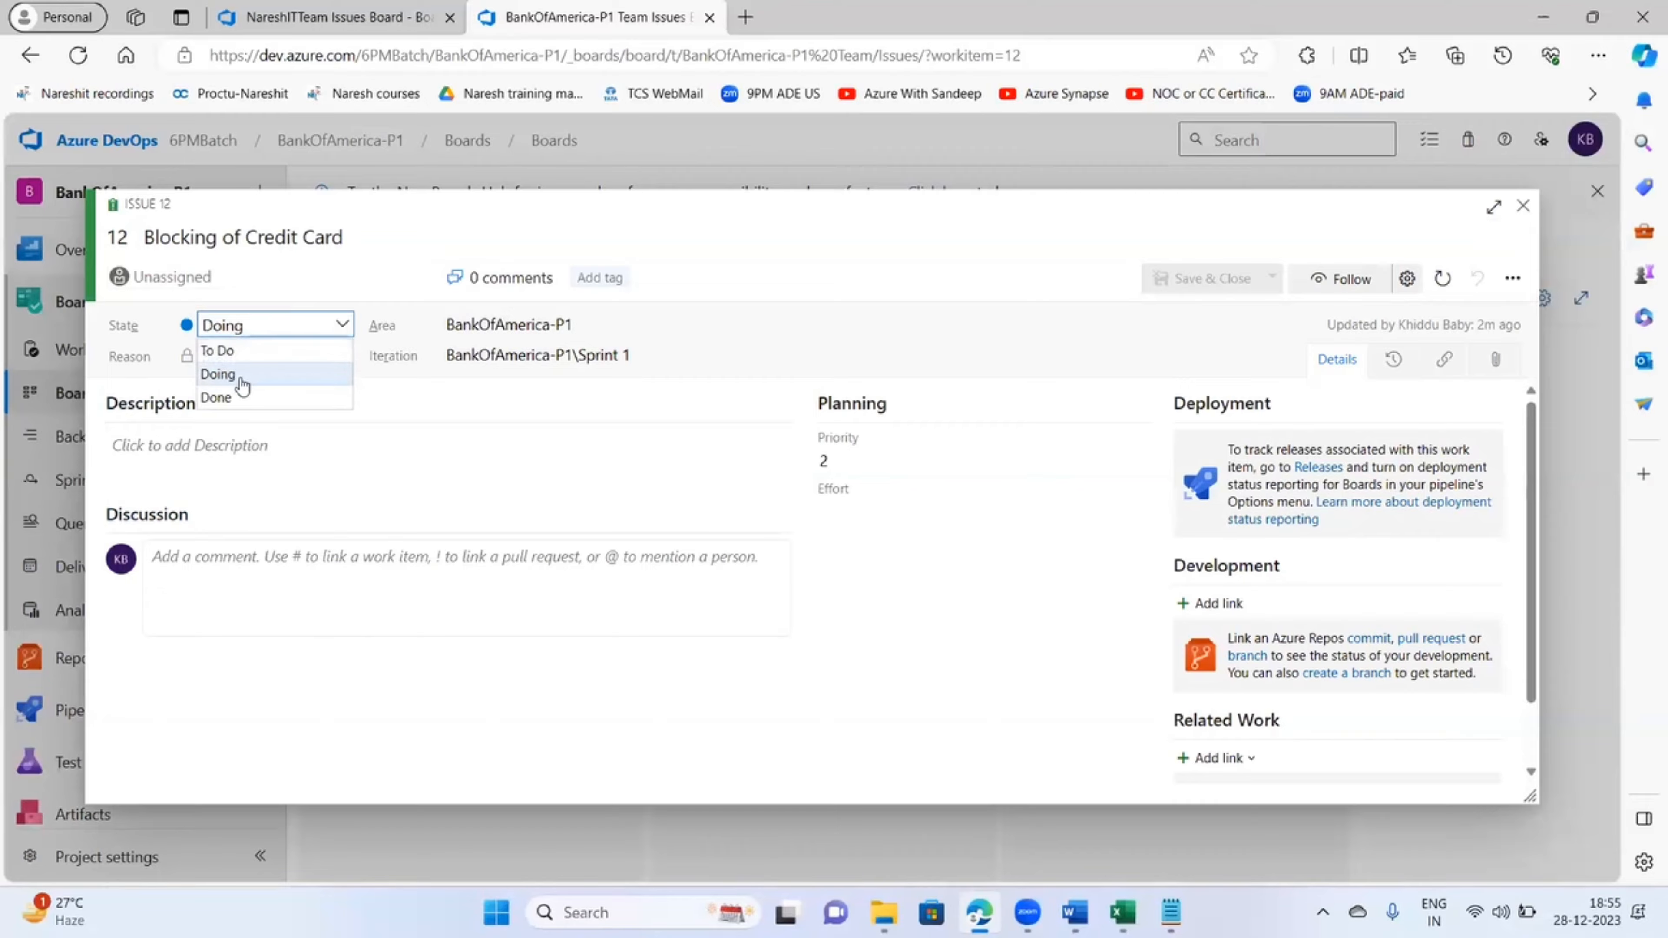
{"action": "left_click", "coordinate": [575, 585]}
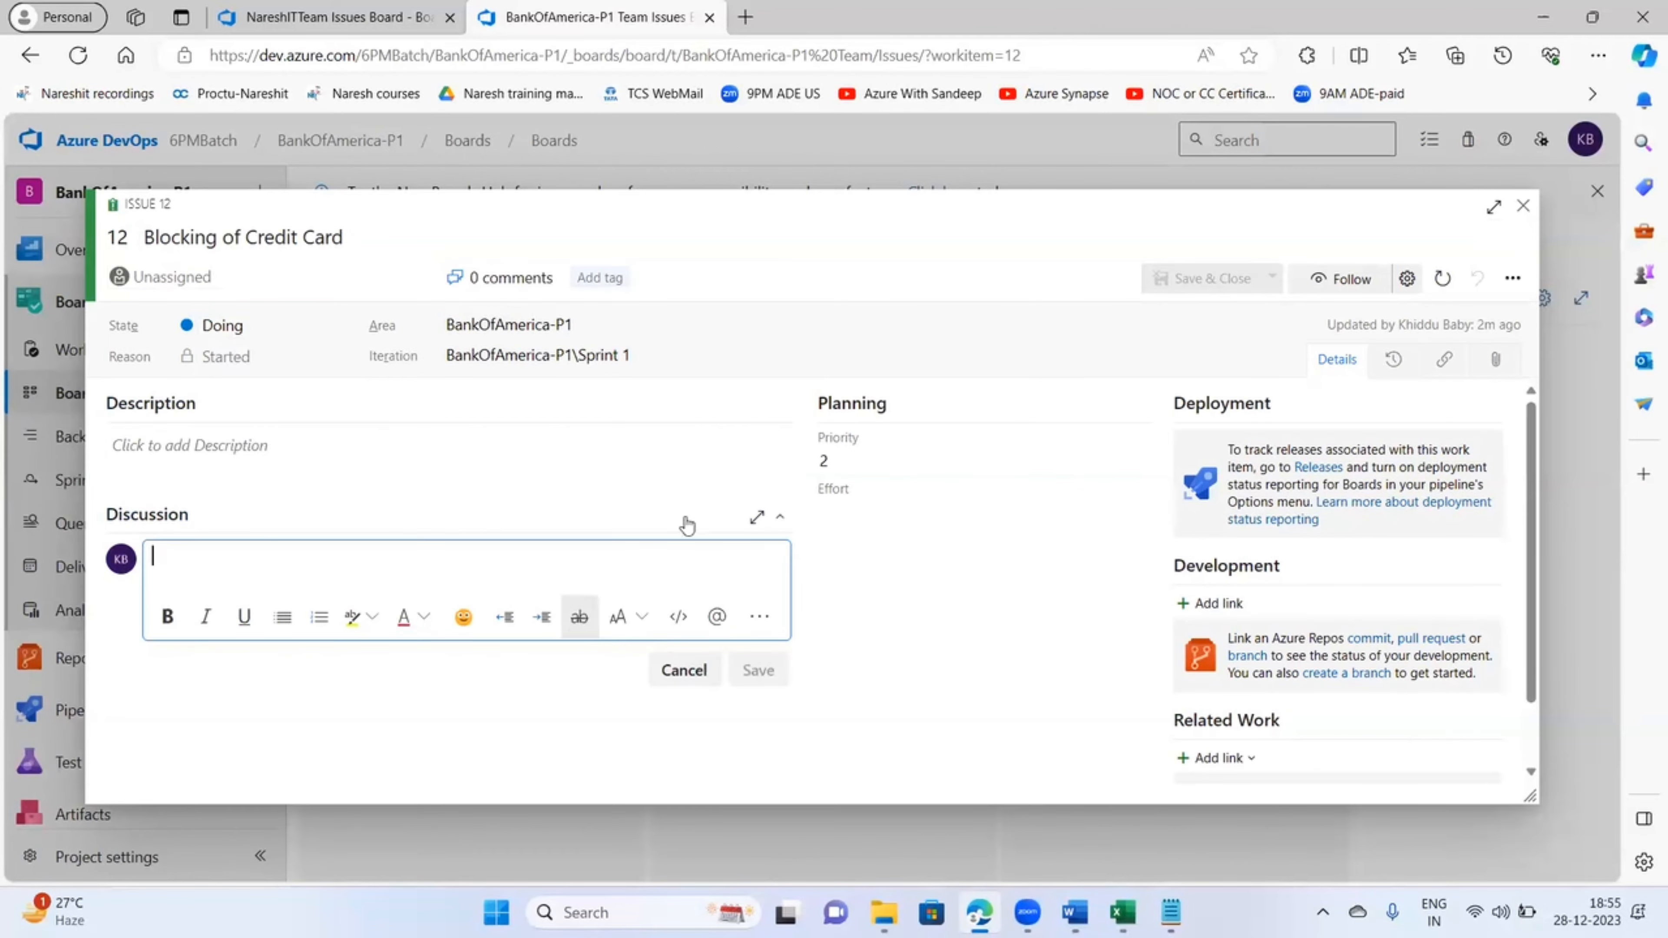
{"action": "left_click", "coordinate": [1344, 279]}
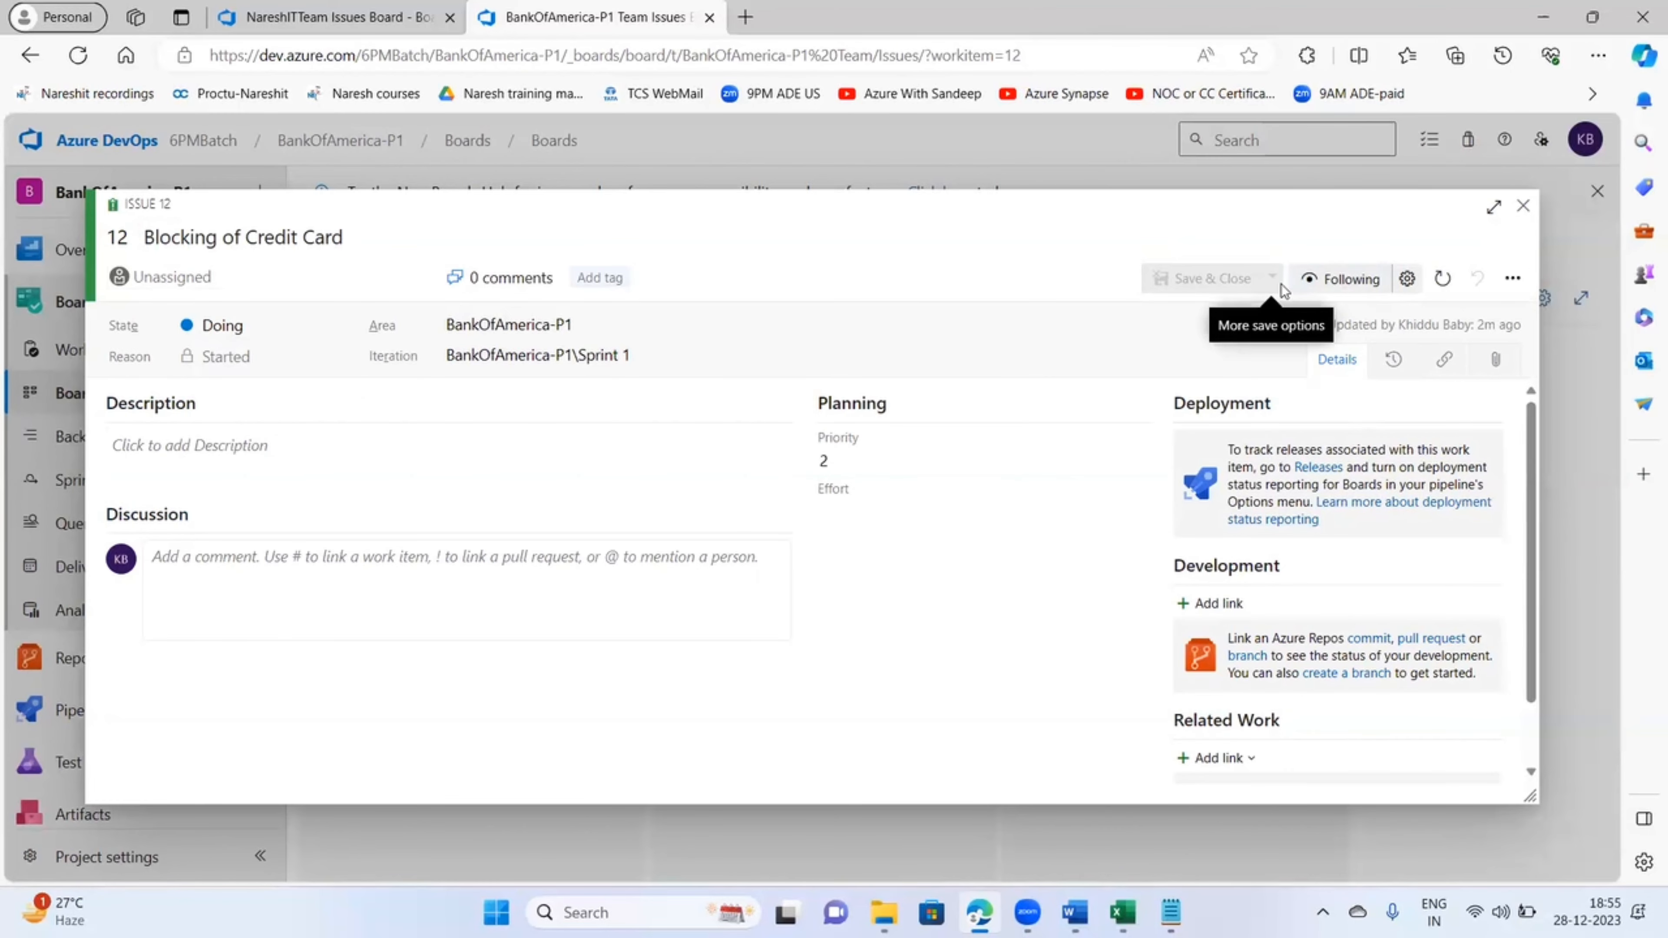
{"action": "left_click", "coordinate": [1521, 209]}
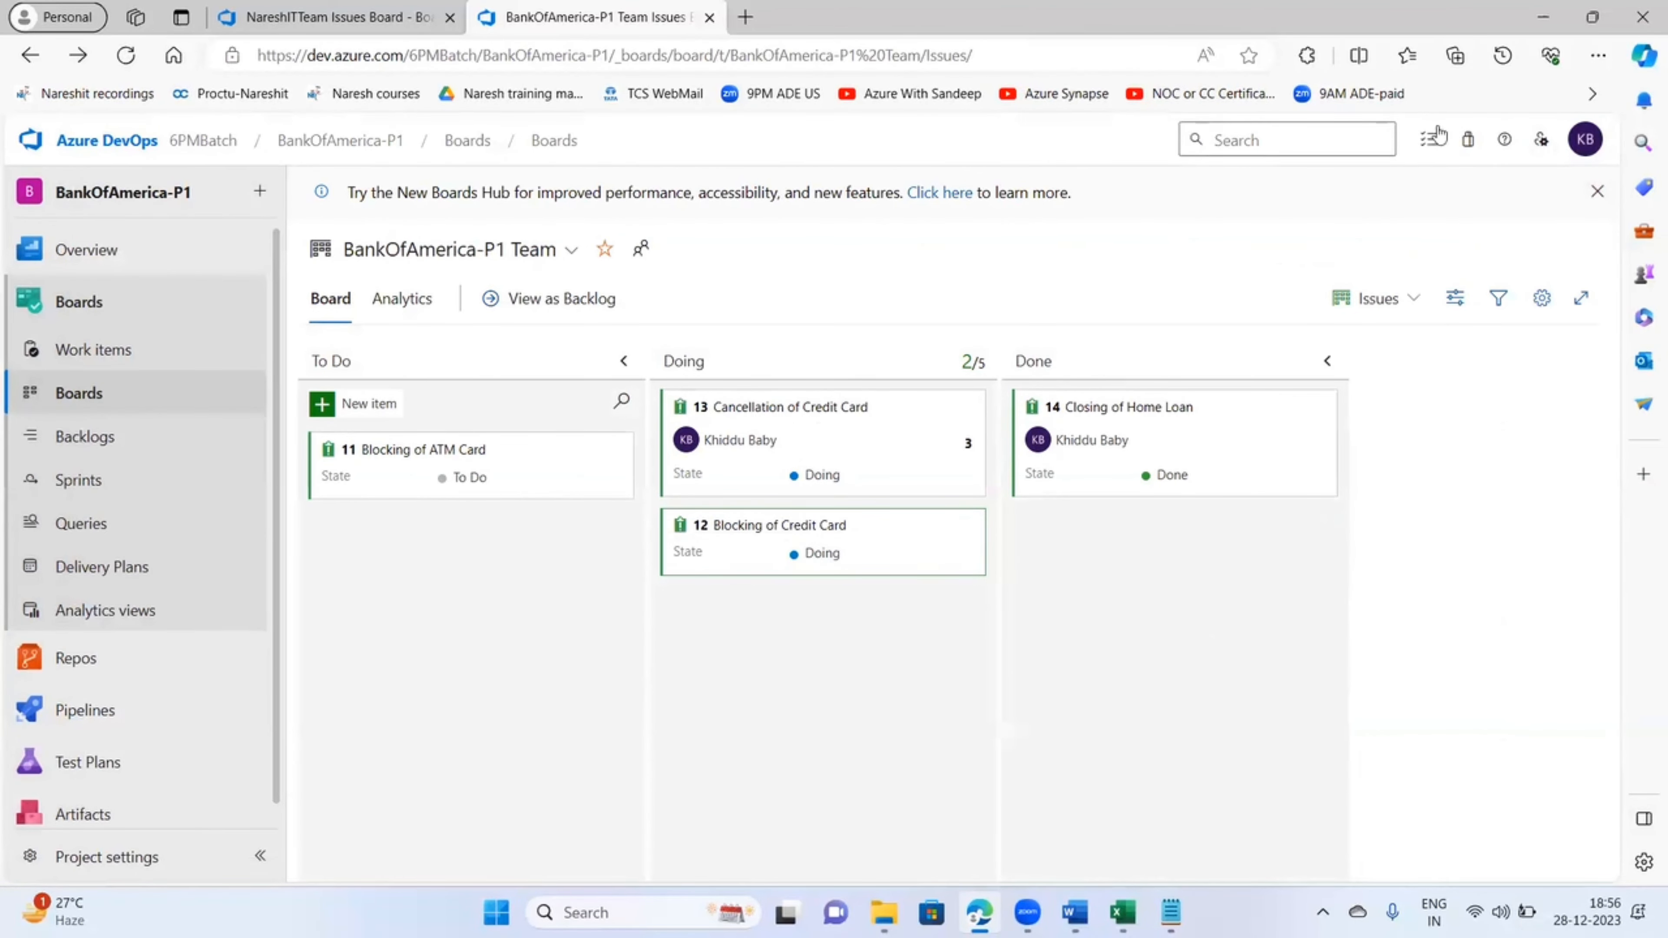
- Look through the project's Backlogs, Sprints, Queries, Delivery Plans, Analytics views and Work items pages, ending back on the Issues board
{"action": "left_click", "coordinate": [60, 448]}
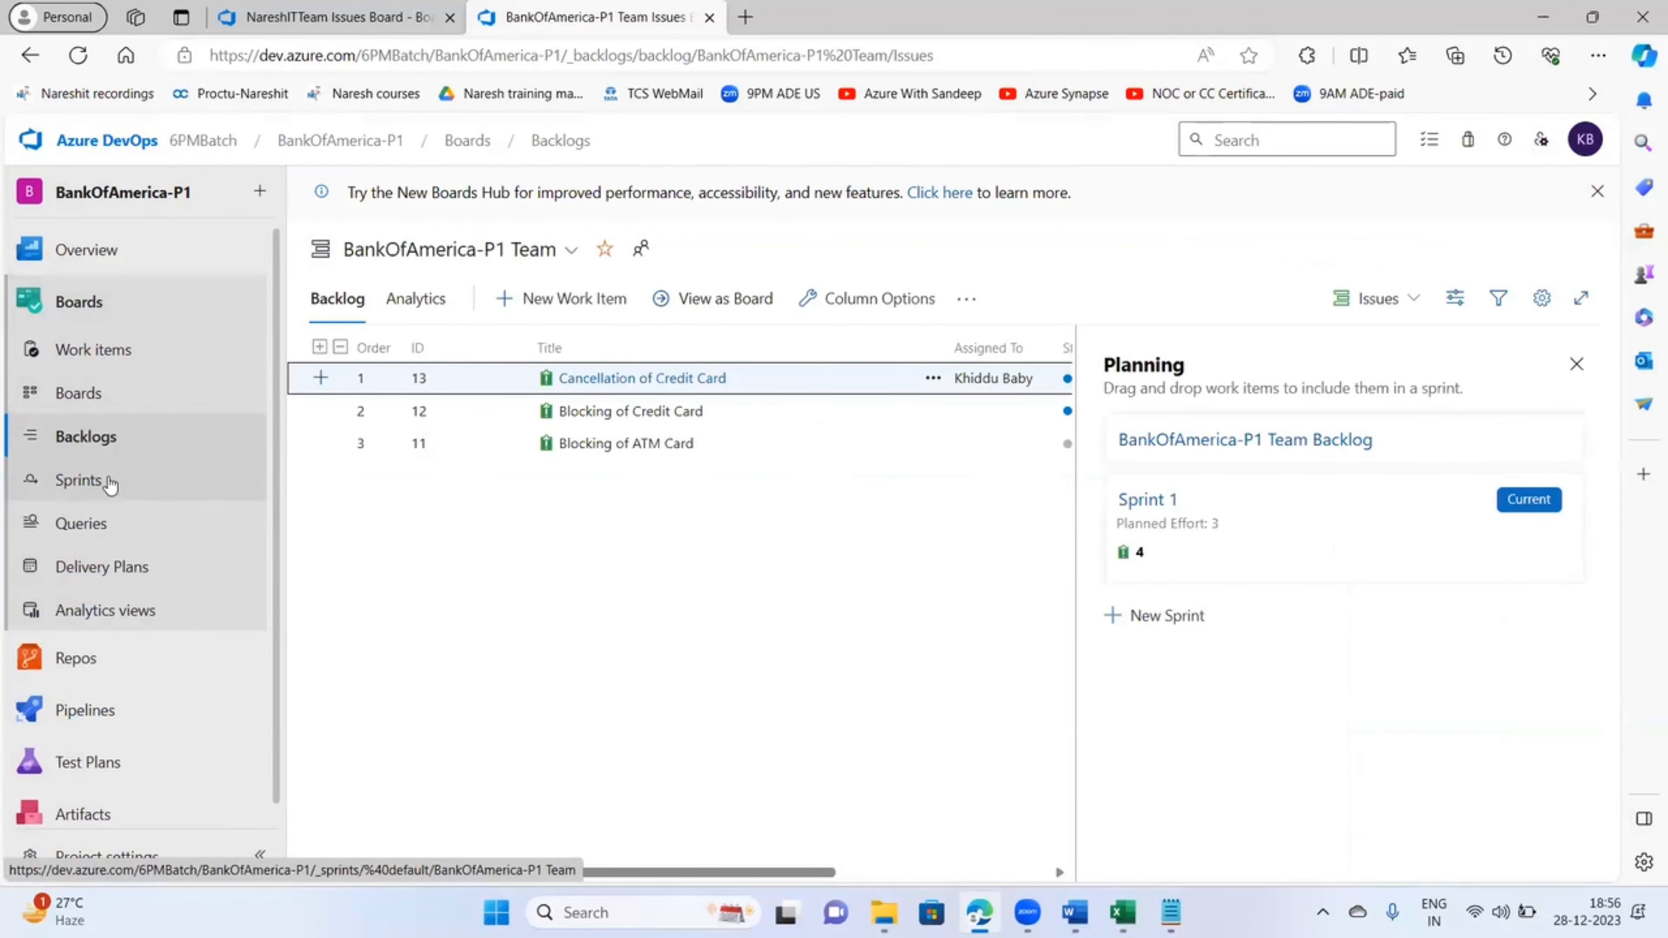
{"action": "left_click", "coordinate": [90, 479]}
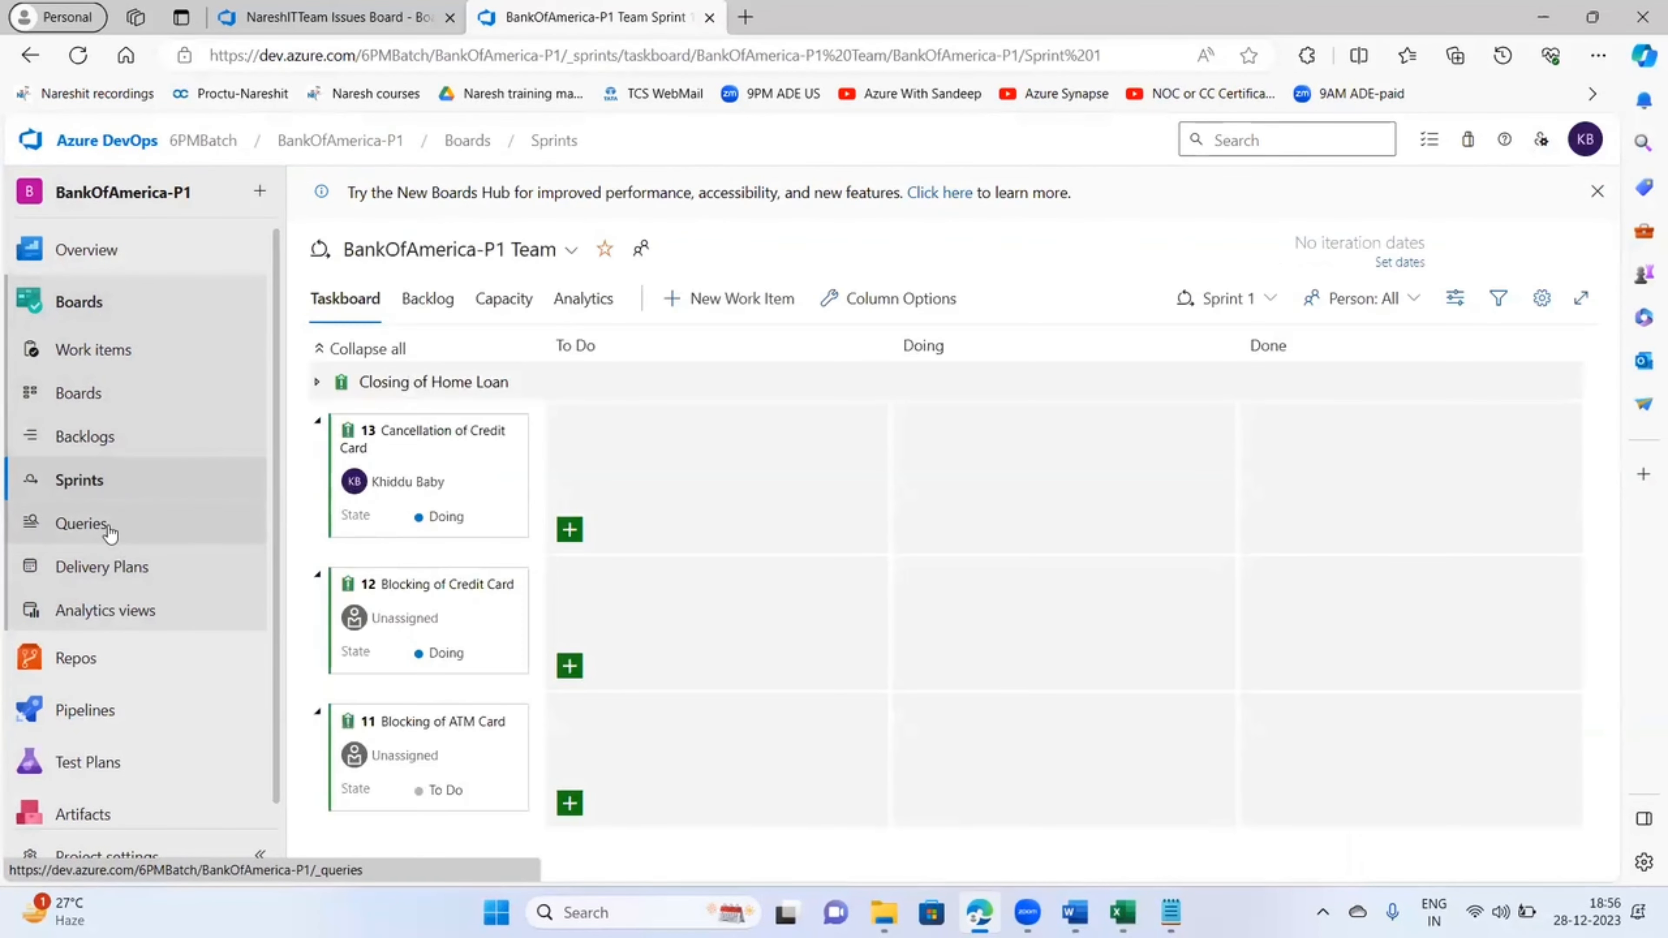
{"action": "left_click", "coordinate": [108, 530]}
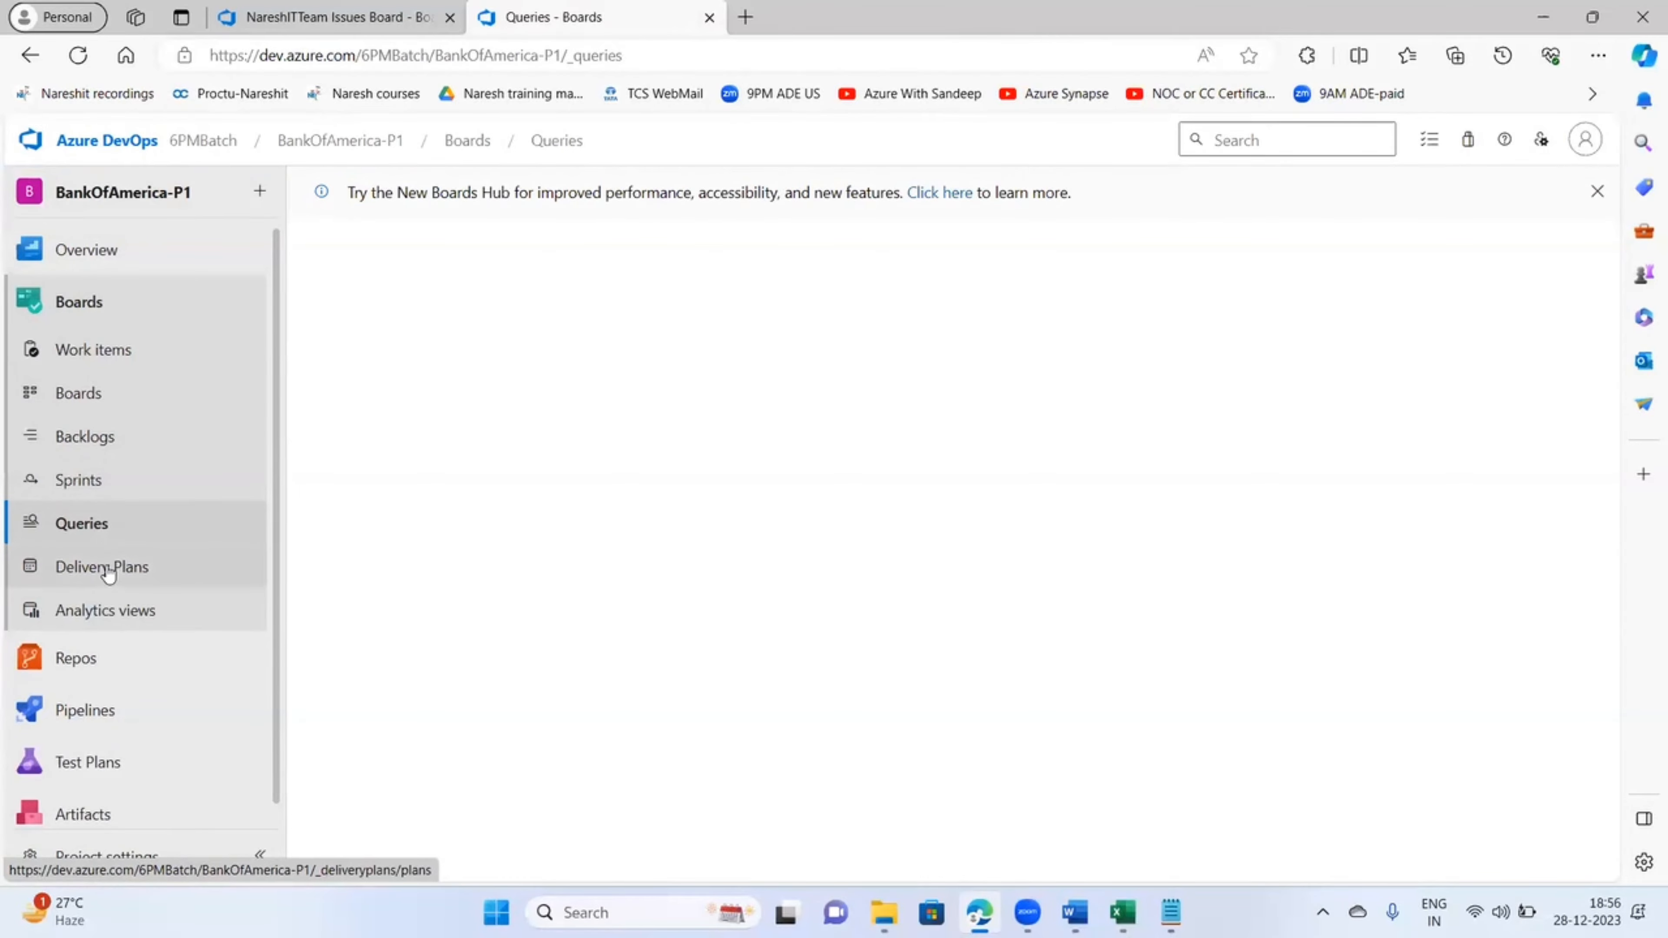
{"action": "left_click", "coordinate": [107, 614]}
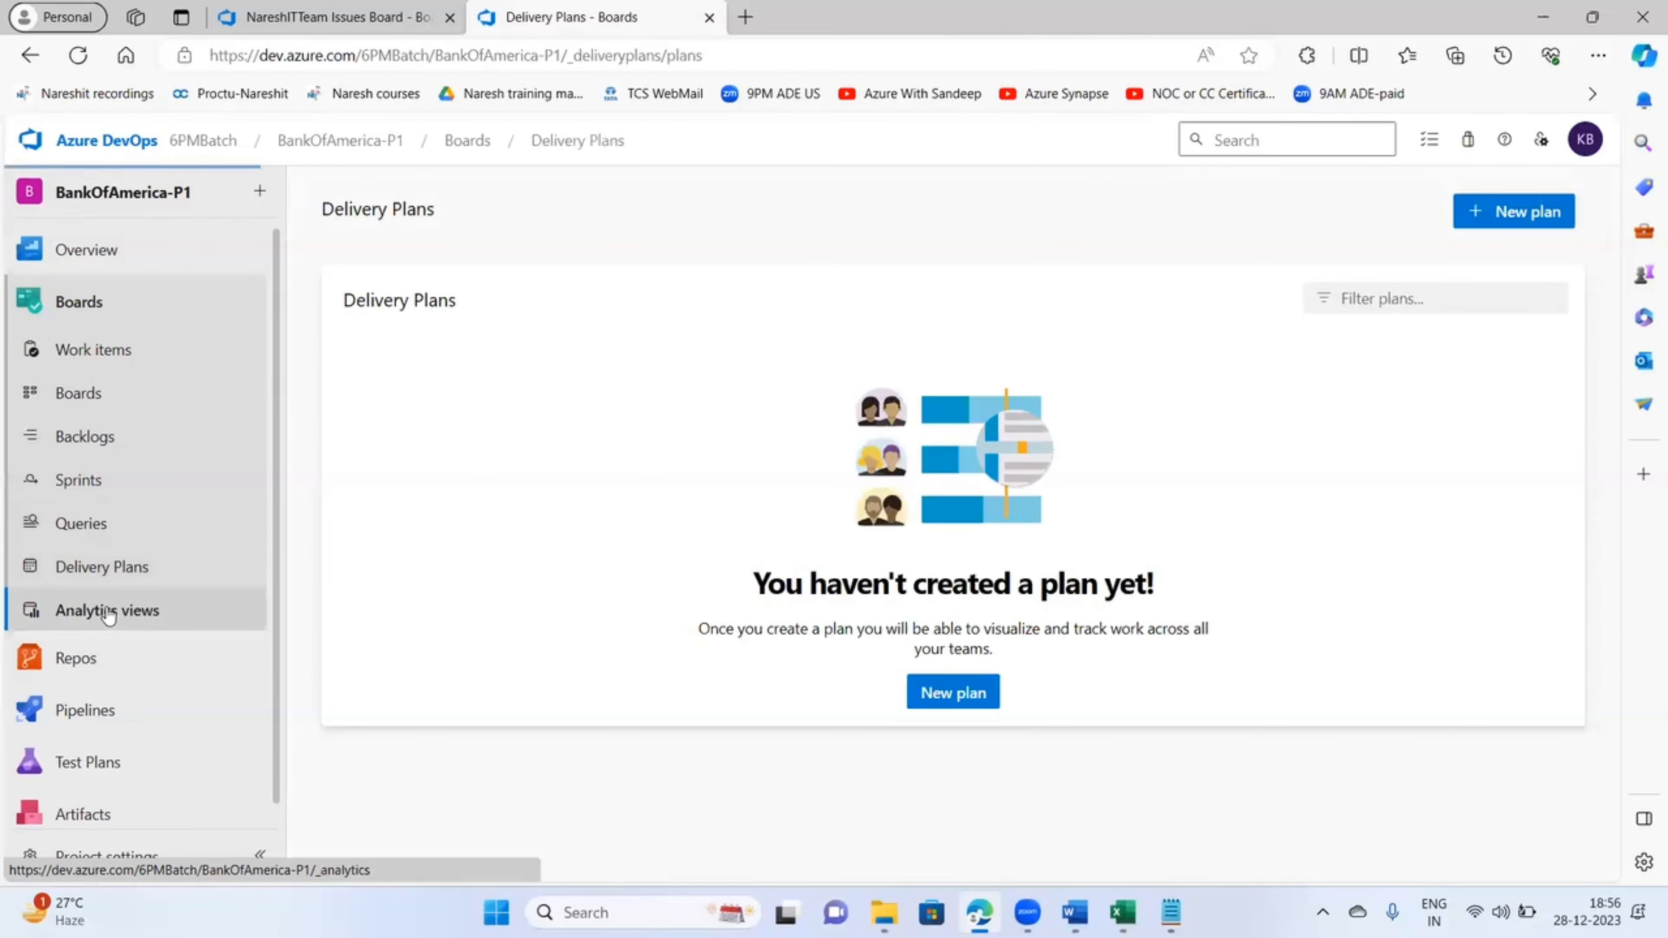
{"action": "left_click", "coordinate": [63, 397]}
{"action": "left_click", "coordinate": [84, 360]}
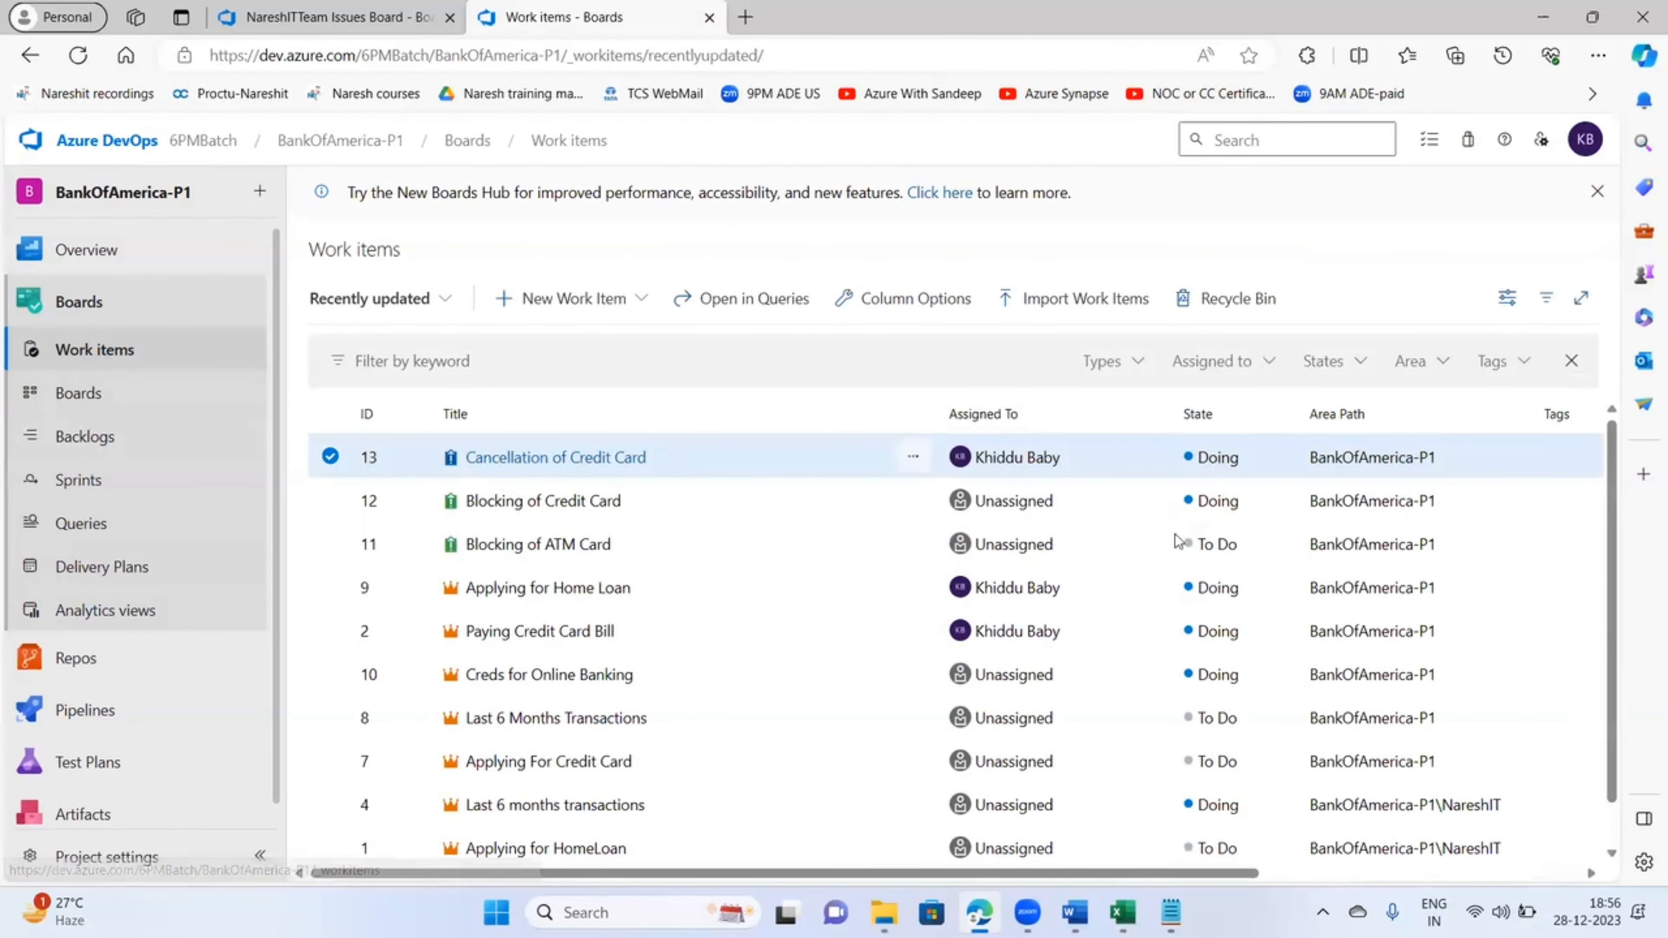
{"action": "scroll", "coordinate": [748, 607], "scroll_direction": "down", "scroll_amount": 1}
{"action": "scroll", "coordinate": [748, 608], "scroll_direction": "up", "scroll_amount": 1}
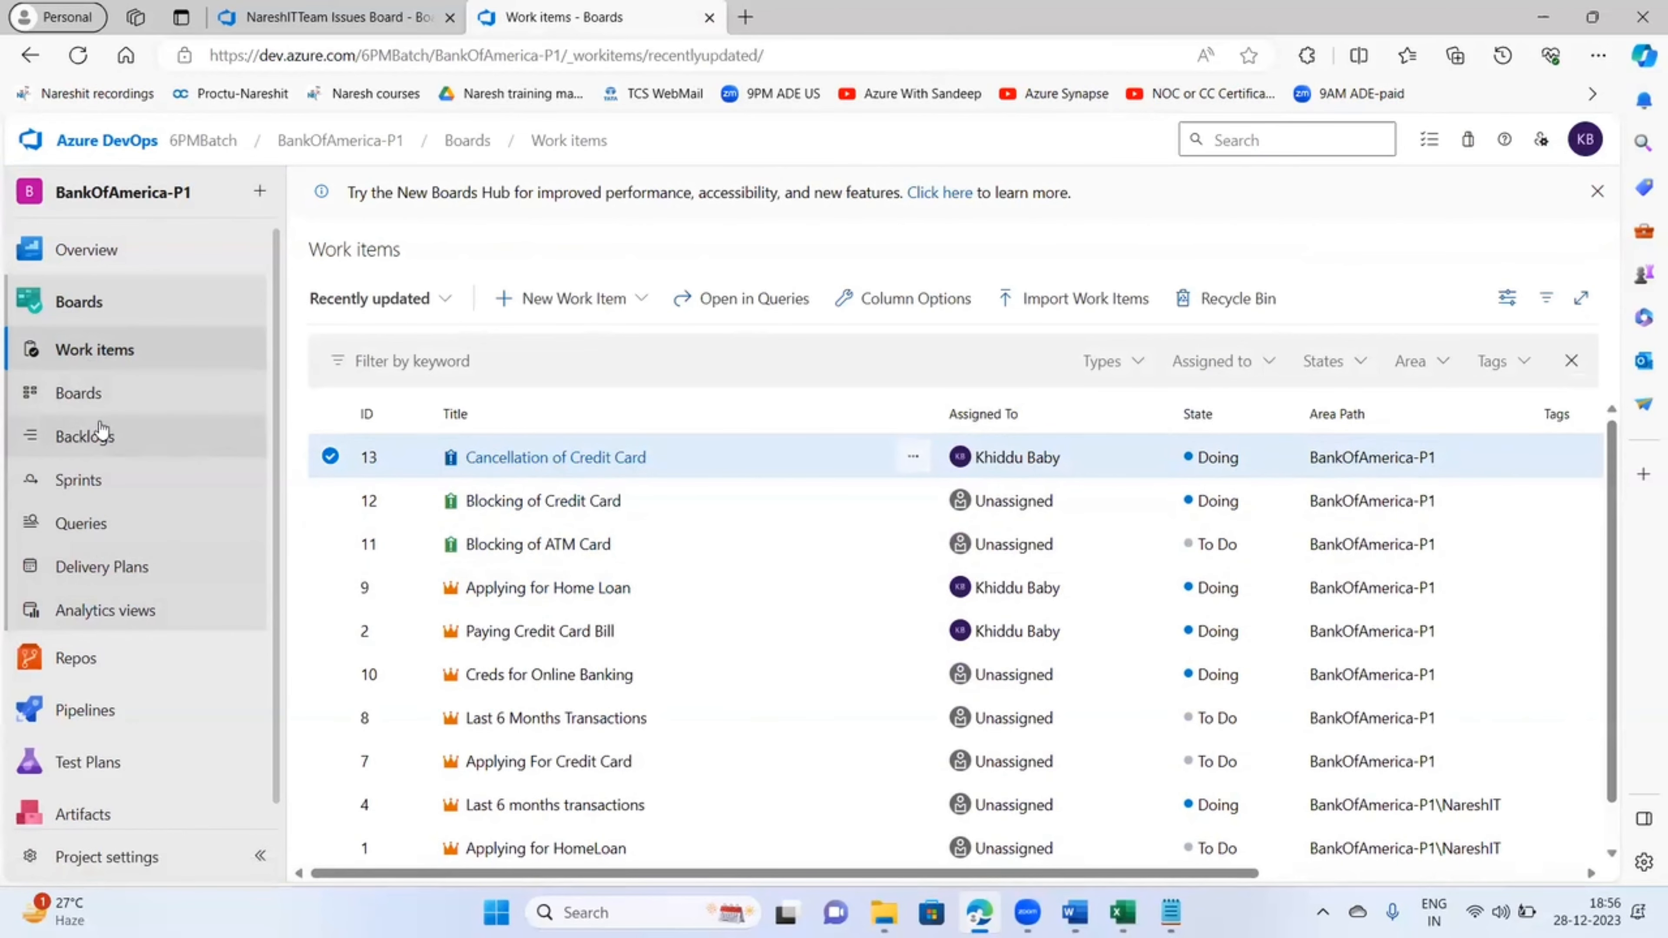
{"action": "left_click", "coordinate": [82, 393]}
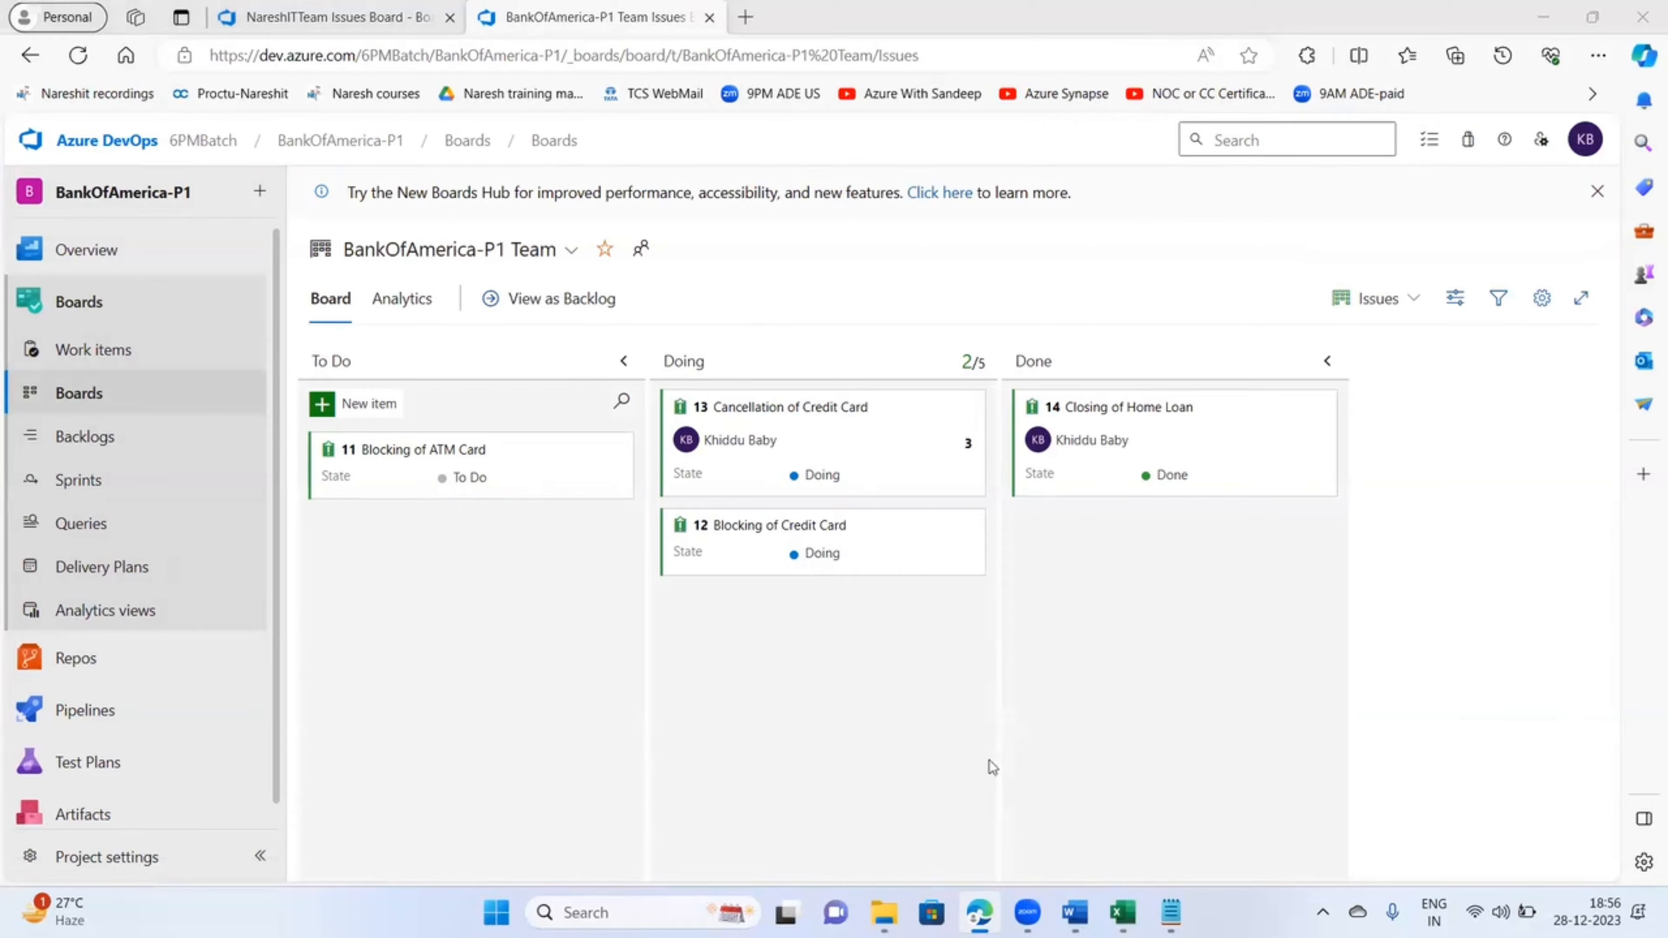
- Switch to the Notepad notes and append ">>" to the Epic and Issue lines of the work item hierarchy, then minimize them
{"action": "left_click", "coordinate": [1170, 913]}
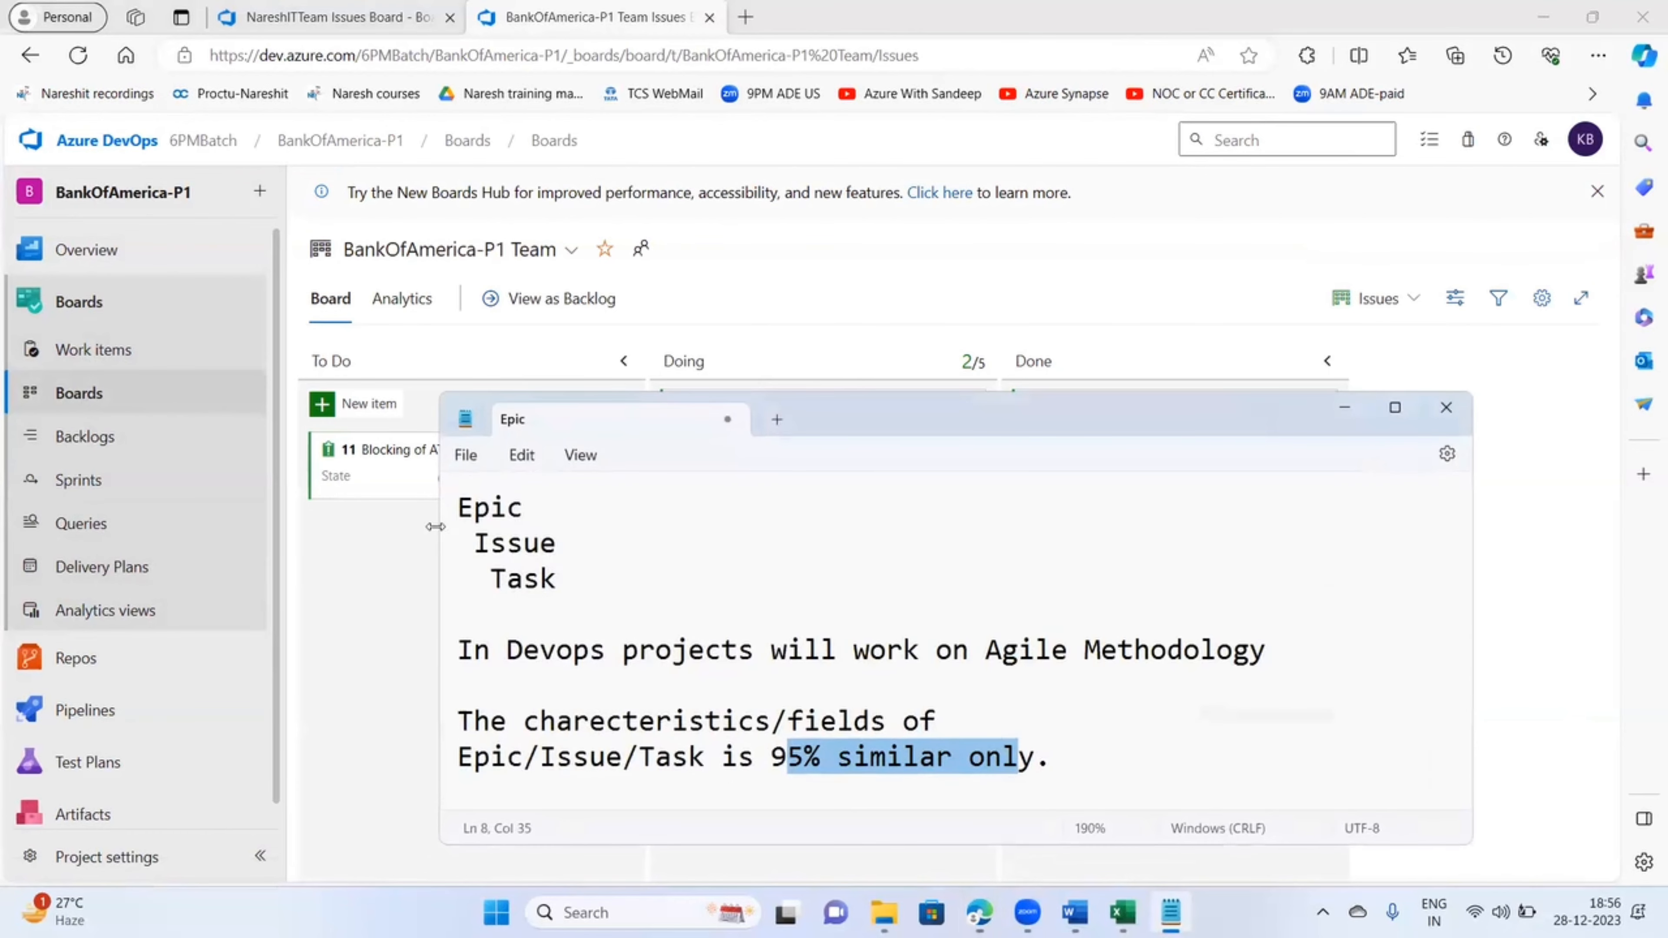
{"action": "left_click_drag", "start_coordinate": [521, 508], "coordinate": [443, 514]}
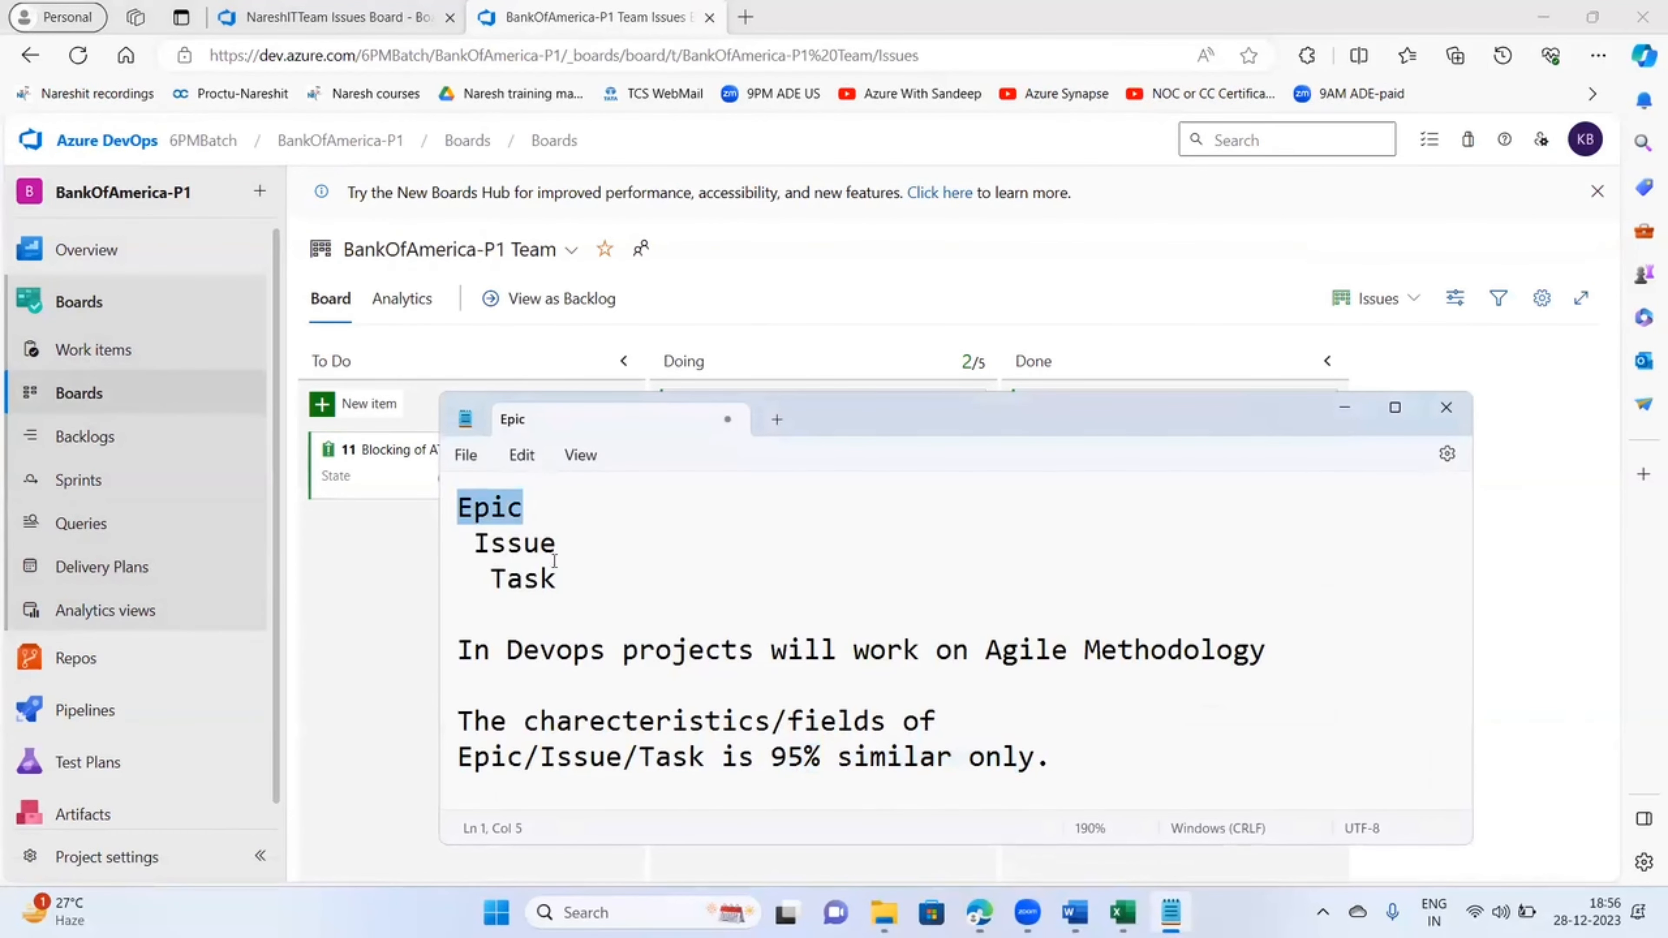
{"action": "left_click_drag", "start_coordinate": [559, 548], "coordinate": [425, 550]}
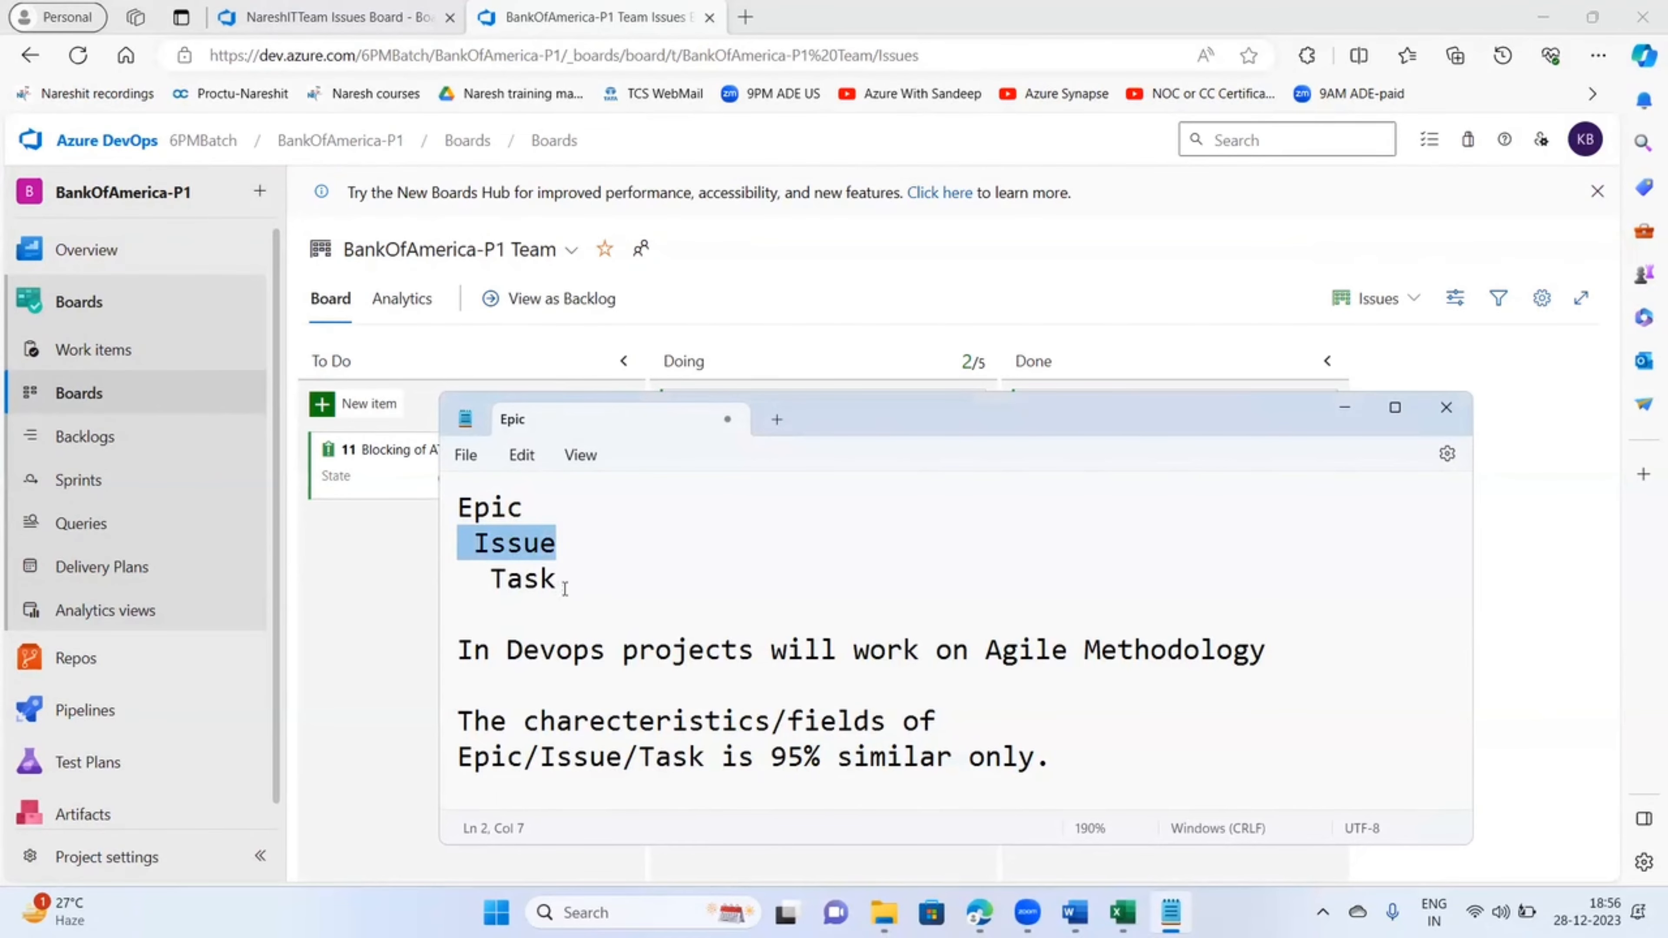
{"action": "left_click_drag", "start_coordinate": [557, 581], "coordinate": [477, 583]}
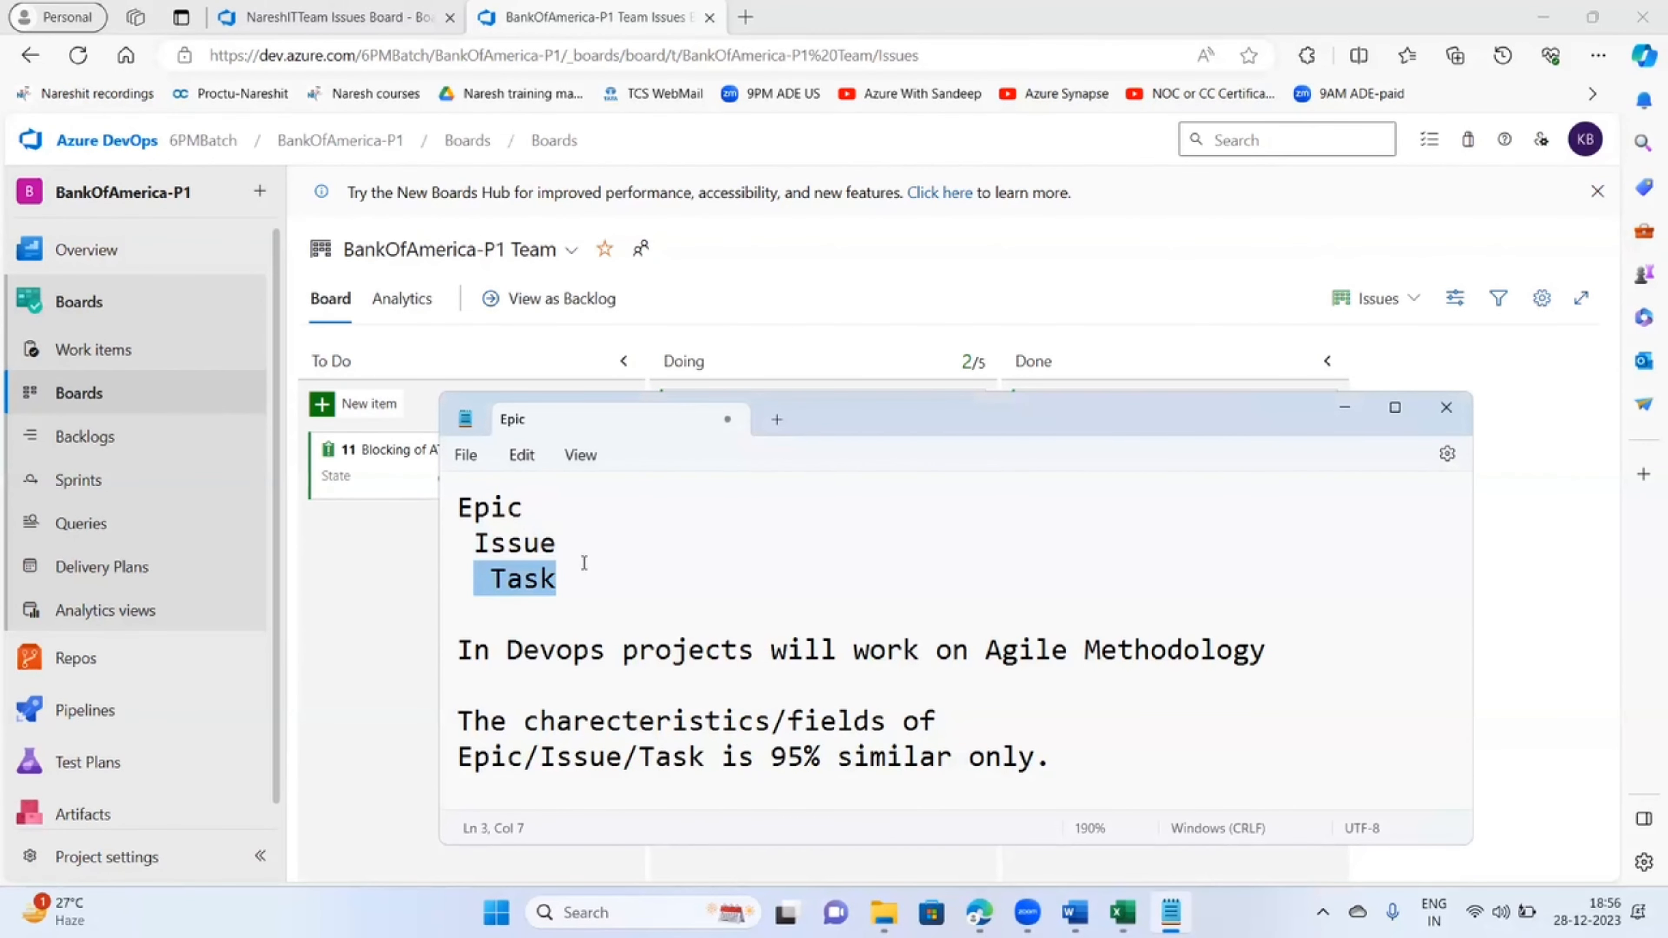
{"action": "key", "text": "Up"}
{"action": "key", "text": "Up"}
{"action": "type", "text": ">>"}
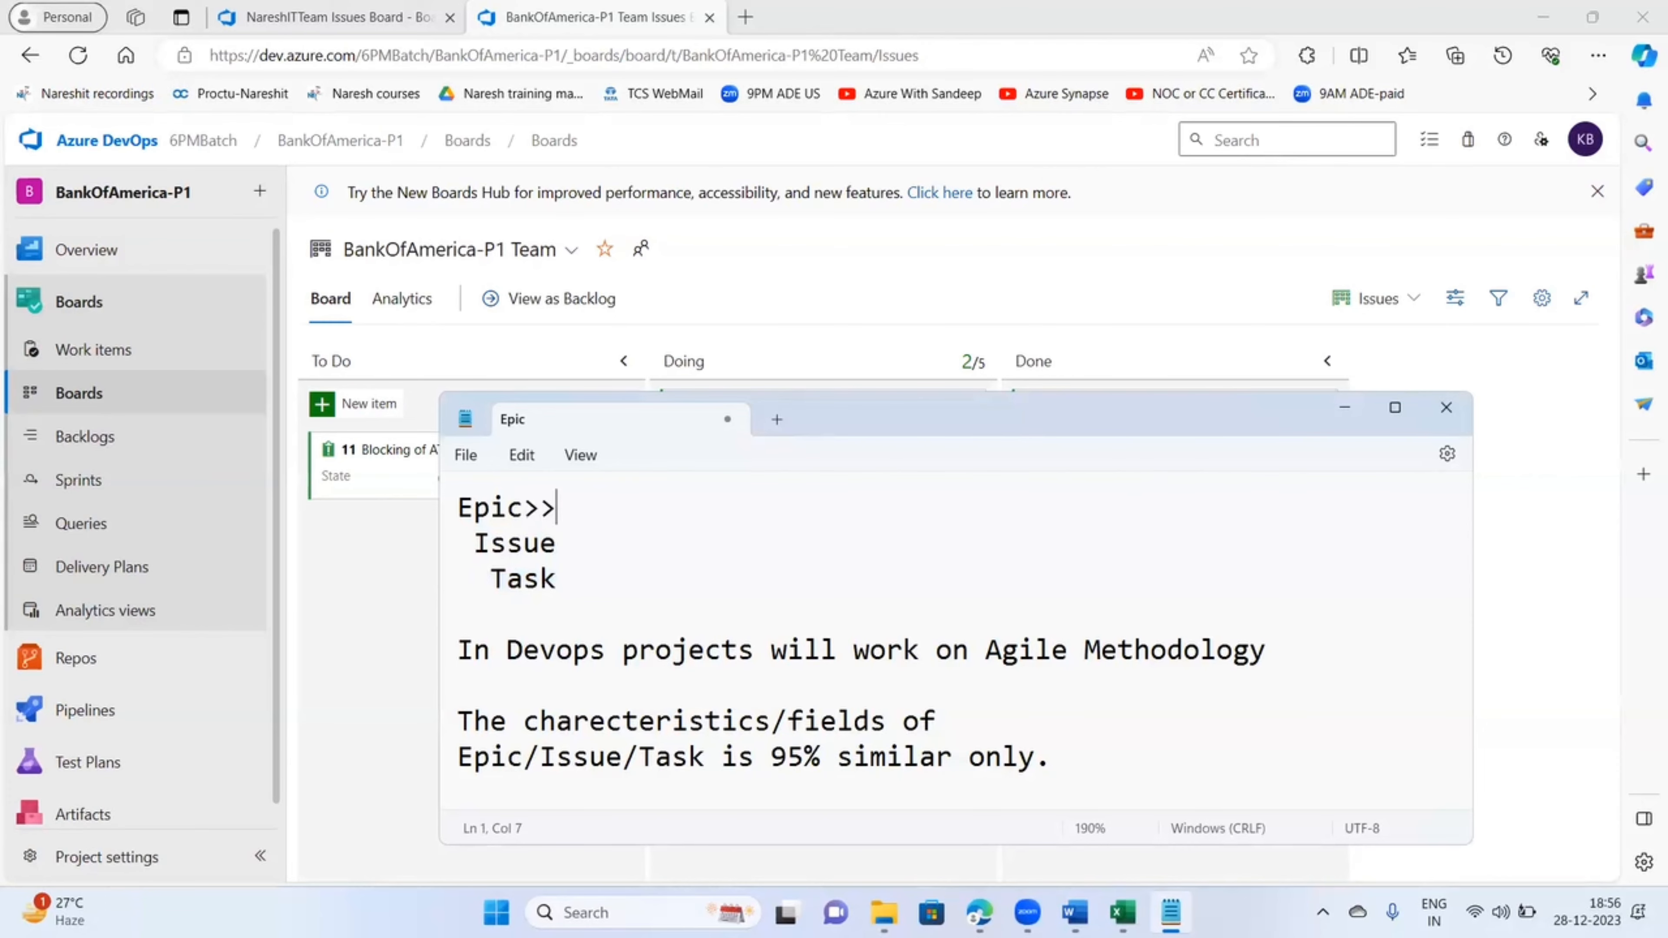
{"action": "left_click", "coordinate": [587, 545]}
{"action": "type", "text": ">>"}
{"action": "left_click_drag", "start_coordinate": [557, 581], "coordinate": [487, 583]}
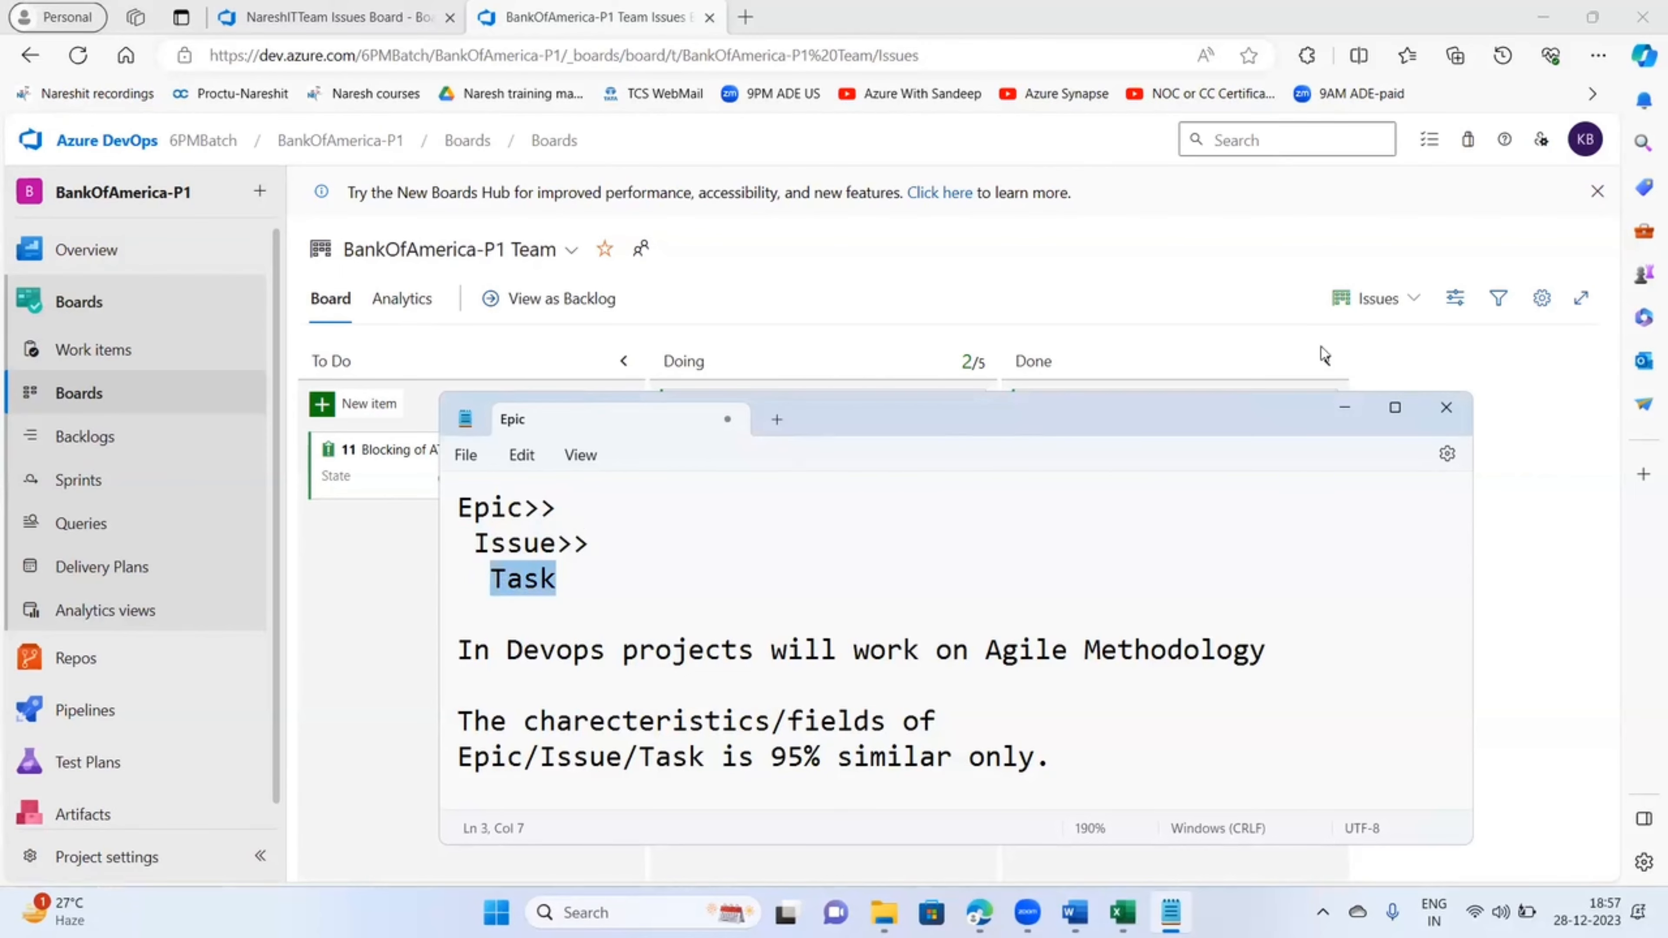
{"action": "left_click", "coordinate": [1346, 410]}
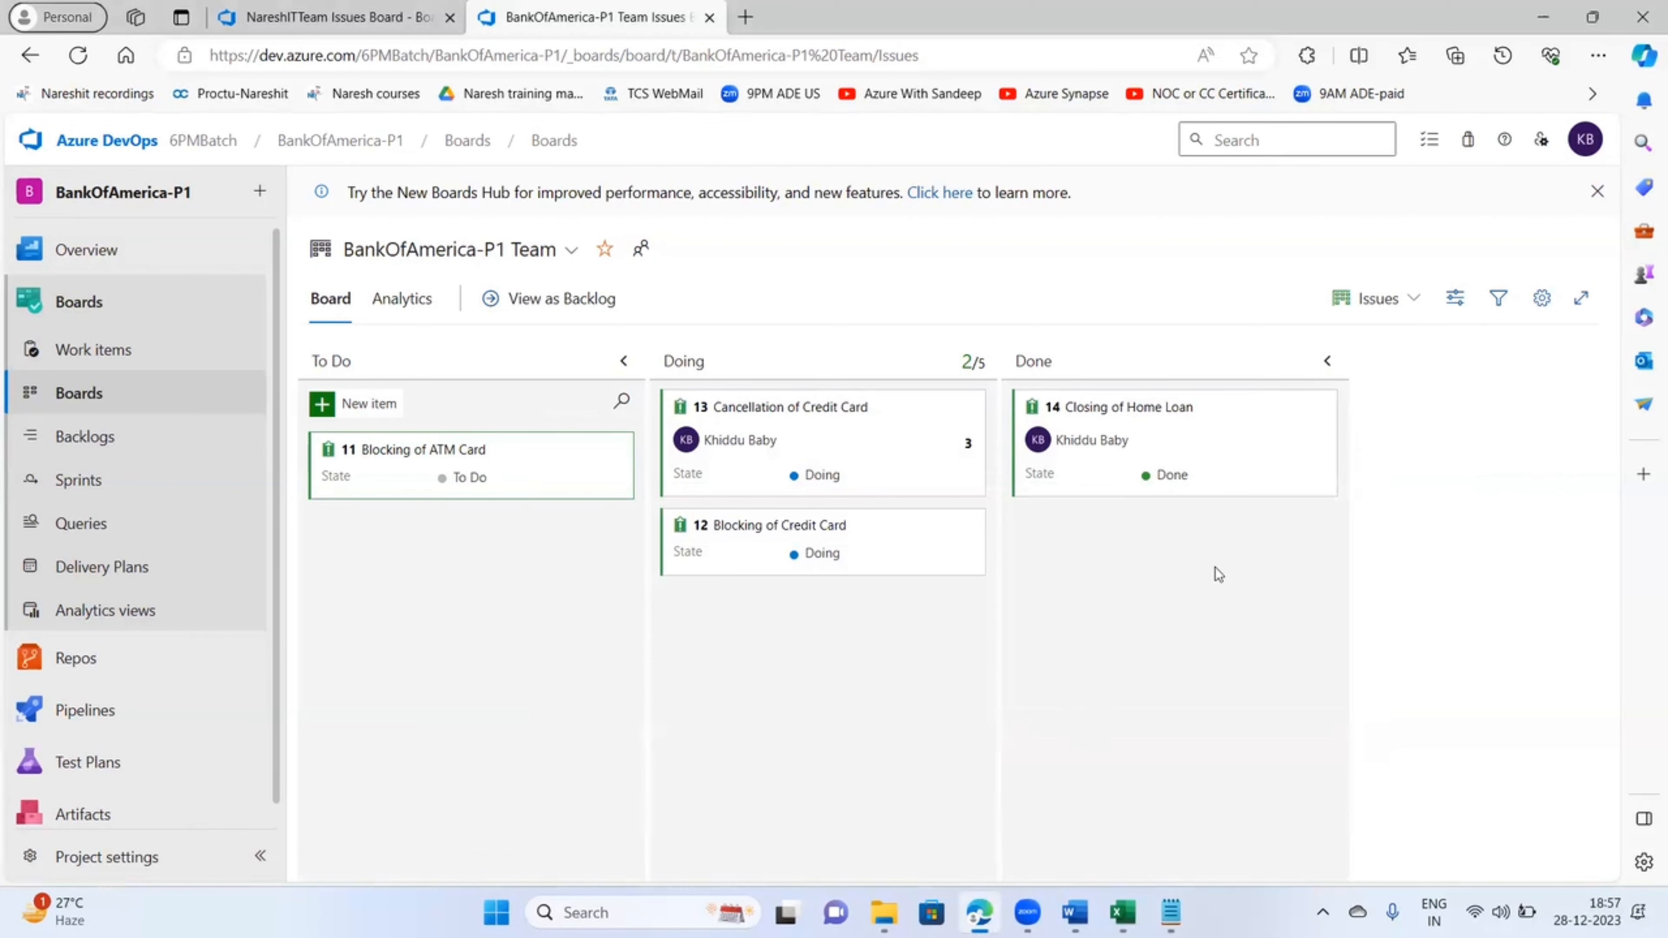
- Check which work item levels the board can show, and compare them with the Task line in the Notepad hierarchy notes
{"action": "left_click", "coordinate": [1406, 301]}
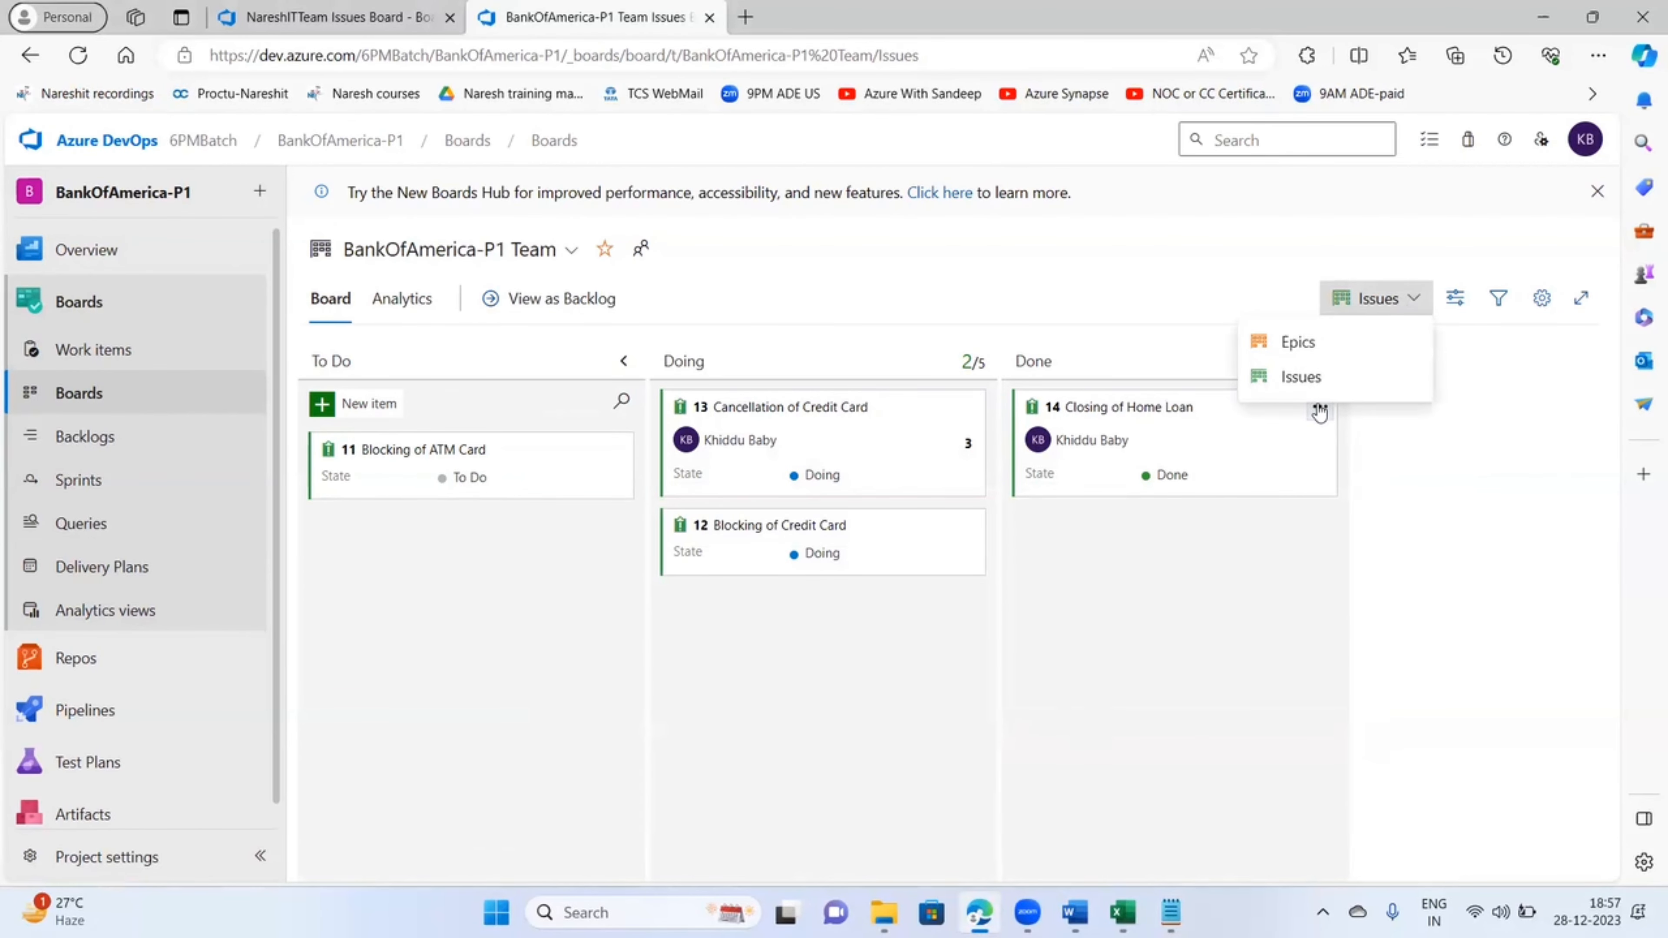
{"action": "left_click", "coordinate": [1424, 616]}
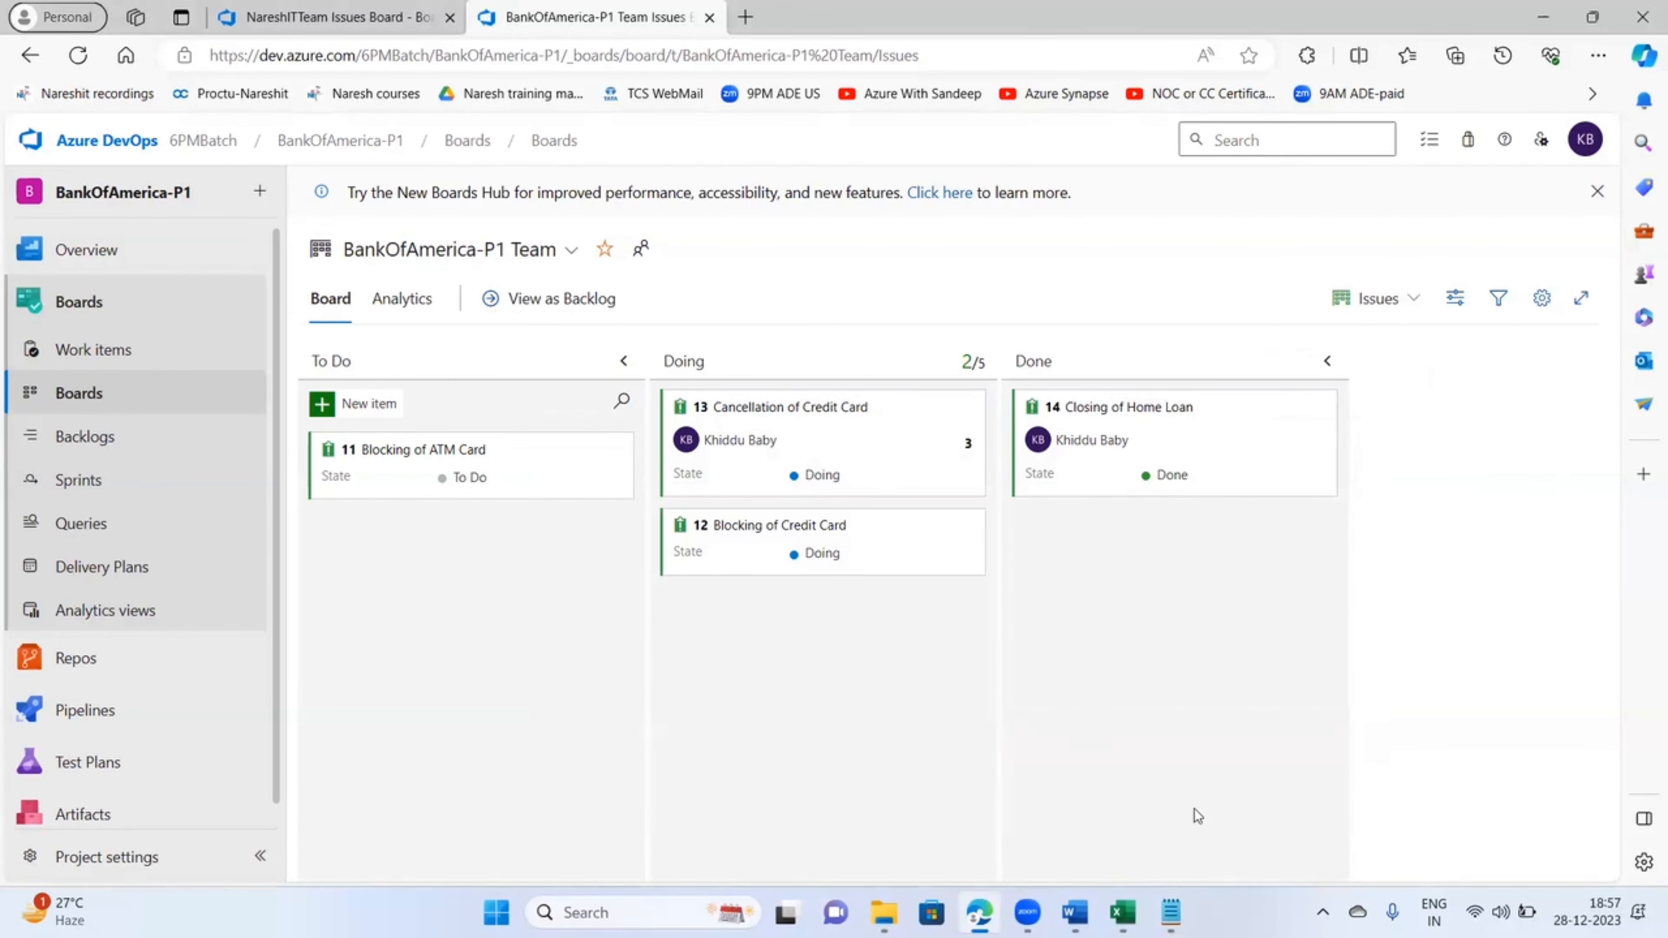
{"action": "left_click", "coordinate": [1185, 906]}
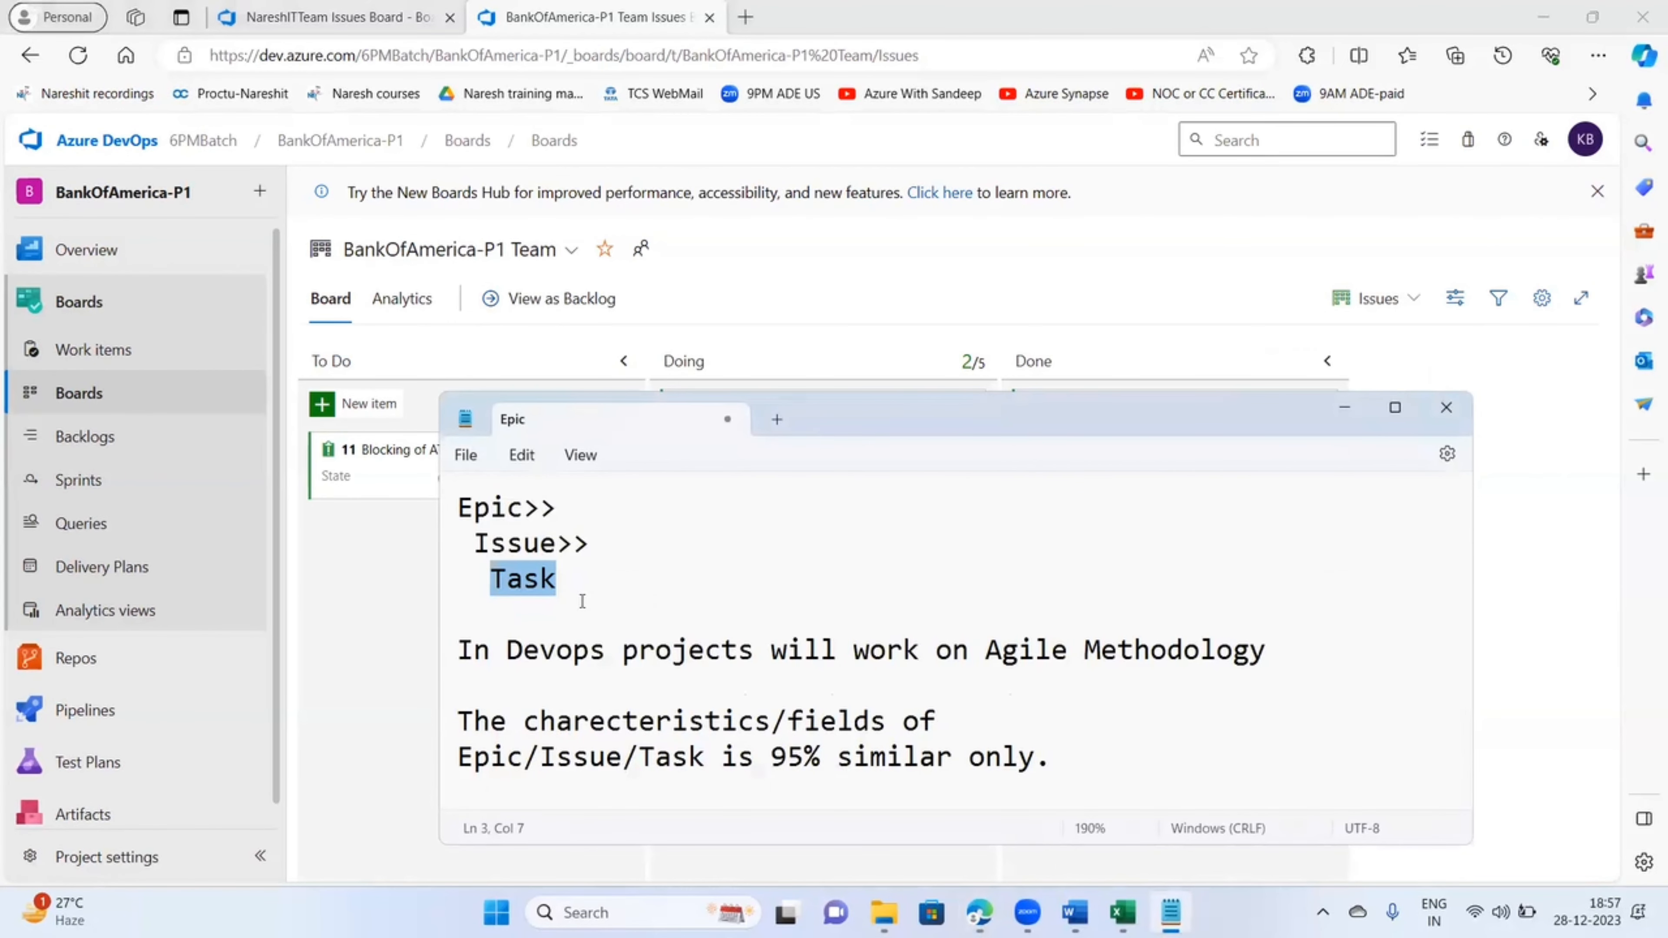
{"action": "left_click", "coordinate": [577, 601]}
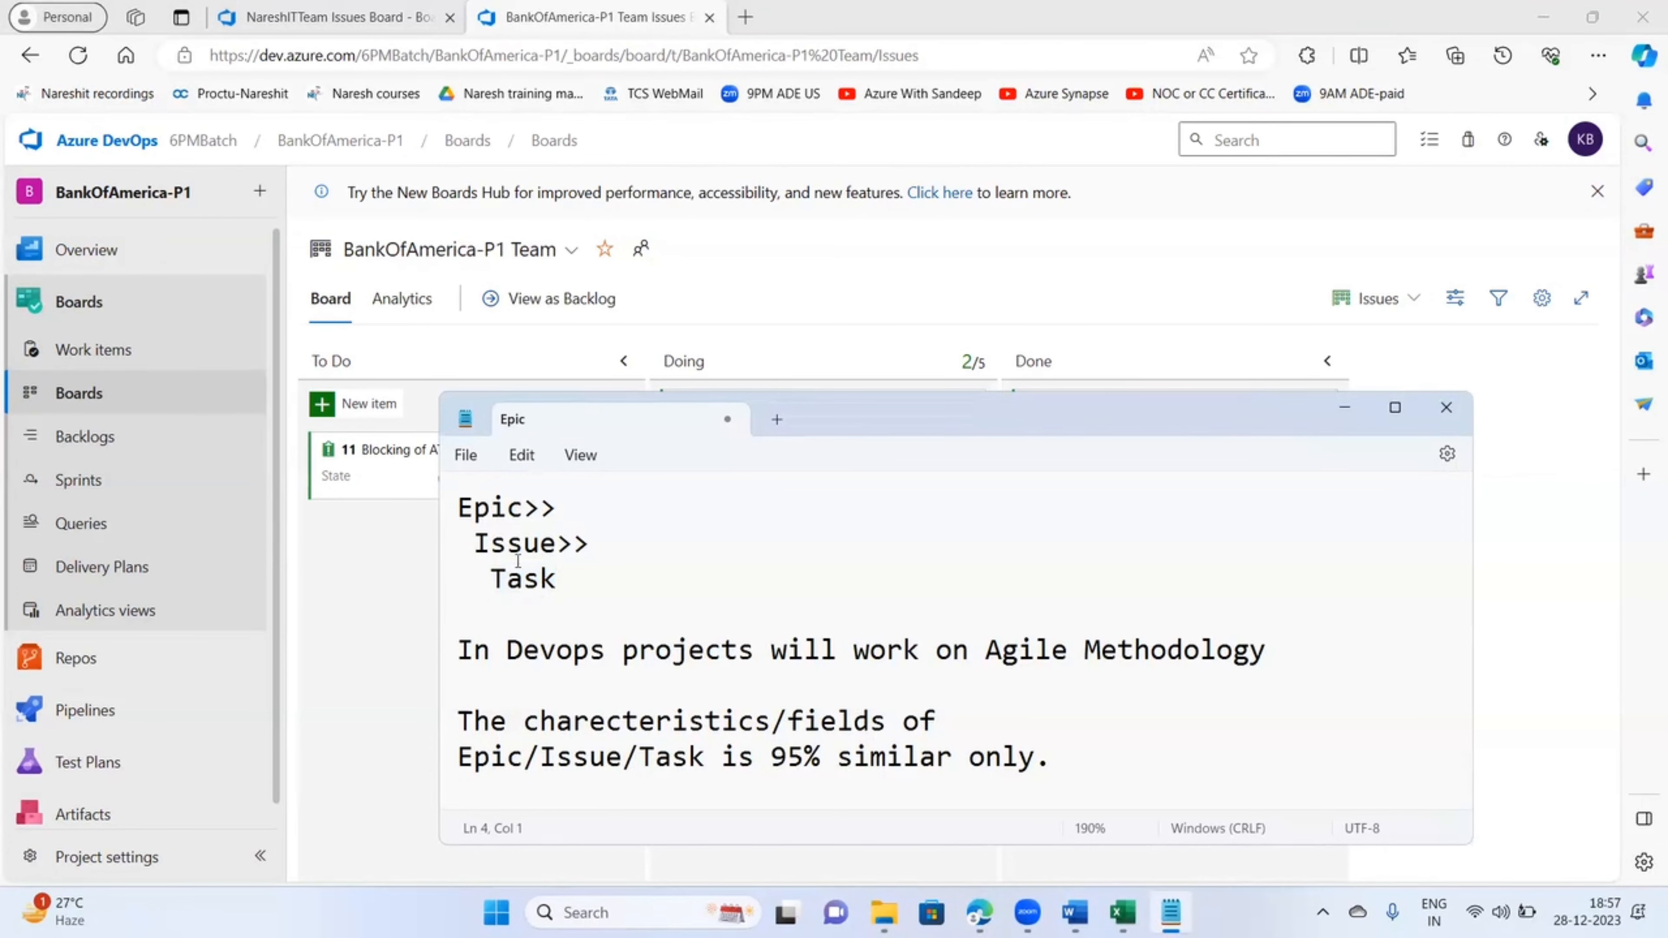
{"action": "left_click", "coordinate": [489, 578]}
{"action": "left_click", "coordinate": [1343, 407]}
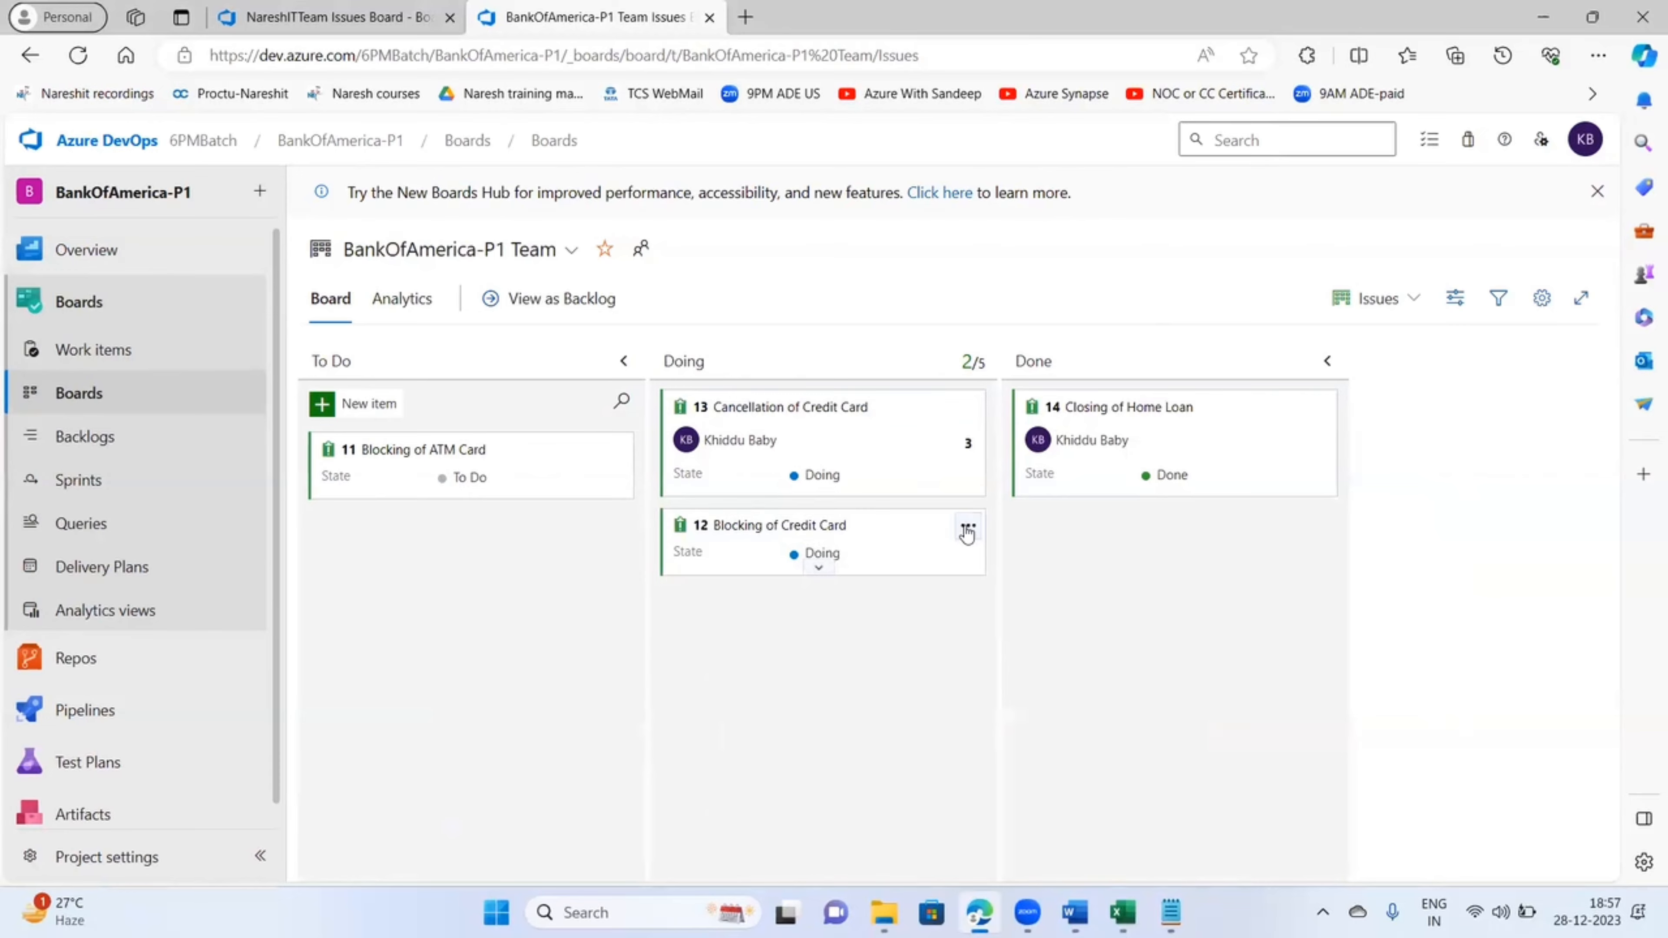
{"action": "left_click", "coordinate": [968, 528]}
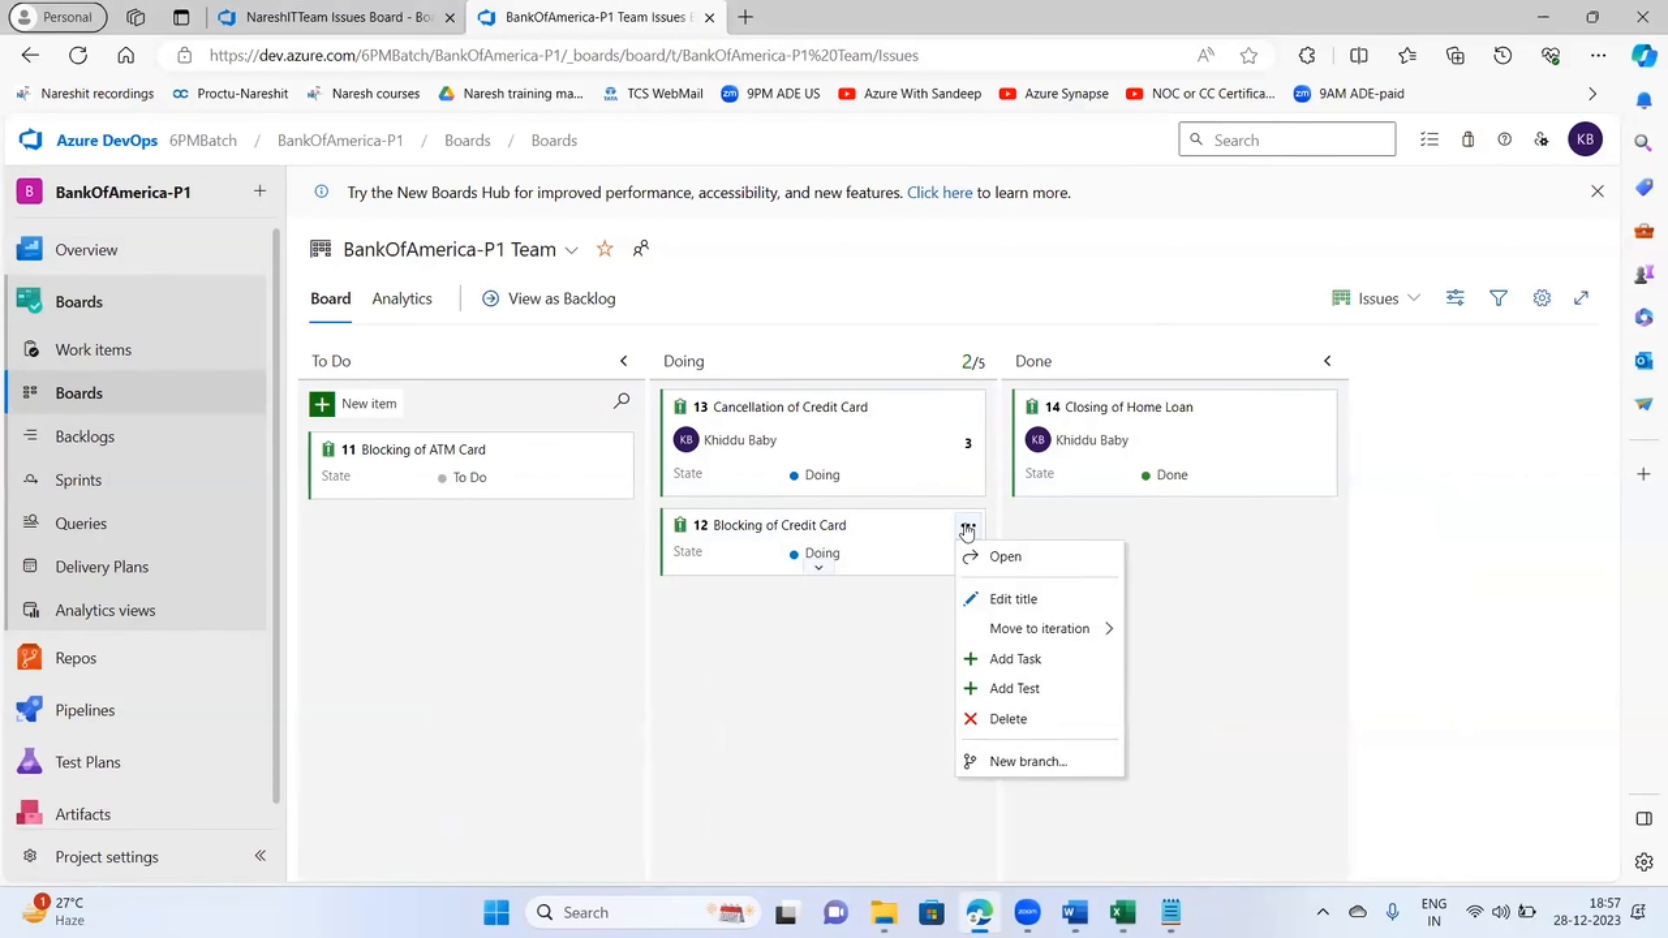
{"action": "left_click", "coordinate": [1023, 659]}
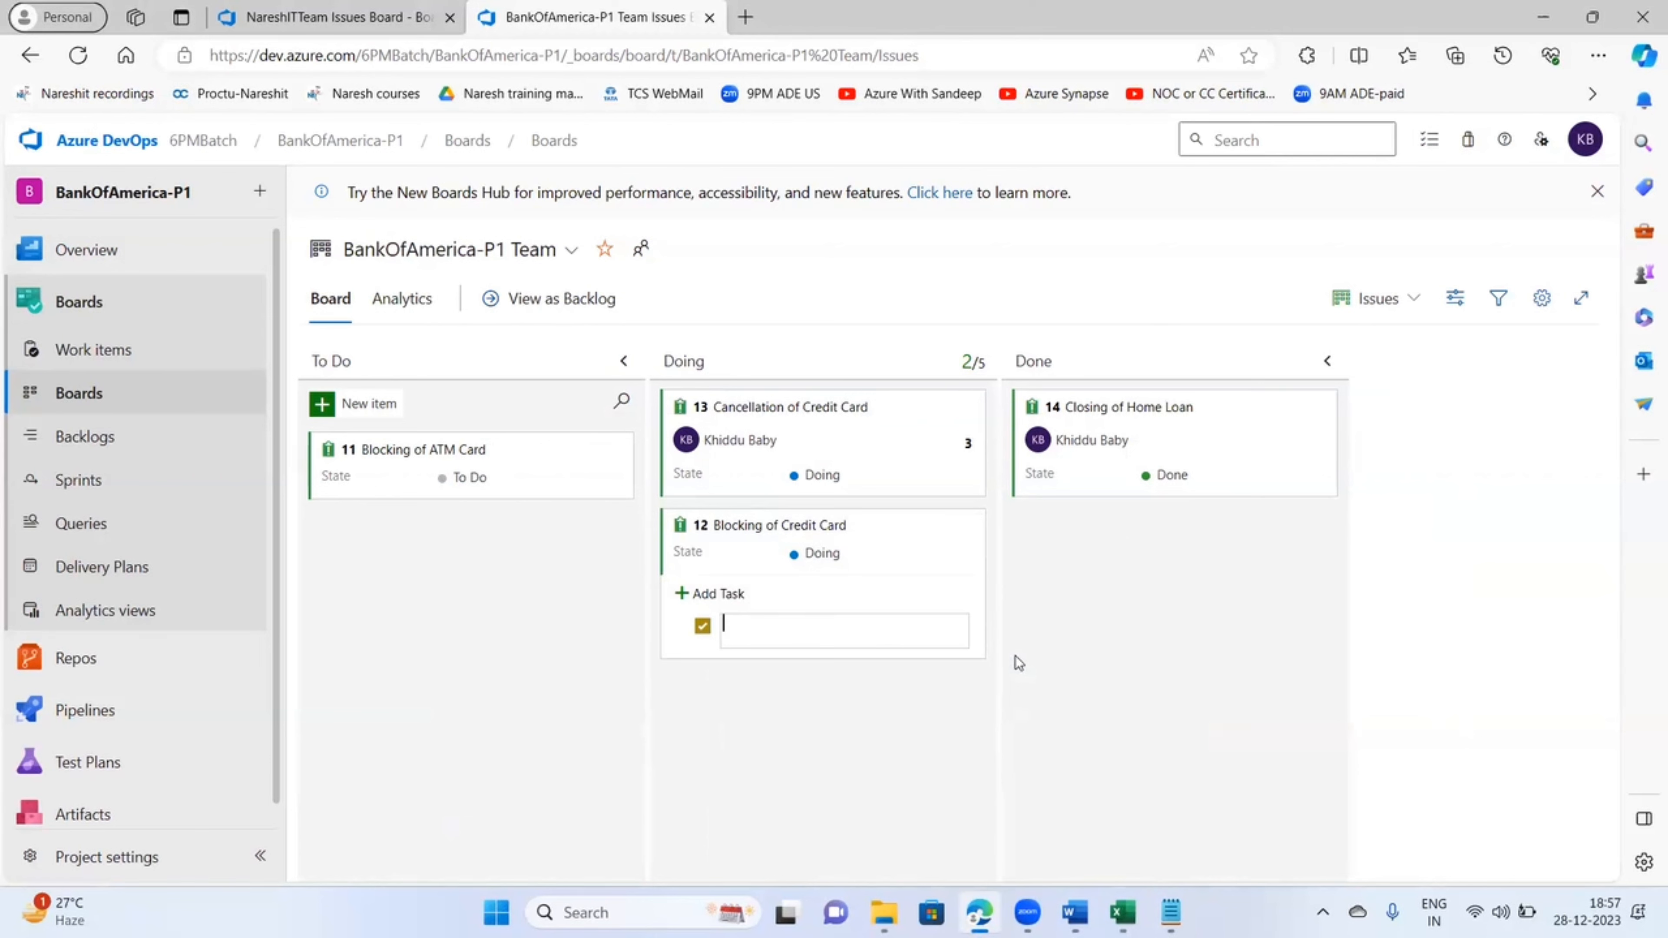
{"action": "left_click", "coordinate": [1081, 604]}
{"action": "left_click", "coordinate": [968, 528]}
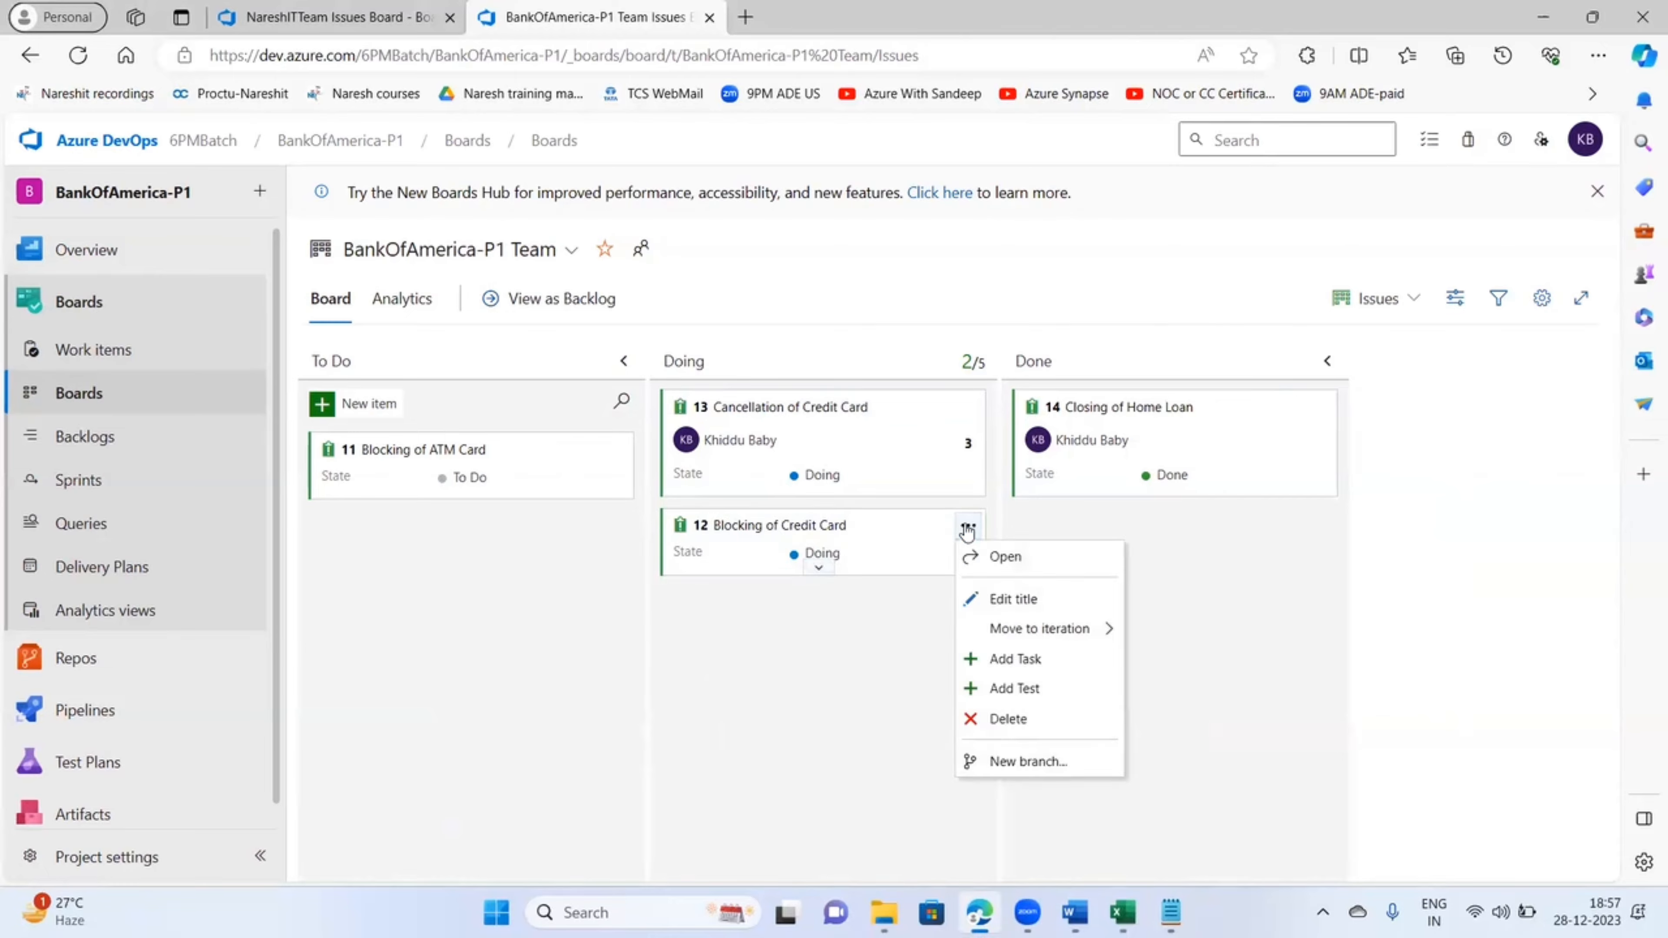
{"action": "left_click", "coordinate": [1233, 594]}
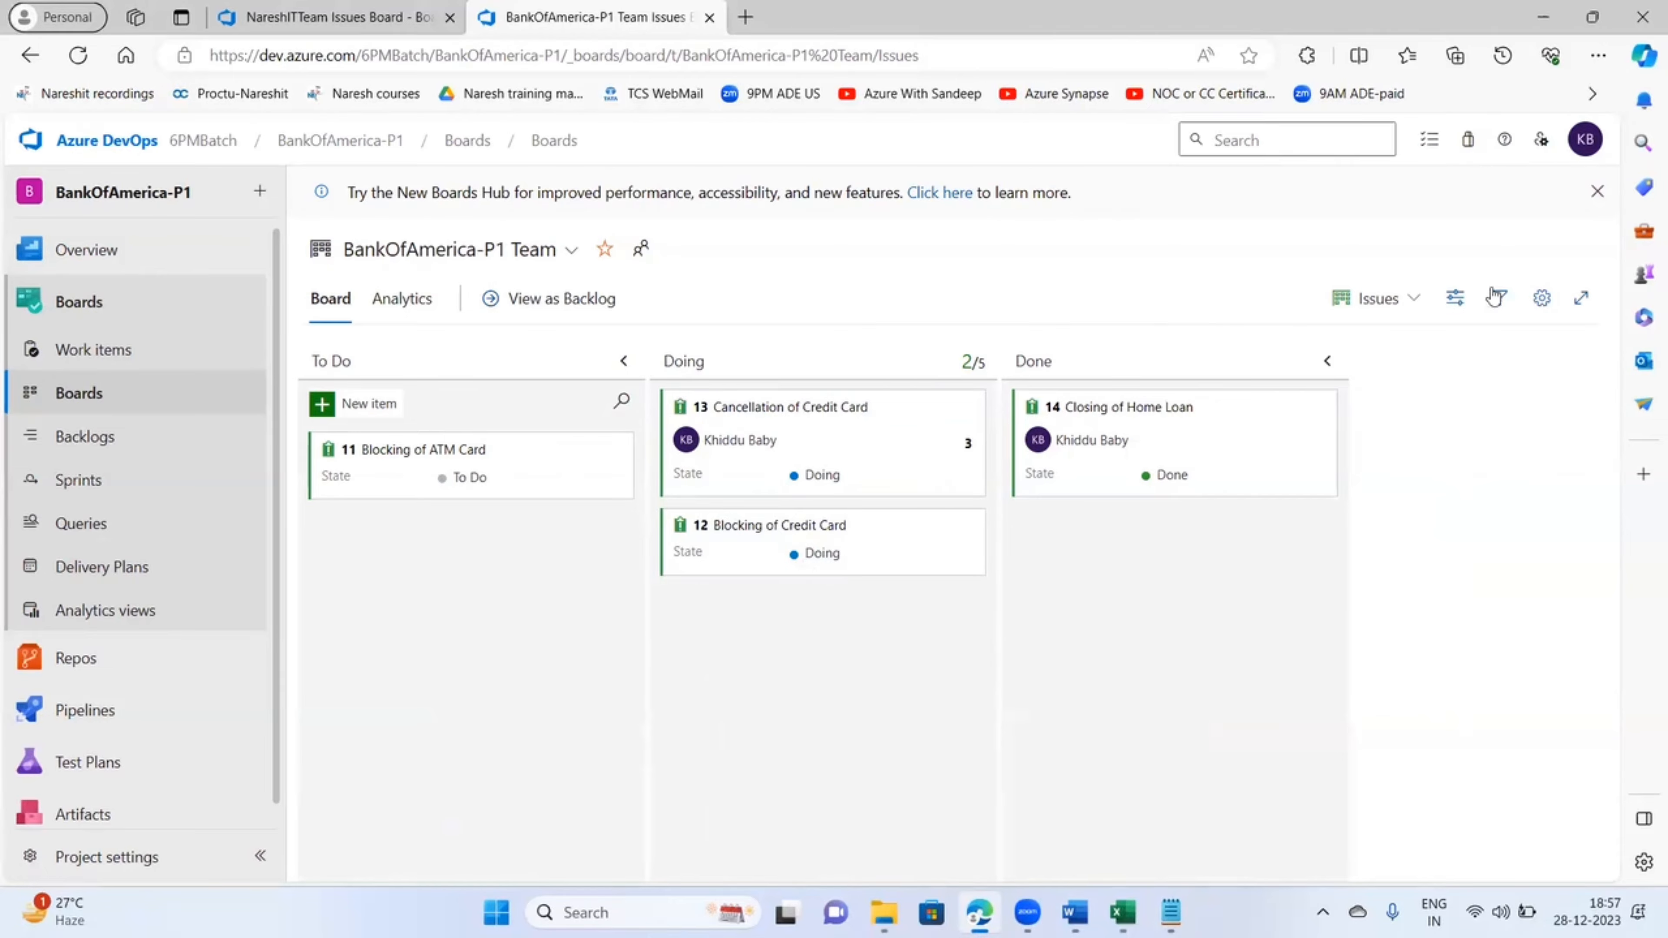
{"action": "left_click", "coordinate": [1428, 305]}
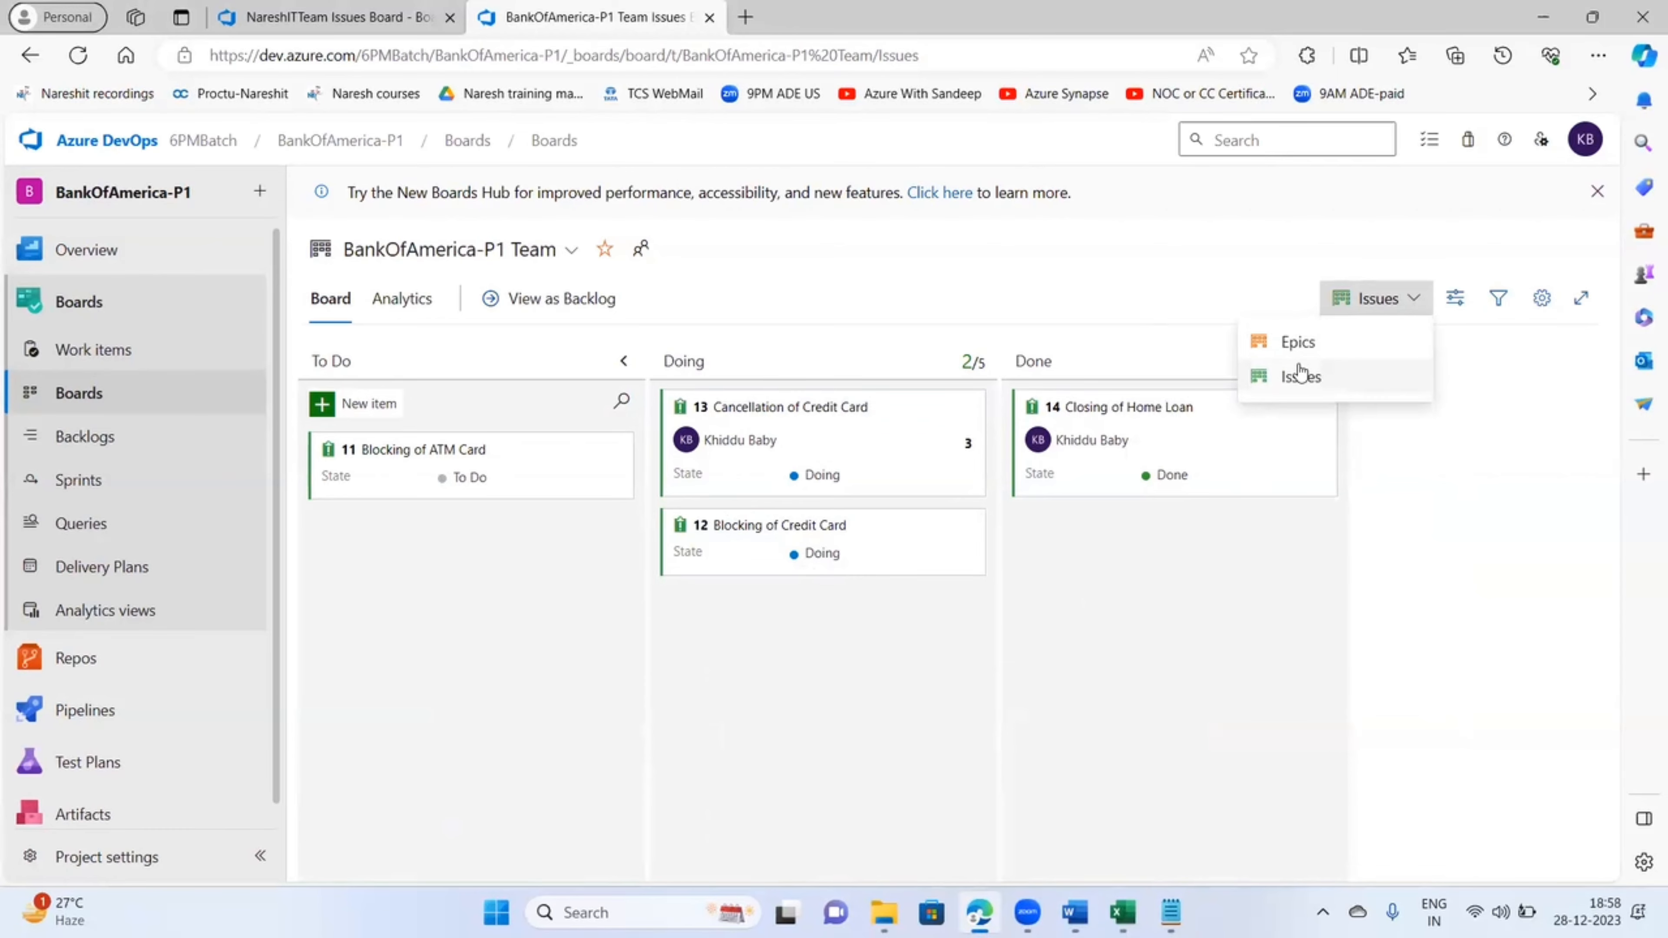
{"action": "left_click", "coordinate": [1213, 639]}
- Add a child task named Master Credit Card to the Blocking of Credit Card issue
{"action": "left_click", "coordinate": [969, 529]}
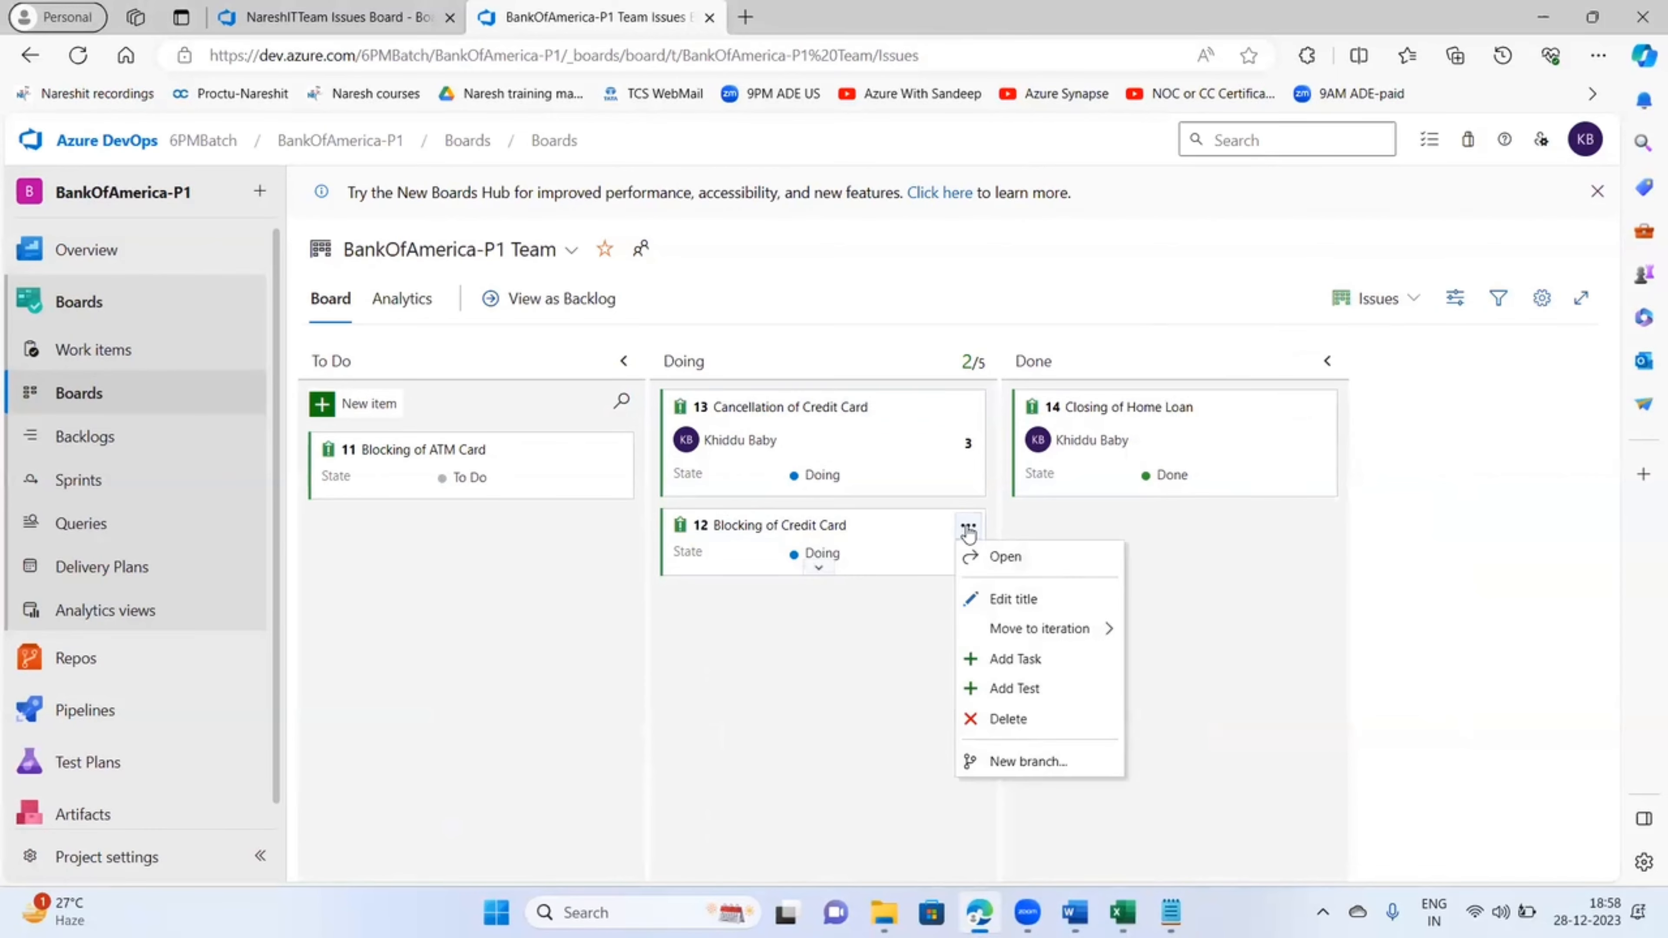
{"action": "left_click", "coordinate": [1023, 658]}
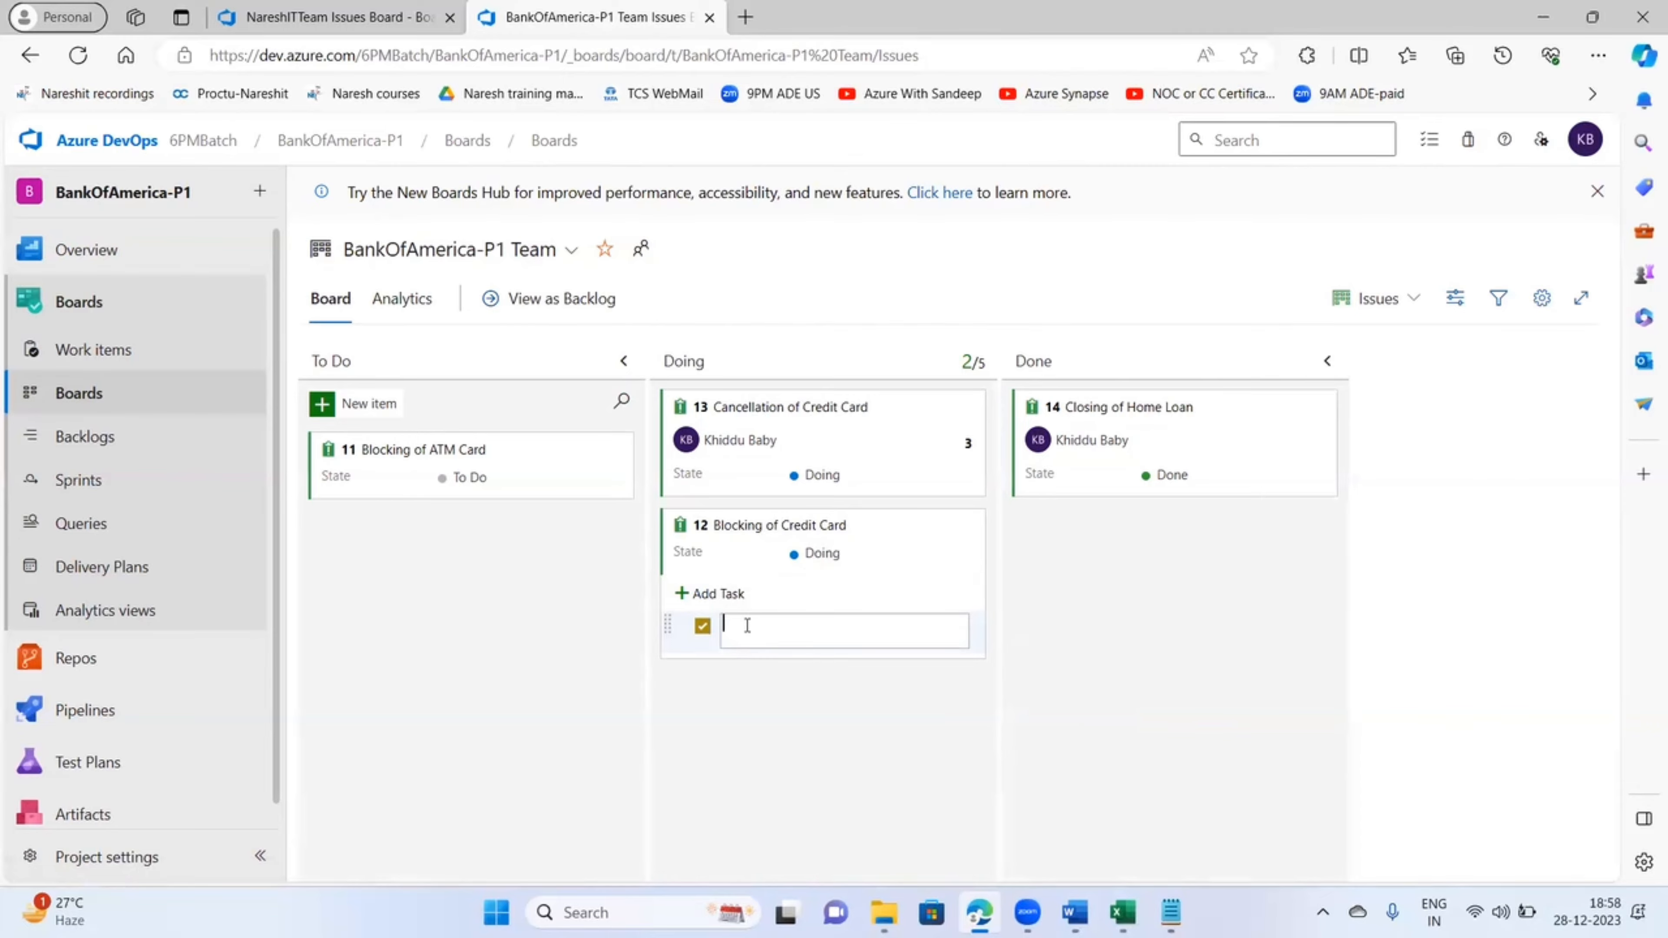
{"action": "type", "text": "Master Credit Card"}
{"action": "left_click", "coordinate": [739, 750]}
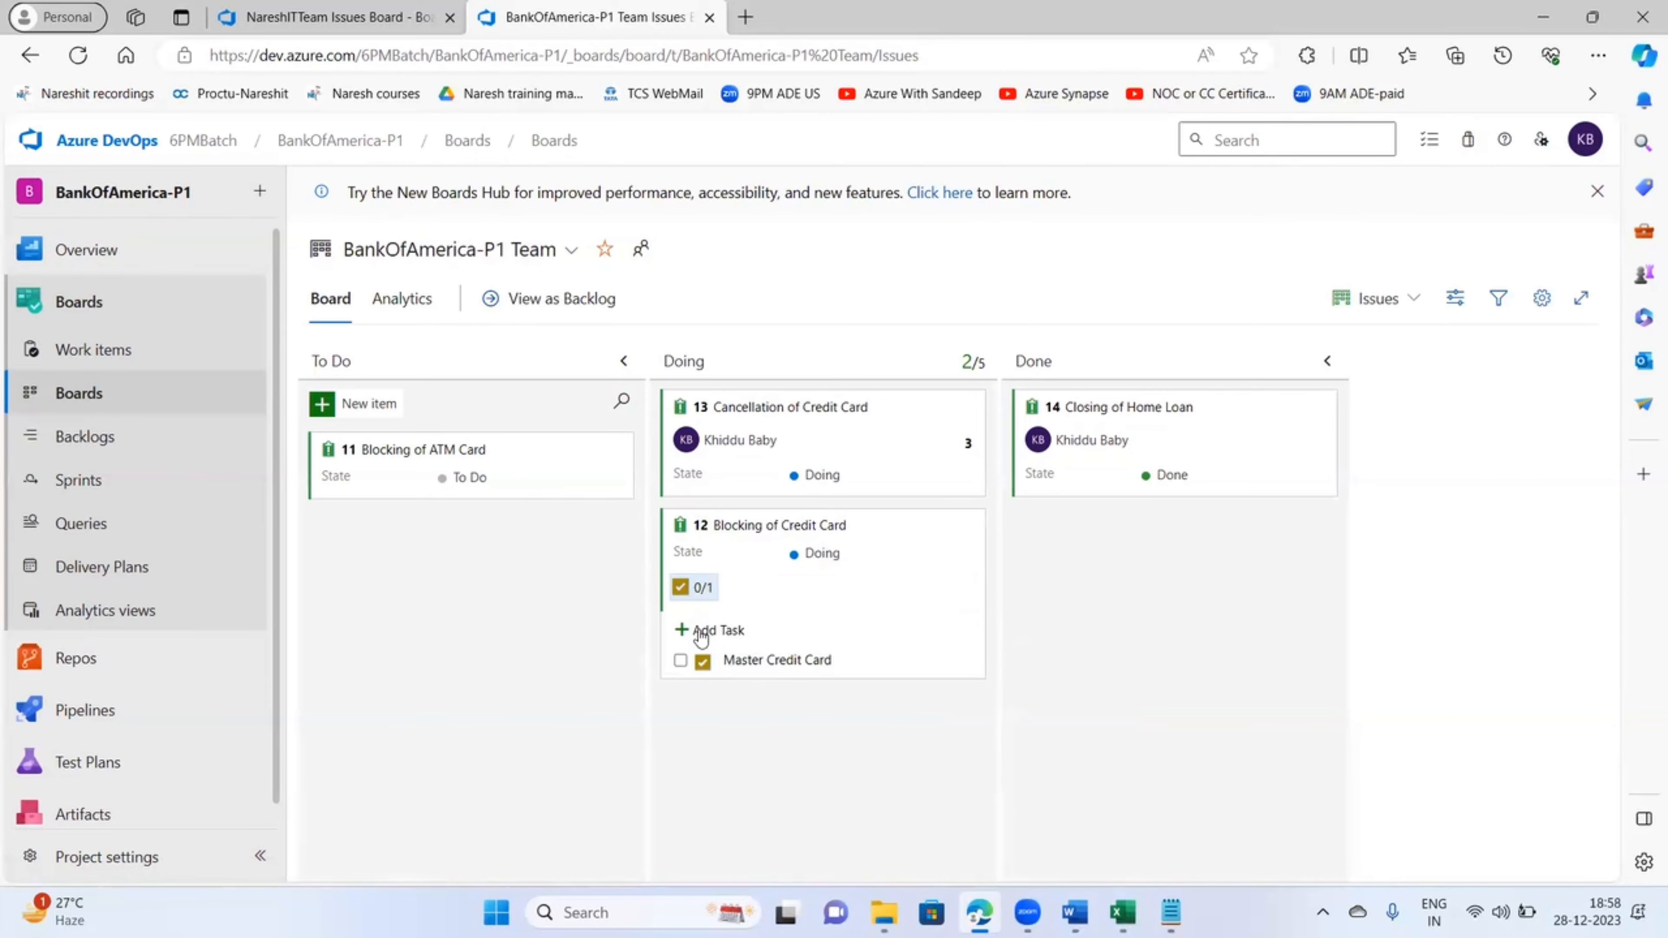
- Add two more tasks, Visa Credit Card and Millenia Credit Card, under the Blocking of Credit Card issue
{"action": "left_click", "coordinate": [702, 632]}
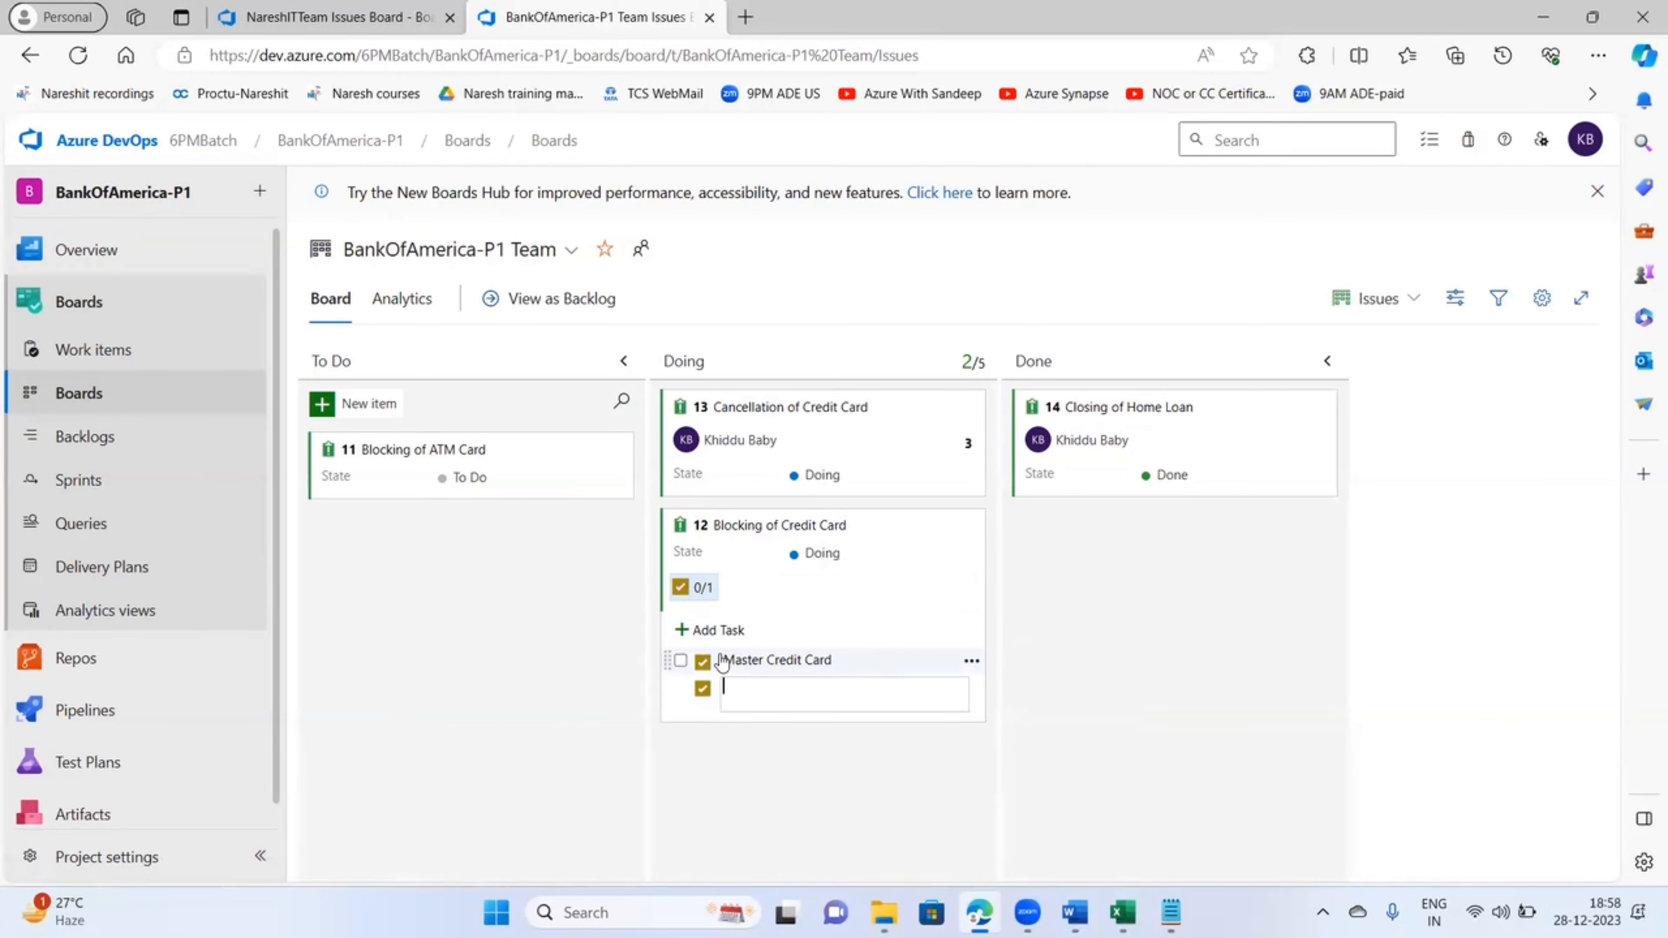
{"action": "type", "text": "Visa Credit"}
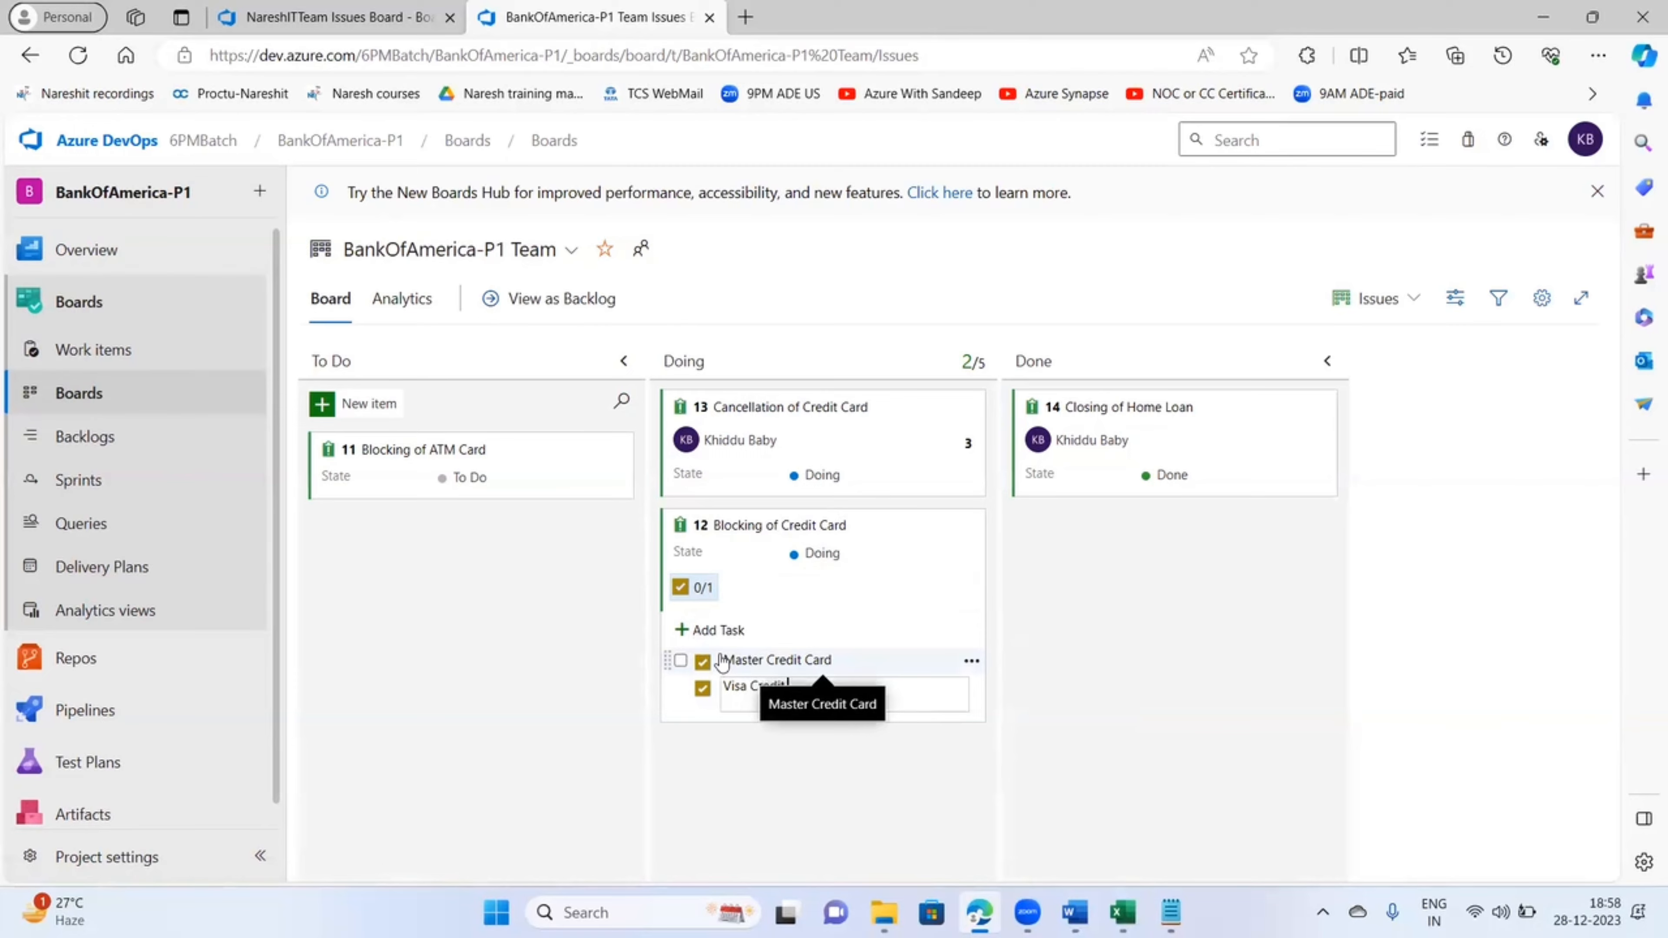
{"action": "type", "text": " Card"}
{"action": "key", "text": "Return"}
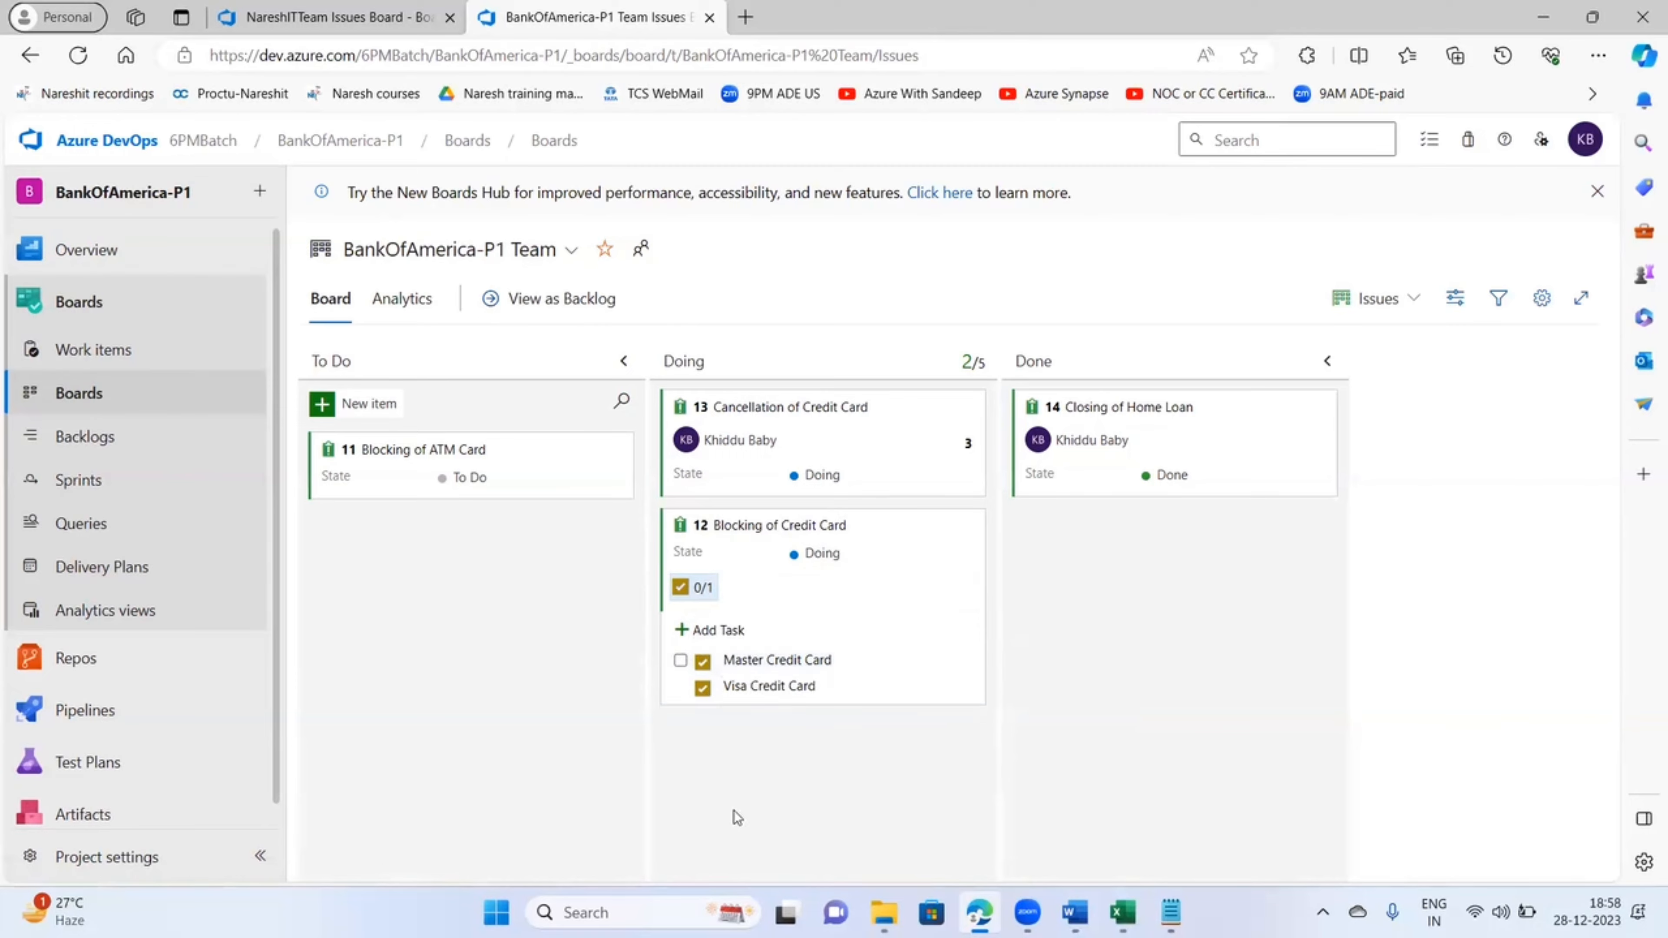
{"action": "left_click", "coordinate": [716, 632]}
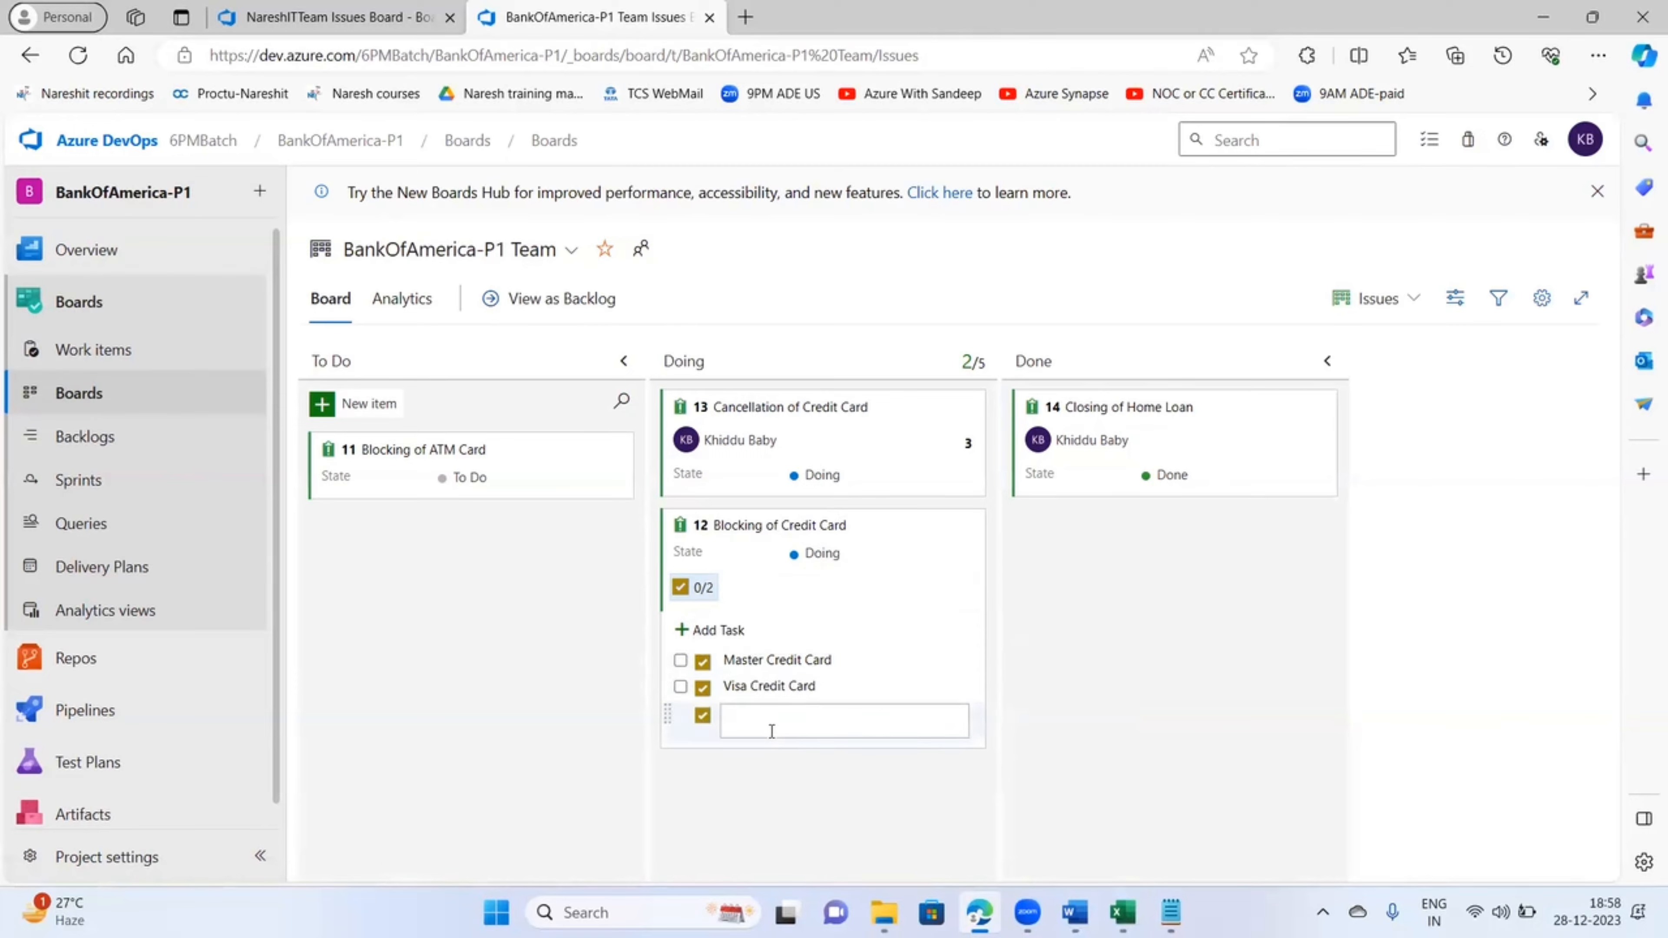
{"action": "type", "text": "Millnenia Credit Card"}
{"action": "left_click", "coordinate": [785, 787]}
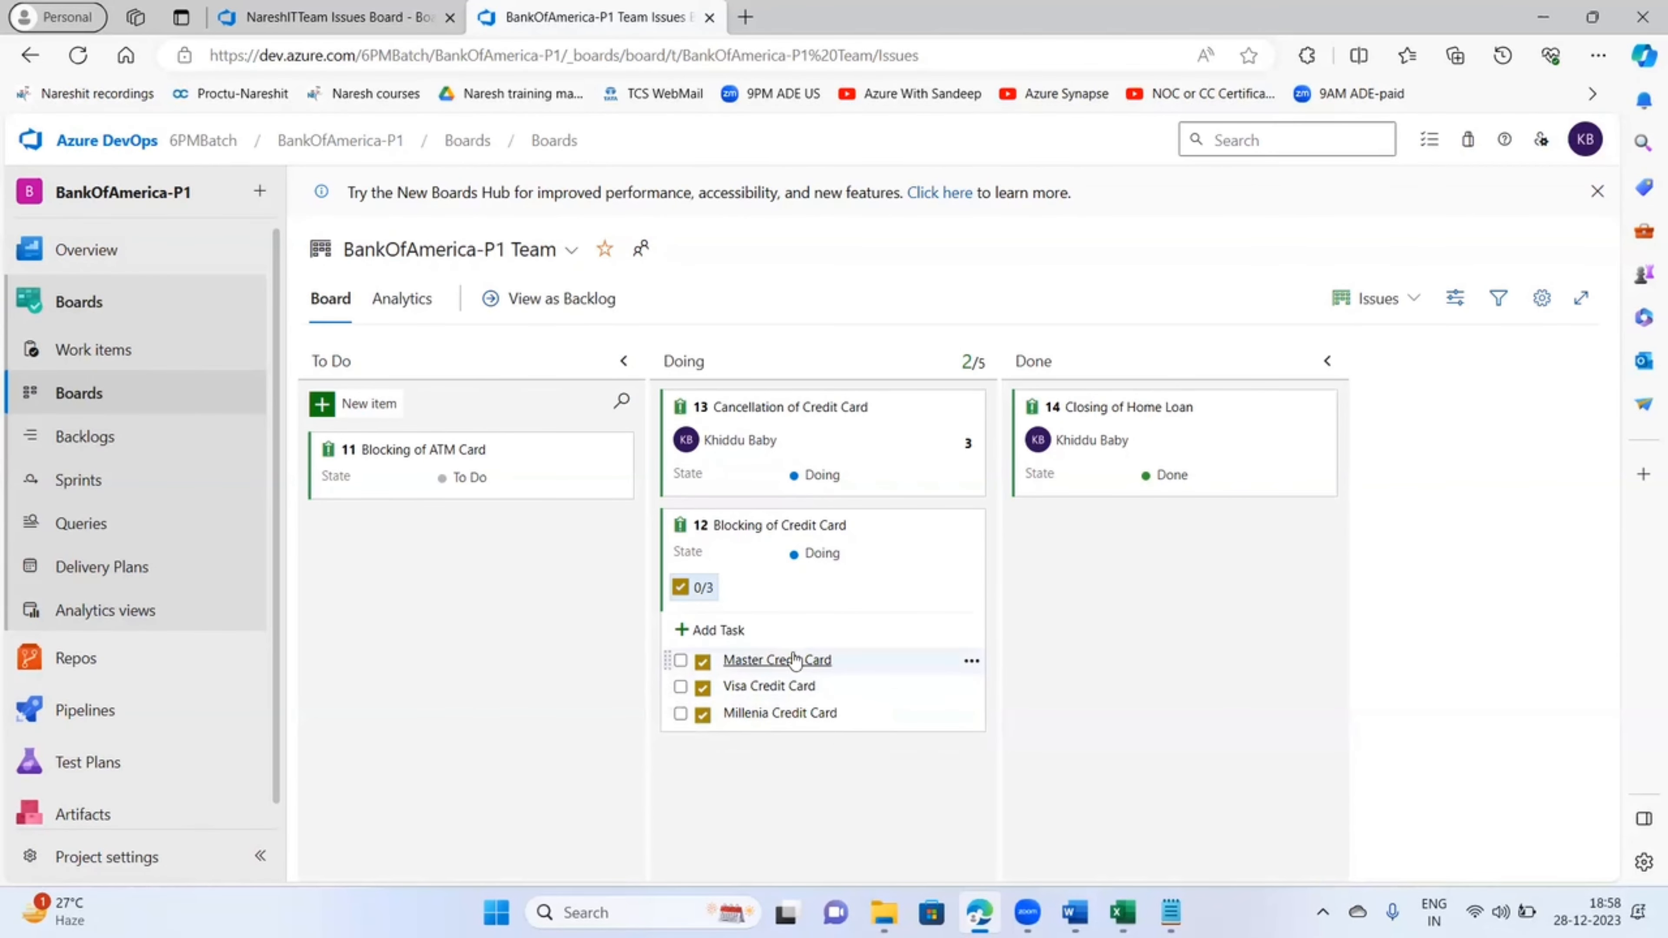
- Open the Master Credit Card task and examine its title, assignee, state, reason, area, iteration, description and discussion fields
{"action": "left_click", "coordinate": [770, 664]}
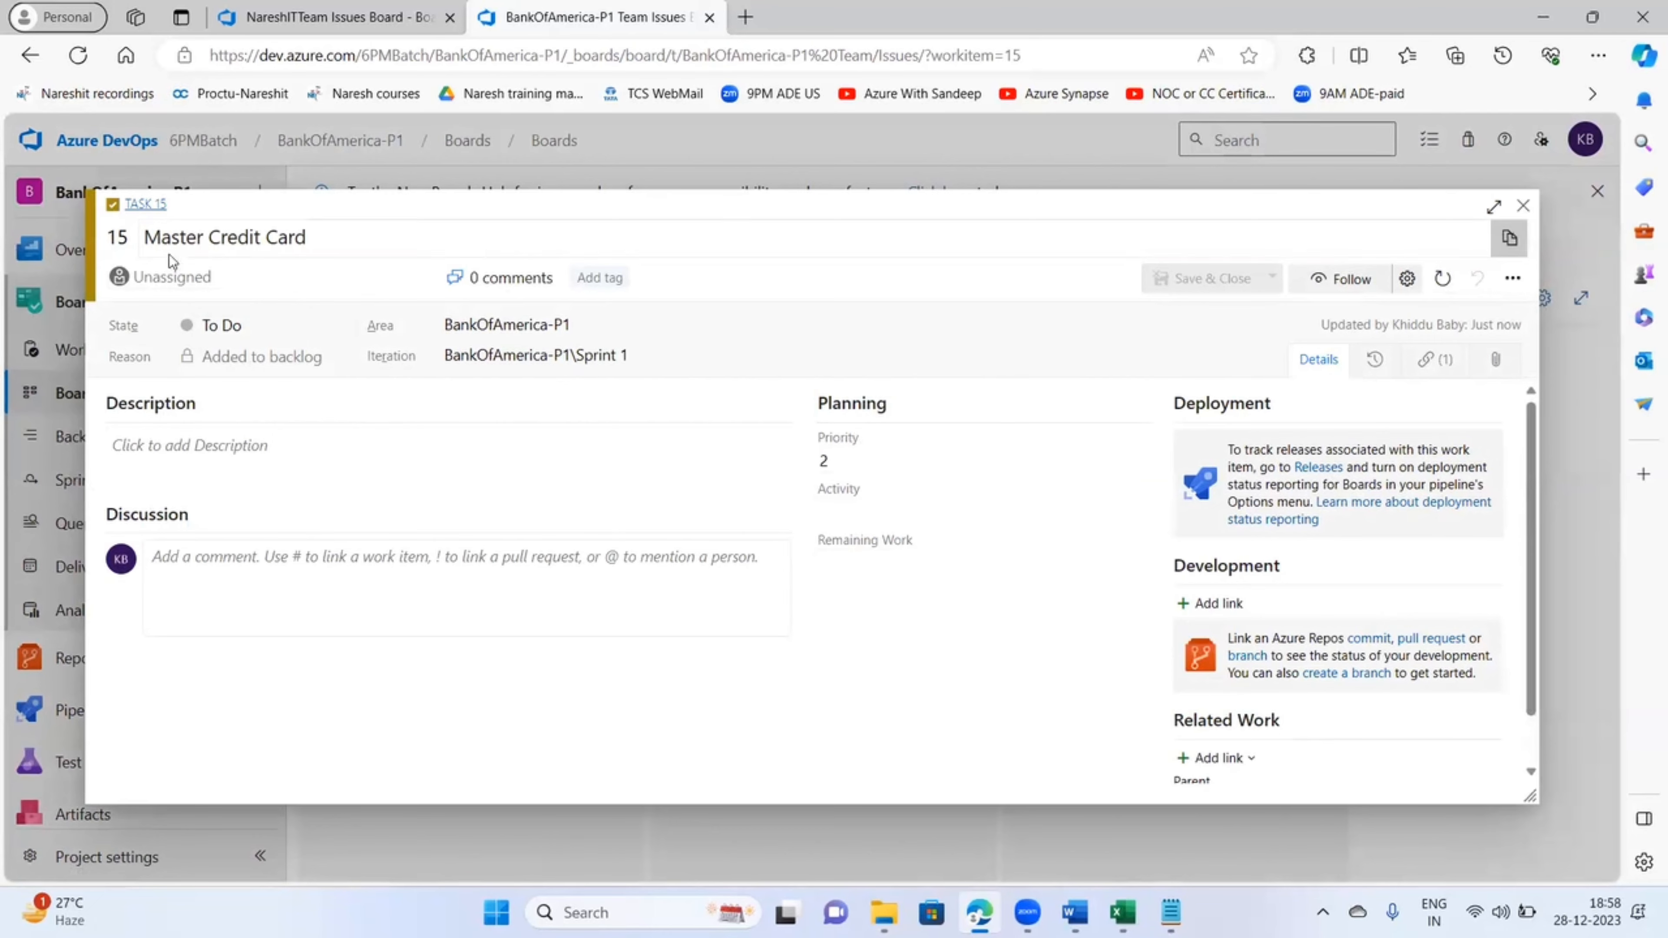
{"action": "left_click", "coordinate": [172, 240]}
{"action": "left_click", "coordinate": [169, 277]}
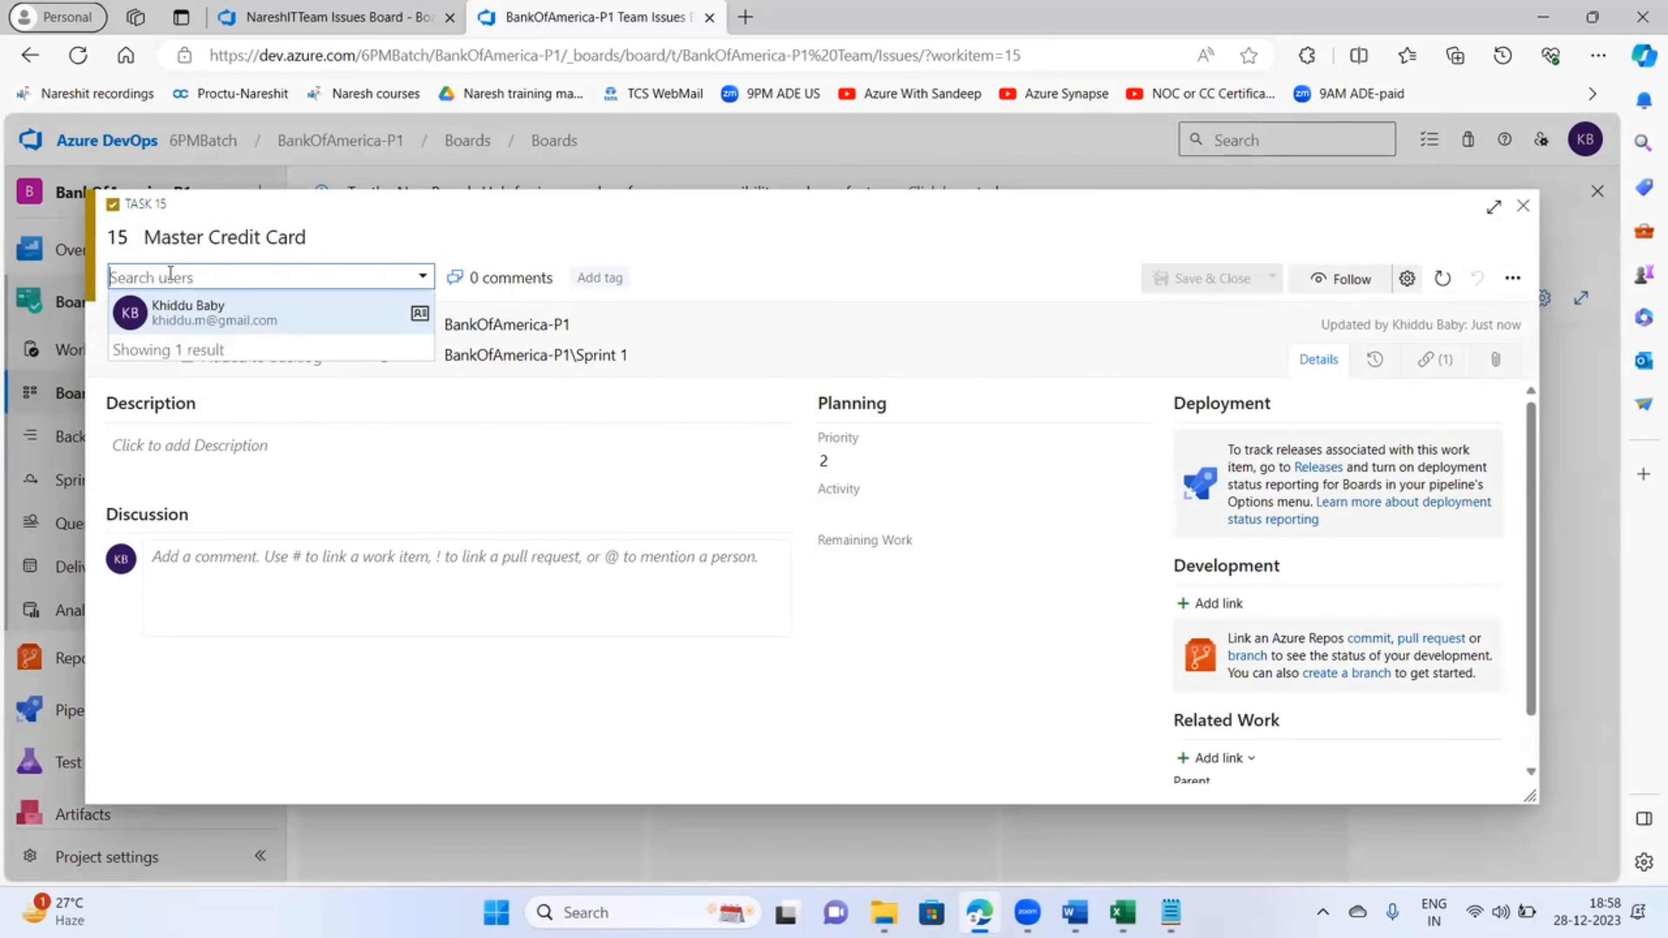
{"action": "left_click", "coordinate": [256, 443]}
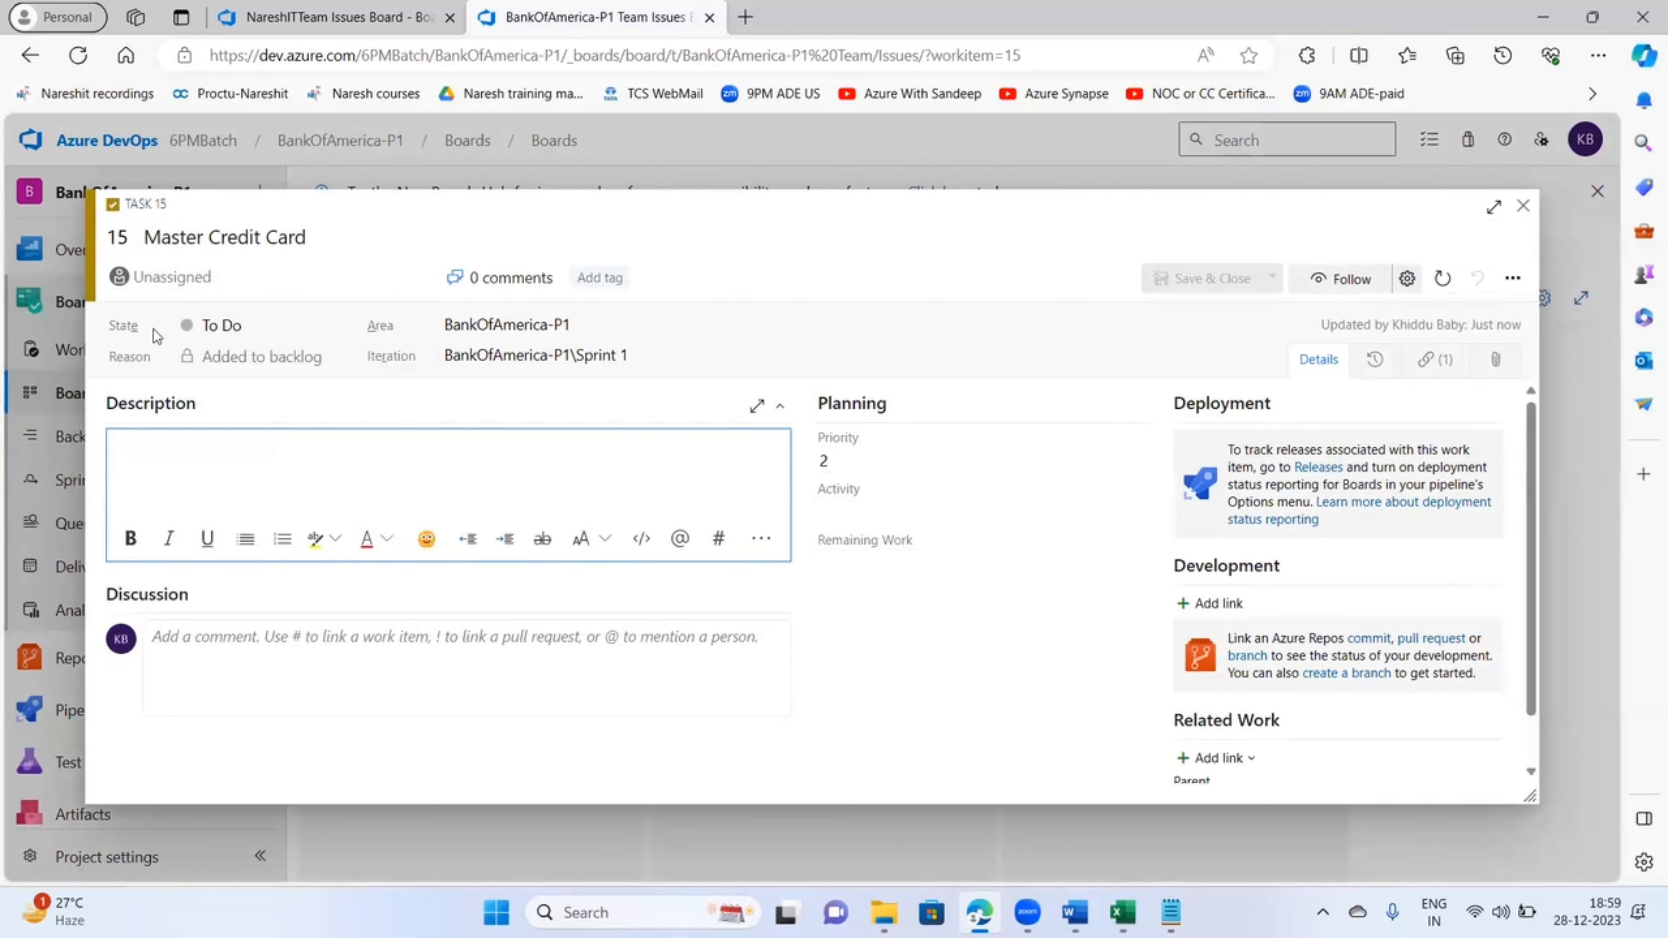
{"action": "left_click", "coordinate": [139, 329]}
{"action": "left_click", "coordinate": [136, 355]}
{"action": "left_click", "coordinate": [392, 332]}
{"action": "left_click", "coordinate": [394, 358]}
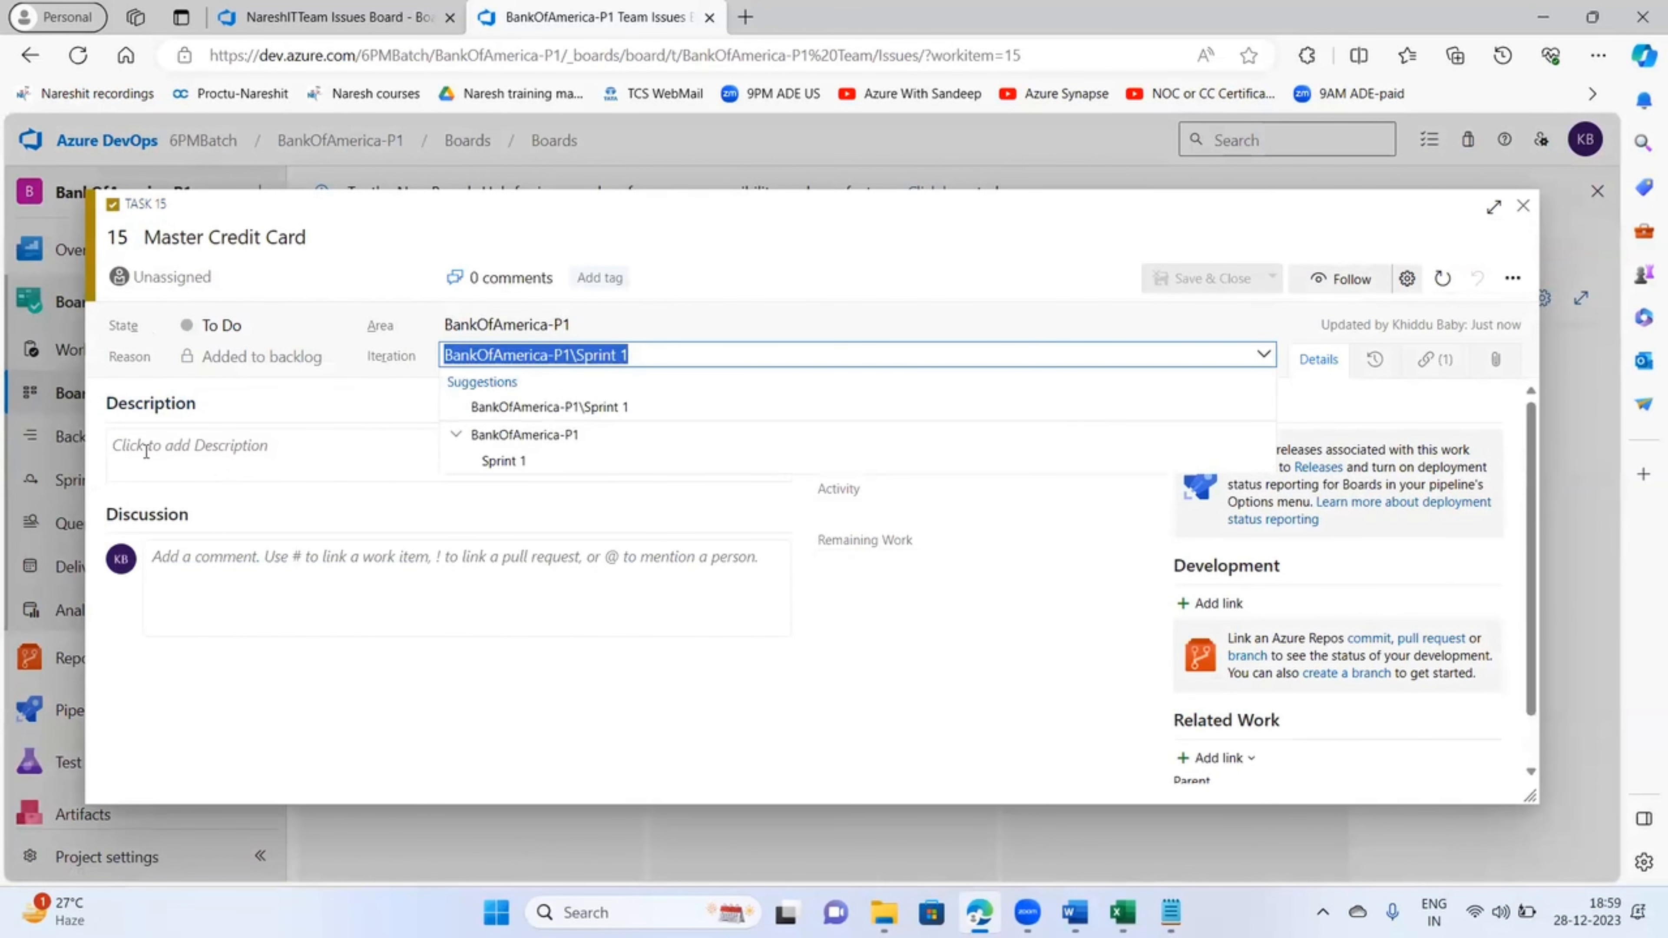
{"action": "left_click", "coordinate": [158, 445]}
{"action": "left_click", "coordinate": [268, 650]}
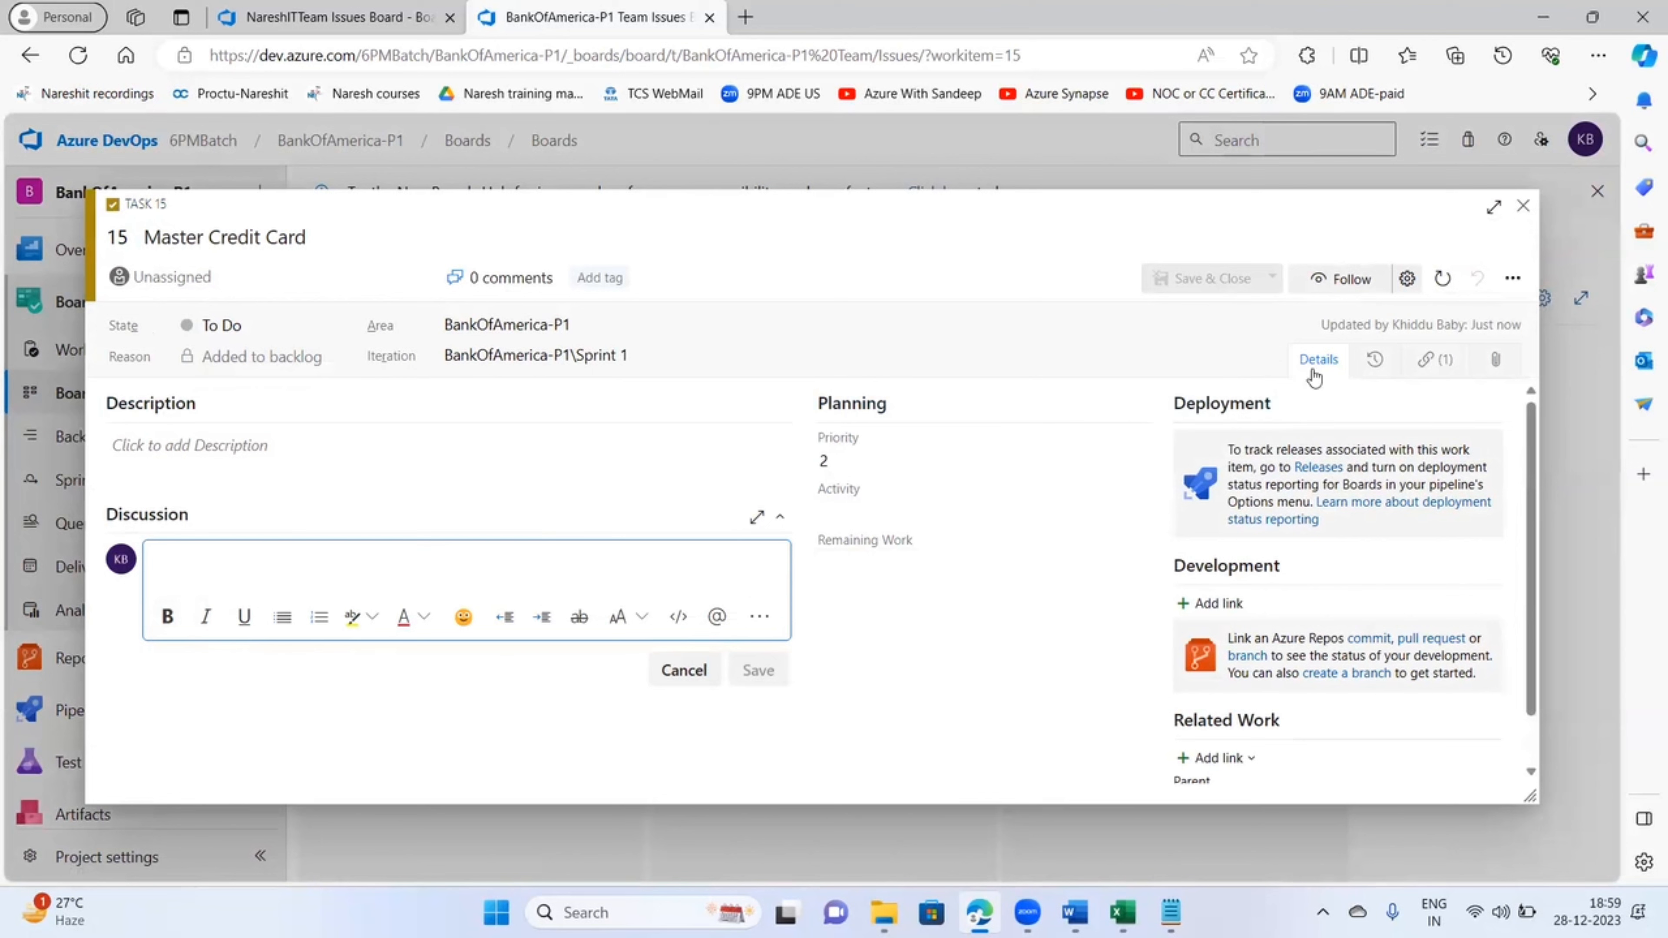
- Review the Master Credit Card task's history, links and attachments, return to its details, and close it without changes
{"action": "left_click", "coordinate": [1345, 370]}
{"action": "left_click", "coordinate": [1375, 359]}
{"action": "left_click", "coordinate": [1435, 359]}
{"action": "left_click", "coordinate": [1496, 359]}
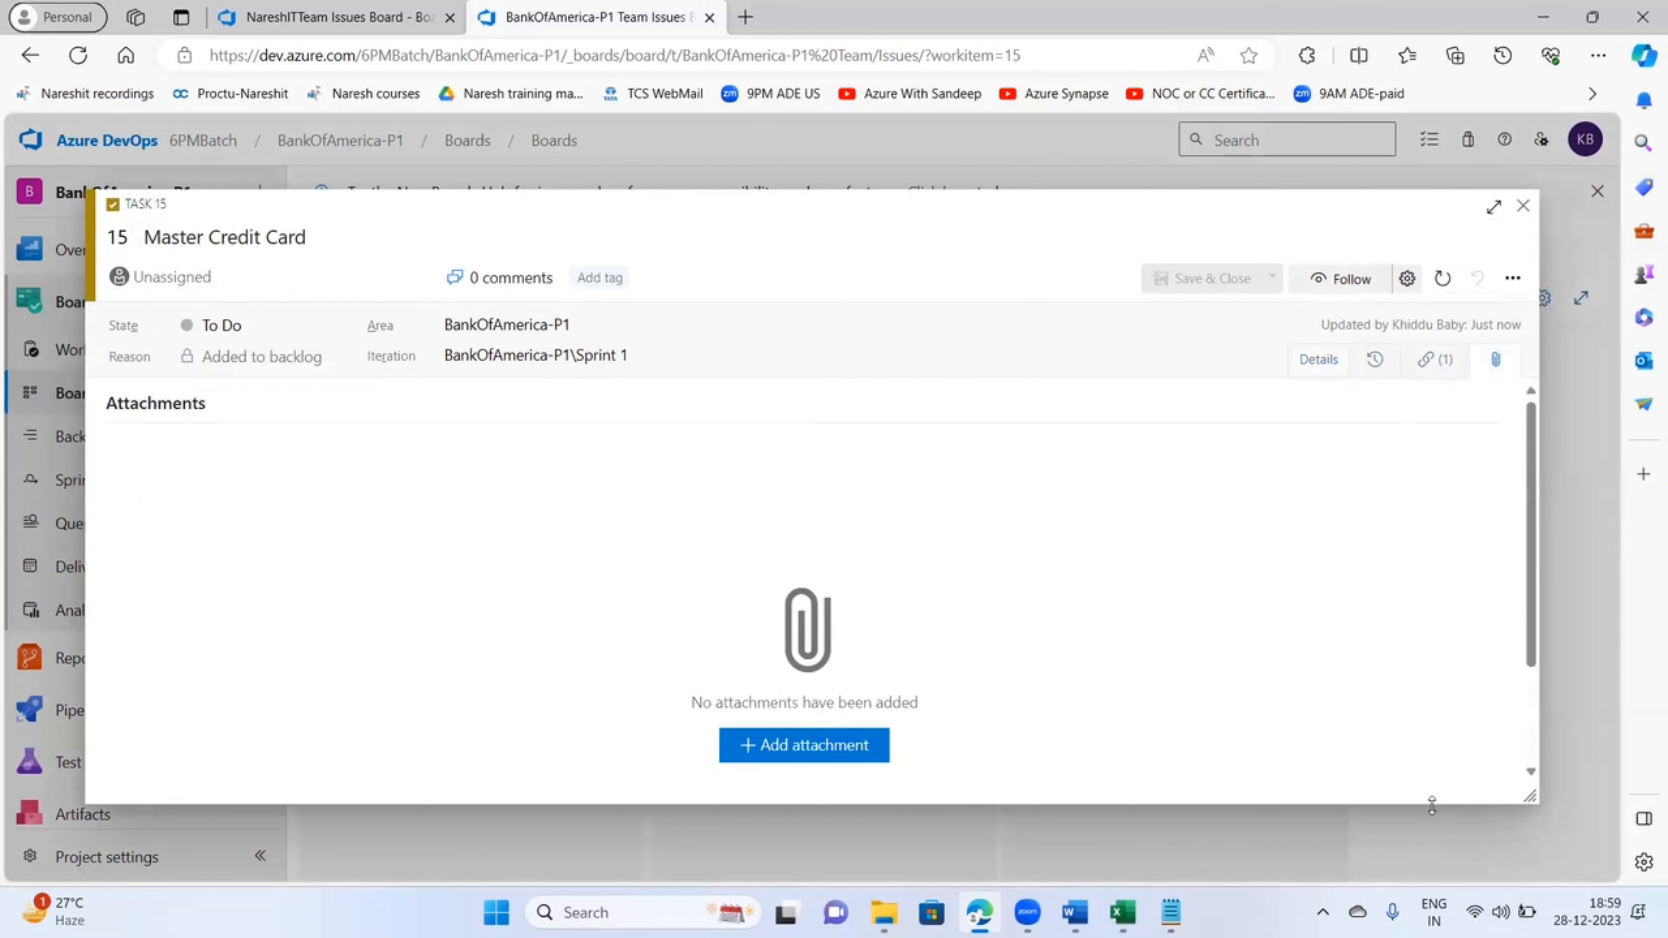
{"action": "left_click", "coordinate": [1299, 370]}
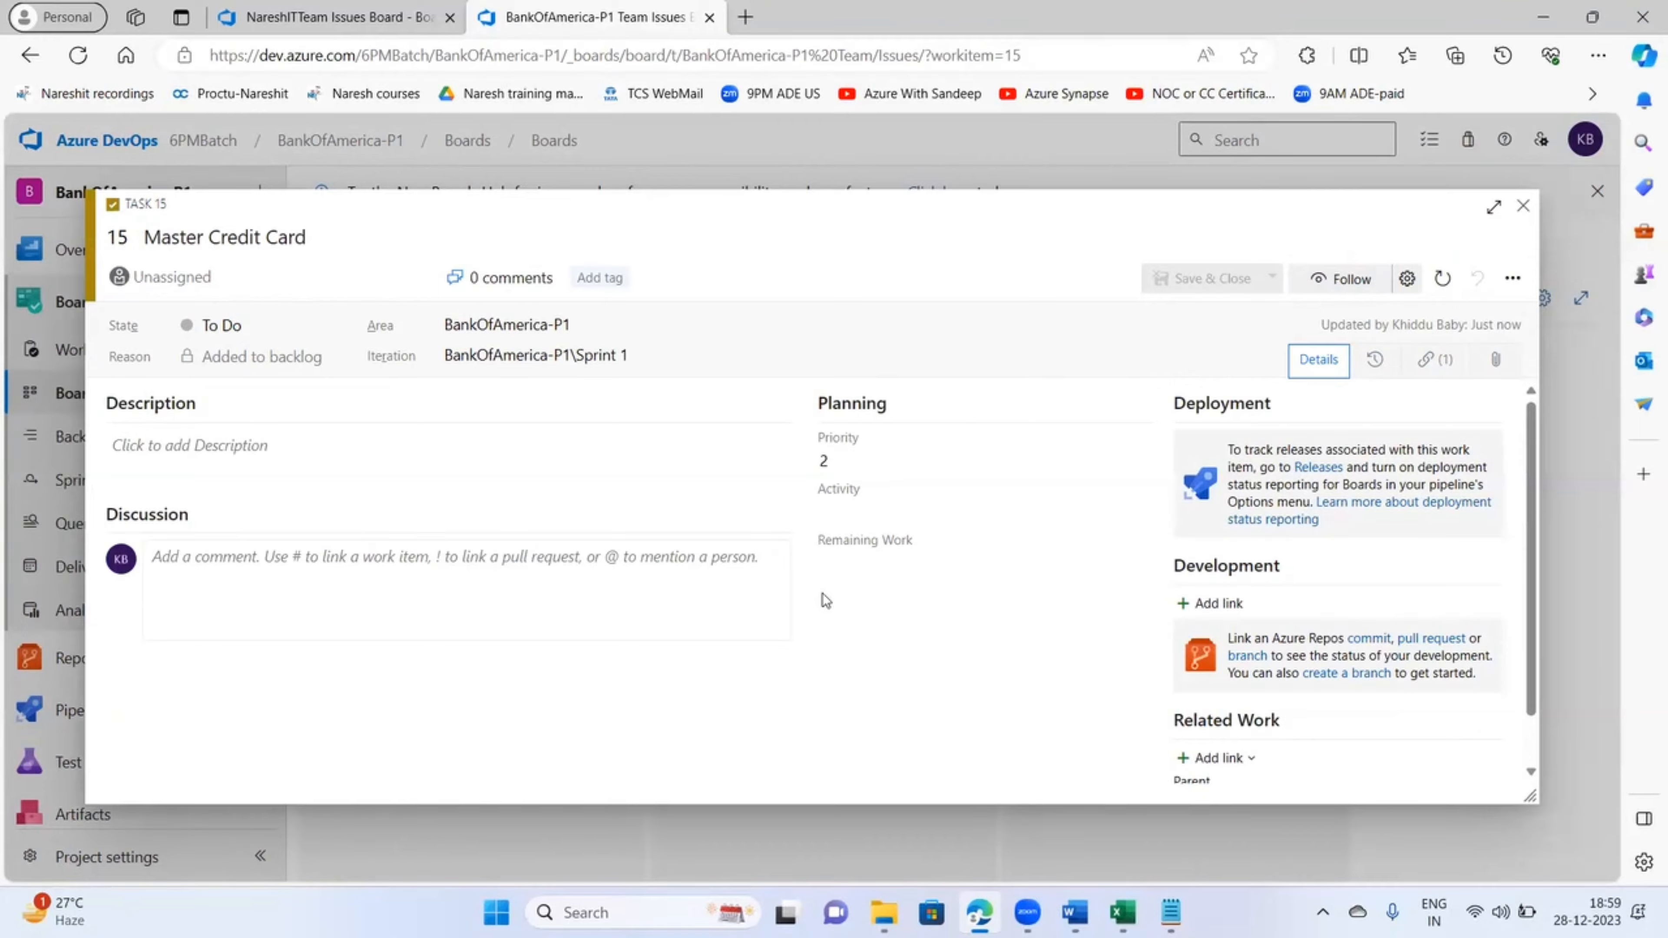
{"action": "left_click", "coordinate": [1522, 207]}
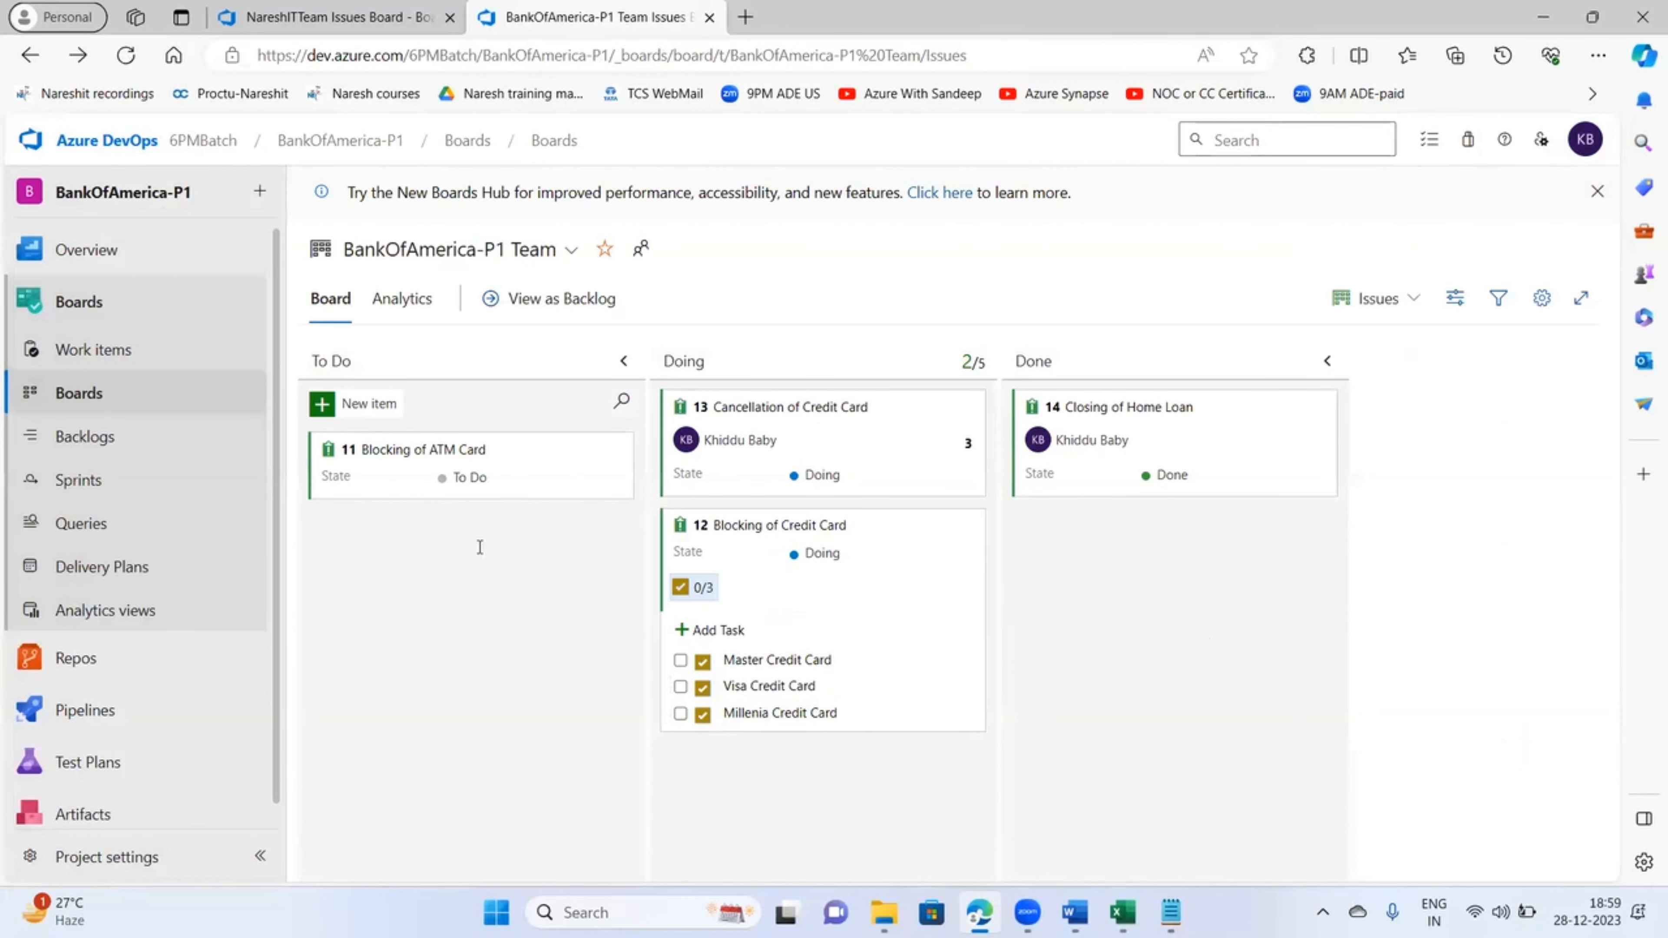
- Switch to the Notepad notes, review the Epic, Issue and Task hierarchy lines, and return to the board
{"action": "key", "text": "alt+Tab"}
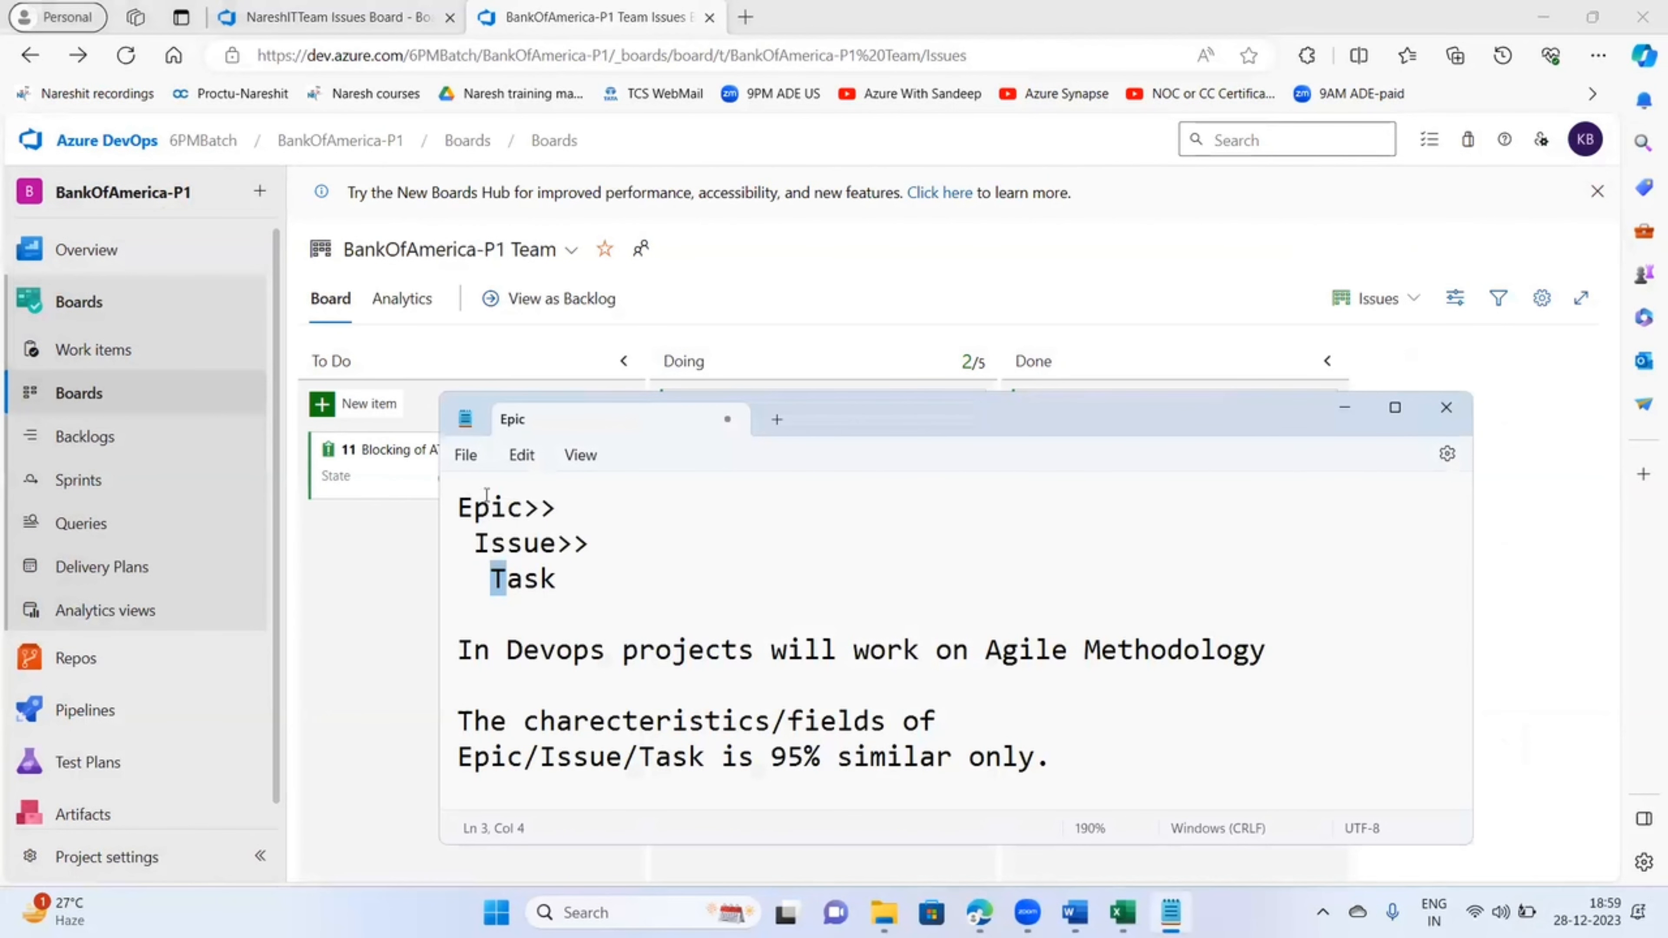
{"action": "left_click_drag", "start_coordinate": [496, 578], "coordinate": [477, 544]}
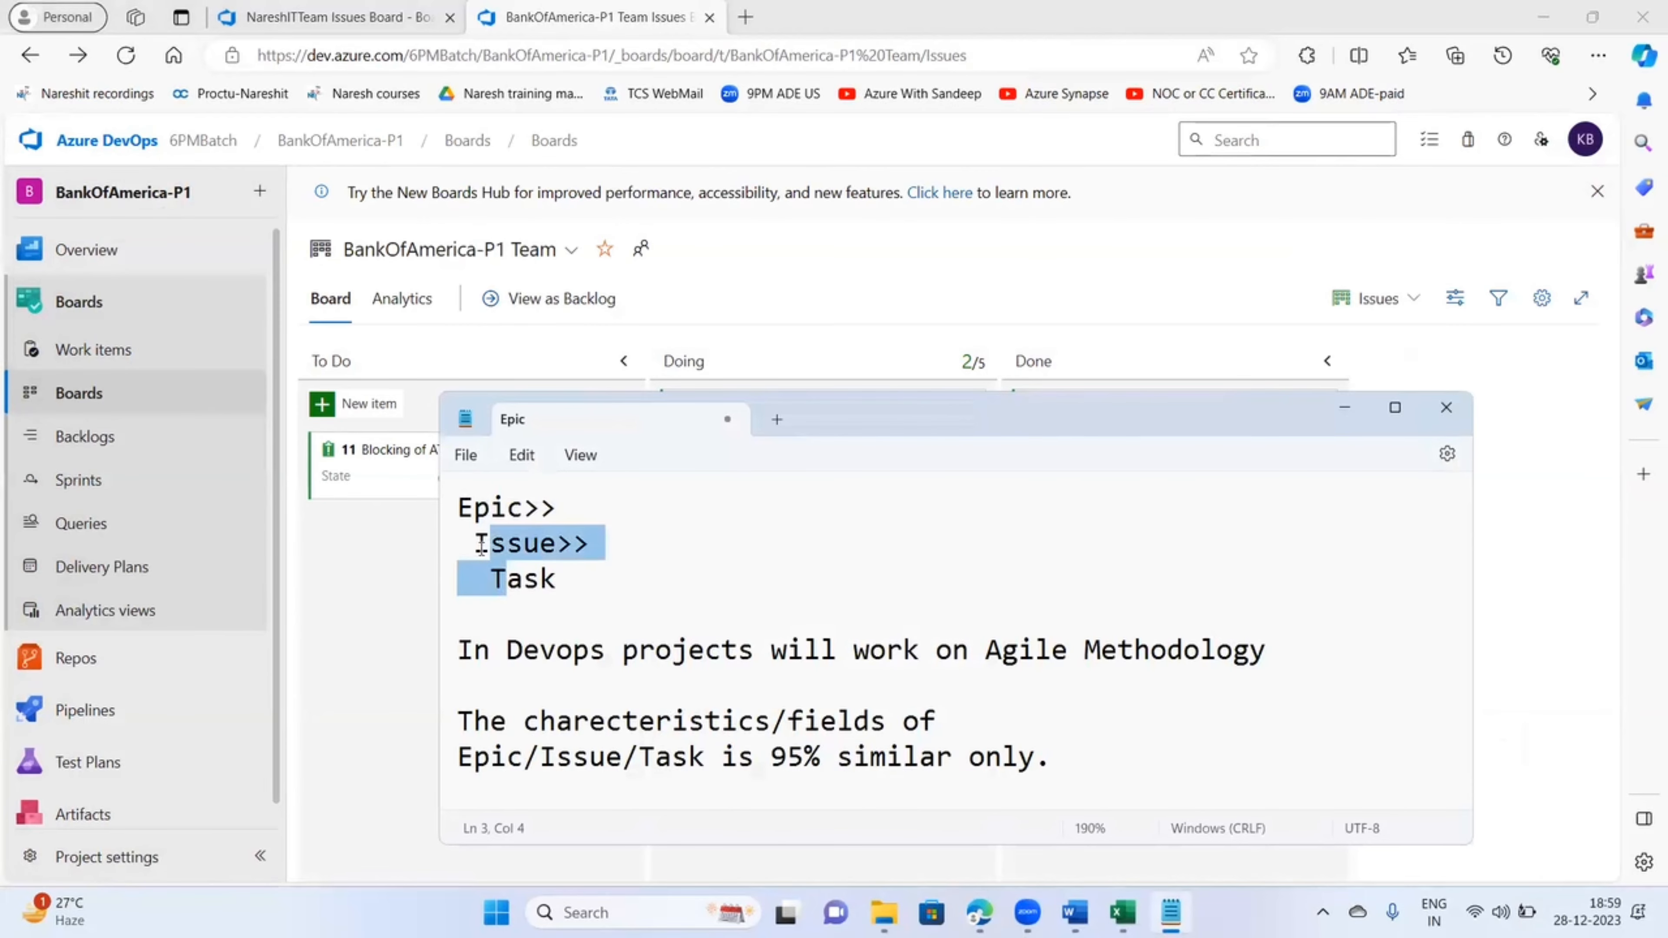
{"action": "left_click", "coordinate": [477, 544]}
{"action": "left_click", "coordinate": [498, 543]}
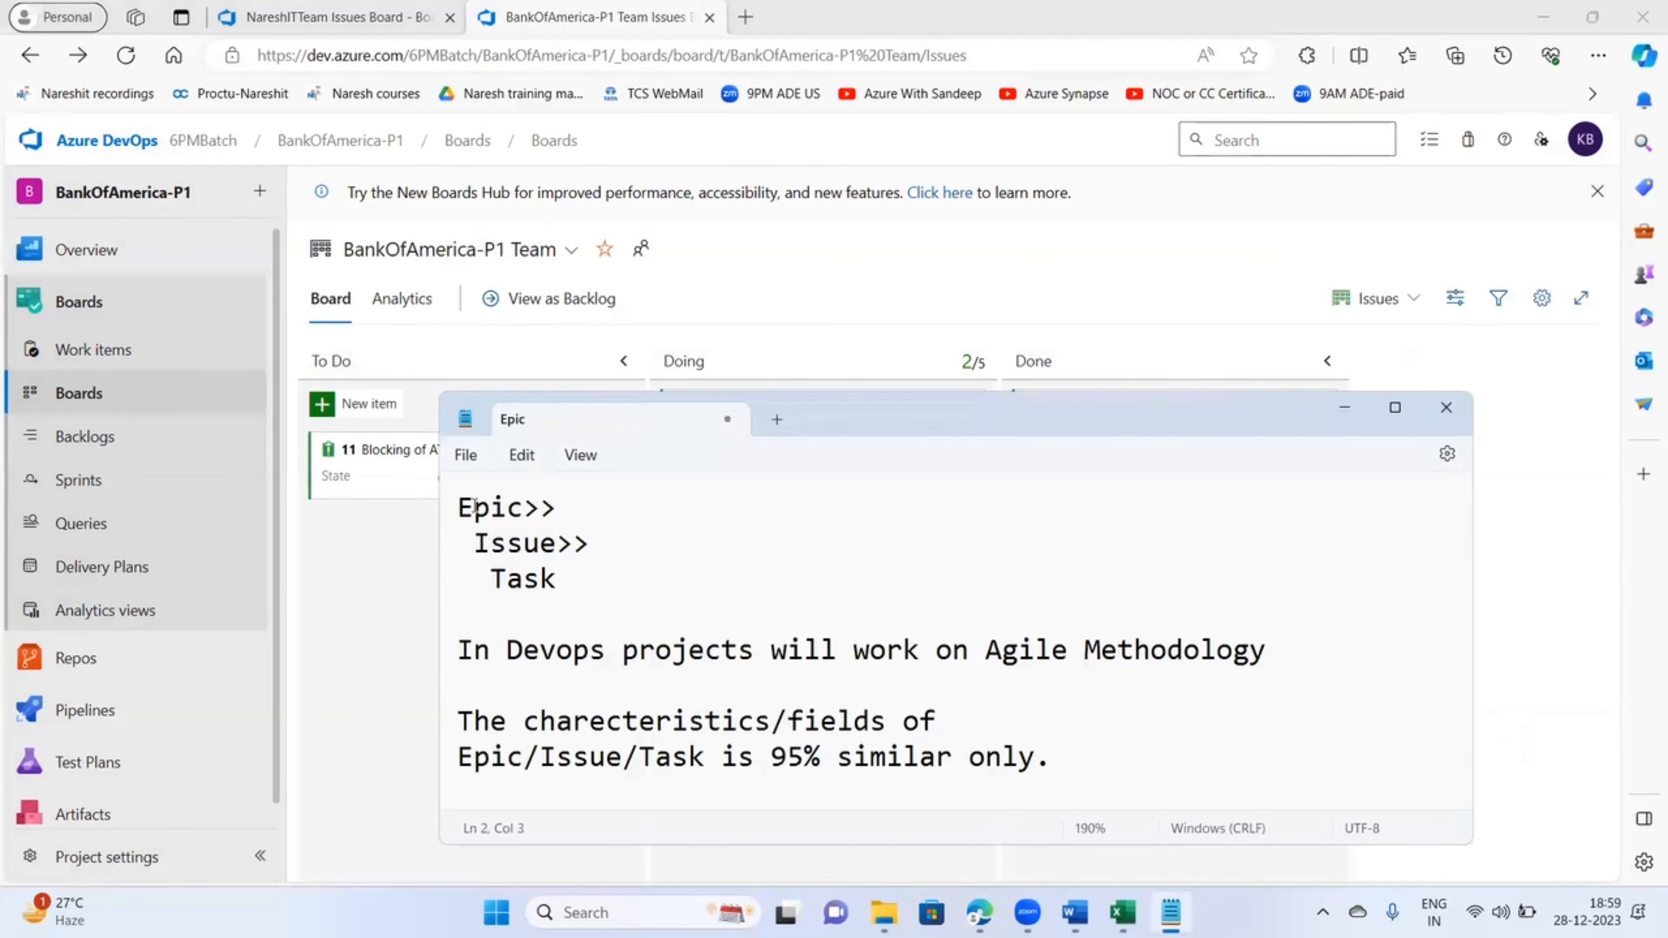
{"action": "left_click", "coordinate": [1350, 414]}
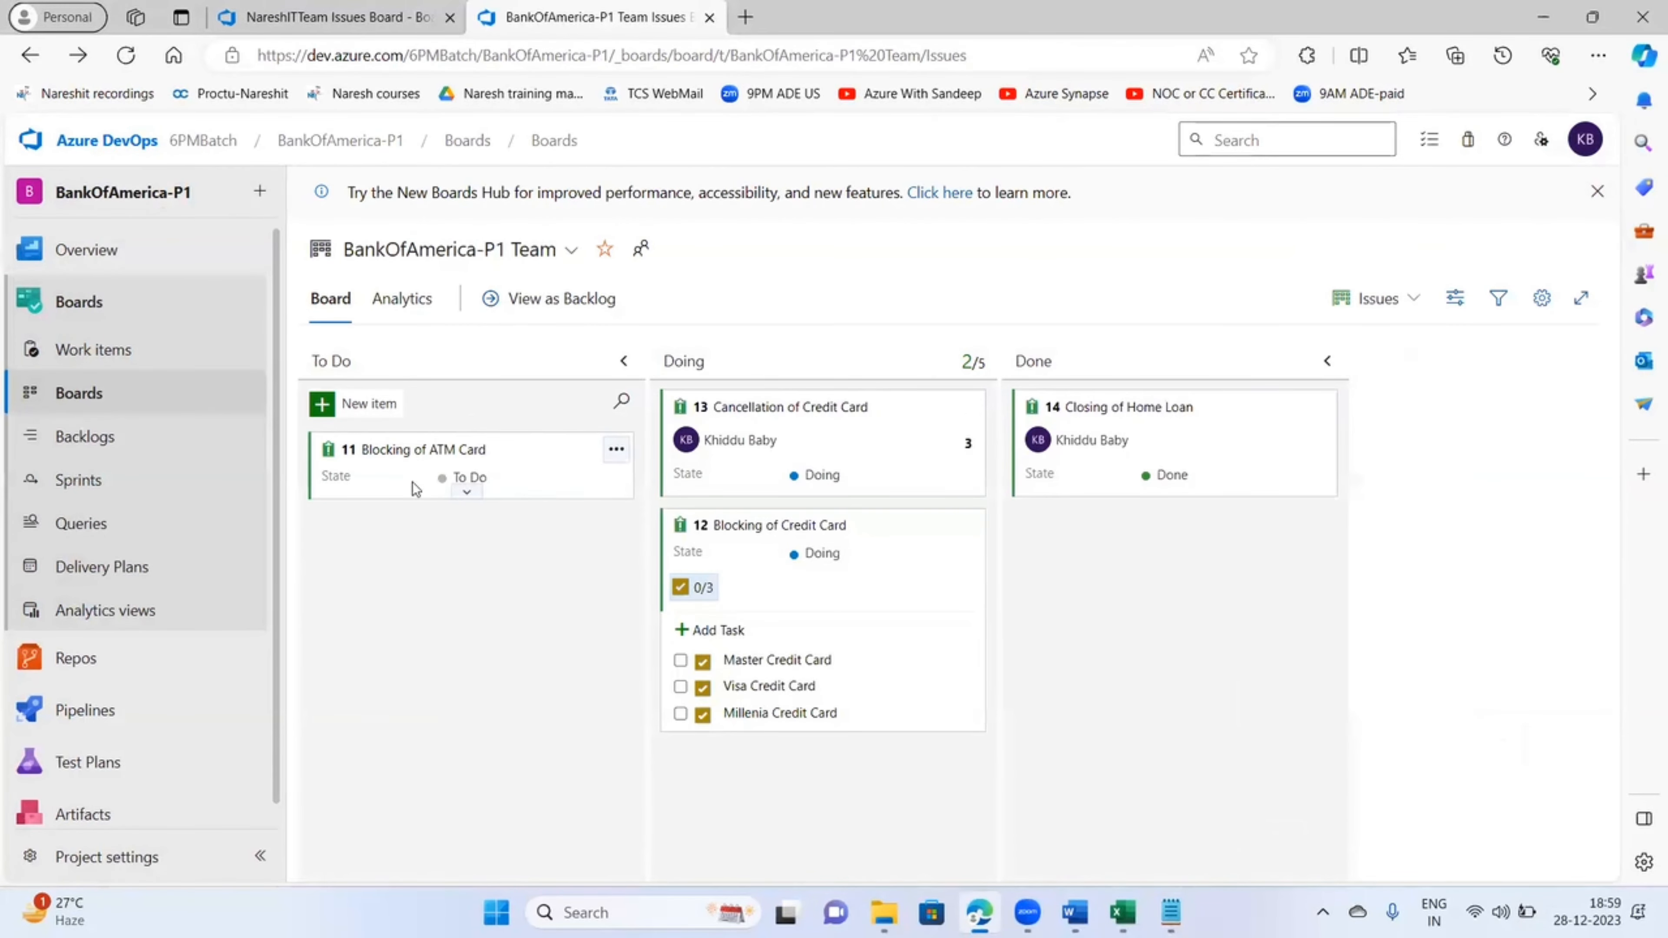
- Show the Epics board and add a child issue named Jan to June to the Last 6 Months Transactions epic
{"action": "left_click", "coordinate": [1413, 300]}
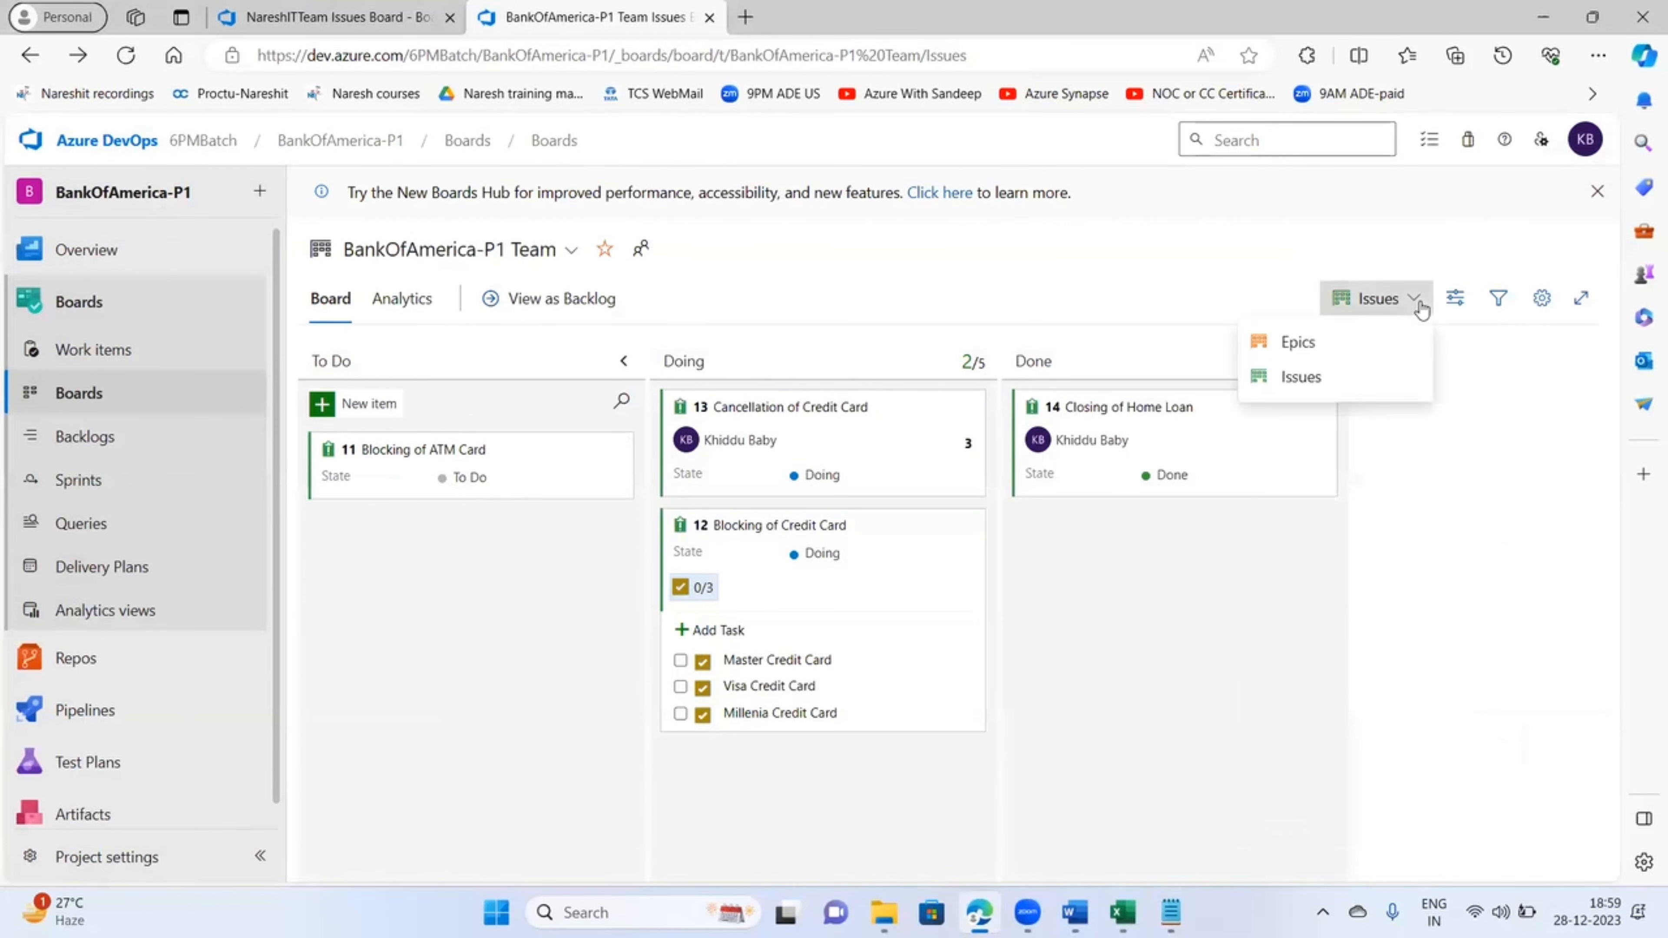
{"action": "left_click", "coordinate": [1330, 339]}
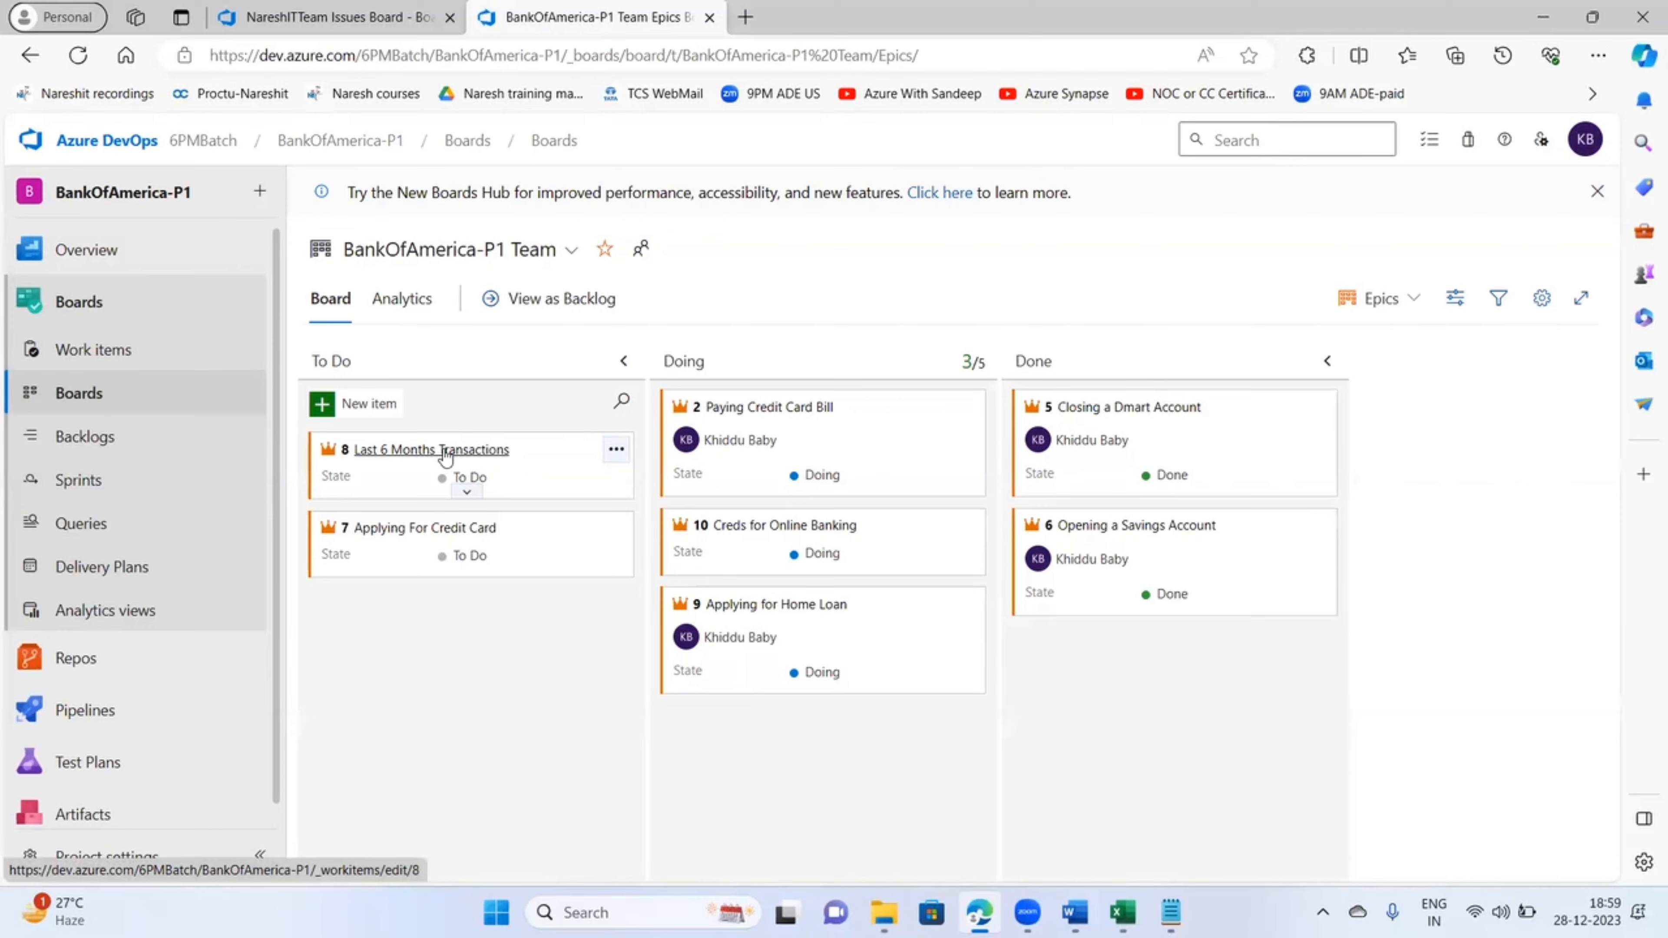
{"action": "left_click", "coordinate": [613, 456]}
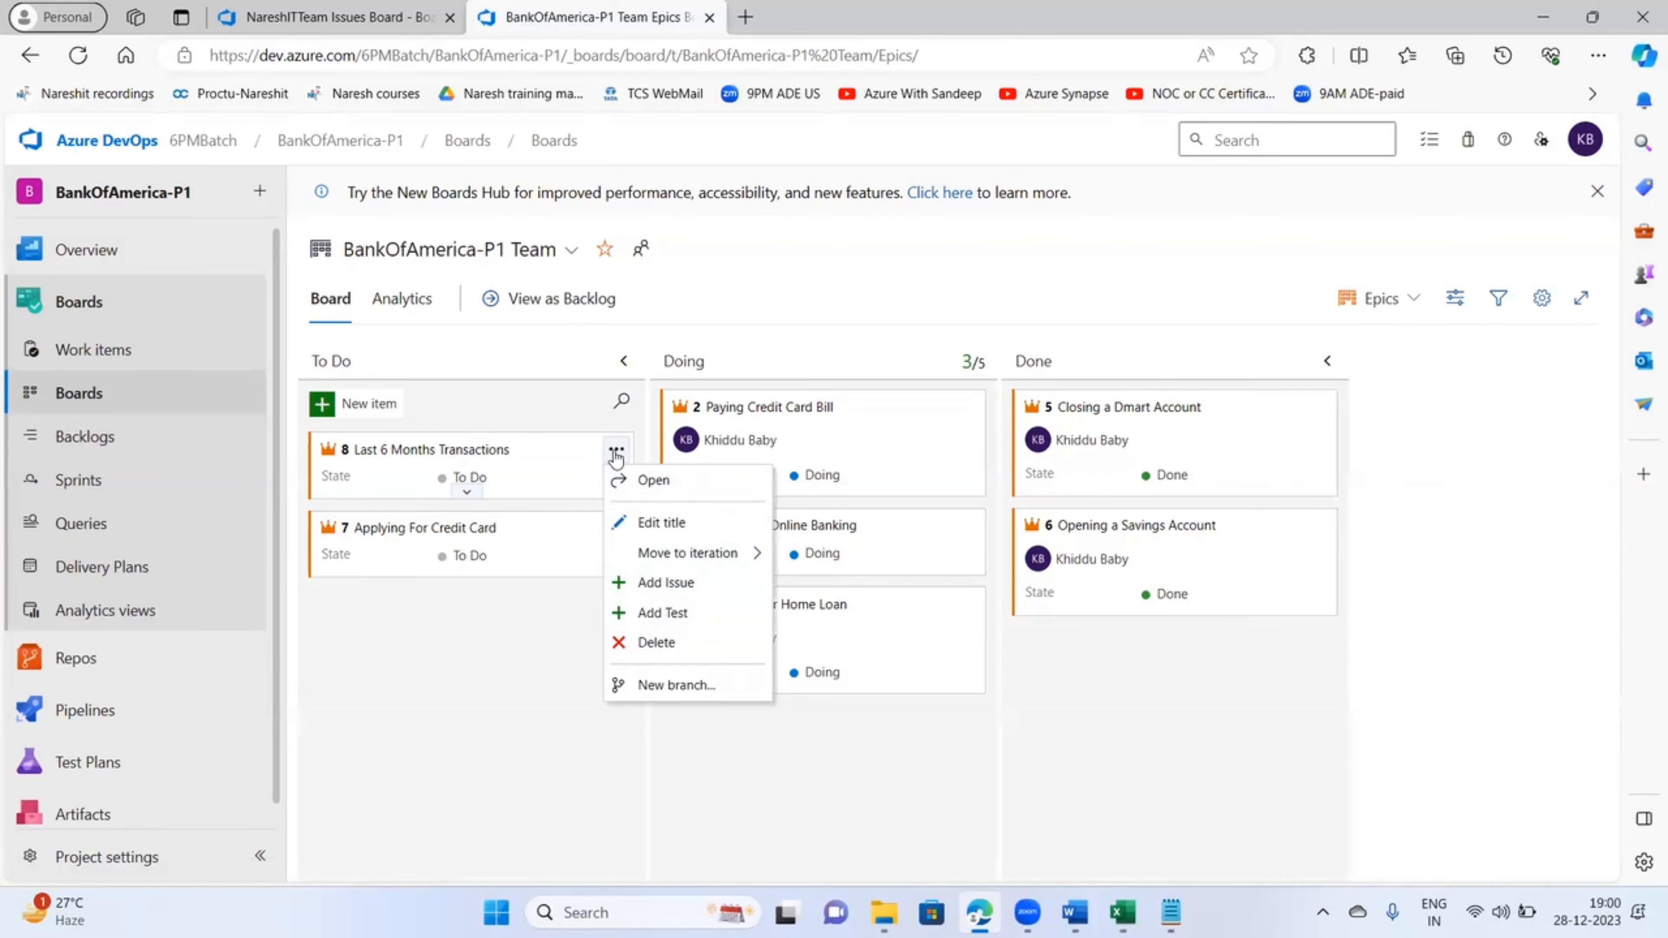
{"action": "left_click", "coordinate": [644, 585]}
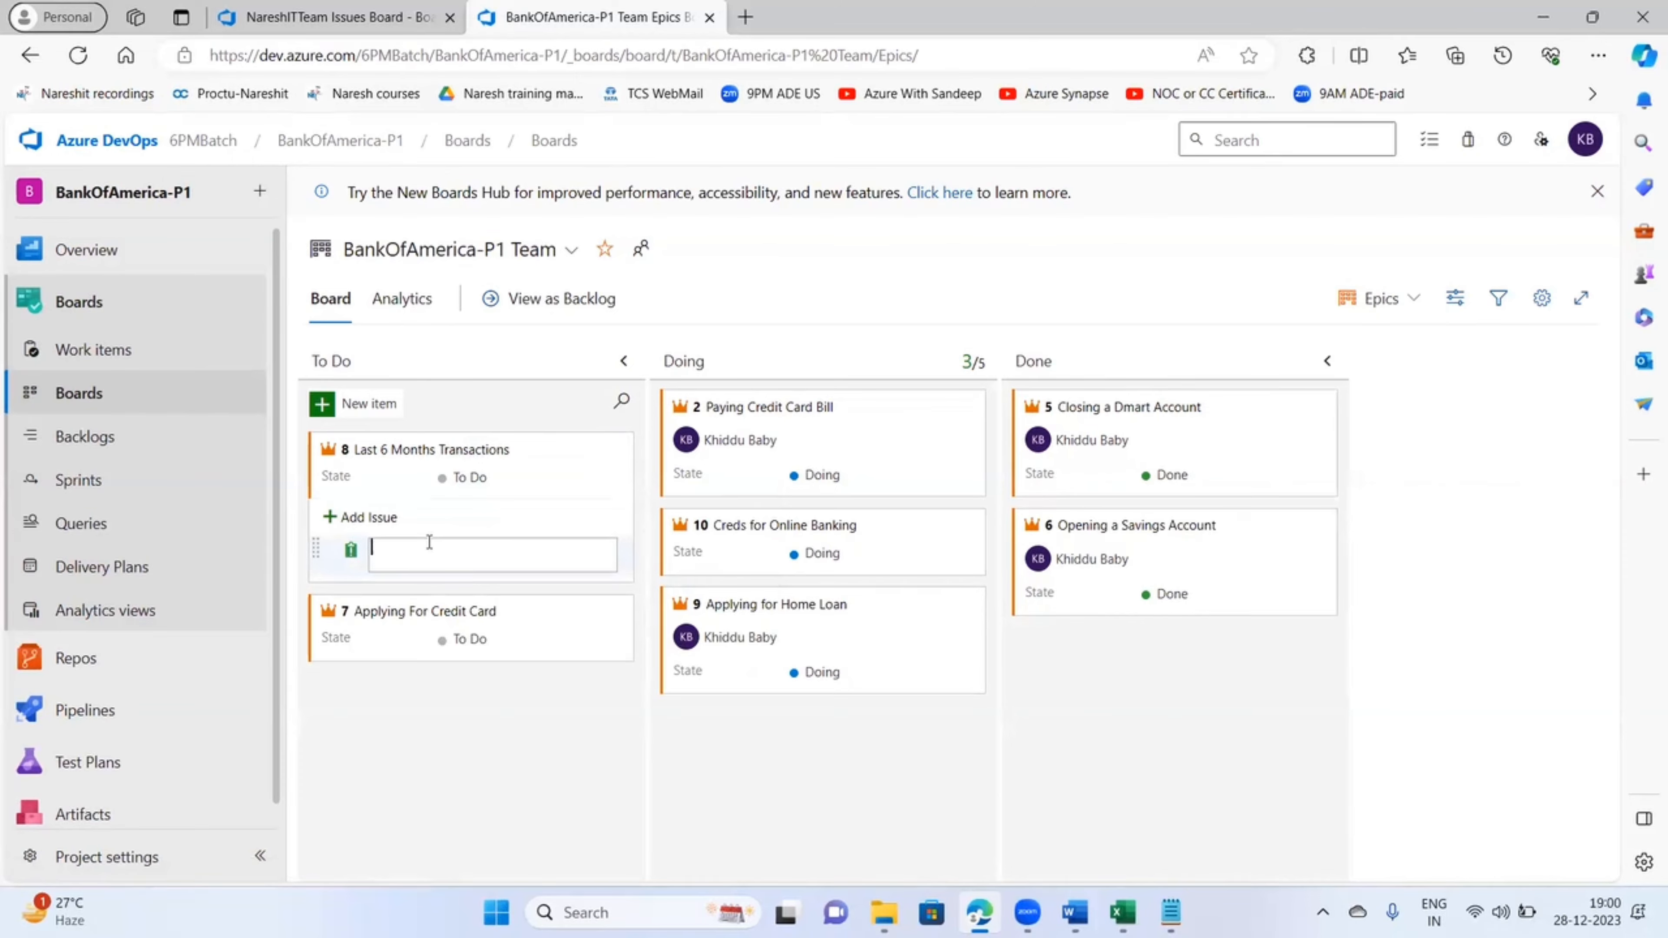
{"action": "type", "text": "Jan to June"}
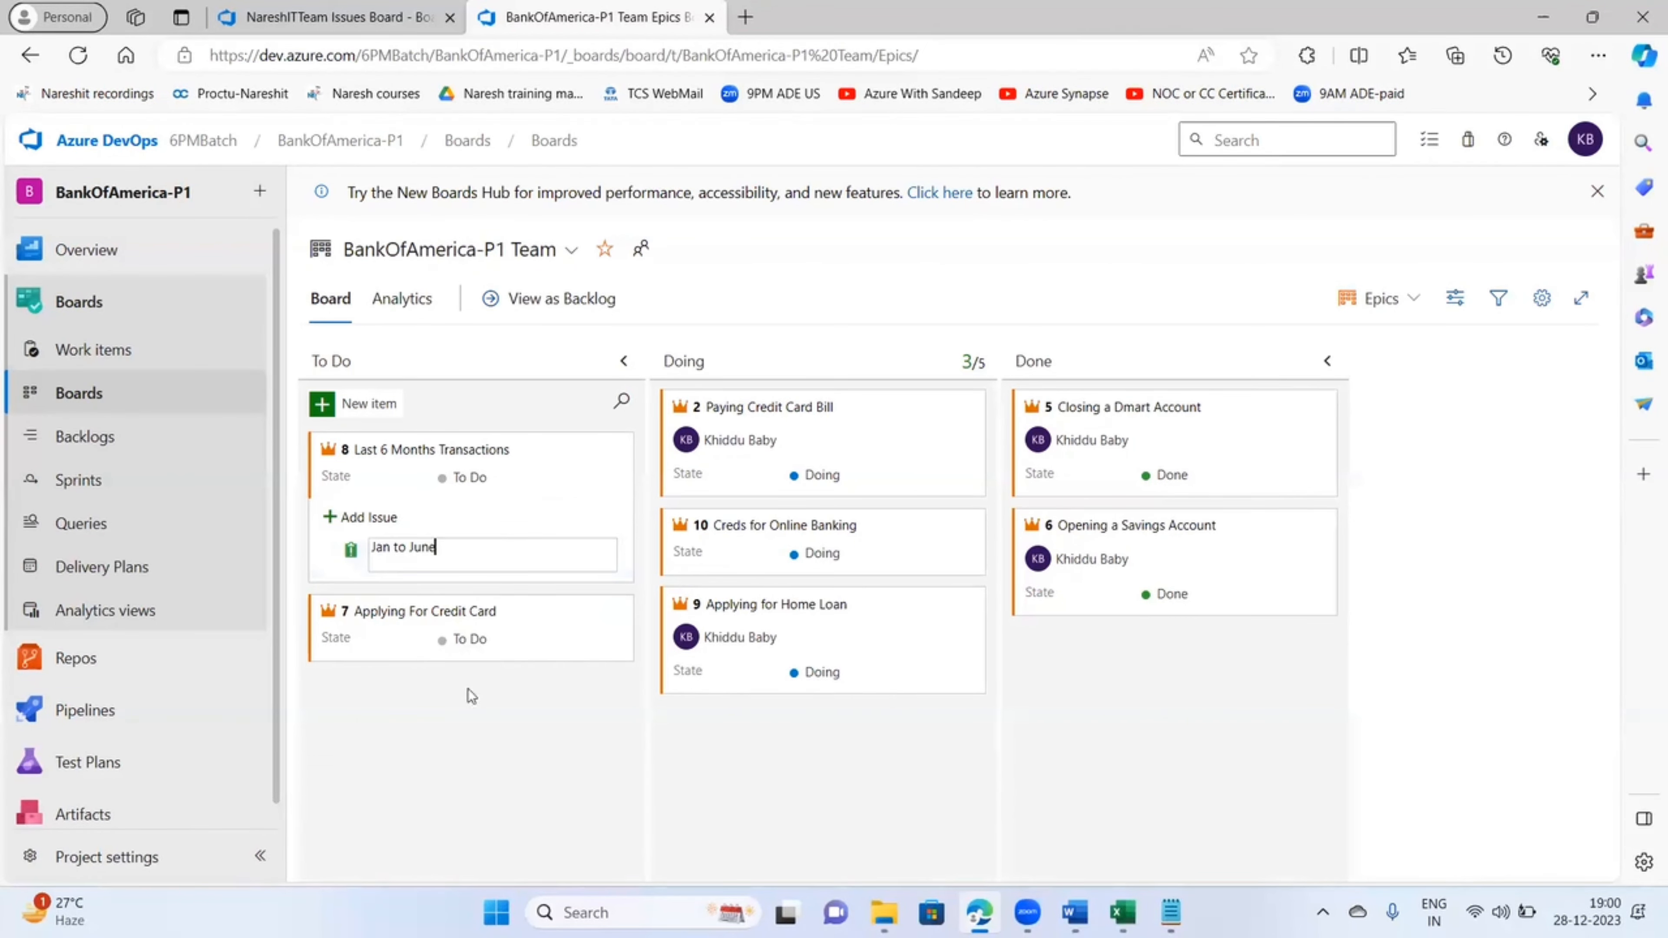
{"action": "left_click", "coordinate": [454, 710]}
- Add a second child issue named July to Dec under the Last 6 Months Transactions epic
{"action": "left_click", "coordinate": [370, 553]}
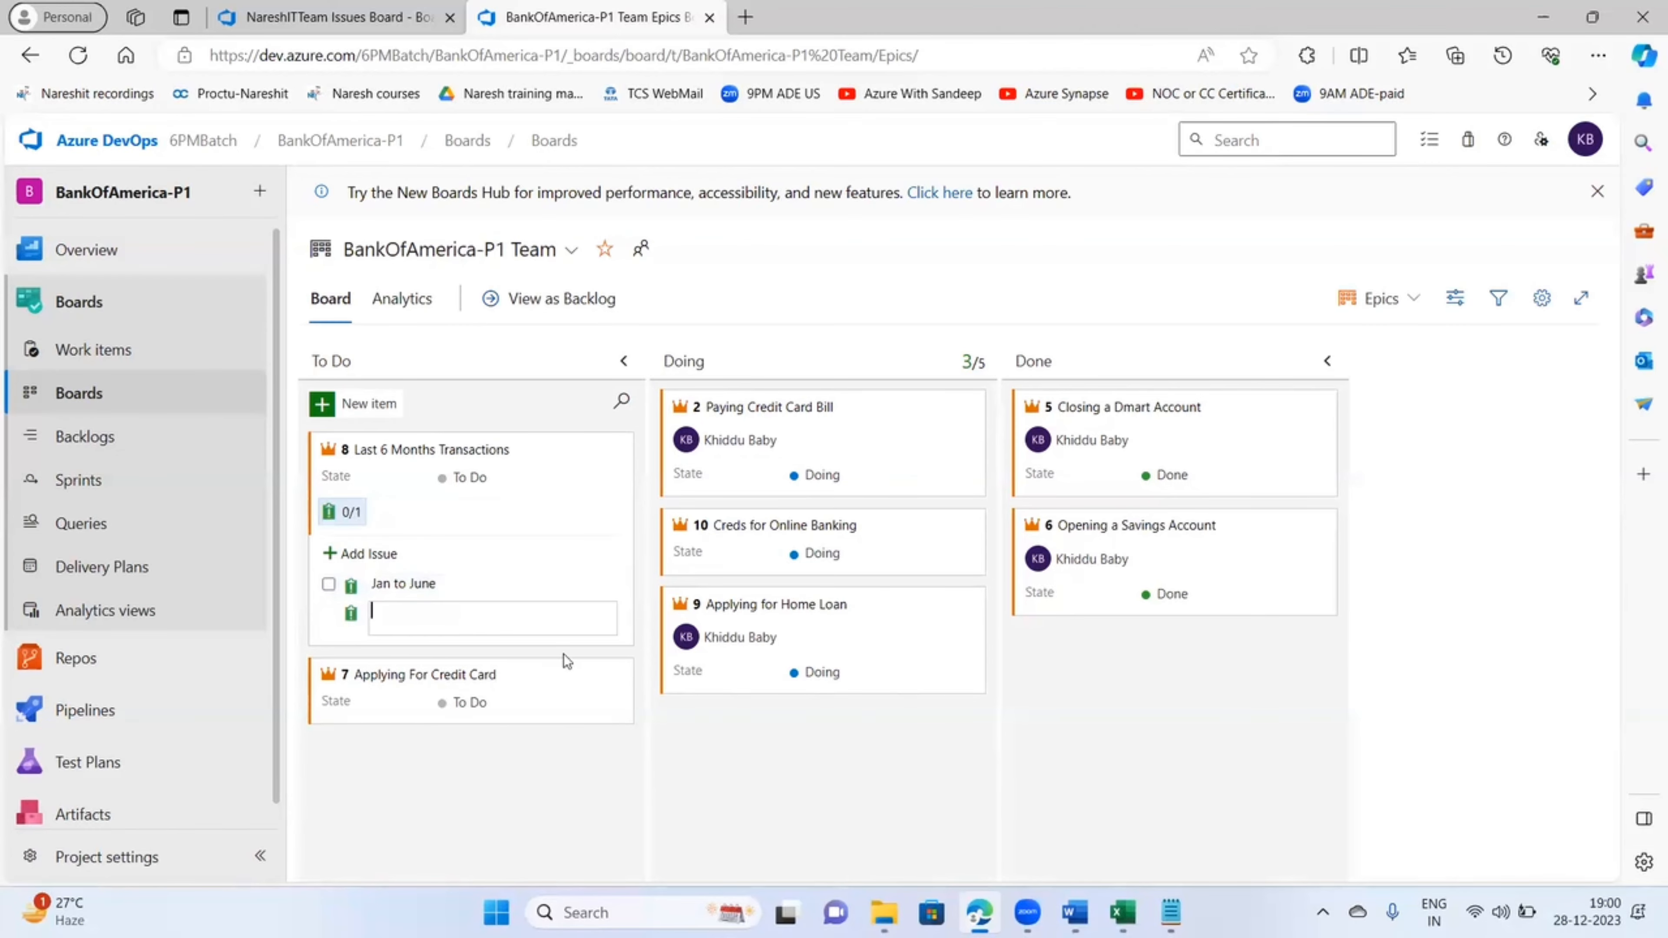
{"action": "type", "text": "July to Dec"}
{"action": "left_click", "coordinate": [401, 770]}
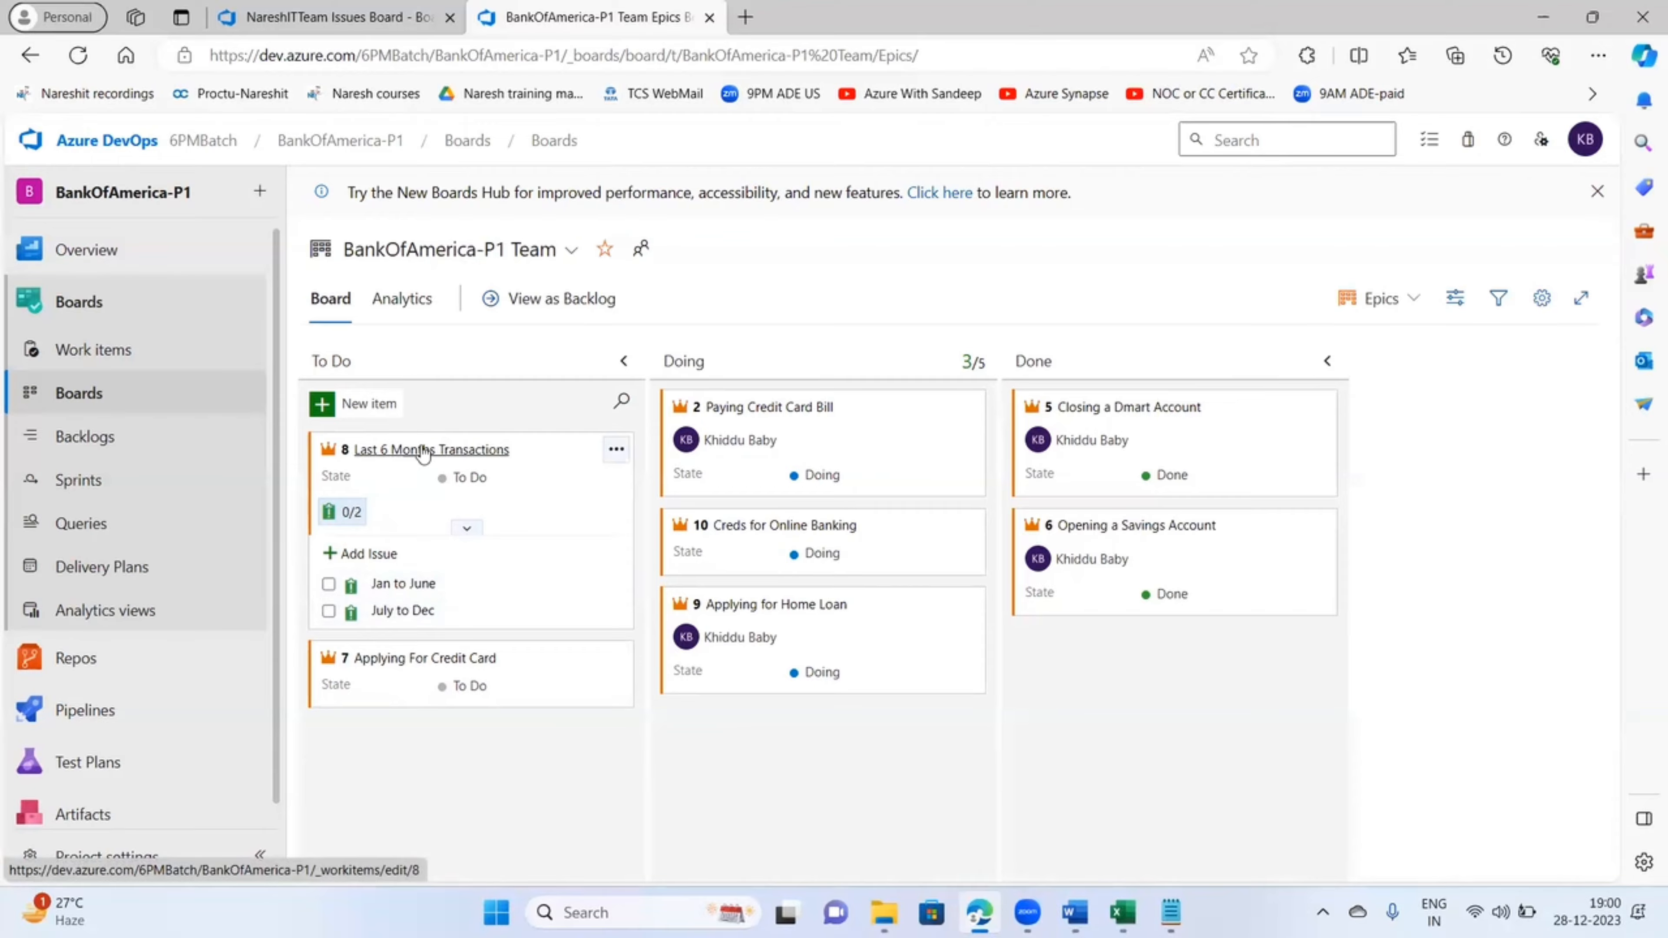
- Return to the Issues board, expand the Blocking of Credit Card tasks, and view the Master Credit Card task without changing it
{"action": "left_click", "coordinate": [1409, 303]}
{"action": "left_click", "coordinate": [1318, 381]}
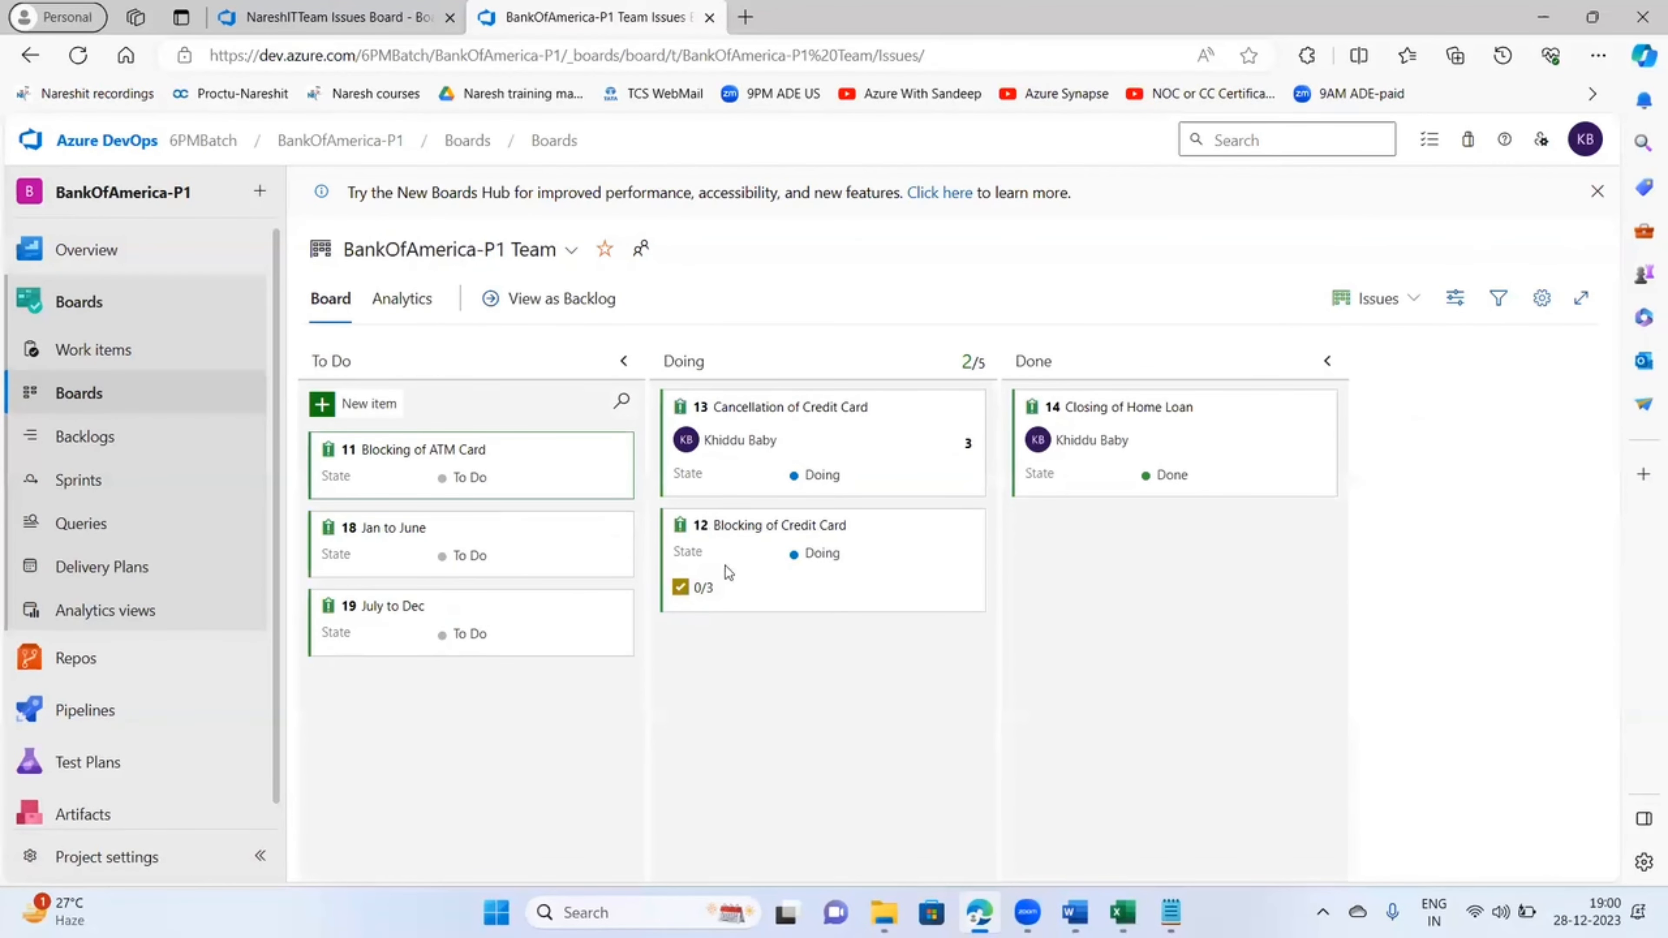
{"action": "left_click", "coordinate": [693, 594]}
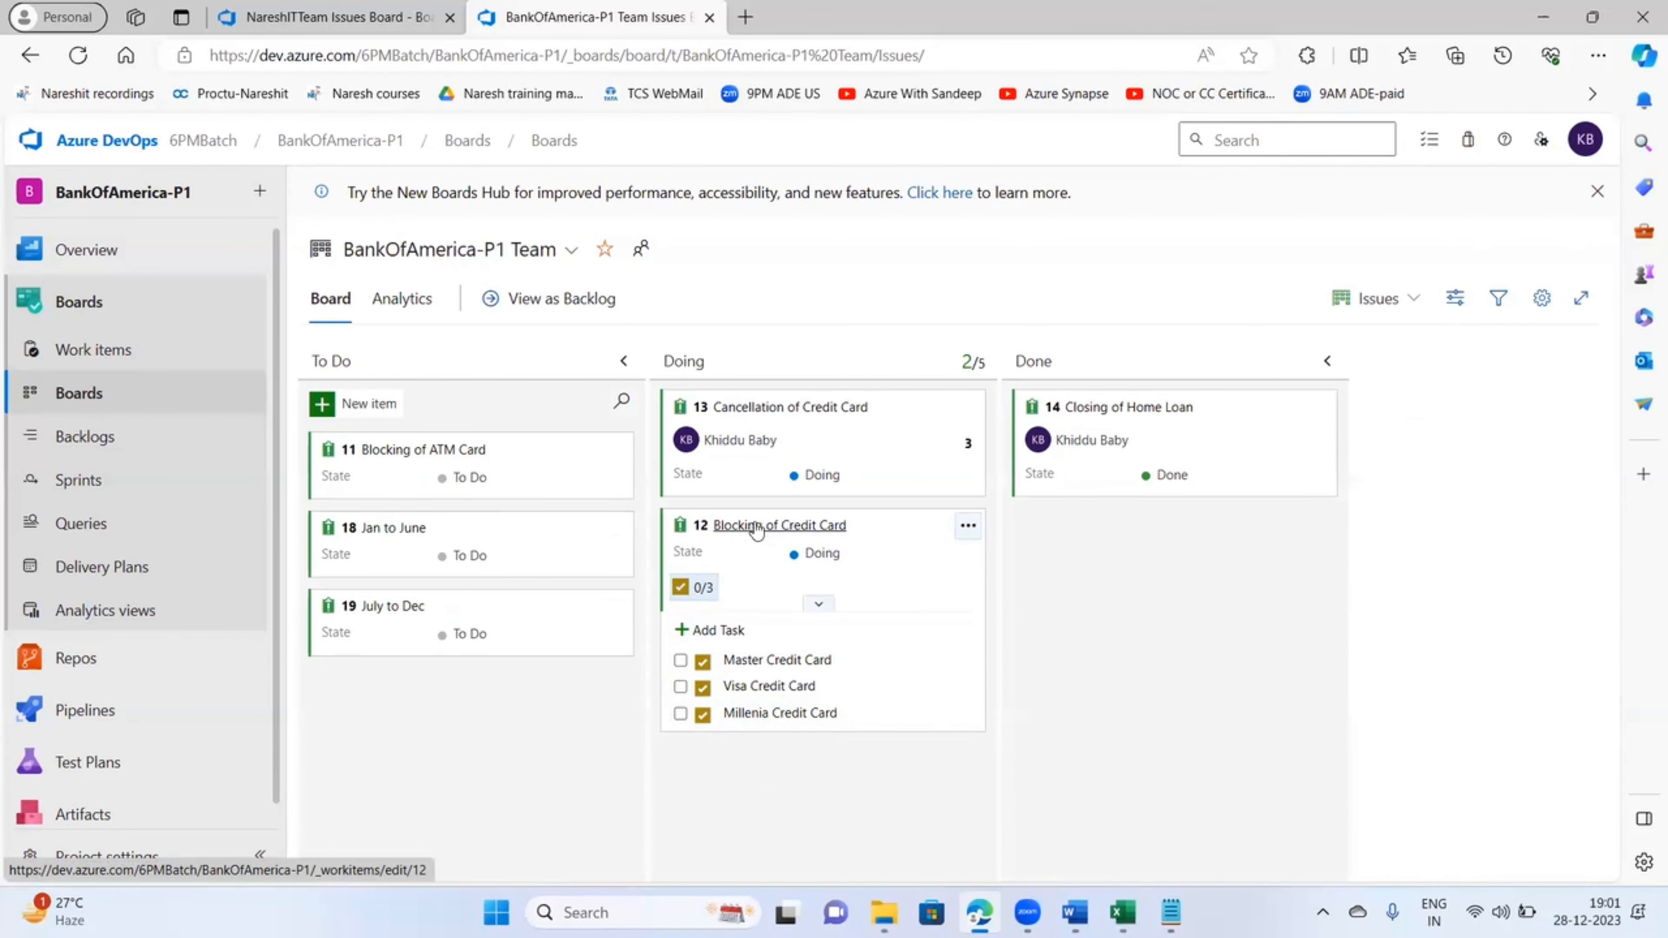
{"action": "left_click", "coordinate": [739, 662]}
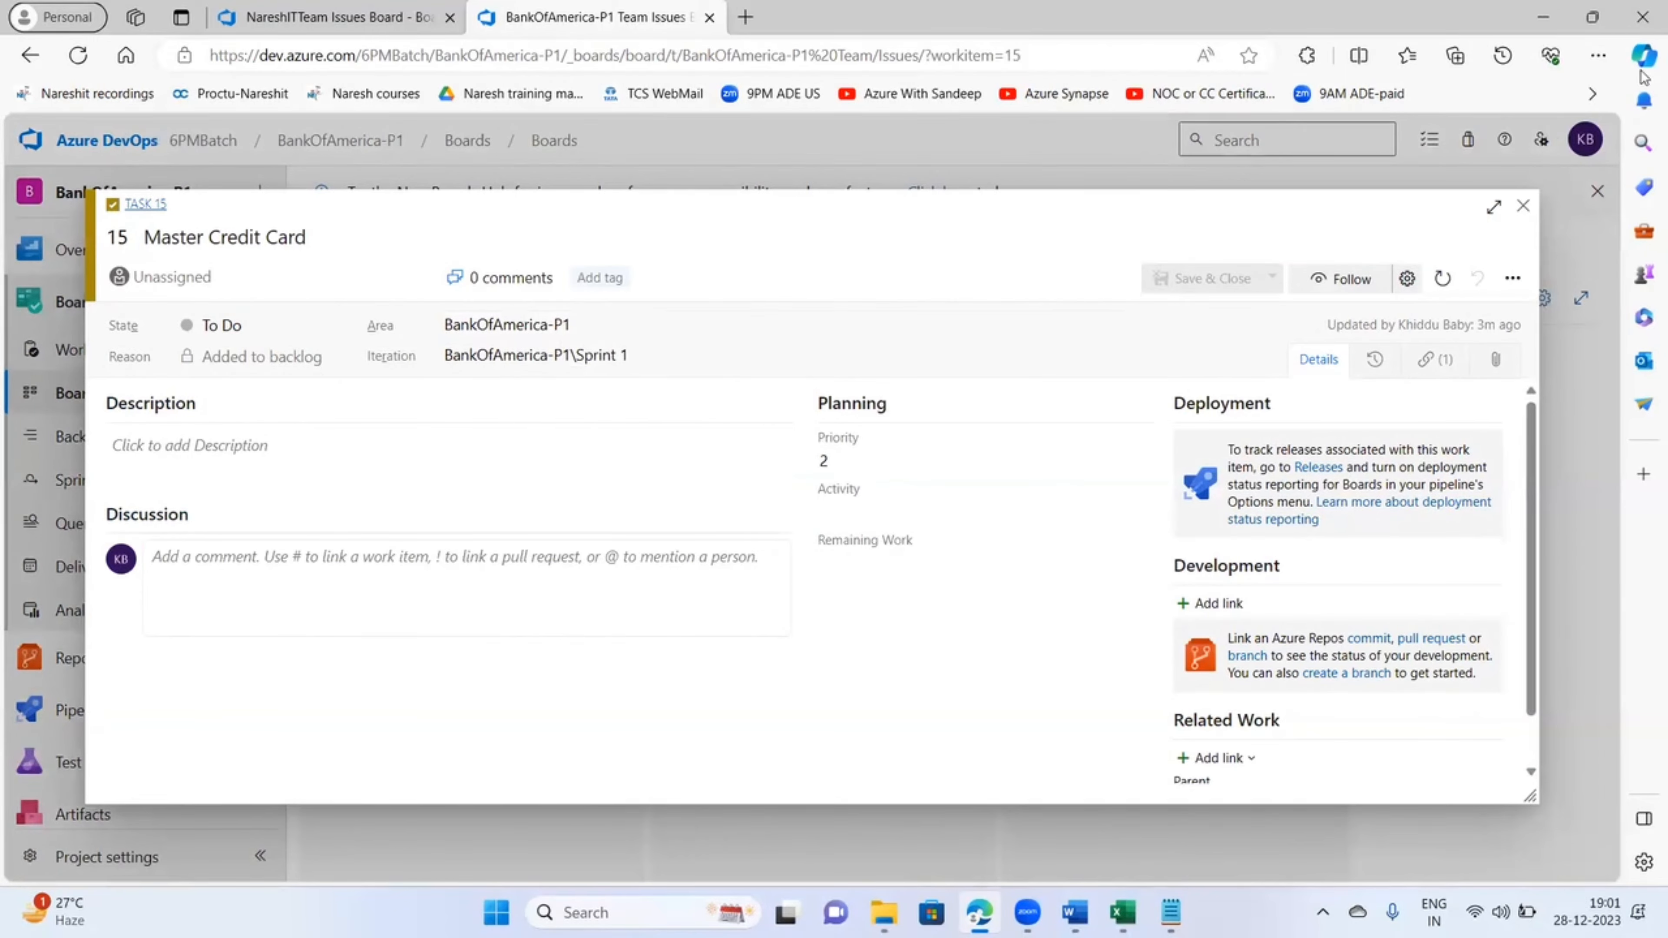
{"action": "left_click", "coordinate": [1523, 206]}
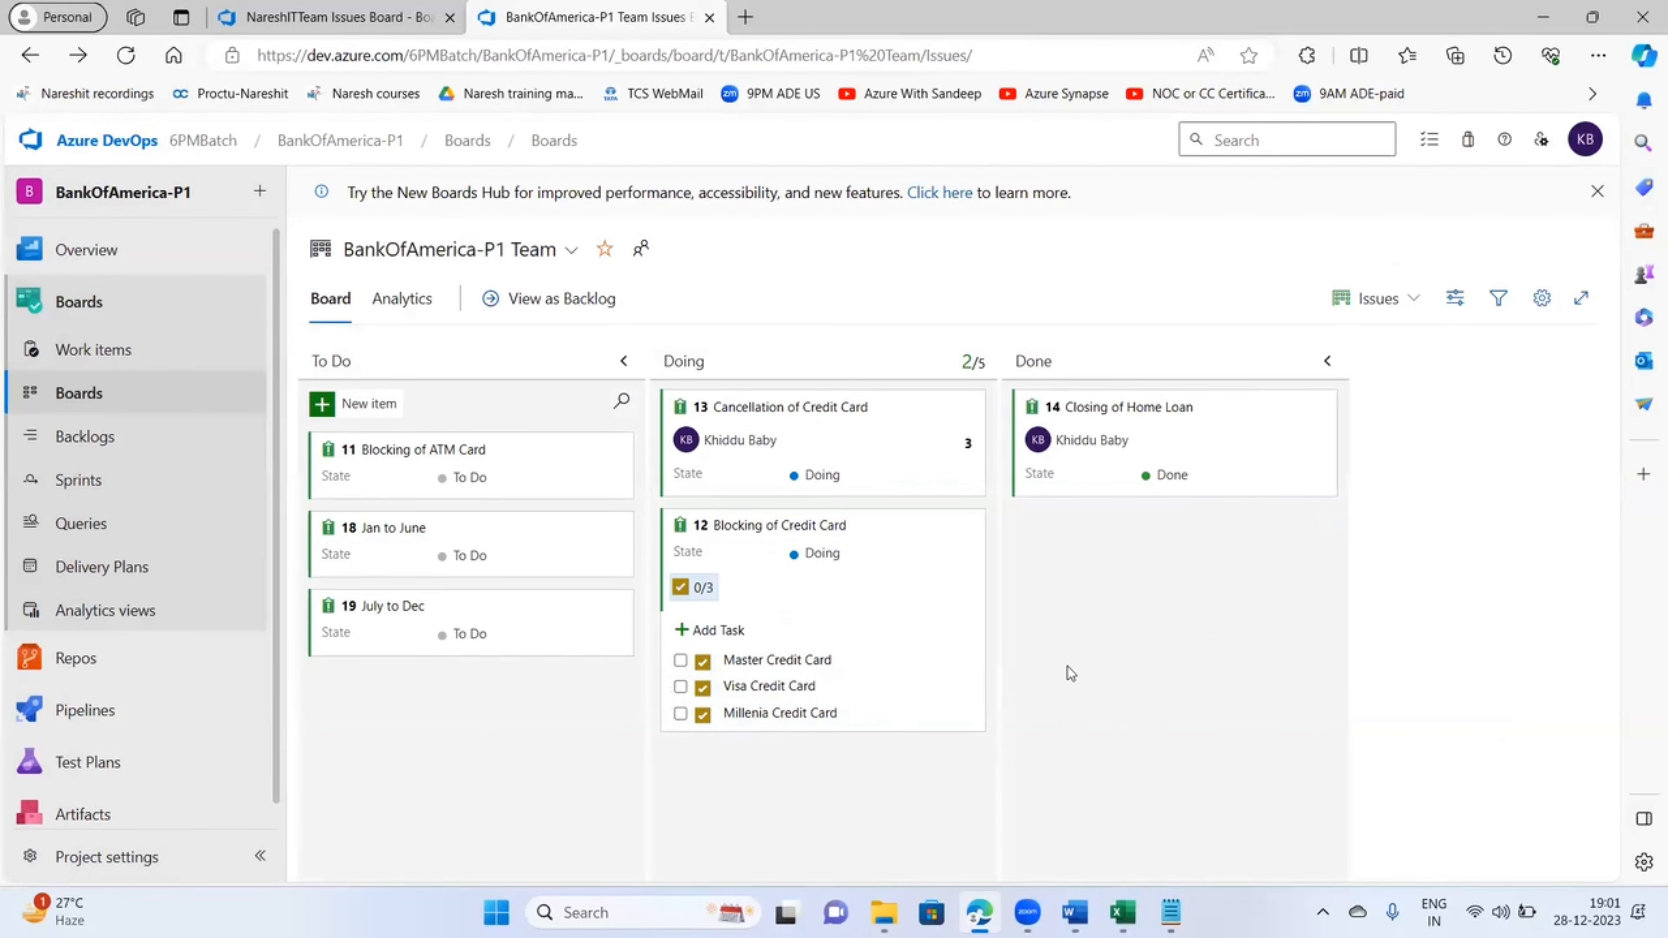
- Switch to Notepad and append "Now in Kanban board how to see which issue comes under which Epic and", breaking the line before "issue"
{"action": "left_click", "coordinate": [1171, 912]}
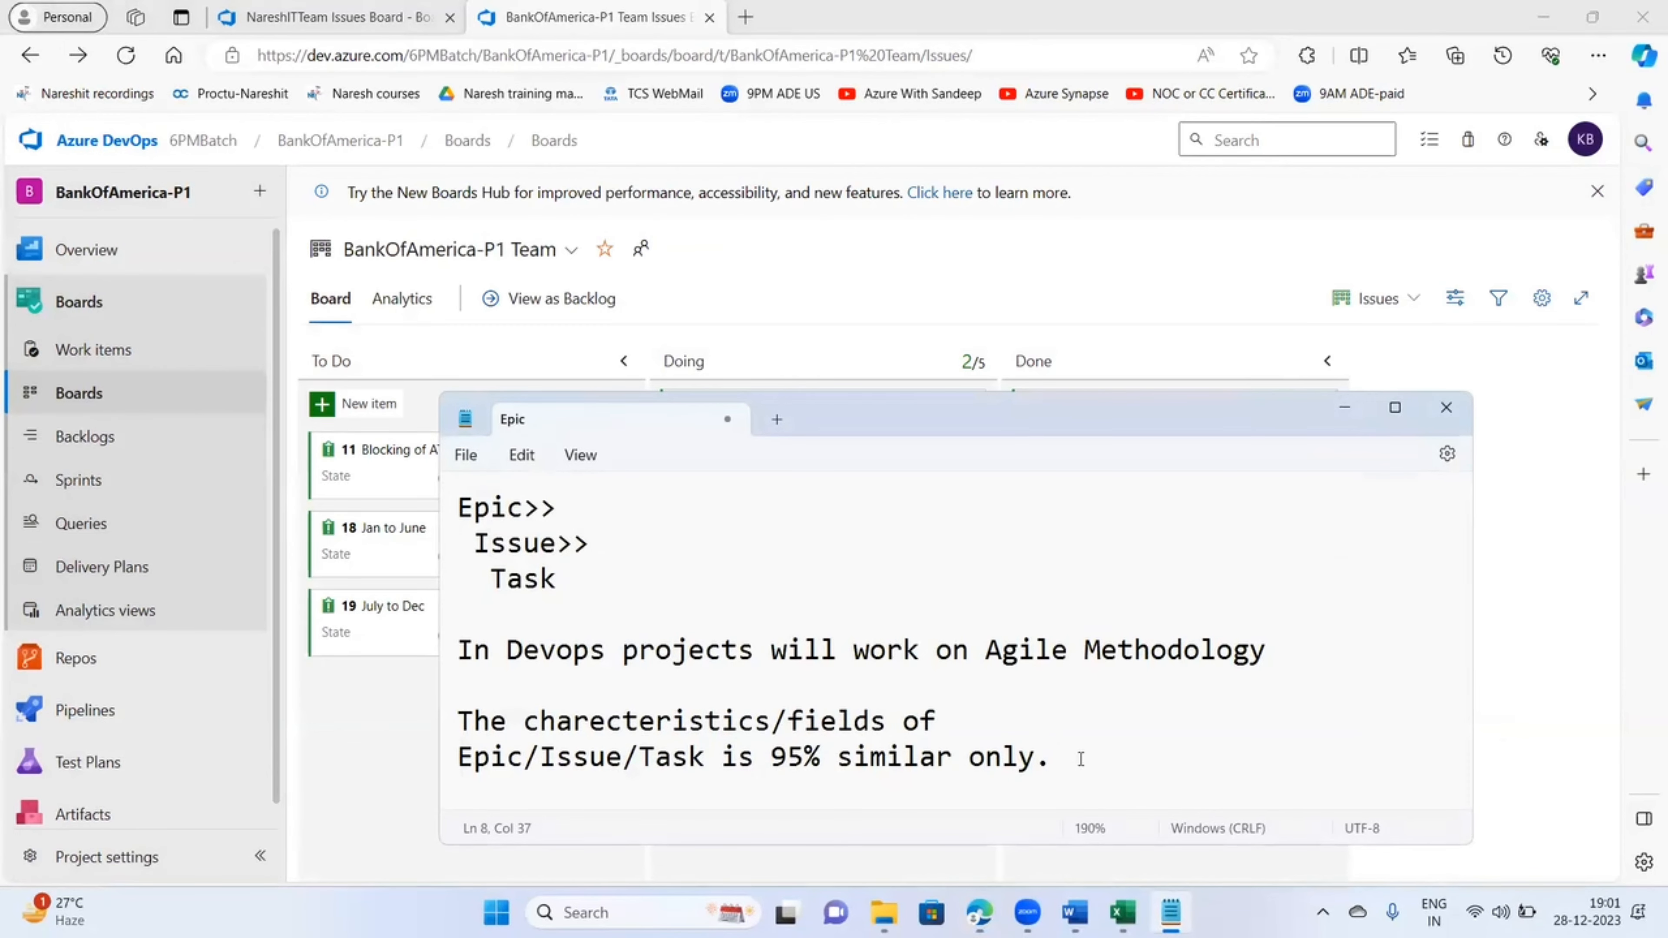
{"action": "key", "text": "Return"}
{"action": "key", "text": "Return"}
{"action": "type", "text": "Now in "}
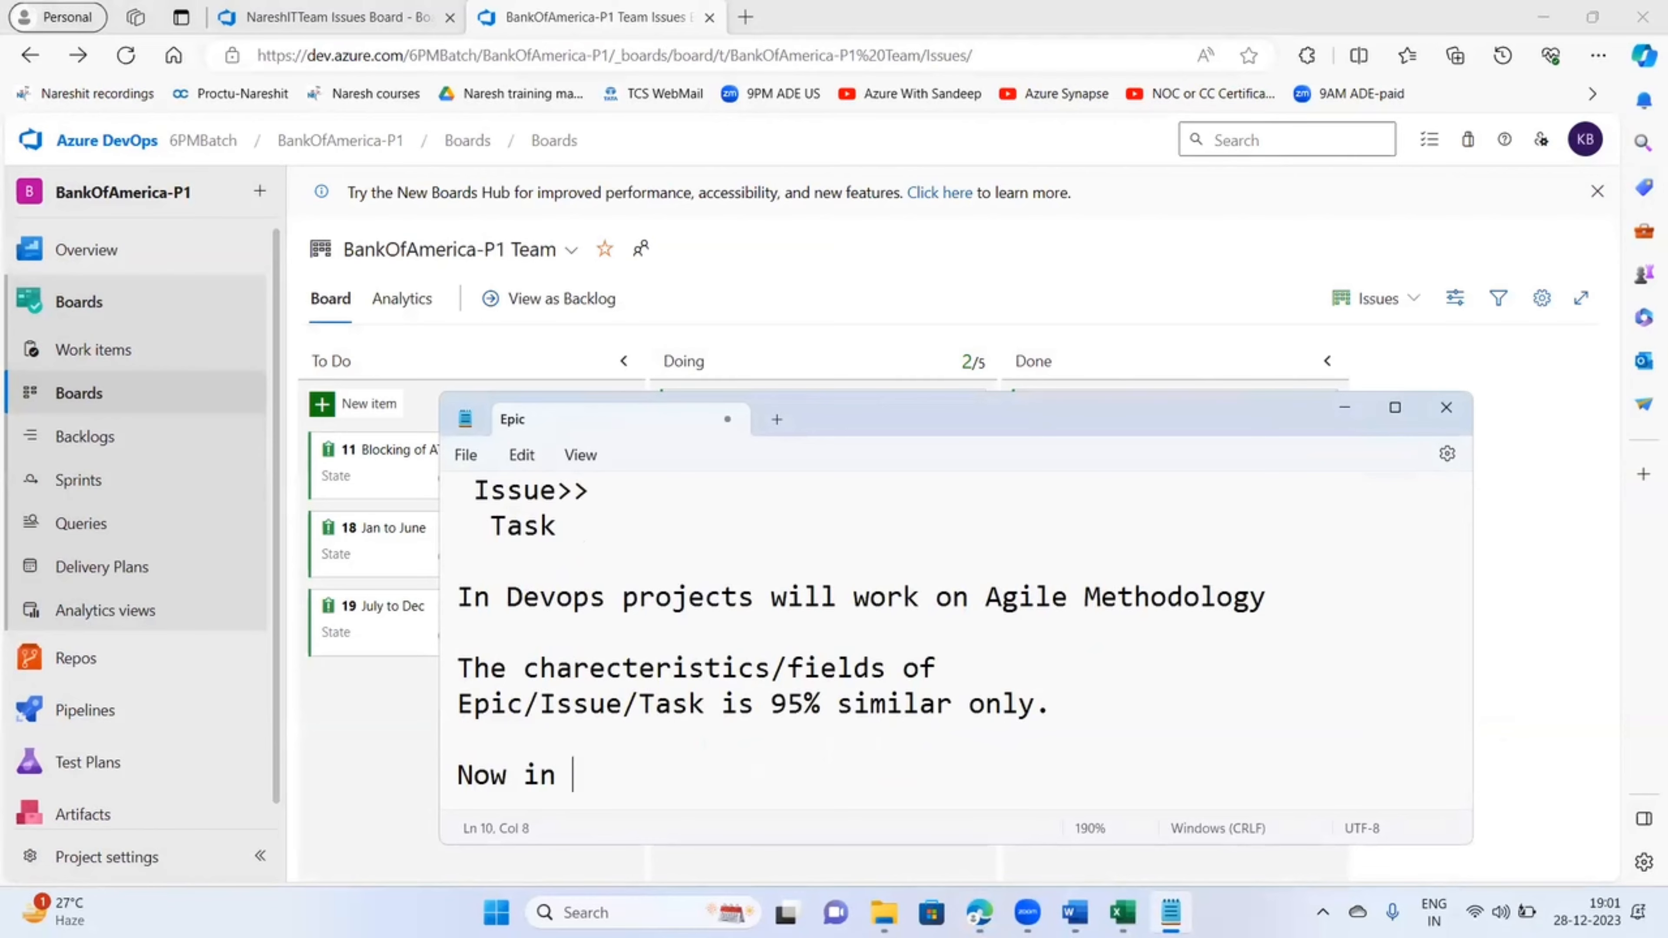
{"action": "type", "text": "Kanban bo"}
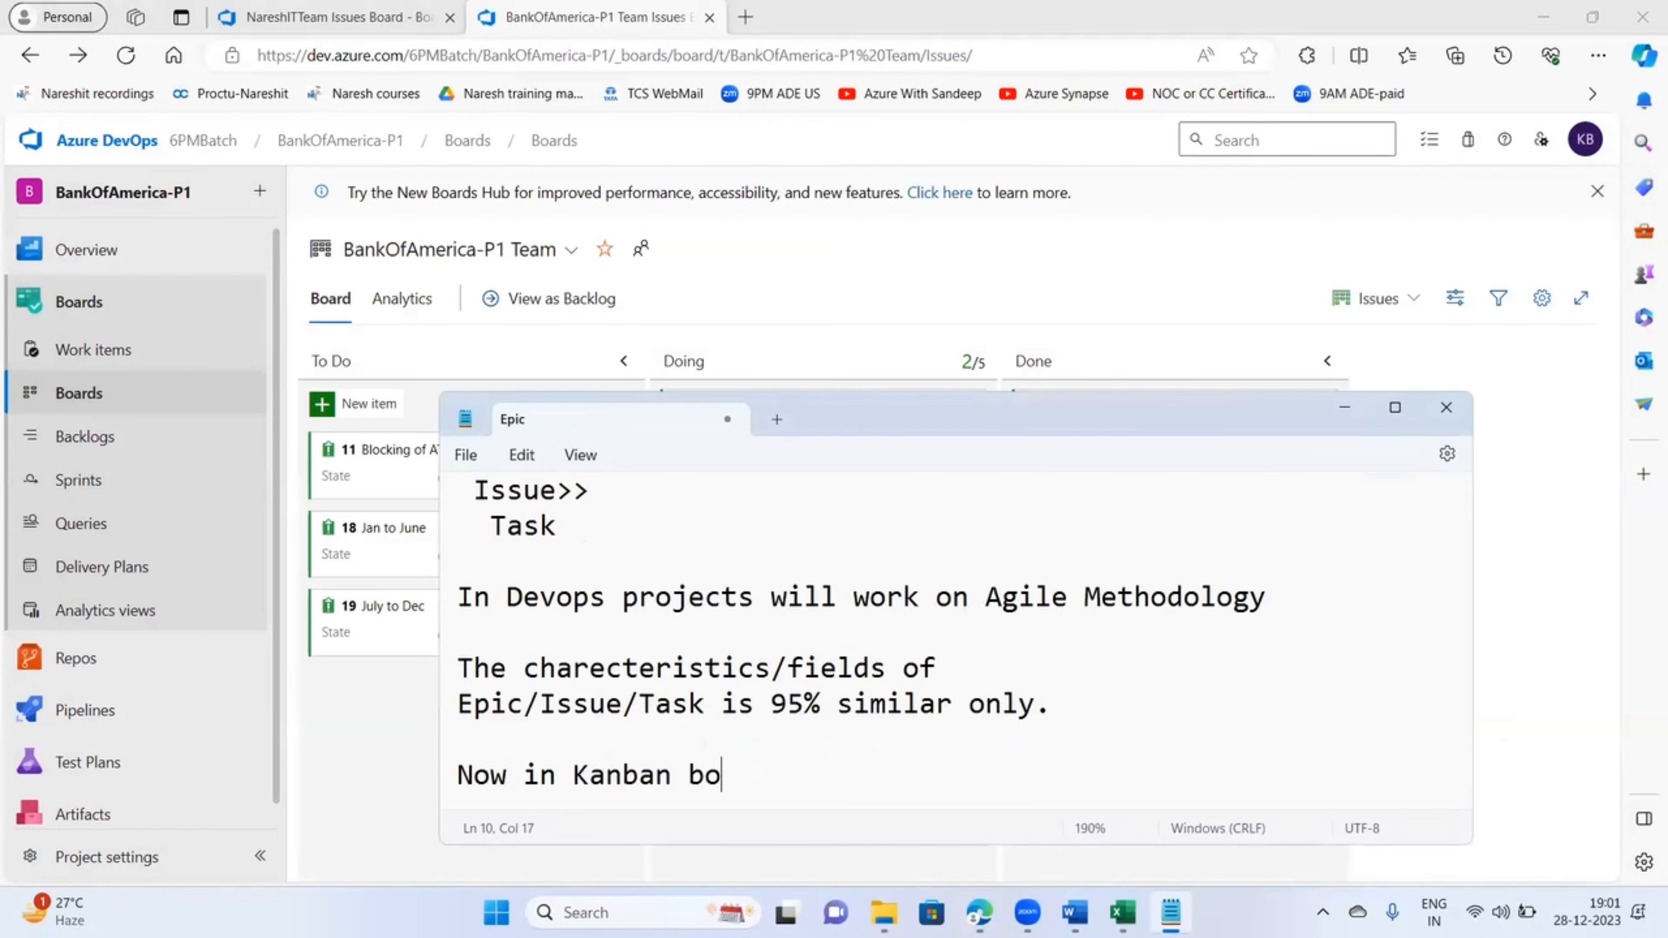
{"action": "type", "text": "ard how to"}
{"action": "key", "text": "BackSpace"}
{"action": "key", "text": "BackSpace"}
{"action": "type", "text": "how to"}
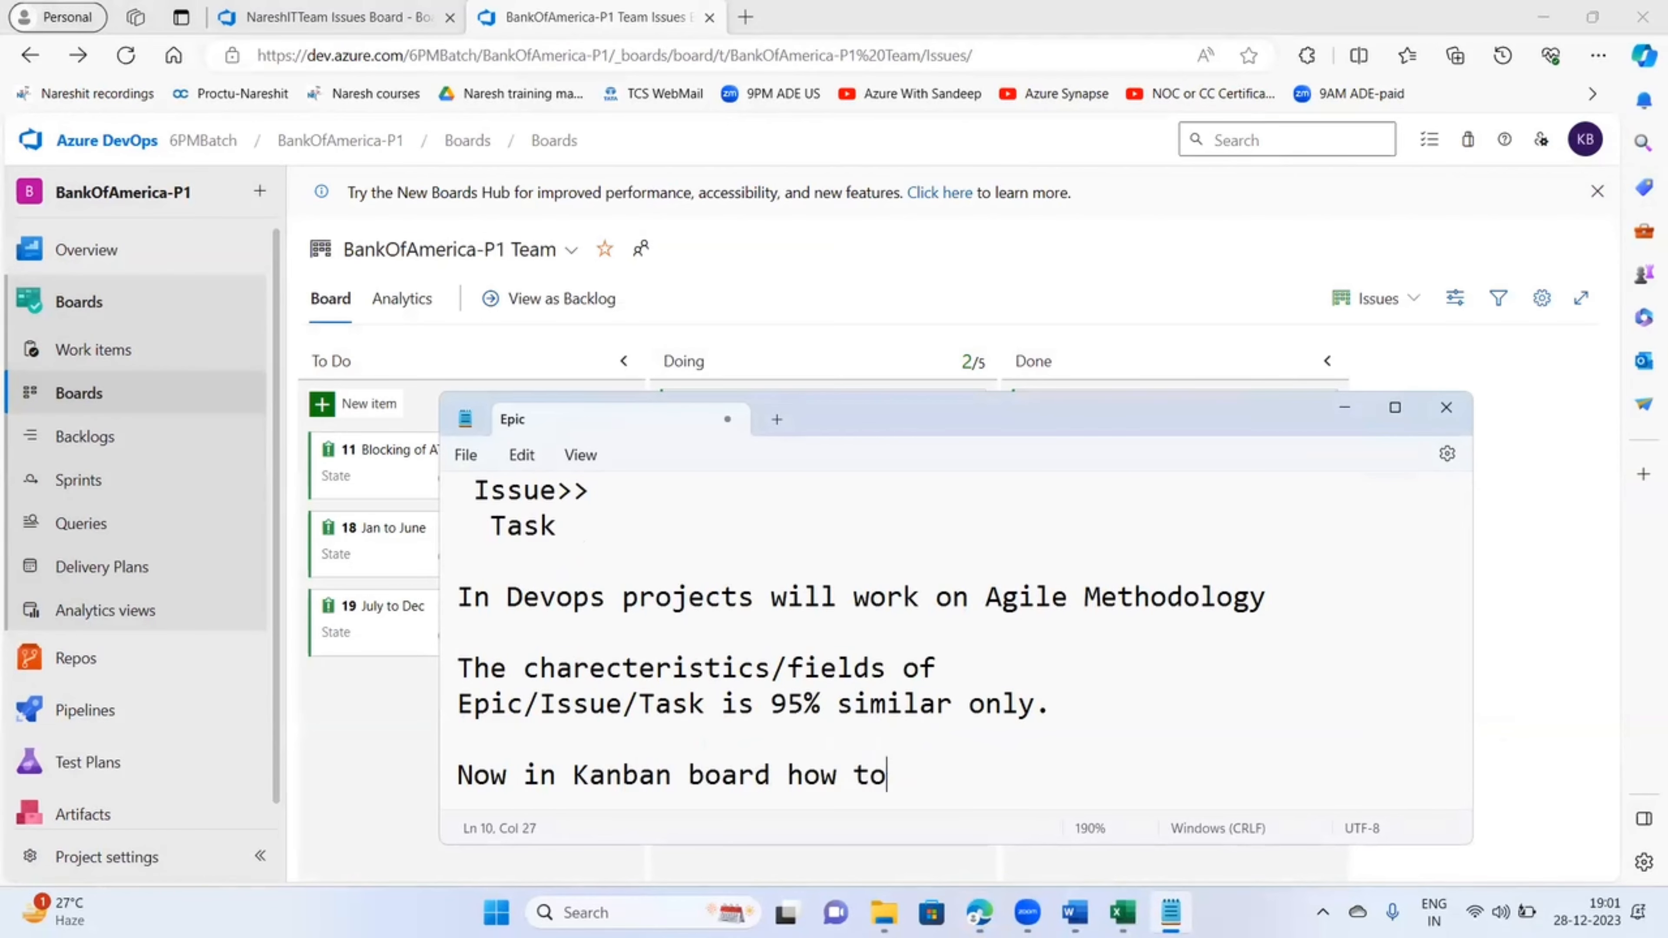
{"action": "type", "text": " see which"}
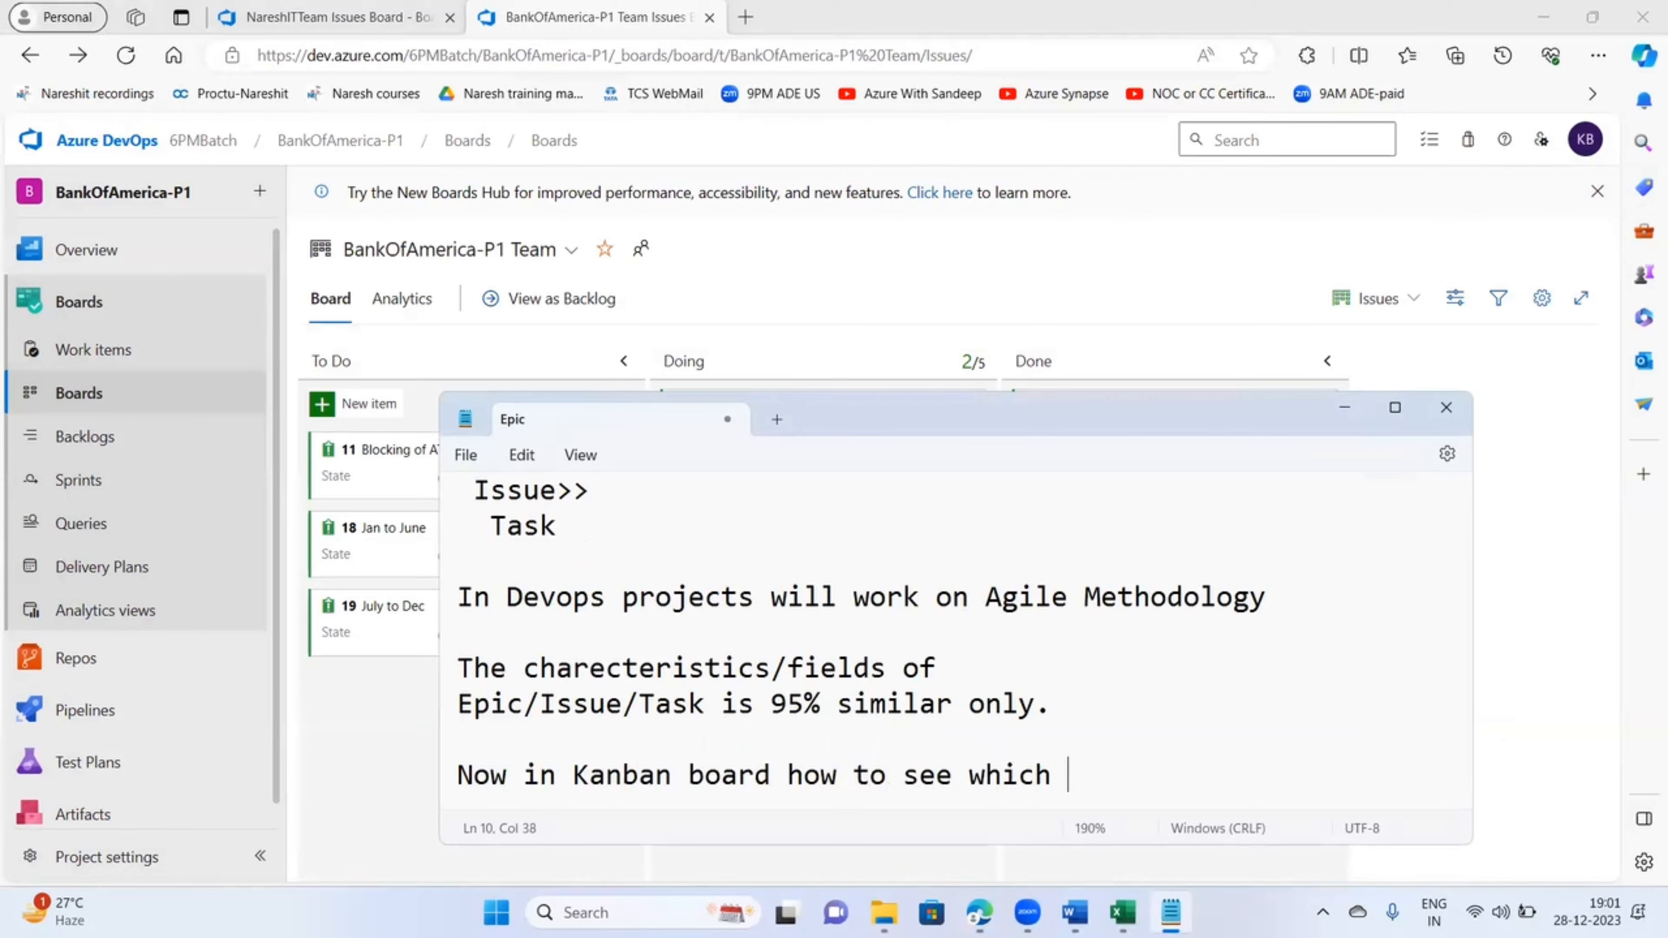
{"action": "key", "text": "Return"}
{"action": "type", "text": "i"}
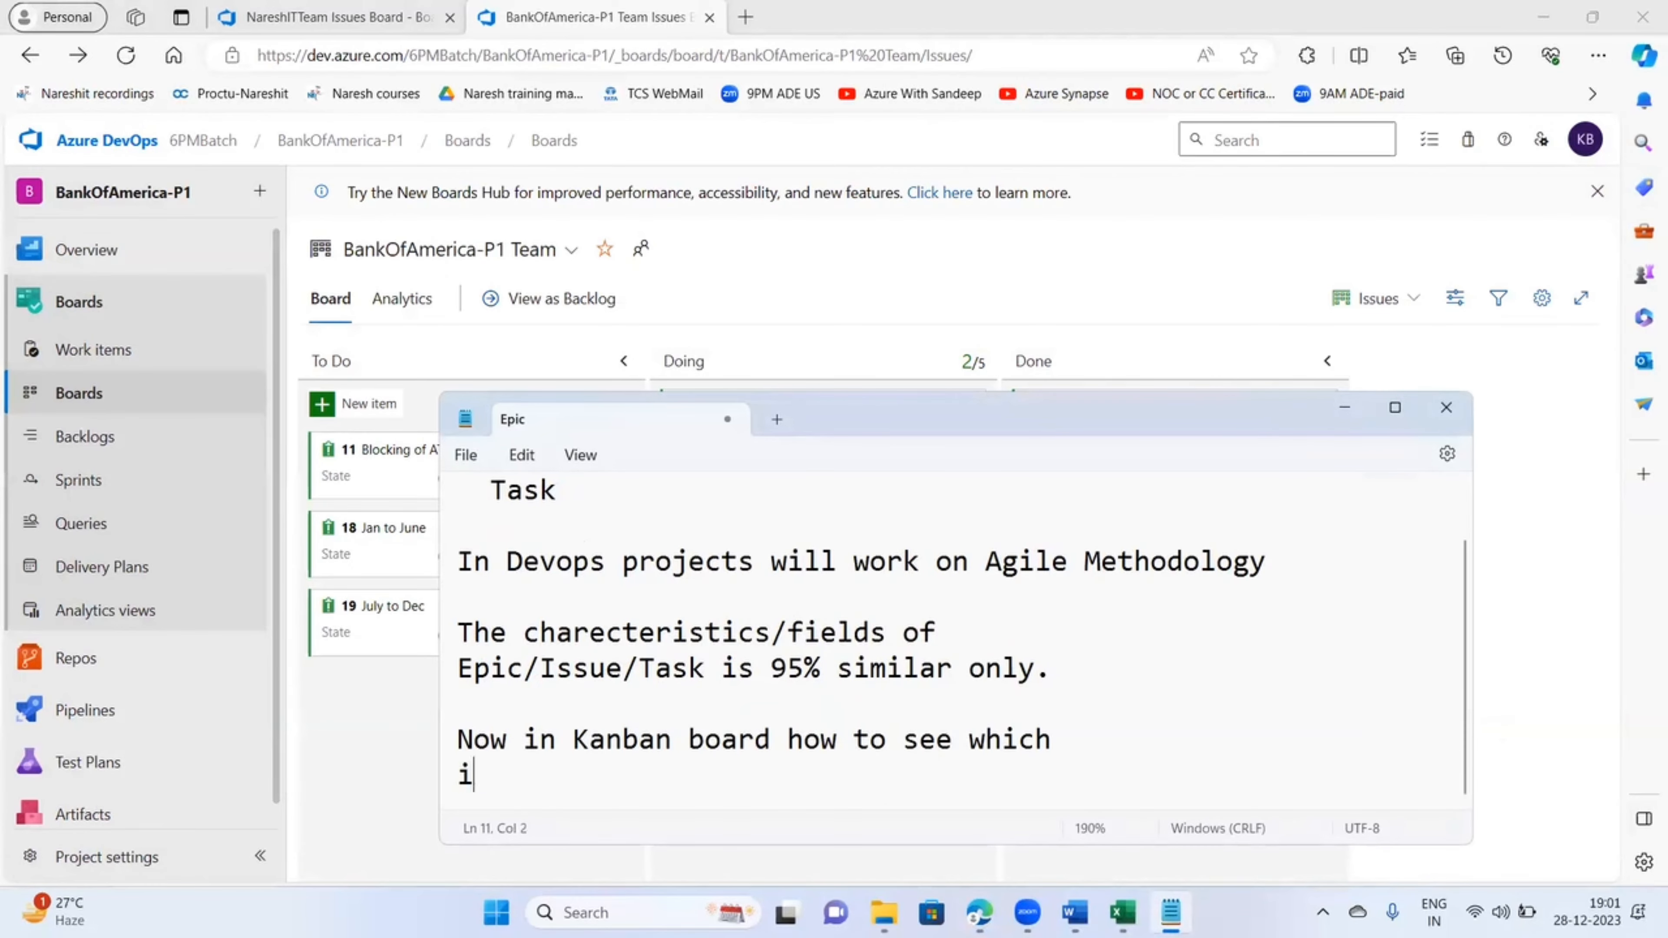
{"action": "type", "text": "ssue comes "}
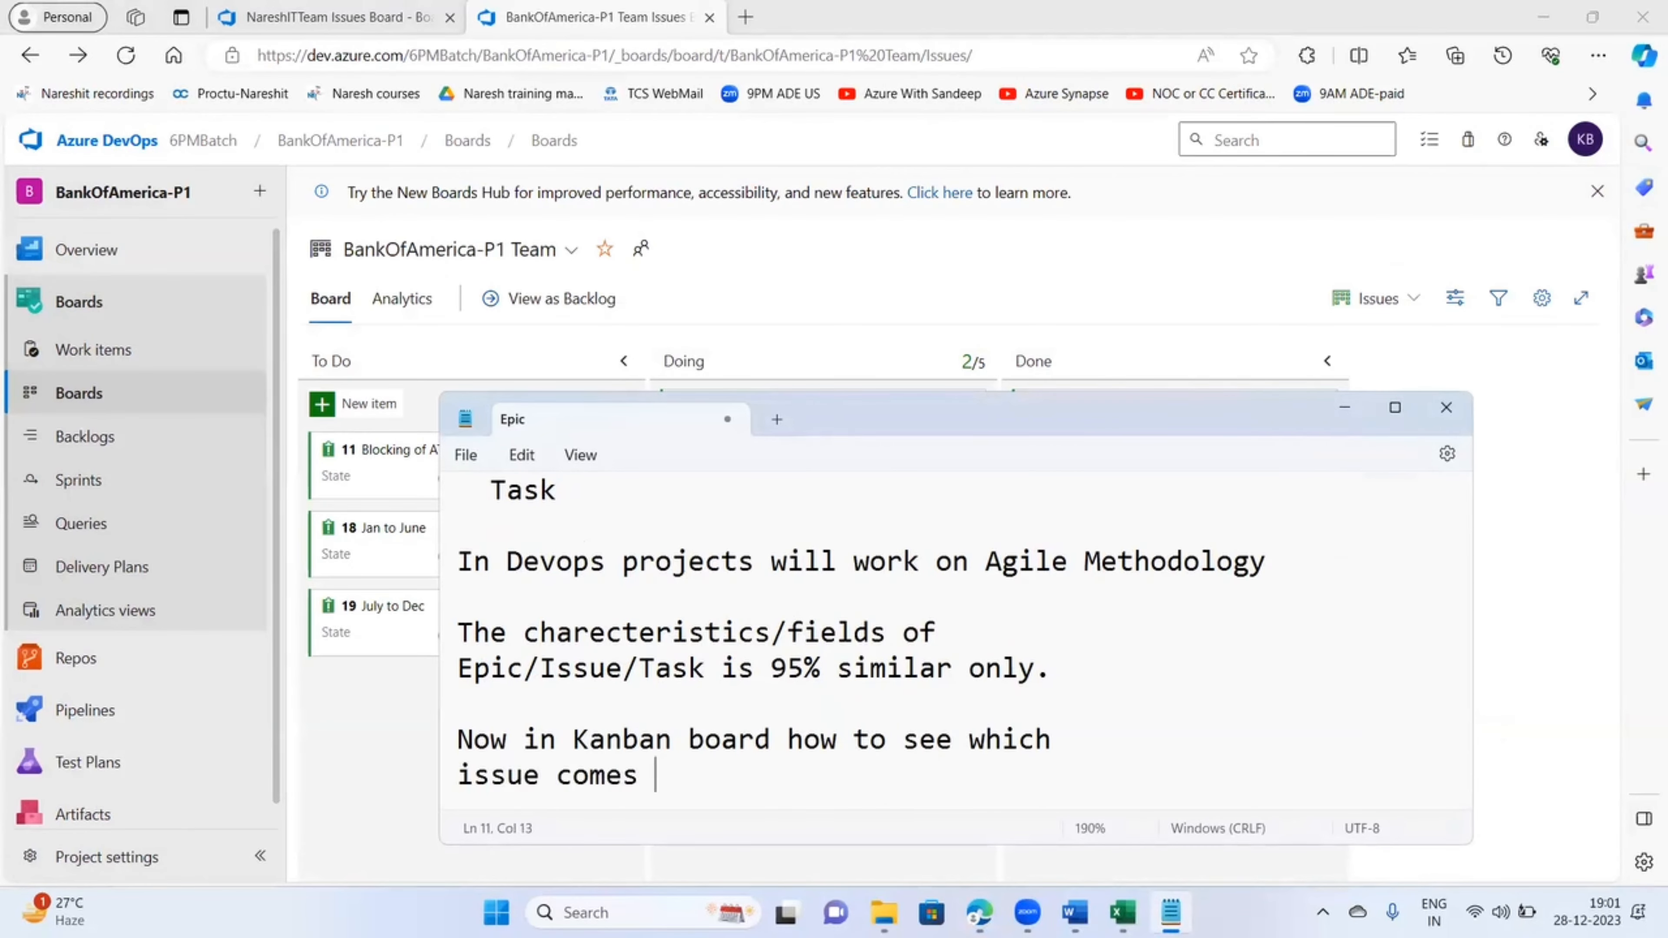
{"action": "type", "text": "under which "}
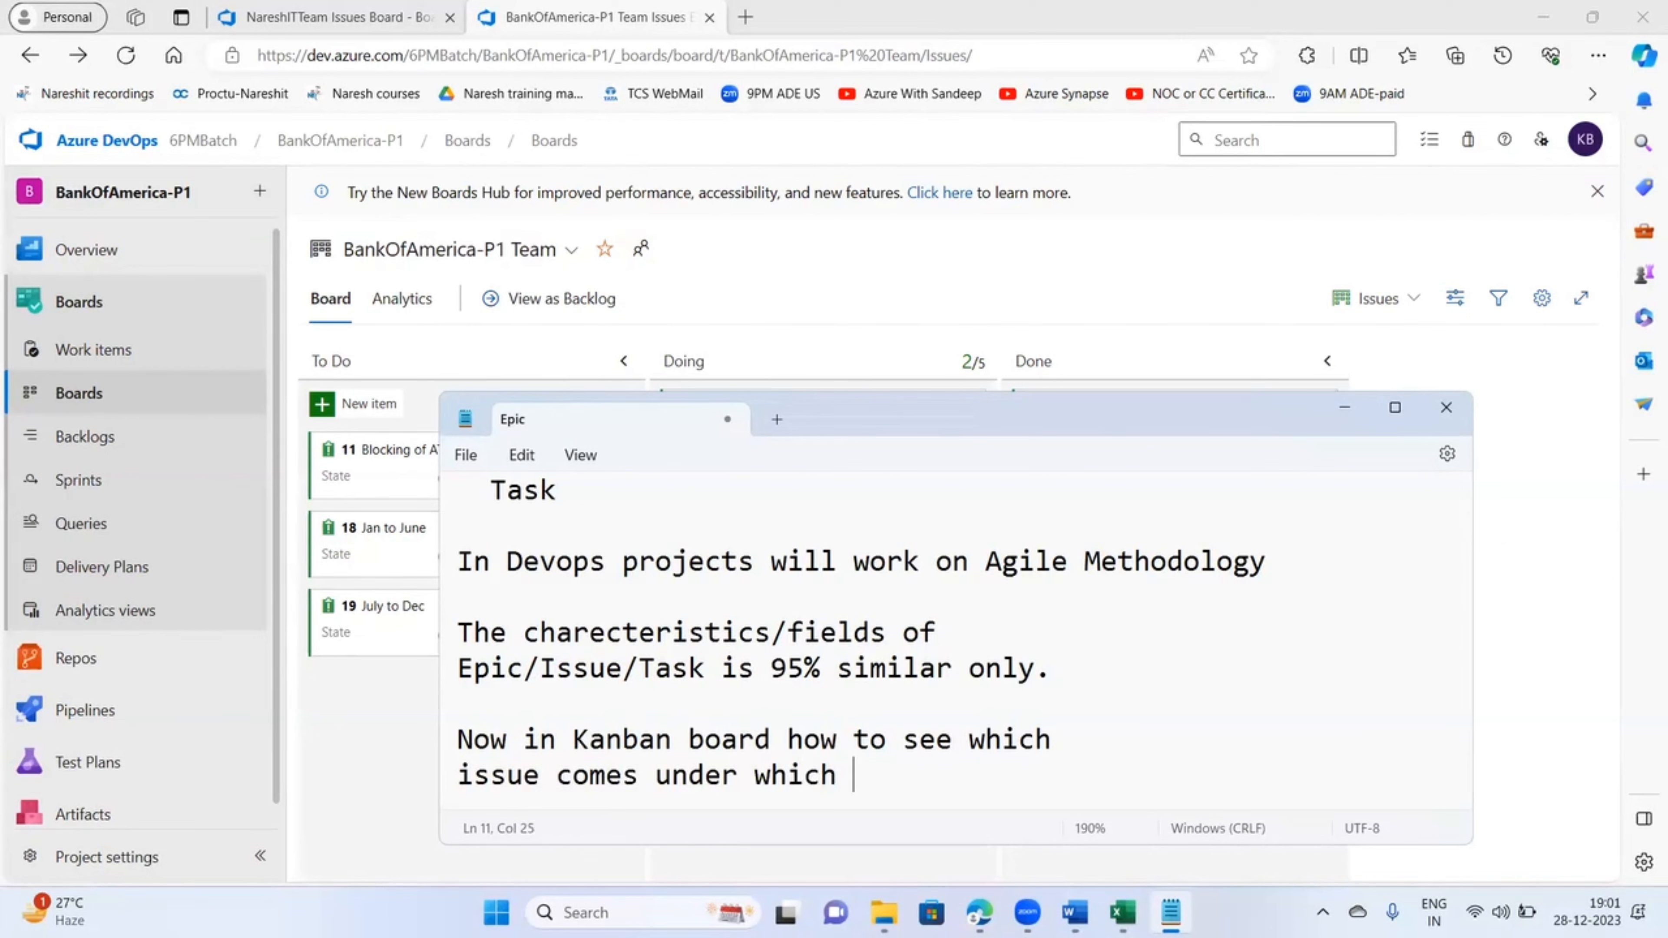
{"action": "type", "text": "Epic and"}
{"action": "key", "text": "Return"}
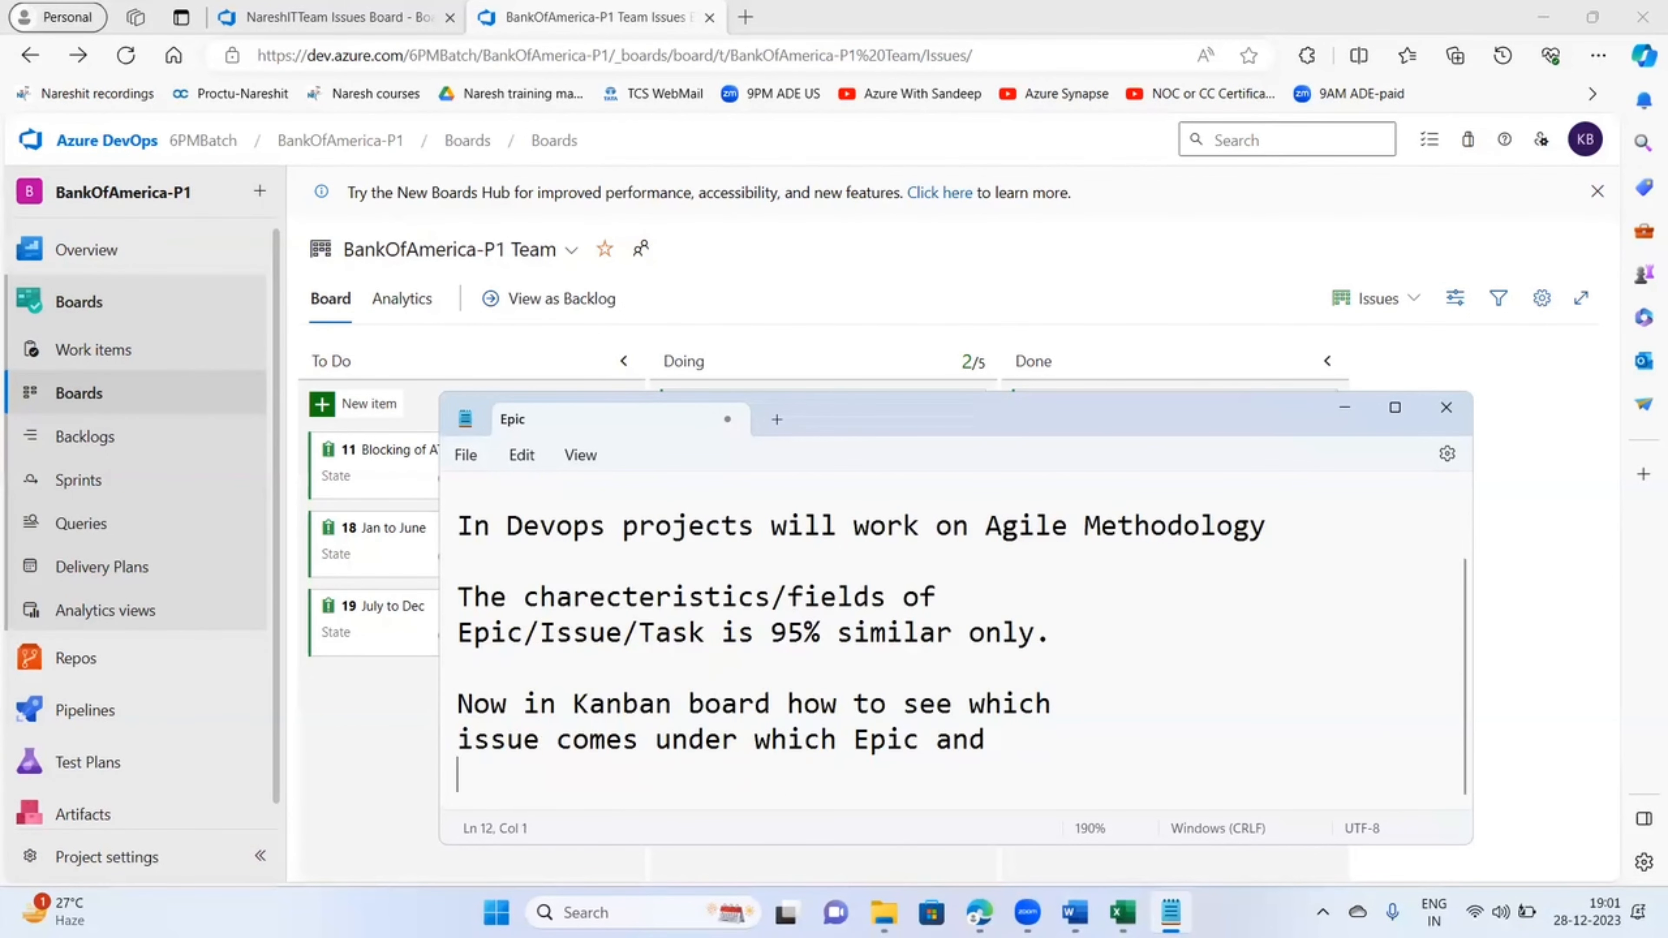
- Continue the question on a new line with "which task comes under which issue"
{"action": "type", "text": "which "}
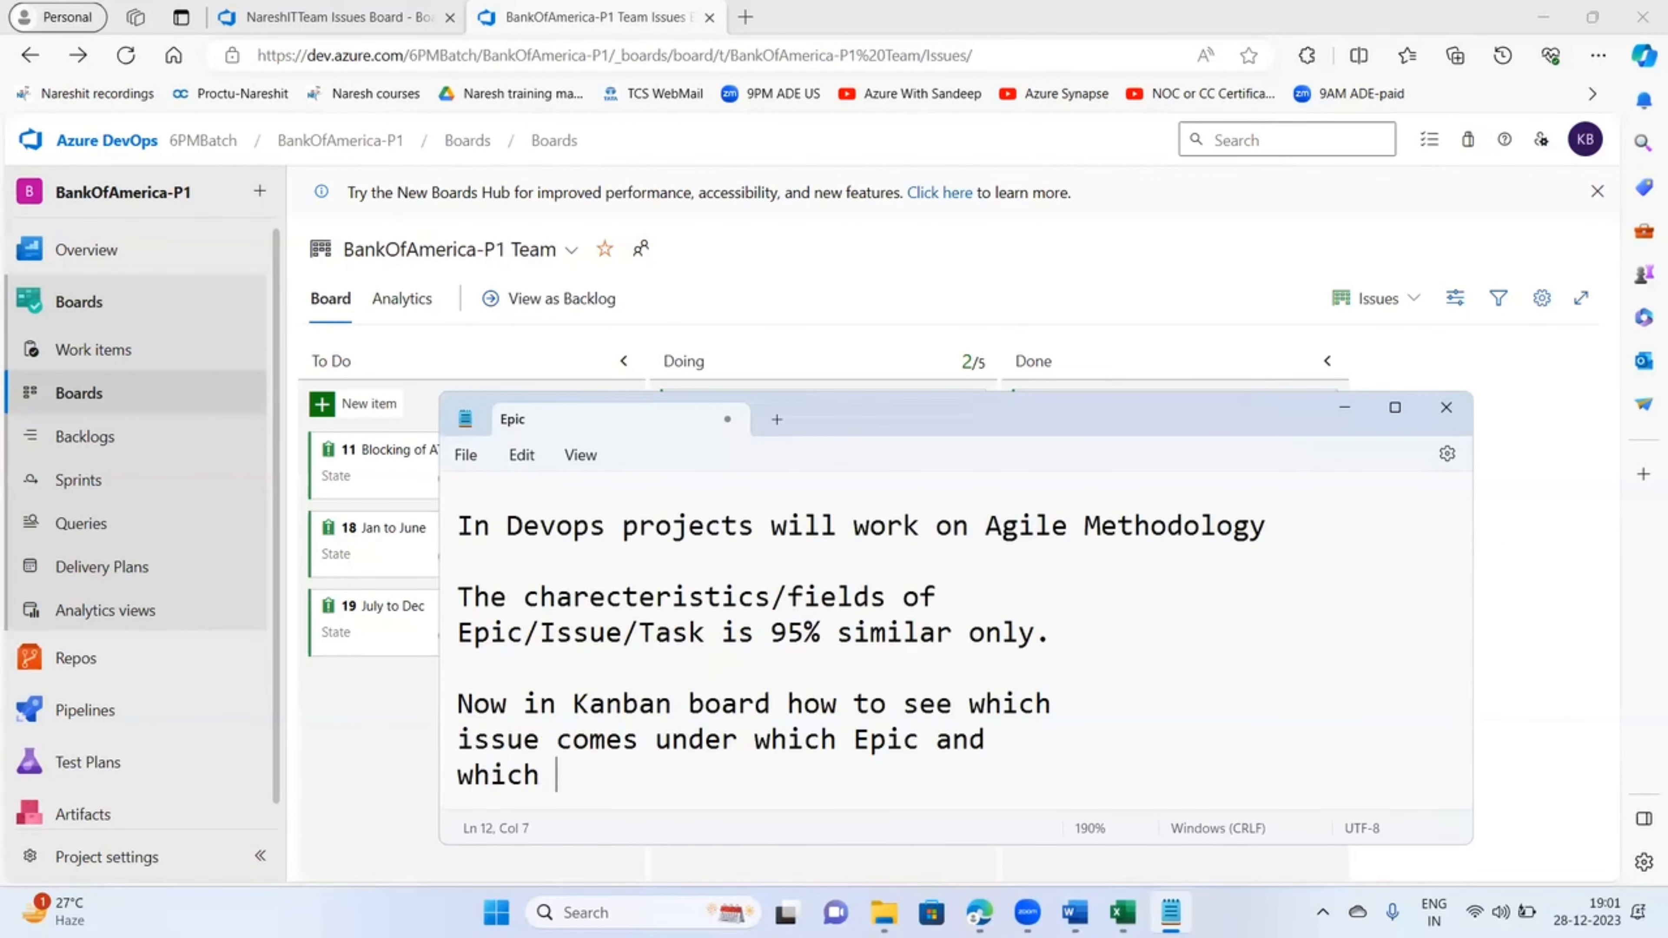
{"action": "type", "text": "task com"}
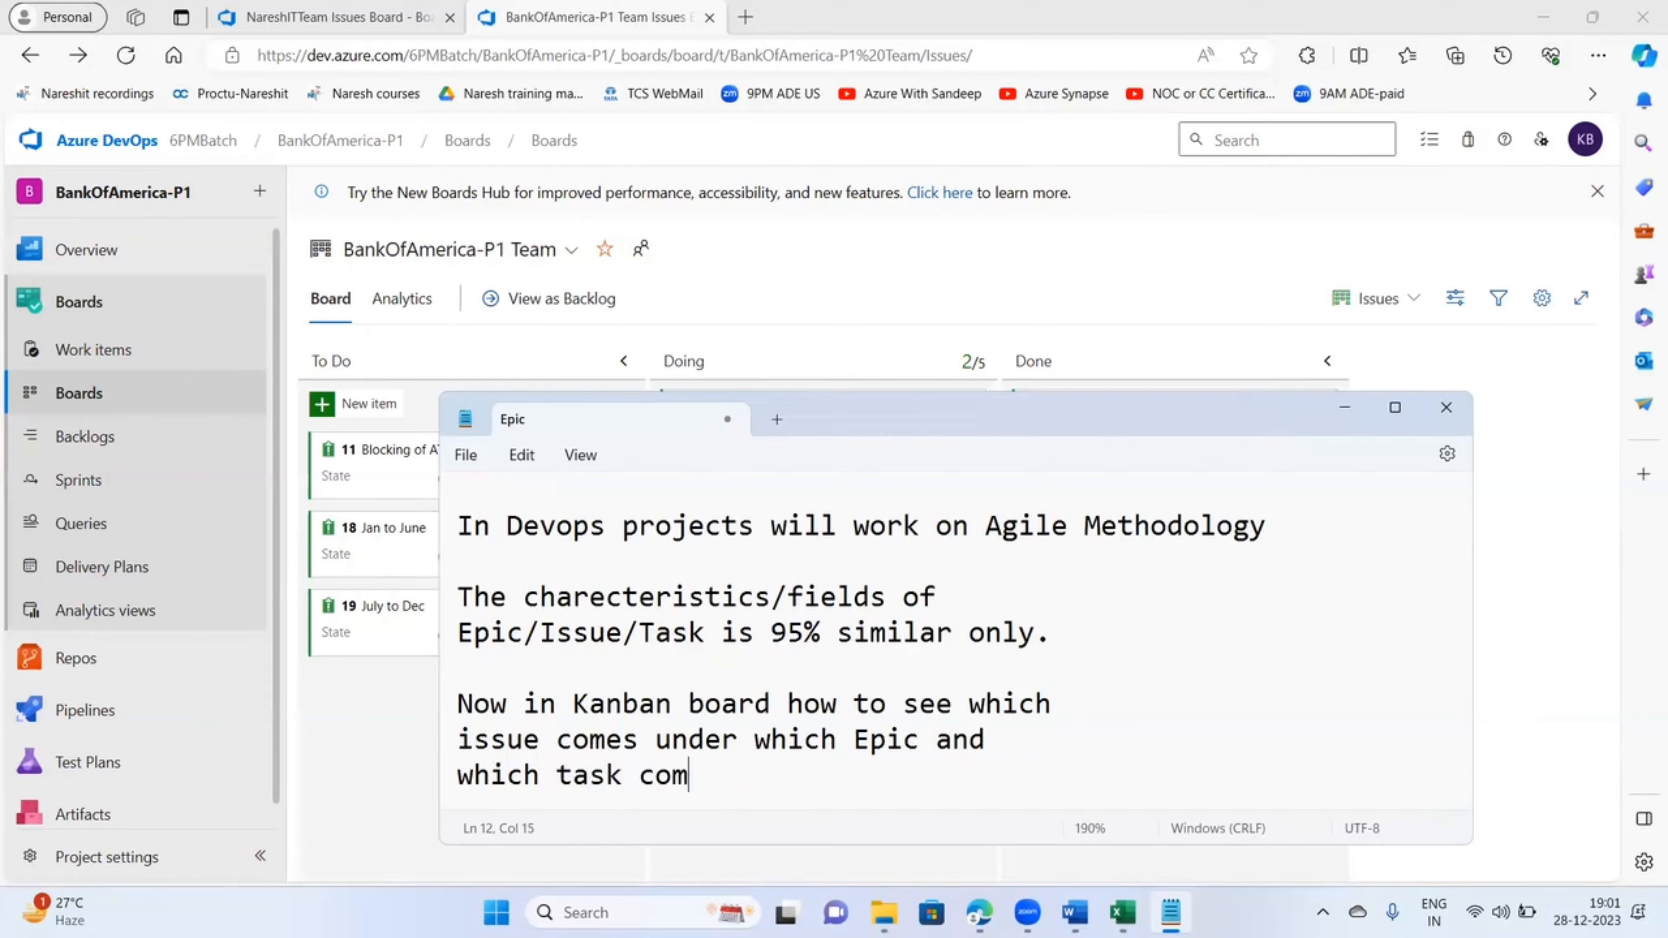
{"action": "type", "text": "es under wich"}
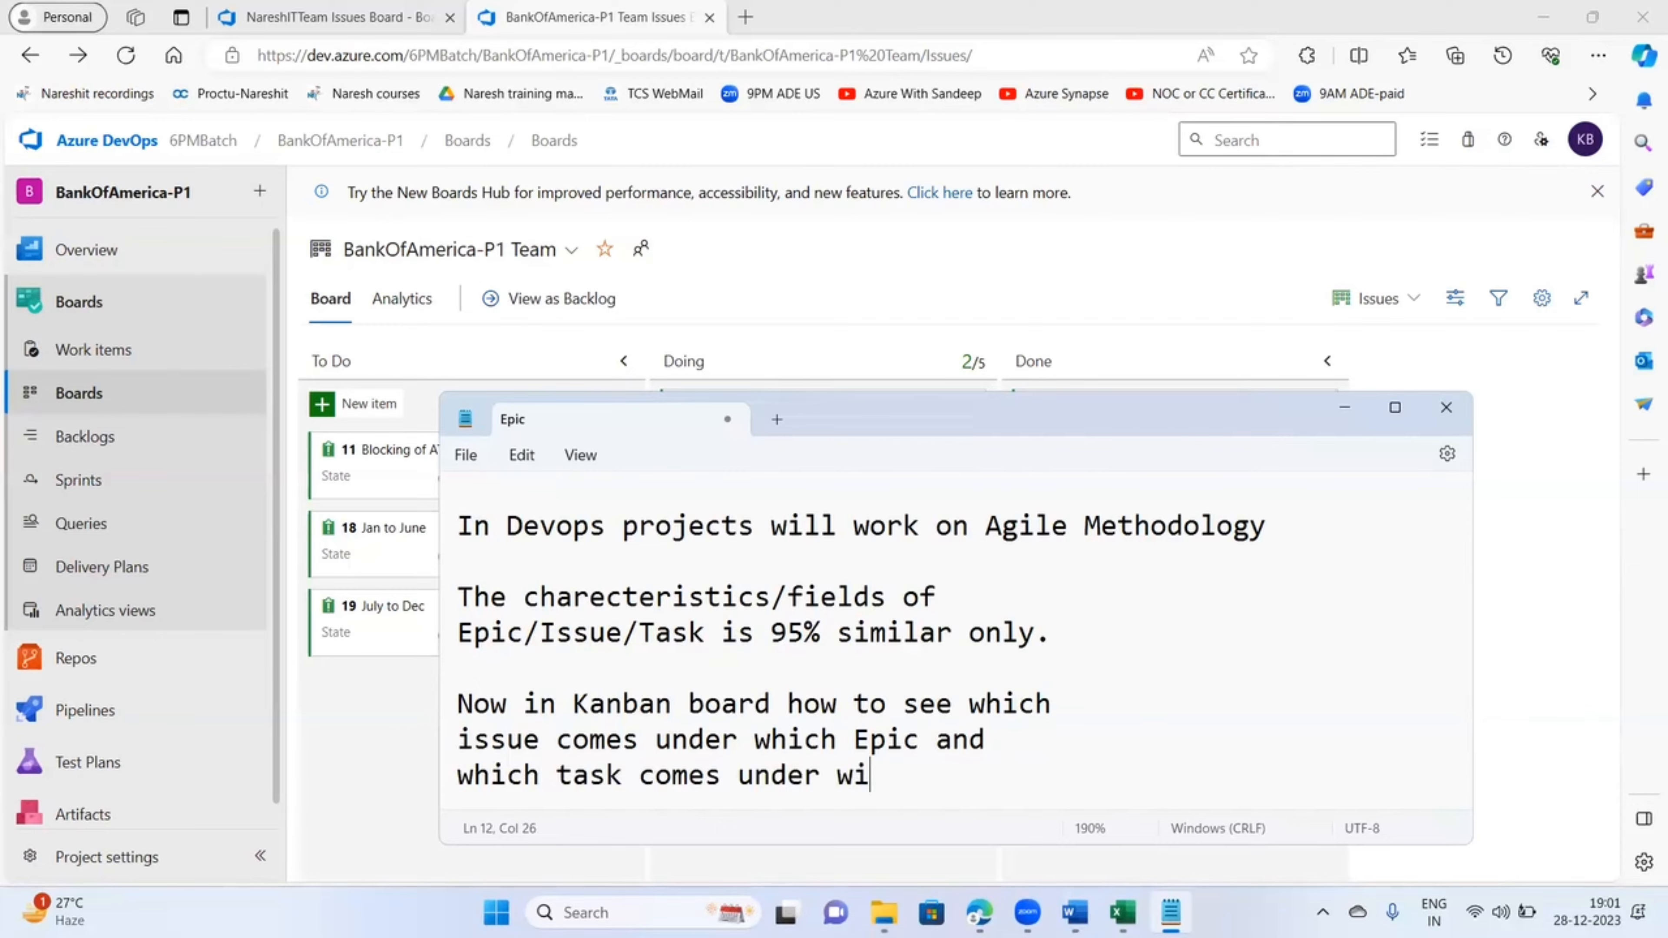
{"action": "key", "text": "BackSpace"}
{"action": "key", "text": "BackSpace"}
{"action": "key", "text": "BackSpace"}
{"action": "type", "text": "hich issue"}
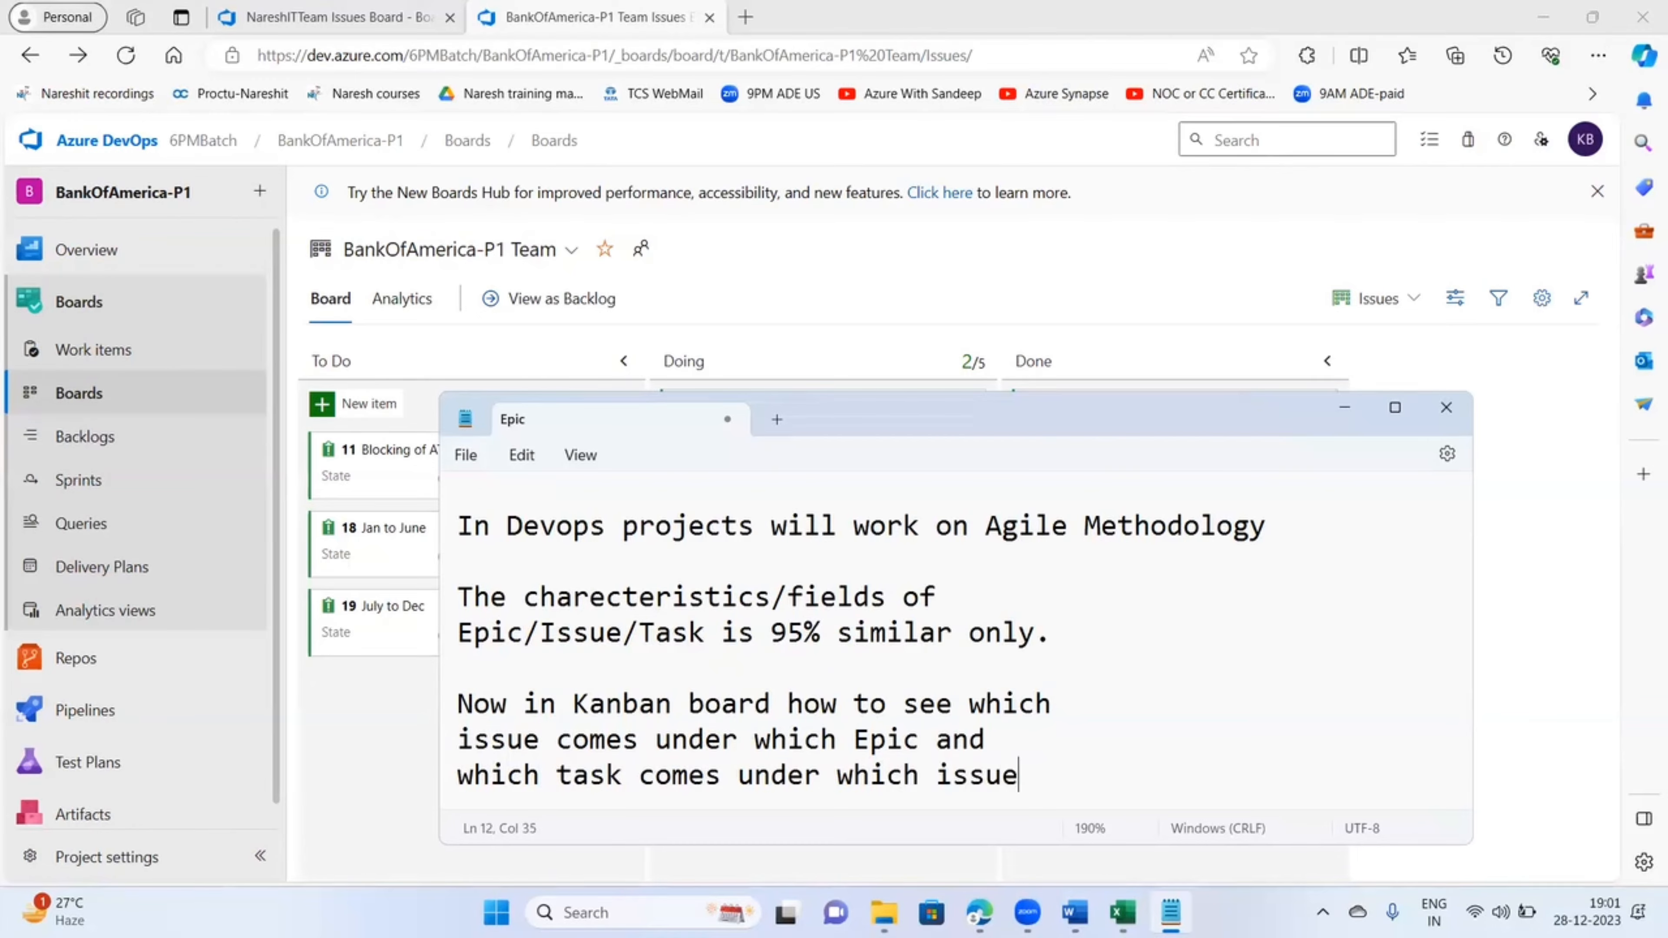
- Add "??" after "Epic" and after the final "issue", and replace "and" with "&" in the Kanban board question
{"action": "key", "text": "Left"}
{"action": "key", "text": "Left"}
{"action": "key", "text": "Left"}
{"action": "key", "text": "Left"}
{"action": "key", "text": "Left"}
{"action": "type", "text": "??"}
{"action": "key", "text": "Down"}
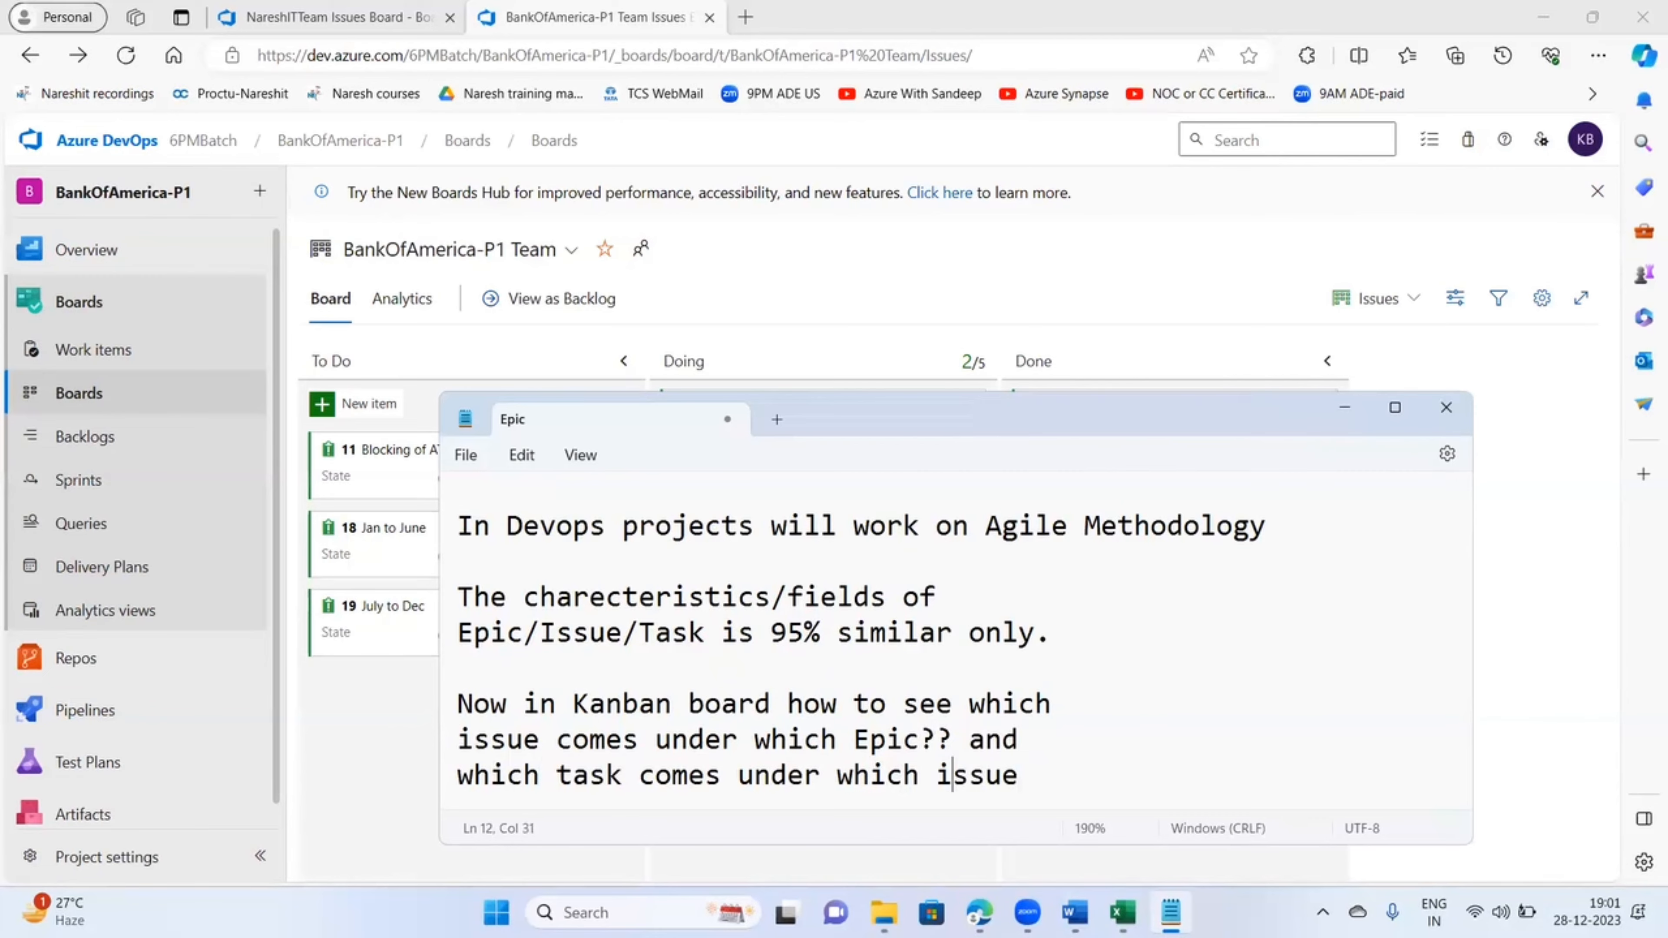
{"action": "key", "text": "End"}
{"action": "type", "text": "??"}
{"action": "key", "text": "Up"}
{"action": "key", "text": "BackSpace"}
{"action": "key", "text": "BackSpace"}
{"action": "key", "text": "BackSpace"}
{"action": "type", "text": "&"}
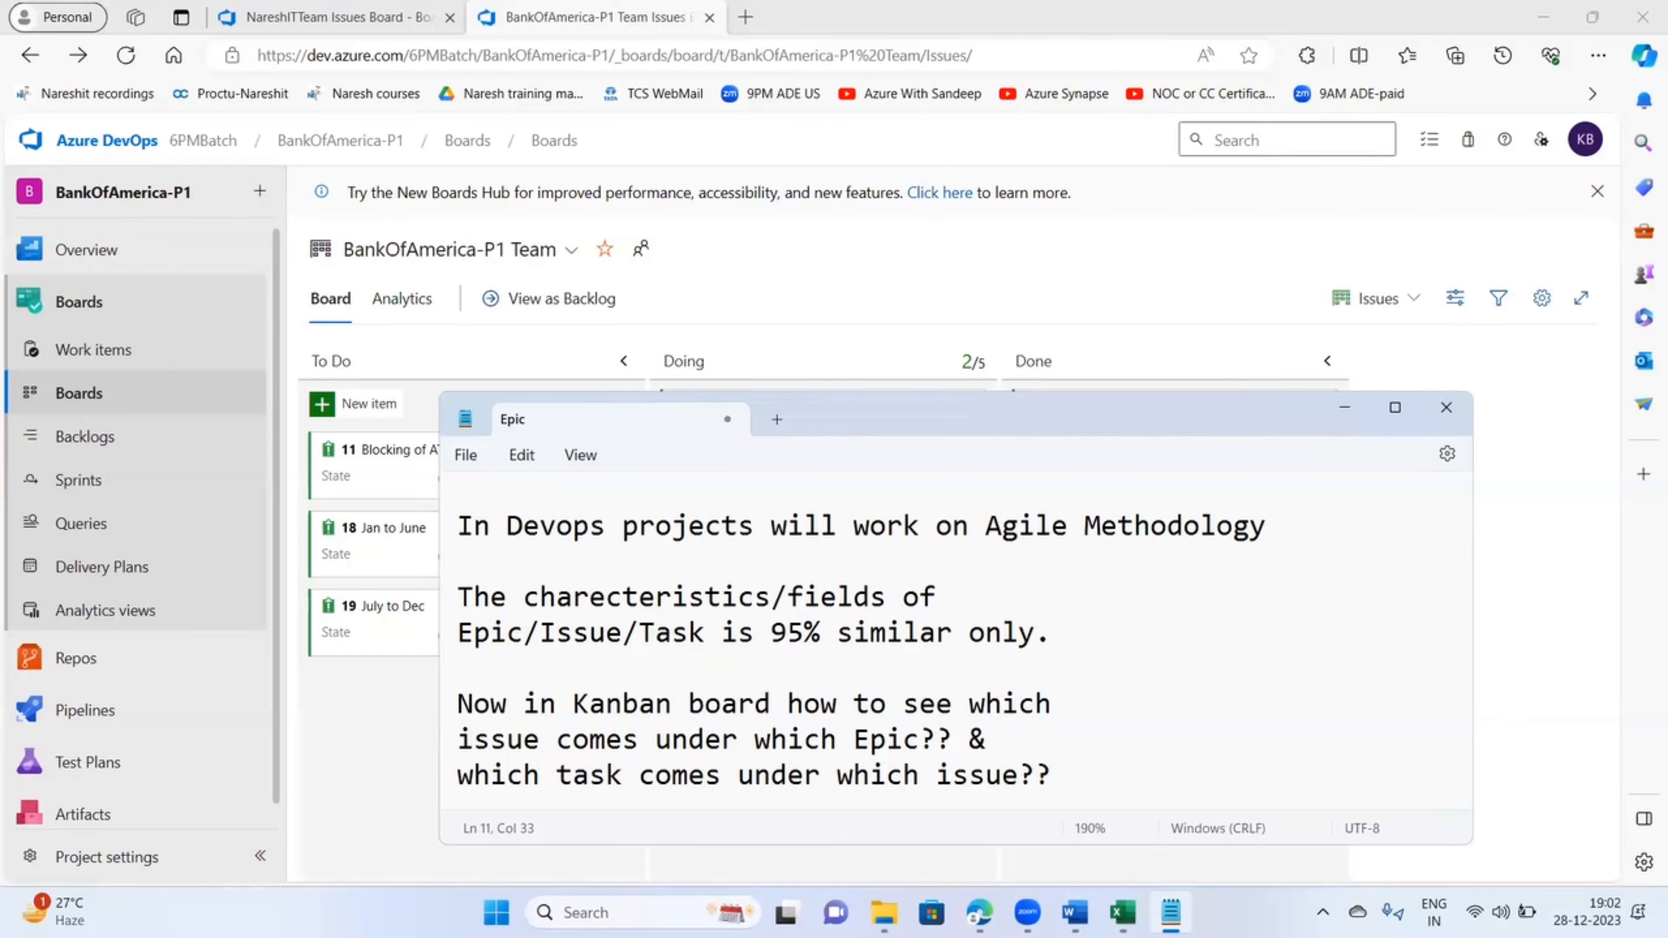
- Leave a blank line below the question and write the answer "This we can see in Backlogs."
{"action": "left_click", "coordinate": [1044, 776]}
{"action": "key", "text": "Return"}
{"action": "key", "text": "Return"}
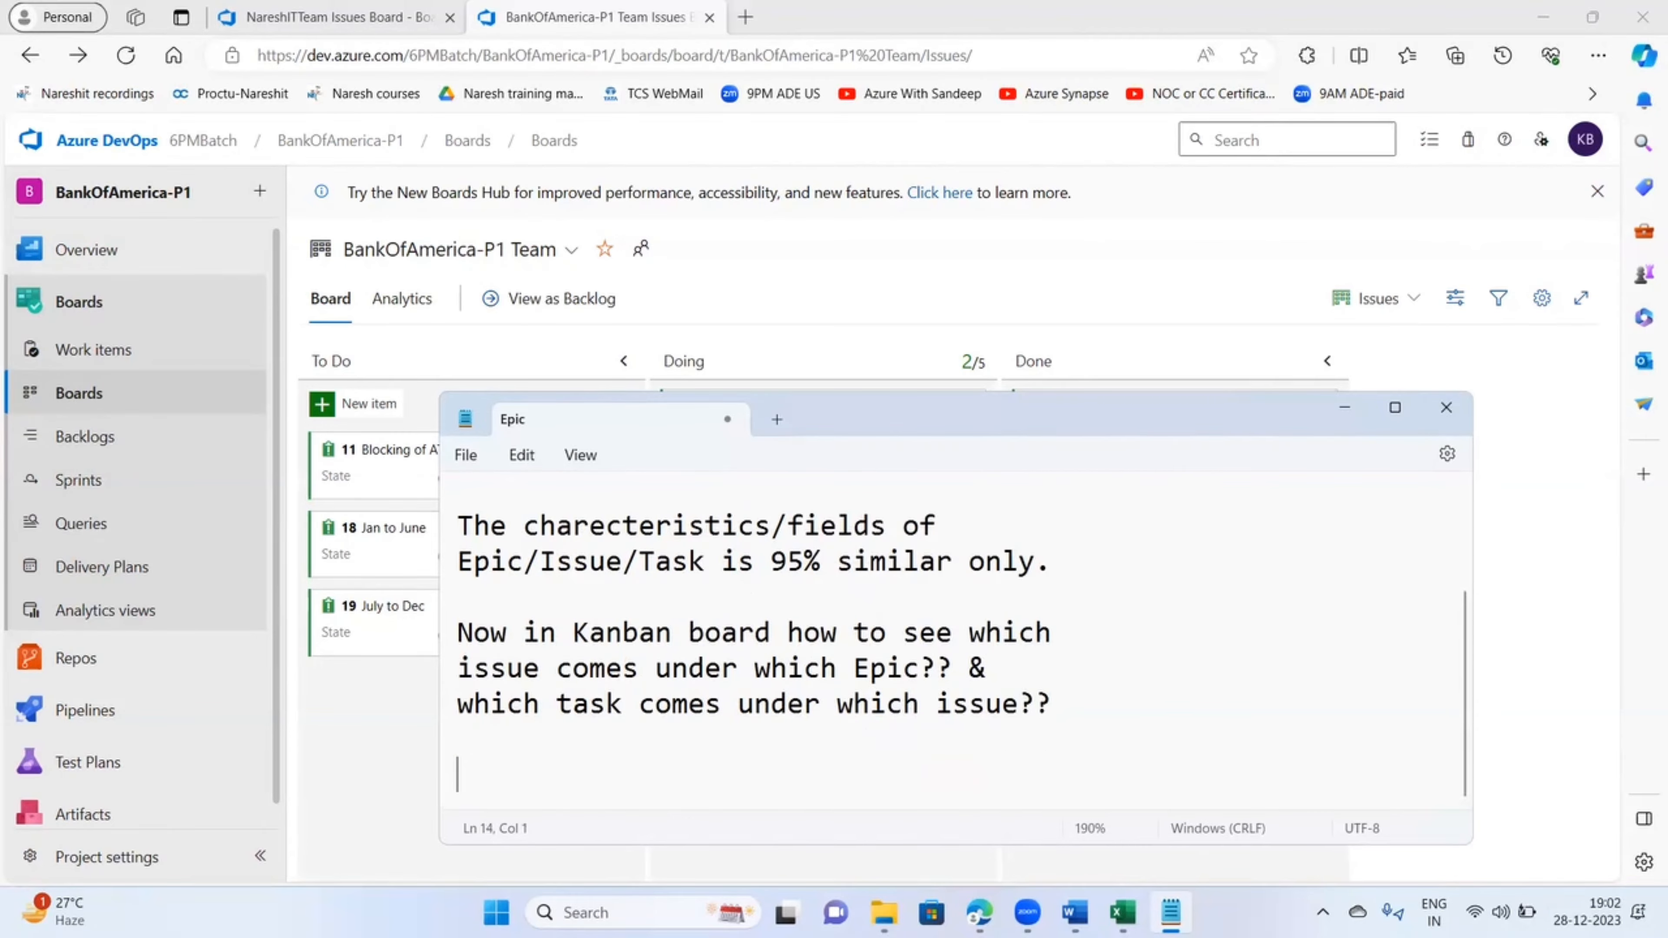
{"action": "type", "text": "That"}
{"action": "key", "text": "BackSpace"}
{"action": "key", "text": "BackSpace"}
{"action": "key", "text": "BackSpace"}
{"action": "type", "text": "is"}
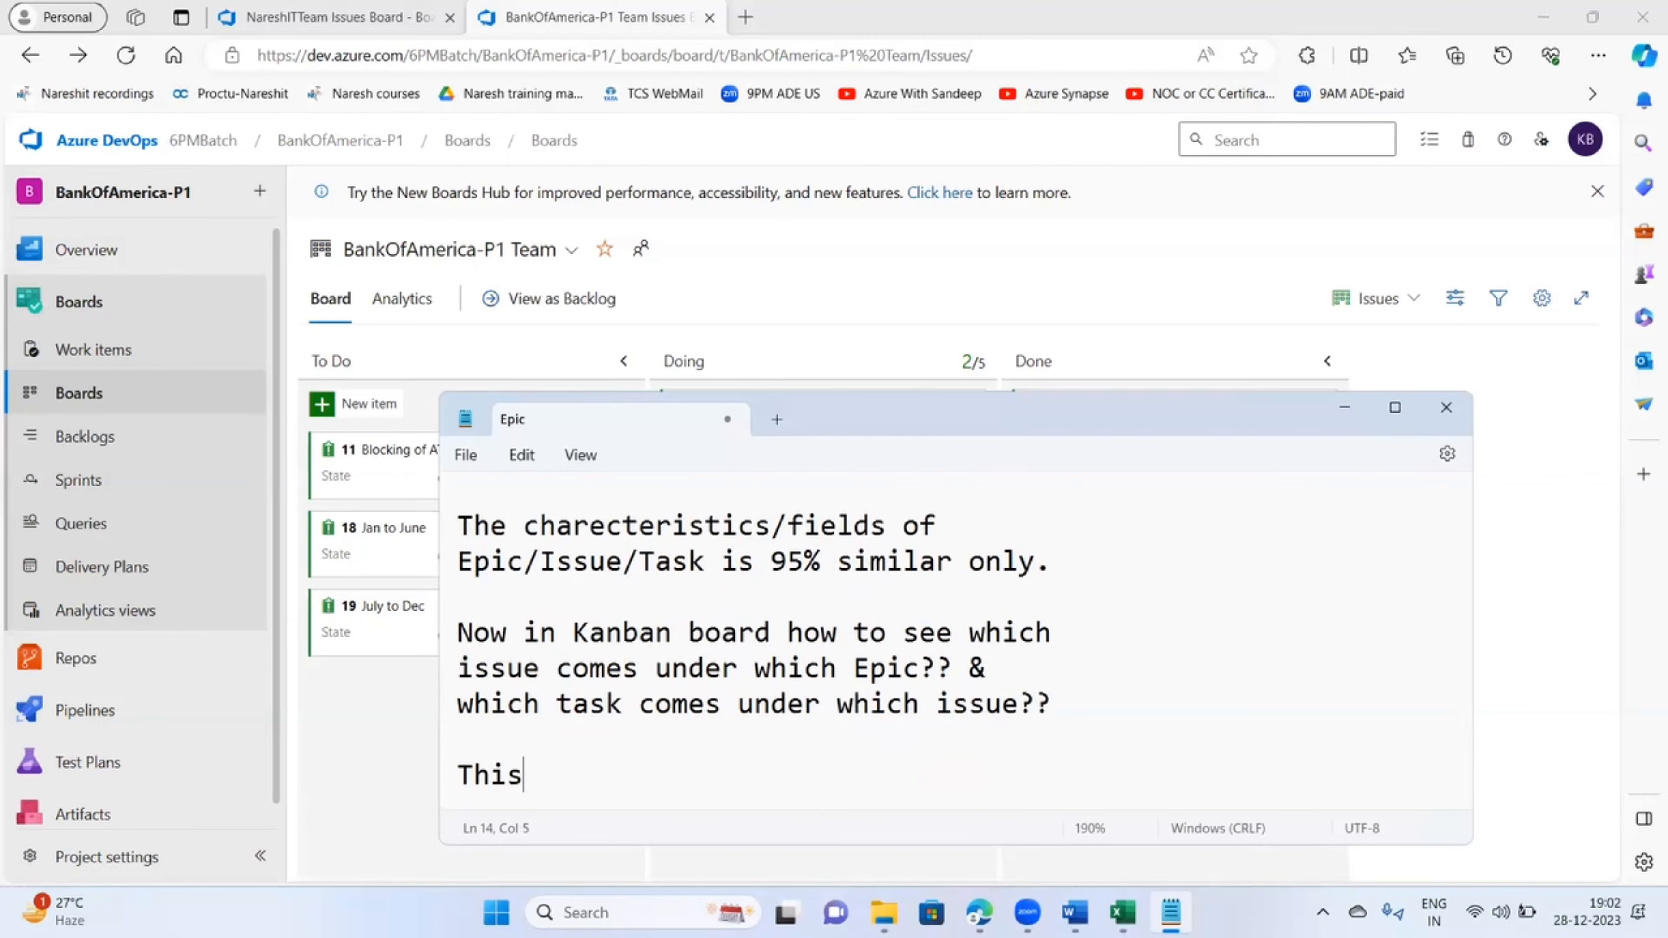
{"action": "type", "text": " ew"}
{"action": "key", "text": "BackSpace"}
{"action": "type", "text": "we"}
{"action": "key", "text": "BackSpace"}
{"action": "key", "text": "BackSpace"}
{"action": "key", "text": "BackSpace"}
{"action": "type", "text": "w"}
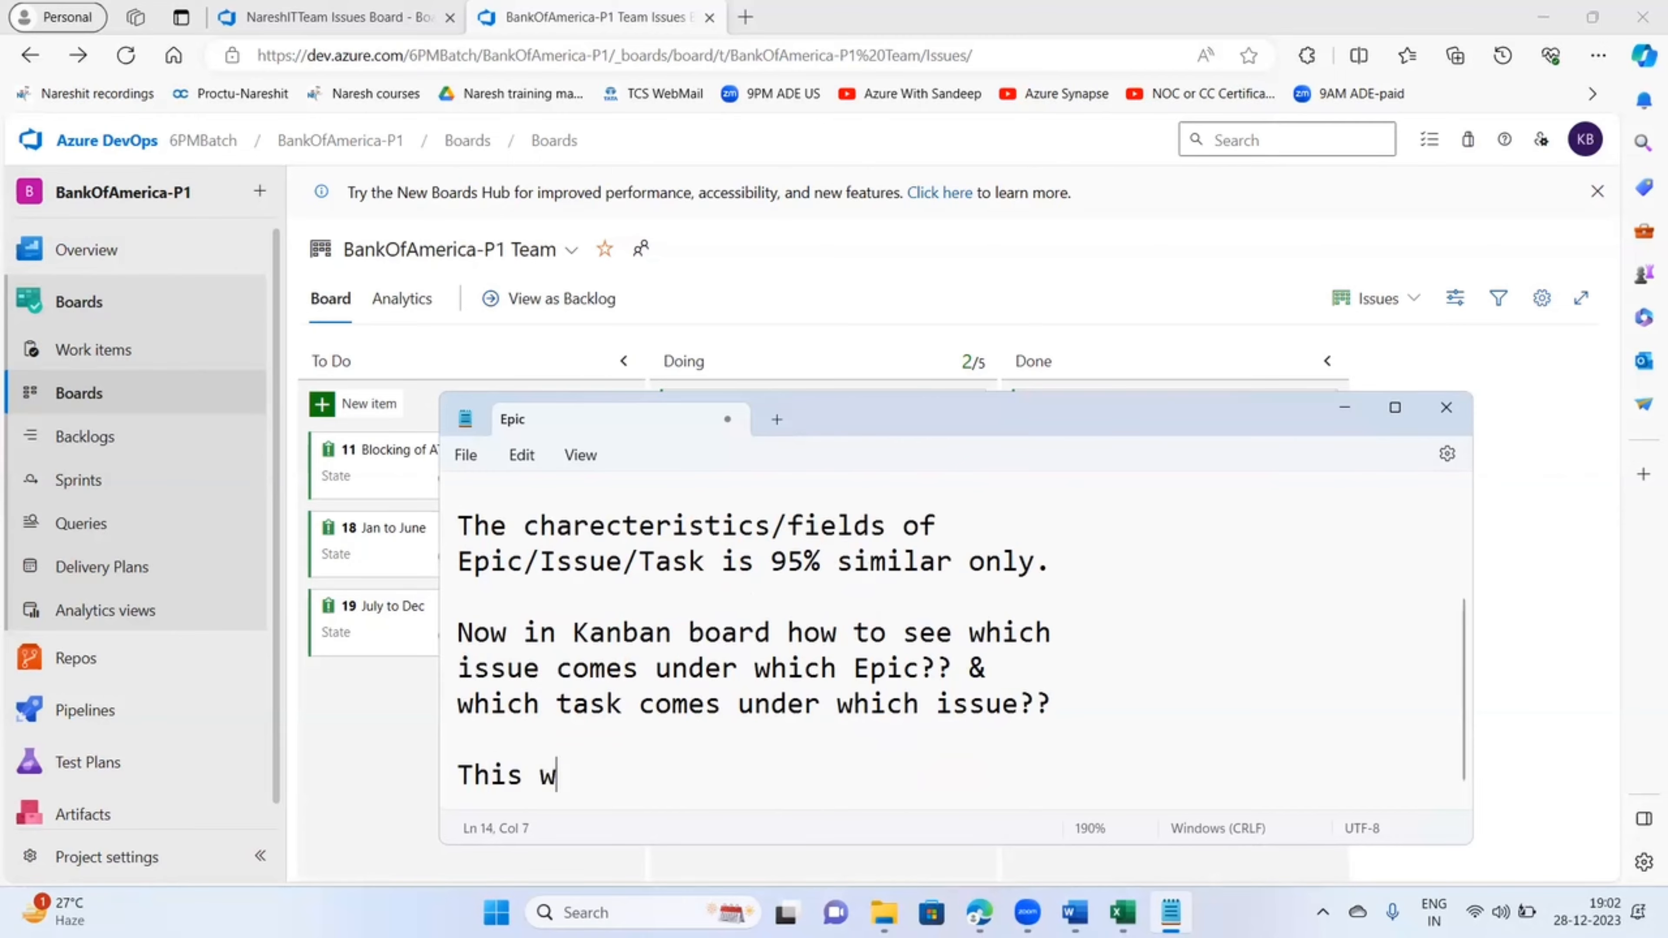
{"action": "type", "text": "e can see in B"}
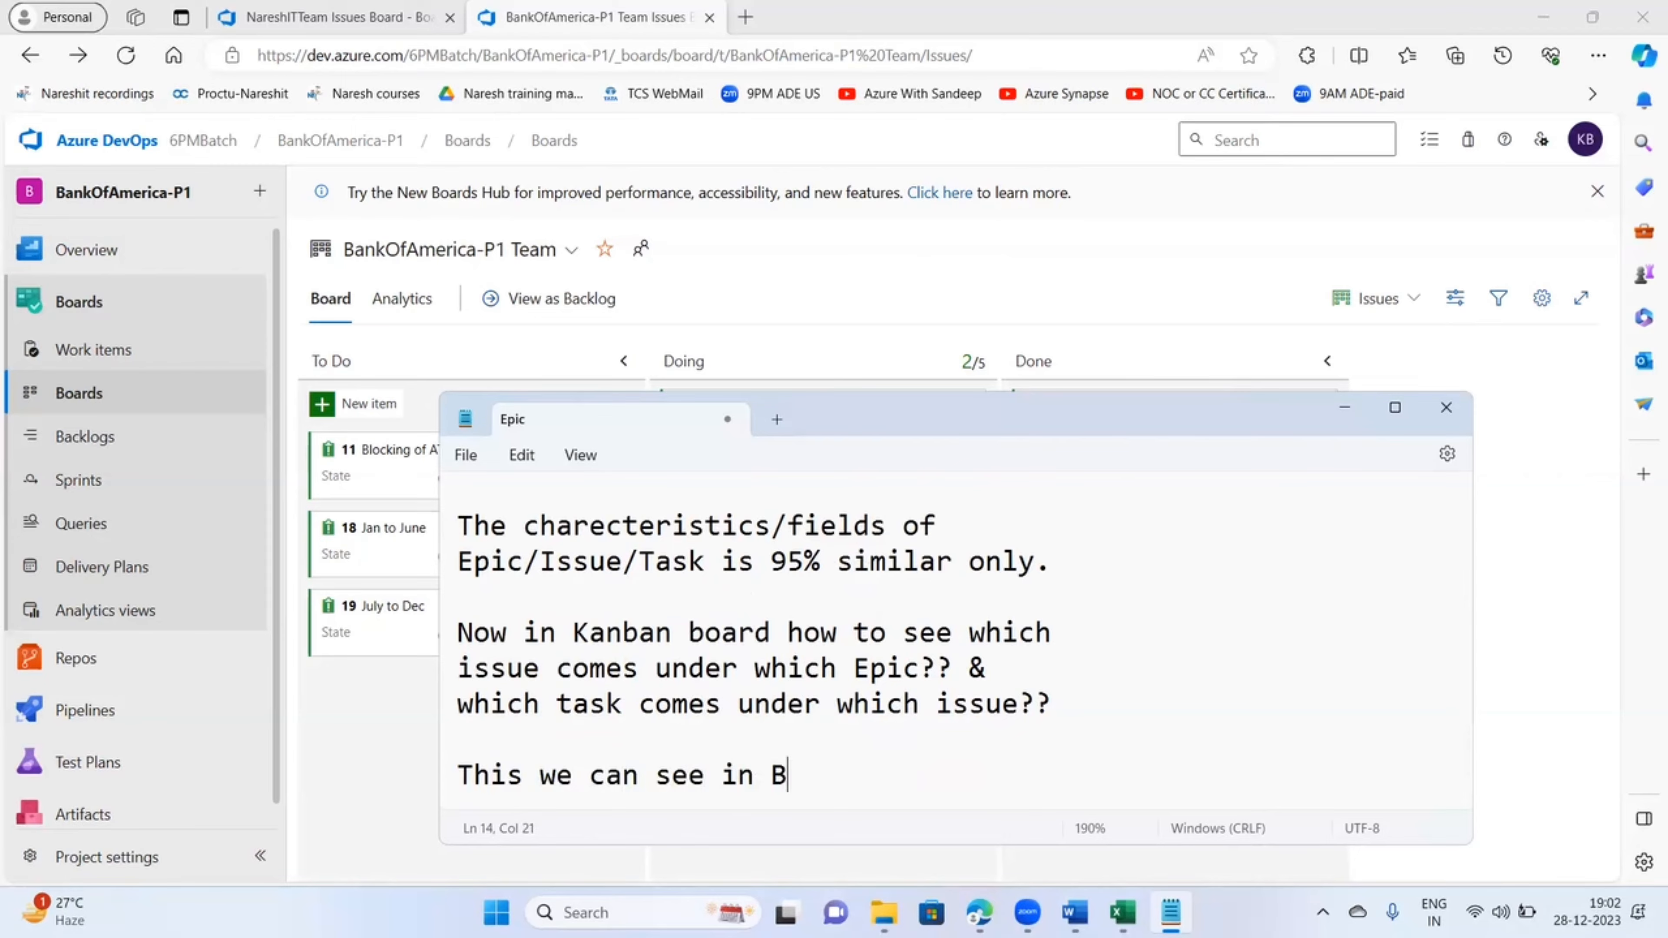
{"action": "type", "text": "acklogs."}
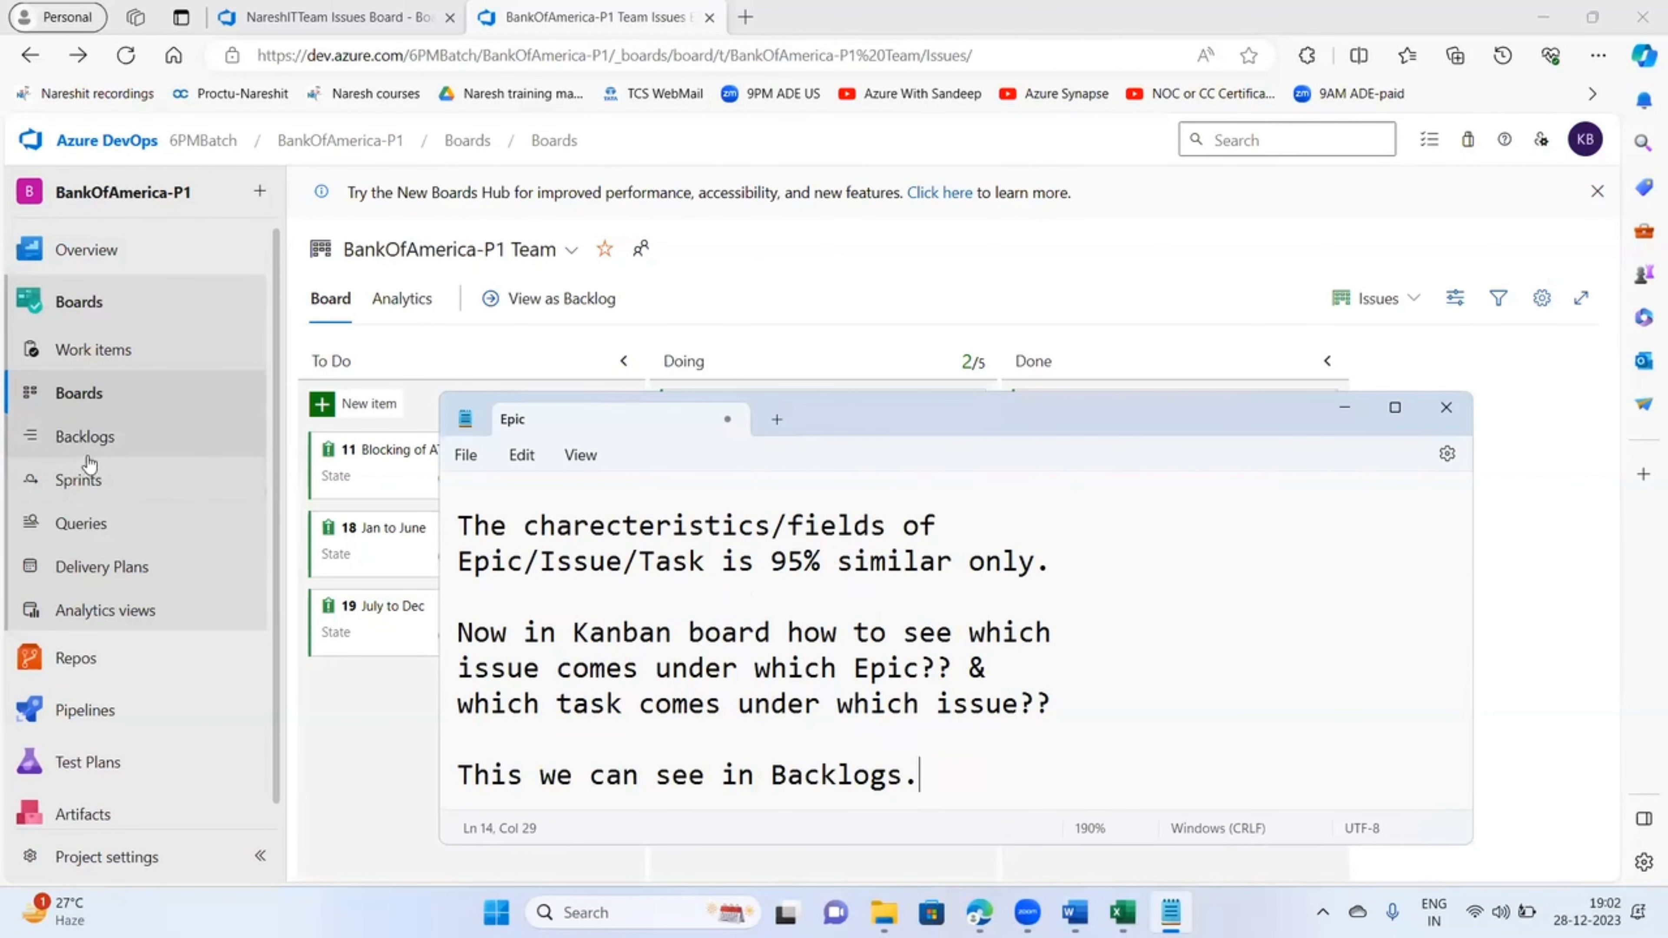
- Minimize the notes window and switch the BankOfAmerica-P1 Team board from Issues to the Epics level
{"action": "left_click", "coordinate": [1354, 413]}
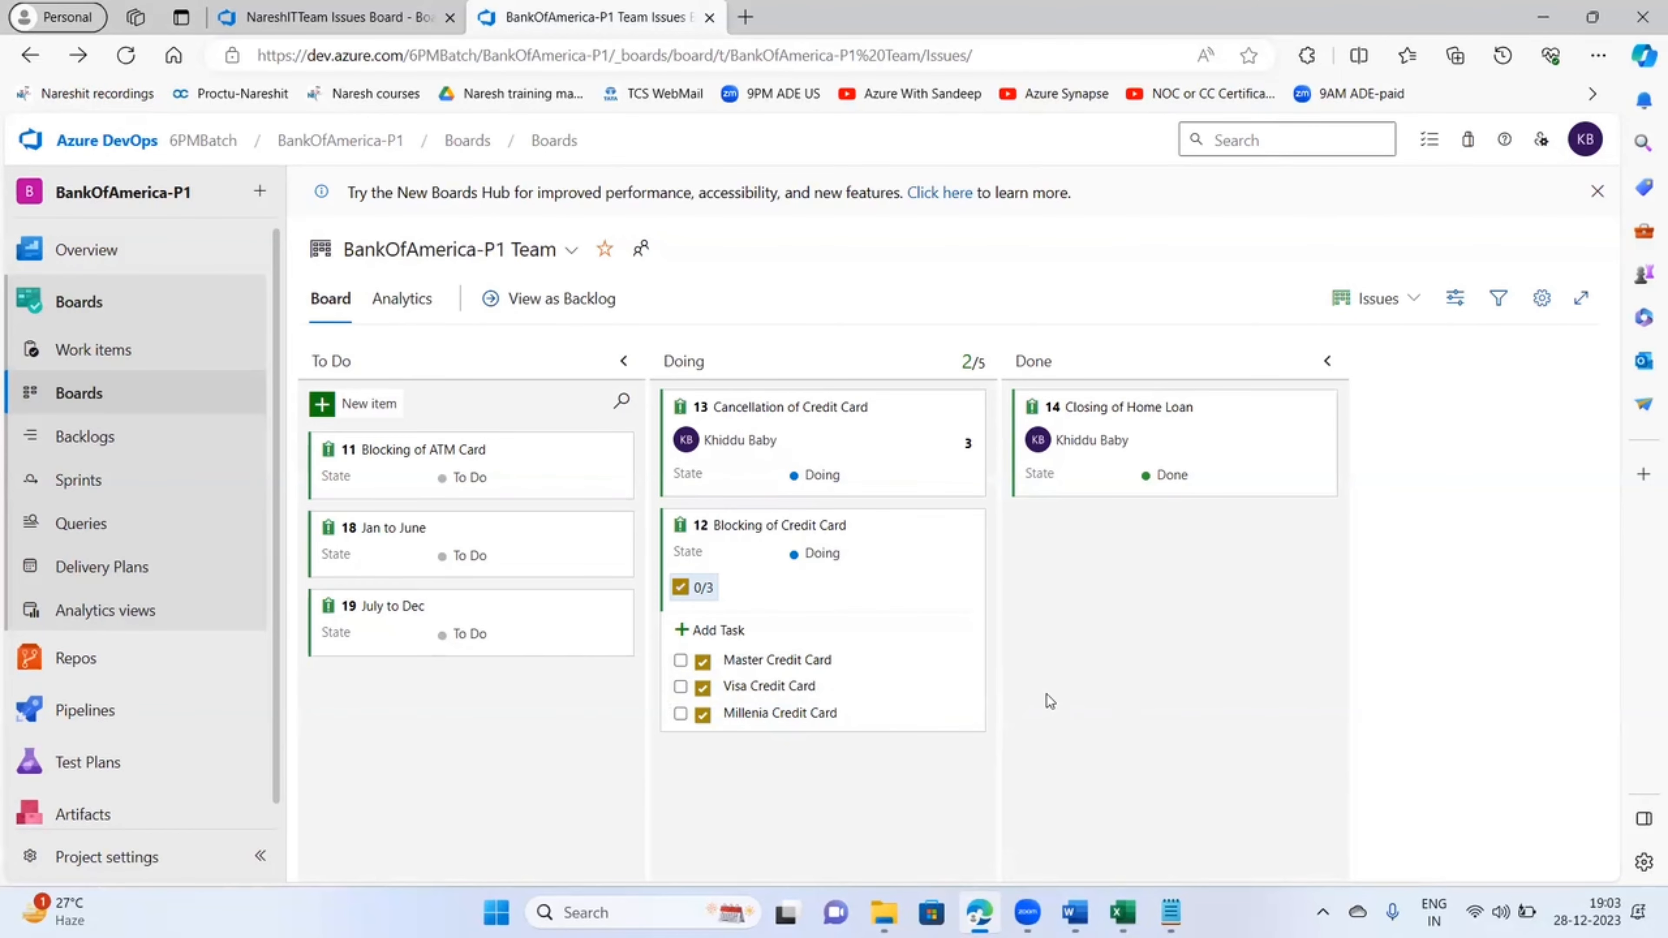
{"action": "left_click", "coordinate": [1410, 299]}
{"action": "left_click", "coordinate": [1340, 336]}
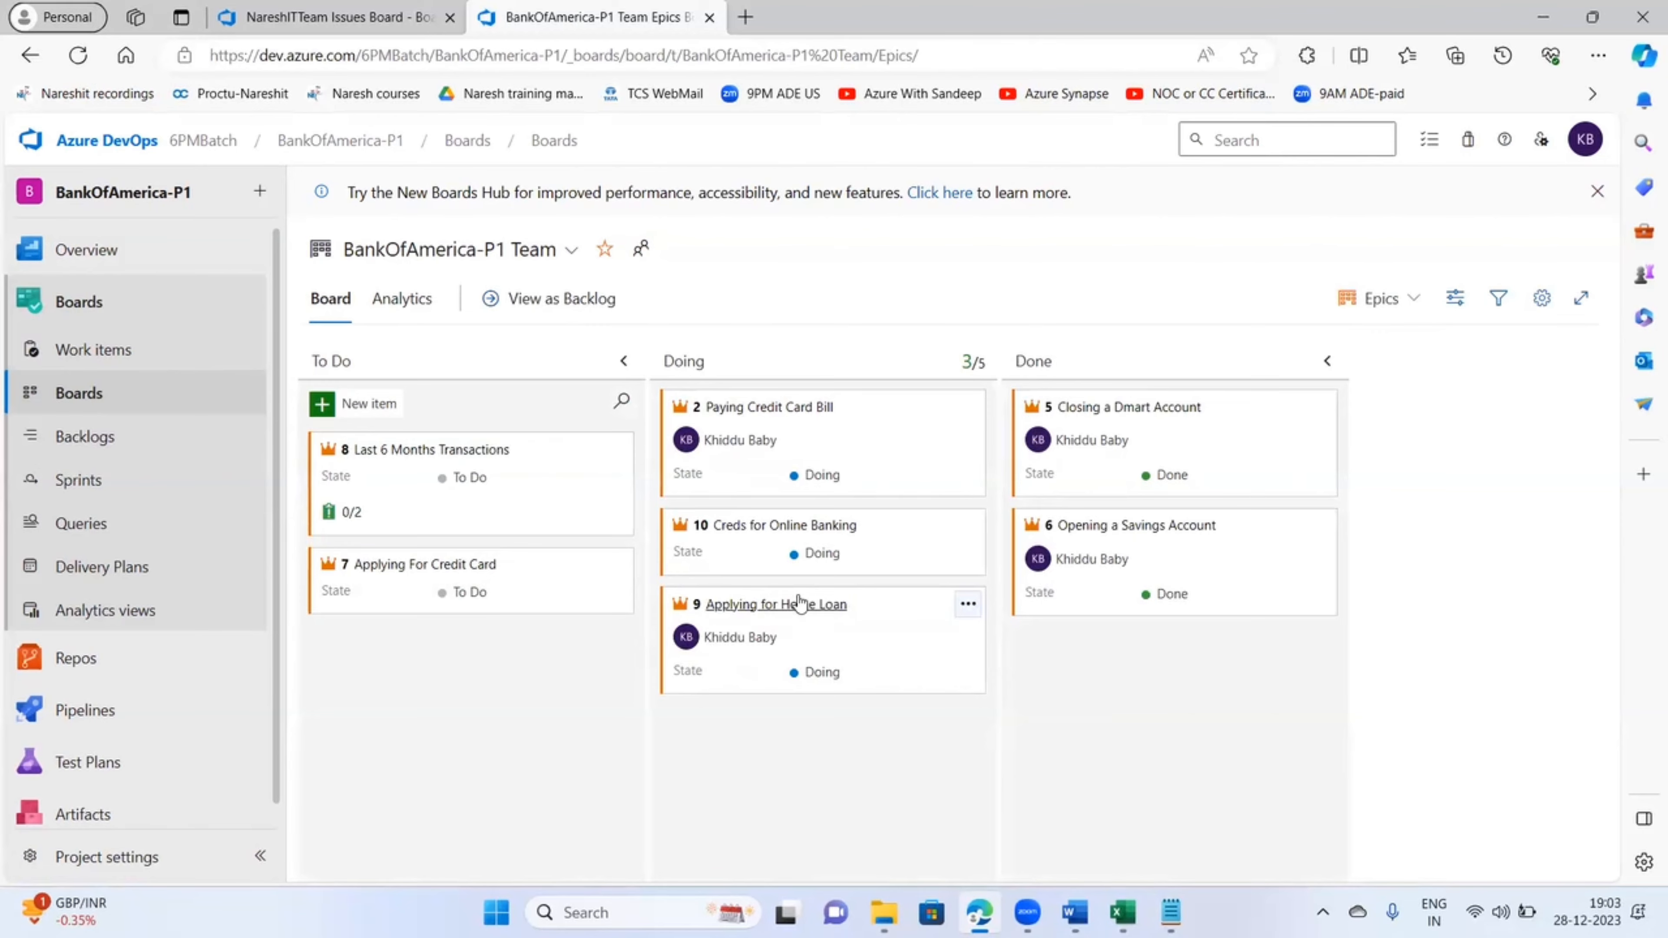
- Open the "Applying for Home Loan" epic to examine its description, planning dates and related work, and close it without changes
{"action": "left_click", "coordinate": [800, 605]}
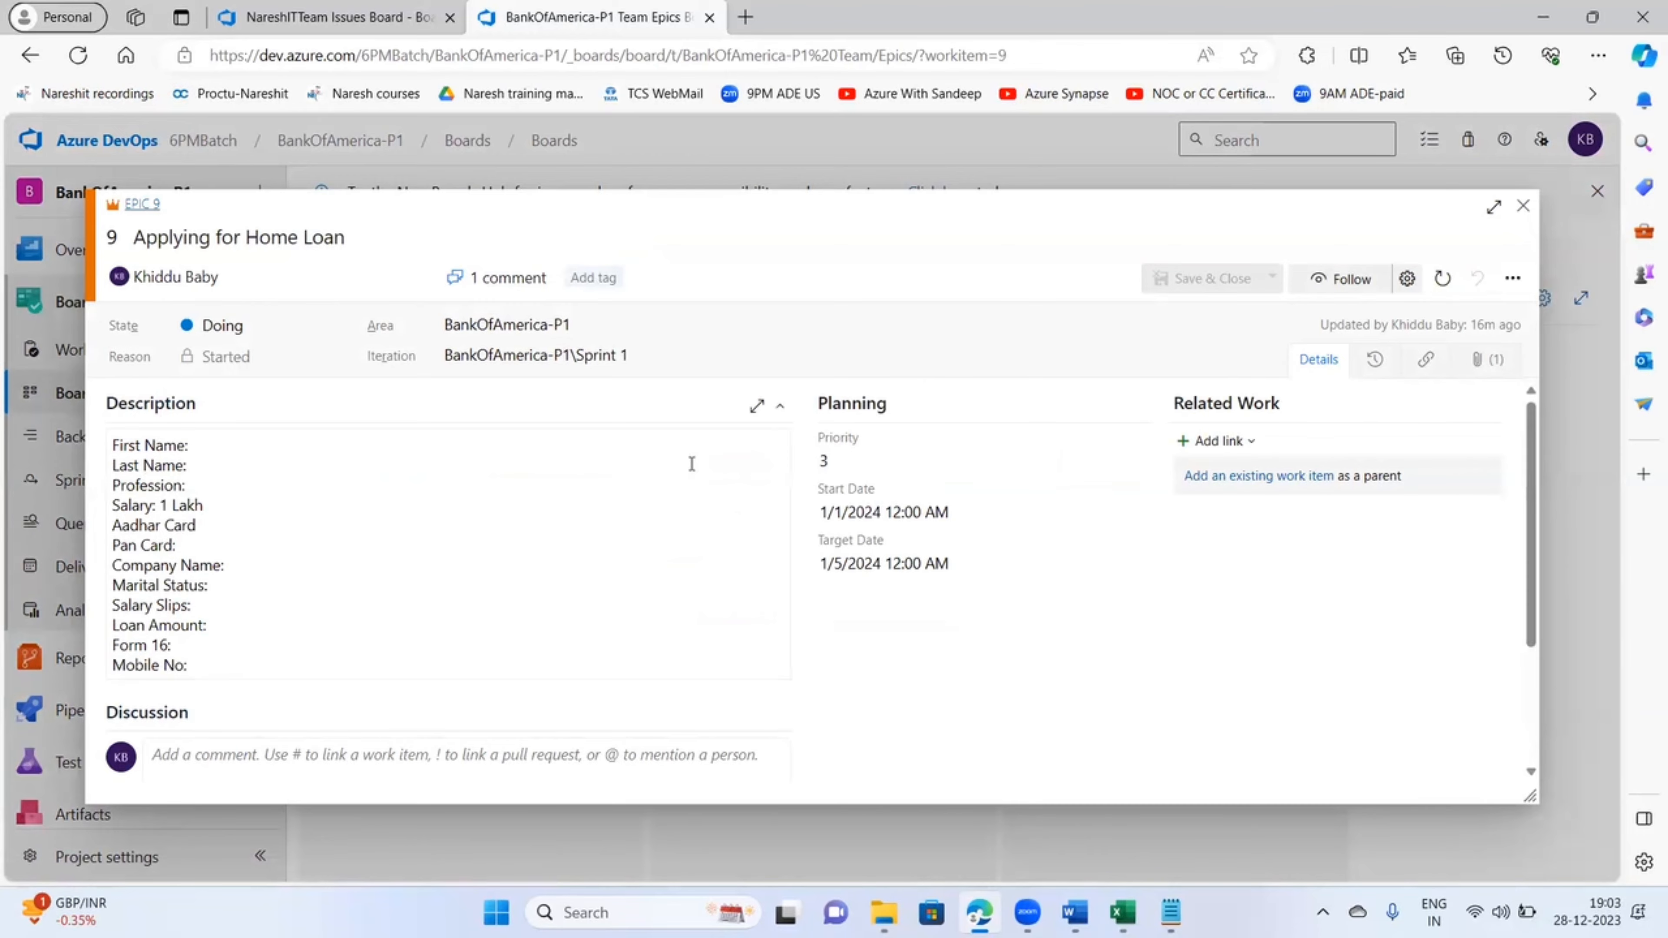
{"action": "left_click", "coordinate": [1205, 281]}
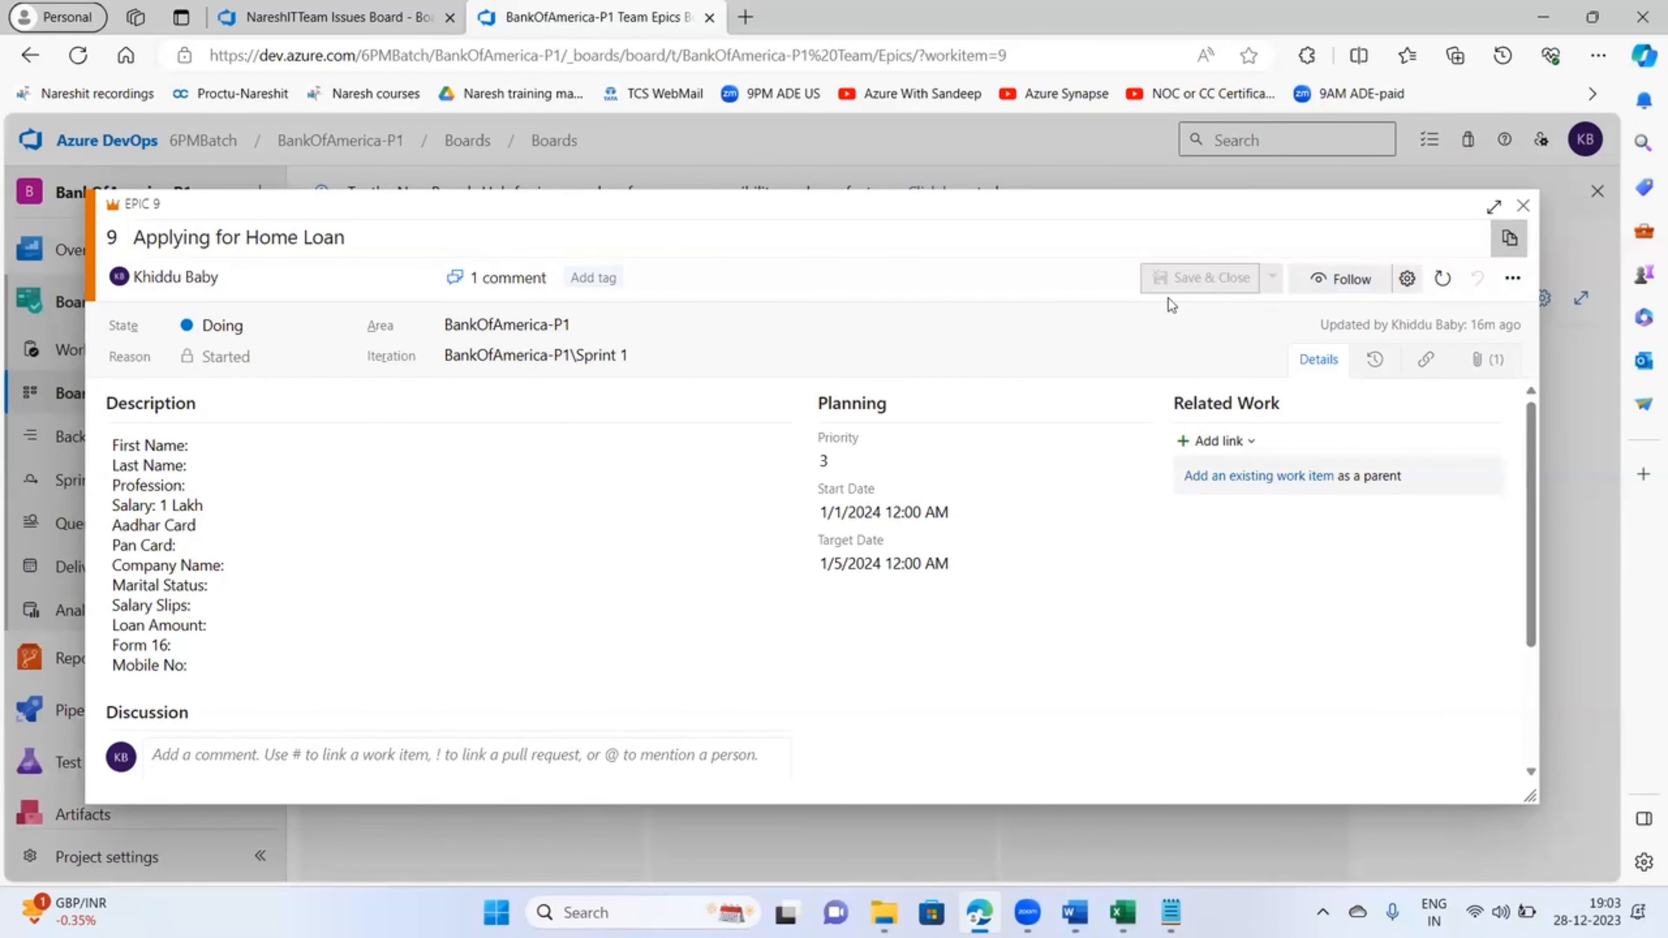
{"action": "left_click", "coordinate": [1217, 284]}
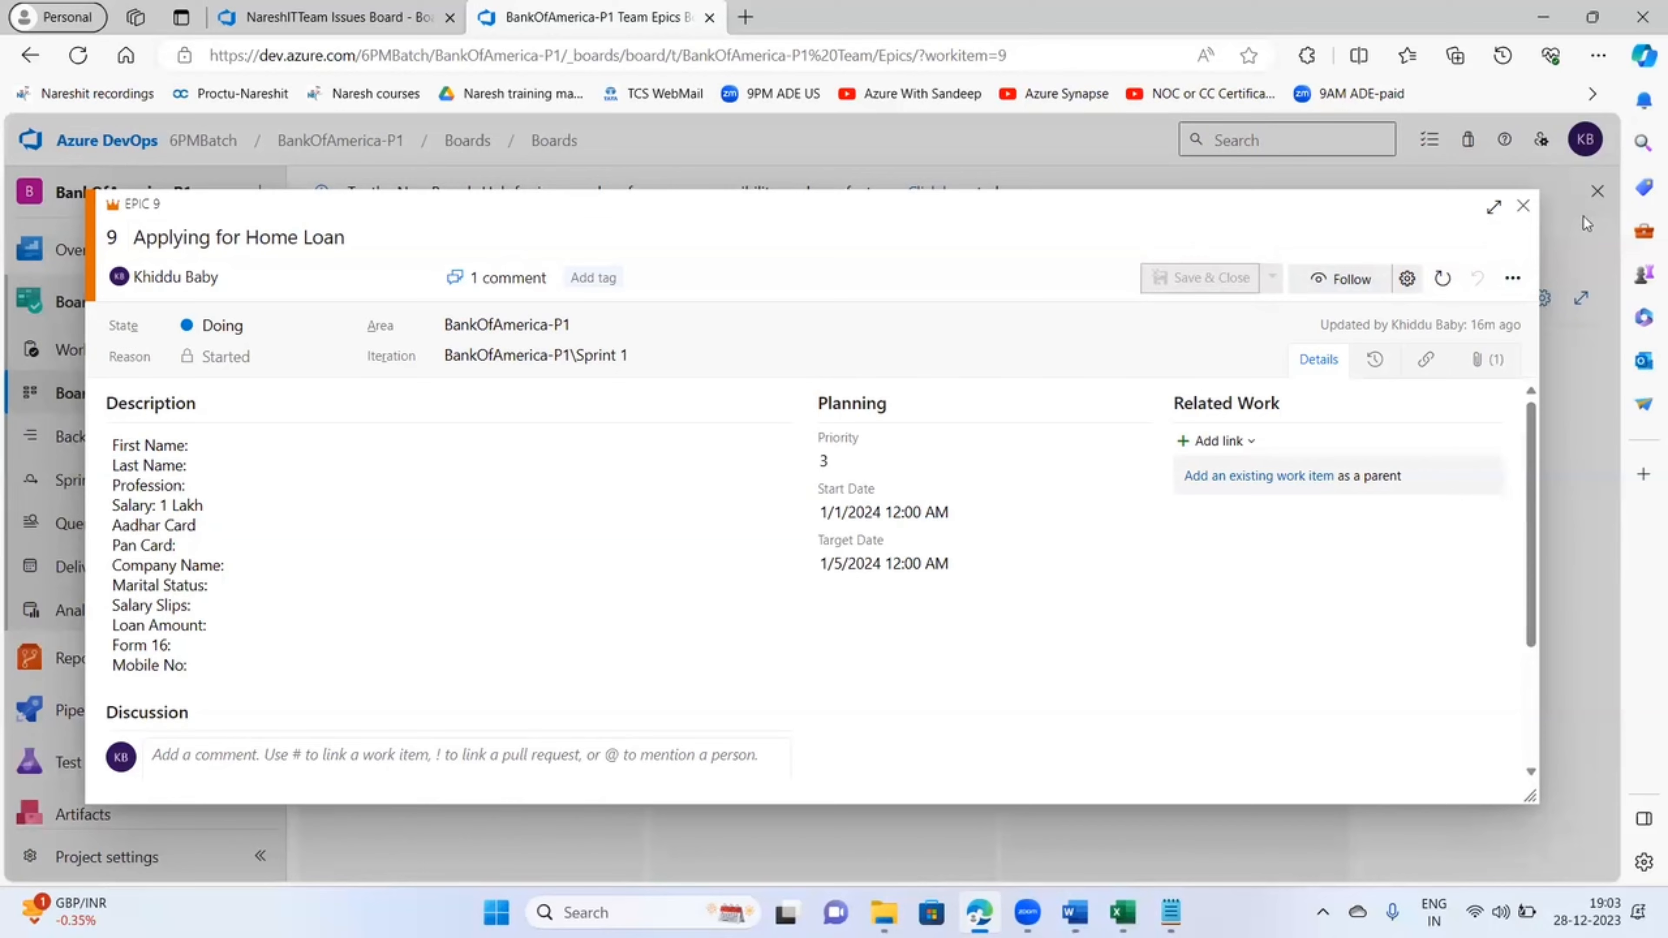
{"action": "left_click", "coordinate": [1522, 208]}
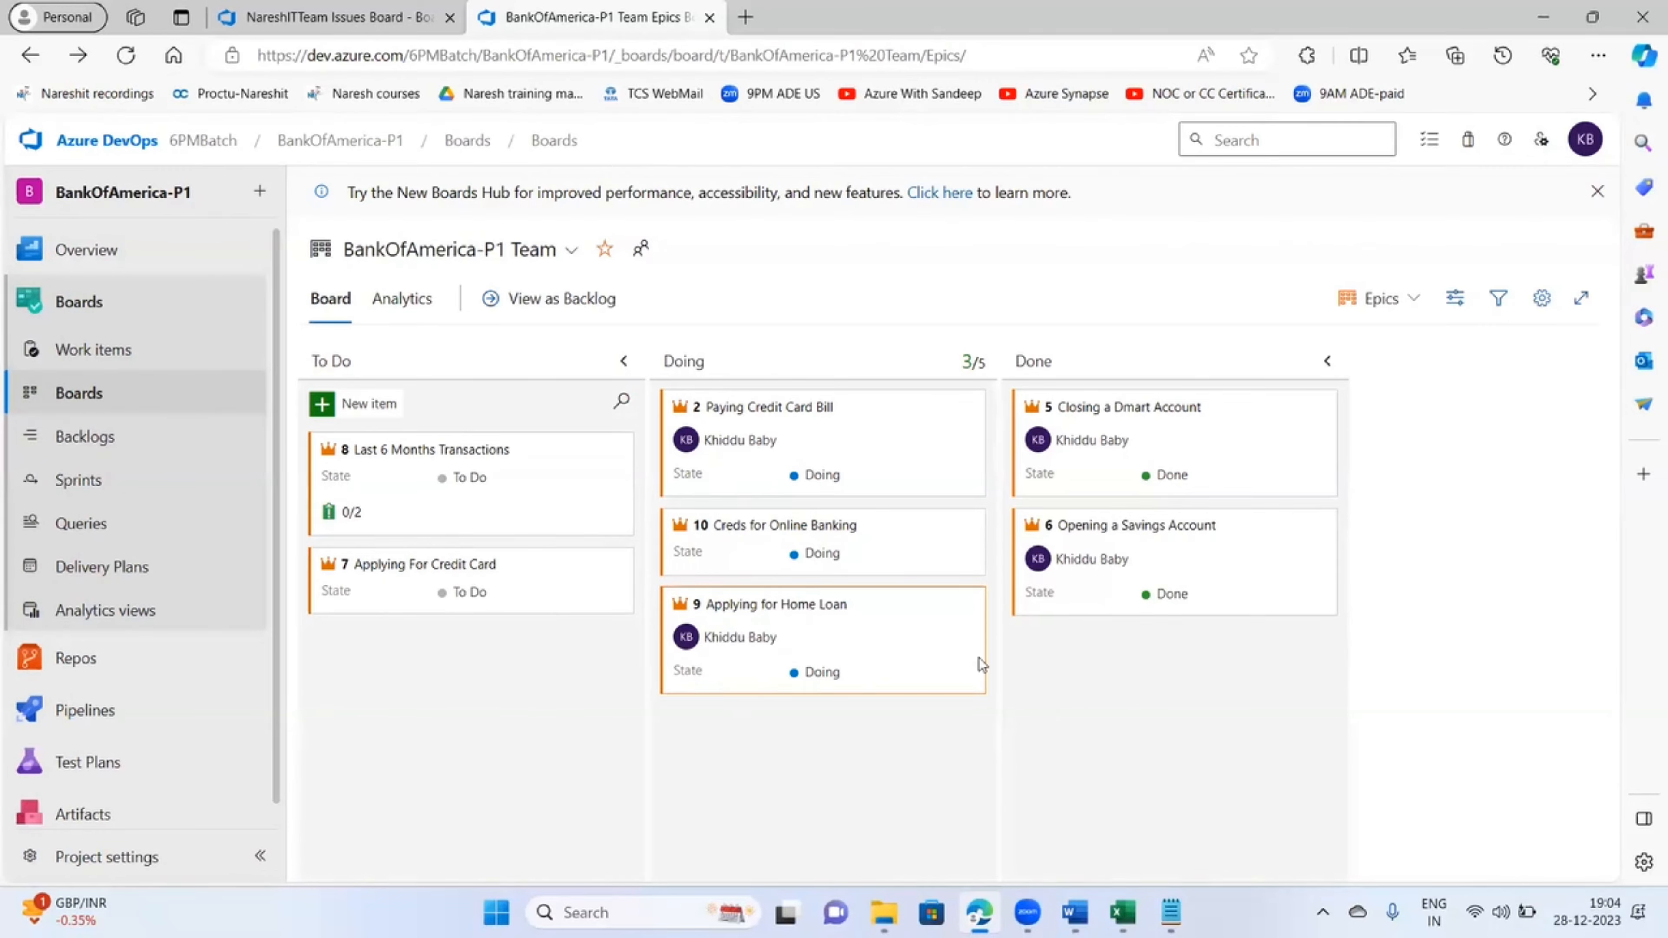
- Switch to the Azure Devops Study Materials document in Word and read the Work flow definition and the basic workflow diagram
{"action": "key", "text": "alt+Tab"}
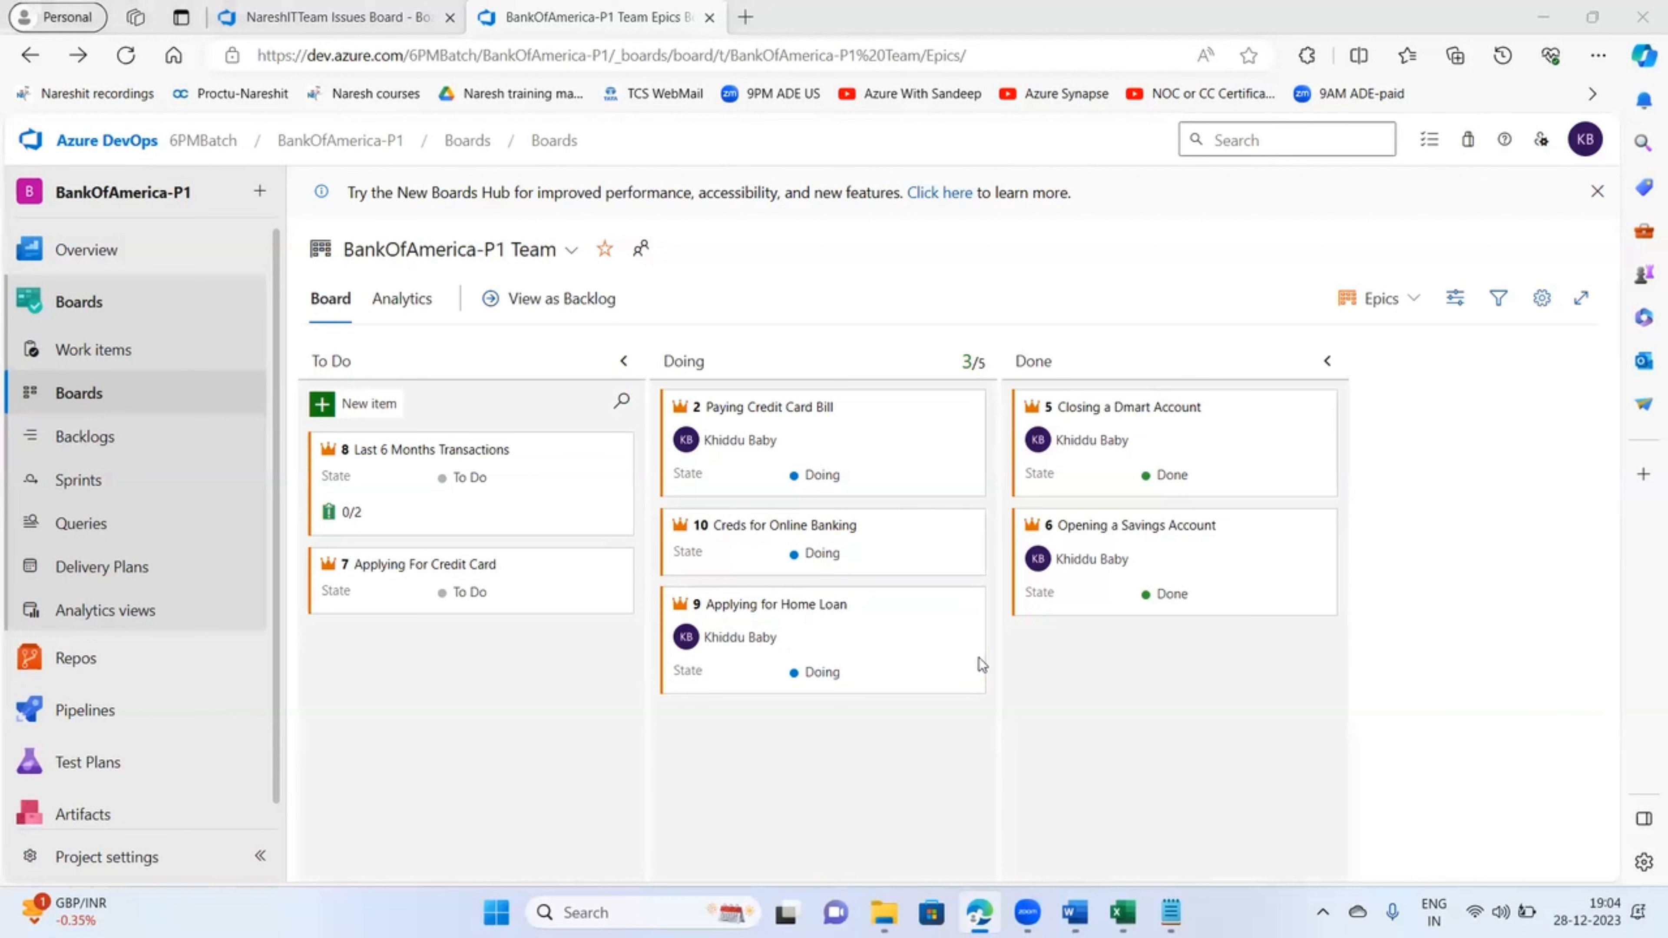
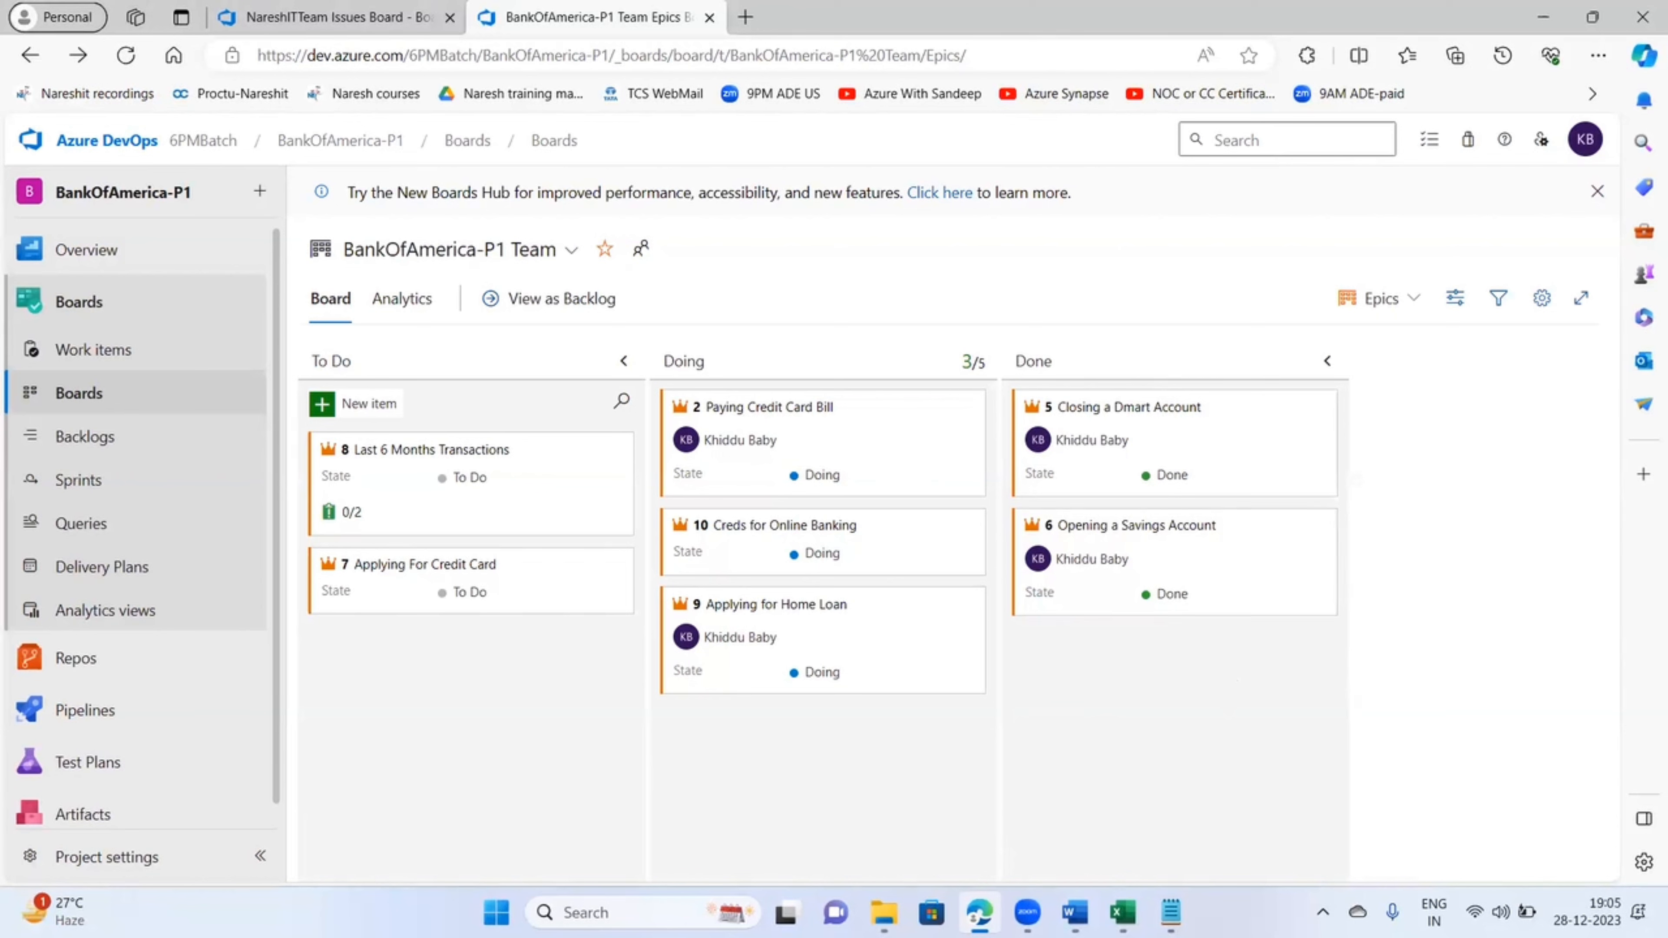
{"action": "key", "text": "alt+Tab"}
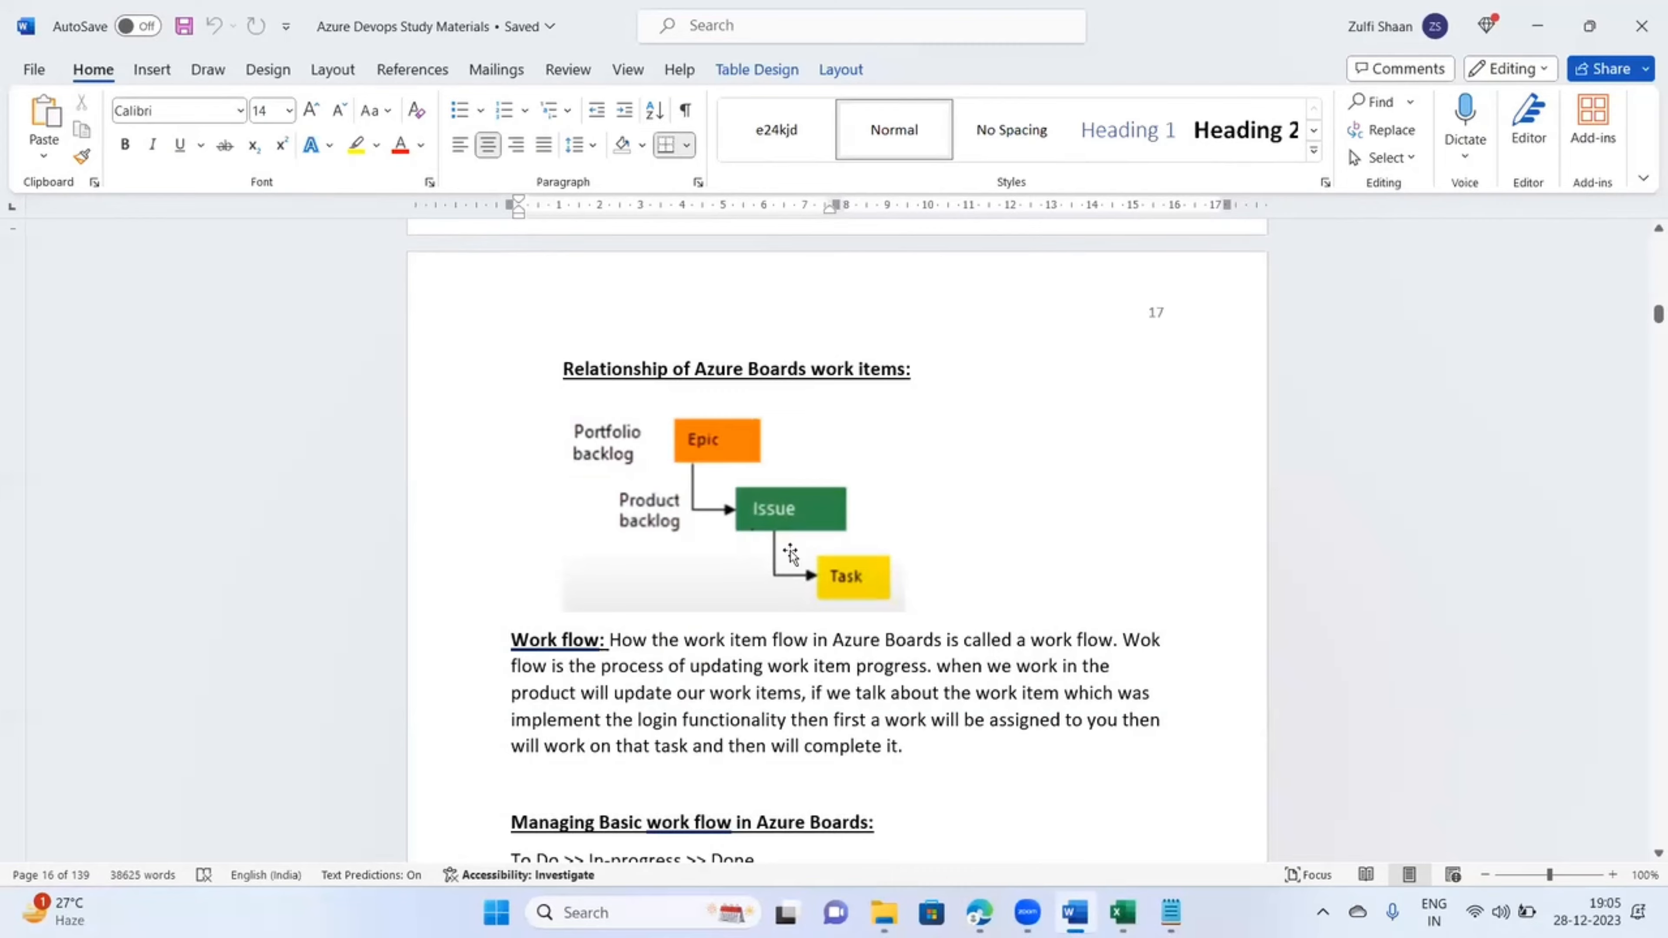
{"action": "scroll", "coordinate": [862, 617], "scroll_direction": "down", "scroll_amount": 2}
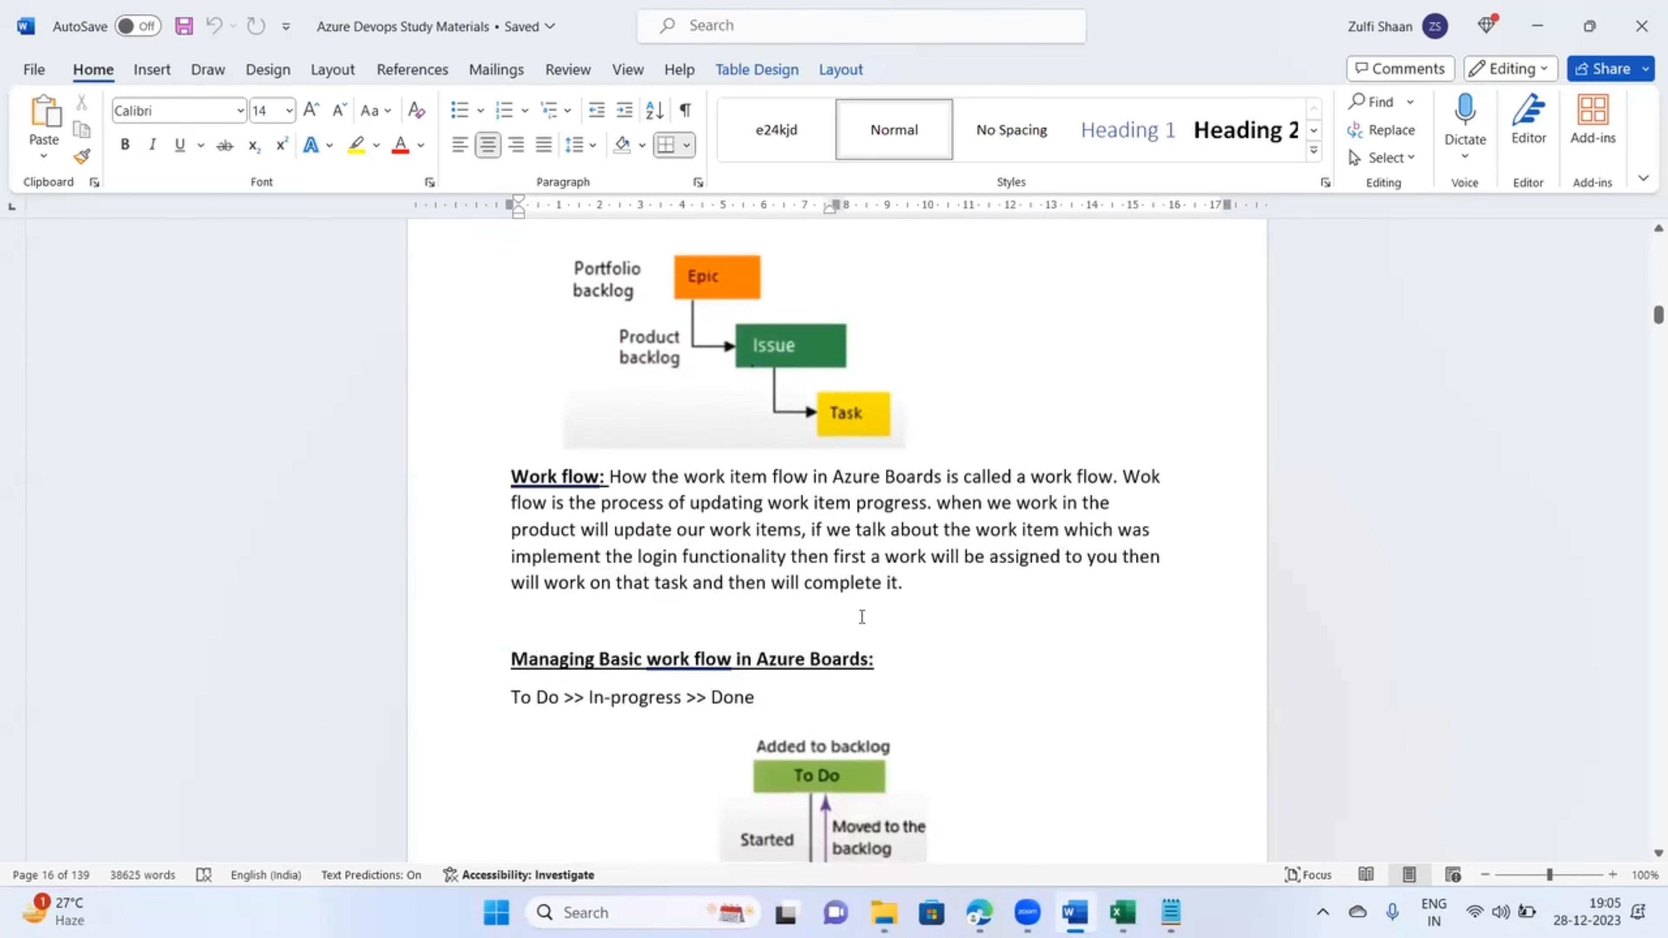
{"action": "scroll", "coordinate": [862, 617], "scroll_direction": "down", "scroll_amount": 1}
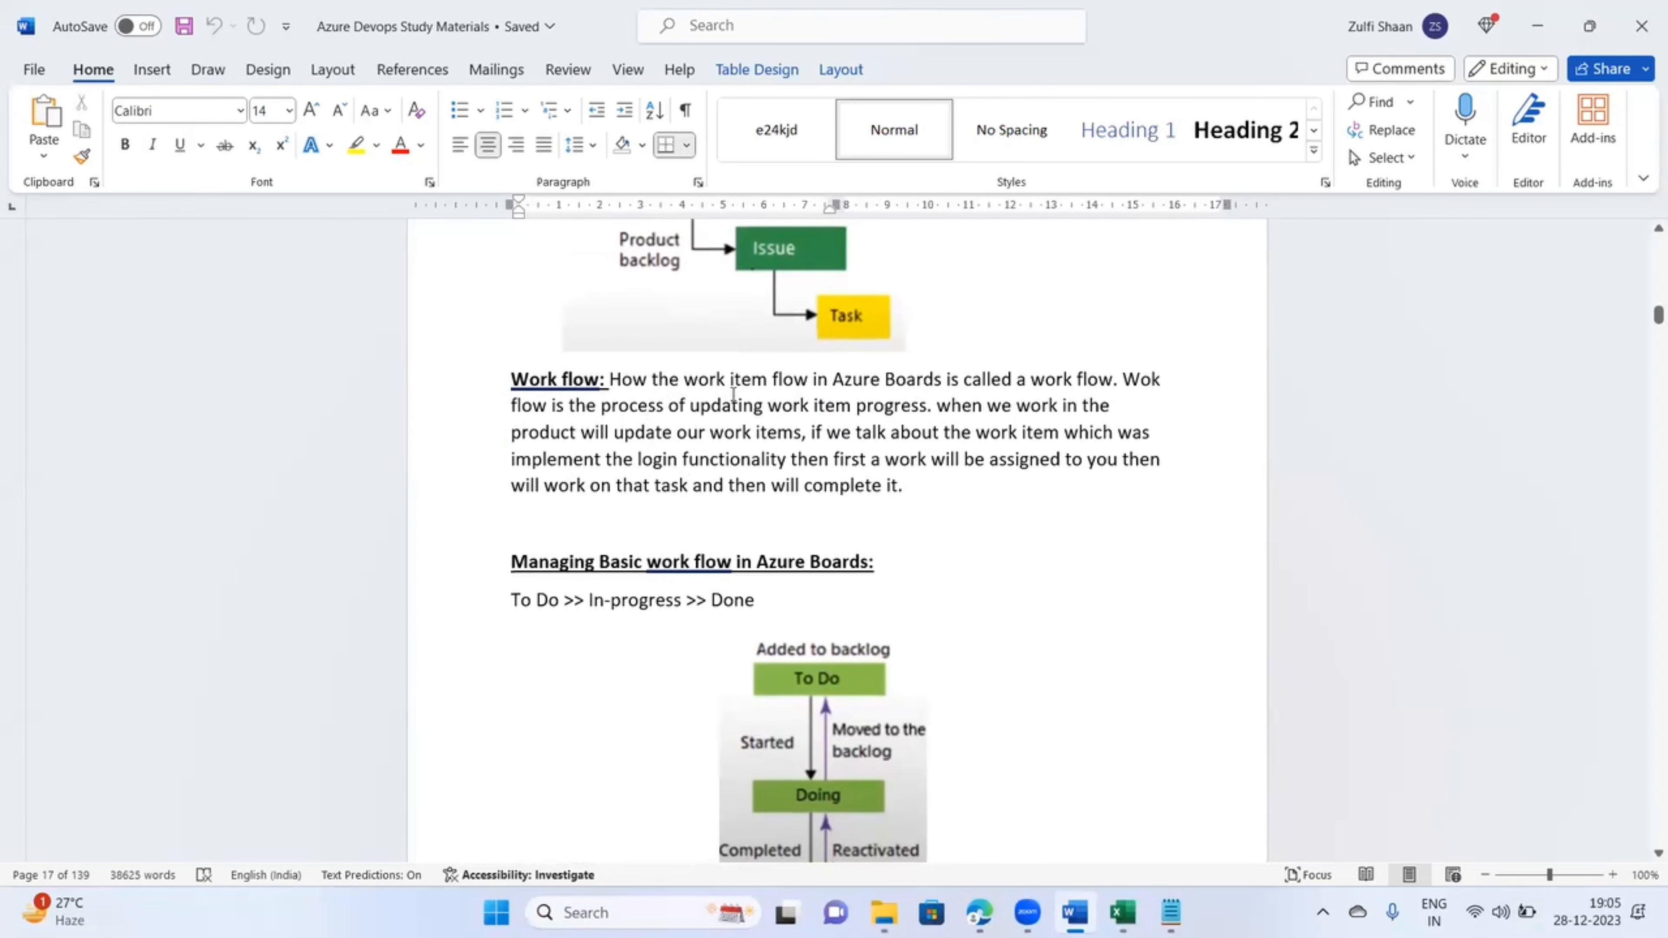
{"action": "left_click_drag", "start_coordinate": [609, 381], "coordinate": [1098, 389]}
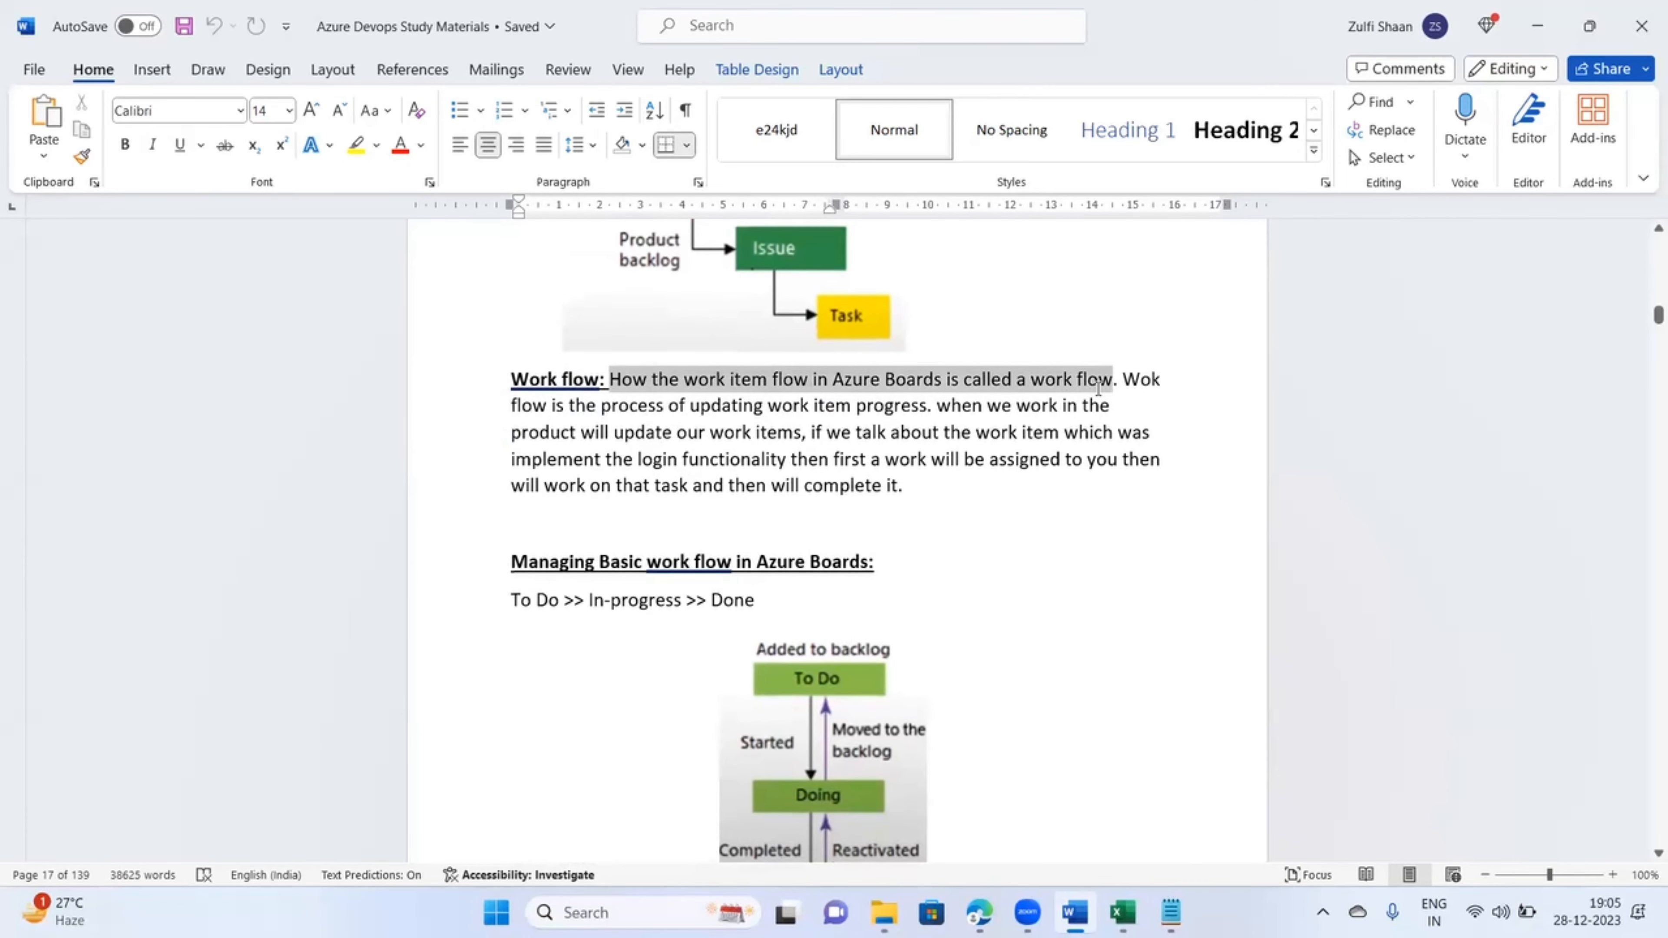
{"action": "left_click", "coordinate": [802, 434]}
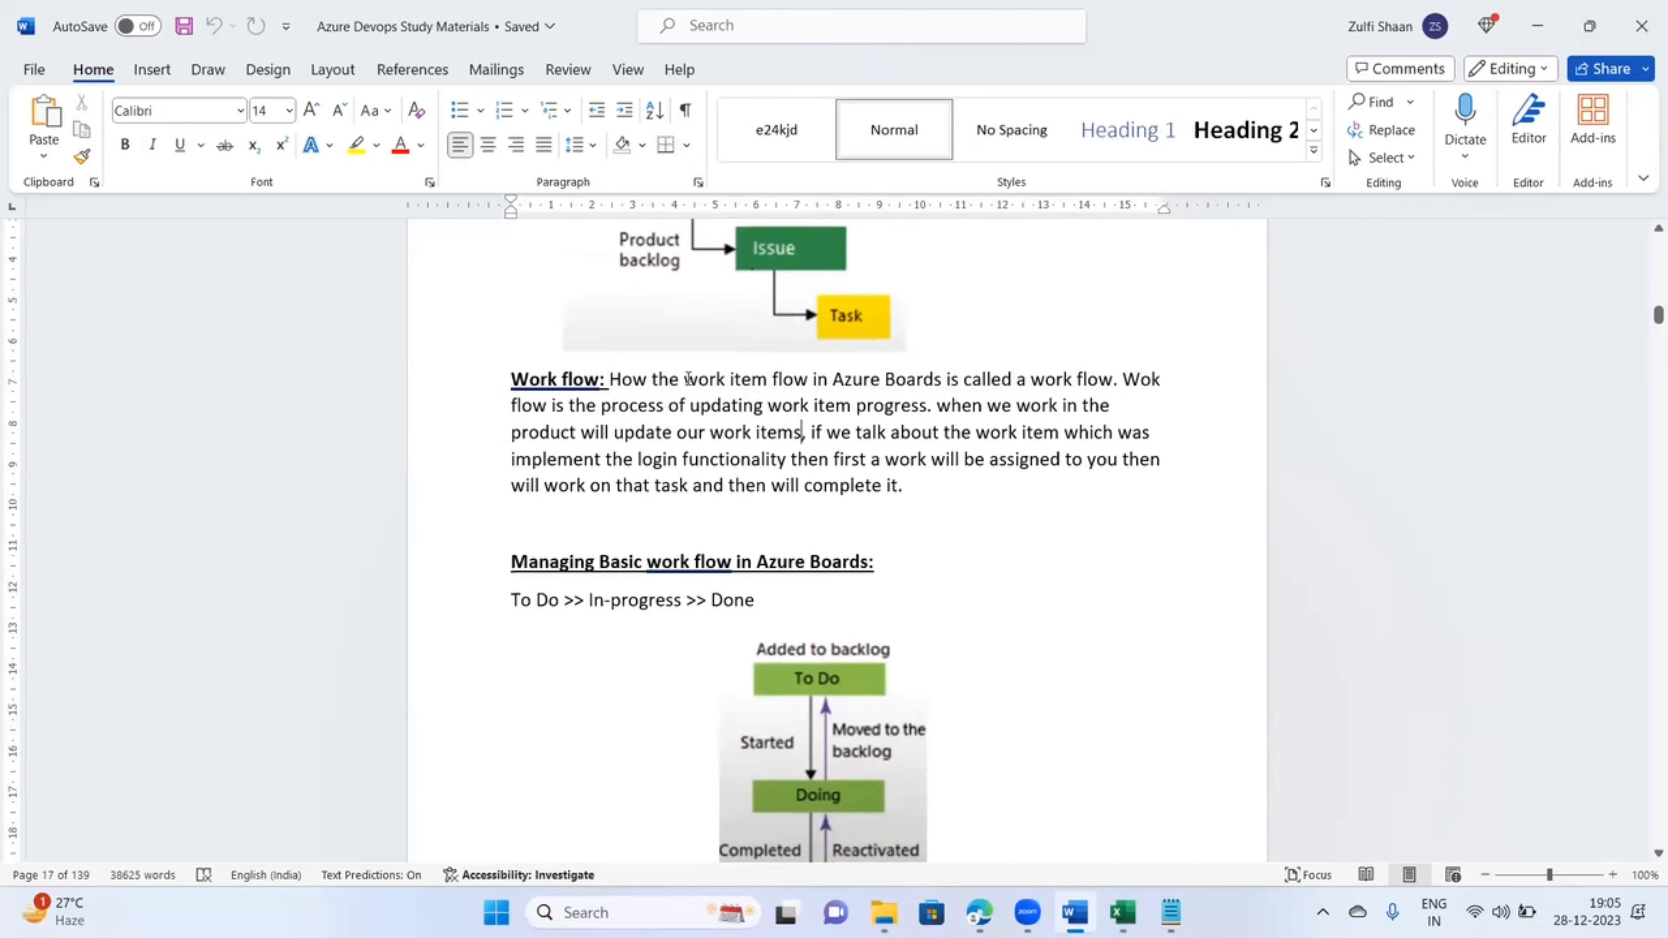
{"action": "left_click_drag", "start_coordinate": [687, 379], "coordinate": [834, 381]}
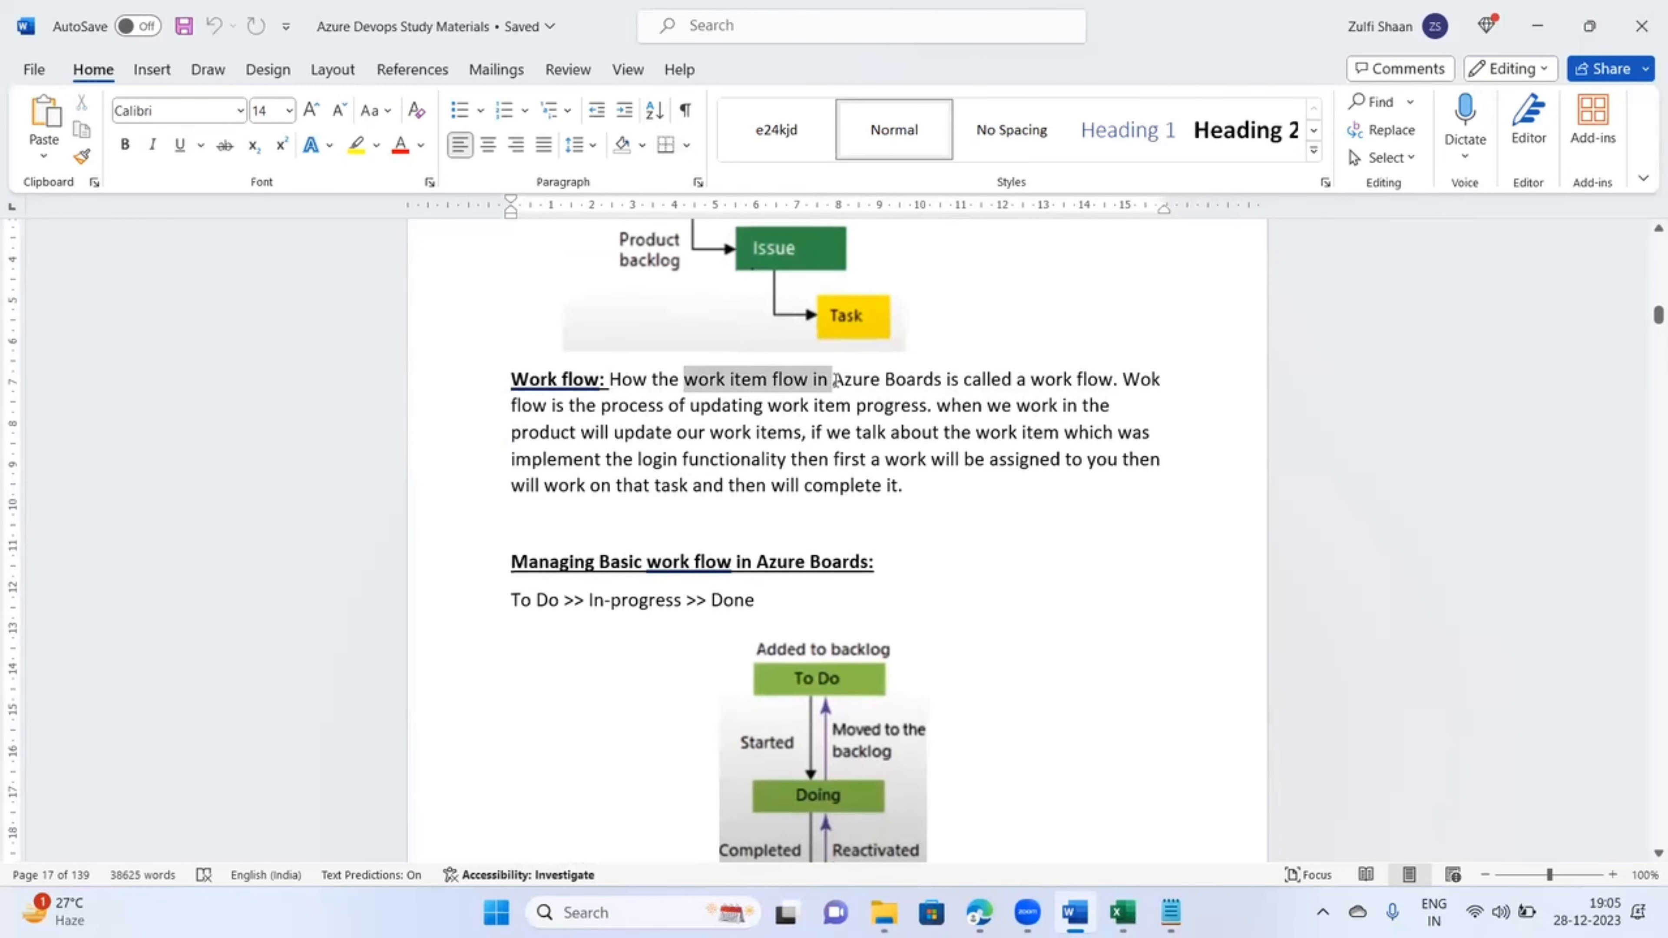
{"action": "left_click_drag", "start_coordinate": [953, 381], "coordinate": [903, 489]}
{"action": "scroll", "coordinate": [904, 496], "scroll_direction": "down", "scroll_amount": 4}
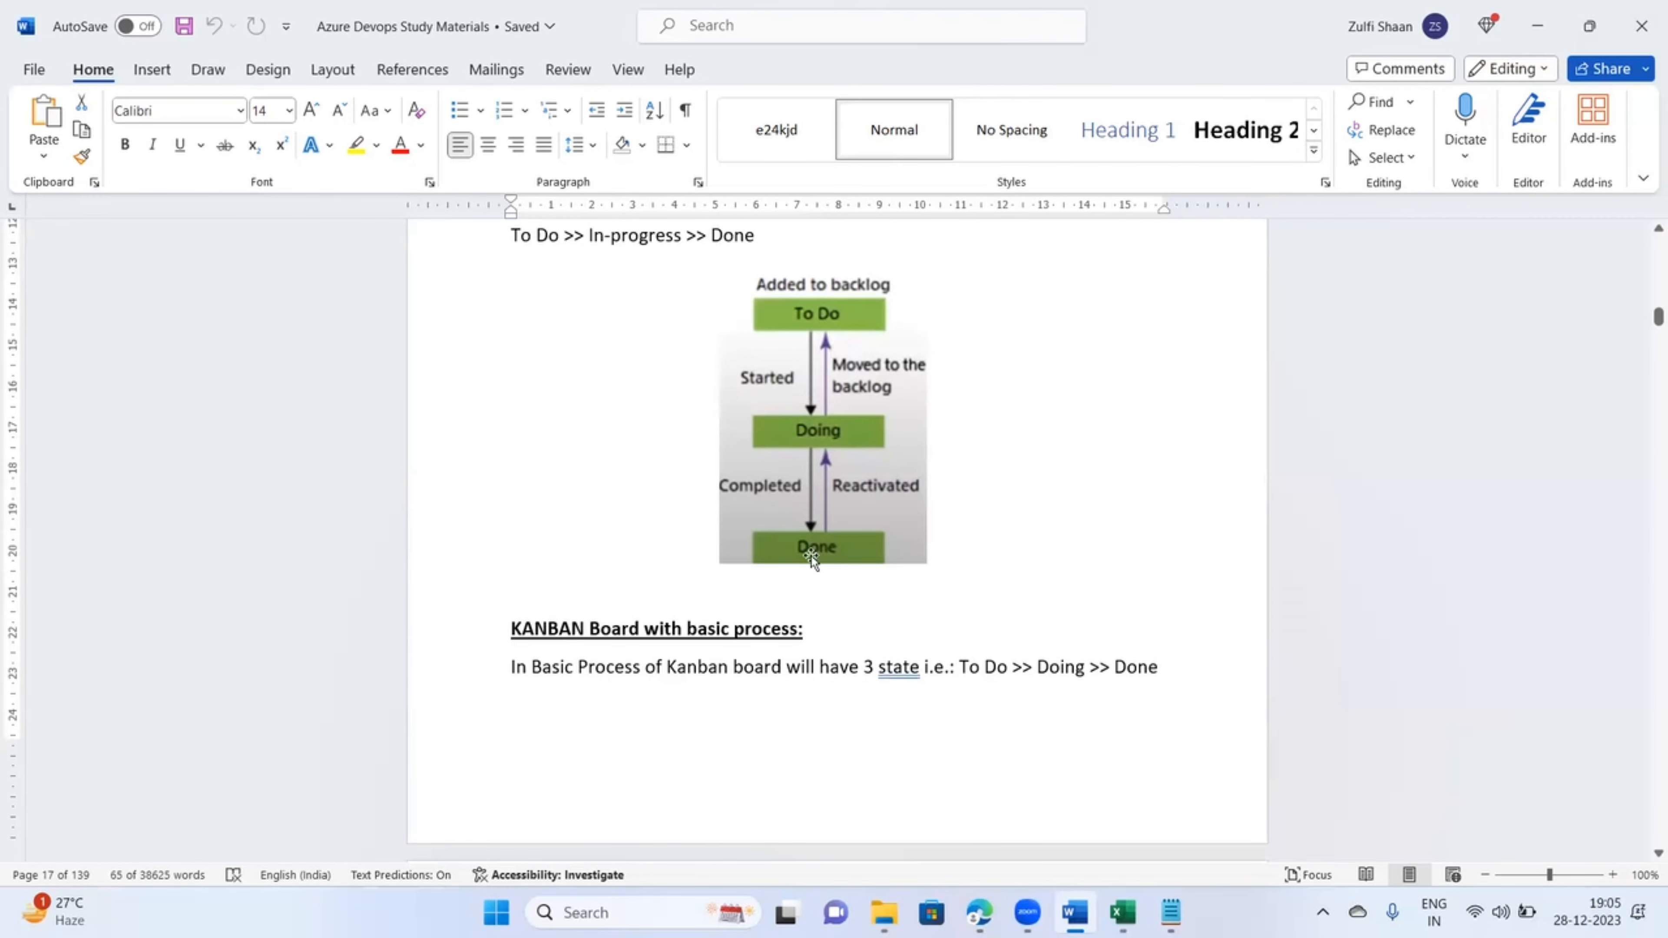
{"action": "key", "text": "alt+Tab"}
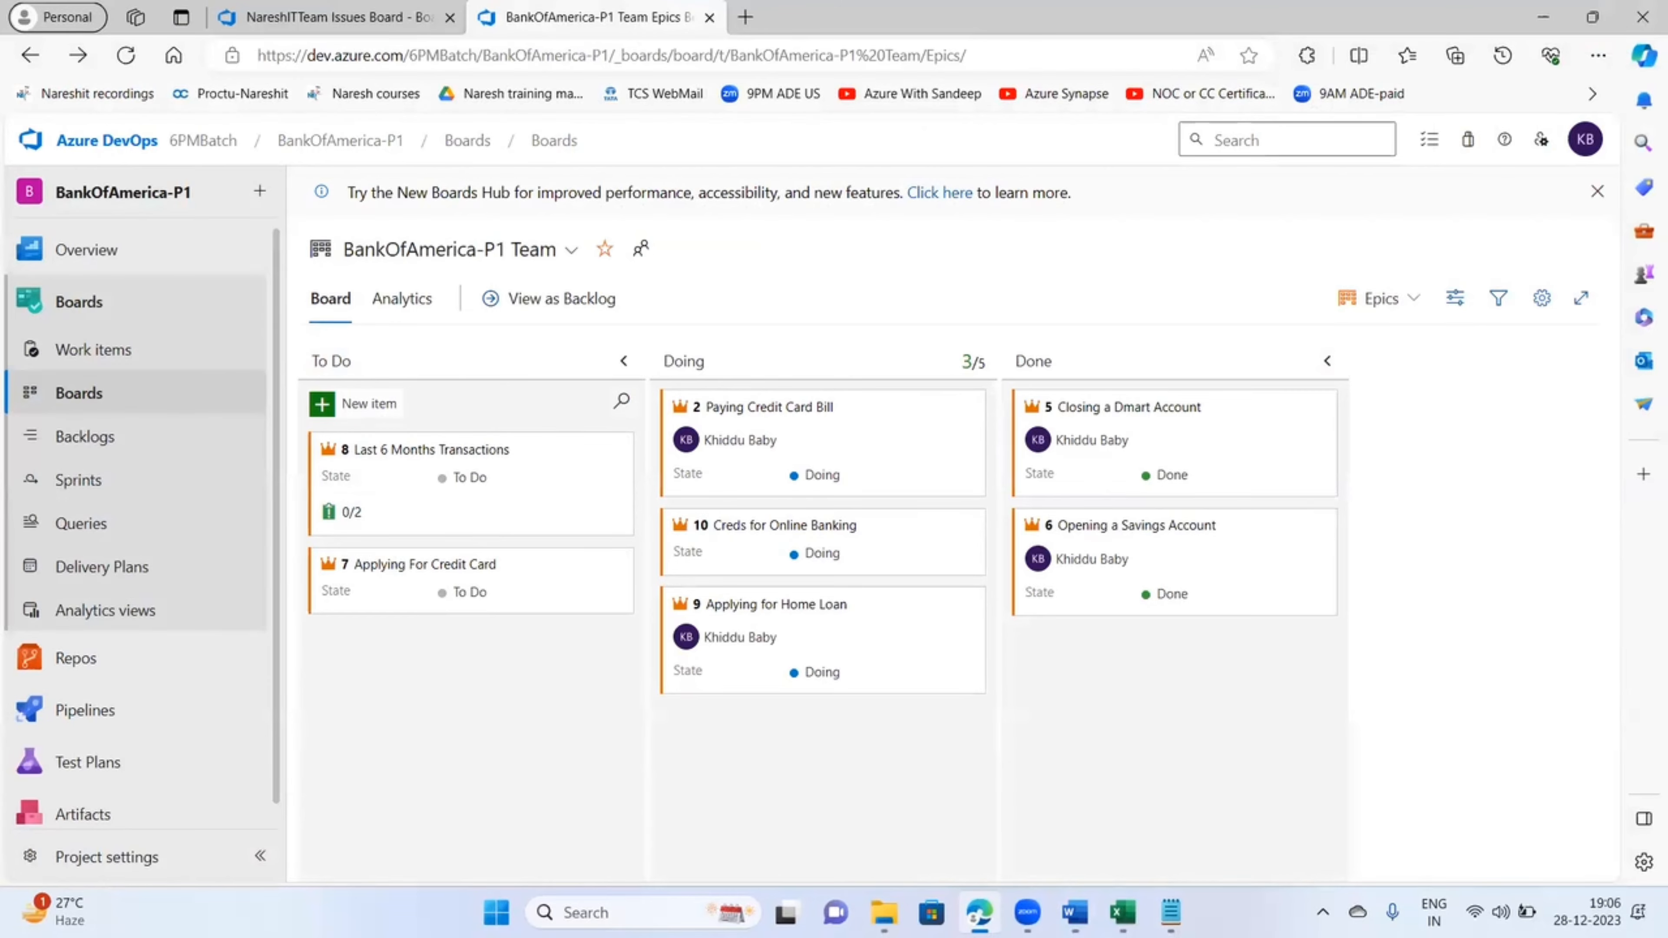
- Return to the Word study materials, read the "KANBAN Board with basic process" section, and compare its states with the Epics board
{"action": "left_click", "coordinate": [1074, 911]}
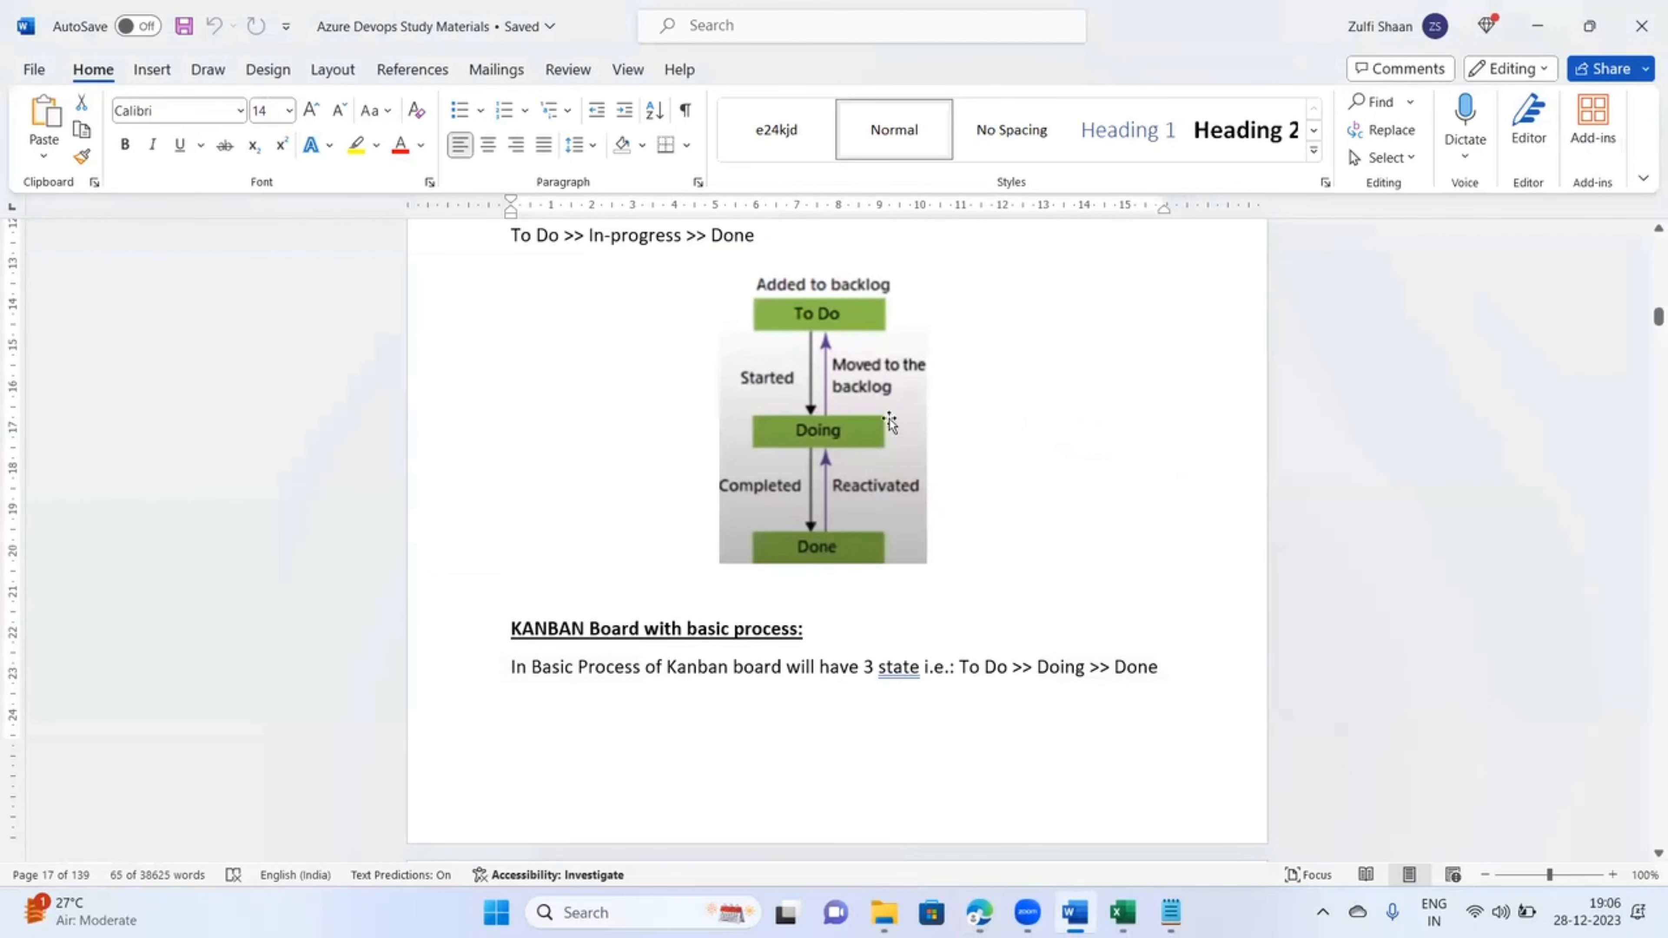
{"action": "scroll", "coordinate": [920, 493], "scroll_direction": "down", "scroll_amount": 4}
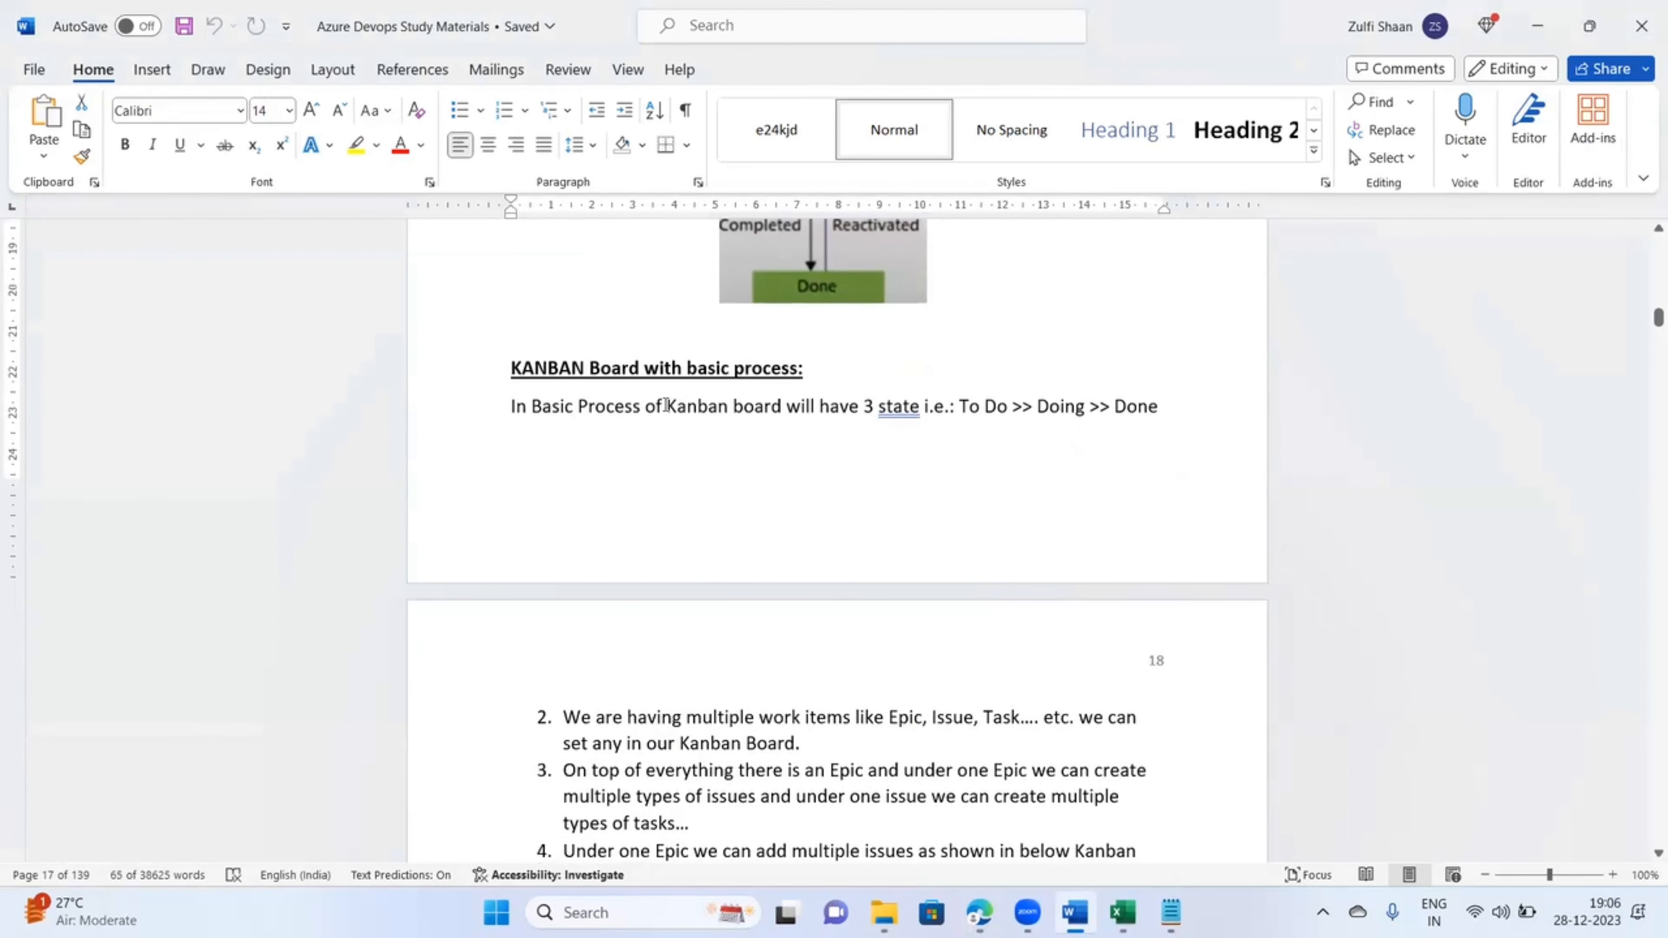
{"action": "left_click", "coordinate": [730, 369]}
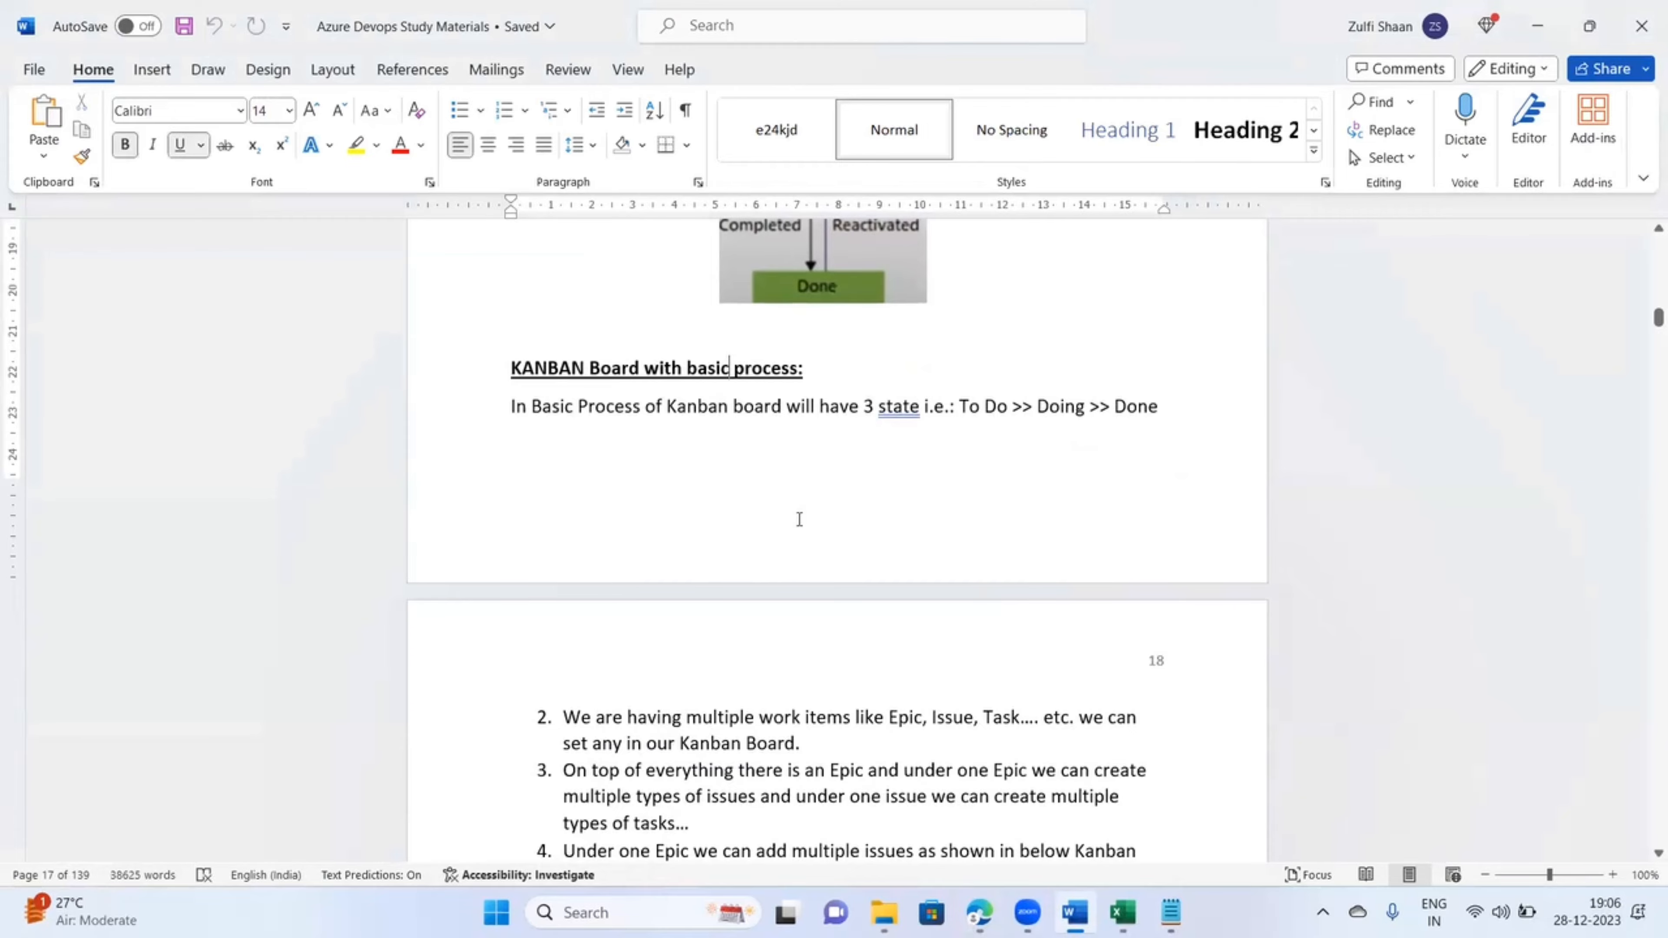
{"action": "left_click_drag", "start_coordinate": [533, 407], "coordinate": [1092, 409]}
{"action": "left_click", "coordinate": [1137, 409]}
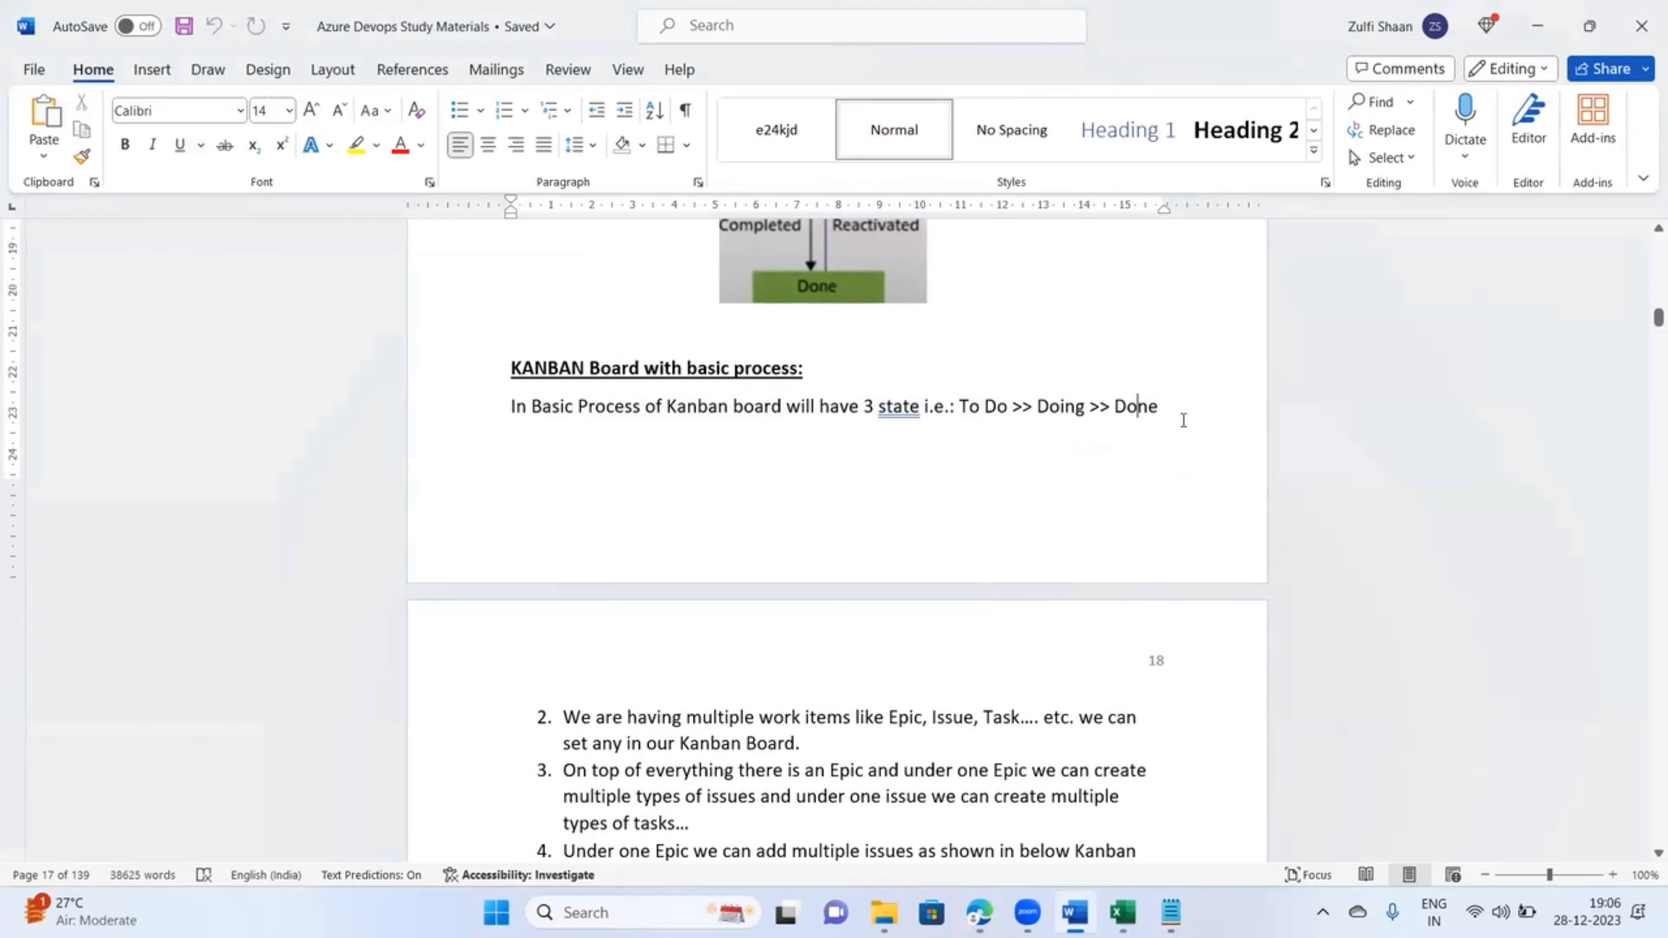
{"action": "key", "text": "alt+Tab"}
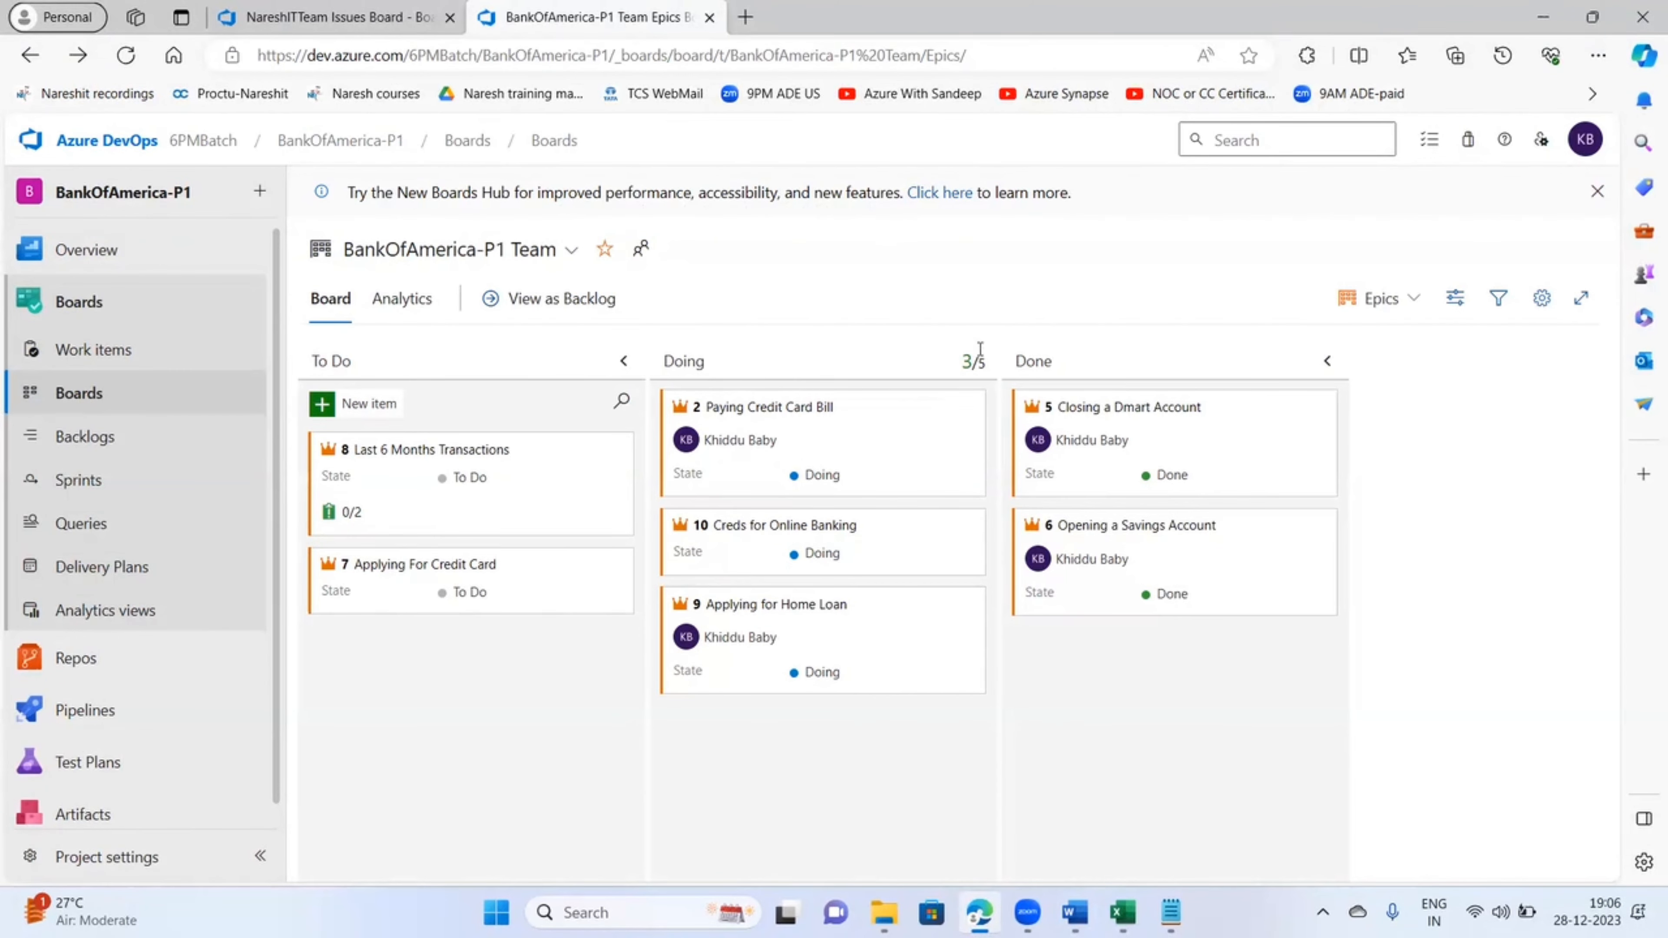
- Switch back to Word and read the Kanban state list and the numbered instructions for adding multiple issues under one Epic
{"action": "key", "text": "alt+Tab"}
{"action": "left_click_drag", "start_coordinate": [867, 395], "coordinate": [1182, 403]}
{"action": "scroll", "coordinate": [1184, 473], "scroll_direction": "down", "scroll_amount": 5}
{"action": "scroll", "coordinate": [1187, 478], "scroll_direction": "down", "scroll_amount": 2}
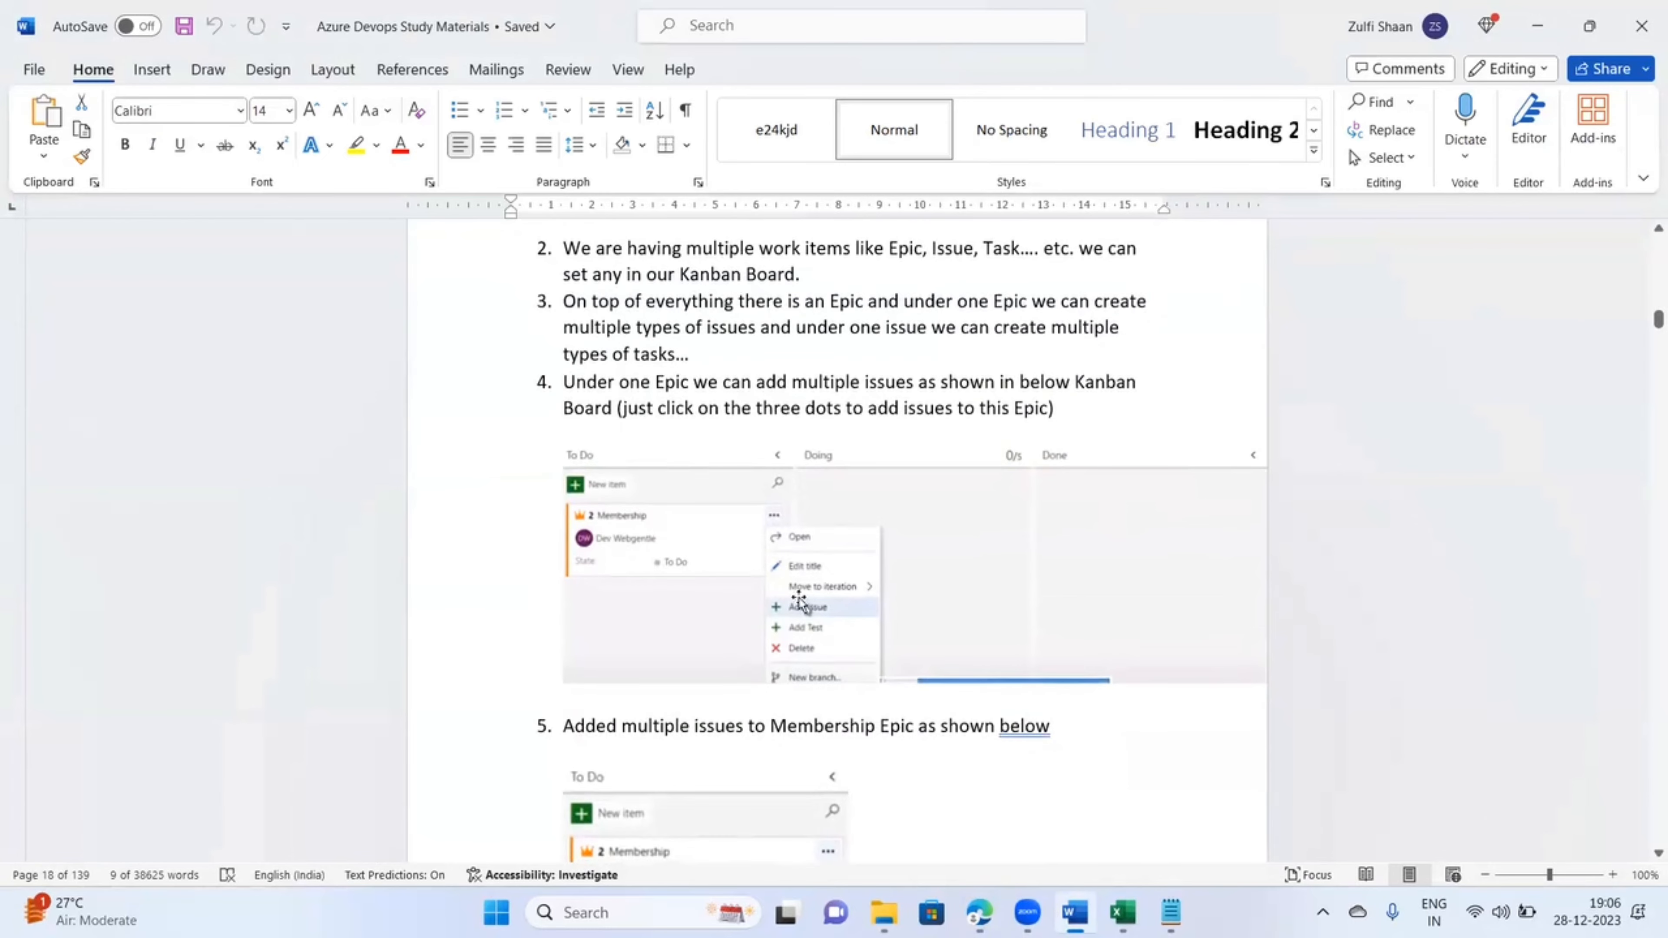
{"action": "scroll", "coordinate": [922, 792], "scroll_direction": "down", "scroll_amount": 1}
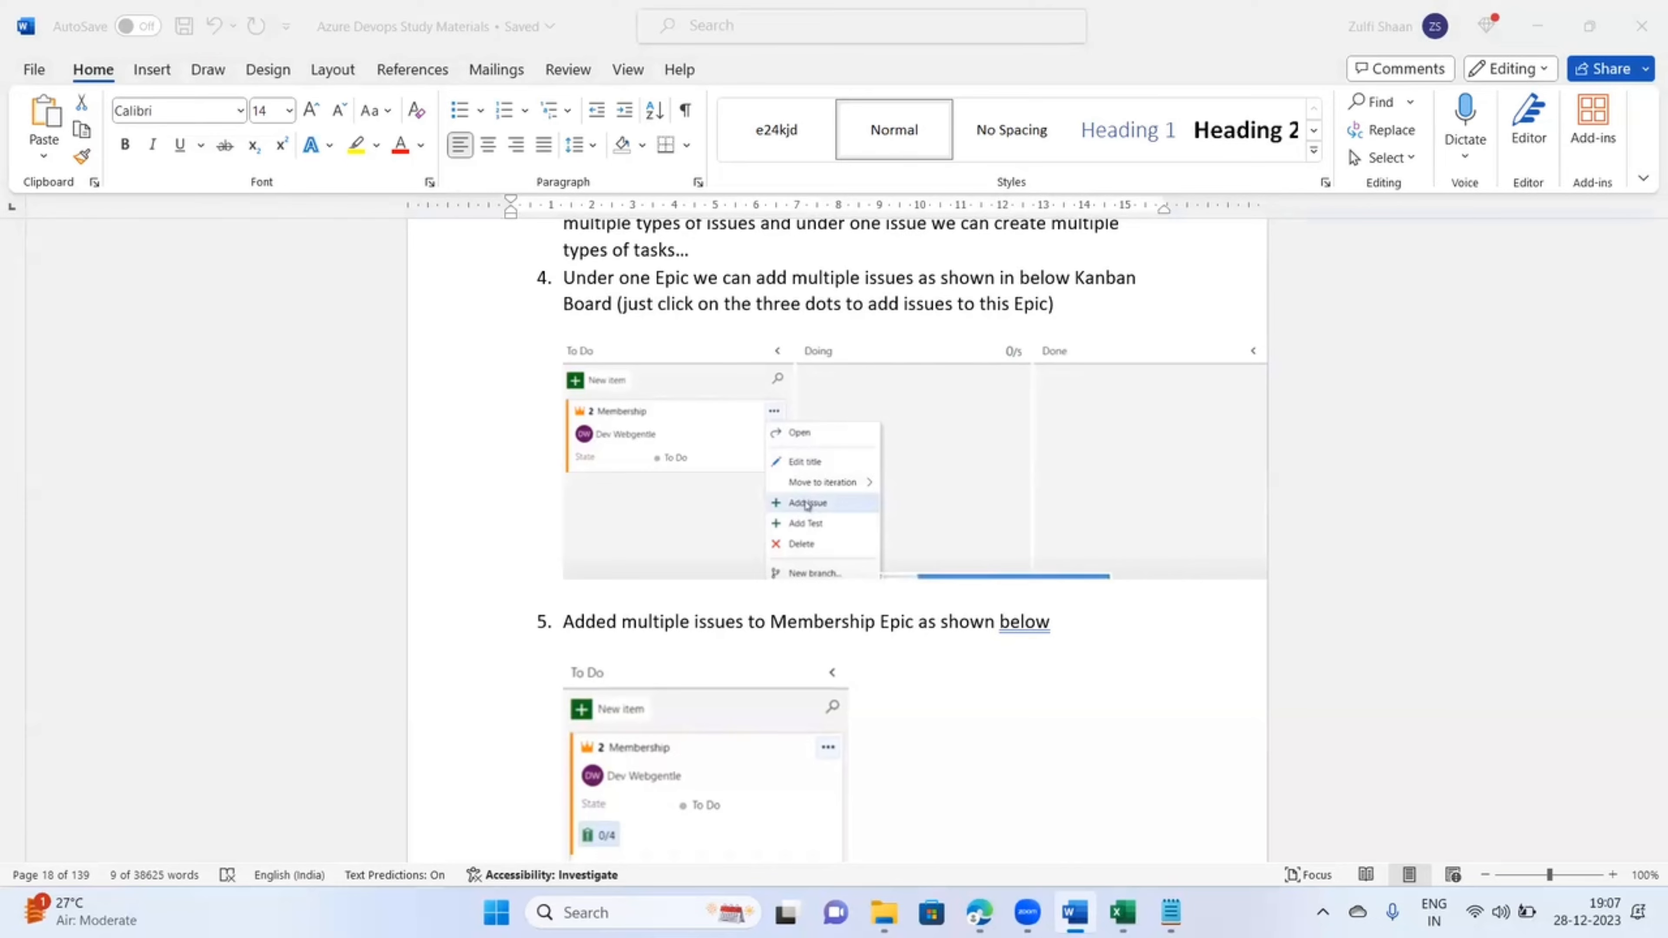
- Switch to Azure DevOps, examine the description fields of the "Applying for Home Loan" epic, and close the epic
{"action": "key", "text": "alt+Tab"}
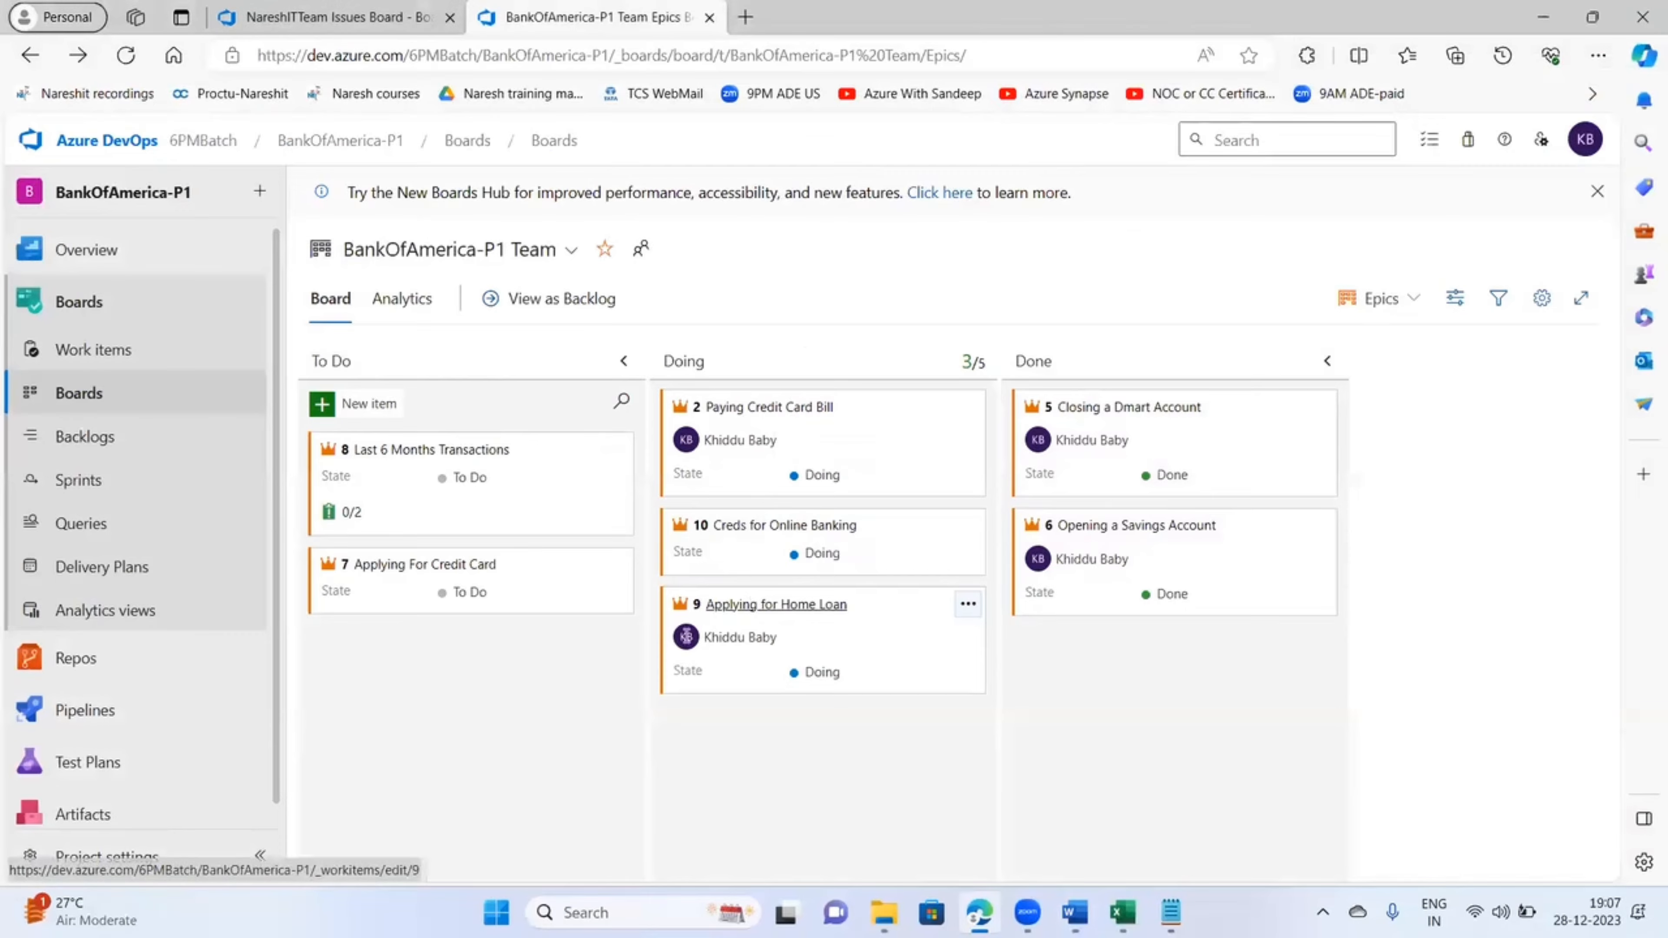
{"action": "left_click", "coordinate": [749, 601]}
{"action": "left_click_drag", "start_coordinate": [132, 468], "coordinate": [194, 648]}
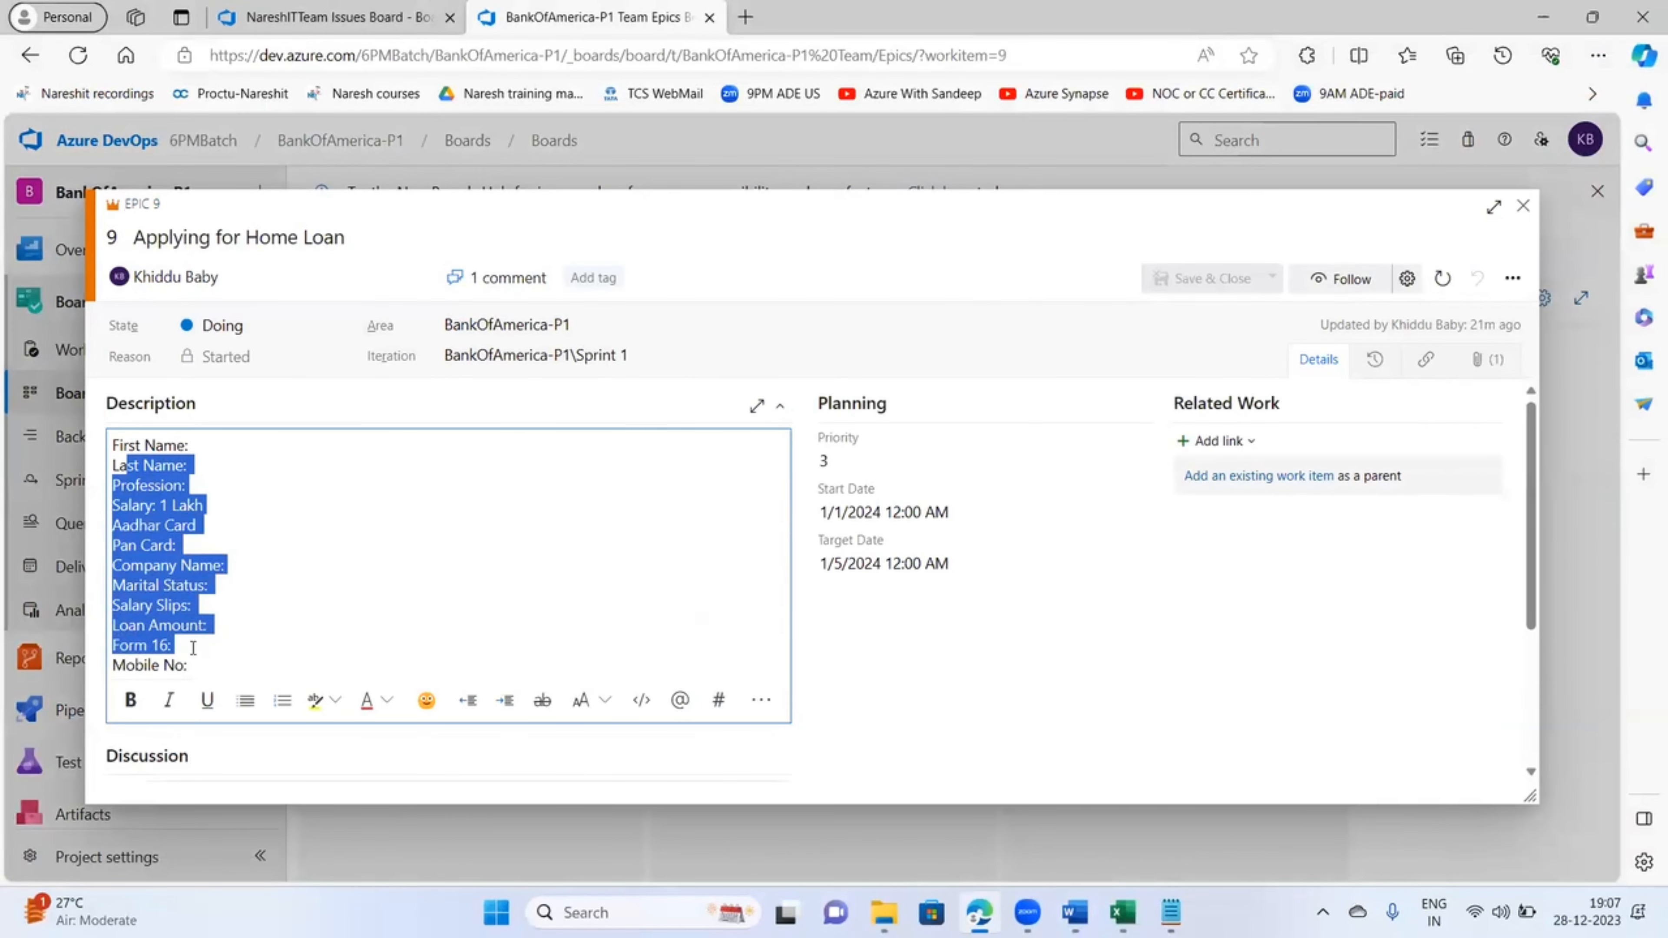
{"action": "left_click", "coordinate": [164, 544]}
{"action": "left_click_drag", "start_coordinate": [119, 445], "coordinate": [183, 656]}
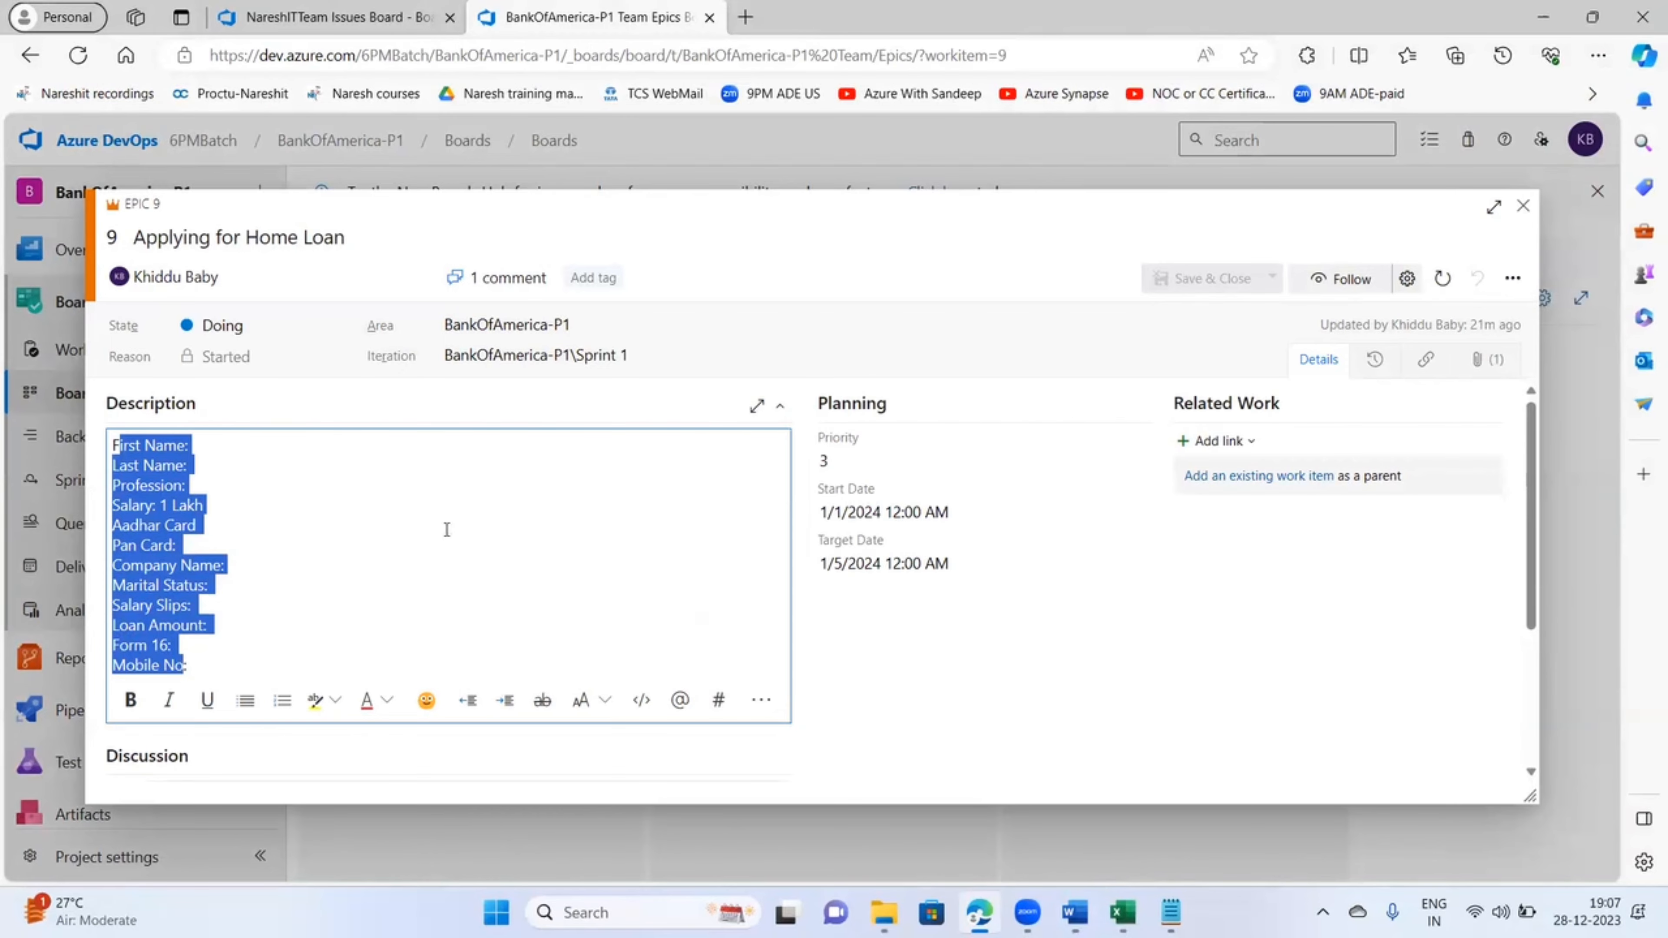
{"action": "left_click", "coordinate": [1523, 205]}
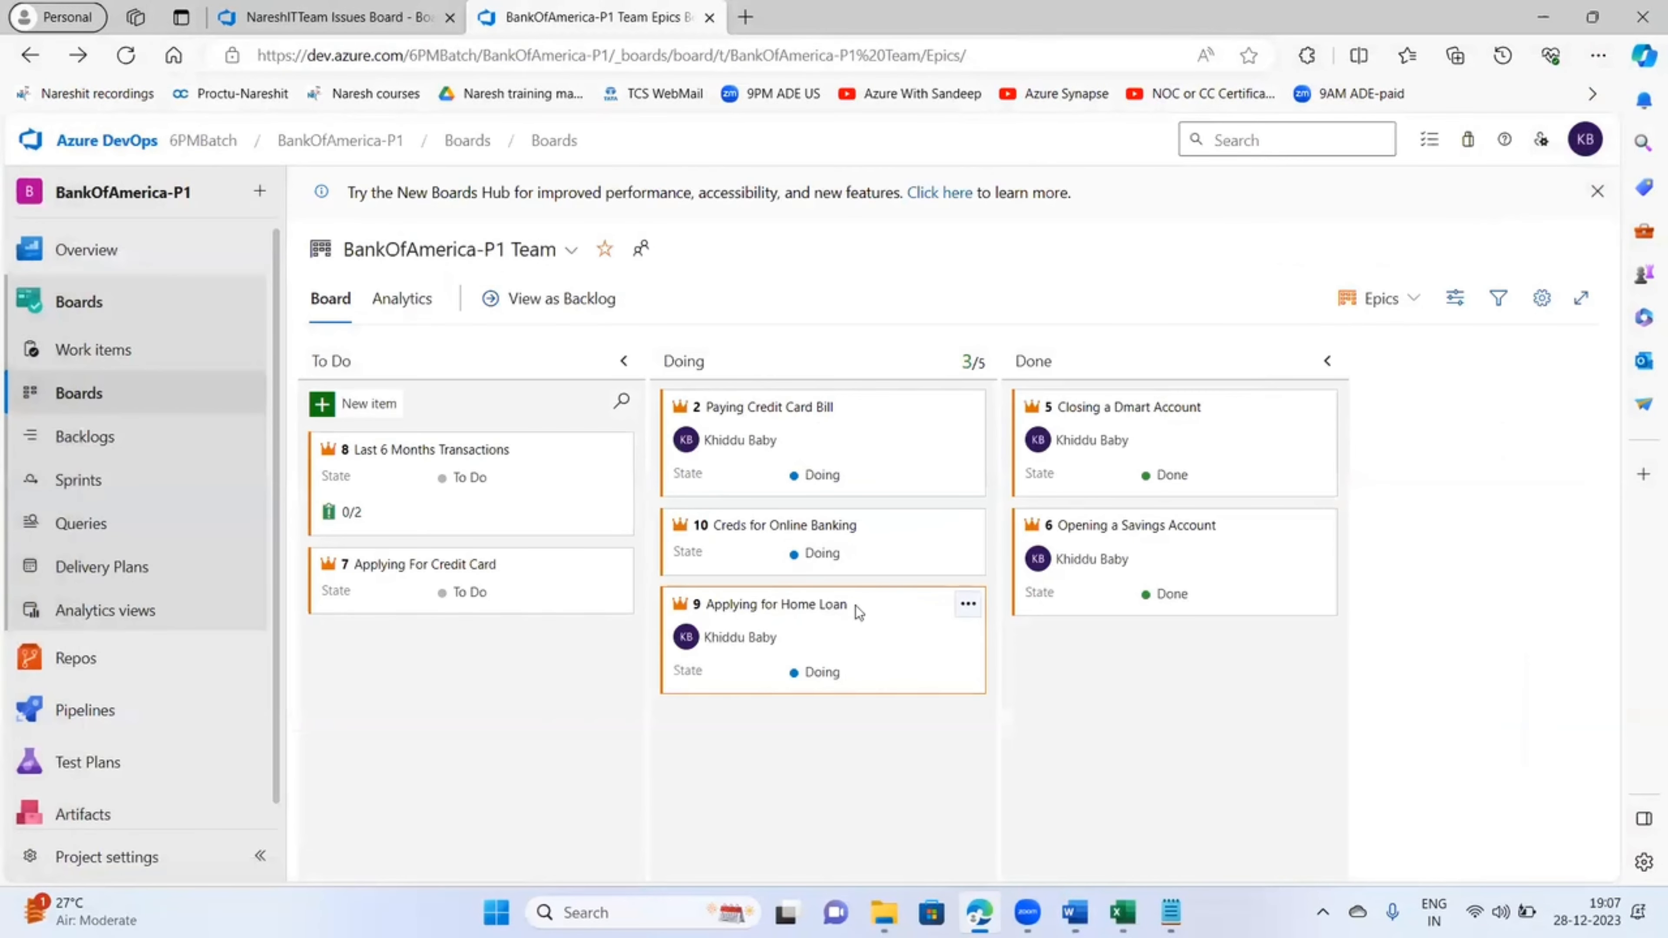
- Reopen the "Applying for Home Loan" epic and examine the comments in its Discussion section
{"action": "left_click", "coordinate": [726, 604]}
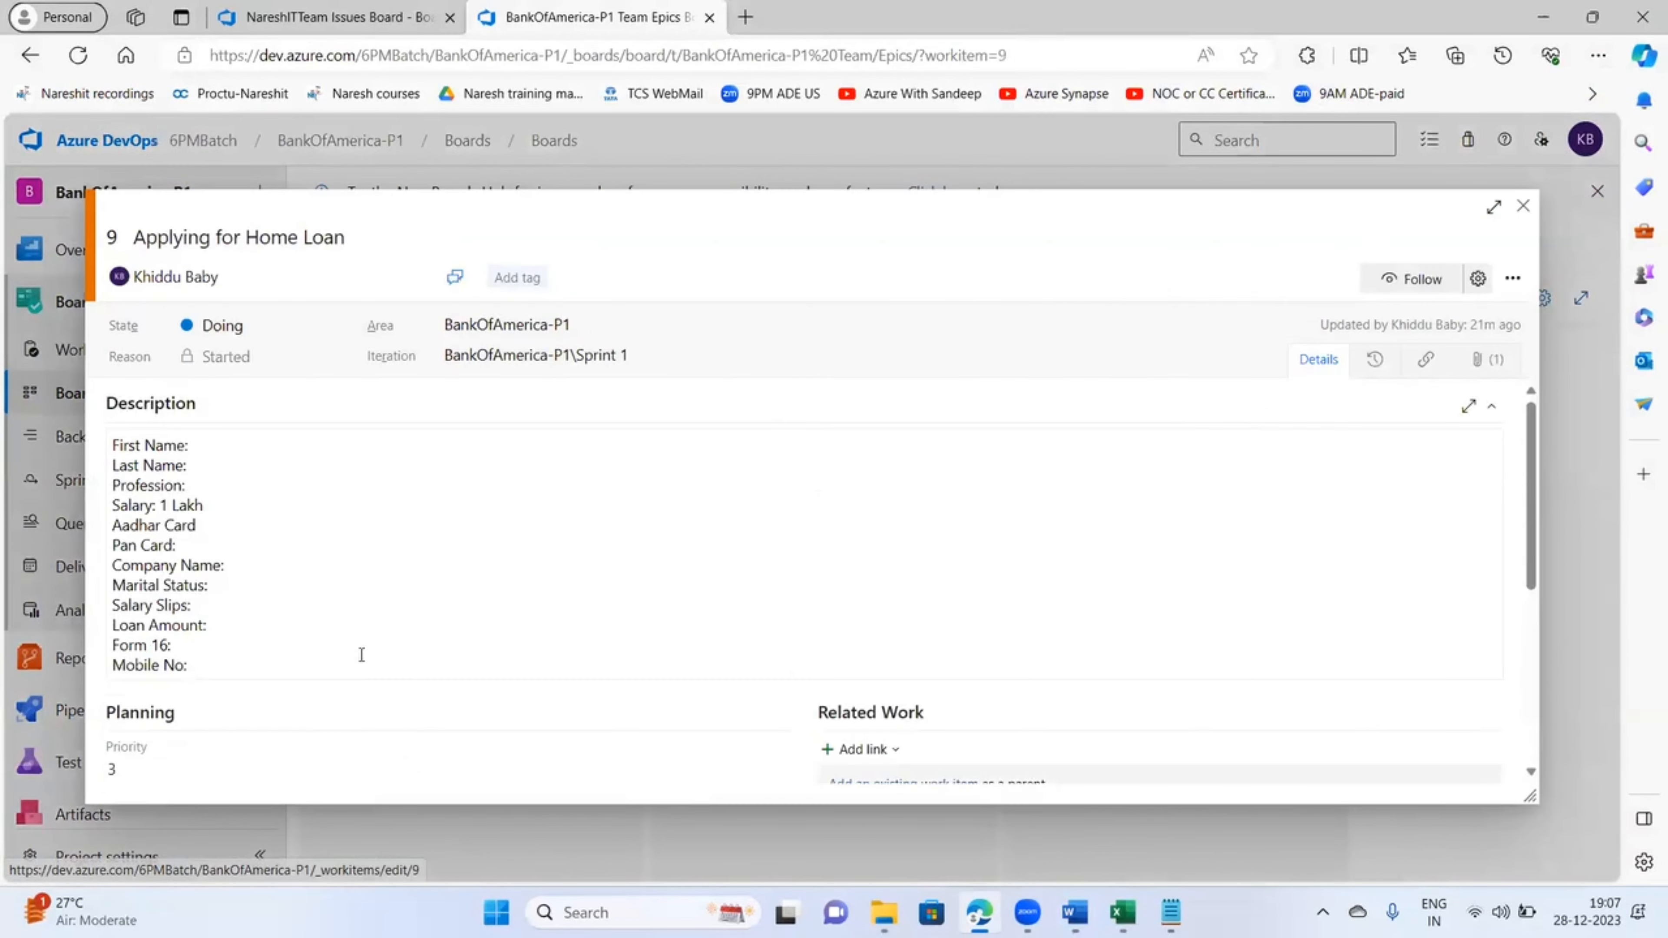
{"action": "scroll", "coordinate": [318, 727], "scroll_direction": "down", "scroll_amount": 2}
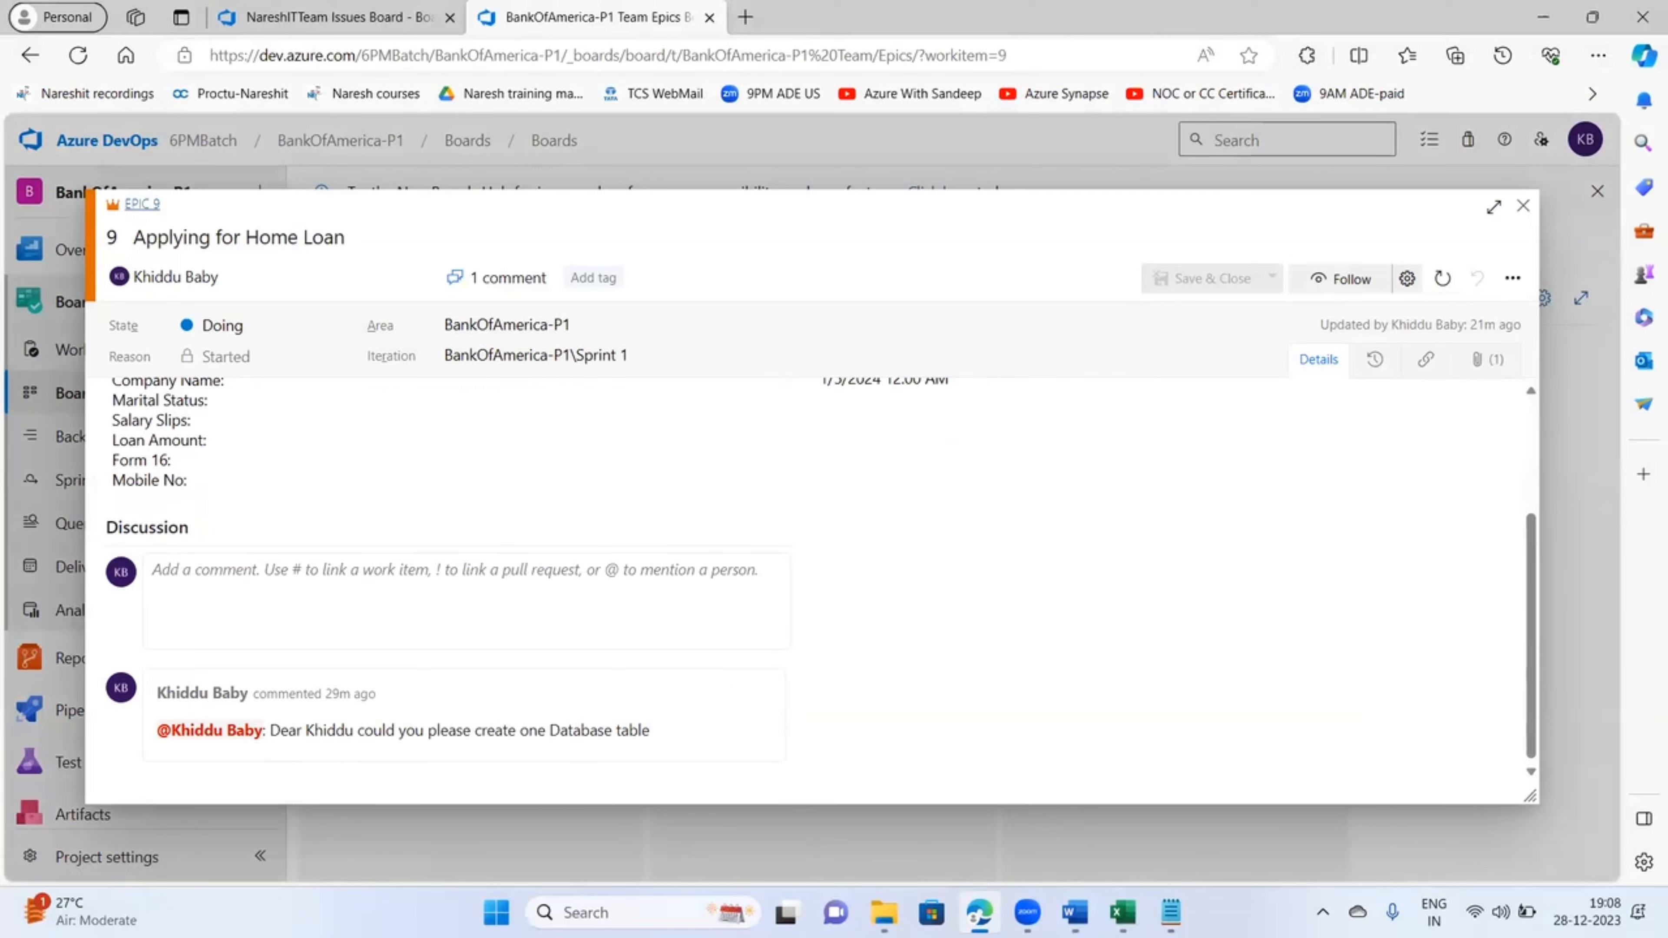
{"action": "mouse_move", "coordinate": [1074, 913]}
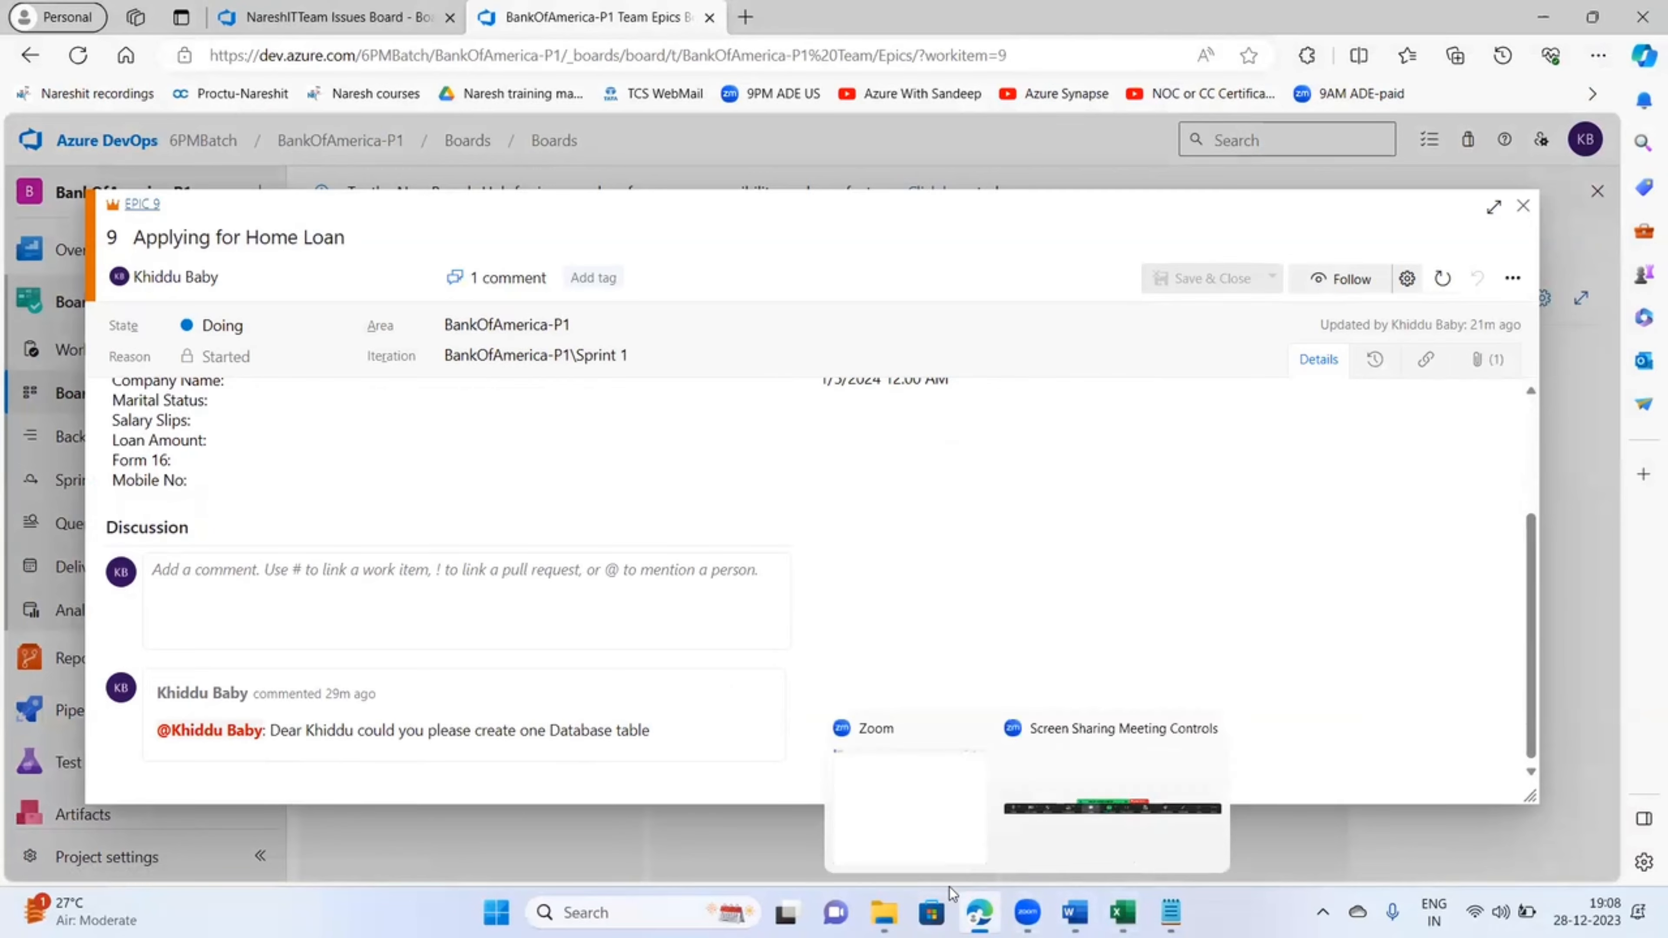